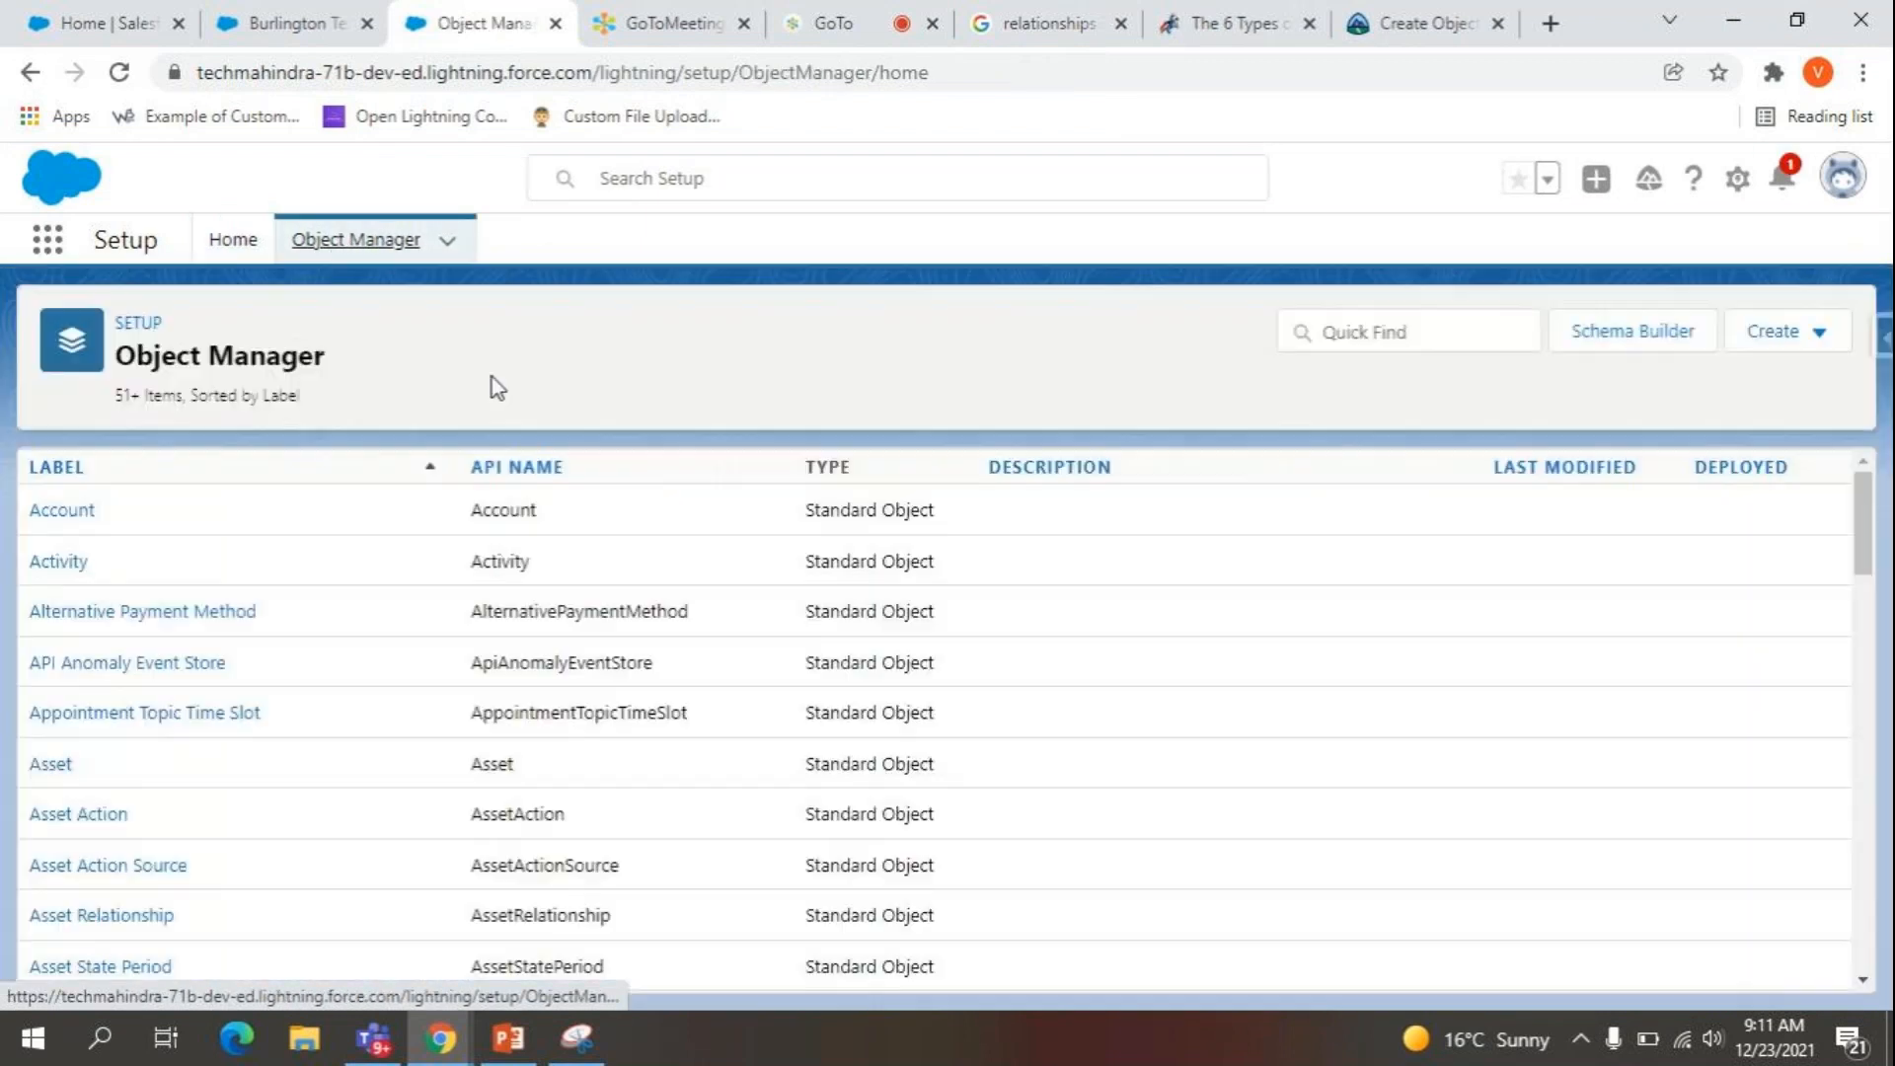
# Find the Employees object by searching the Object Manager for "Employee", and open its Fields & Relationships list.
pyautogui.click(1354, 335)
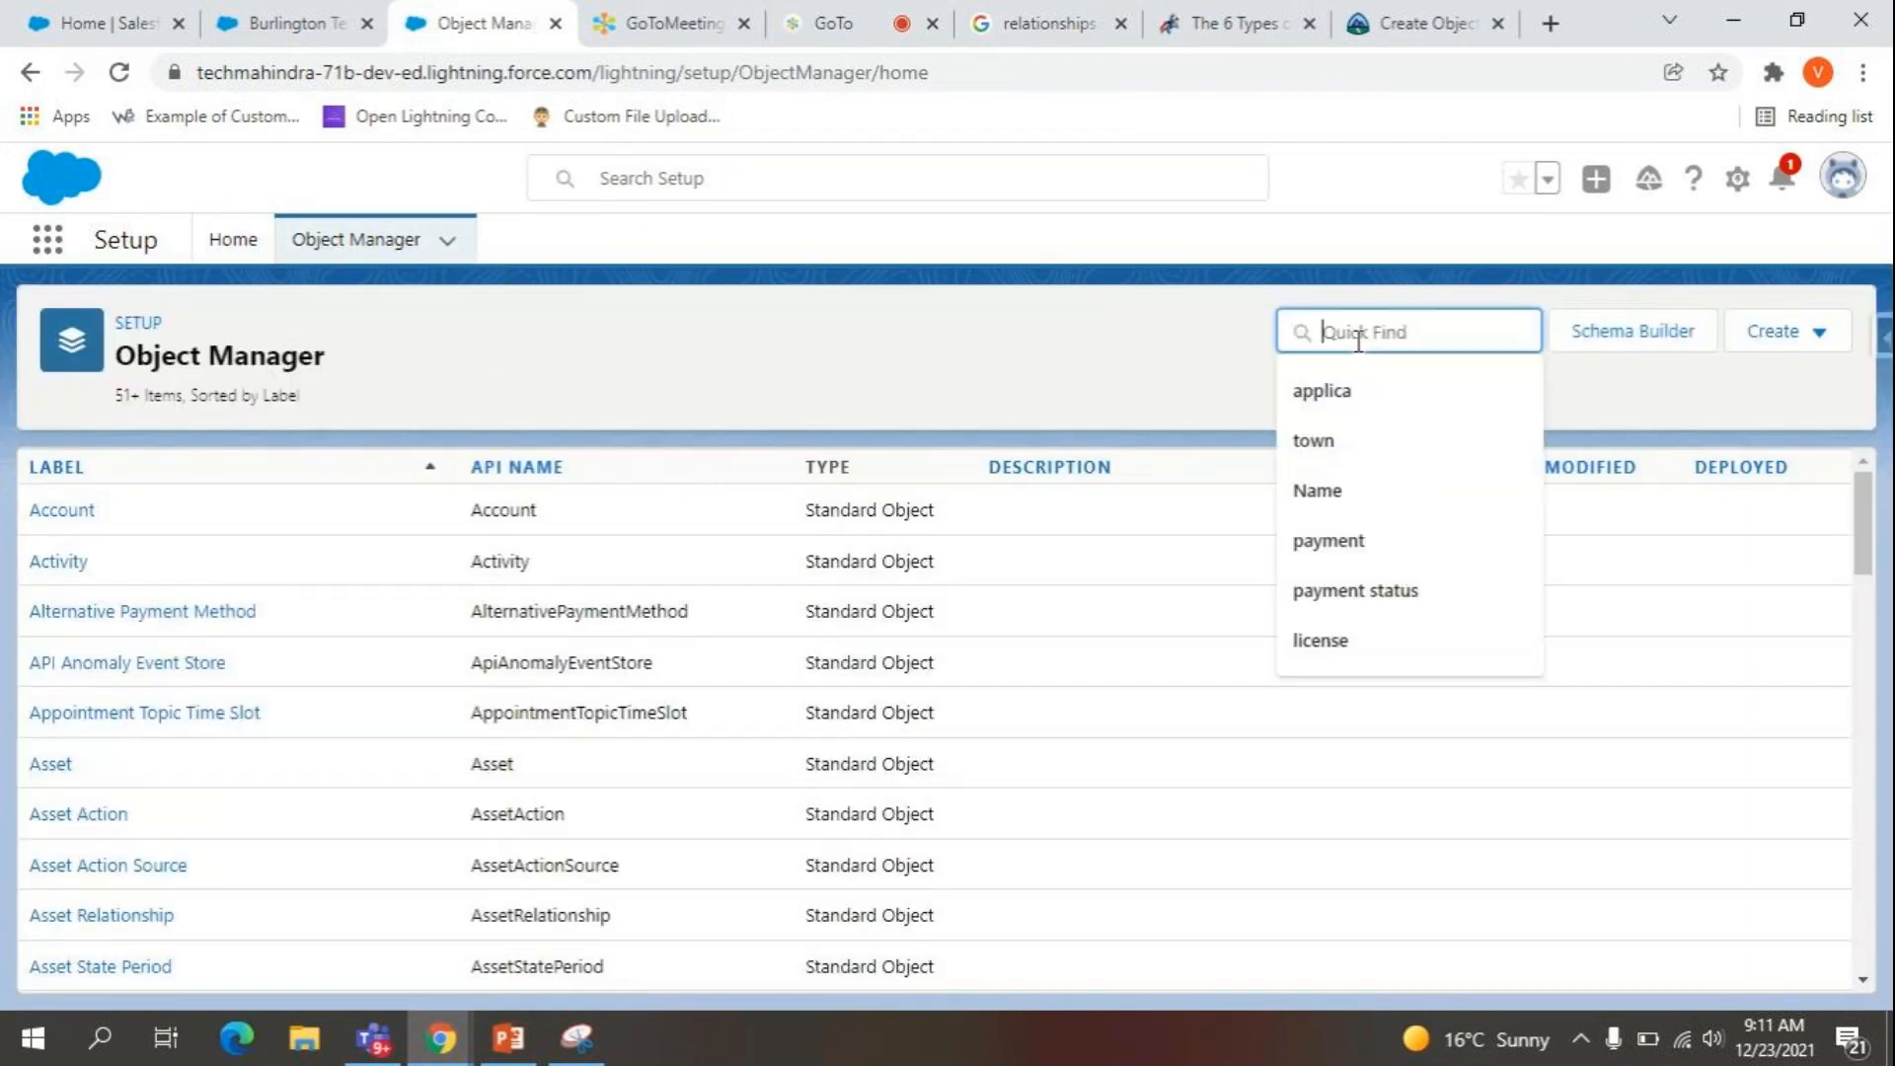
pyautogui.write('Em')
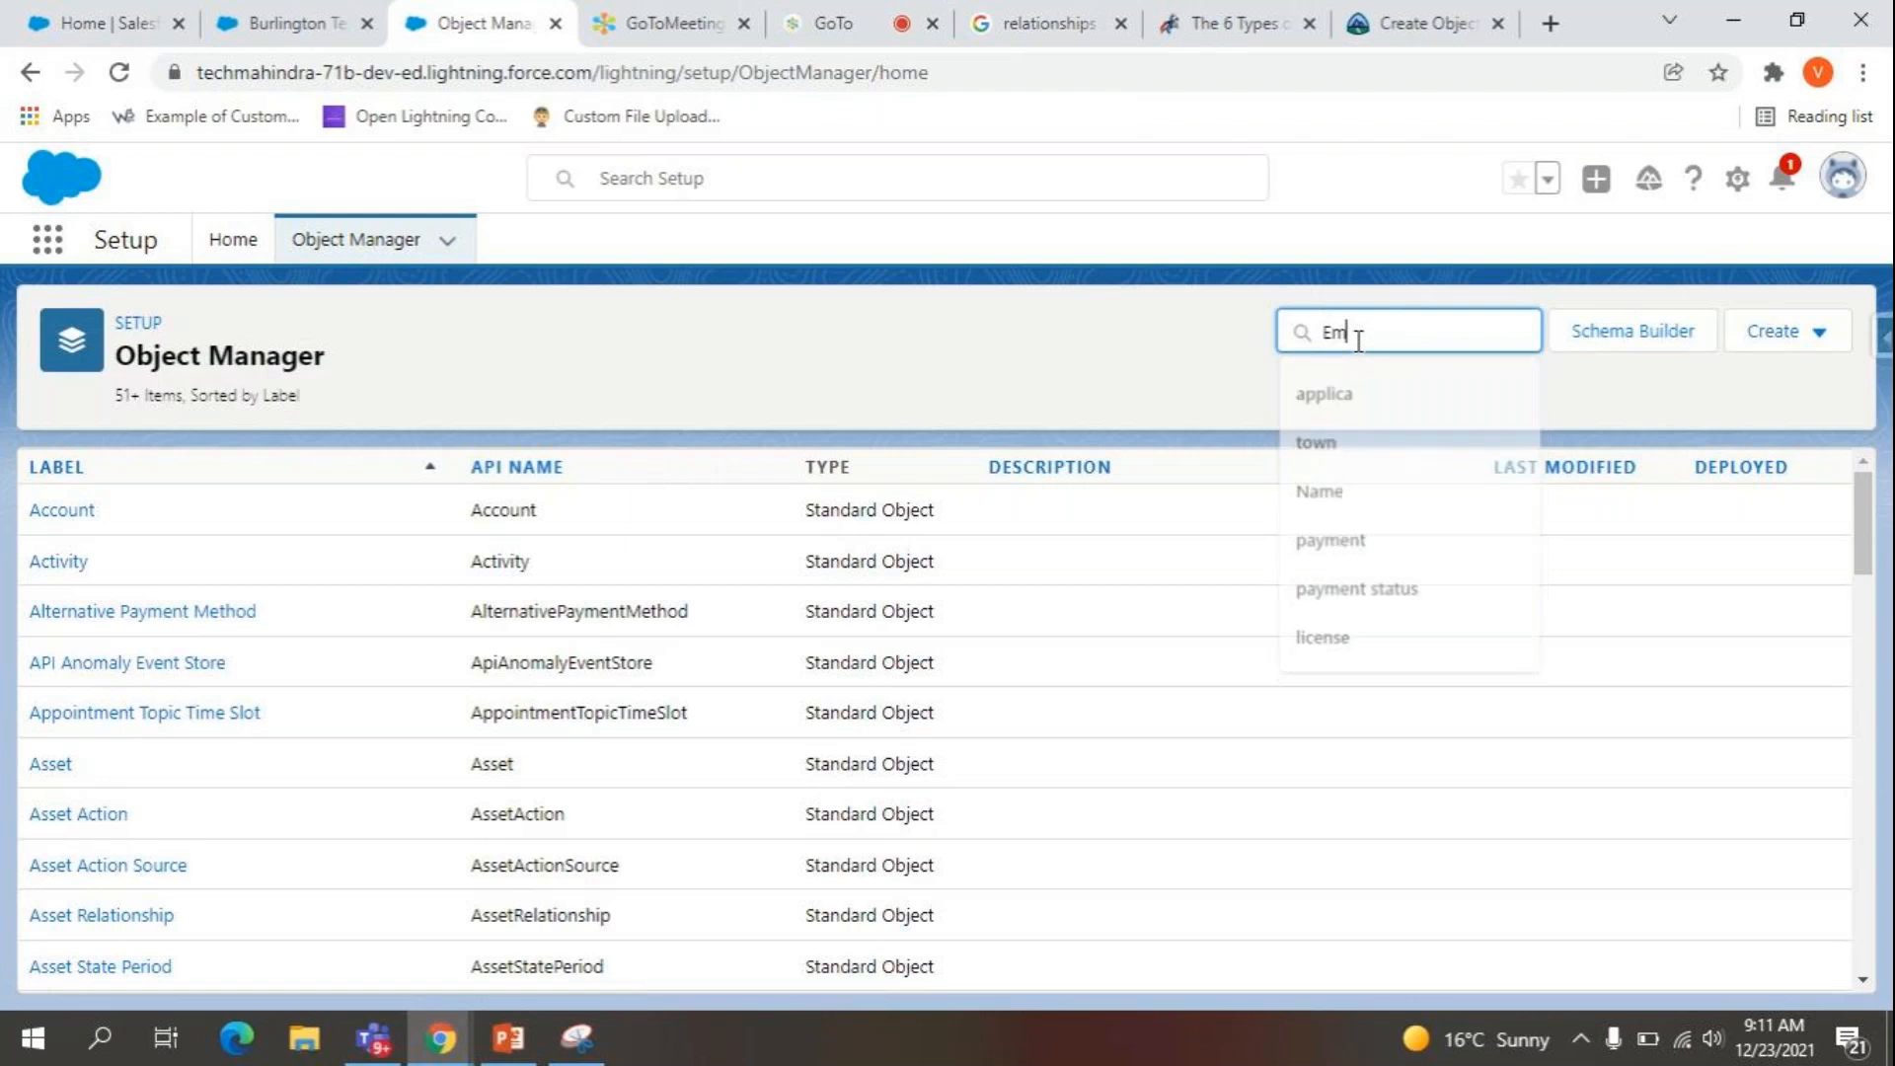
pyautogui.write('ployee')
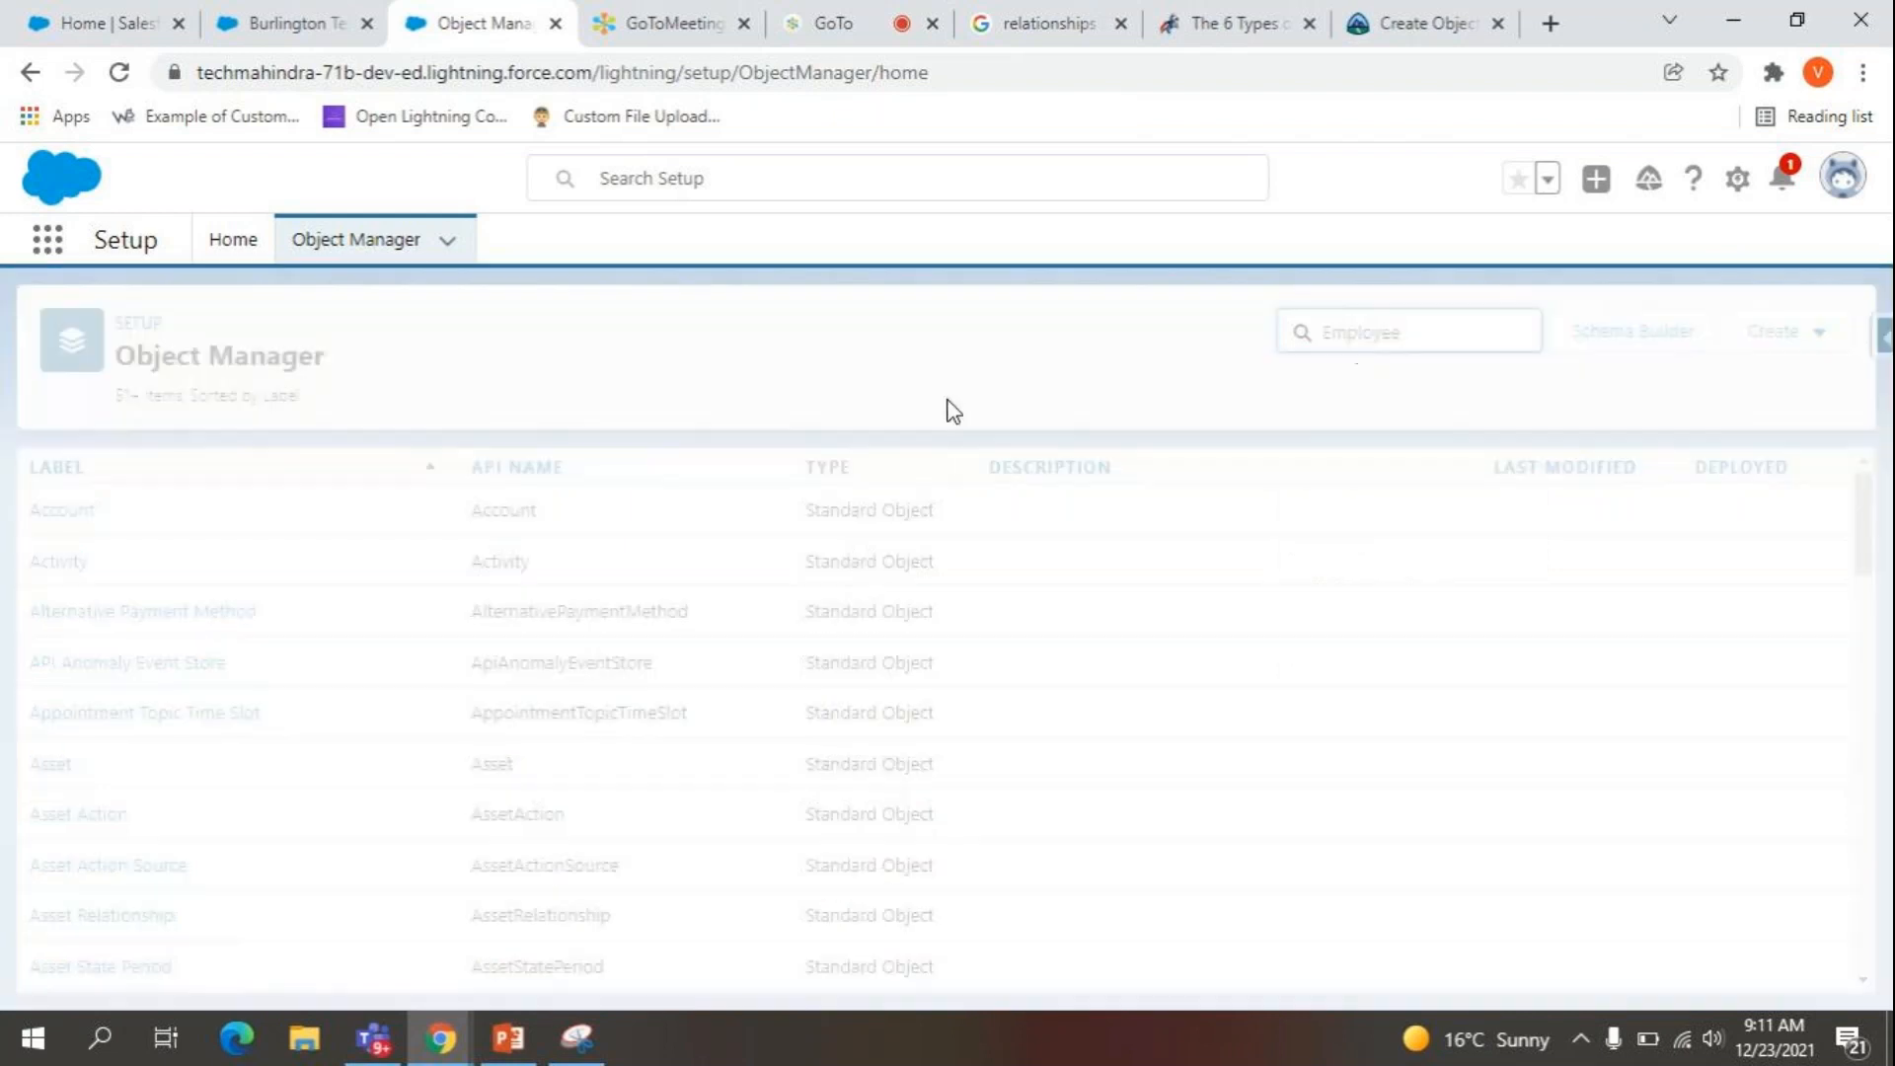
pyautogui.click(69, 519)
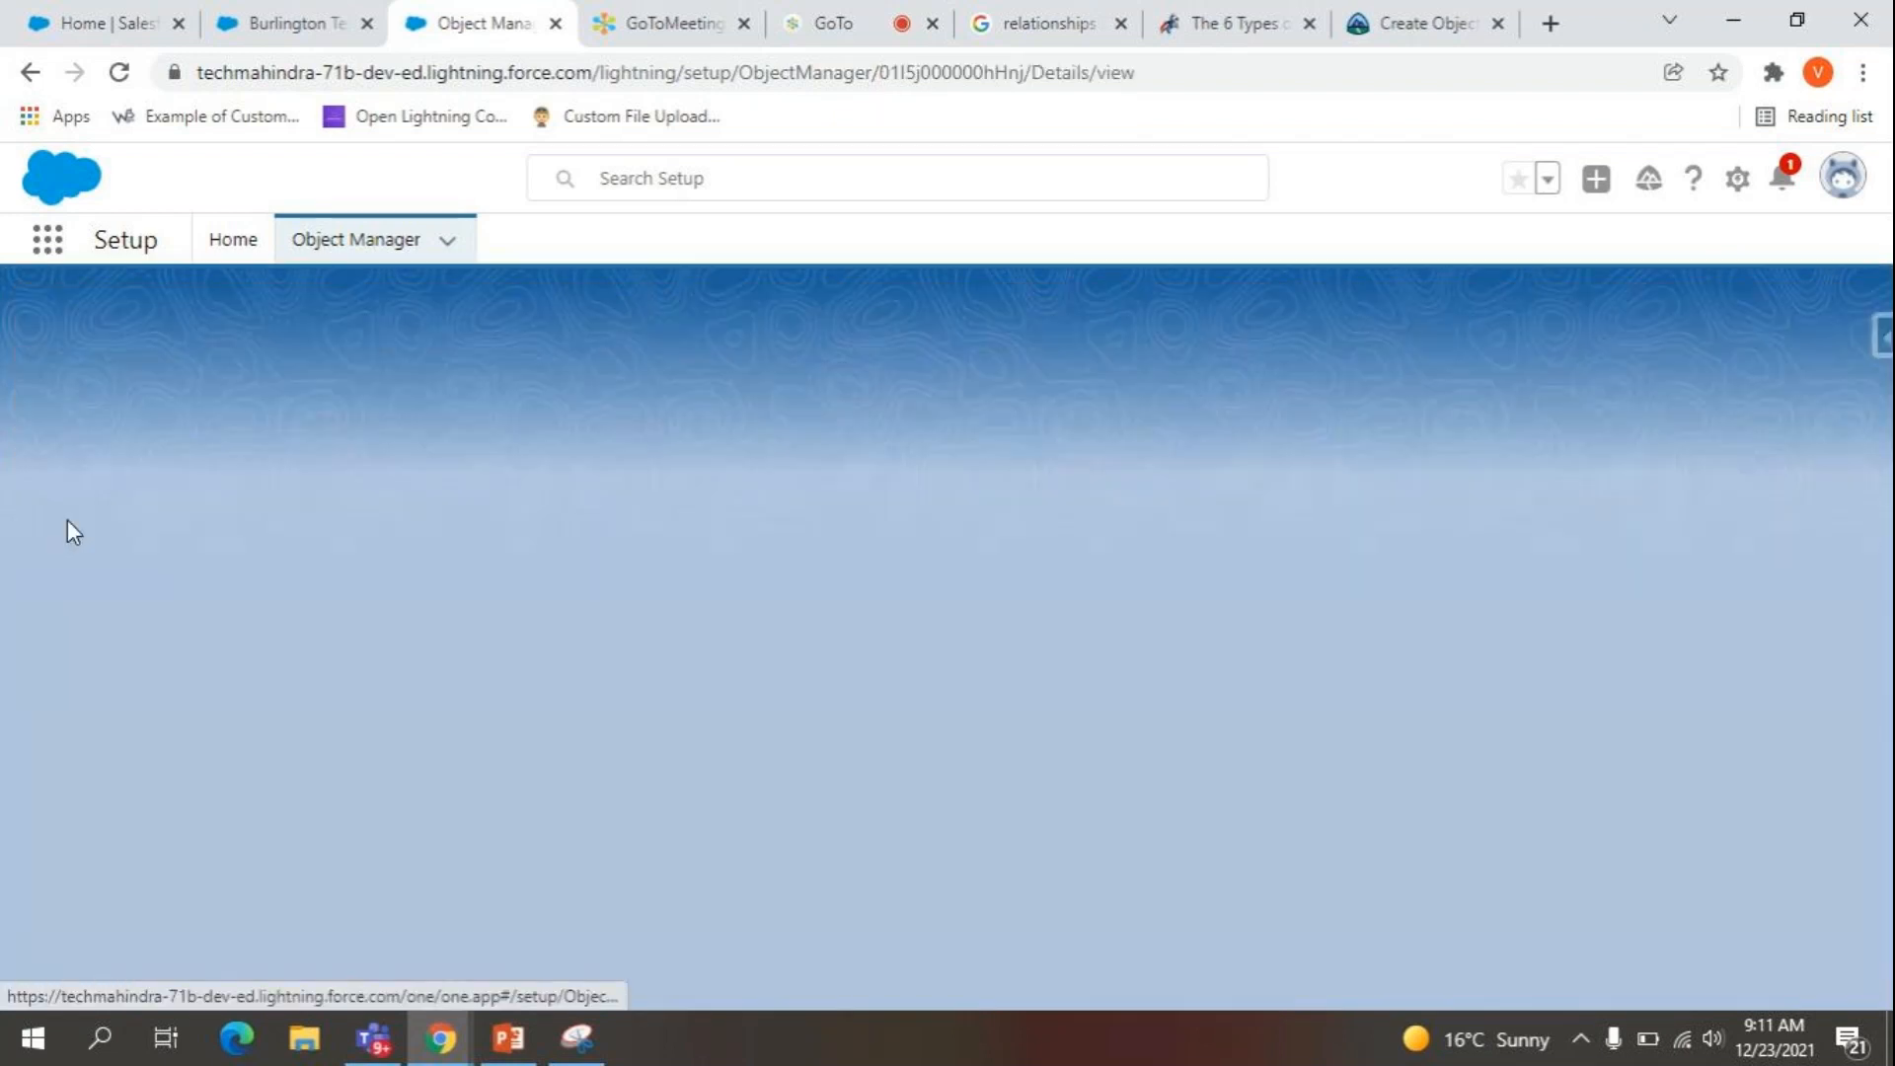
pyautogui.click(225, 520)
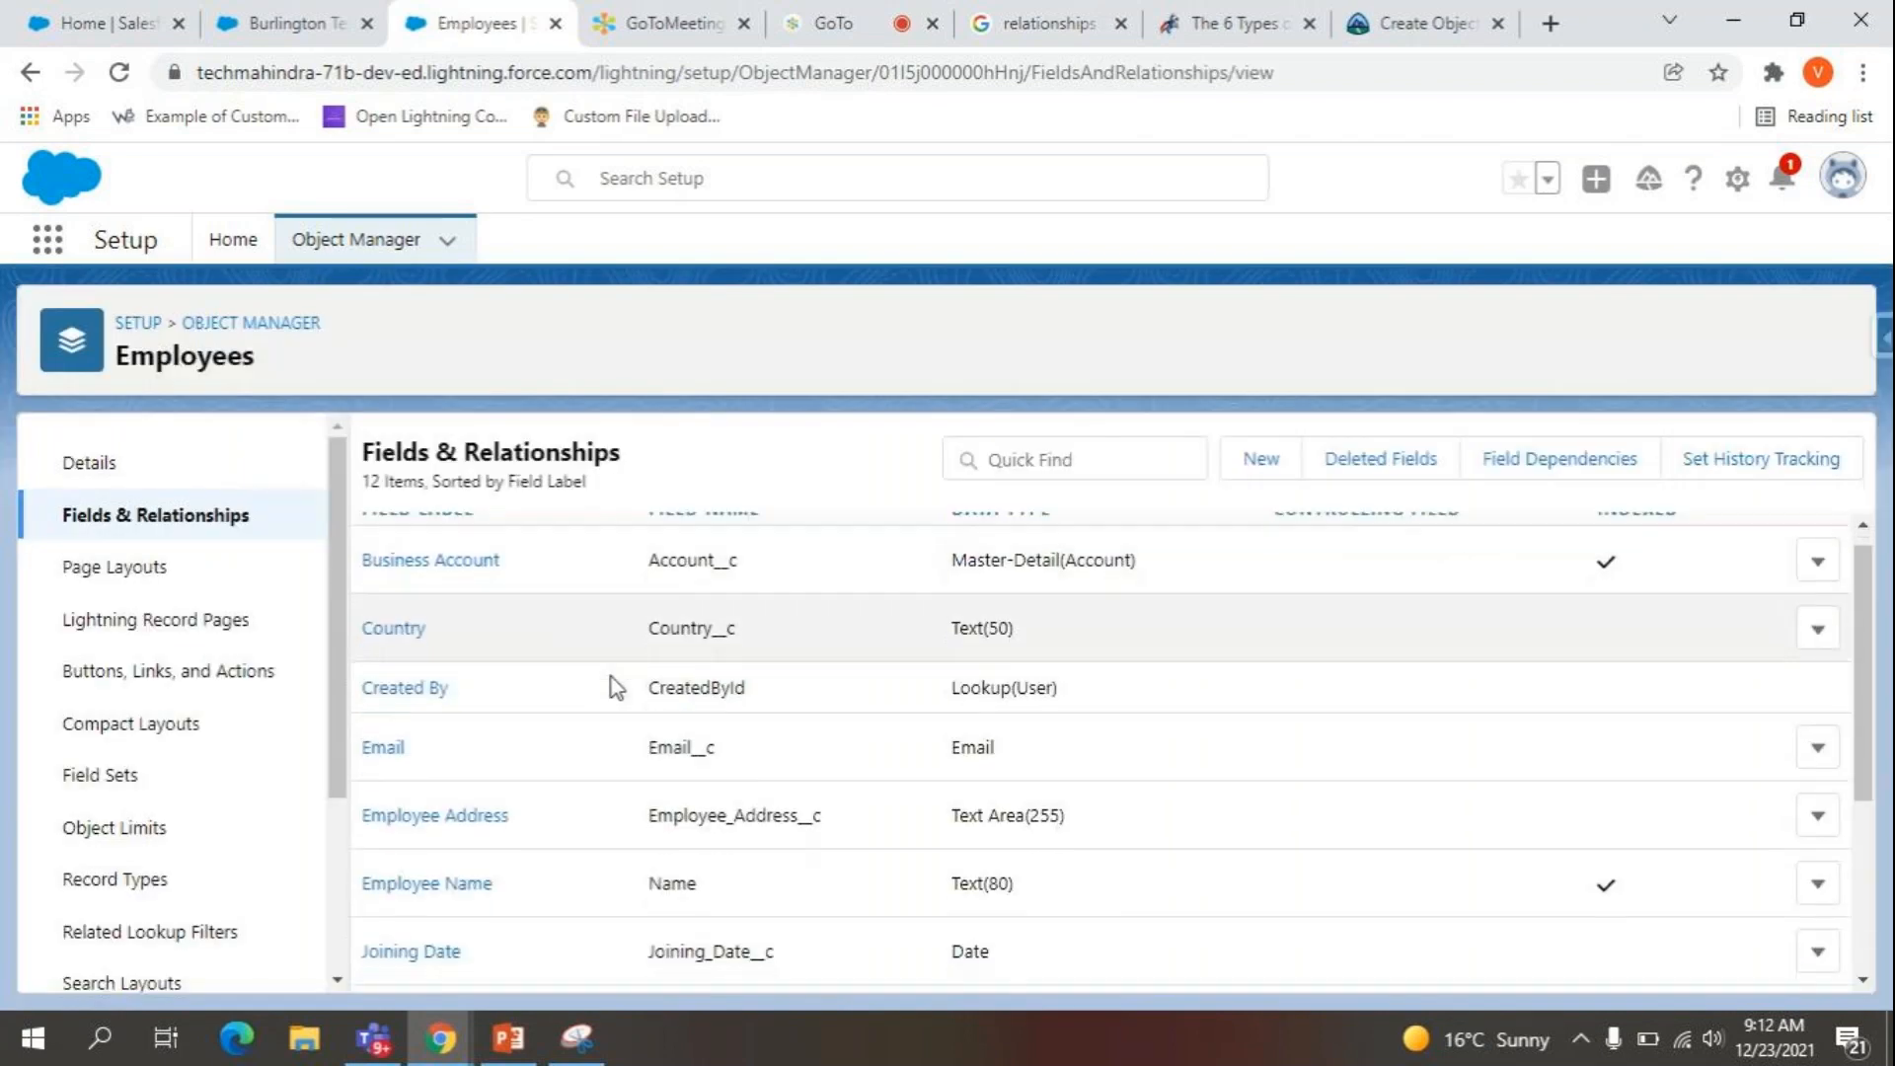
# Search the fields for "Business", open the Business Account field, and review its field information and master-detail options.
pyautogui.click(1057, 457)
pyautogui.write('Business')
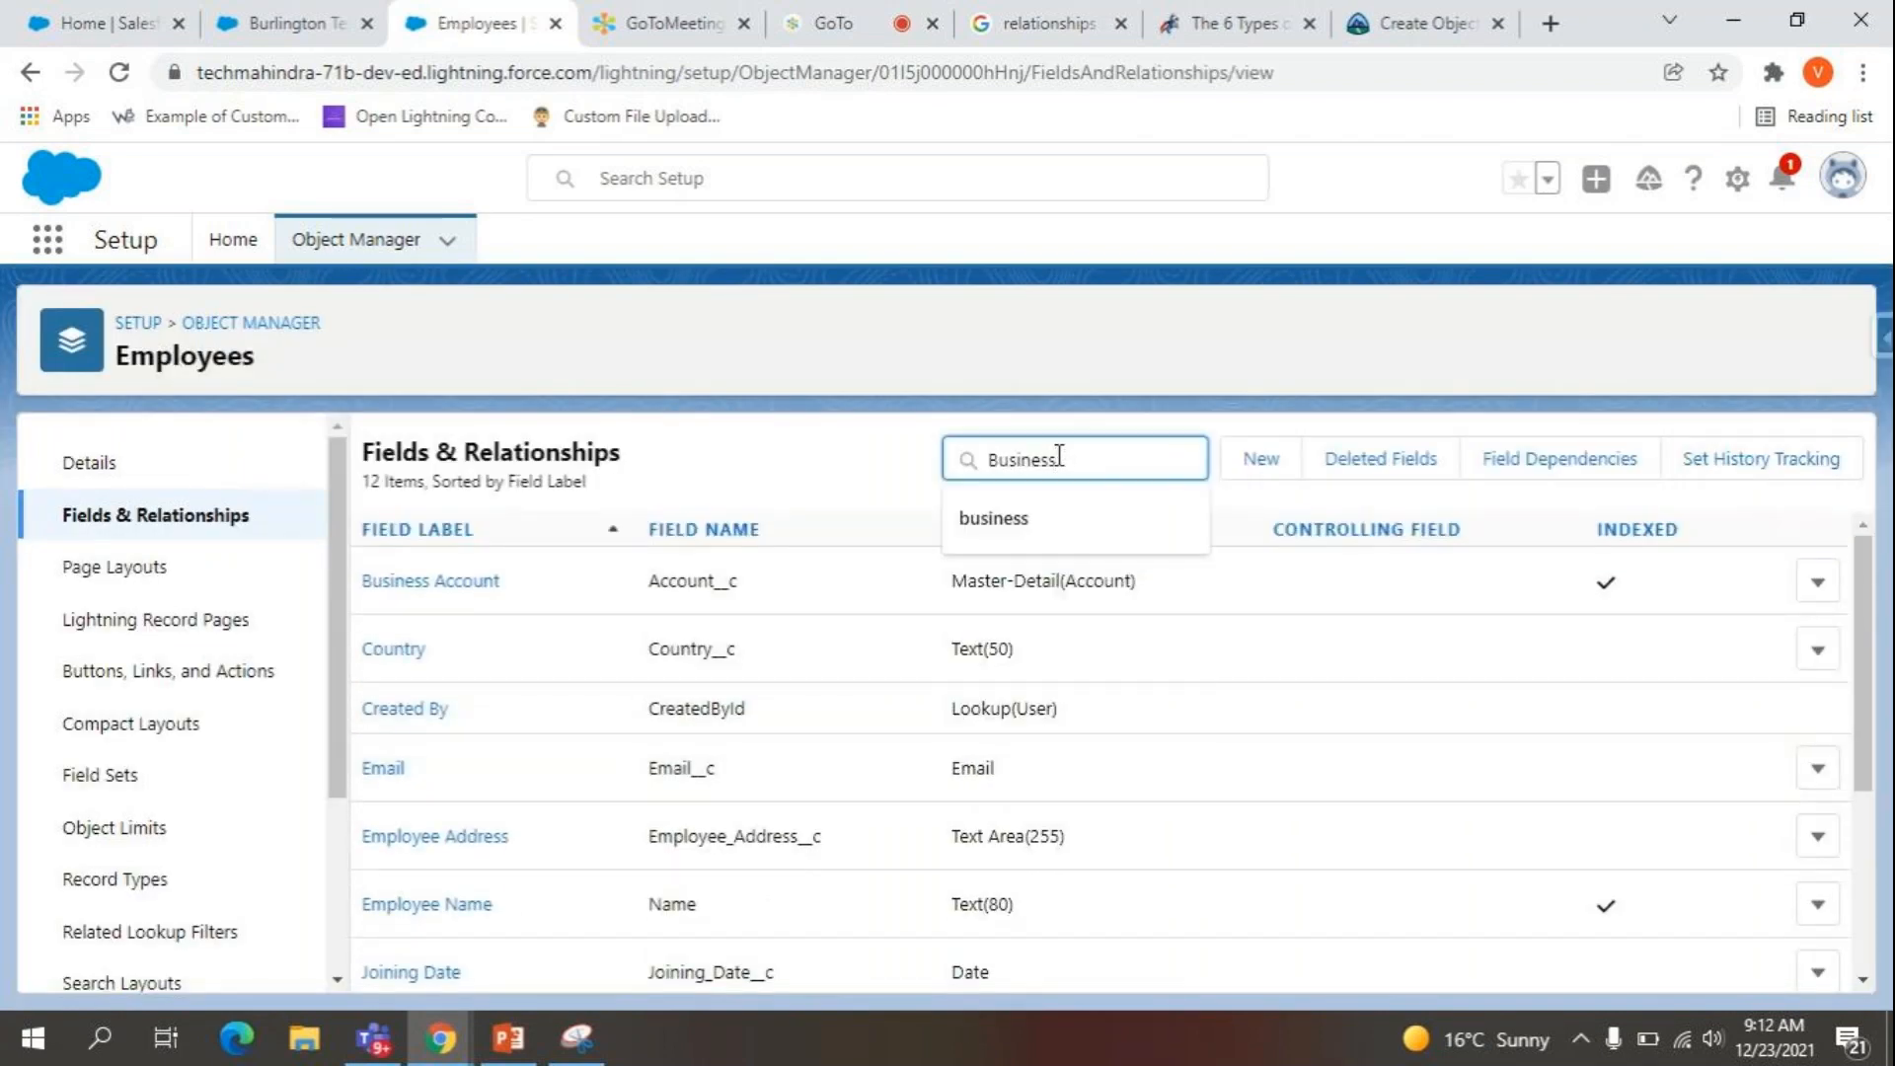
pyautogui.click(499, 581)
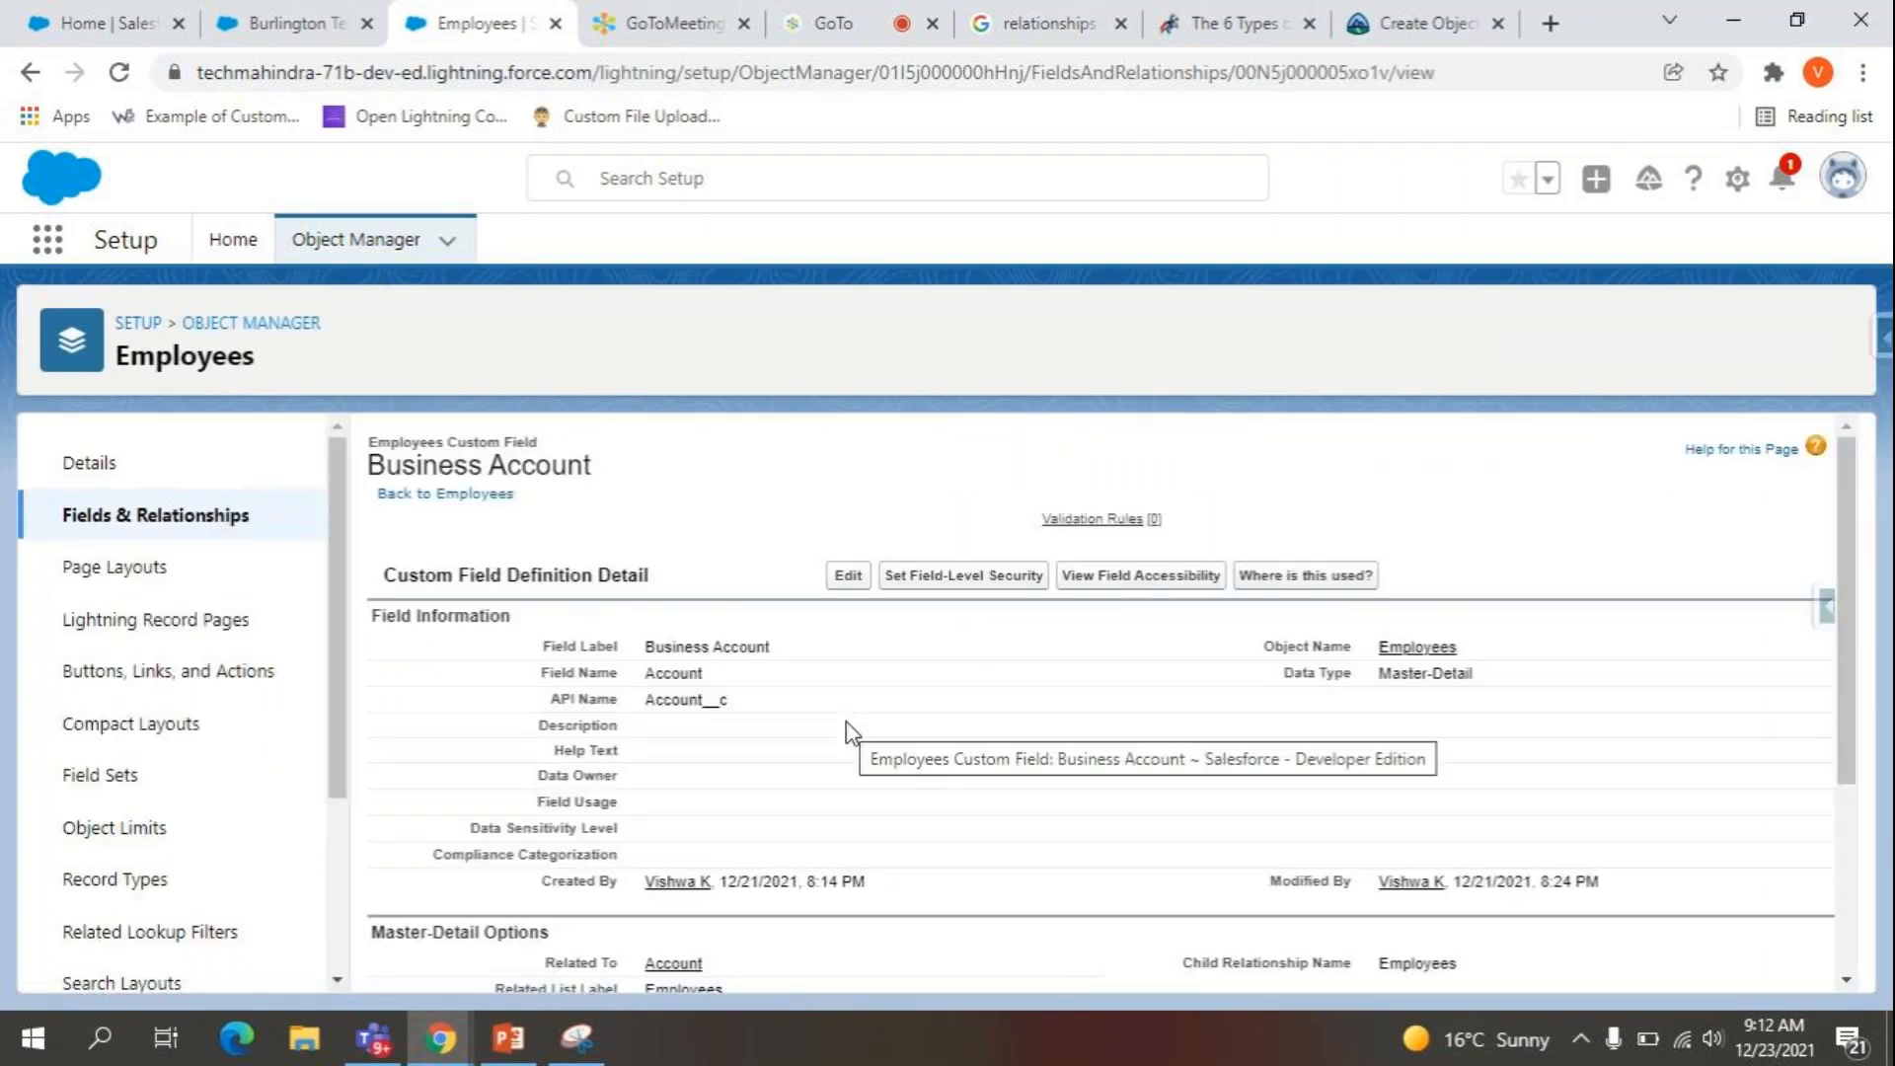
pyautogui.scroll(-2, 849, 733)
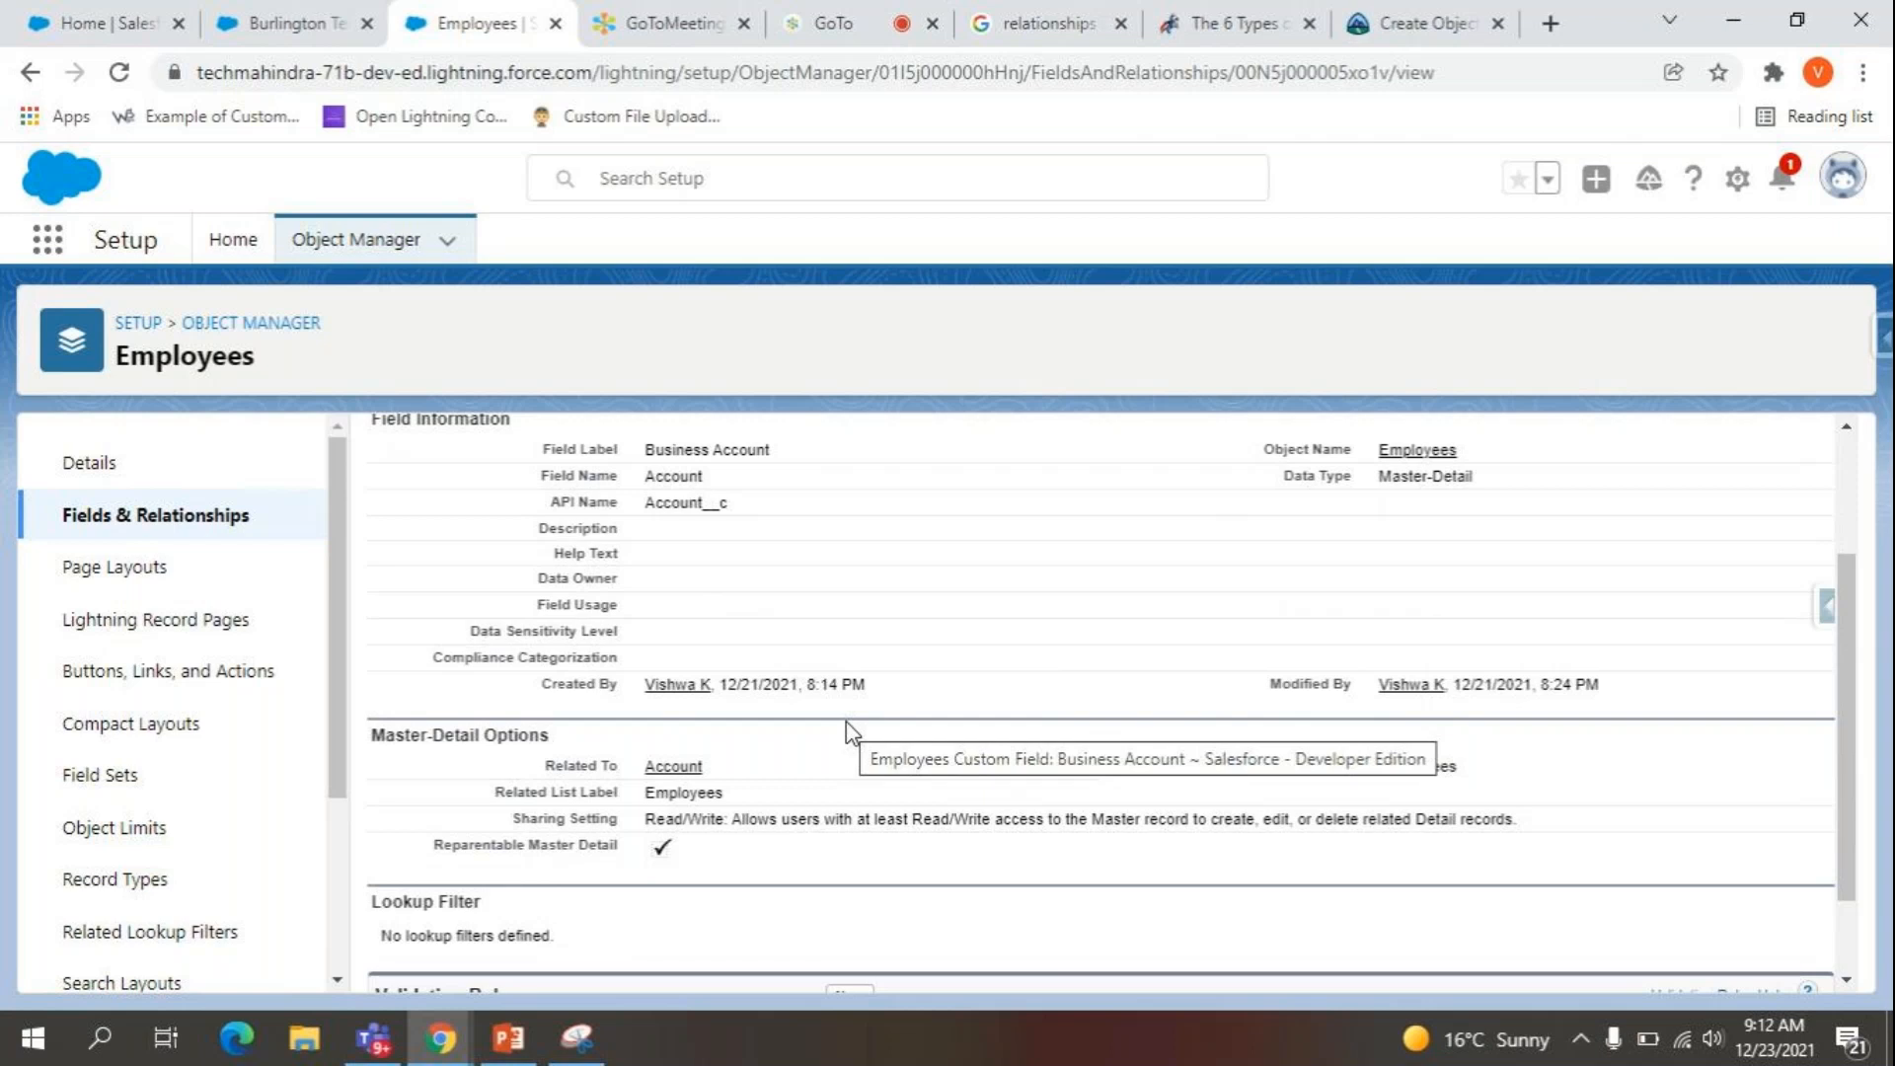
pyautogui.scroll(1, 914, 739)
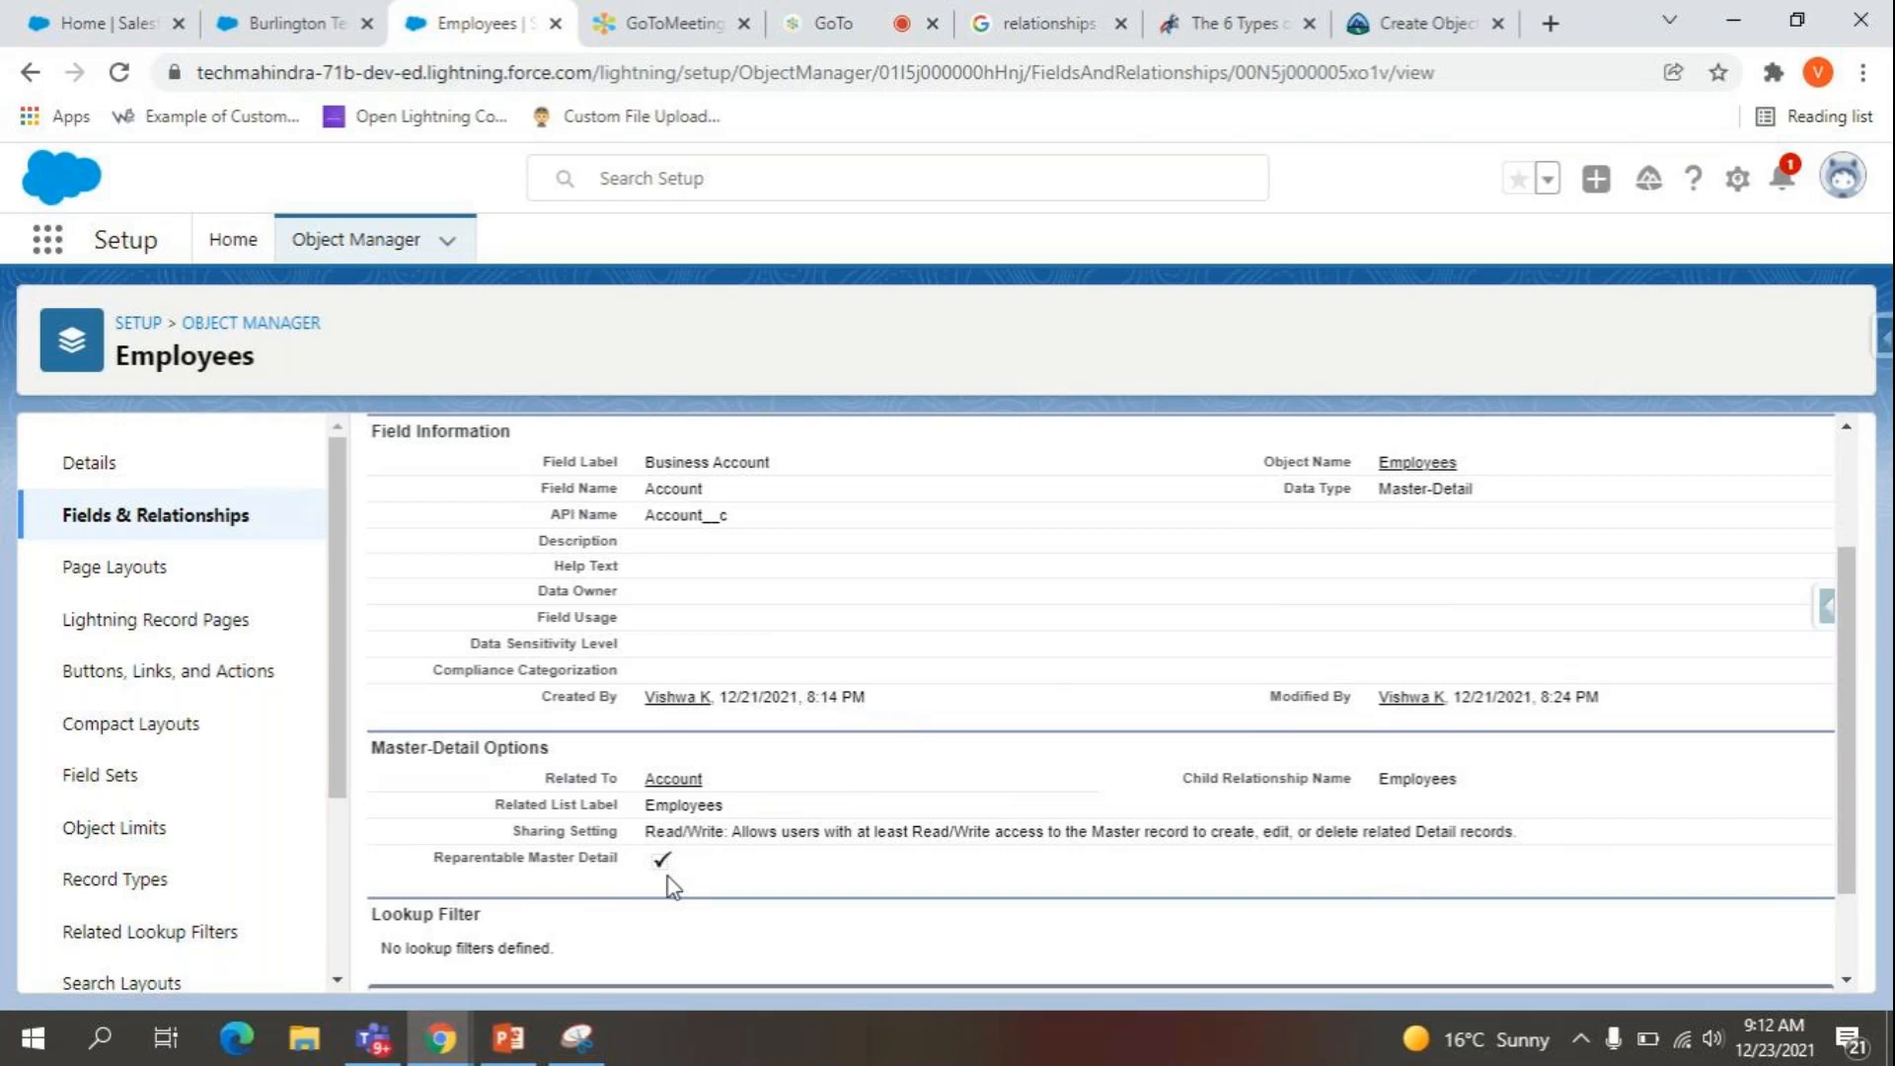
pyautogui.scroll(2, 766, 834)
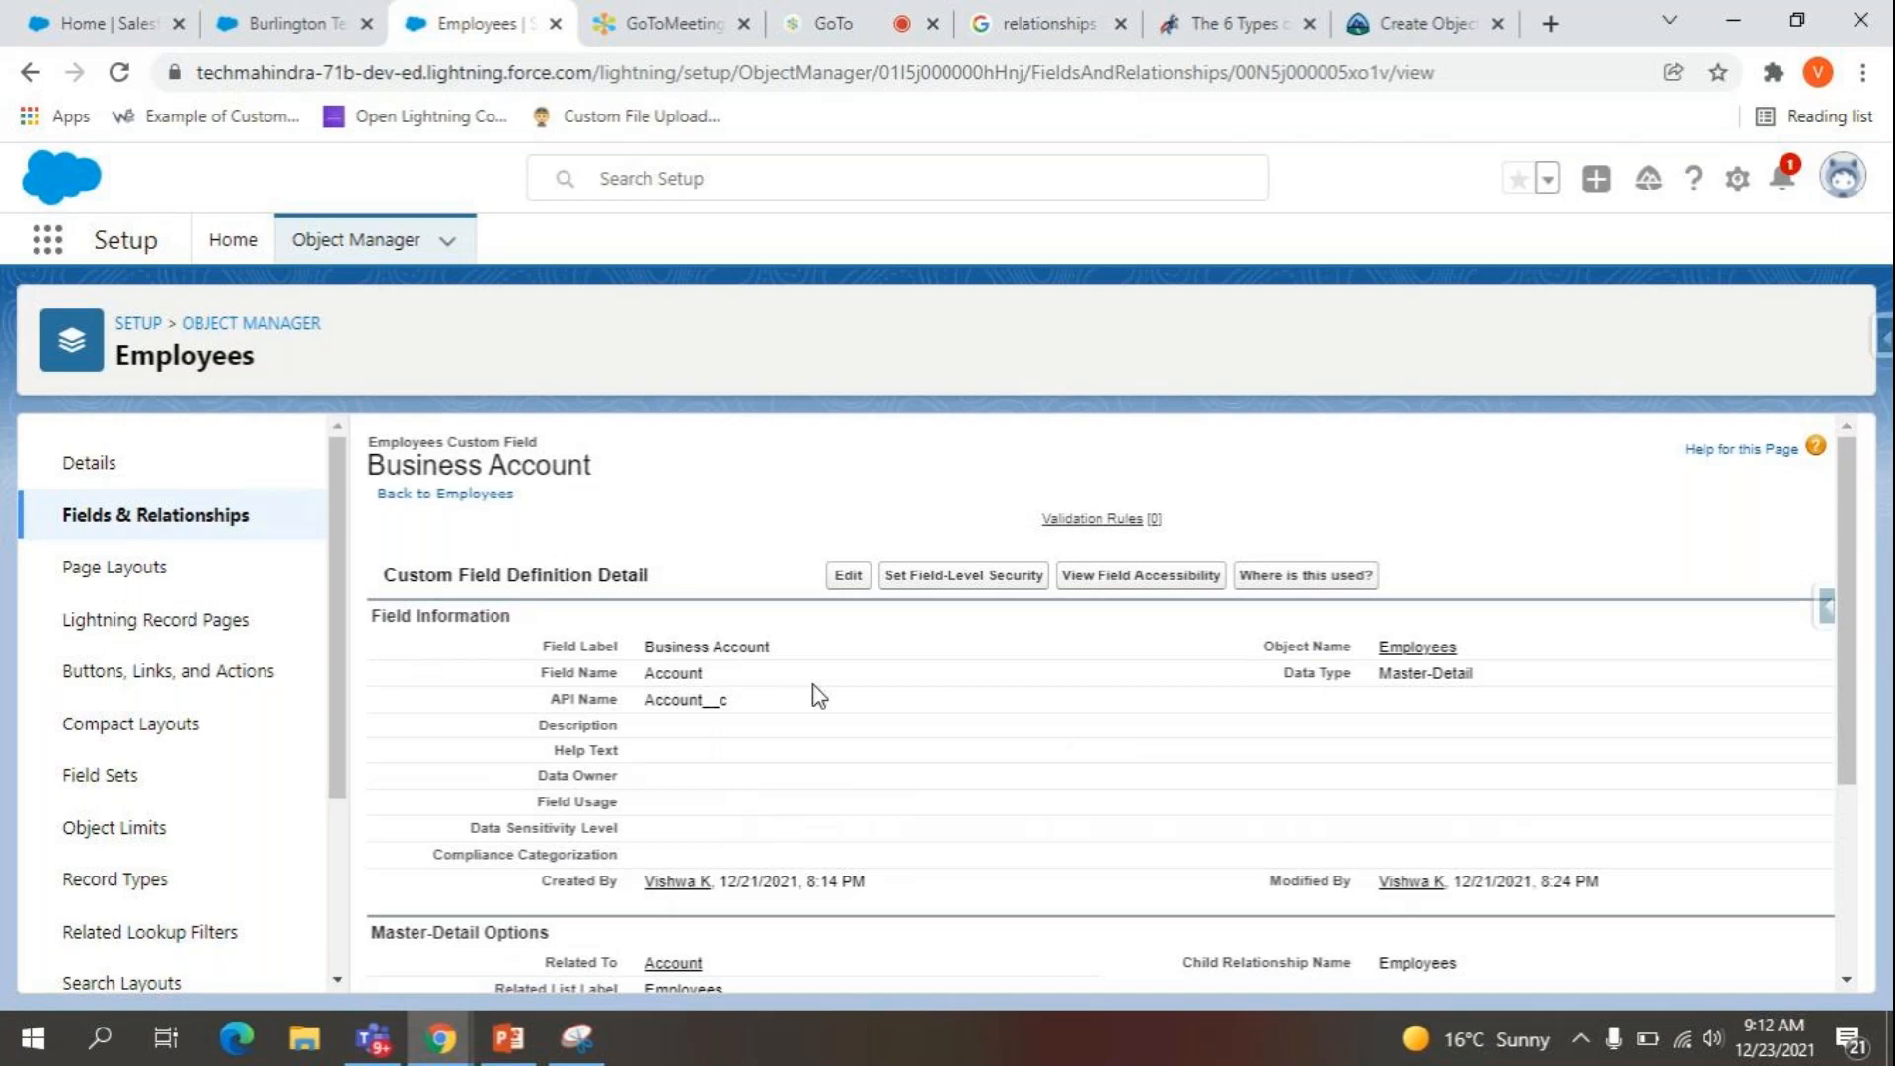
# On the Burlington Textiles Corp of America account, find the related Employees list and open its employee record.
pyautogui.click(356, 12)
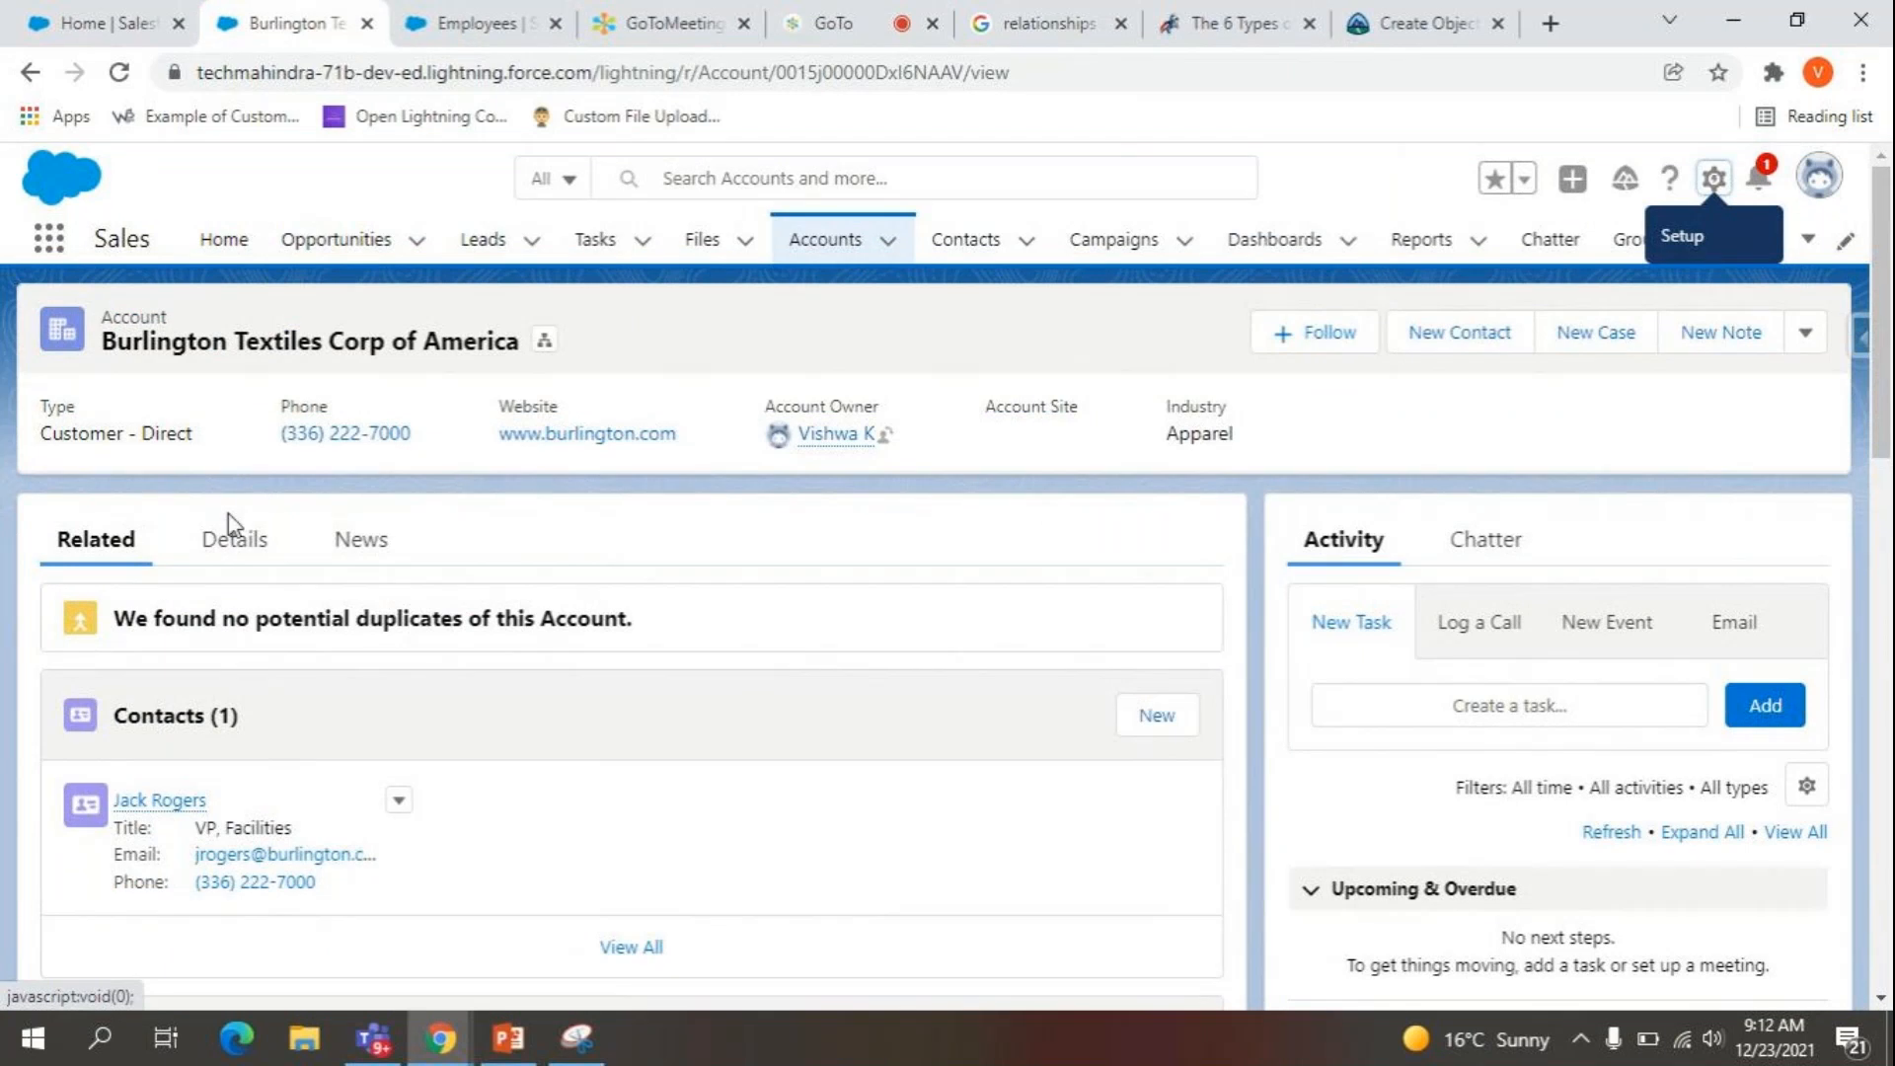
pyautogui.scroll(-5, 296, 800)
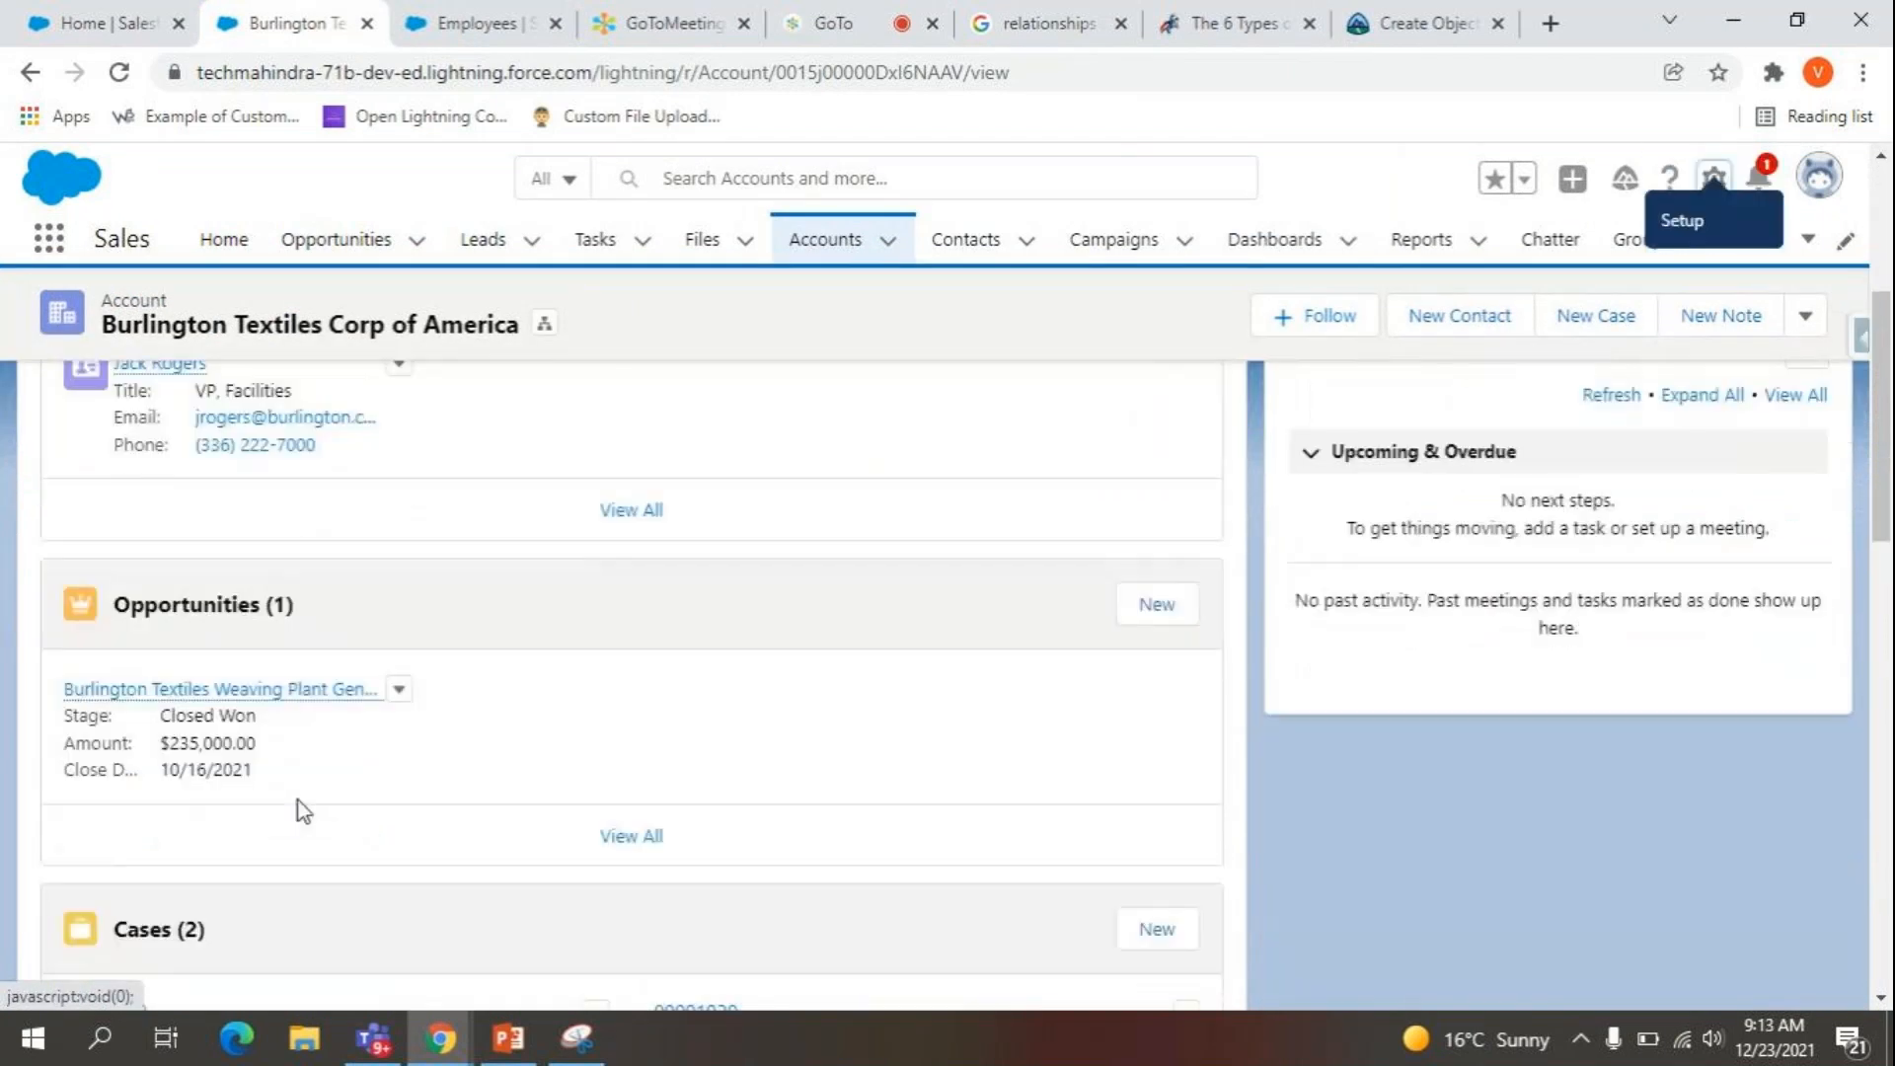
pyautogui.scroll(-6, 298, 801)
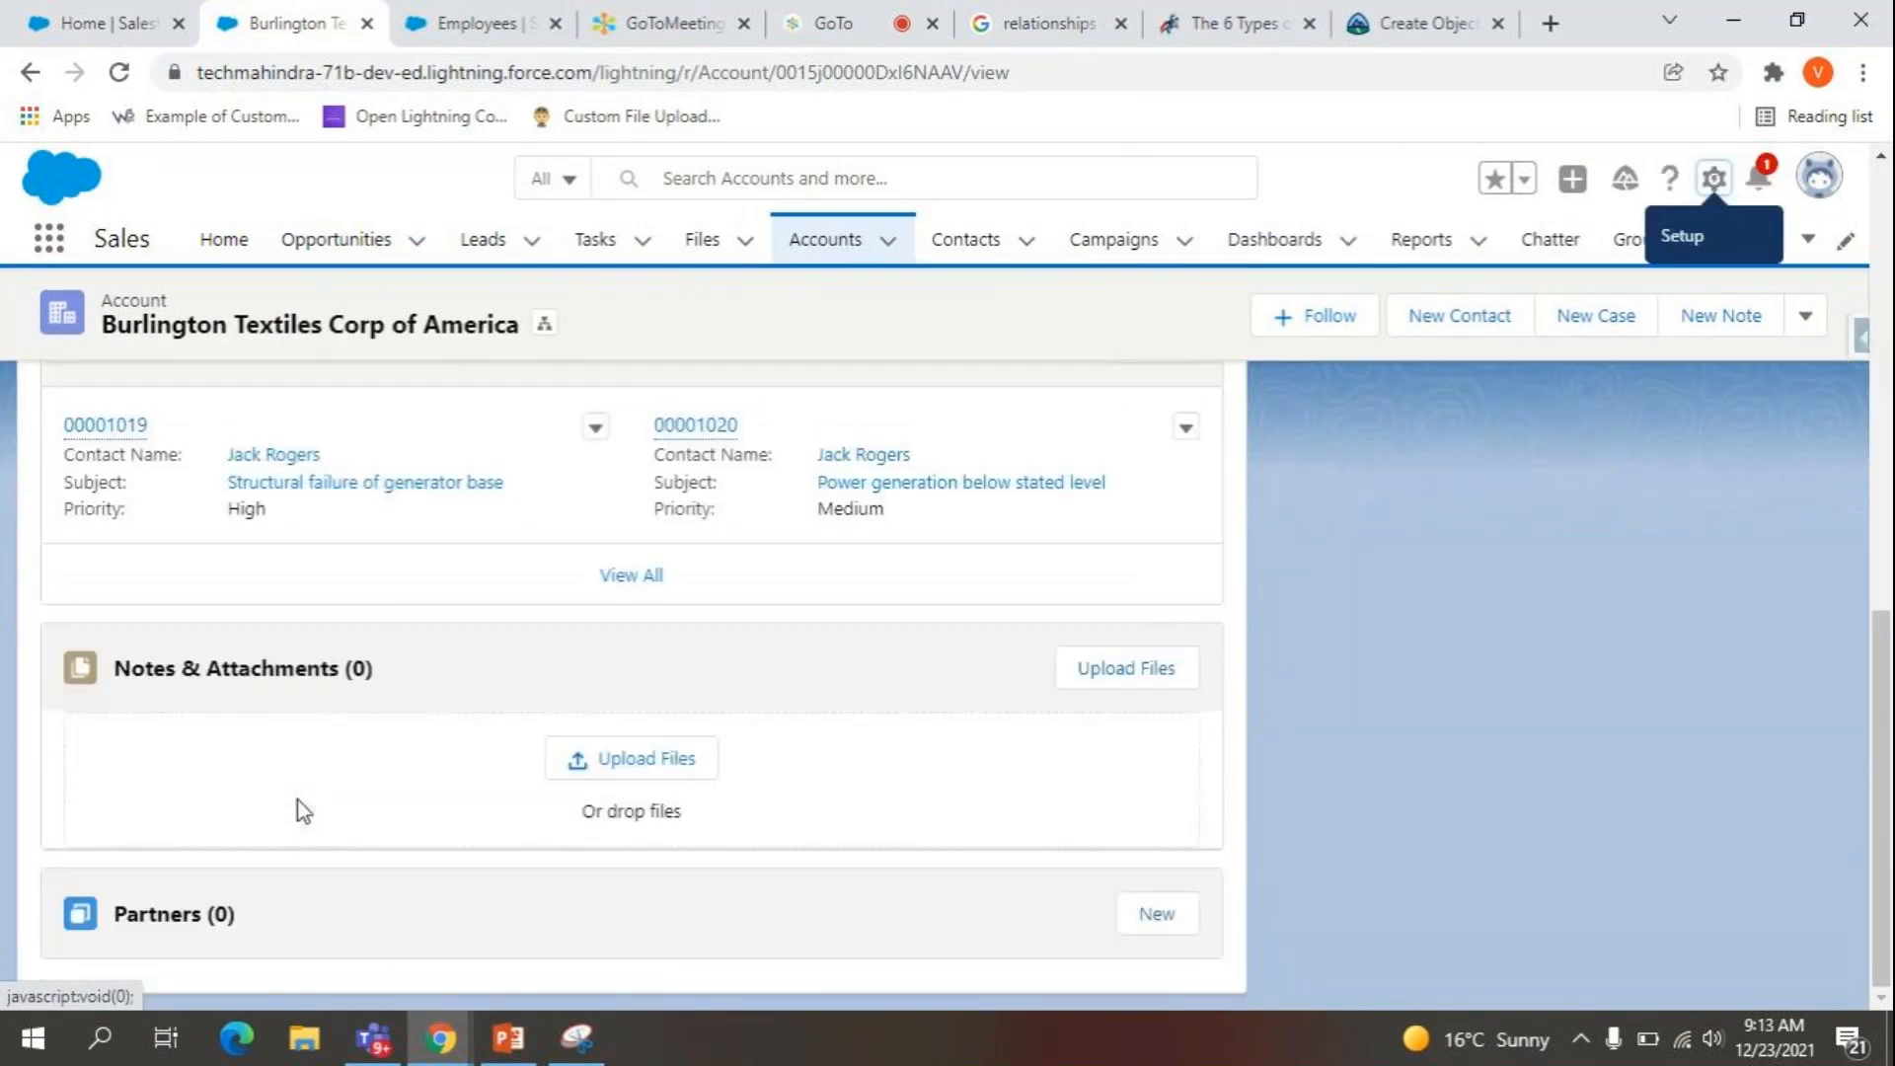
pyautogui.scroll(-3, 298, 802)
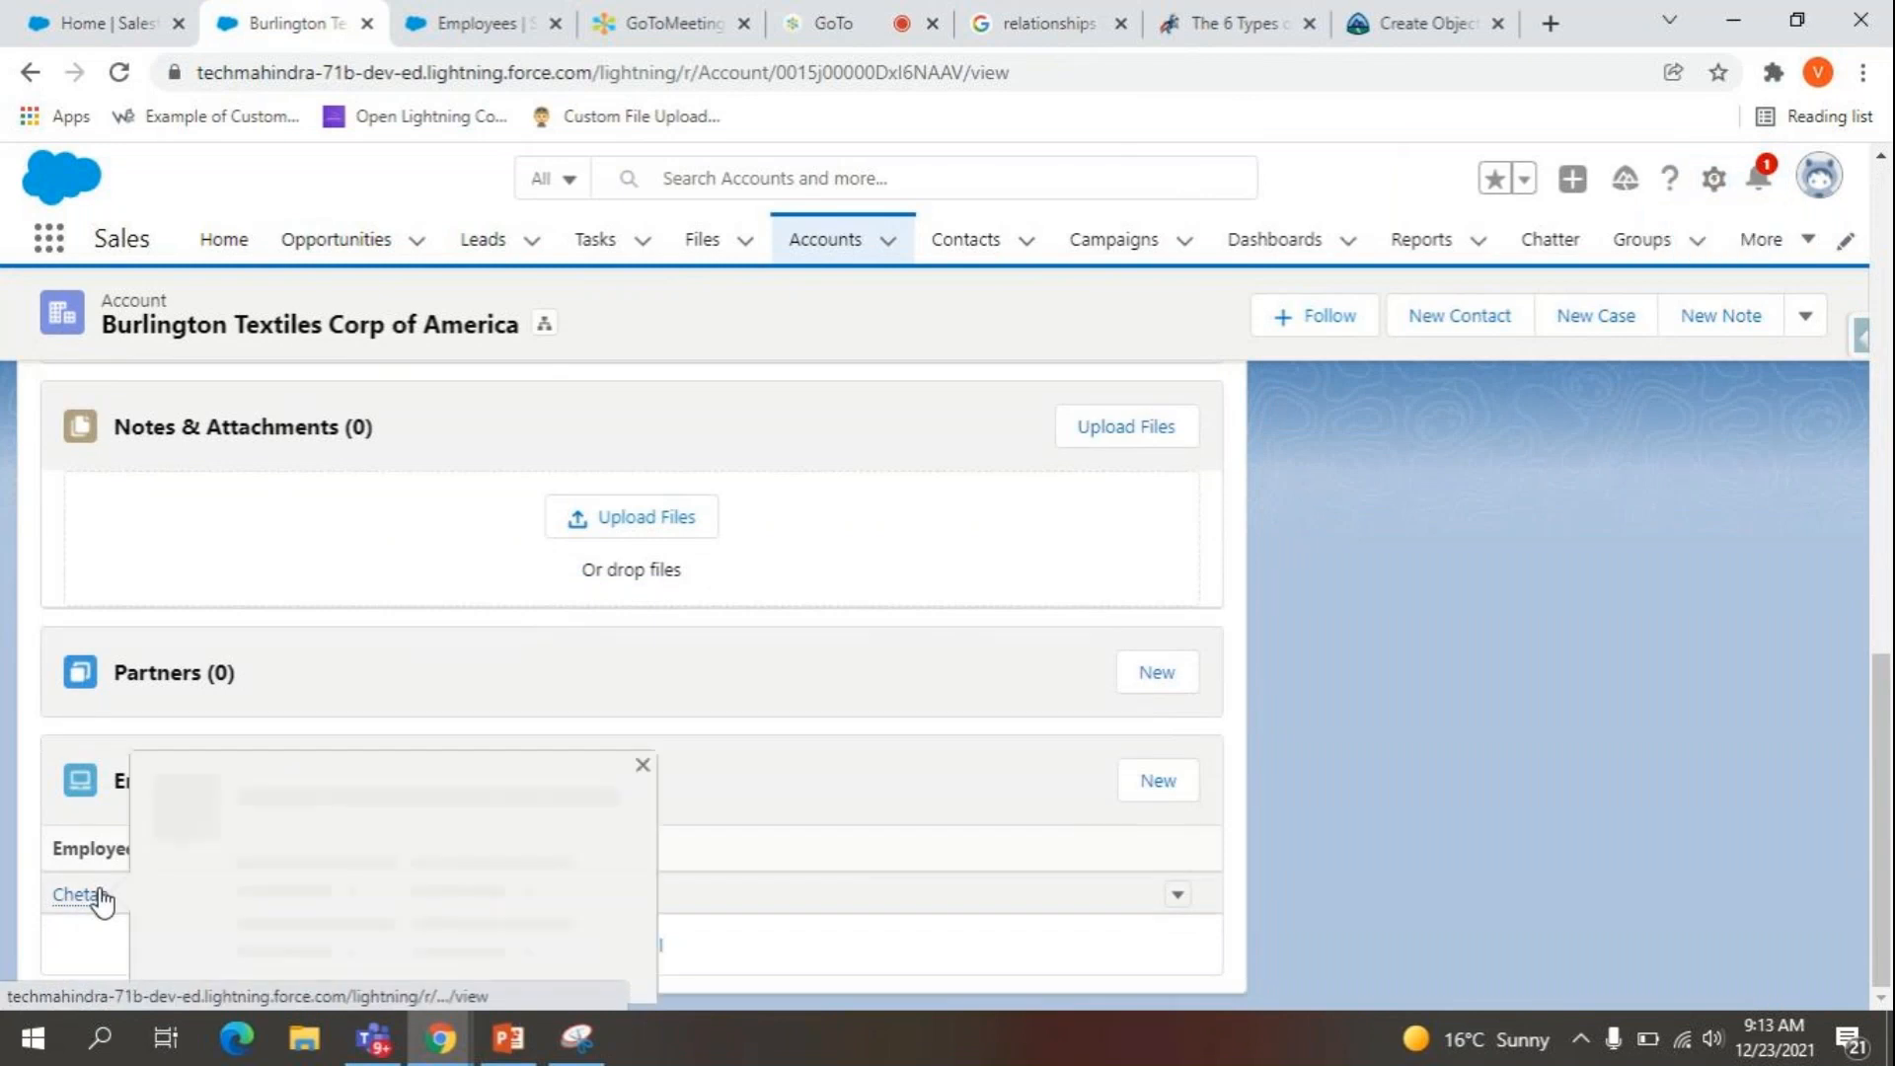
pyautogui.click(100, 896)
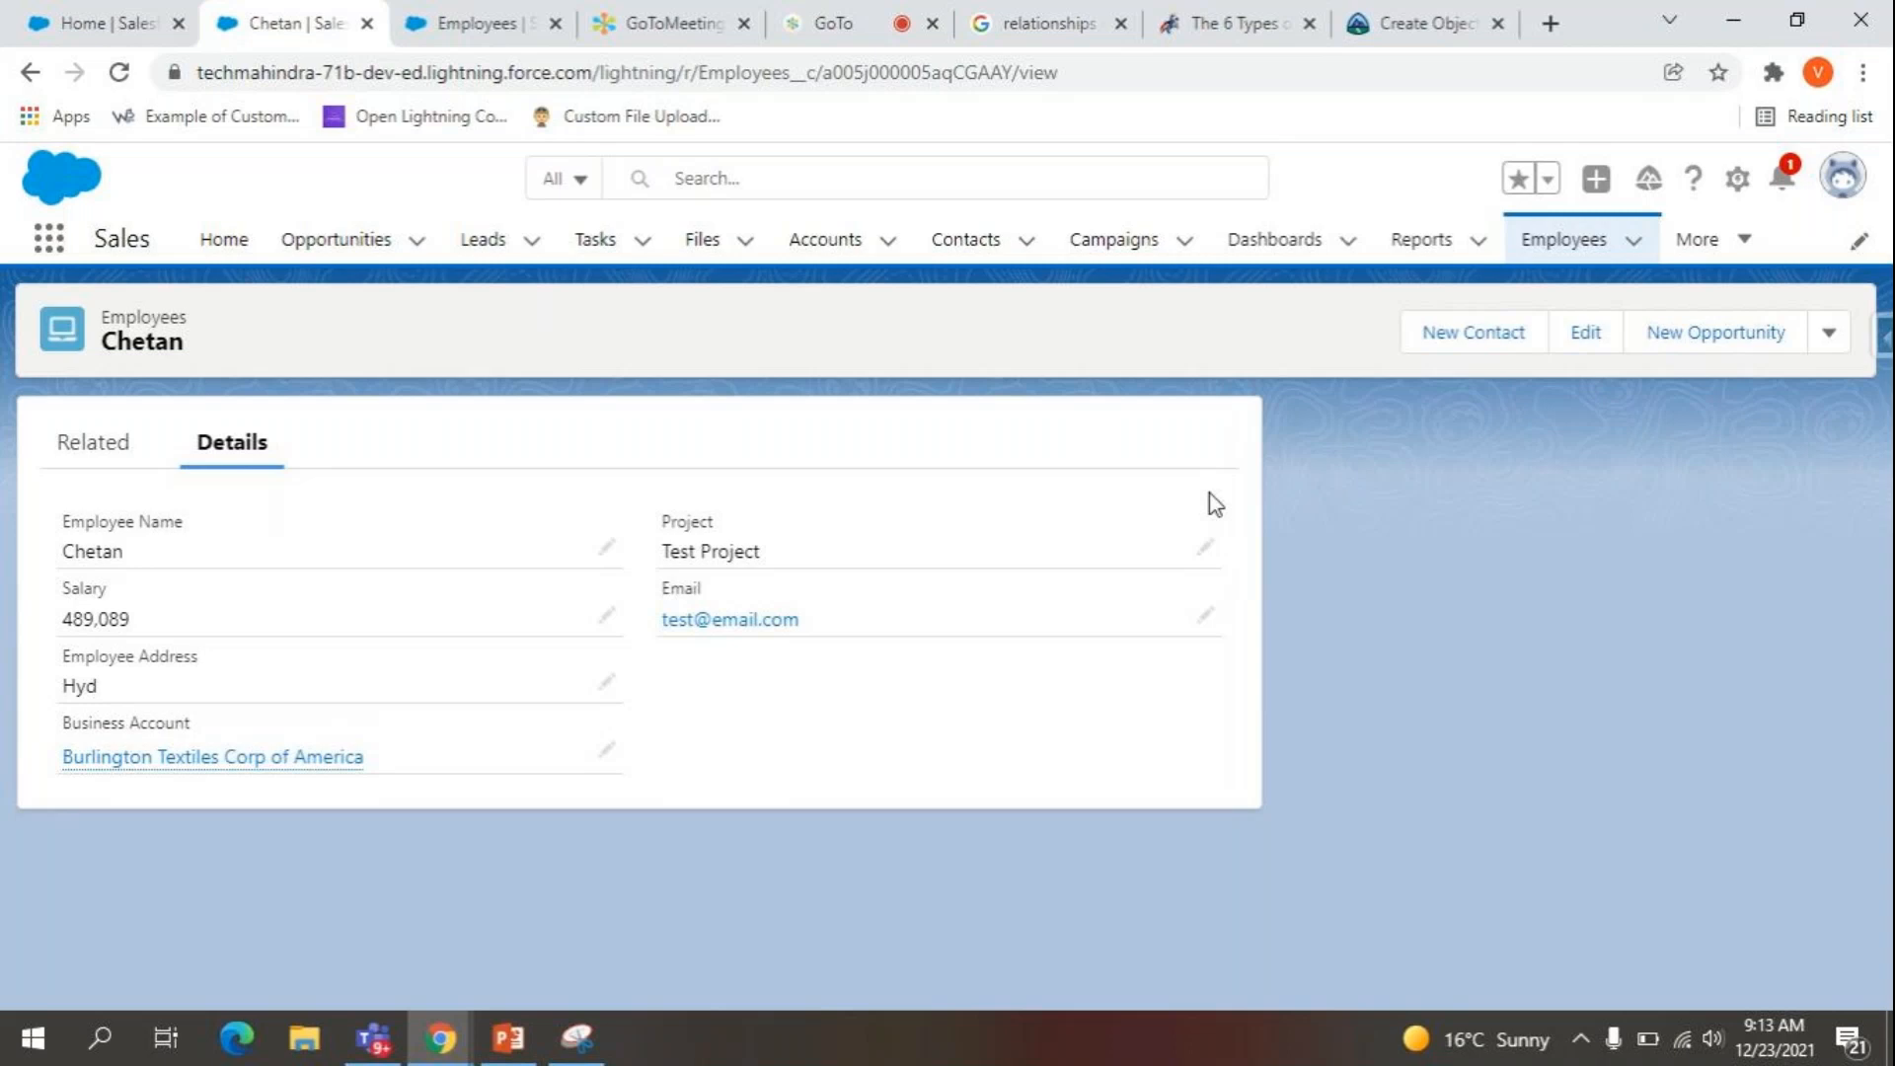
# Review the Business Account field definition again, and return to the Employees object's Fields & Relationships list.
pyautogui.click(427, 12)
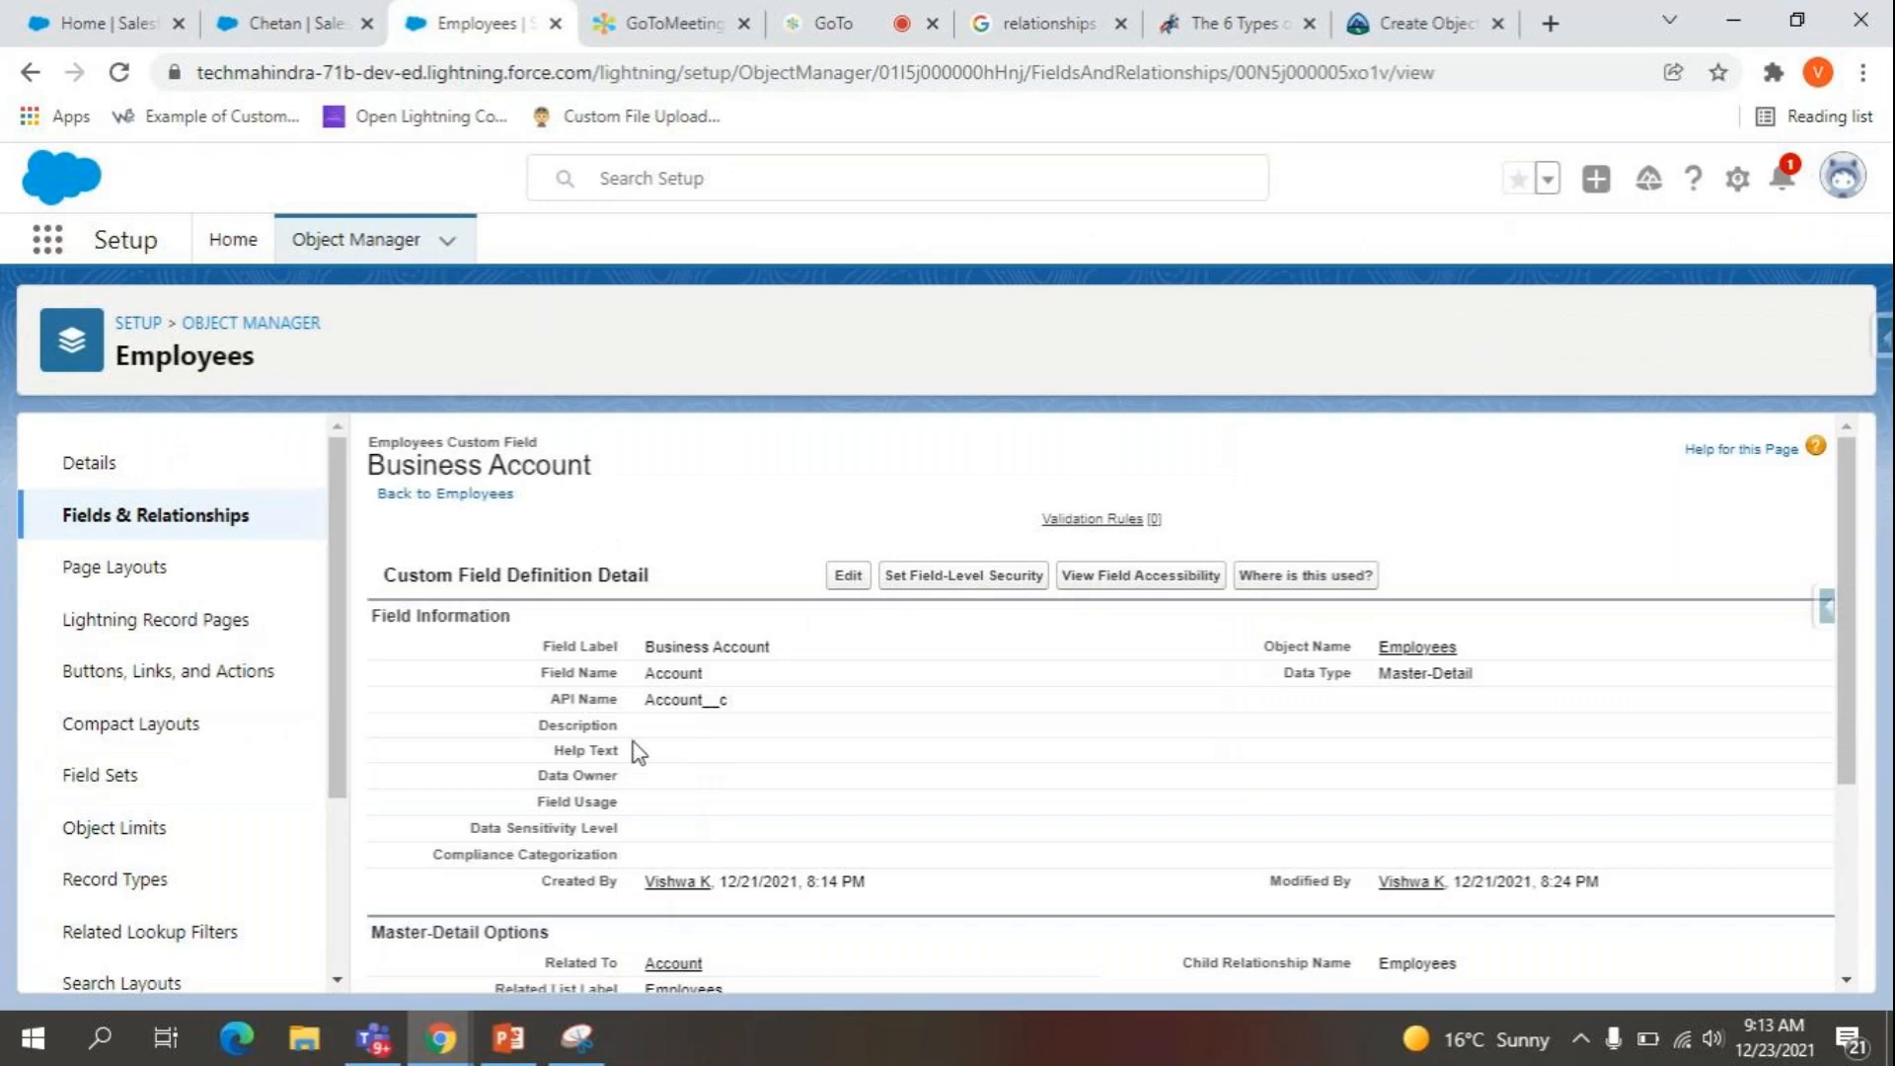
pyautogui.scroll(-3, 634, 742)
pyautogui.scroll(5, 593, 691)
pyautogui.click(123, 518)
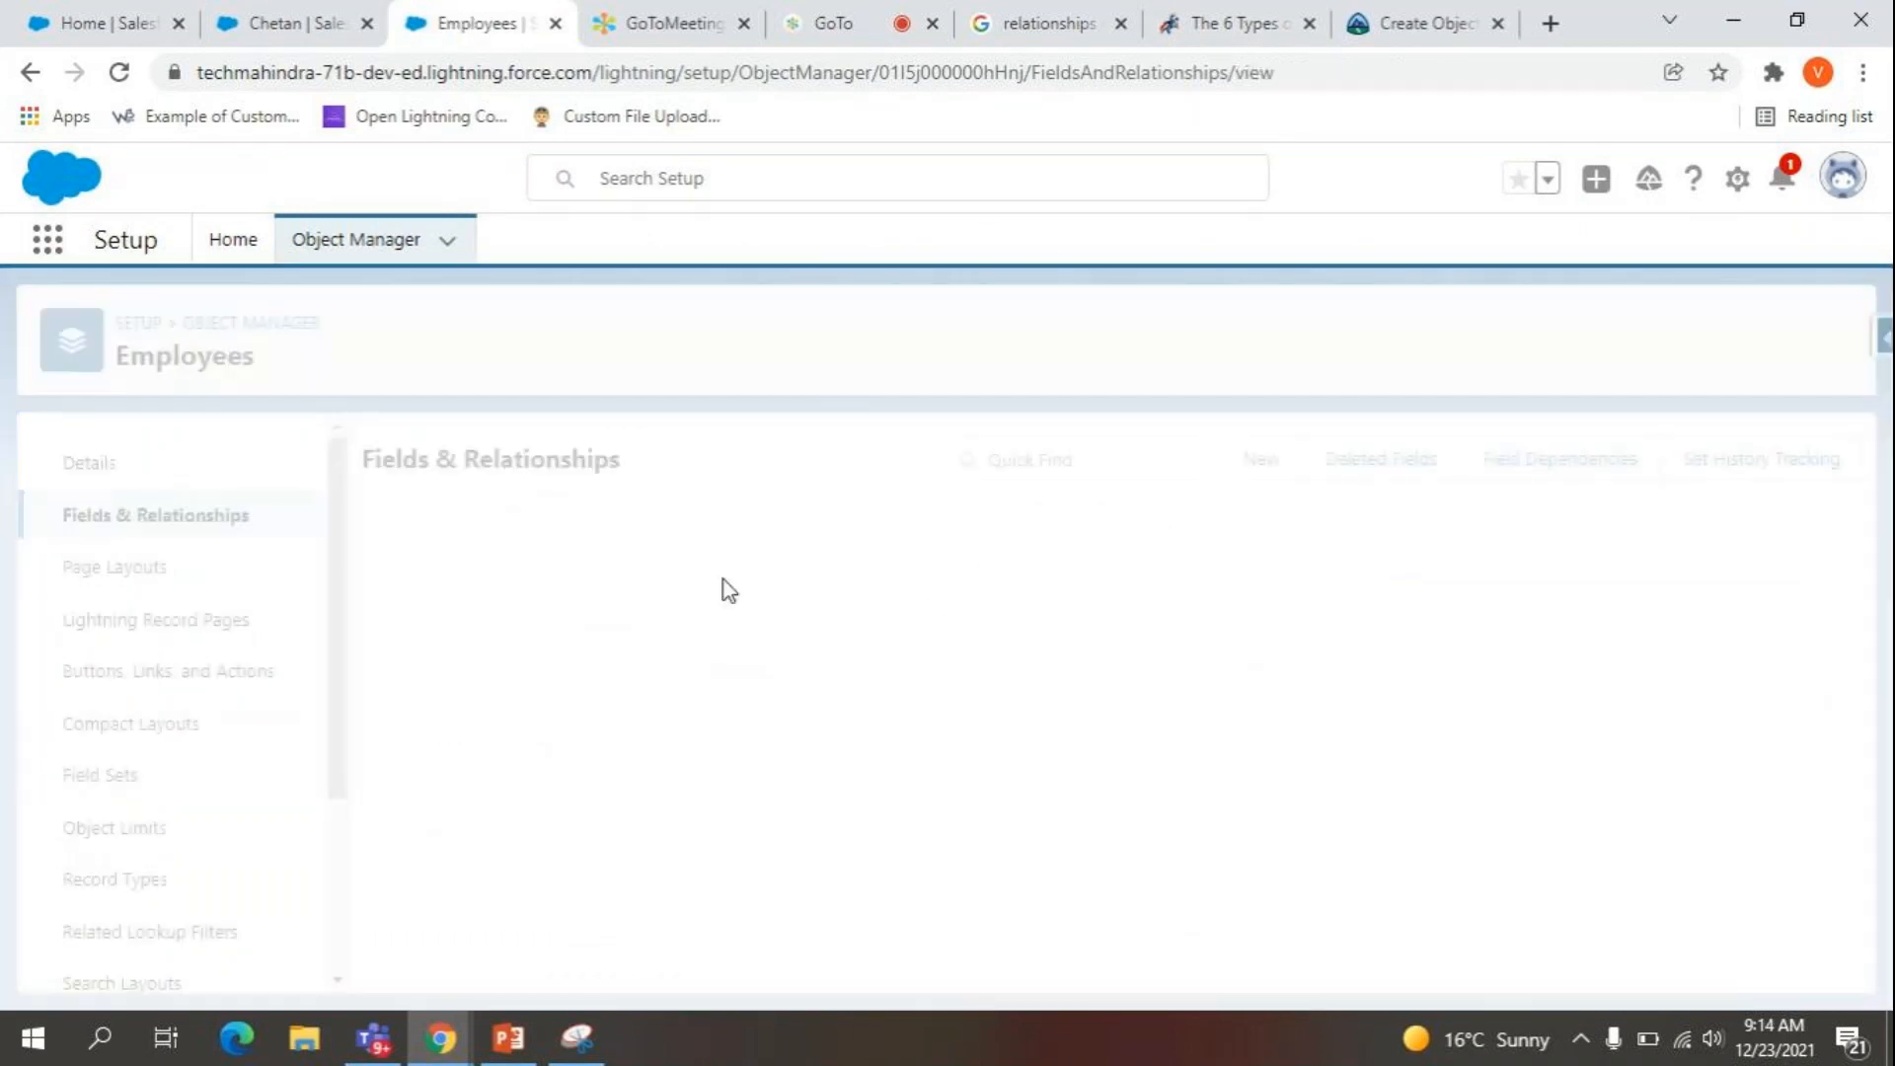
# Open the new custom field setup for Employees and examine the Roll-Up Summary, Lookup and Master-Detail Relationship data types.
pyautogui.click(1250, 472)
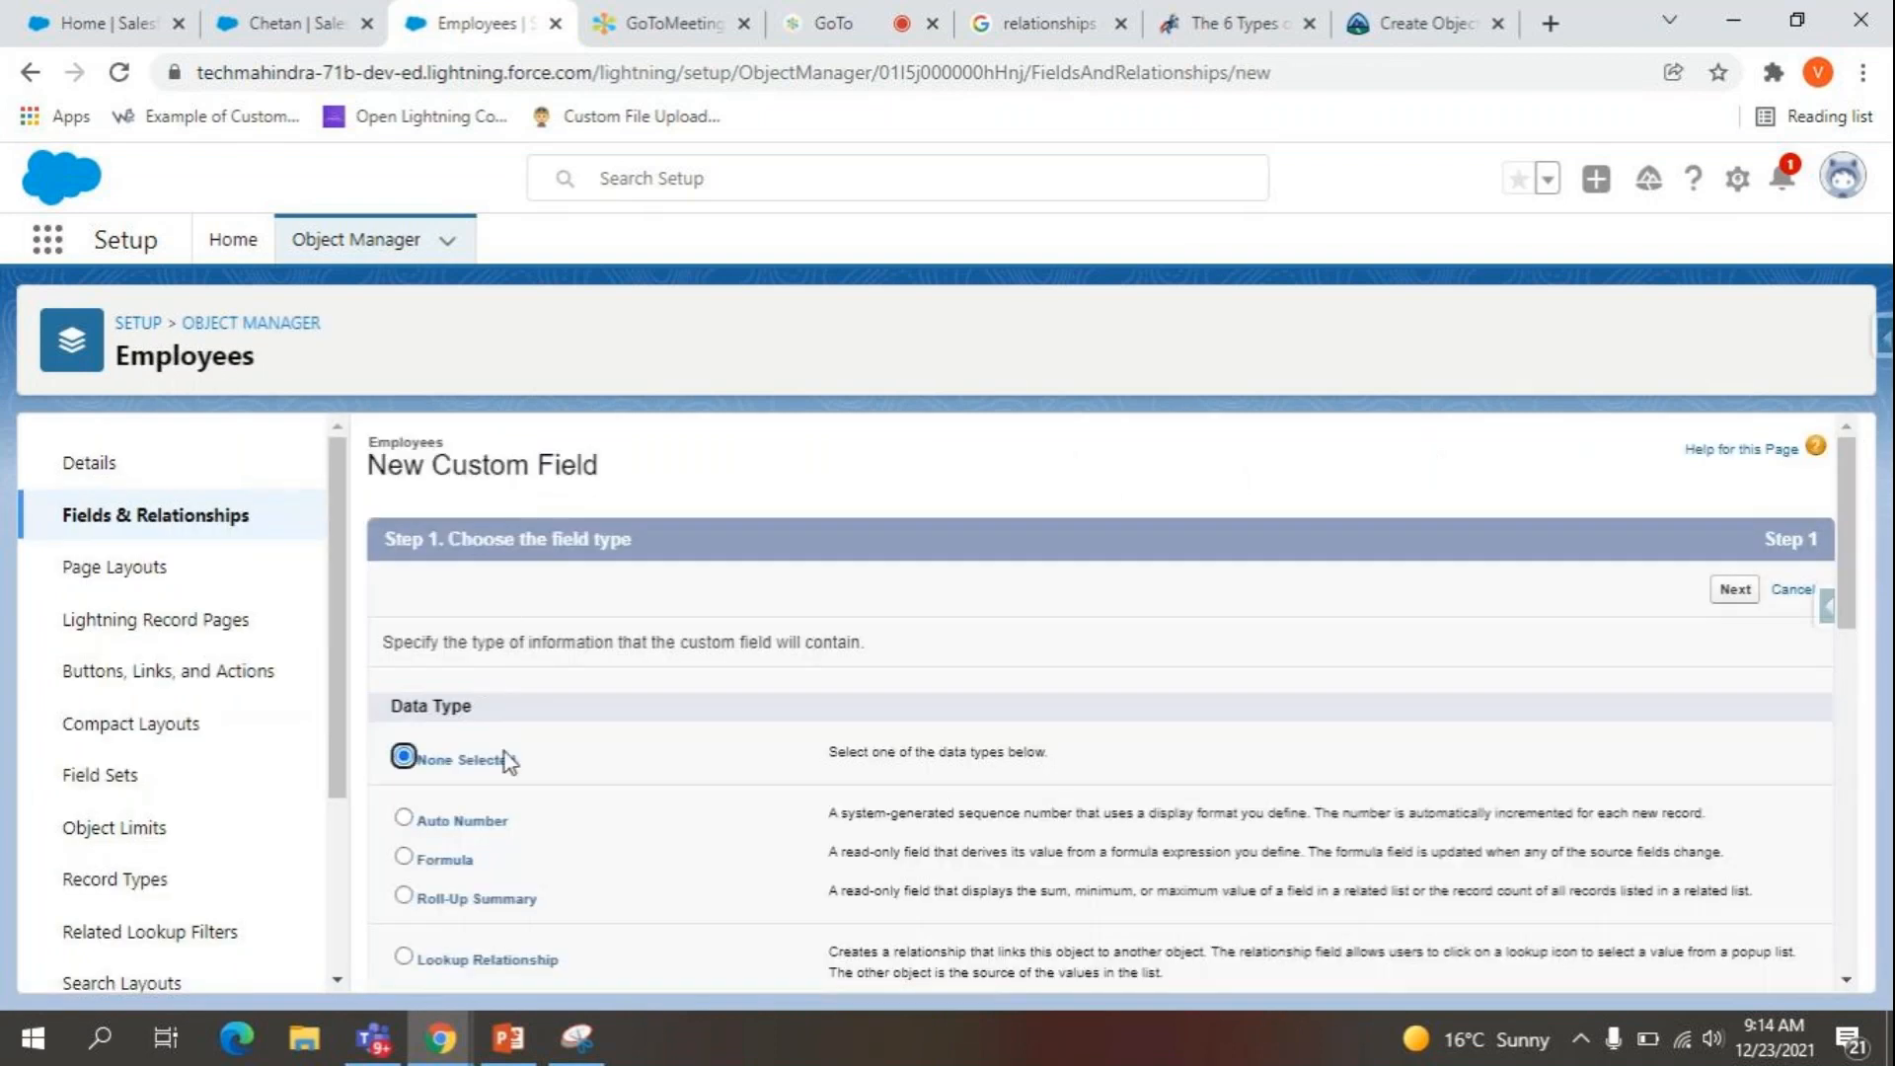
pyautogui.scroll(-1, 506, 752)
pyautogui.scroll(-2, 505, 753)
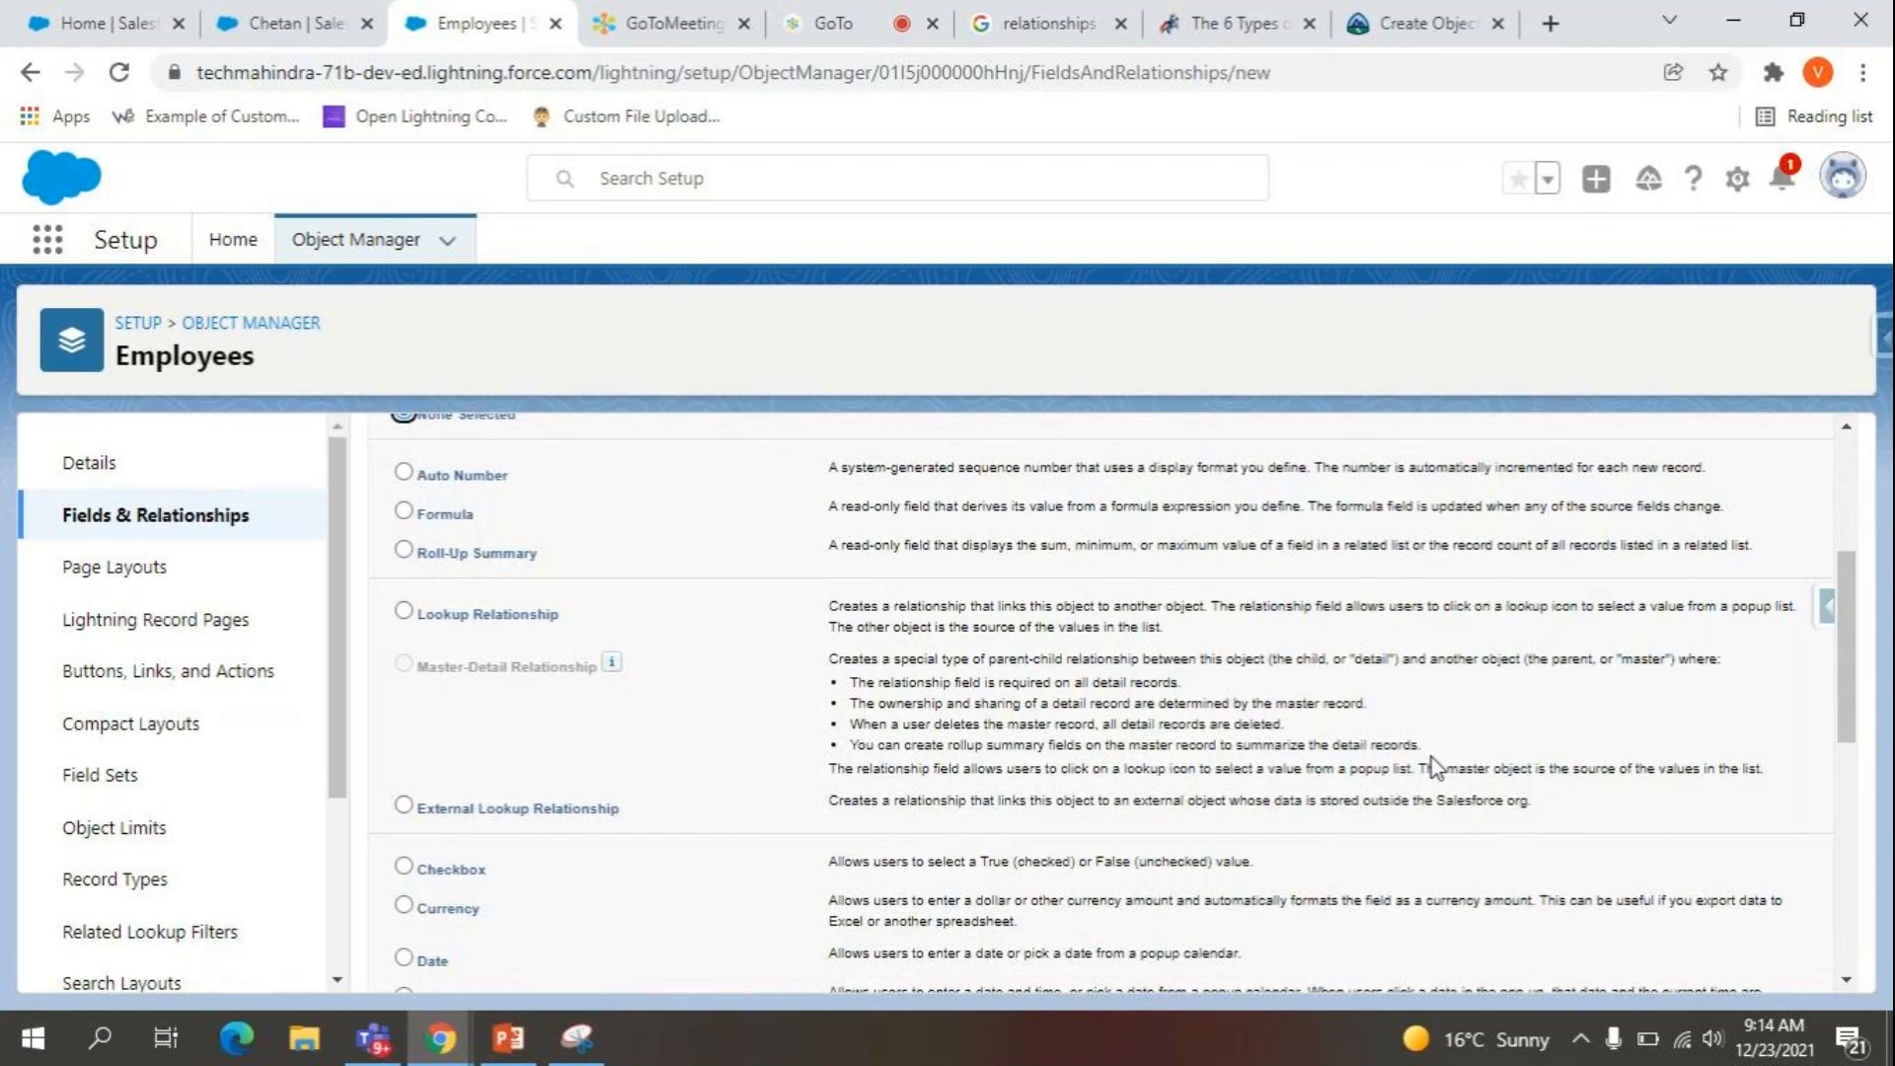
pyautogui.scroll(2, 859, 839)
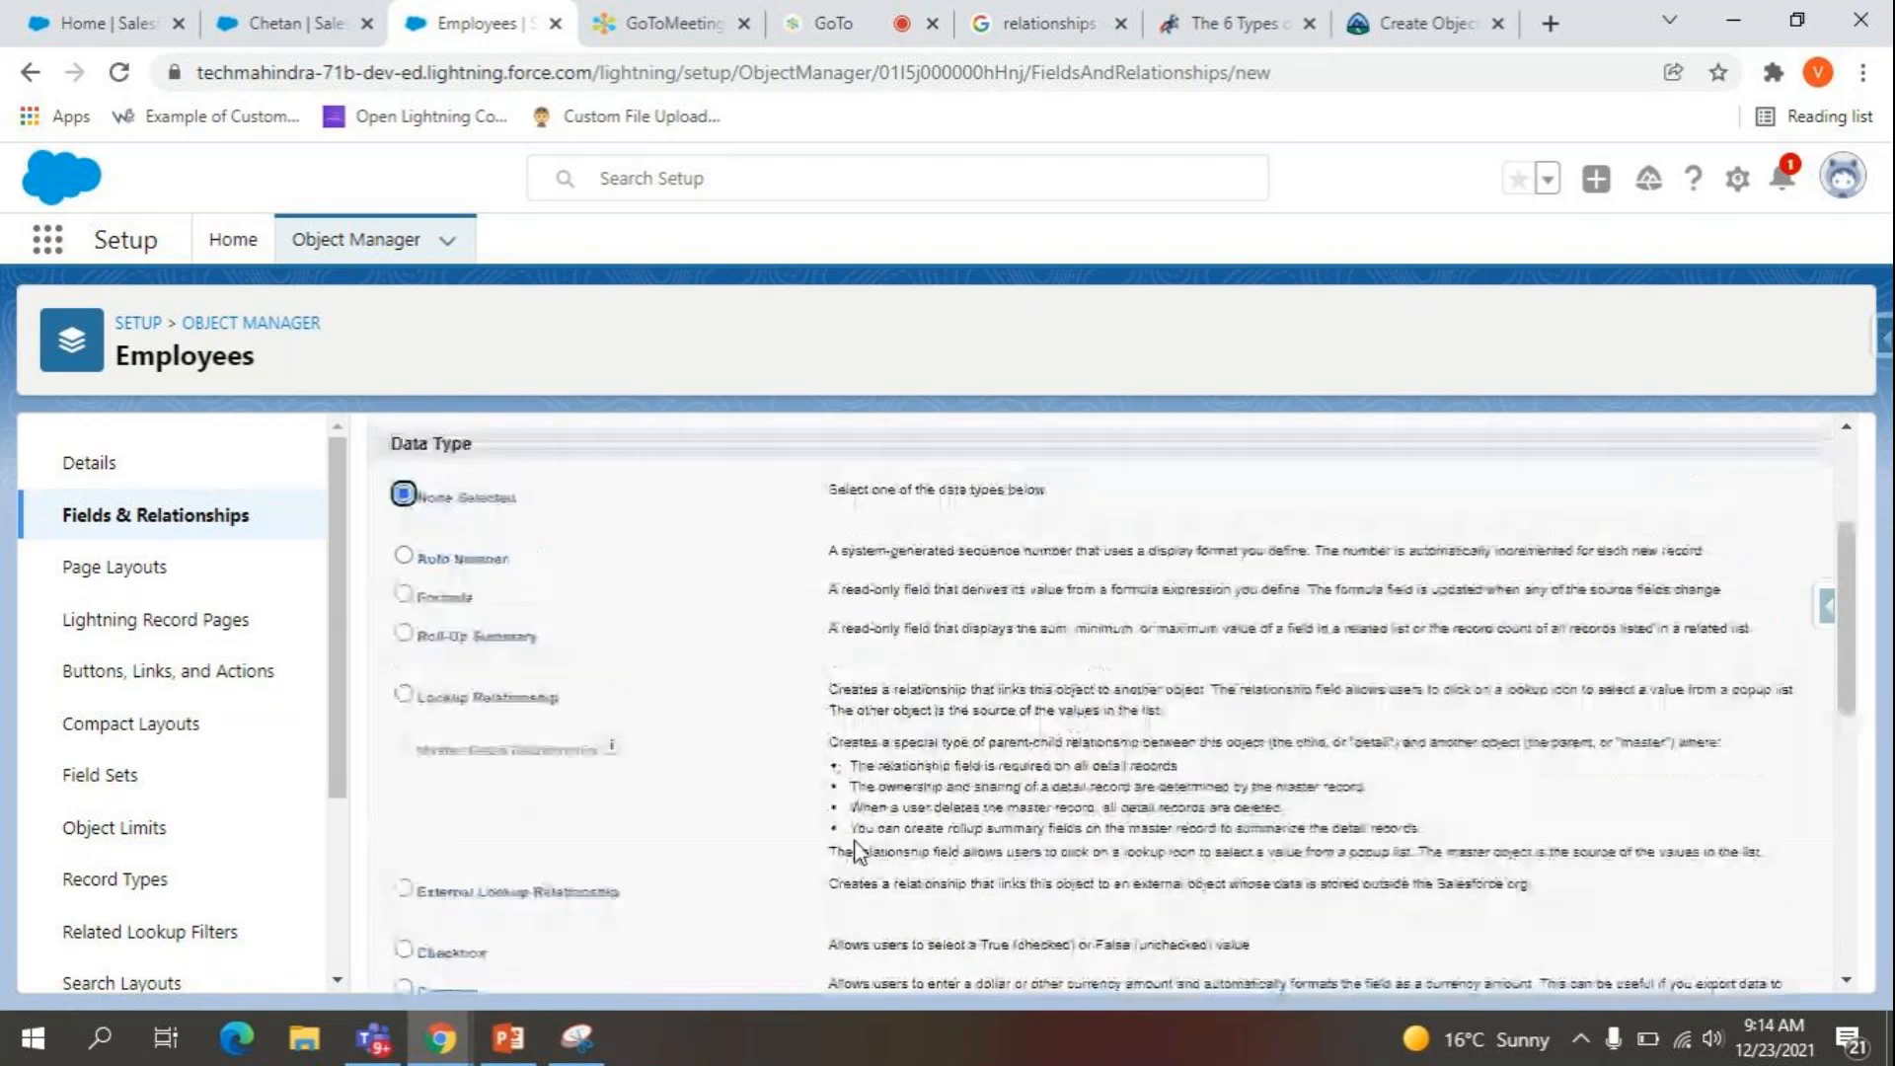
pyautogui.scroll(3, 657, 698)
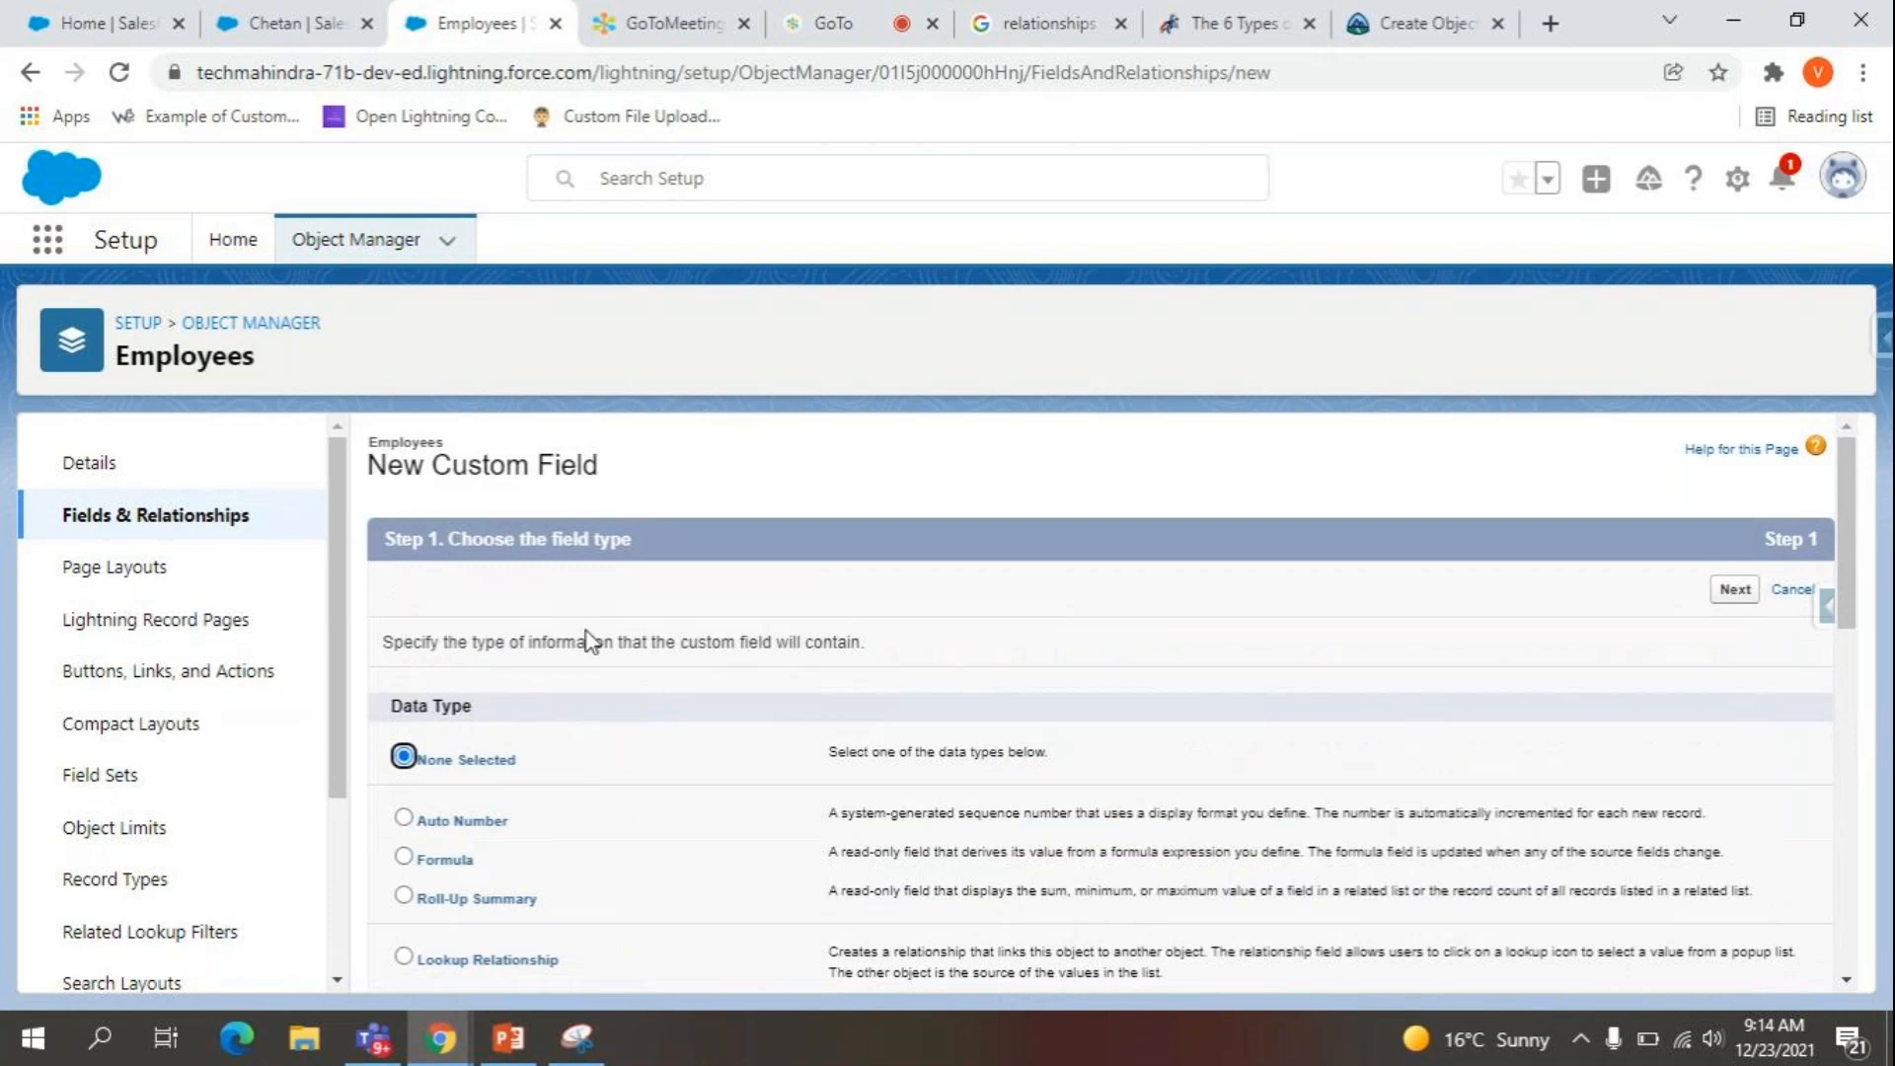
pyautogui.scroll(-3, 587, 642)
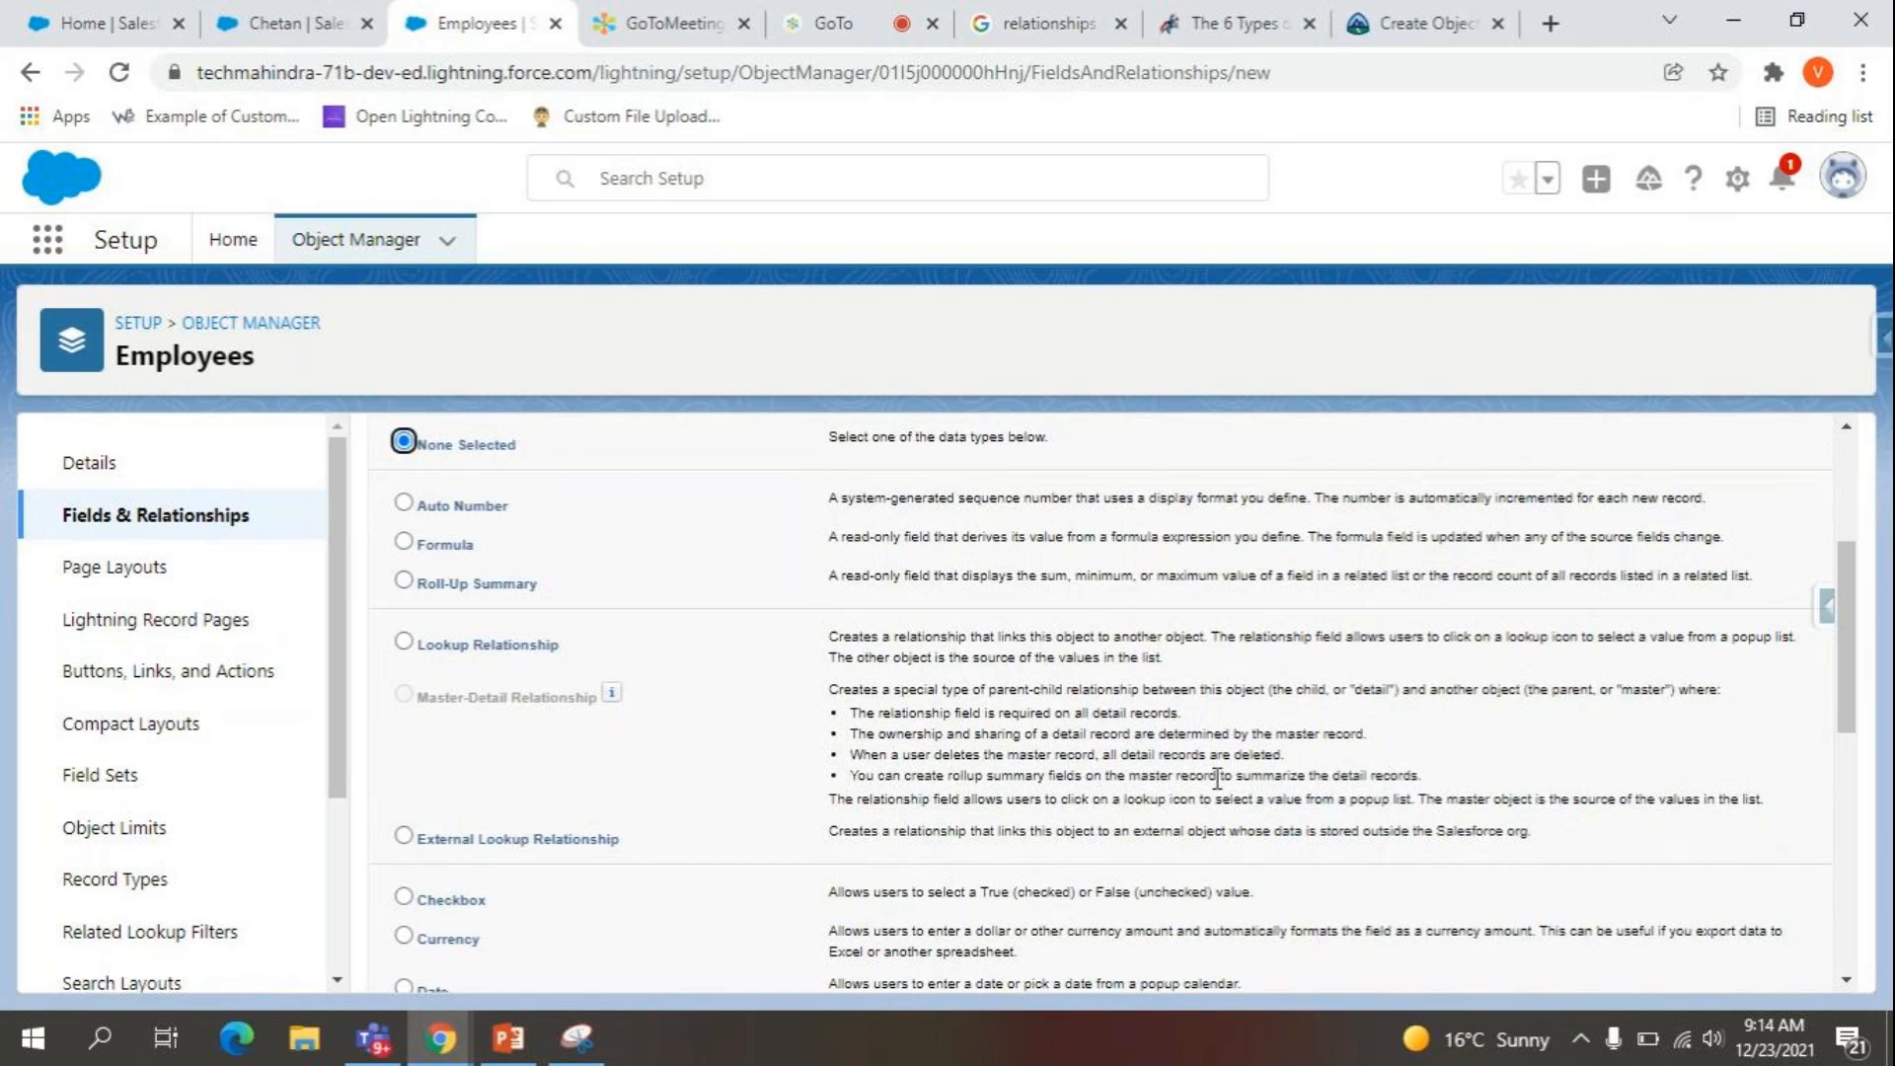
pyautogui.scroll(3, 957, 729)
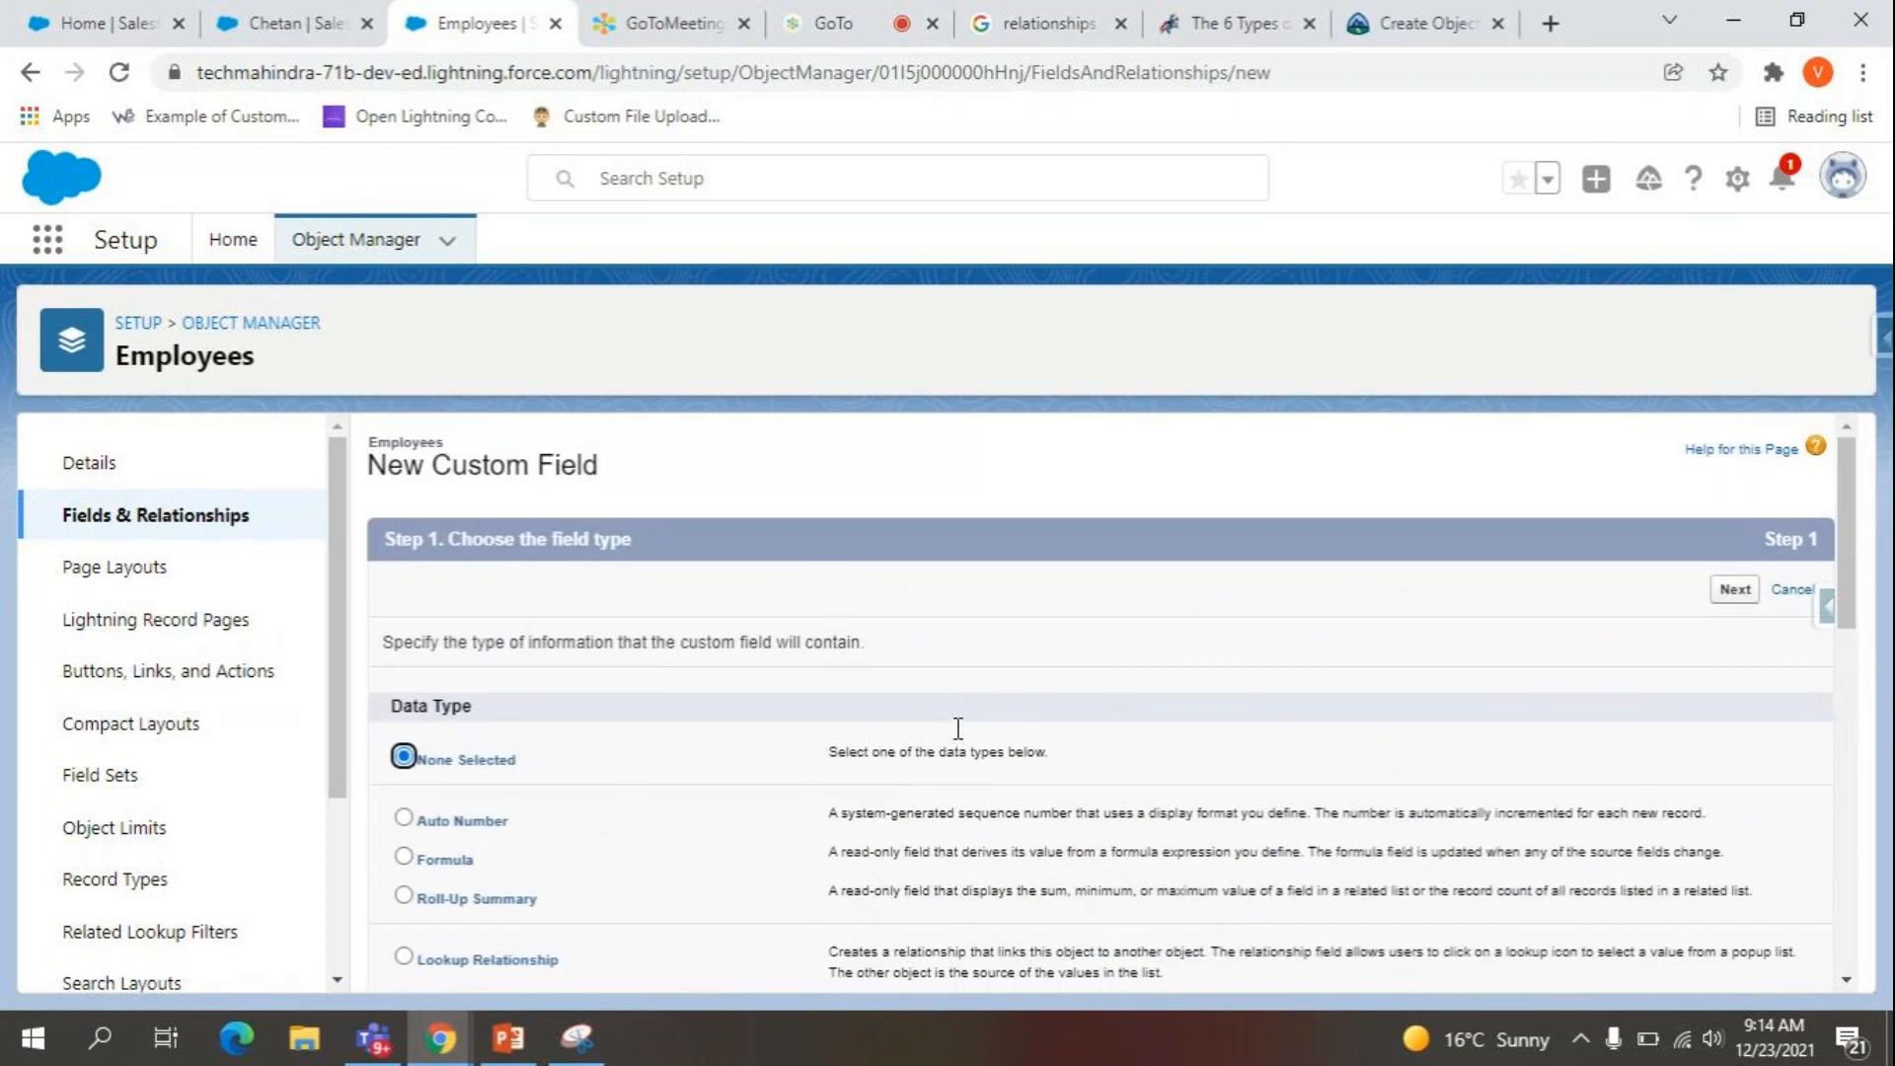
# Return setup to the Object Manager list, and check the salary and Business Account details on the employee record.
pyautogui.click(357, 247)
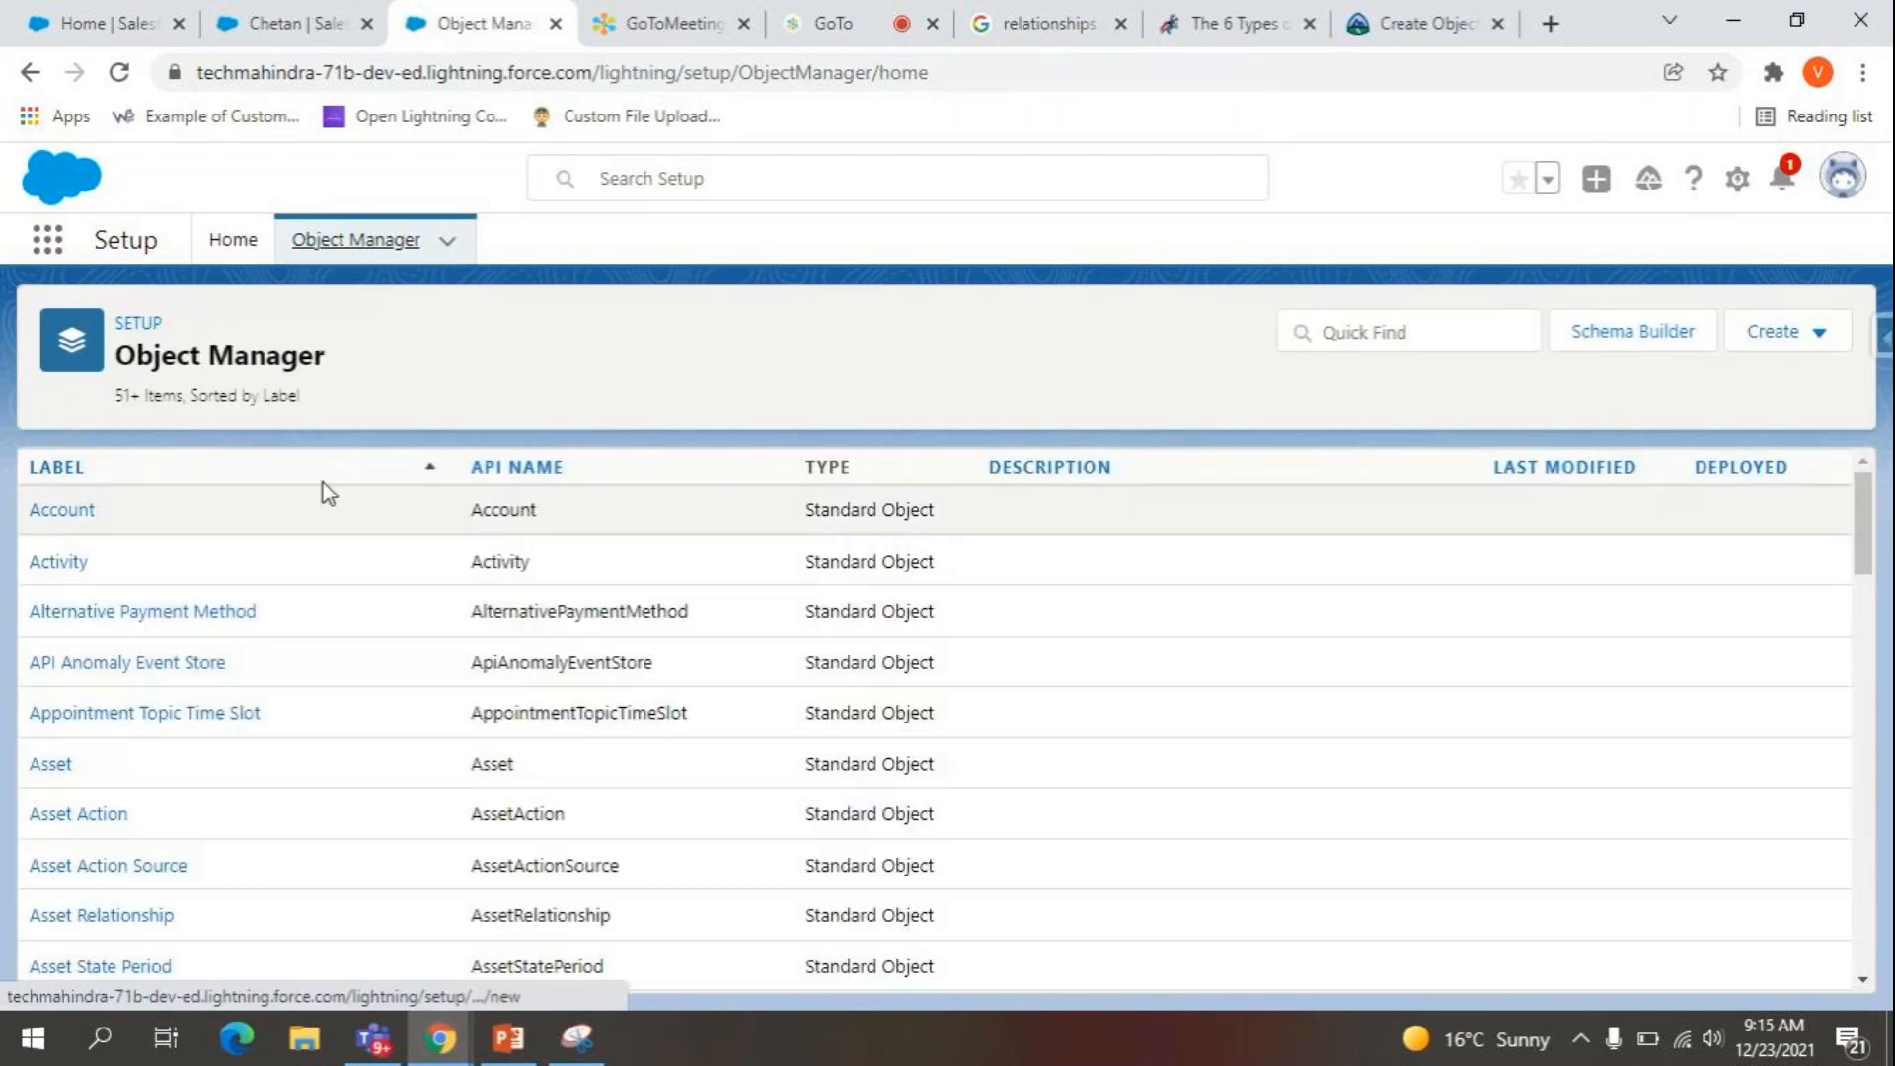
pyautogui.click(321, 14)
pyautogui.moveTo(125, 760)
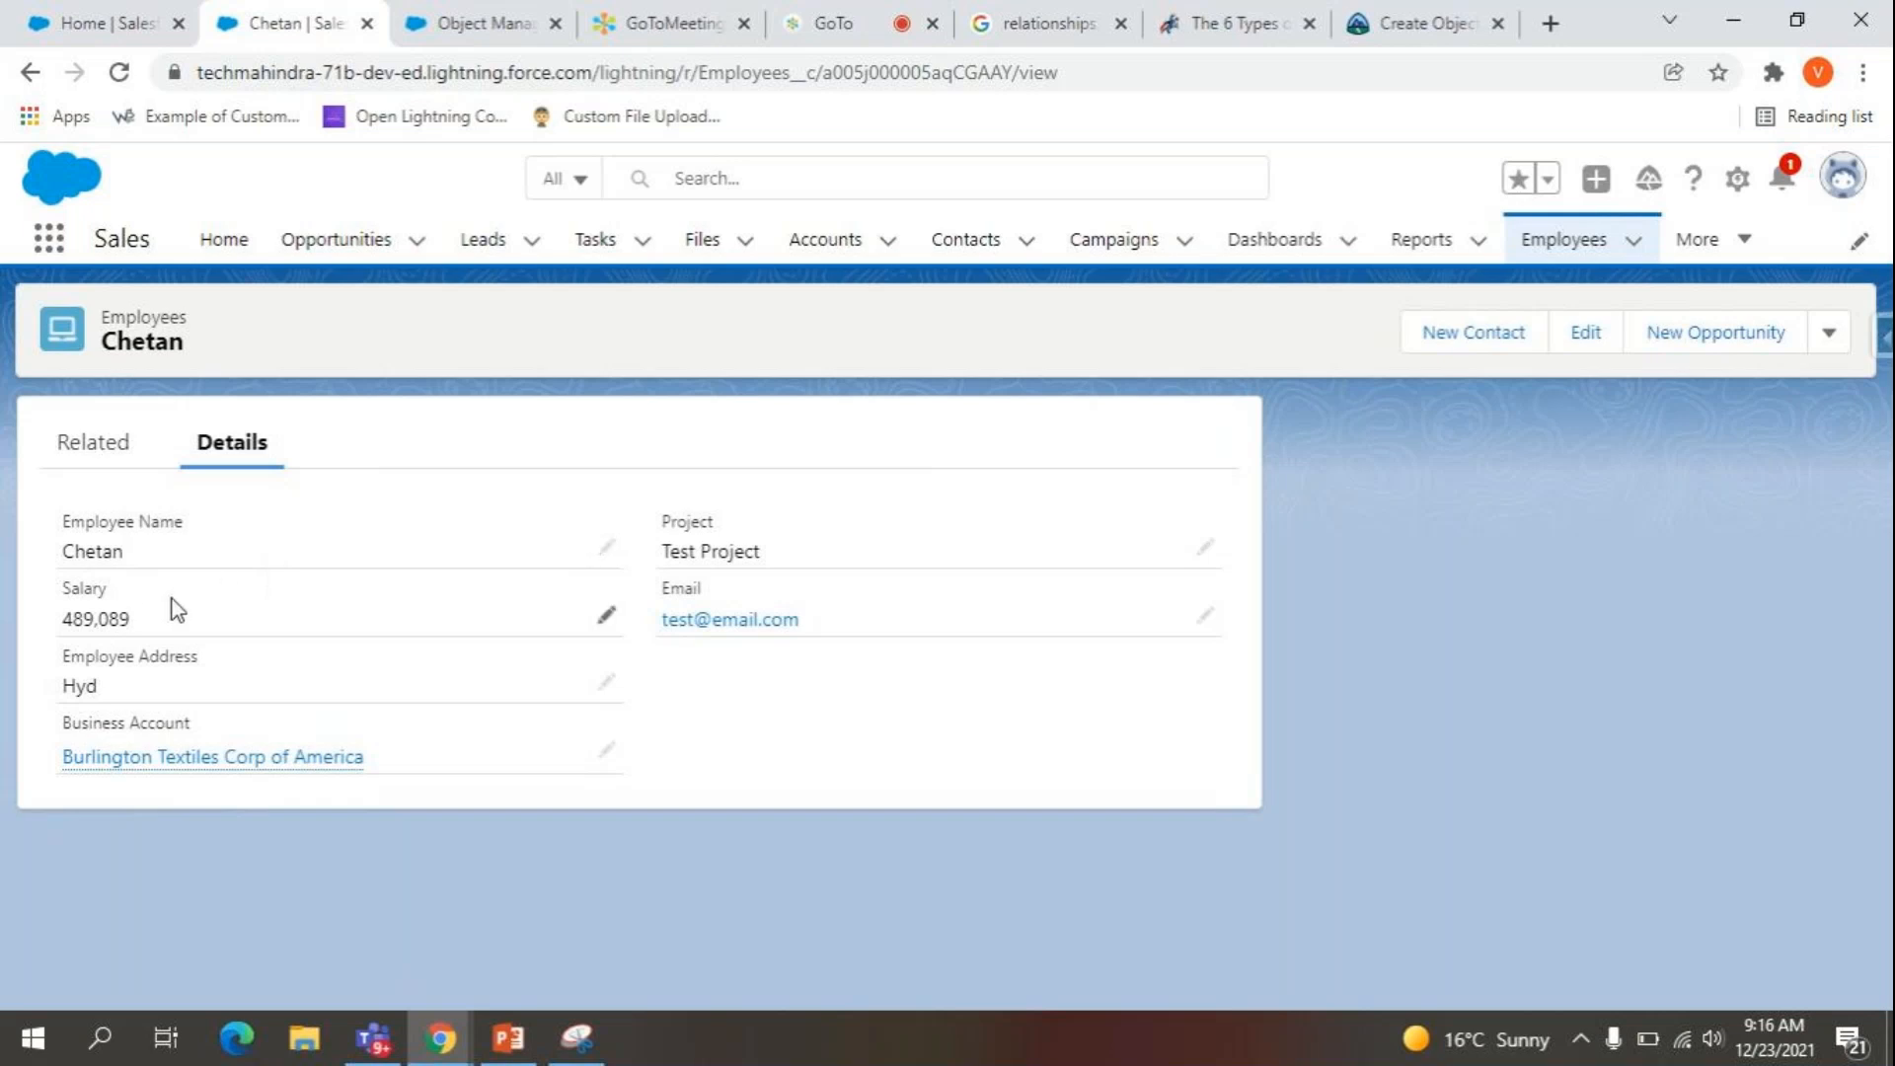
# Open the Account object's Fields & Relationships in the Object Manager and start a new custom field.
pyautogui.click(474, 22)
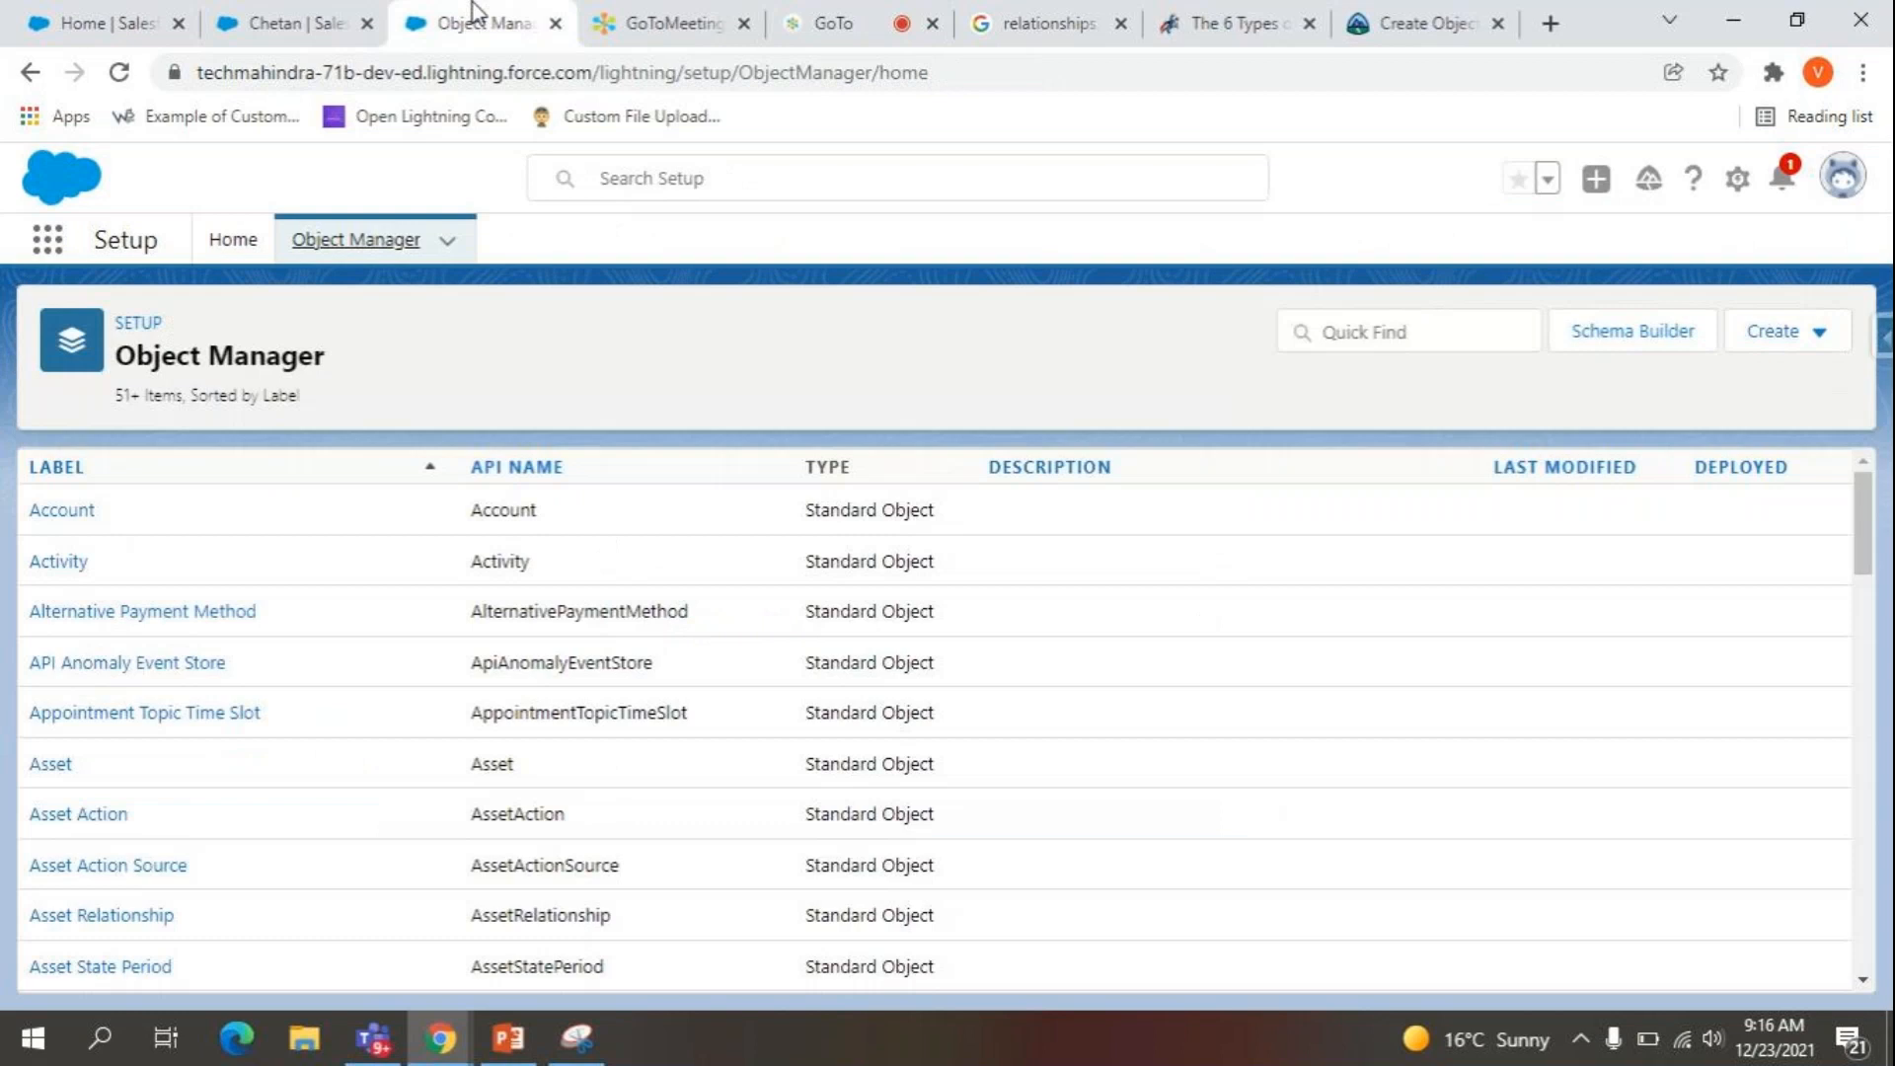
pyautogui.click(71, 511)
pyautogui.click(198, 519)
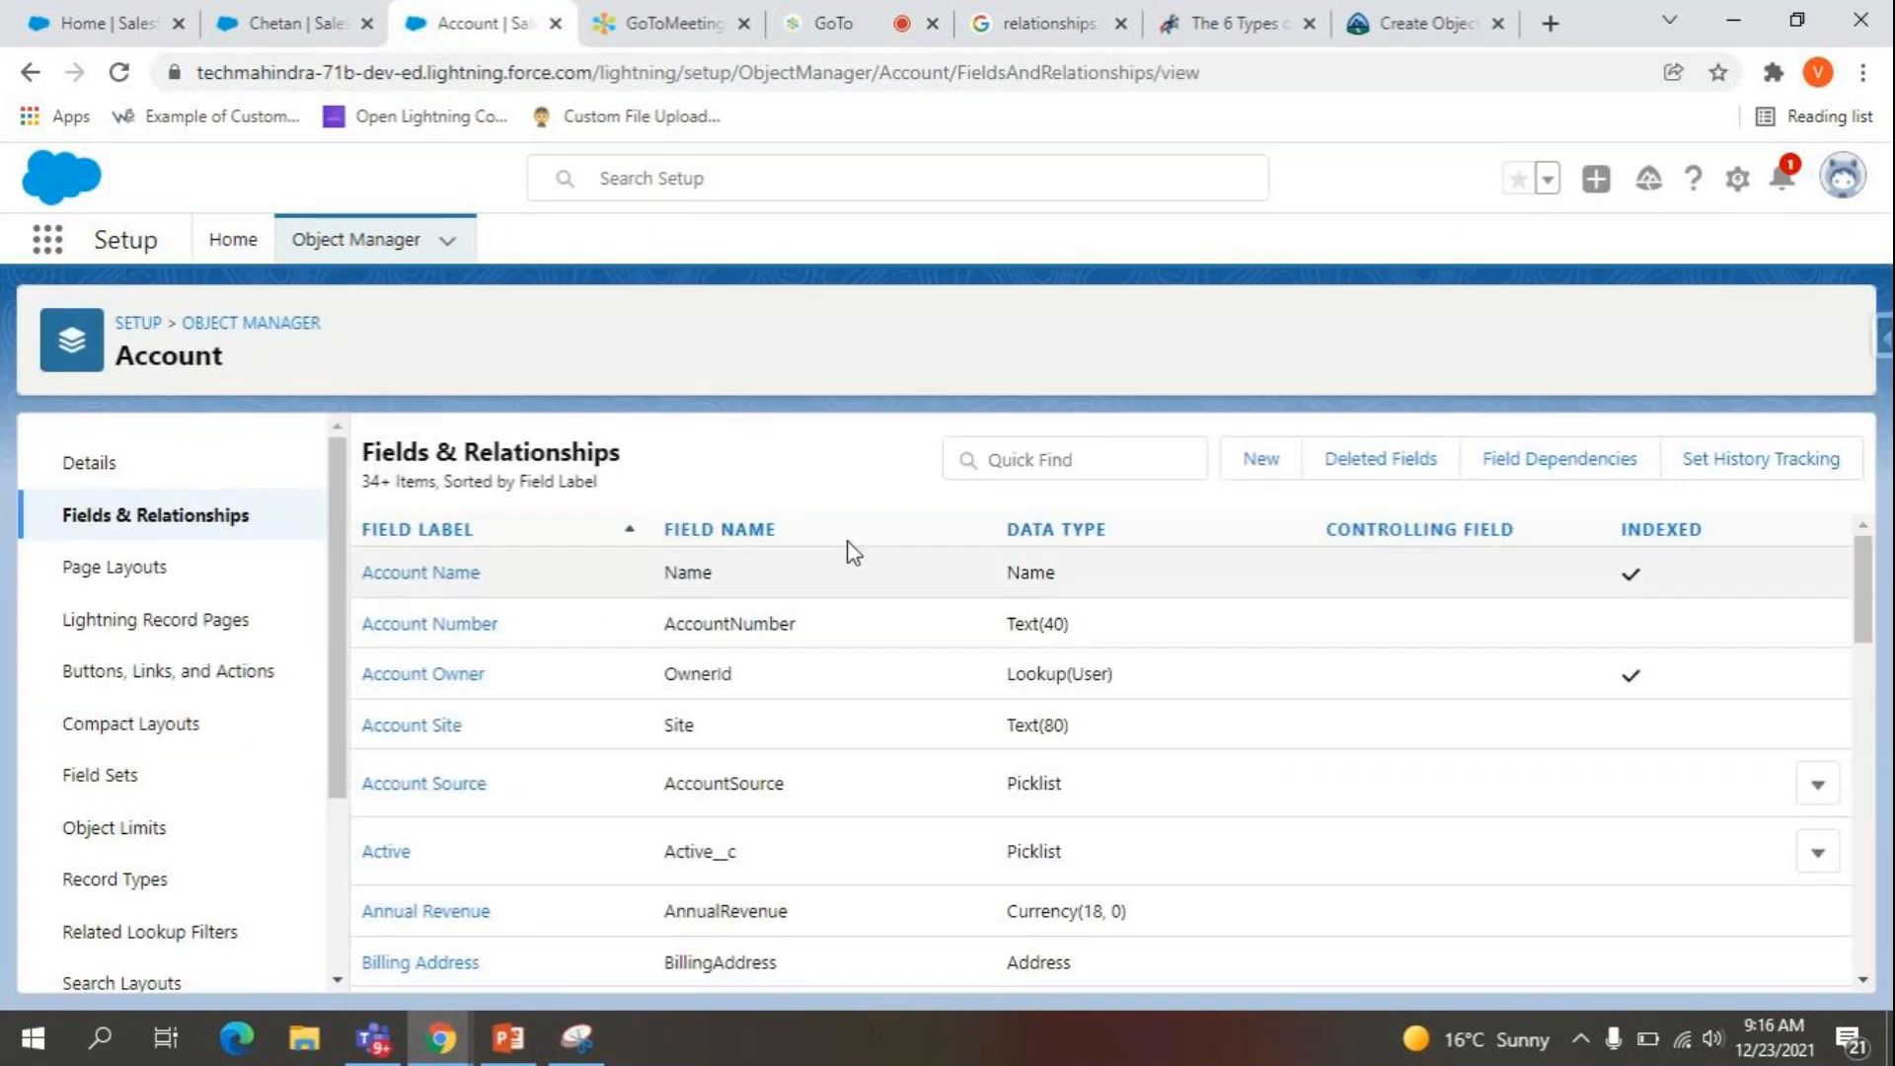
pyautogui.click(1263, 462)
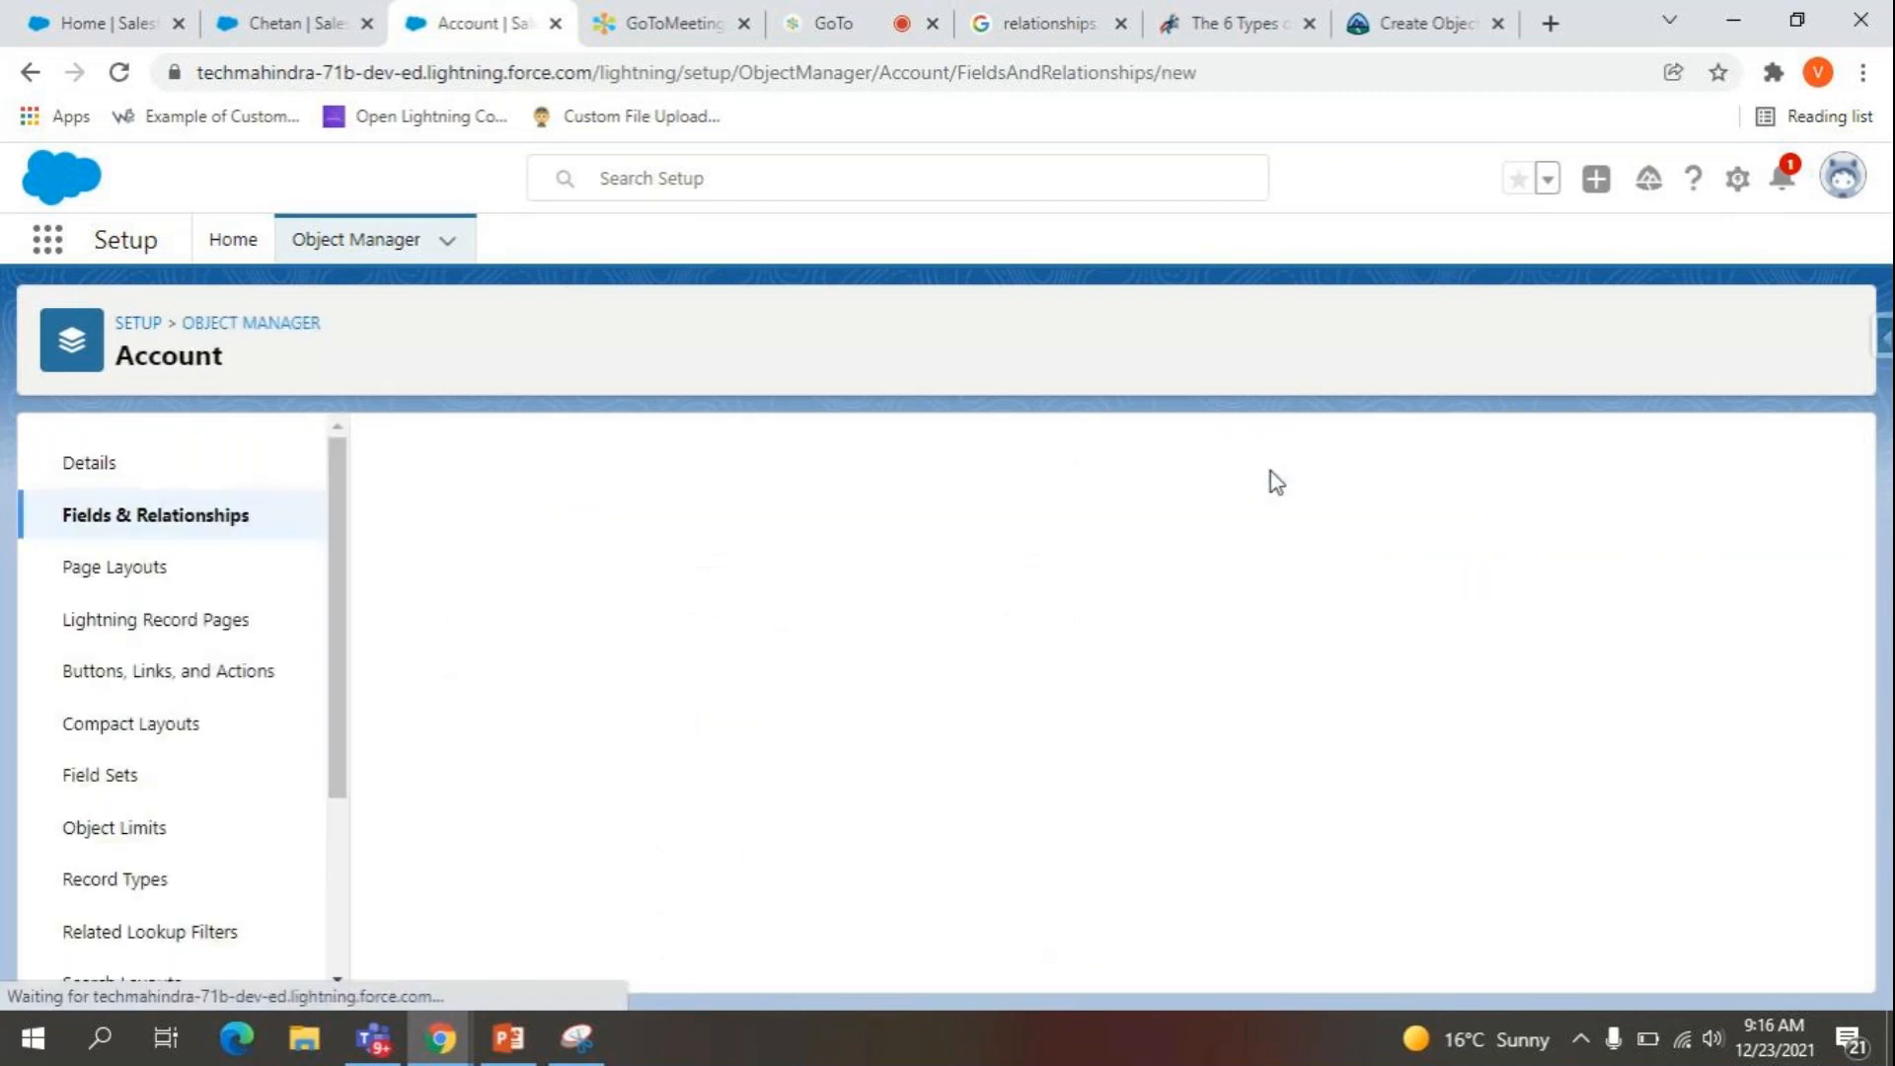
# Choose Roll-Up Summary as the new Account field's data type, and highlight sum, minimum and maximum in its description.
pyautogui.scroll(-3, 600, 702)
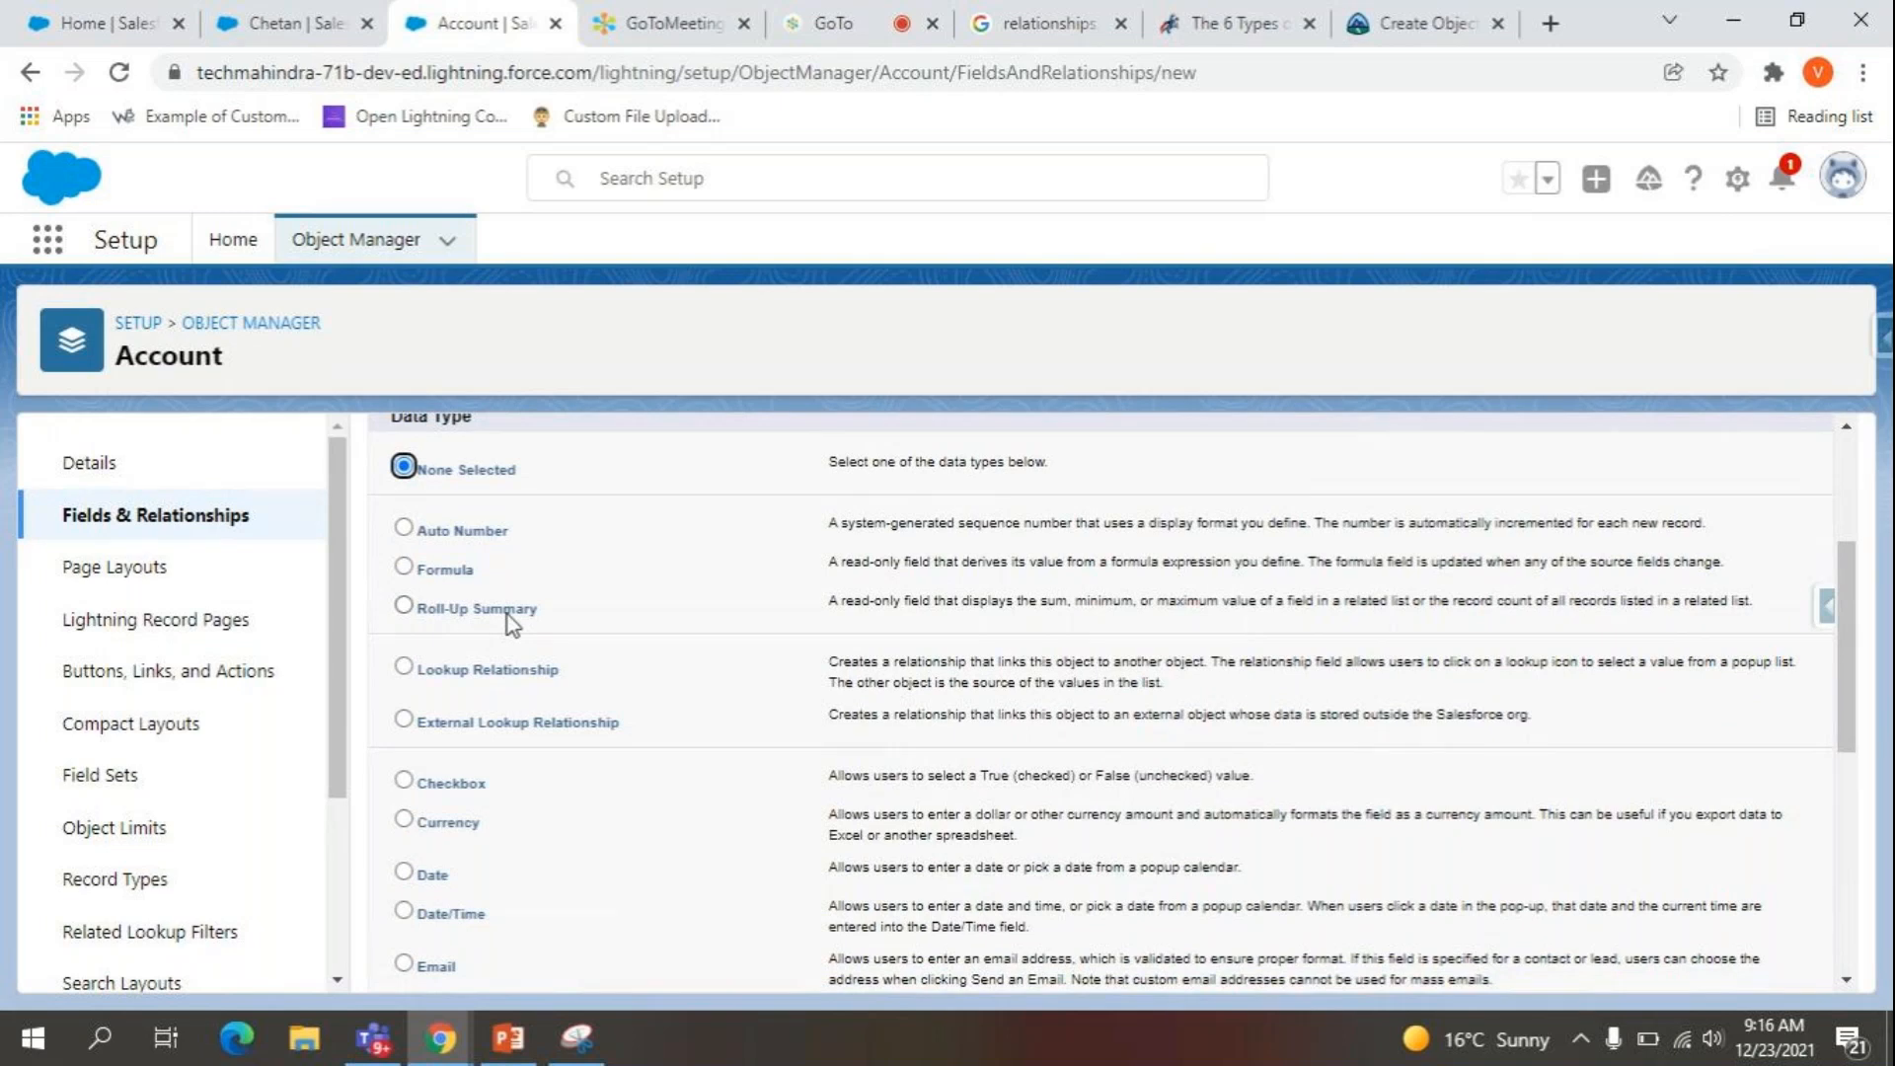
pyautogui.click(478, 620)
pyautogui.doubleClick(1045, 601)
pyautogui.doubleClick(1110, 601)
pyautogui.doubleClick(1177, 601)
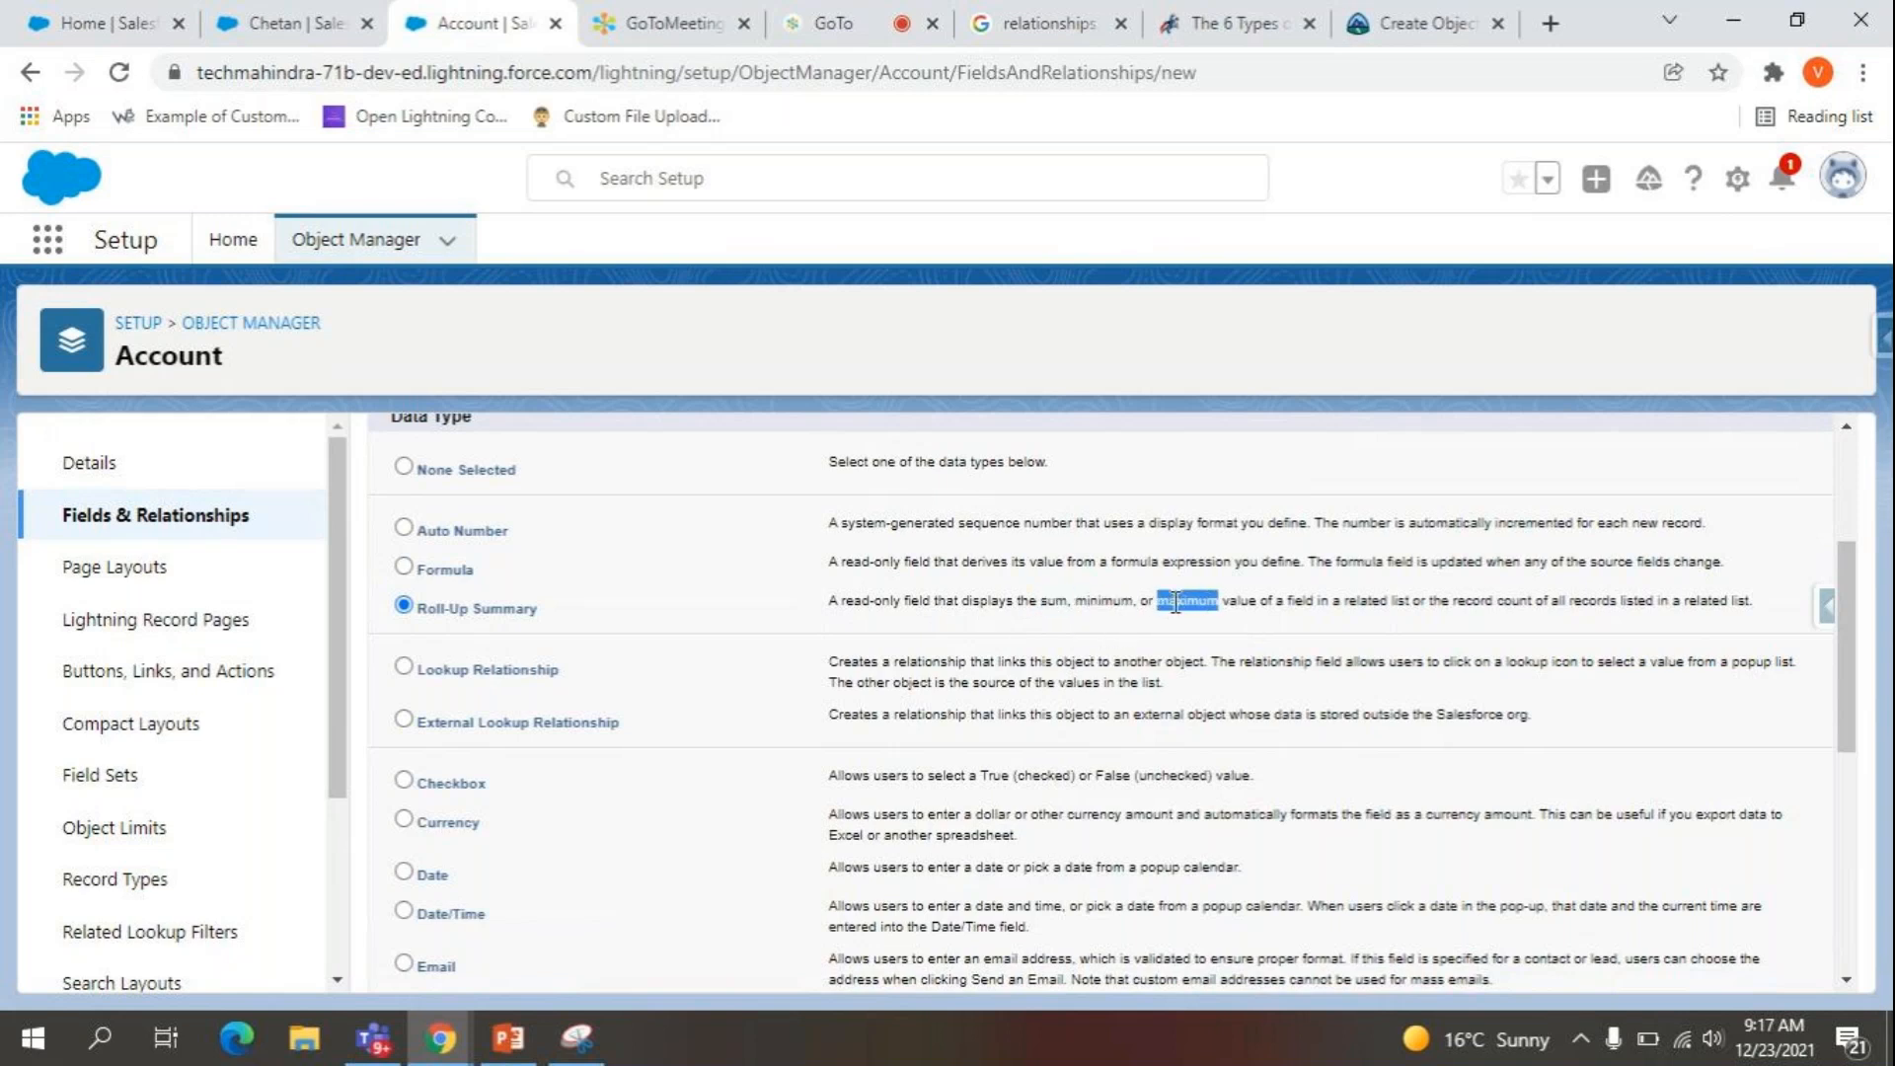
pyautogui.click(1250, 612)
# Look over the other data types and the Roll-Up Summary description, and continue the field setup with Roll-Up Summary selected.
pyautogui.scroll(-6, 1061, 624)
pyautogui.scroll(3, 1059, 614)
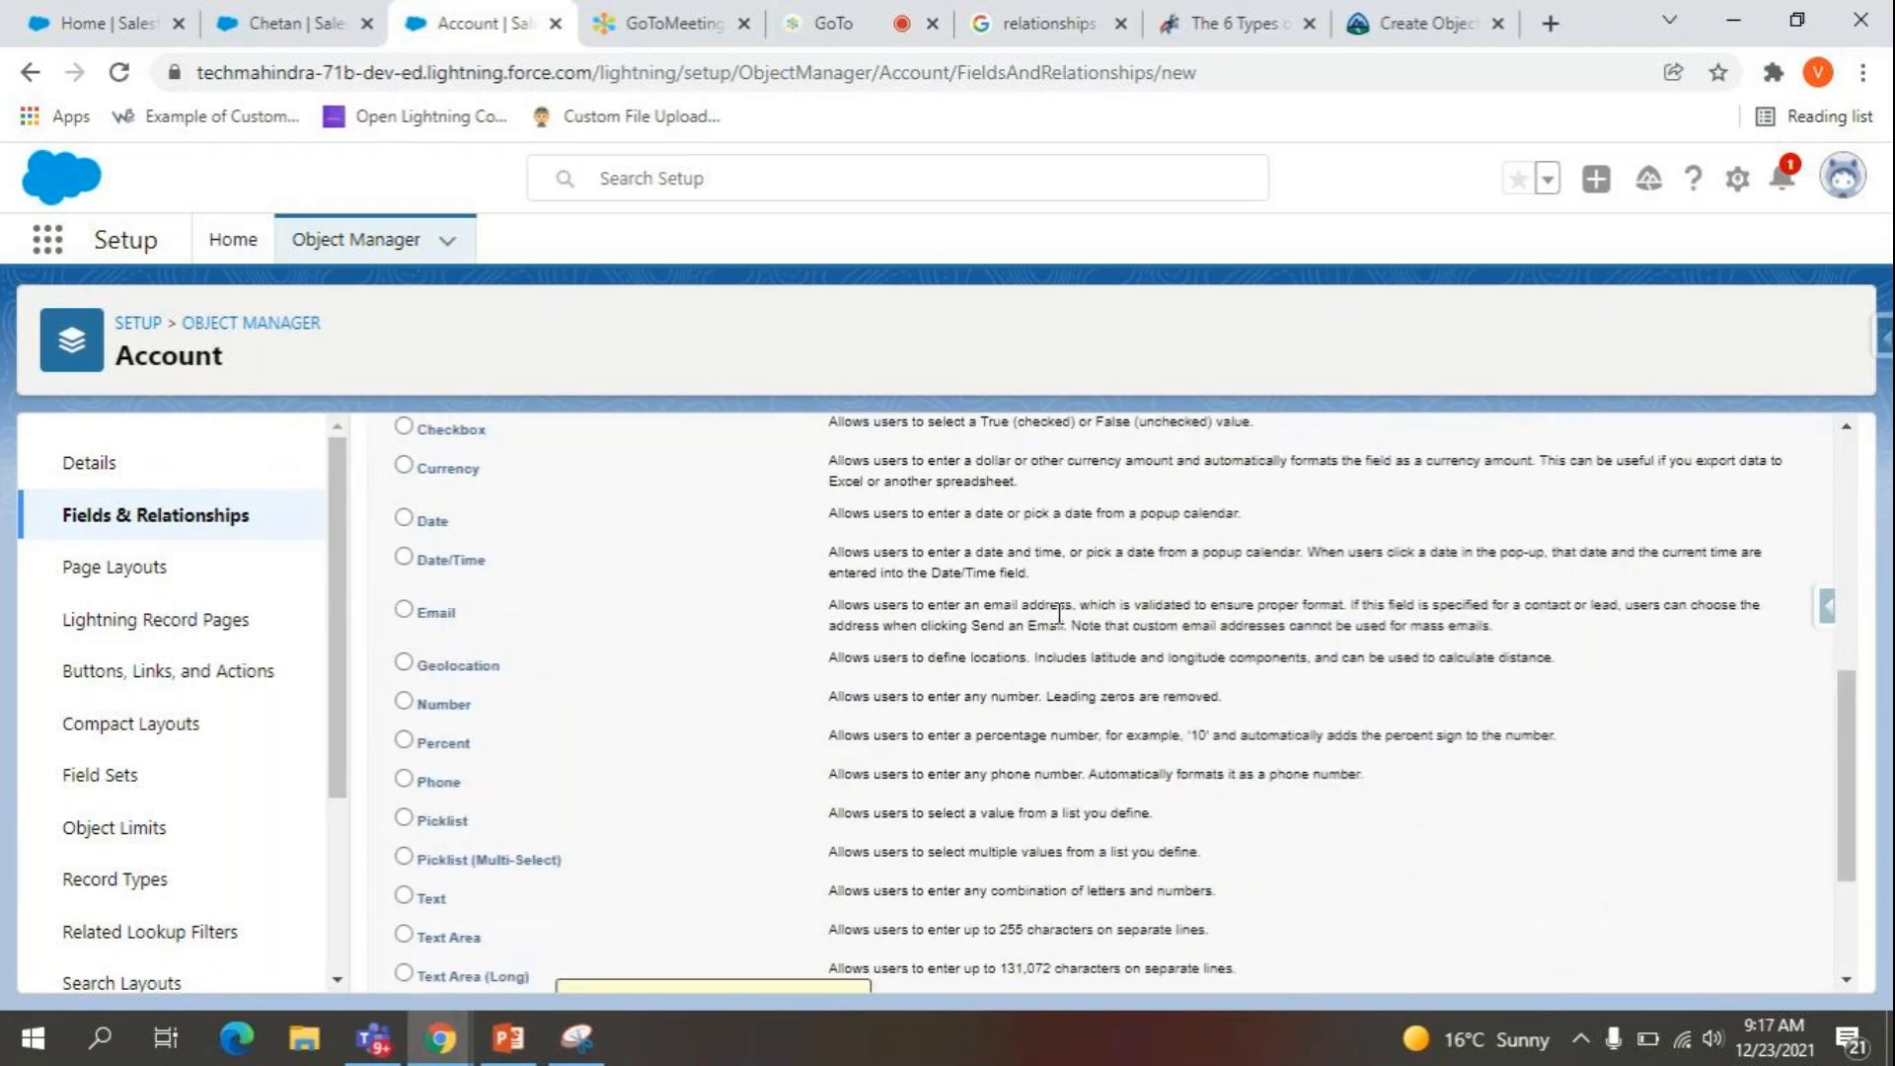
pyautogui.scroll(5, 1059, 615)
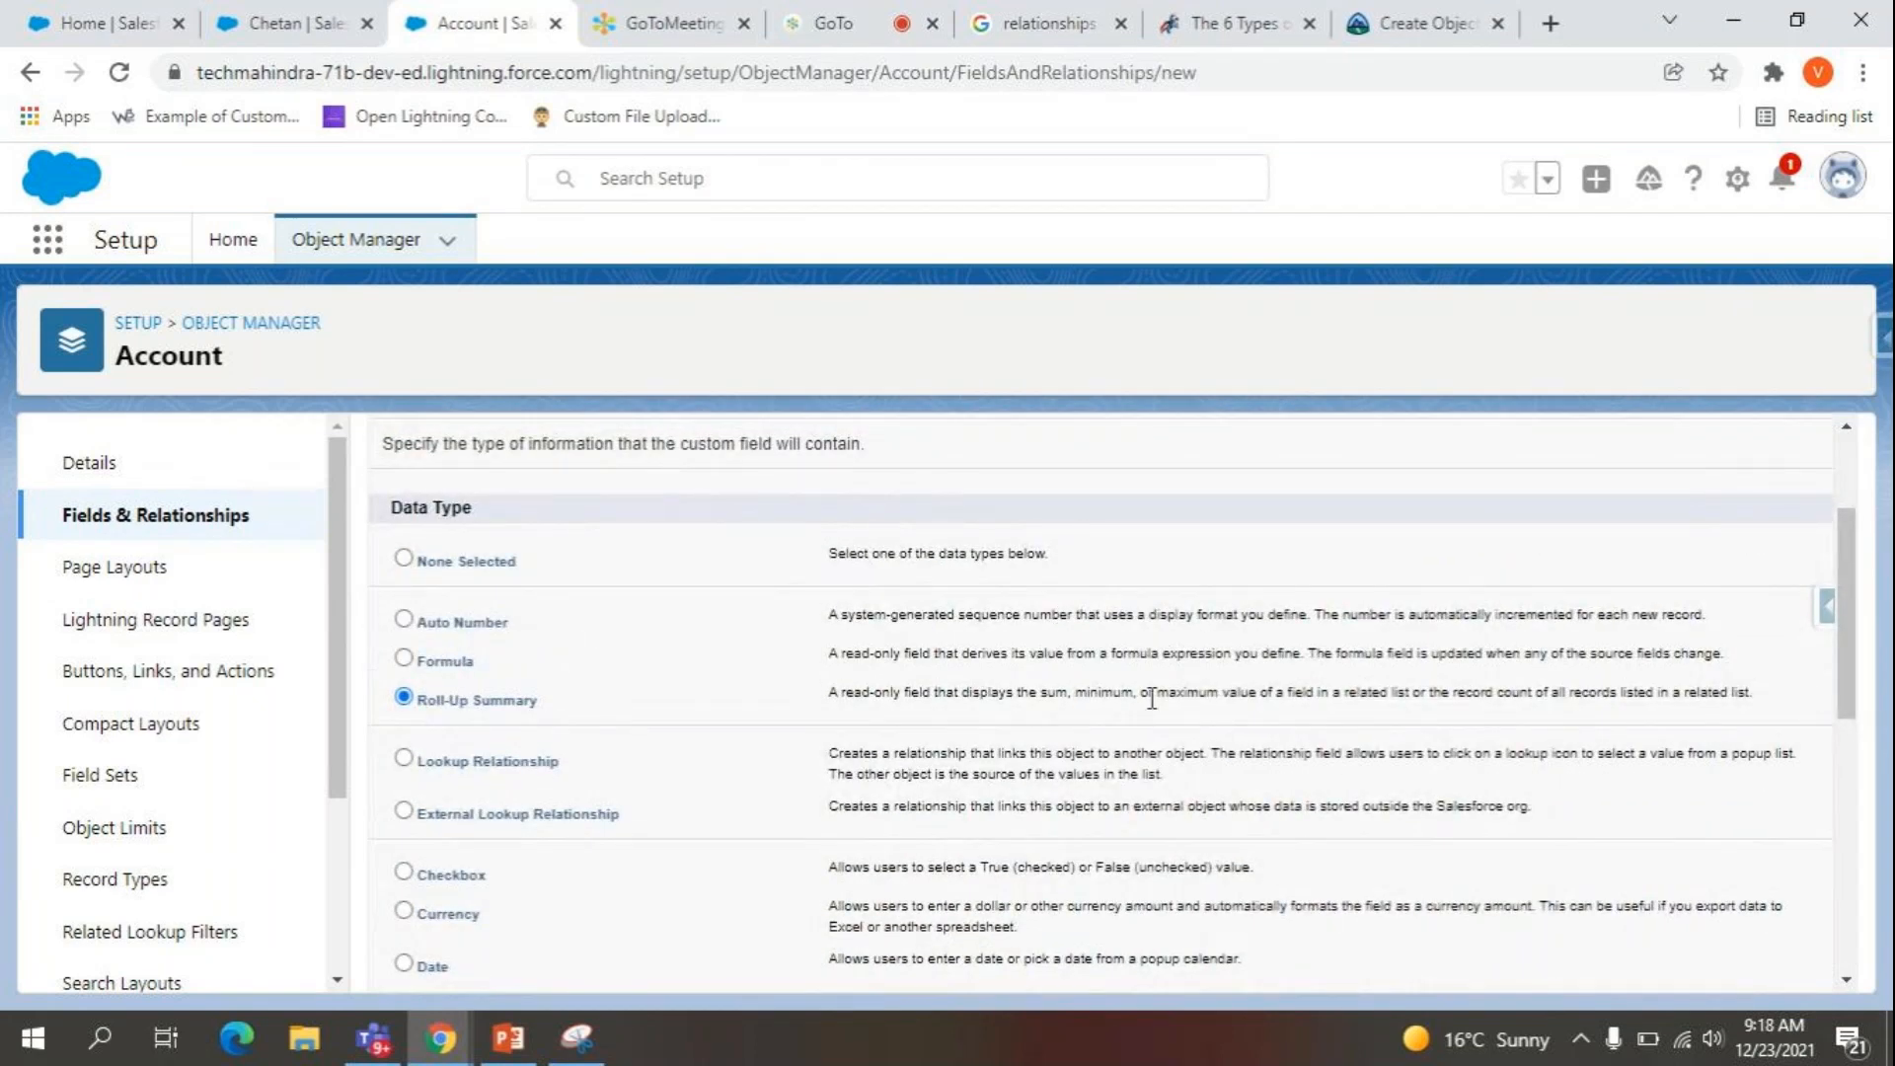
pyautogui.doubleClick(1512, 694)
pyautogui.click(1540, 715)
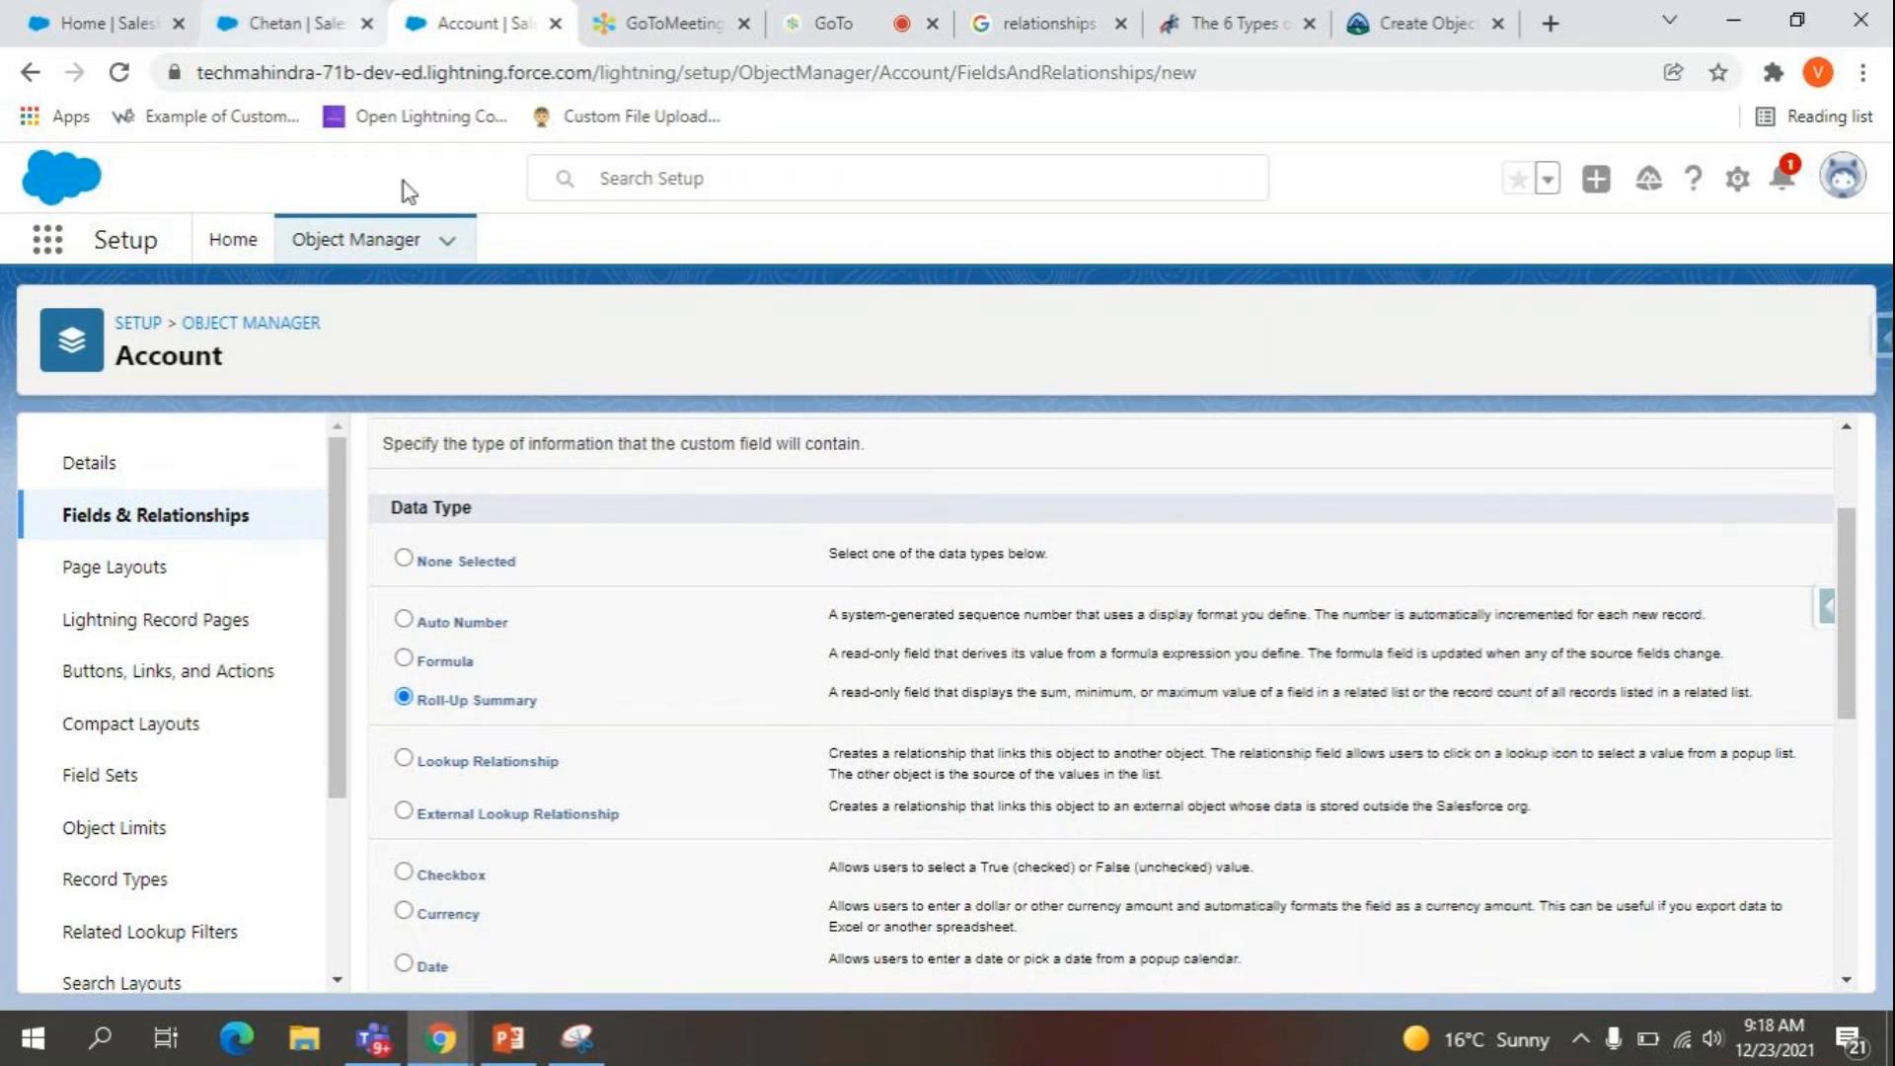
pyautogui.scroll(2, 743, 760)
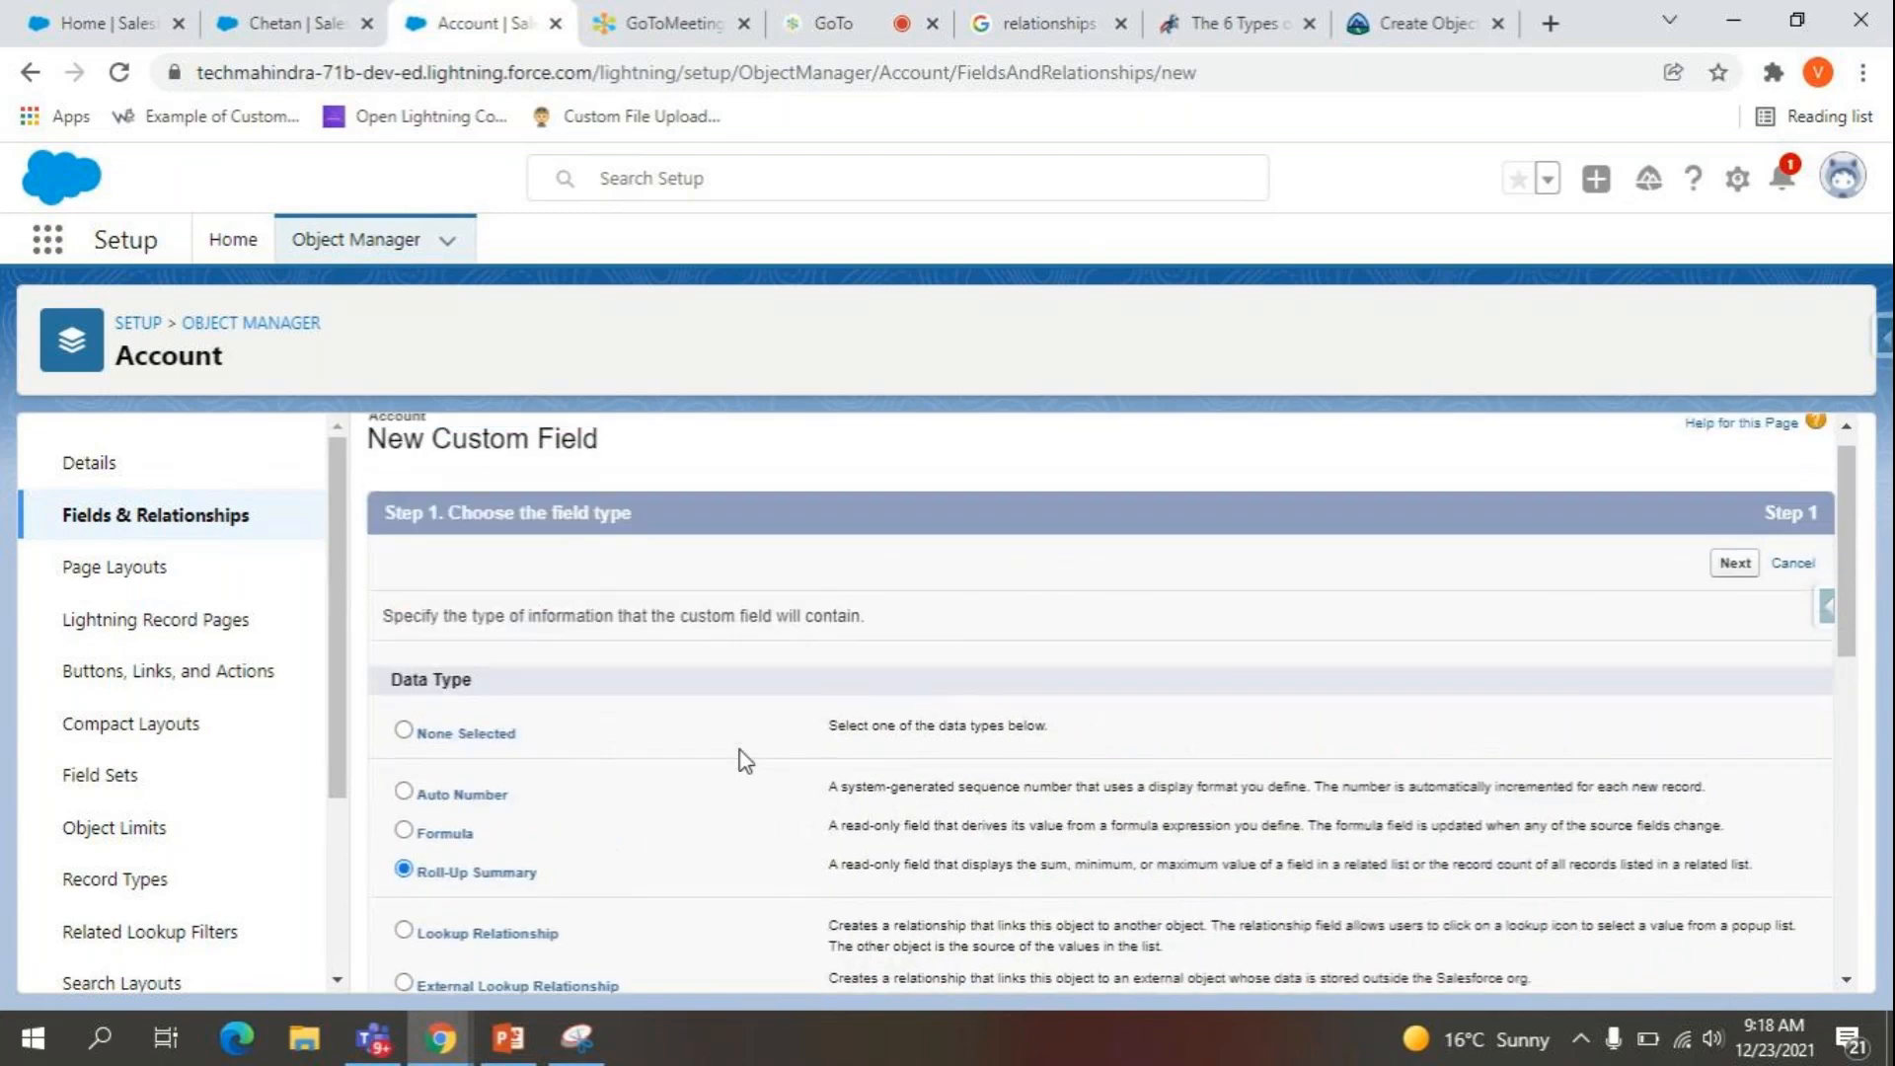
pyautogui.click(1731, 564)
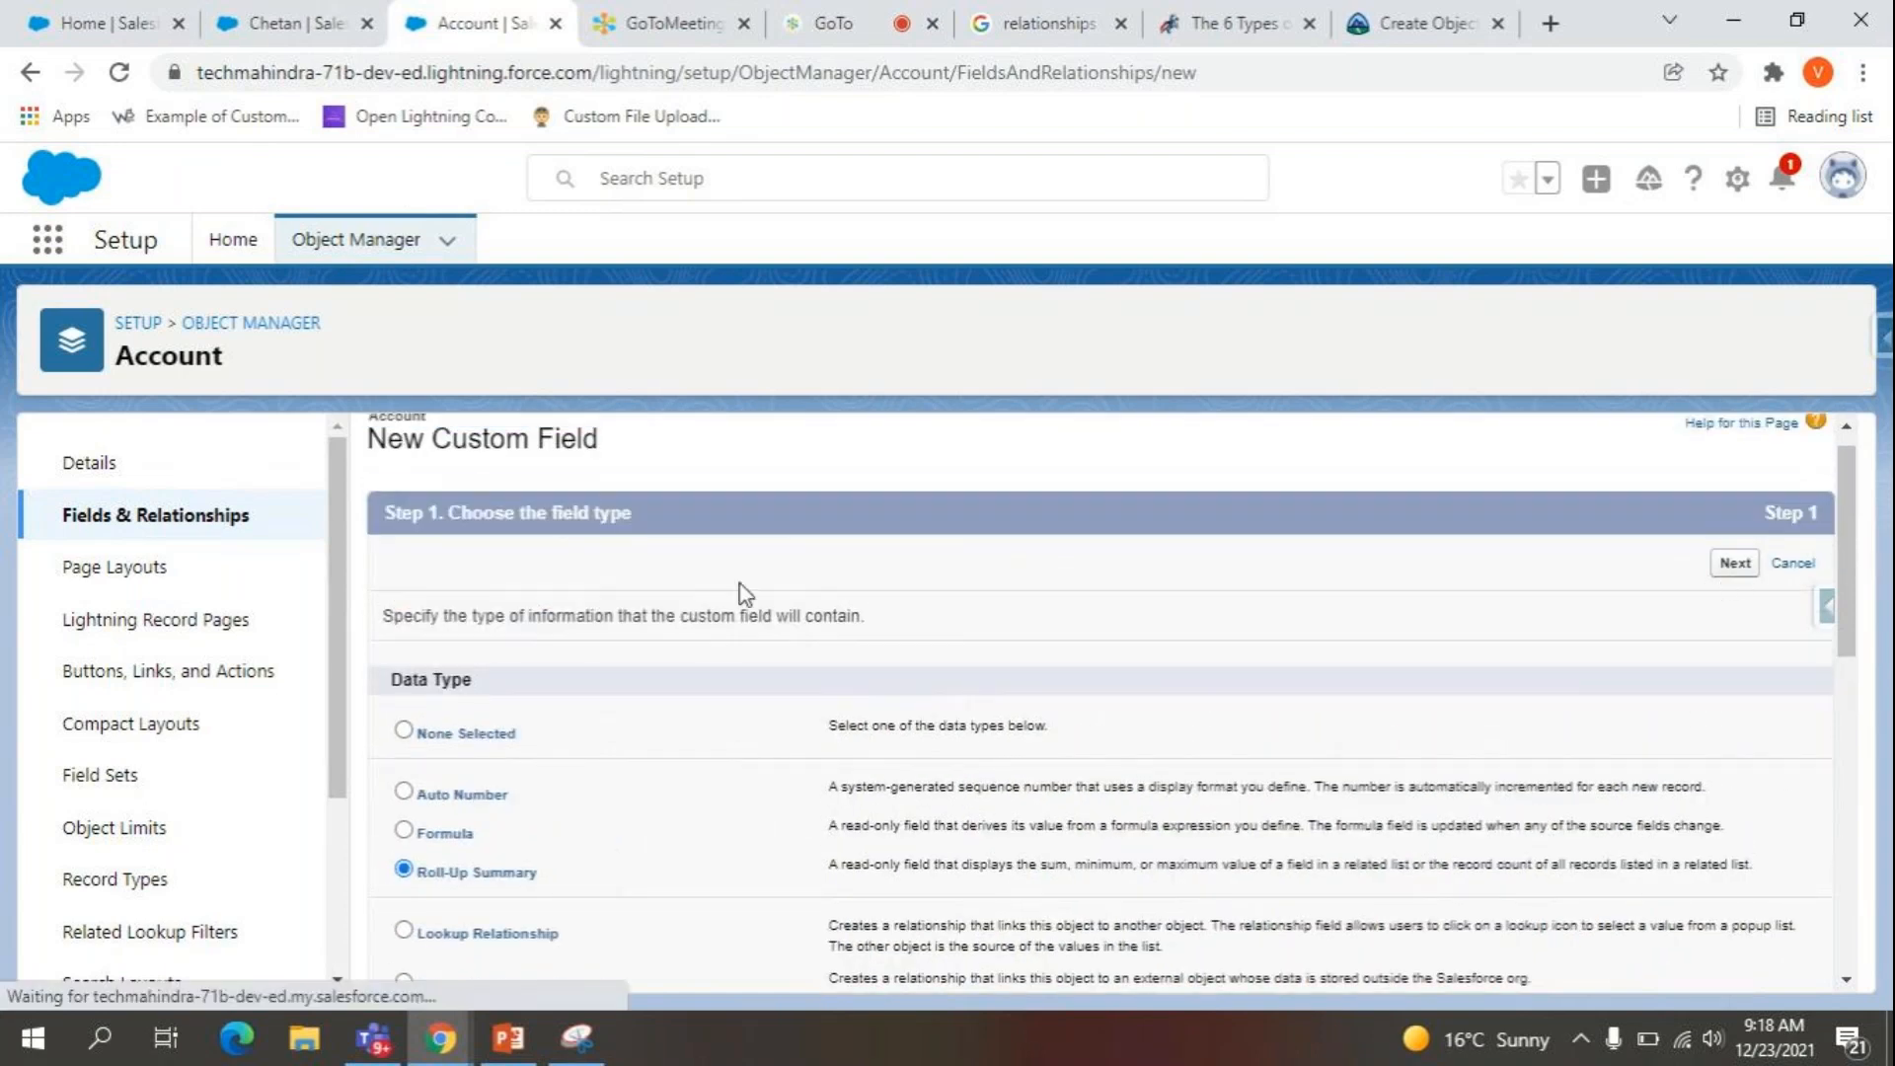
# Enter "Total Salary of Employess" as the new roll-up field's label and let the field name fill from it.
pyautogui.click(723, 648)
pyautogui.click(574, 630)
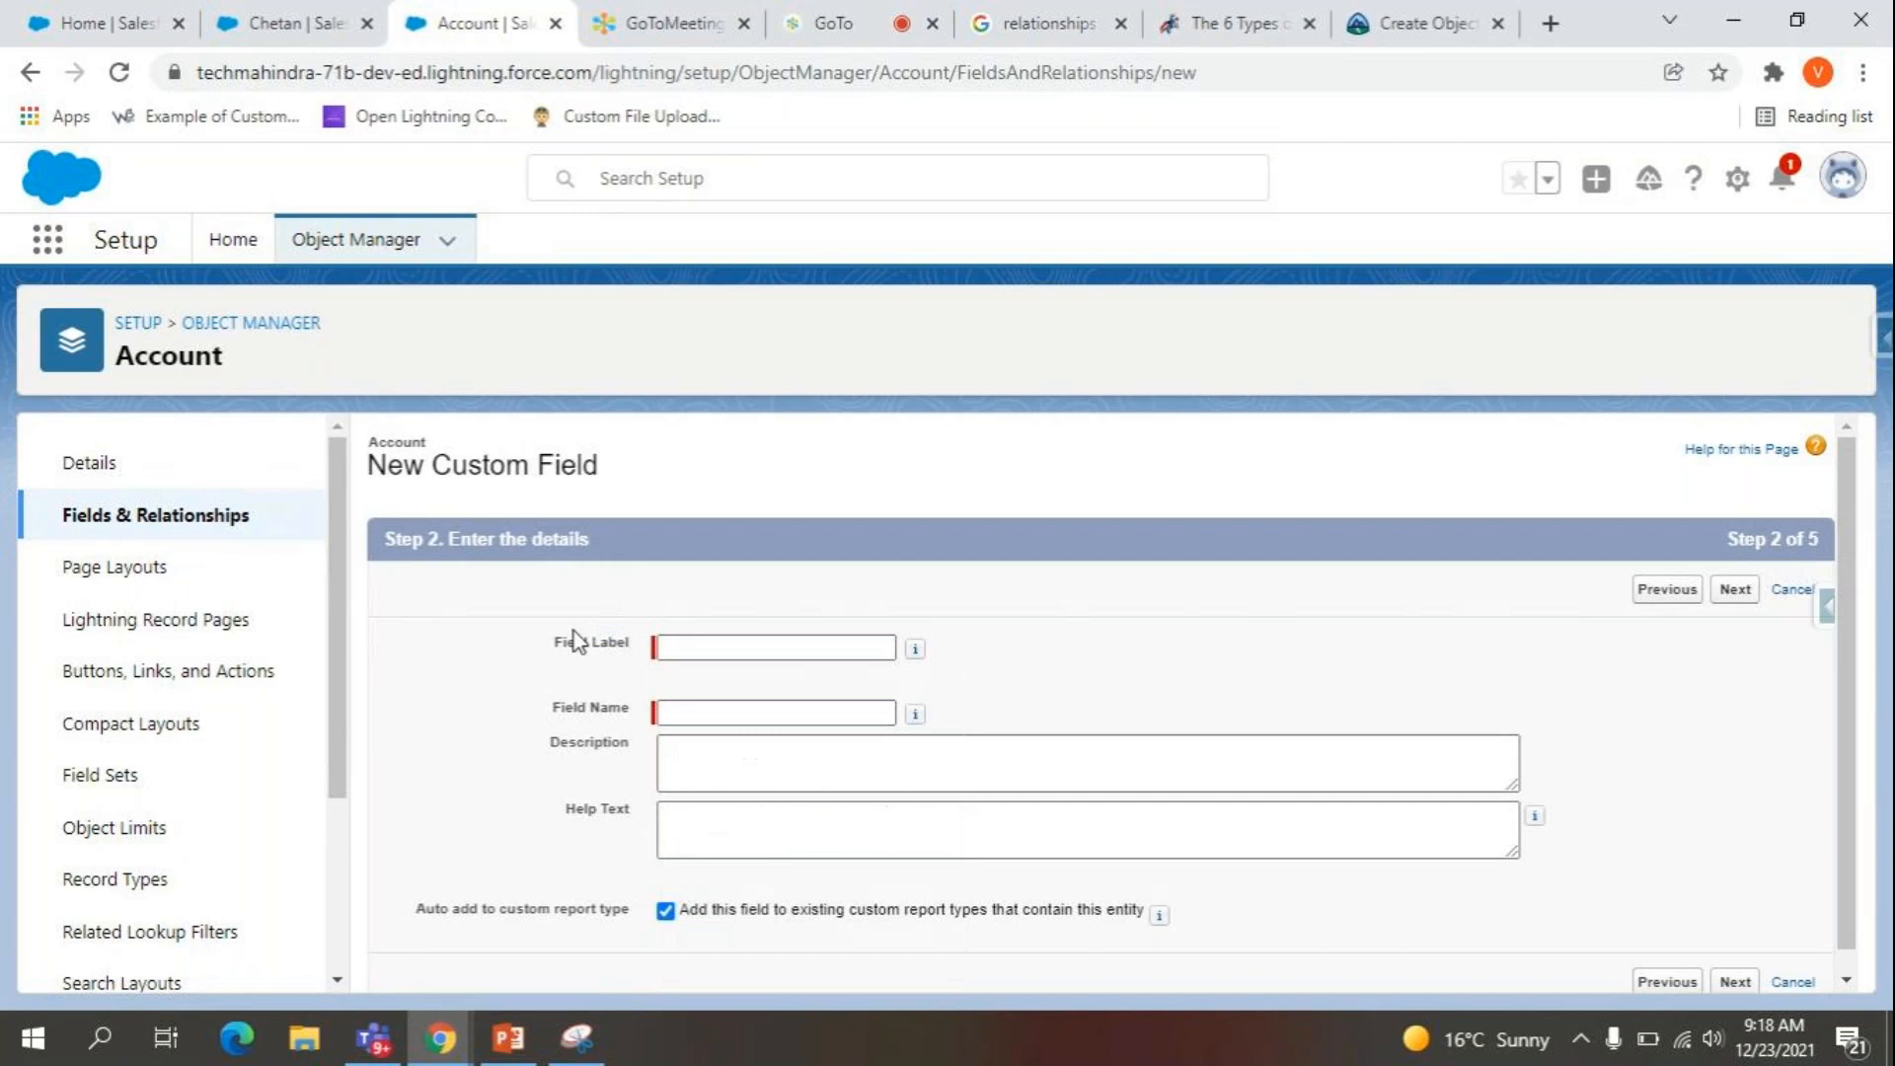
pyautogui.click(694, 644)
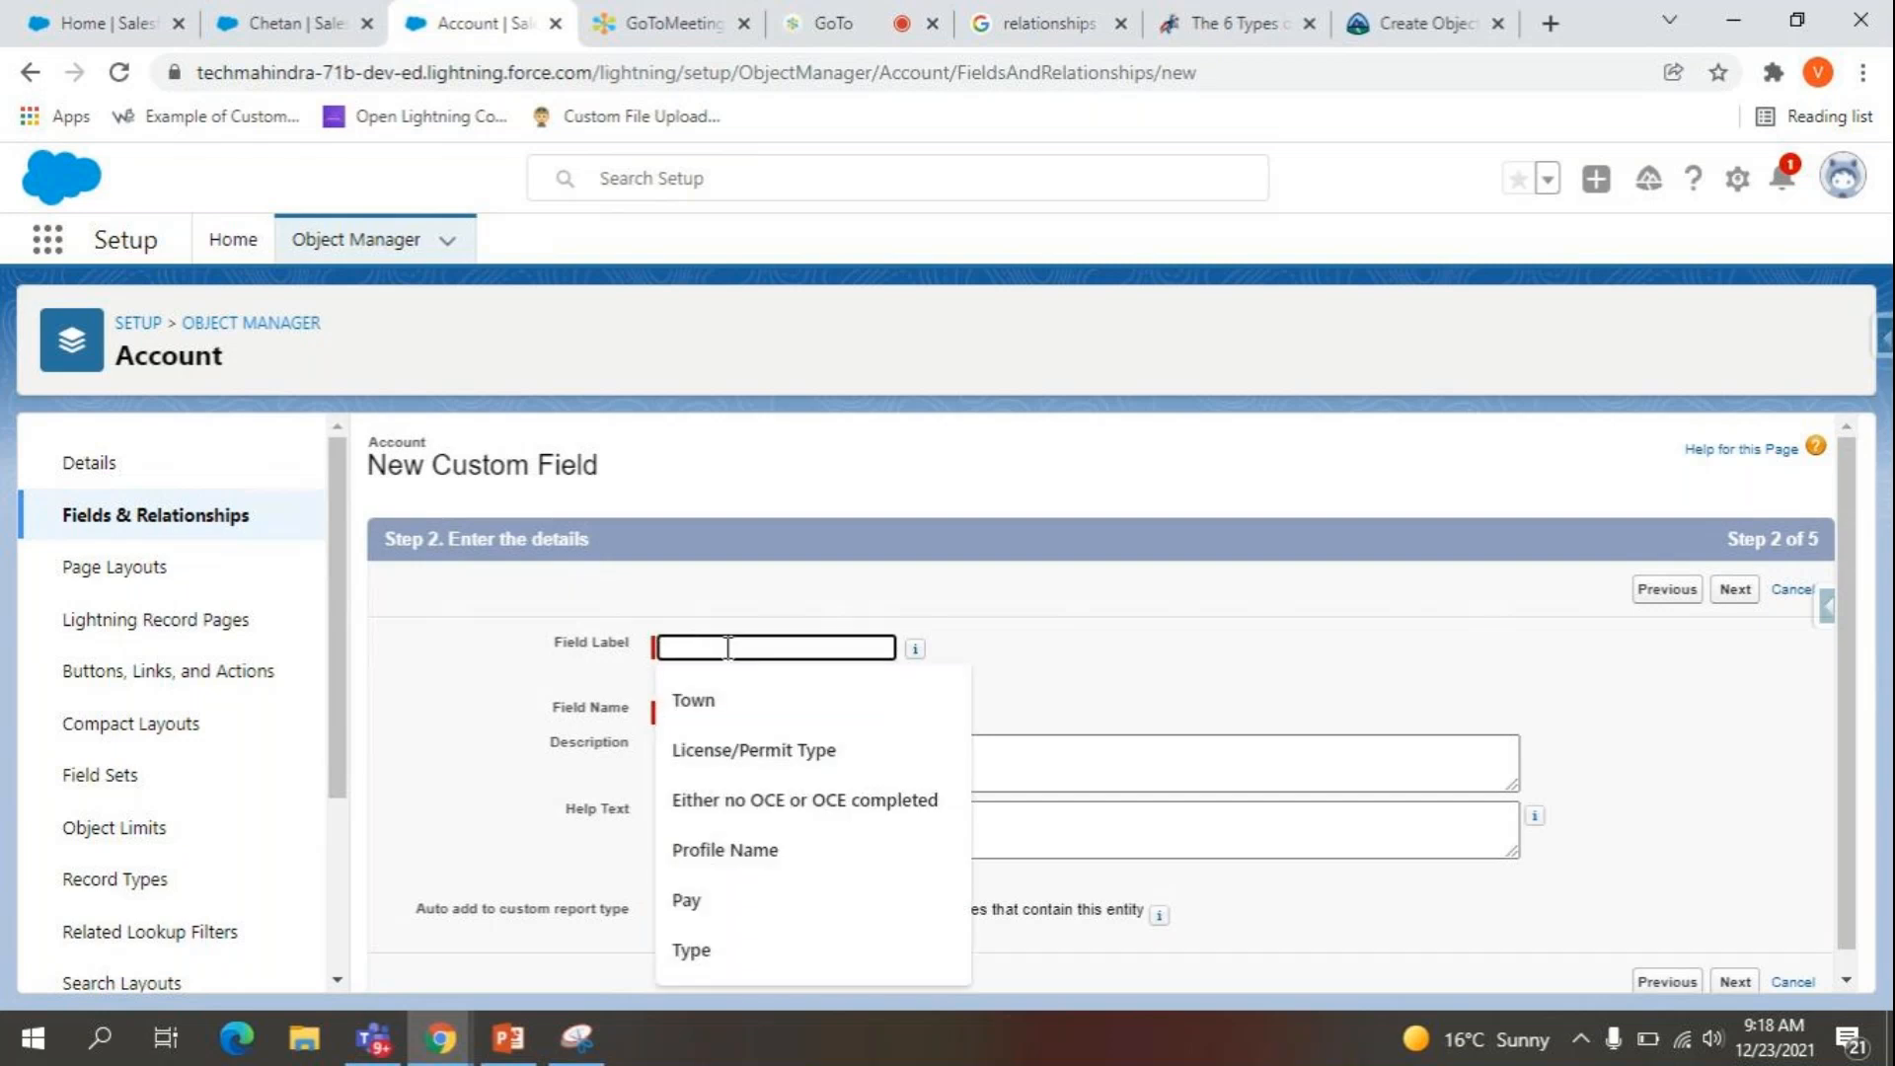
pyautogui.write('T')
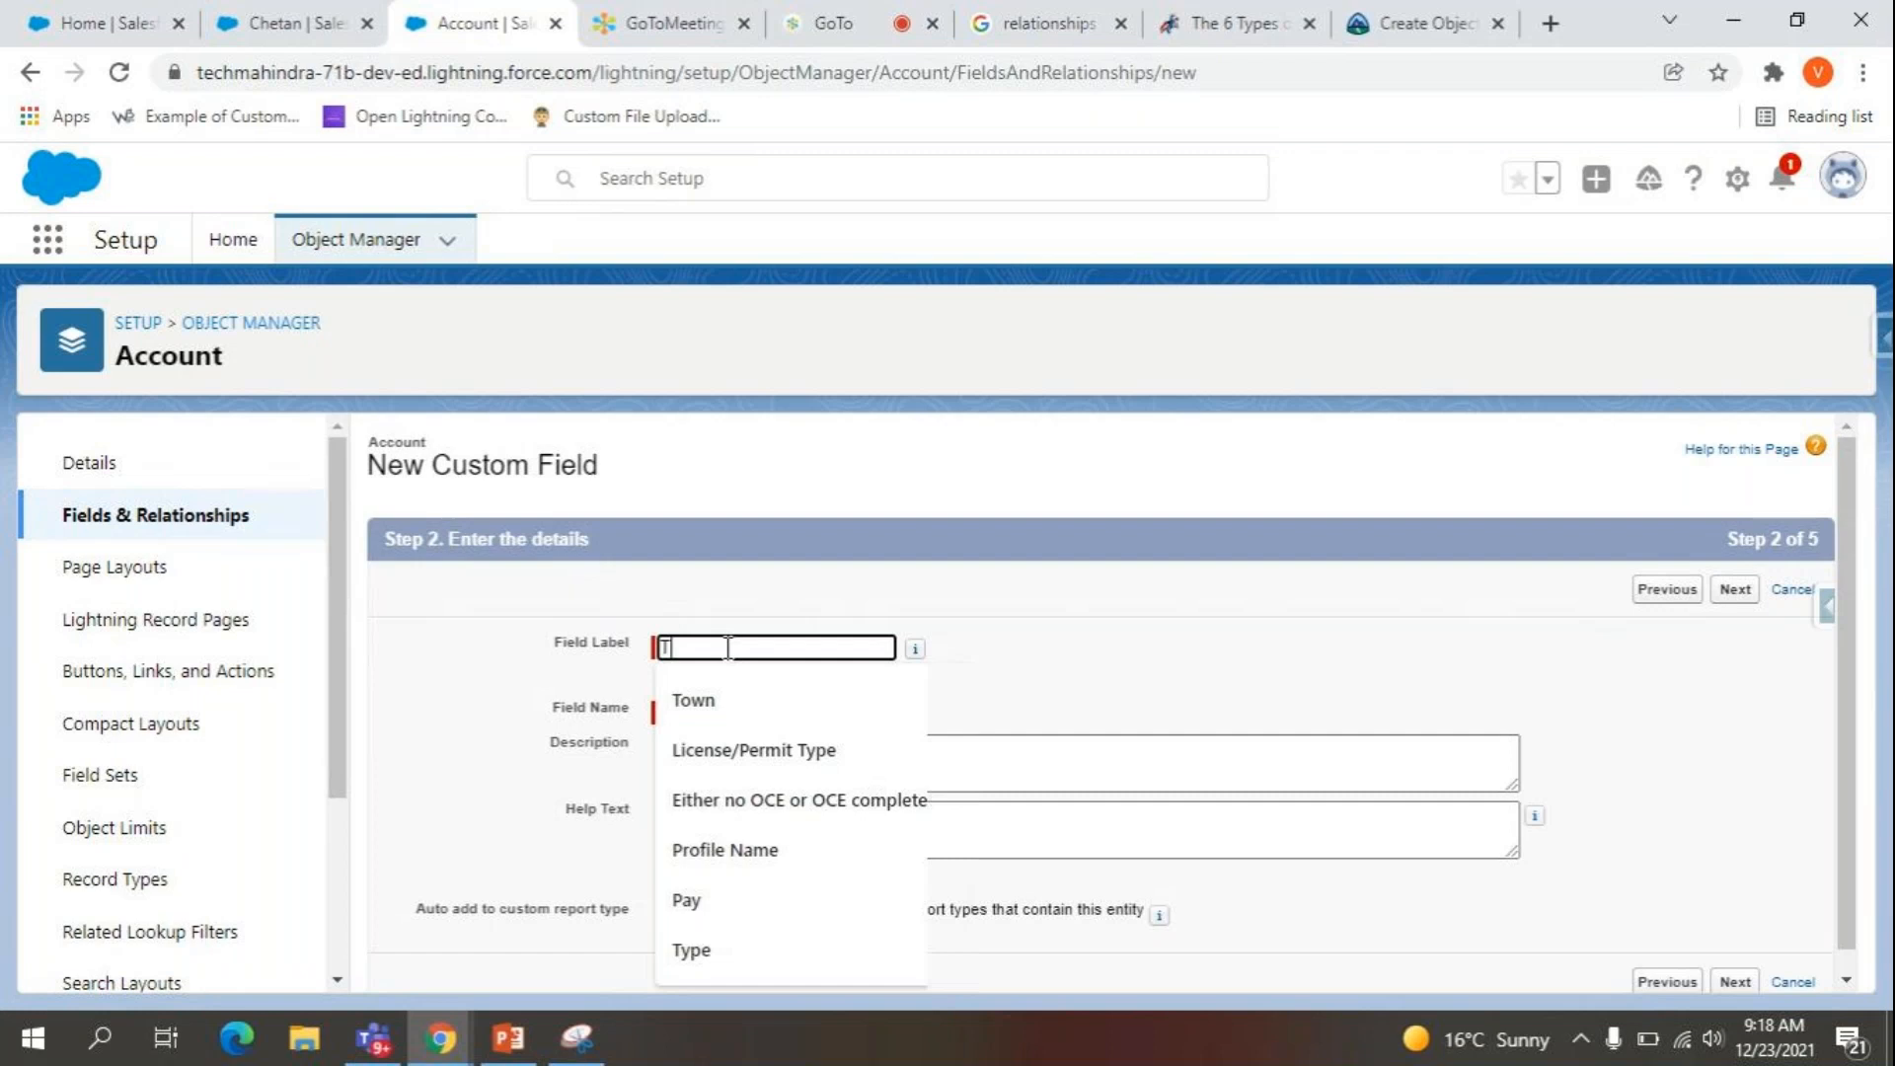
pyautogui.write('otal')
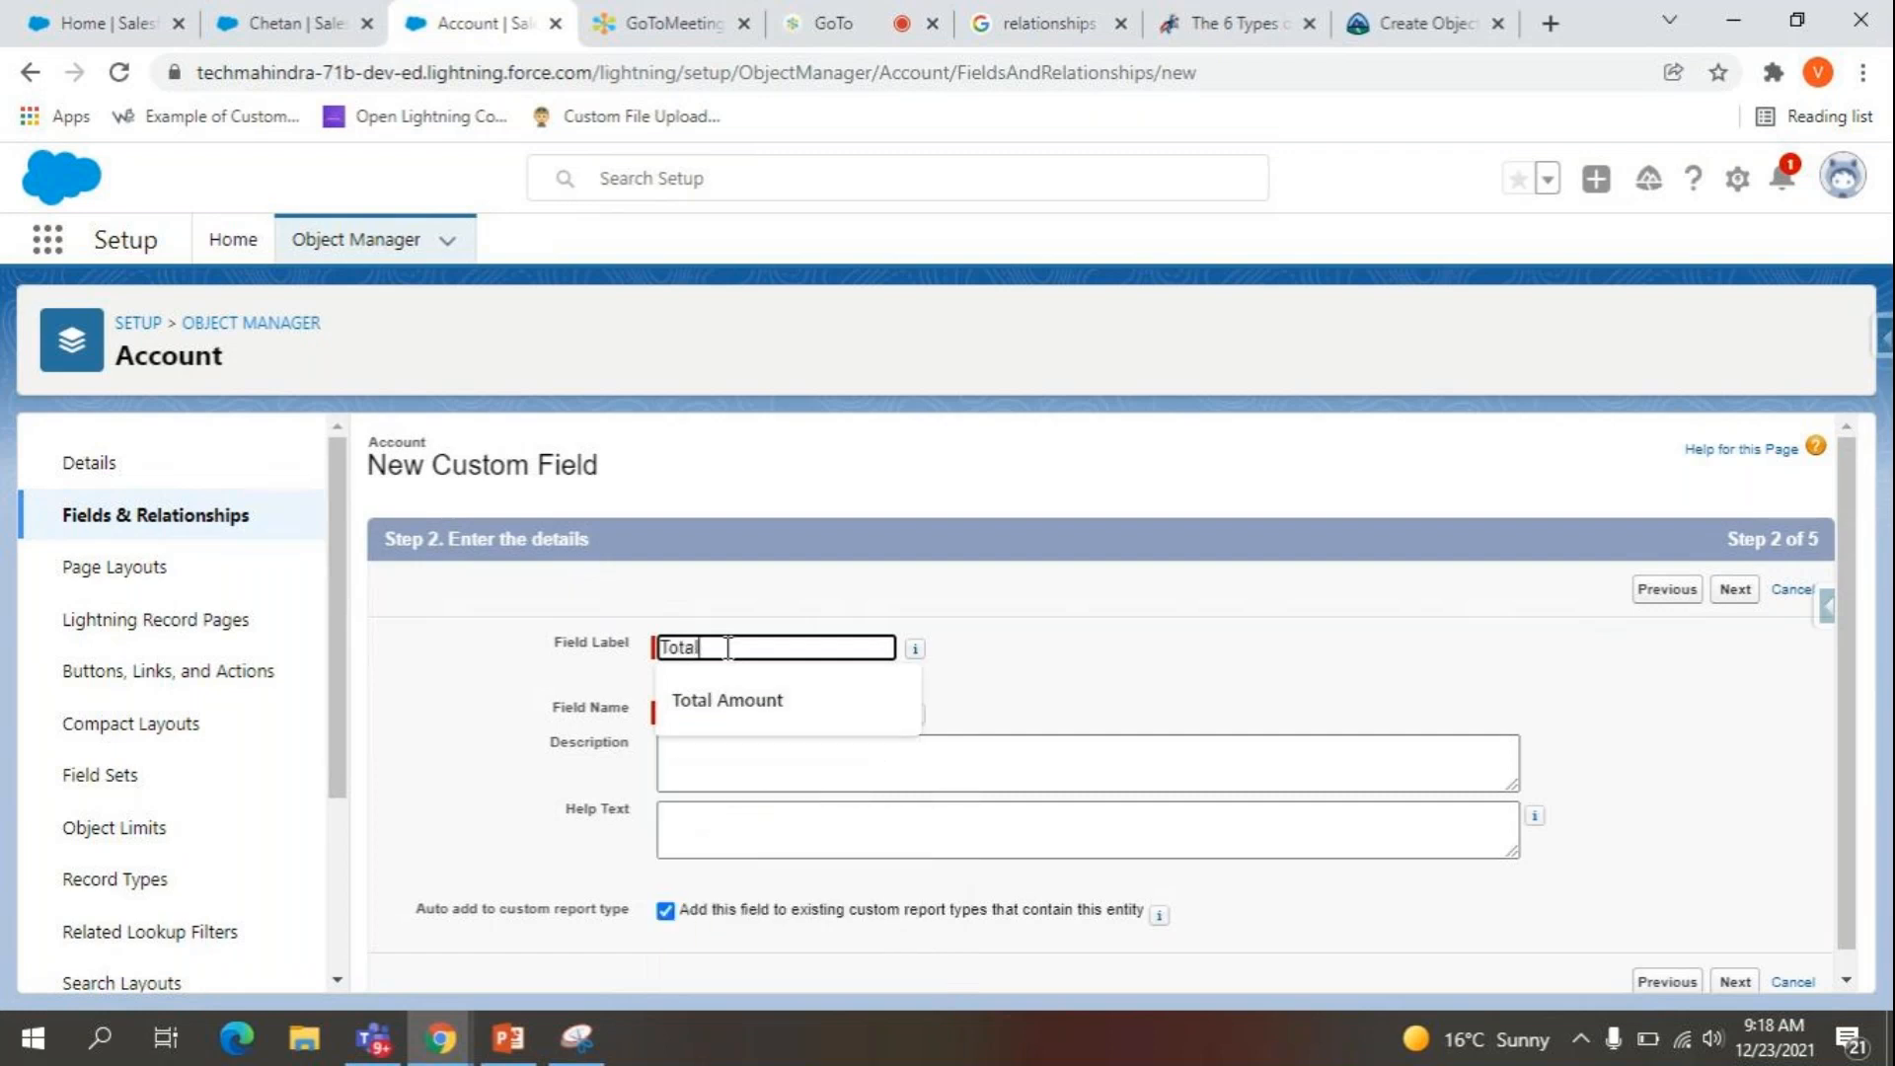
pyautogui.write(' Salary o')
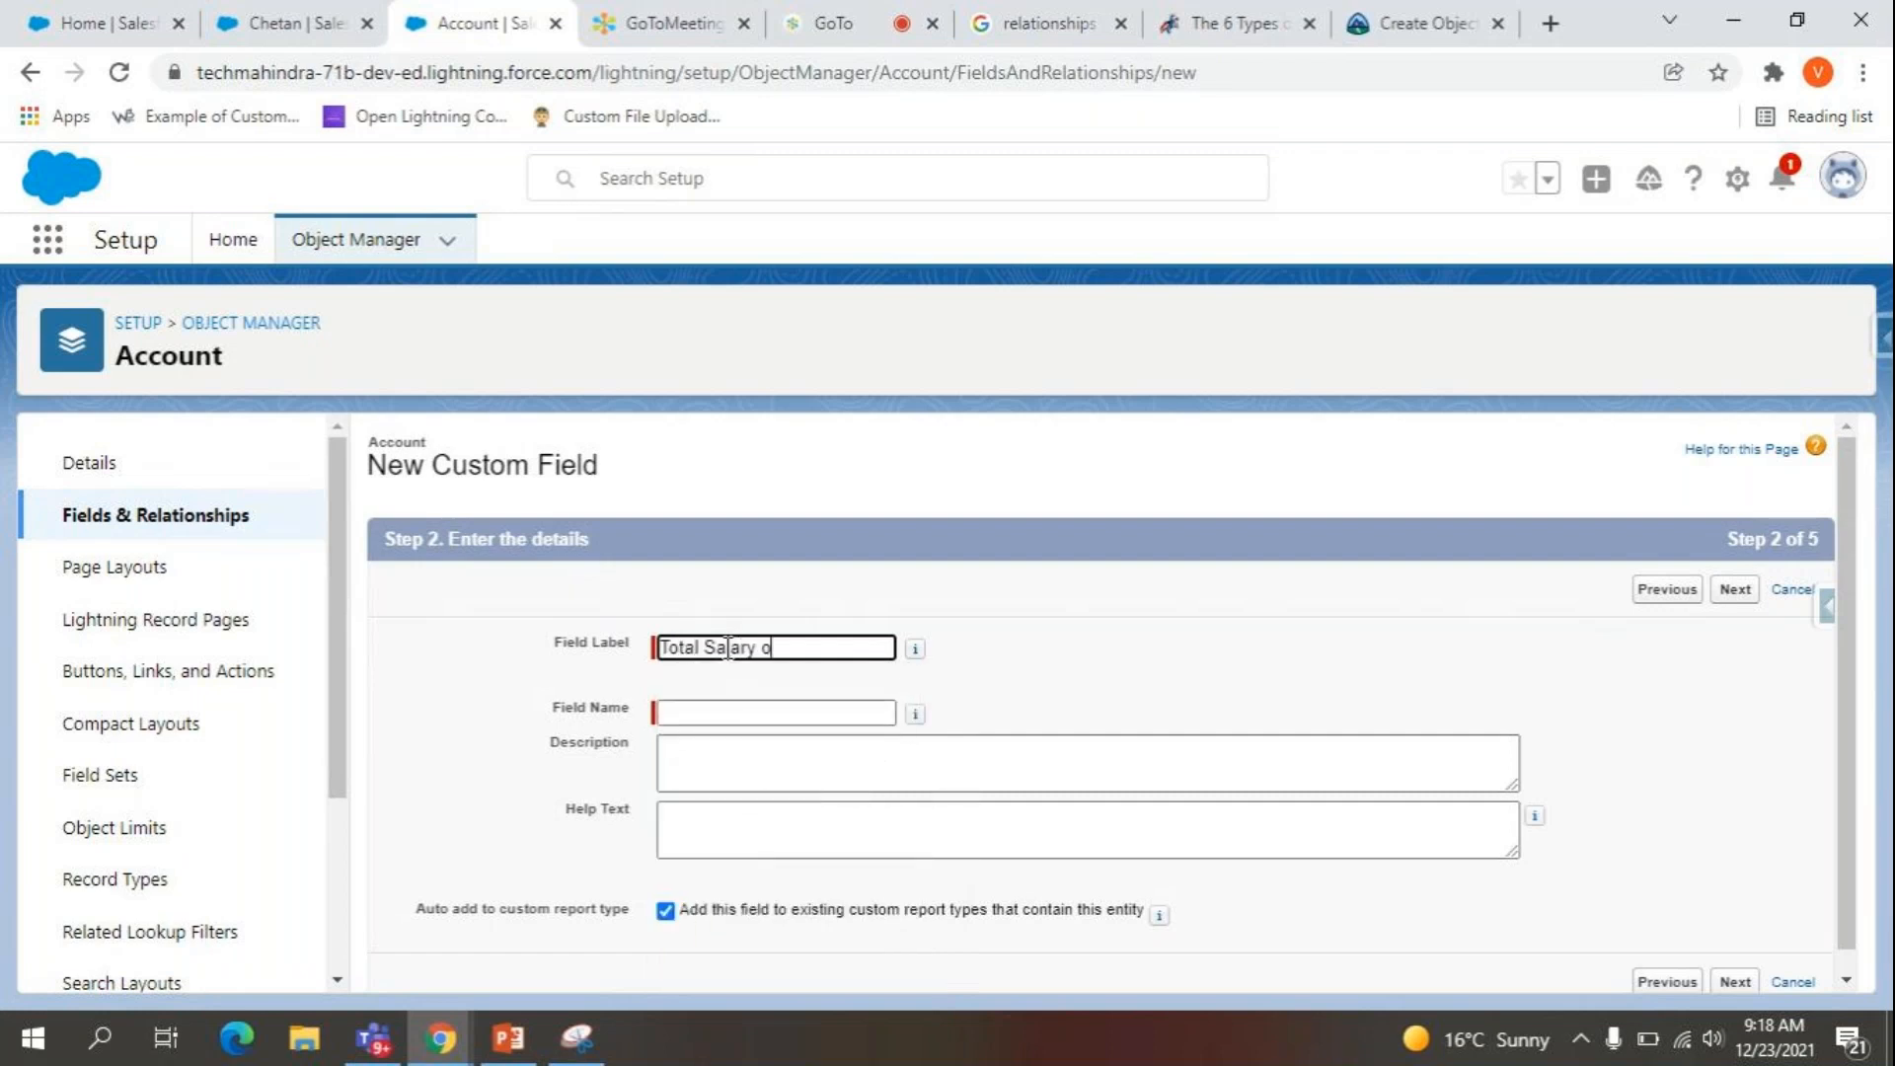
pyautogui.write('f Employess')
pyautogui.press('Tab')
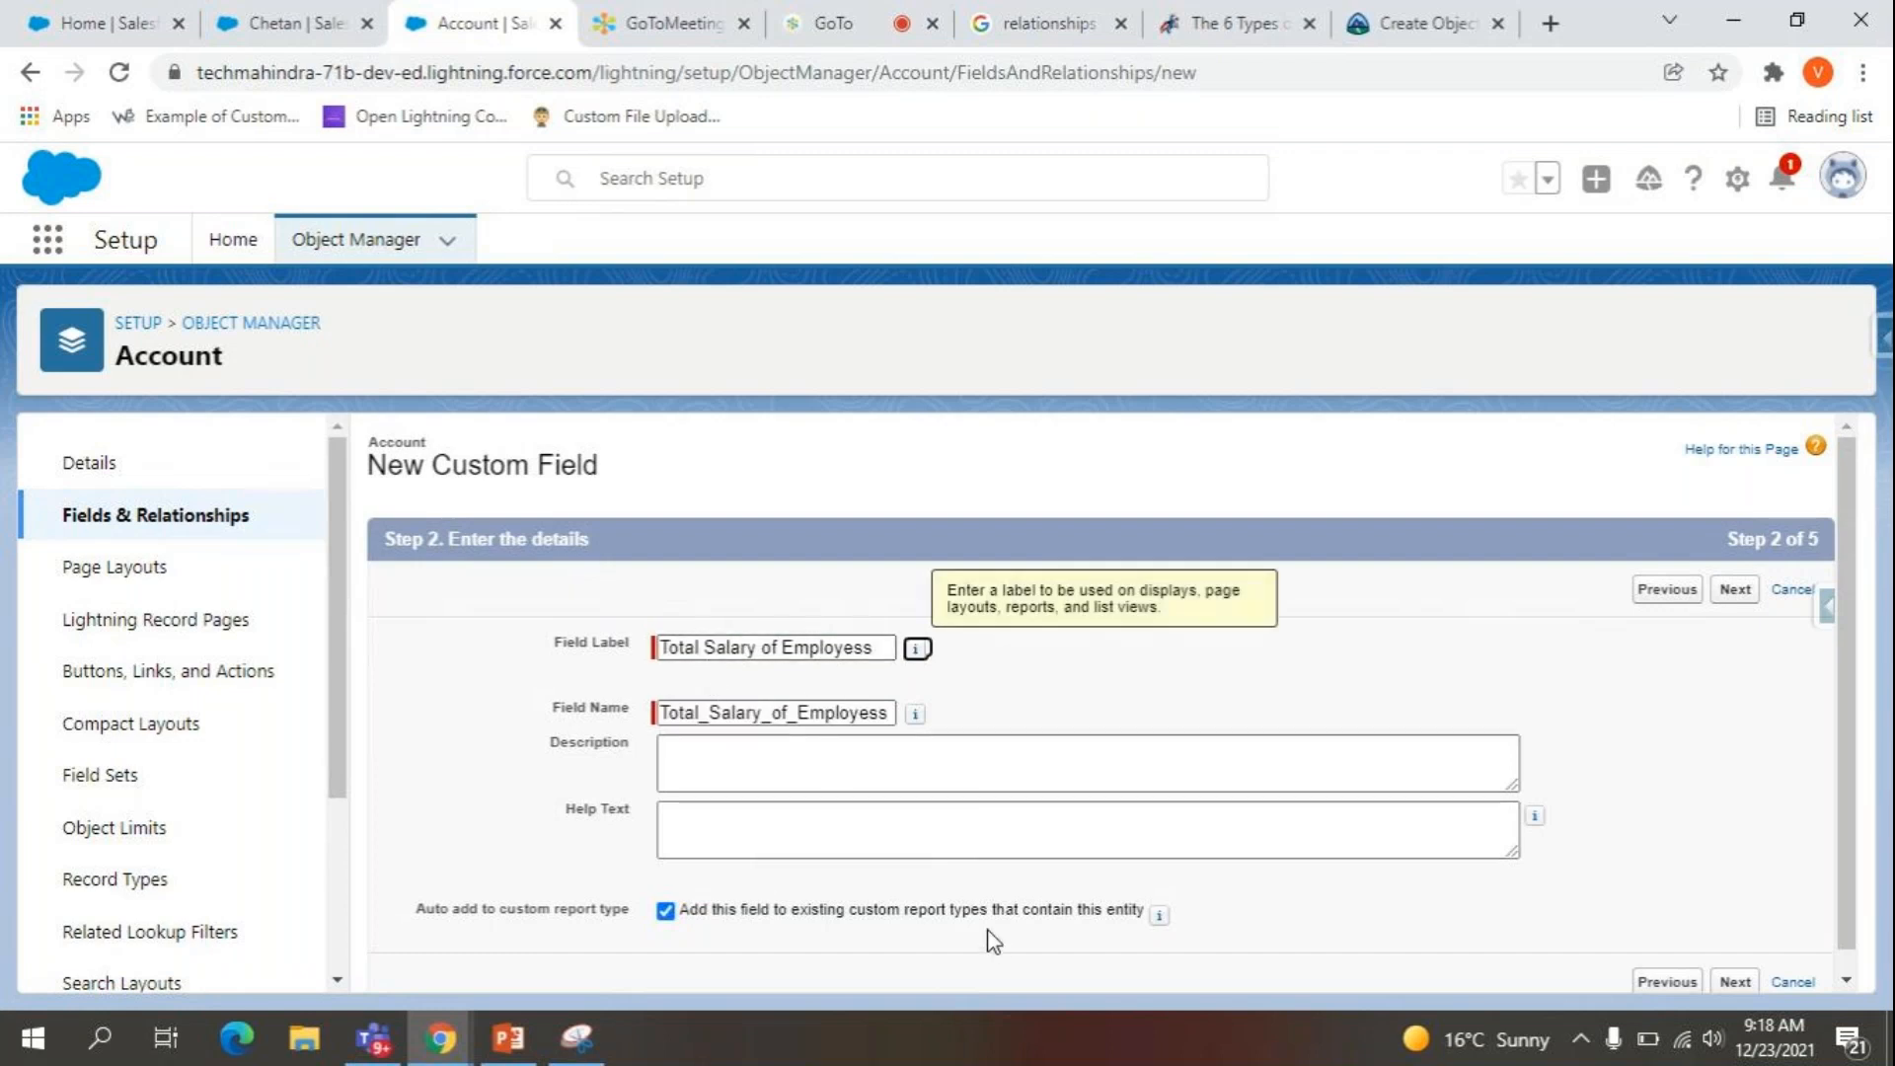
pyautogui.scroll(-1, 997, 943)
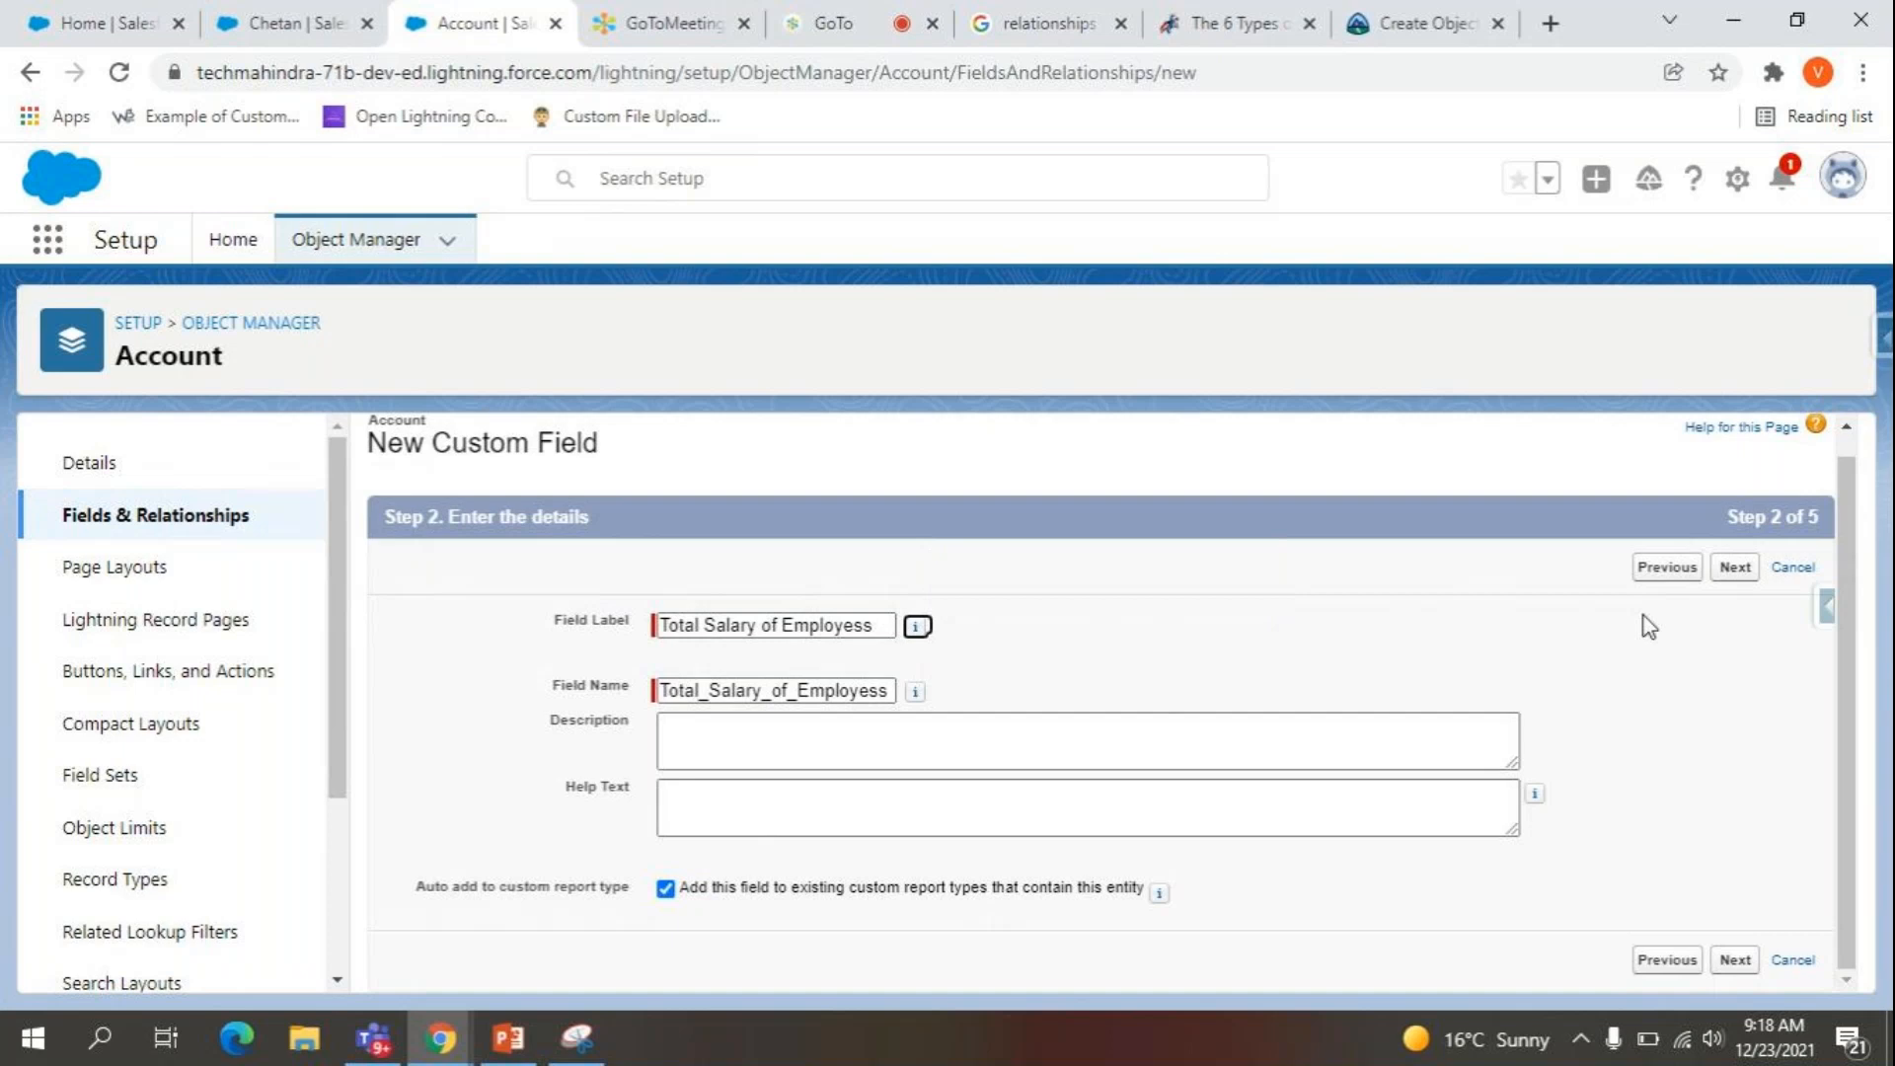
pyautogui.click(704, 628)
pyautogui.write('SUm')
pyautogui.press('BackSpace')
pyautogui.press('BackSpace')
pyautogui.press('BackSpace')
pyautogui.write('Sum of')
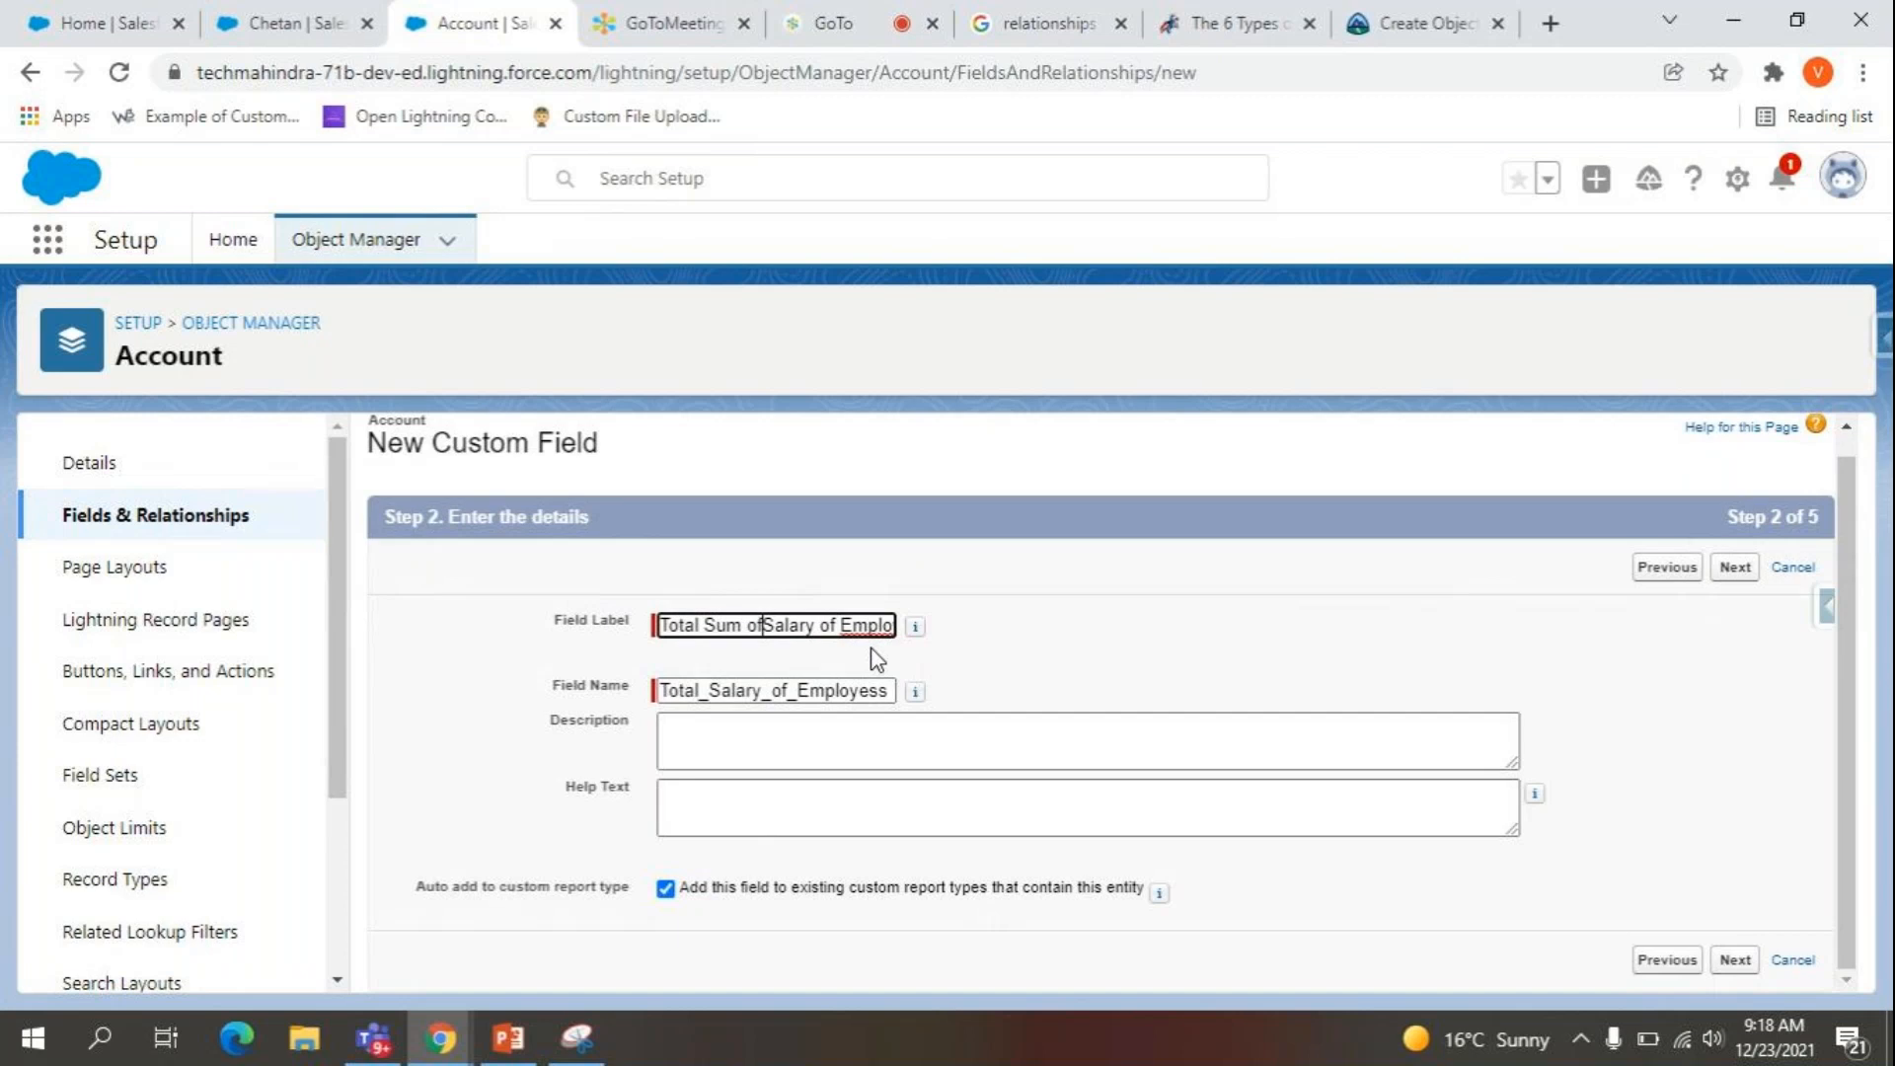
pyautogui.press('BackSpace')
pyautogui.press('BackSpace')
pyautogui.press('BackSpace')
pyautogui.press('BackSpace')
pyautogui.press('BackSpace')
pyautogui.press('BackSpace')
pyautogui.press('BackSpace')
pyautogui.press('BackSpace')
# Change the field label to "Total Salary of Employes (Sum)" and continue to the summary calculation.
pyautogui.press('BackSpace')
pyautogui.write('(Sum')
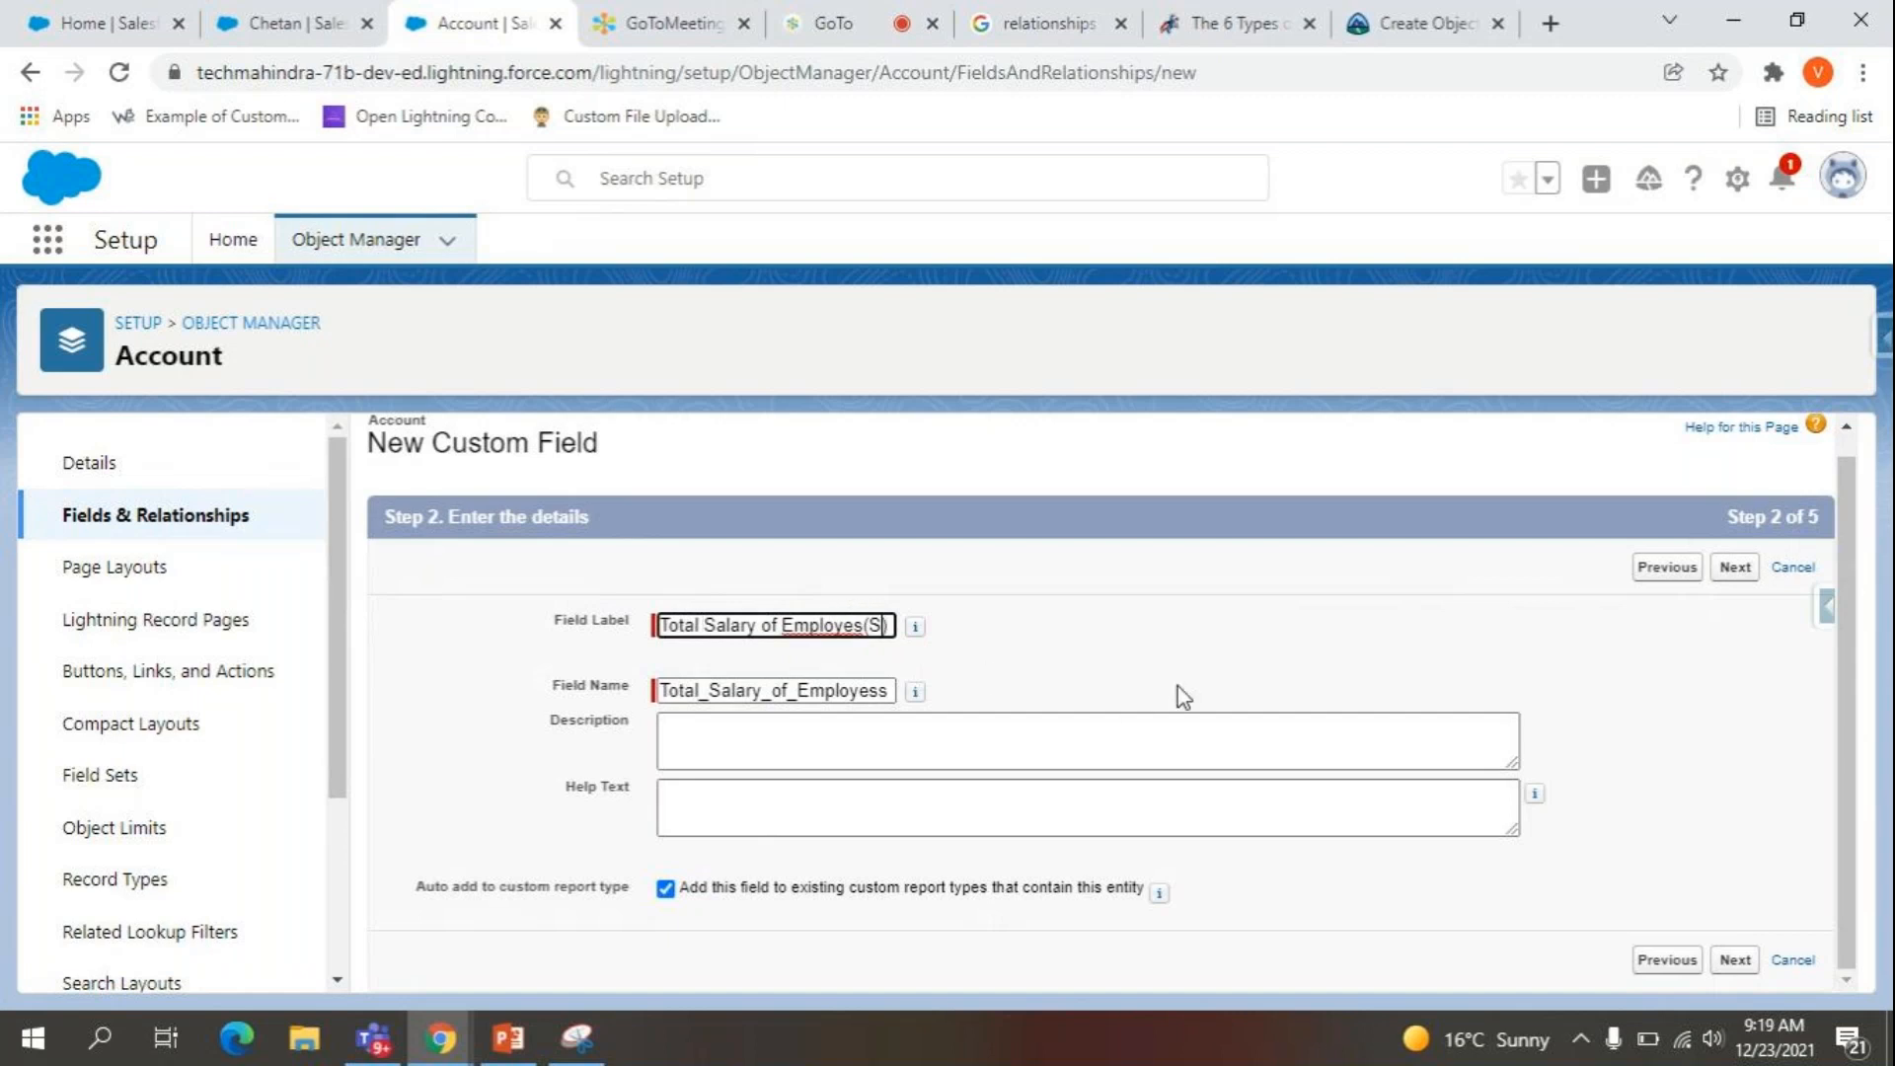
pyautogui.click(850, 625)
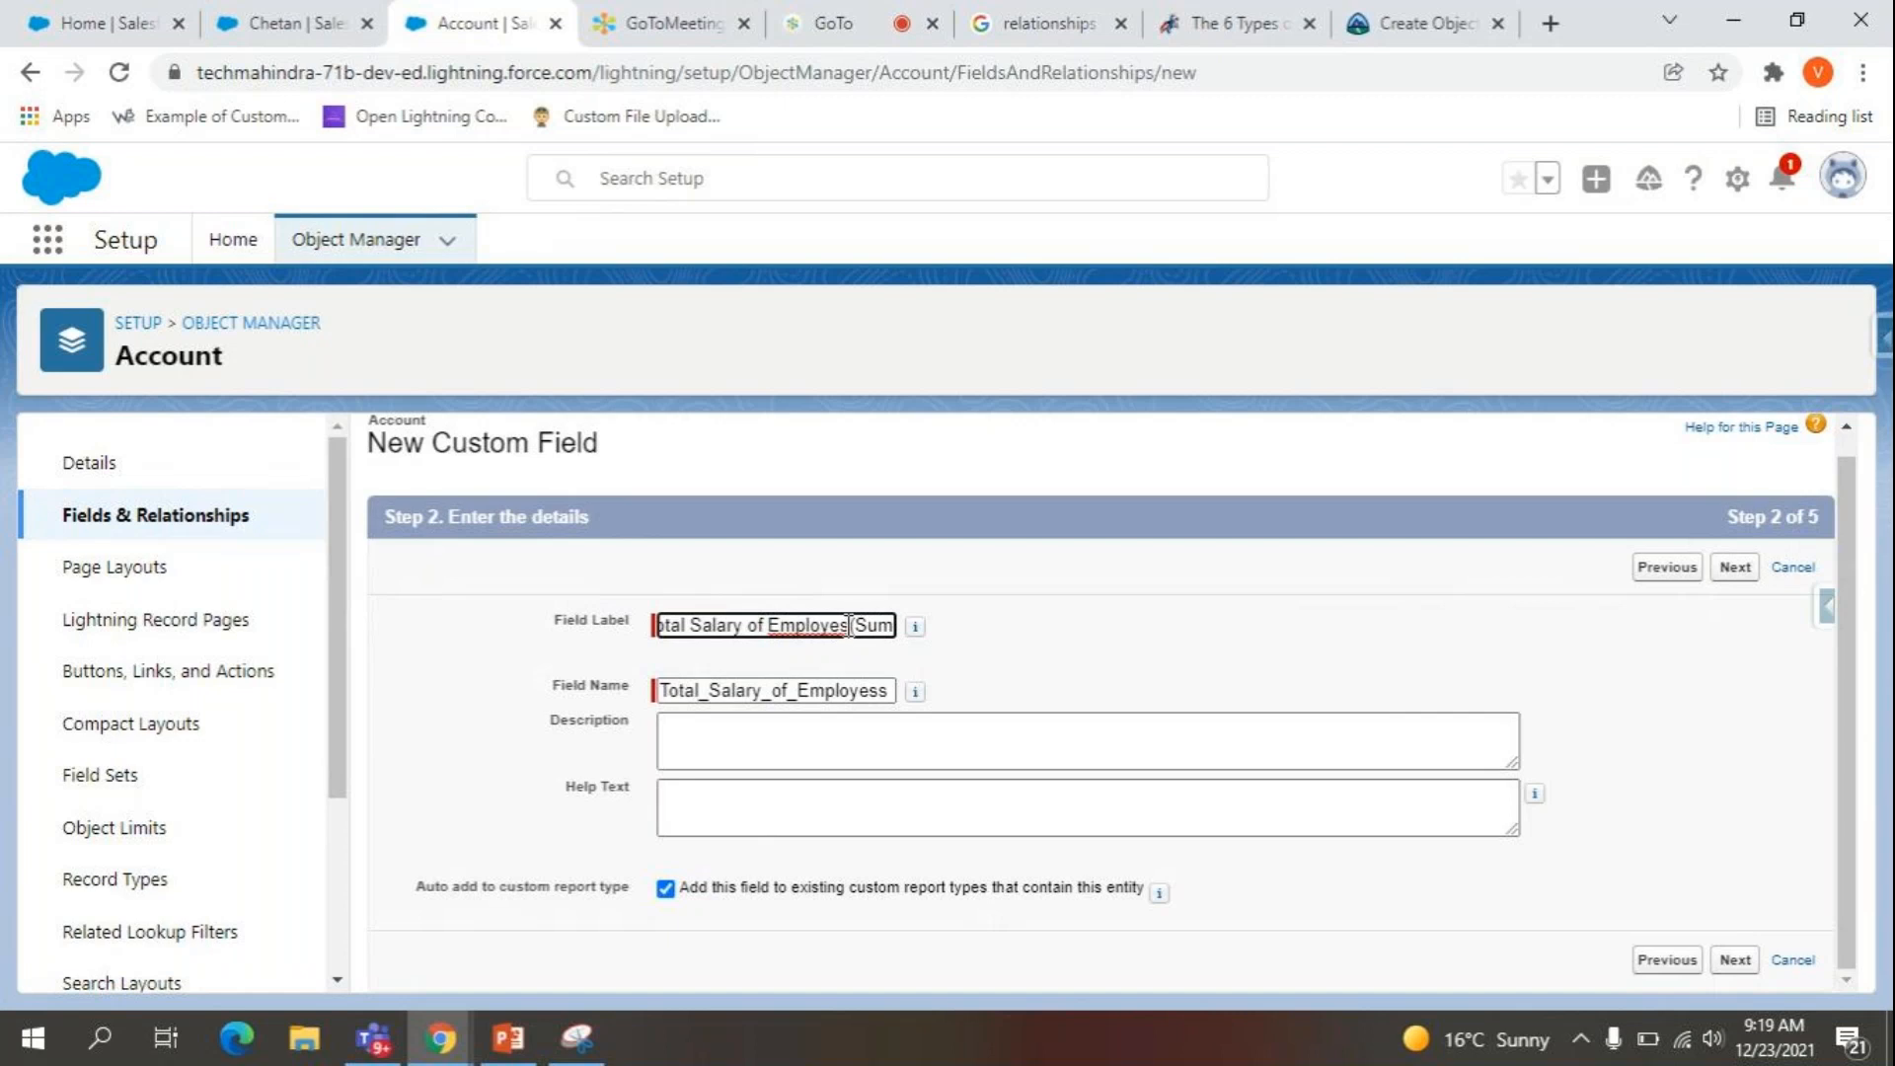
pyautogui.click(1730, 573)
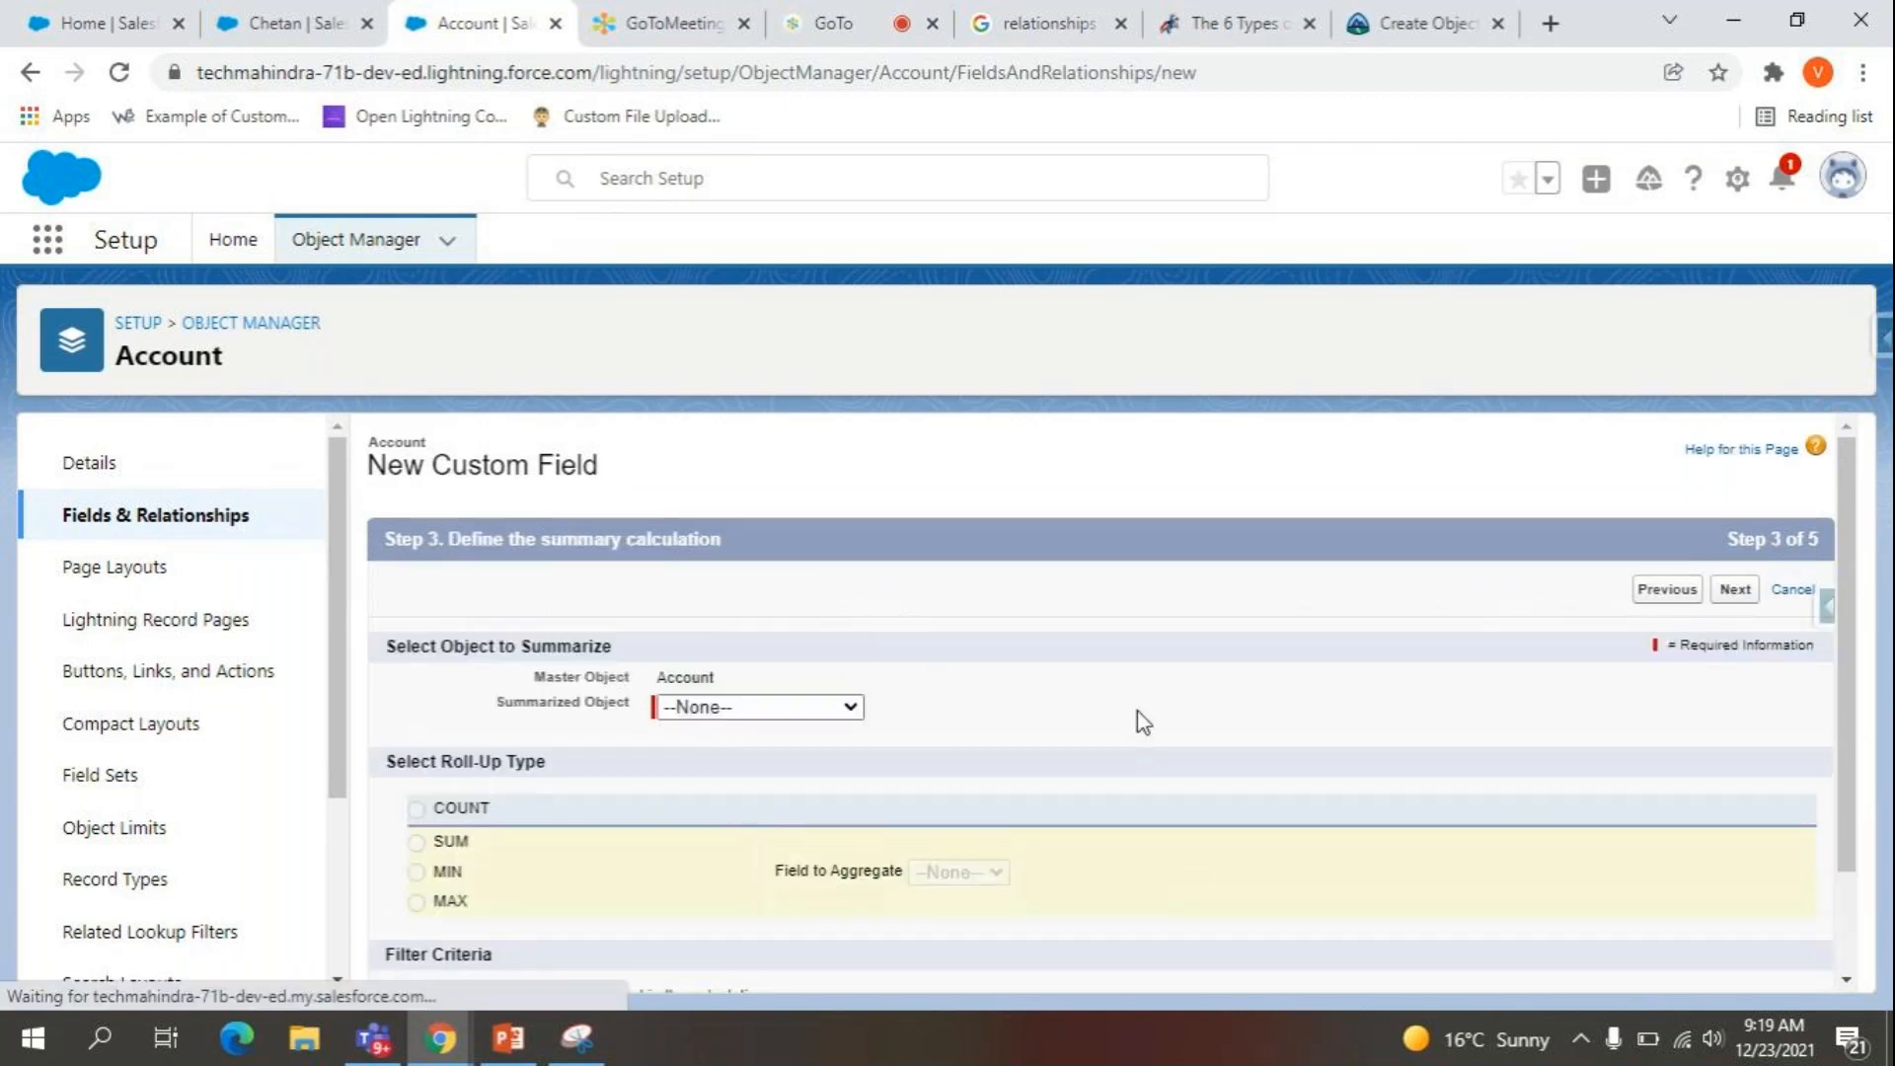
# Summarize the Employees object using the SUM roll-up type with Salary as the field to aggregate.
pyautogui.scroll(-1, 1137, 711)
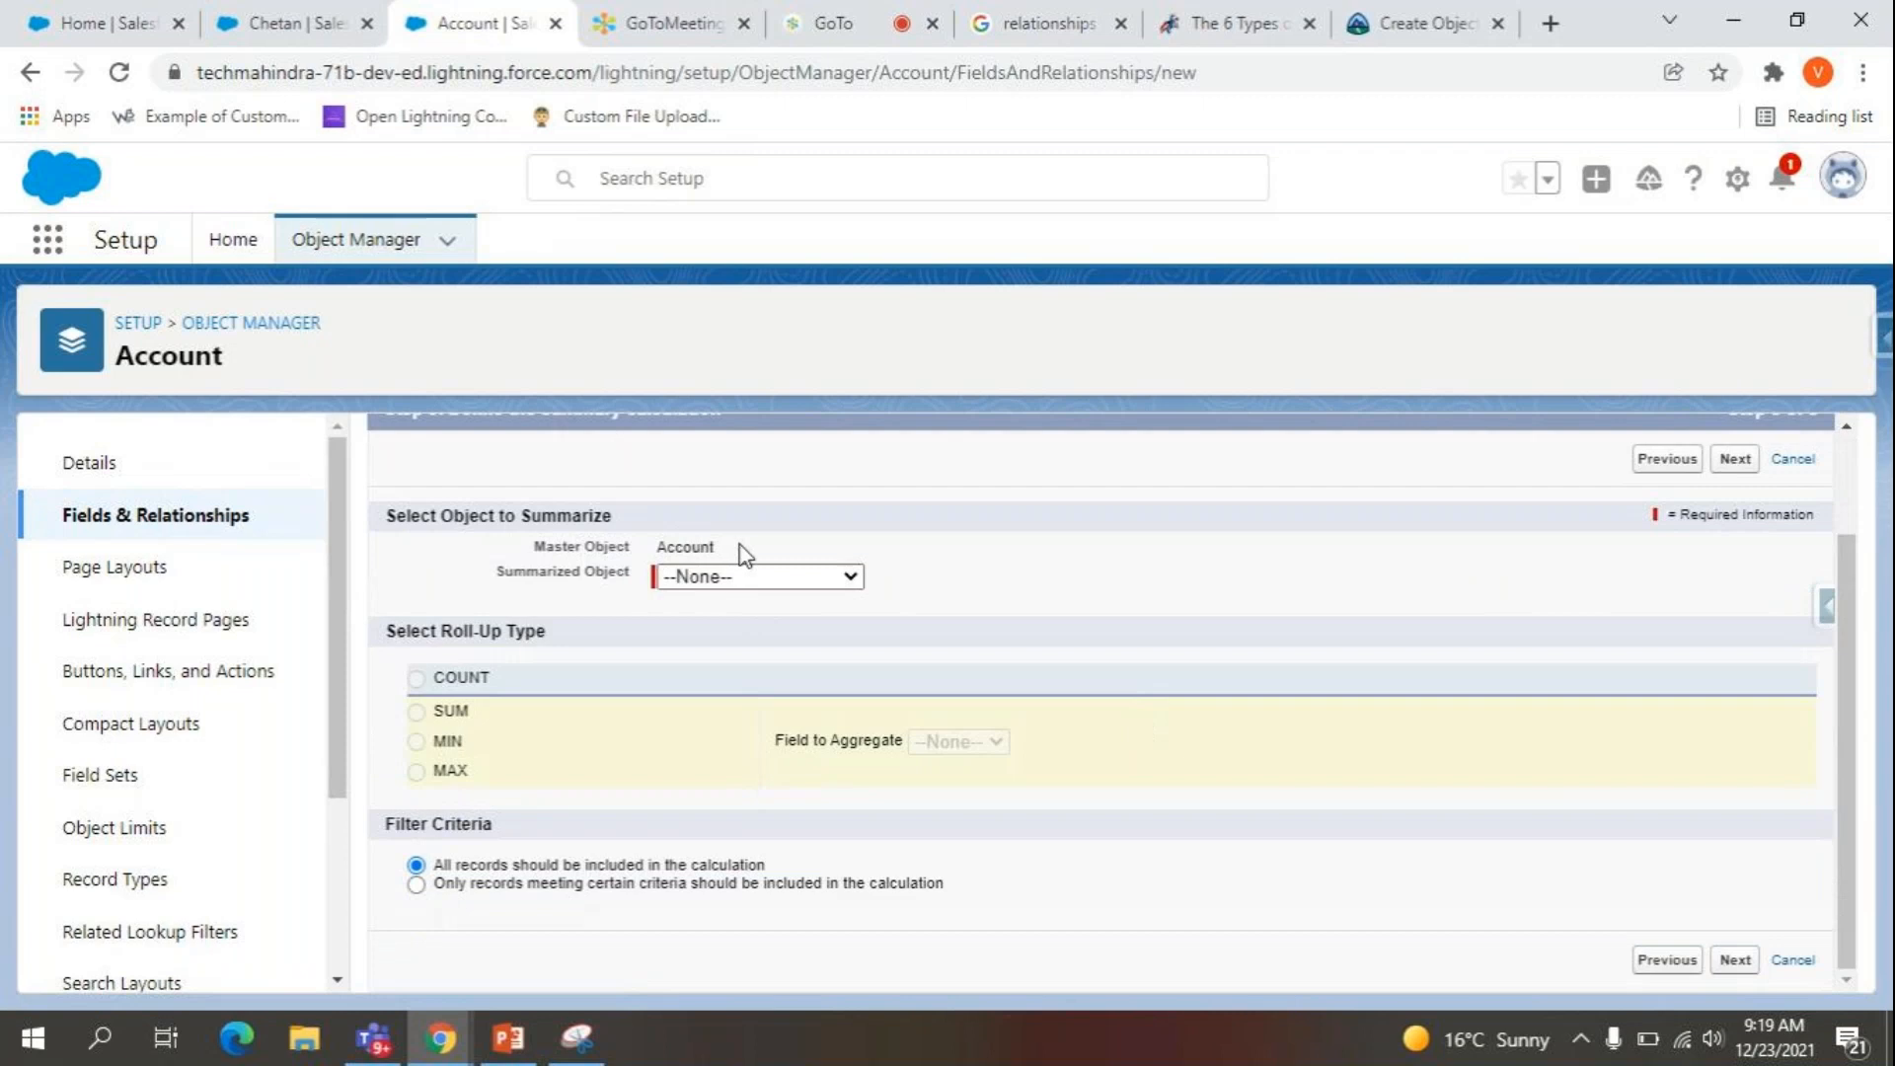
pyautogui.doubleClick(690, 546)
pyautogui.click(699, 583)
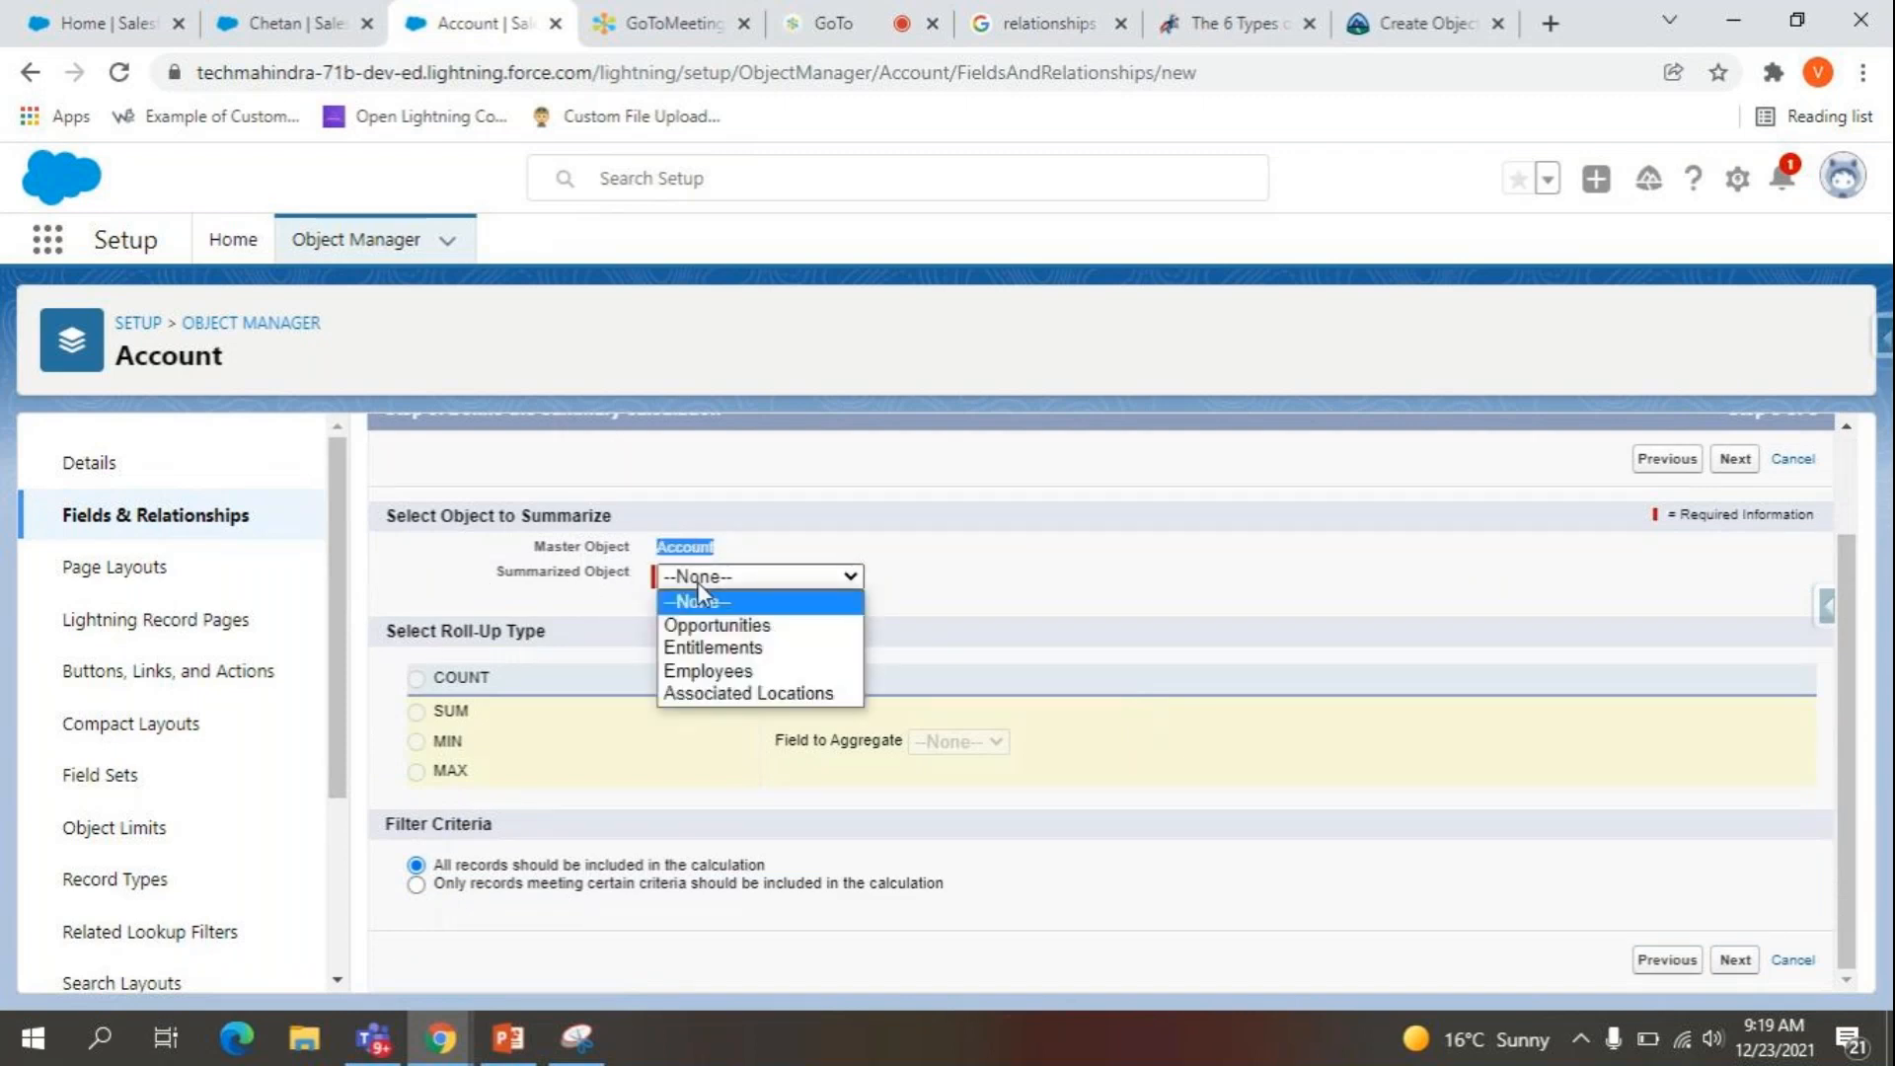
pyautogui.click(741, 673)
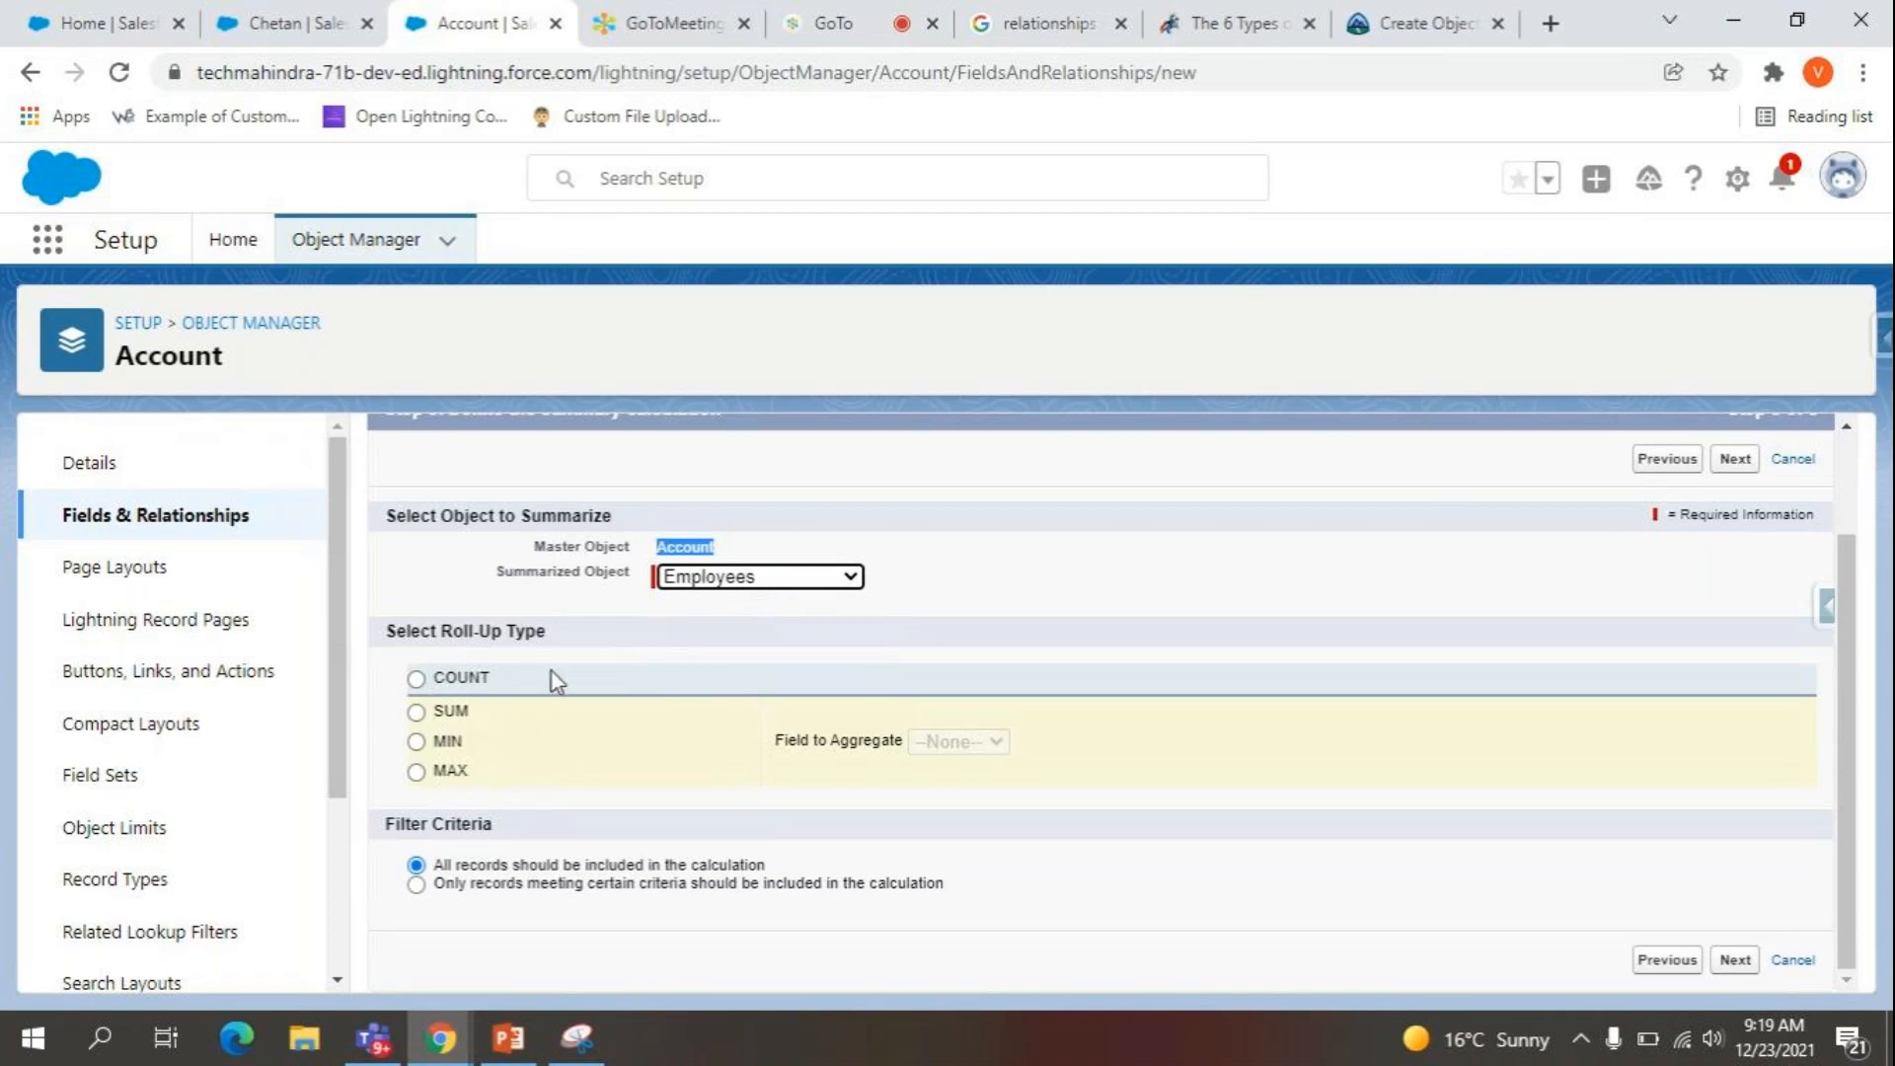
pyautogui.click(452, 712)
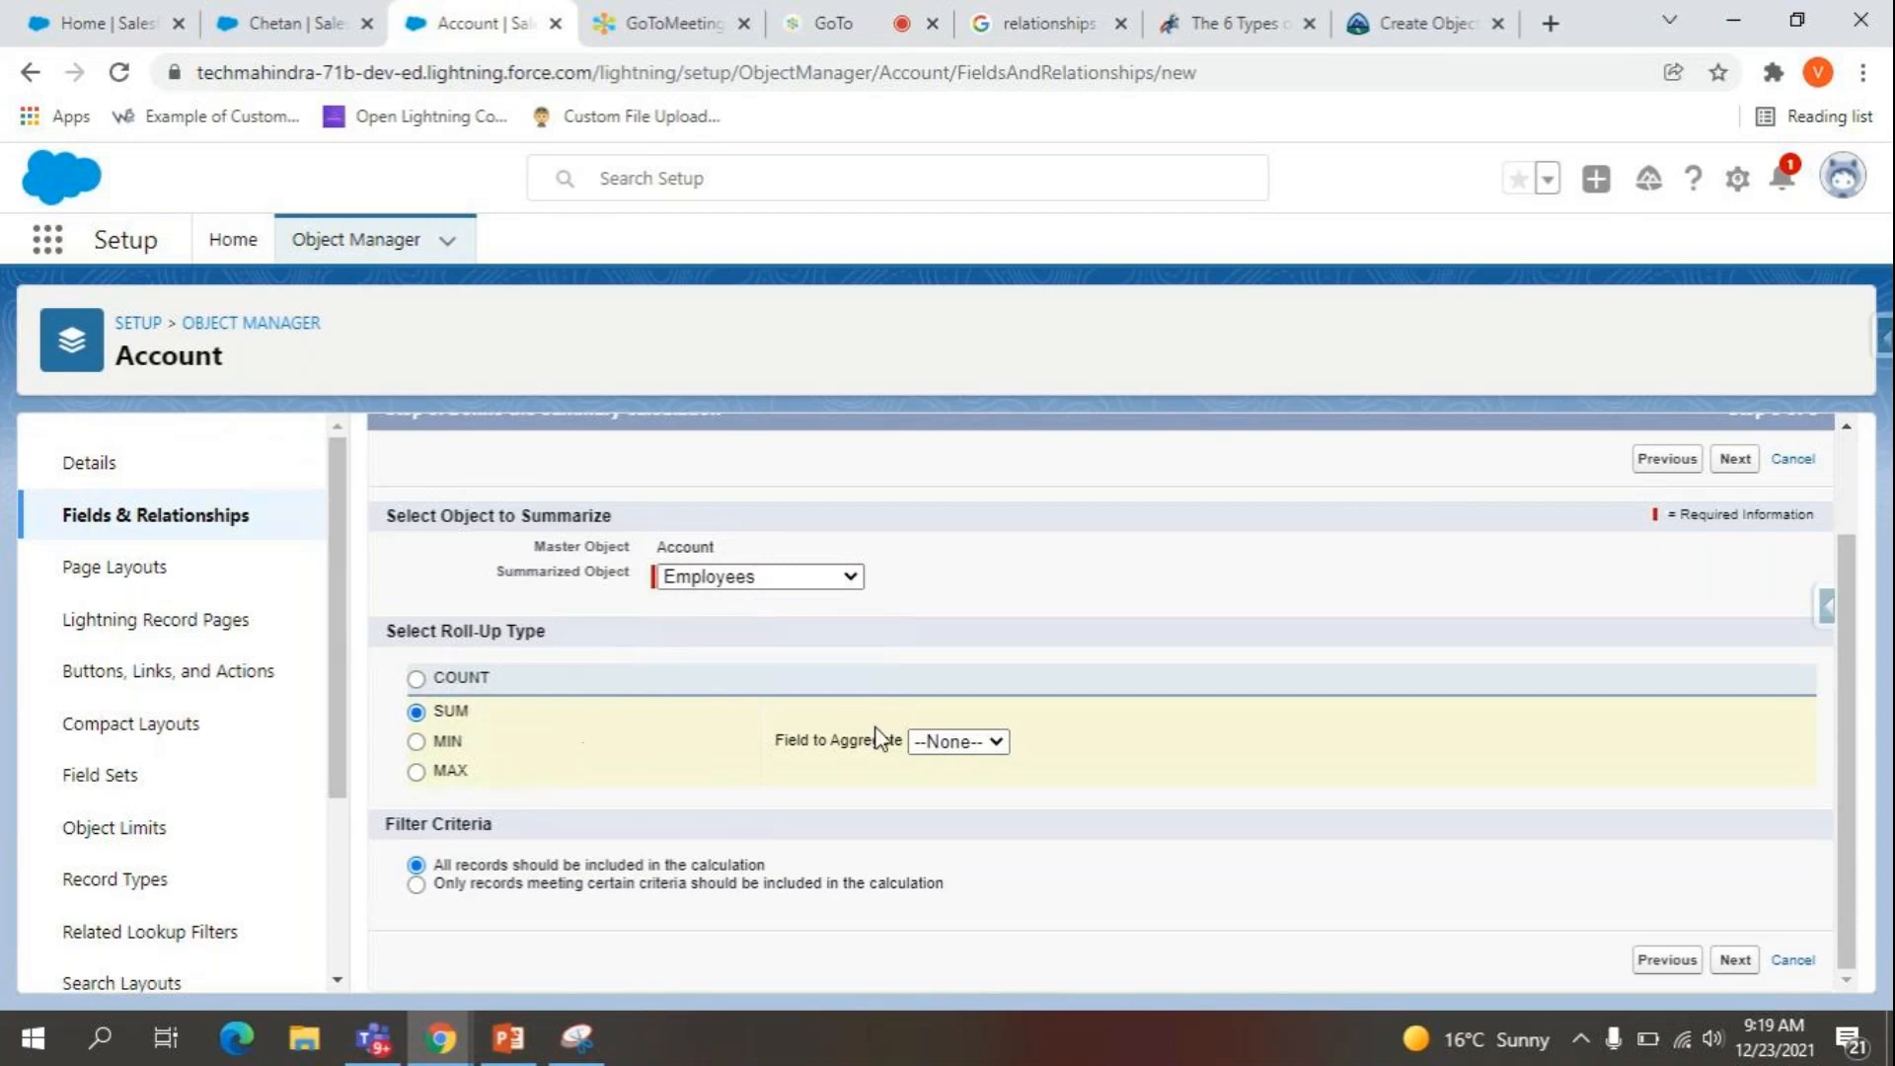
pyautogui.click(933, 740)
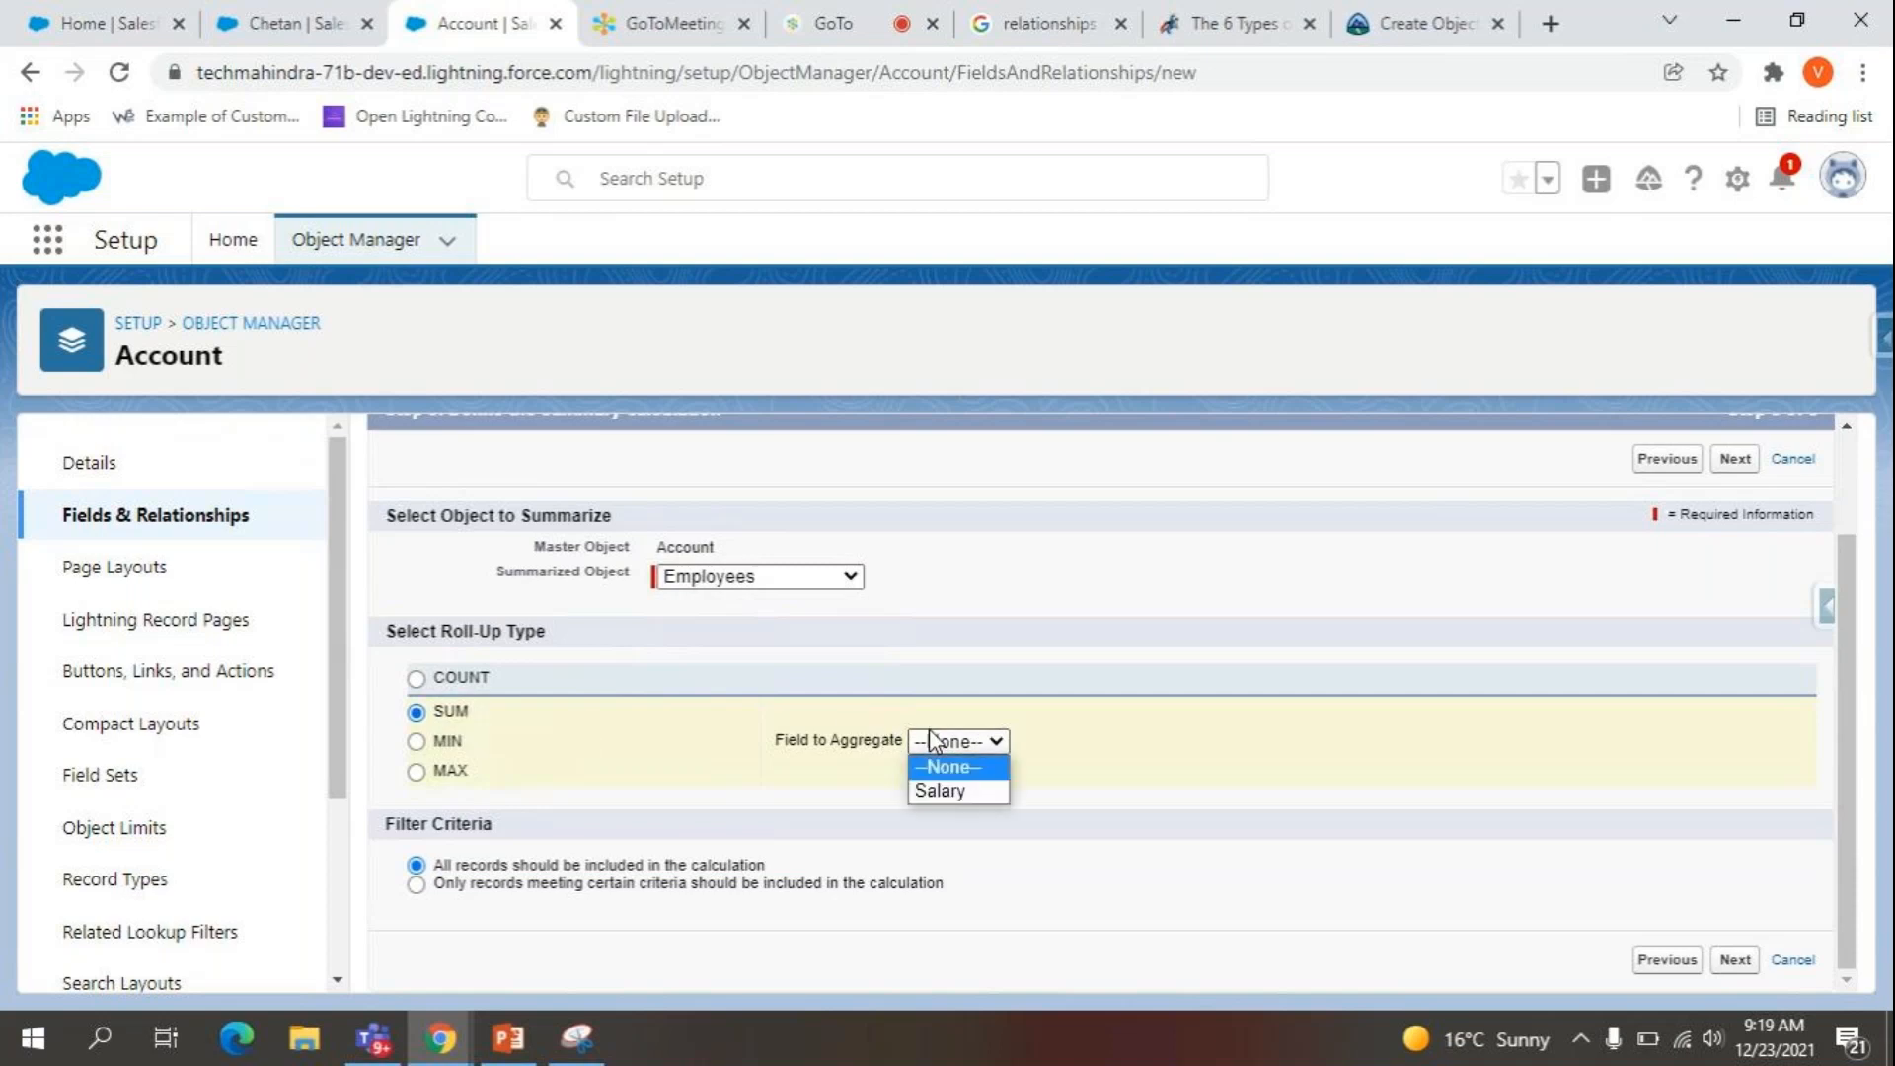
pyautogui.click(969, 793)
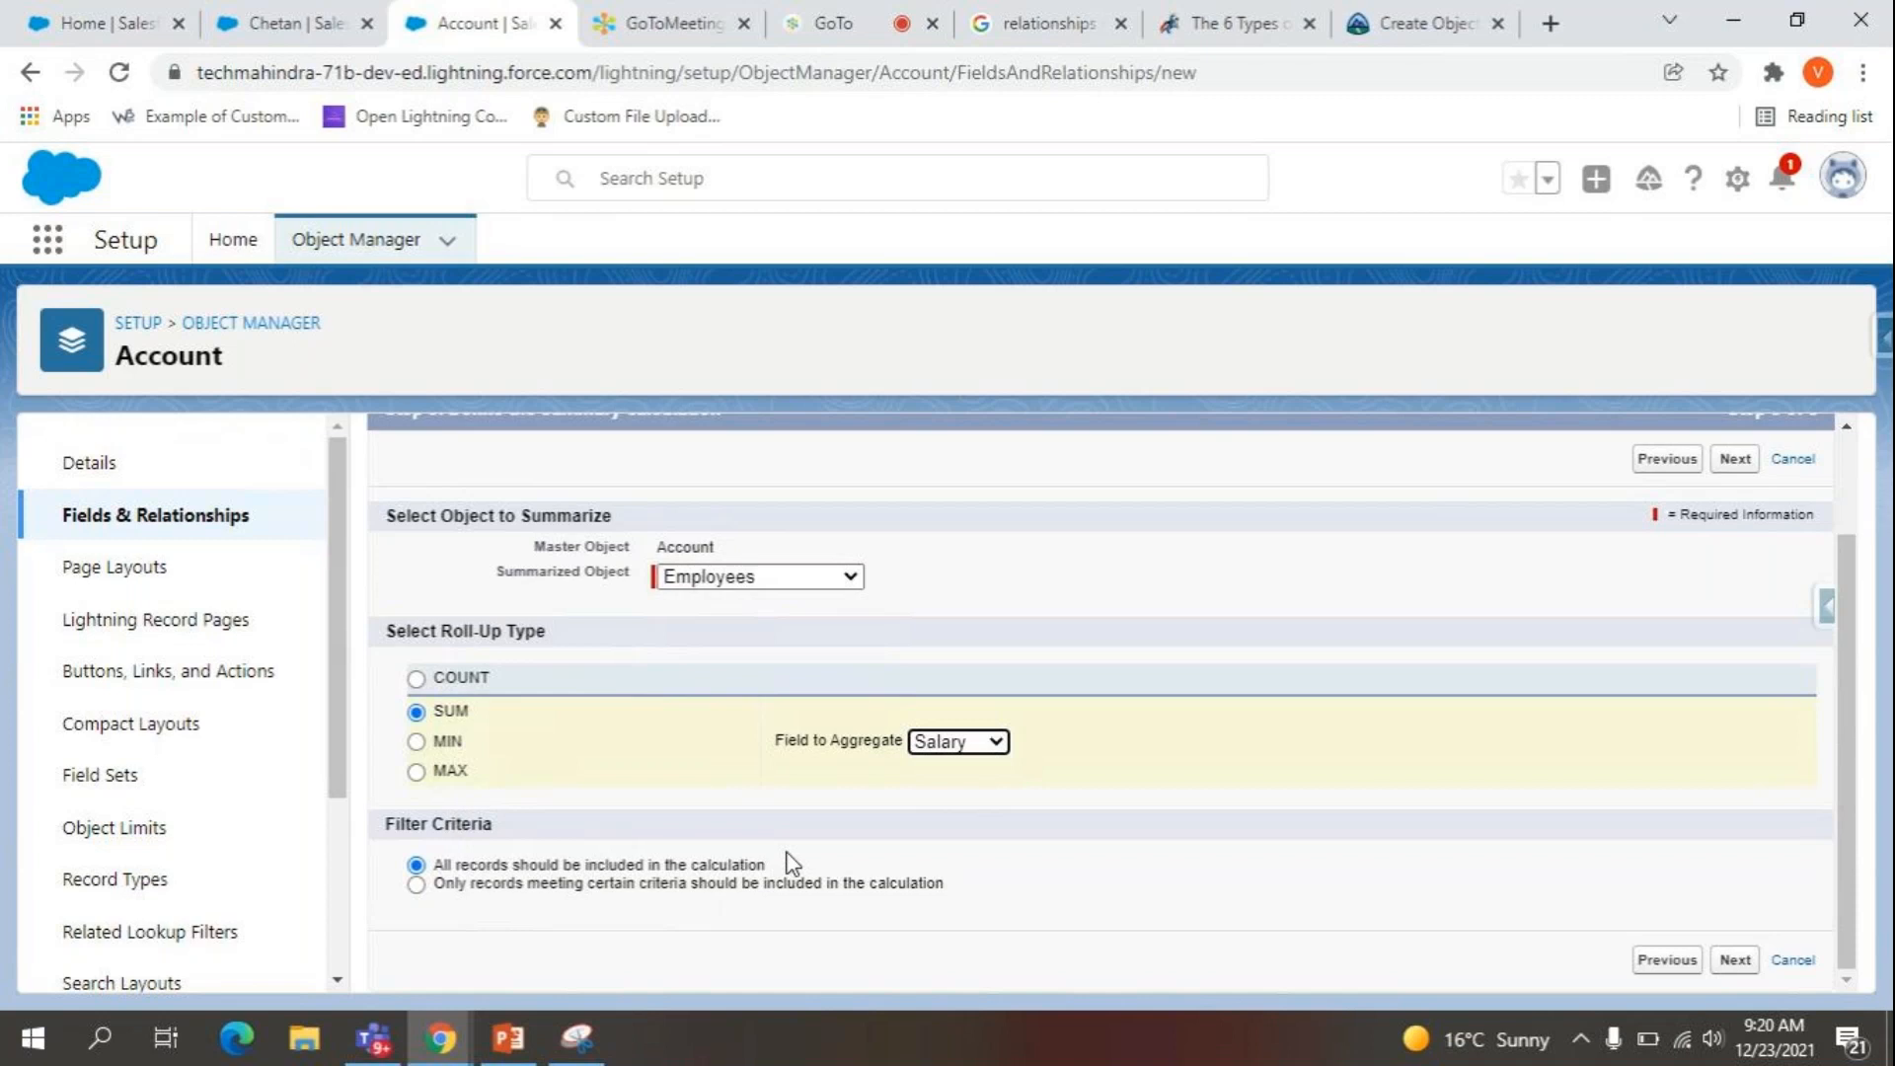
# Keep all records included, accept the default field-level security and page layouts, and save the roll-up field.
pyautogui.click(1746, 960)
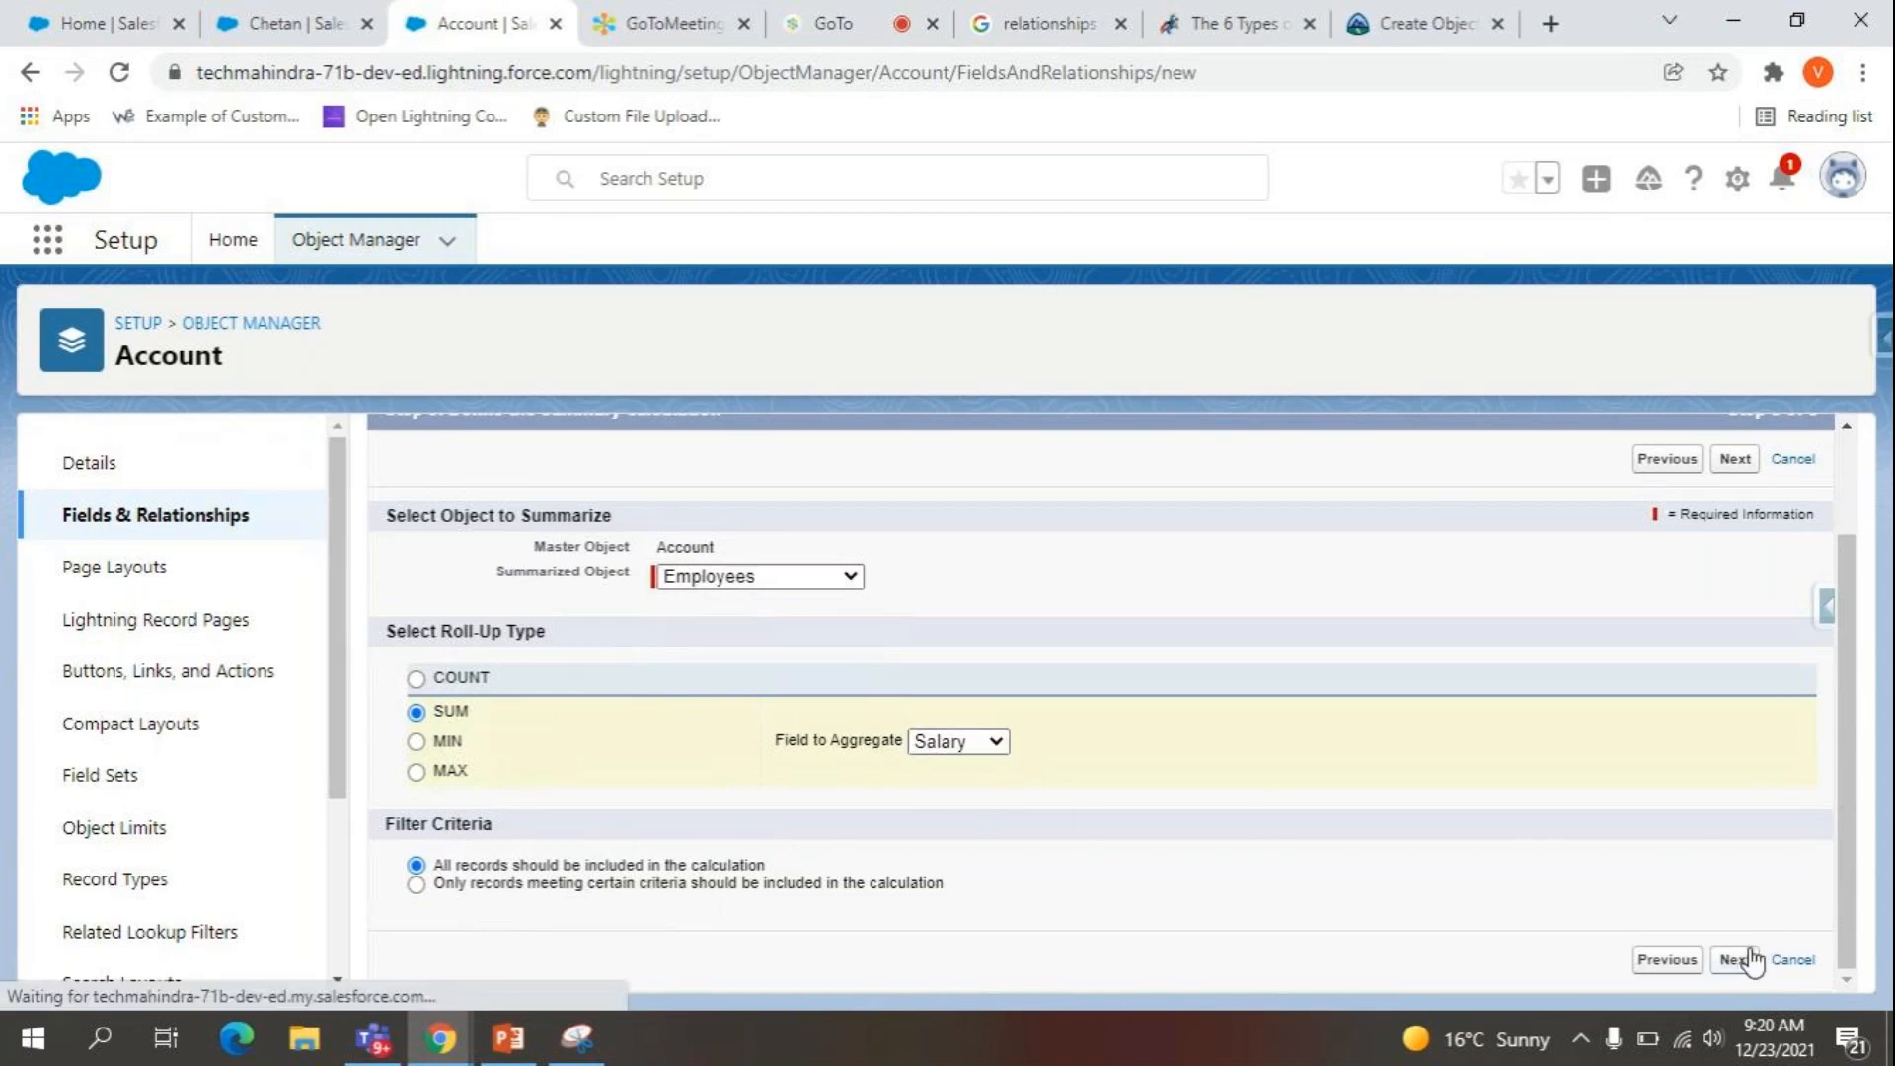
pyautogui.click(1728, 598)
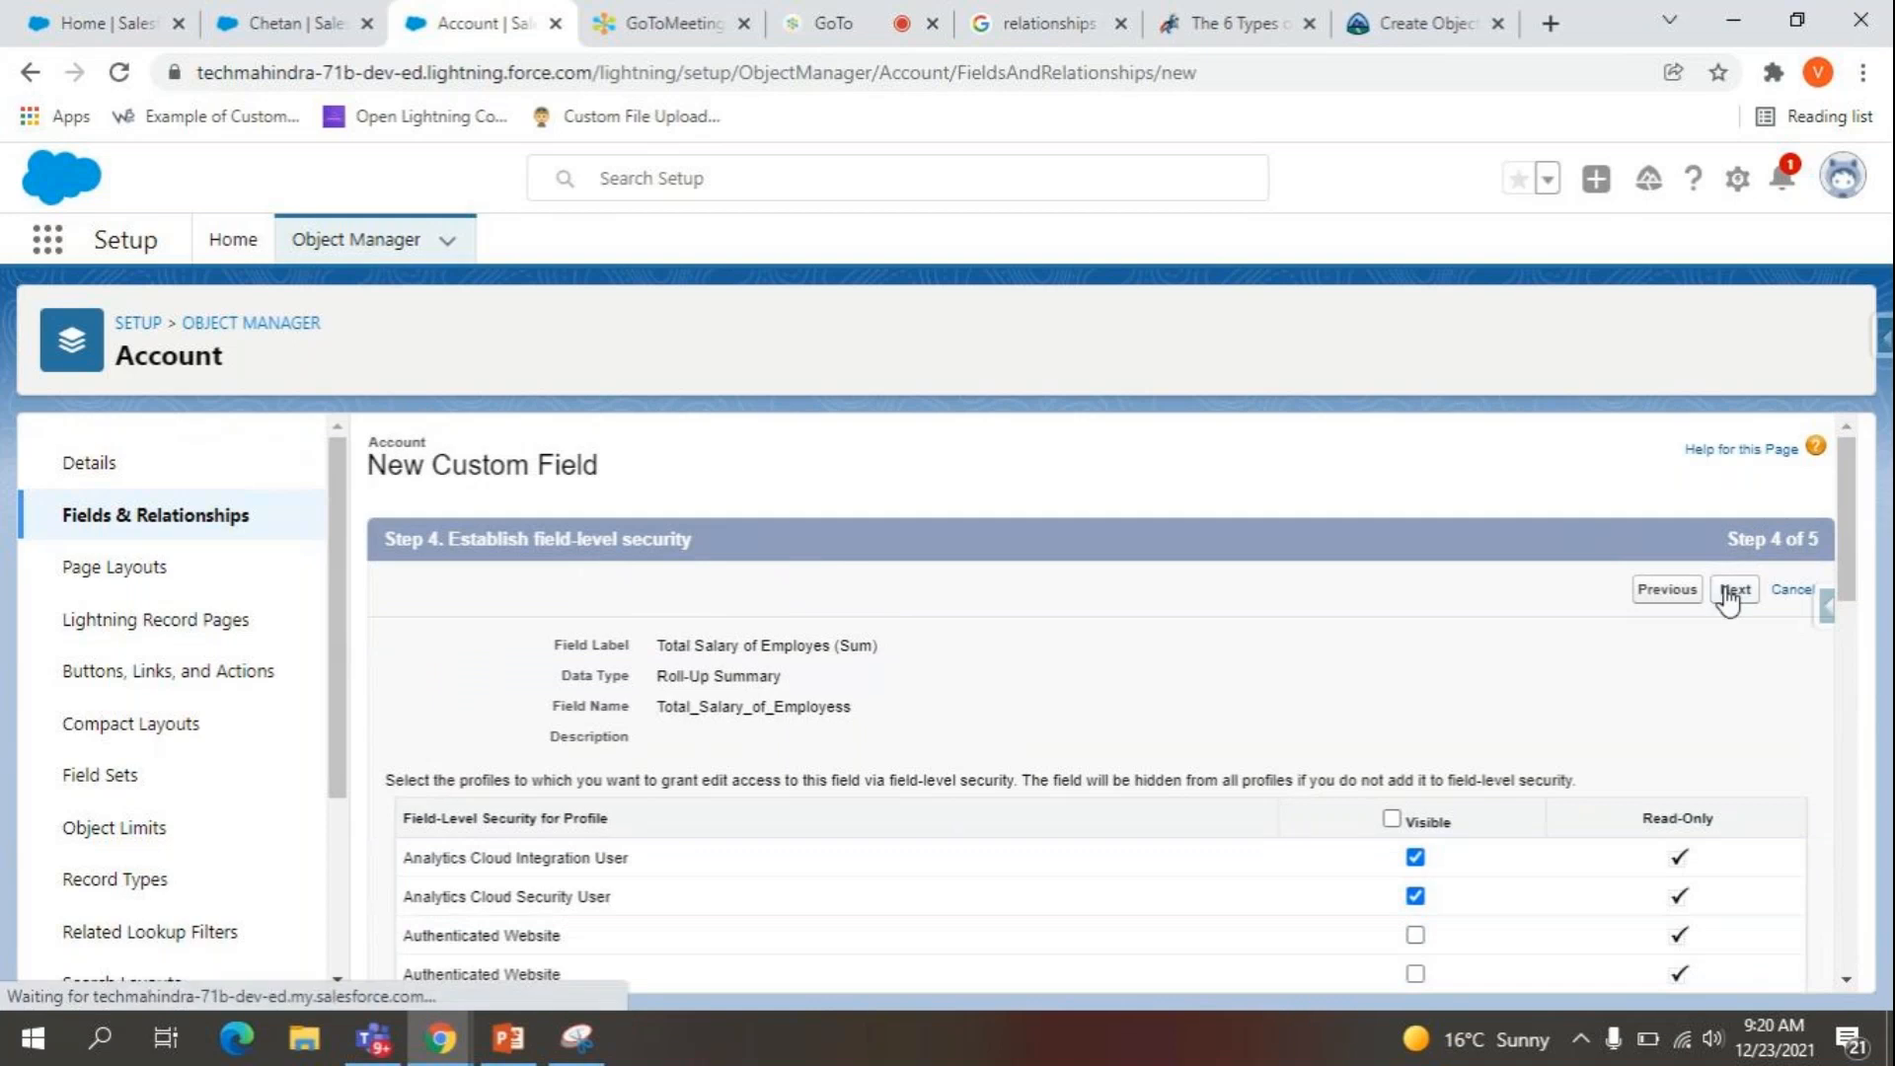
pyautogui.click(1729, 598)
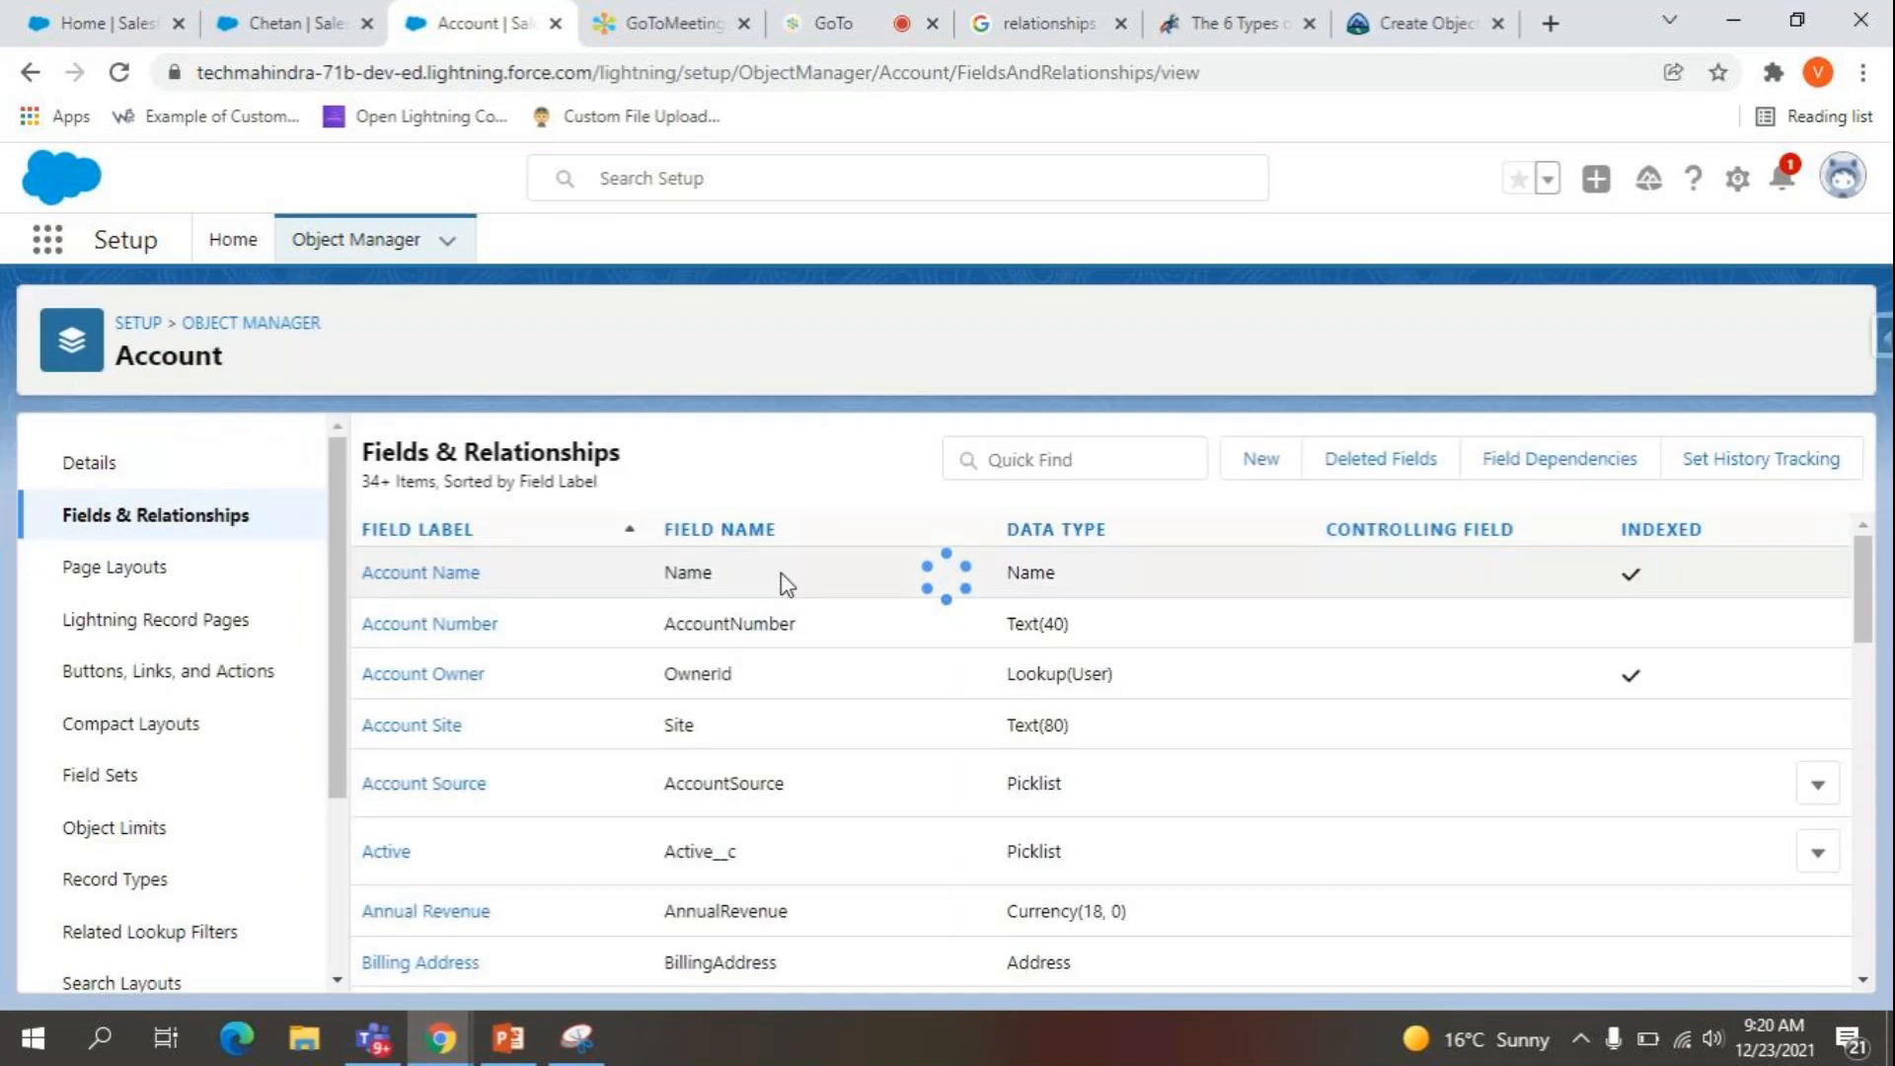
# Search the Account object's fields for "to" to find the new roll-up summary field.
pyautogui.click(1073, 459)
pyautogui.write('totoal')
pyautogui.press('BackSpace')
pyautogui.press('BackSpace')
pyautogui.press('BackSpace')
pyautogui.press('BackSpace')
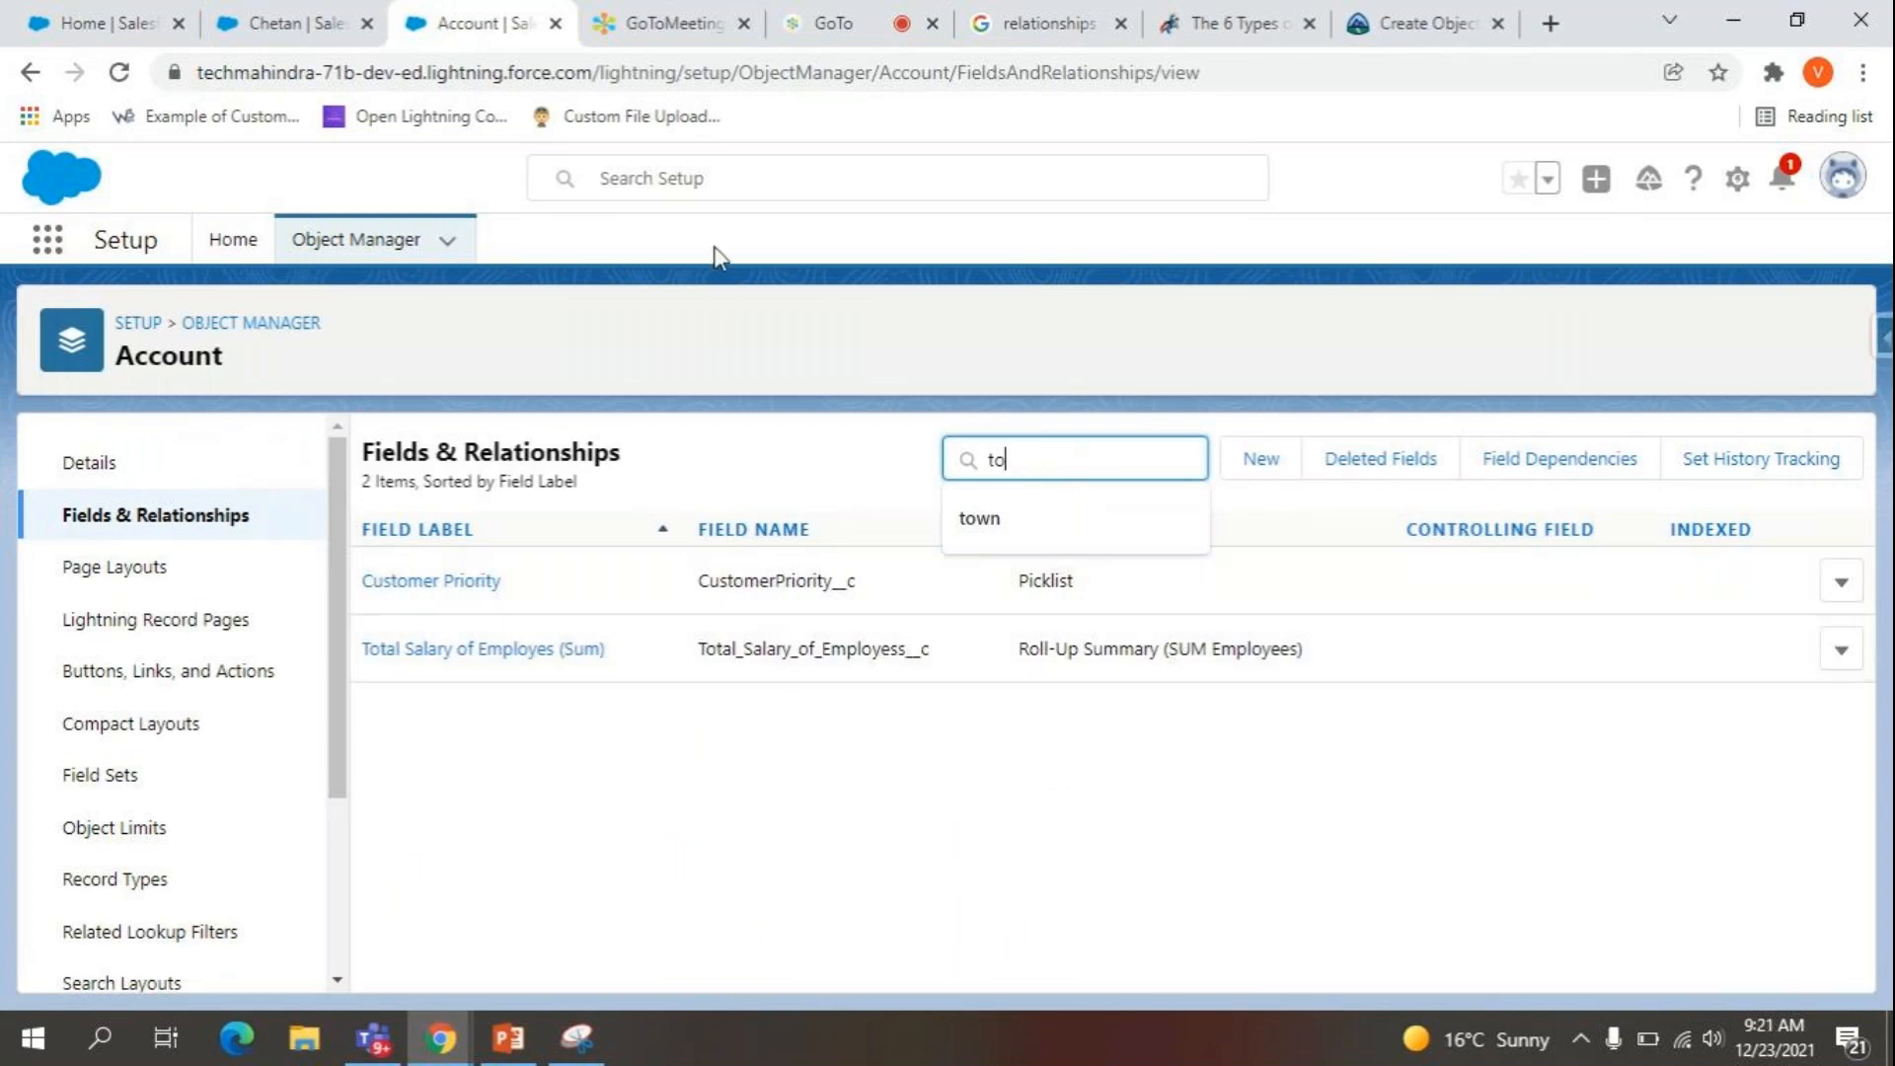
# Open the Burlington Textiles Corp of America account and look through its related lists down to Employees.
pyautogui.click(357, 20)
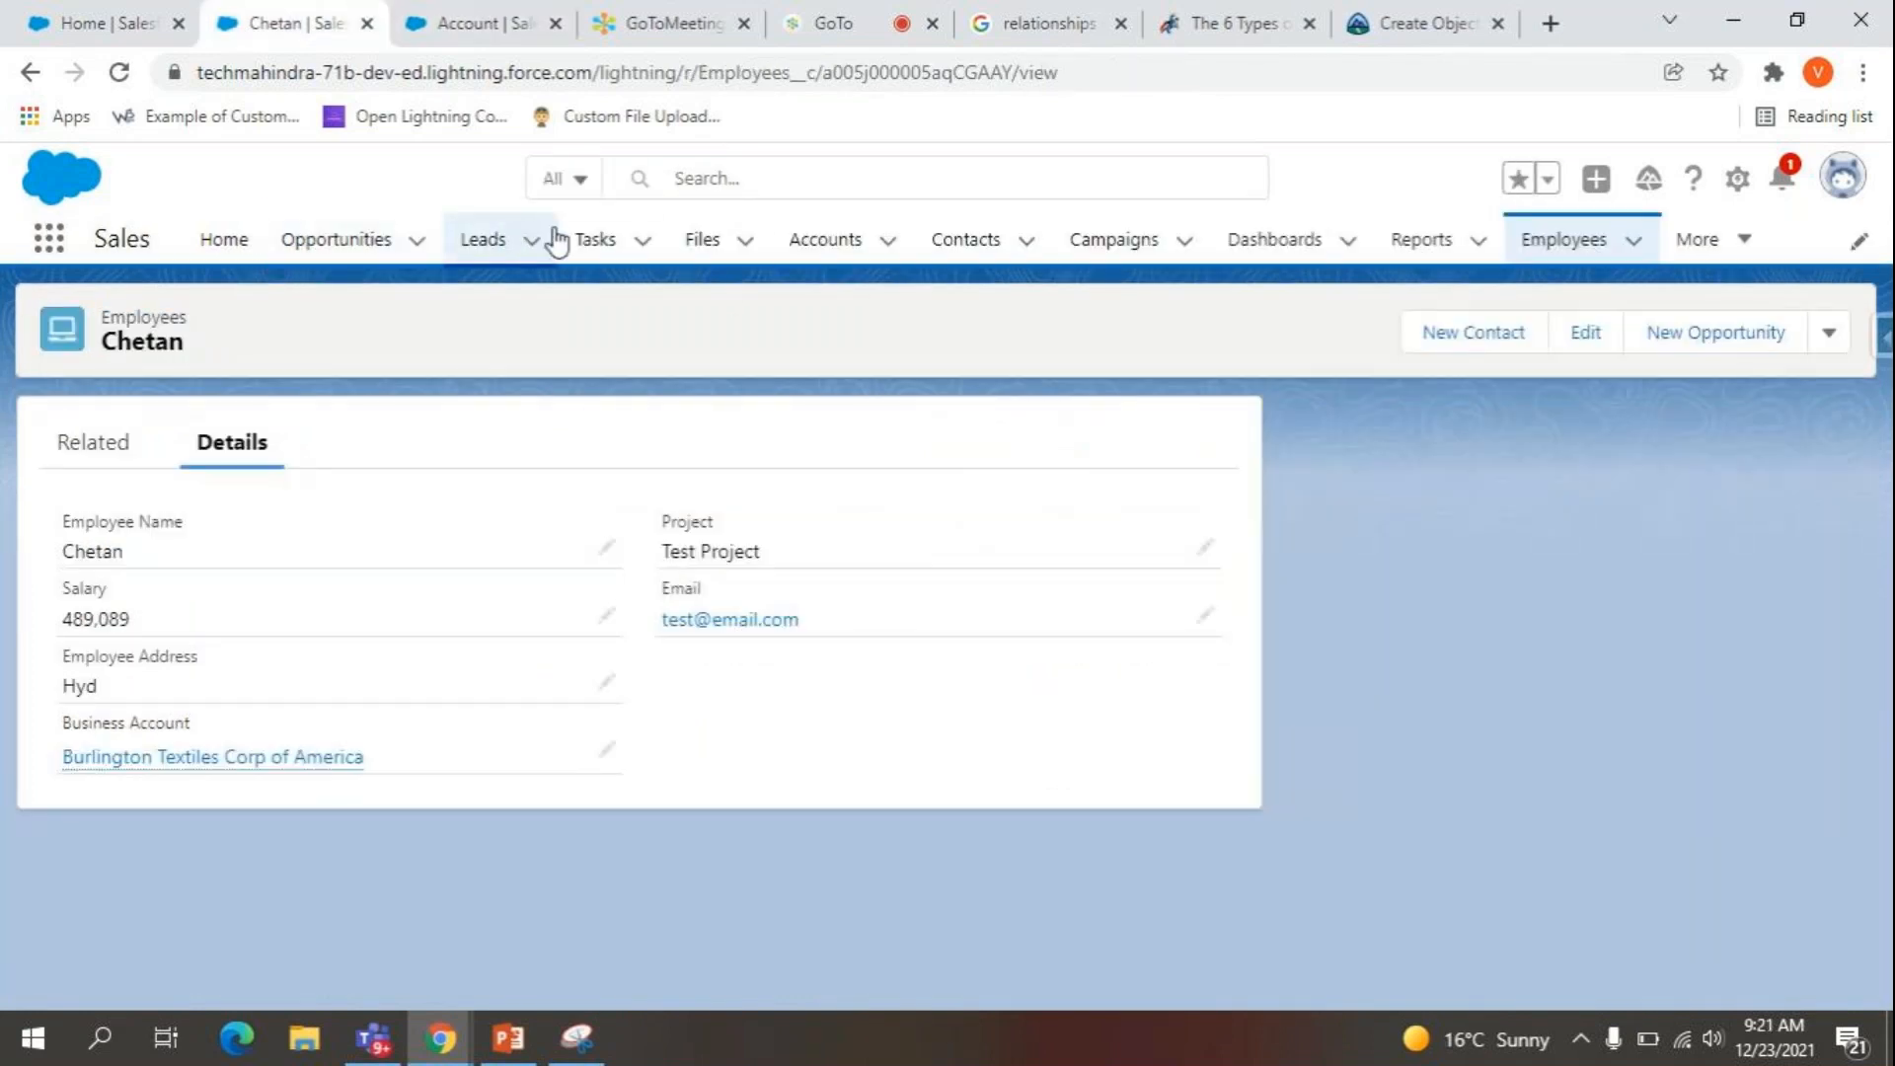
pyautogui.click(816, 252)
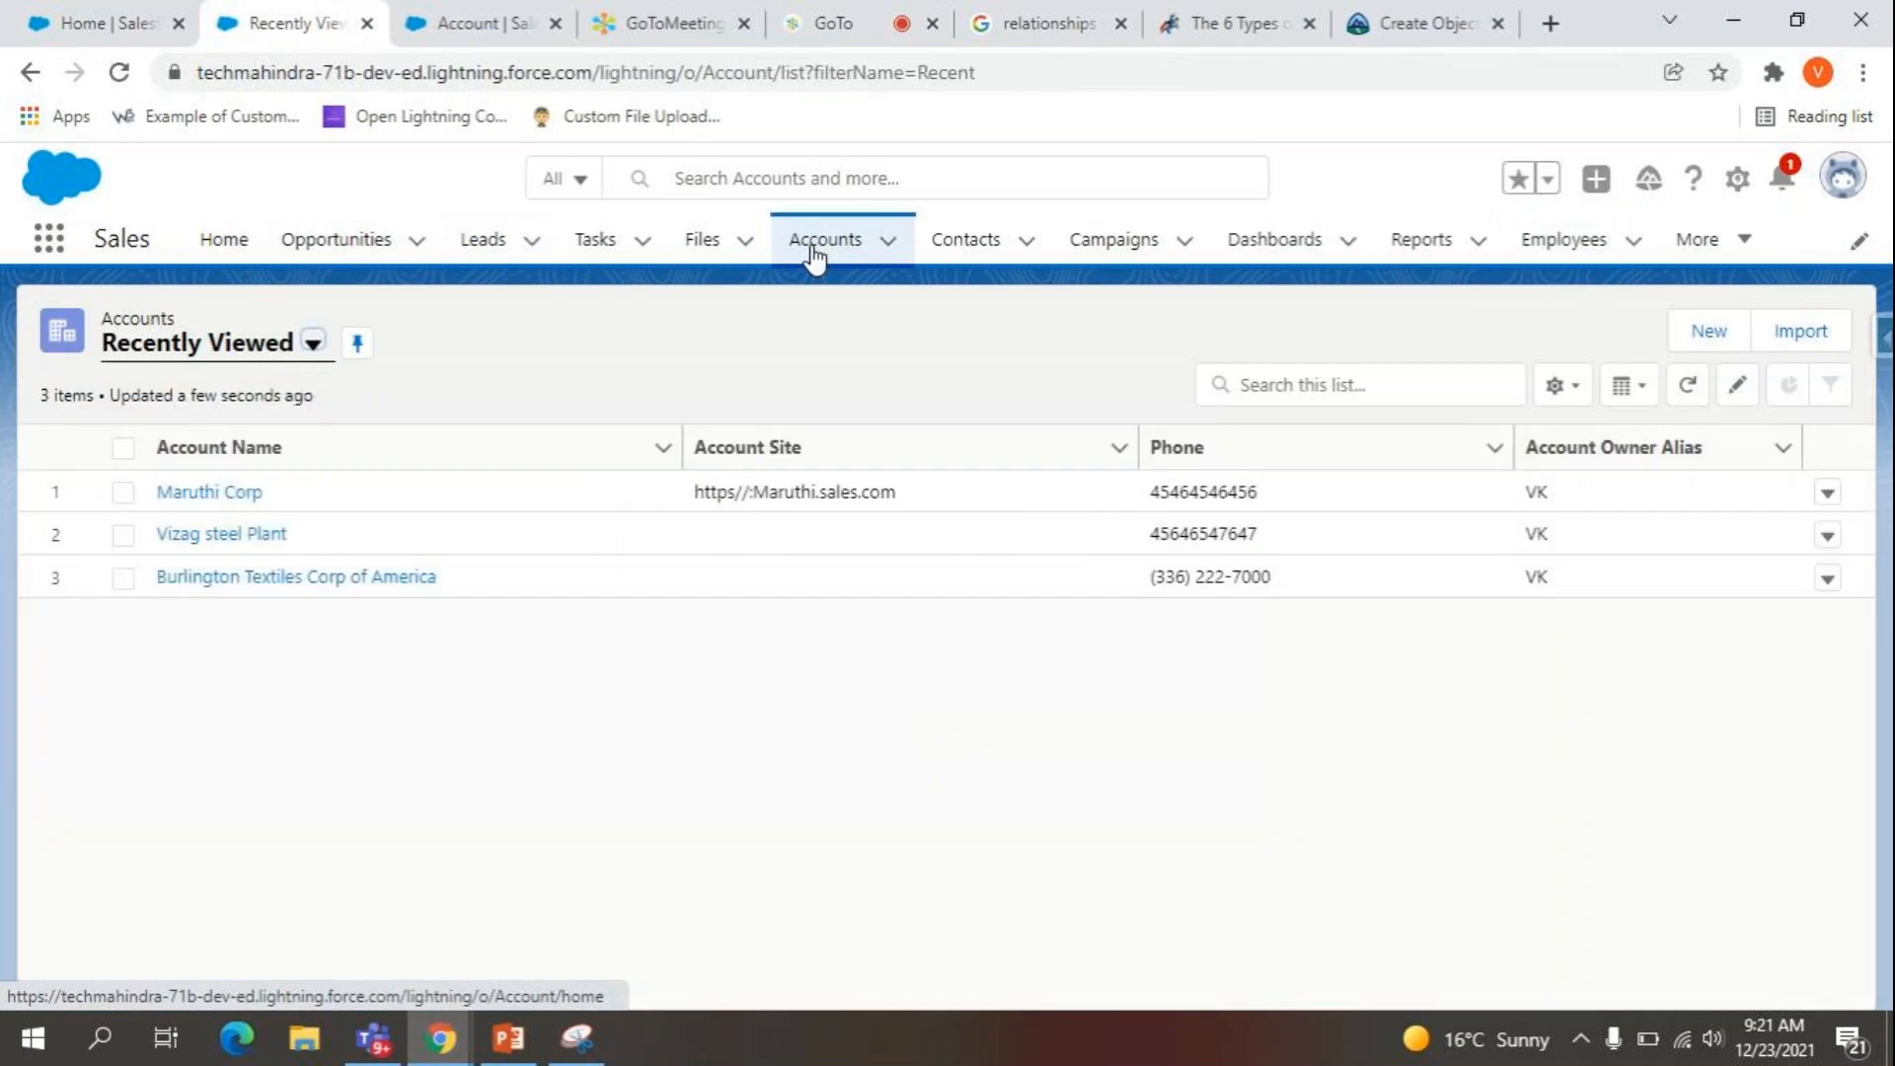
pyautogui.click(263, 578)
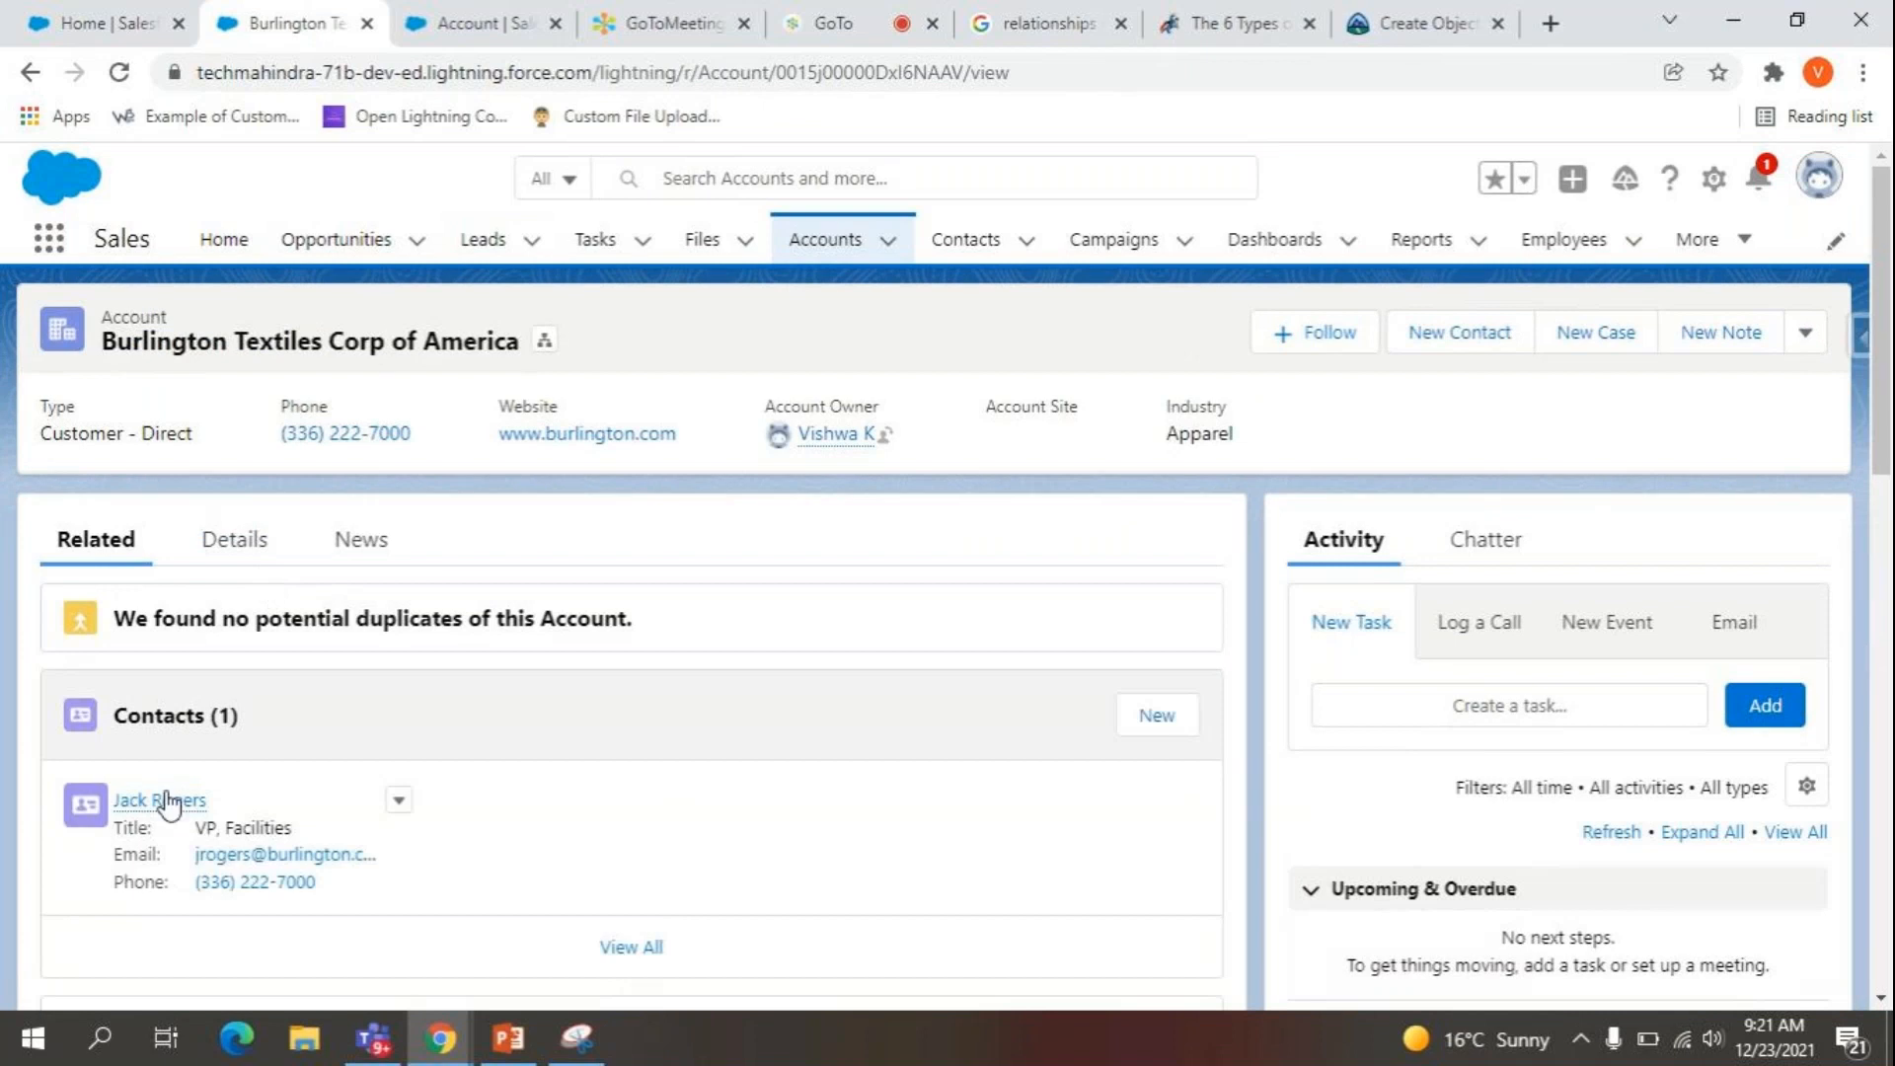
pyautogui.scroll(-10, 163, 796)
pyautogui.scroll(10, 286, 824)
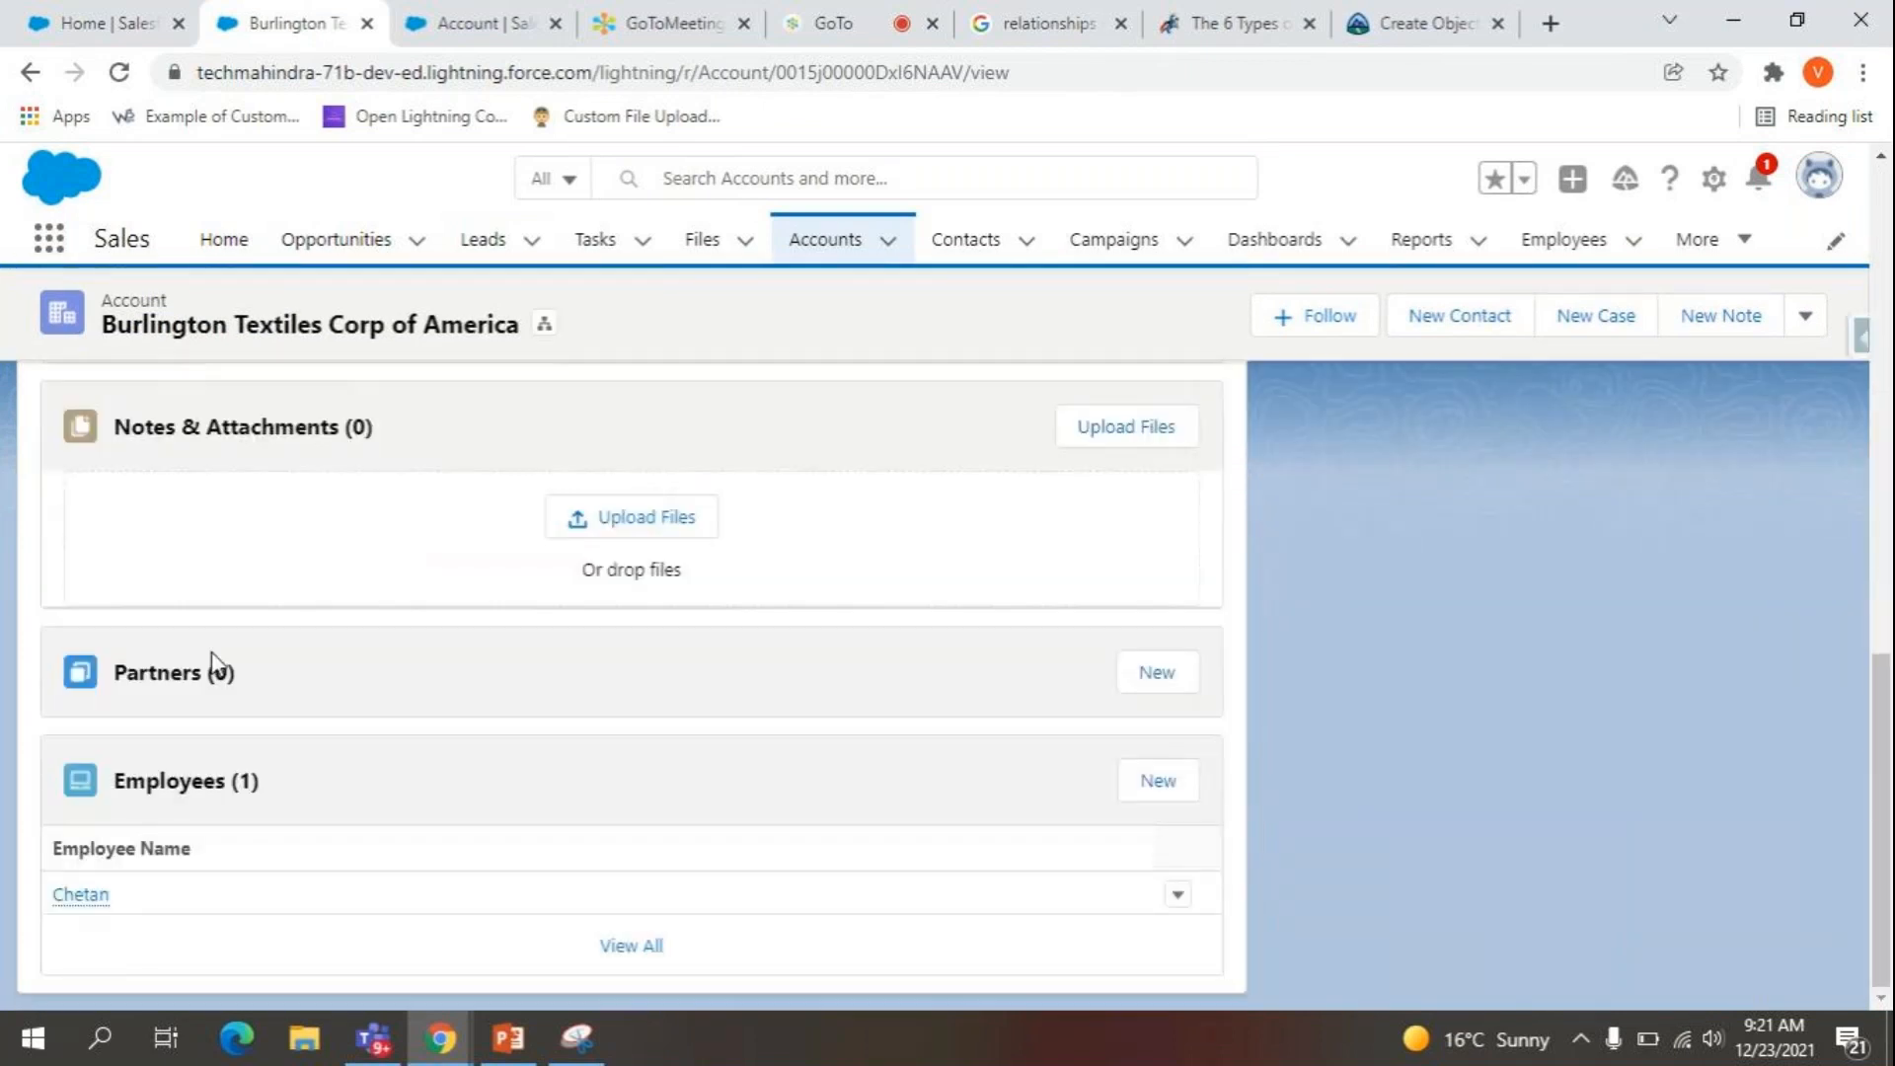
pyautogui.scroll(-8, 292, 656)
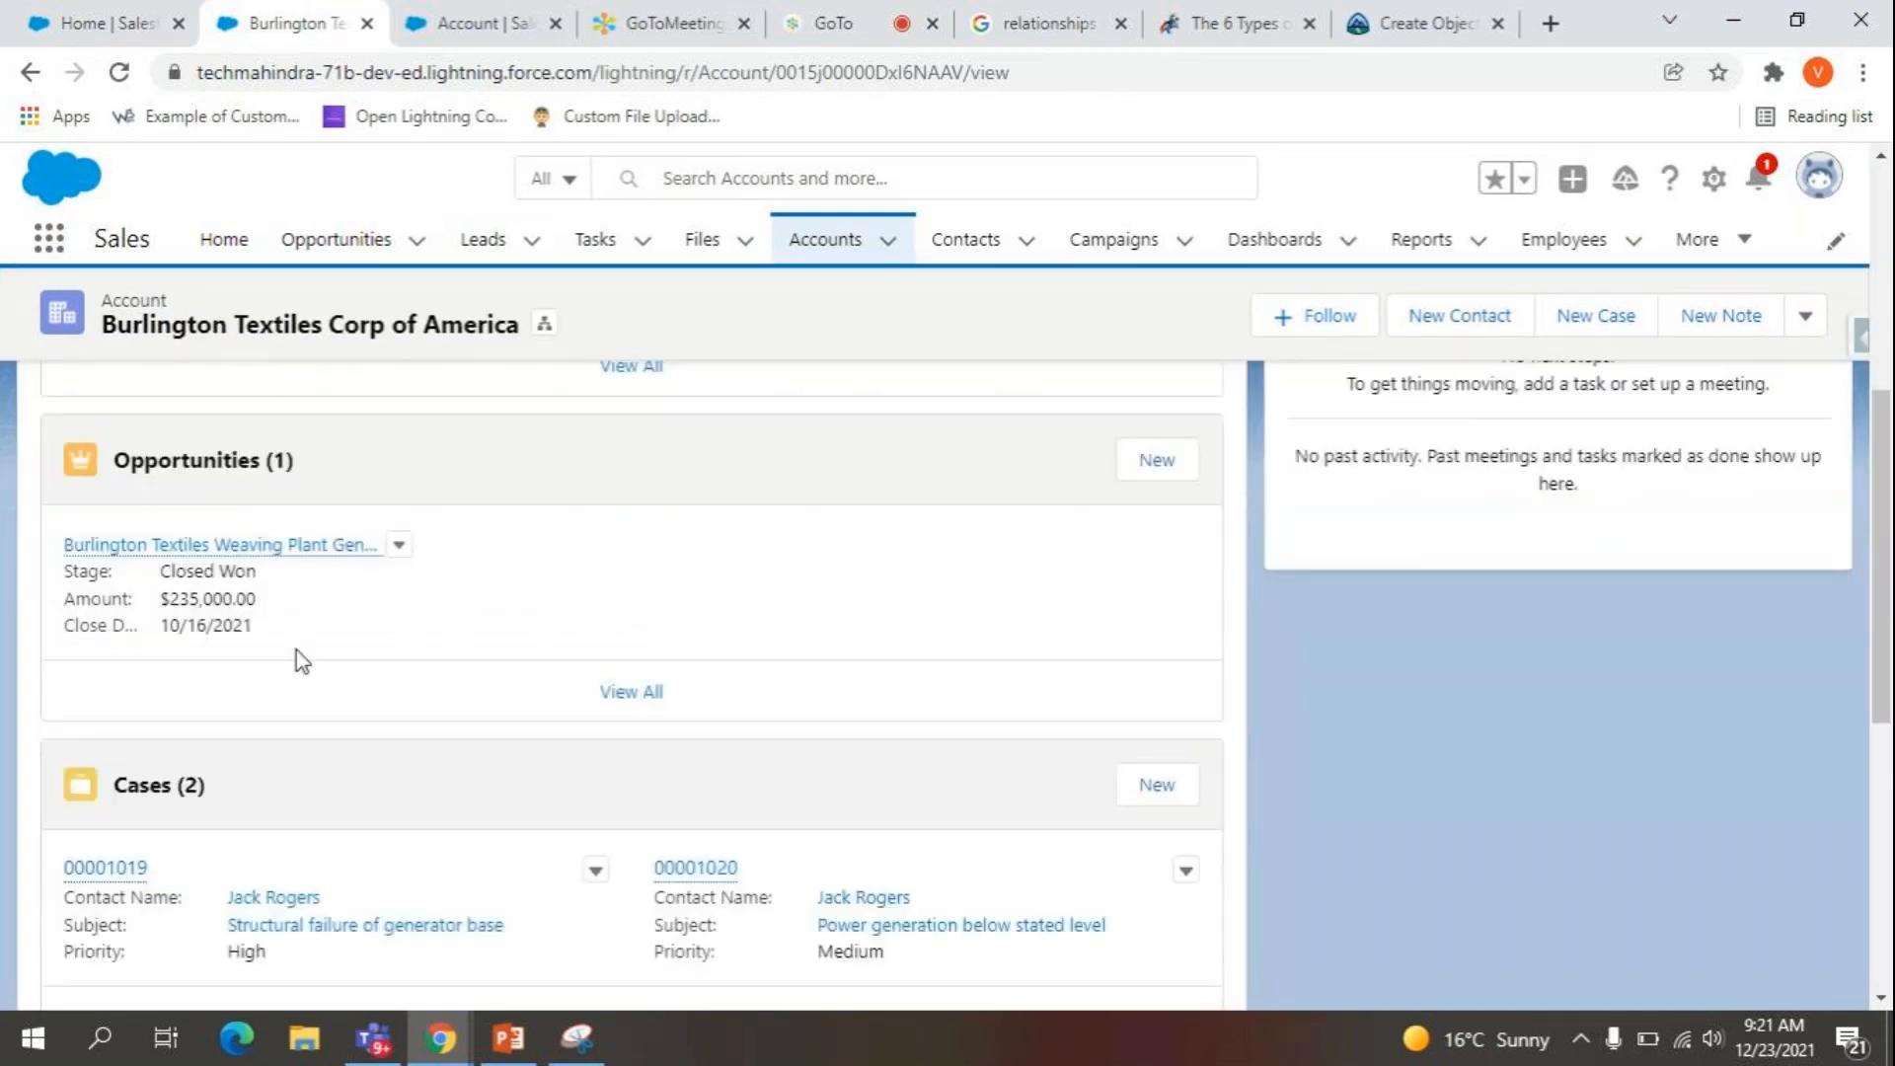
# Open the account's related employee record in a new browser tab, and return to the Burlington Textiles account.
pyautogui.click(185, 19)
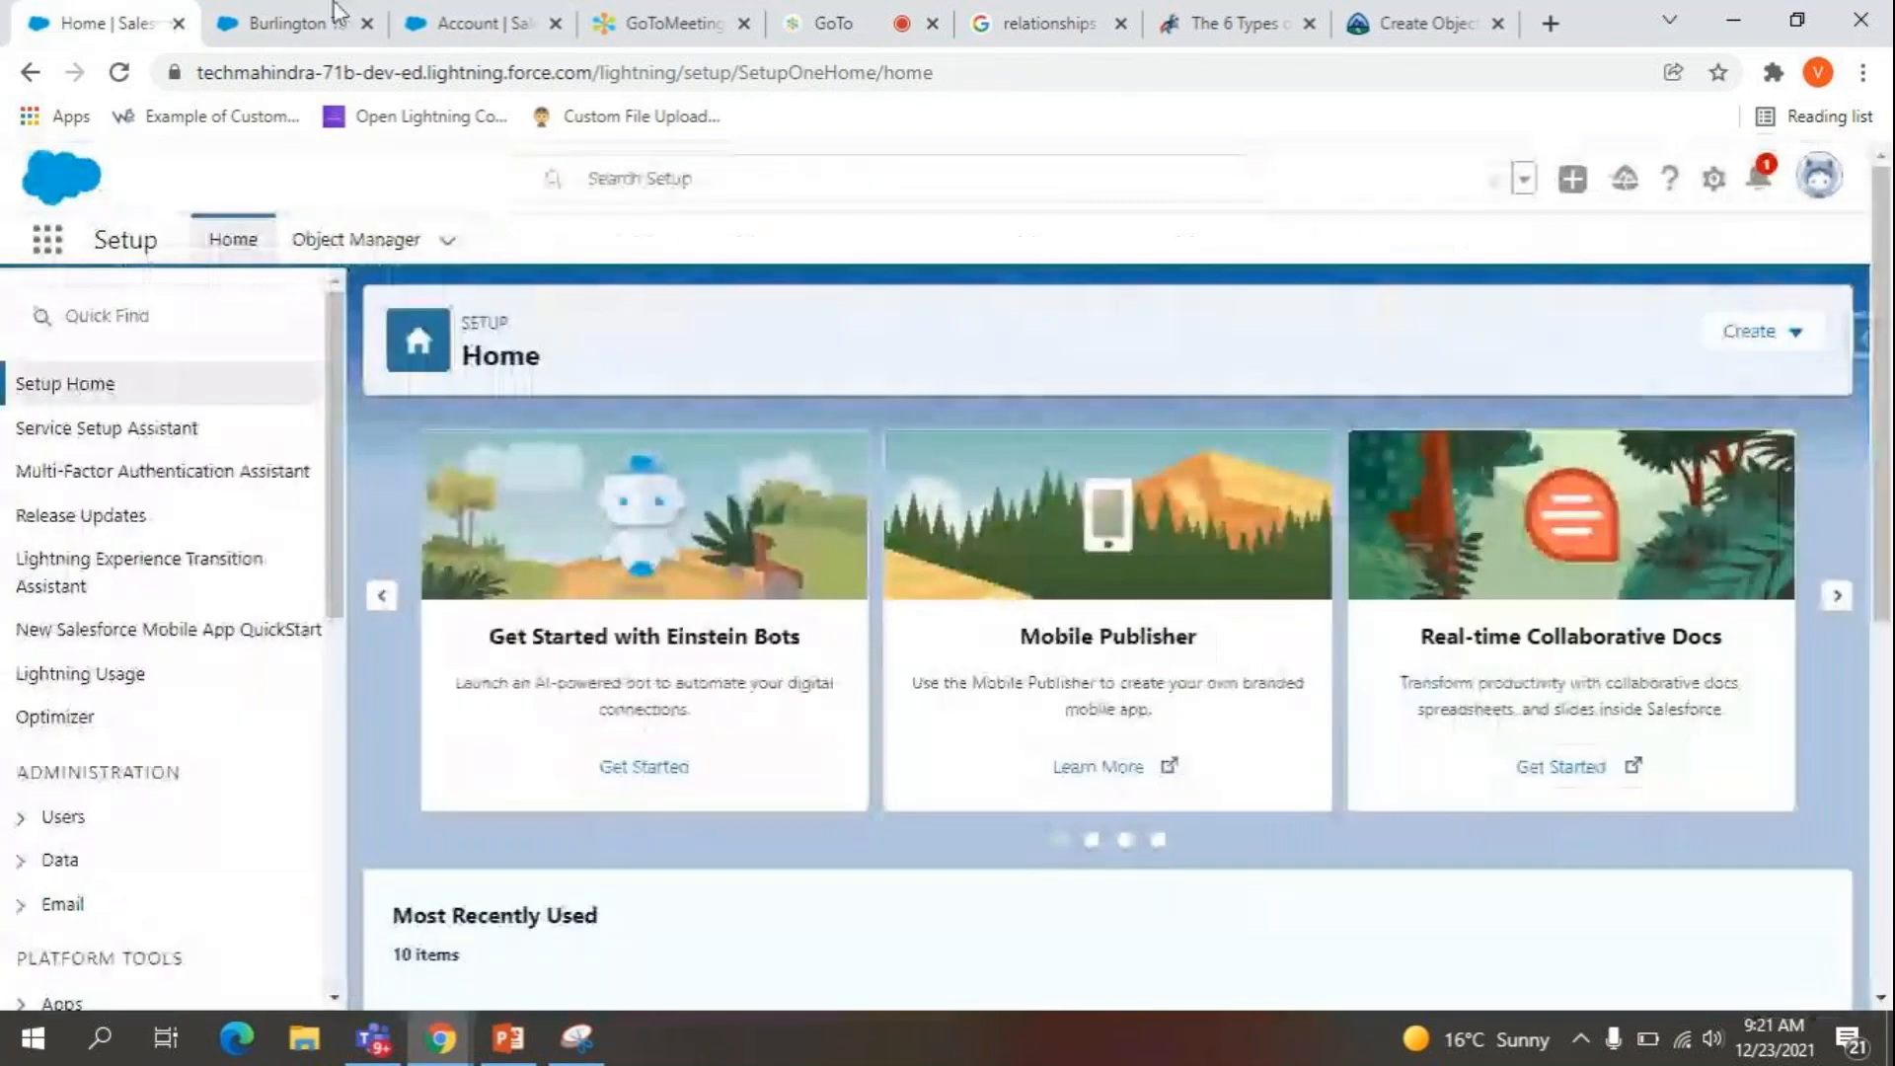
pyautogui.click(484, 22)
pyautogui.click(325, 20)
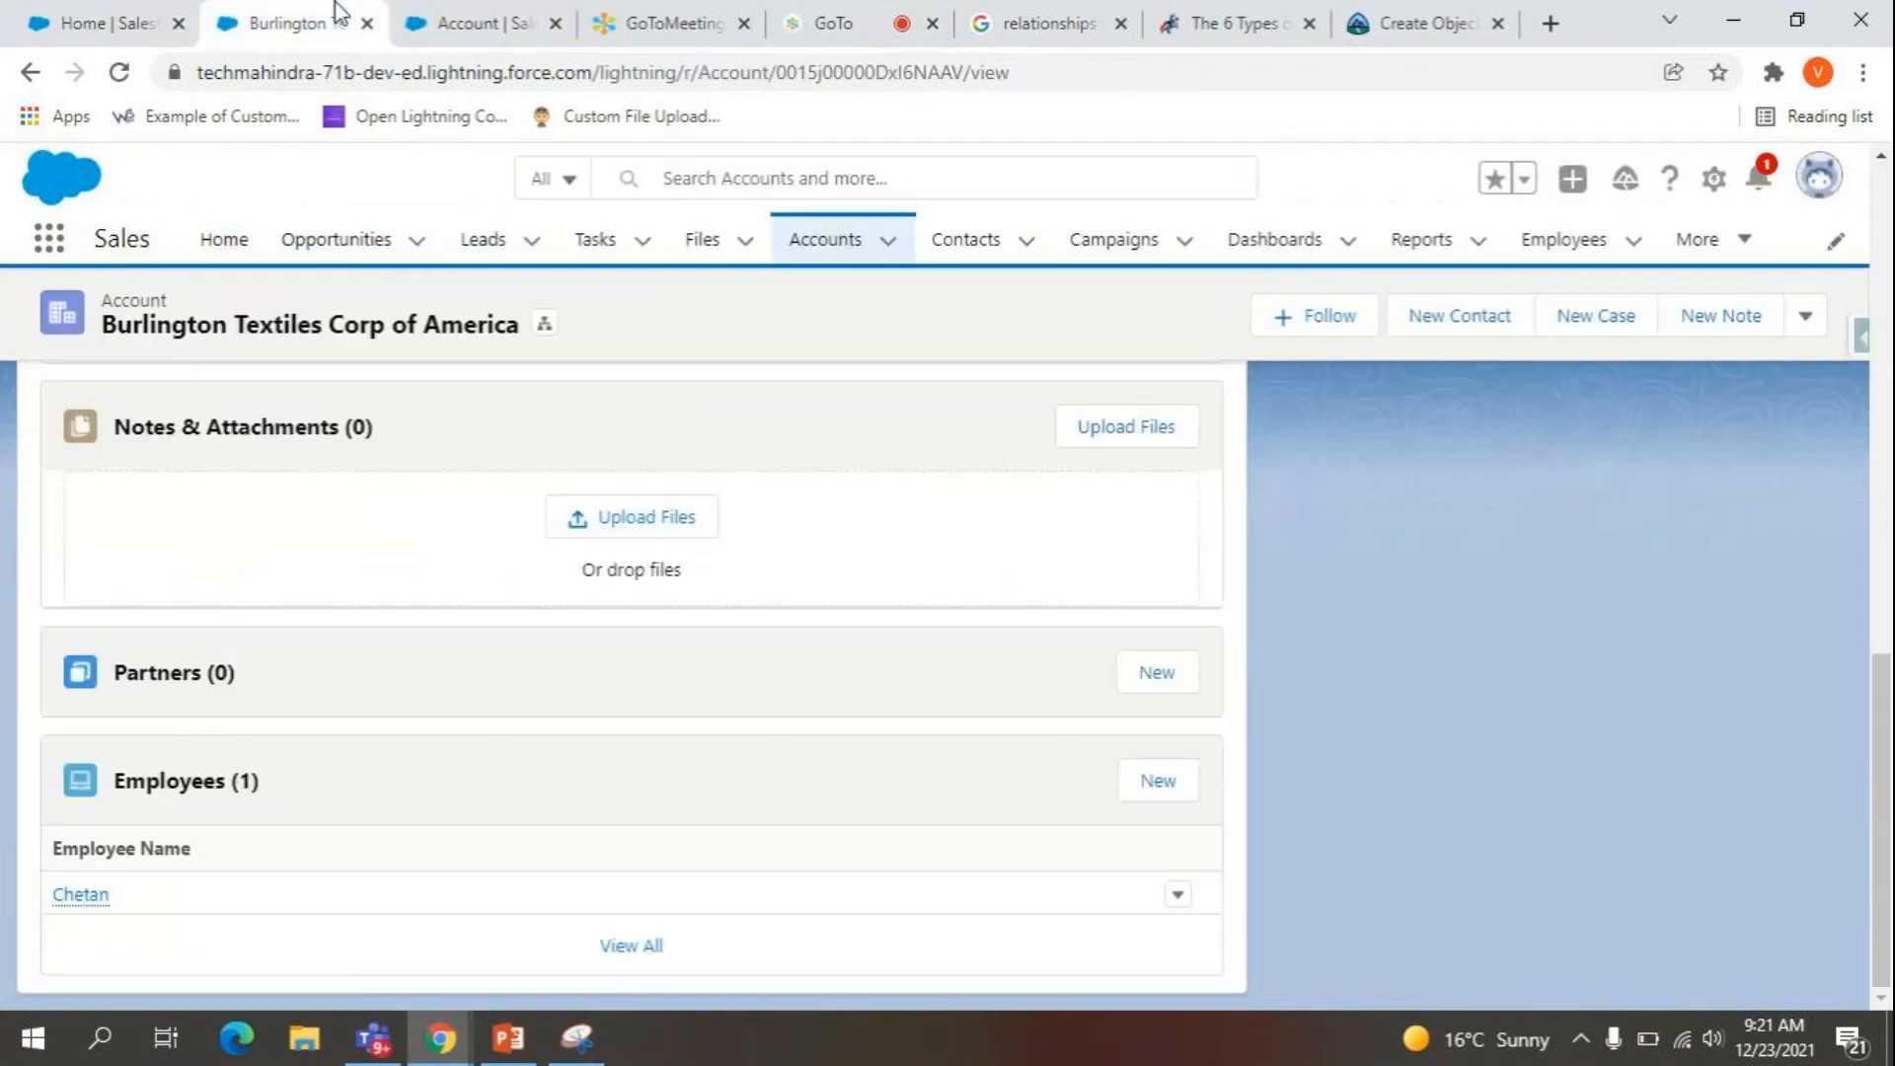
pyautogui.rightClick(83, 898)
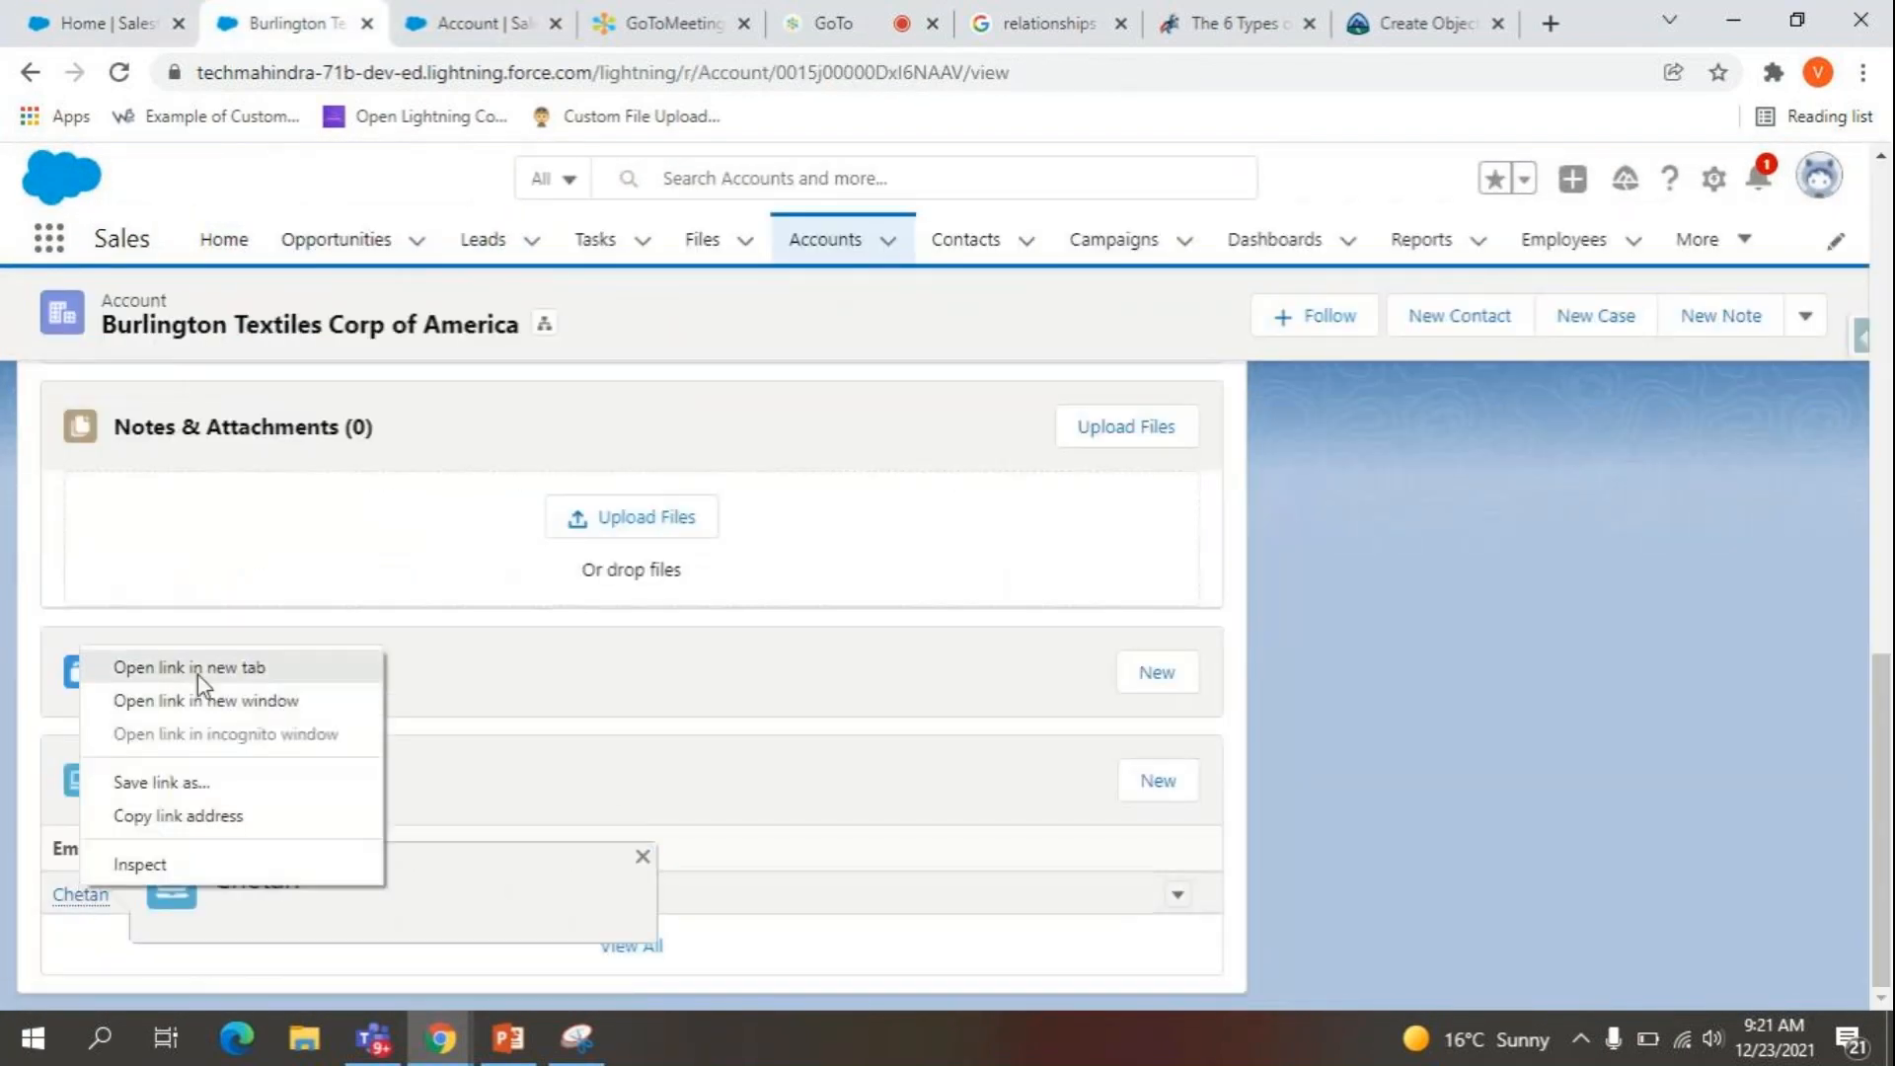
pyautogui.click(198, 674)
pyautogui.scroll(10, 698, 754)
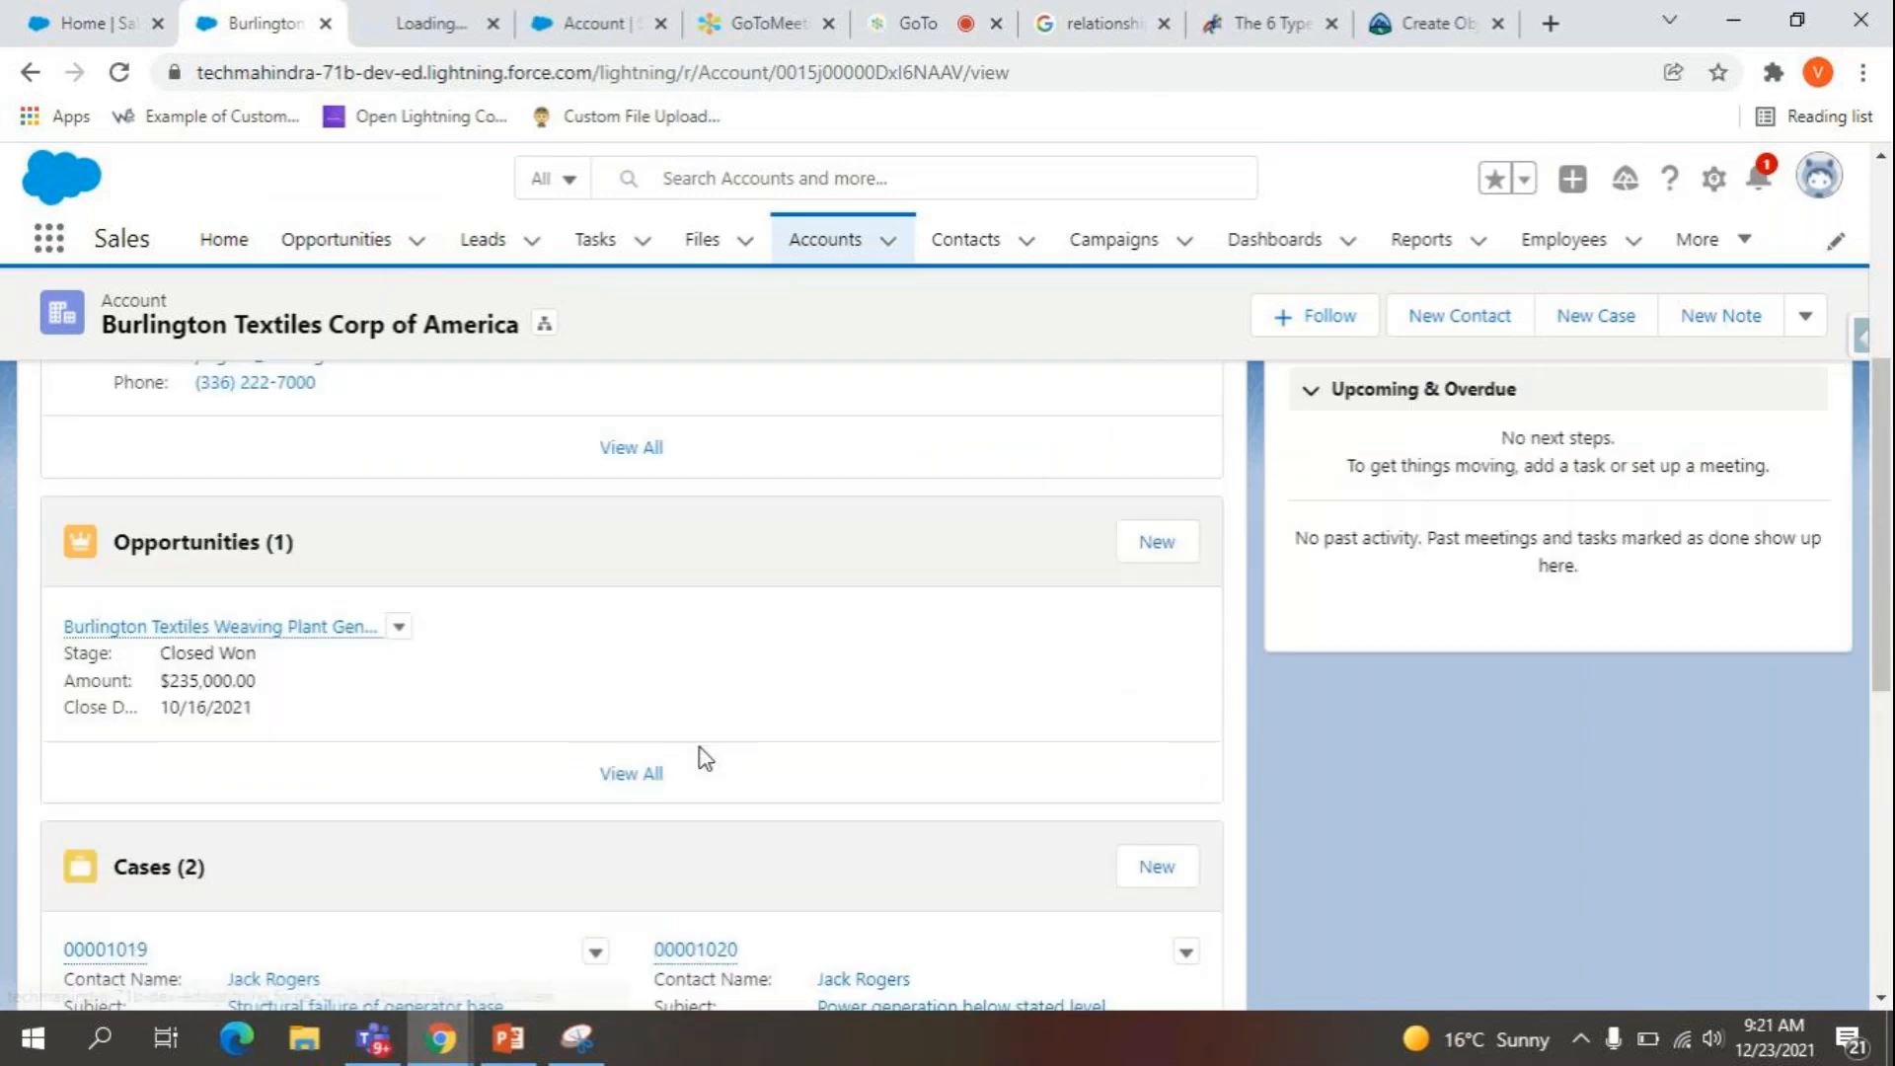
pyautogui.click(420, 21)
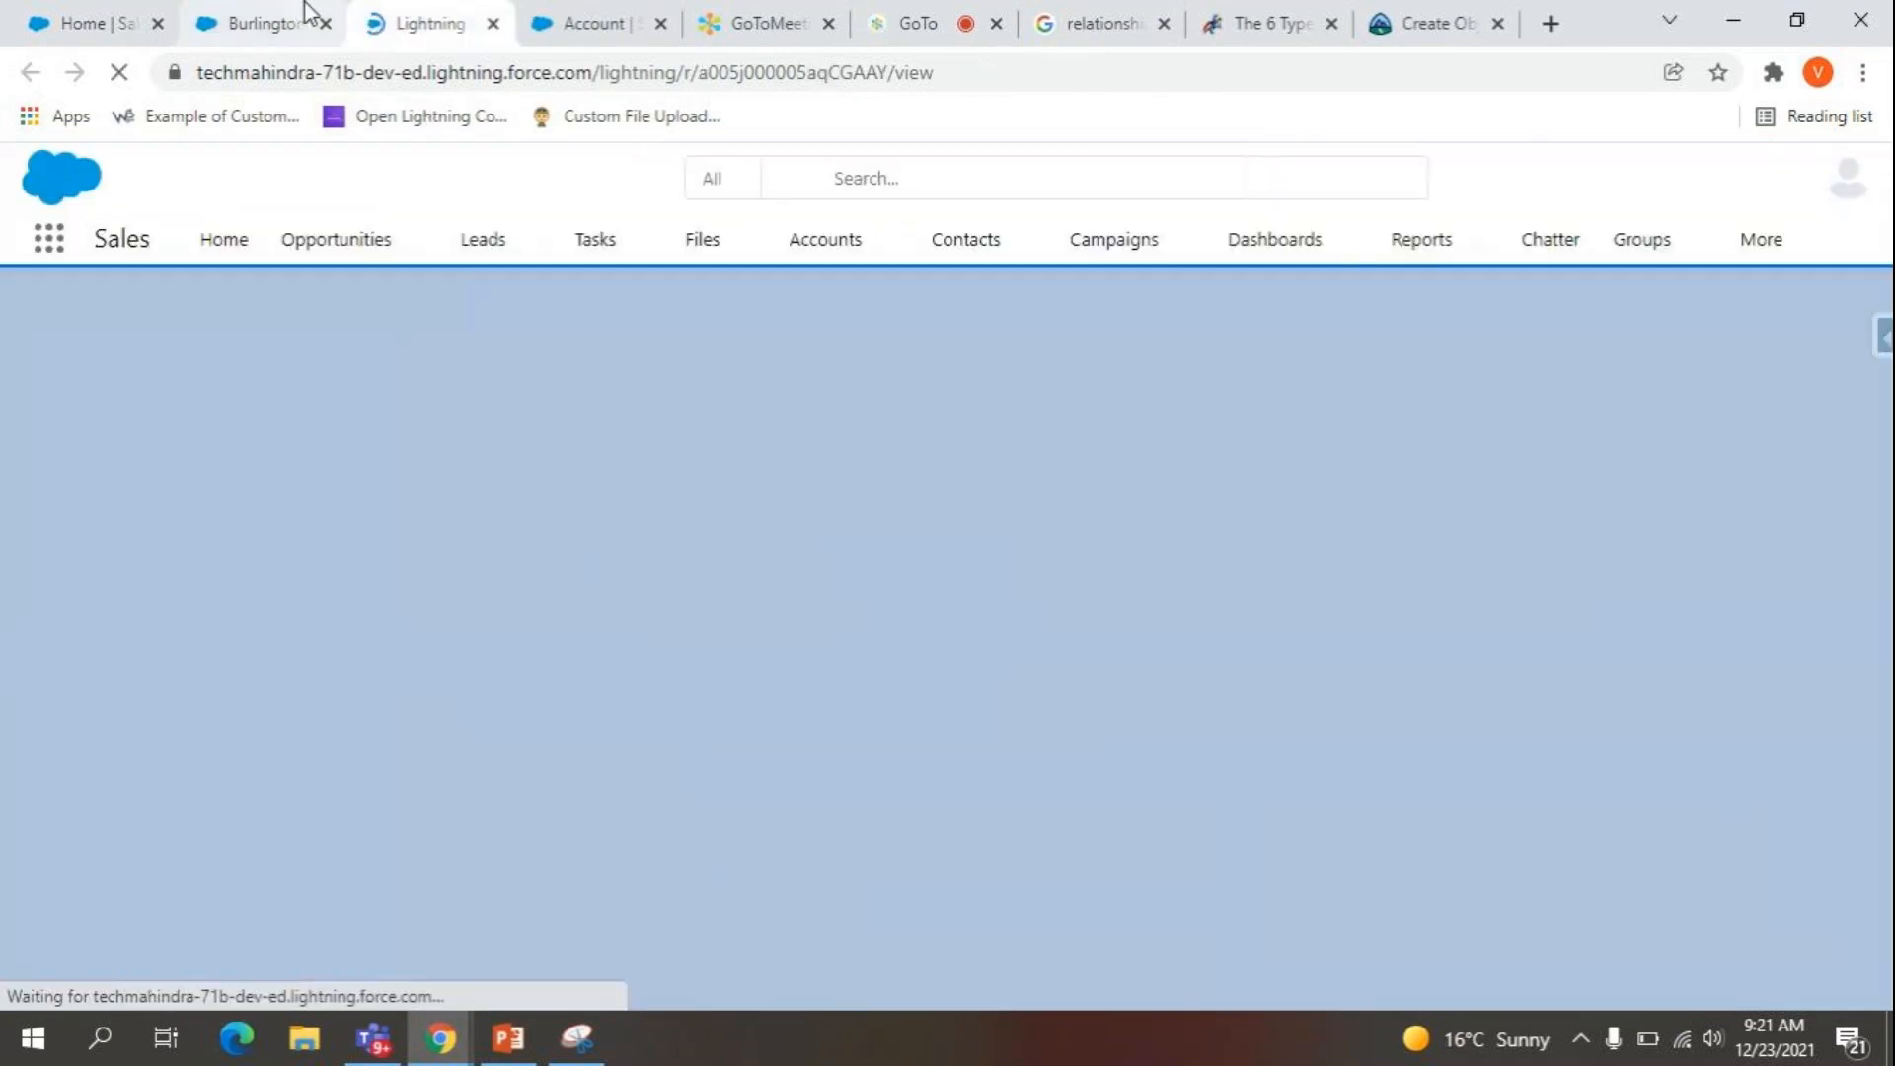
pyautogui.click(265, 22)
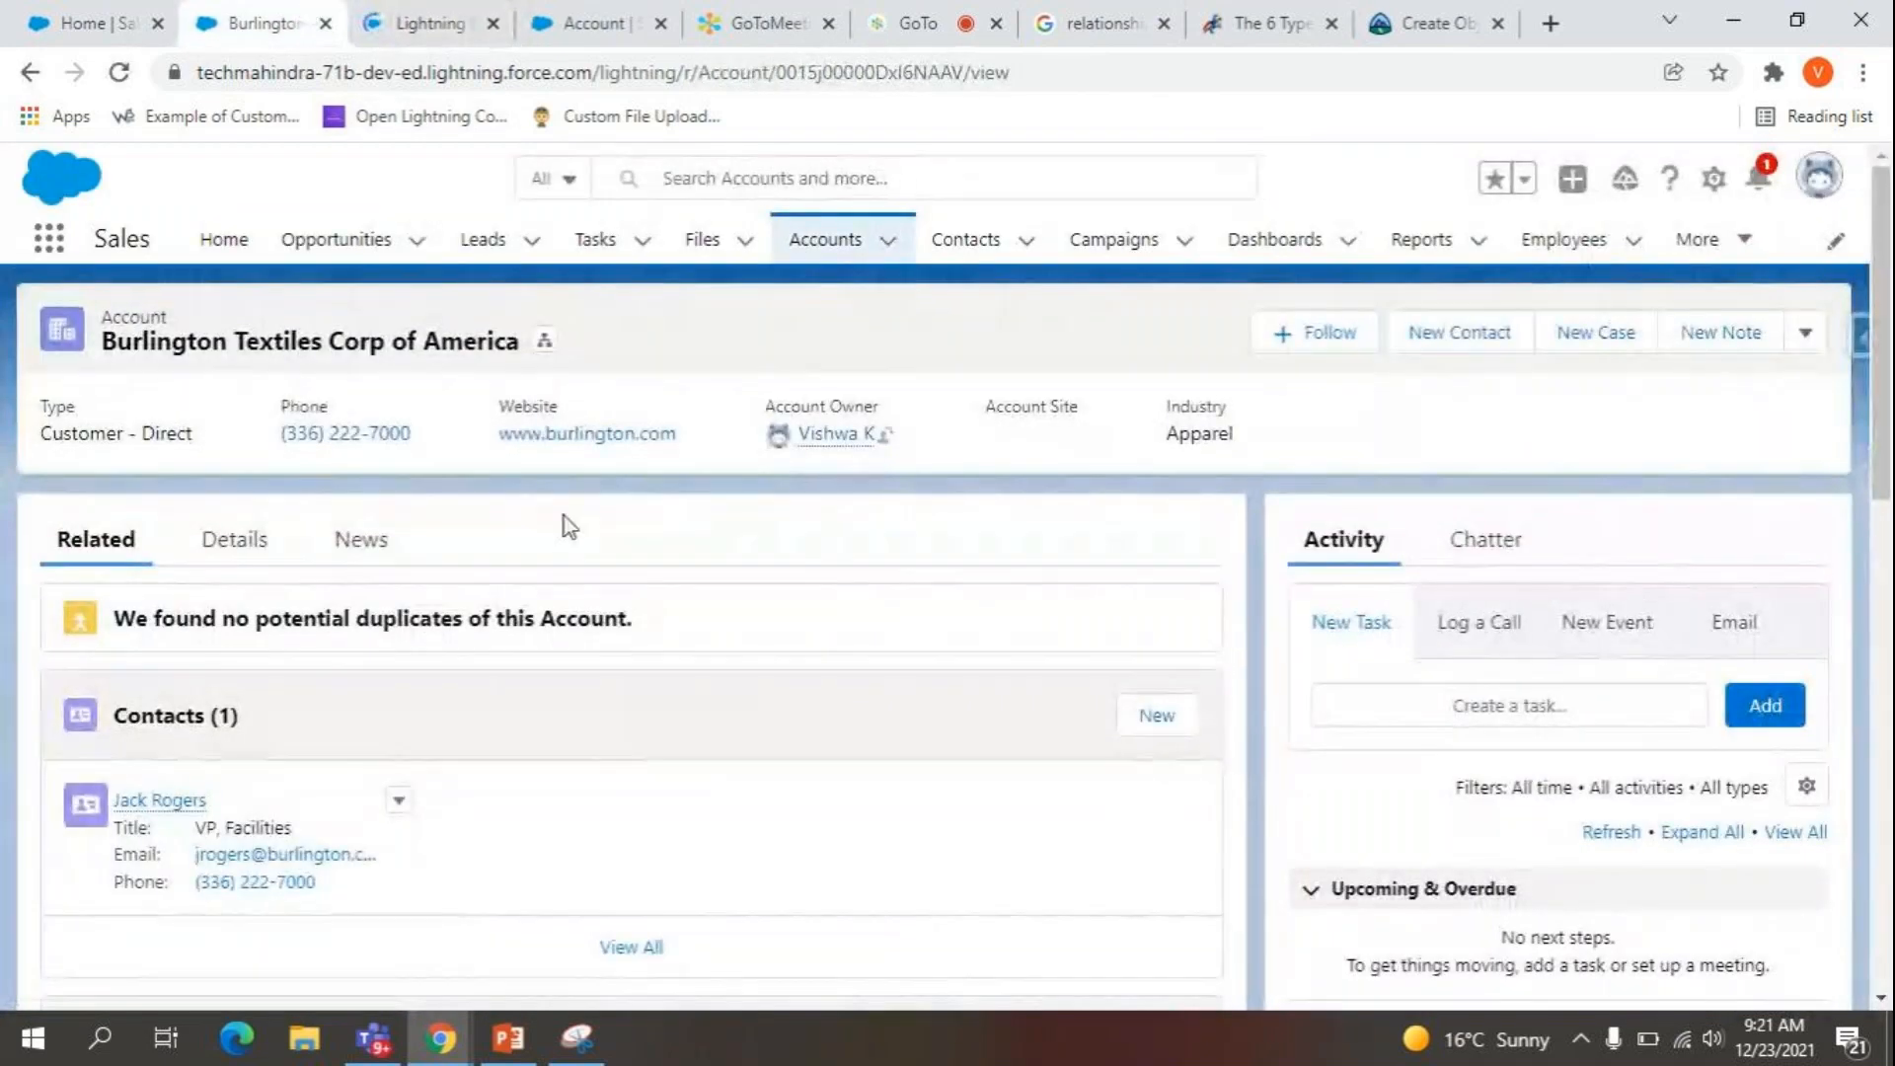
# Find "total" in the account's details, highlight the total salary value, and compare it with the employee record's salary.
pyautogui.click(211, 554)
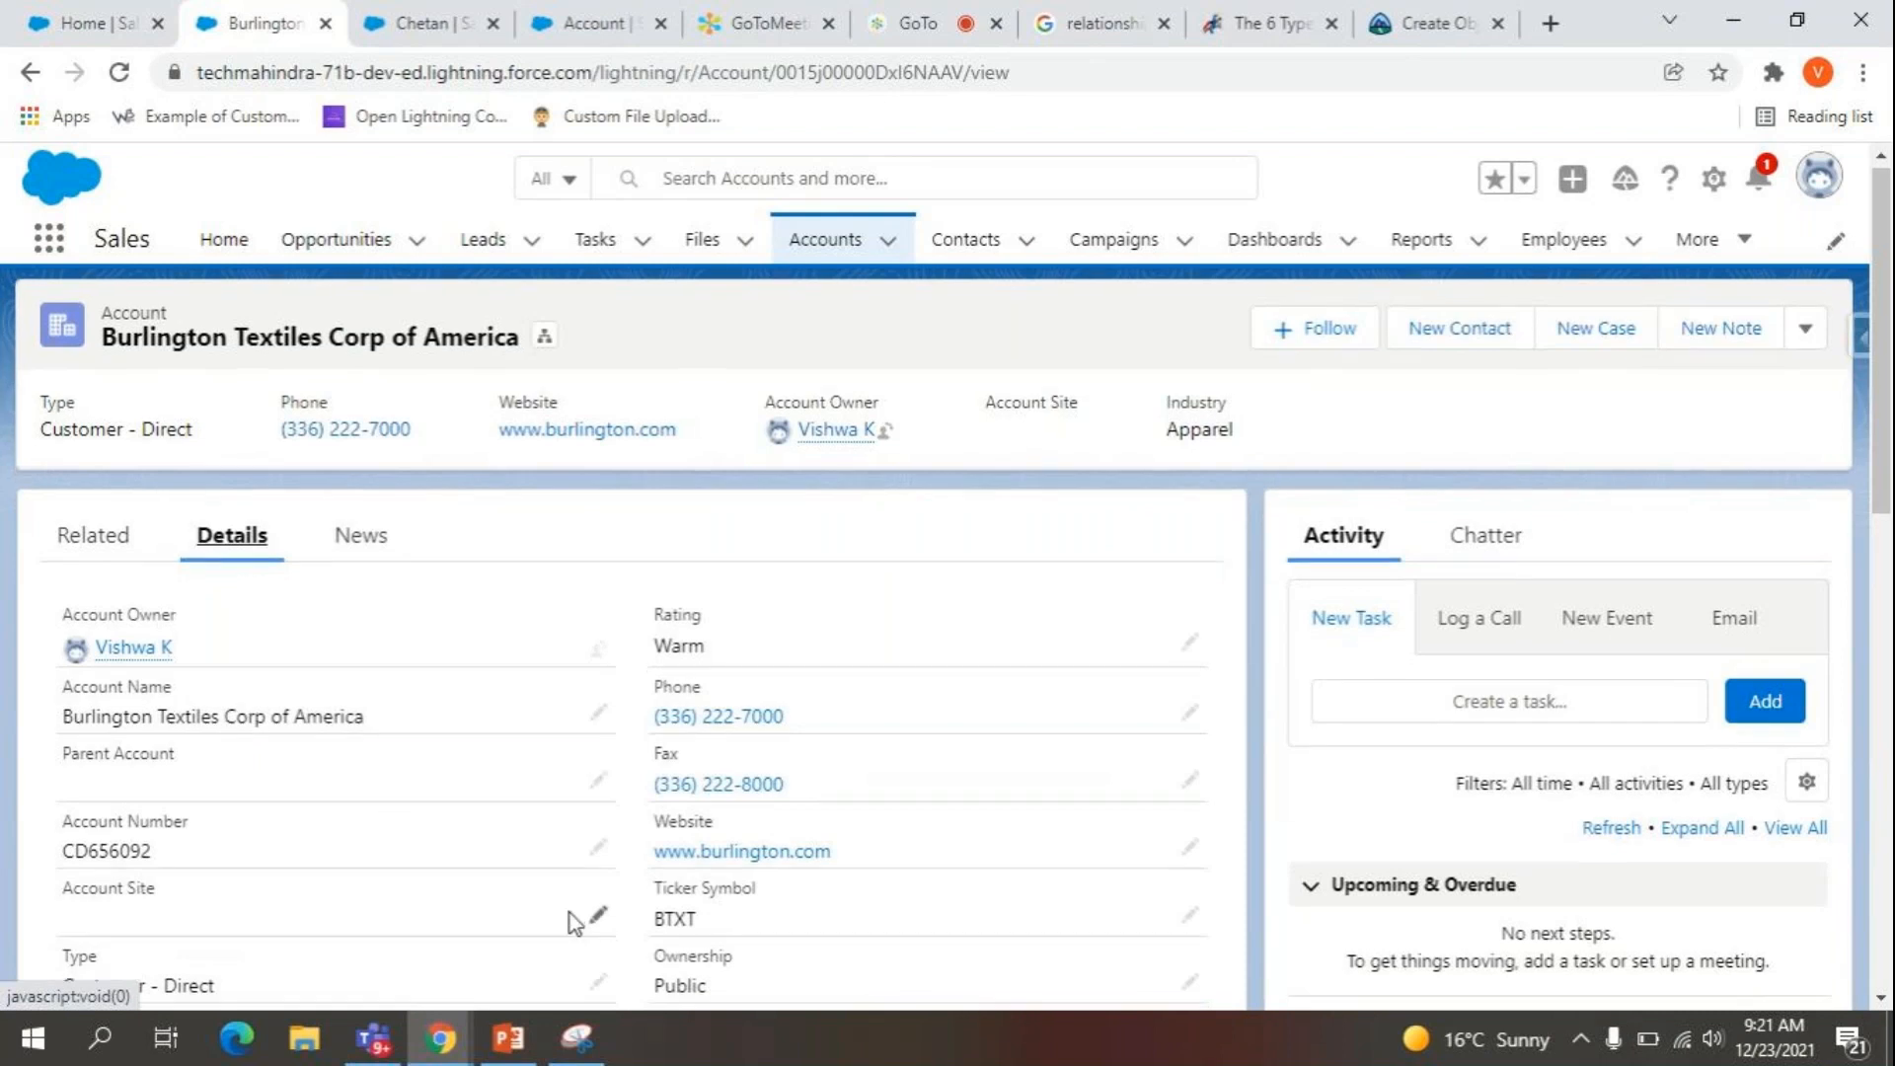
pyautogui.scroll(-2, 575, 923)
pyautogui.hotkey('ctrl', 'f')
pyautogui.write('total')
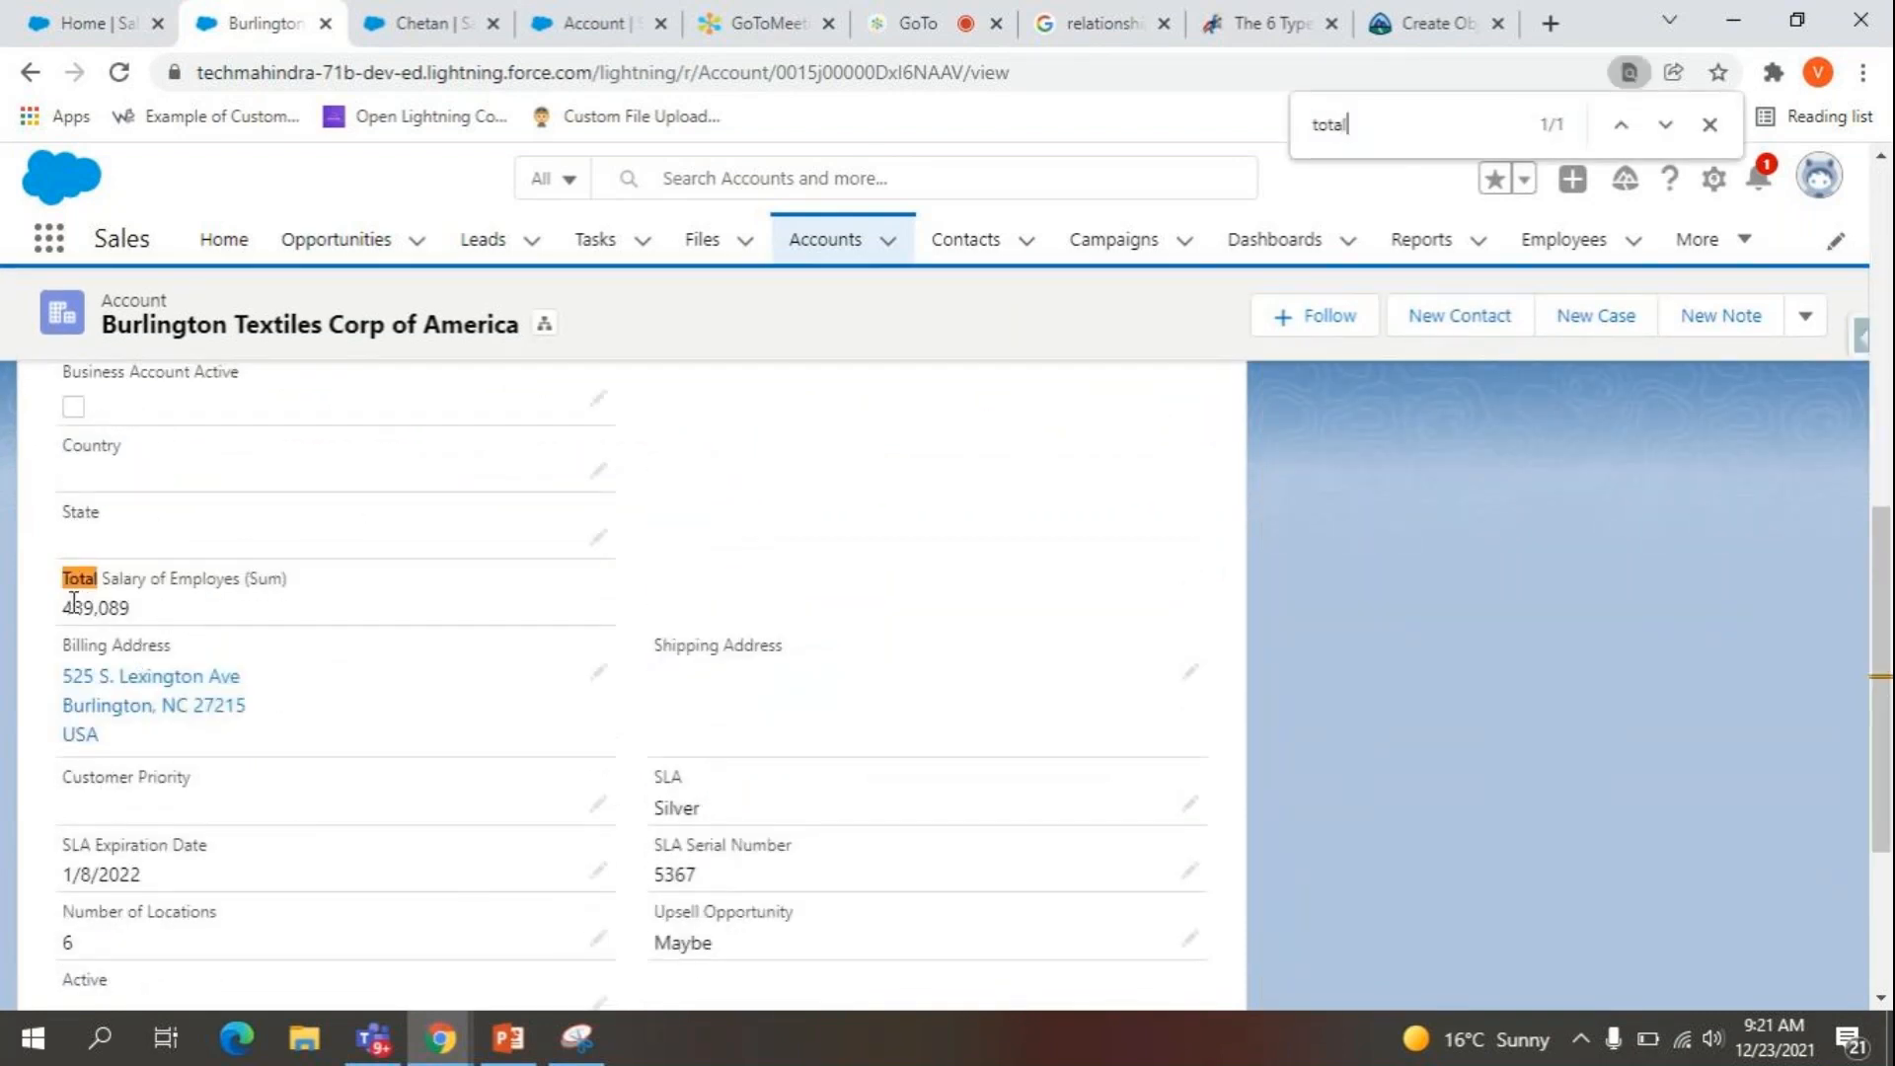
pyautogui.moveTo(62, 613); pyautogui.dragTo(139, 614)
pyautogui.click(420, 22)
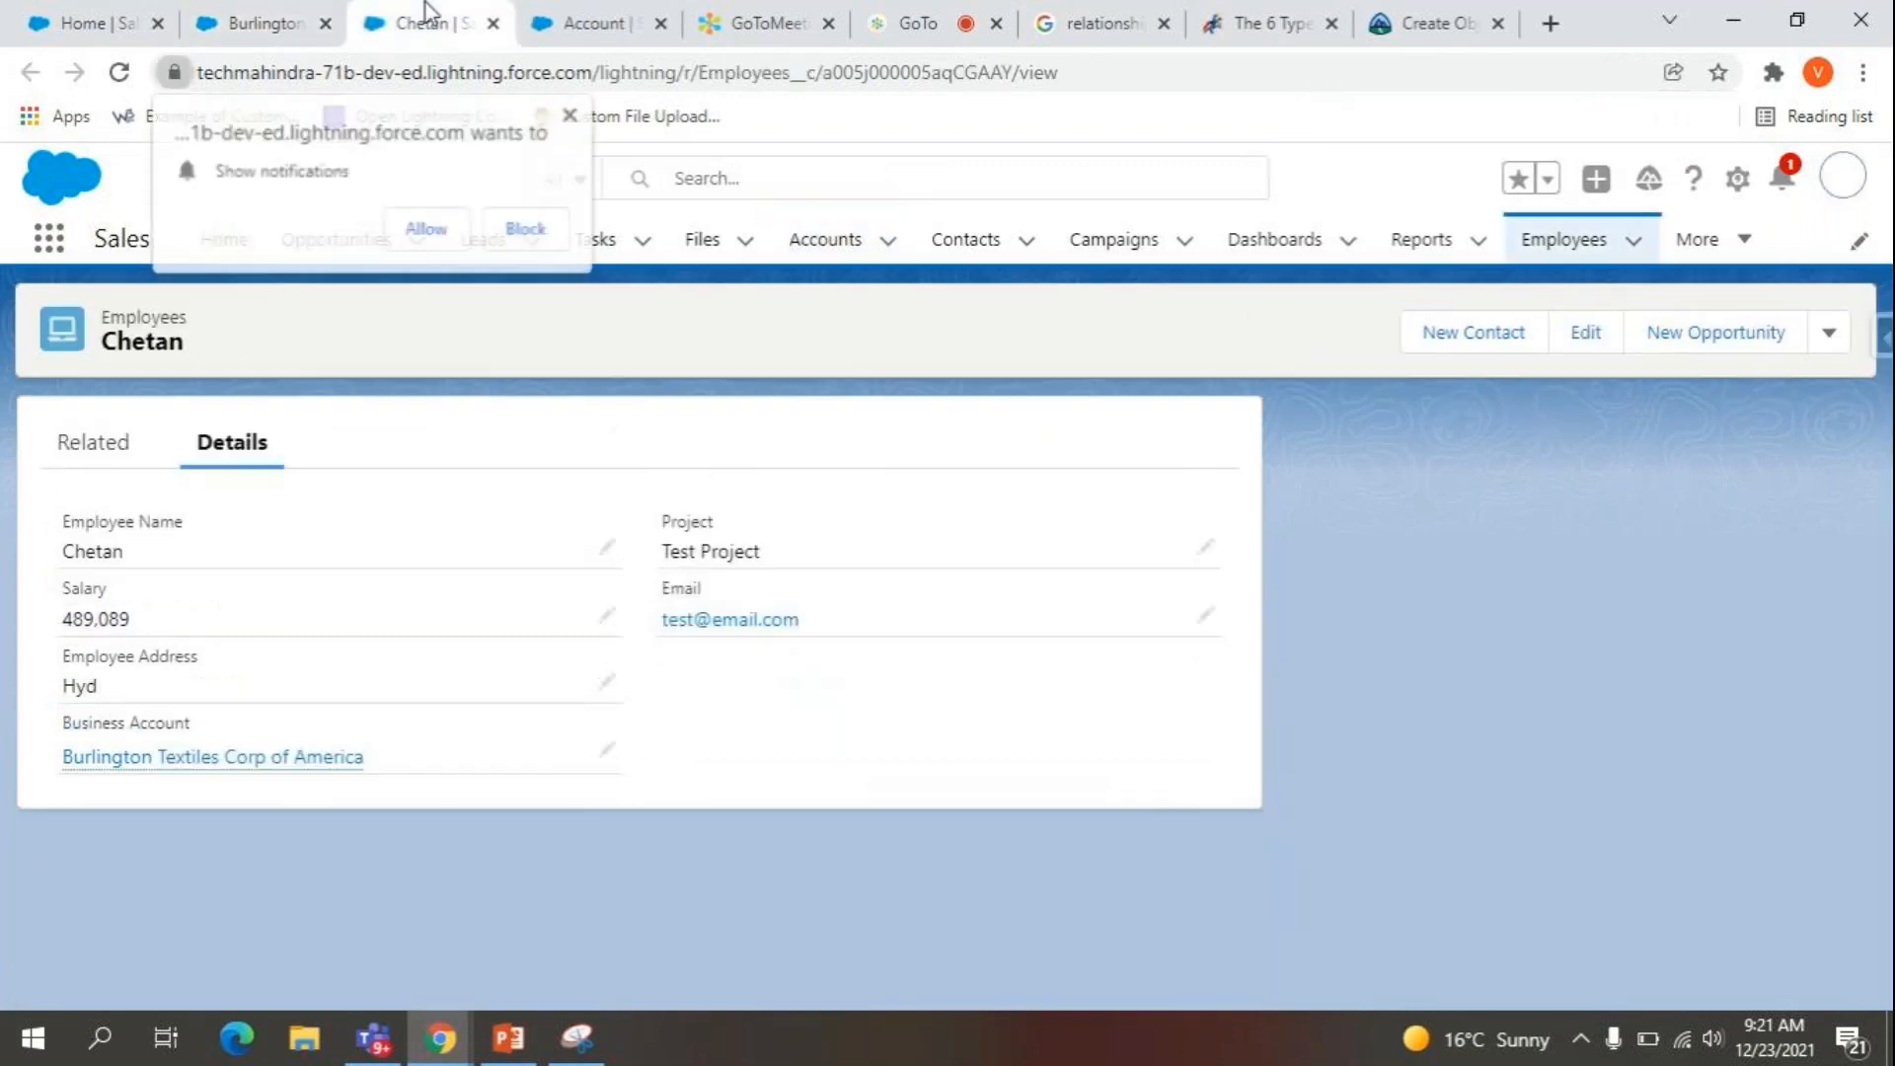
# Compare the Burlington Textiles account's total employee salary with the salary on the related employee record.
pyautogui.click(254, 22)
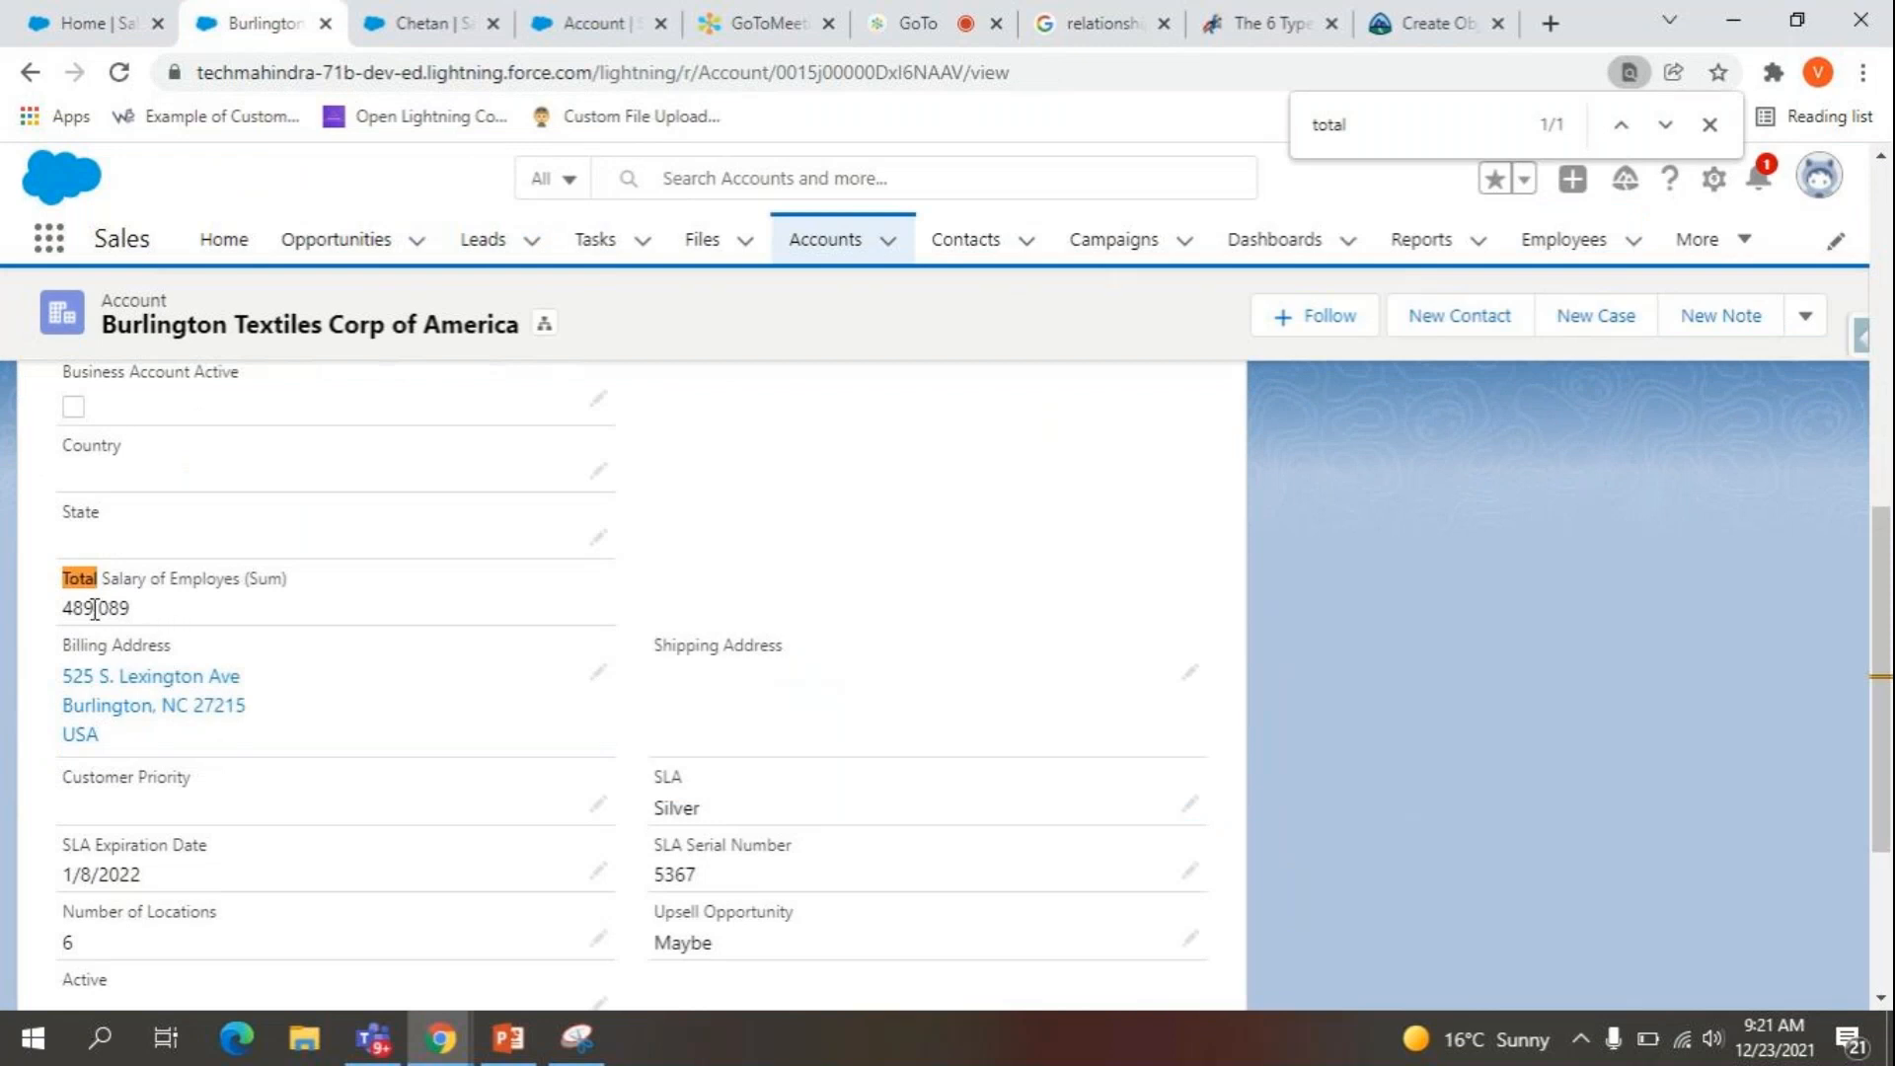
pyautogui.click(422, 25)
pyautogui.click(333, 8)
# Start a new employee record from the Employees related list of the Burlington Textiles account.
pyautogui.scroll(10, 274, 410)
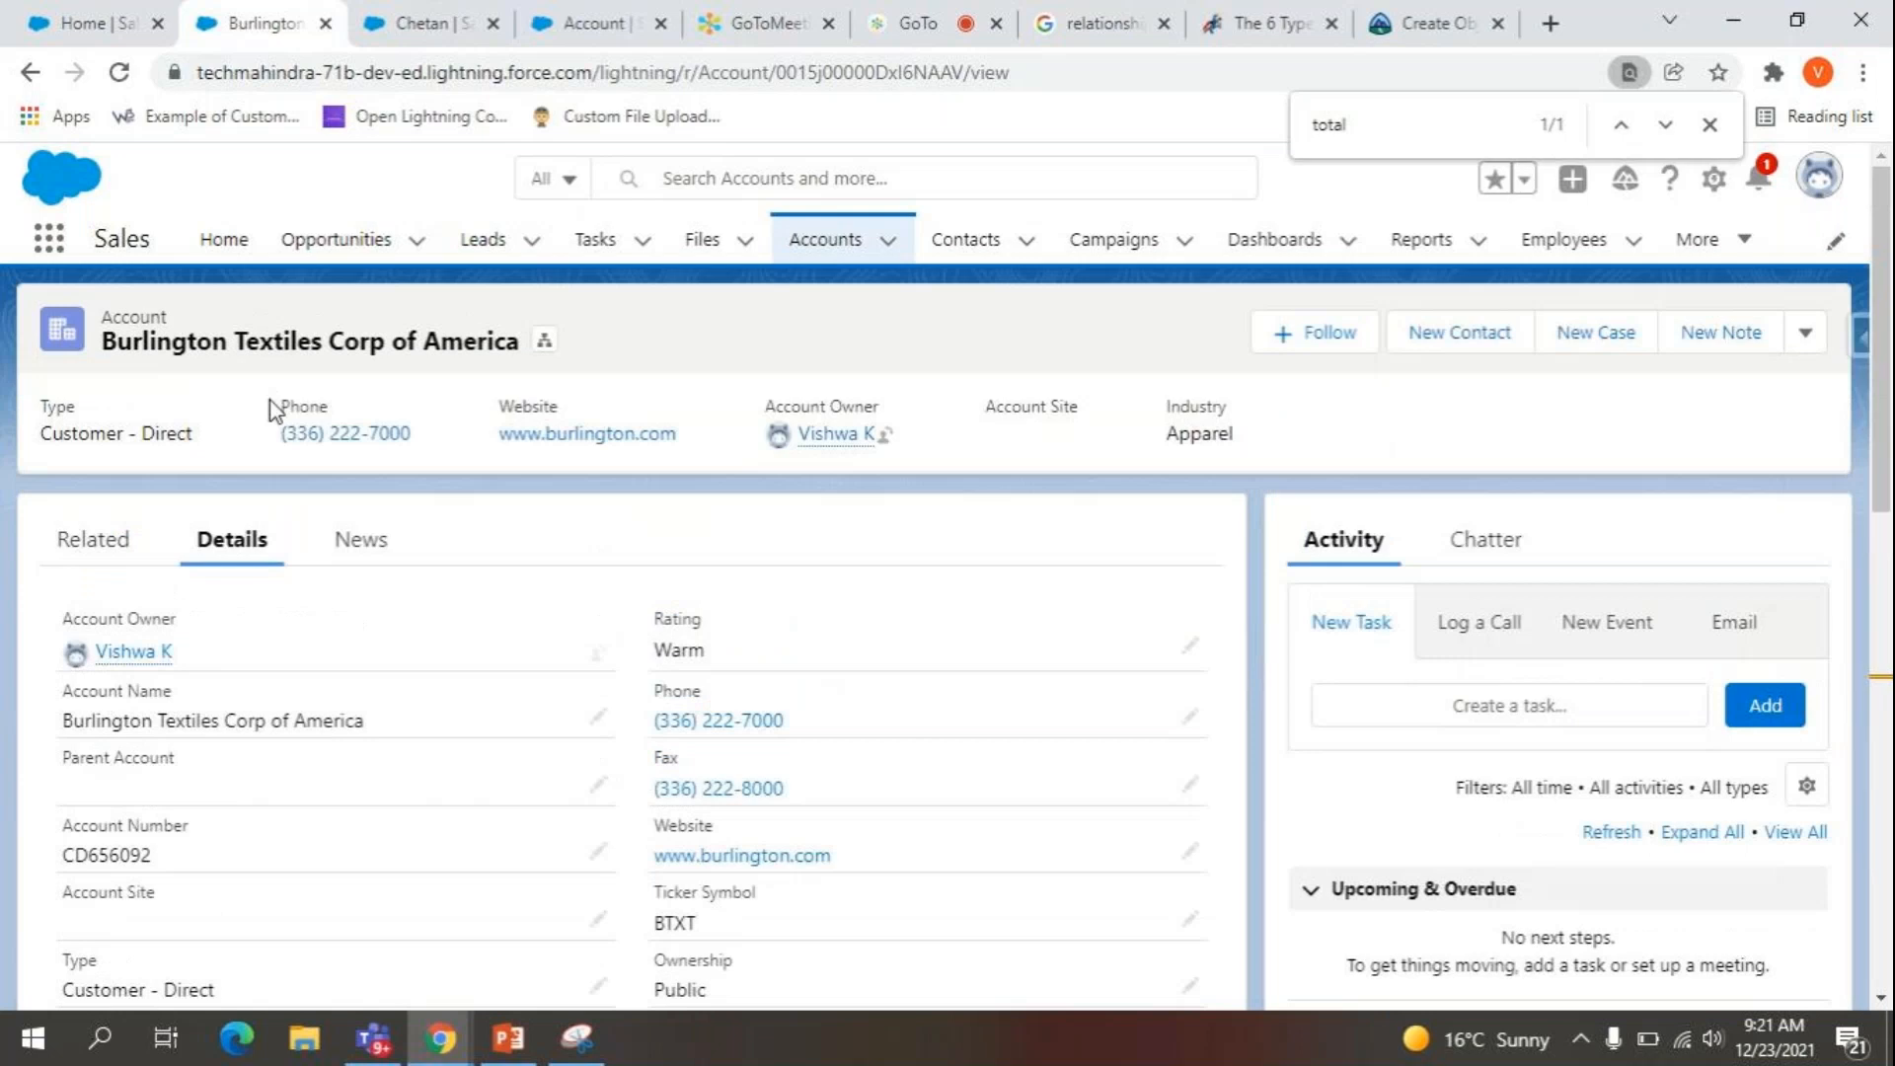
pyautogui.click(120, 539)
pyautogui.scroll(-5, 487, 695)
pyautogui.scroll(-7, 488, 695)
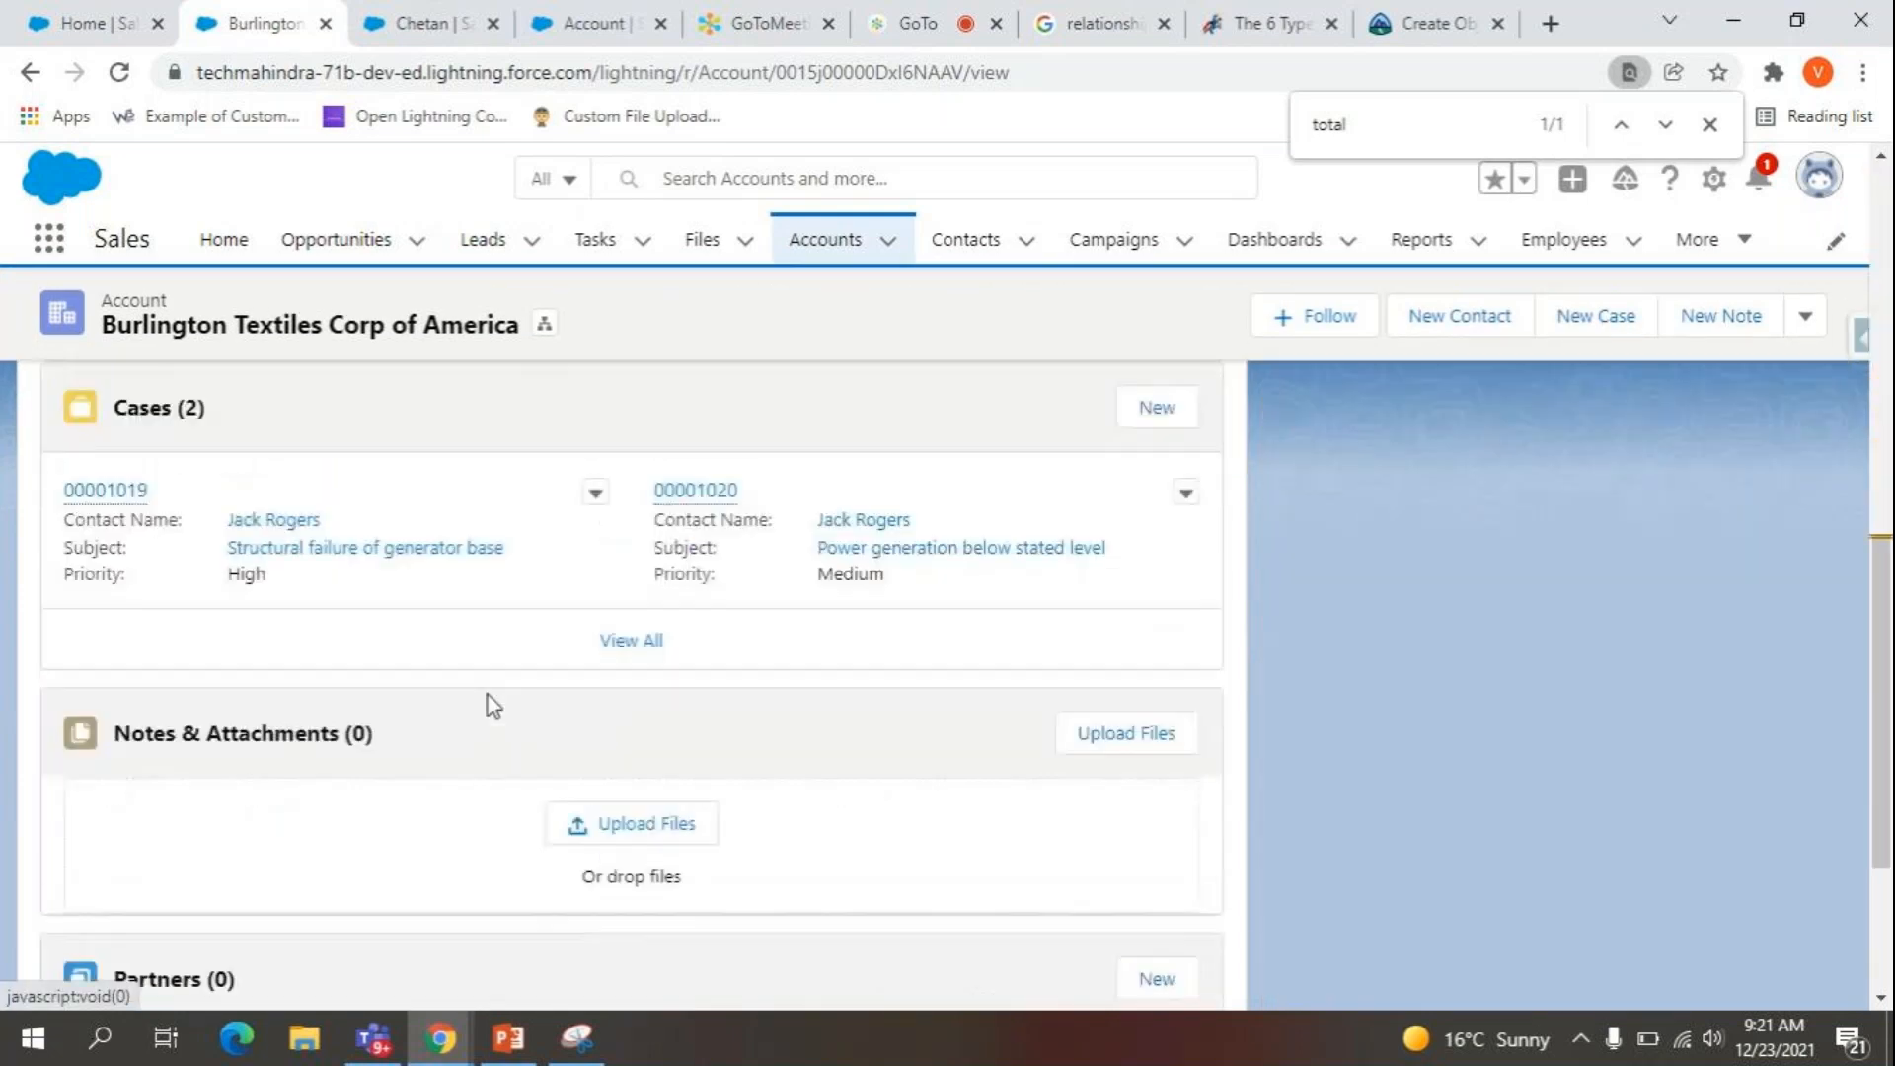
pyautogui.click(1158, 783)
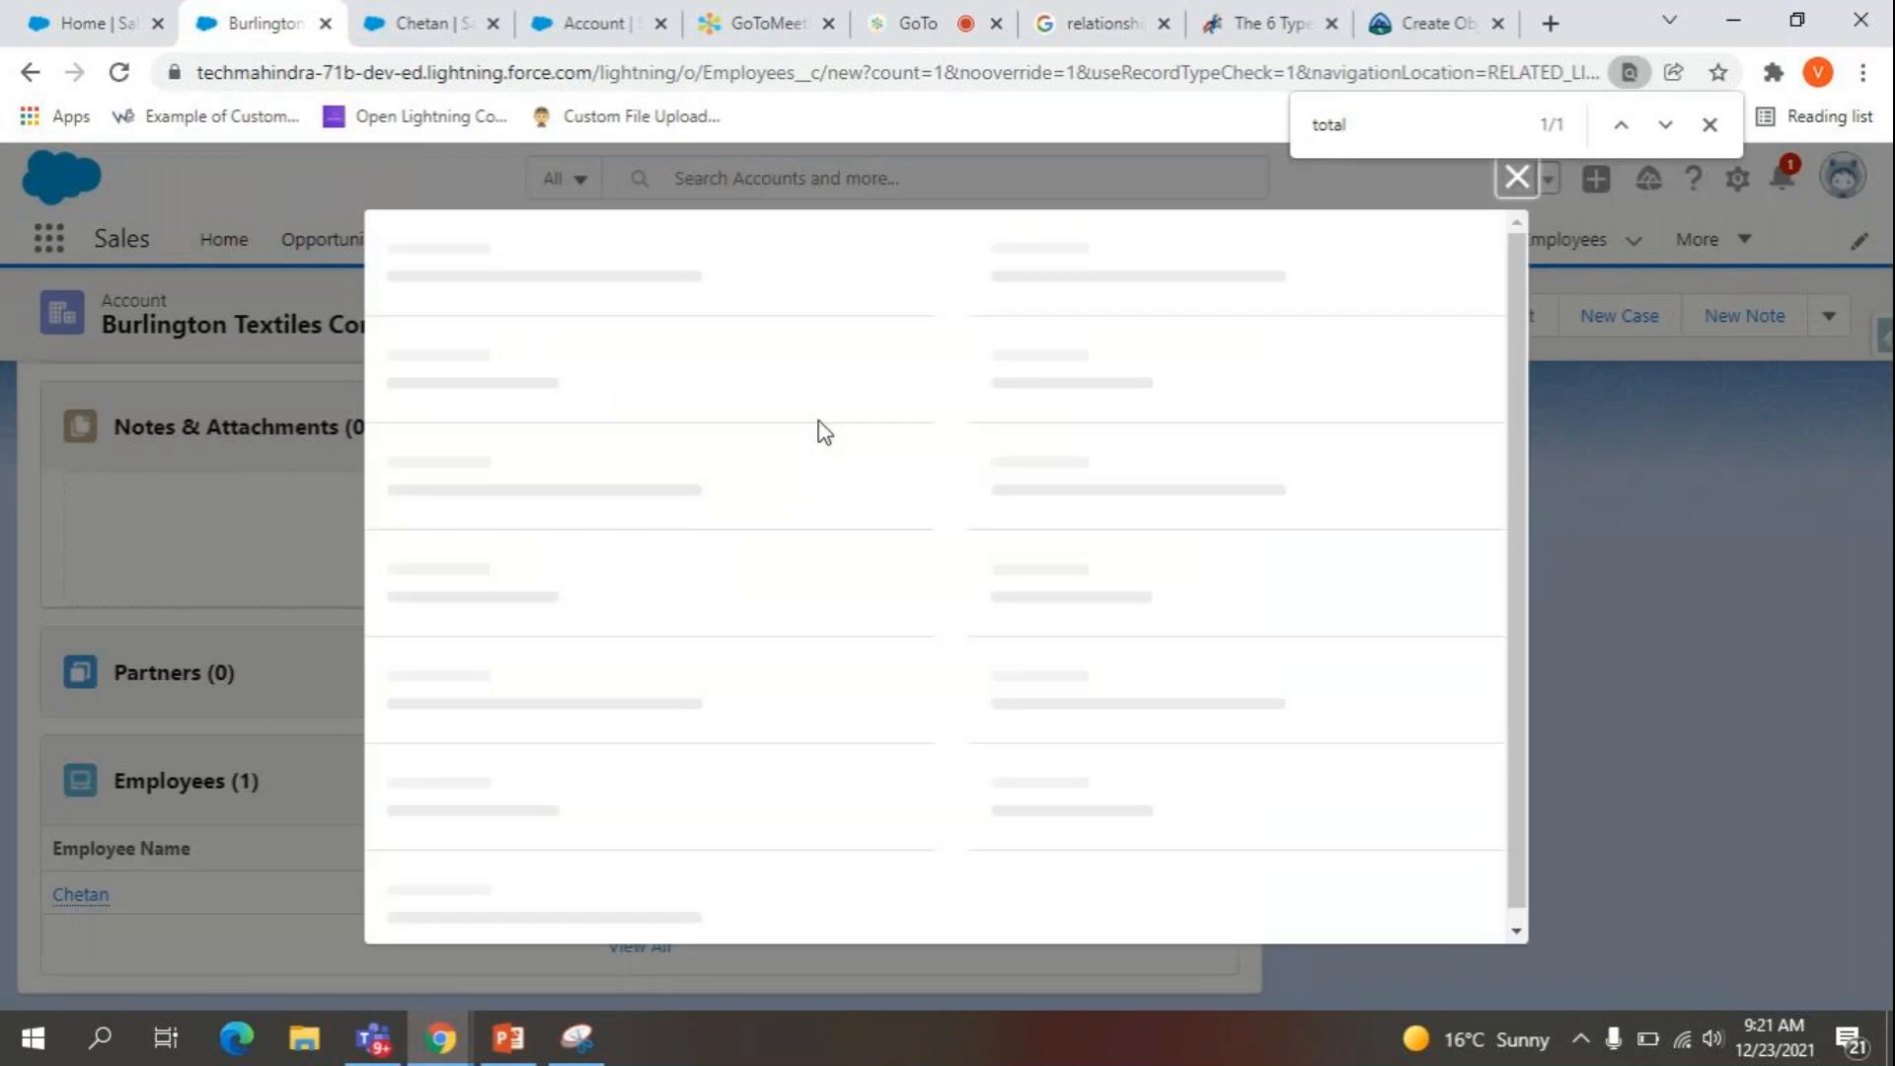
# Fill in the new employee's name, set the project to Coca cola and the salary to 800000.
pyautogui.click(510, 442)
pyautogui.write('S')
pyautogui.press('BackSpace')
pyautogui.write('Vishwa')
pyautogui.press('Tab')
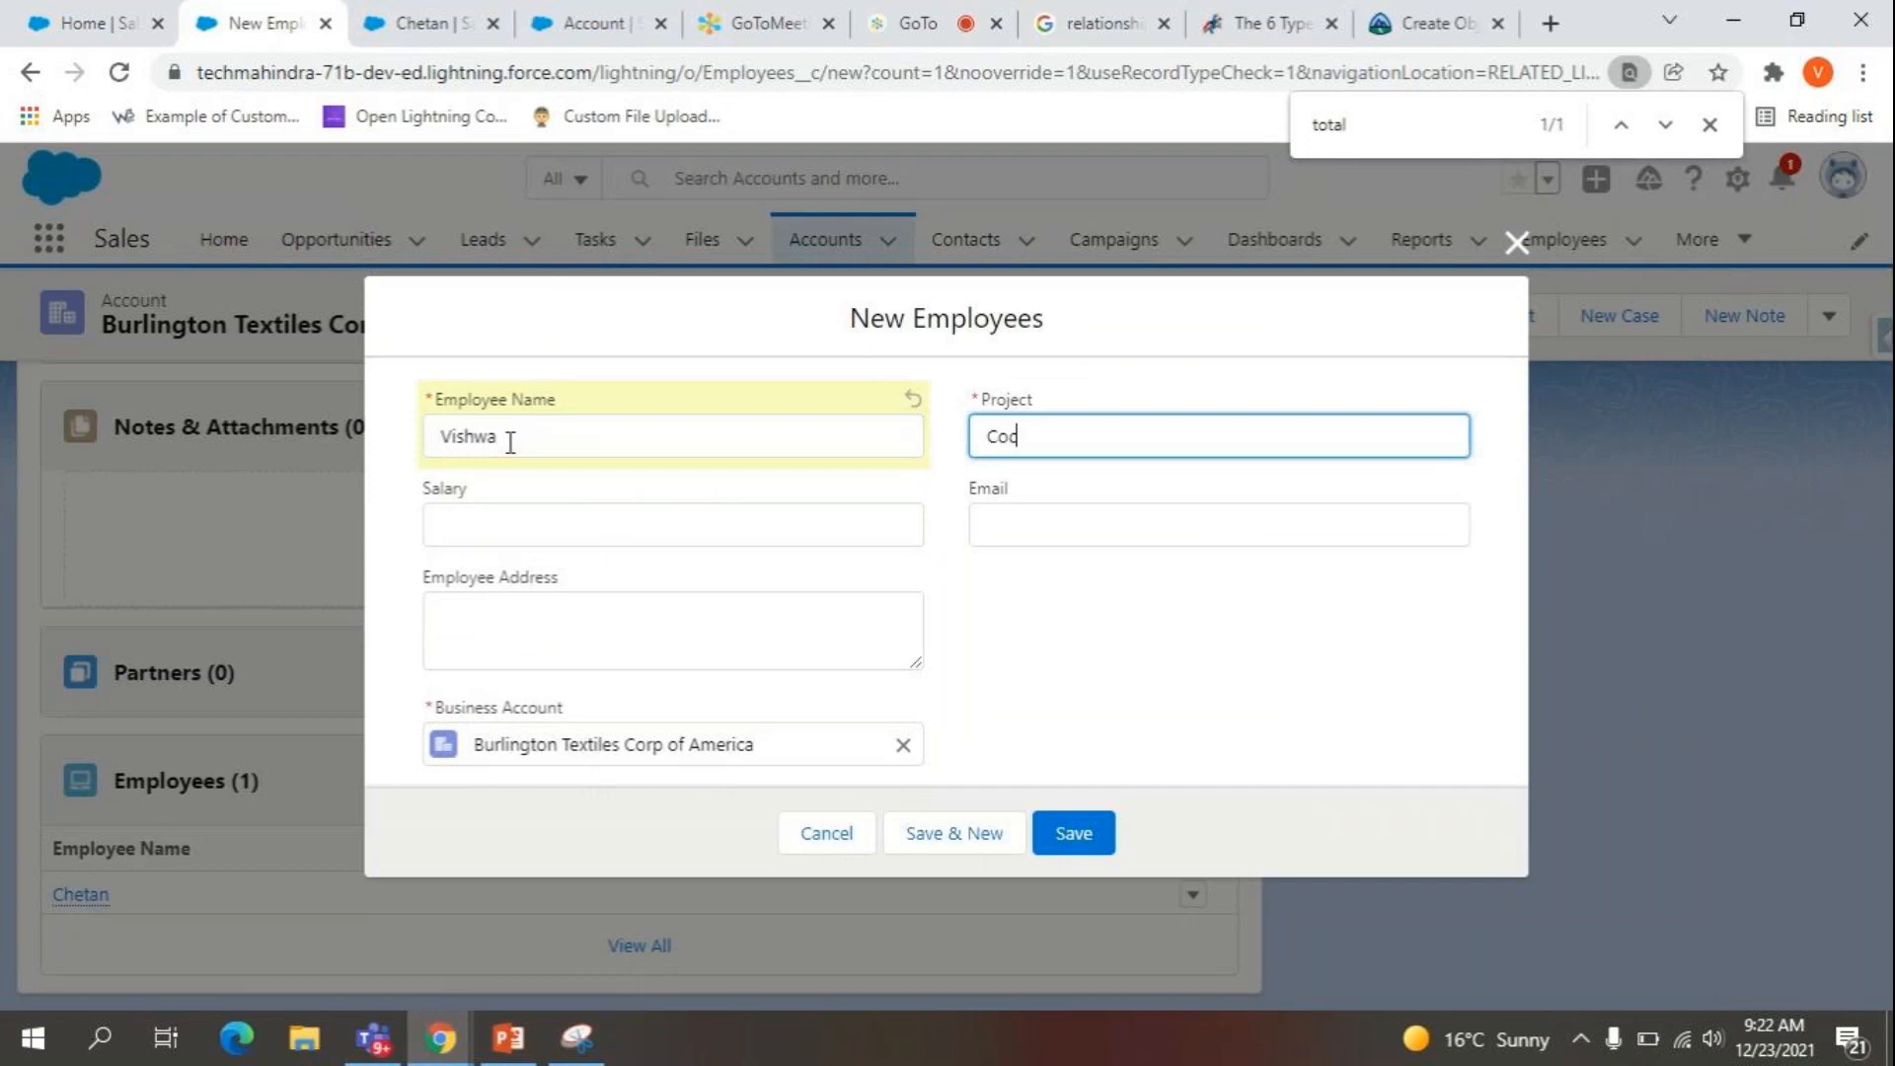
pyautogui.press('Tab')
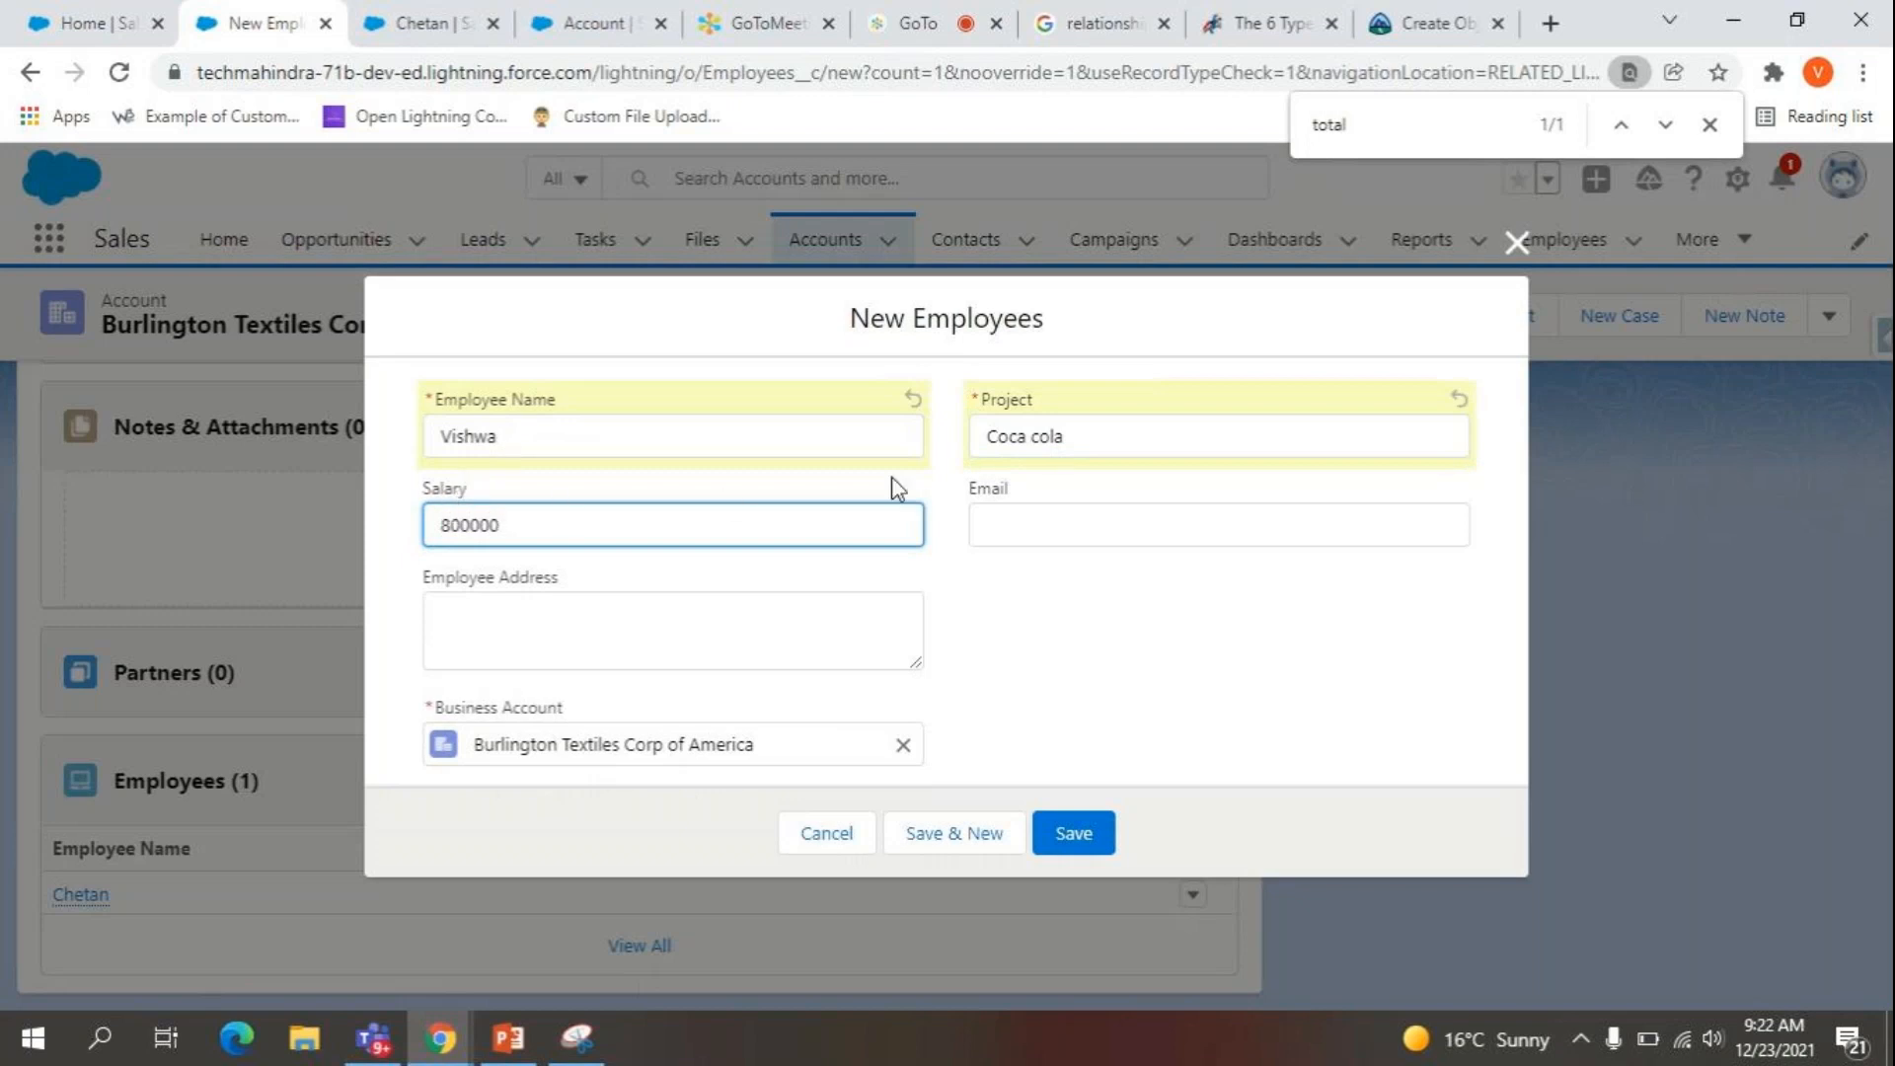
# Fill in the new employee's e-mail and employee address.
pyautogui.click(1003, 514)
pyautogui.write('test@email.com')
pyautogui.click(1088, 585)
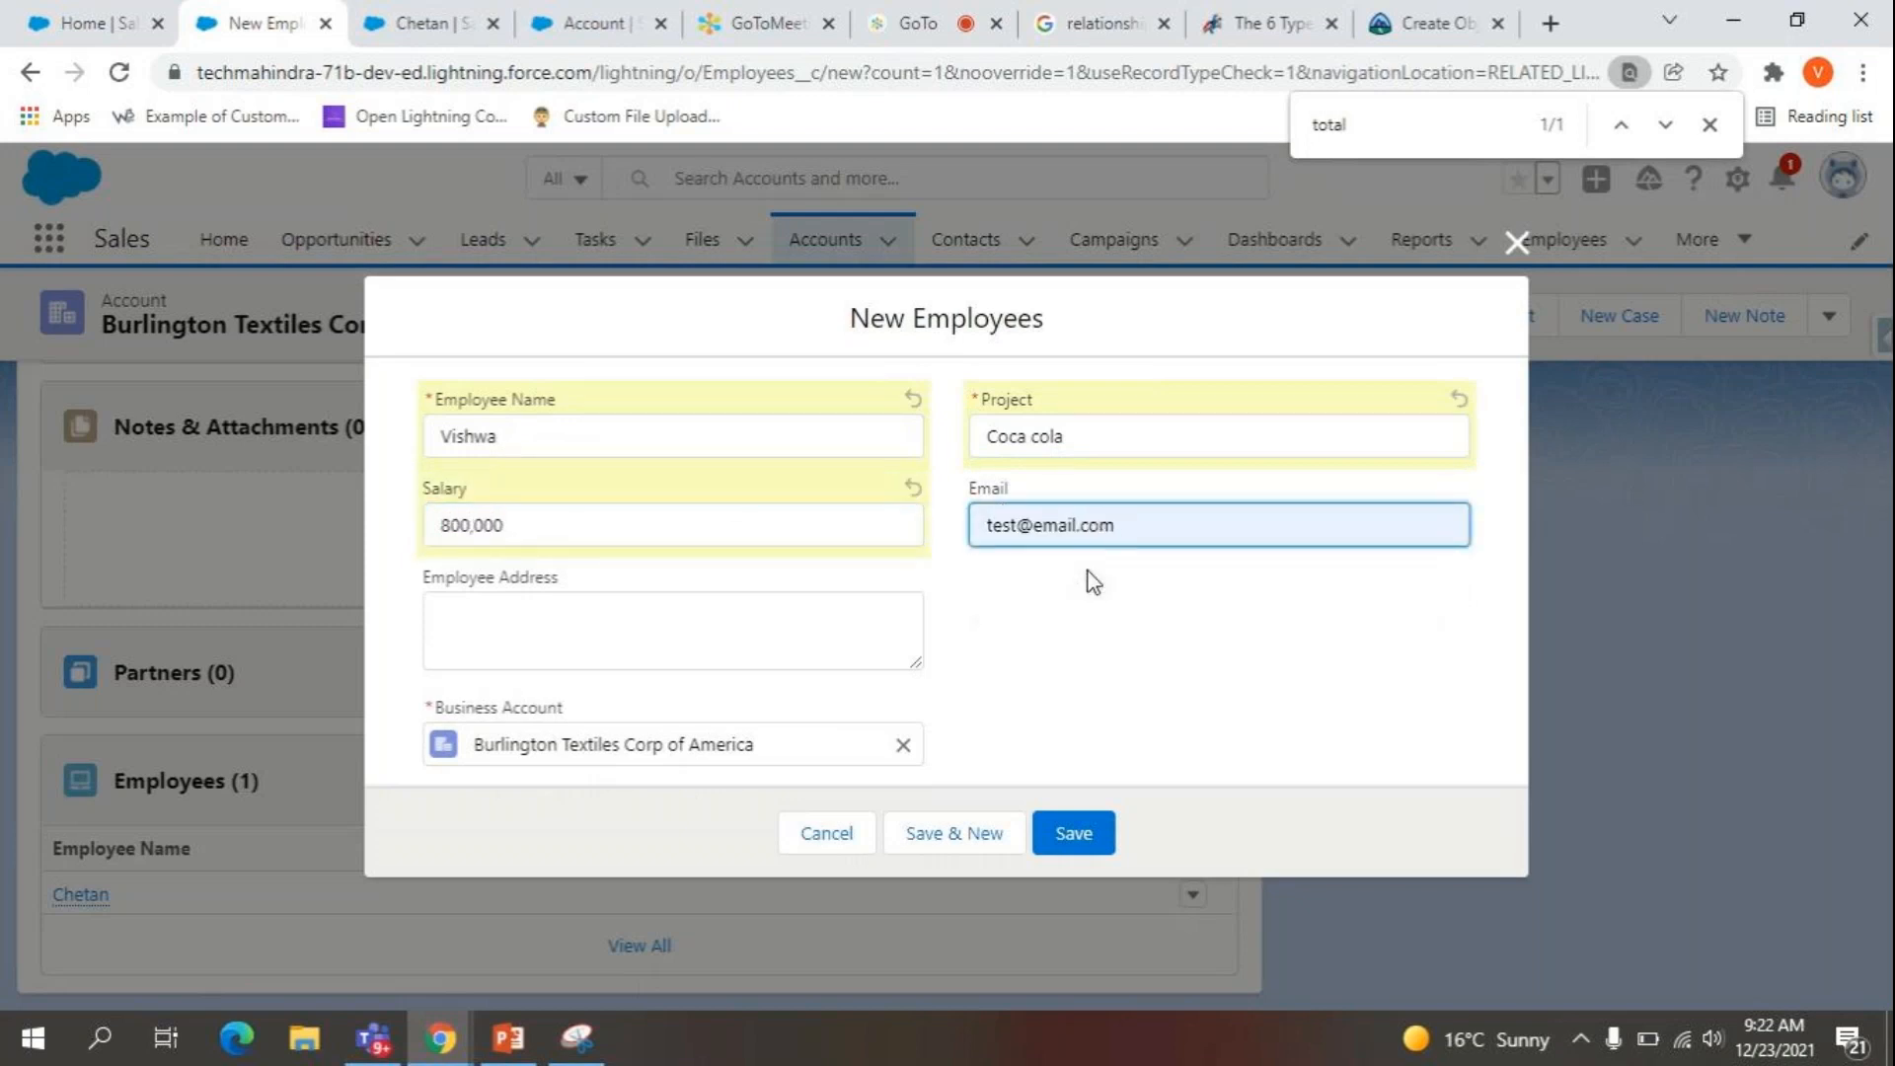
pyautogui.click(793, 652)
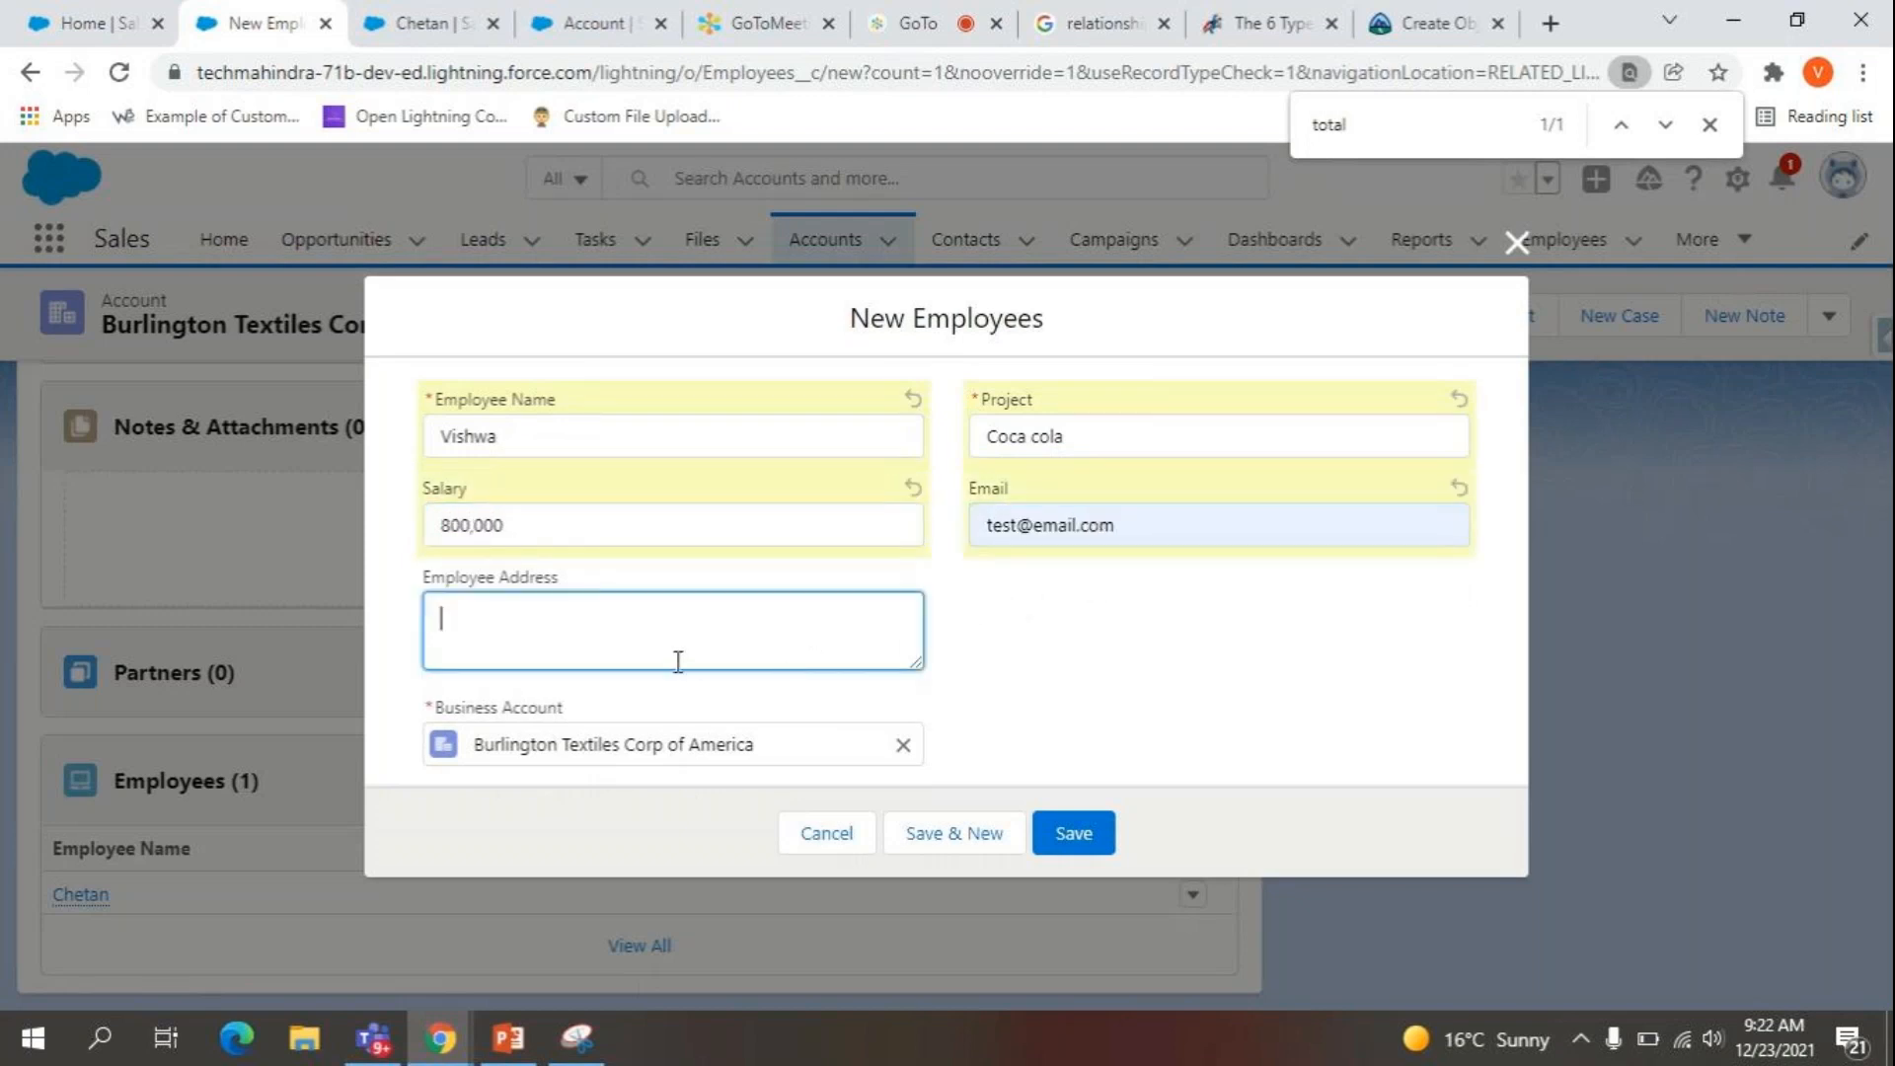
pyautogui.write('Bangalore')
pyautogui.press('Tab')
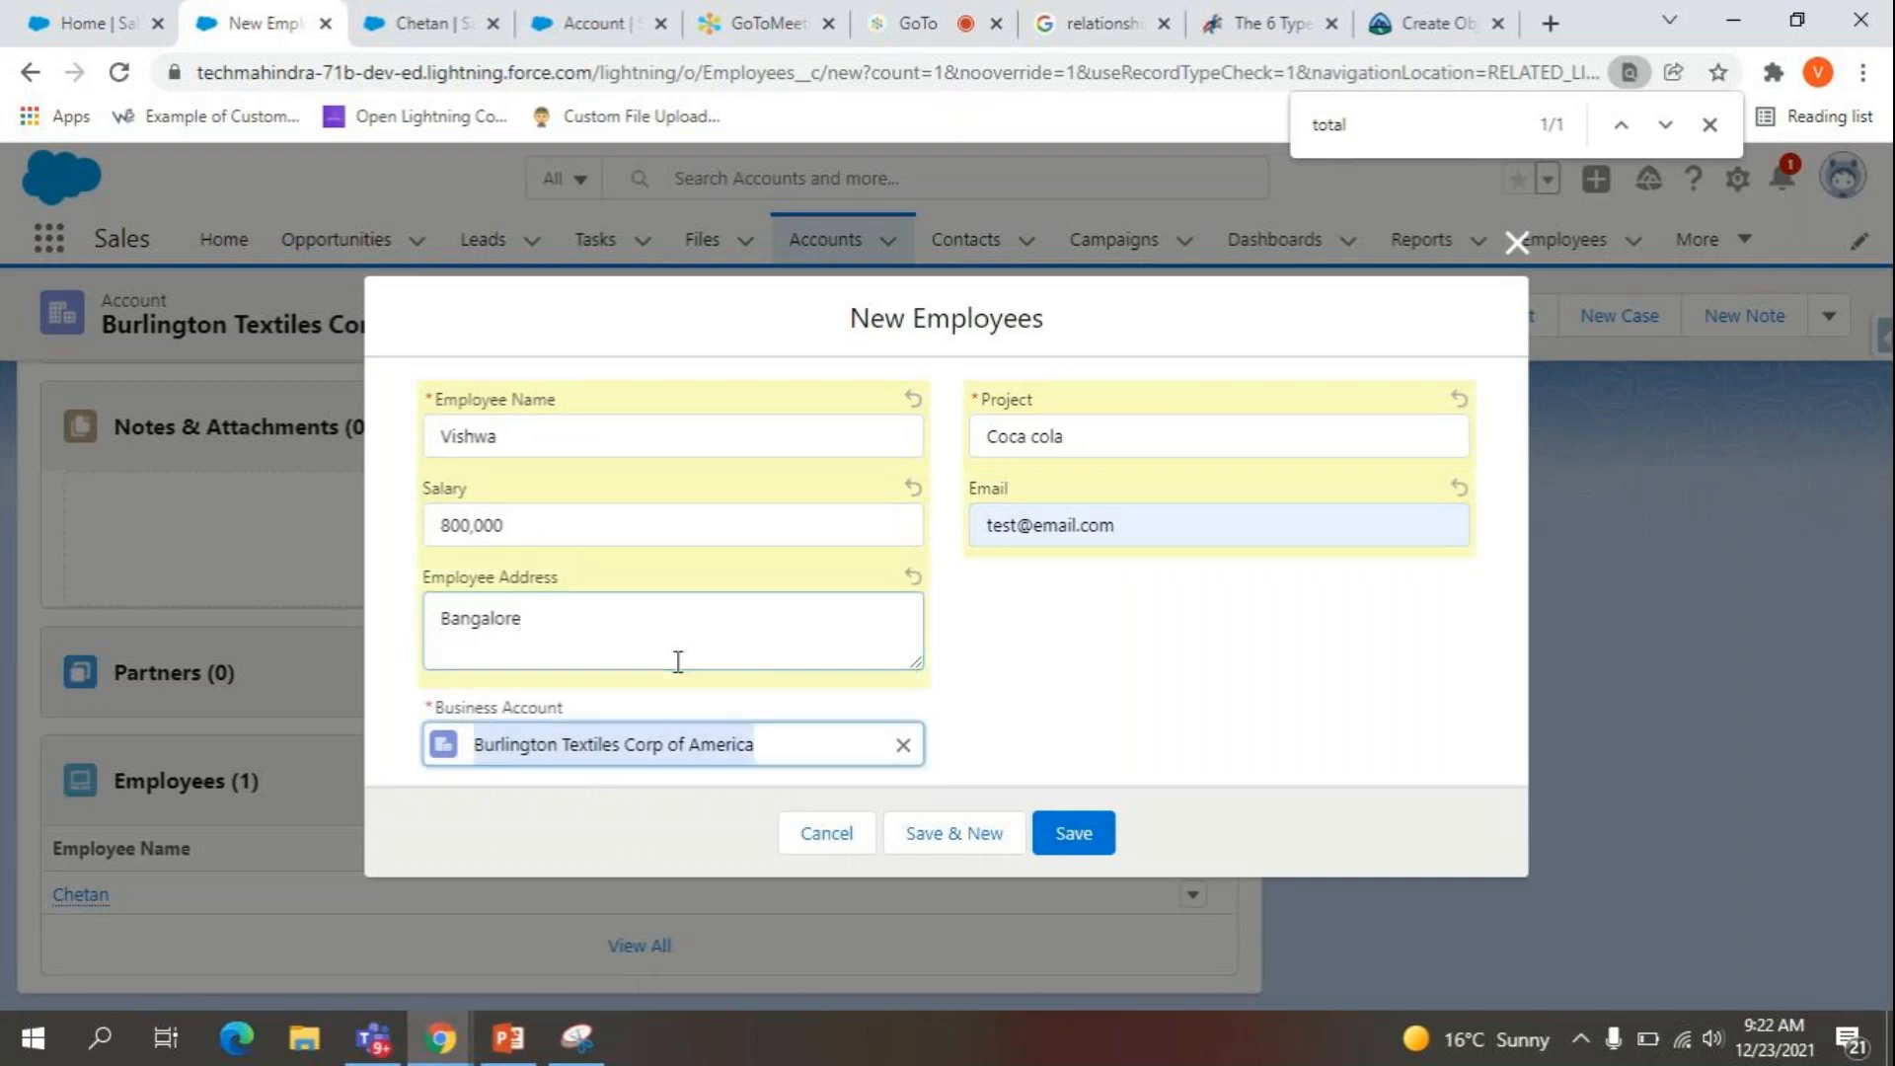
# Try to save the new employee record, then review and dismiss the resulting error details.
pyautogui.click(1090, 847)
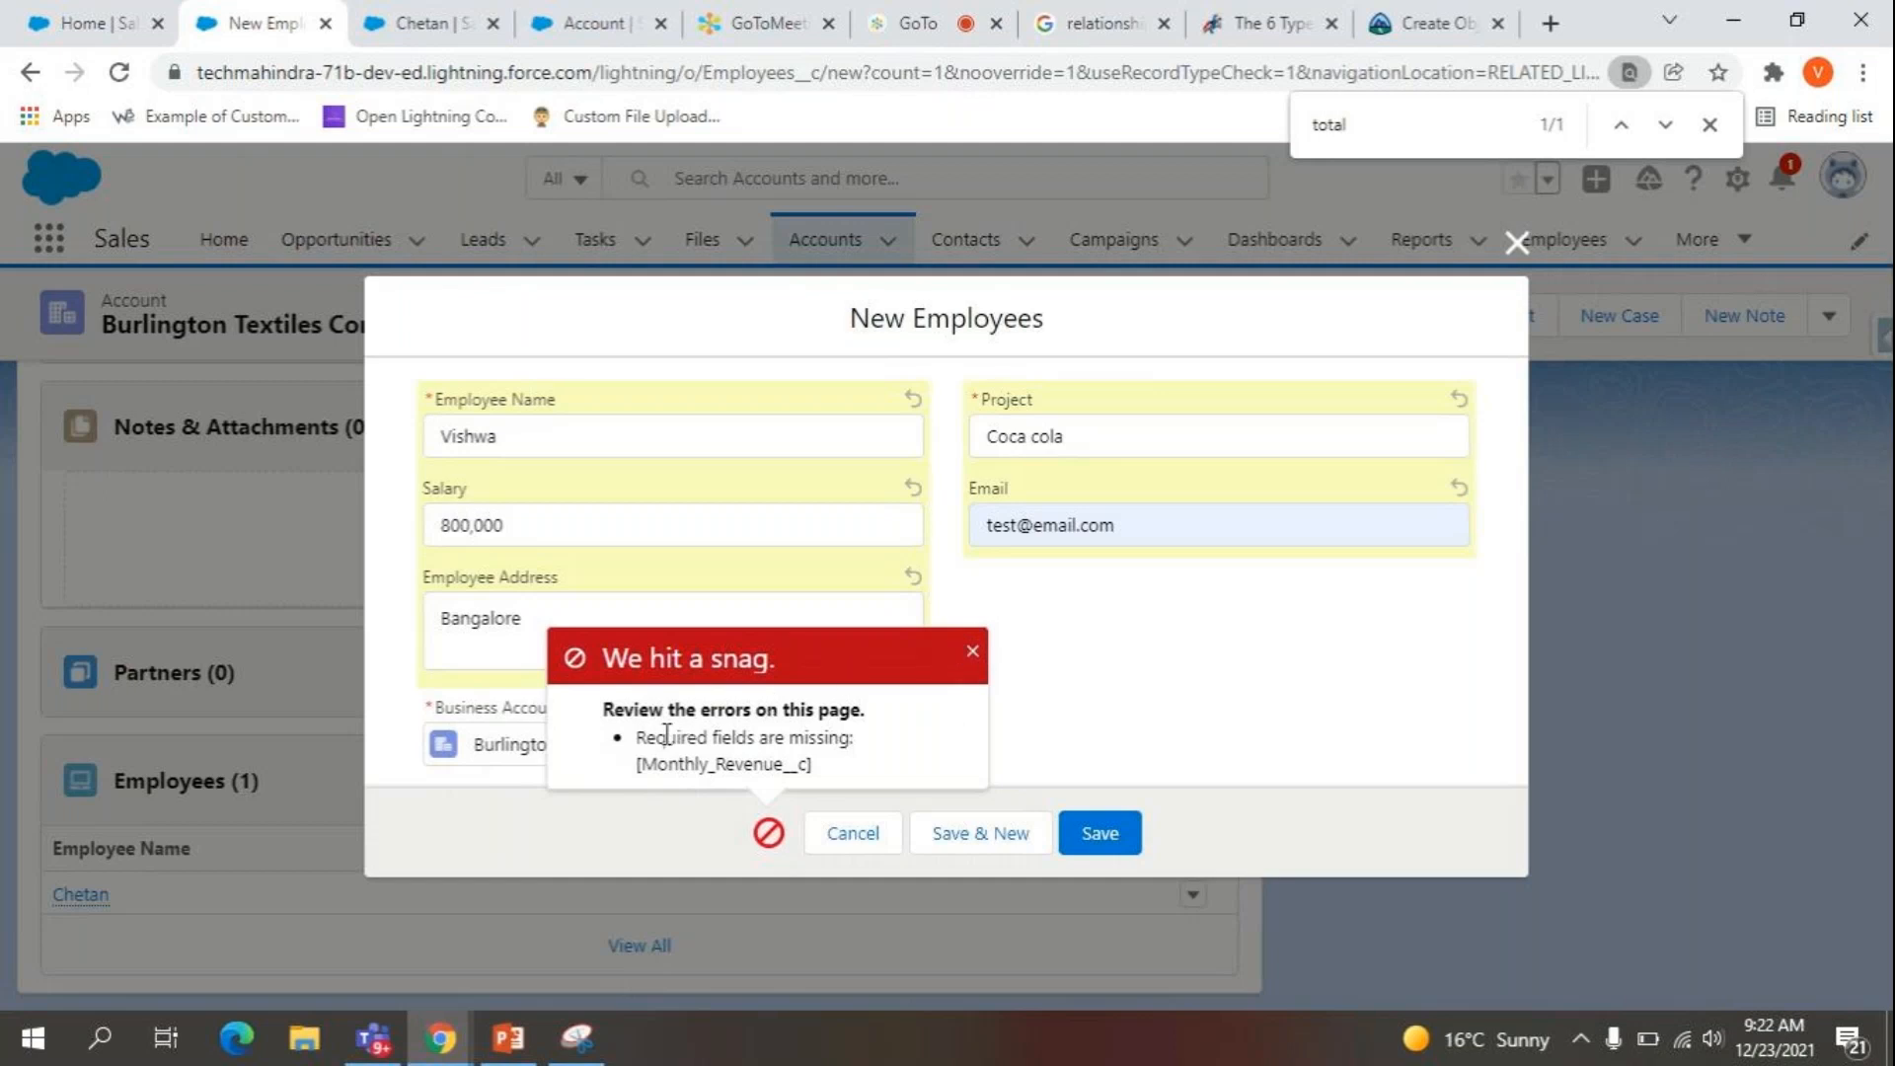
pyautogui.doubleClick(691, 763)
pyautogui.click(1071, 671)
pyautogui.click(974, 651)
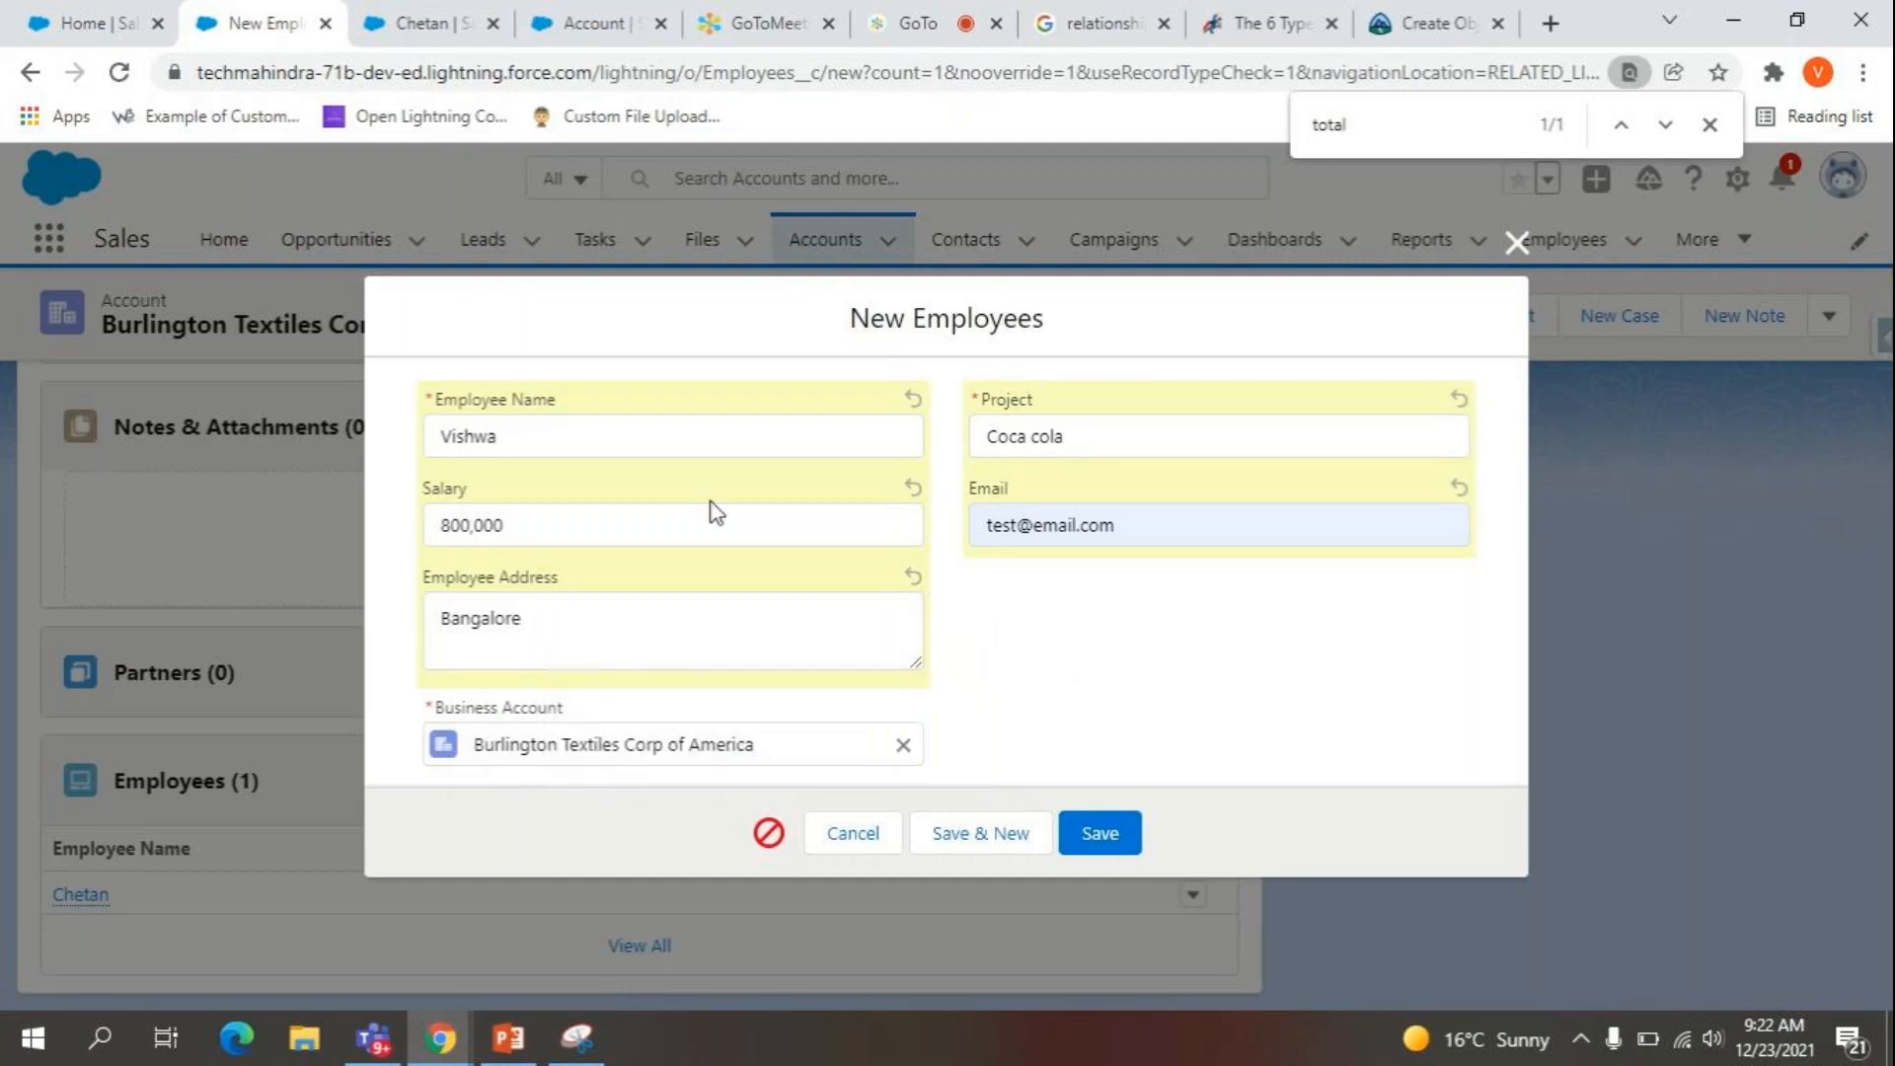
# Find the Employees object in Object Manager by searching for "emp", and open its fields and relationships.
pyautogui.click(434, 22)
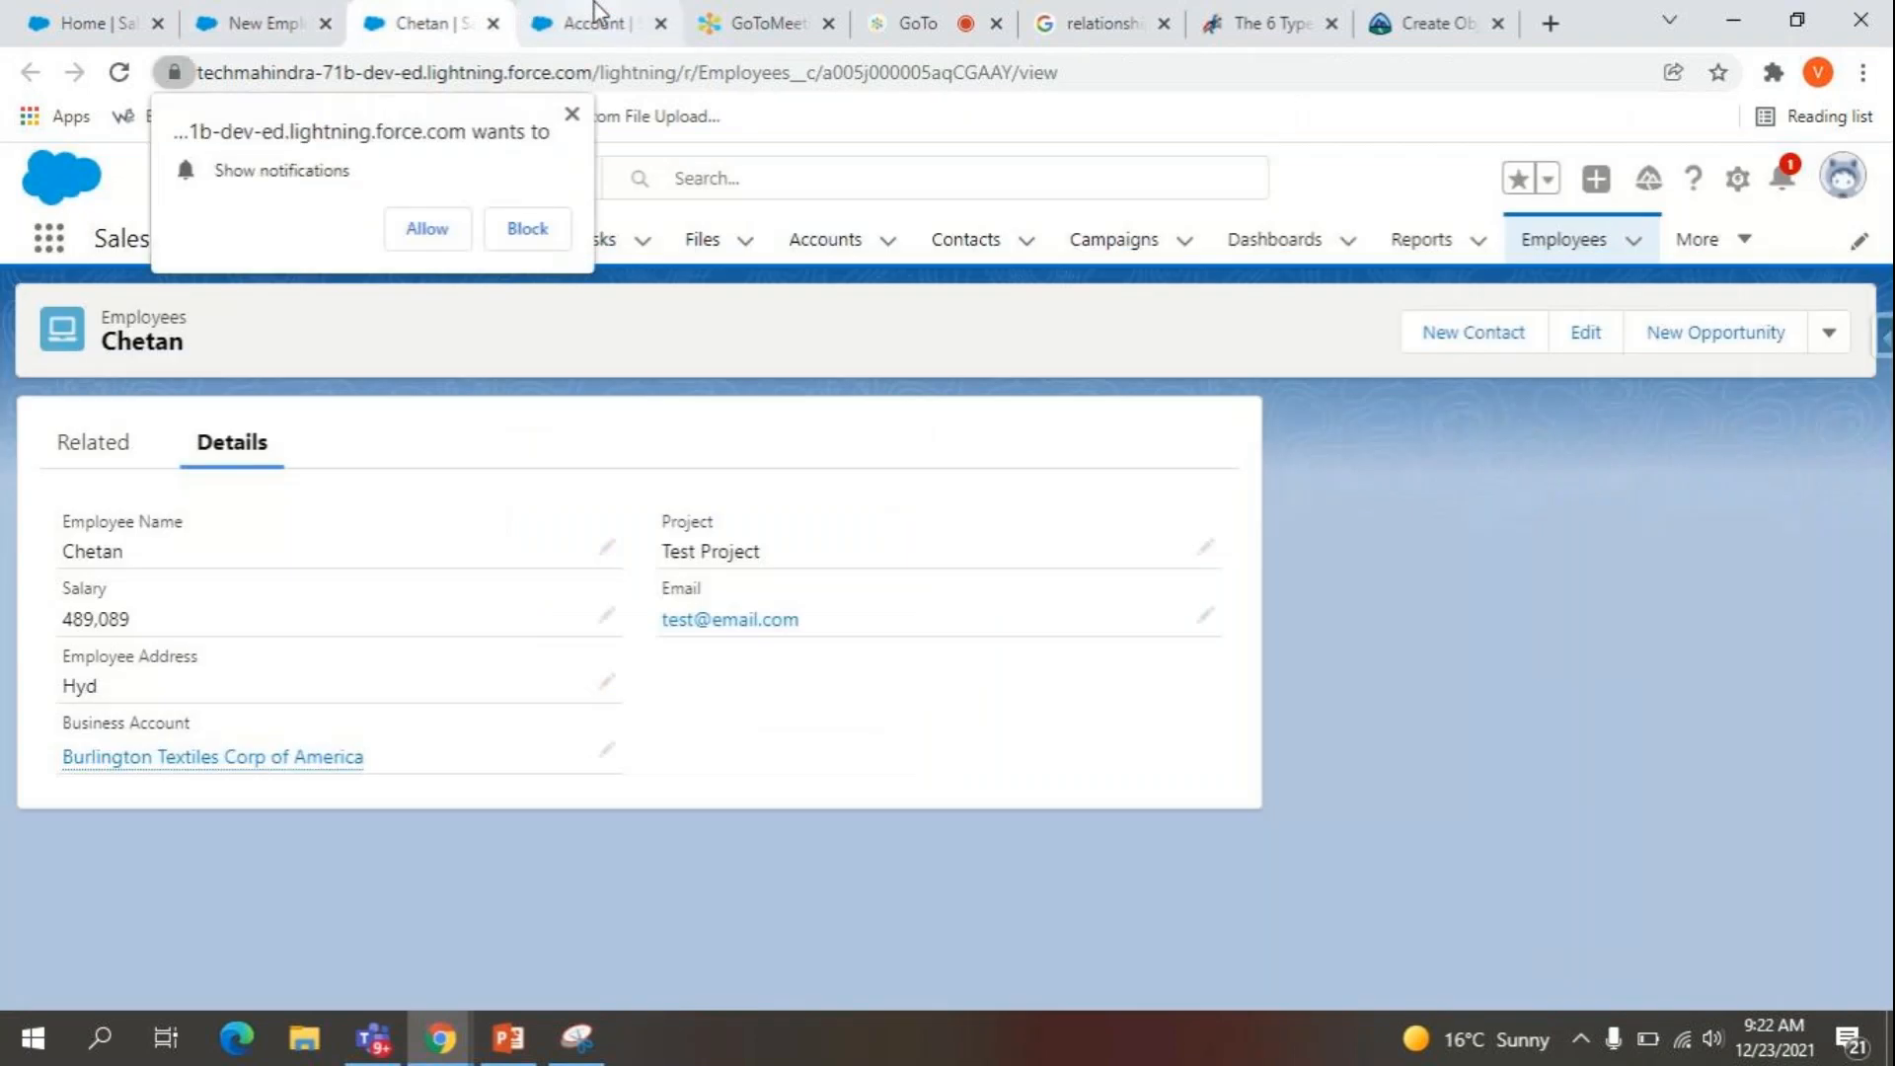
pyautogui.click(595, 18)
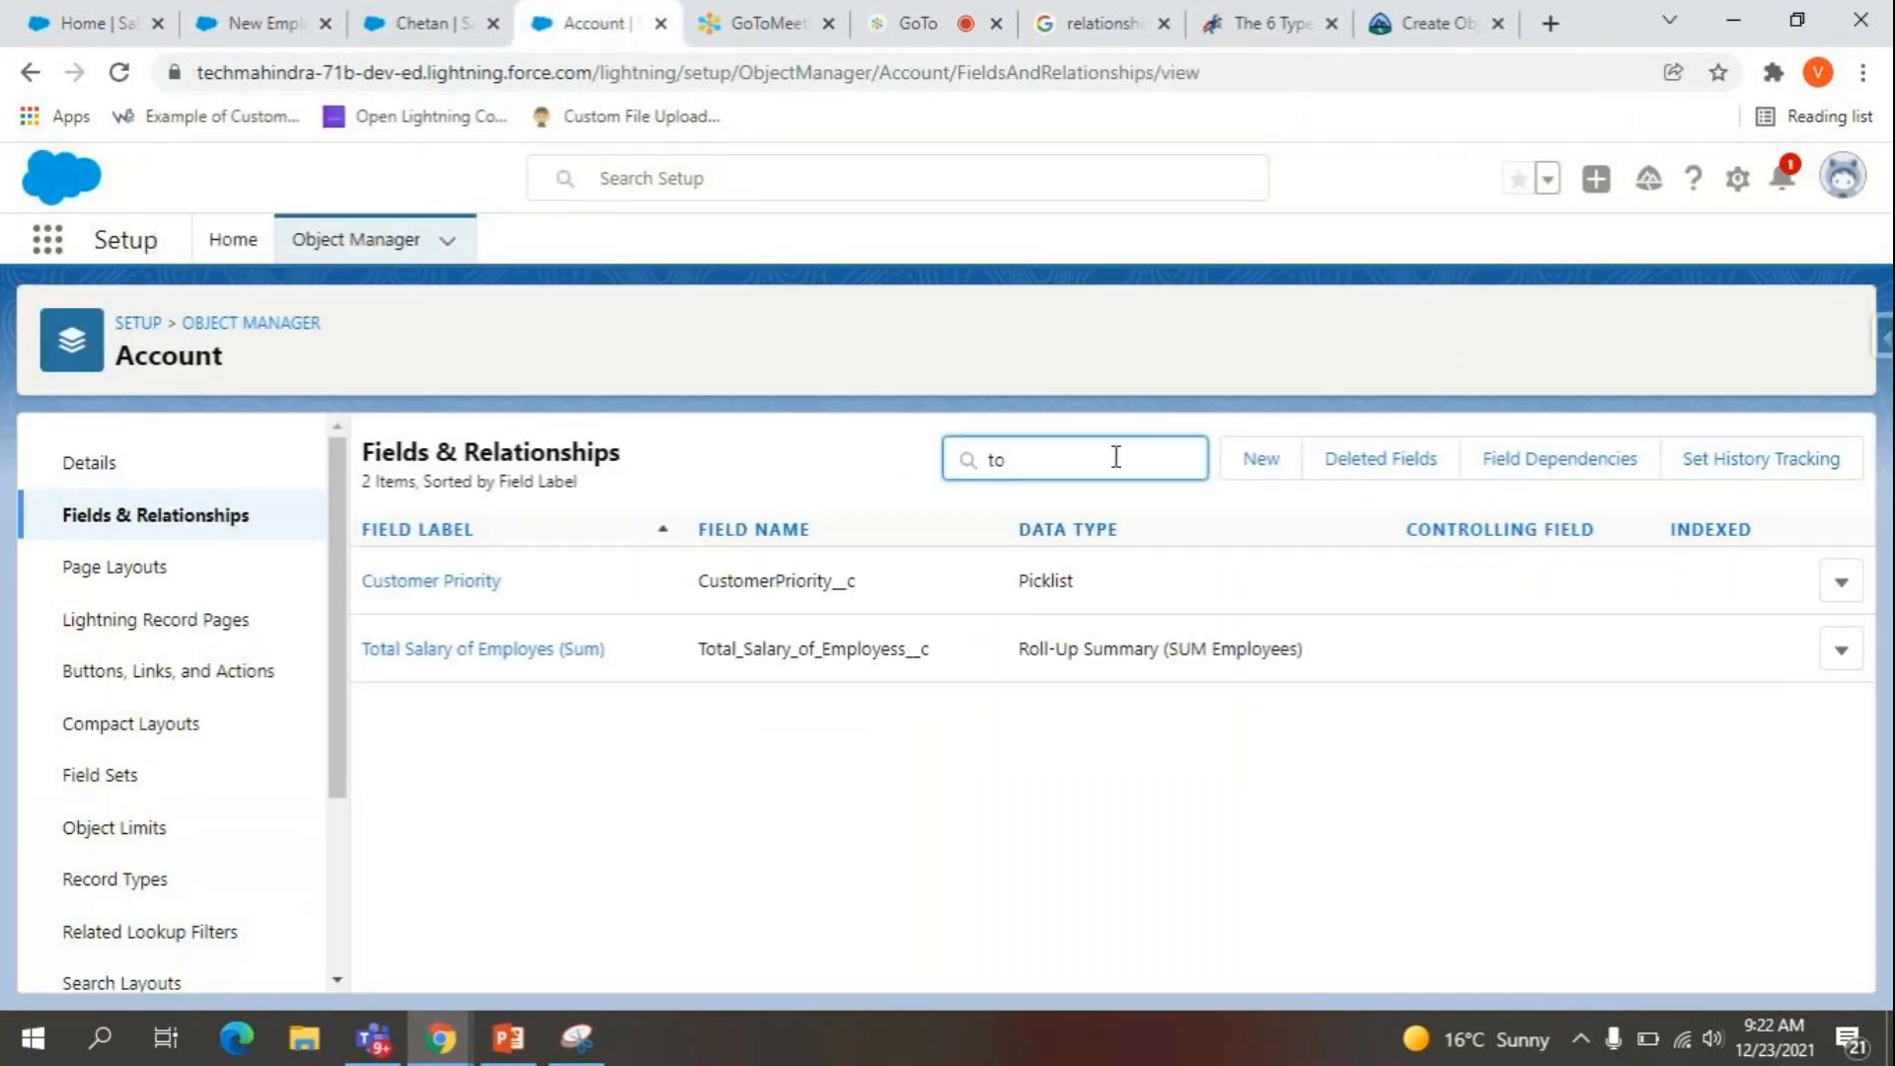
pyautogui.click(353, 240)
pyautogui.click(1379, 332)
pyautogui.write('emp')
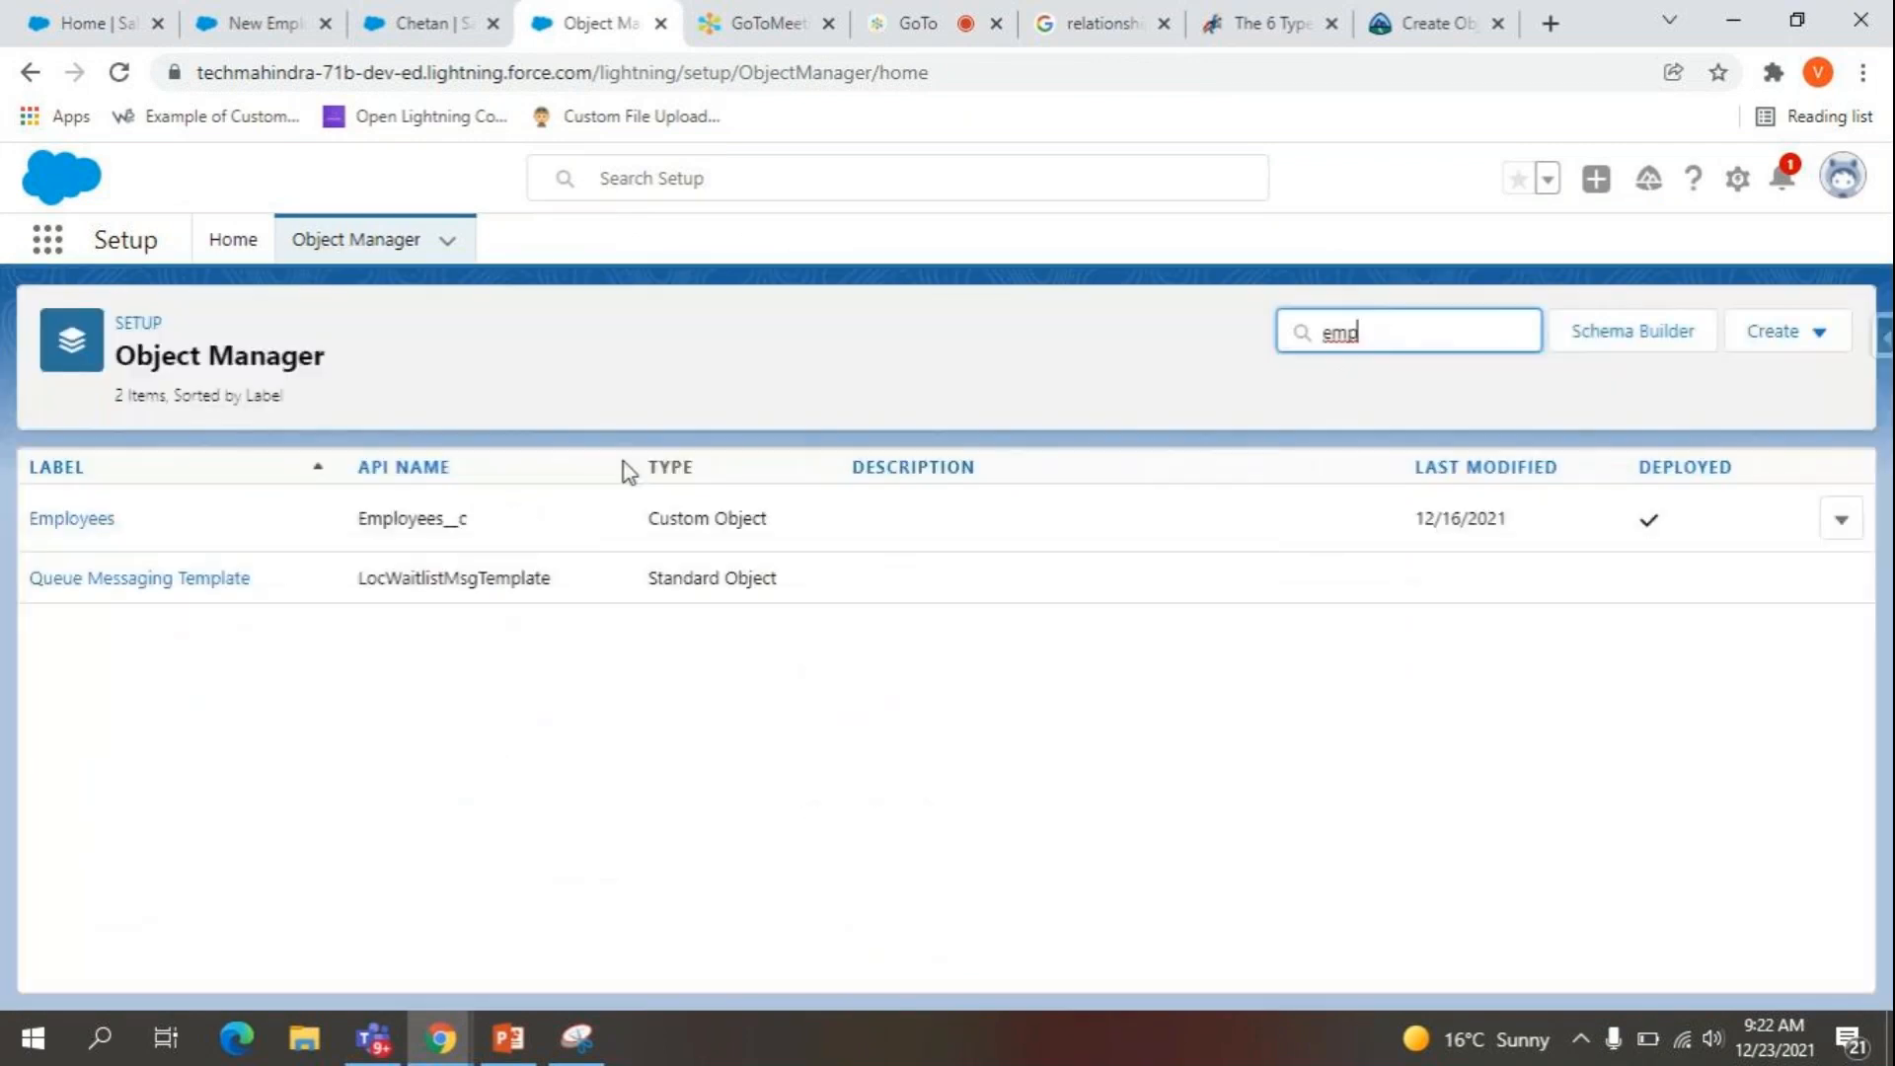
pyautogui.click(81, 527)
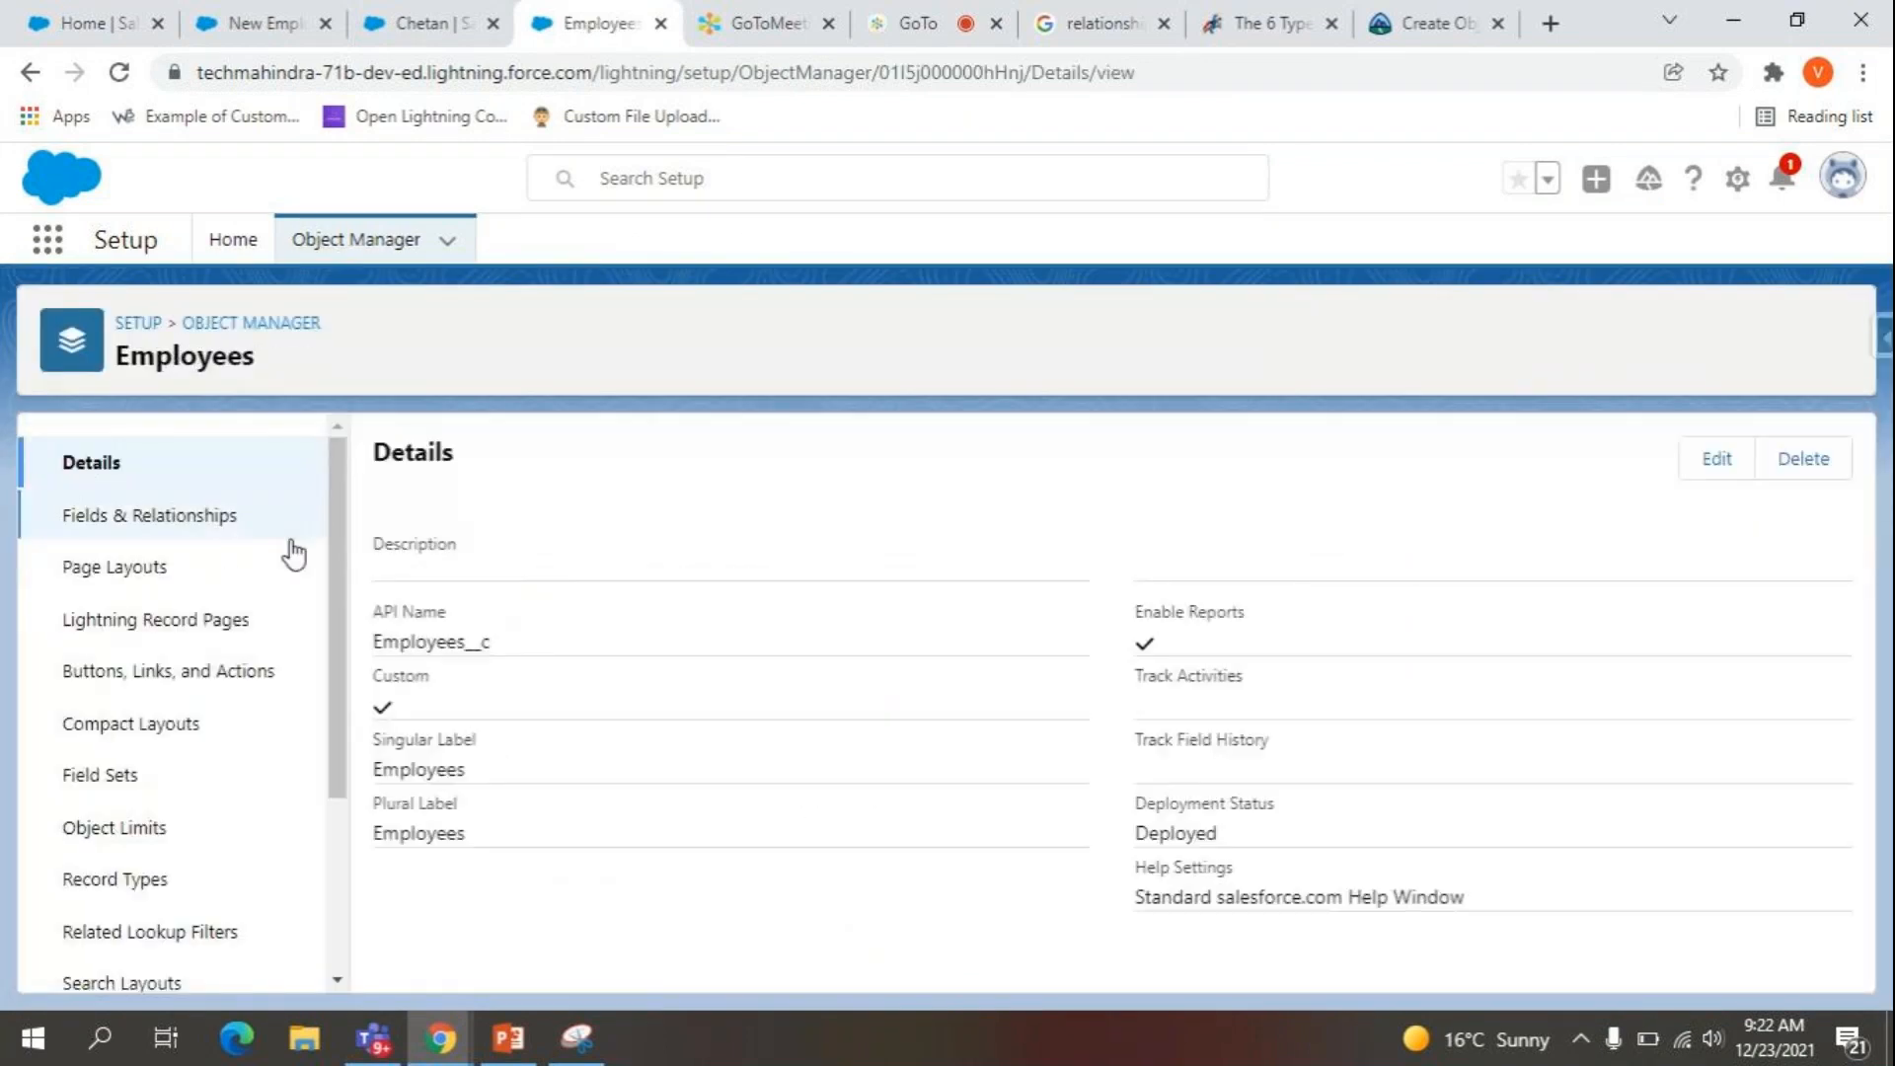
pyautogui.click(225, 526)
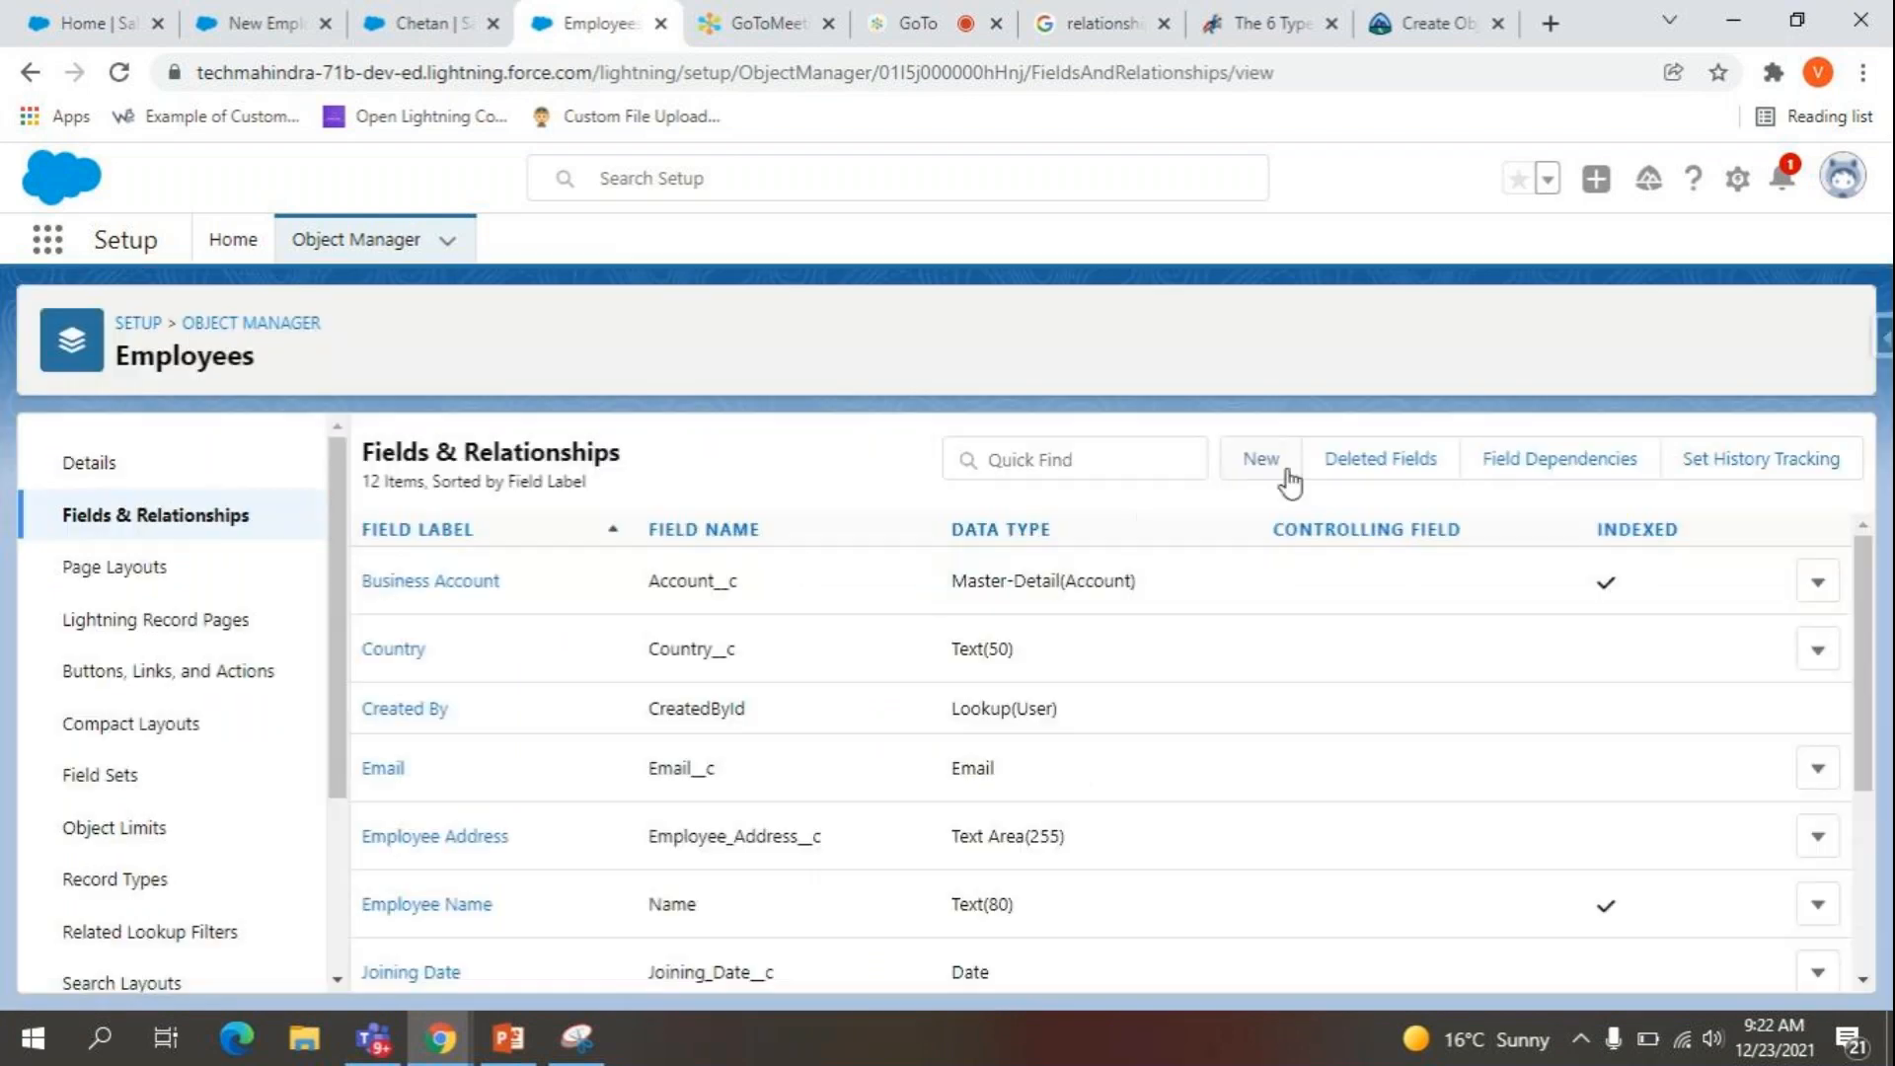
# Search the Employees fields for "man", and recheck the required field's name in the new employee form's error.
pyautogui.click(1072, 459)
pyautogui.write('man')
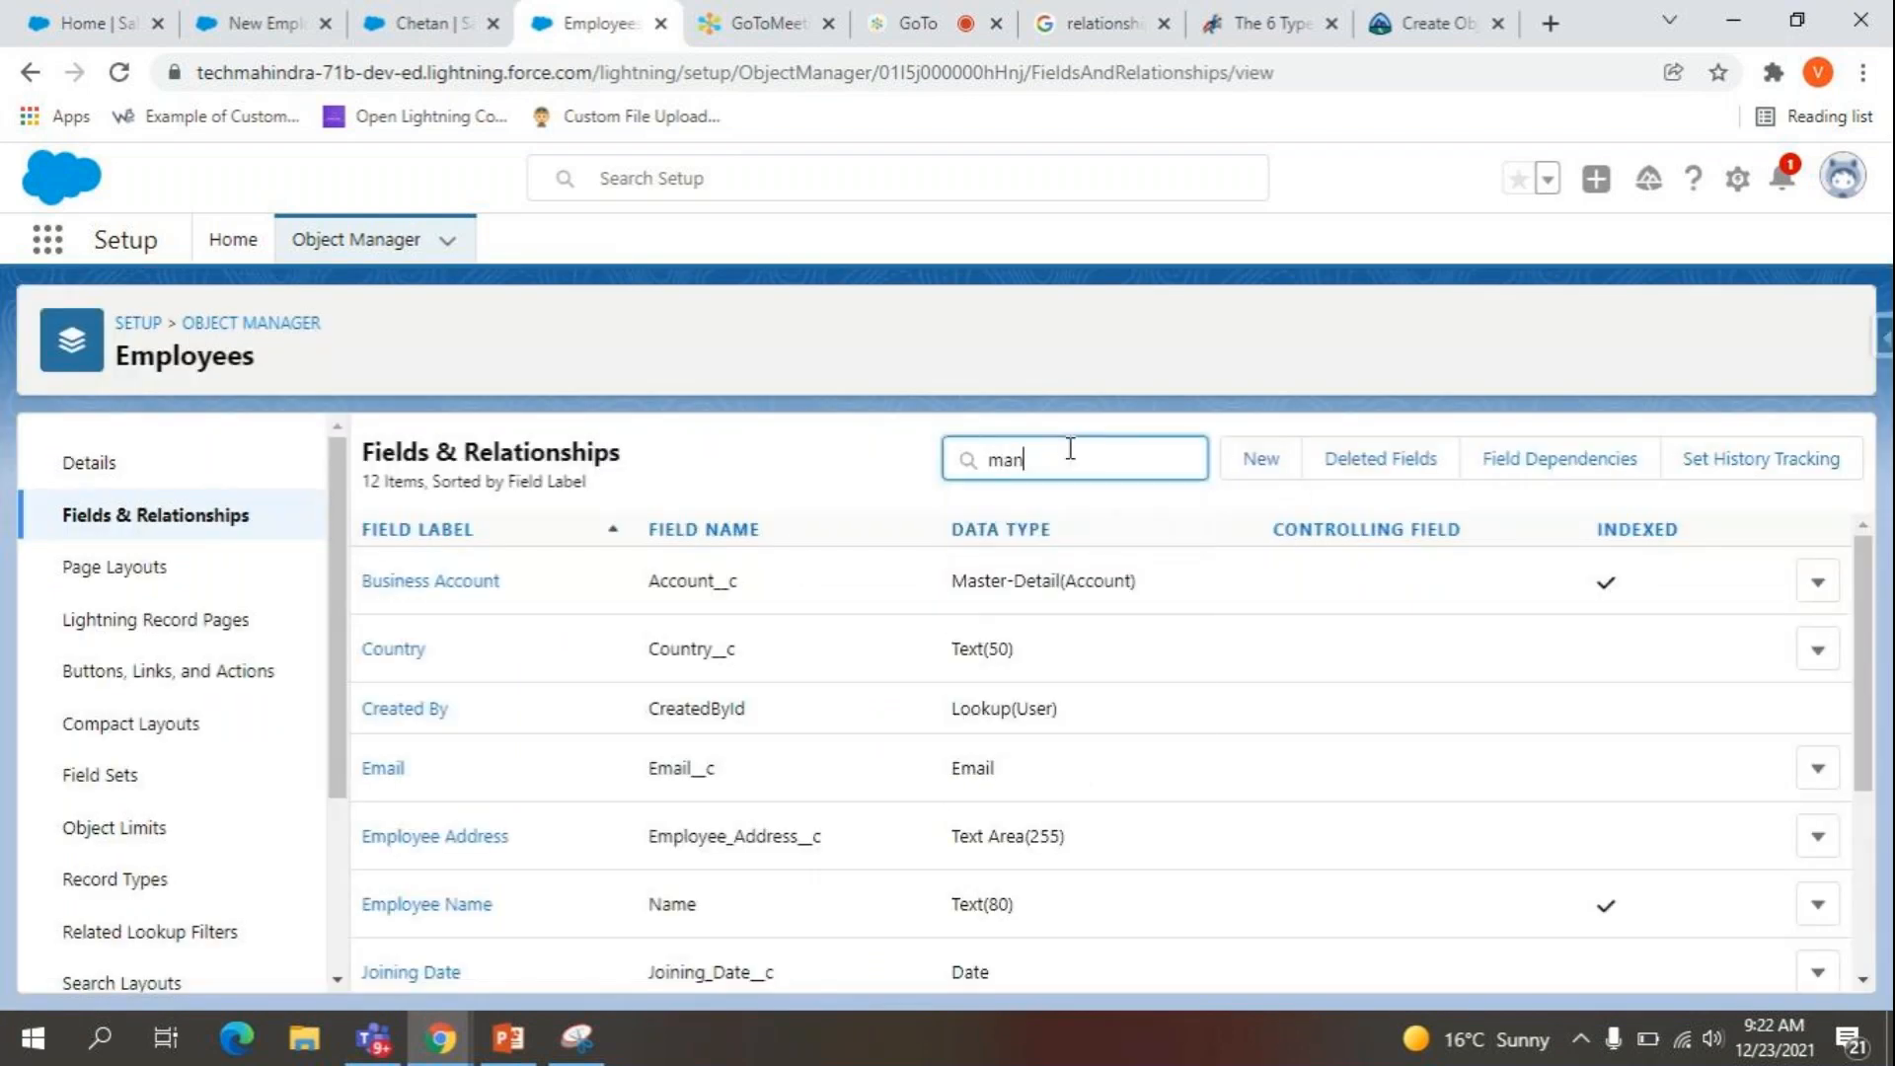
pyautogui.press('BackSpace')
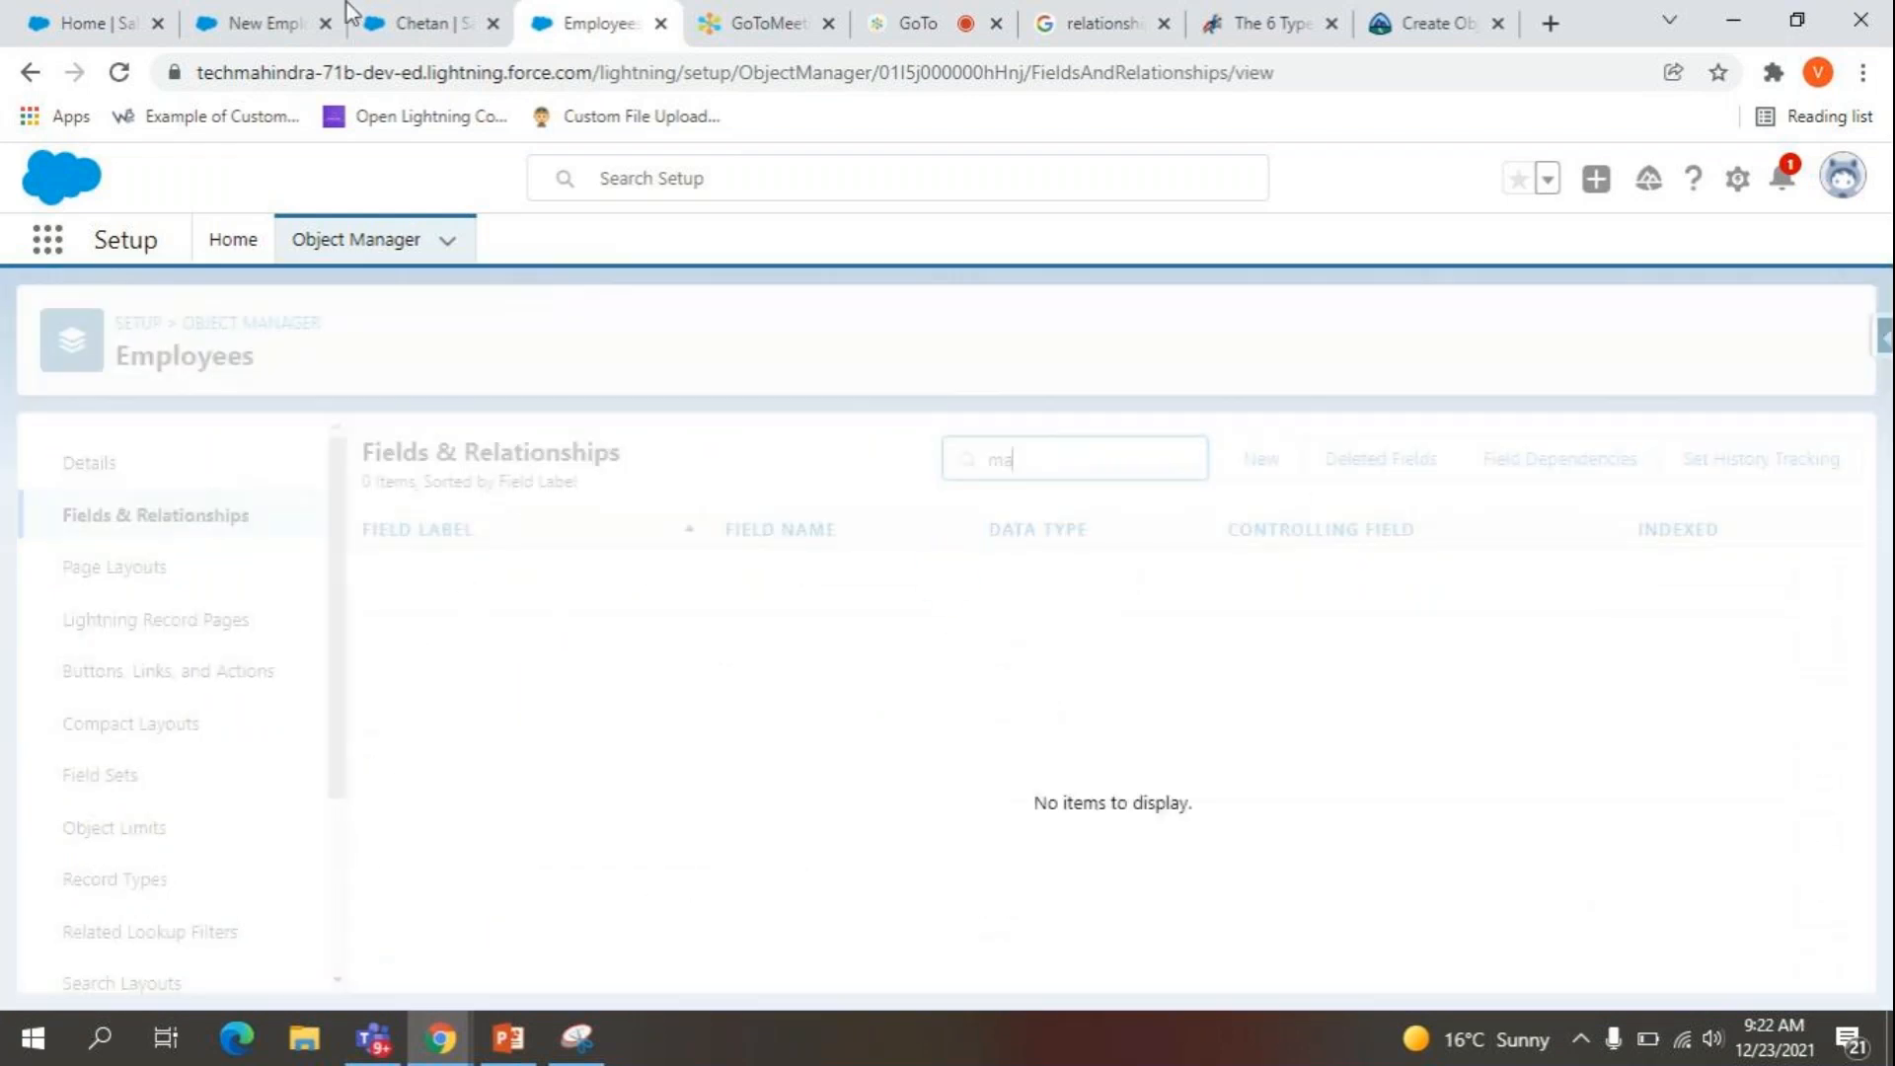
pyautogui.click(306, 2)
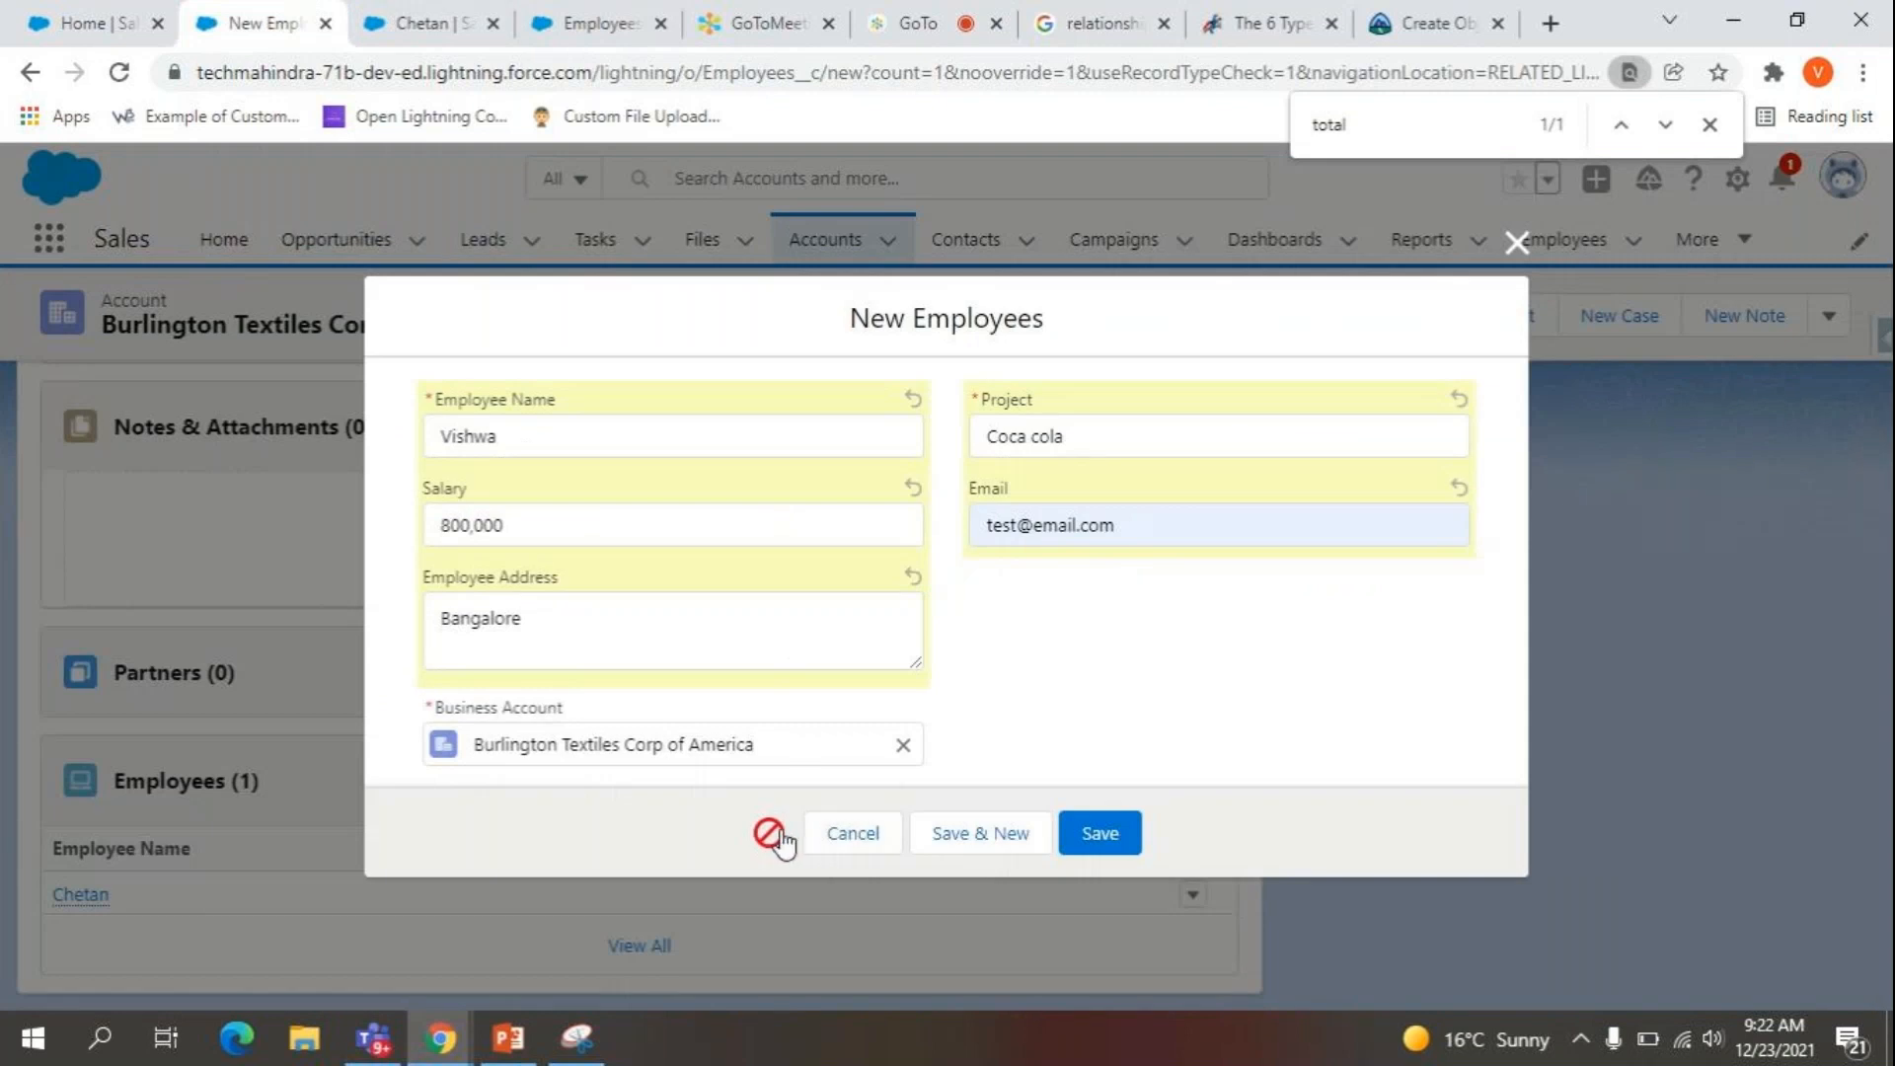
pyautogui.click(770, 835)
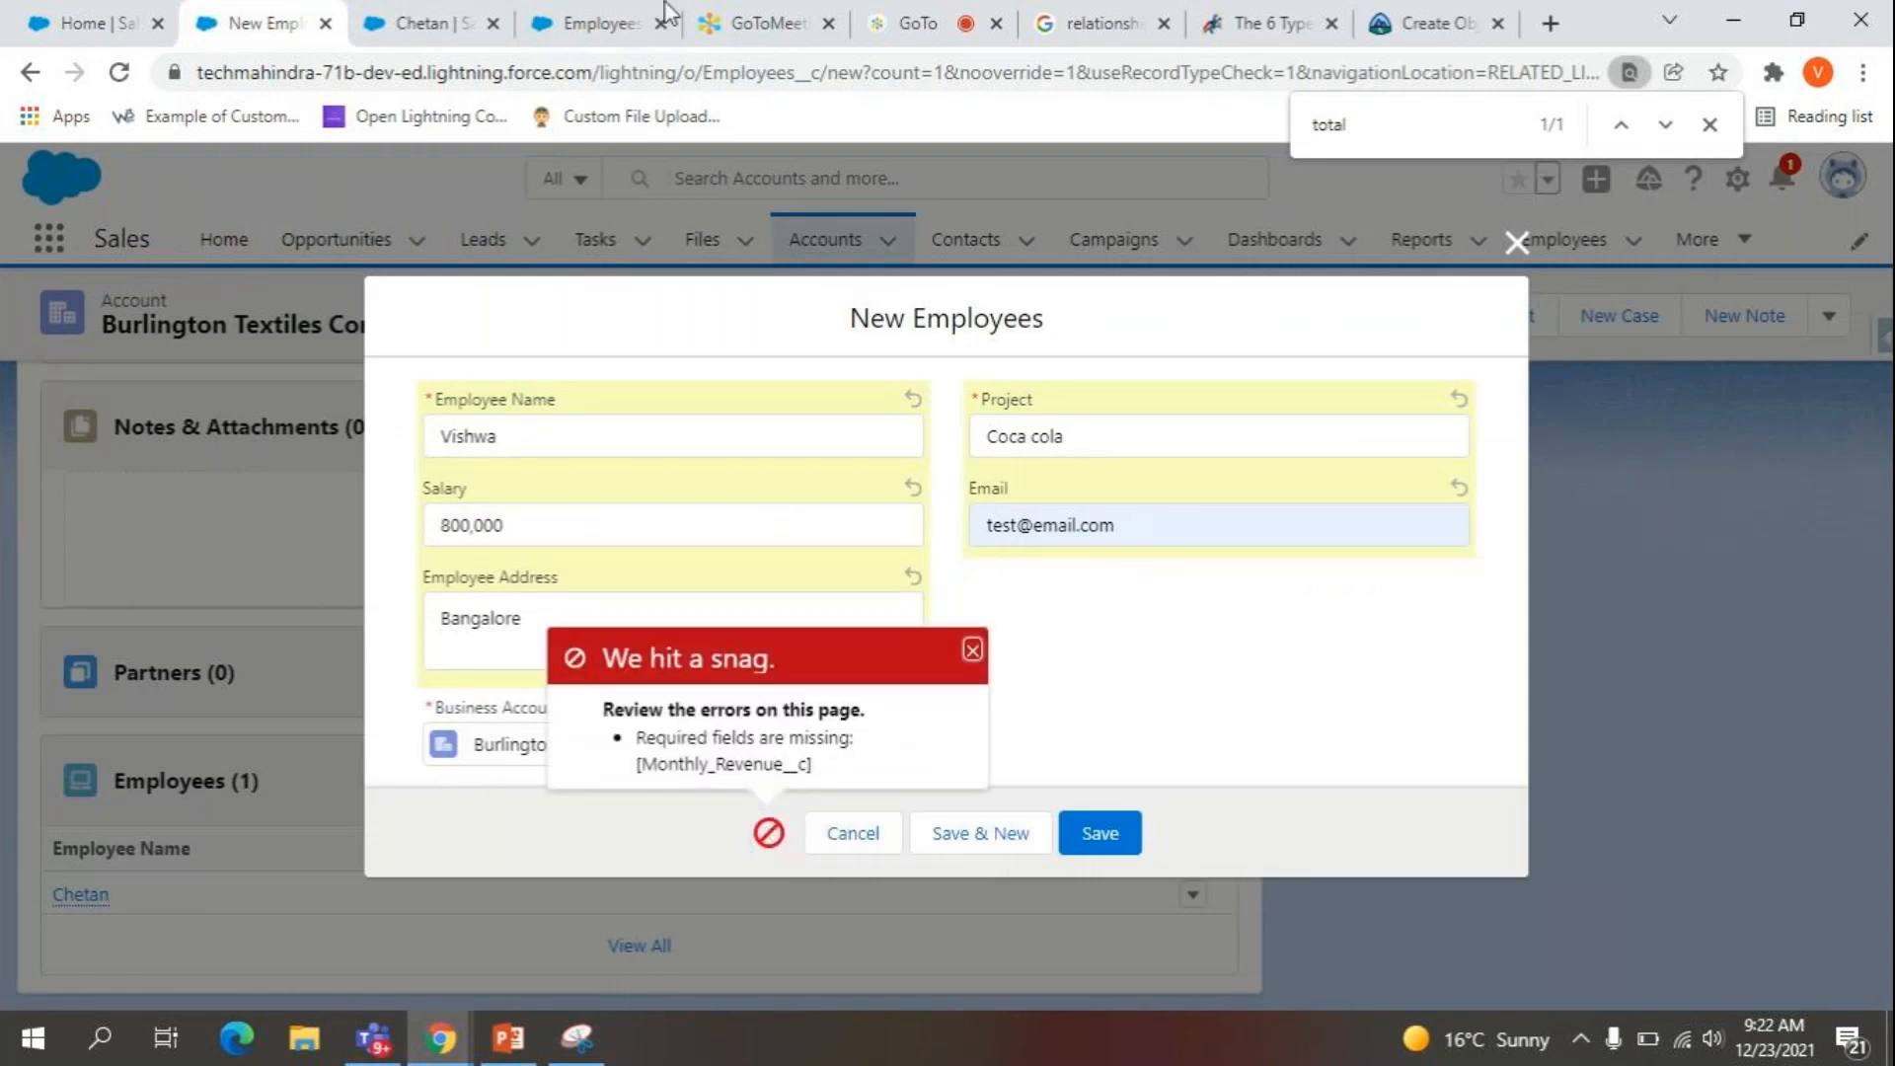
# Search the Employees object's fields for "mon" to look for the required field named in the error.
pyautogui.click(612, 18)
pyautogui.press('BackSpace')
pyautogui.write('on')
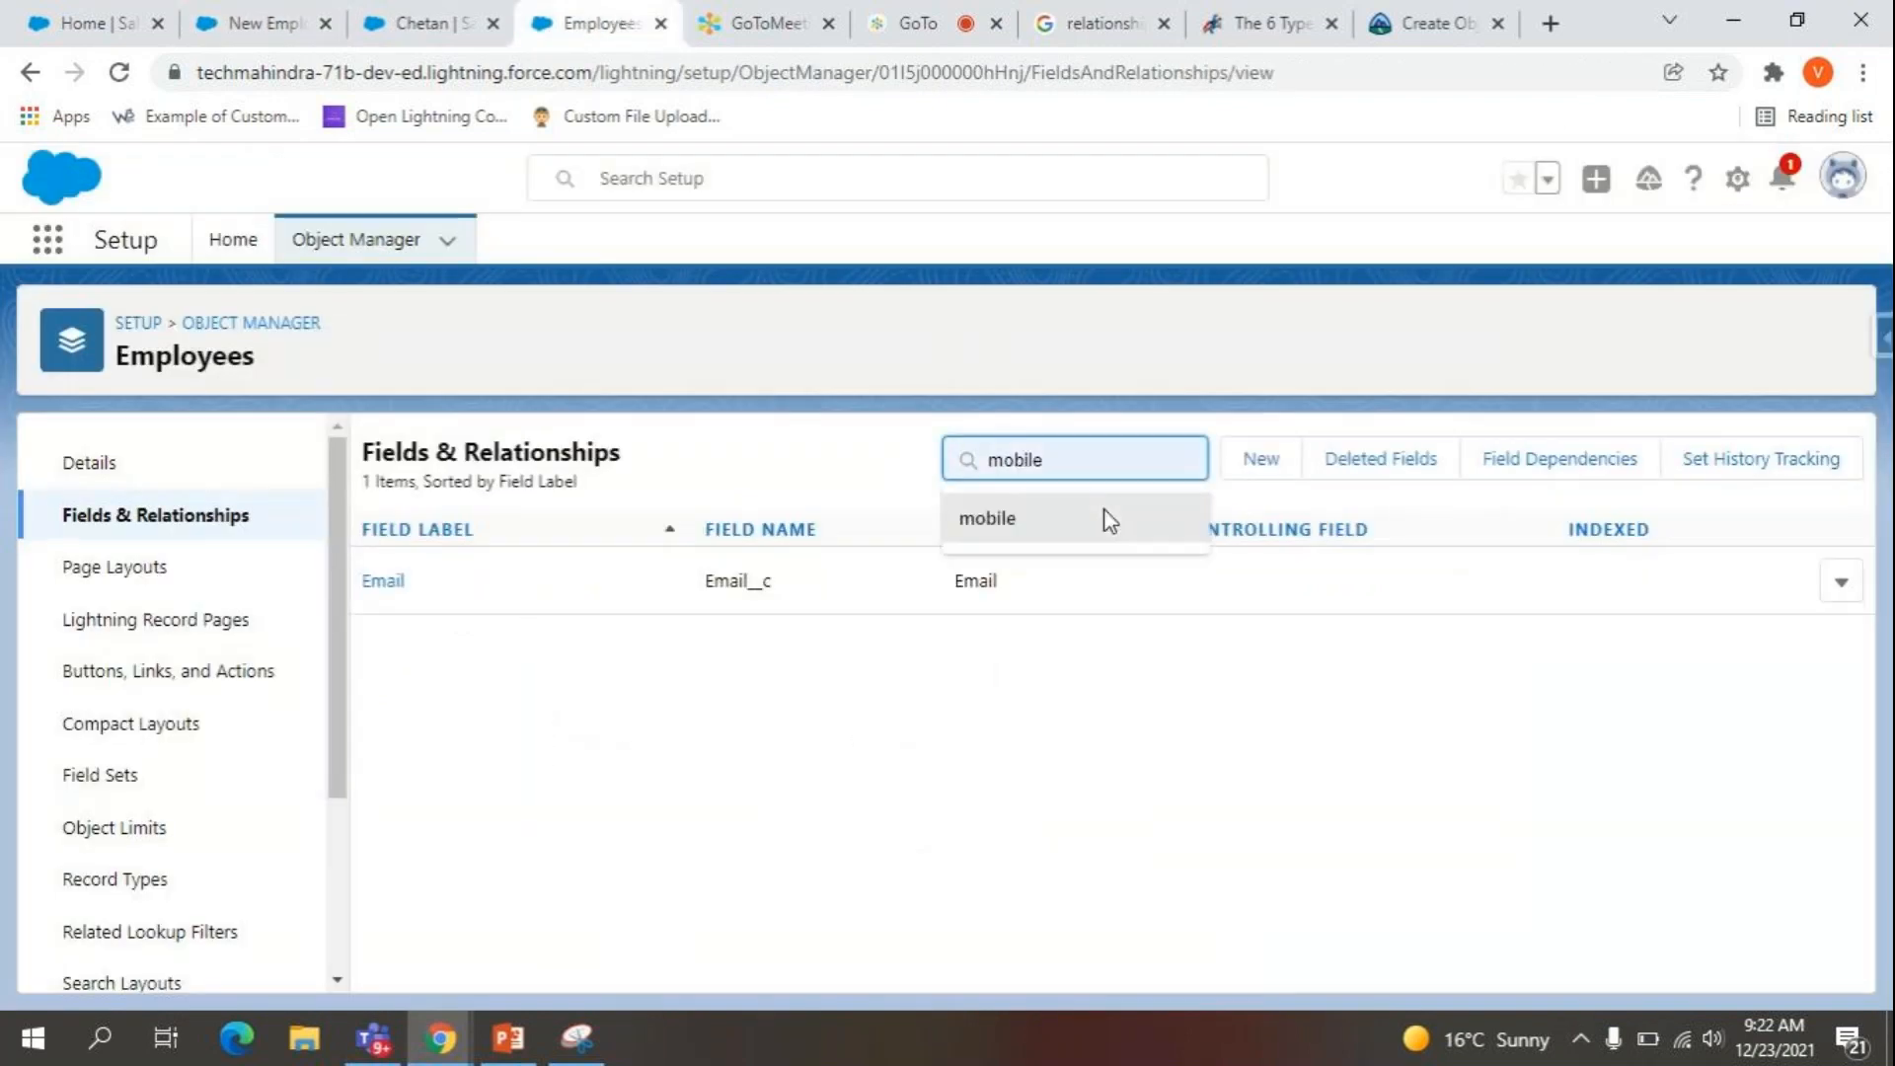
pyautogui.write('th')
pyautogui.press('BackSpace')
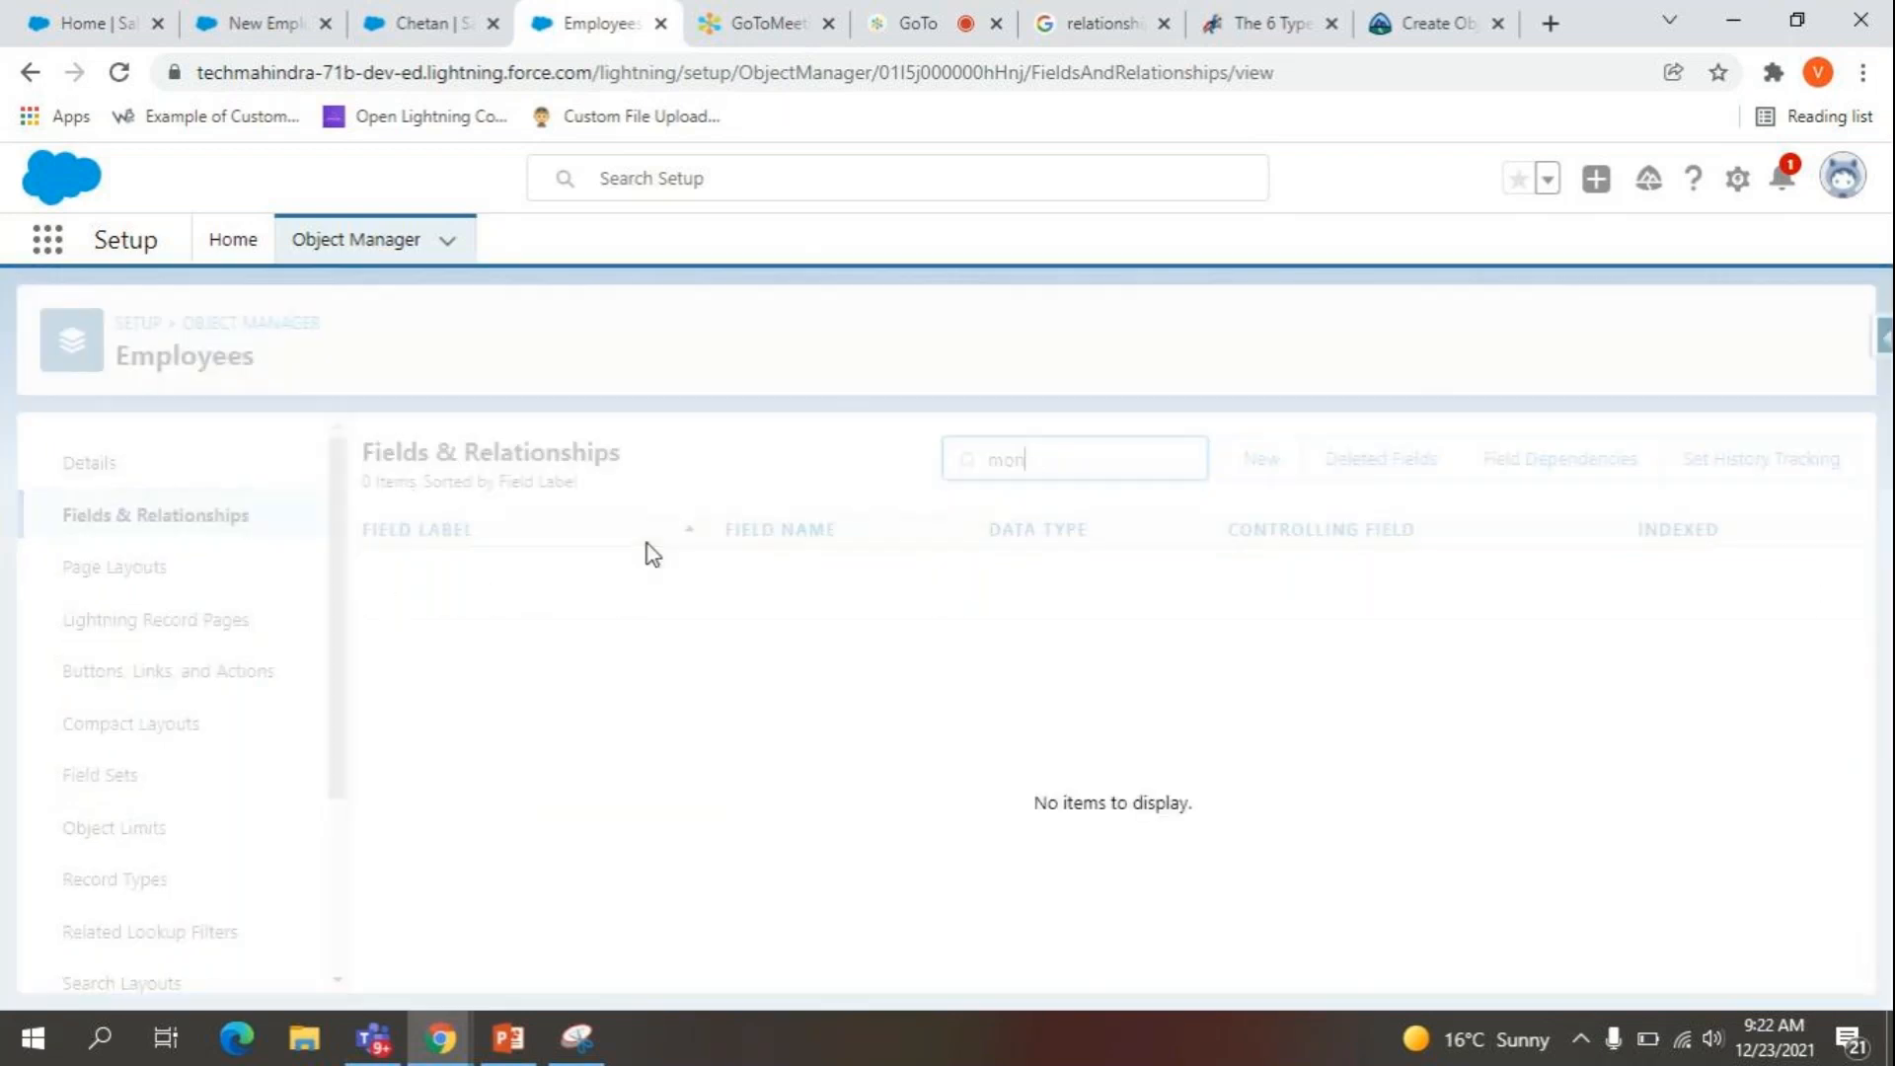
pyautogui.press('BackSpace')
# Clear the field search and look through the full list of Employees fields for the required one.
pyautogui.click(1114, 456)
pyautogui.press('BackSpace')
pyautogui.press('BackSpace')
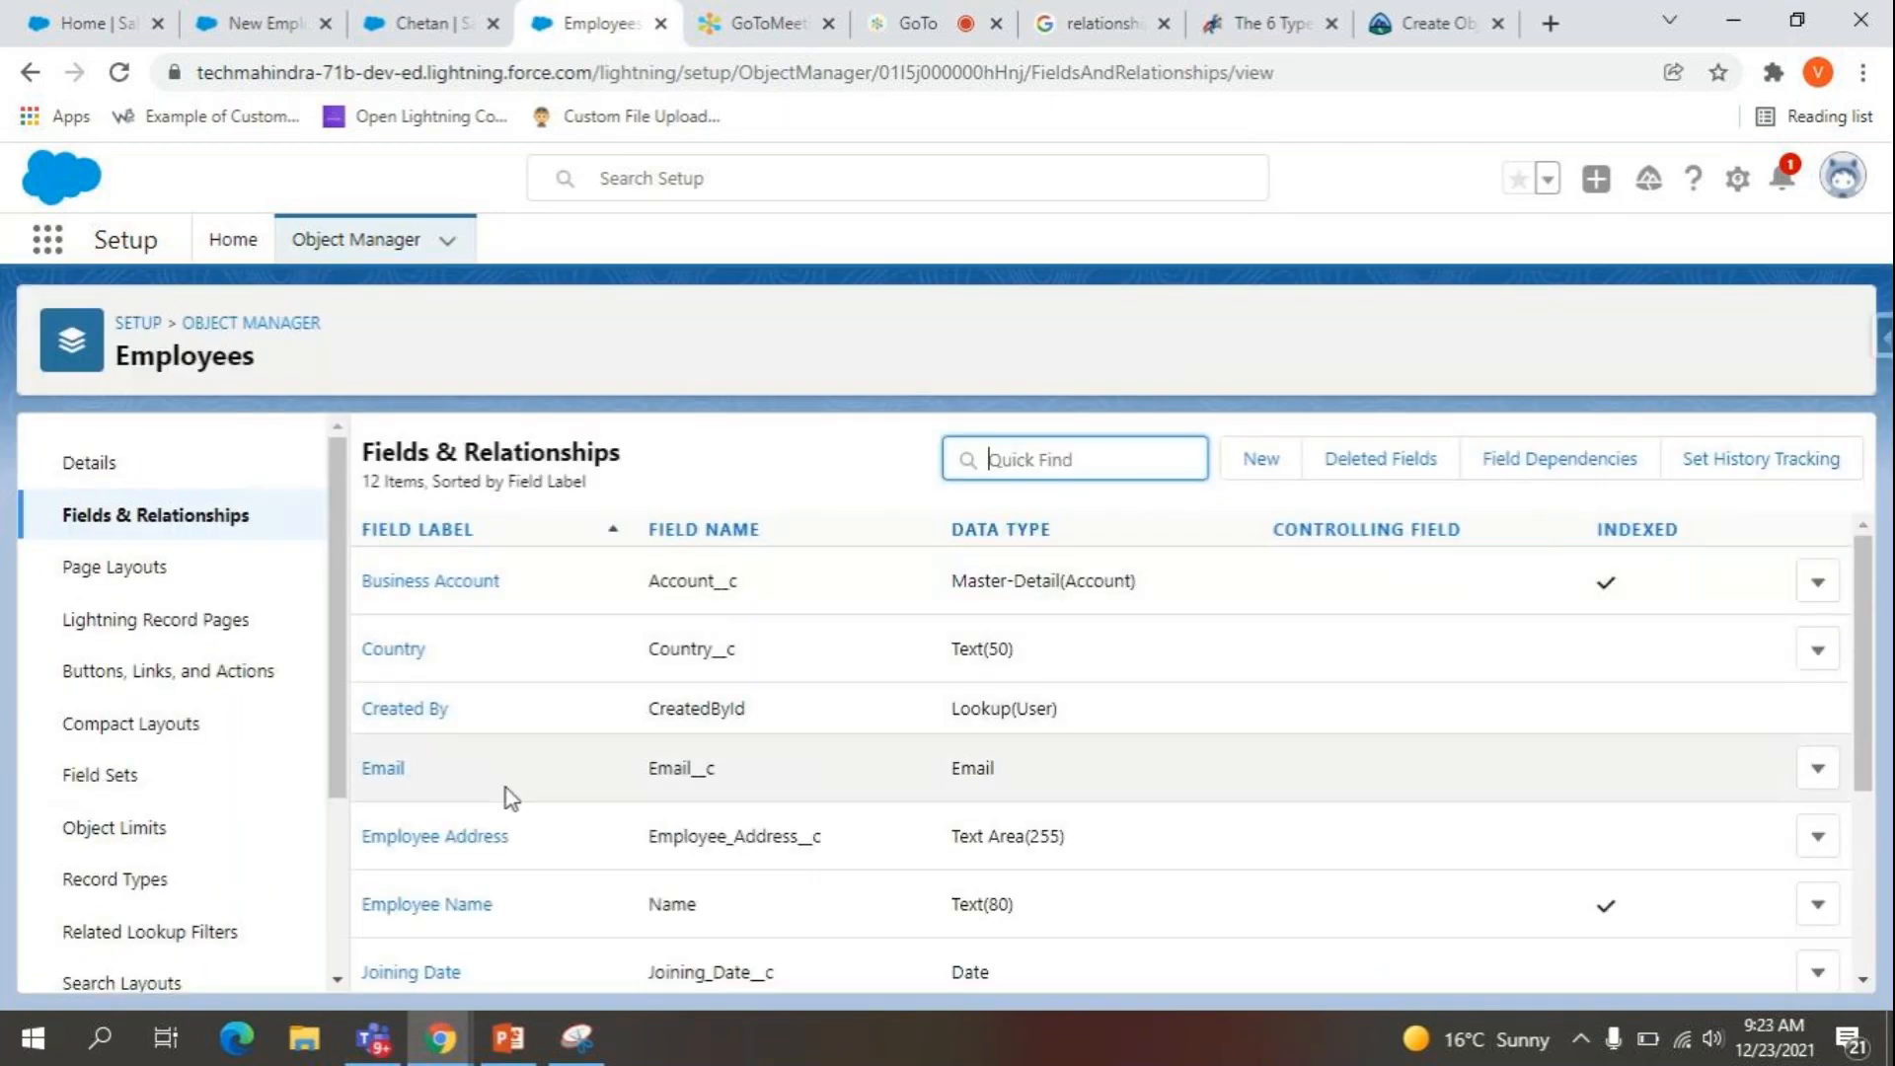
pyautogui.scroll(-1, 504, 839)
pyautogui.scroll(-2, 502, 879)
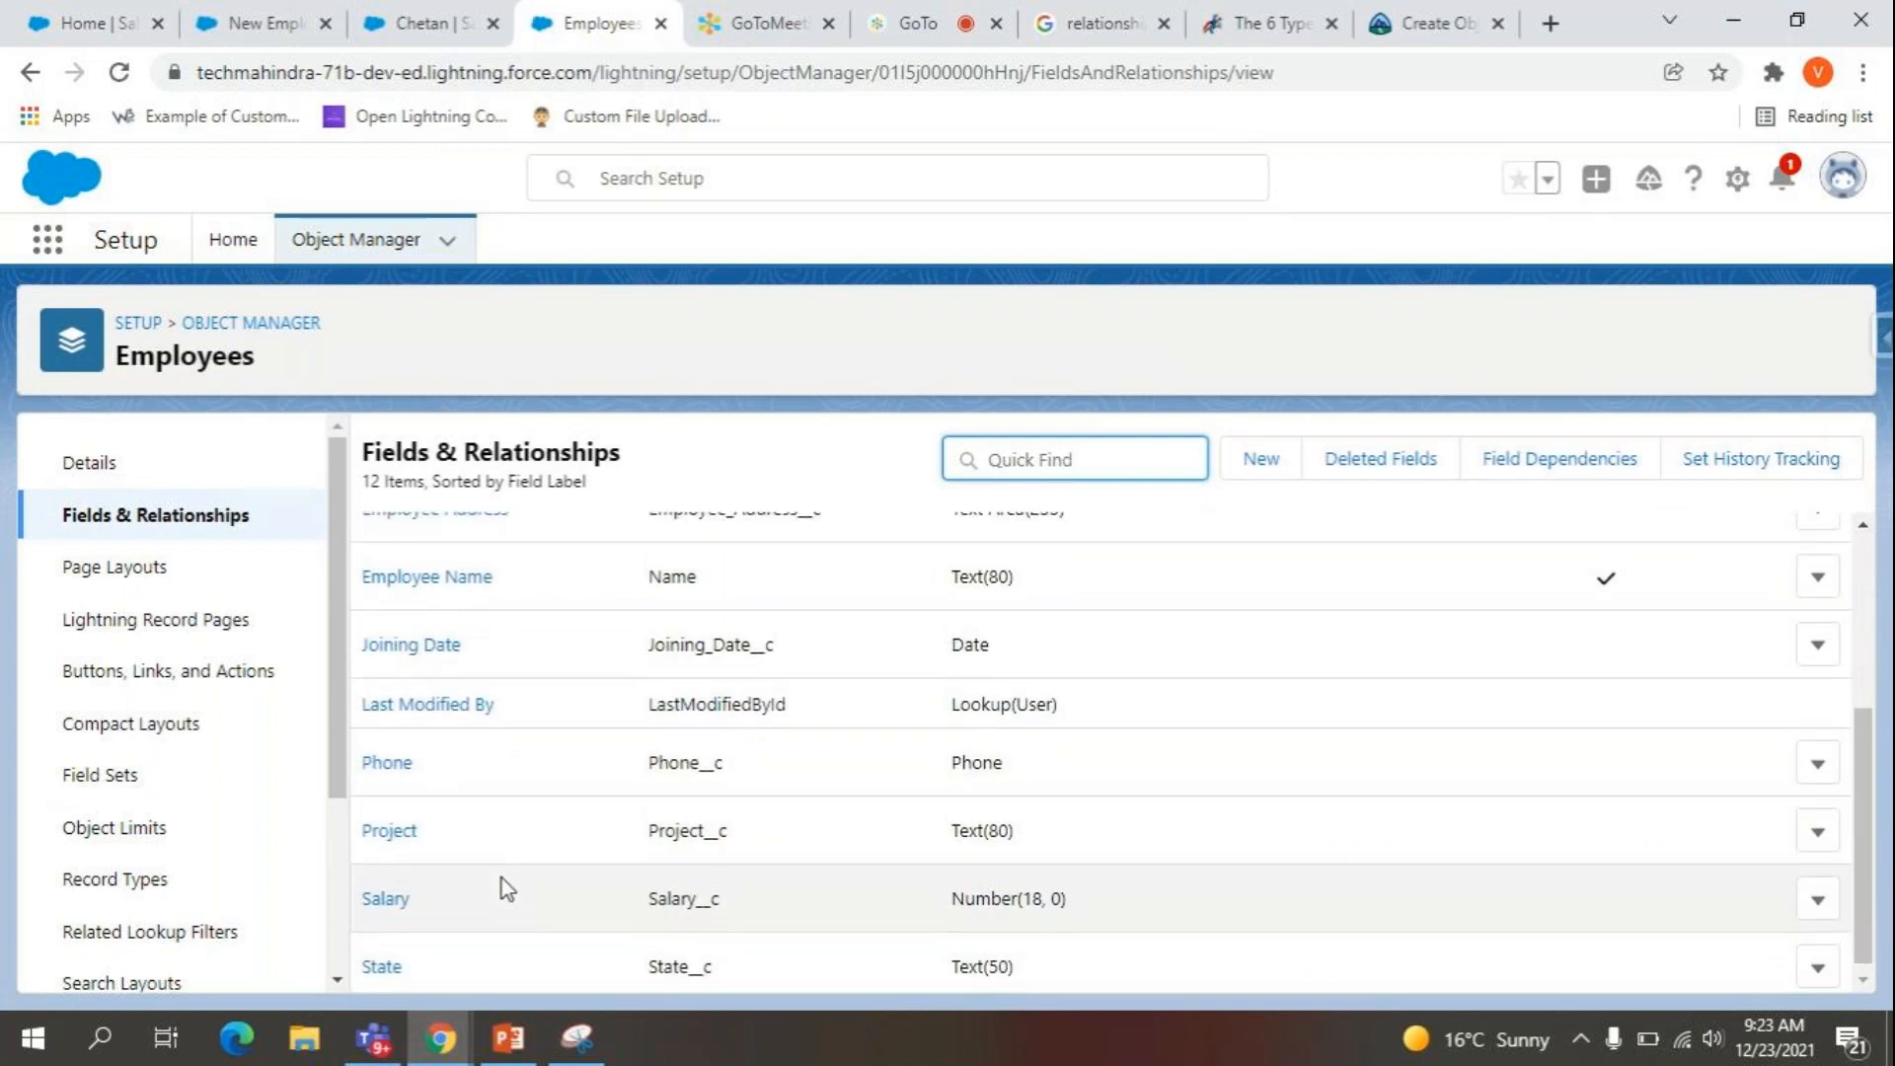
pyautogui.scroll(2, 501, 878)
pyautogui.scroll(2, 502, 879)
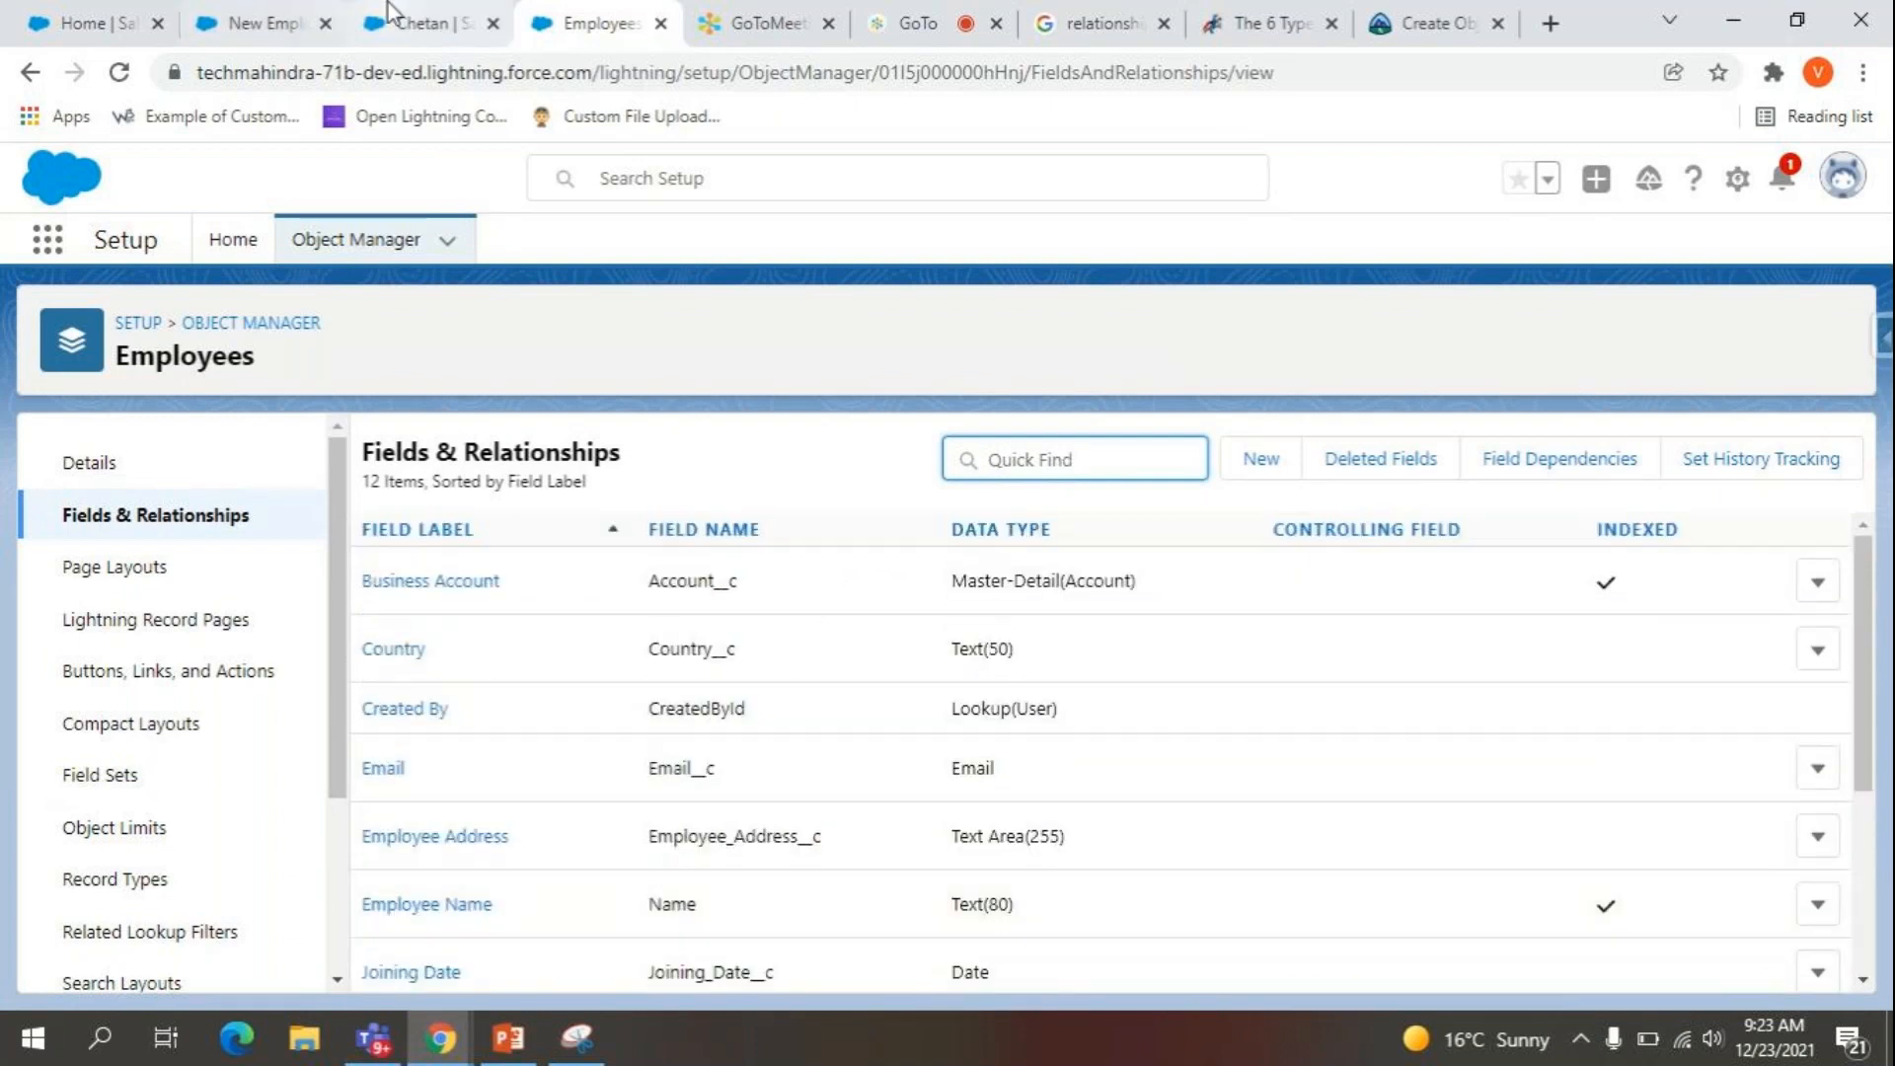
# Highlight the missing-field error on the new employee form, and cancel the unsaved record.
pyautogui.click(259, 23)
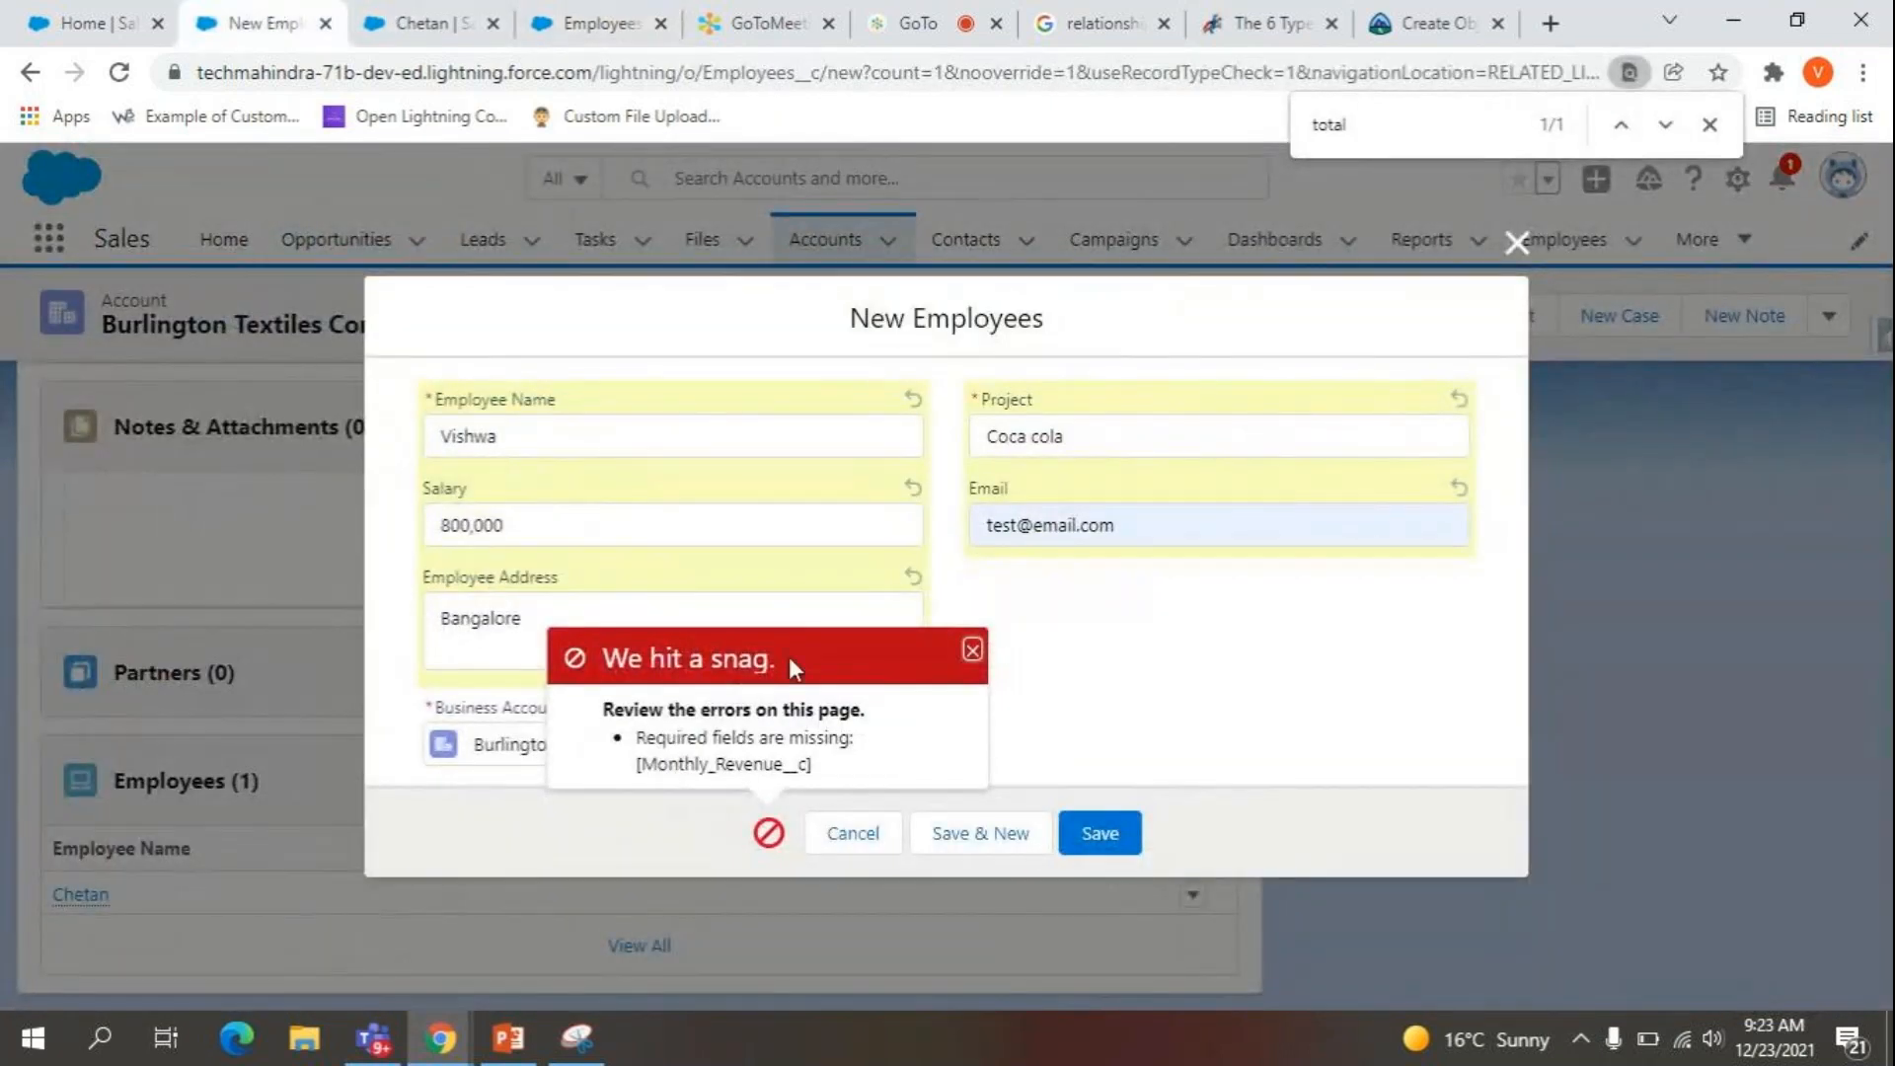
pyautogui.moveTo(663, 756); pyautogui.dragTo(866, 708)
pyautogui.click(1153, 661)
pyautogui.click(882, 846)
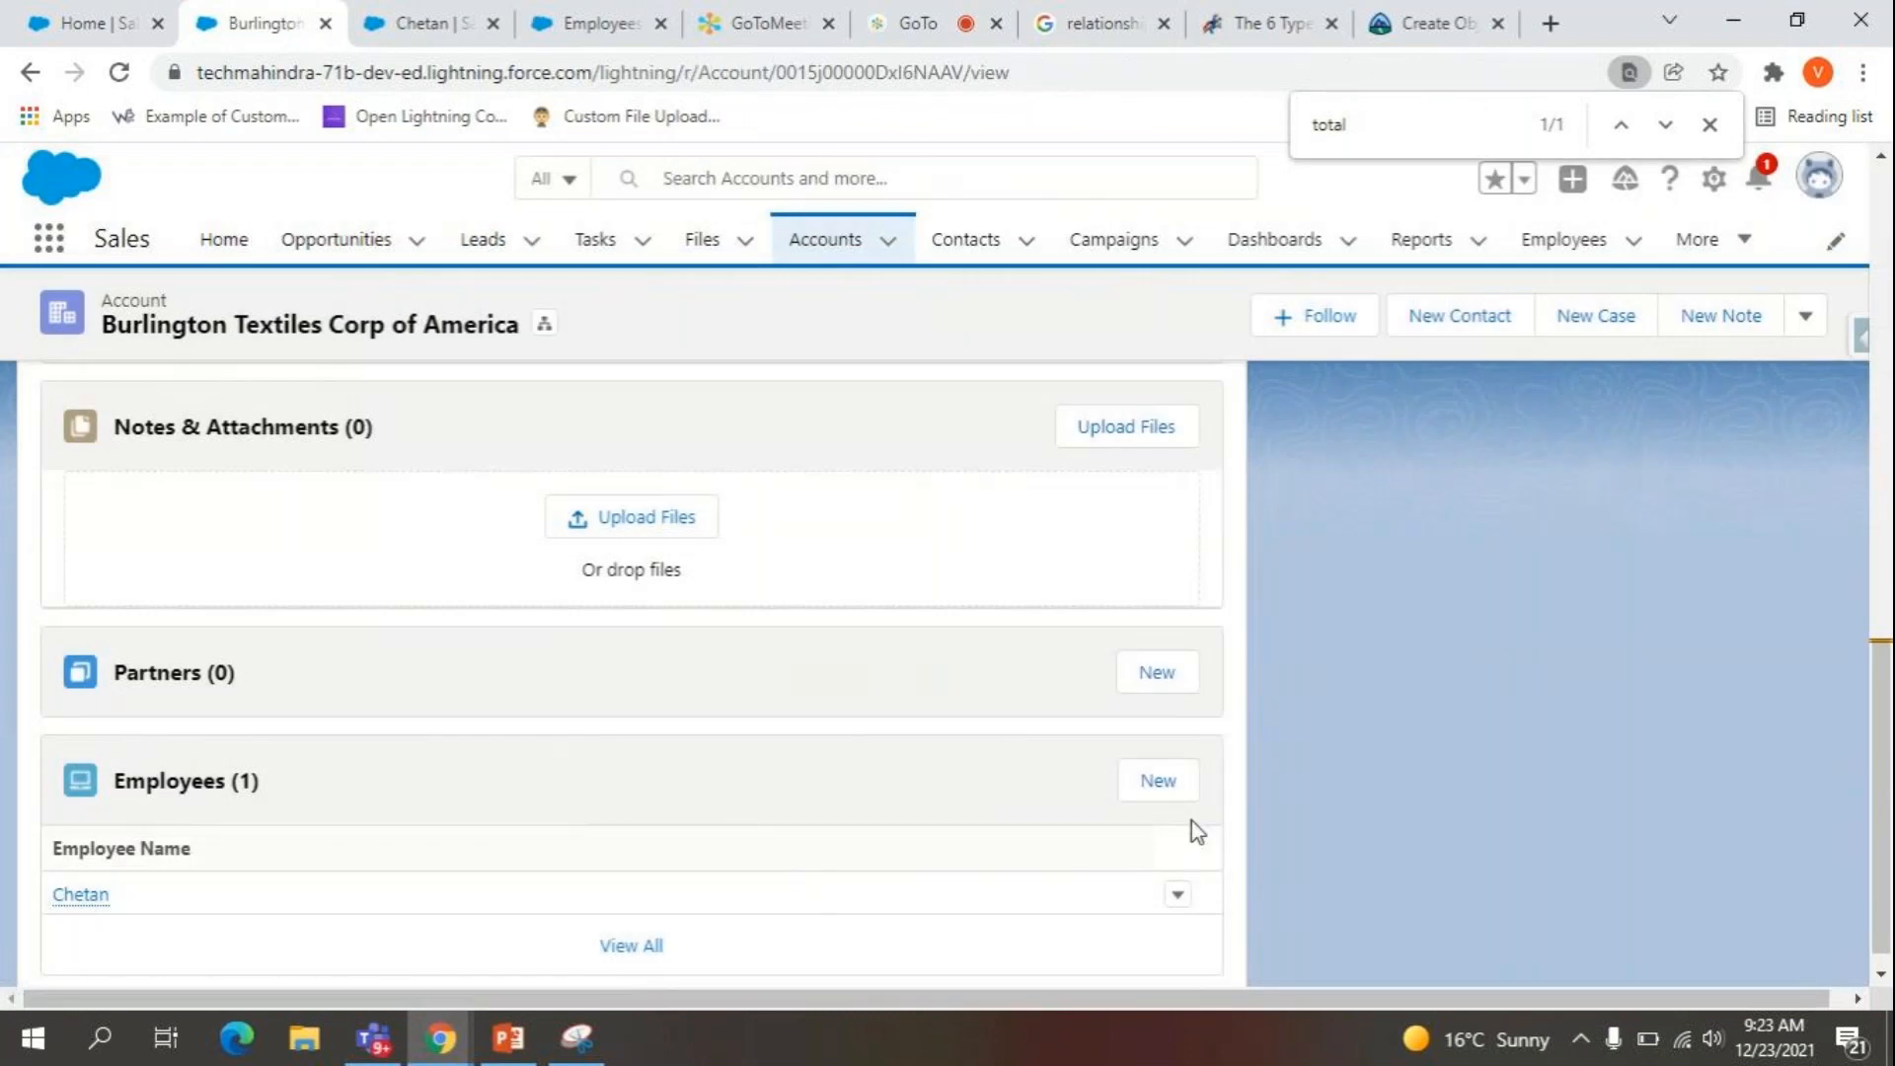
# Start another employee record for the account with the employee's name, project Coca cola and salary 898900.
pyautogui.click(1176, 781)
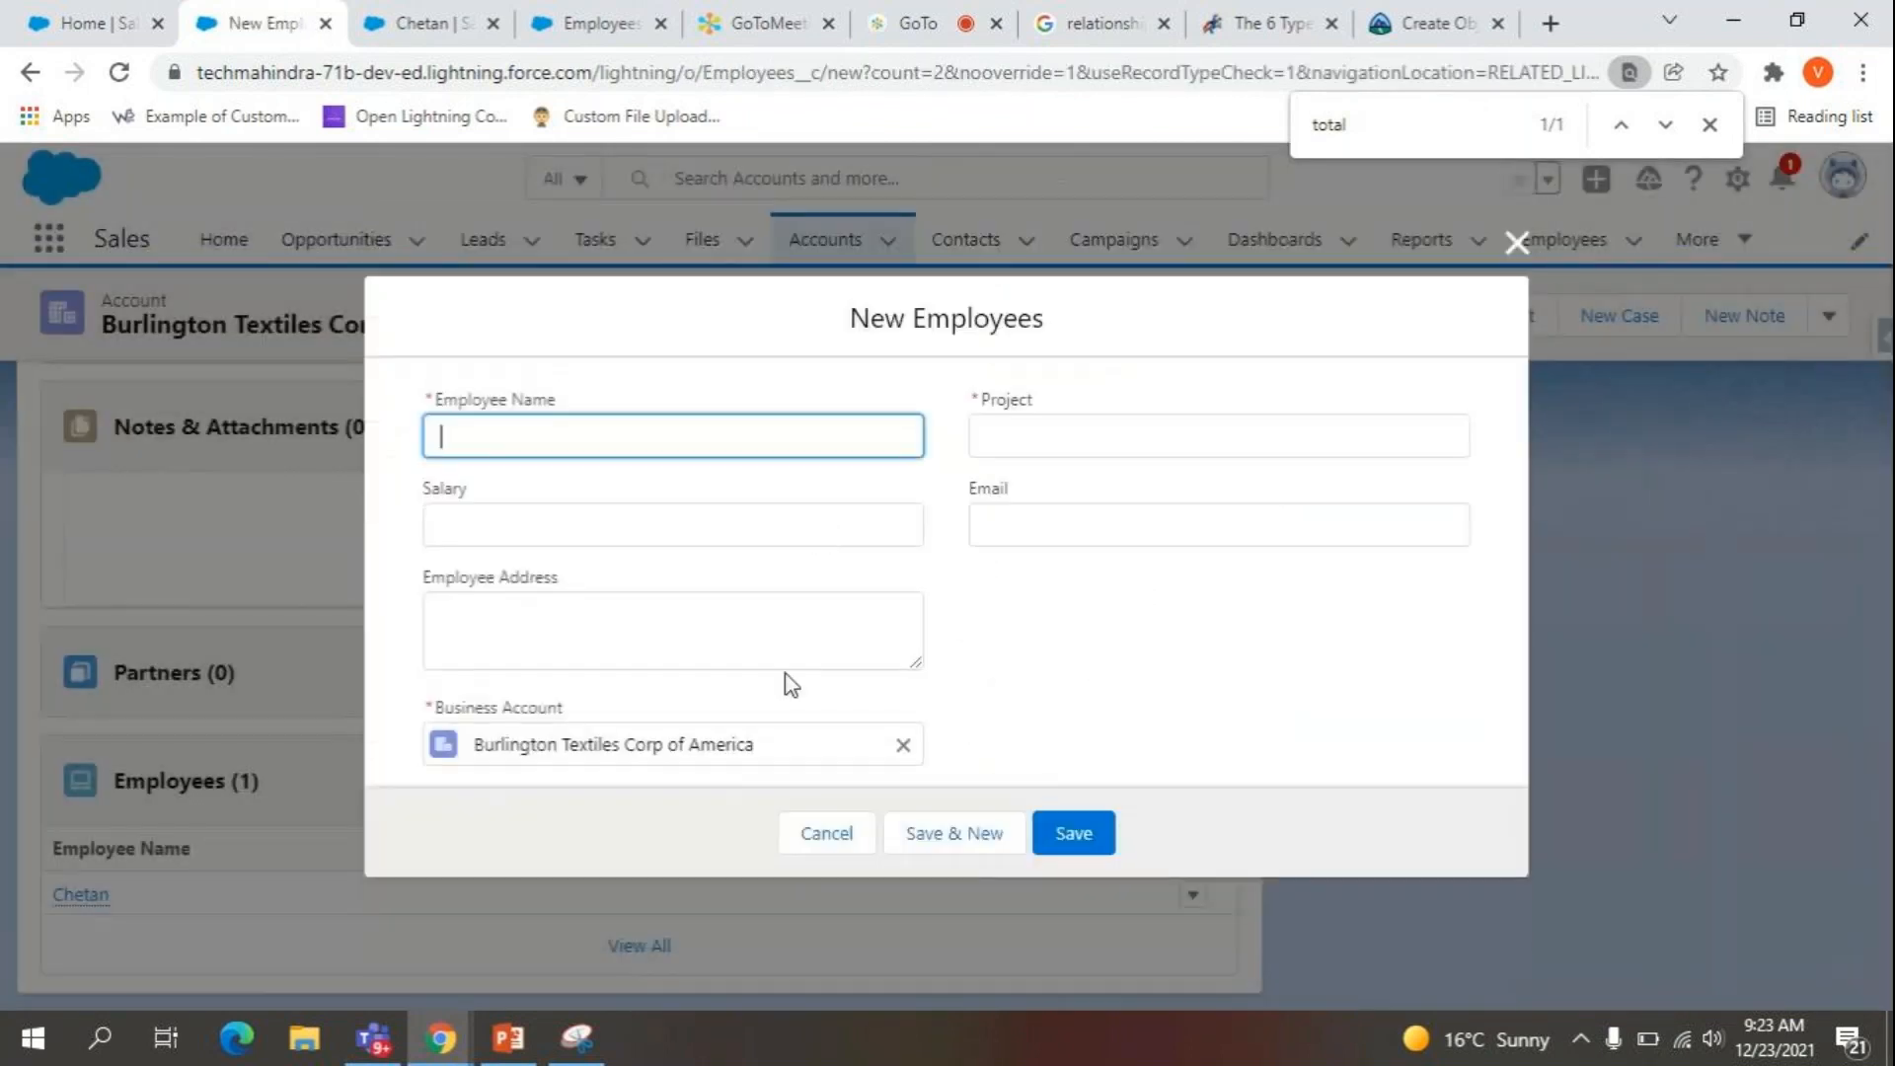
pyautogui.click(707, 450)
pyautogui.write('Vi')
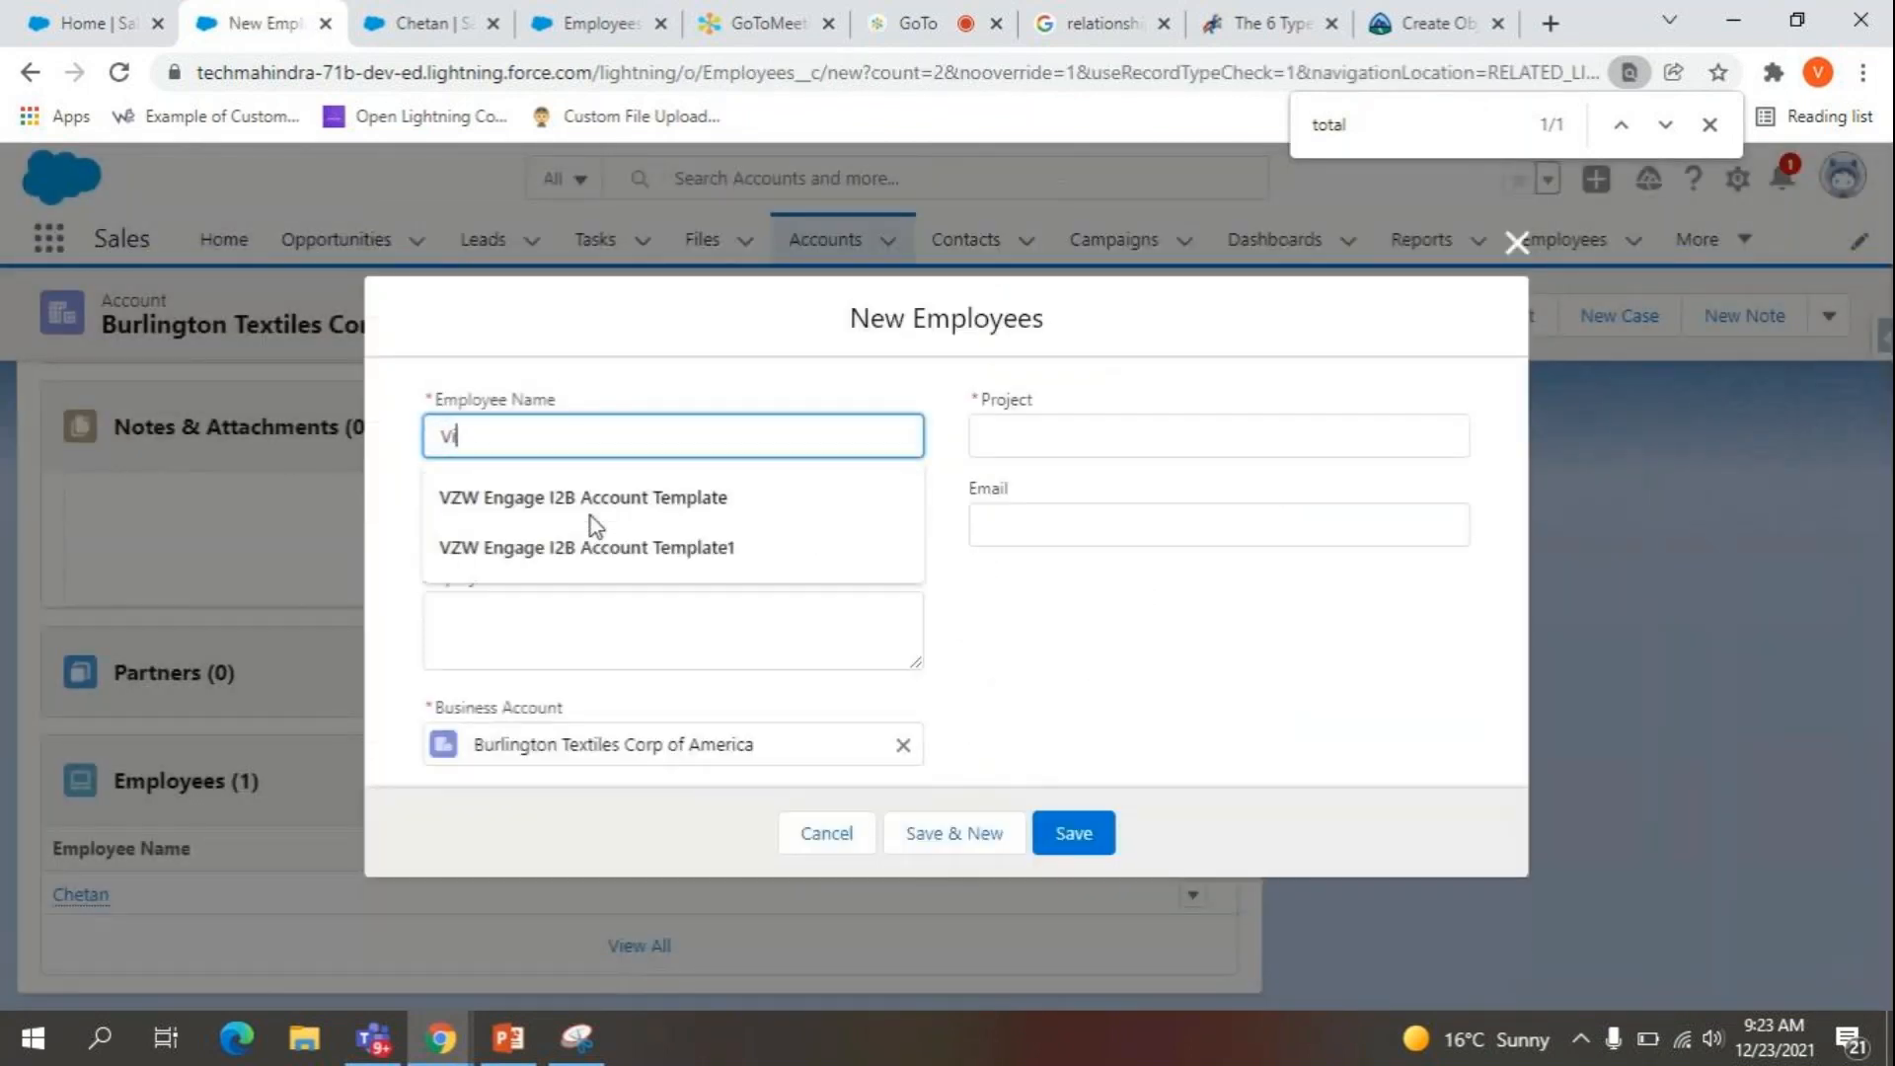
pyautogui.write('shwa')
pyautogui.press('Tab')
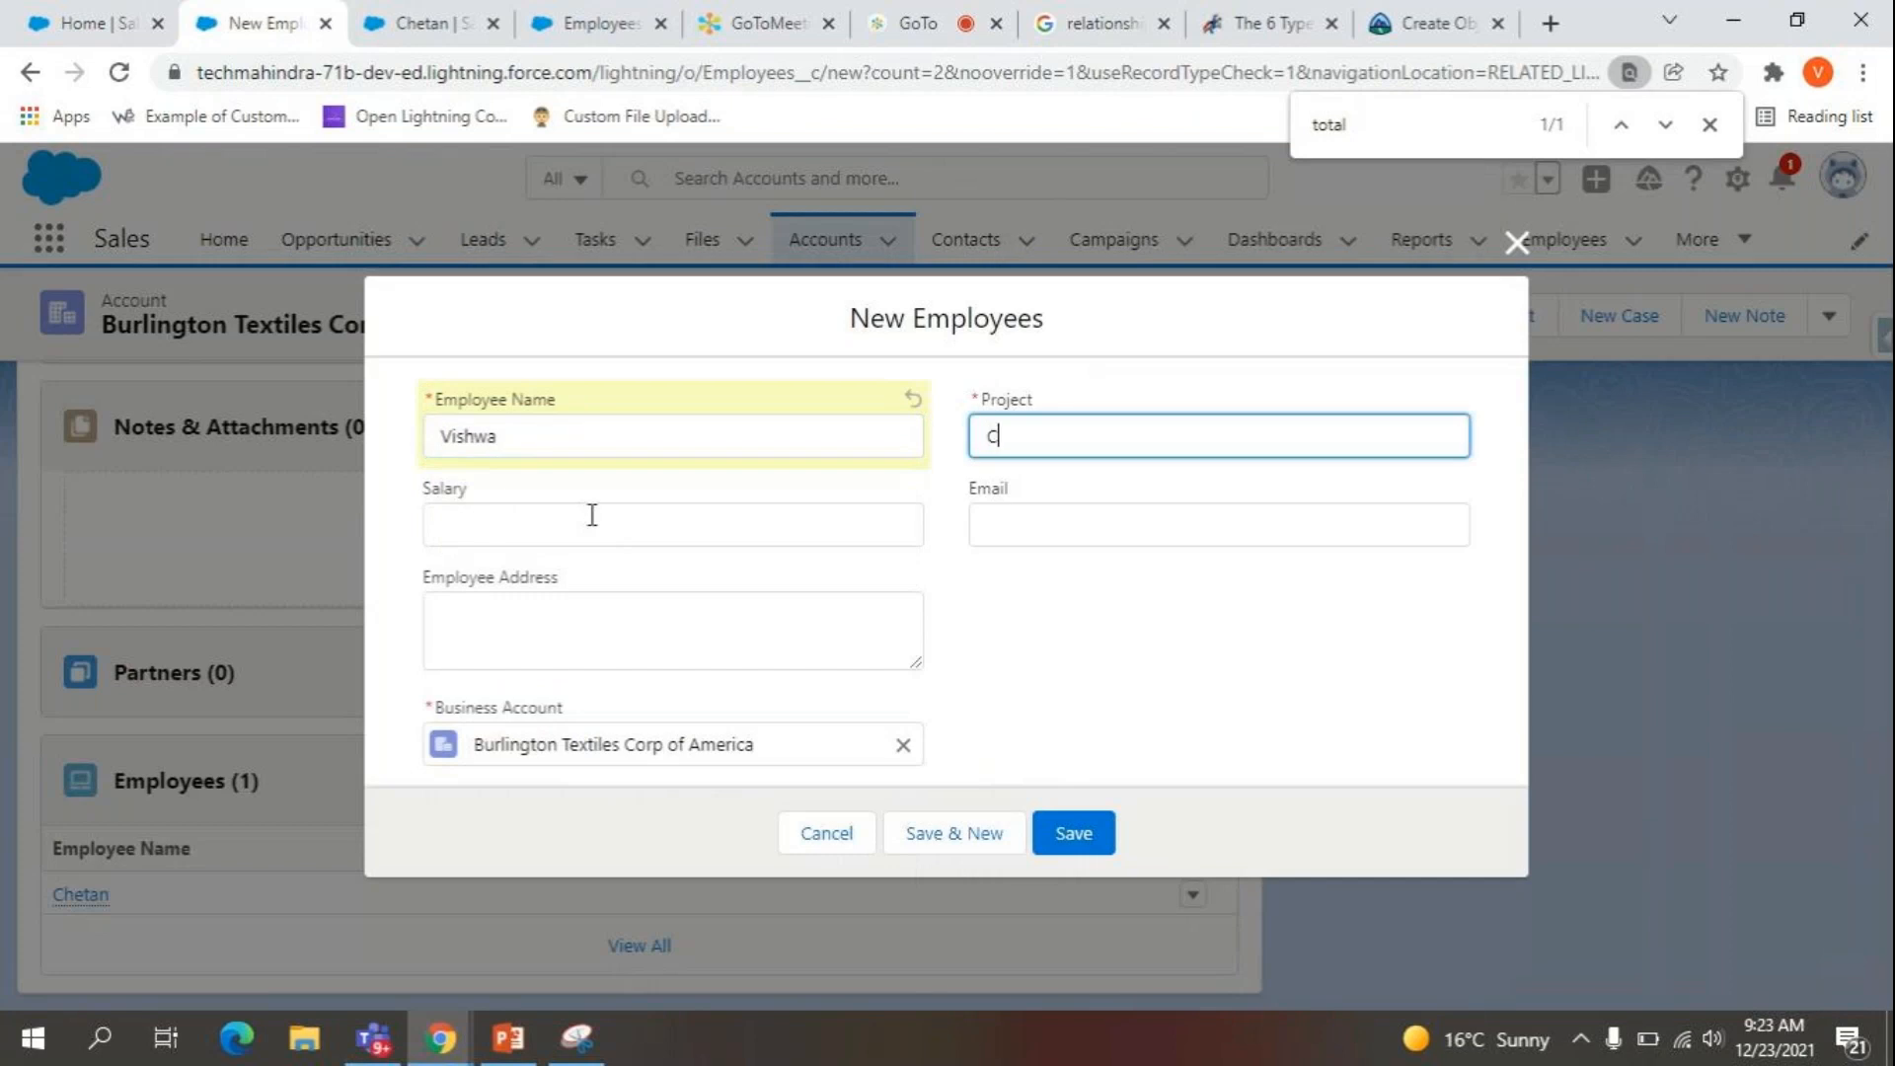
pyautogui.click(593, 515)
pyautogui.write('898900')
pyautogui.press('Tab')
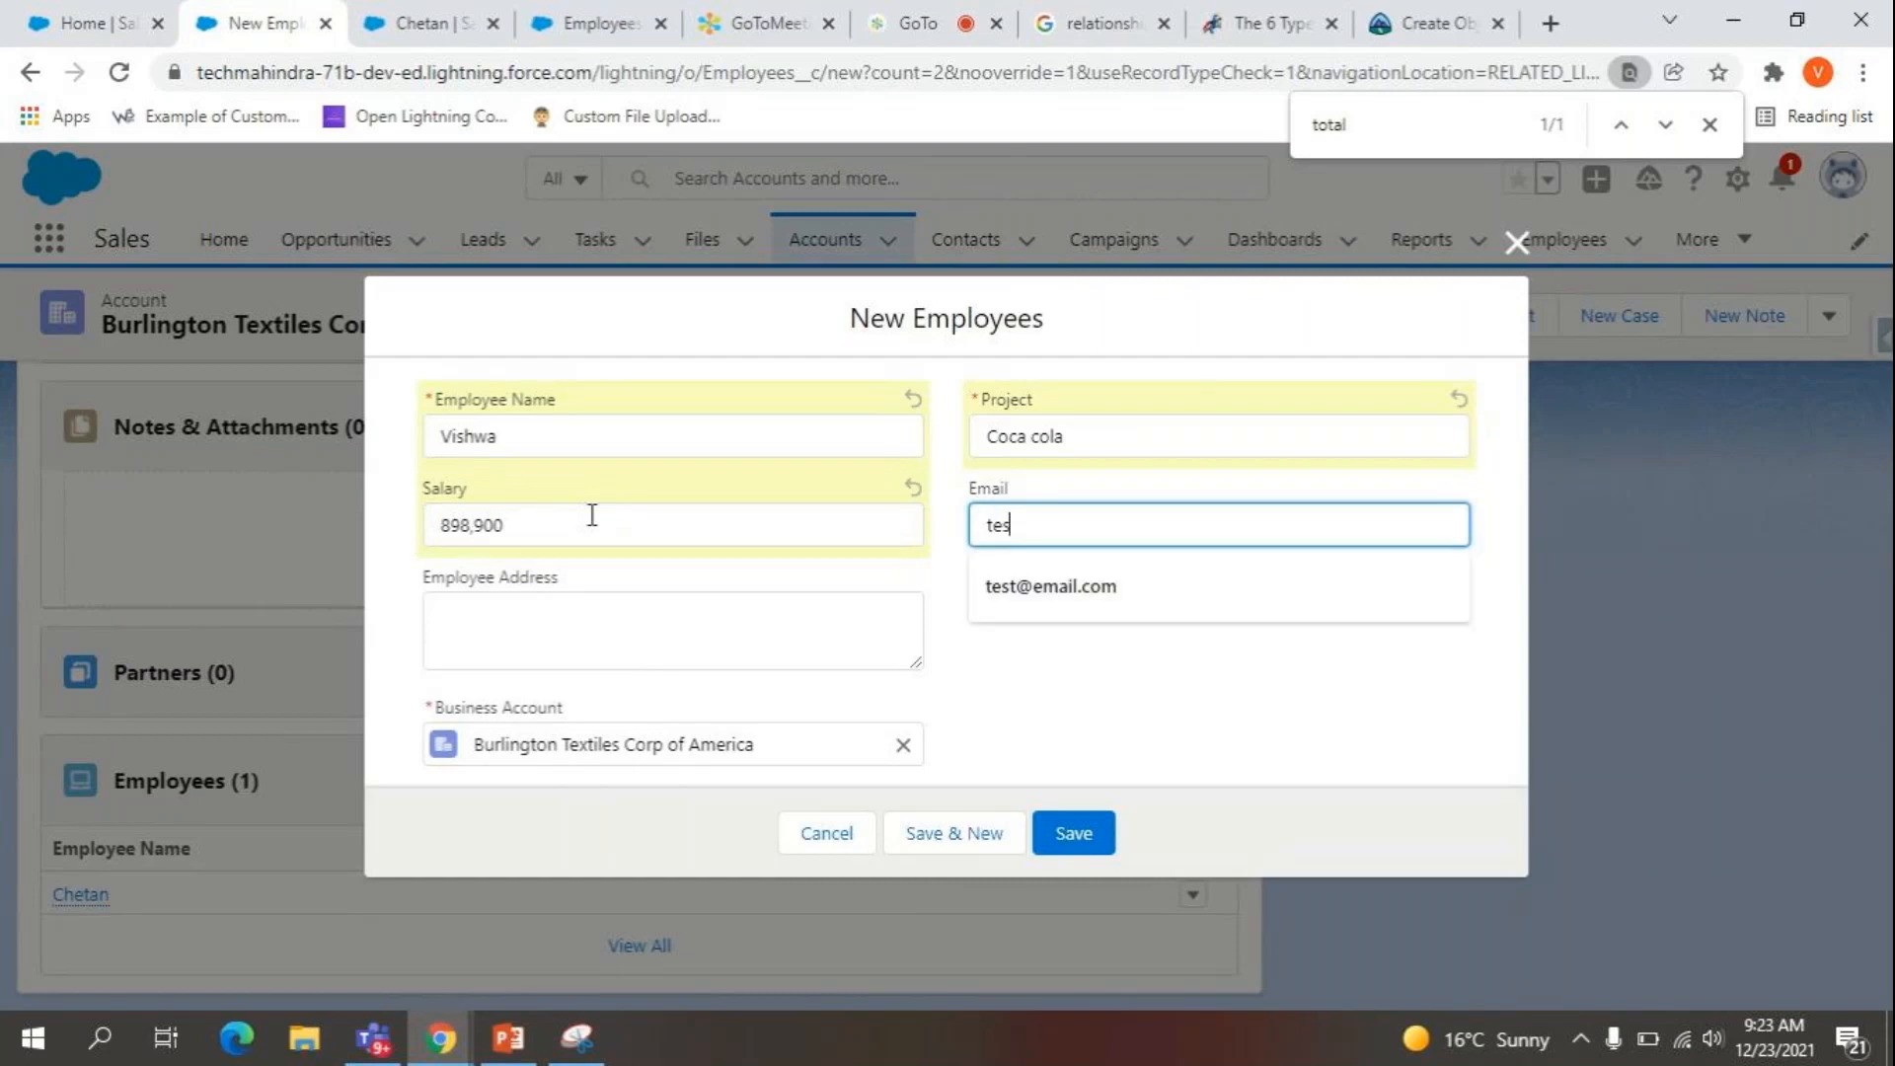
# Fill in the employee's e-mail, try to save the record, and highlight the required field named in the error.
pyautogui.press('Down')
pyautogui.press('Down')
pyautogui.press('Return')
pyautogui.press('Tab')
pyautogui.click(1096, 827)
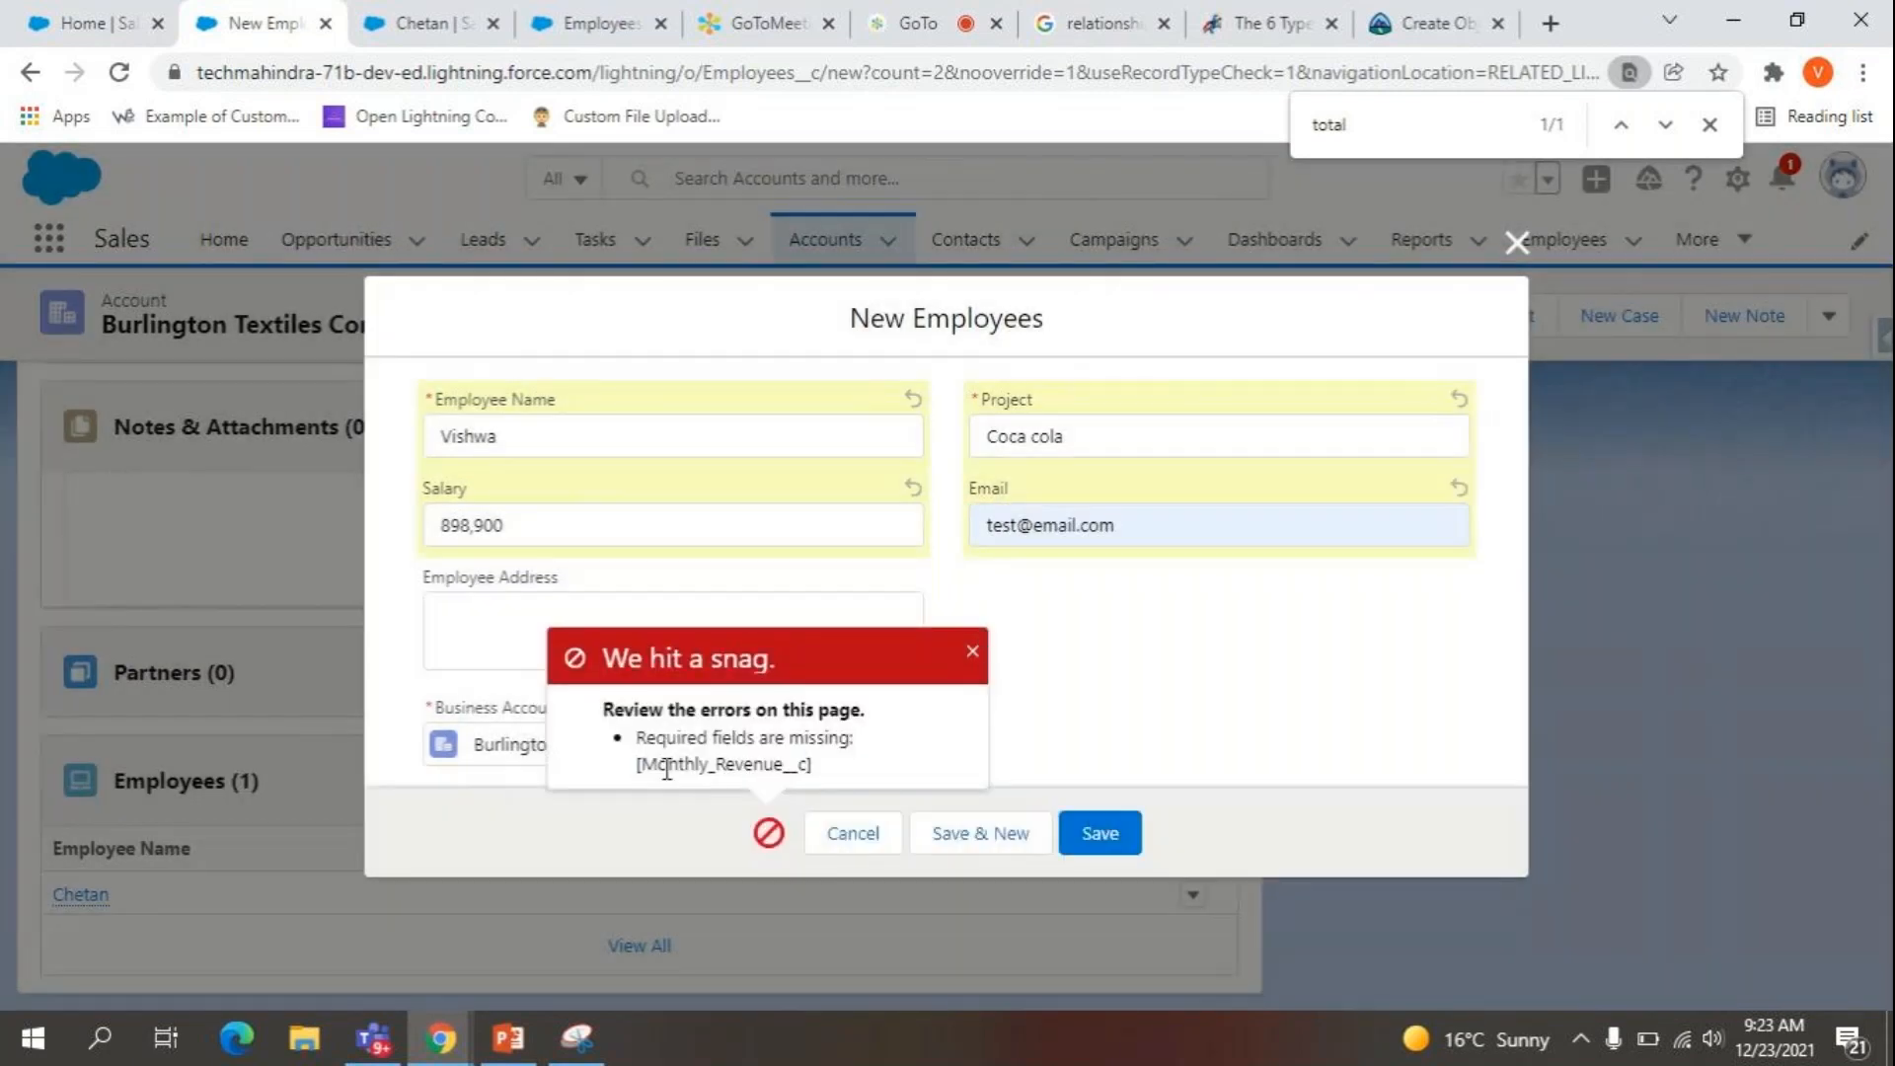
pyautogui.doubleClick(667, 768)
# Check the existing employee record's fields, dismiss the notification request, and return to the Employees object's field list.
pyautogui.click(466, 12)
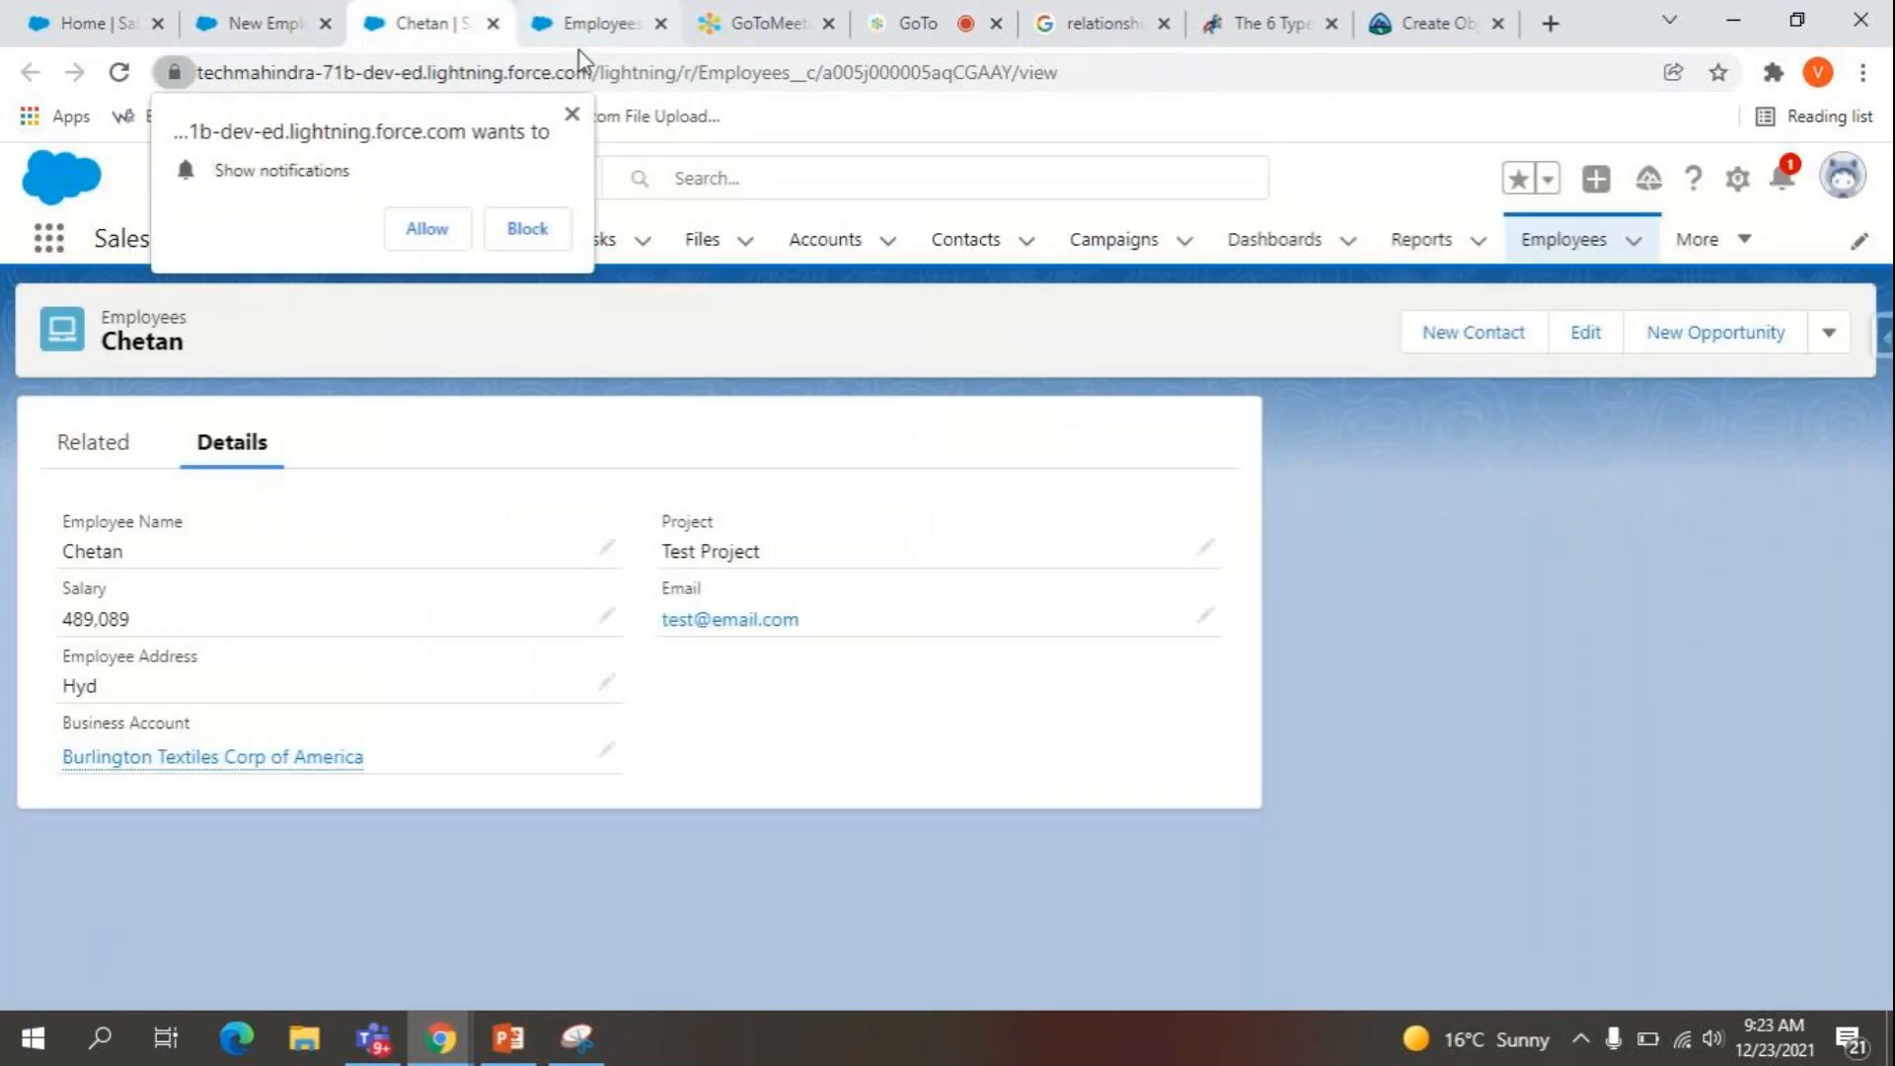
pyautogui.click(572, 114)
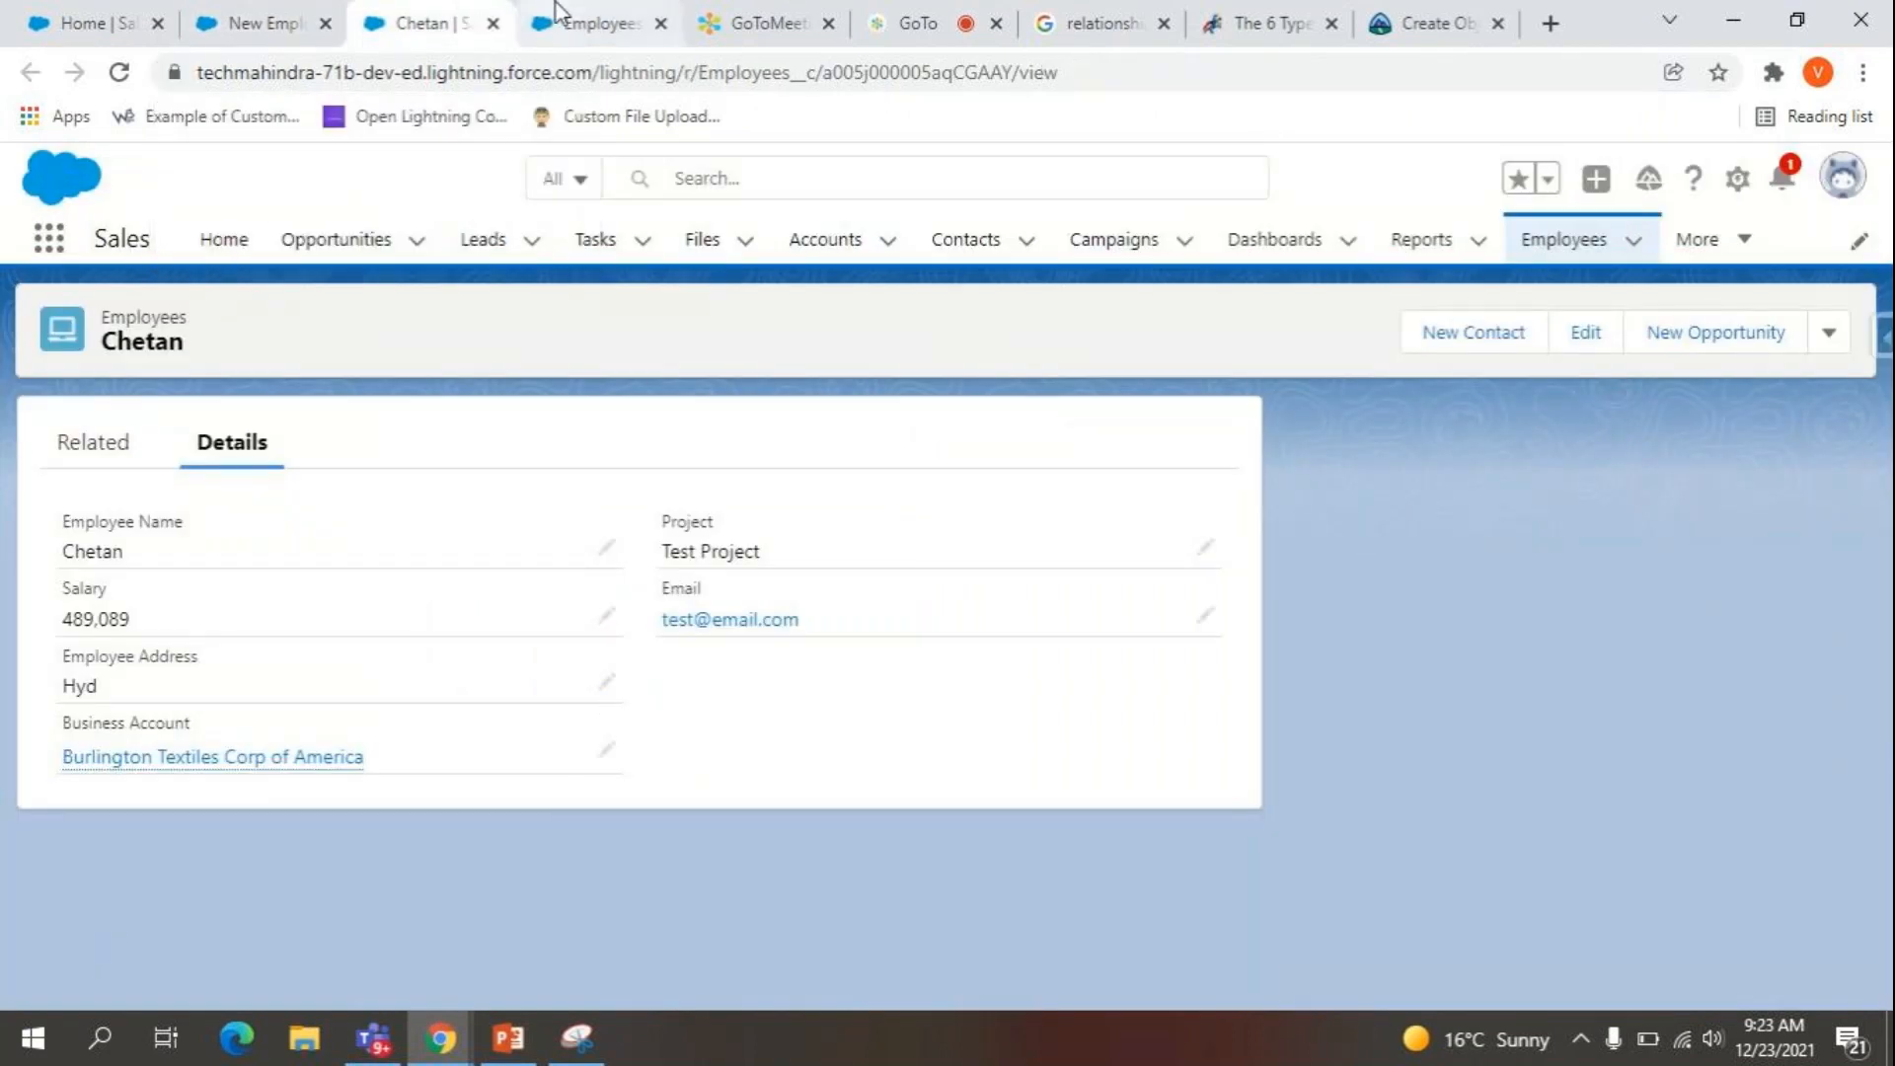
pyautogui.click(558, 14)
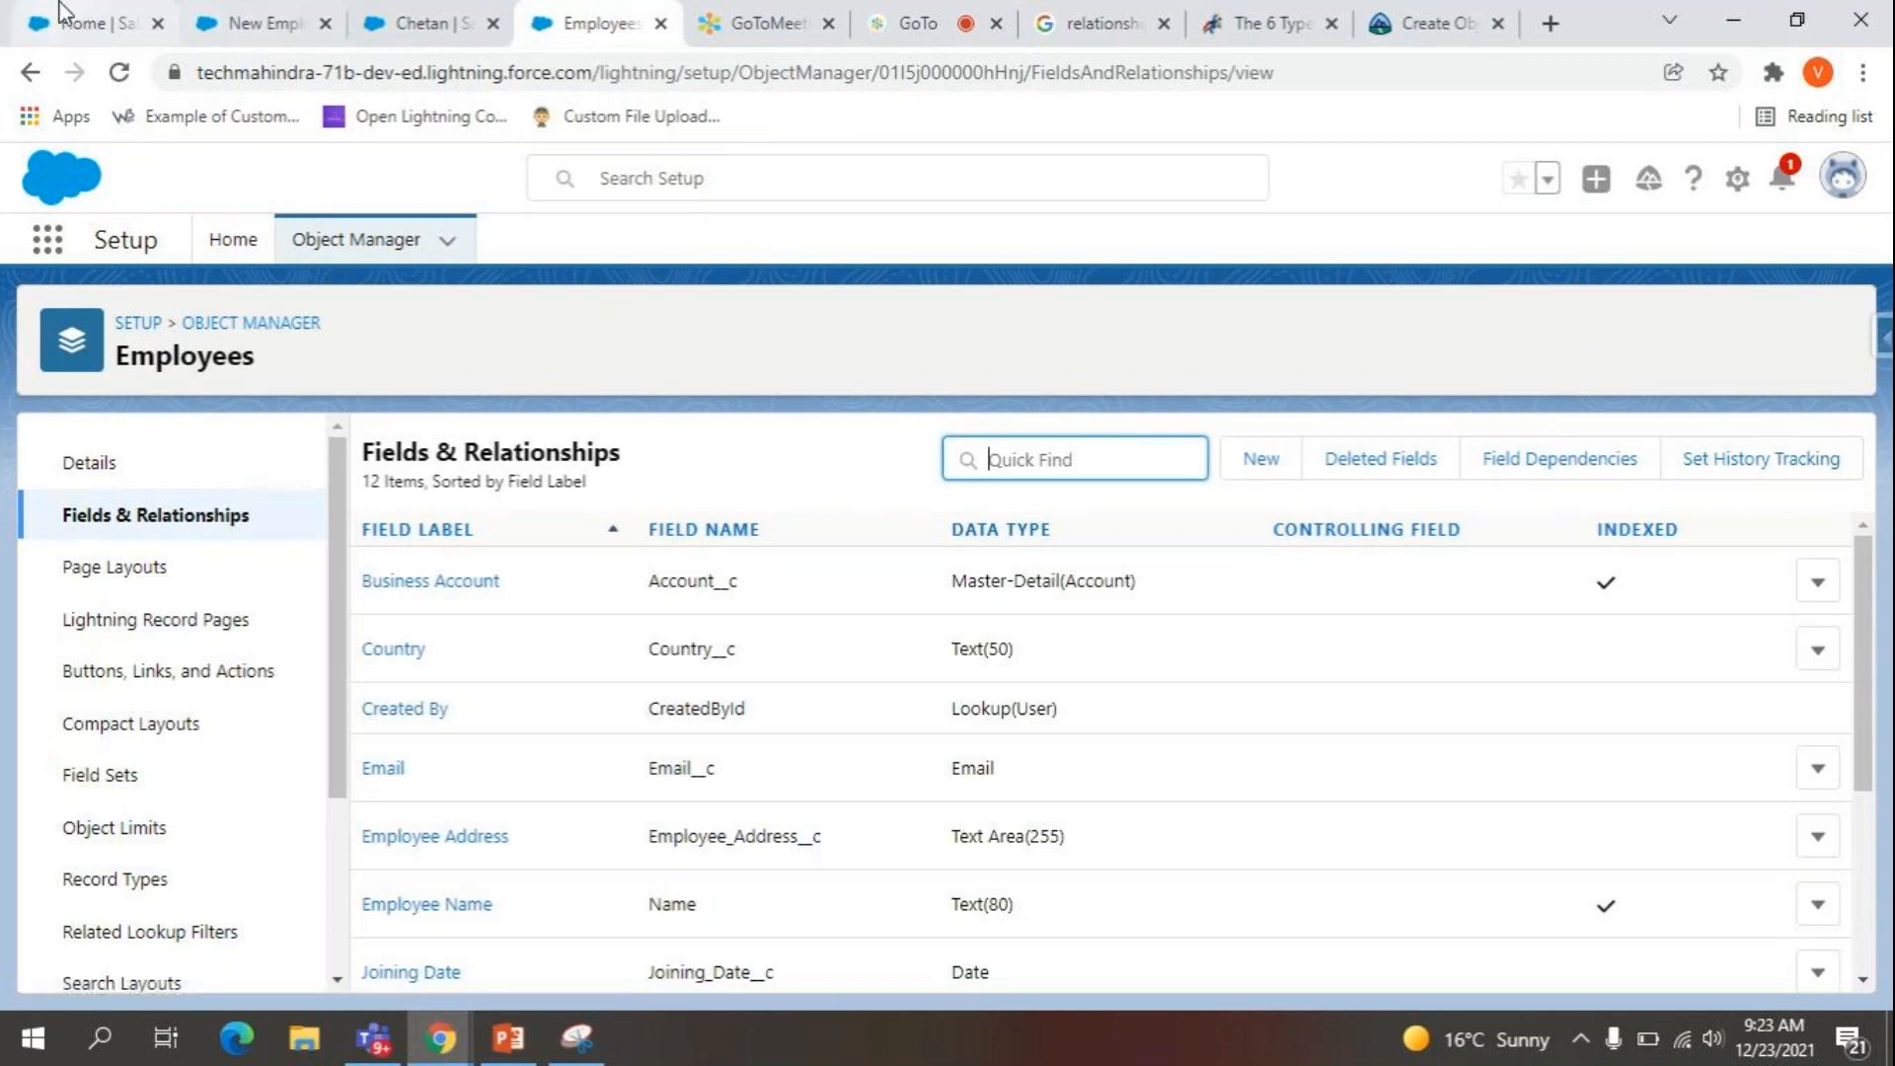
# Recheck the field named in the save error, and open the Account object's fields and relationships in Setup.
pyautogui.click(290, 13)
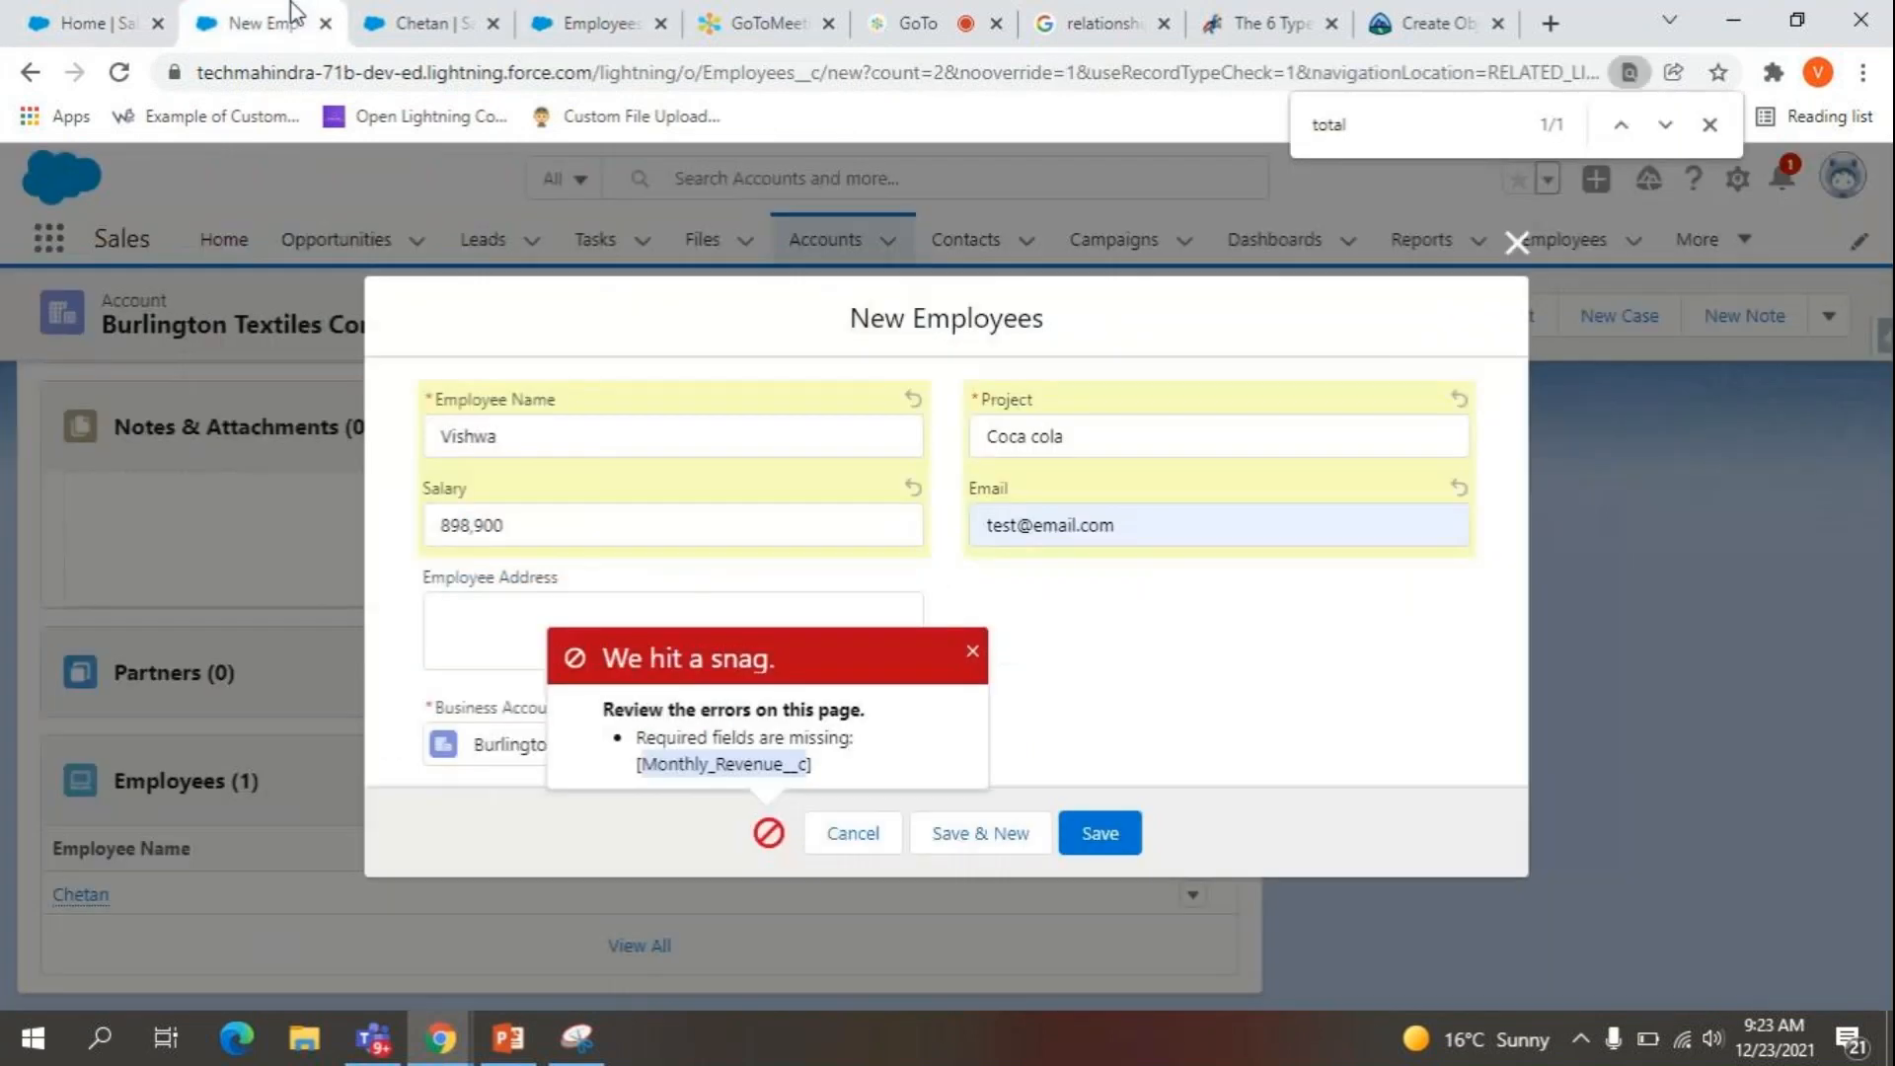
pyautogui.click(150, 14)
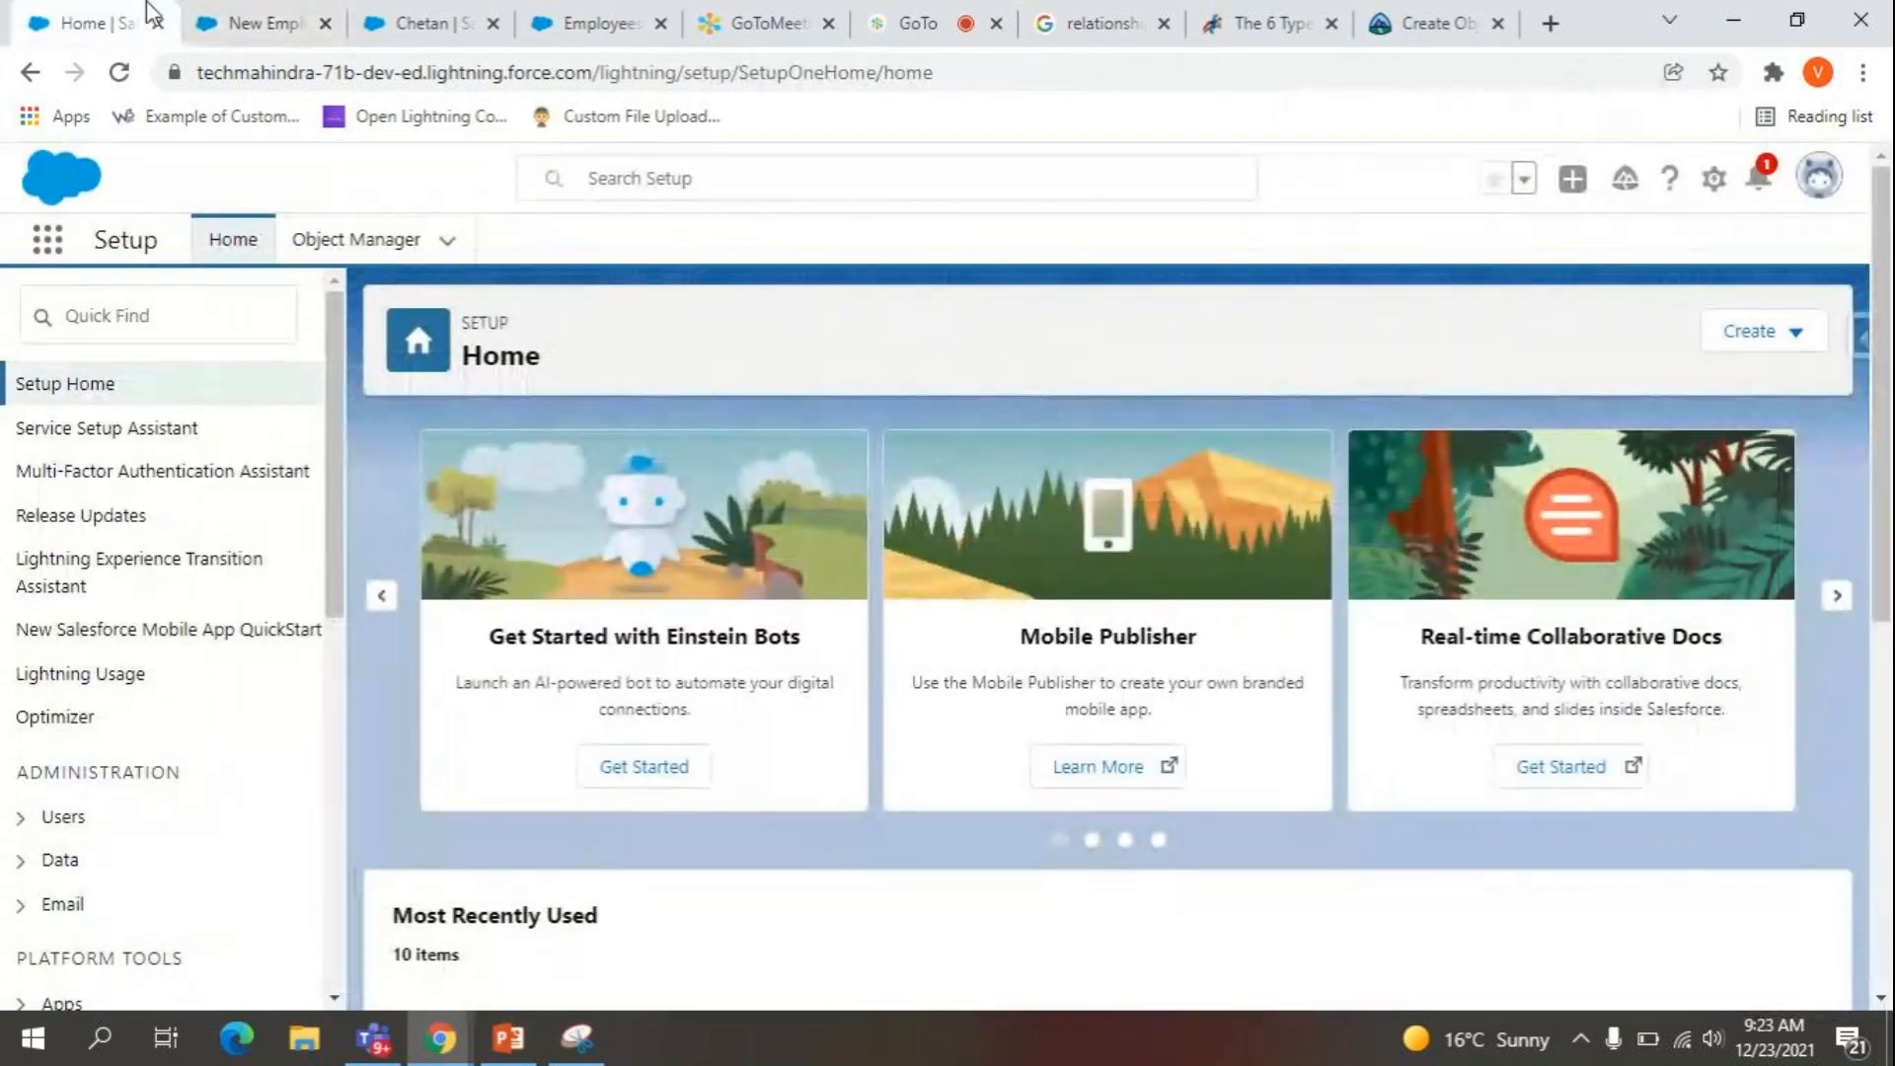
pyautogui.click(330, 240)
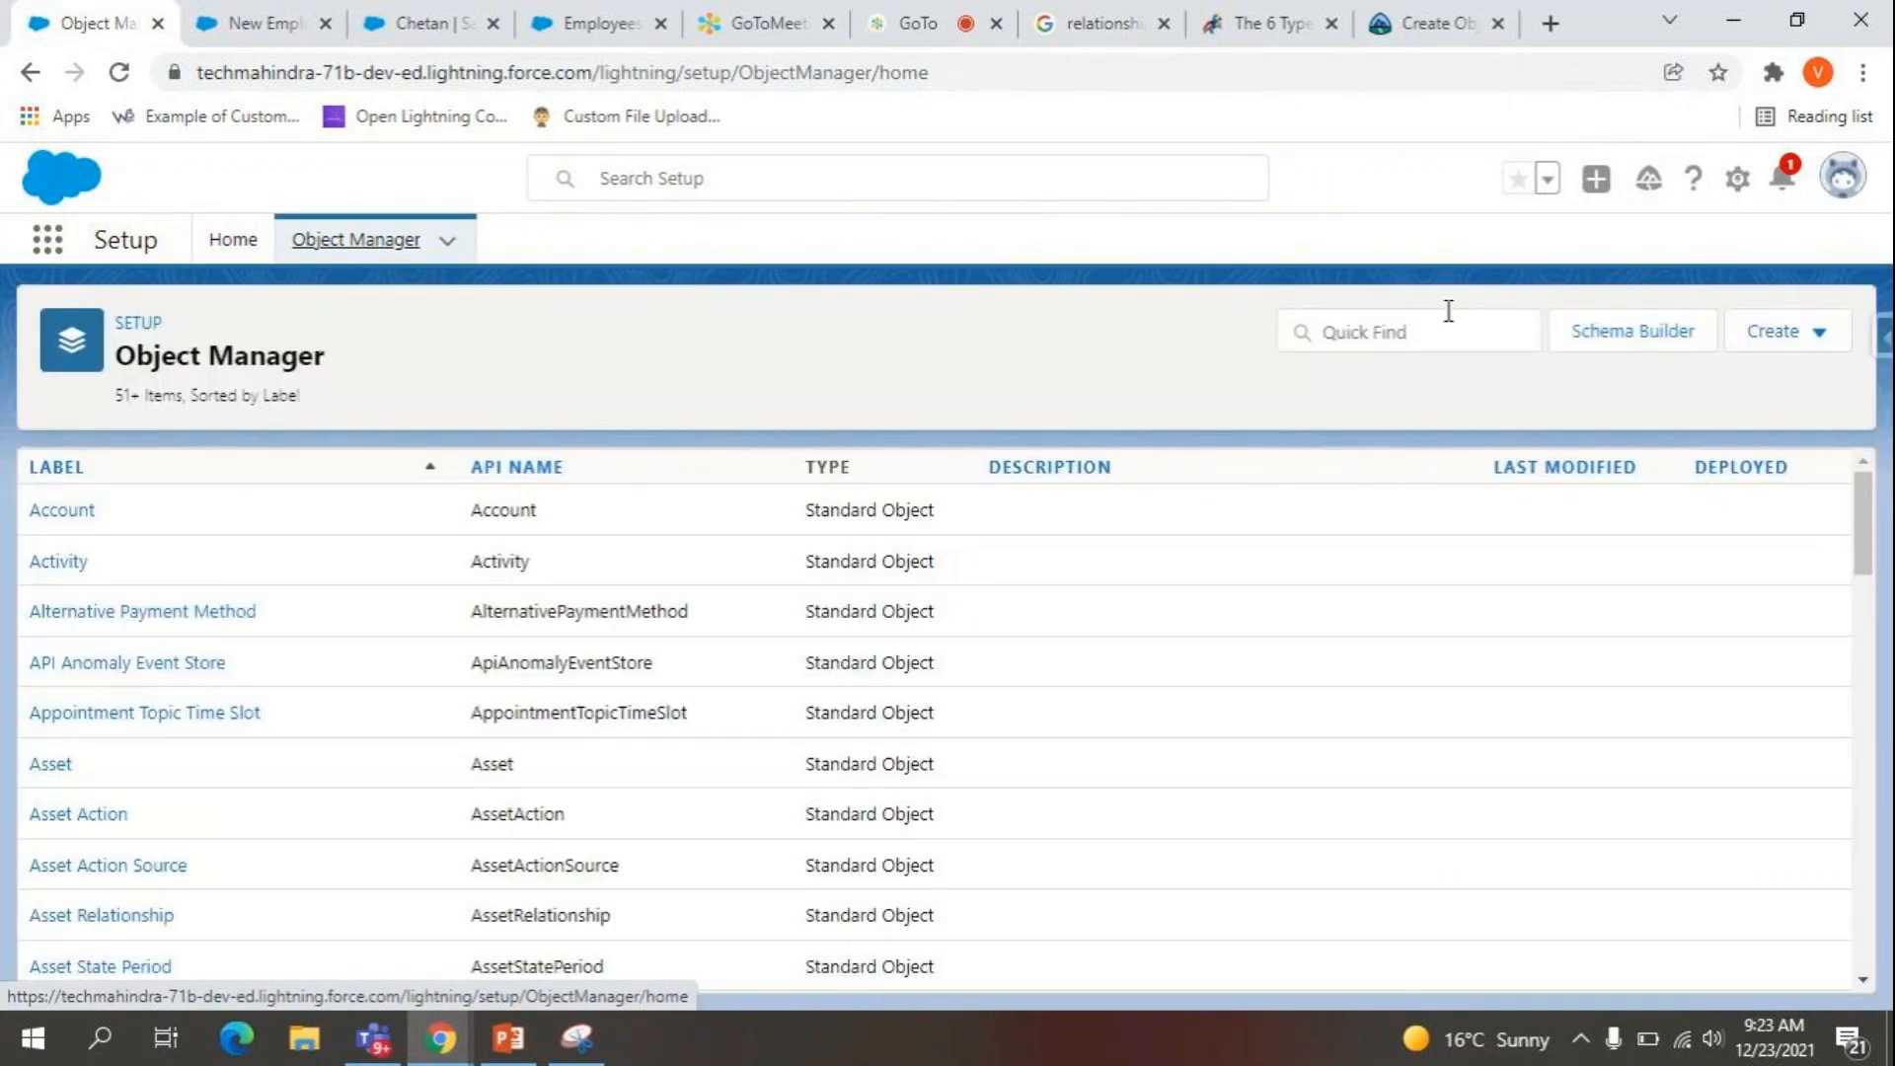
pyautogui.click(1449, 311)
pyautogui.write('acc')
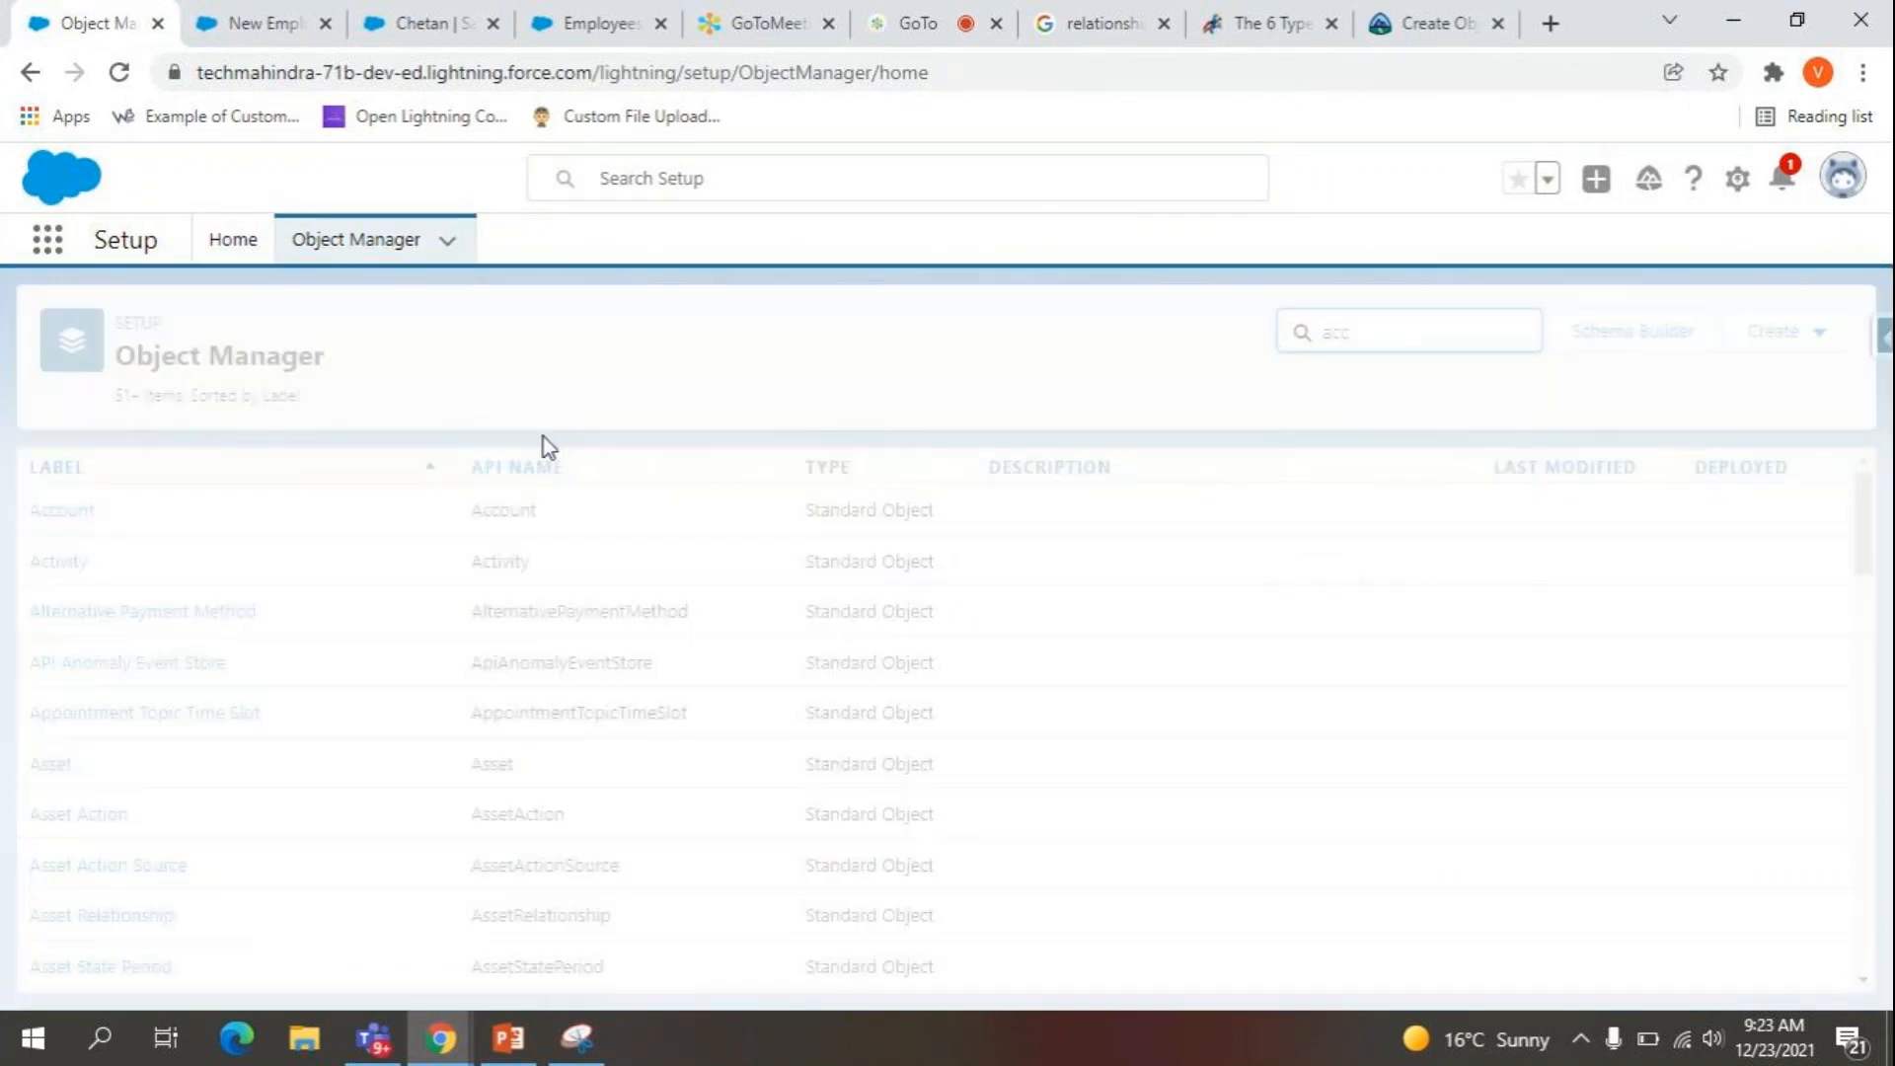
pyautogui.click(69, 514)
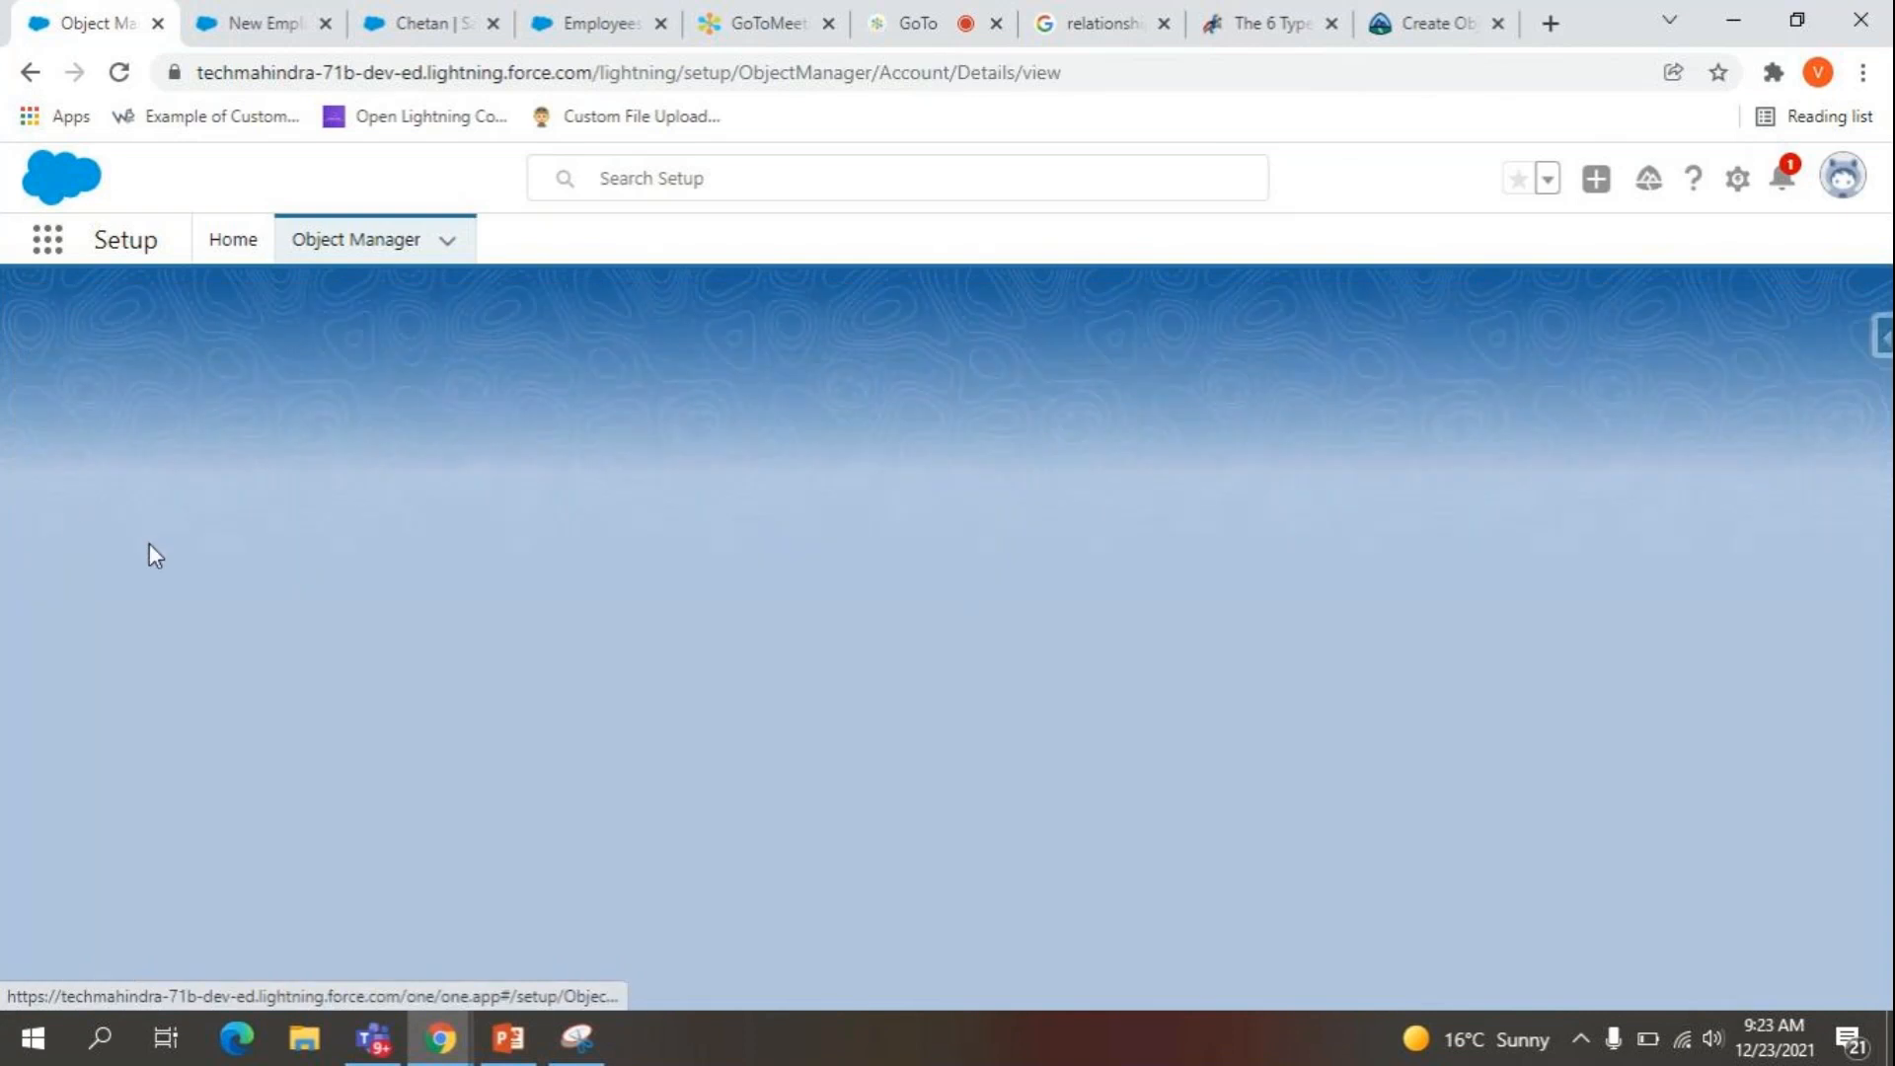
pyautogui.click(197, 515)
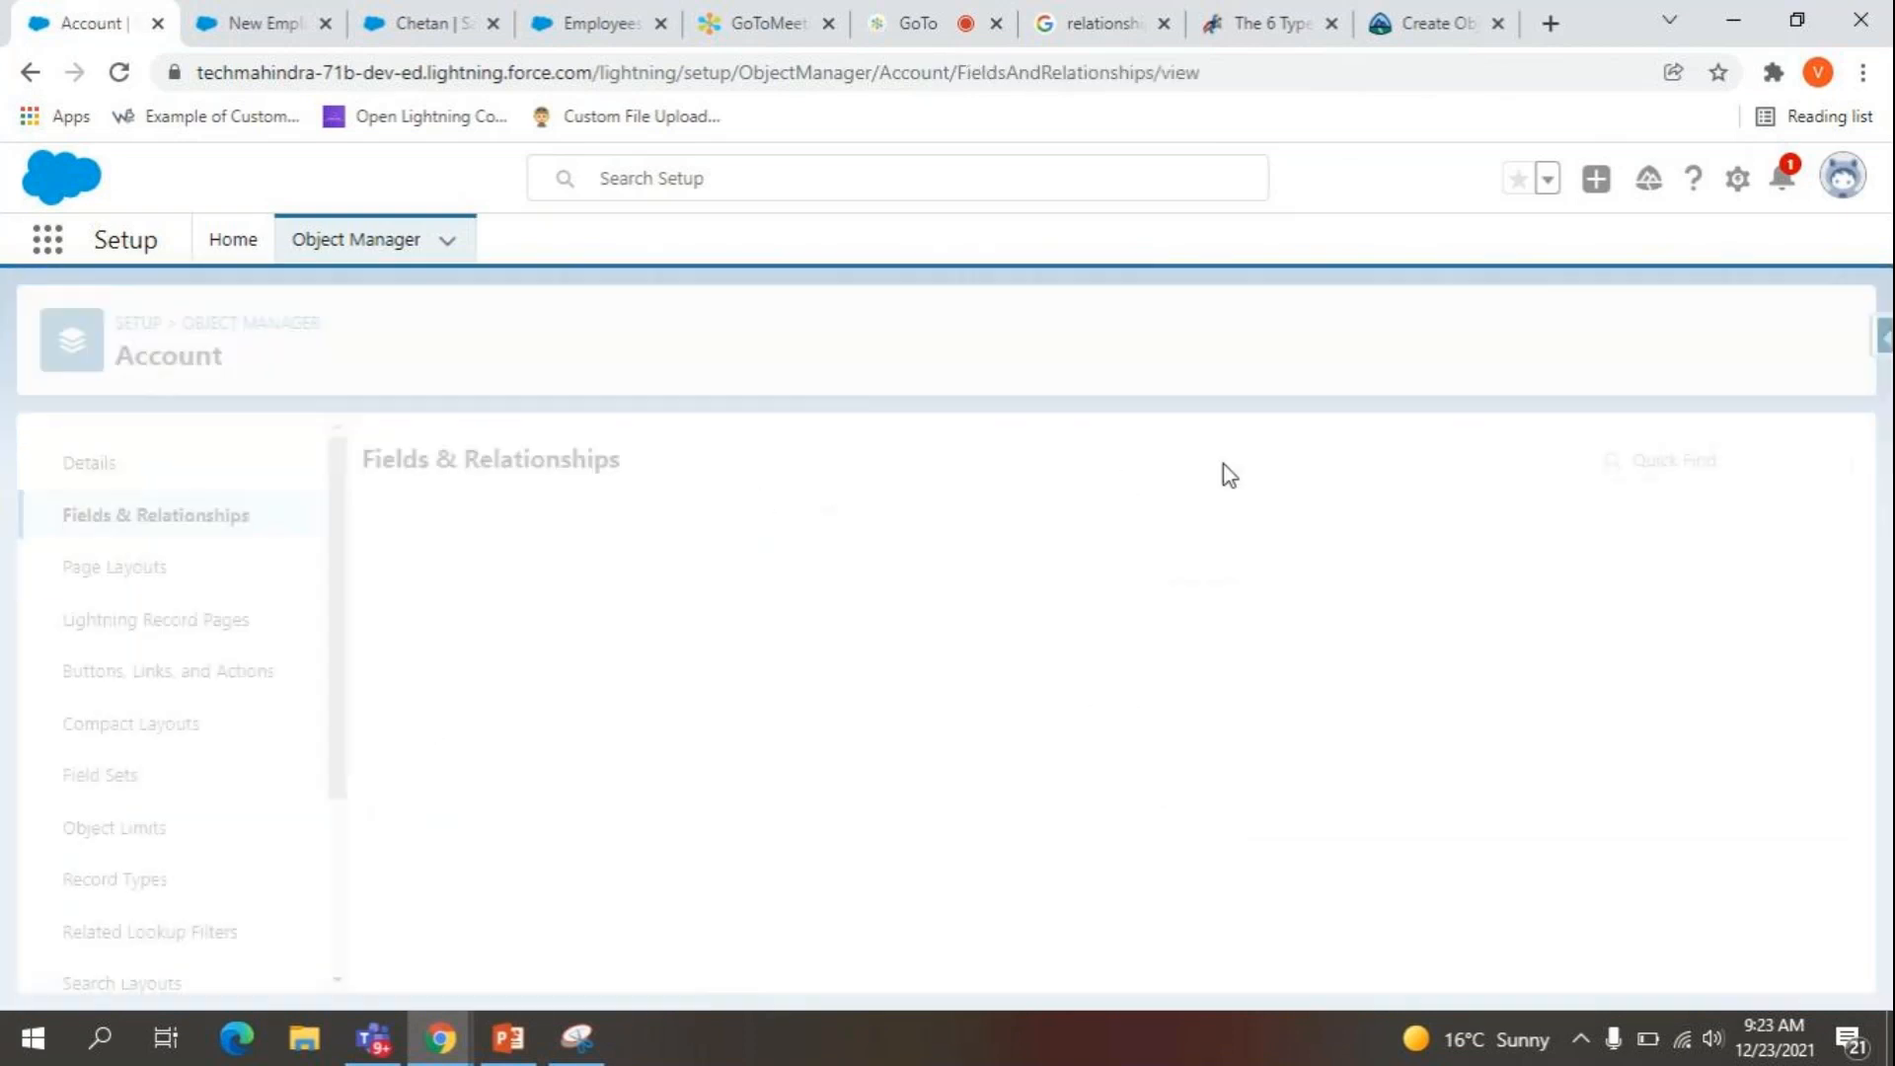
# Search the Account fields for "month" and open the Monthly Revenue field's definition.
pyautogui.click(1166, 469)
pyautogui.write('month')
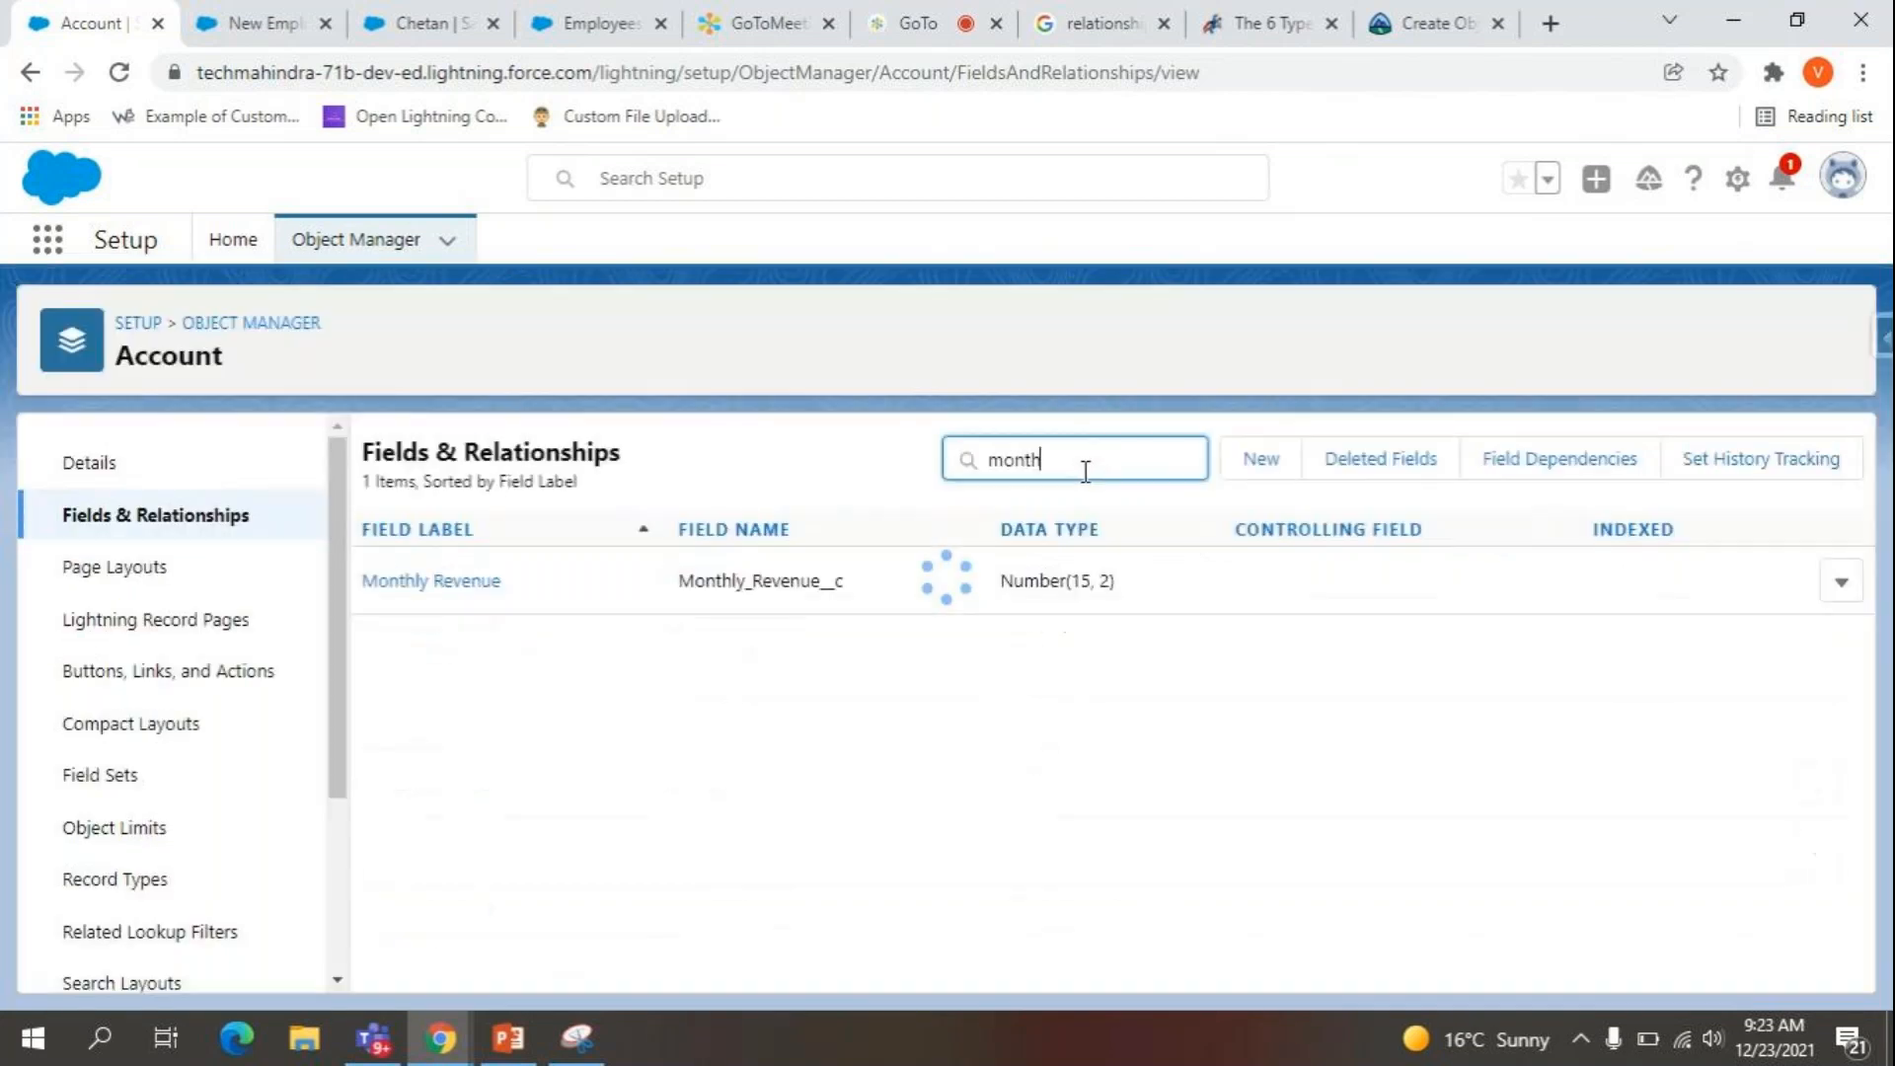
pyautogui.click(499, 586)
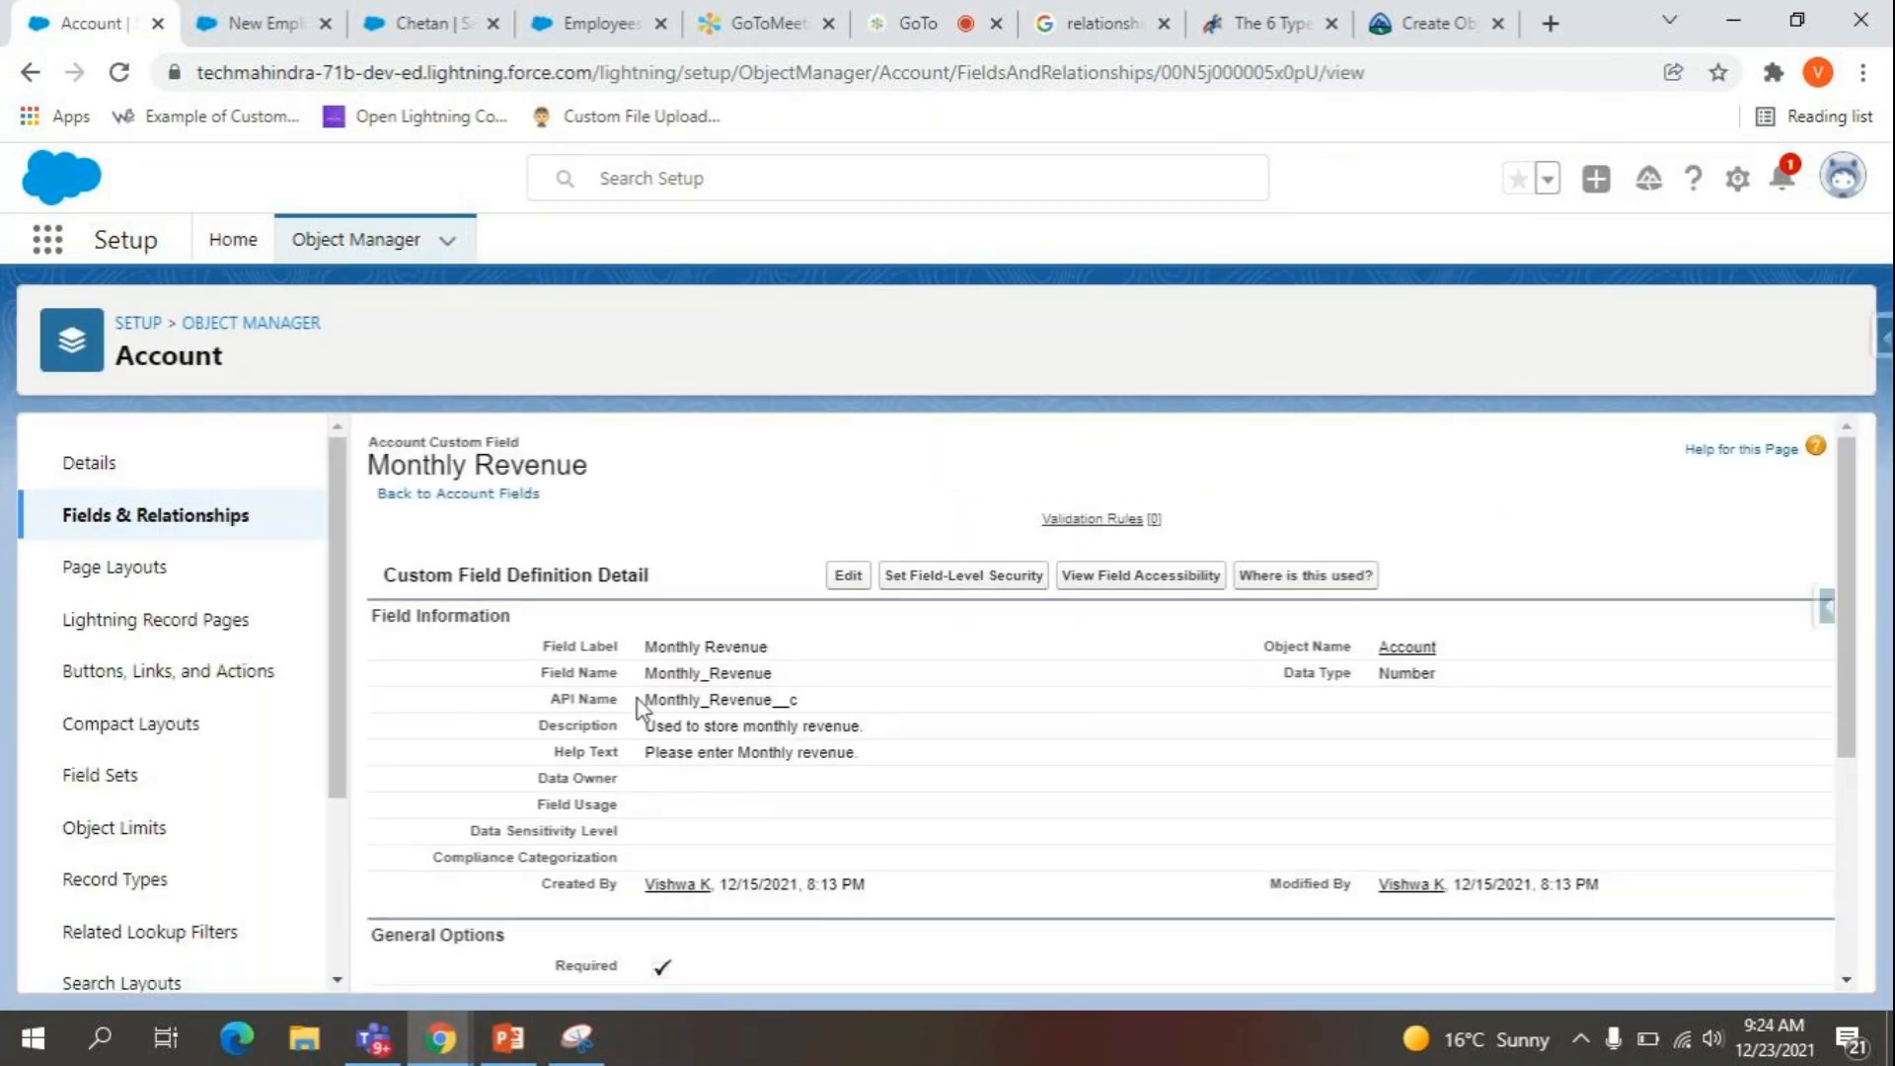
# Edit the Monthly Revenue field so that a value is no longer always required, and save the definition.
pyautogui.scroll(-1, 637, 699)
pyautogui.scroll(1, 638, 699)
pyautogui.scroll(-1, 905, 829)
pyautogui.click(847, 471)
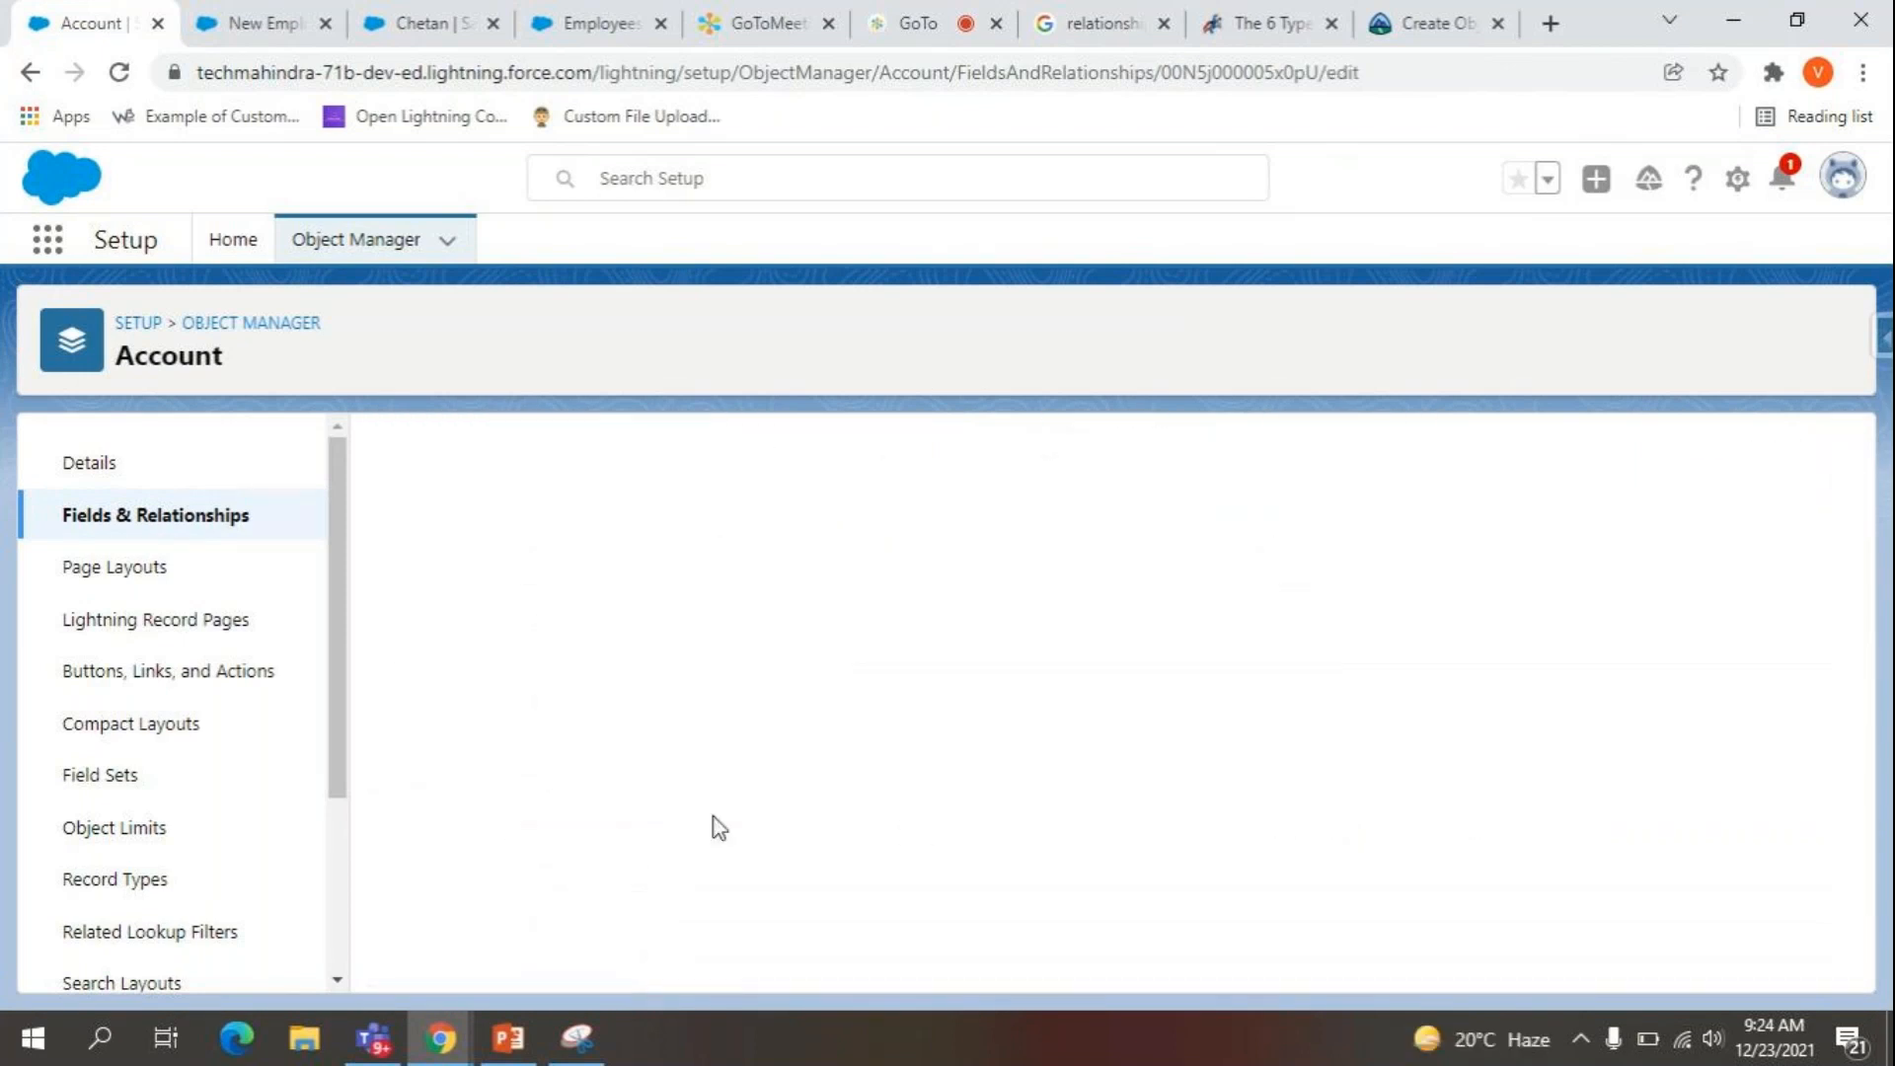
pyautogui.scroll(-5, 718, 827)
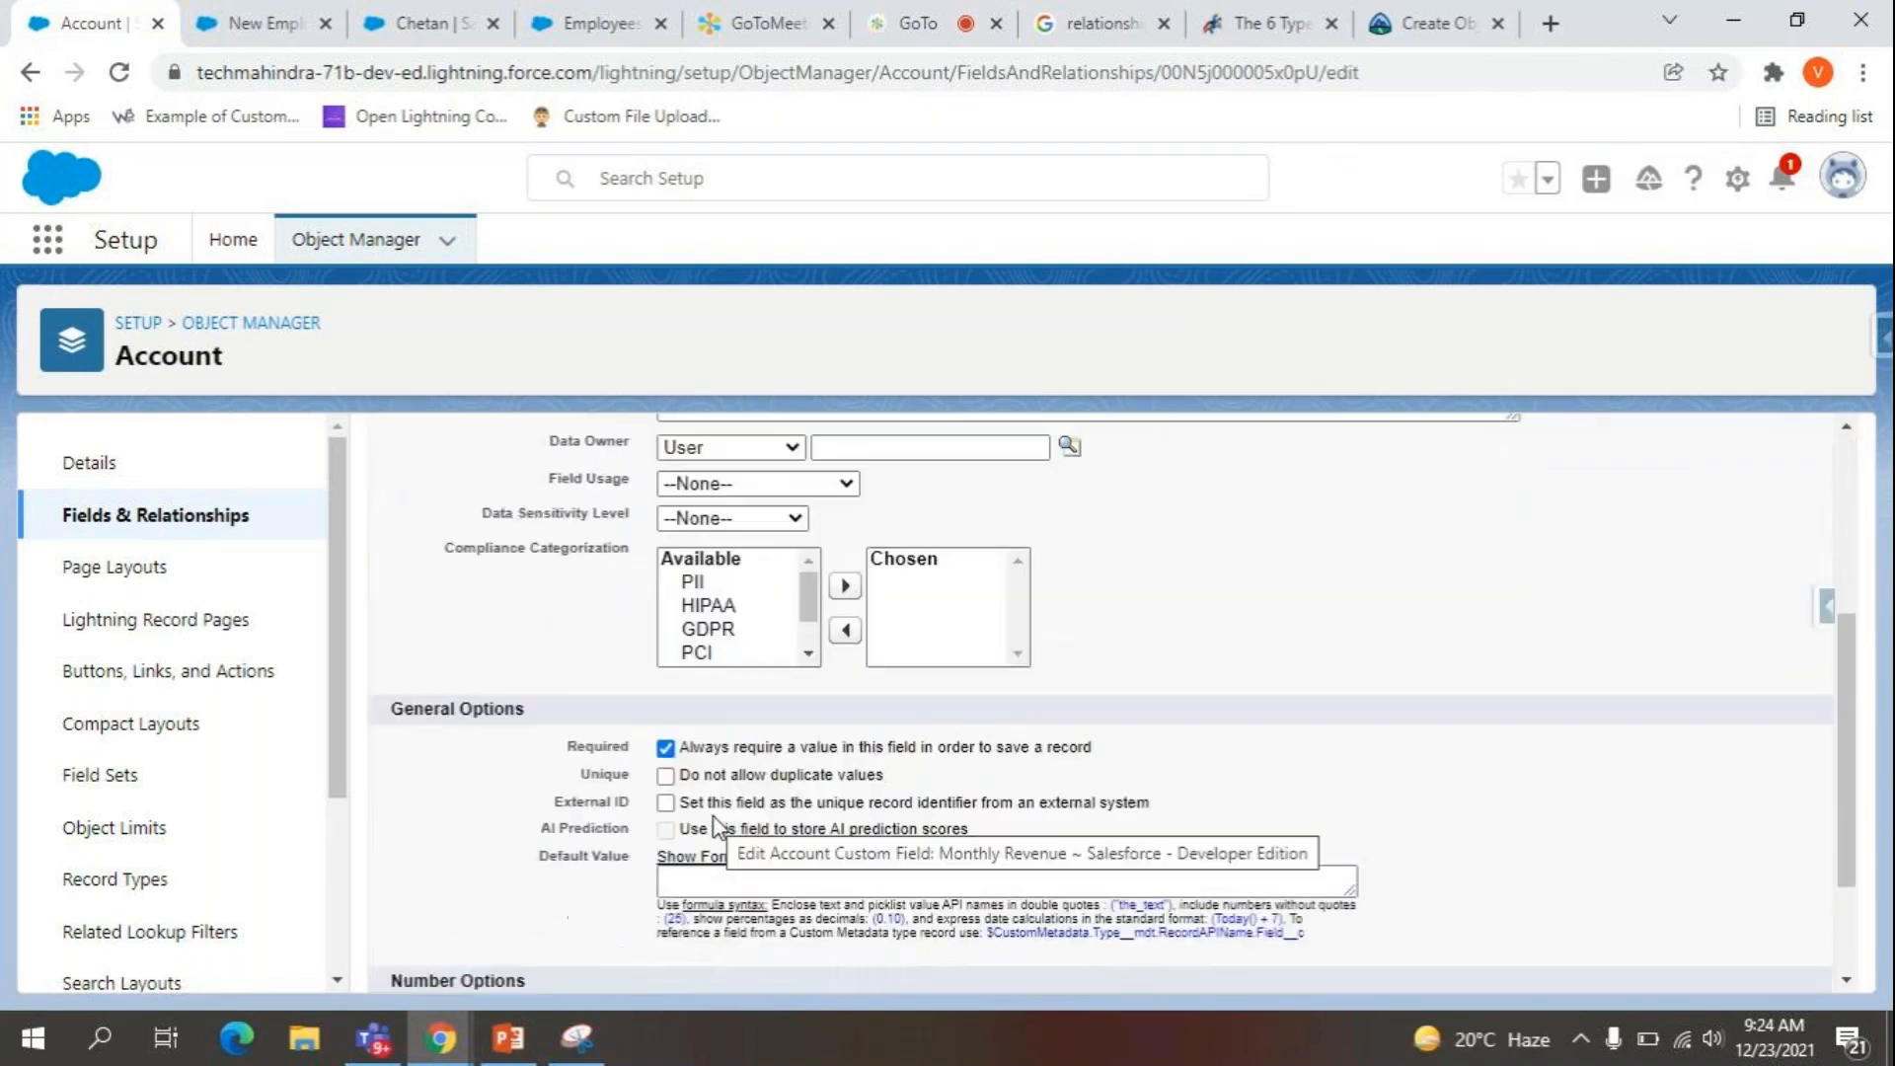
pyautogui.scroll(5, 666, 625)
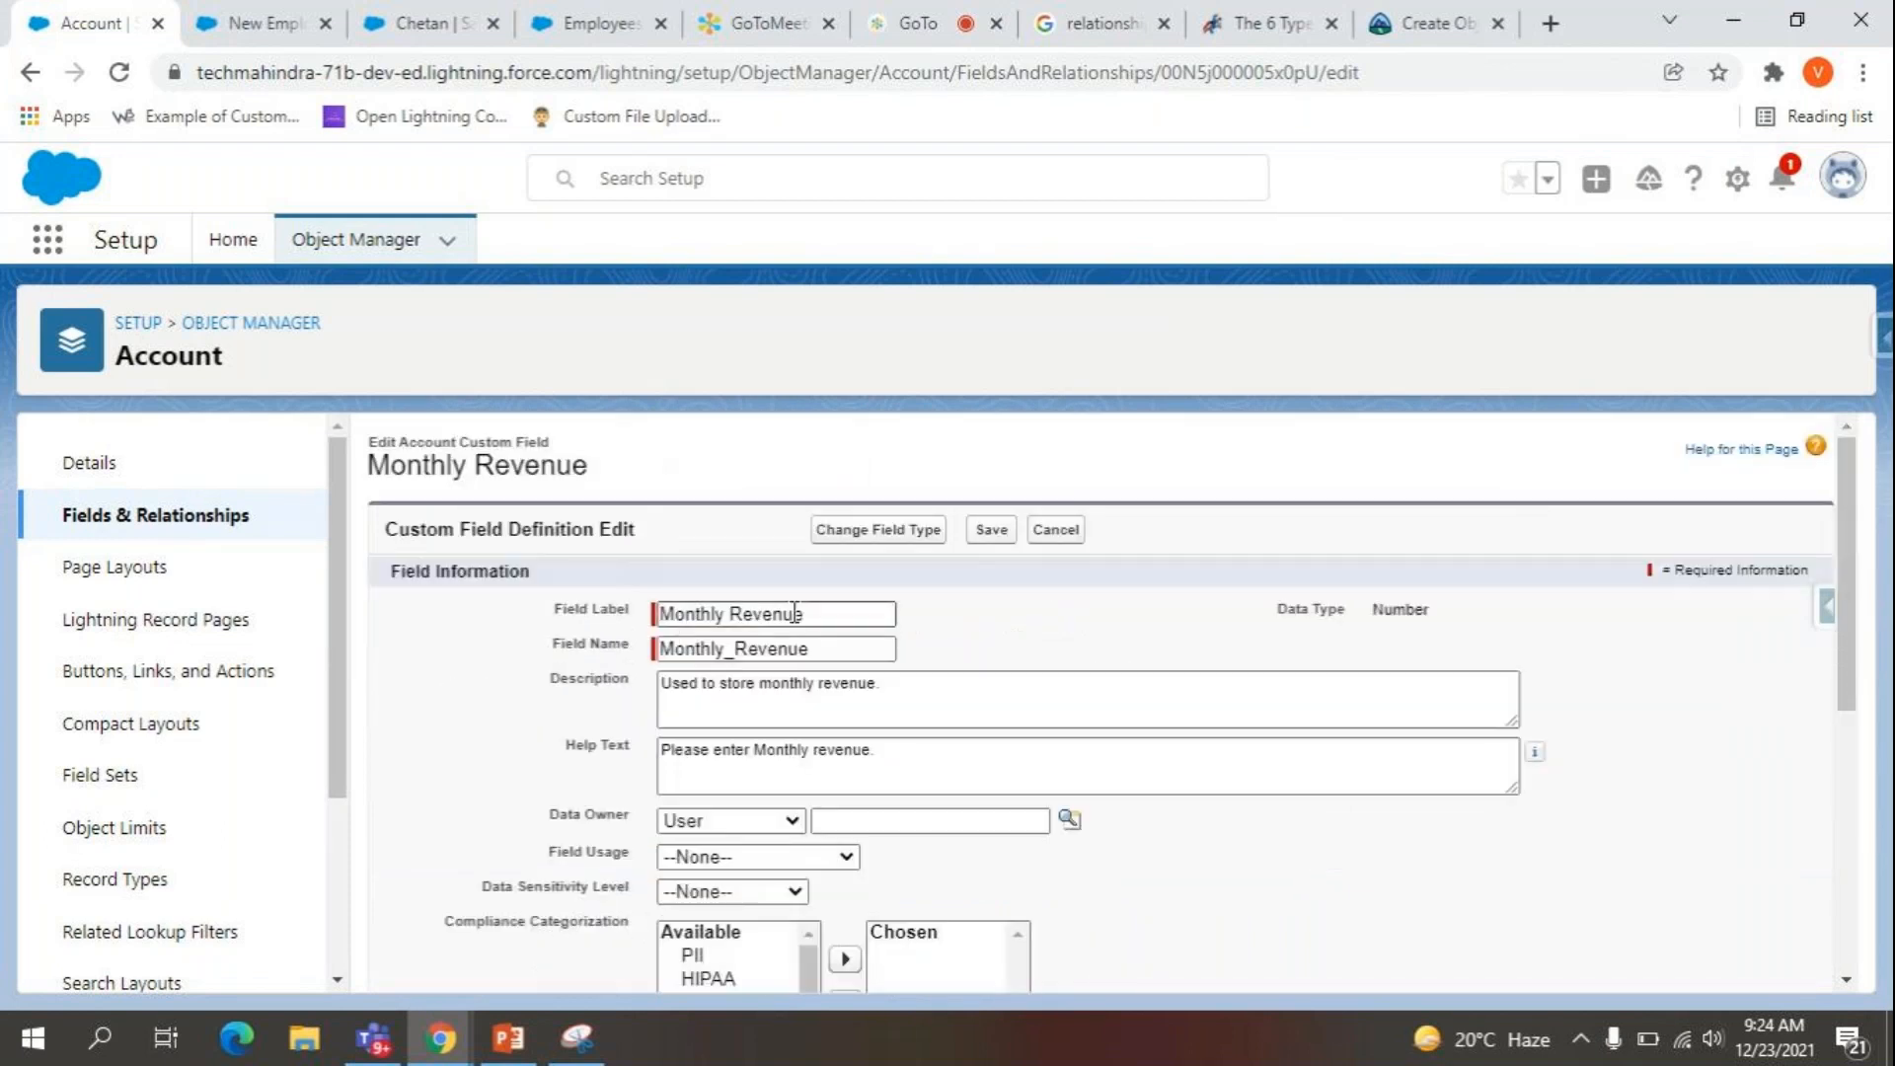
pyautogui.click(997, 533)
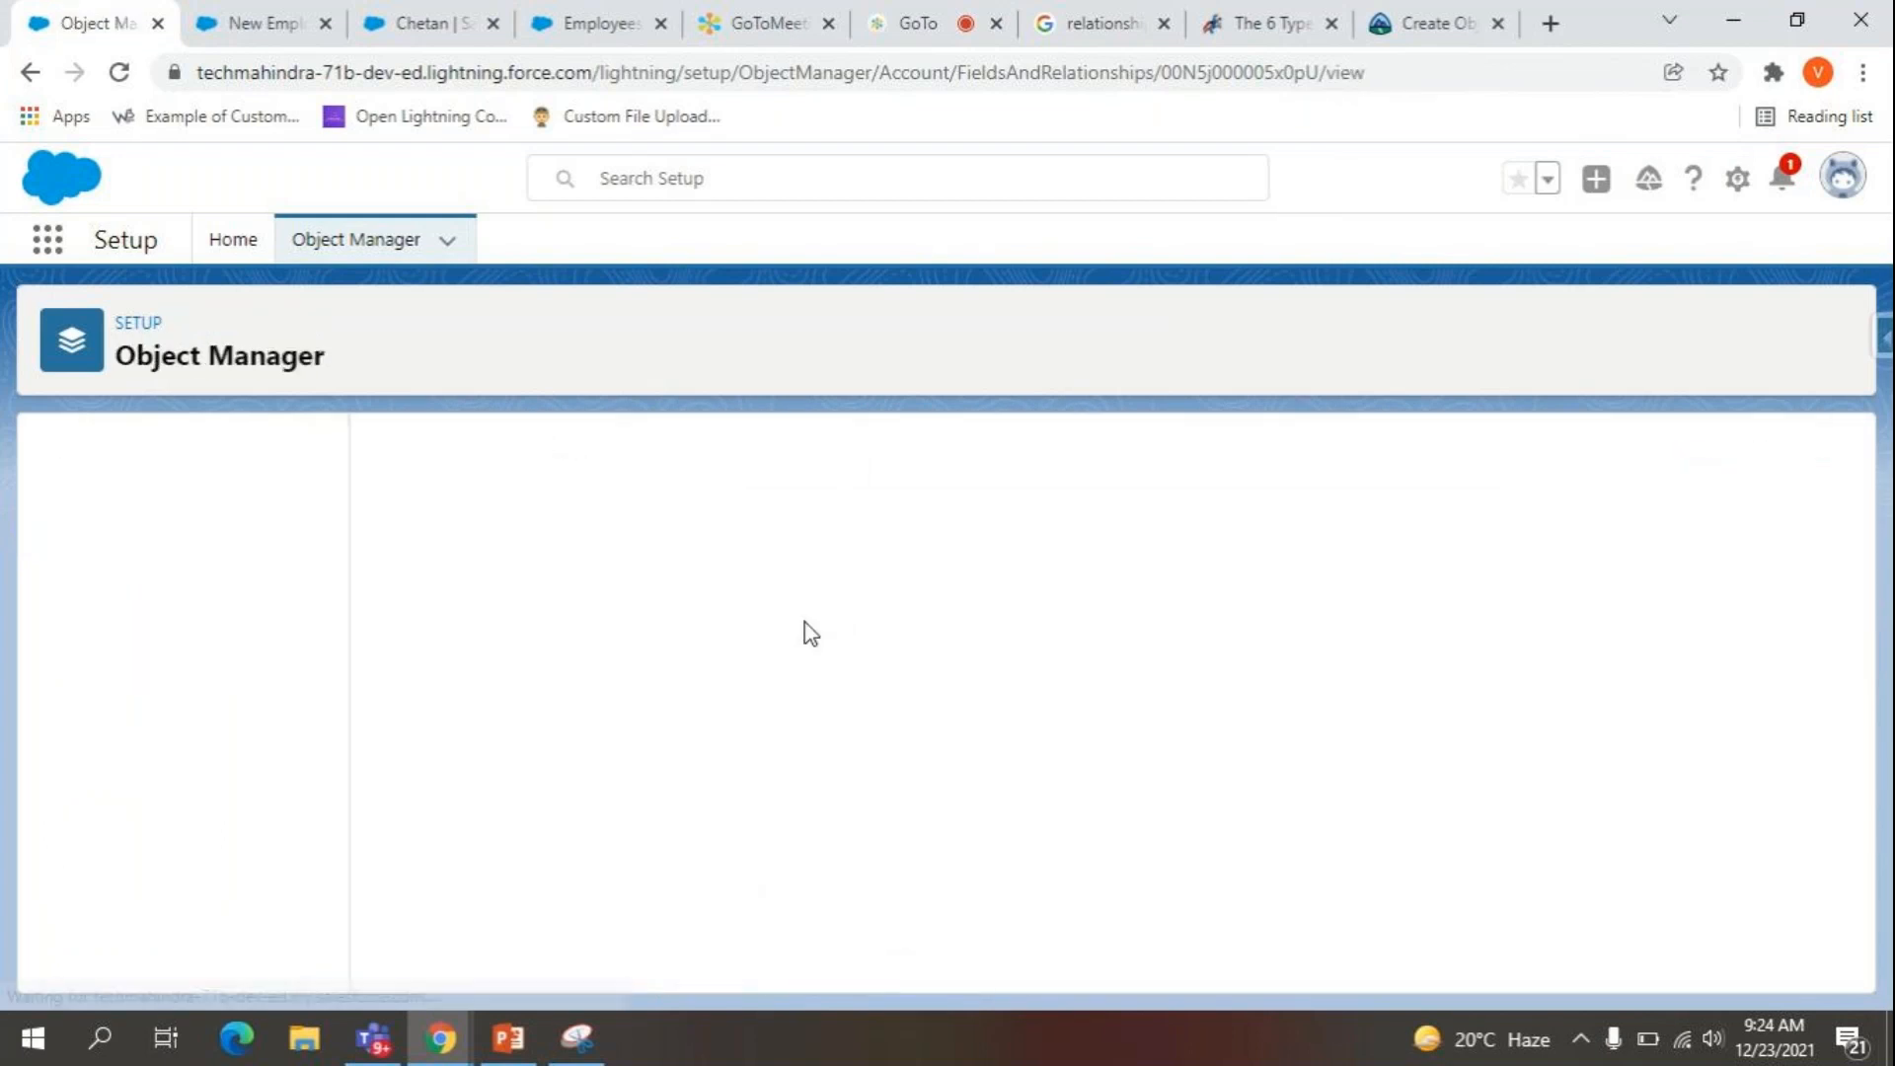
# Save the pending employee record, and look through the details of the Burlington Textiles Corp of America account.
pyautogui.click(267, 16)
pyautogui.click(1102, 811)
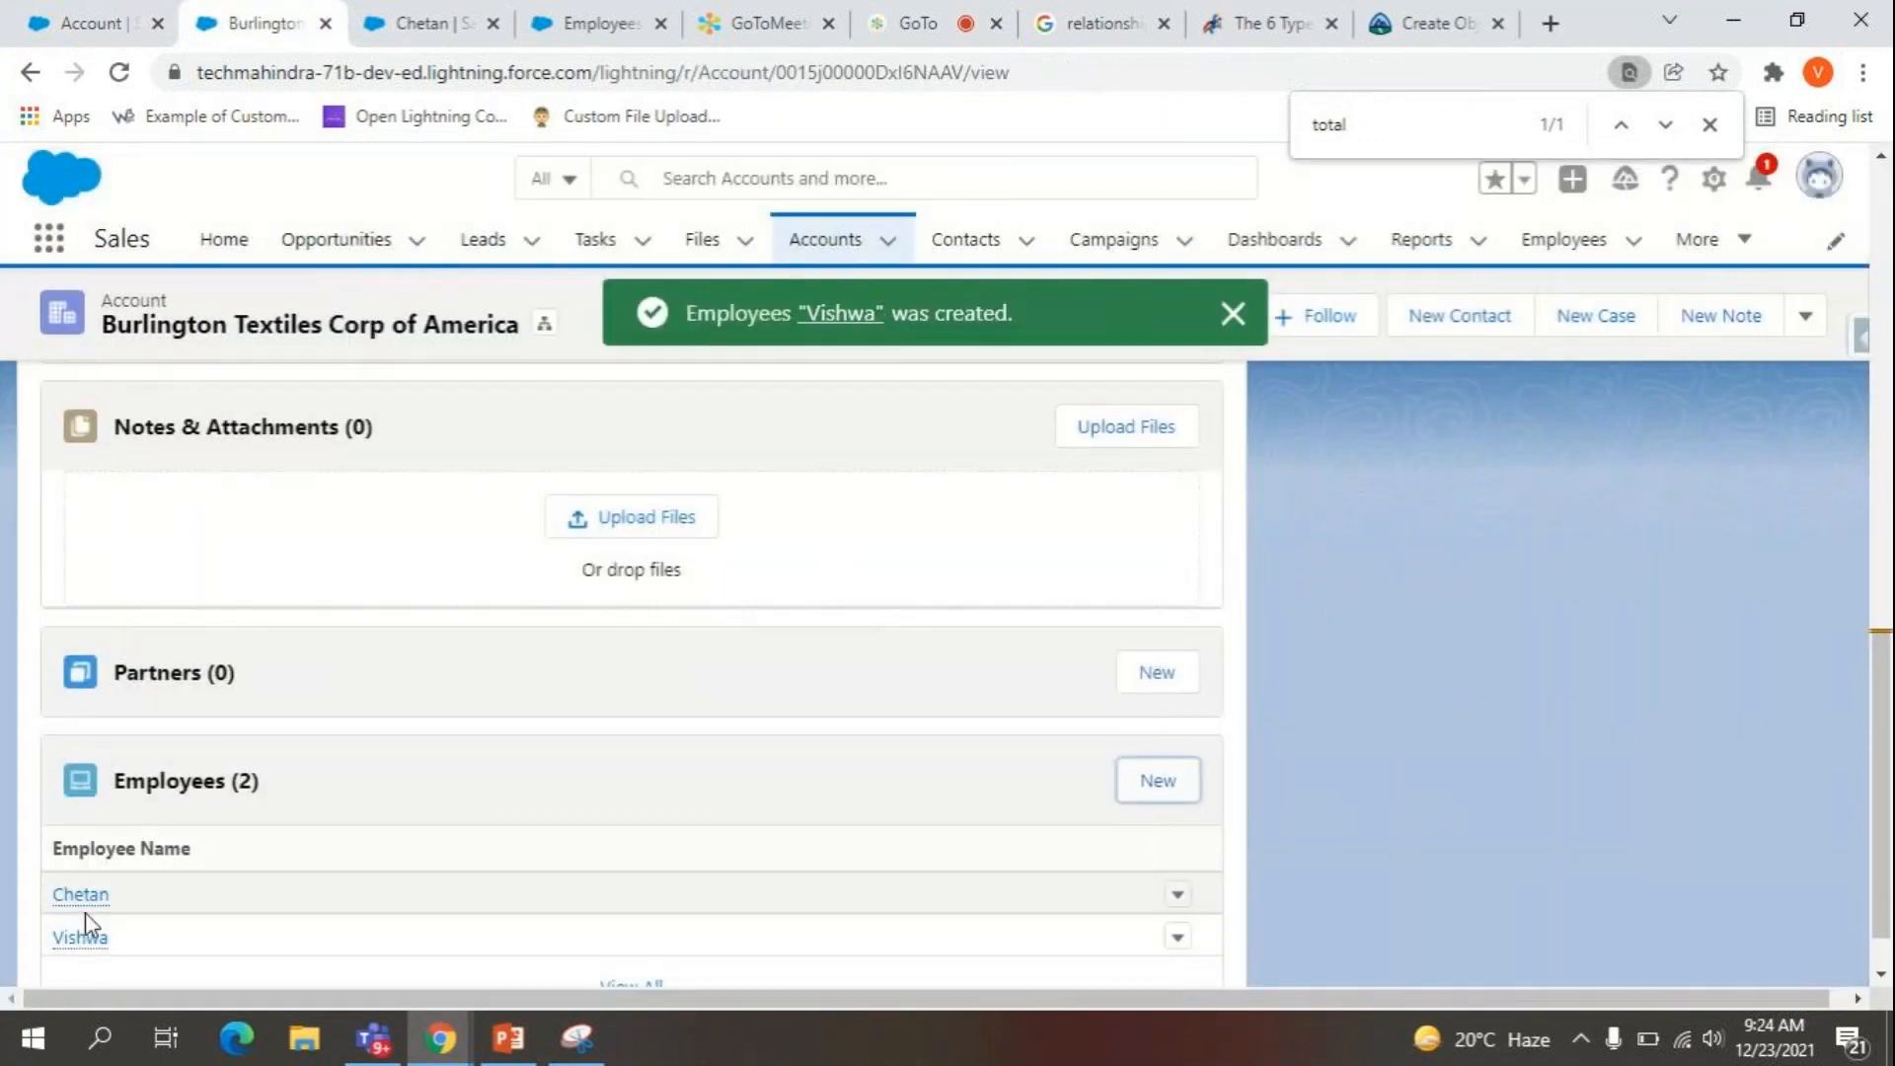
pyautogui.scroll(15, 227, 731)
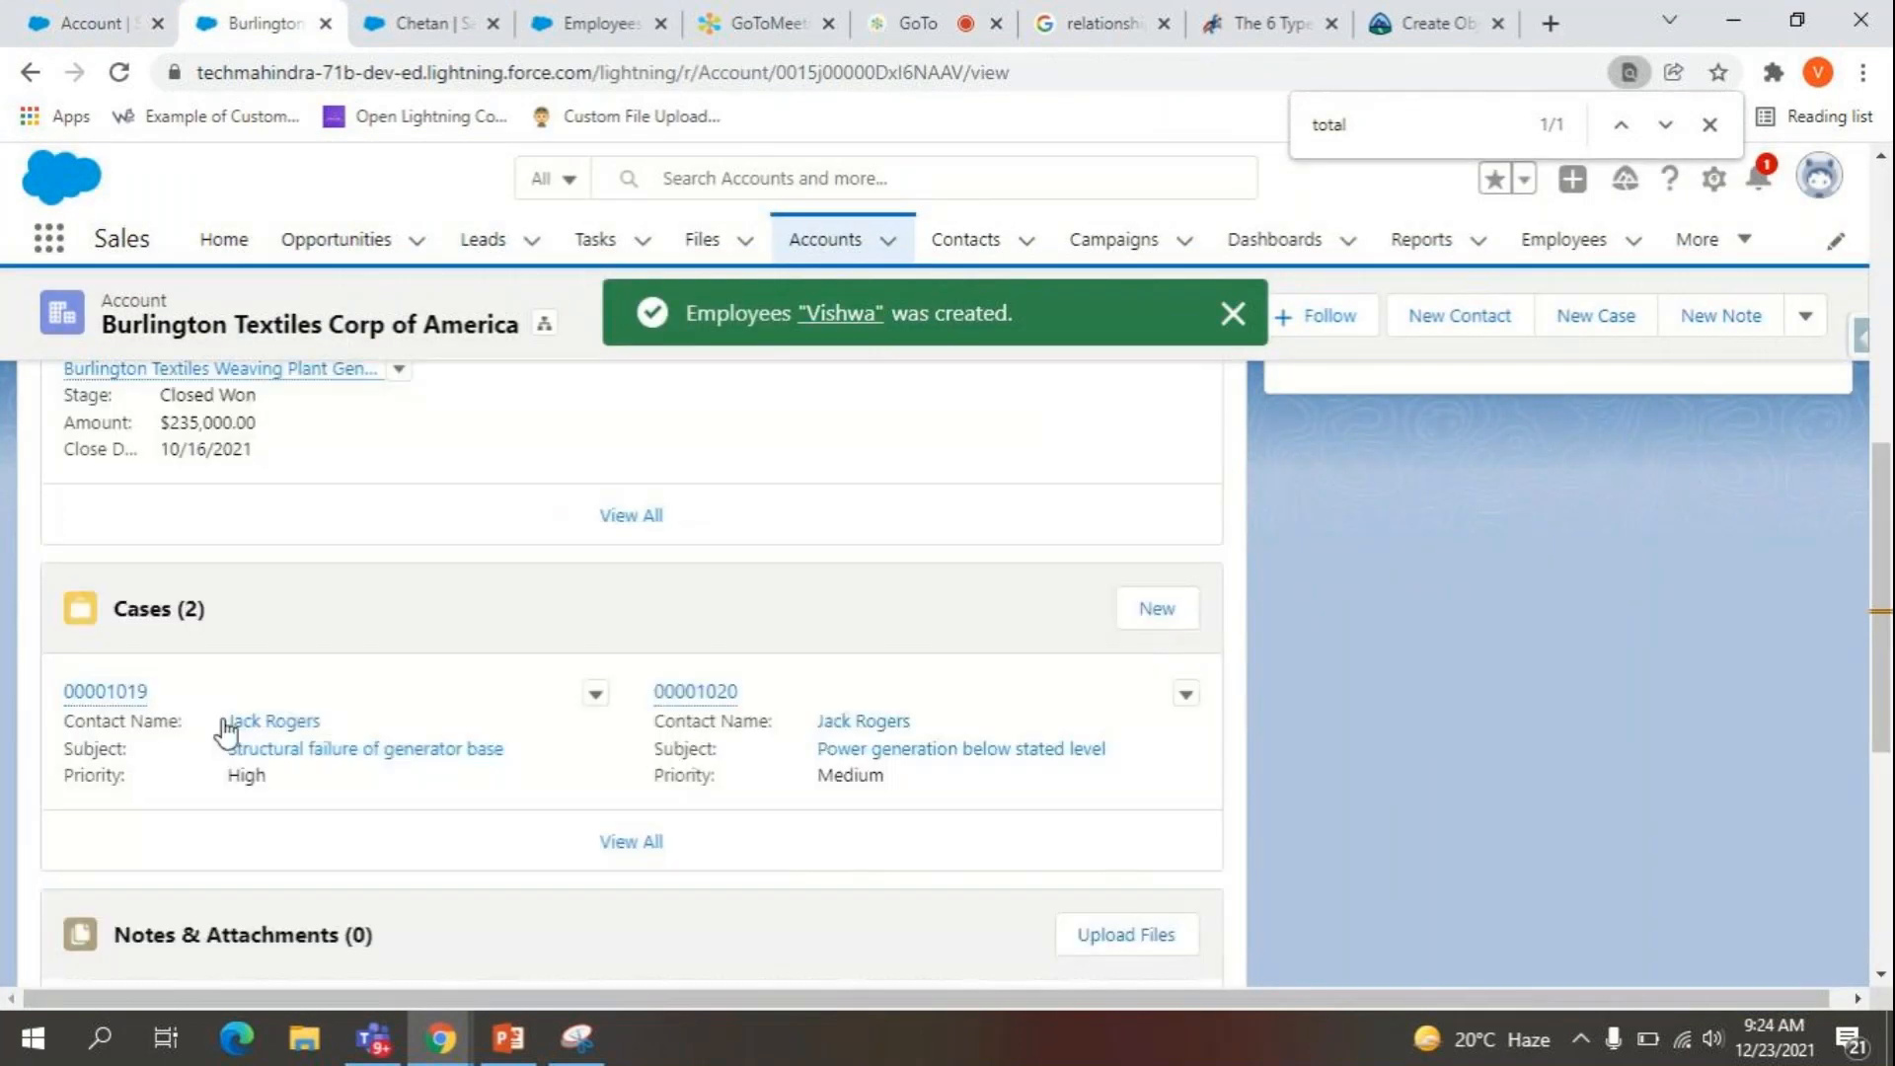
pyautogui.scroll(1, 228, 730)
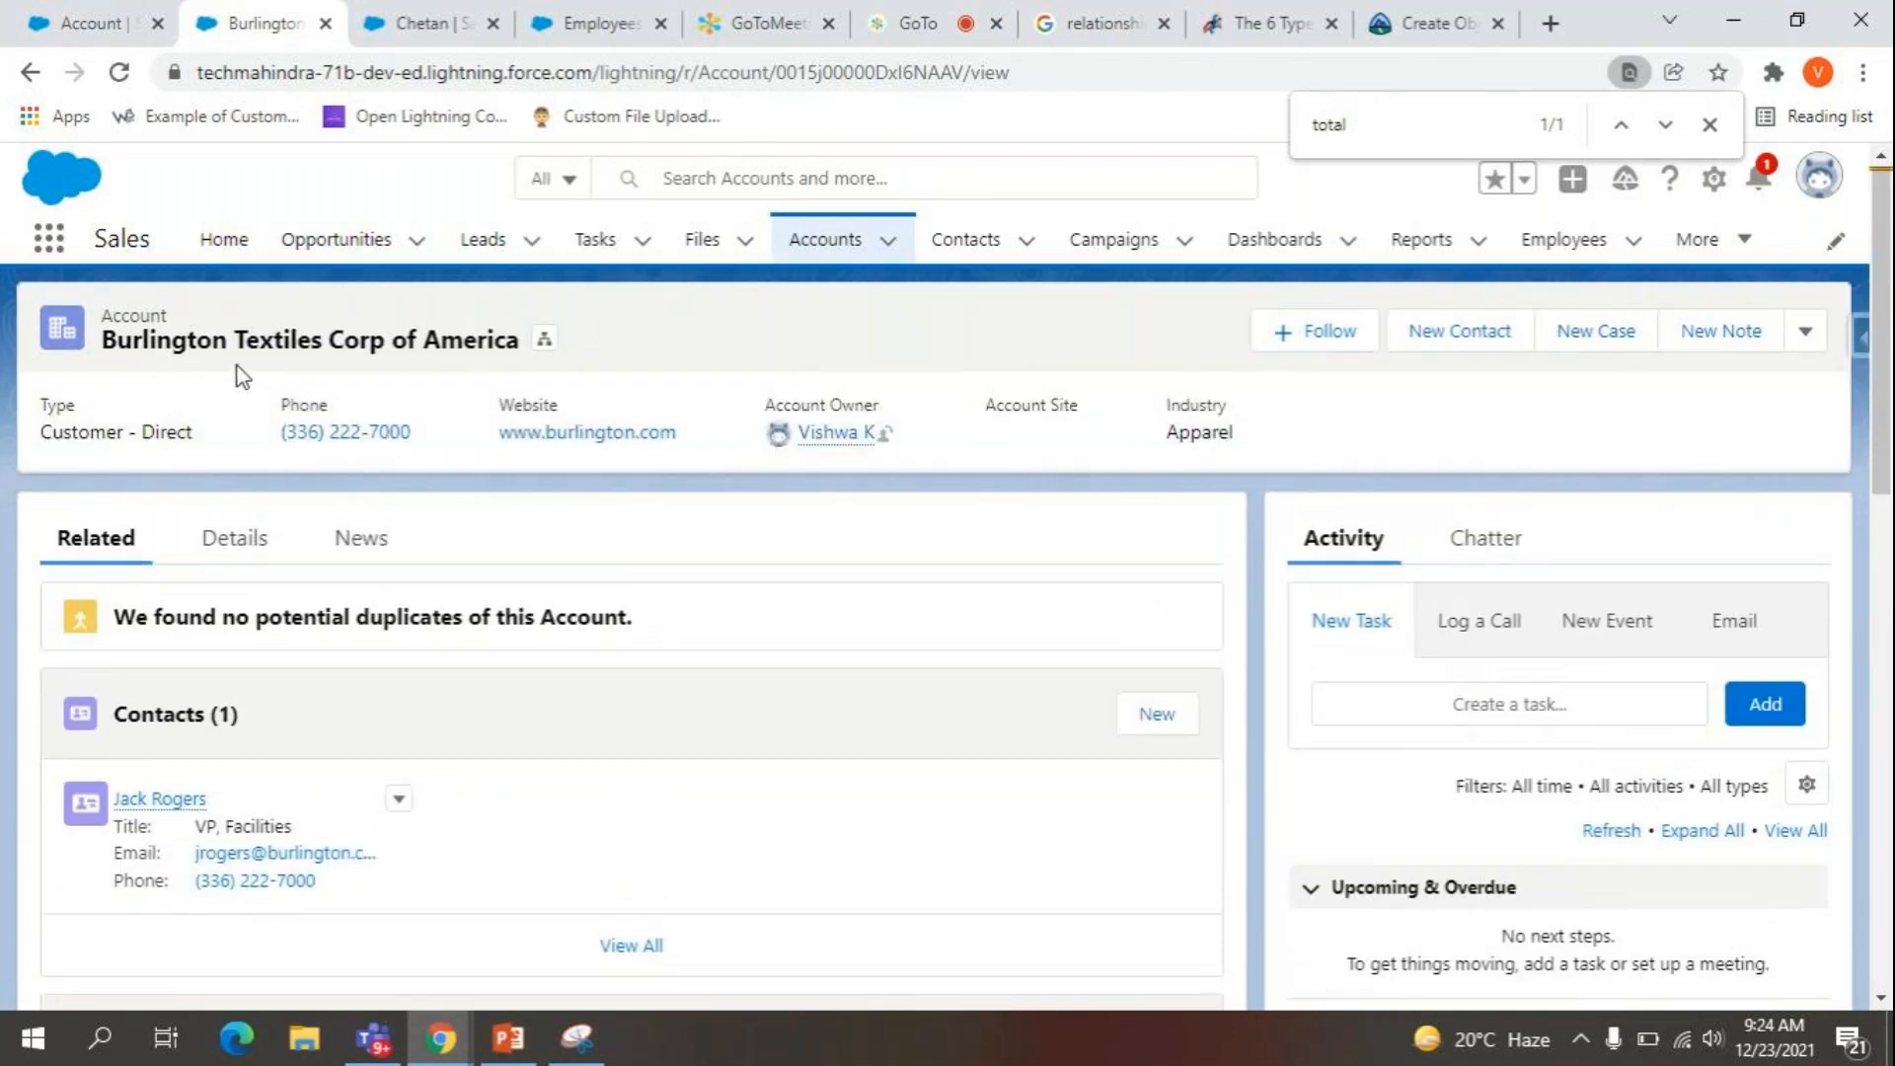
pyautogui.click(230, 545)
pyautogui.scroll(-3, 381, 985)
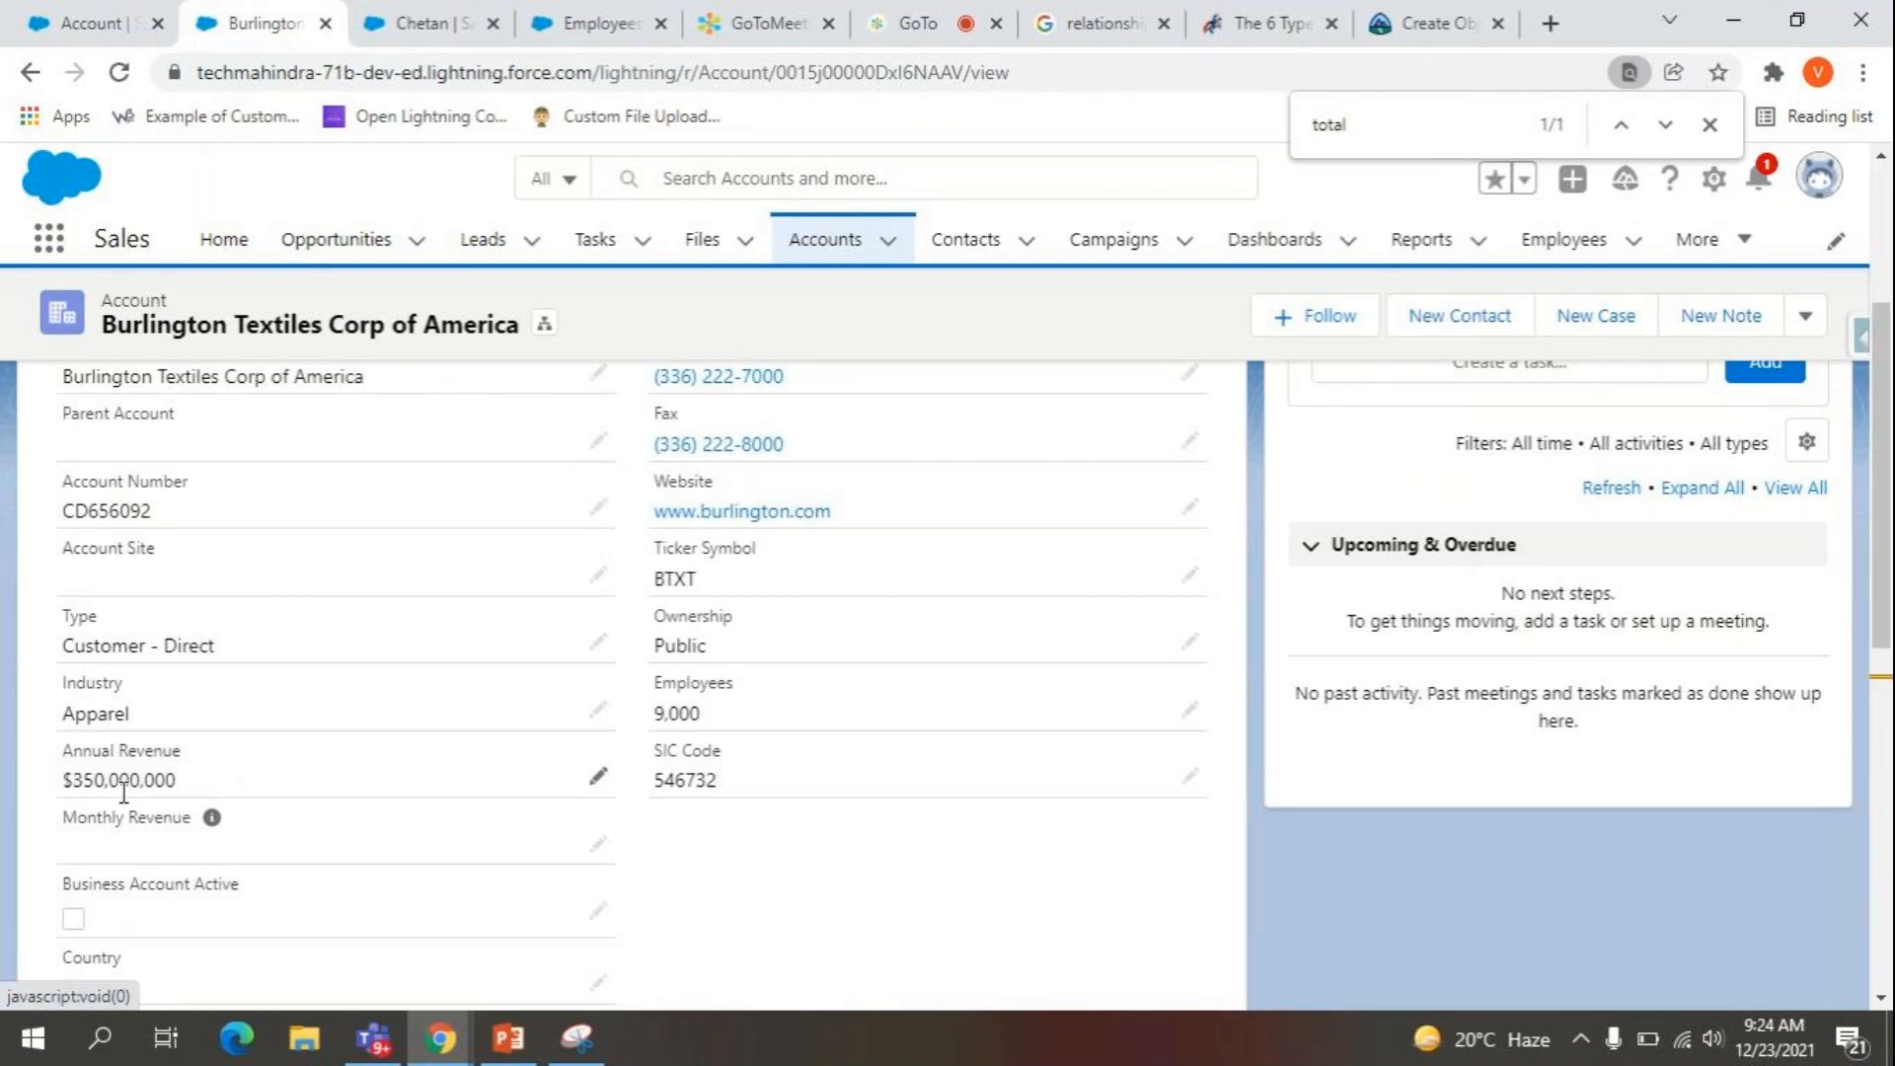
# Open the newly added employee's record in a separate browser tab from the account's related Employees list.
pyautogui.click(405, 20)
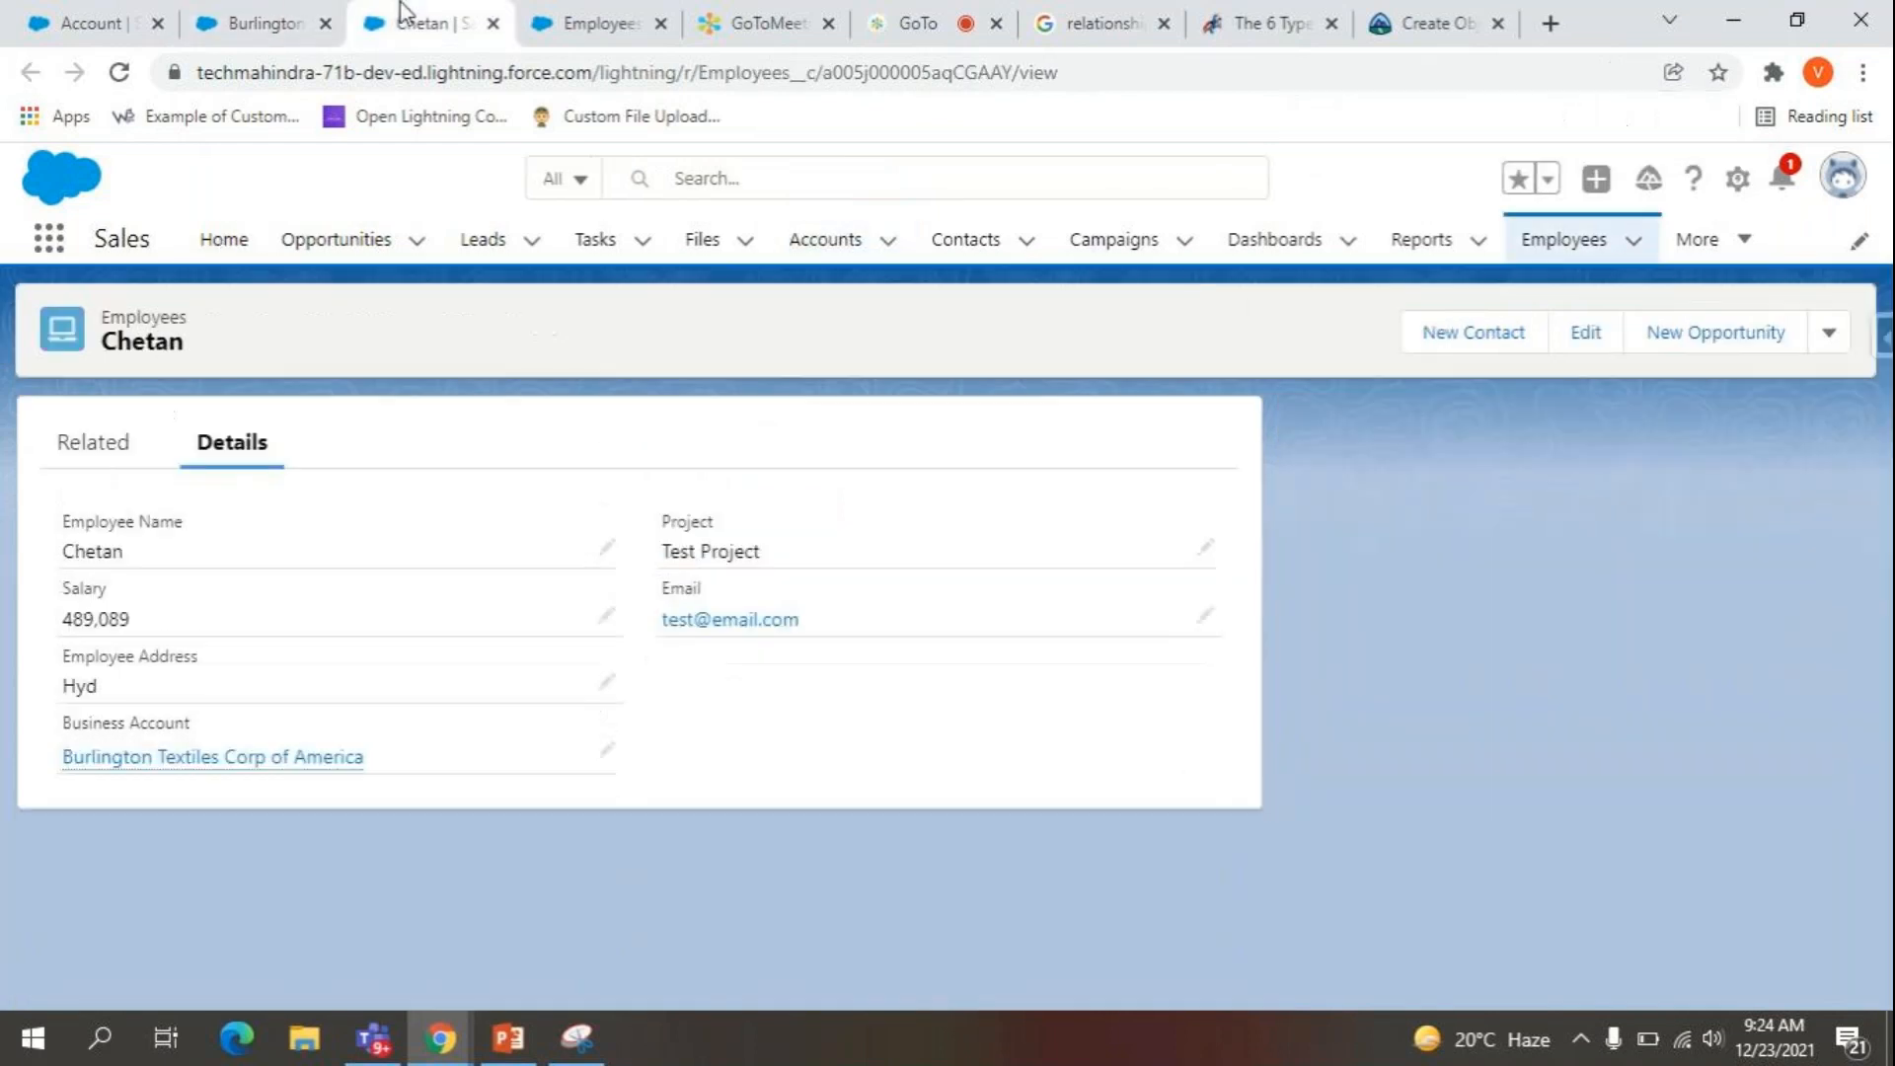
pyautogui.click(318, 14)
pyautogui.scroll(3, 168, 493)
pyautogui.click(116, 545)
pyautogui.scroll(-8, 373, 878)
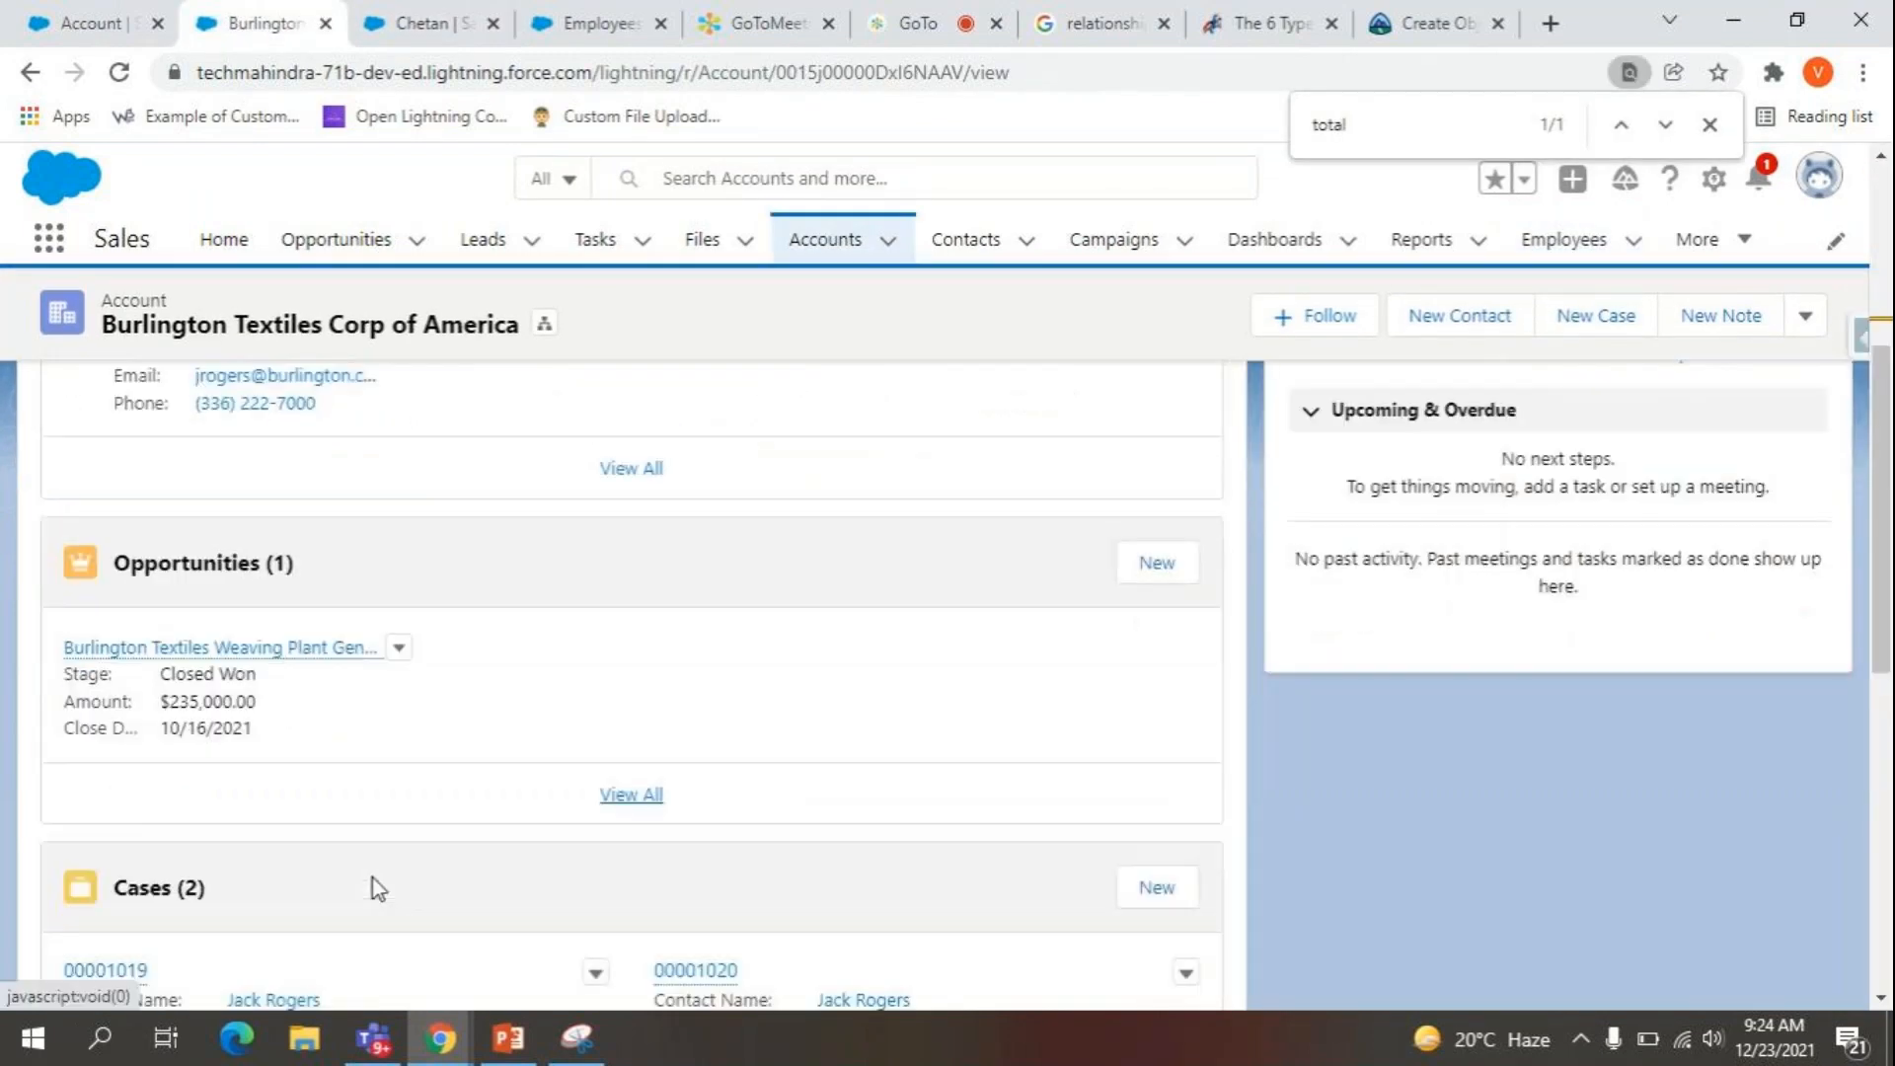
pyautogui.scroll(-5, 373, 884)
pyautogui.keyDown('ctrl'); pyautogui.click(83, 895); pyautogui.keyUp('ctrl')
pyautogui.click(390, 22)
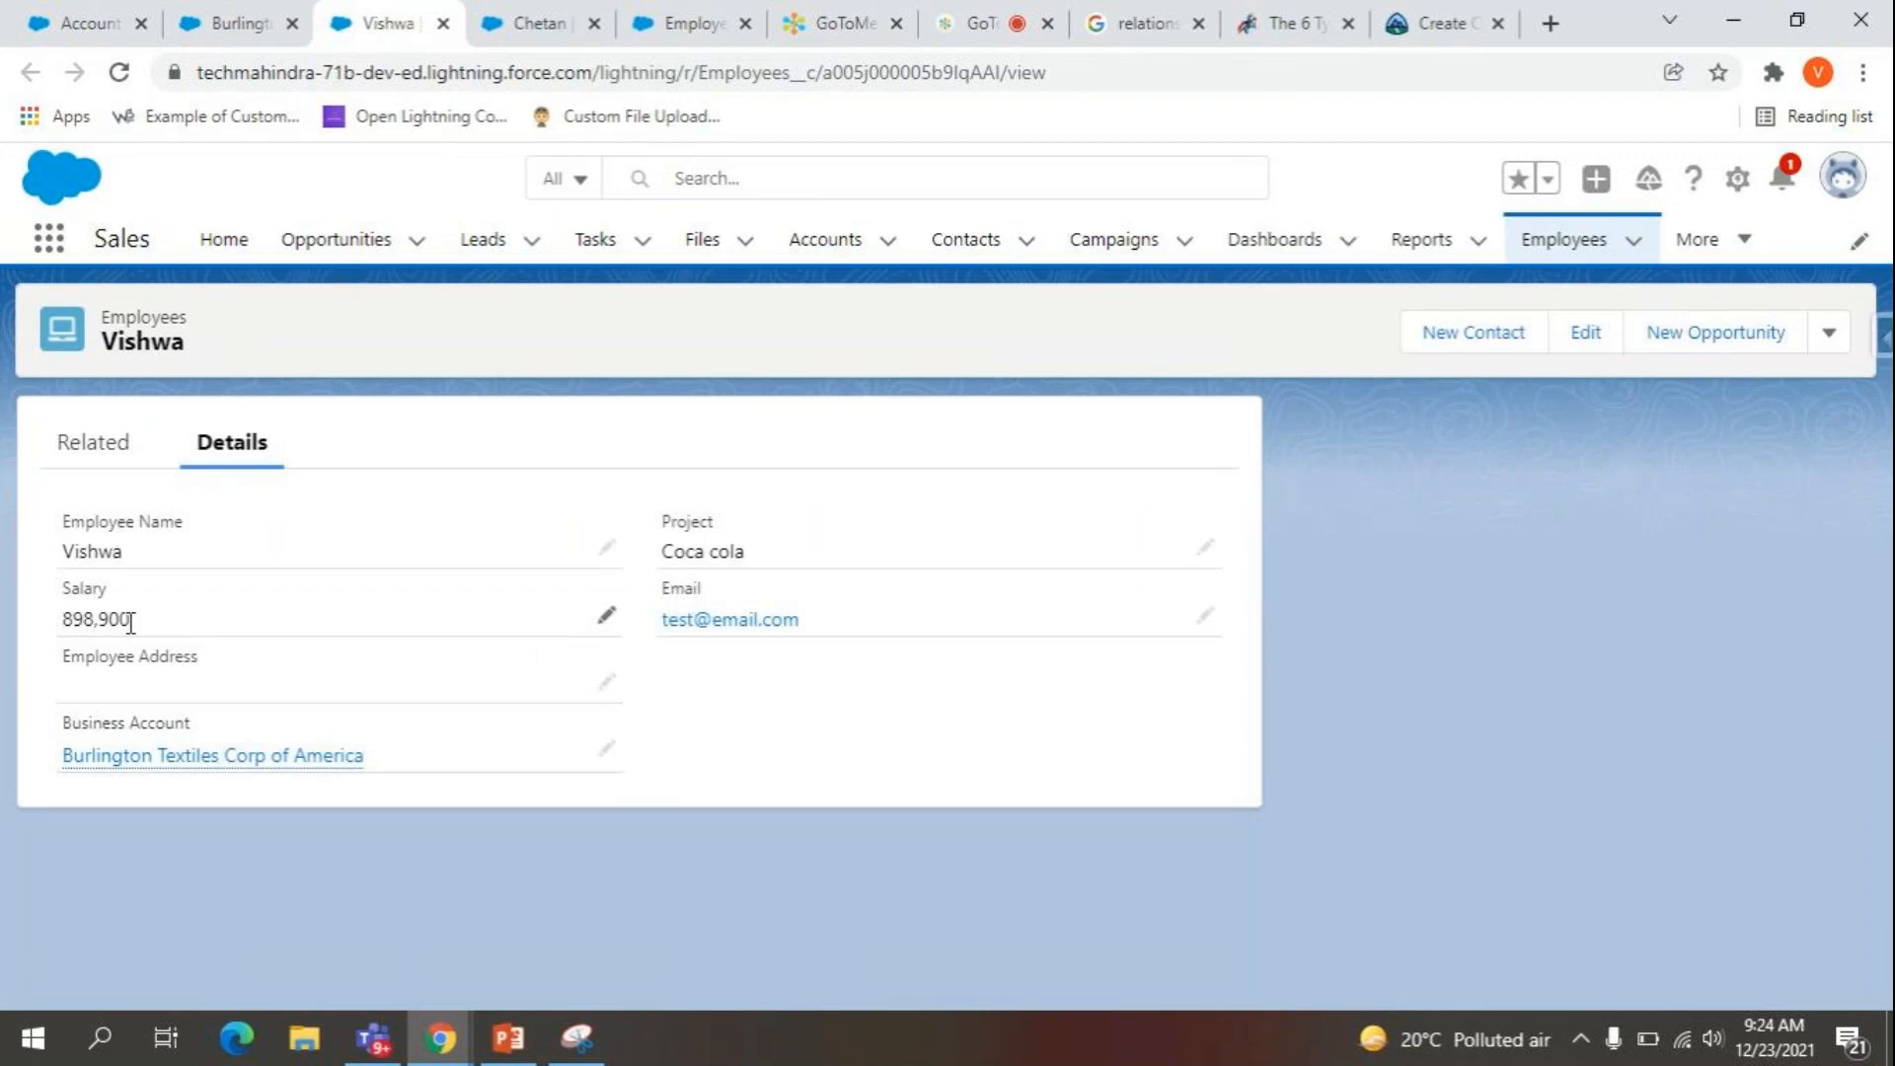
# Compare the salaries on the two employee records linked to the account.
pyautogui.click(499, 10)
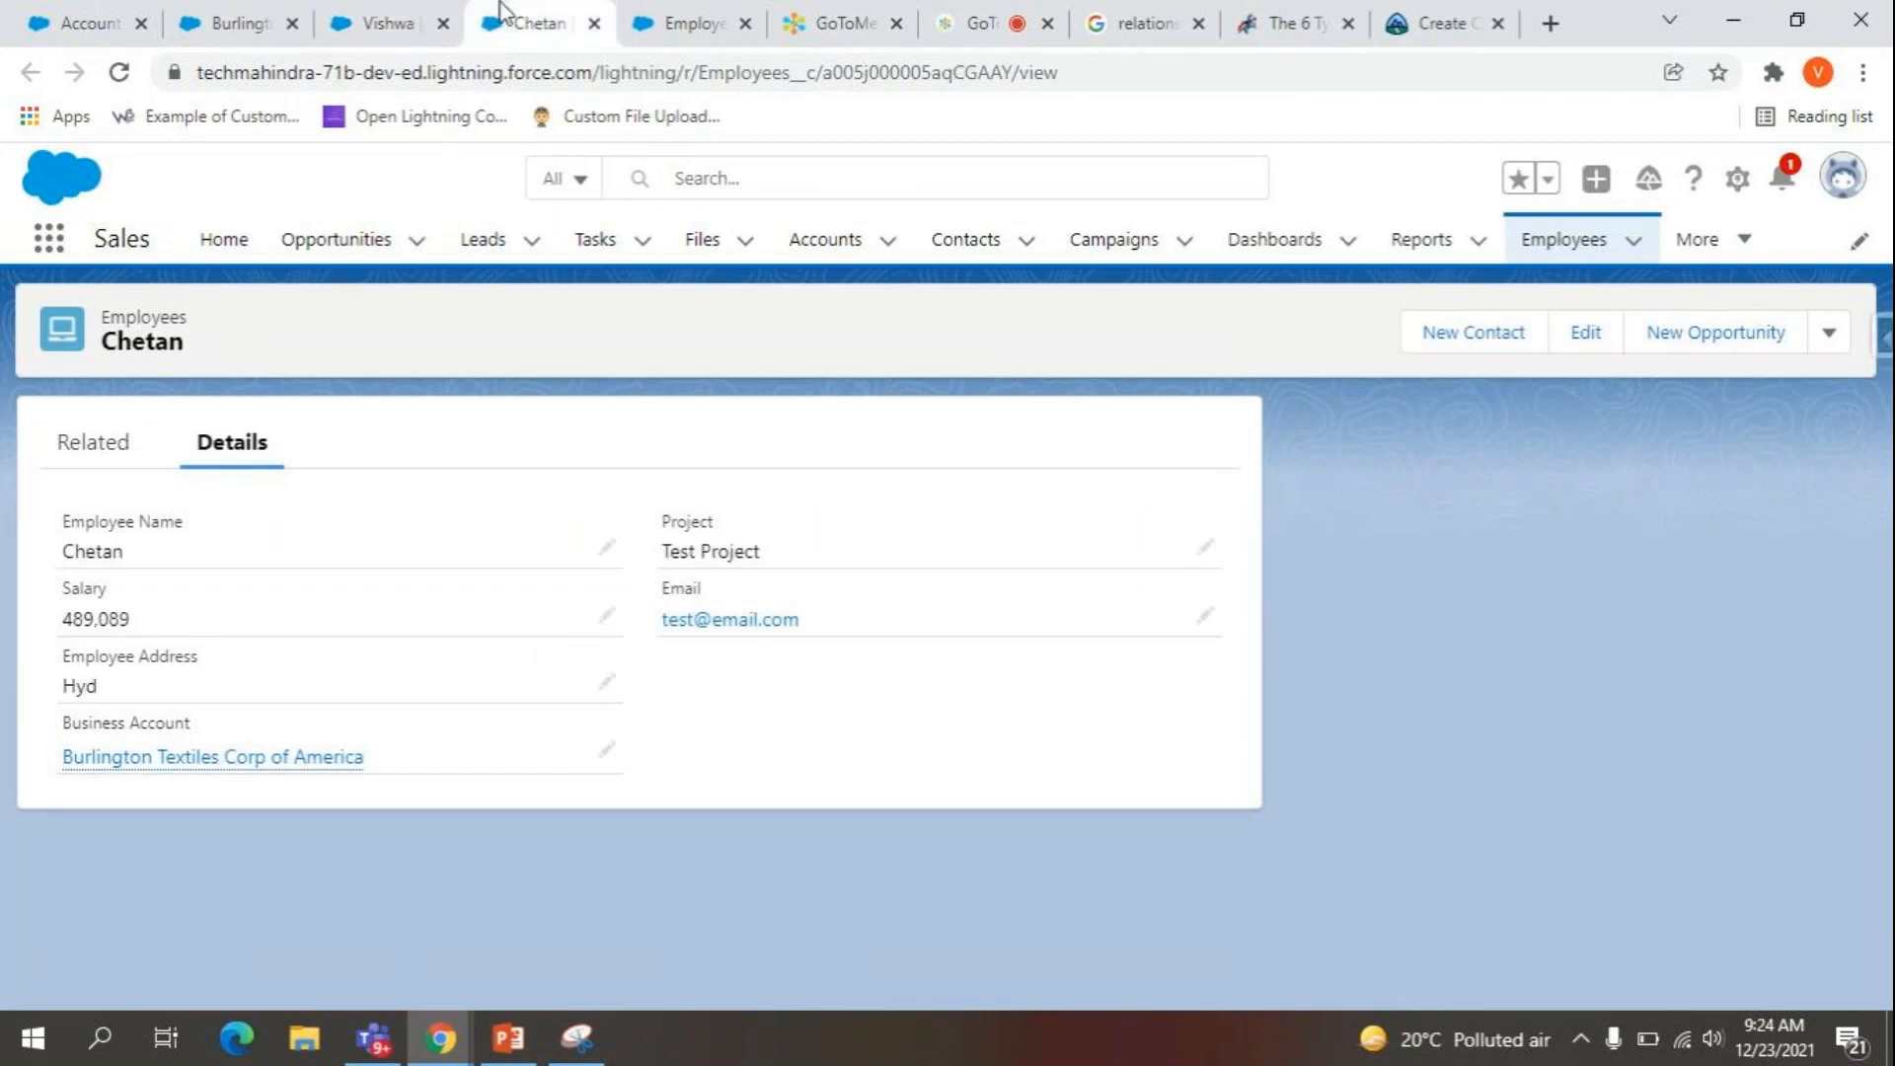
pyautogui.click(364, 8)
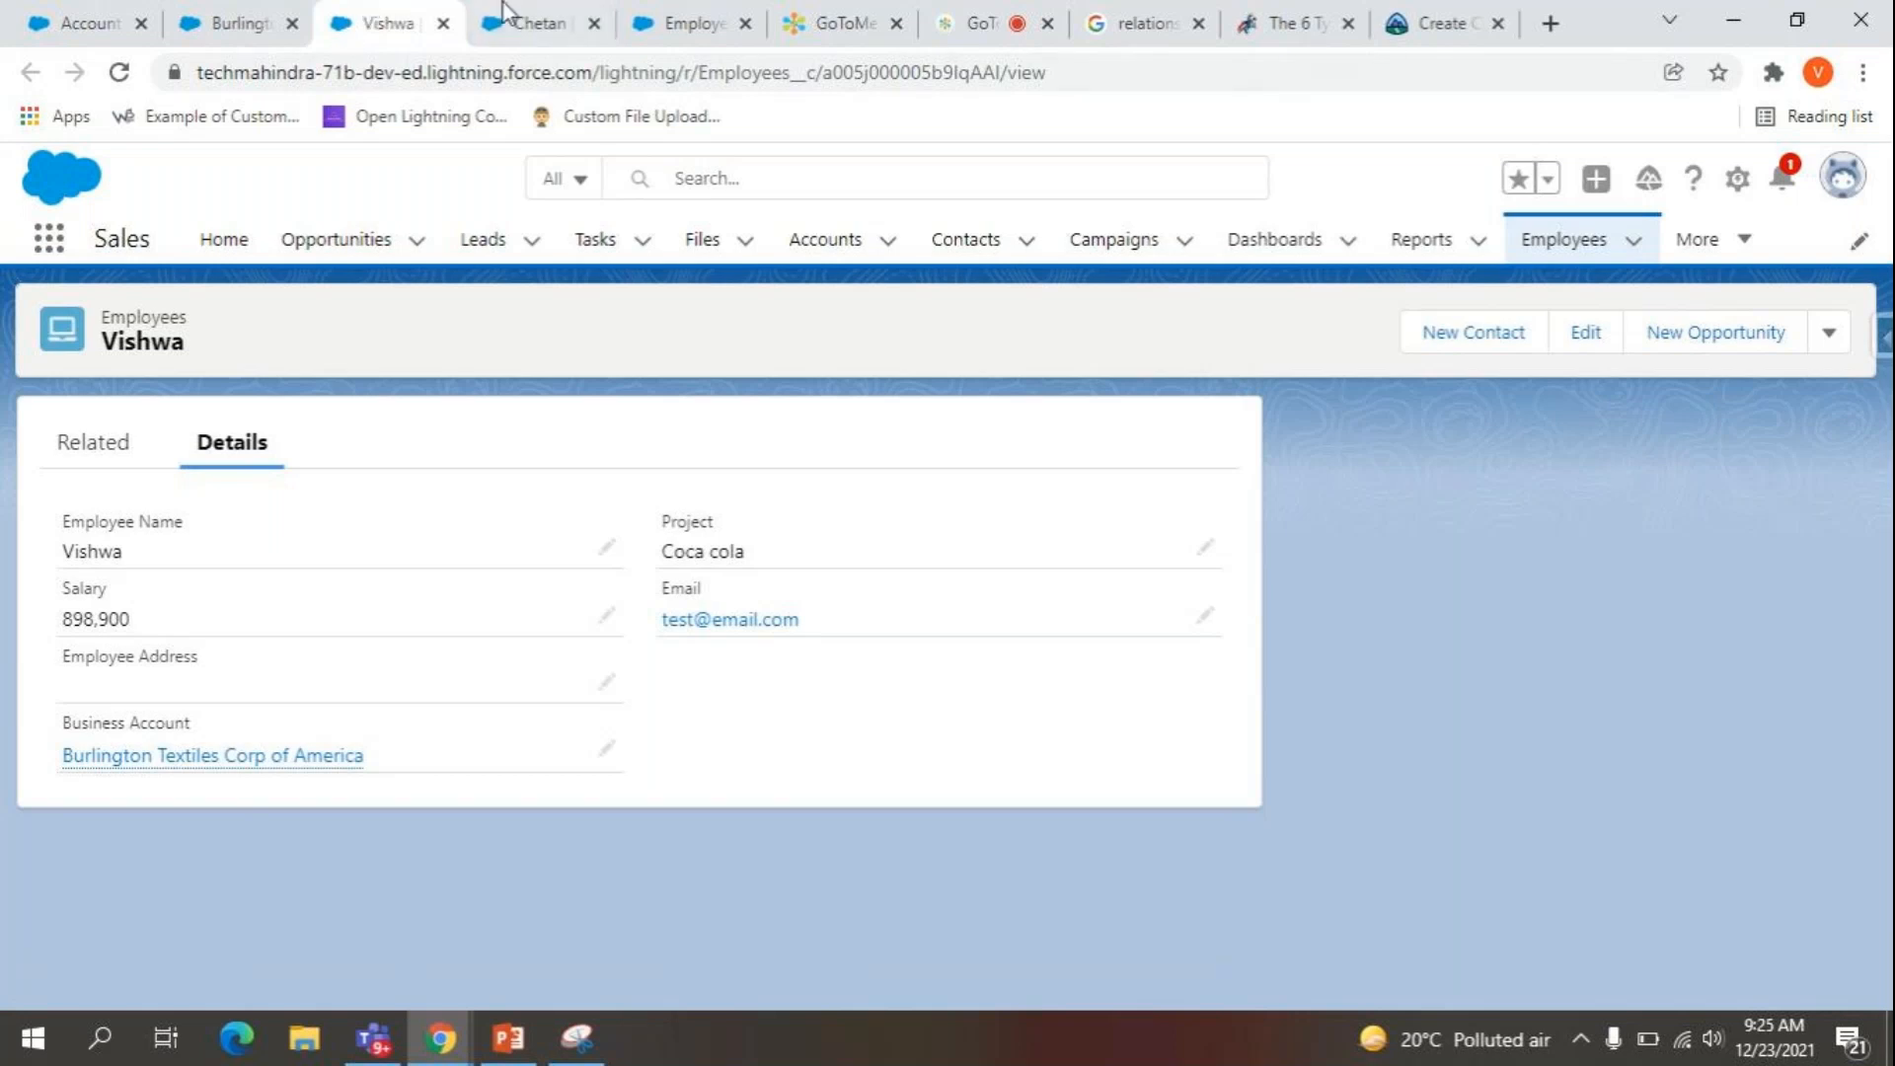
pyautogui.click(533, 13)
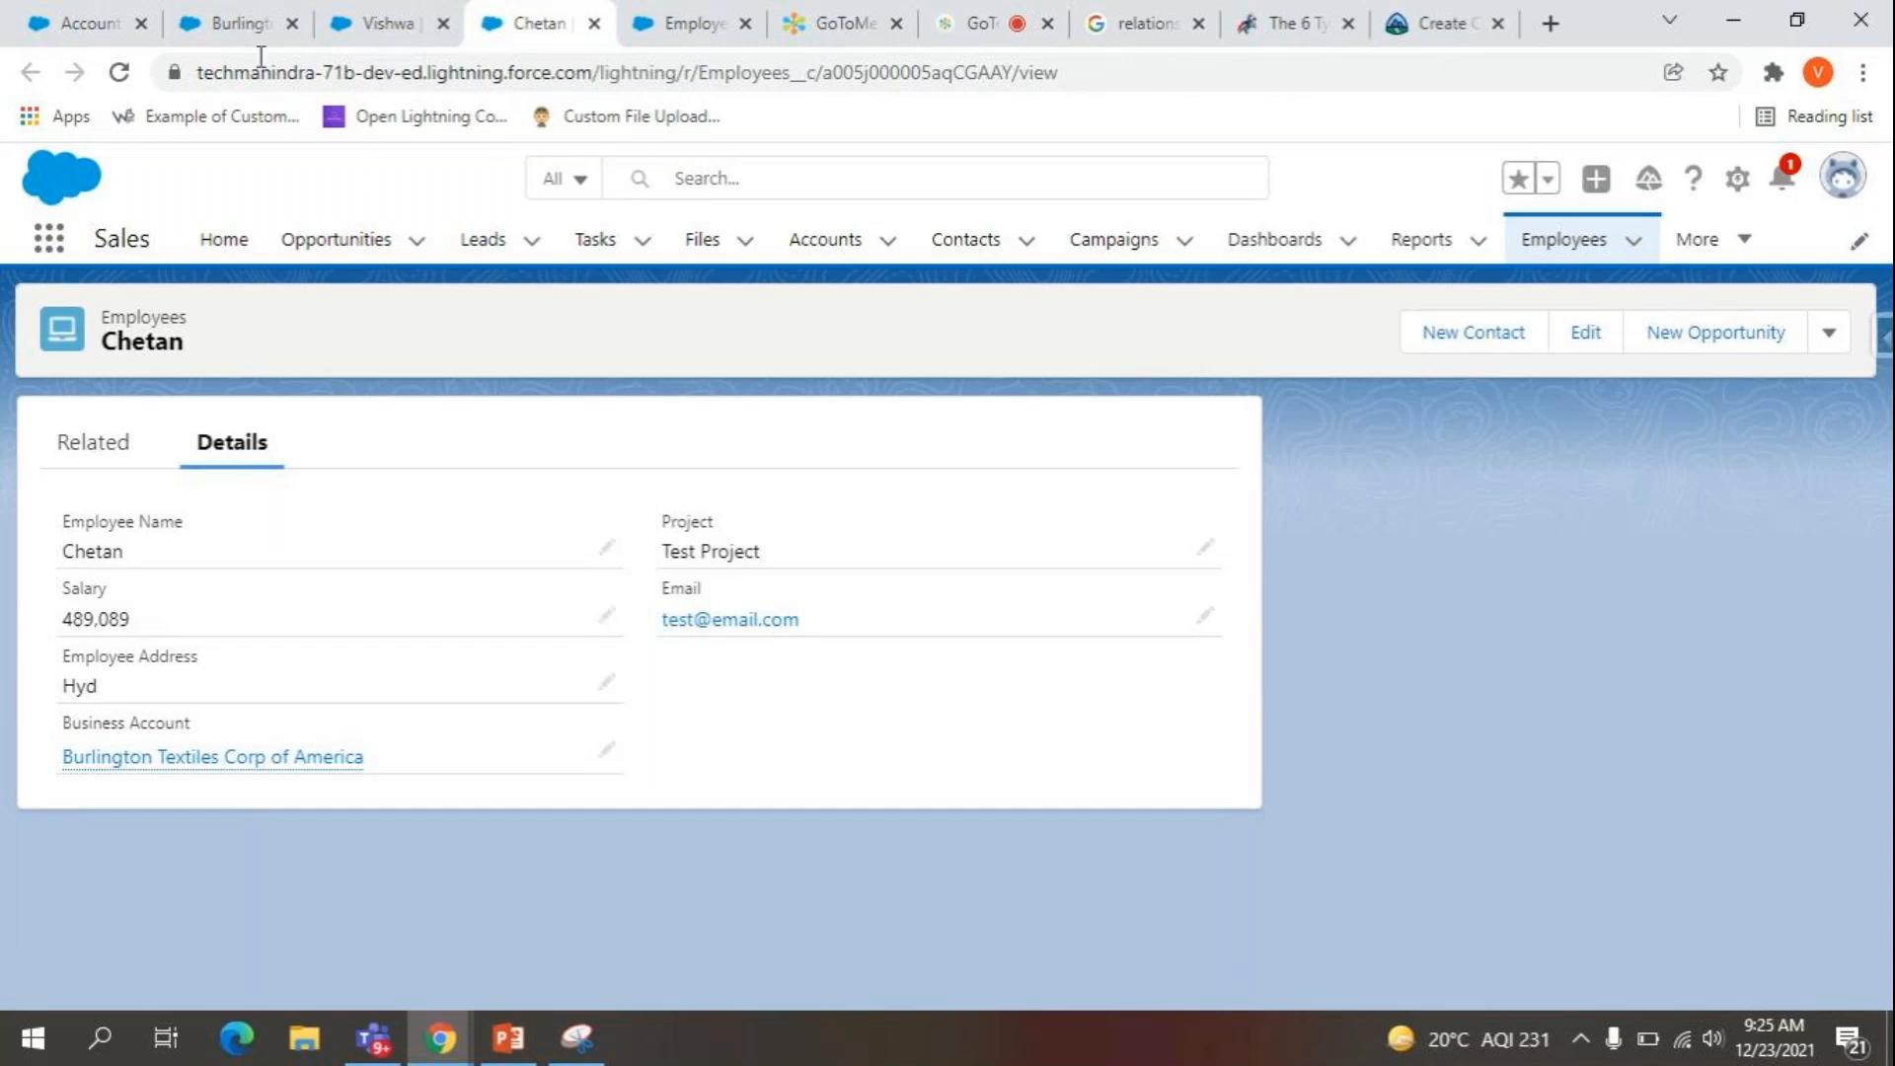
pyautogui.click(425, 19)
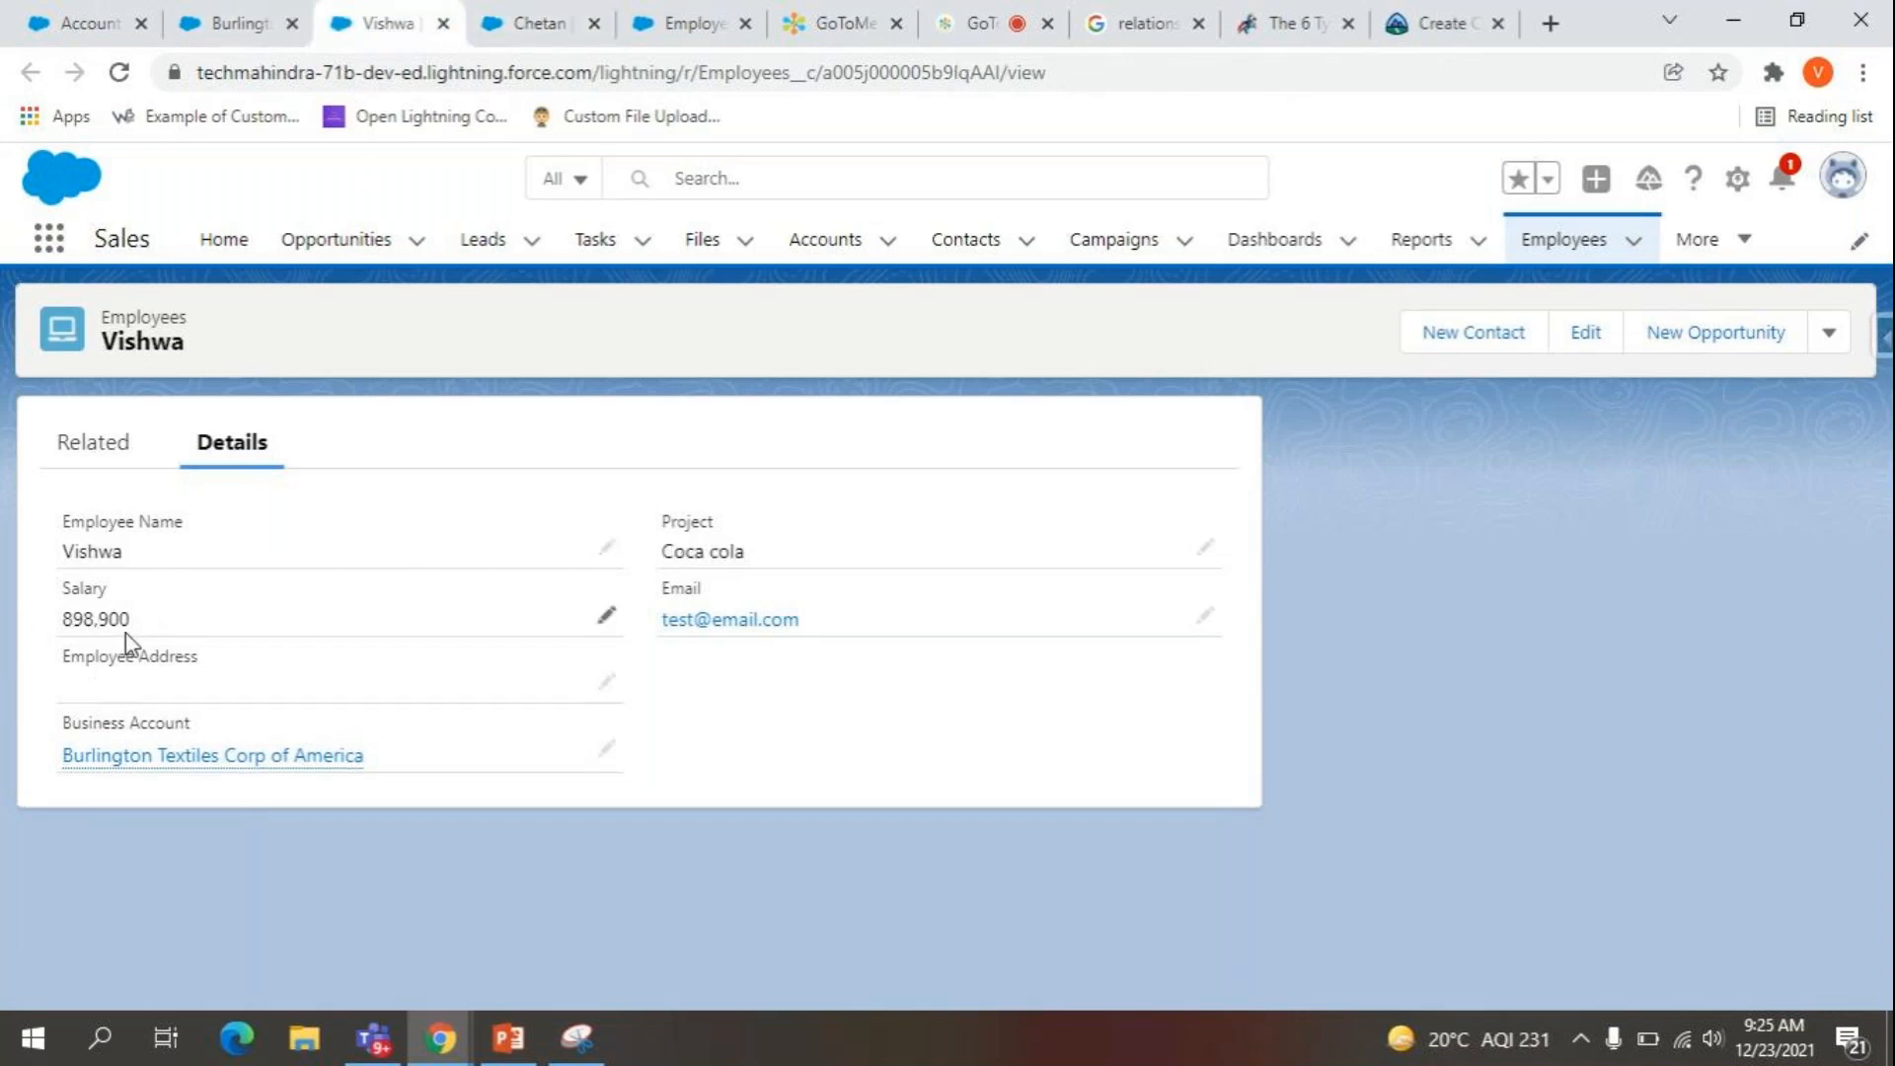
# Examine the Total Salary of Employes (Sum) roll-up field in the account's details.
pyautogui.click(250, 14)
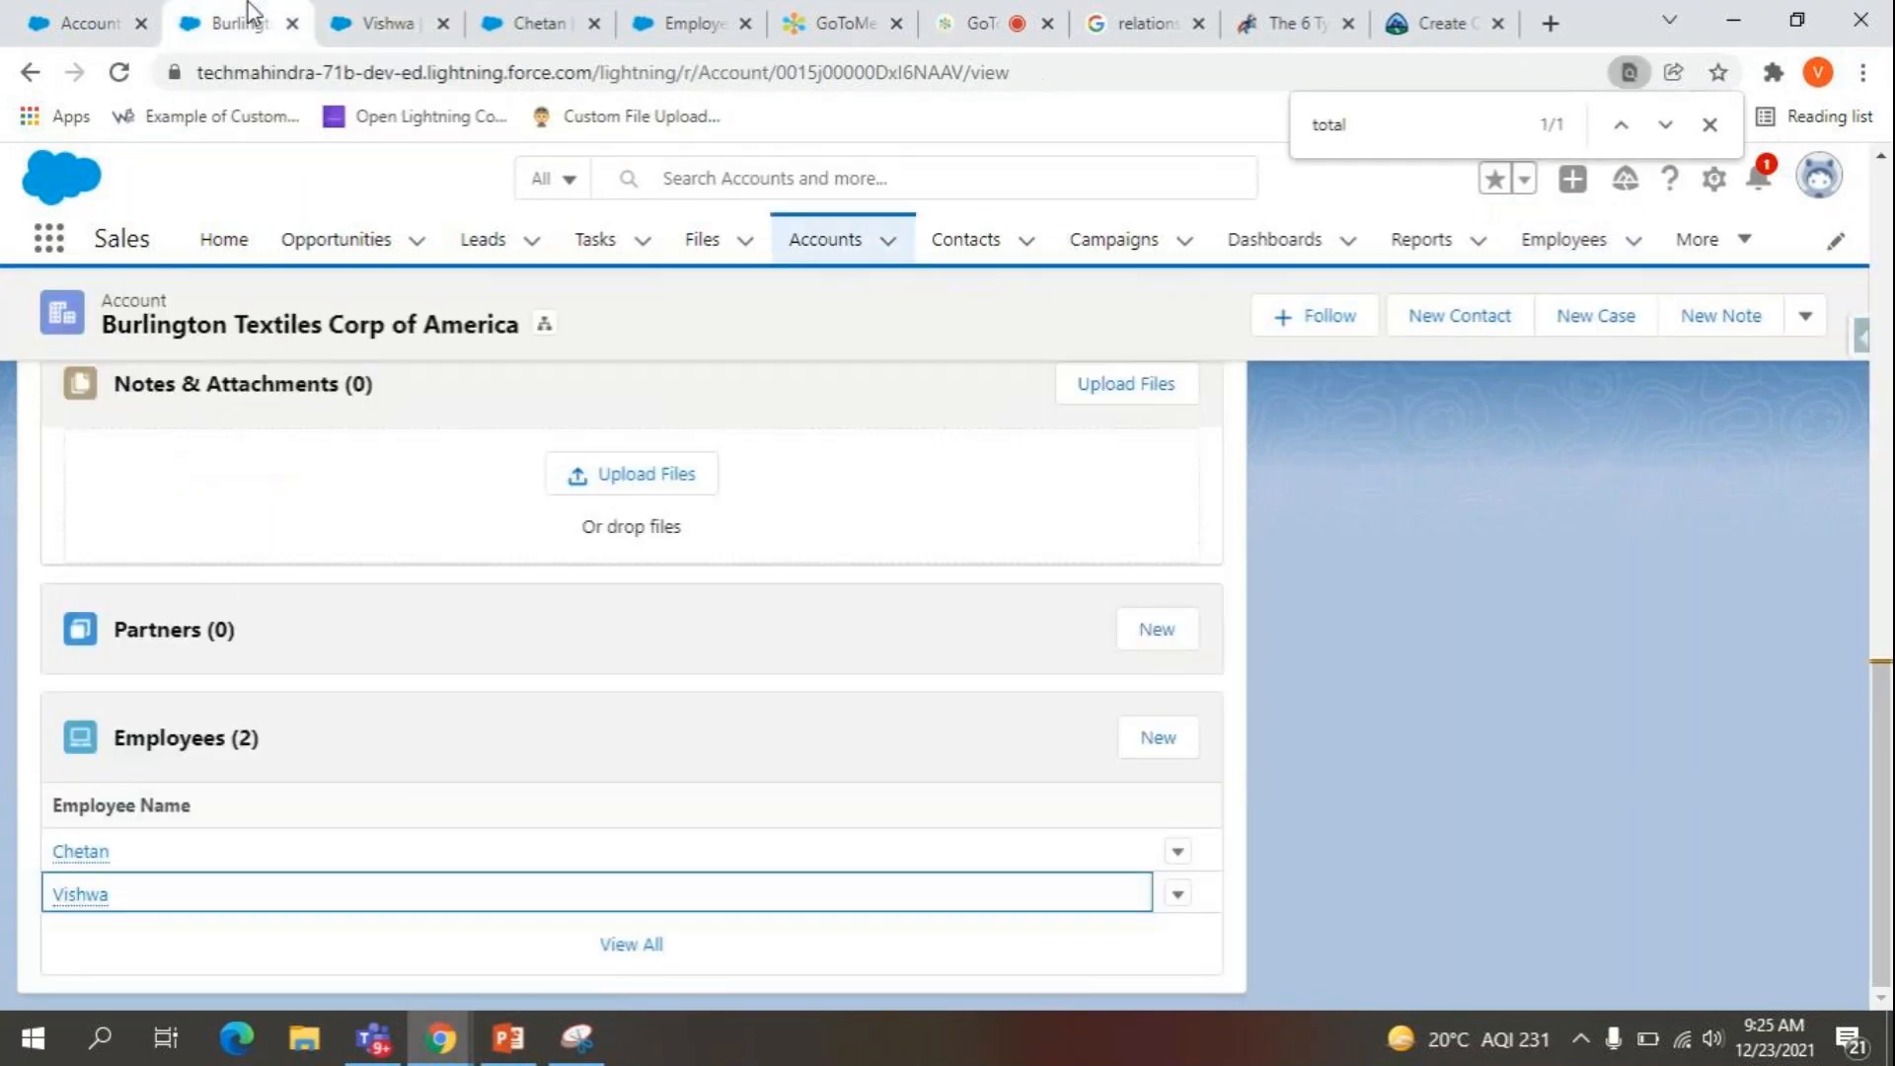
pyautogui.scroll(10, 241, 541)
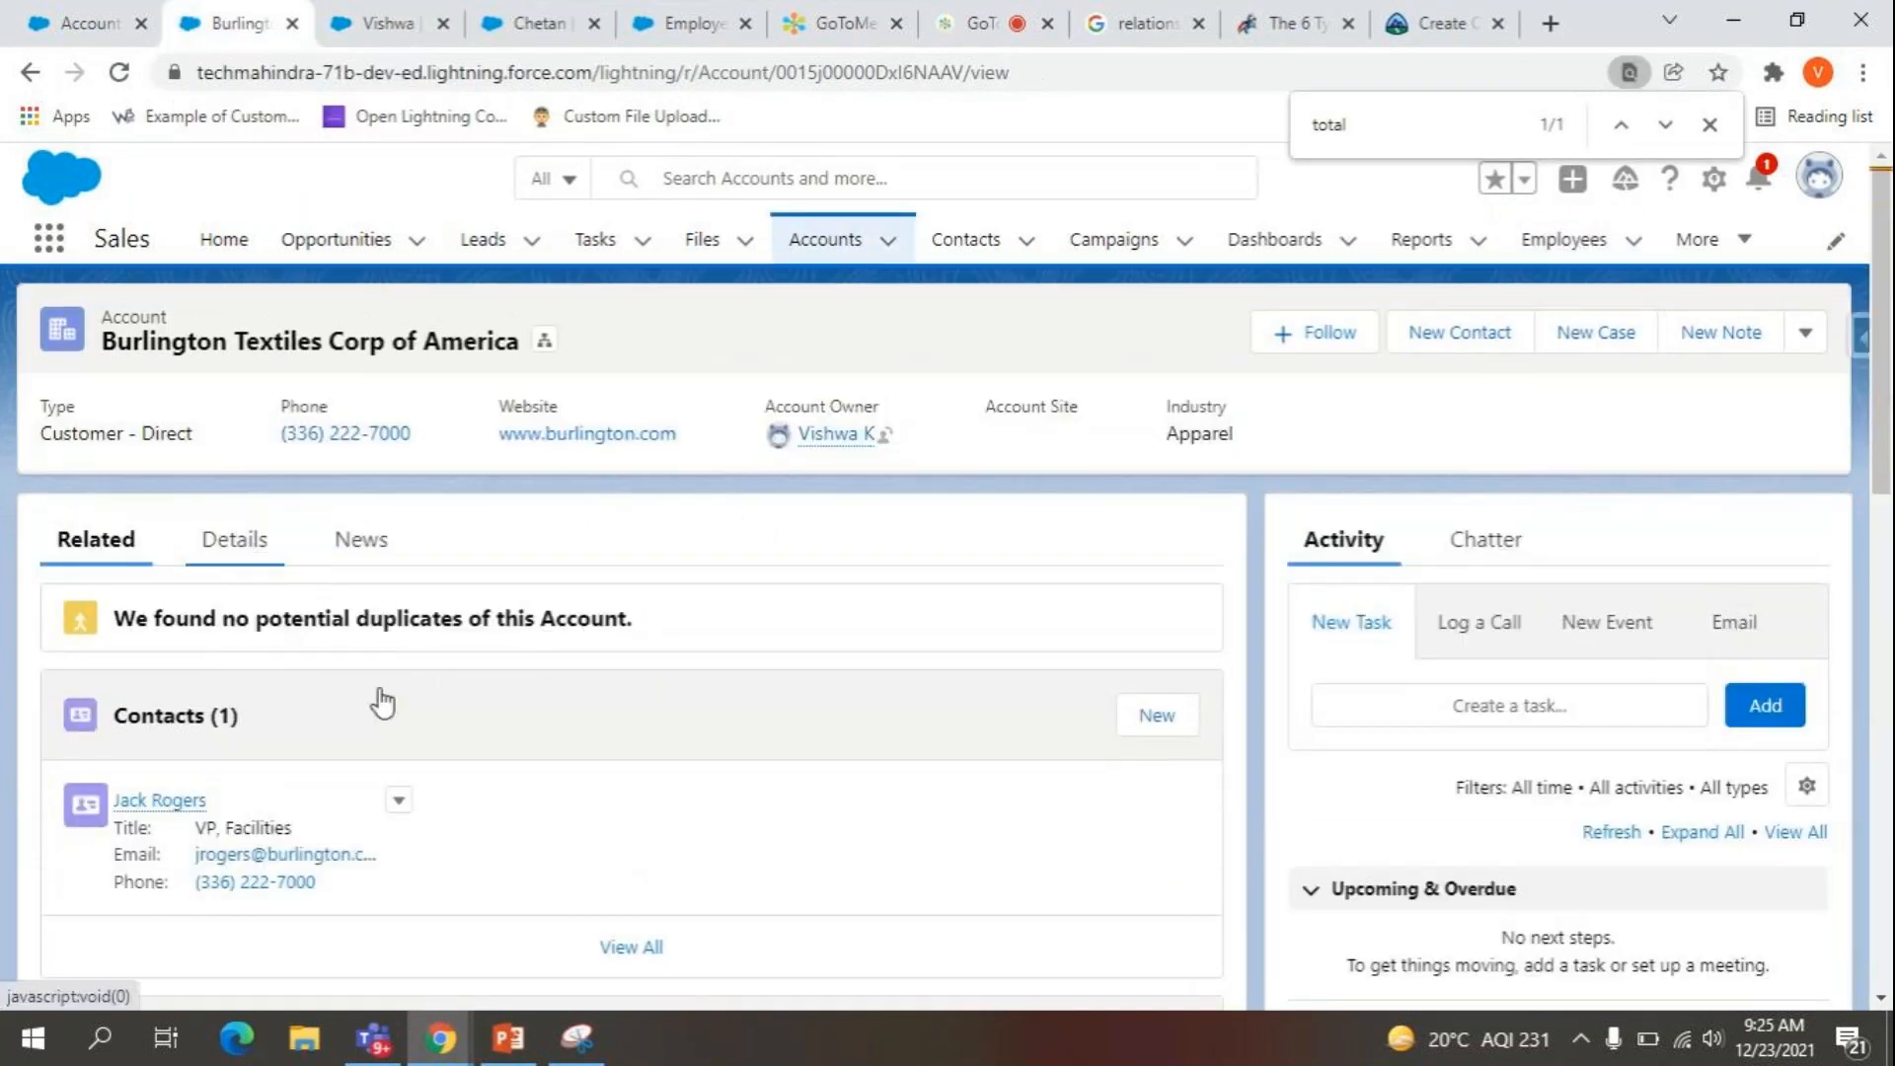
pyautogui.scroll(-5, 395, 726)
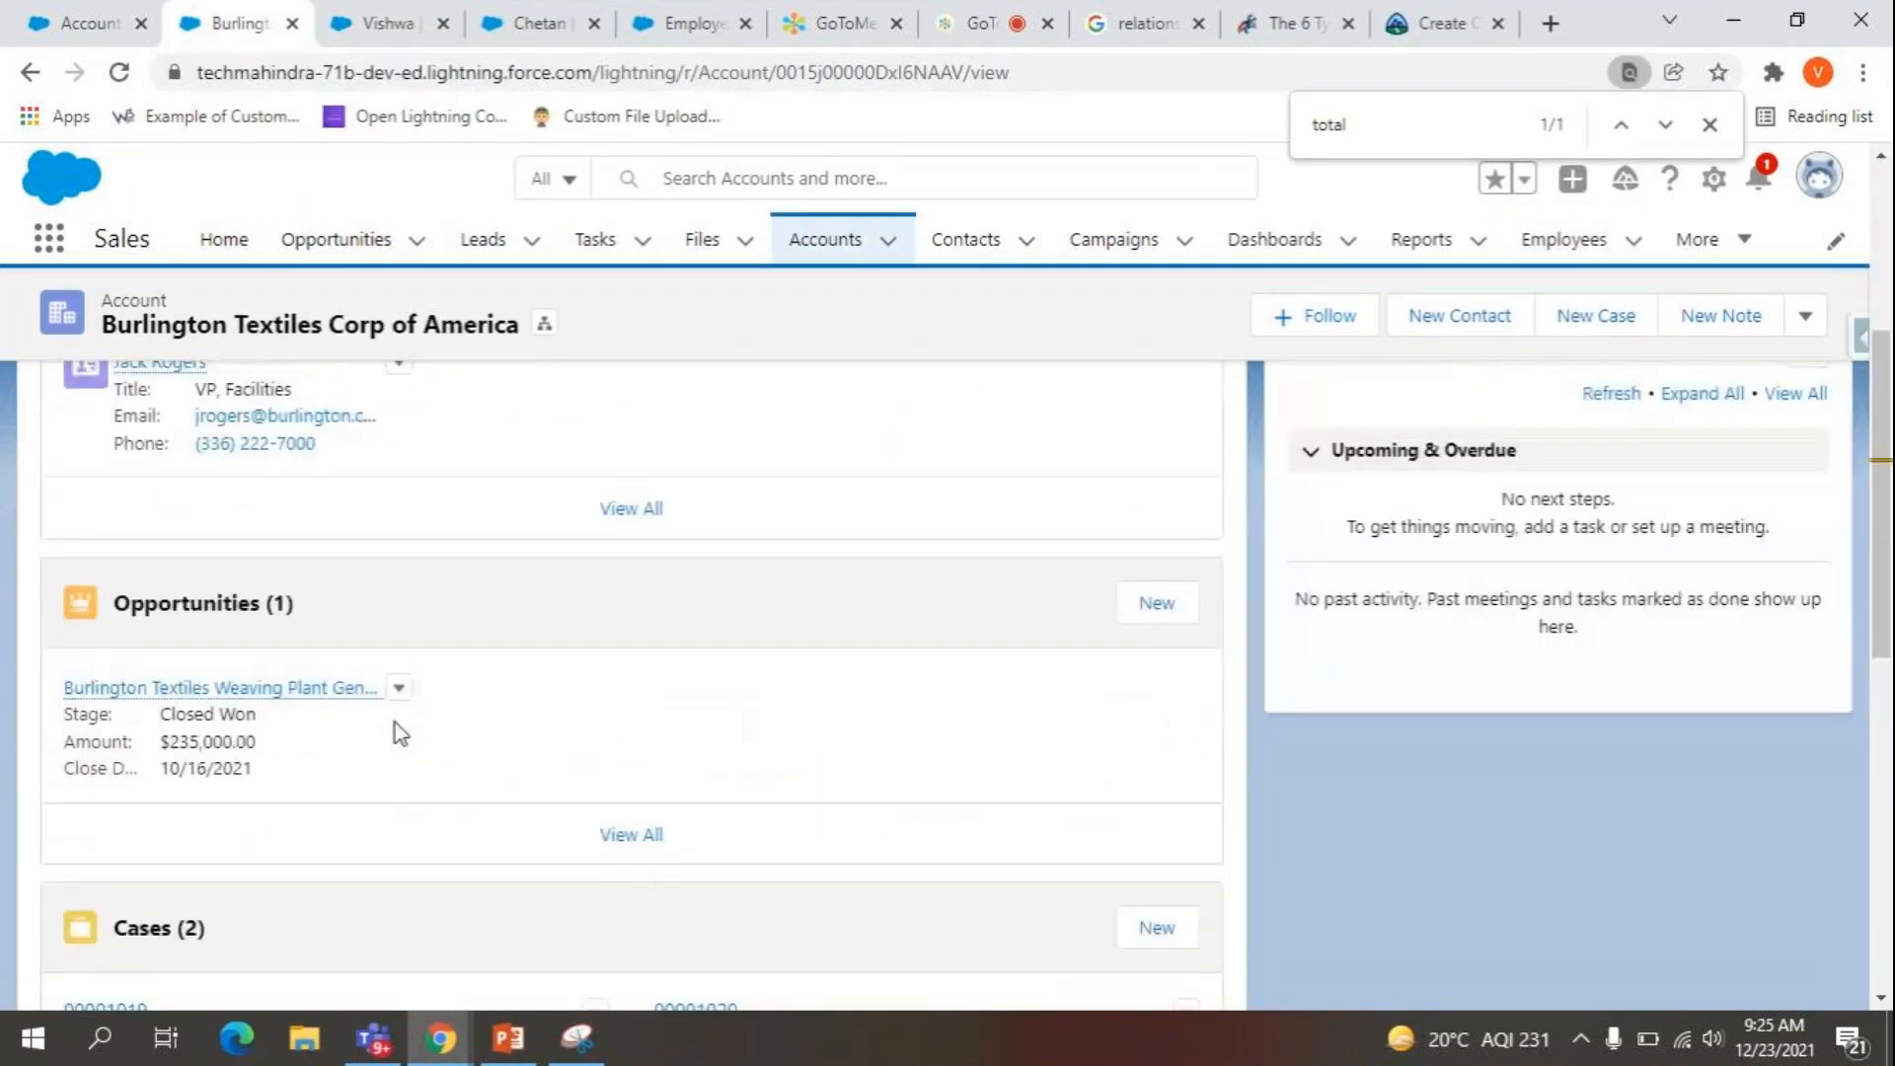
pyautogui.scroll(3, 395, 732)
pyautogui.click(239, 397)
pyautogui.scroll(-1, 381, 796)
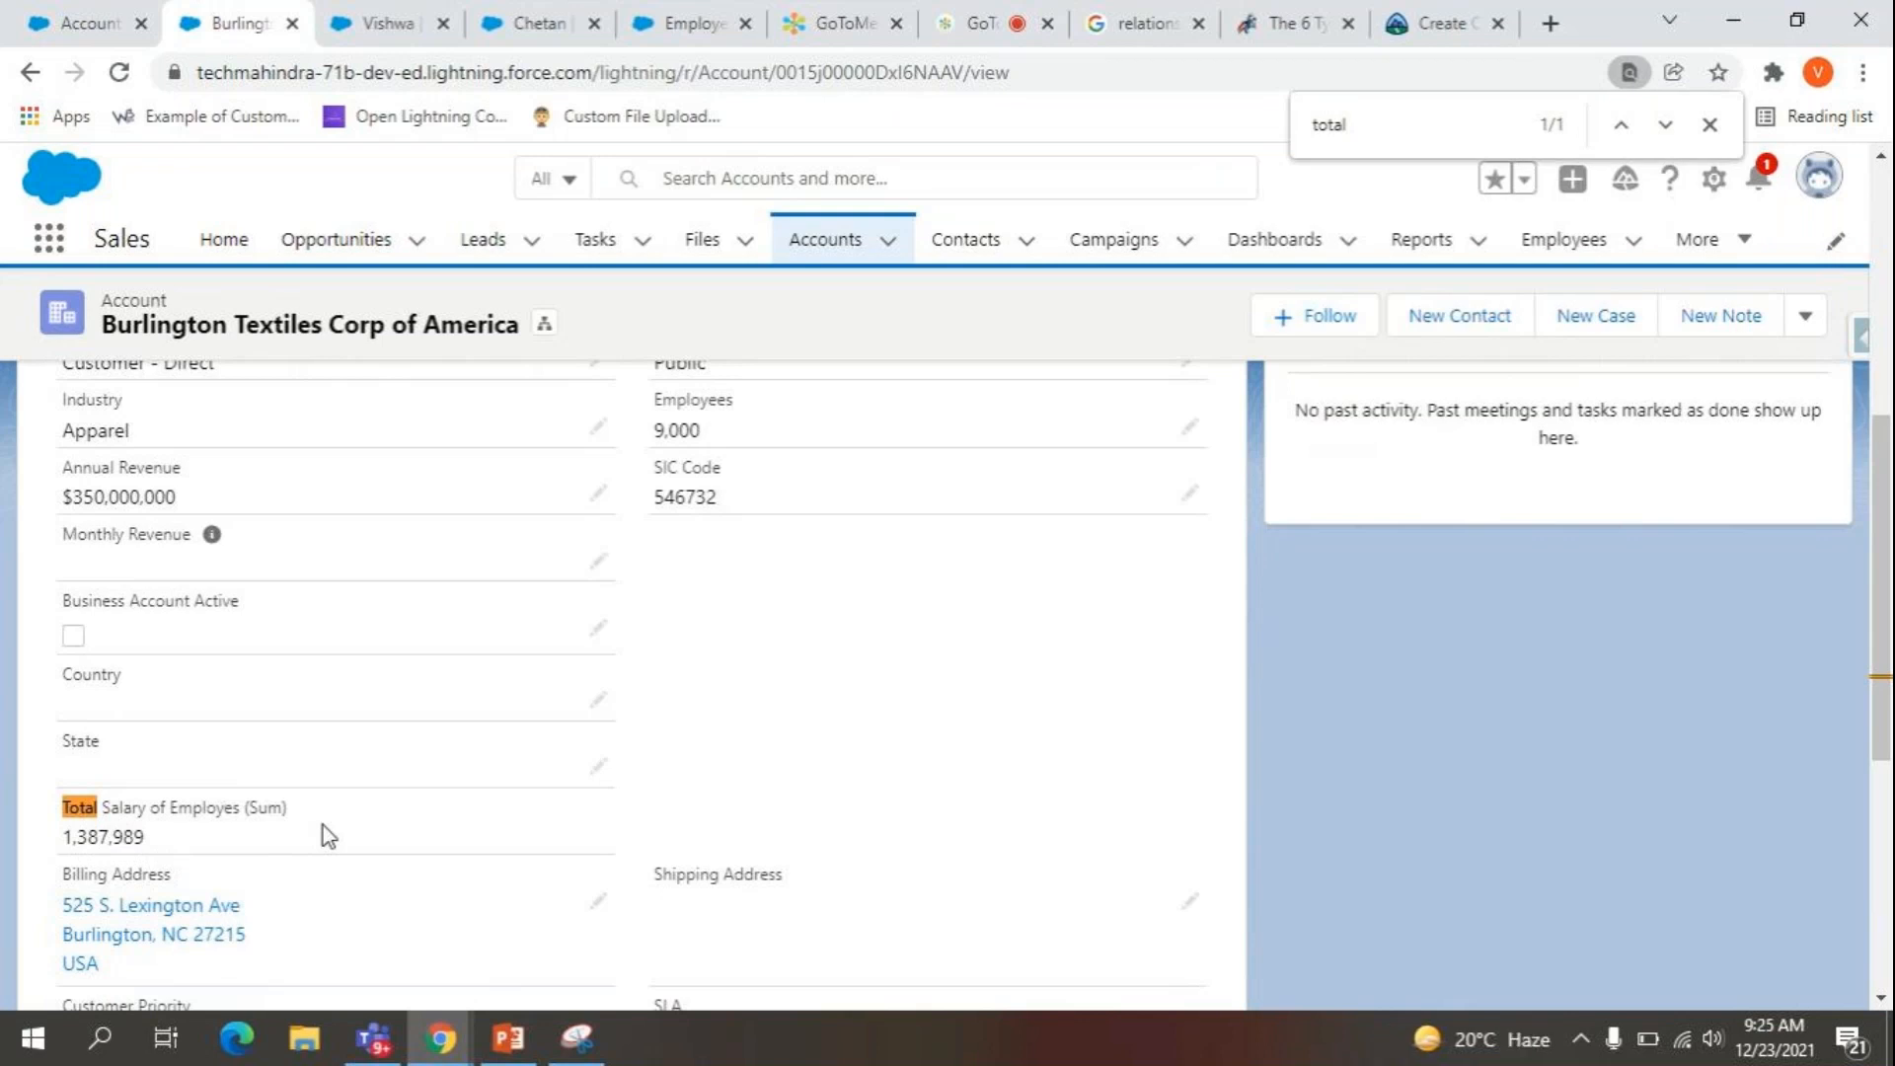
# Check both employees' salaries again and compare them with the roll-up total on the account.
pyautogui.click(381, 22)
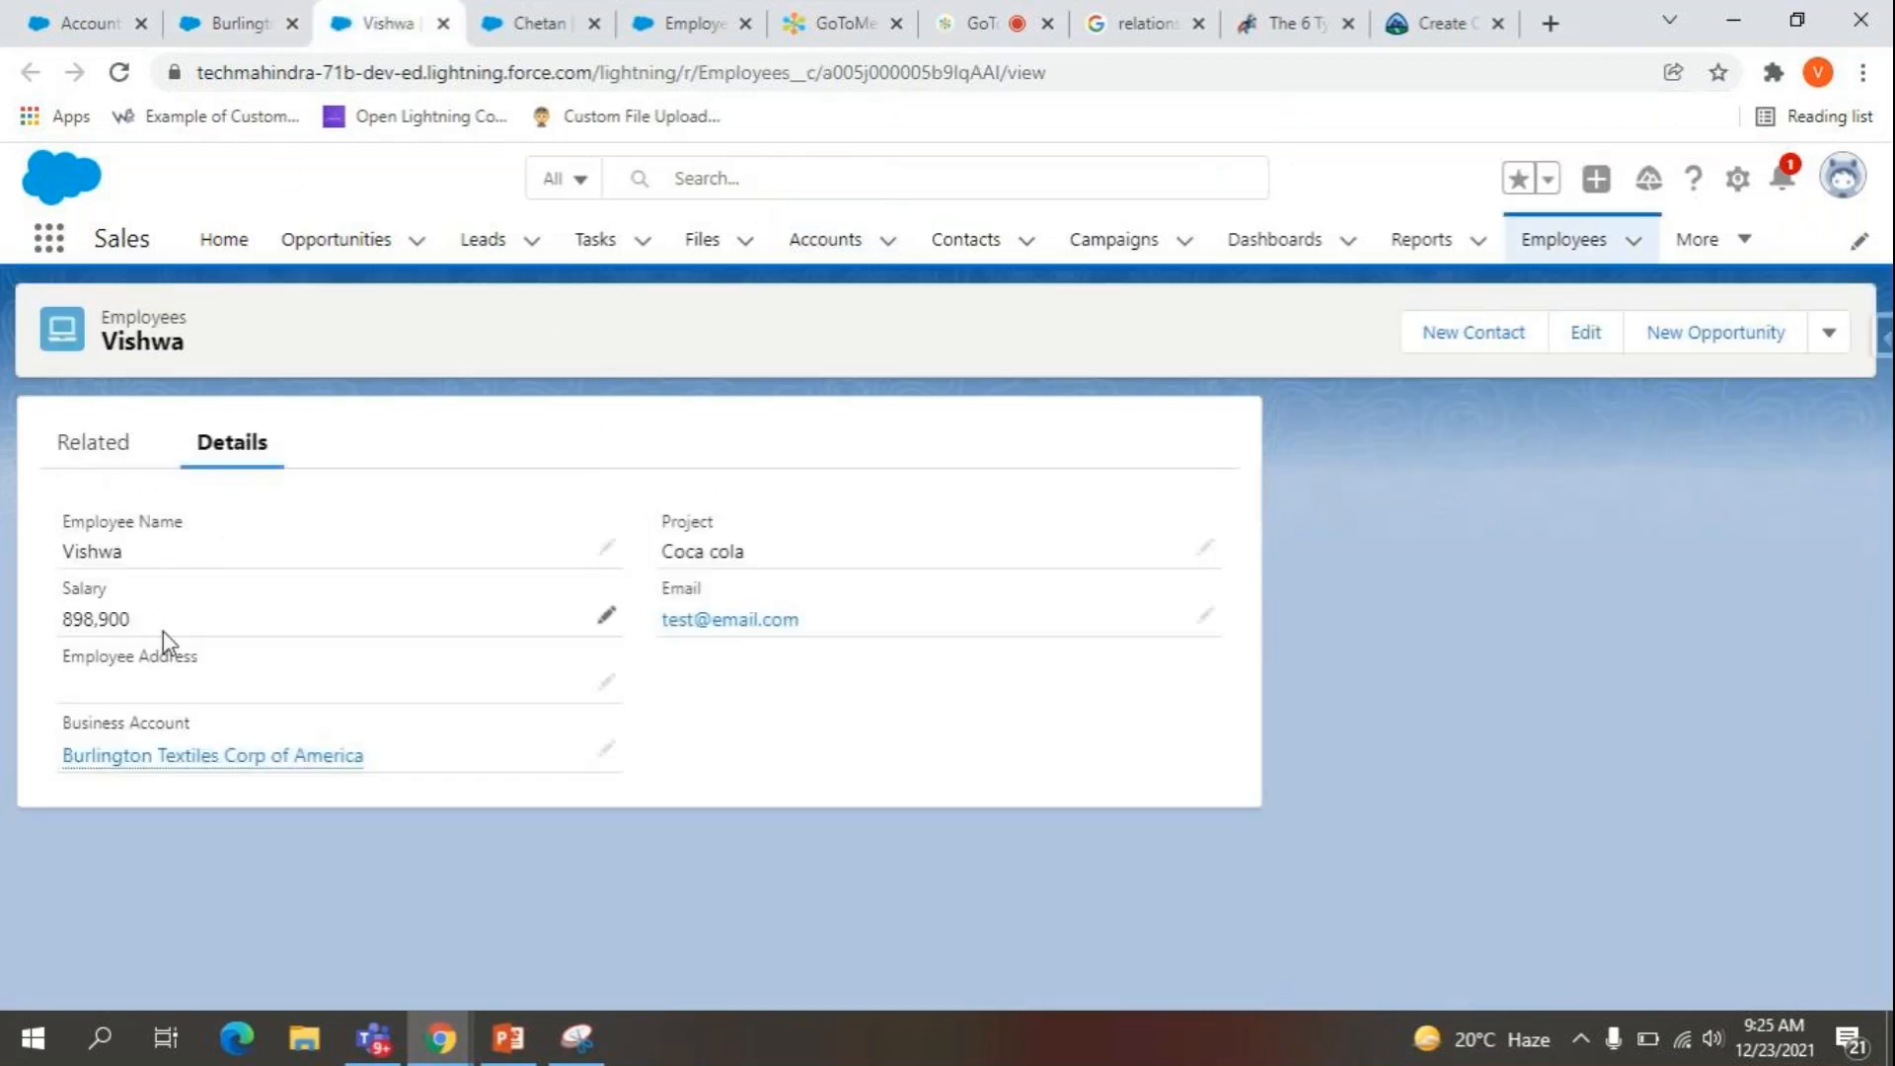
pyautogui.click(538, 13)
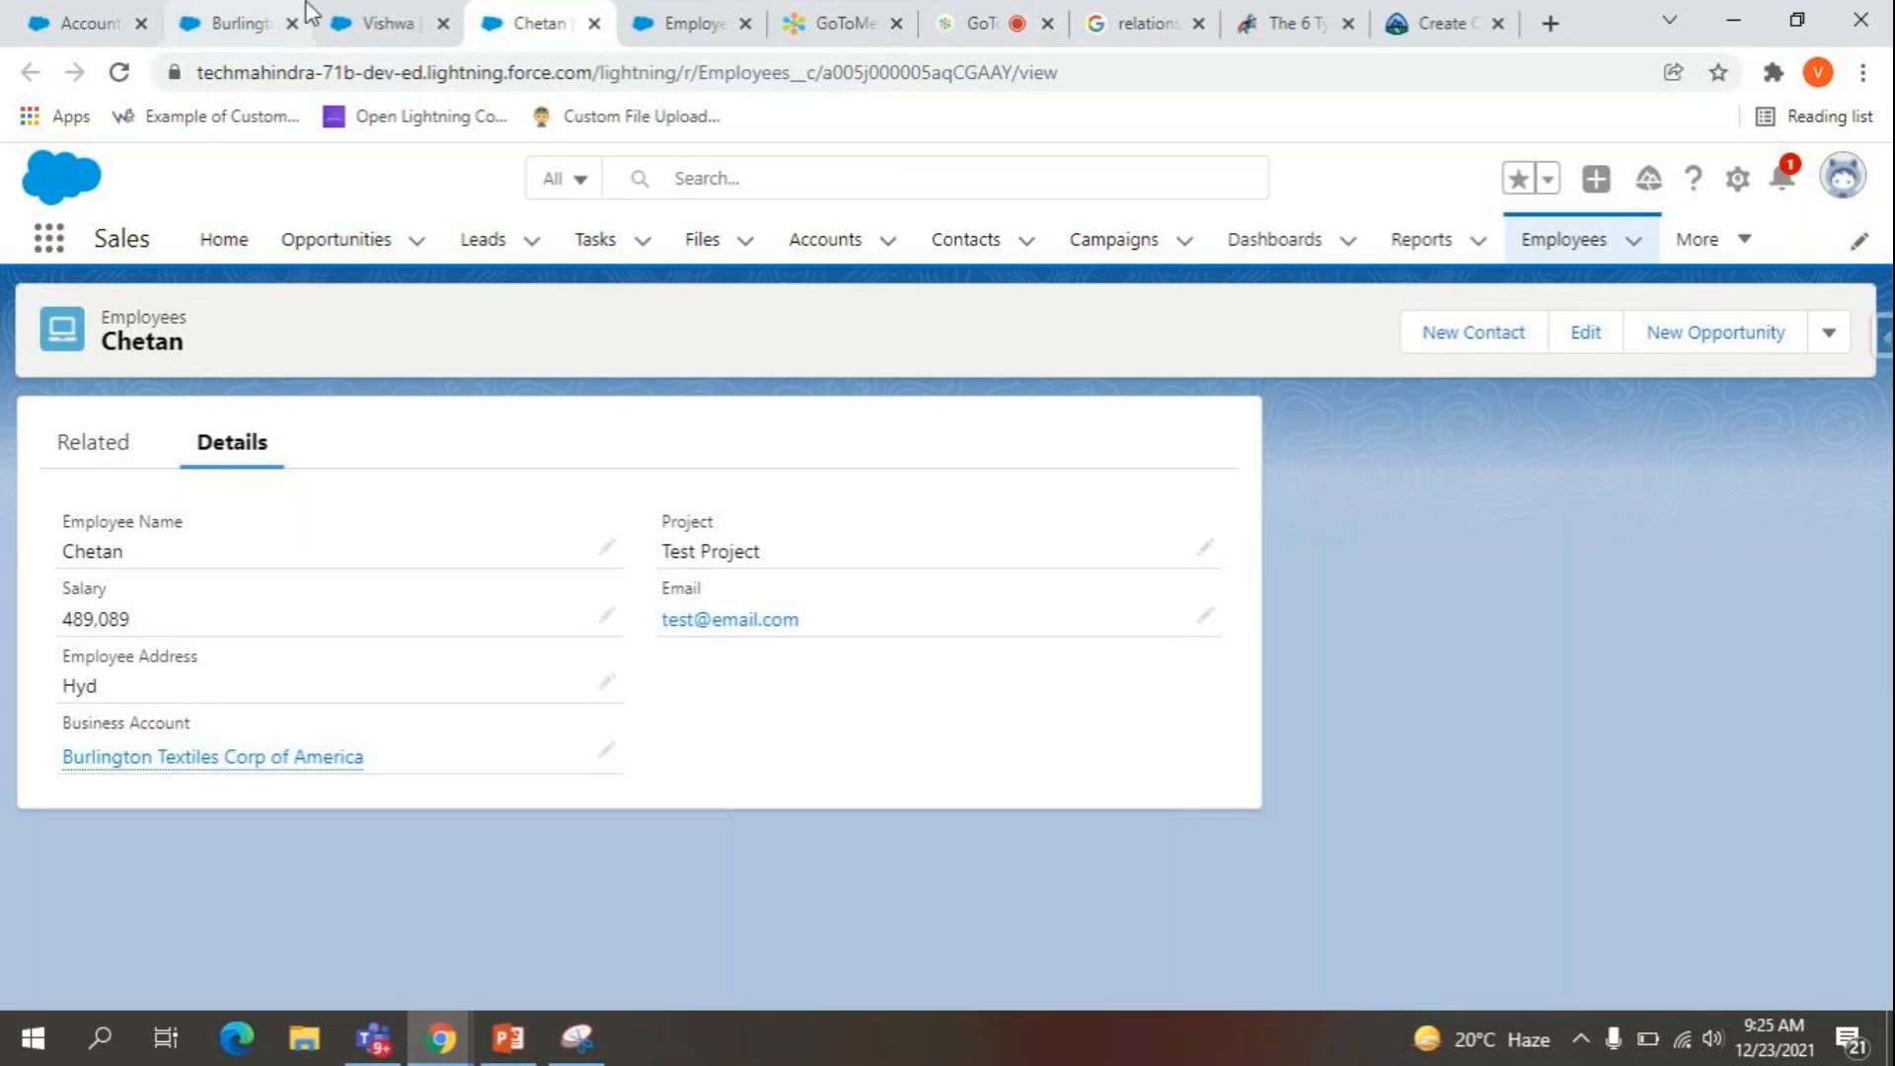
pyautogui.click(391, 16)
pyautogui.click(240, 22)
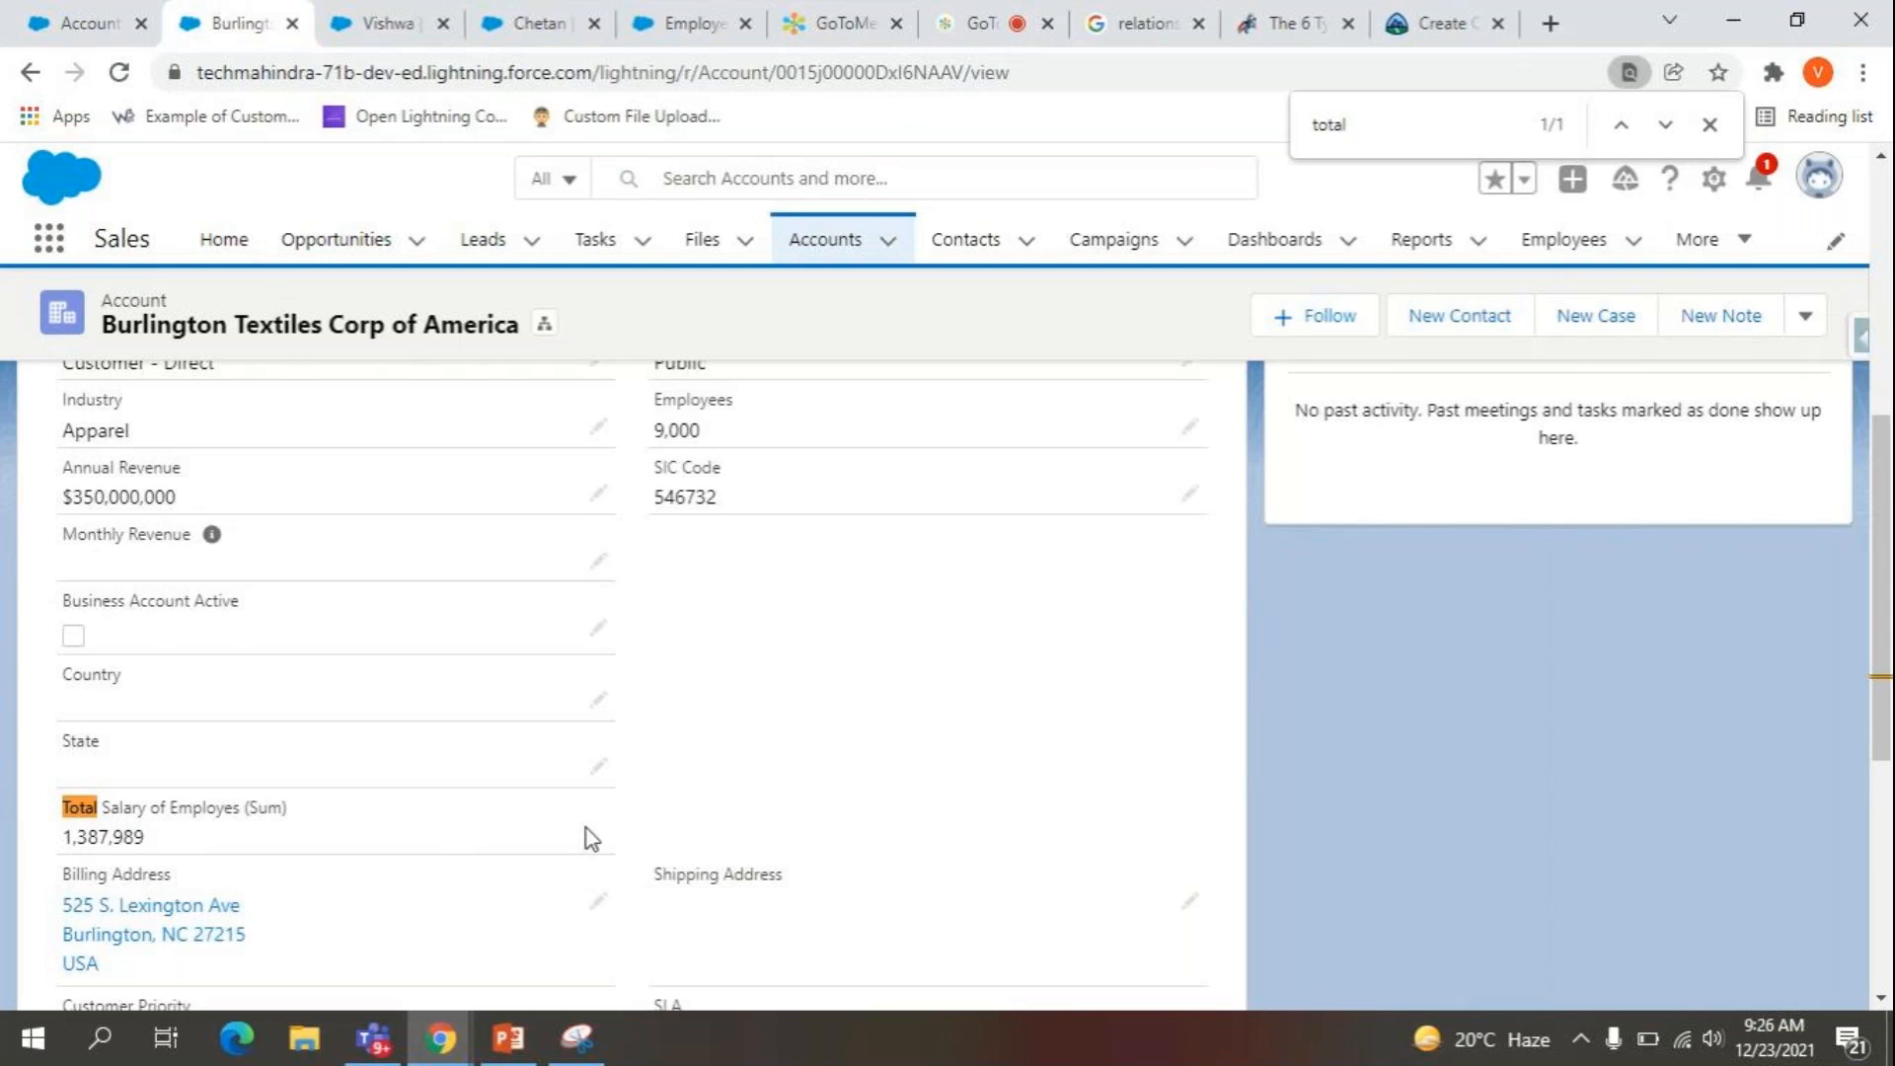
# Start a new employee from the account's related Employees list, entering the employee's name and the project Coca cola.
pyautogui.scroll(5, 587, 827)
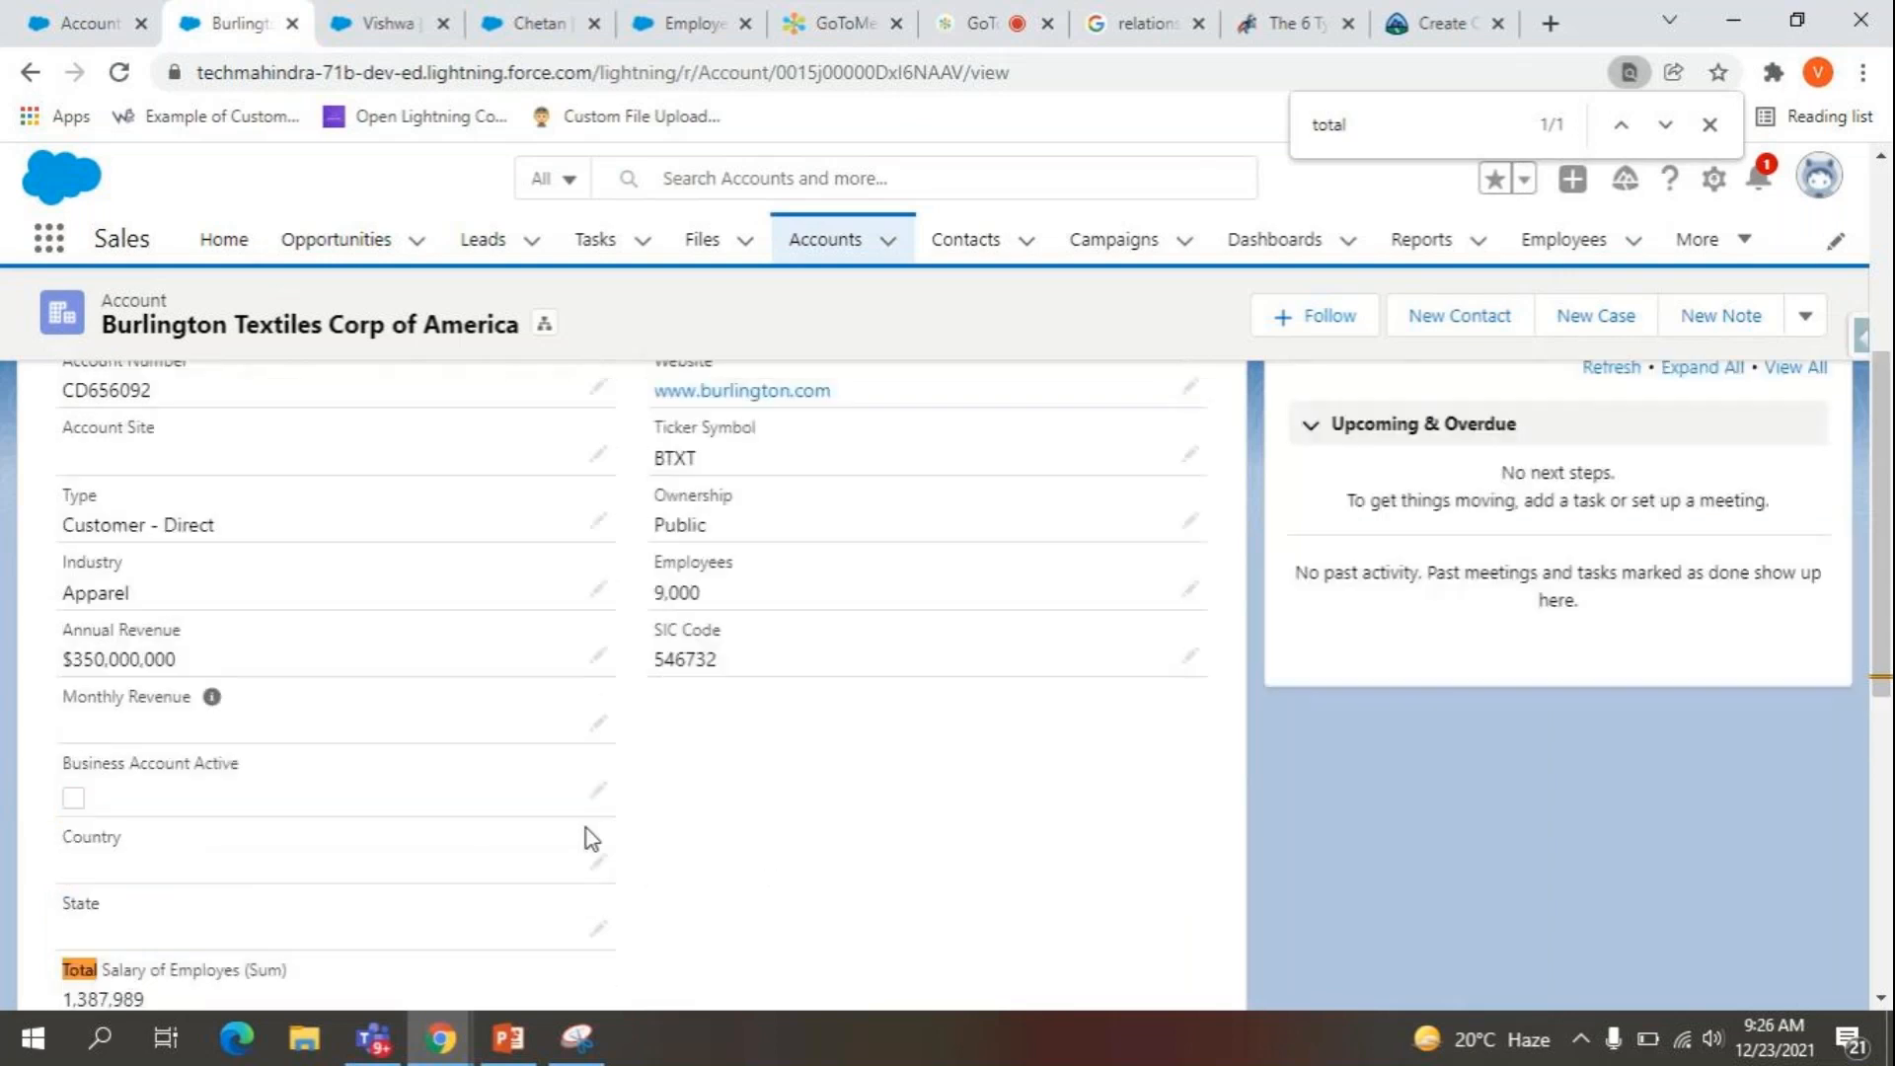
pyautogui.click(126, 539)
pyautogui.scroll(-15, 431, 647)
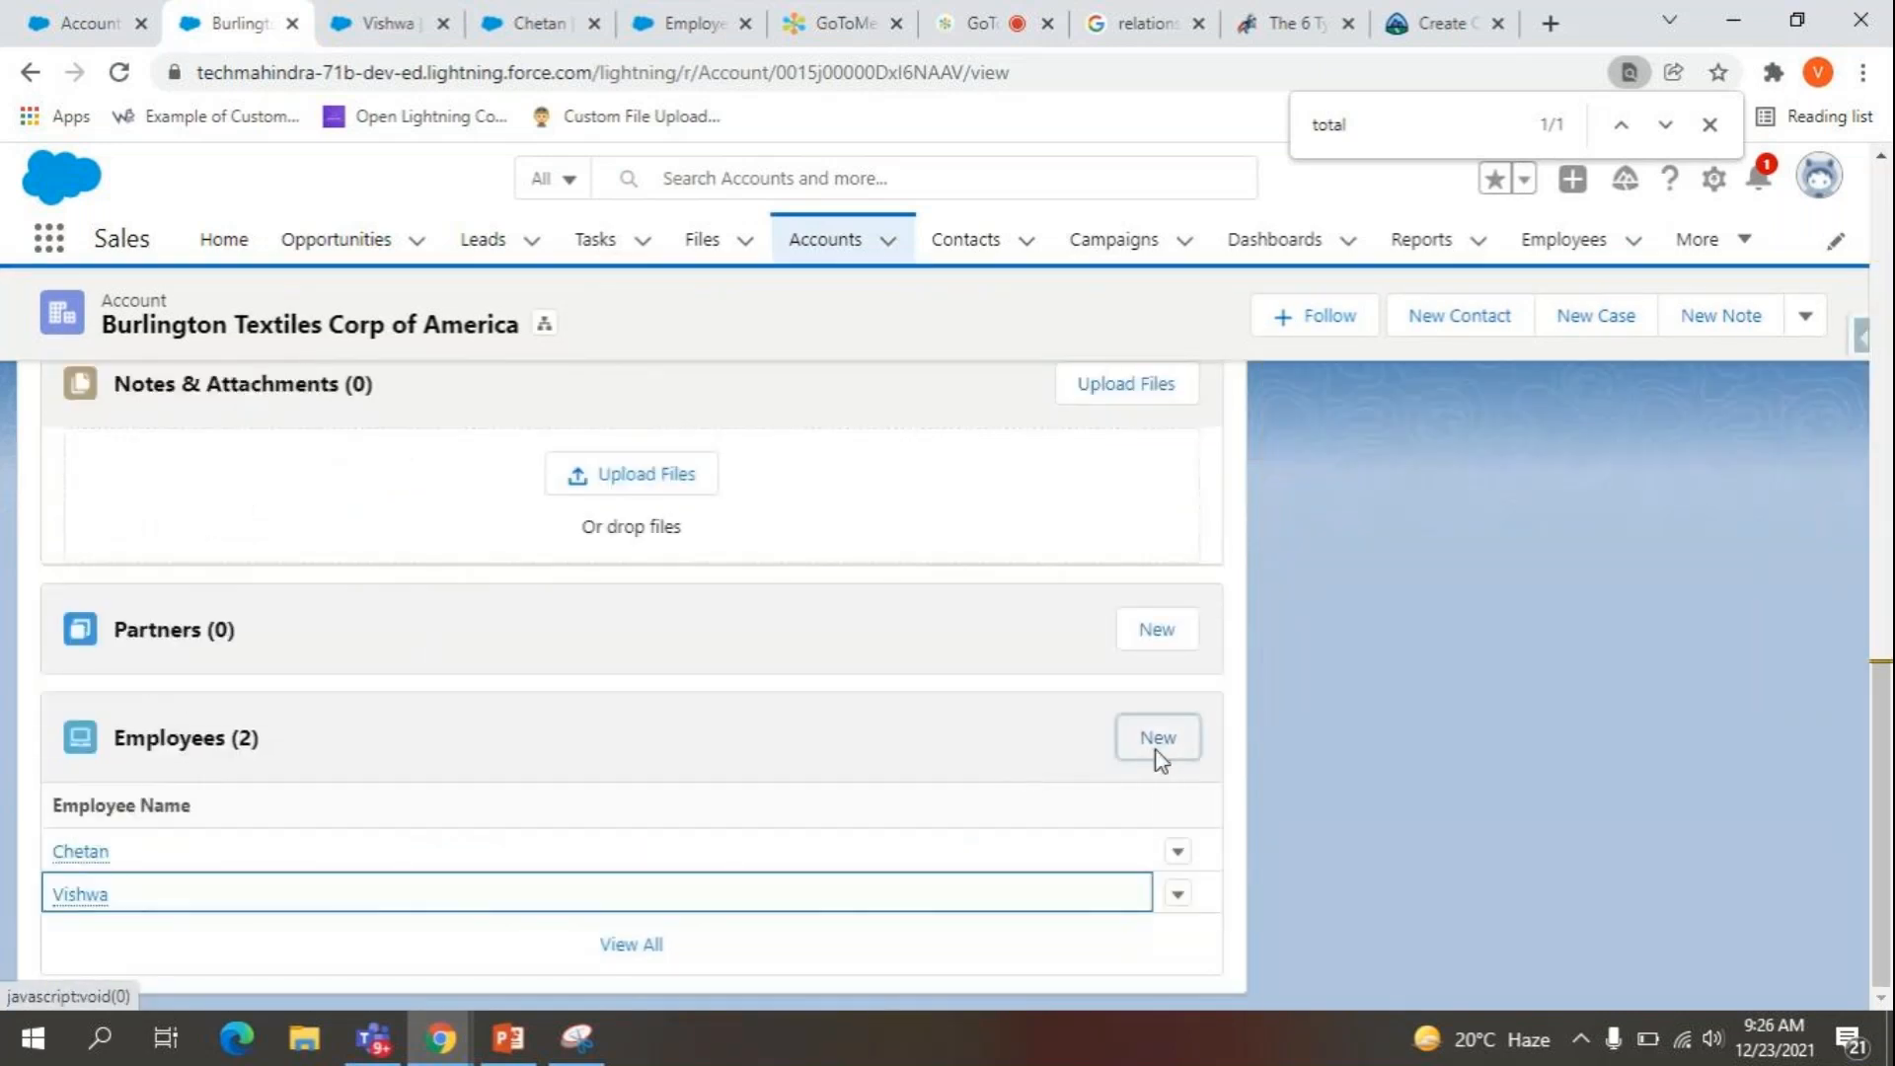
pyautogui.click(1156, 747)
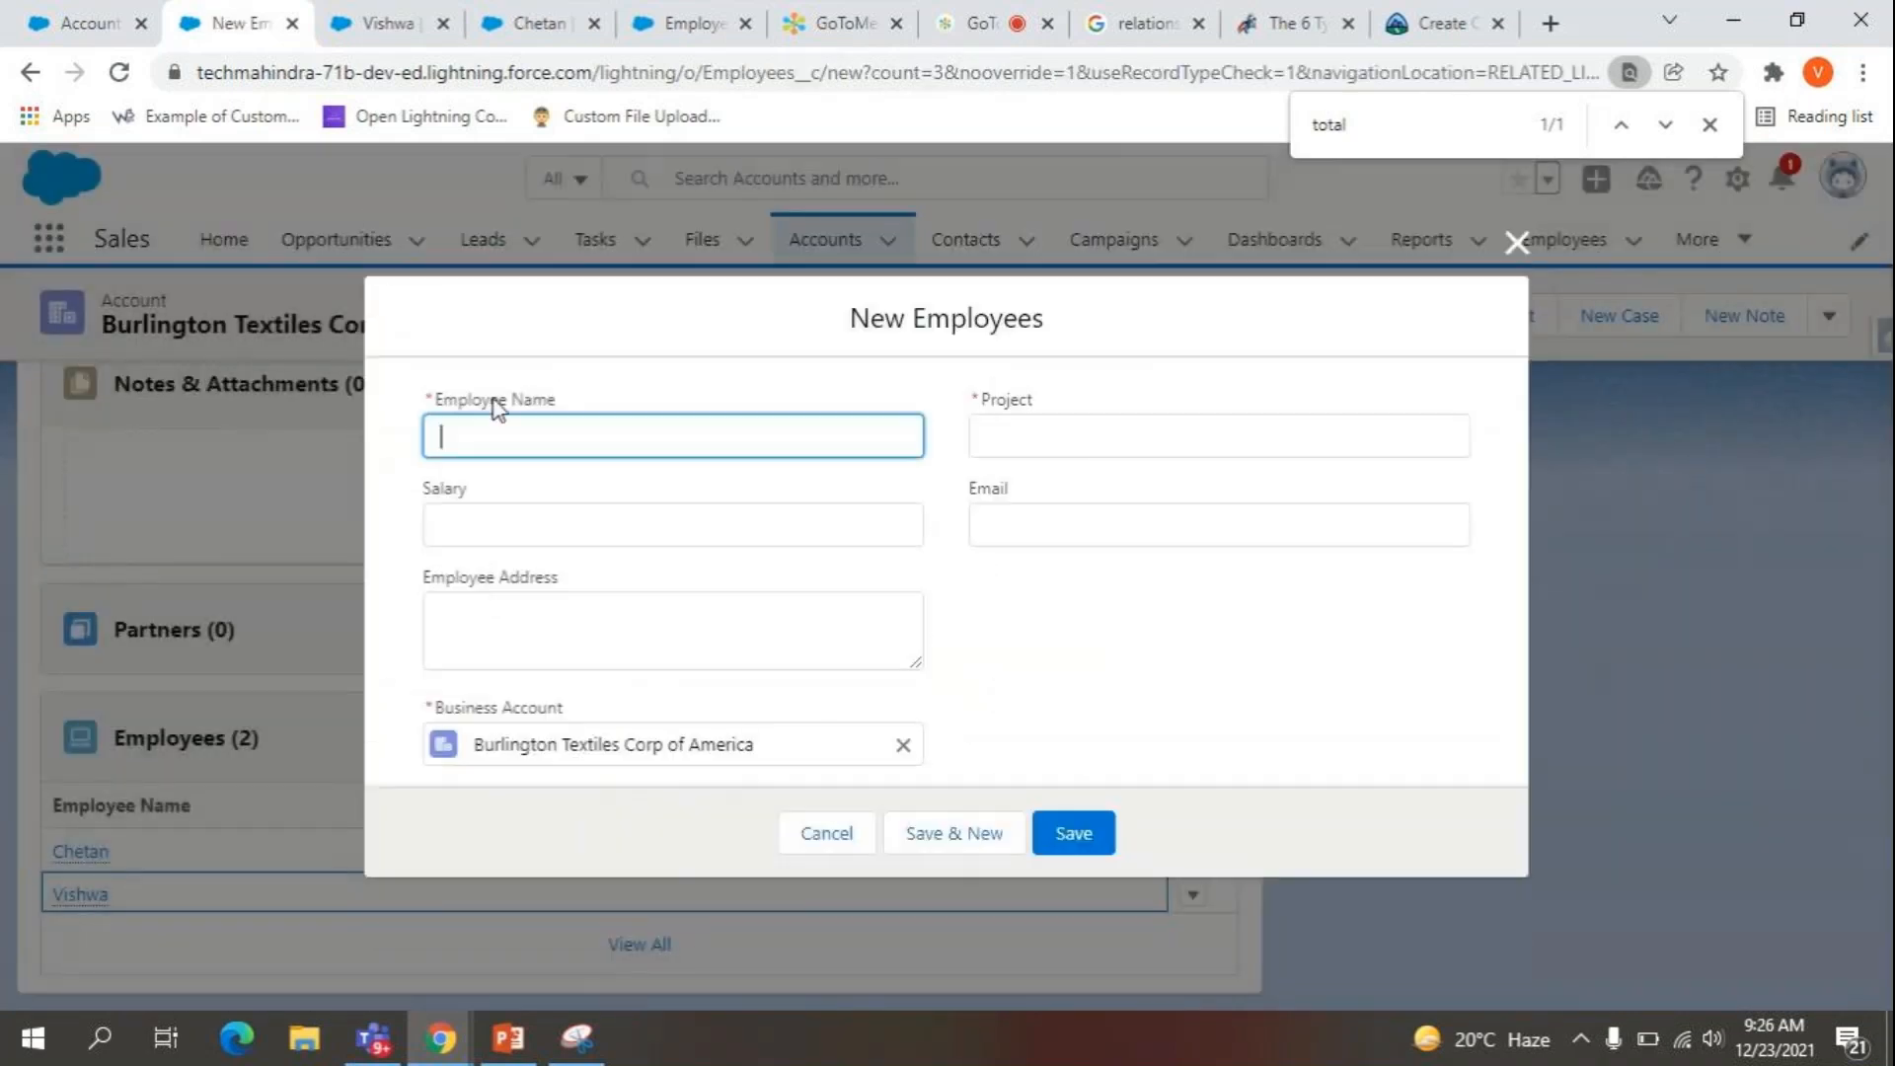
pyautogui.click(503, 438)
pyautogui.write('Naresh')
pyautogui.press('Tab')
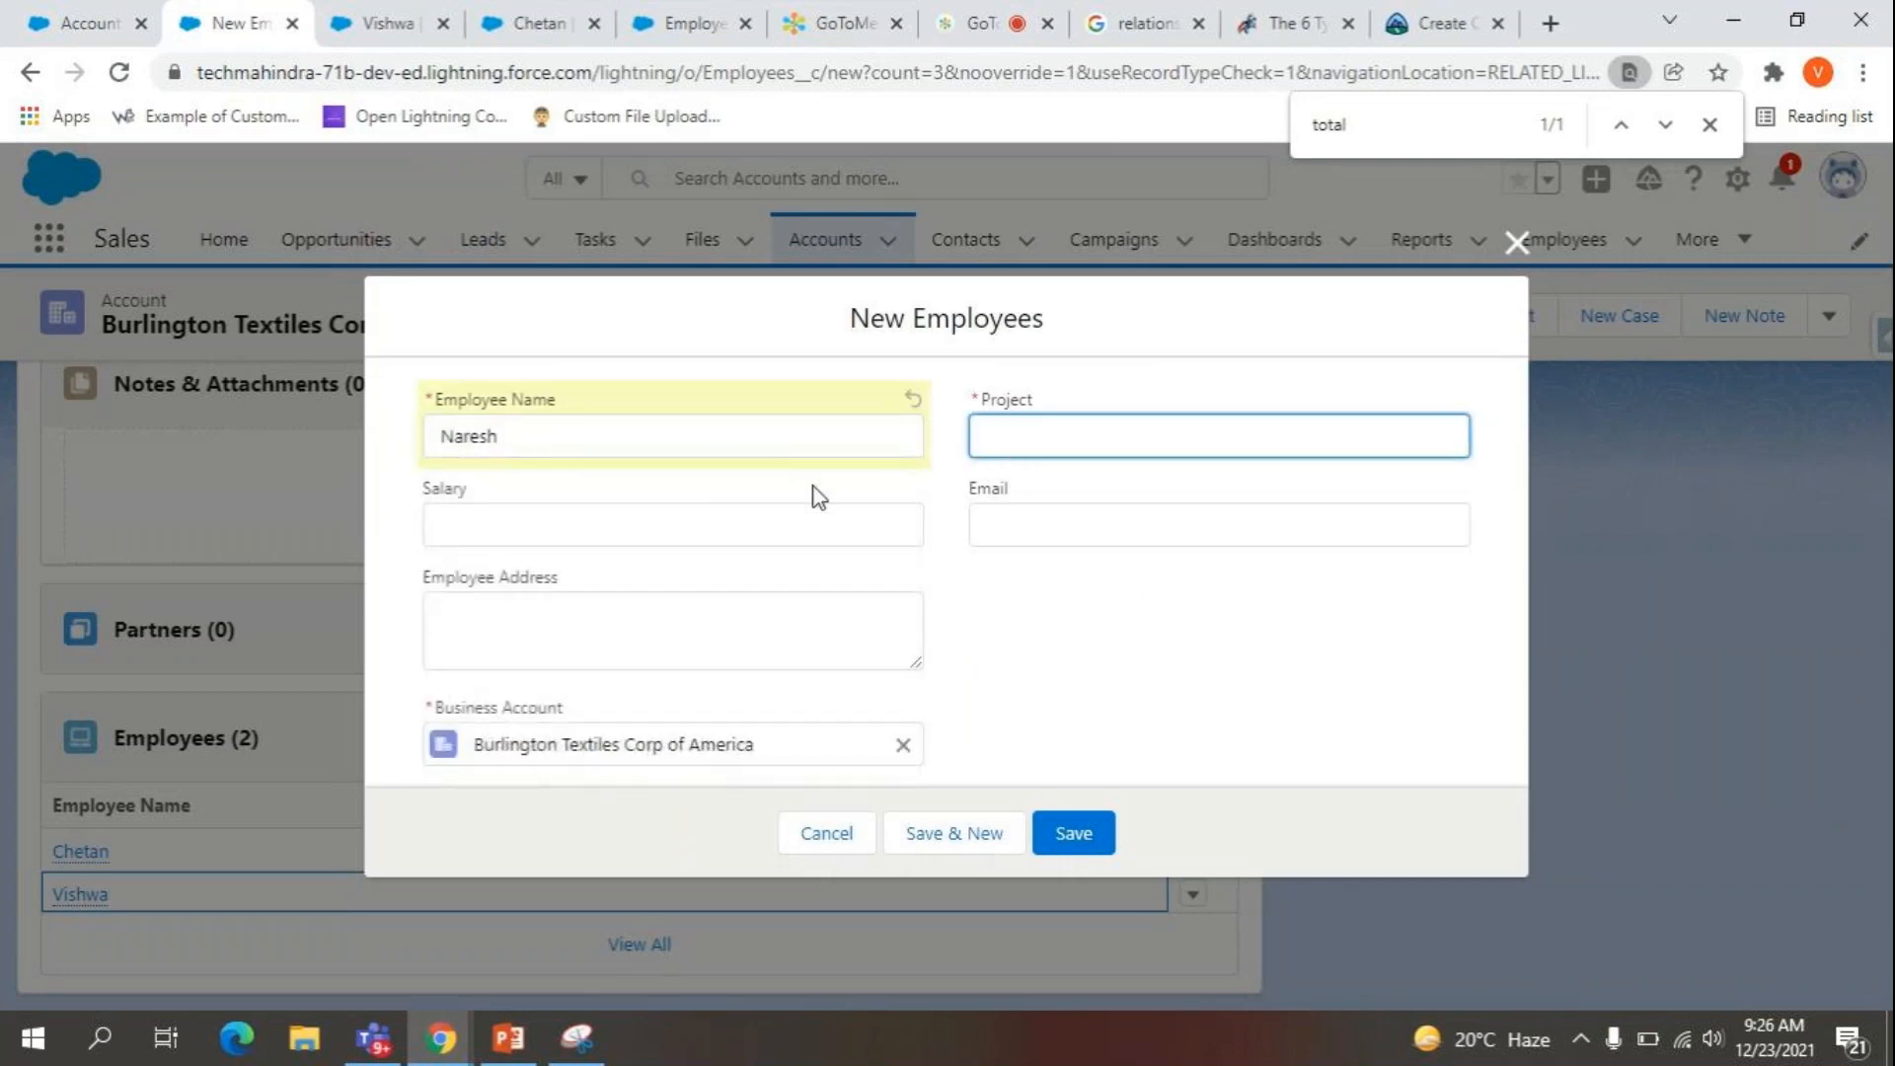
pyautogui.write('Coca cola')
pyautogui.press('Tab')
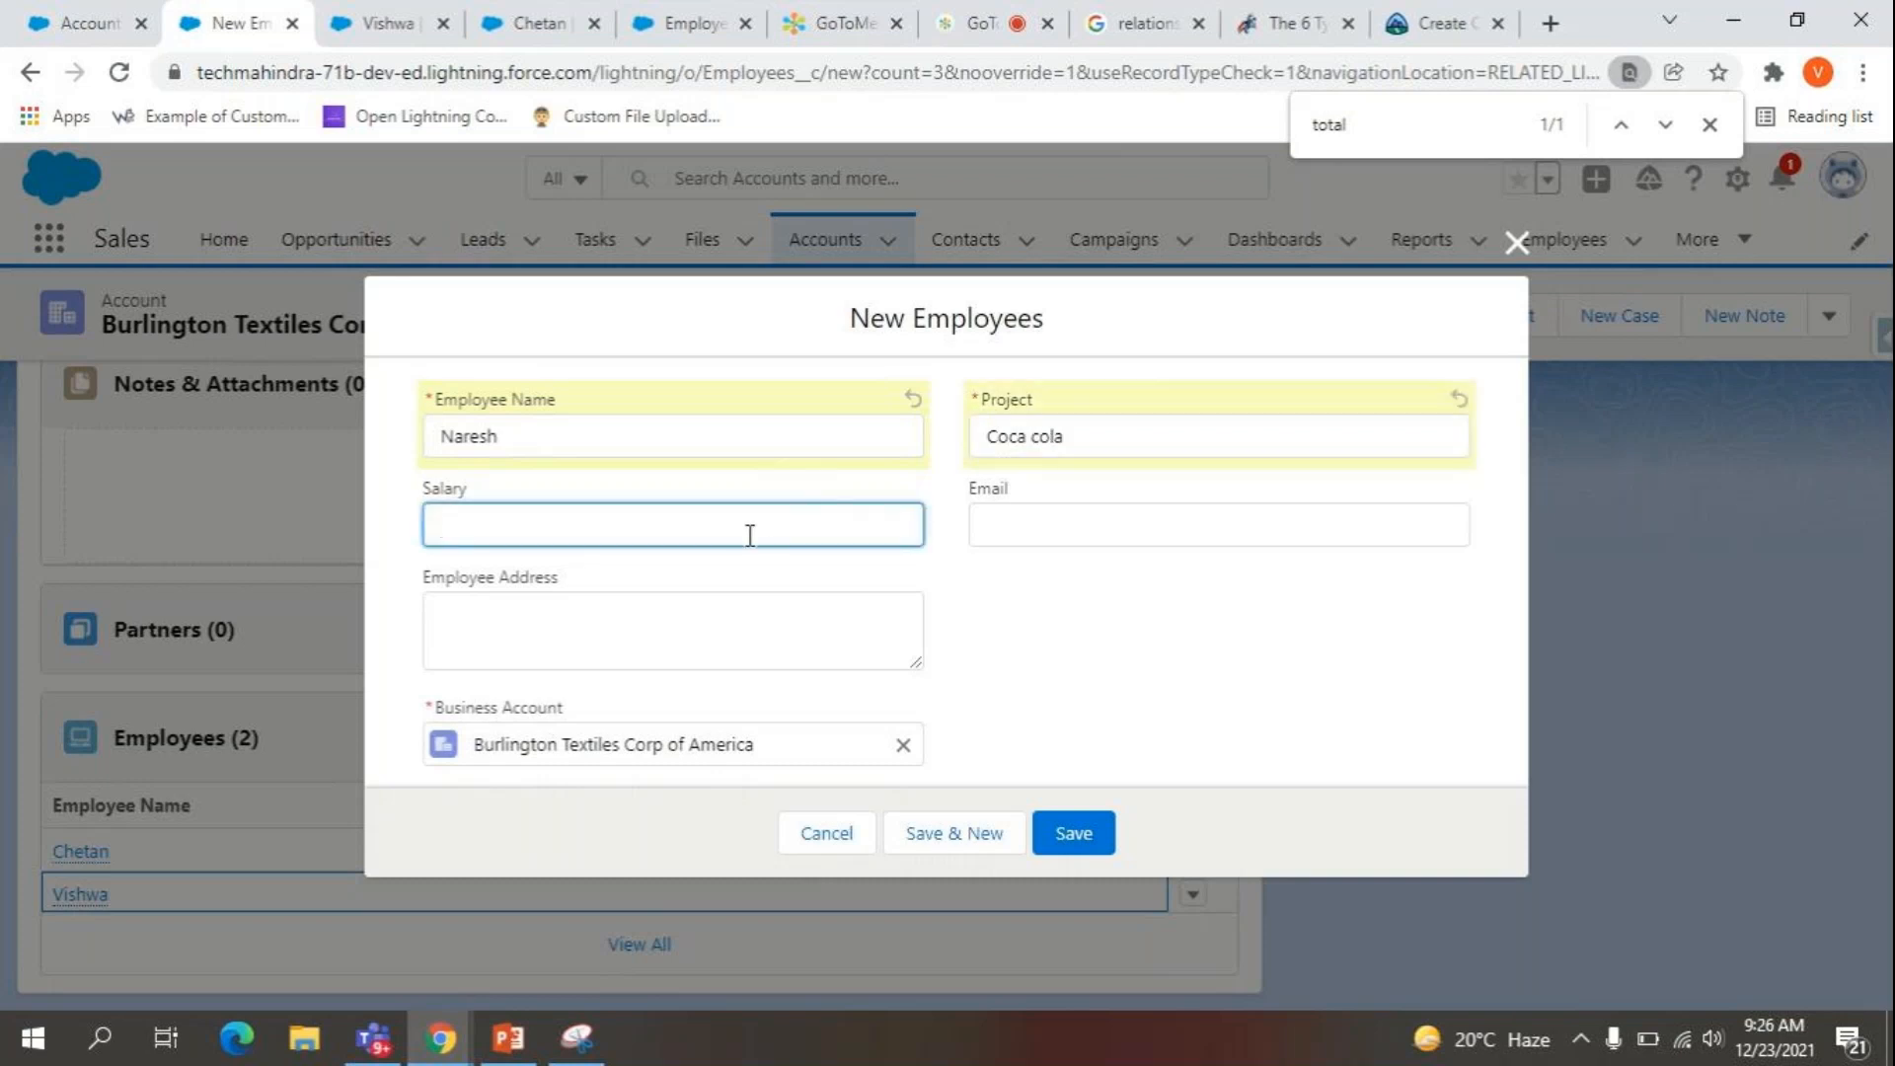
# Set the new employee's salary to 600,000, fill in the employee's e-mail and save the record.
pyautogui.write('600,000')
pyautogui.click(1027, 523)
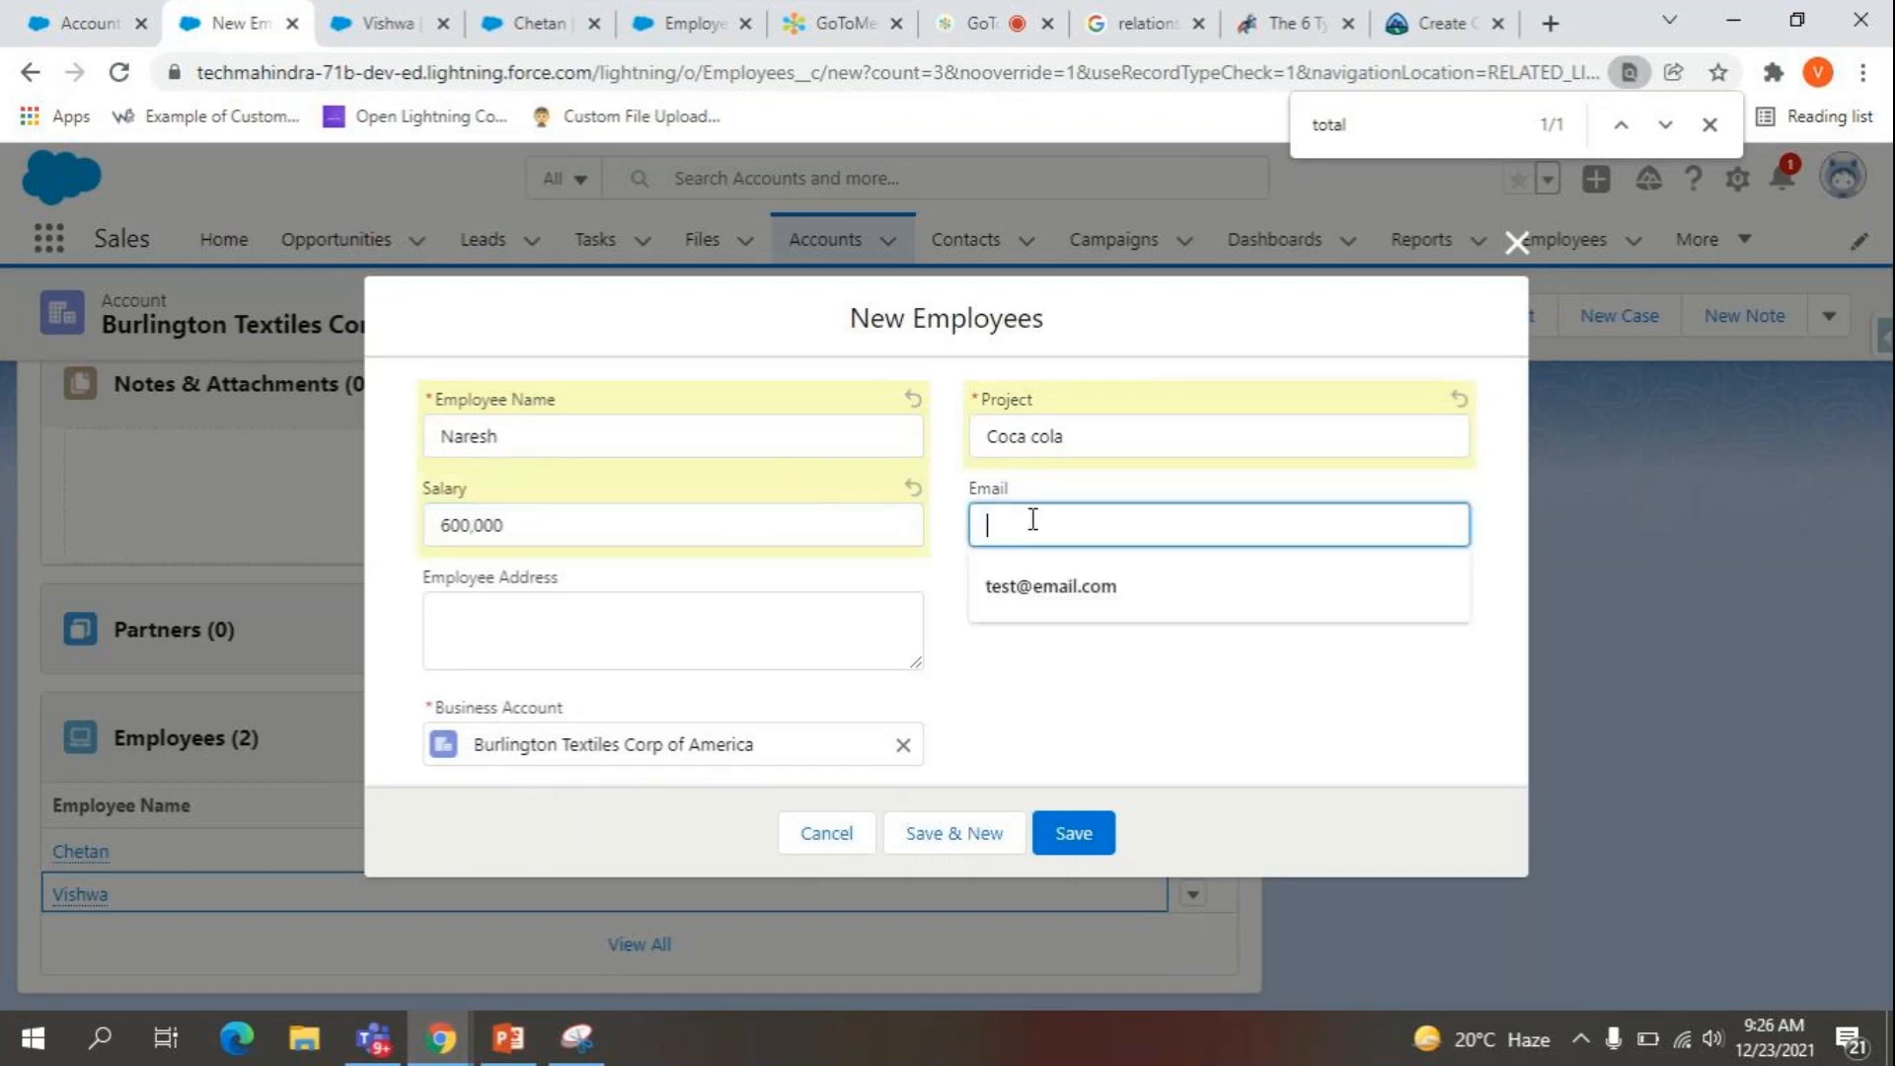
pyautogui.click(1022, 586)
pyautogui.click(809, 618)
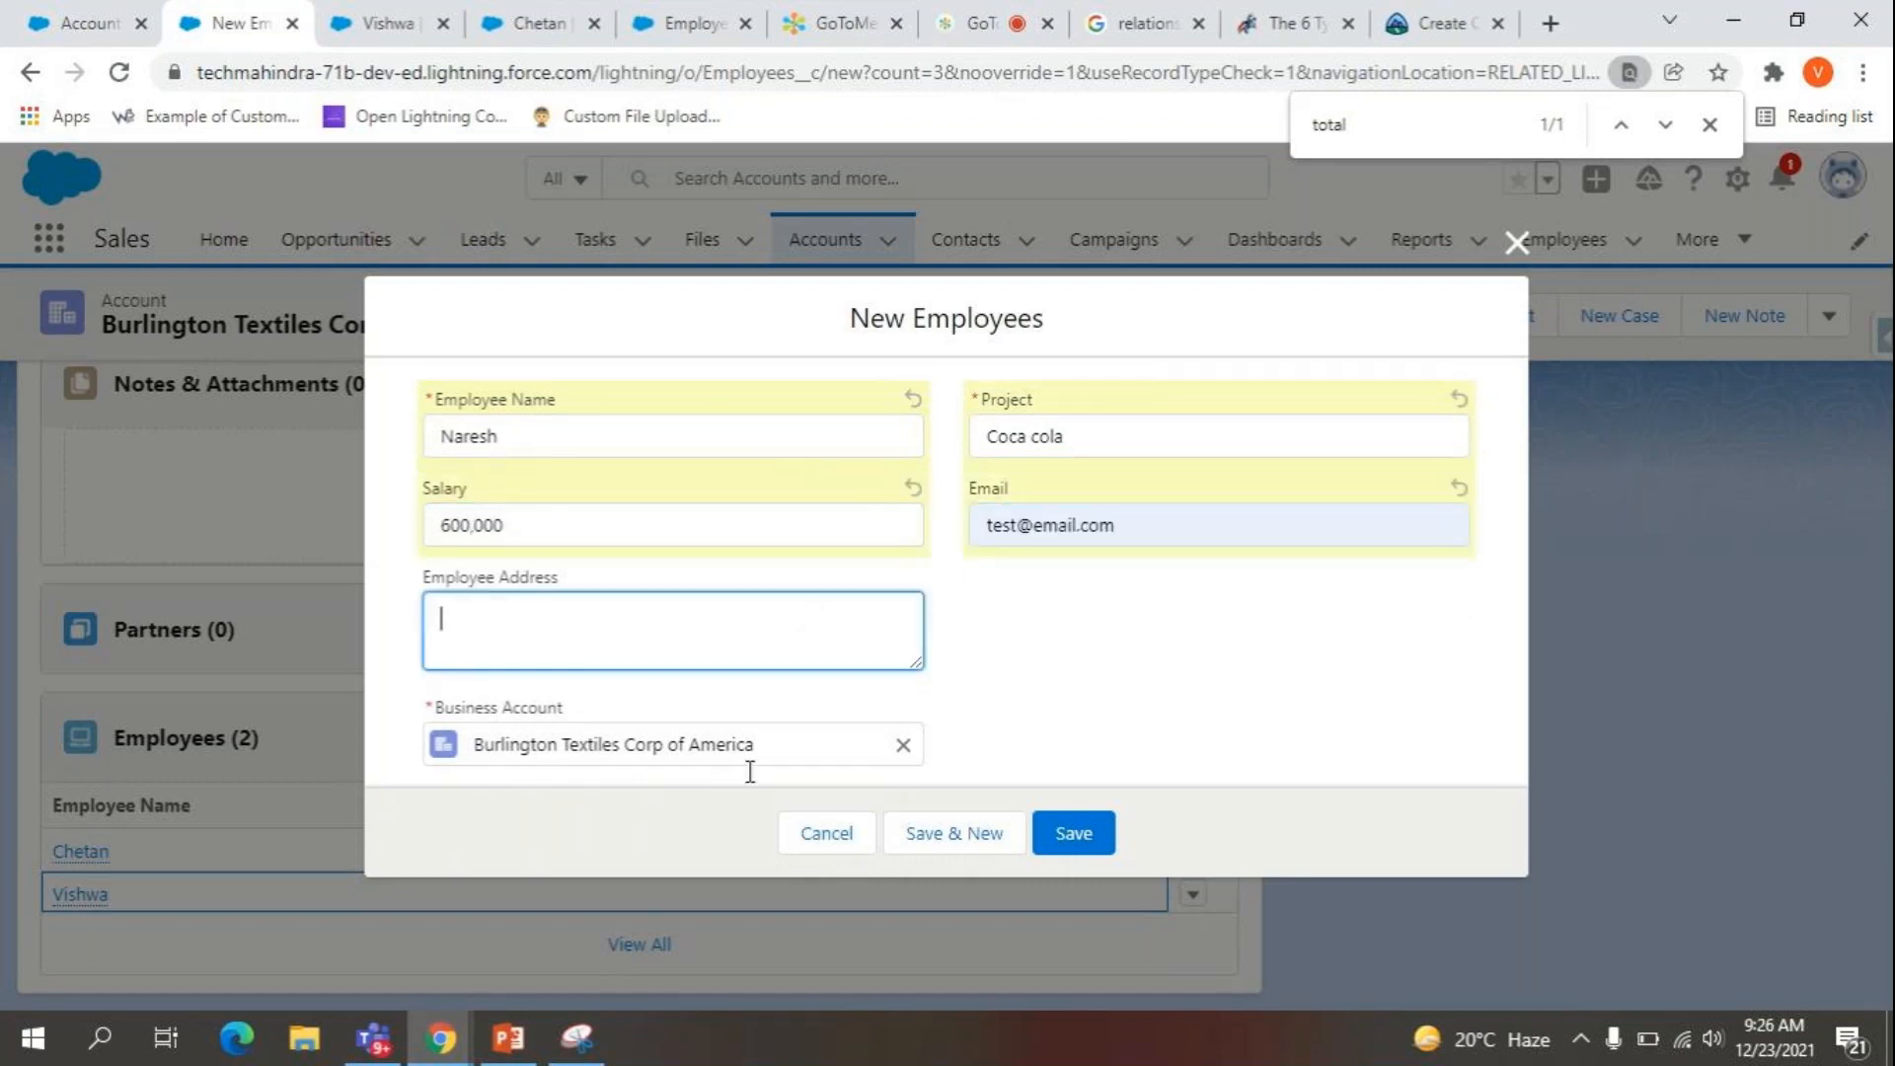
pyautogui.click(1064, 844)
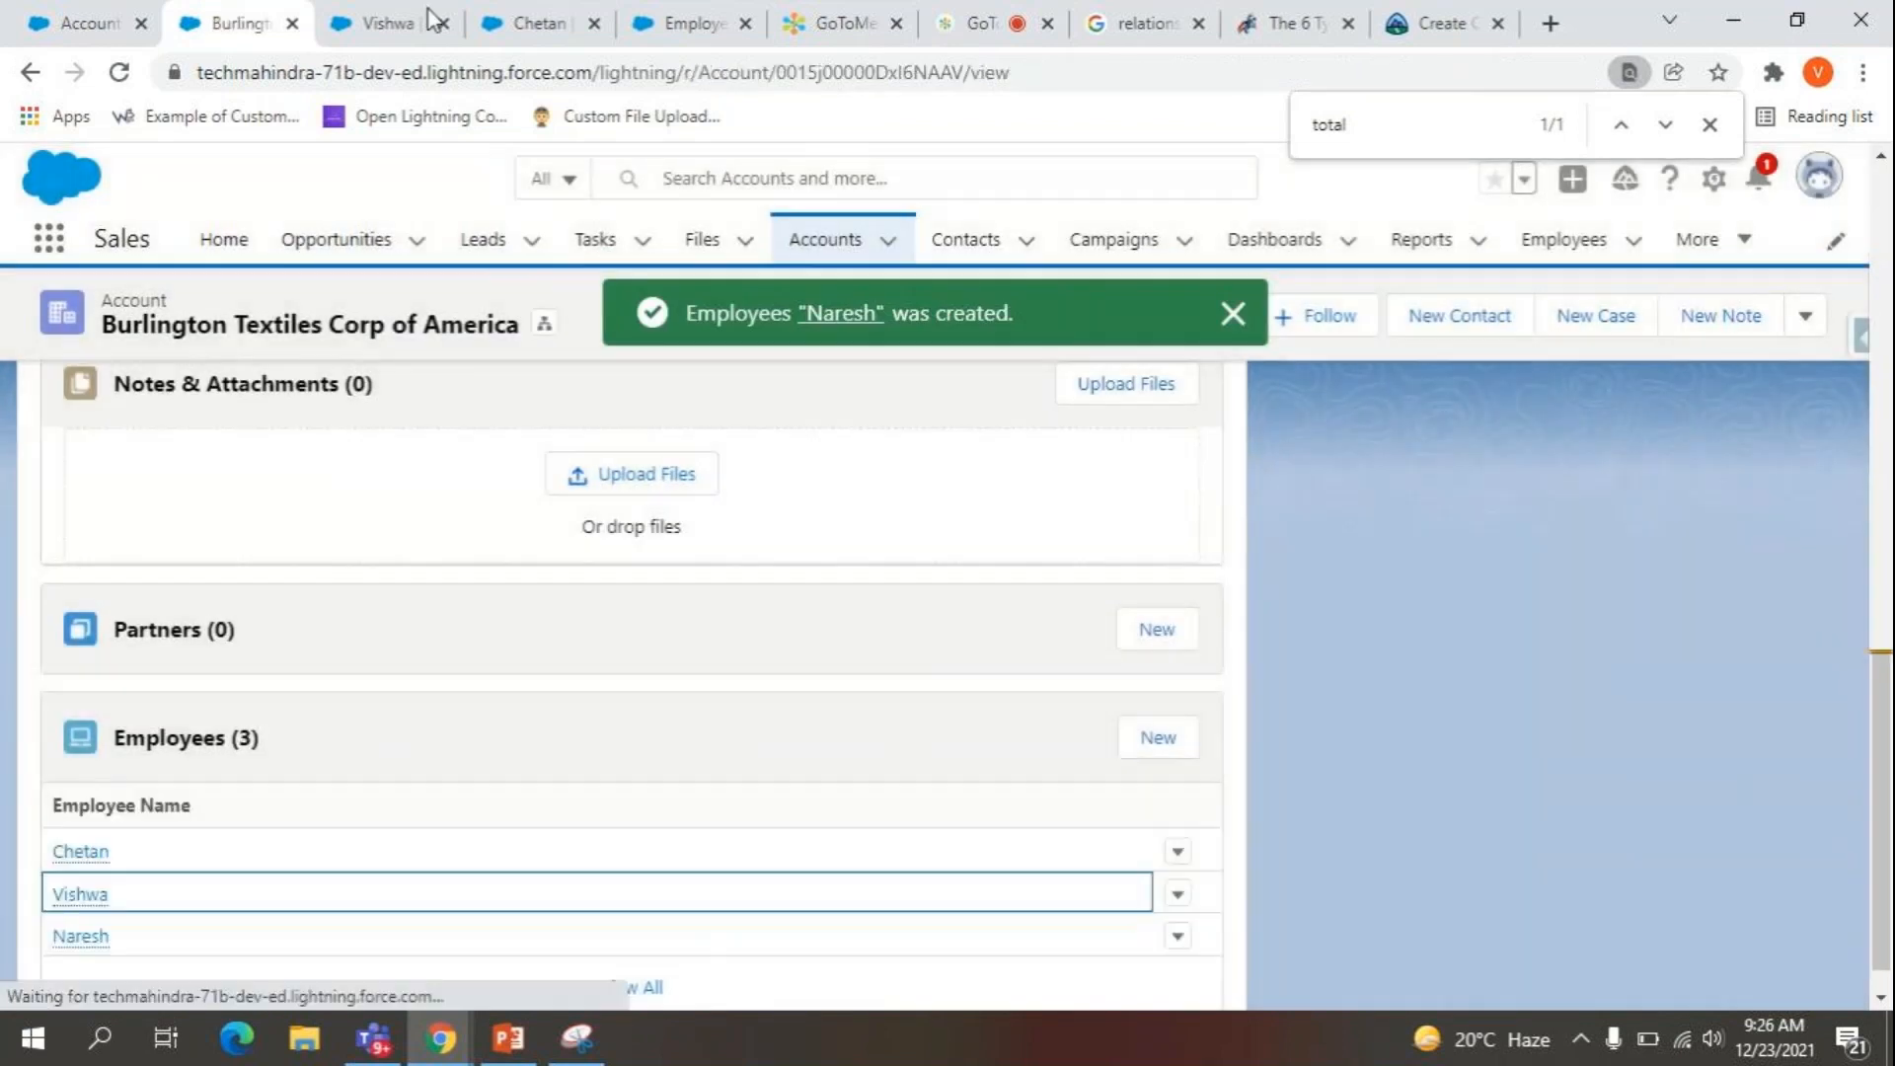
# Check the Total Salary of Employes (Sum) roll-up in the account's details against an employee's salary record.
pyautogui.click(423, 15)
pyautogui.click(251, 10)
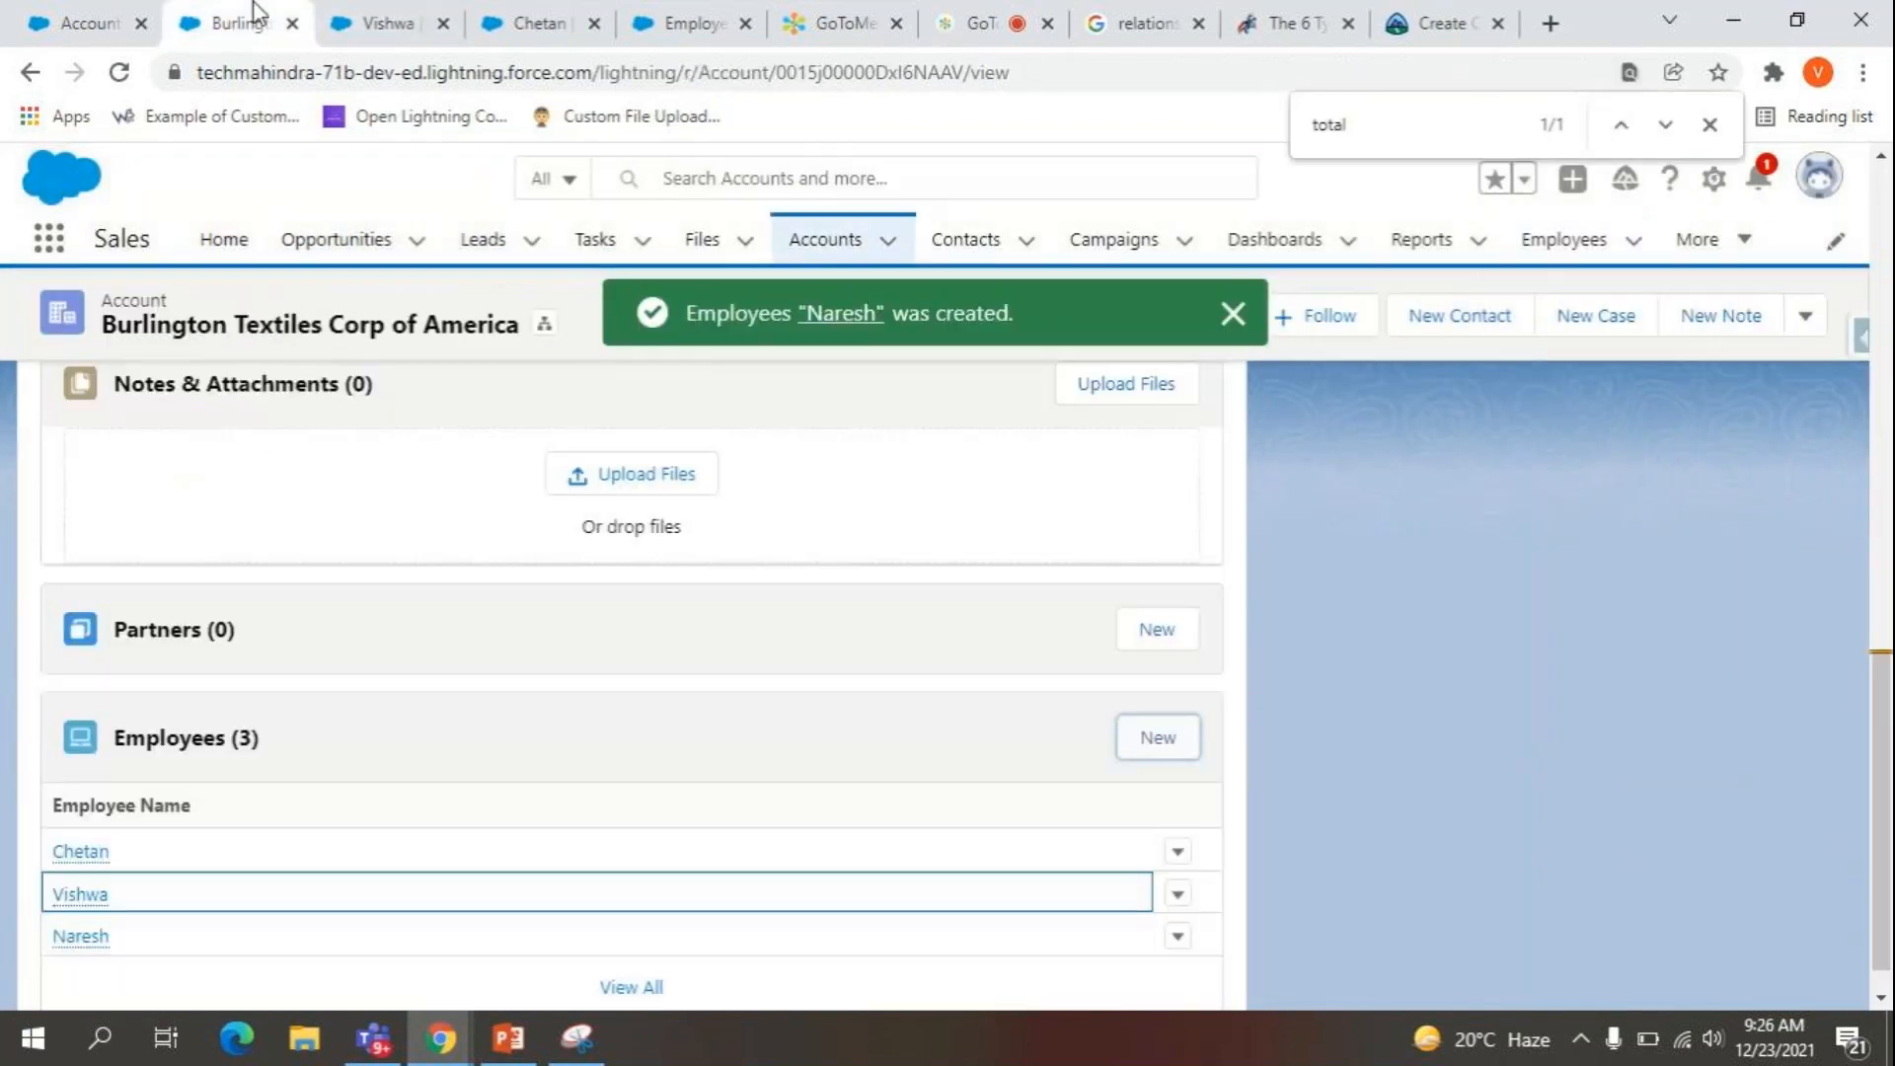
pyautogui.scroll(10, 338, 499)
pyautogui.click(282, 535)
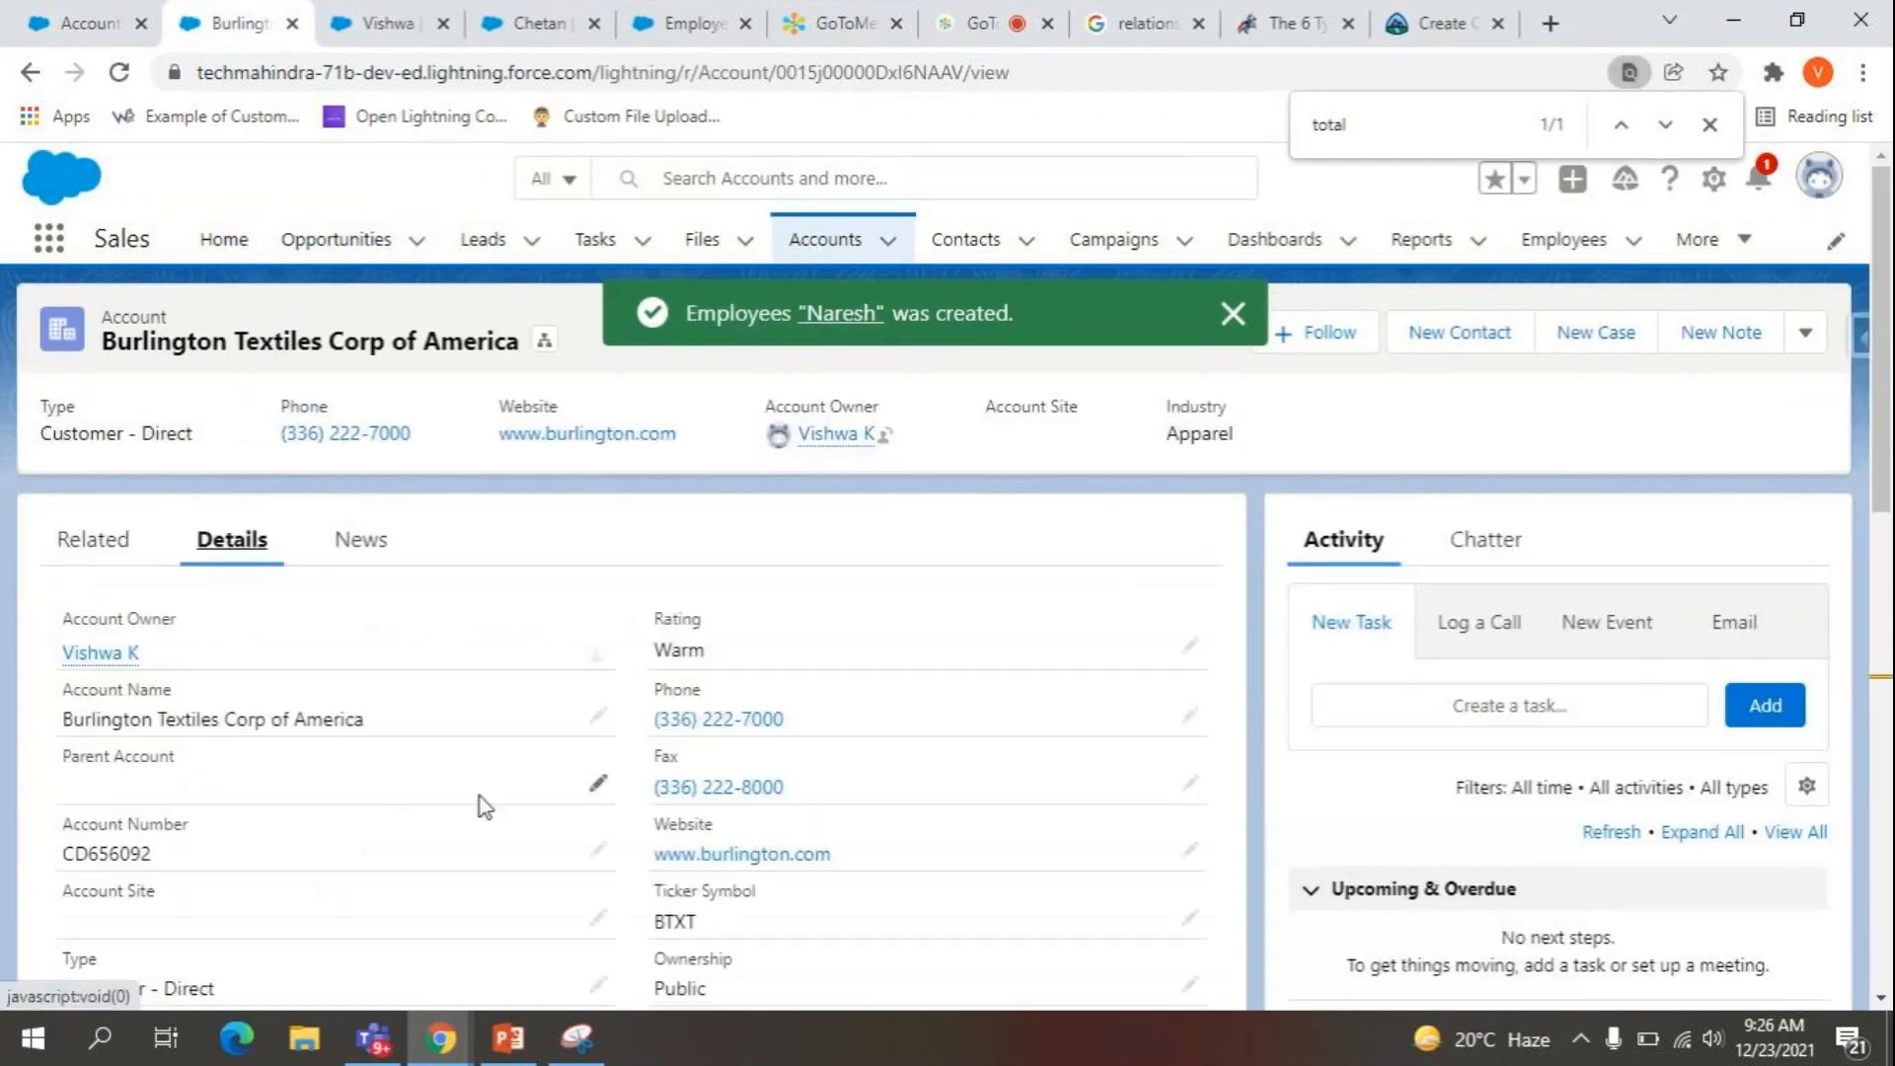
pyautogui.scroll(-5, 518, 825)
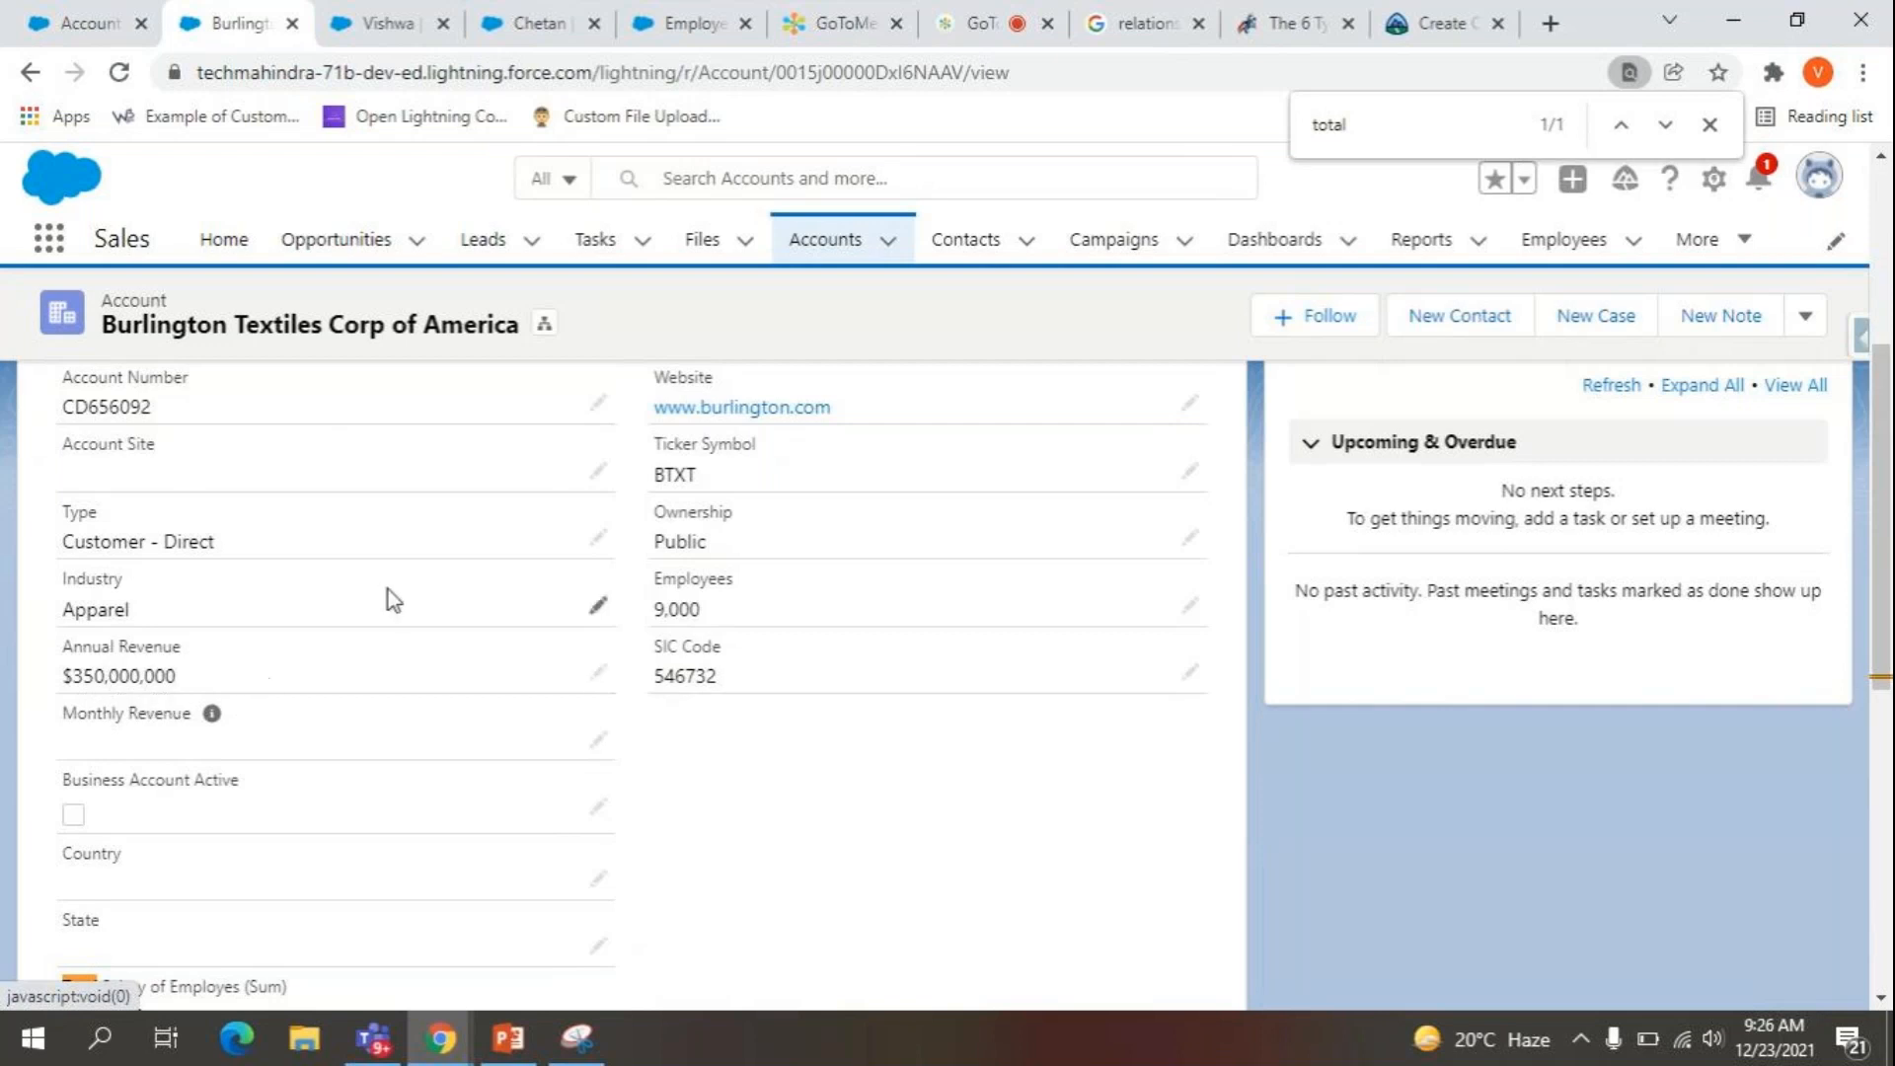
pyautogui.scroll(1, 388, 589)
pyautogui.scroll(-8, 300, 748)
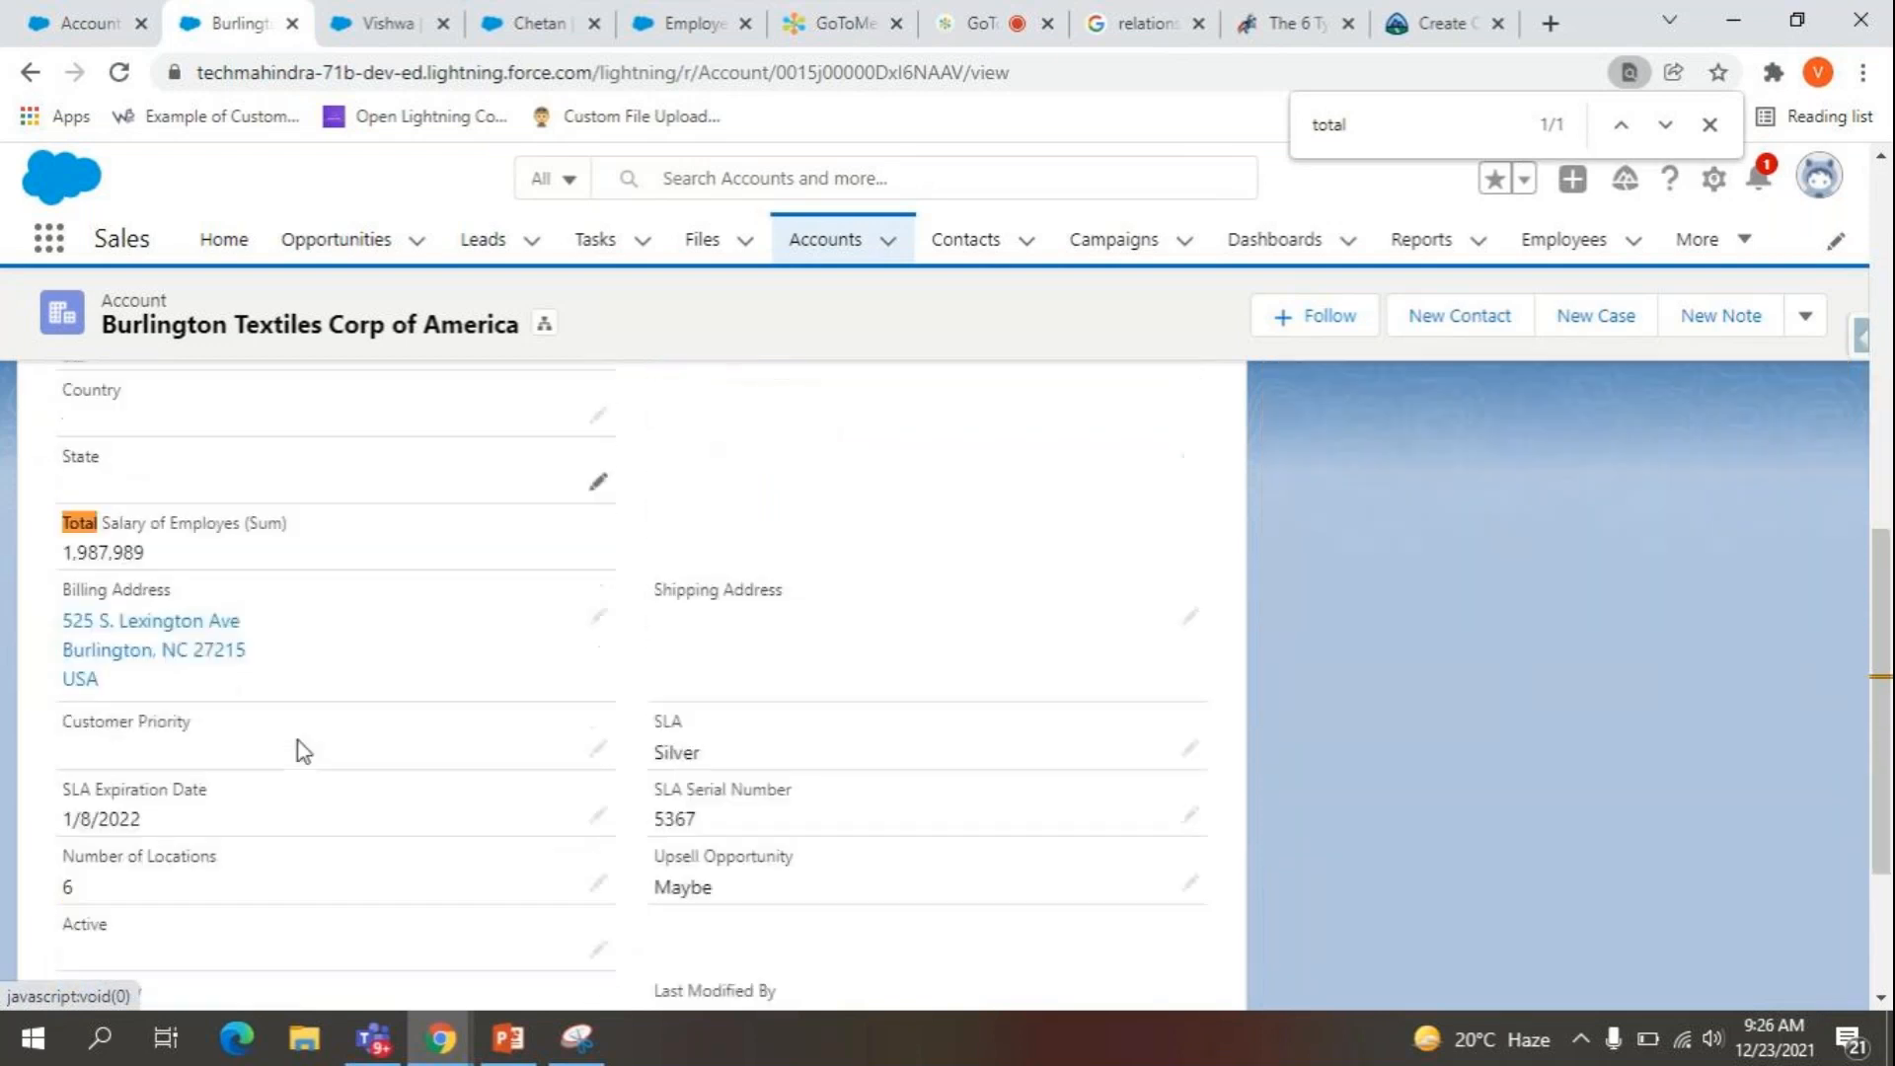
pyautogui.scroll(5, 301, 746)
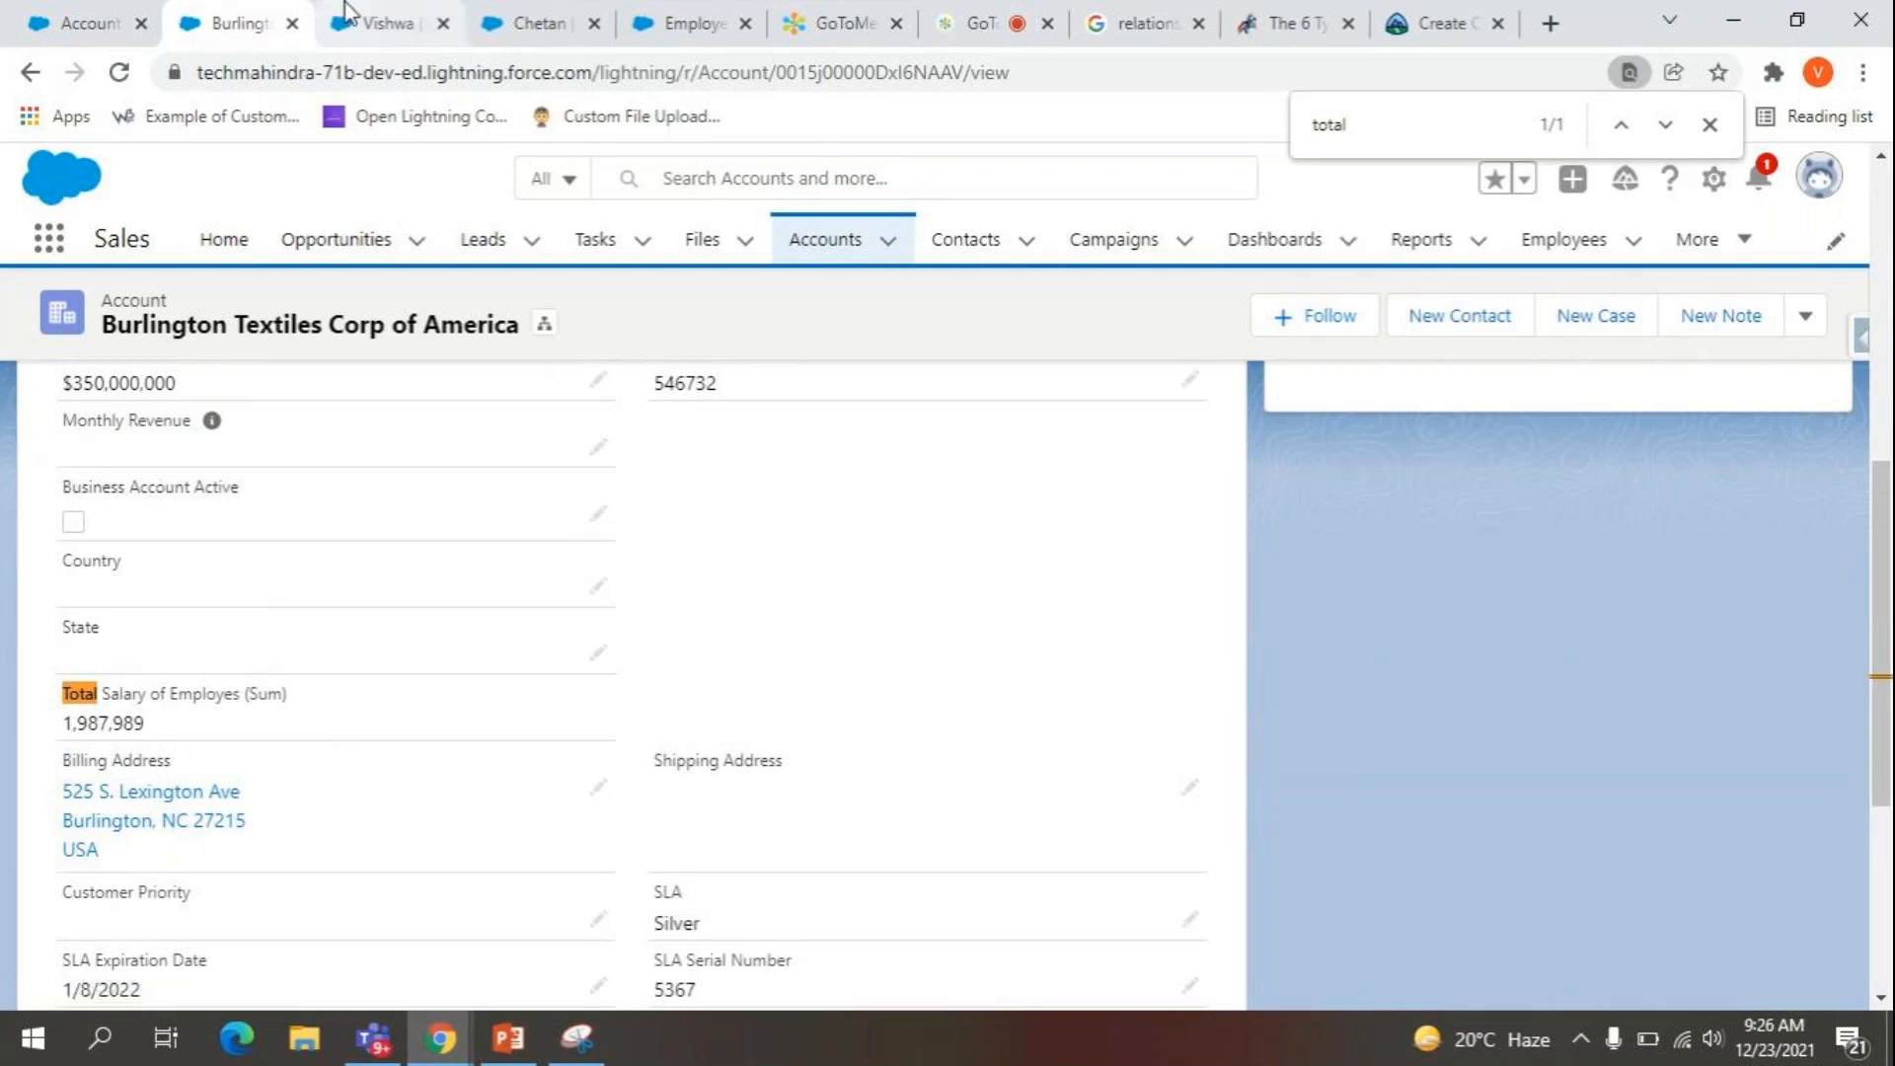
pyautogui.click(413, 12)
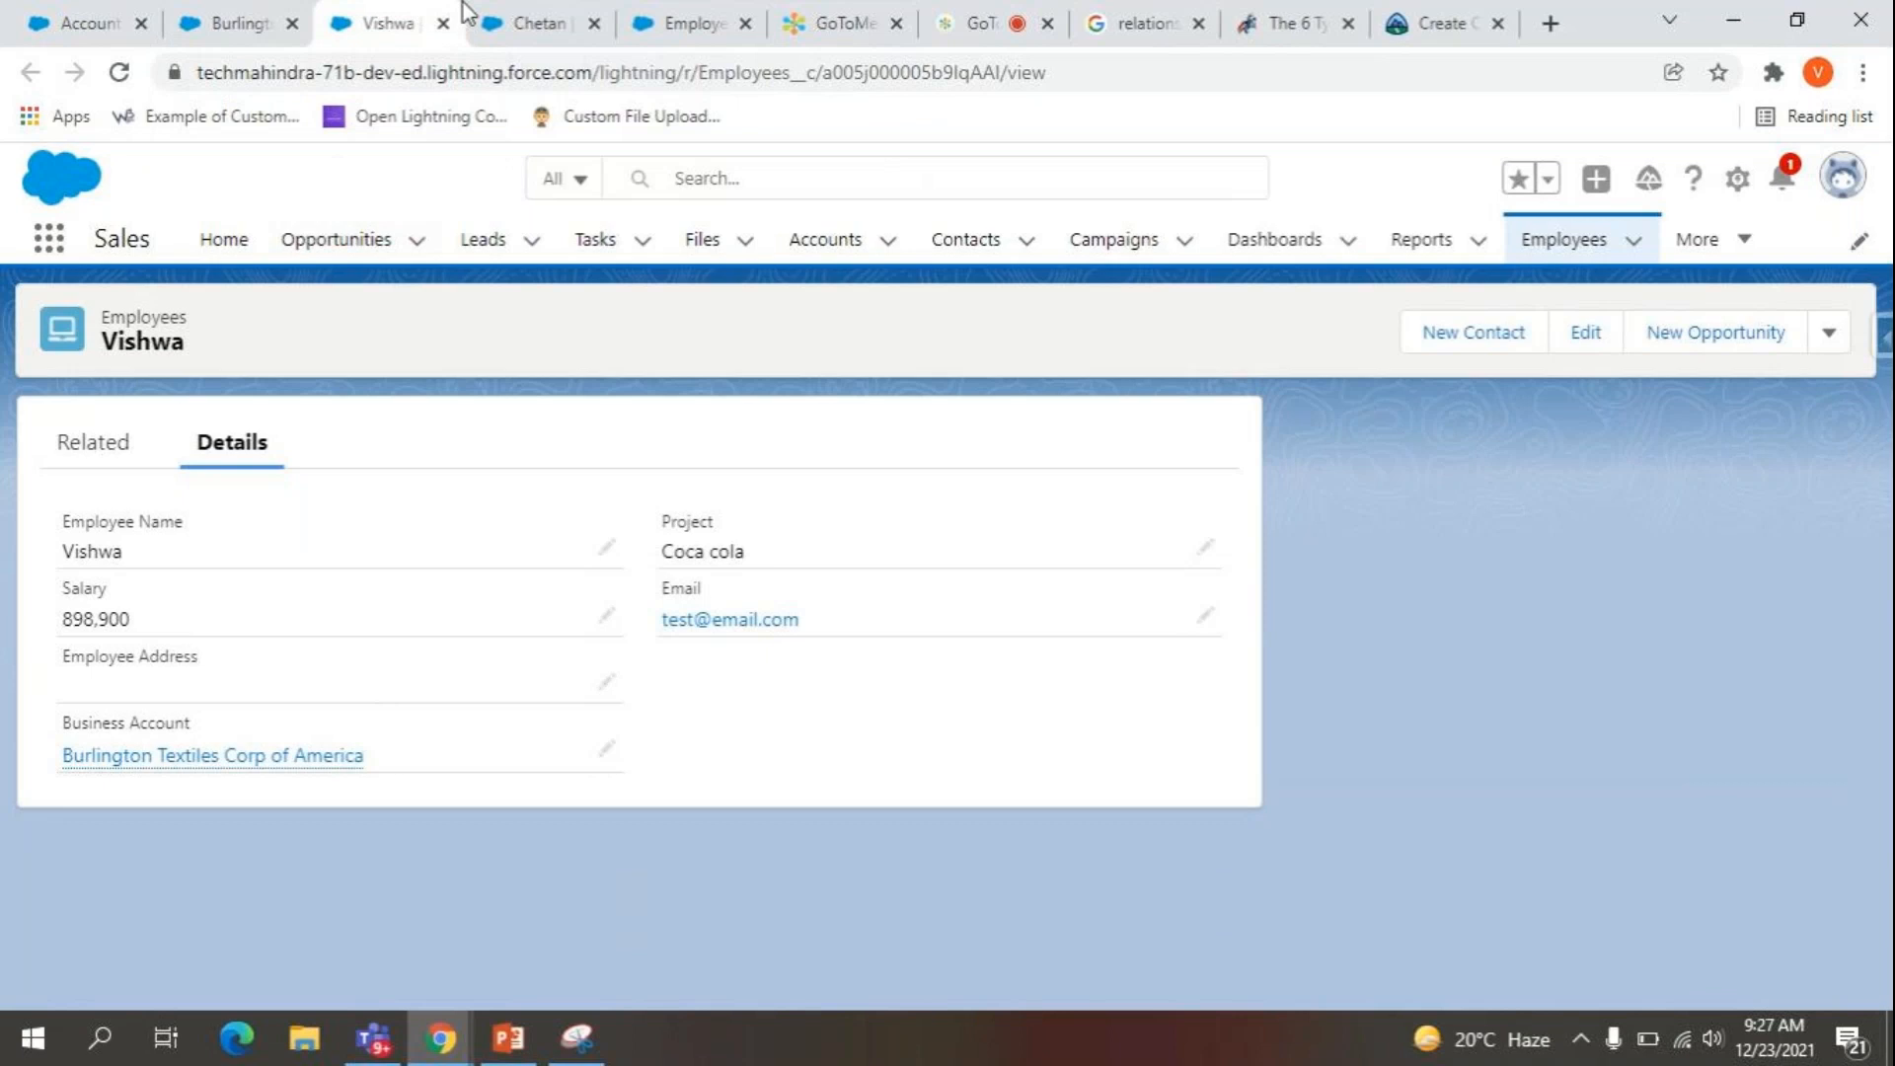
# Find the Total Salary of Employes (Sum) field among the Account object's fields and open its definition for editing.
pyautogui.click(691, 23)
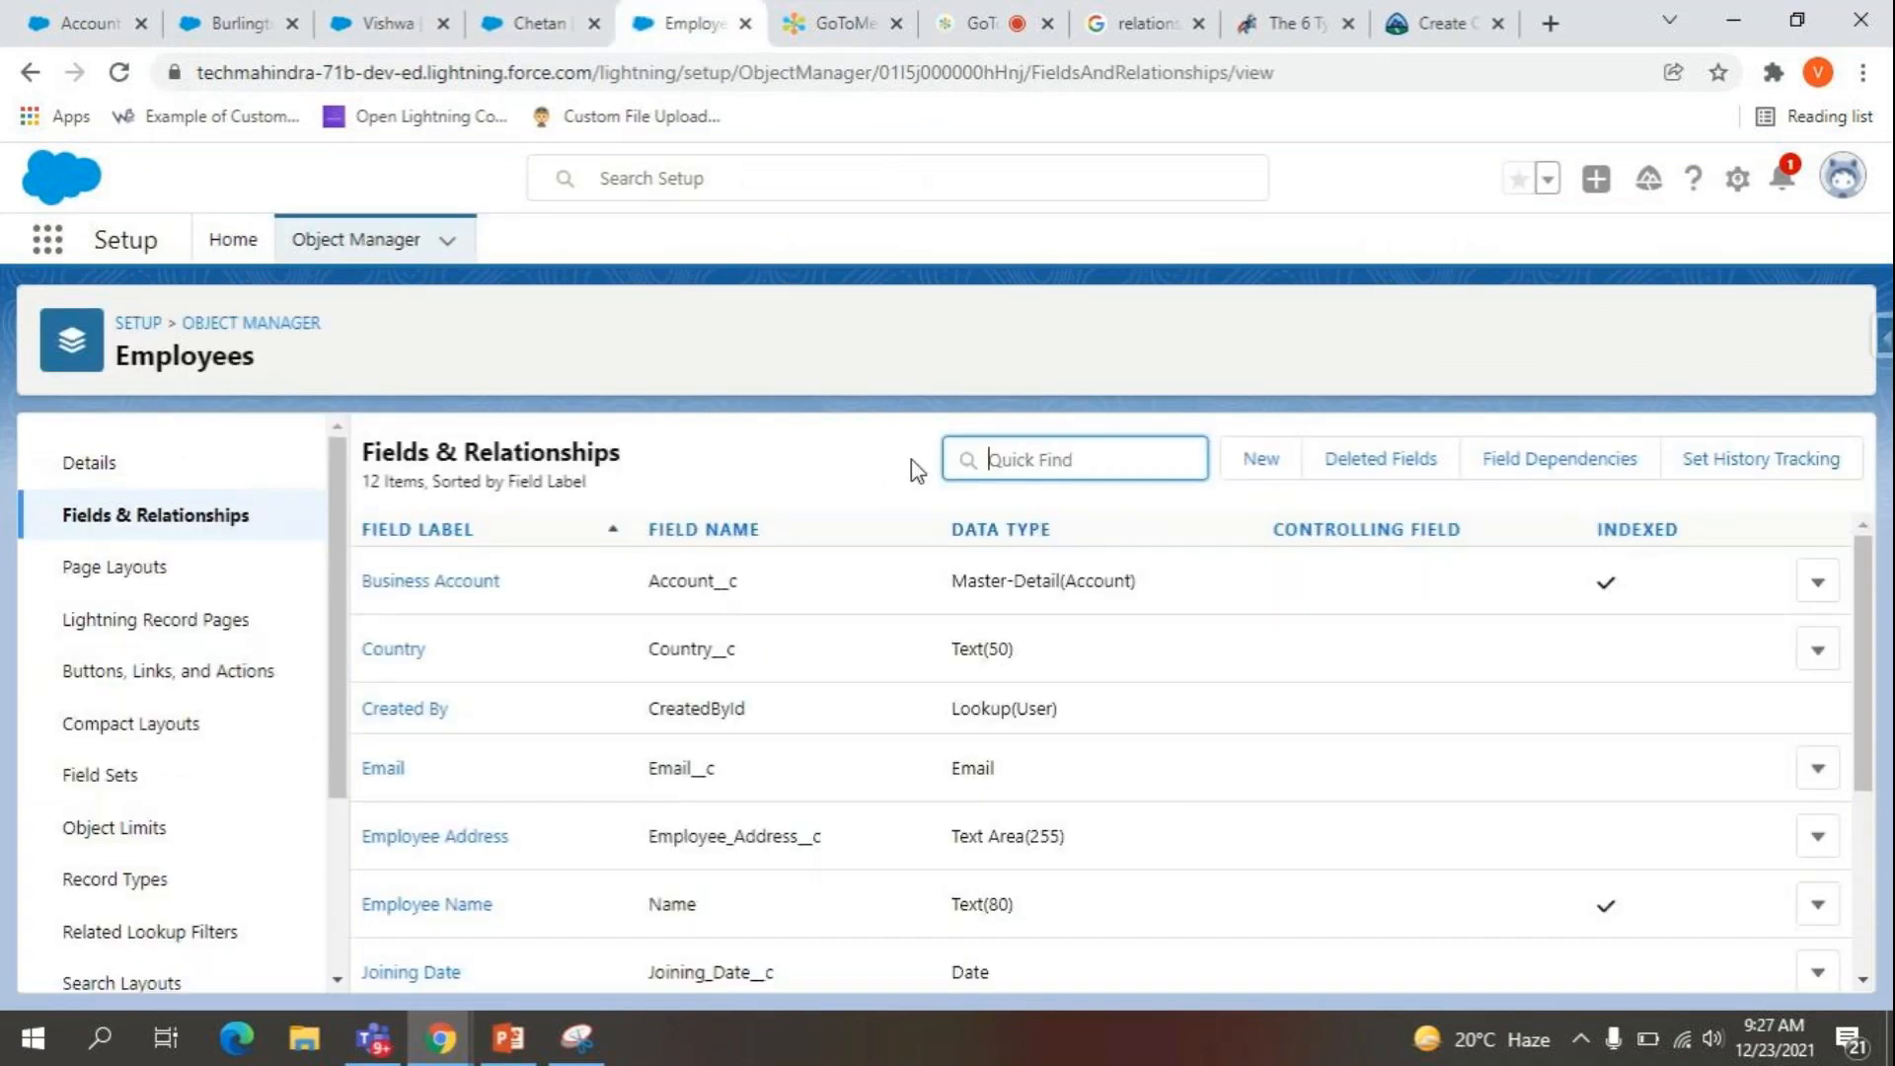
pyautogui.click(1025, 457)
pyautogui.click(150, 14)
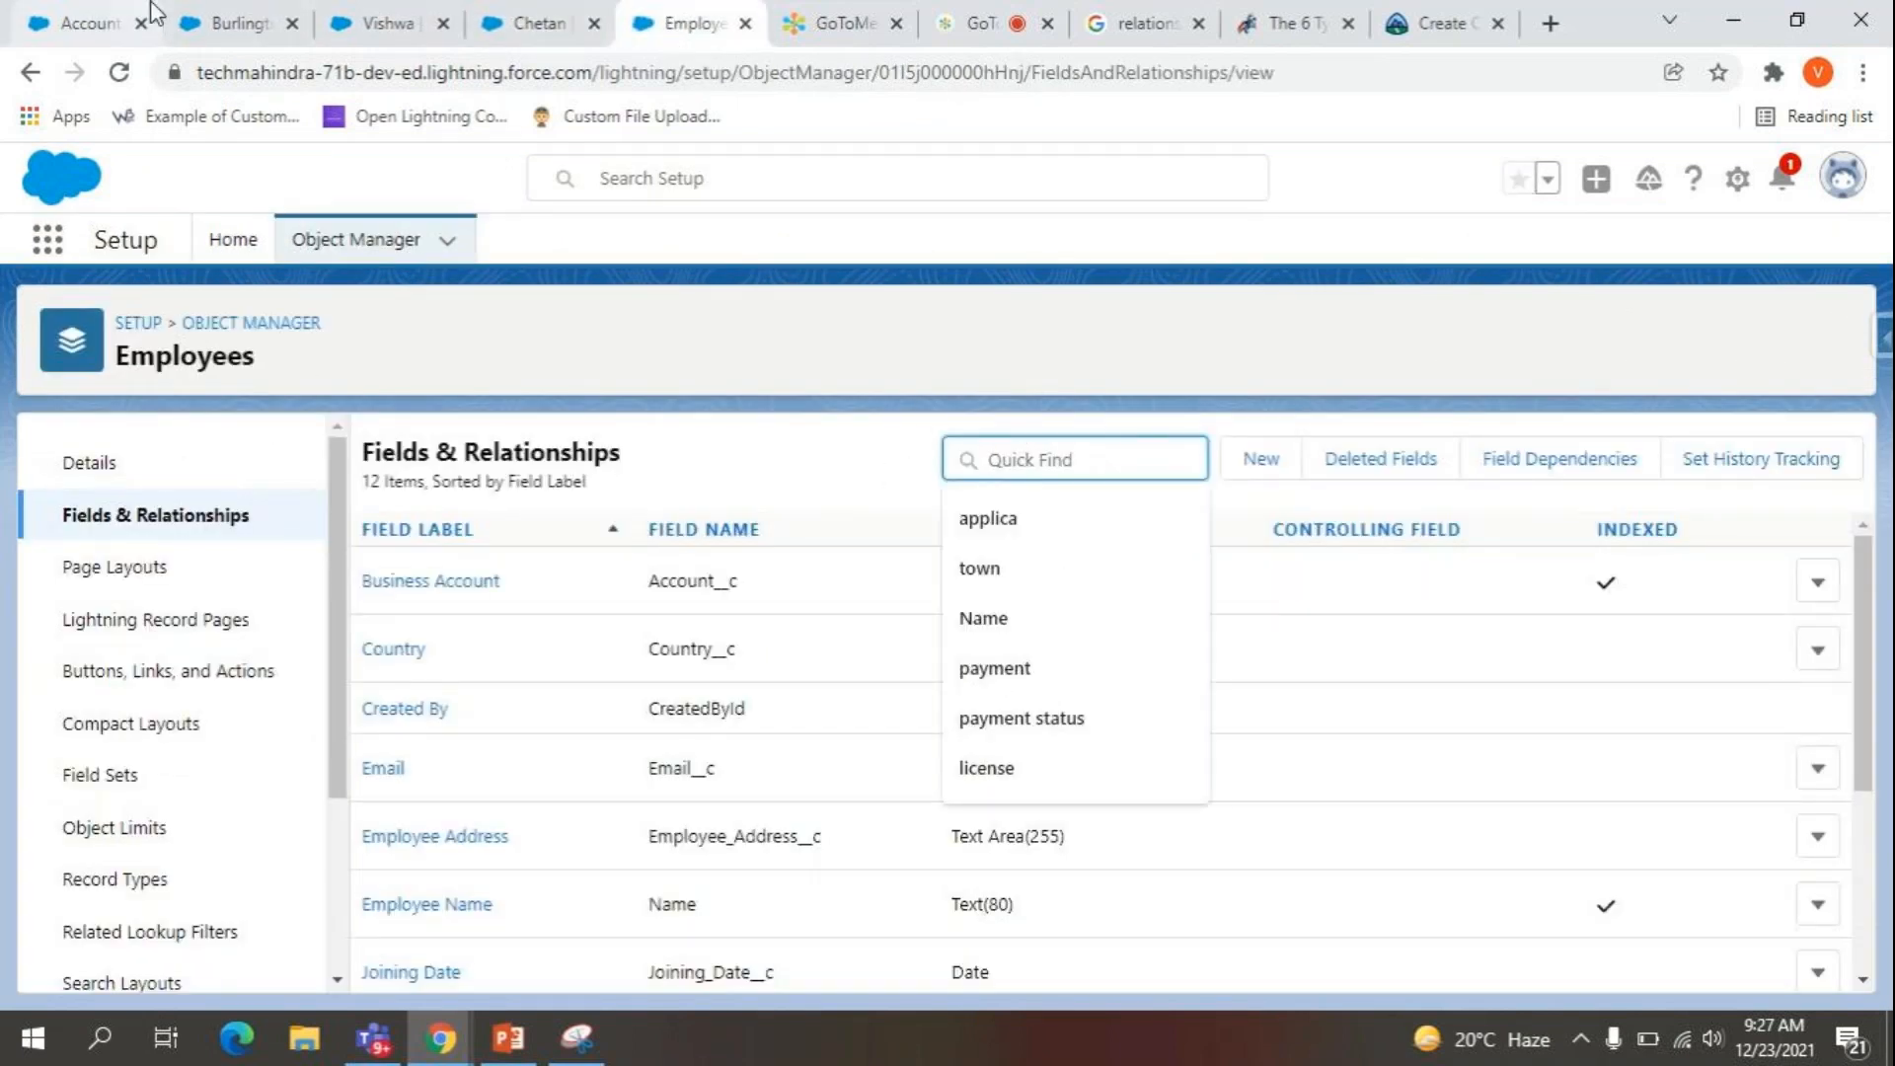
pyautogui.click(192, 515)
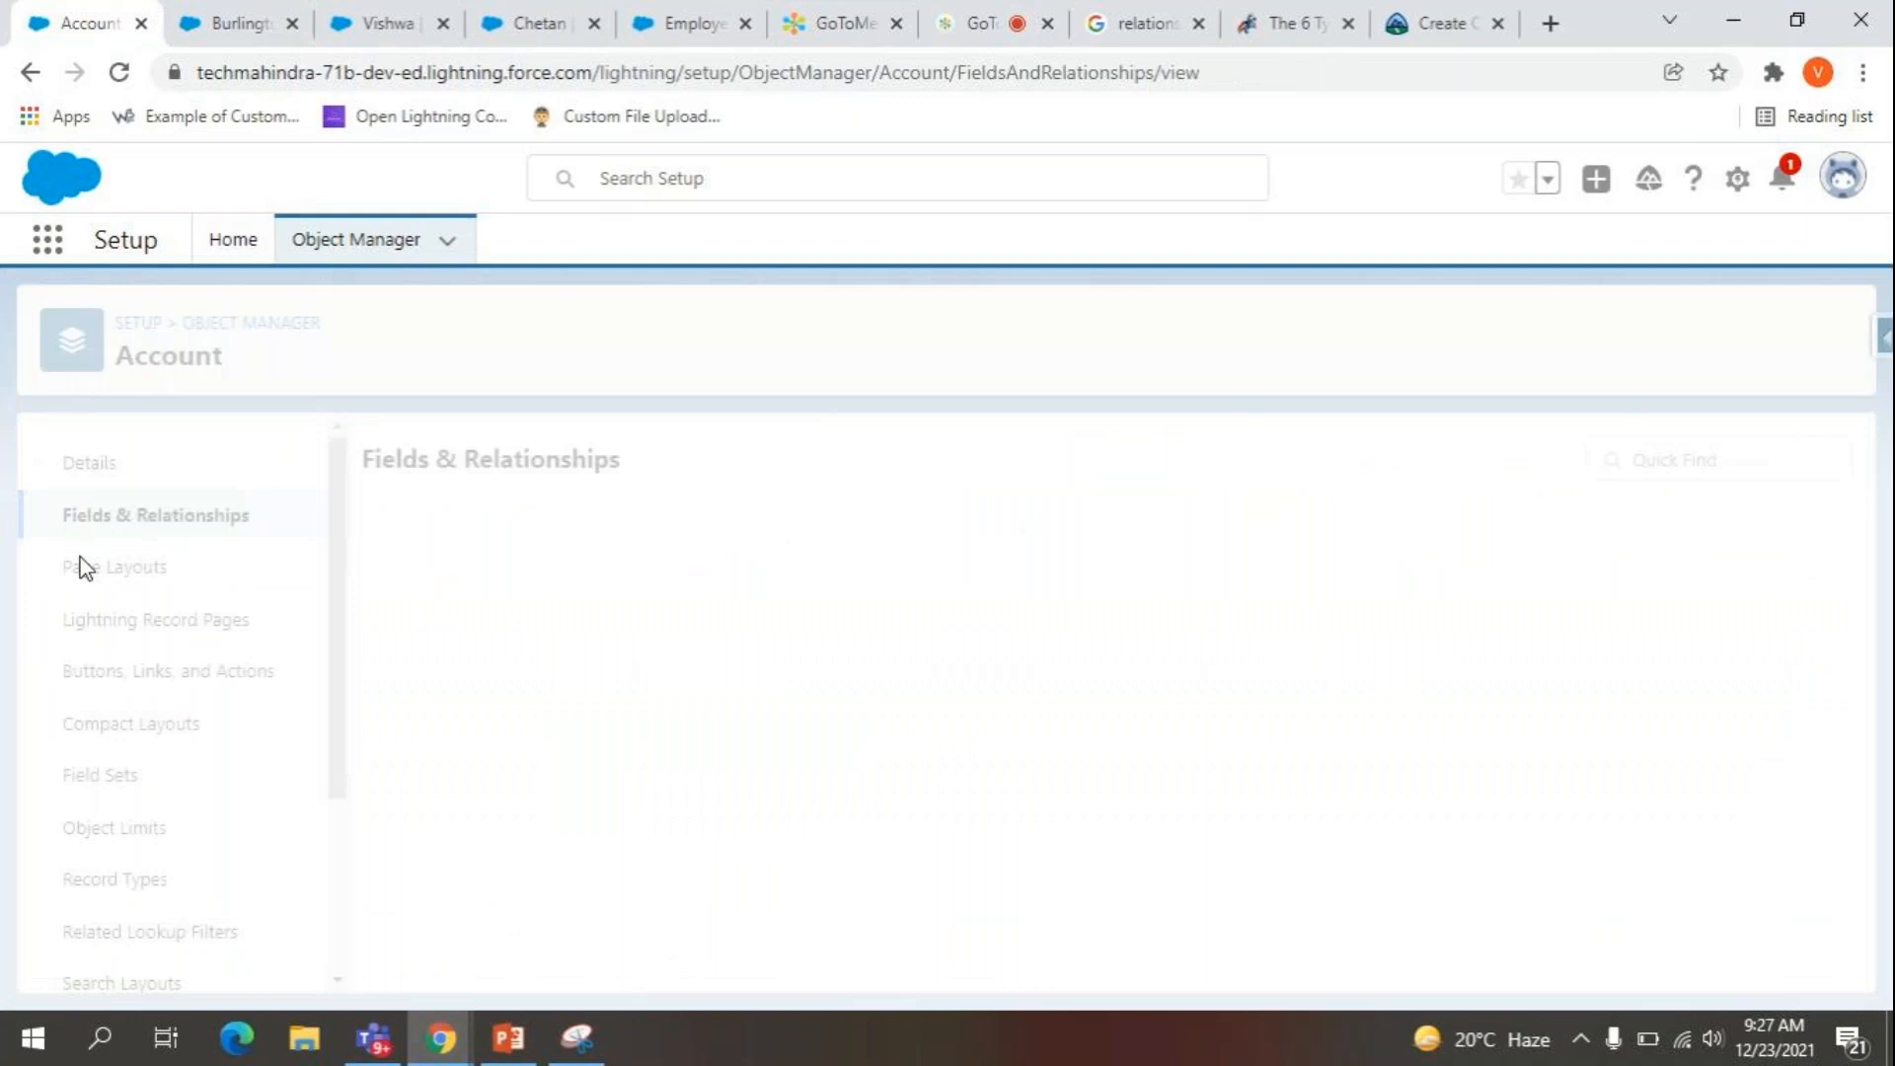
pyautogui.click(1092, 470)
pyautogui.write('total')
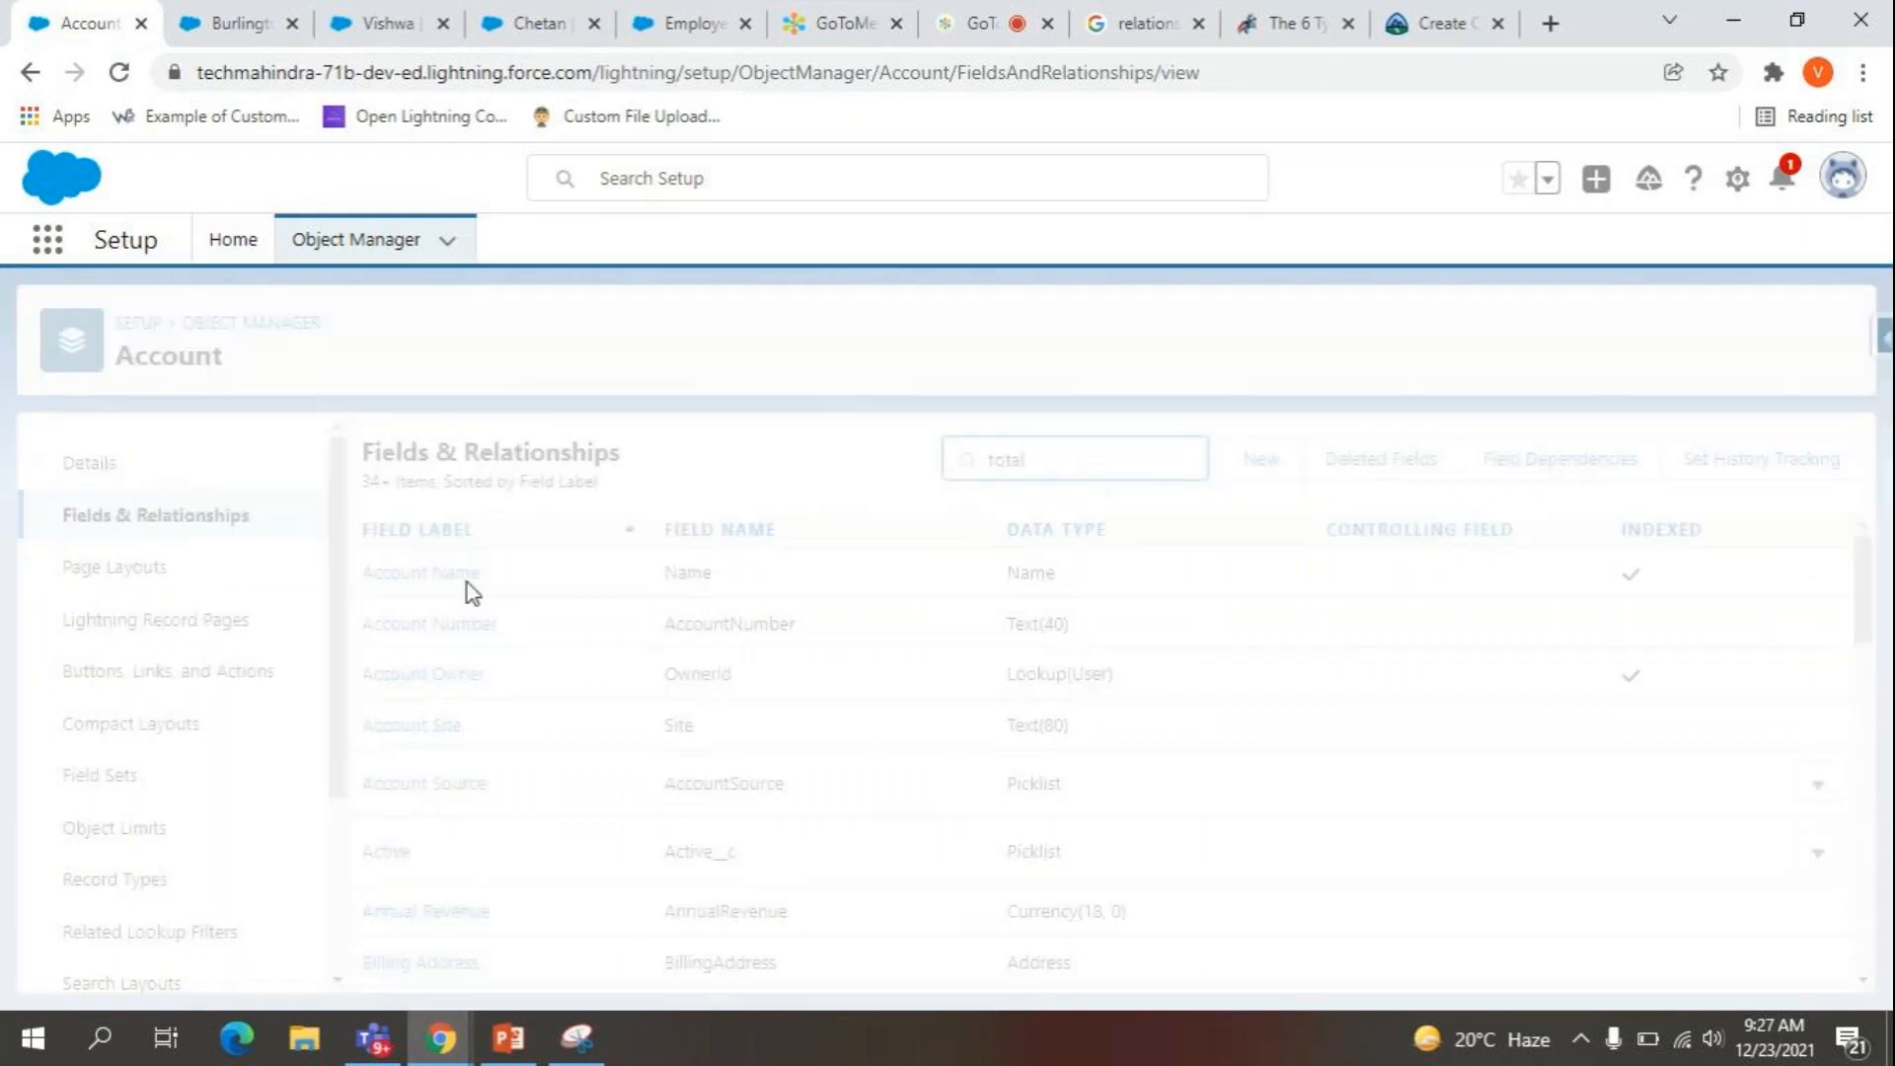
pyautogui.click(439, 583)
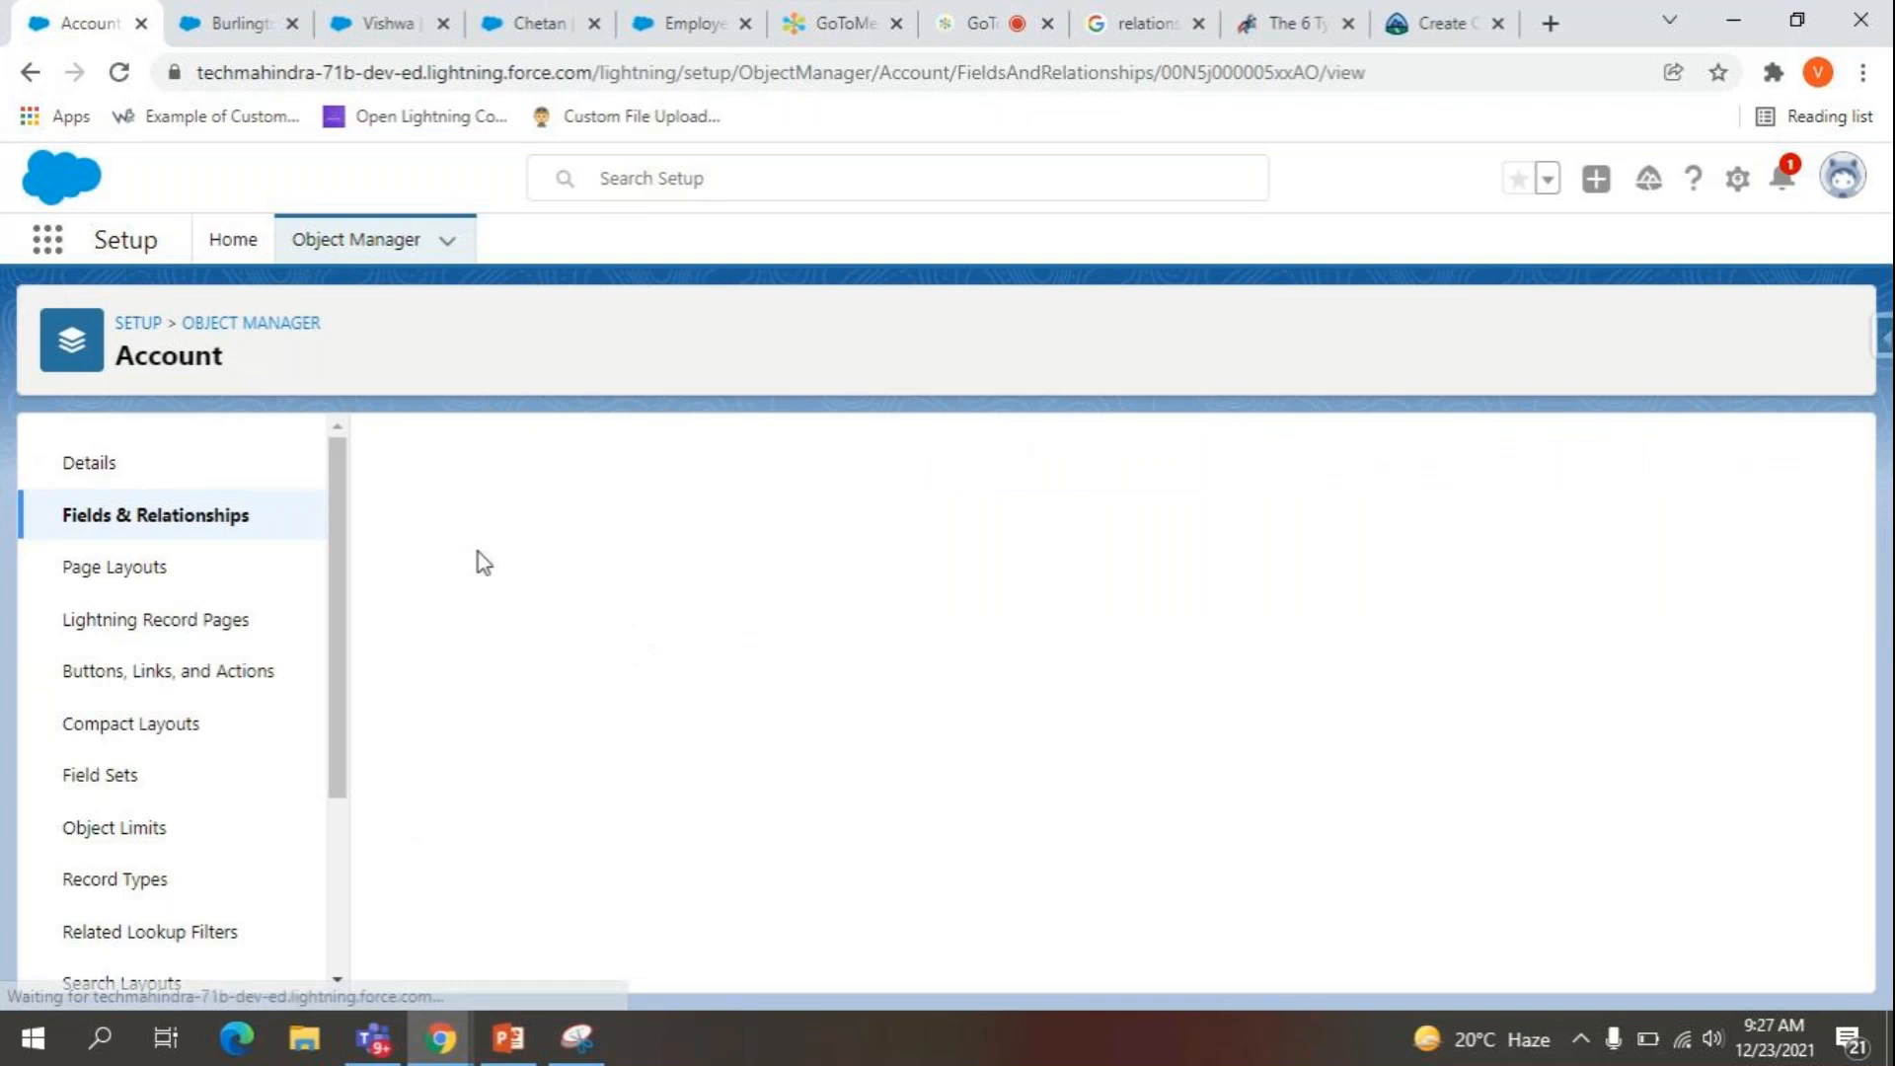
pyautogui.scroll(-1, 612, 780)
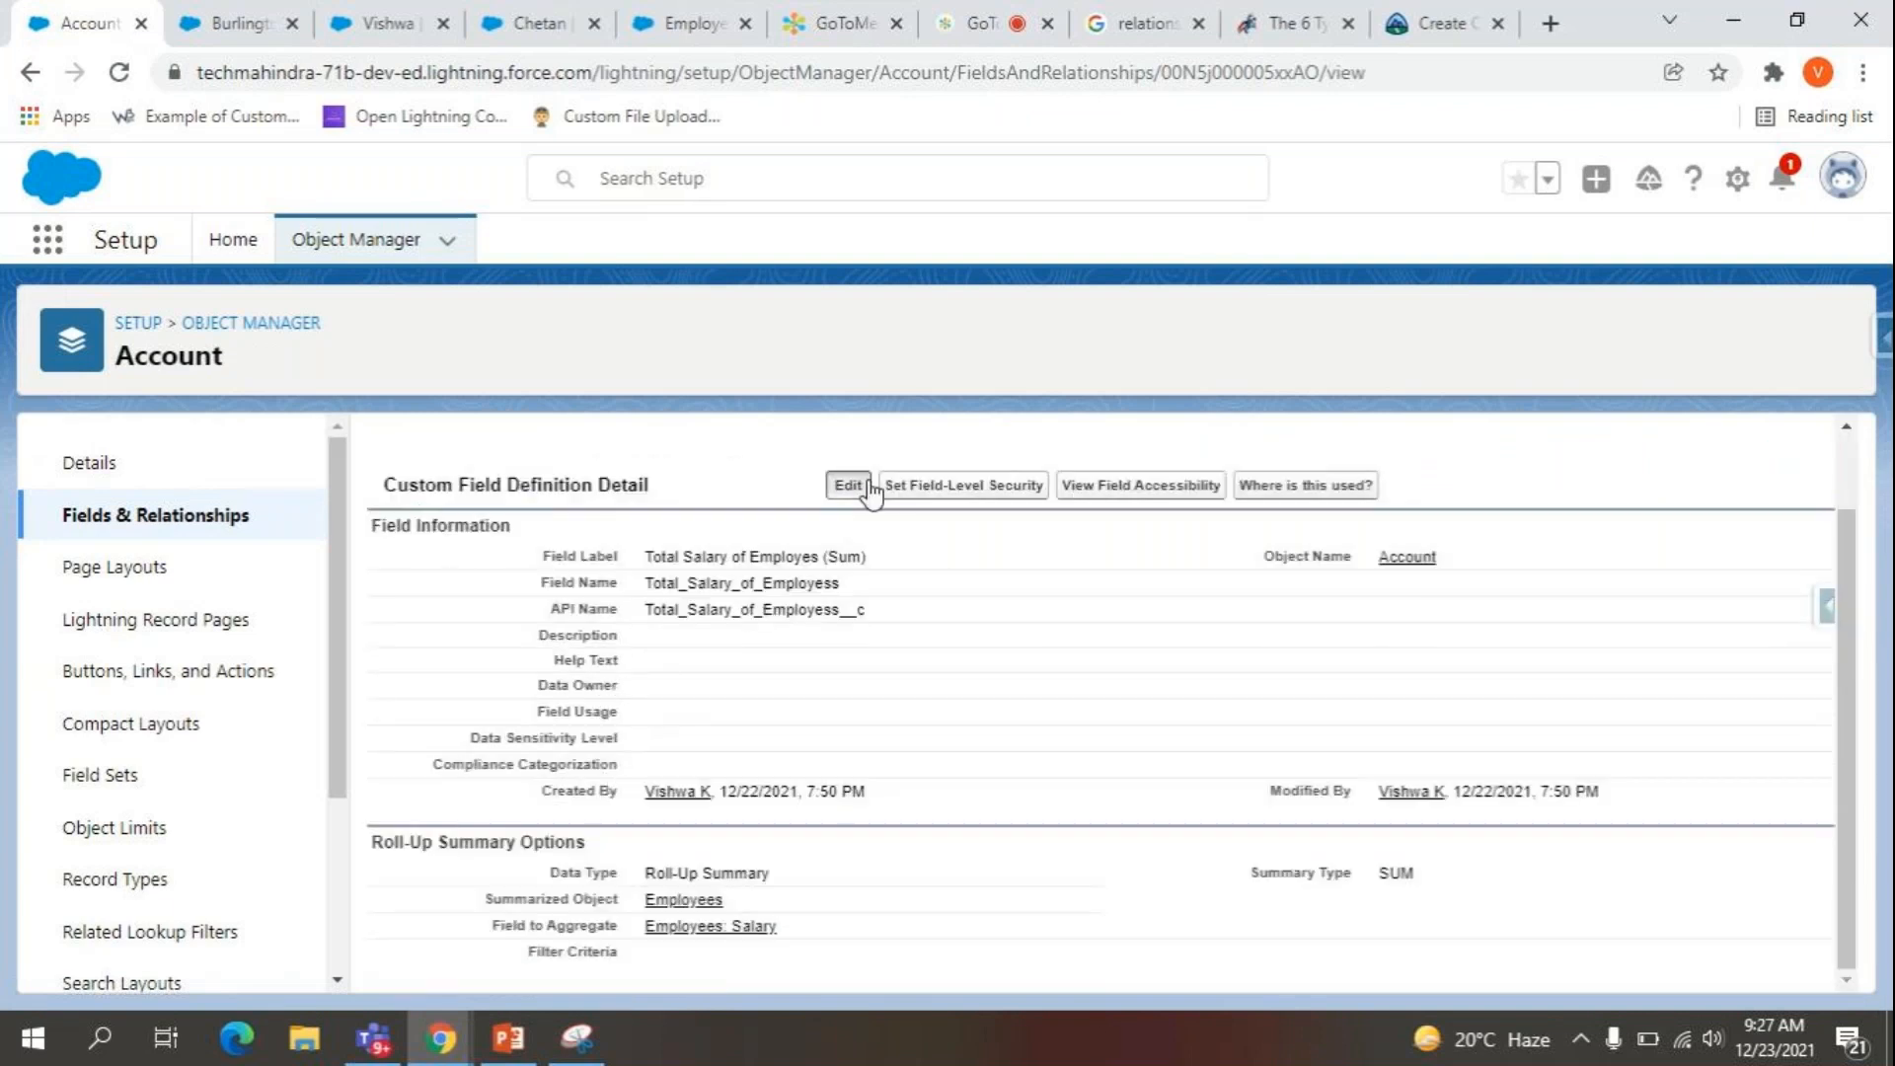
pyautogui.click(867, 486)
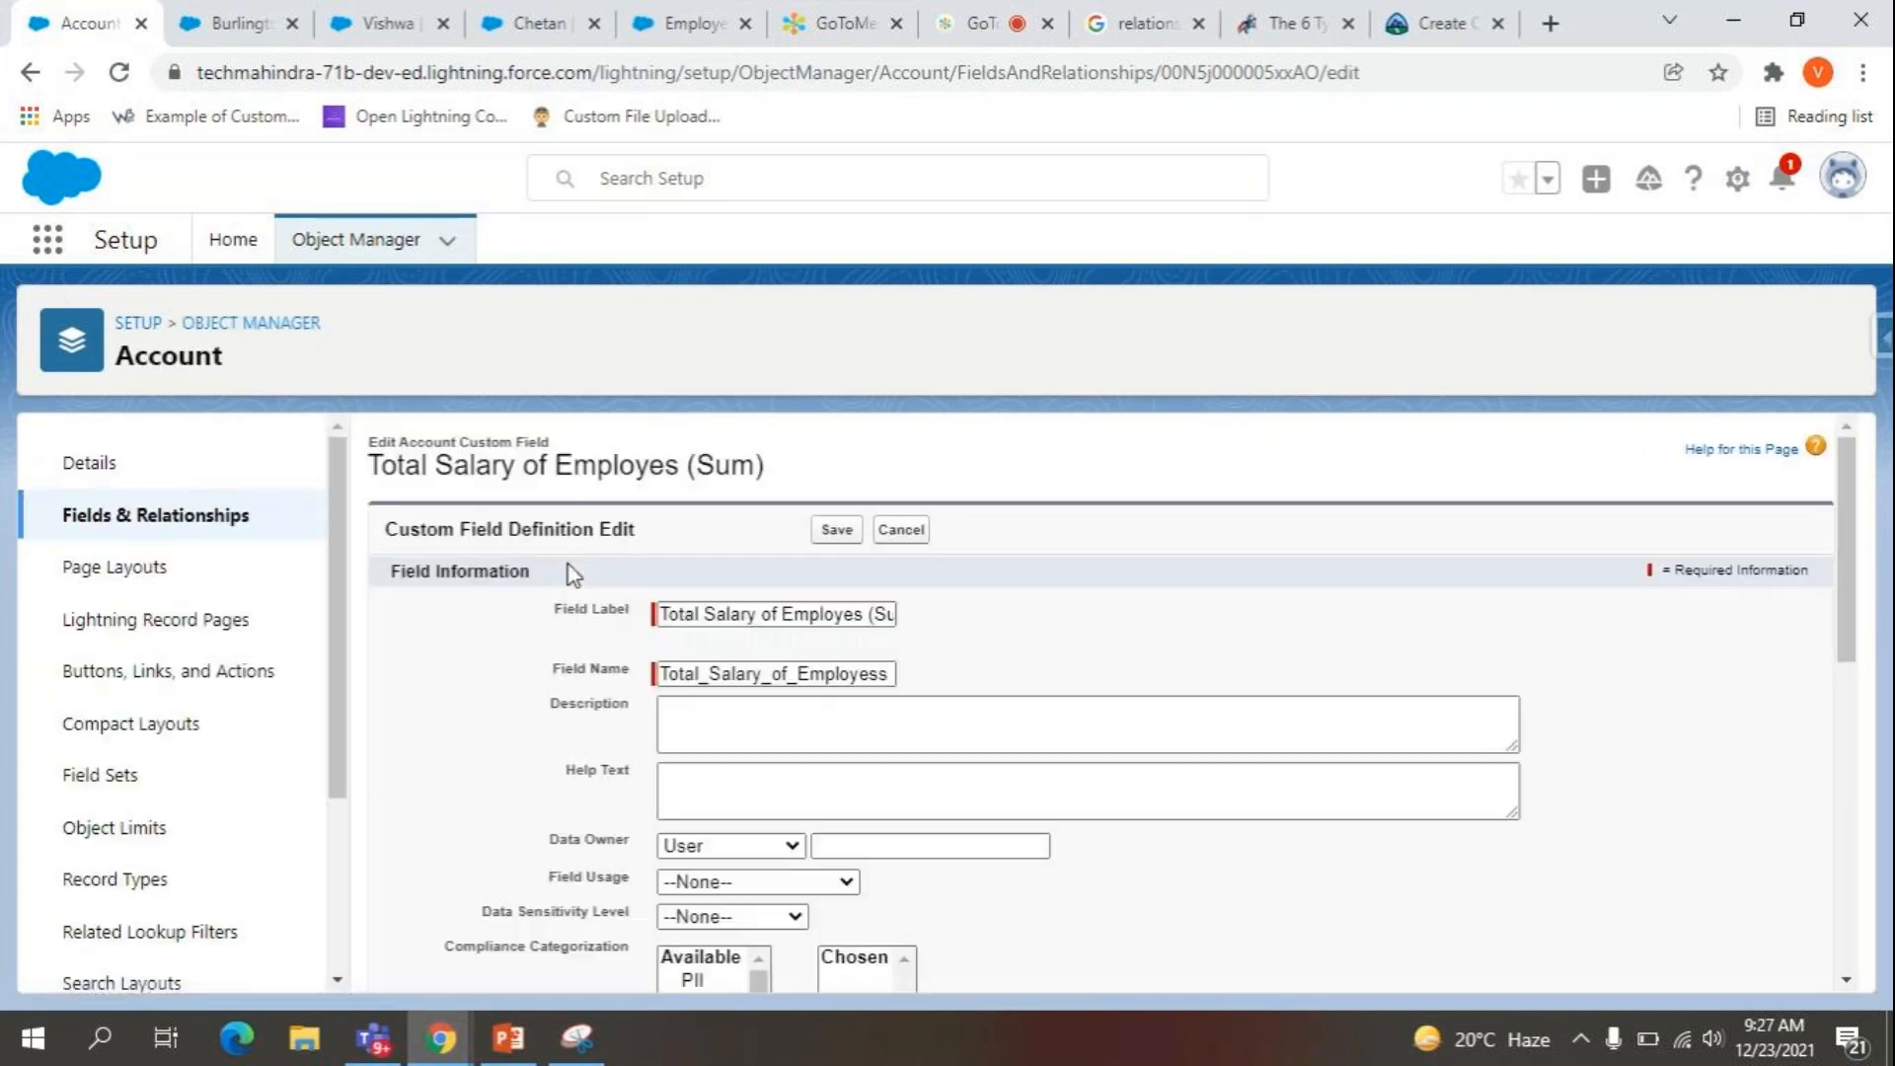
# Restrict the roll-up summary calculation to only records meeting certain criteria.
pyautogui.scroll(-6, 834, 766)
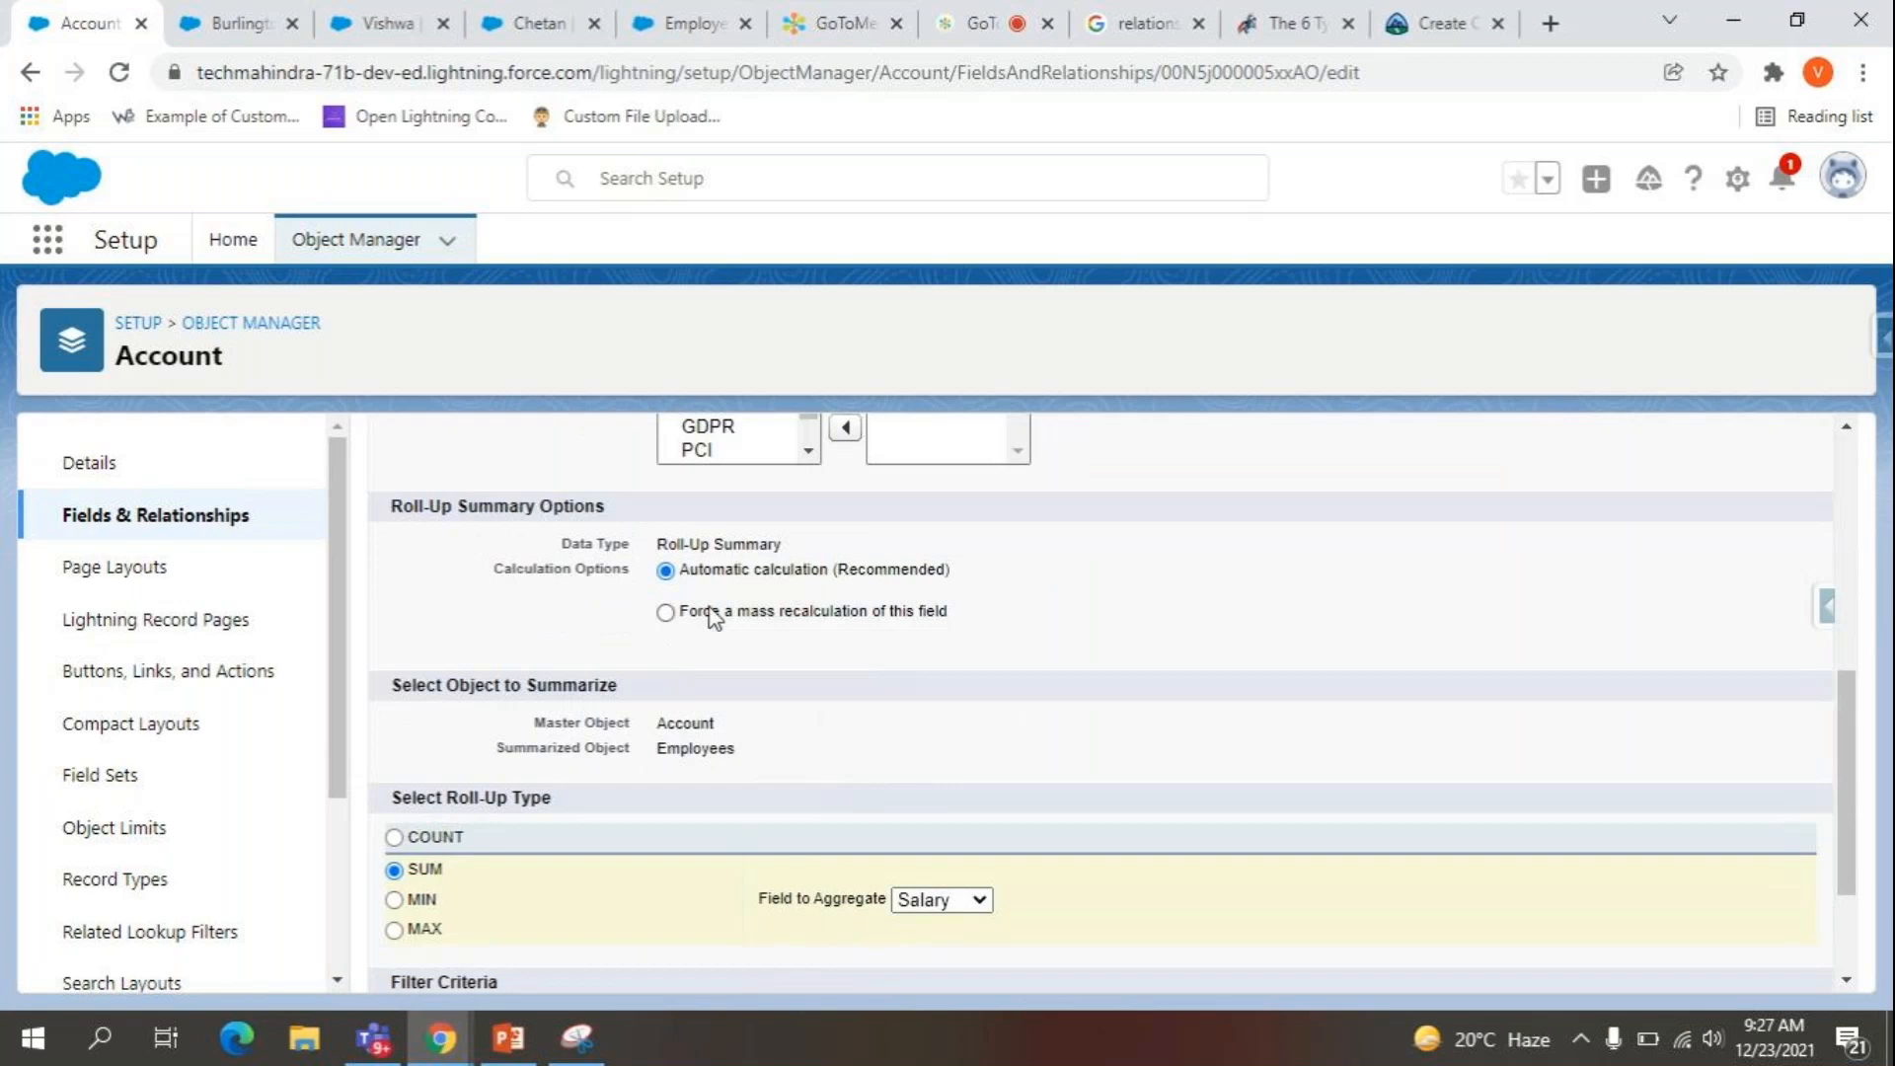
pyautogui.scroll(-2, 763, 627)
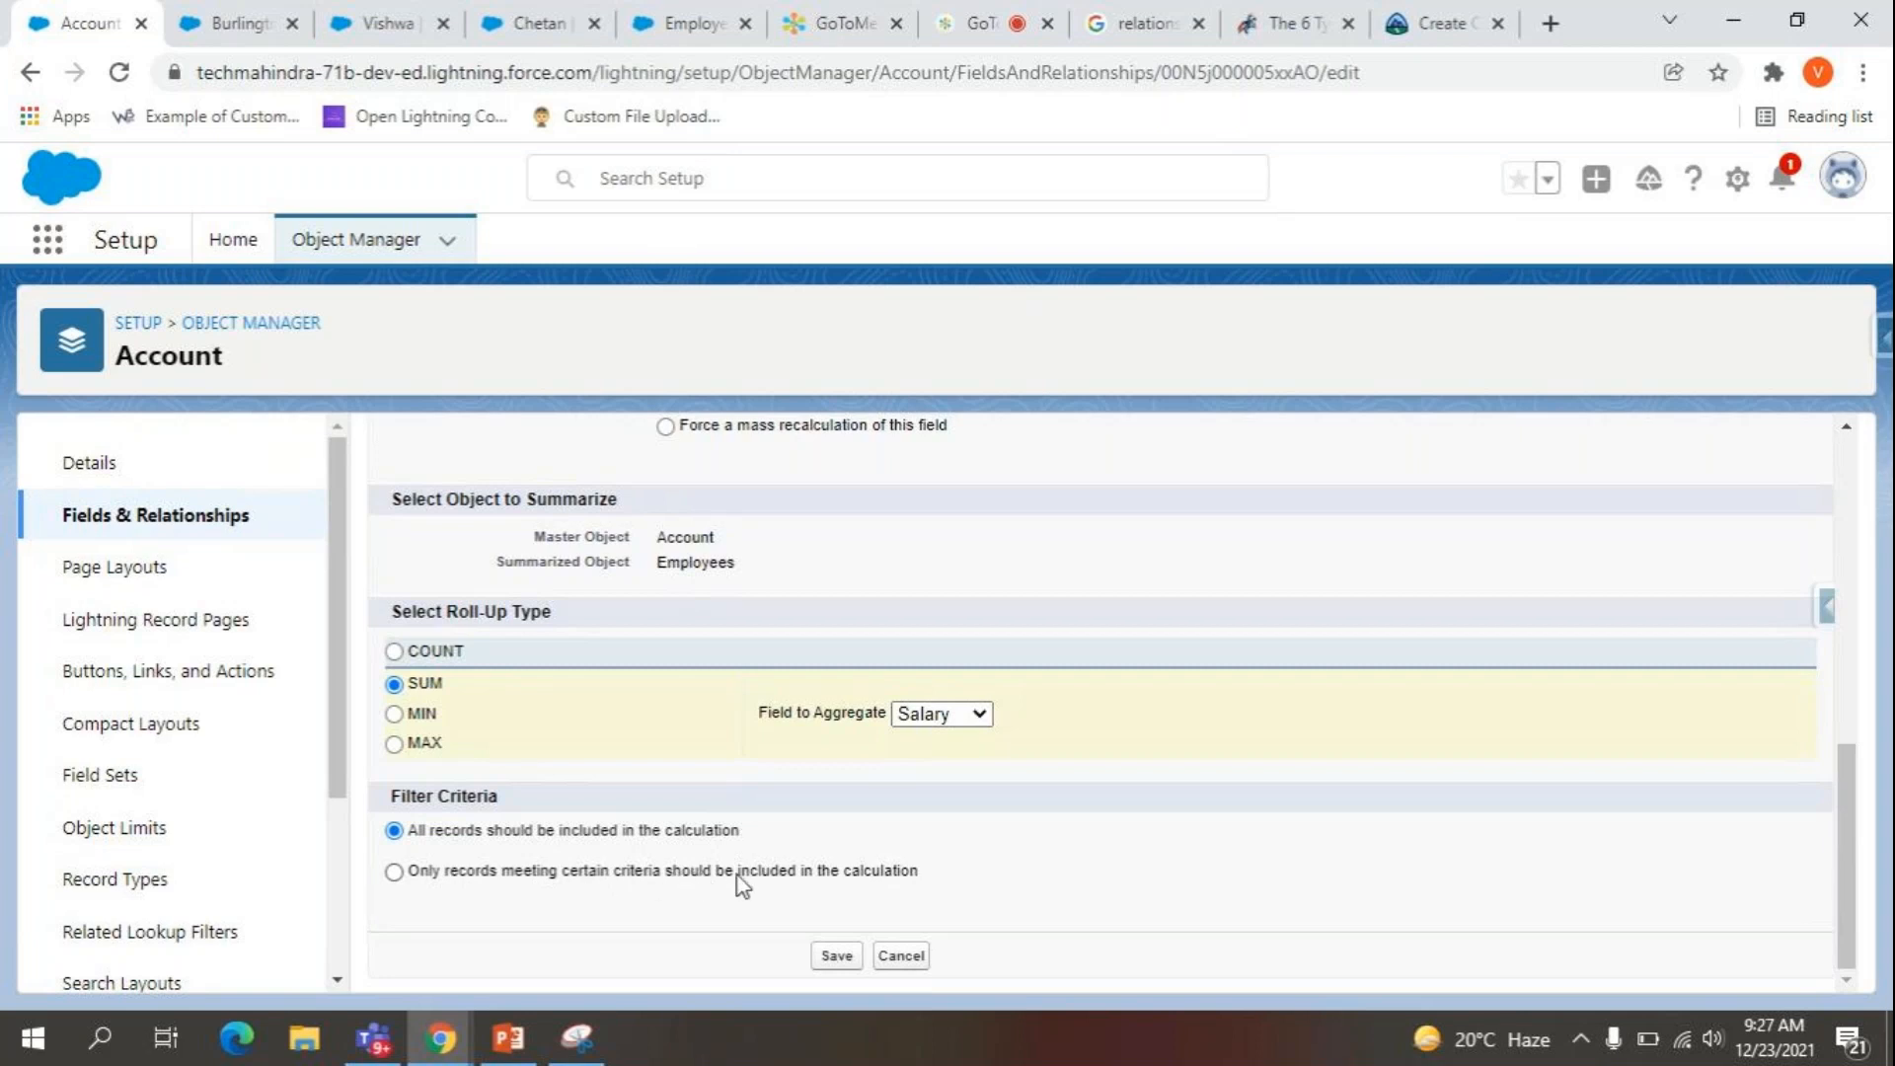
pyautogui.click(770, 884)
pyautogui.scroll(-2, 770, 884)
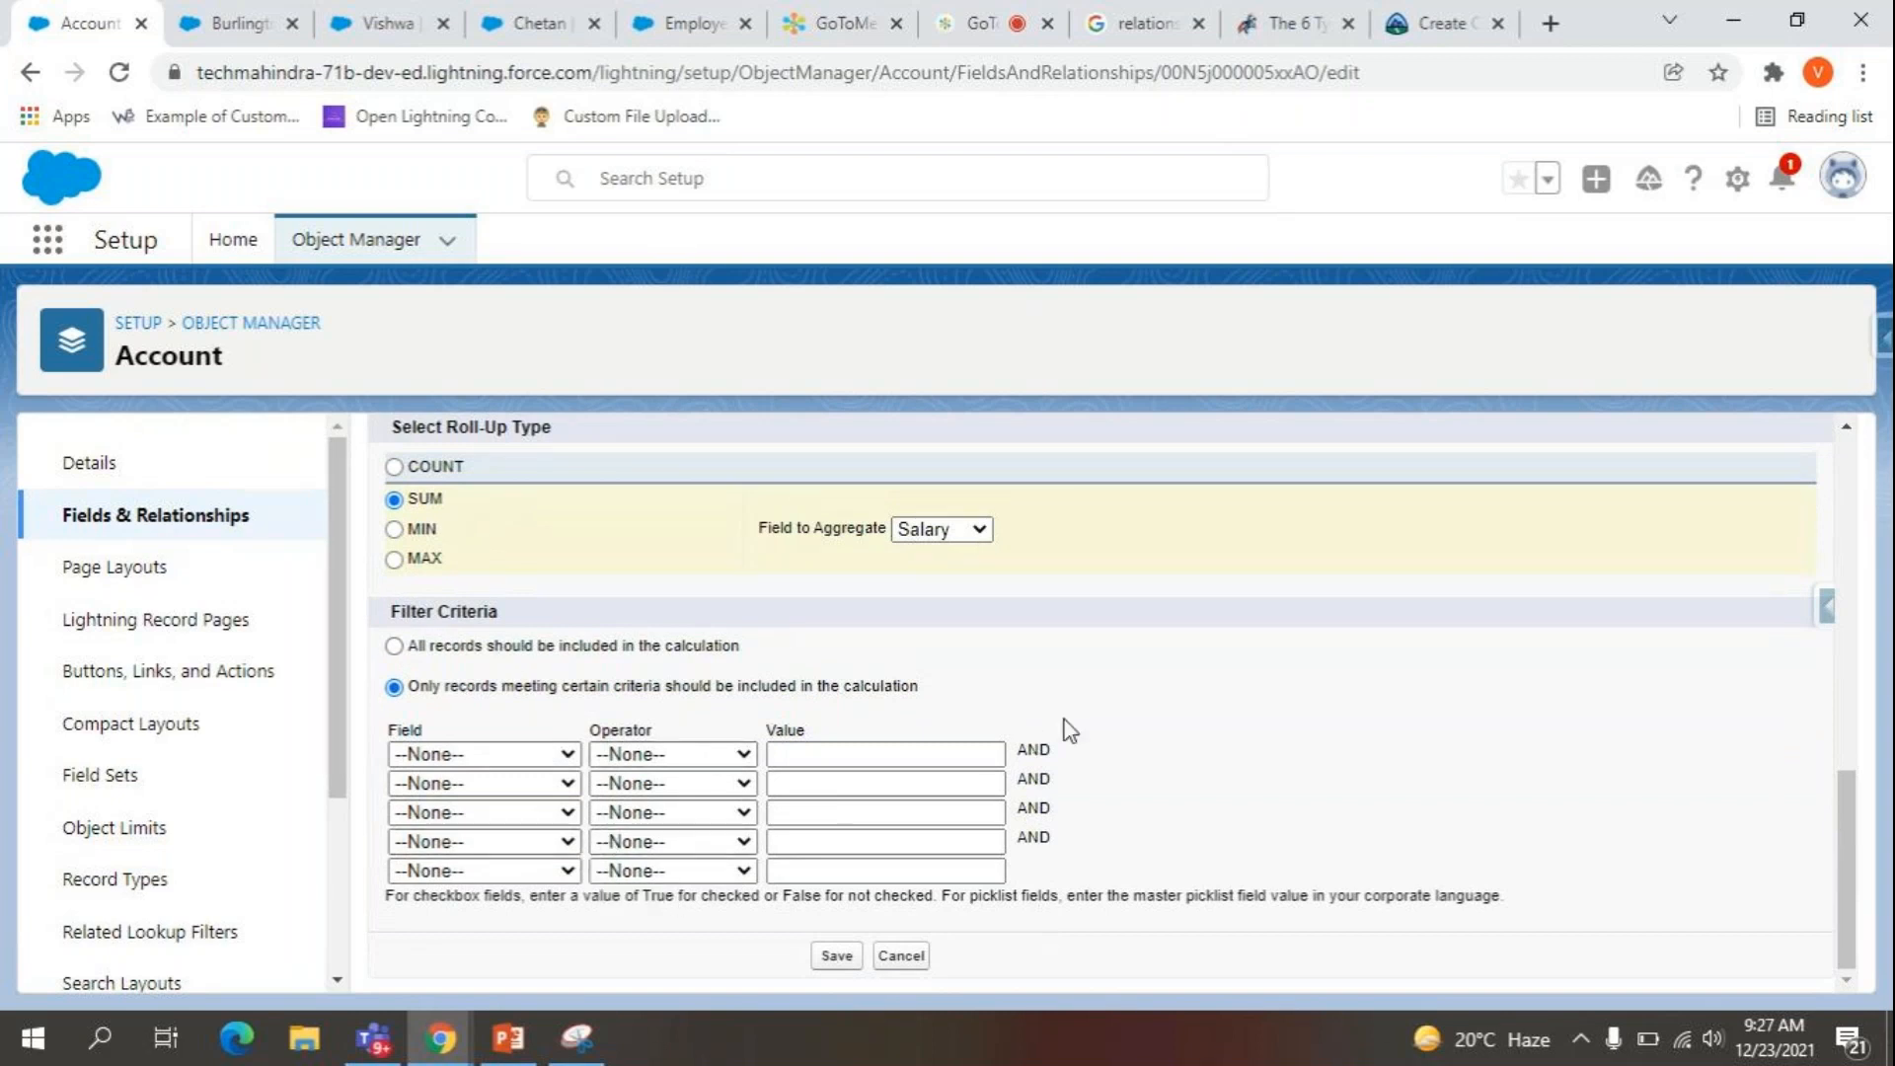
# Define the first roll-up filter criterion as Salary greater than 500000.
pyautogui.click(872, 809)
pyautogui.click(549, 756)
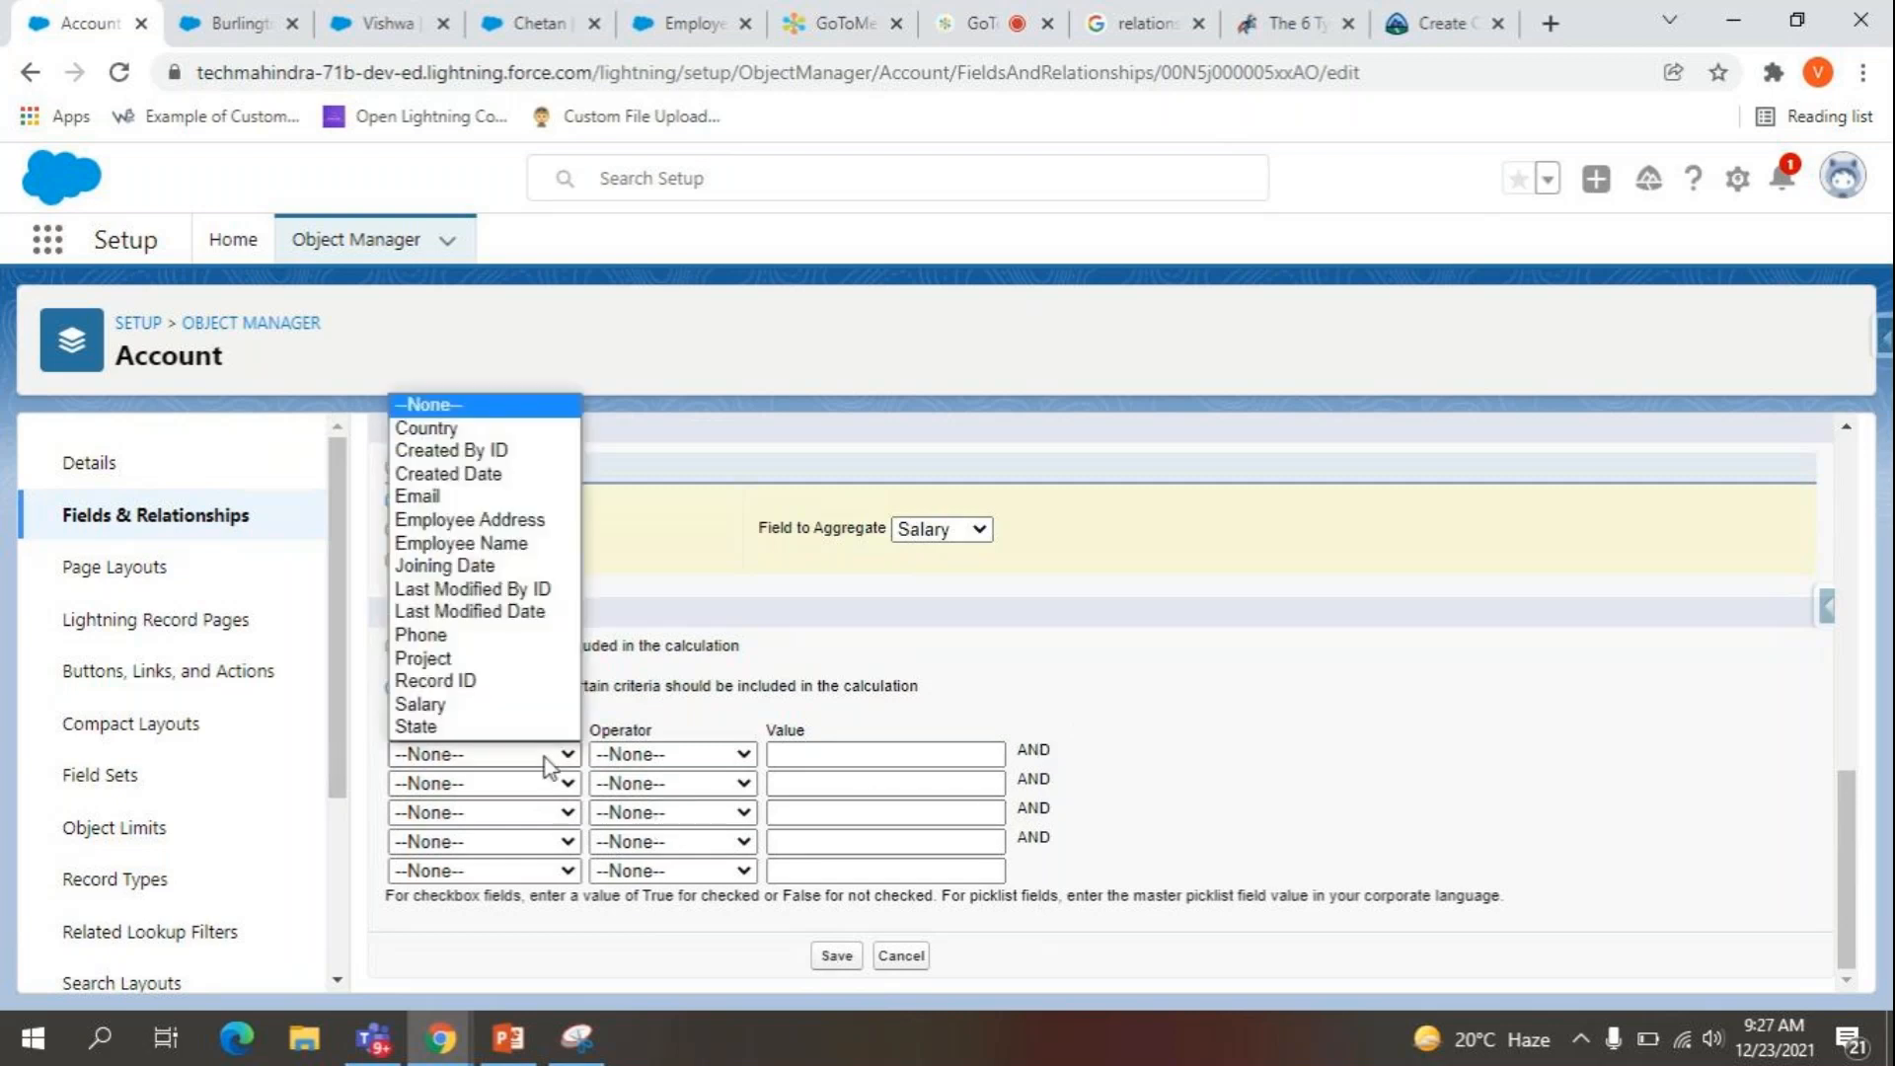
pyautogui.press('s')
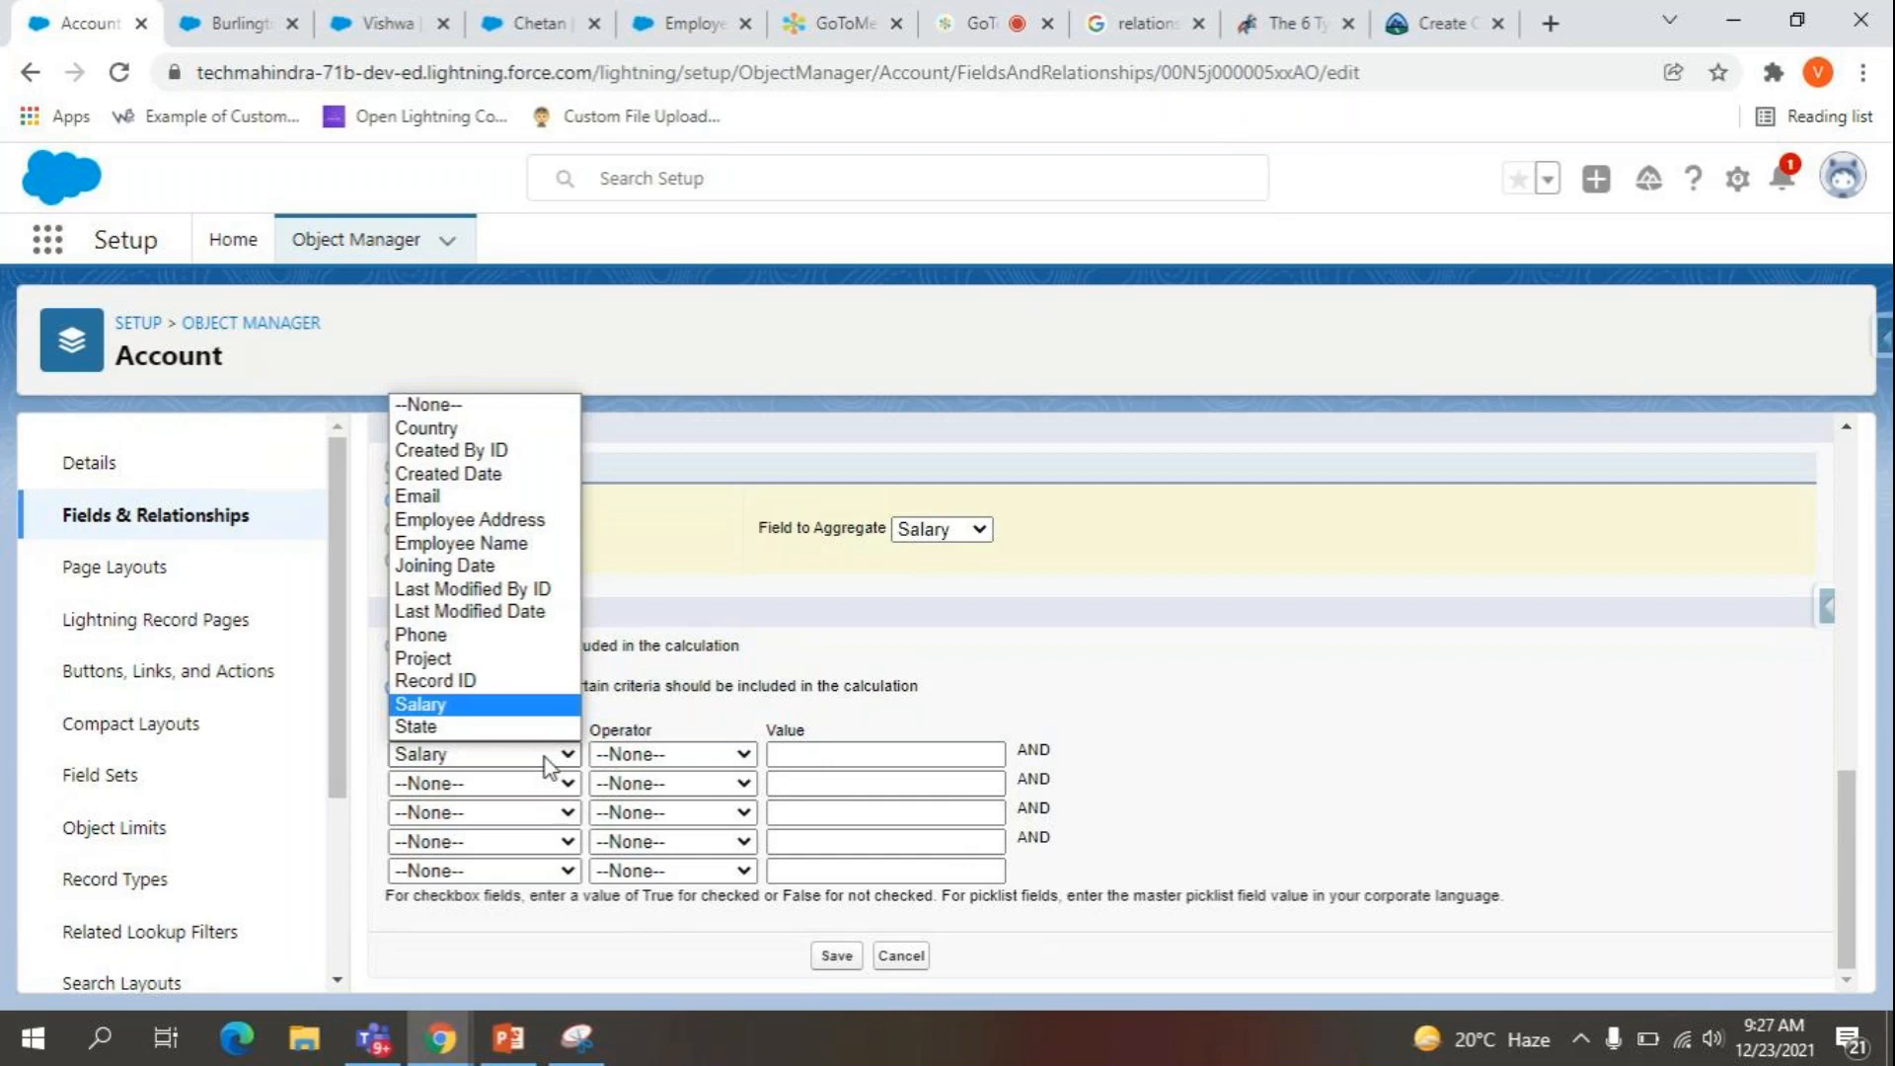
pyautogui.press('Return')
pyautogui.click(651, 756)
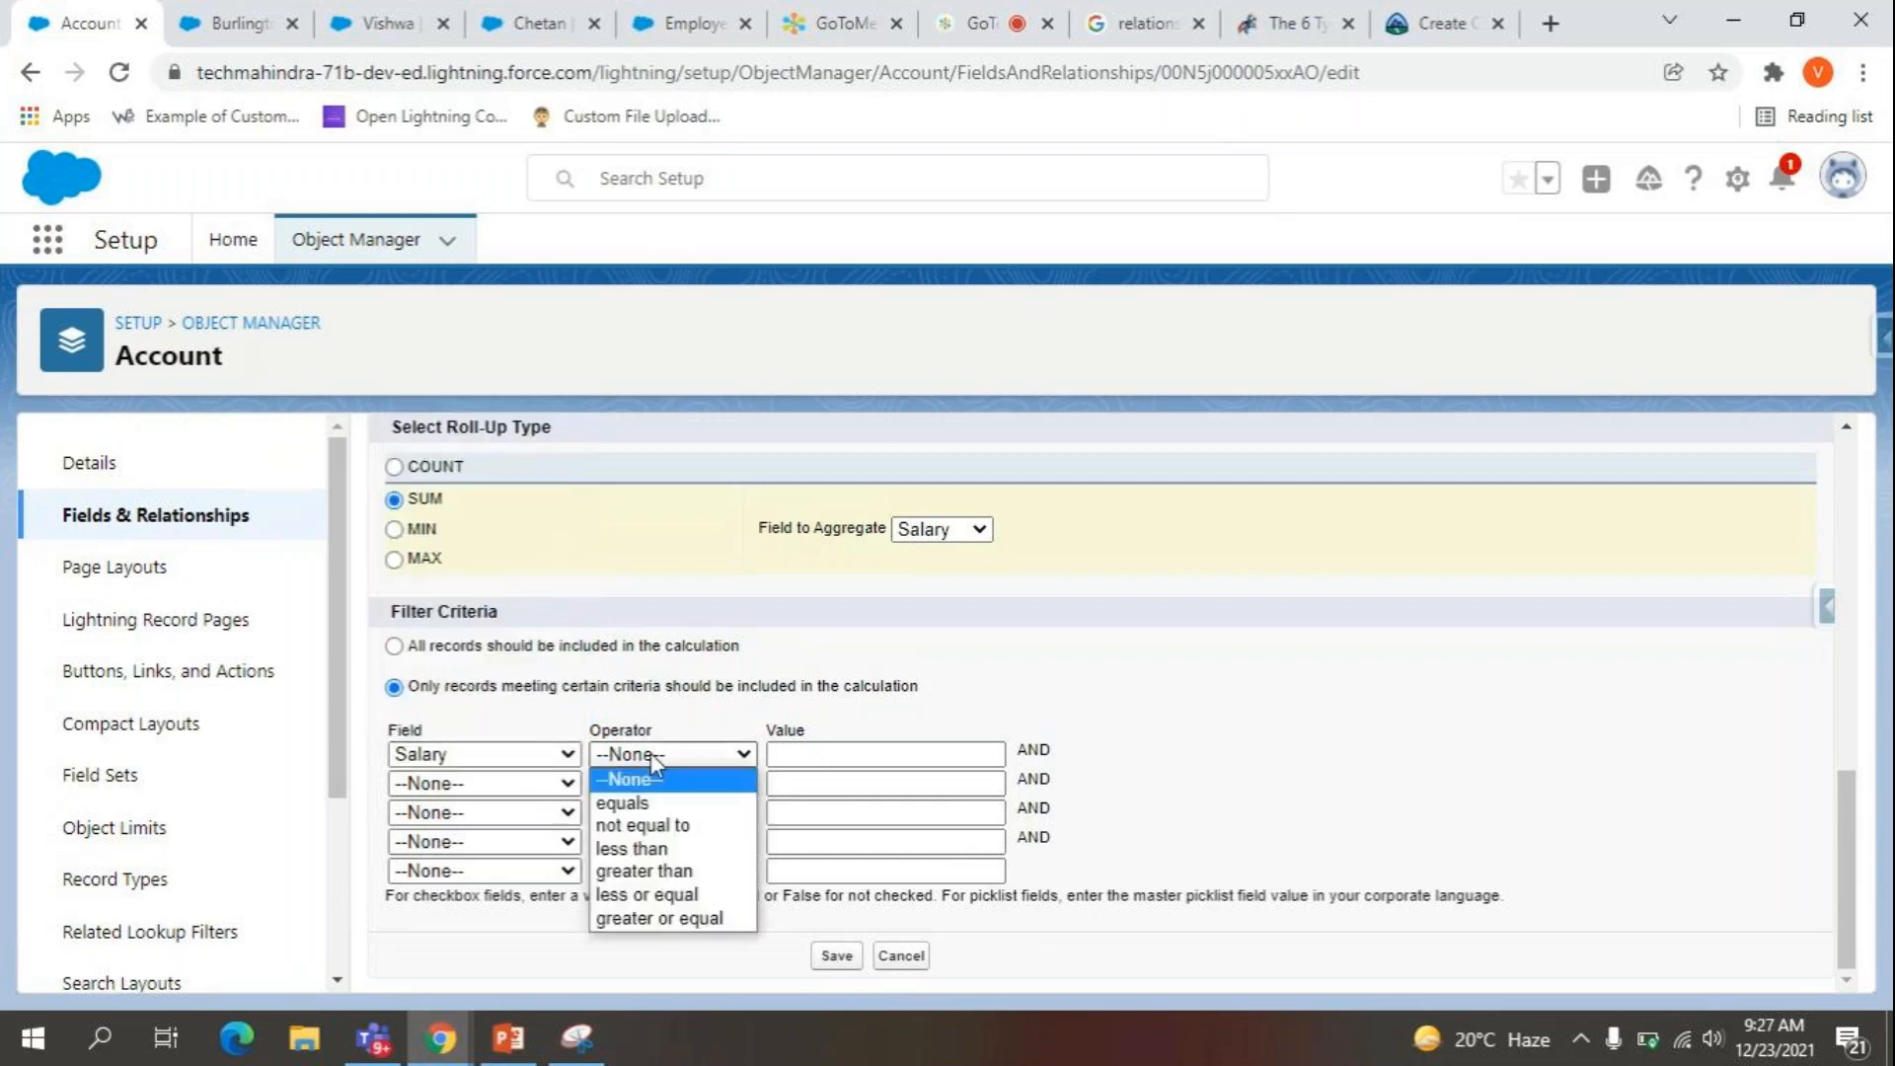
pyautogui.click(653, 871)
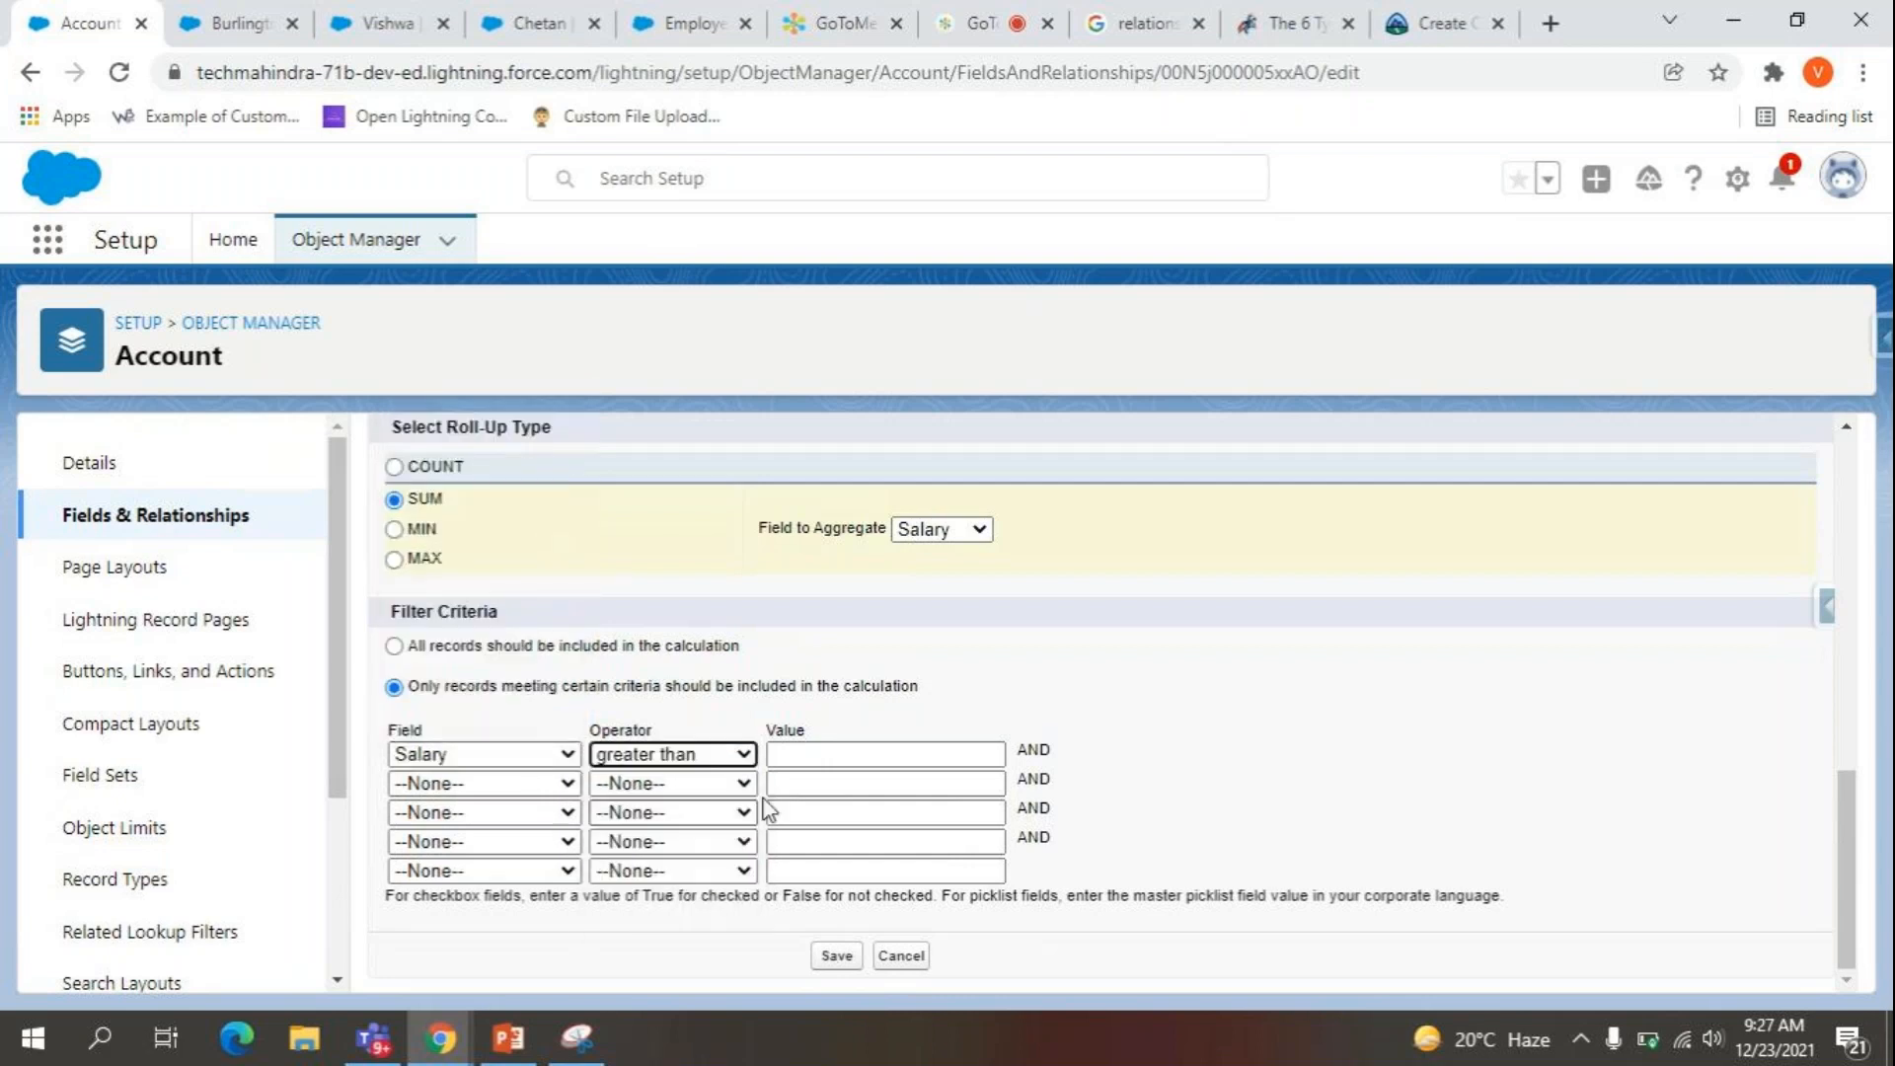
pyautogui.click(790, 757)
pyautogui.write('500000')
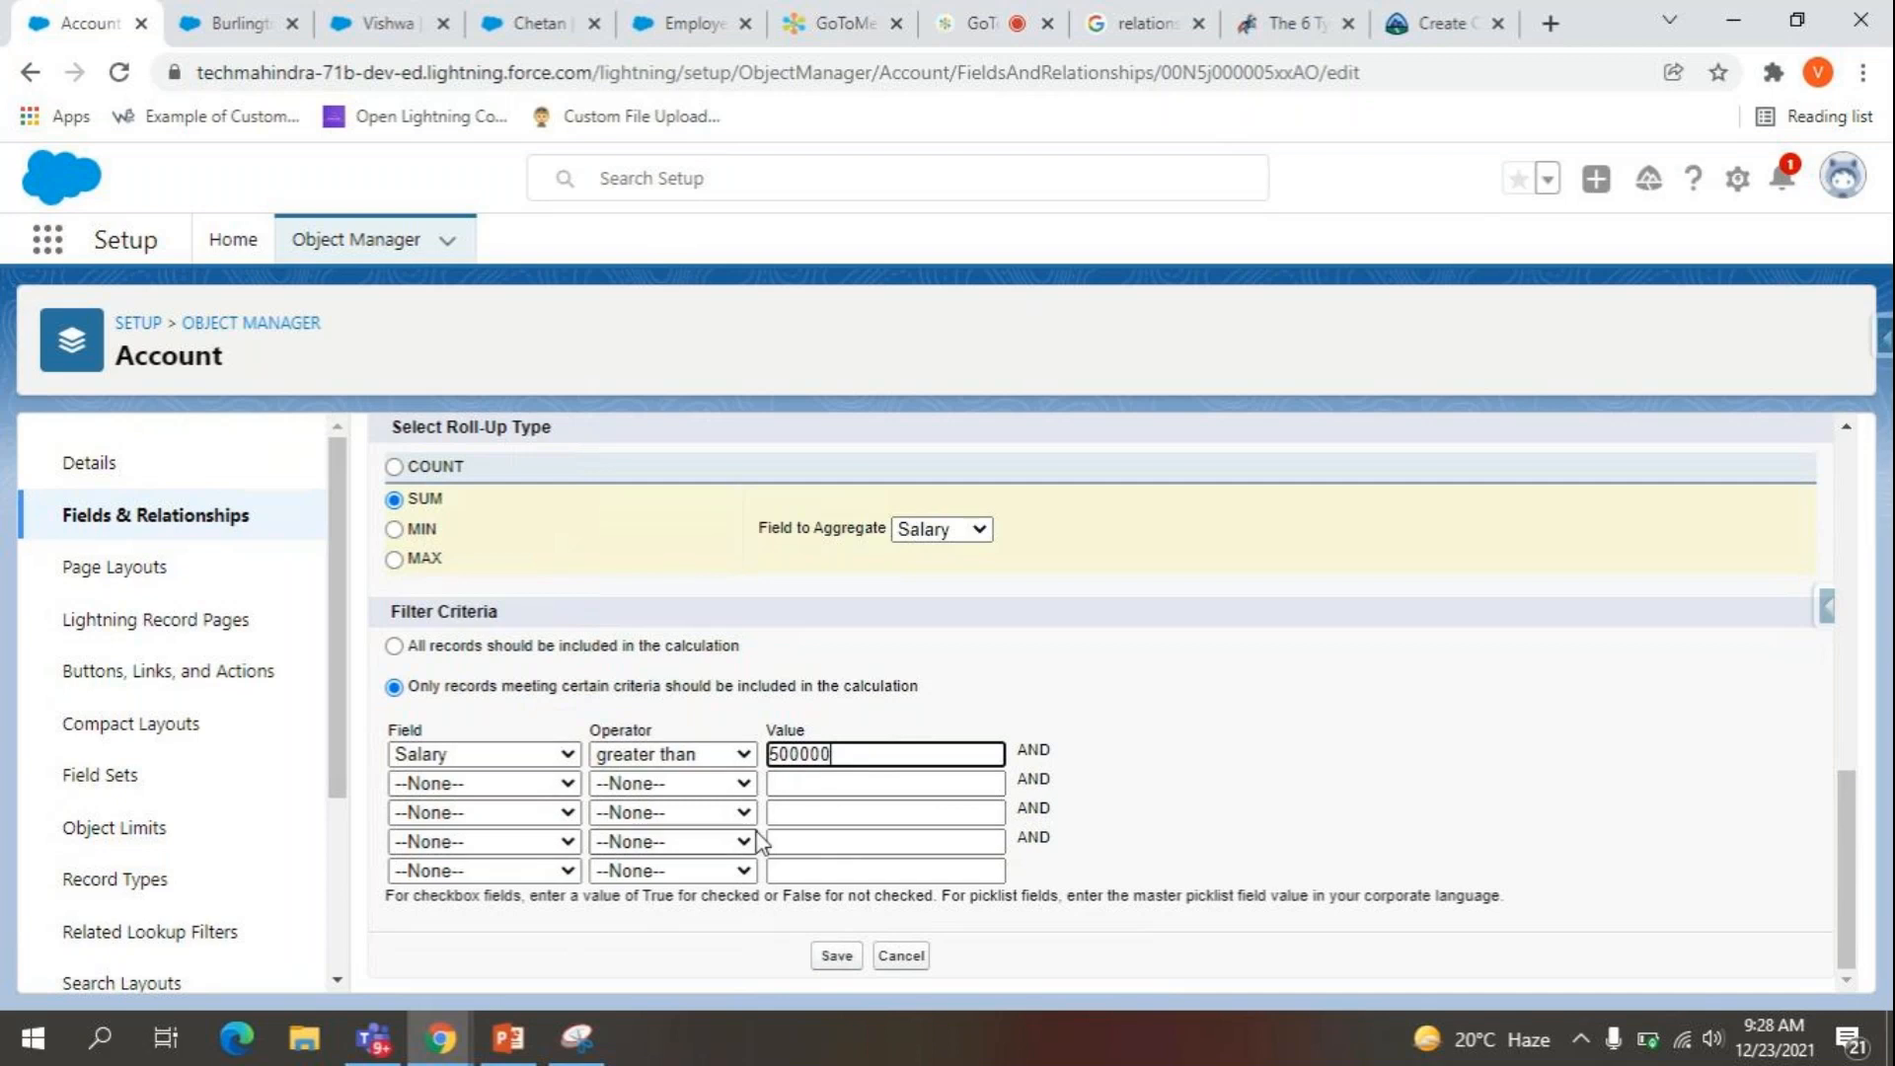
# Choose Country as the field for the second roll-up filter criterion.
pyautogui.click(543, 783)
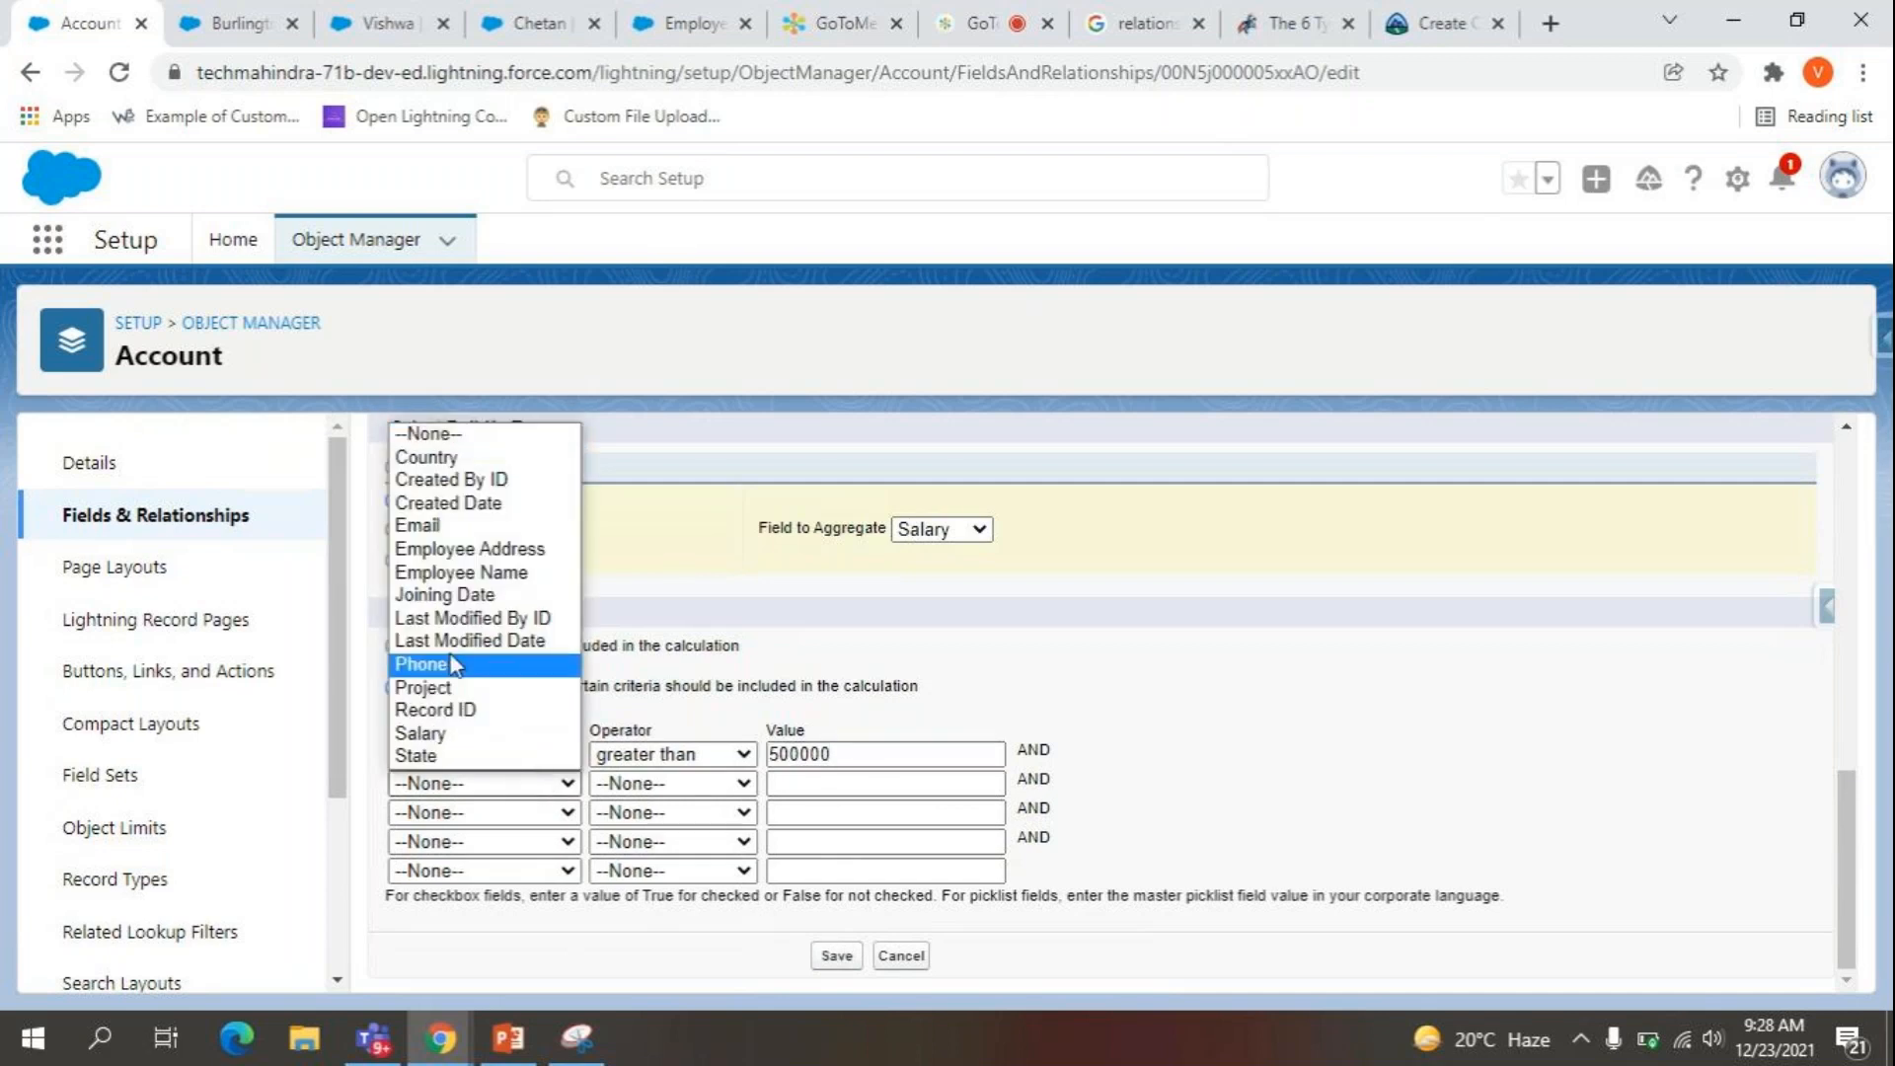
pyautogui.click(451, 460)
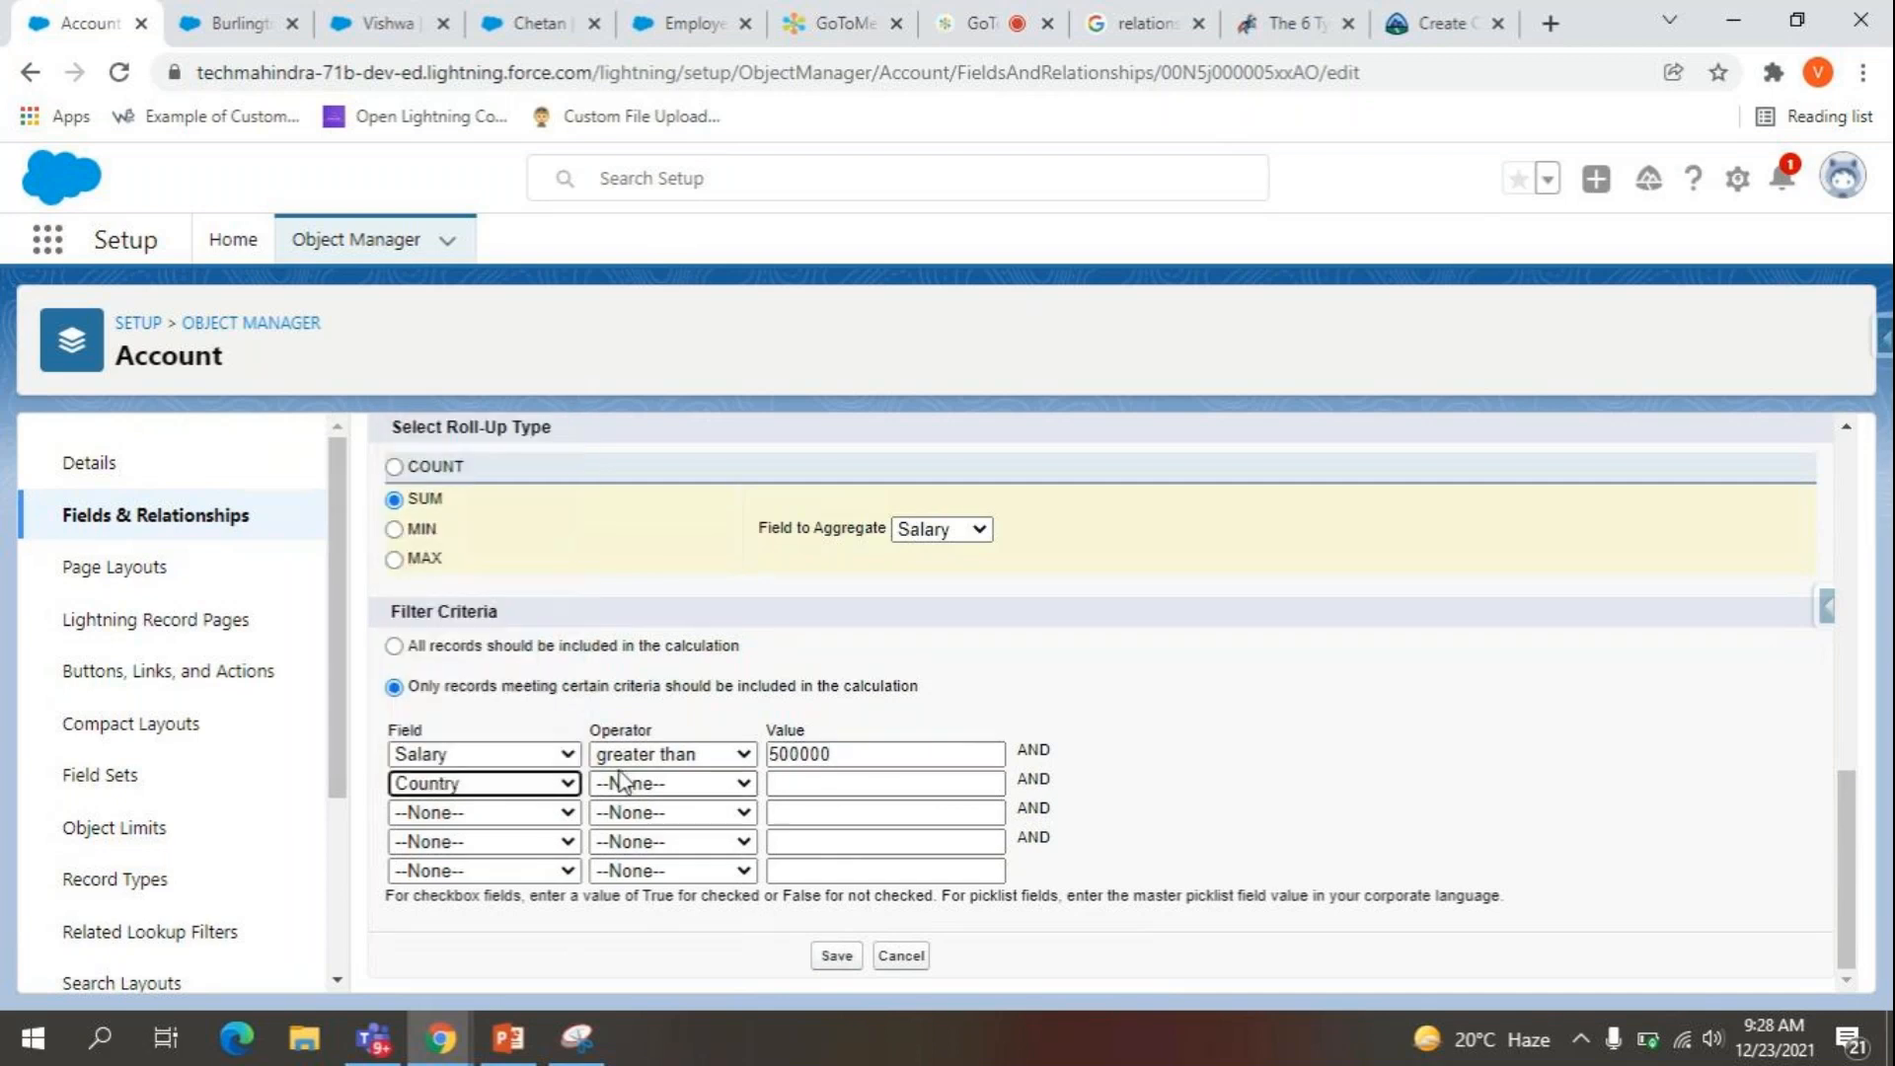
pyautogui.click(493, 785)
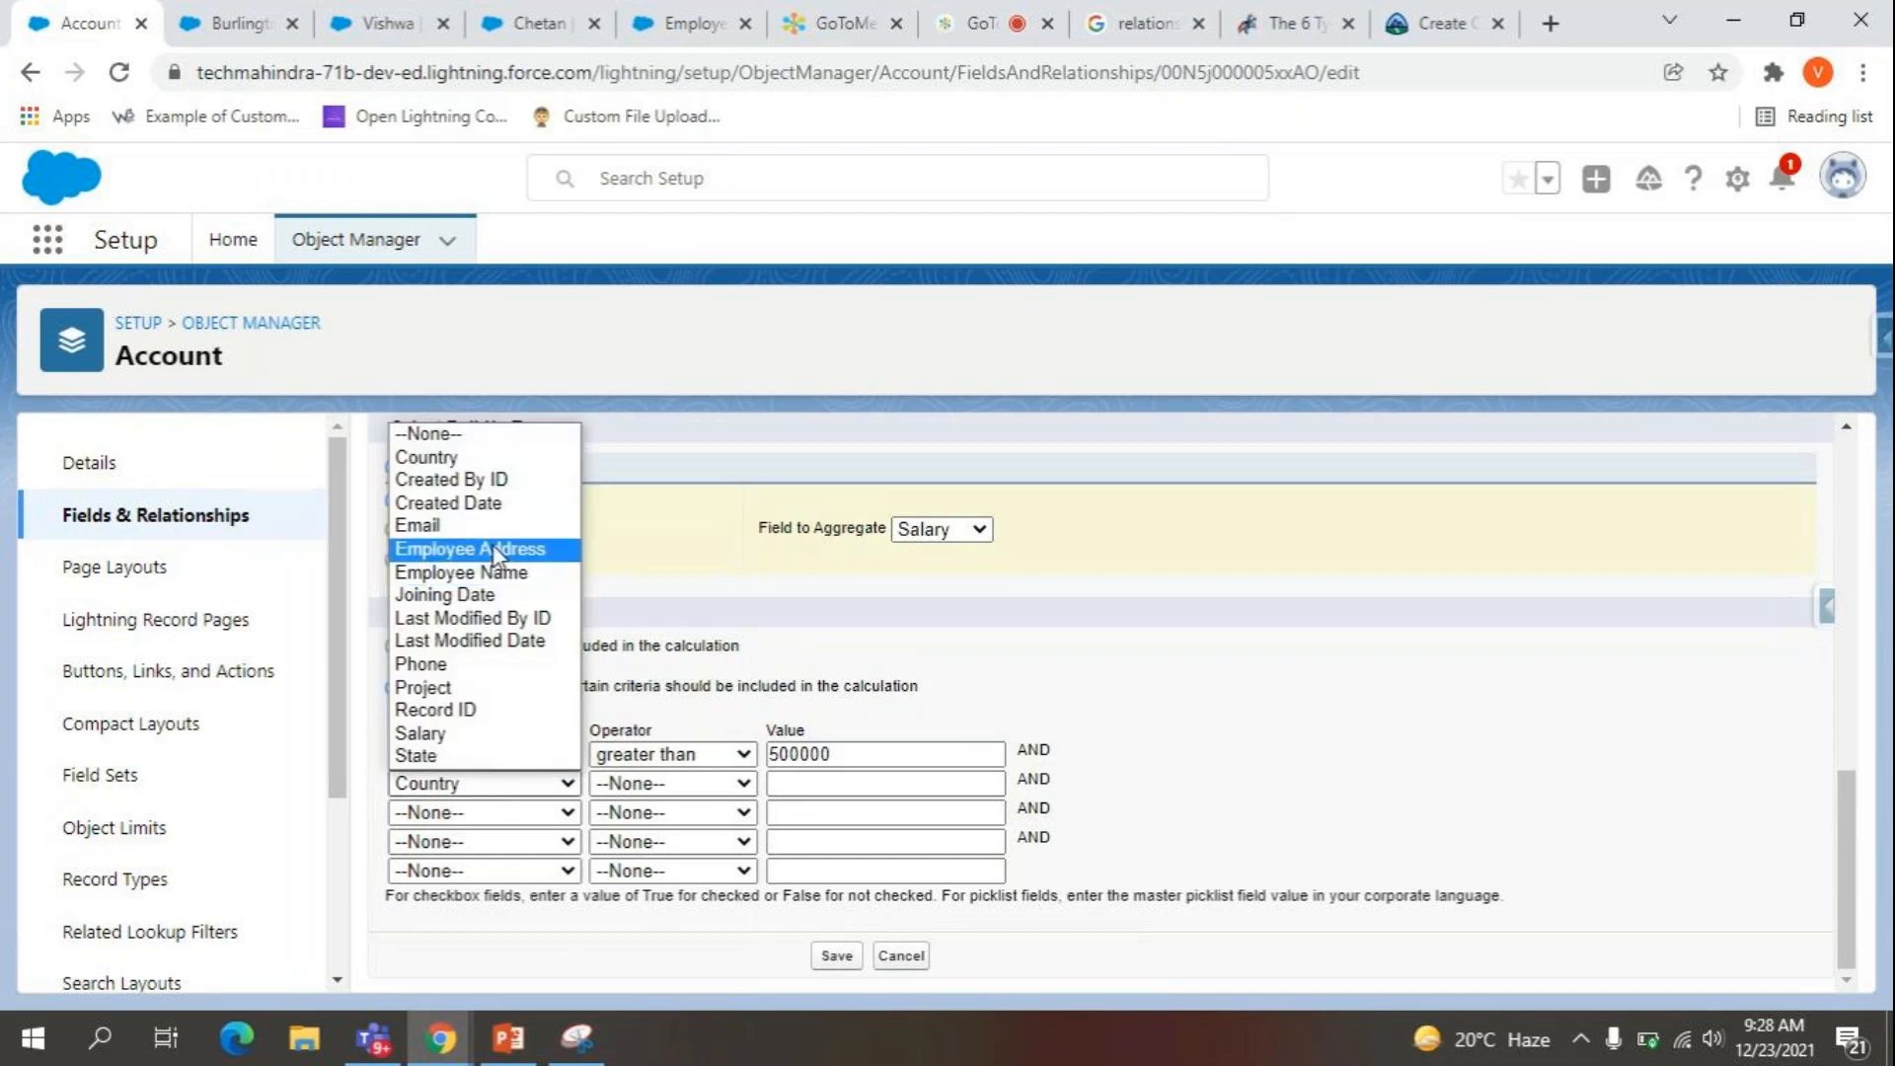
pyautogui.click(478, 457)
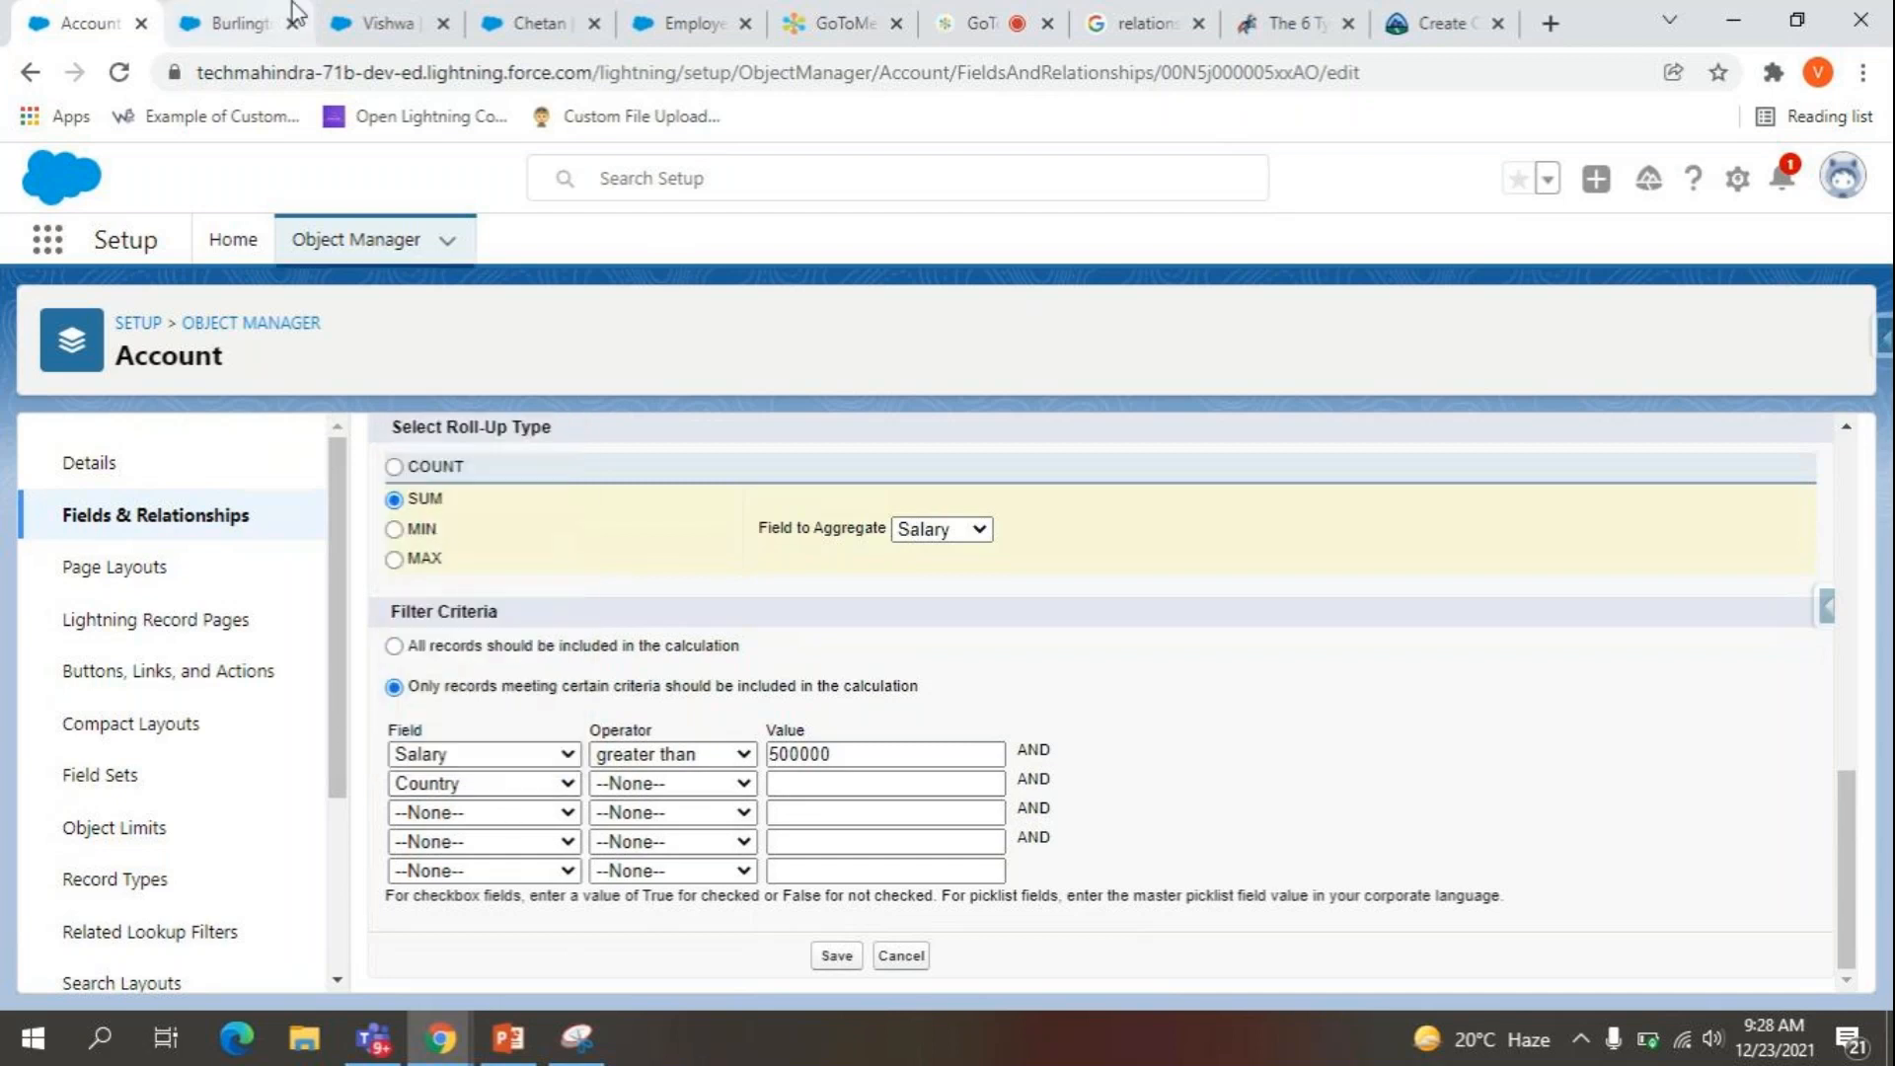
# Examine the fields on an employee's record and return to the roll-up filter criteria.
pyautogui.click(237, 22)
pyautogui.click(402, 28)
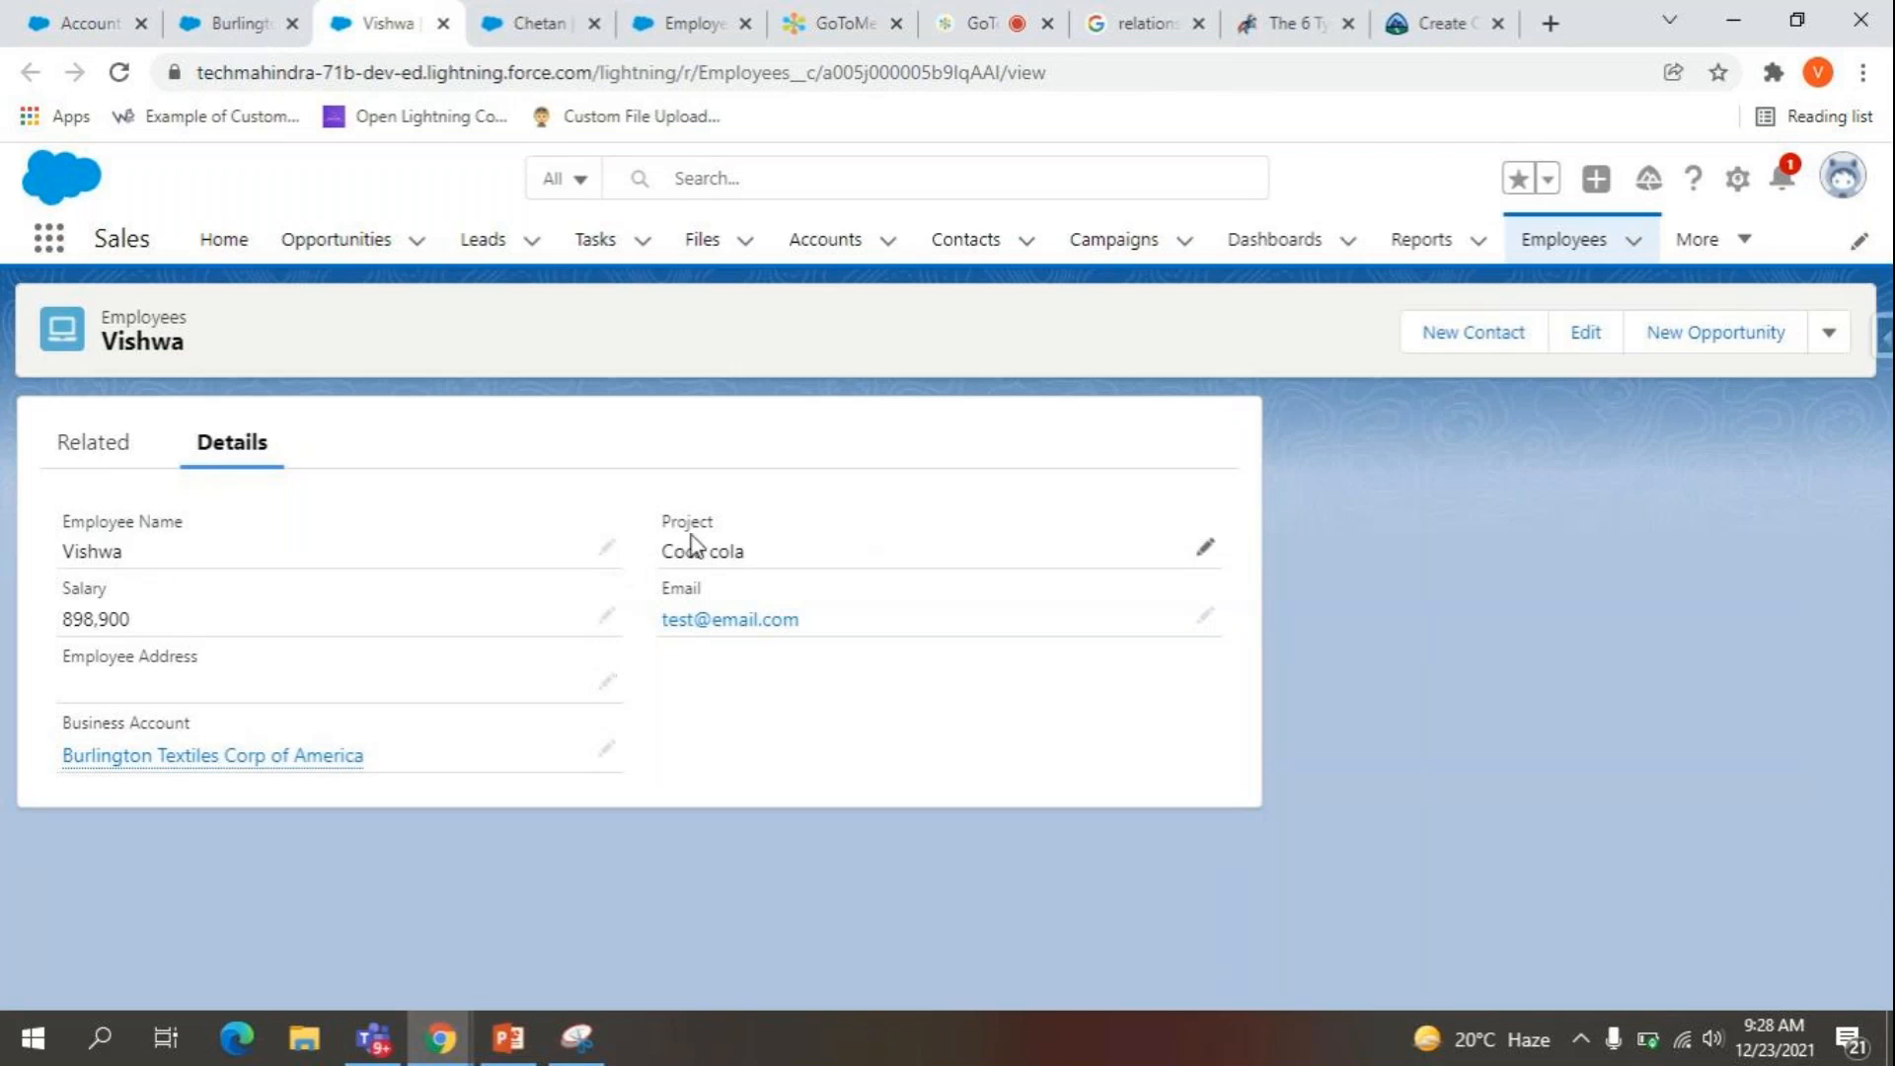
pyautogui.click(89, 23)
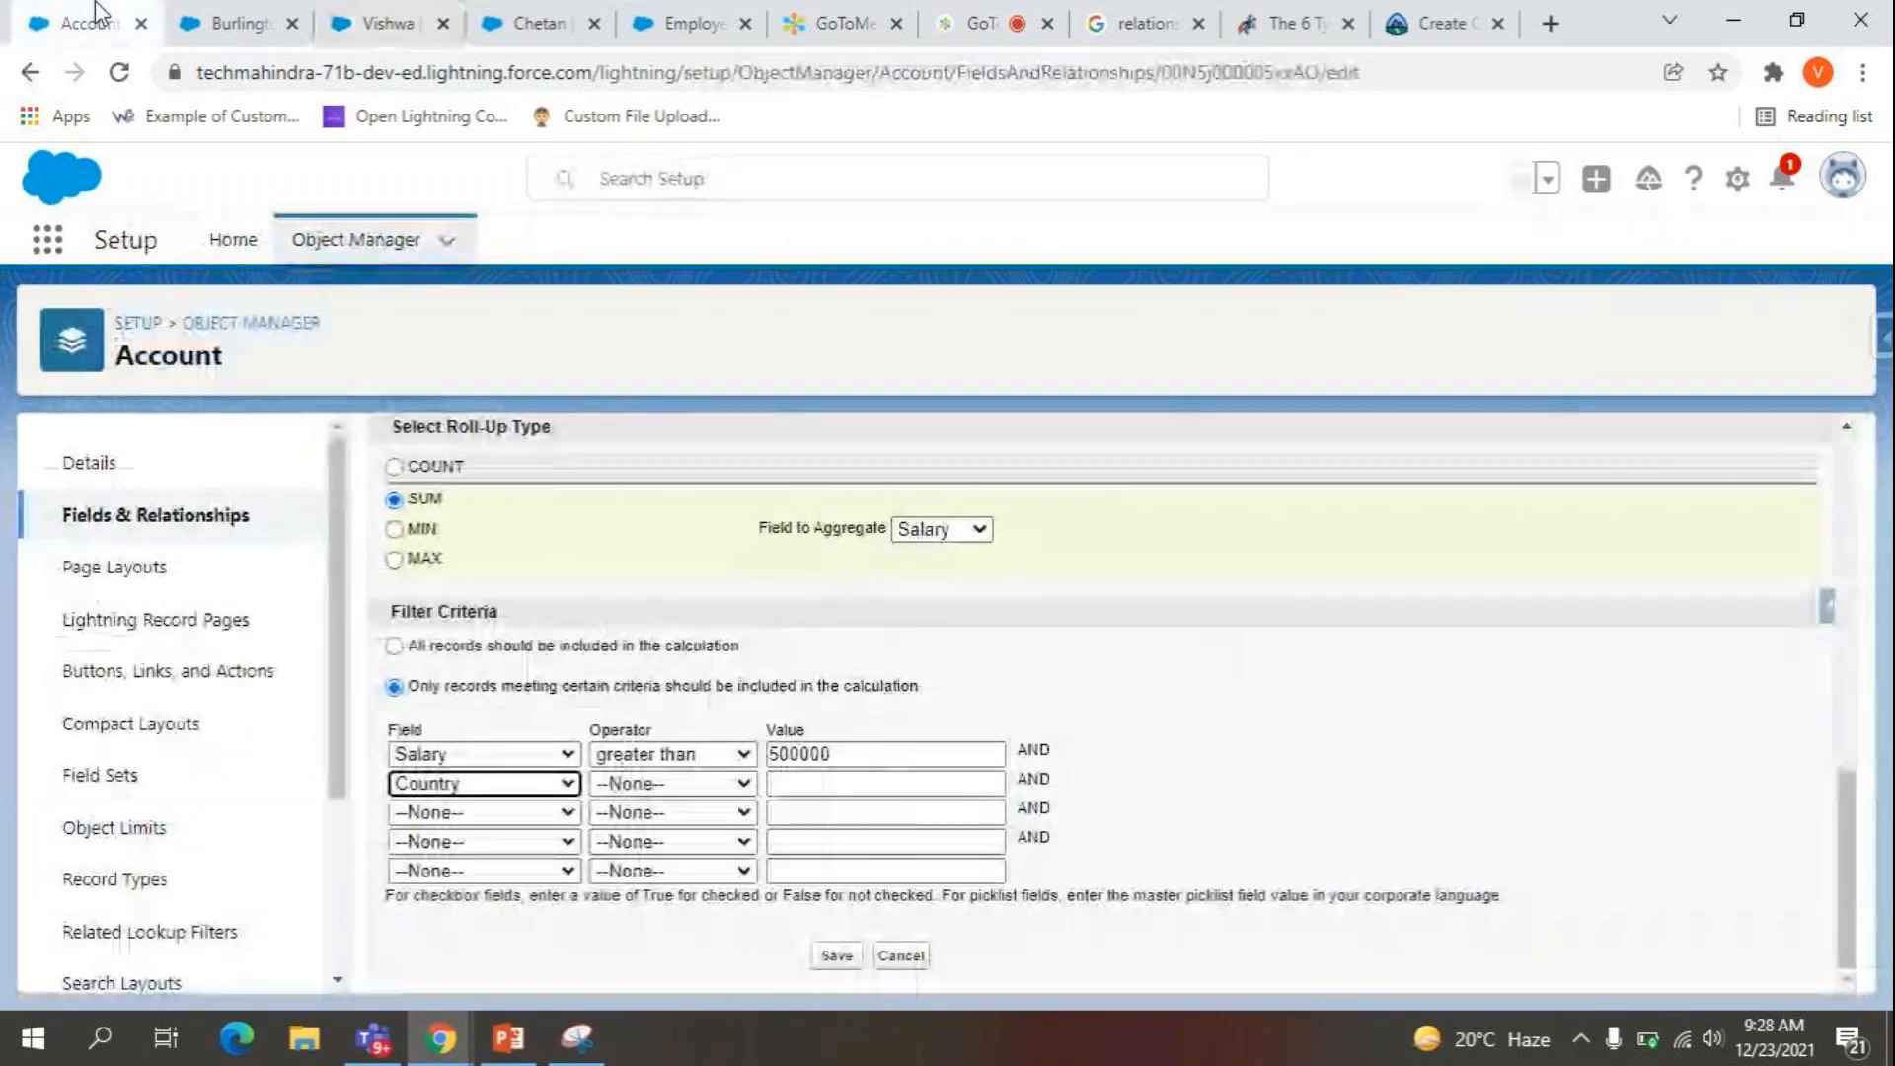
# Define the second roll-up filter criterion as Project equals Coca cola, then save the roll-up summary field.
pyautogui.click(444, 787)
pyautogui.press('p')
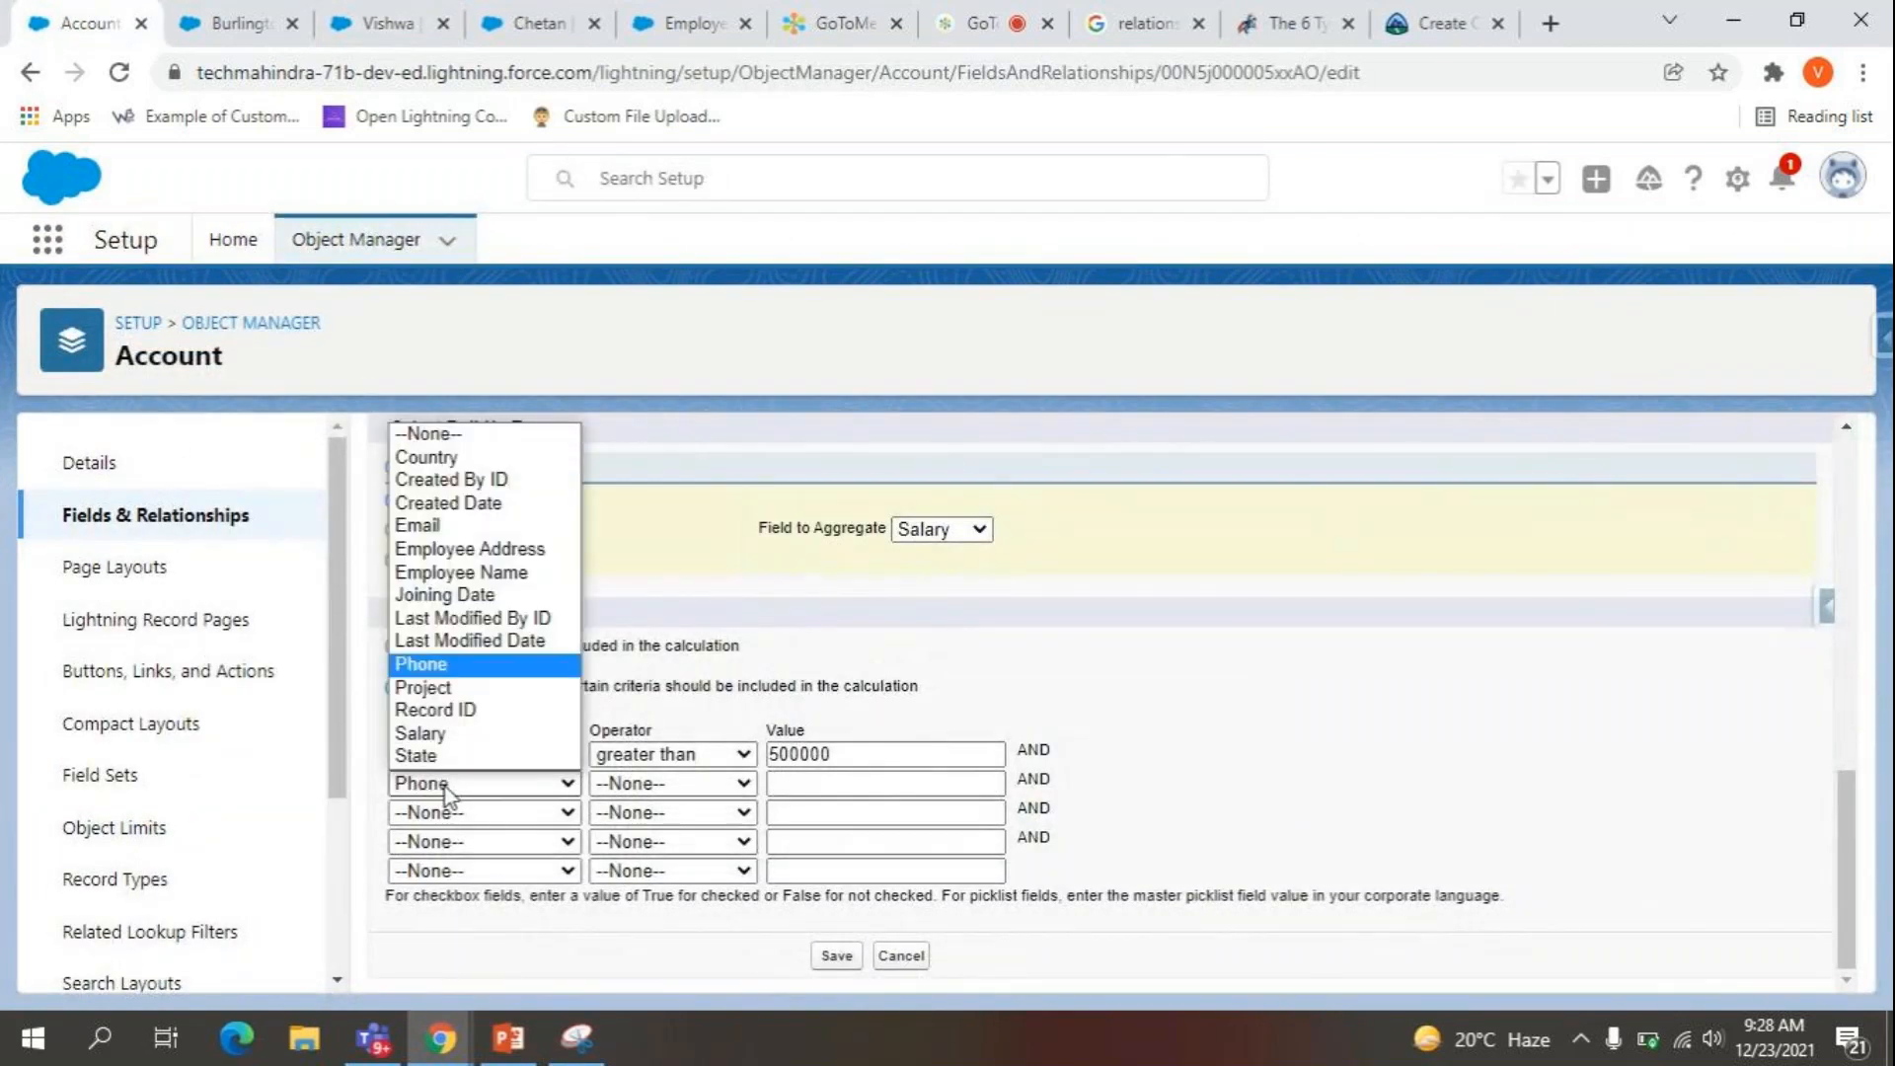
pyautogui.press('Return')
pyautogui.click(447, 786)
pyautogui.press('Down')
pyautogui.press('Return')
pyautogui.click(738, 790)
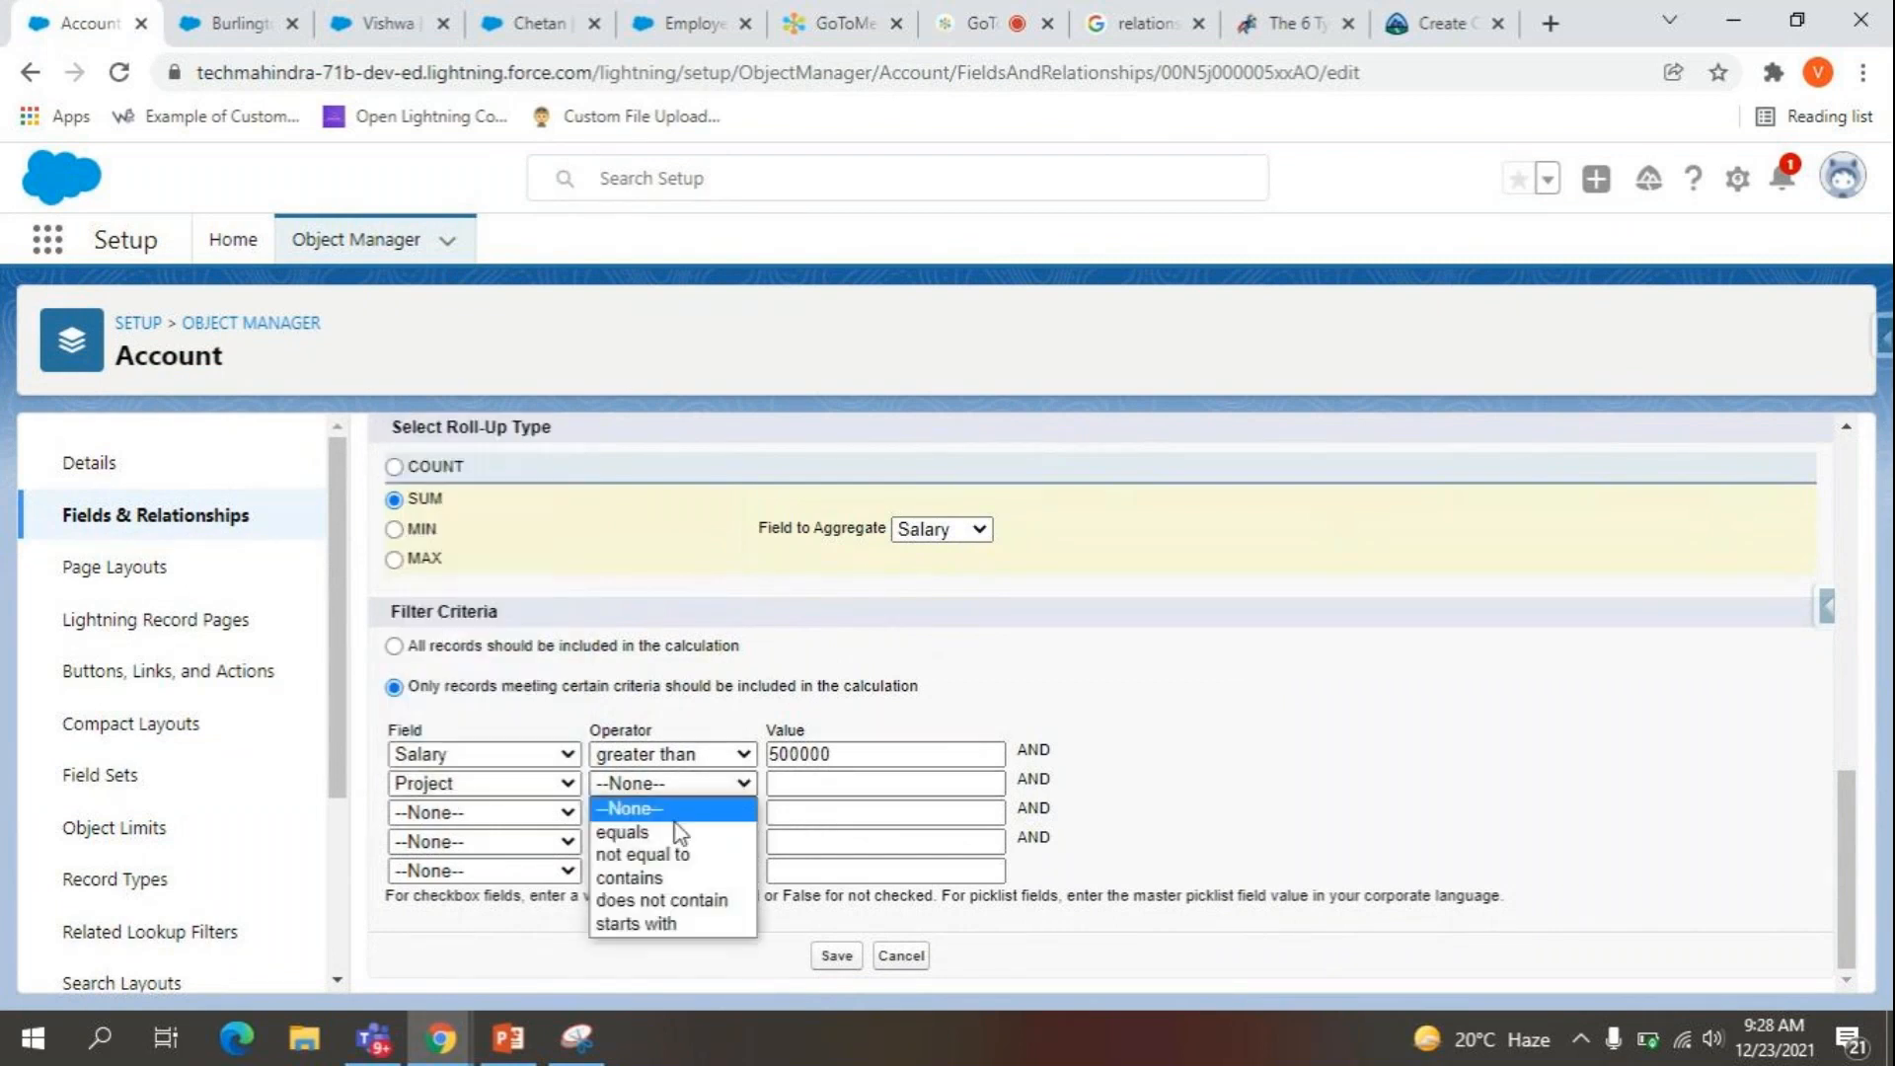
pyautogui.click(661, 829)
pyautogui.click(804, 783)
pyautogui.write('Co')
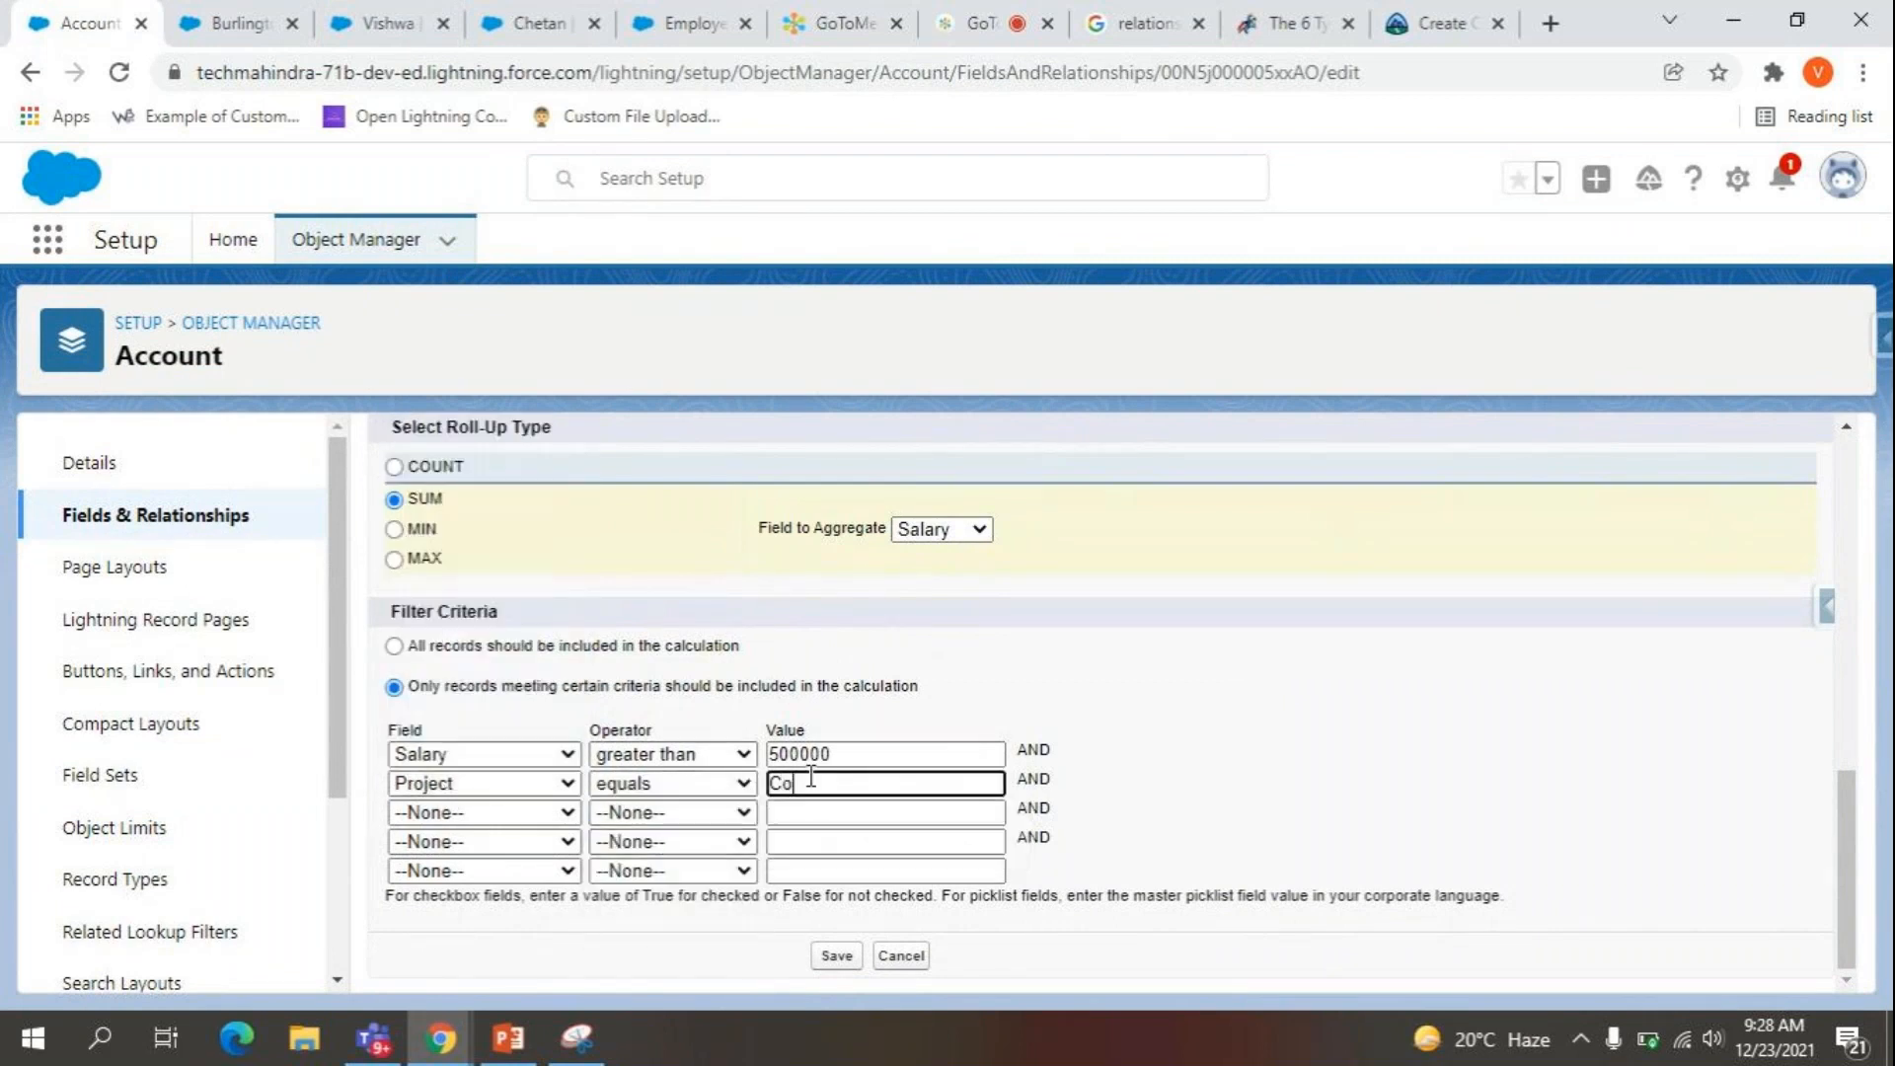
pyautogui.write('ca-cola')
pyautogui.click(838, 958)
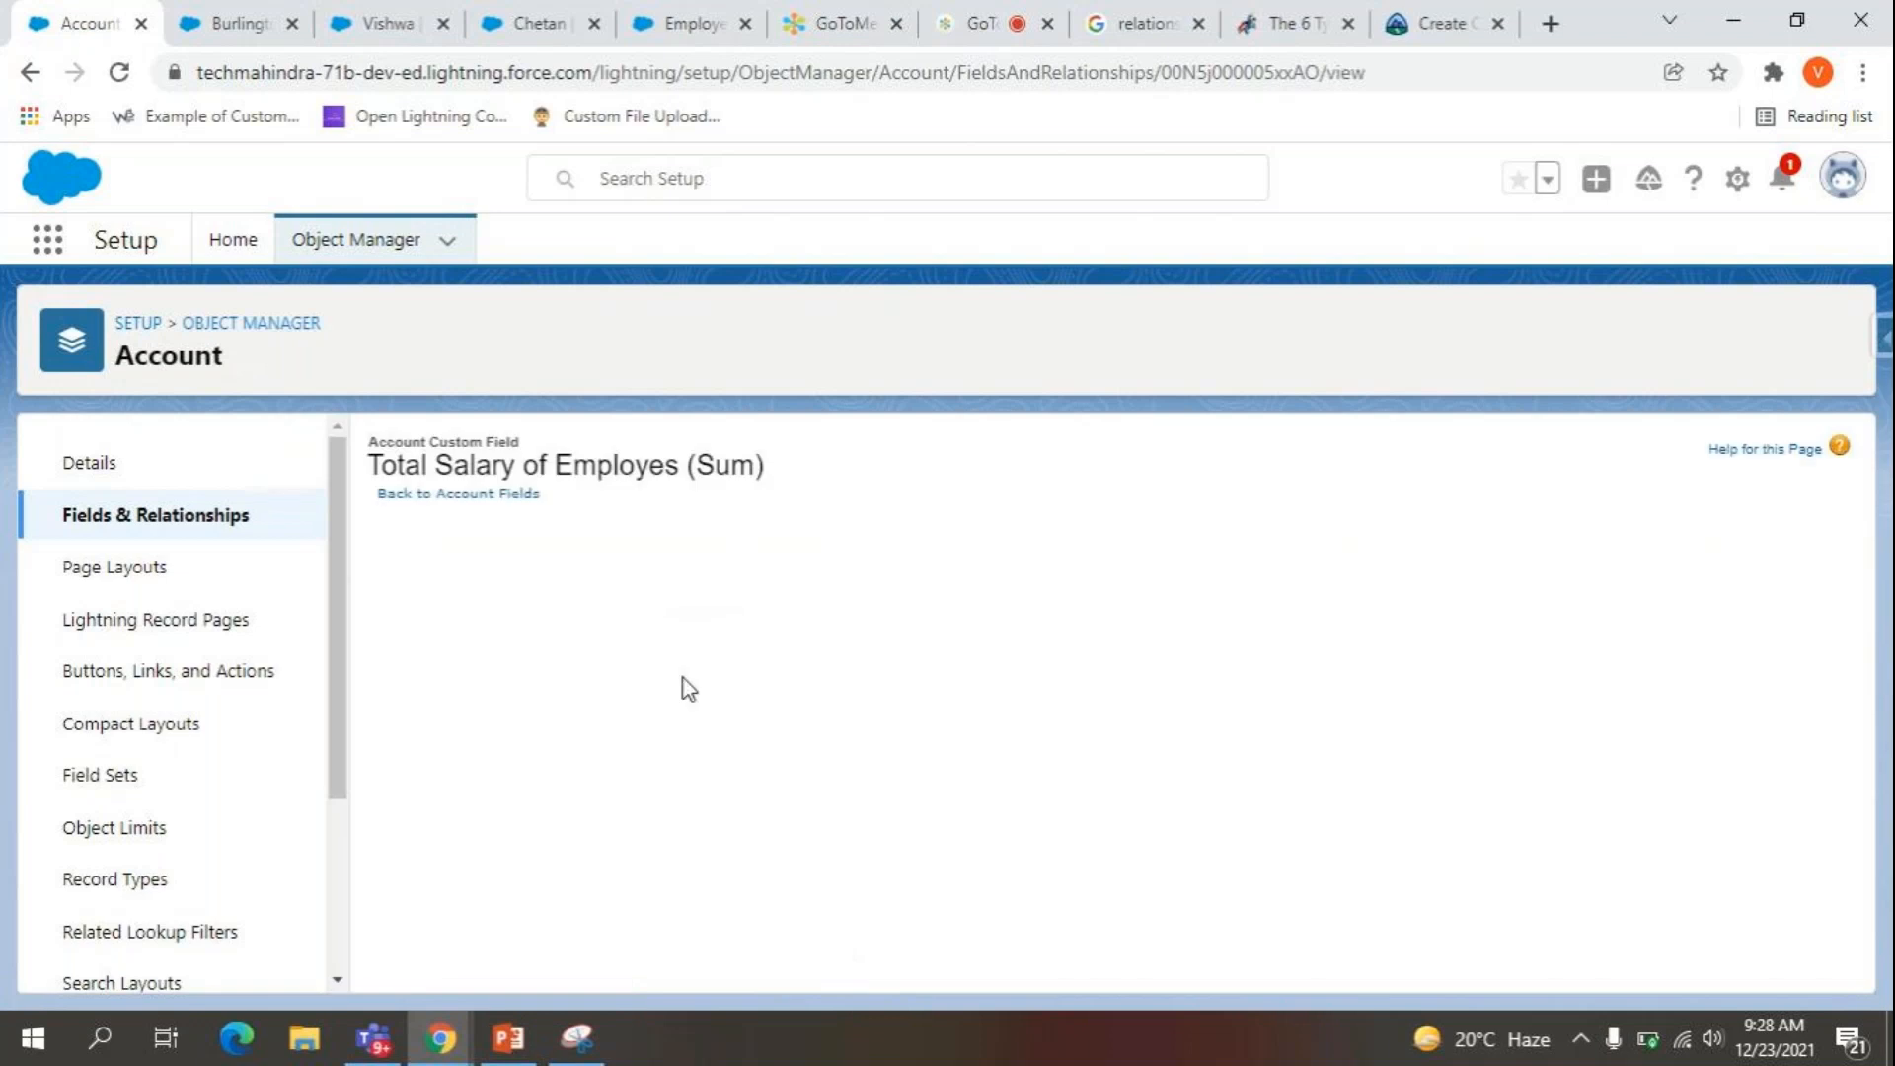
pyautogui.scroll(-1, 609, 576)
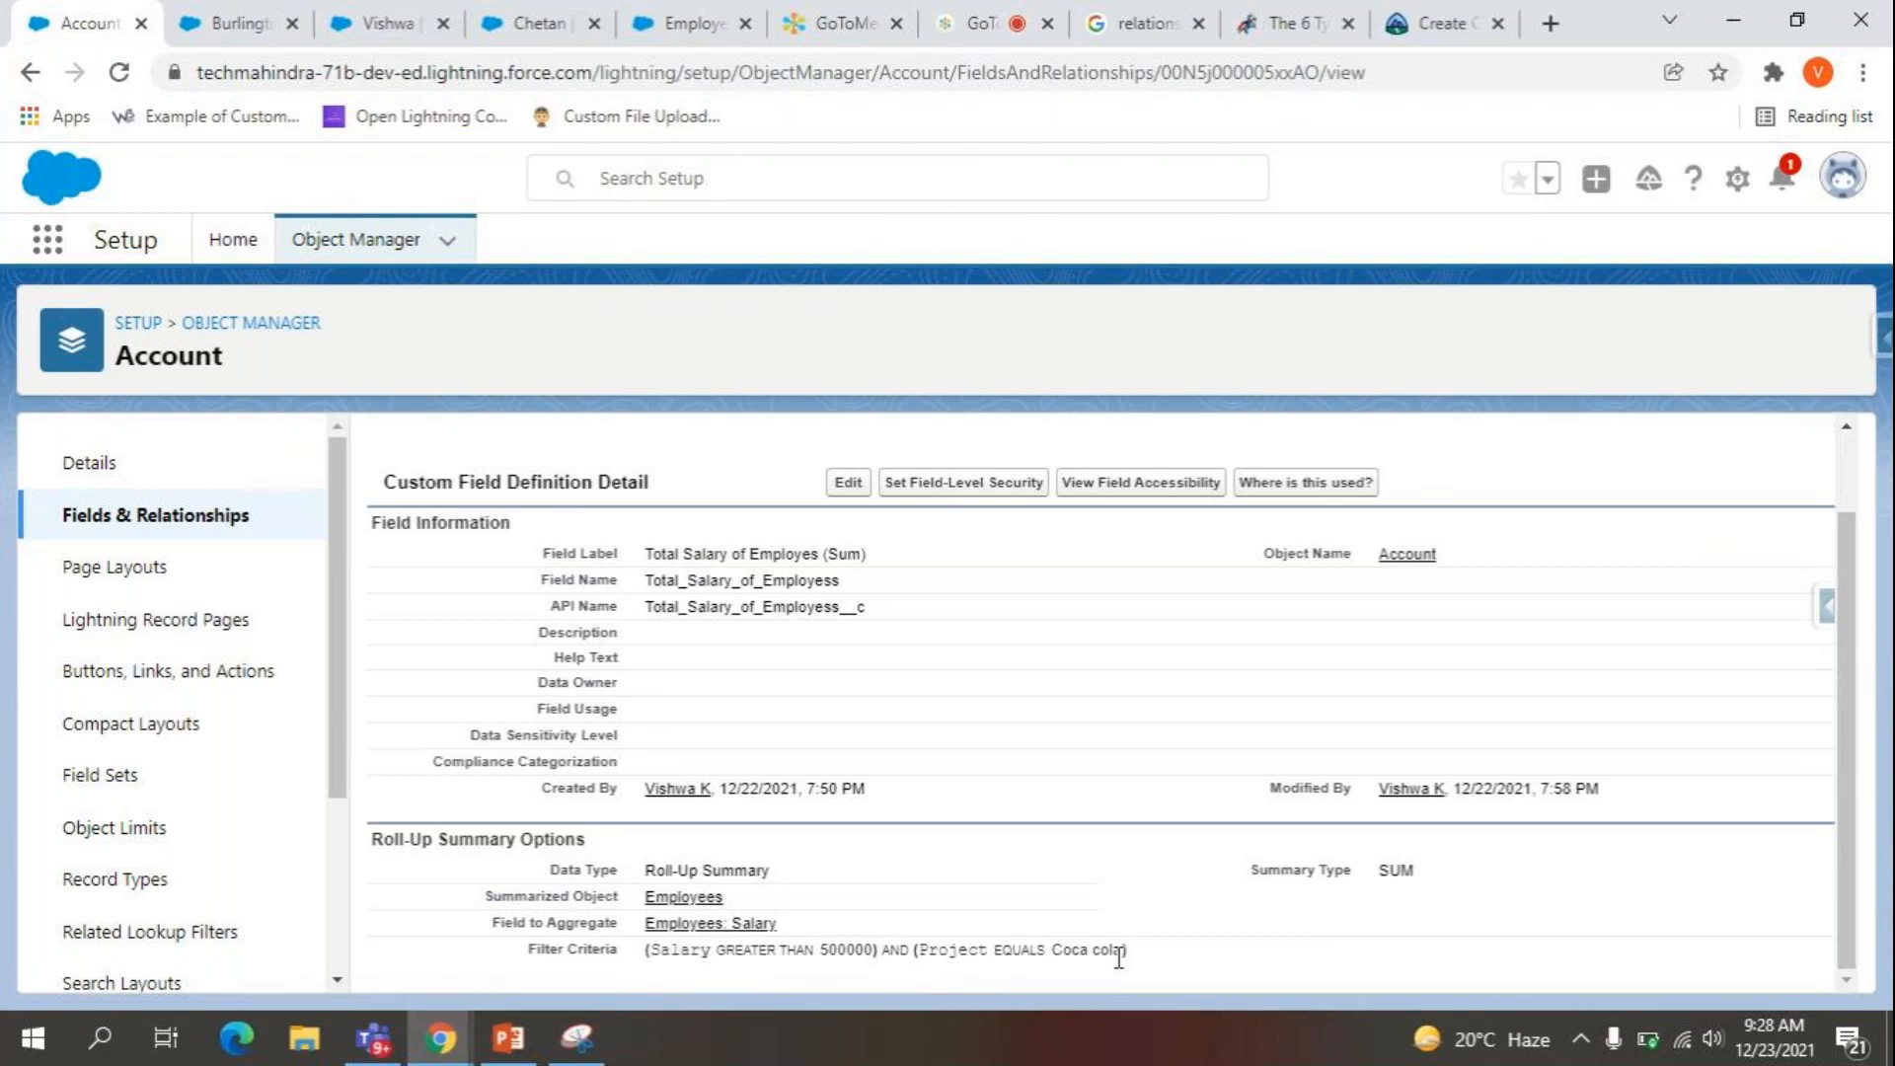
# Reload the Burlington Textiles Corp of America account and check its Total Salary of Employes (Sum) field.
pyautogui.click(263, 20)
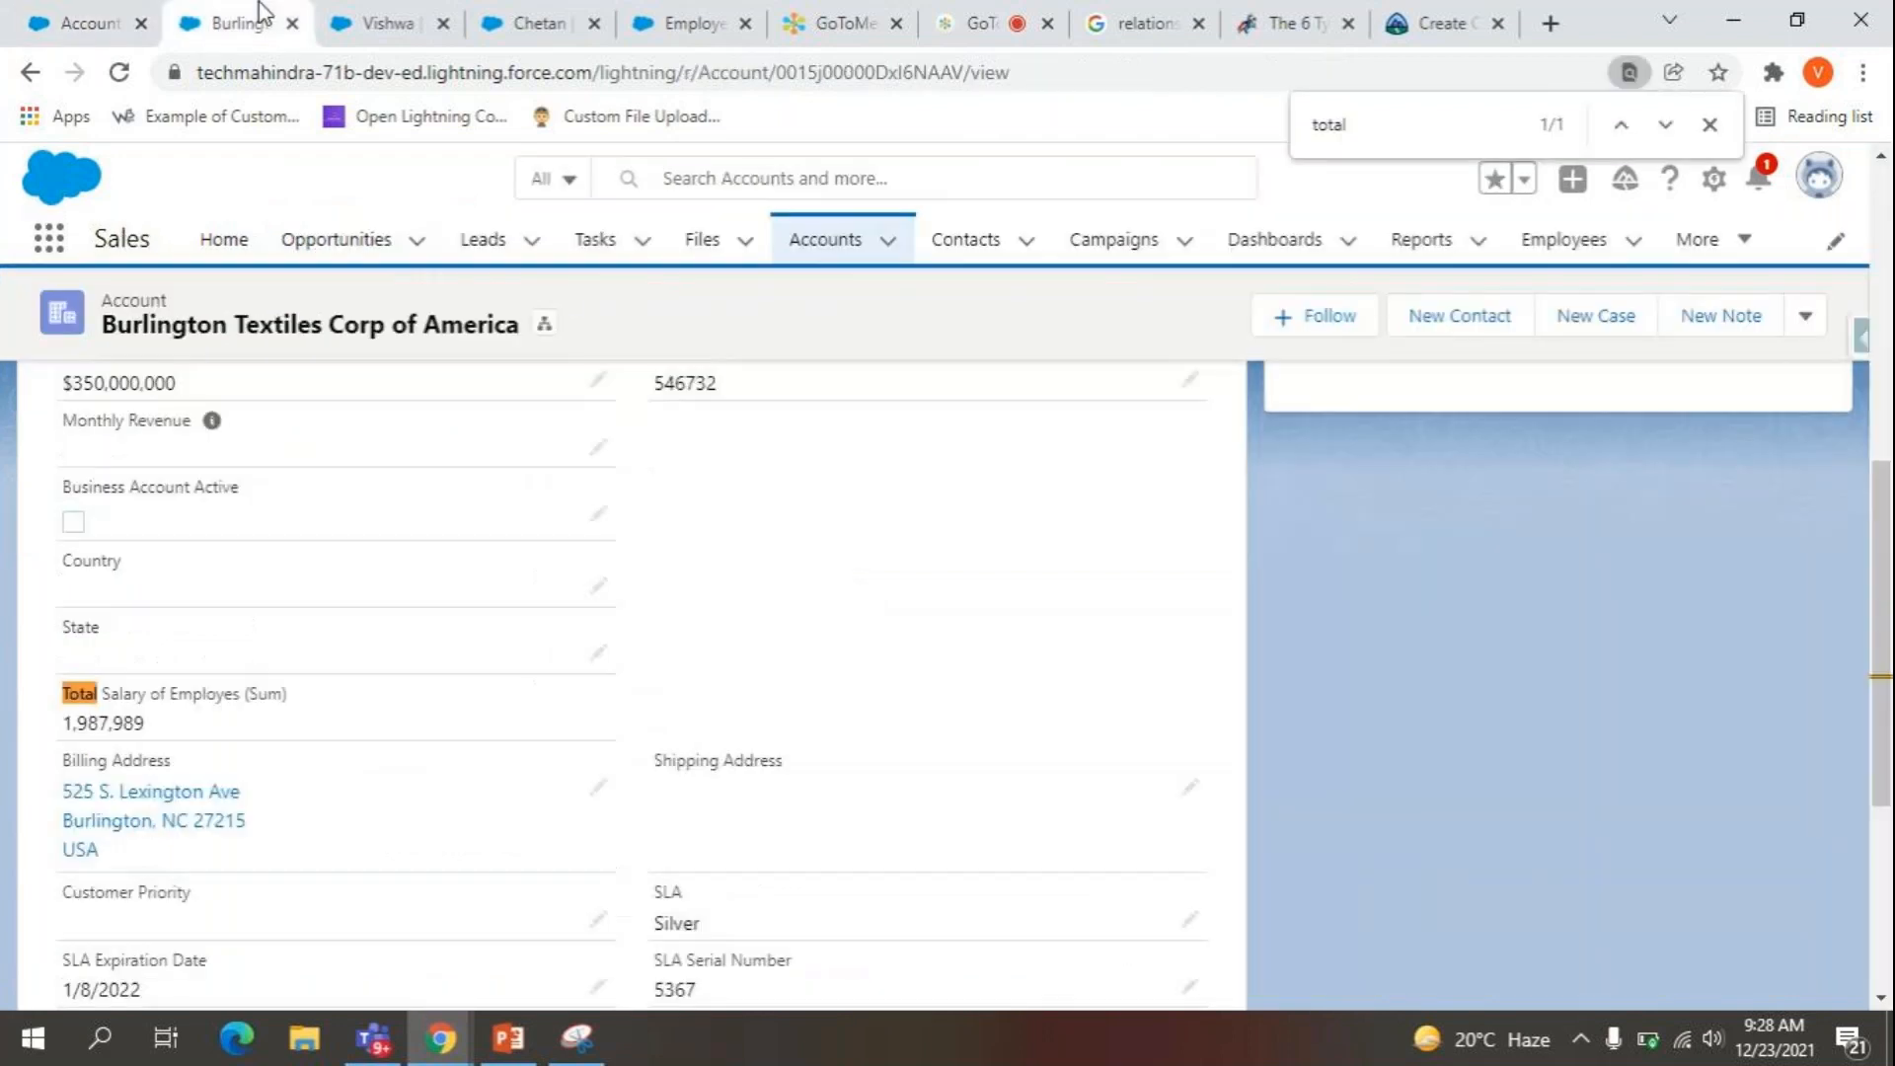
pyautogui.scroll(4, 222, 406)
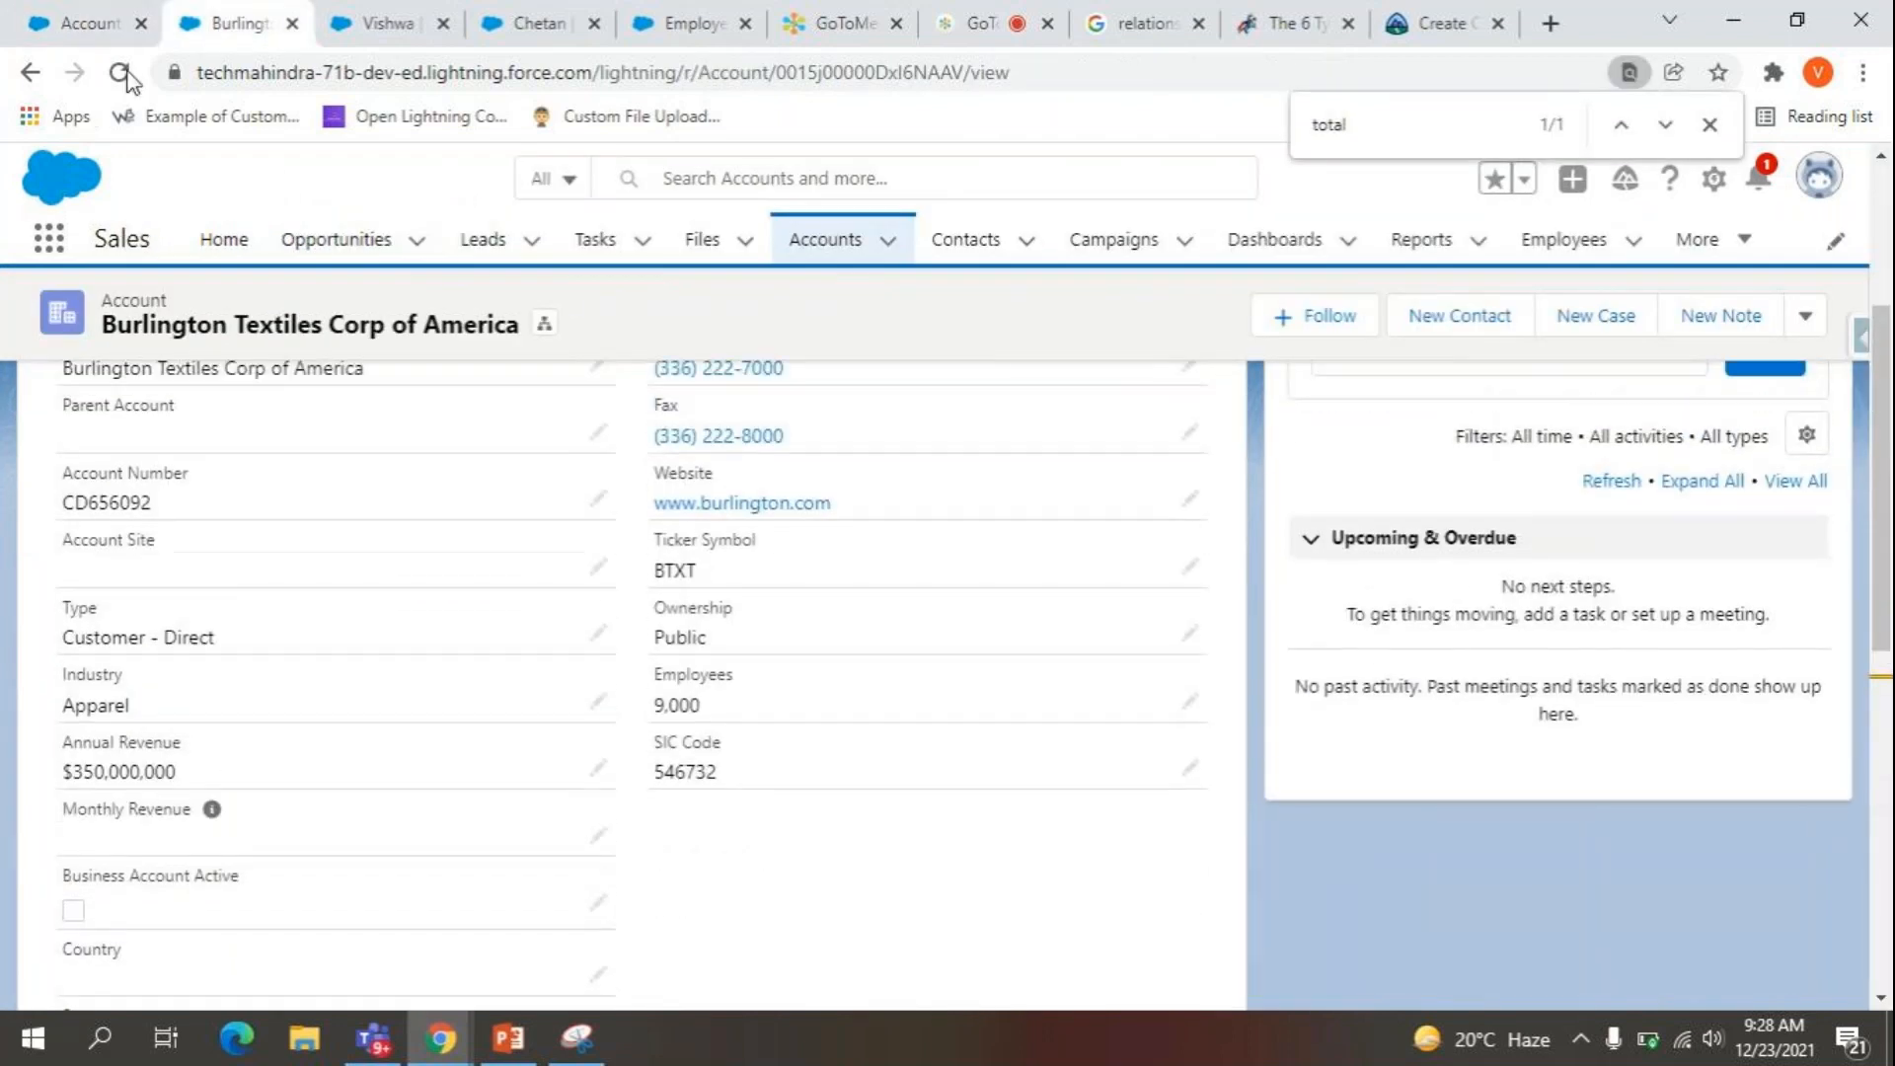
pyautogui.click(120, 74)
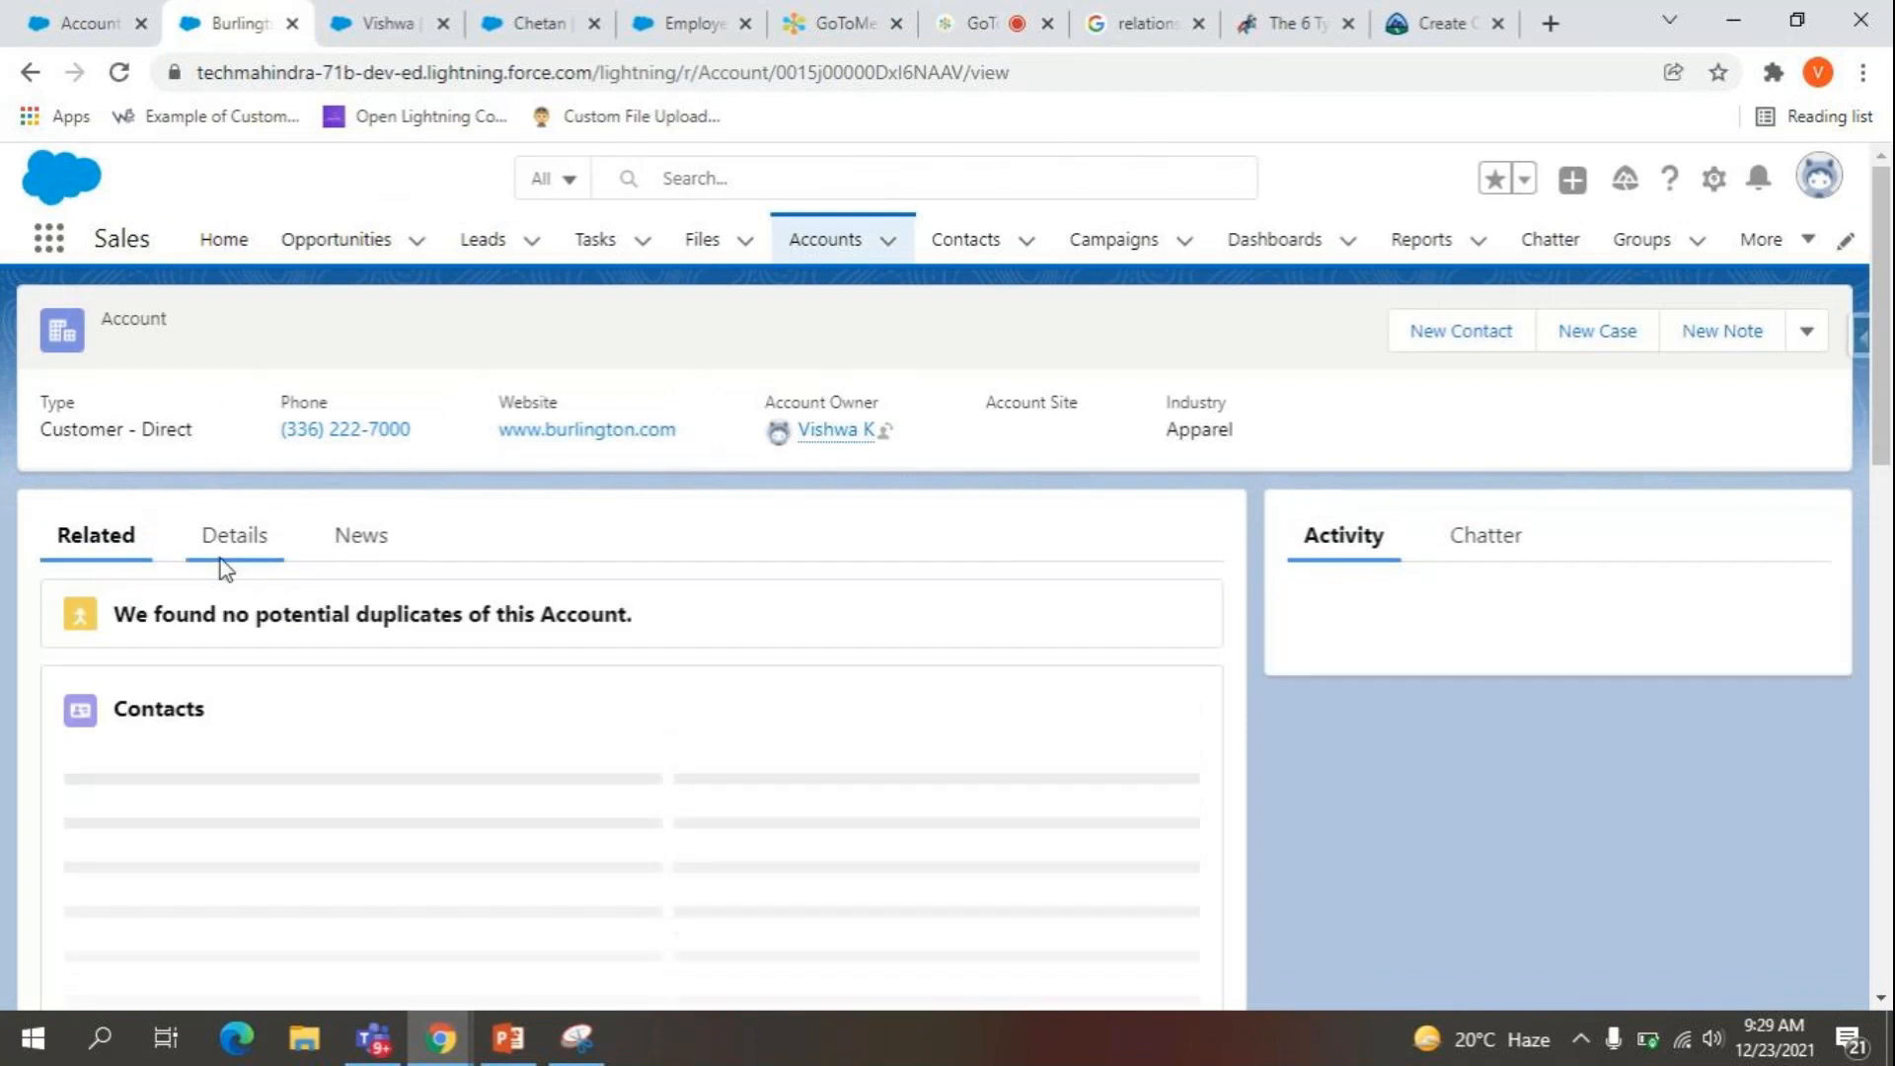
pyautogui.click(224, 568)
pyautogui.scroll(-4, 337, 762)
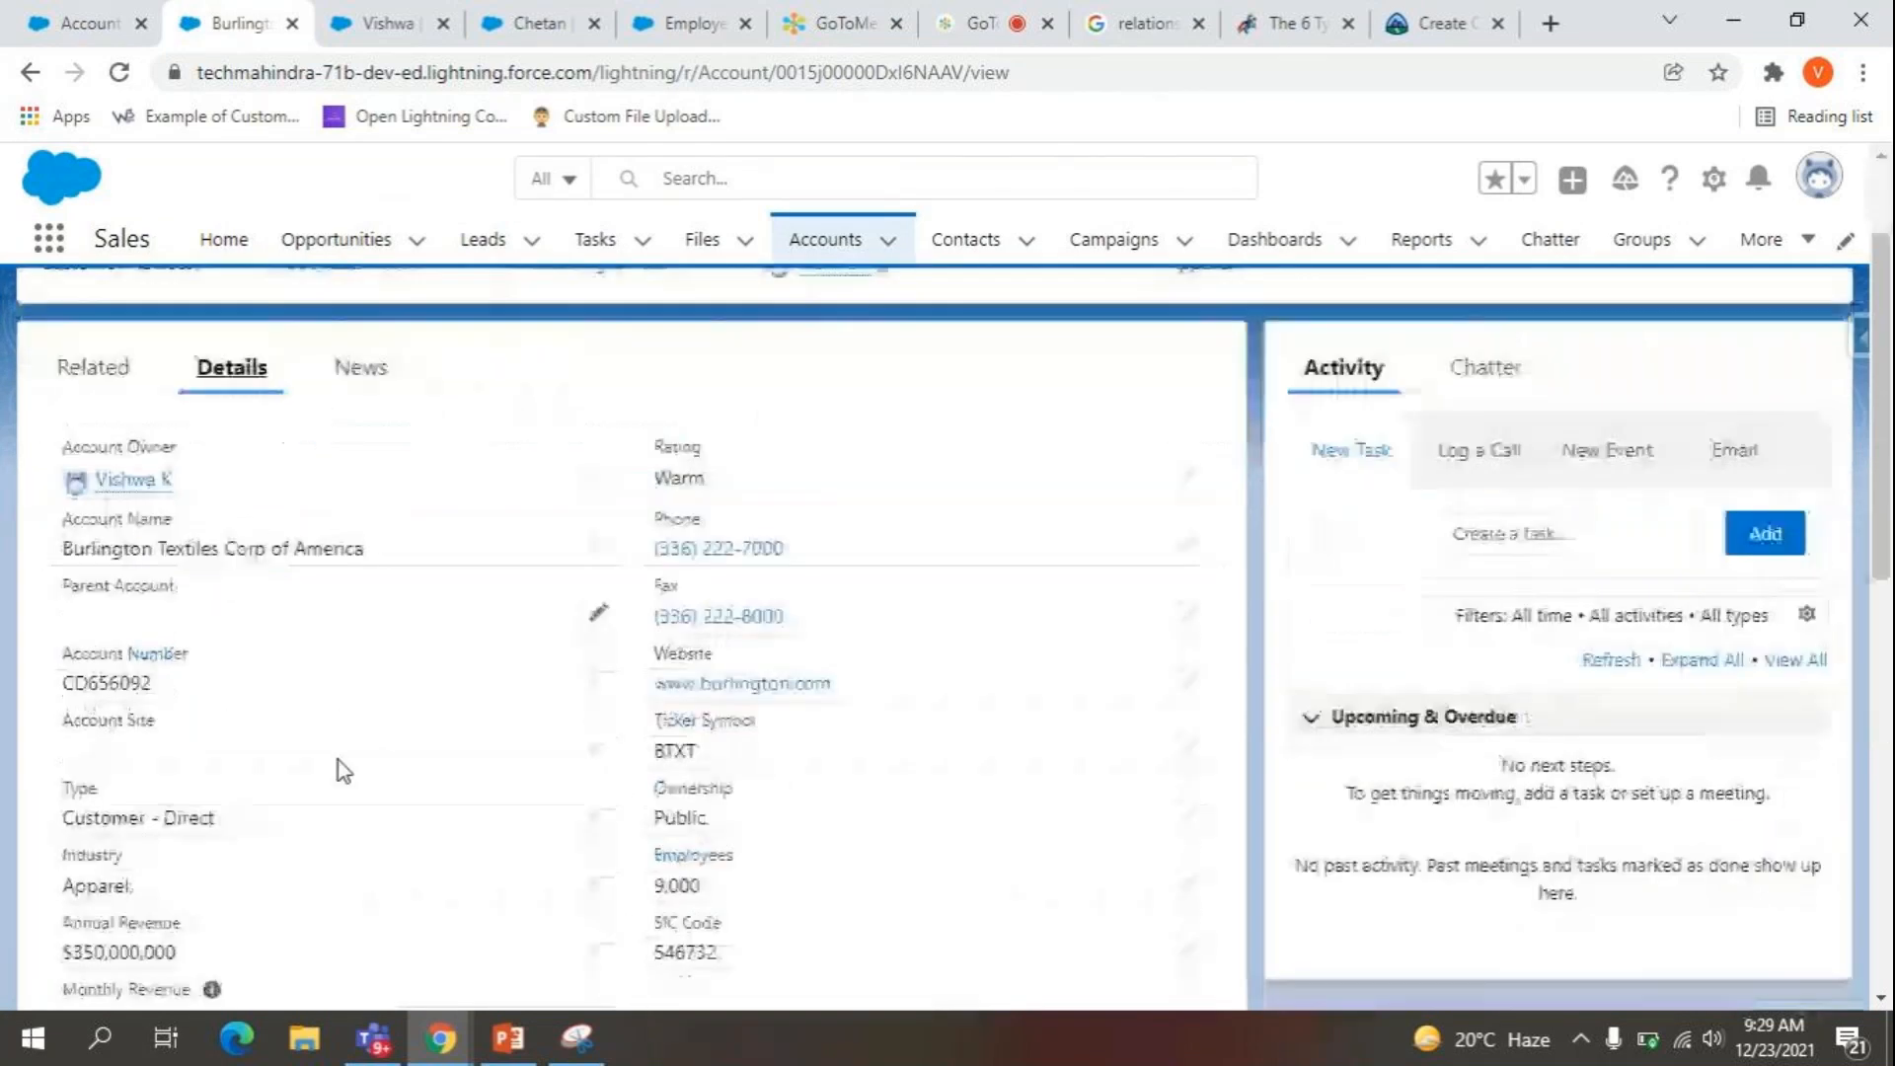
pyautogui.scroll(-7, 337, 760)
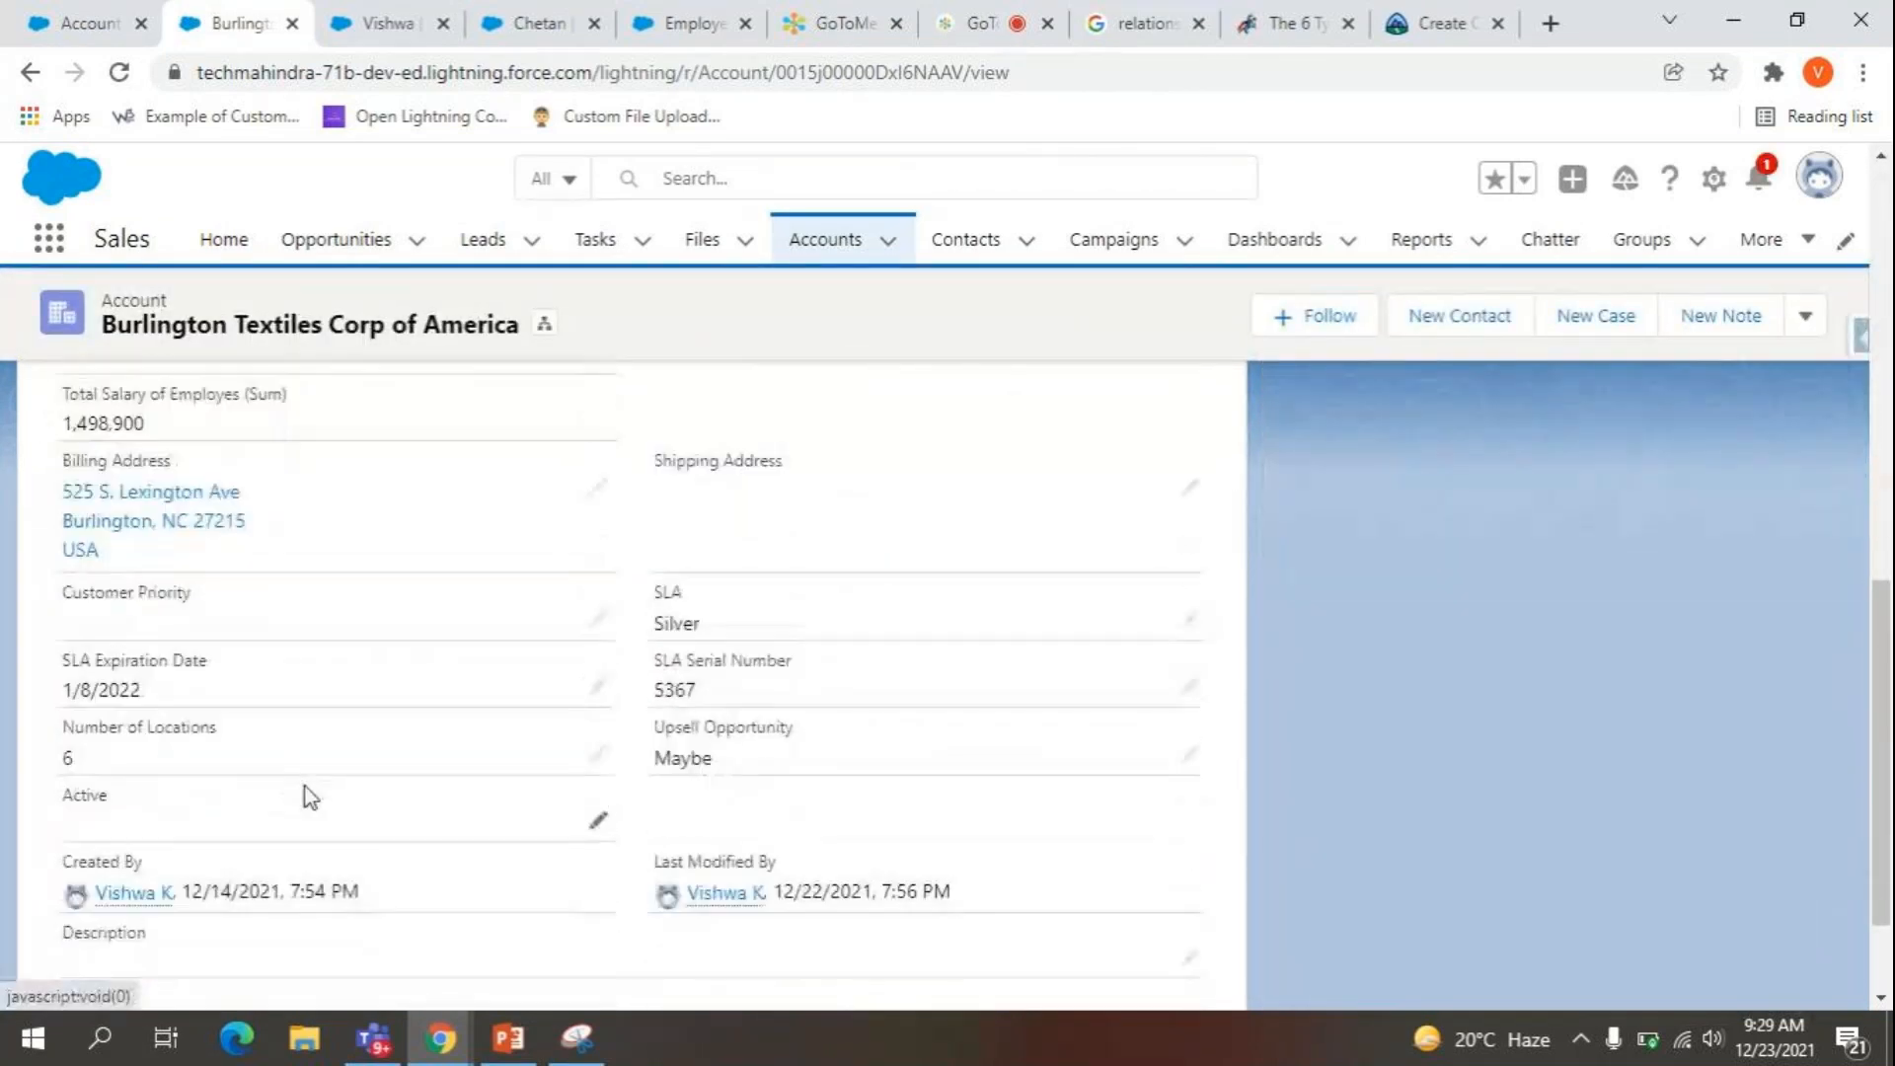
pyautogui.scroll(2, 177, 689)
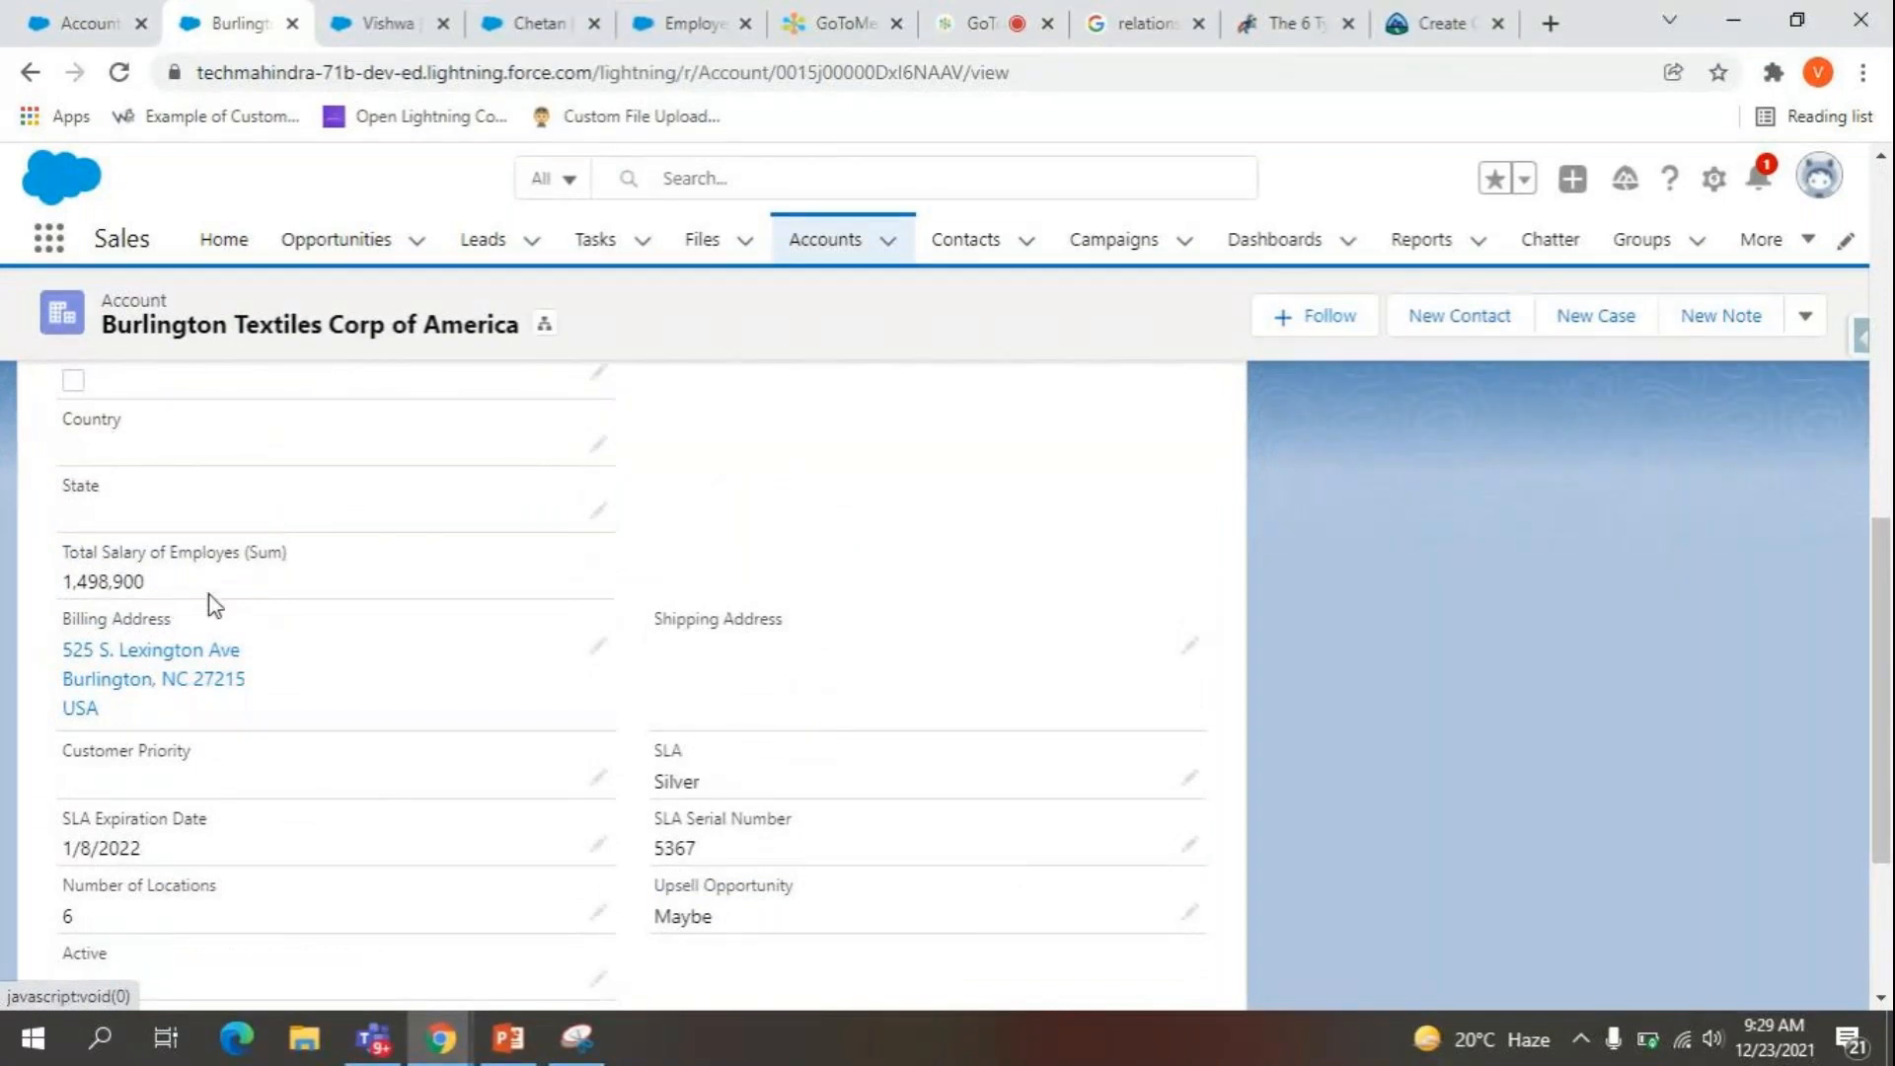
# Compare the salary and project on the two employee records that are already open.
pyautogui.click(341, 19)
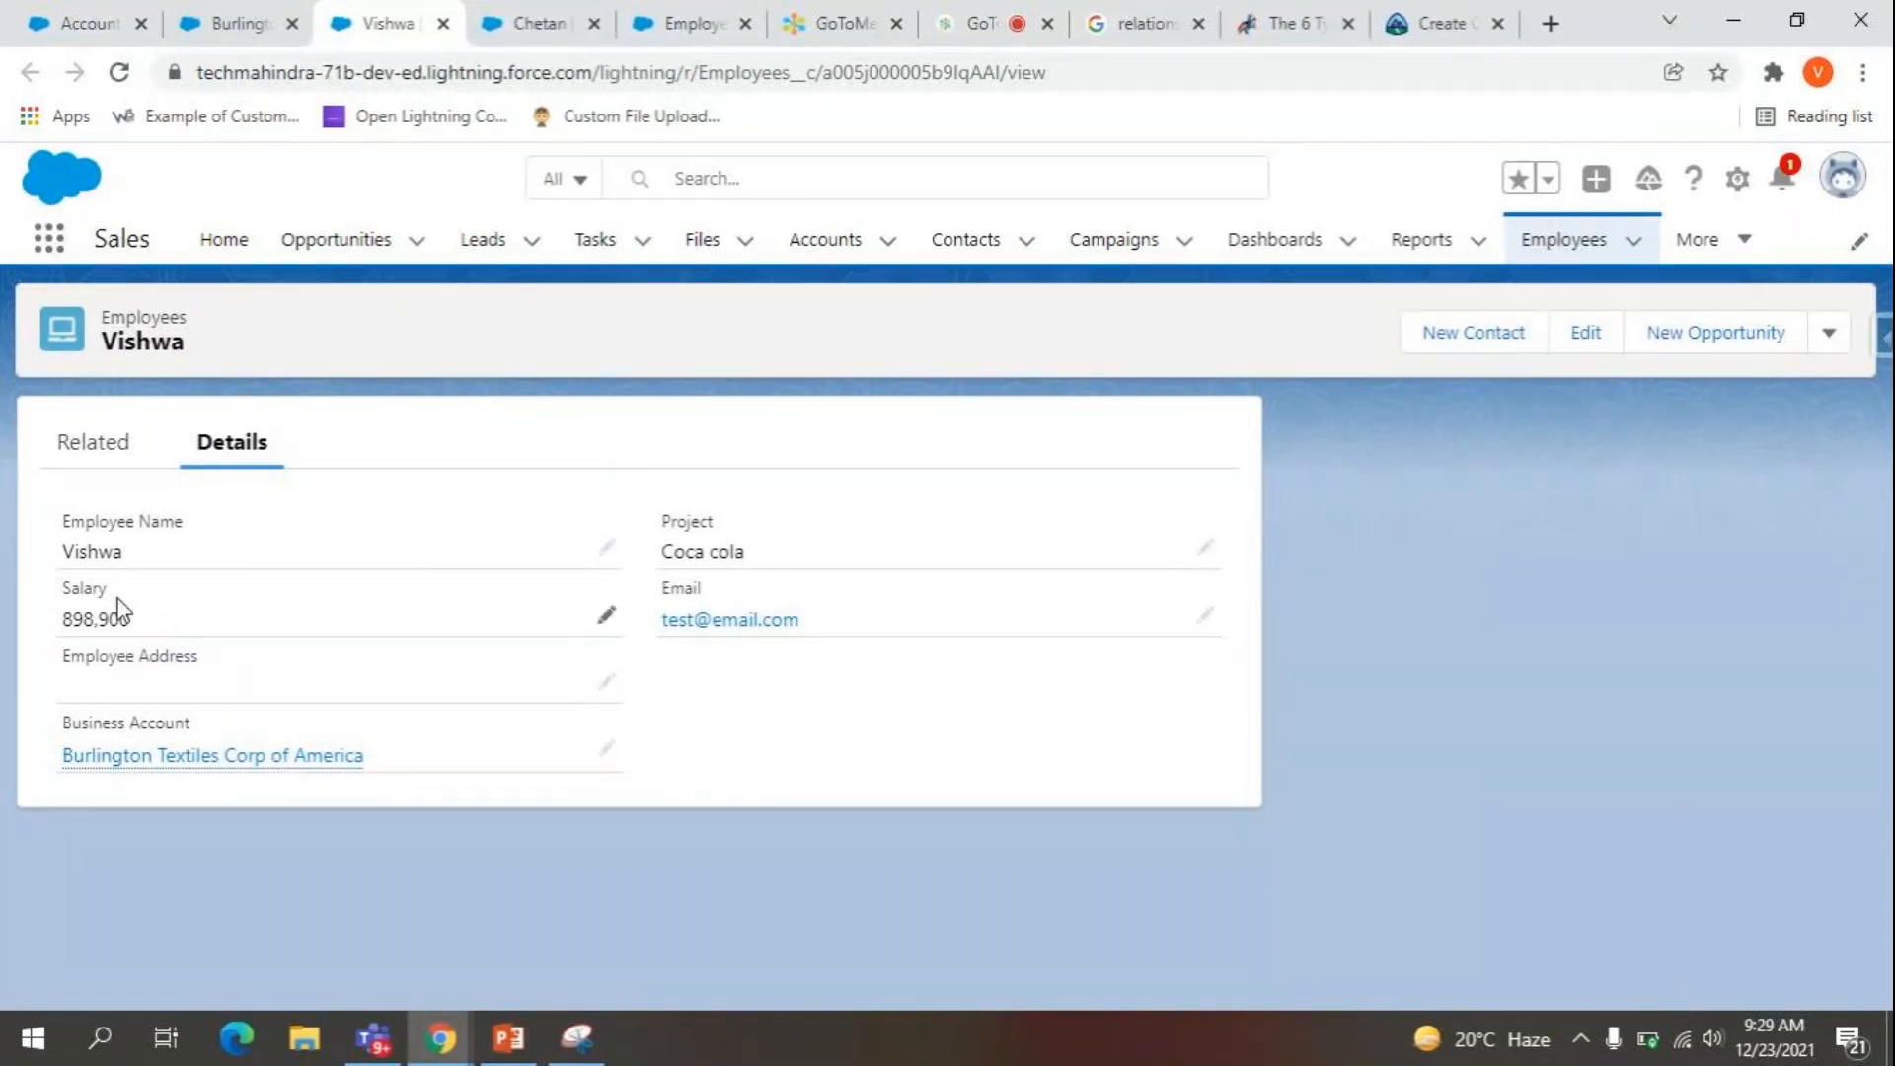
pyautogui.click(558, 20)
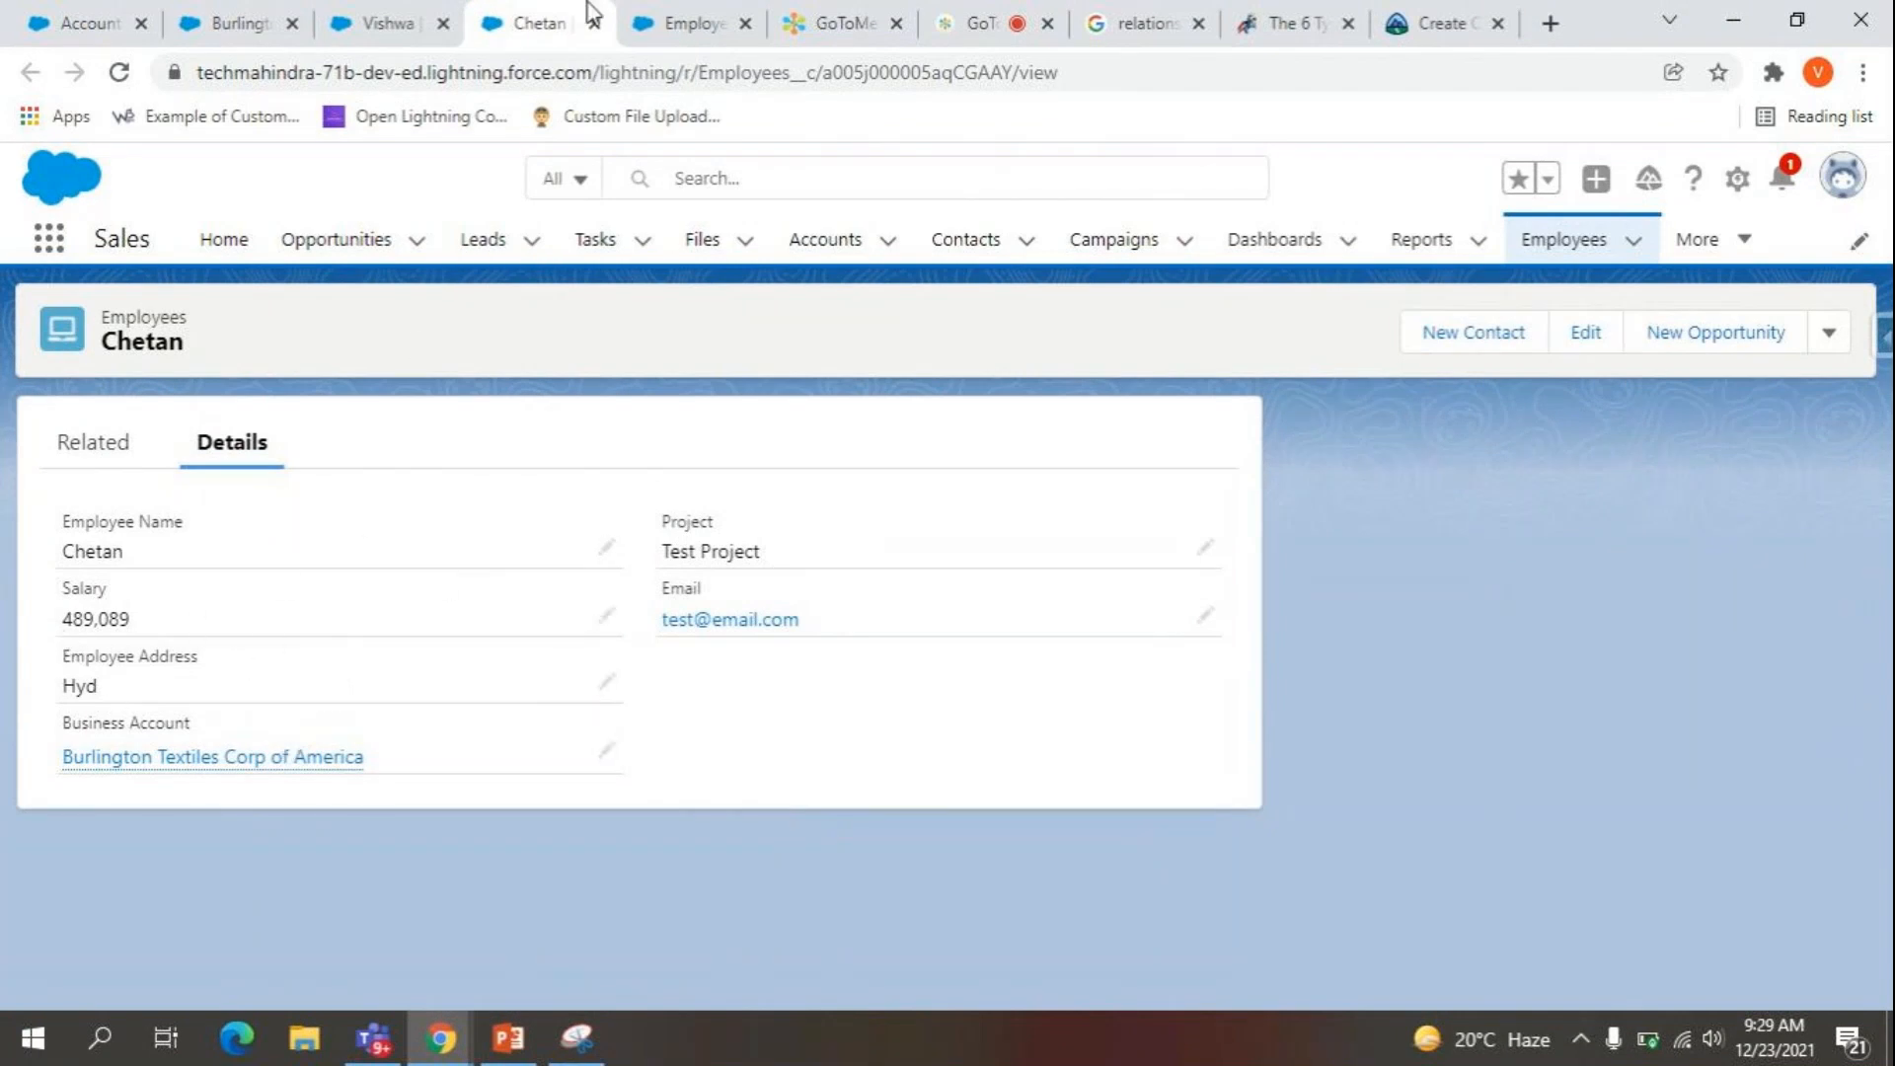
pyautogui.click(398, 5)
# Open the last employee in the Burlington account's related Employees list in a separate tab and check the salary and project.
pyautogui.click(232, 4)
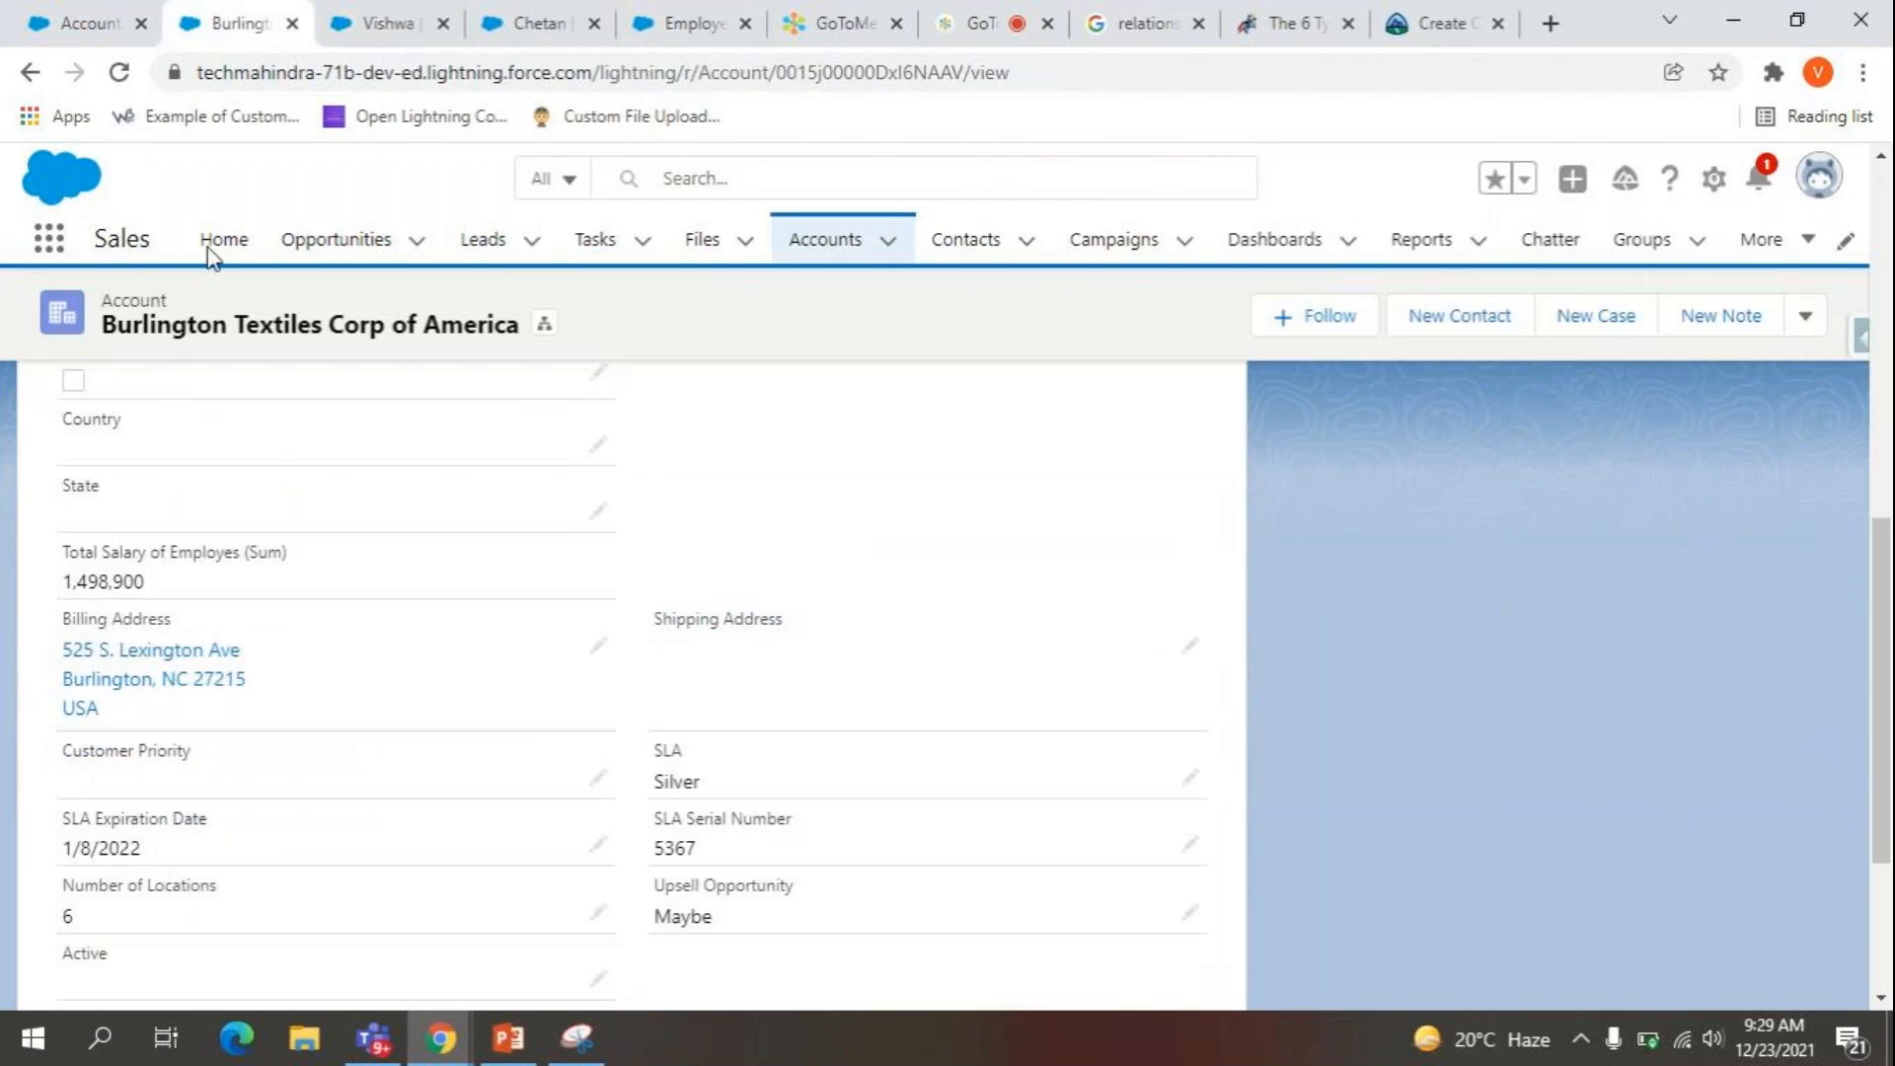
pyautogui.scroll(10, 235, 613)
pyautogui.click(88, 541)
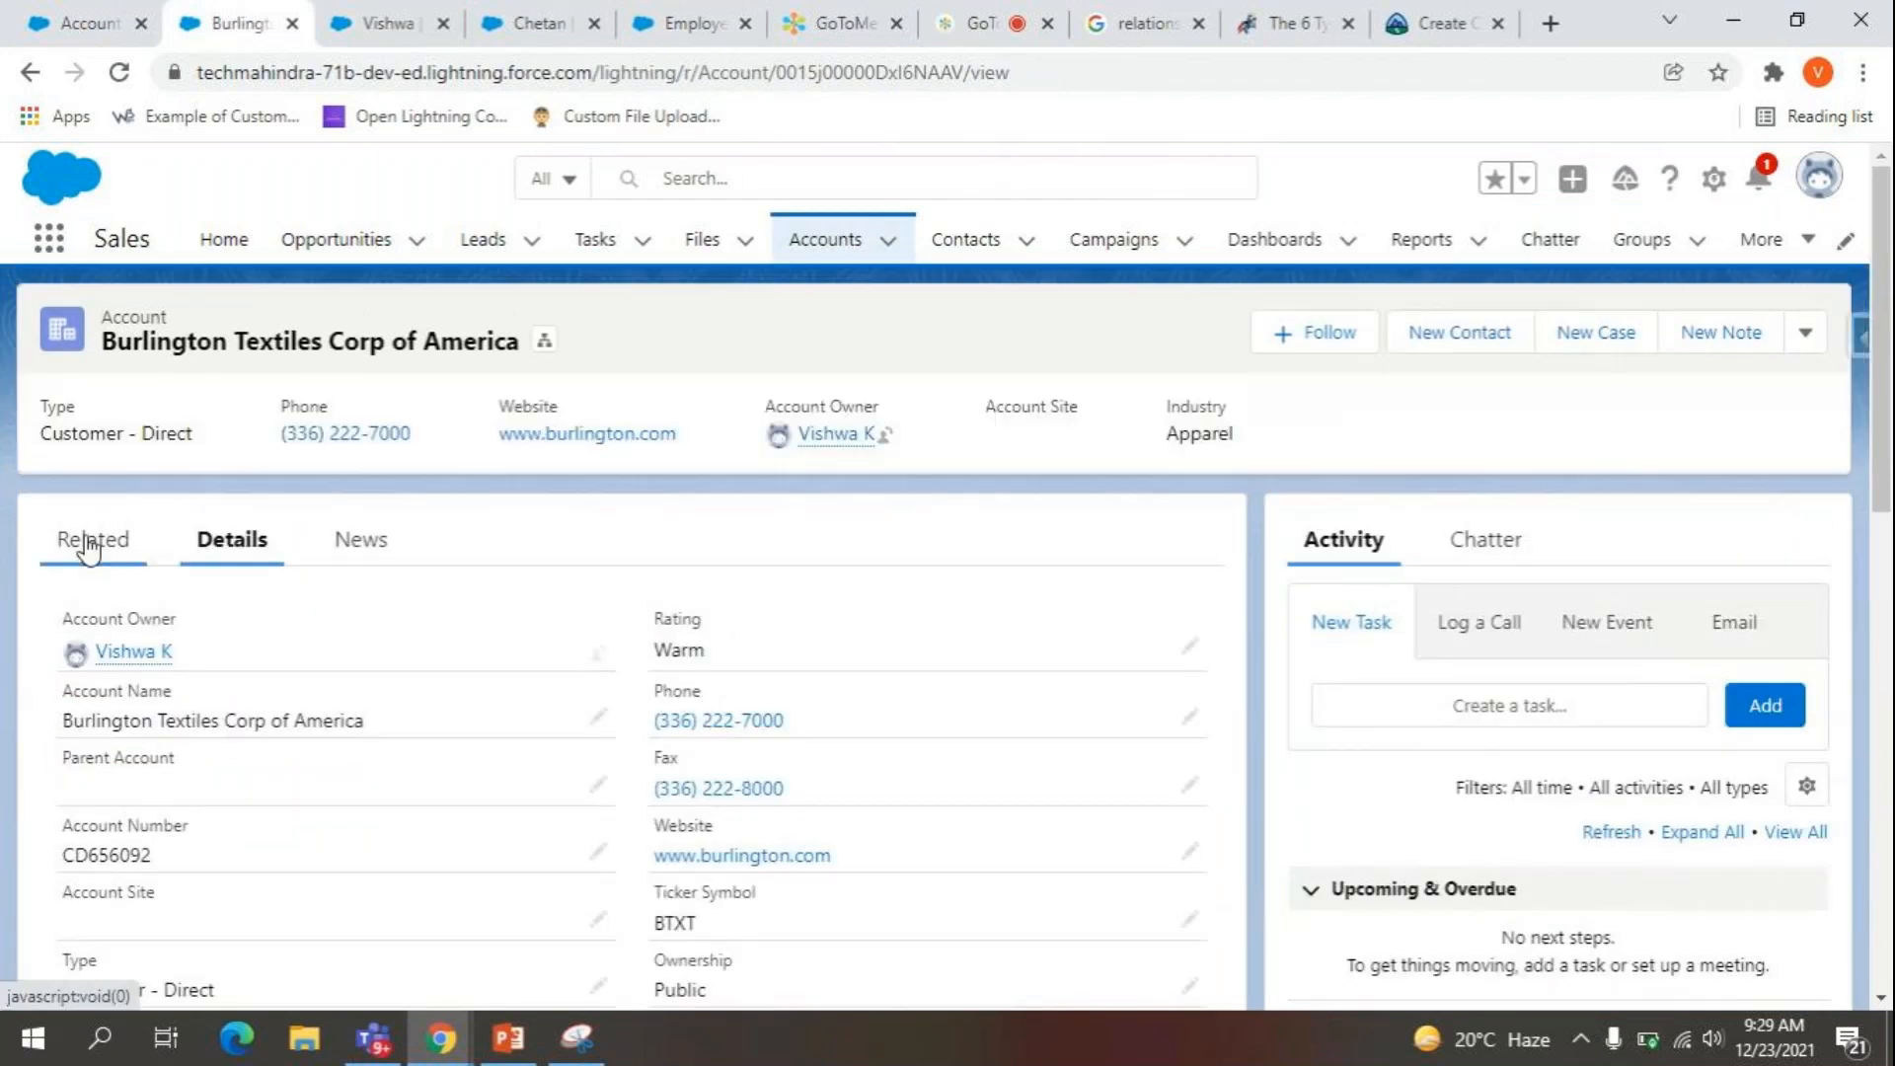
pyautogui.scroll(-5, 211, 774)
pyautogui.scroll(-4, 220, 771)
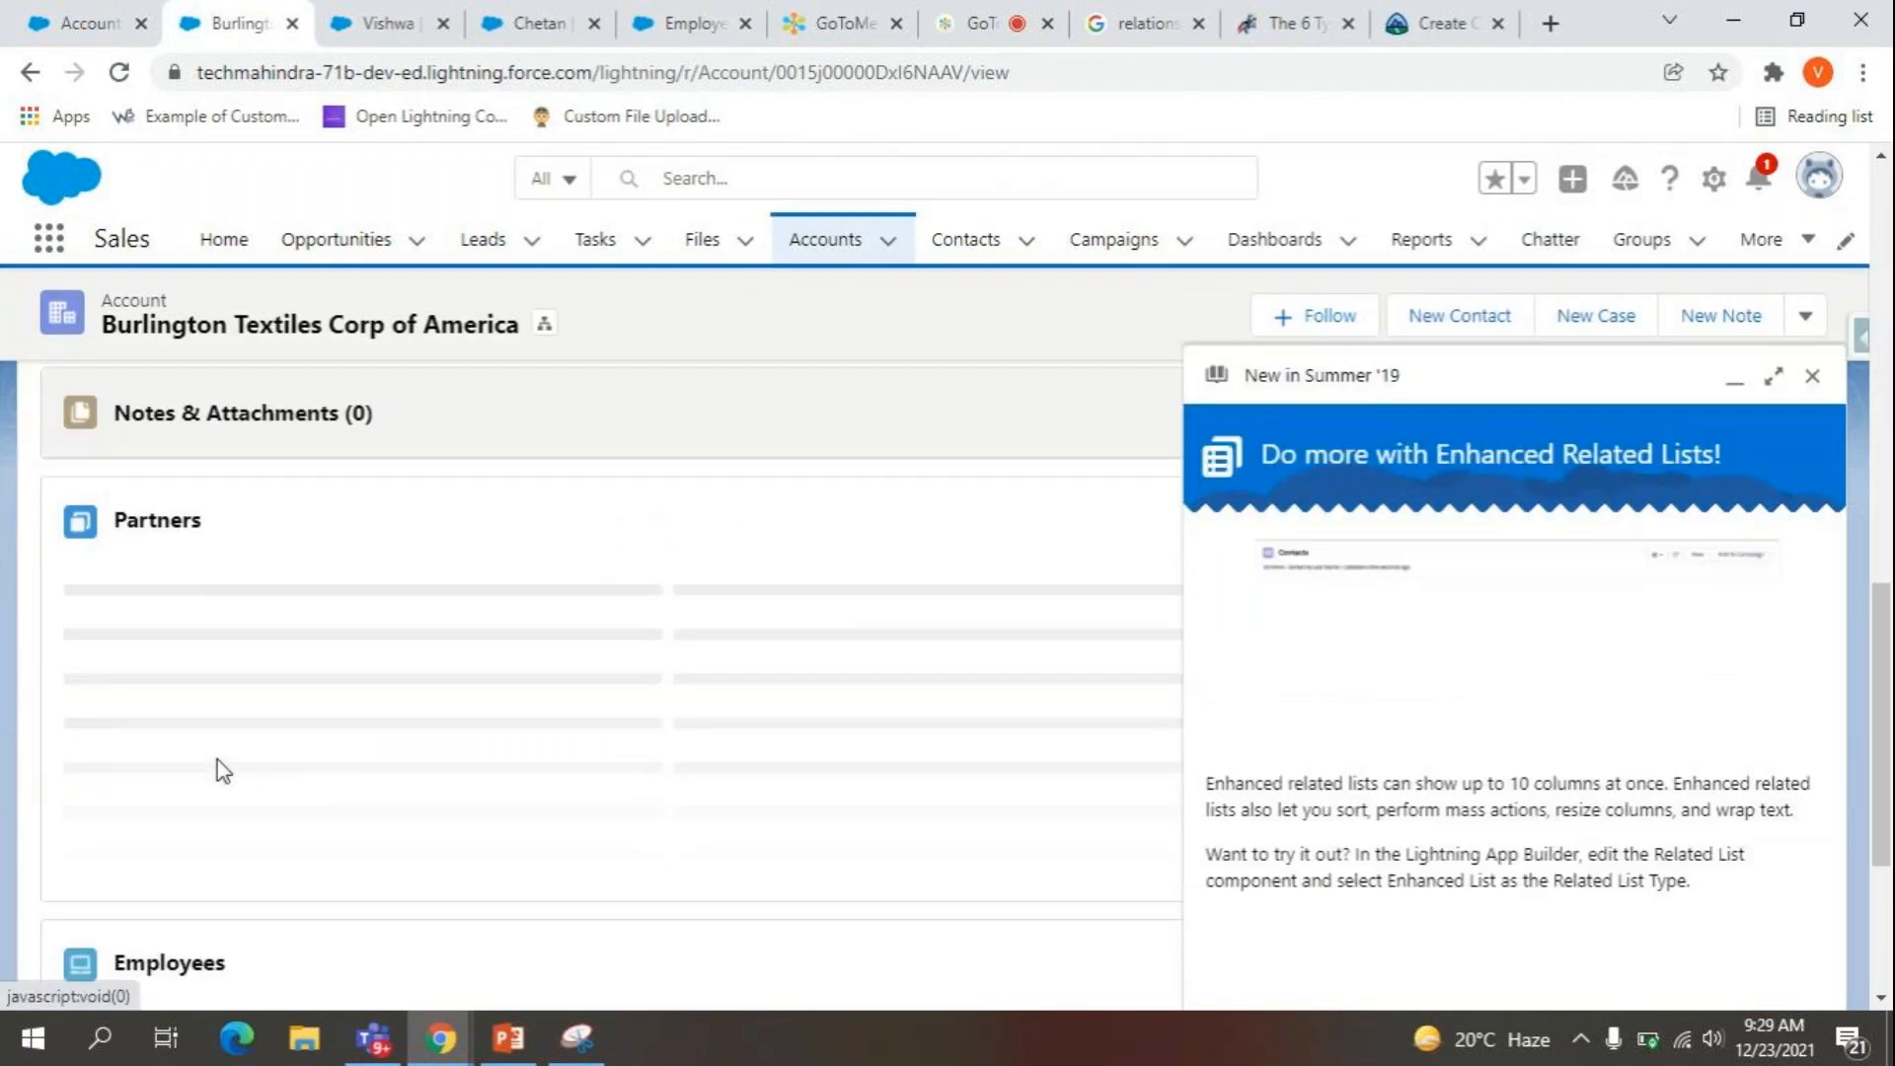
pyautogui.scroll(-2, 287, 923)
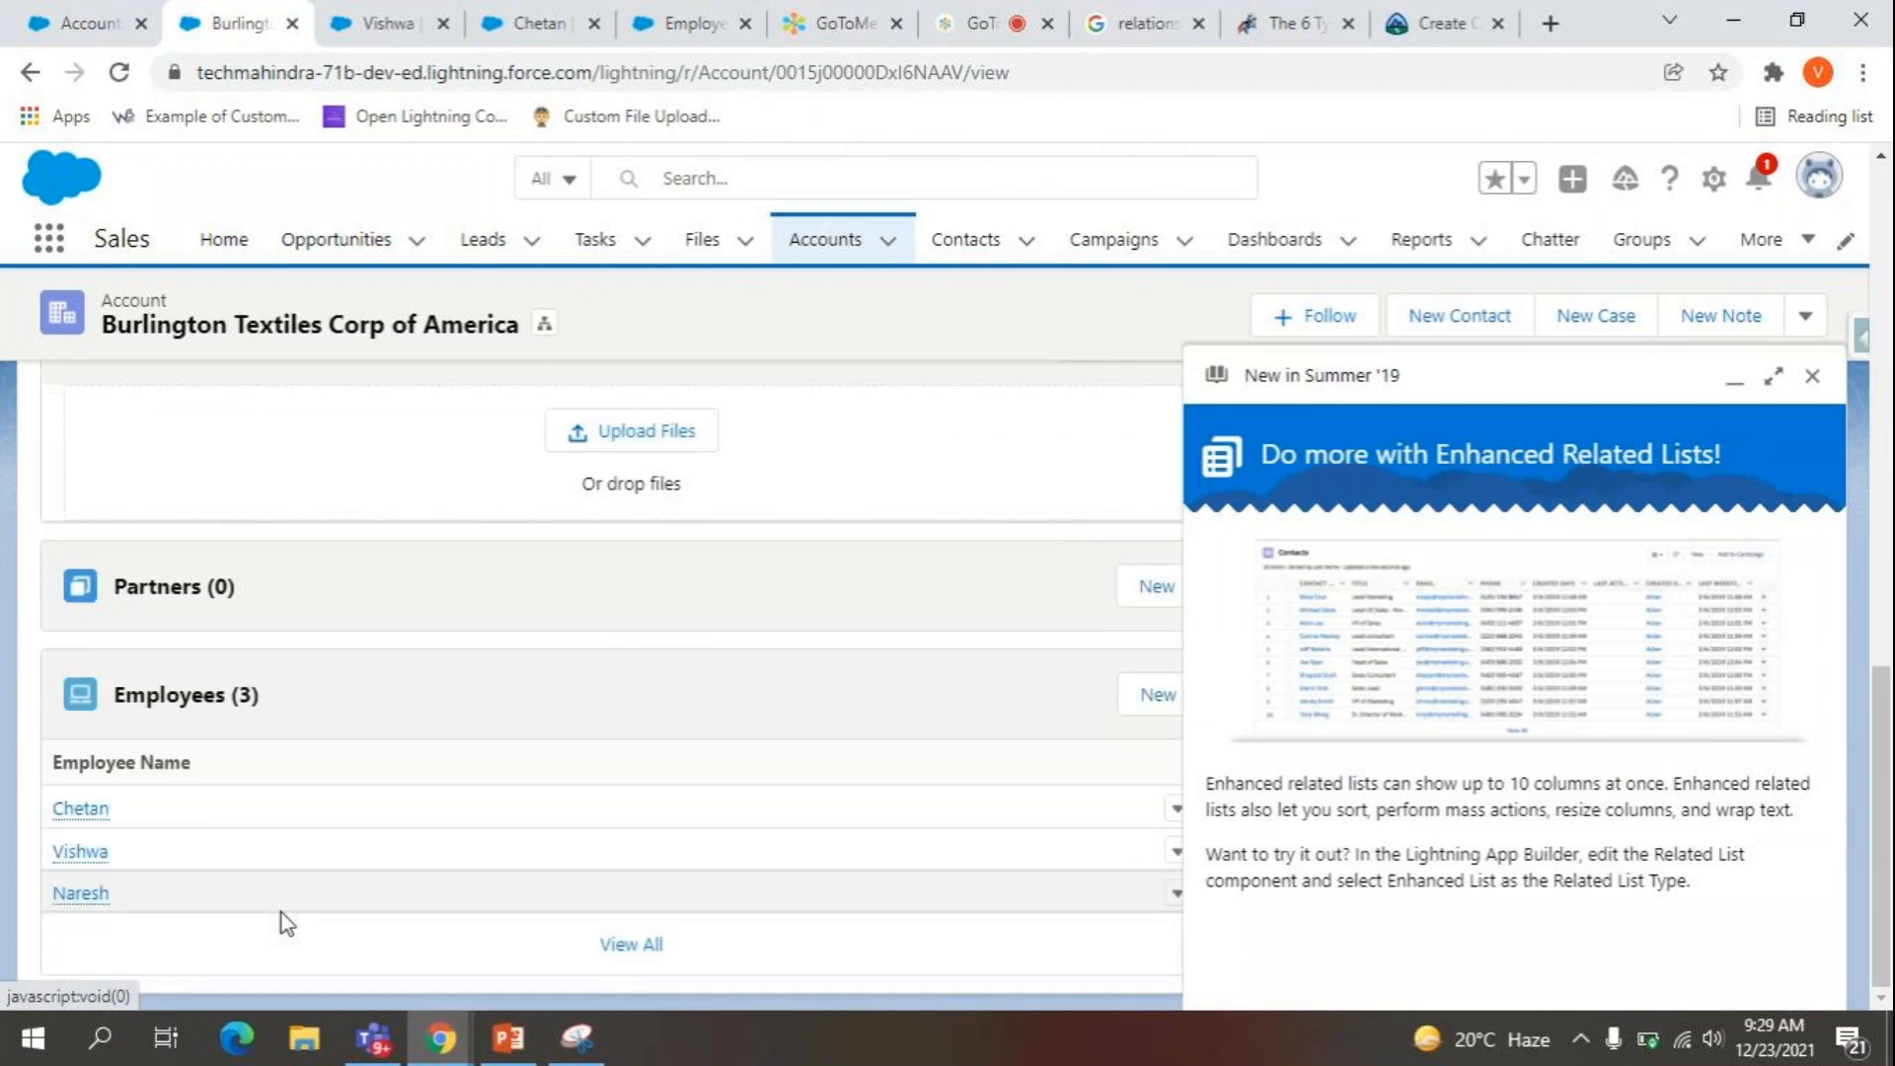
pyautogui.middleClick(89, 896)
pyautogui.click(349, 22)
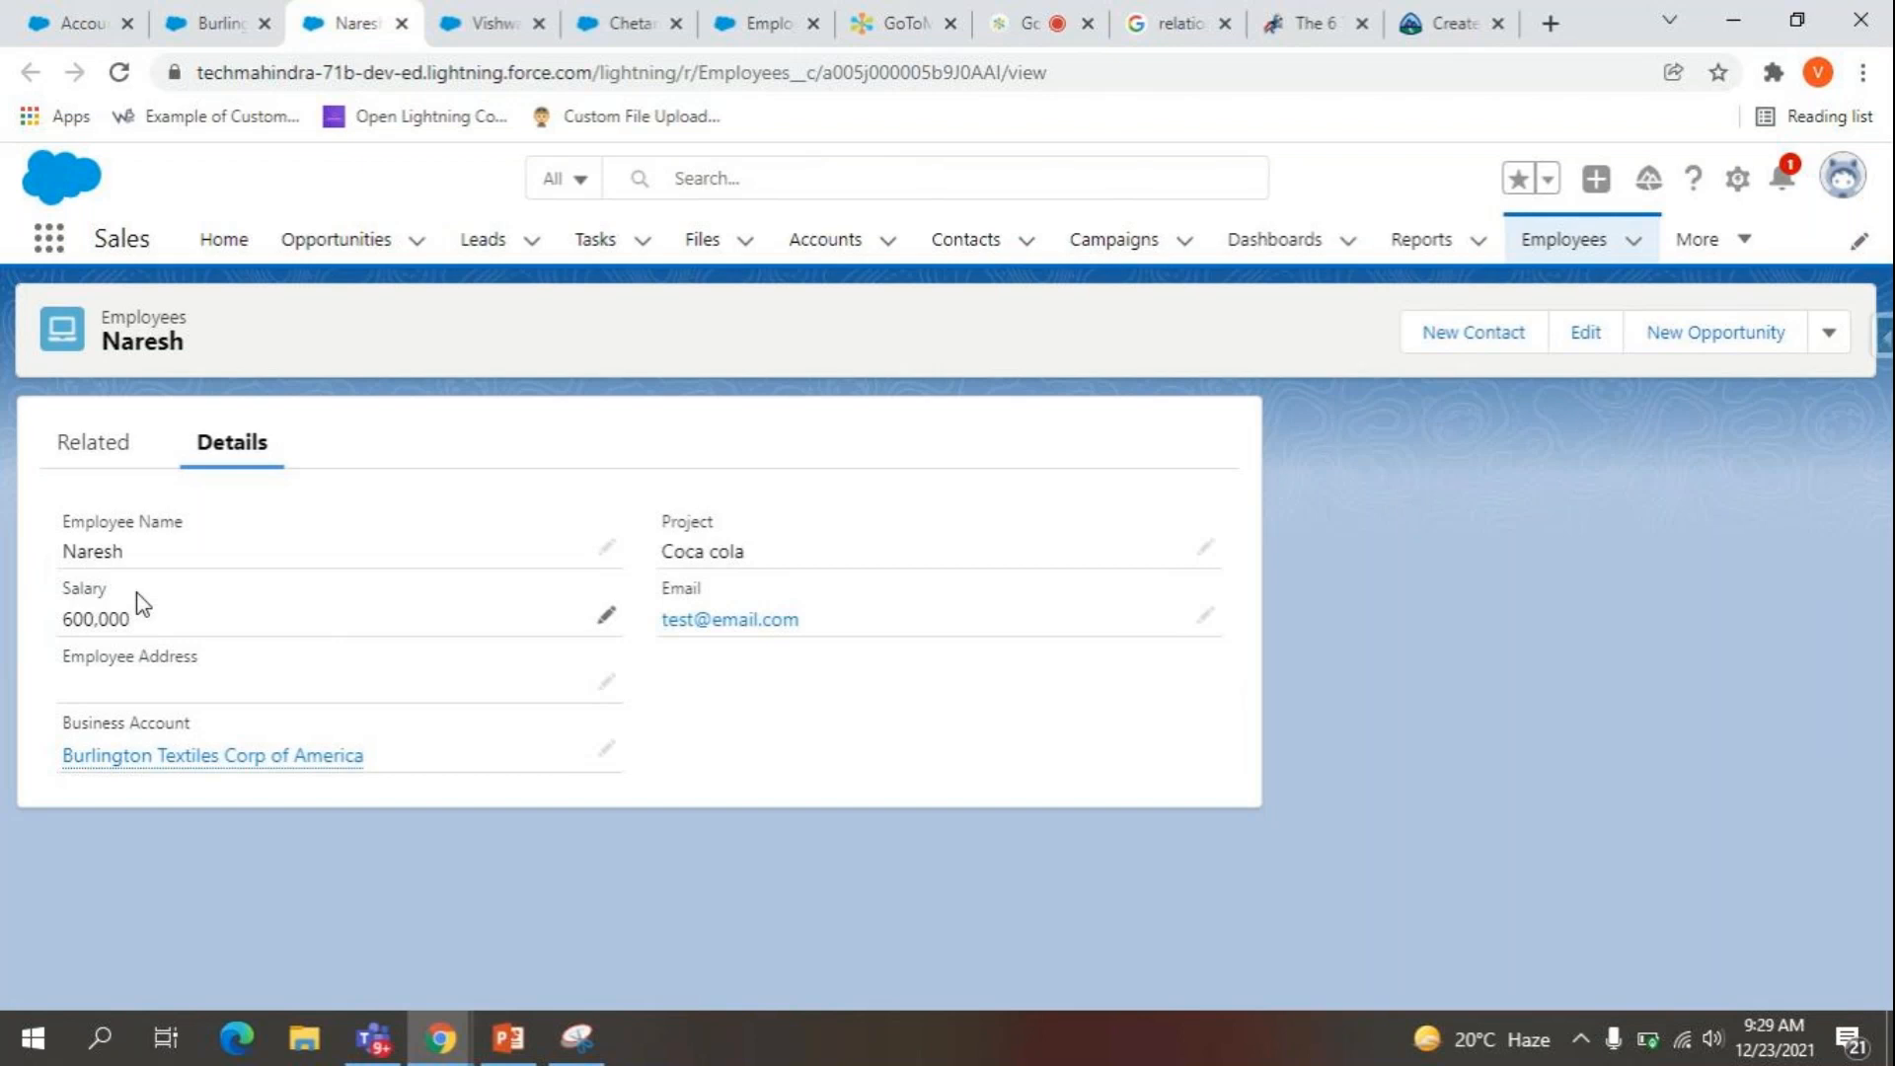
# Return to the Burlington account, dismiss the related lists tip, and review the Total Salary of Employes (Sum) field.
pyautogui.click(202, 11)
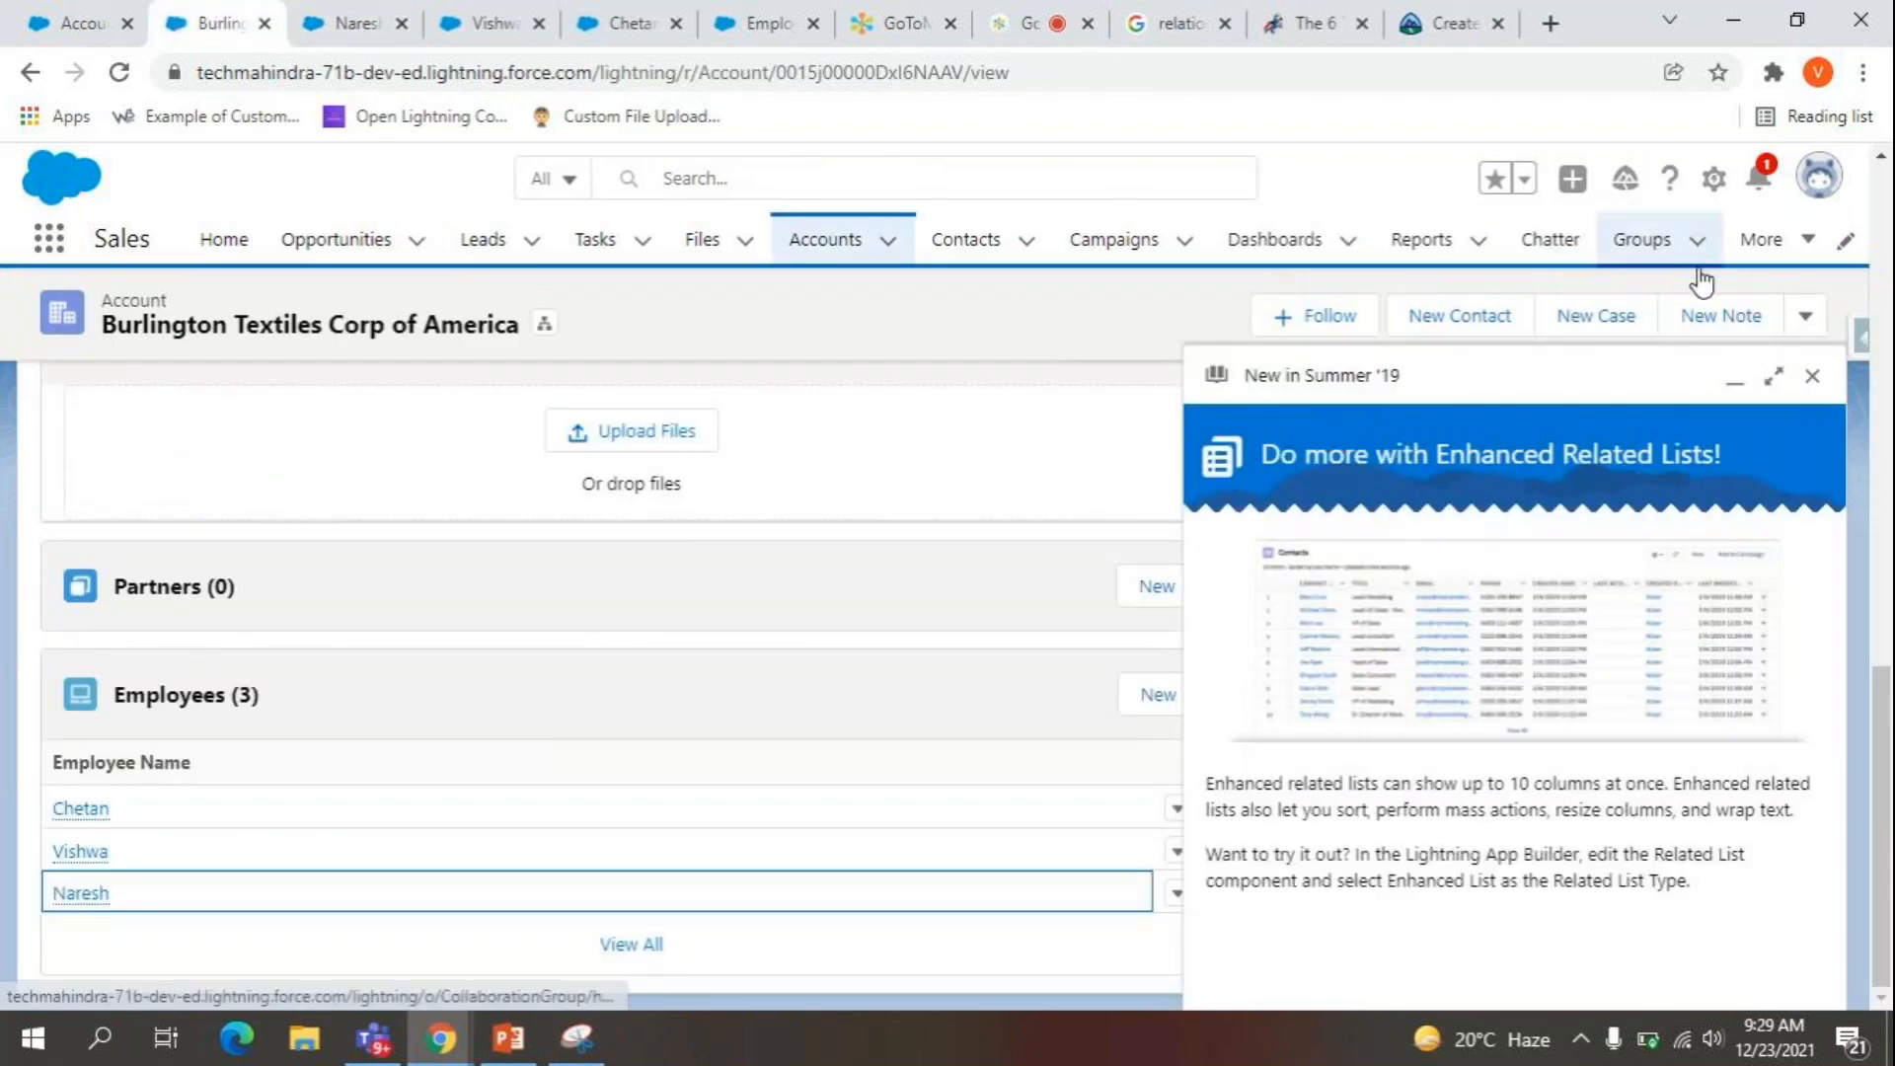
pyautogui.click(1813, 376)
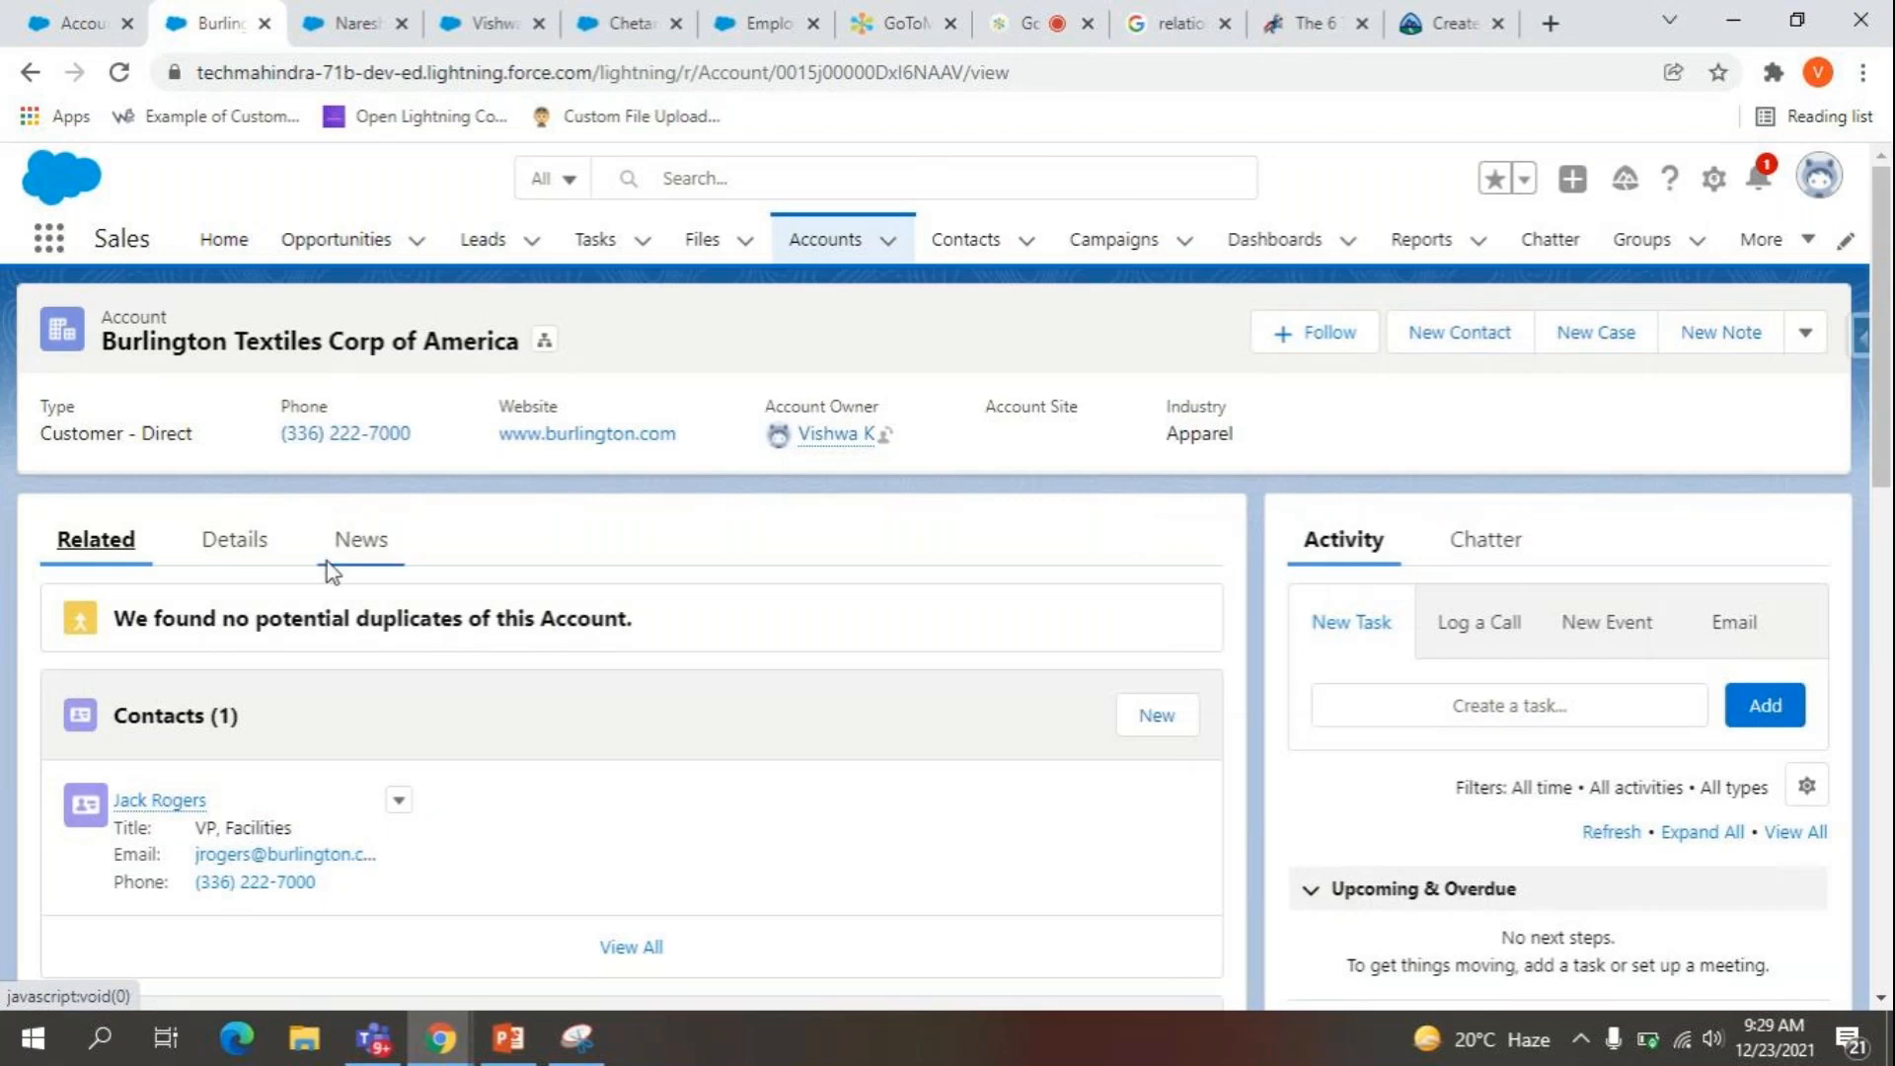
pyautogui.click(247, 554)
pyautogui.scroll(-5, 285, 936)
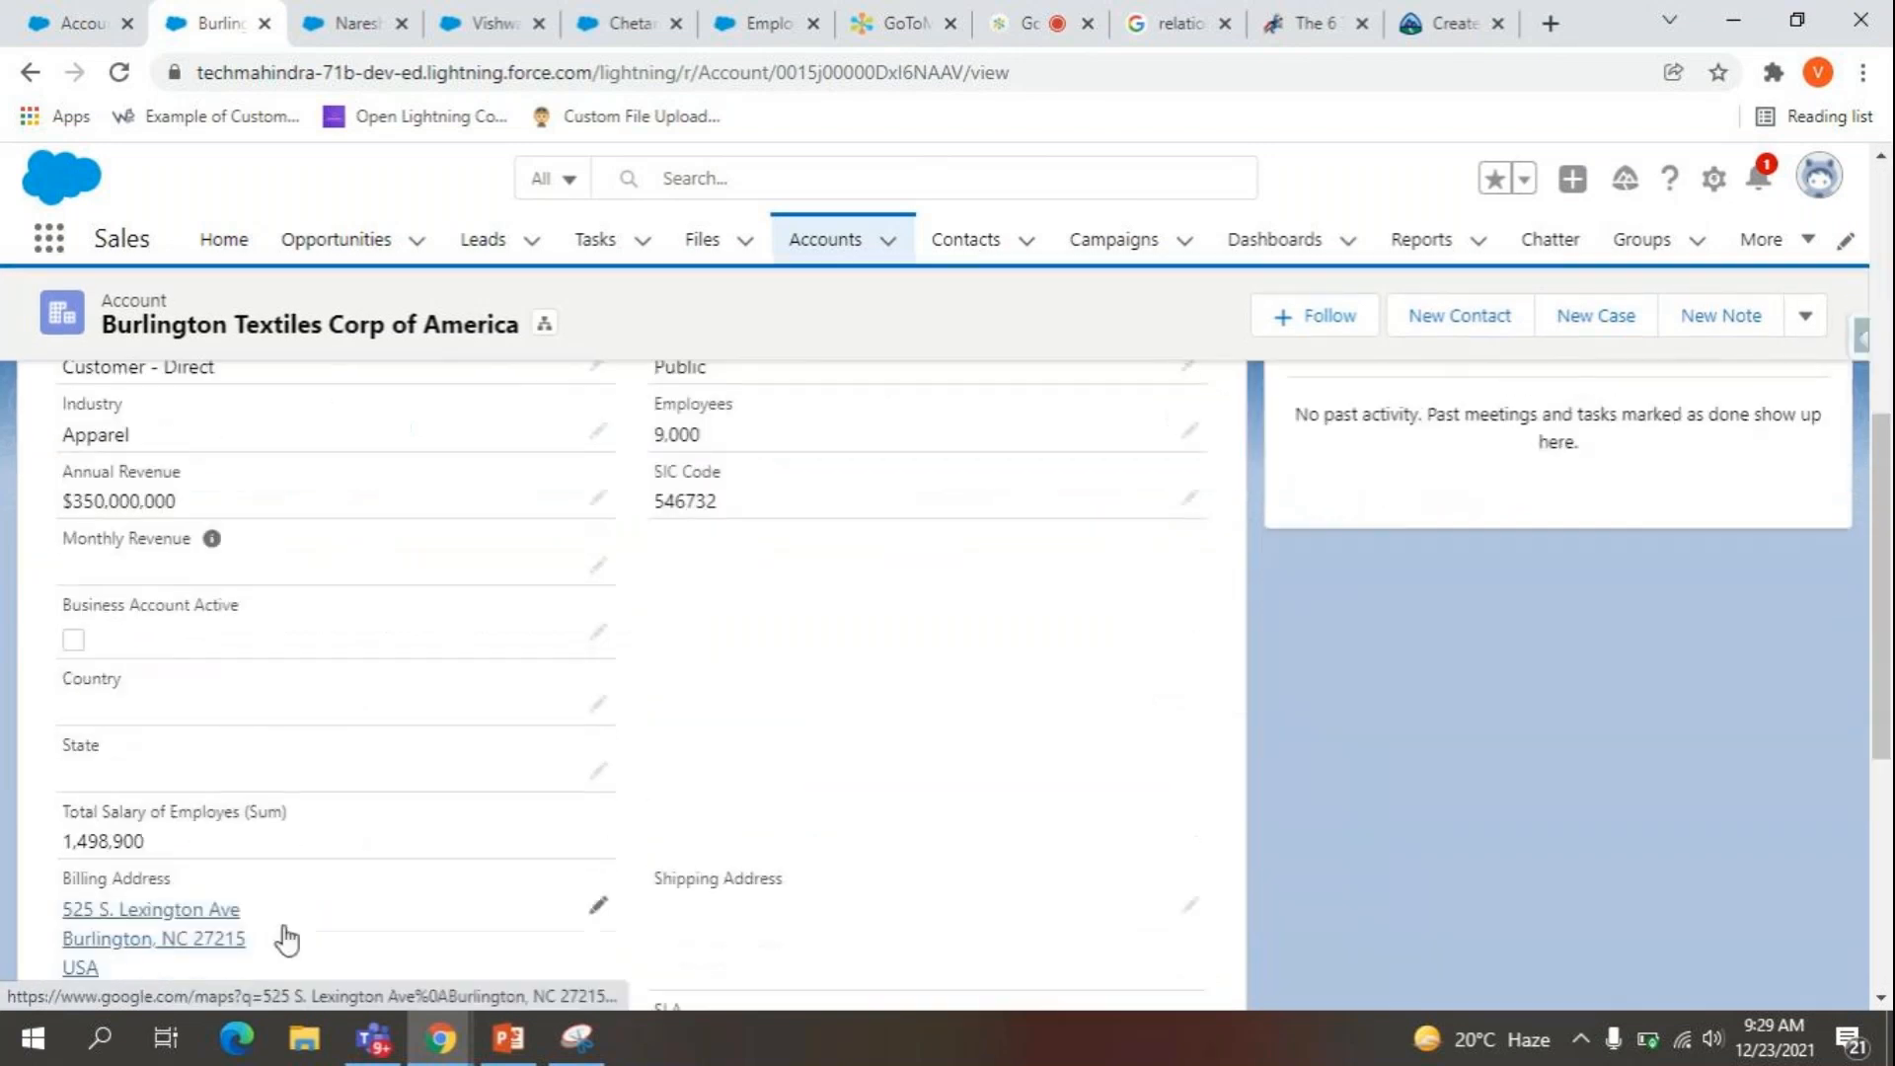
pyautogui.scroll(-3, 284, 936)
pyautogui.scroll(-3, 440, 689)
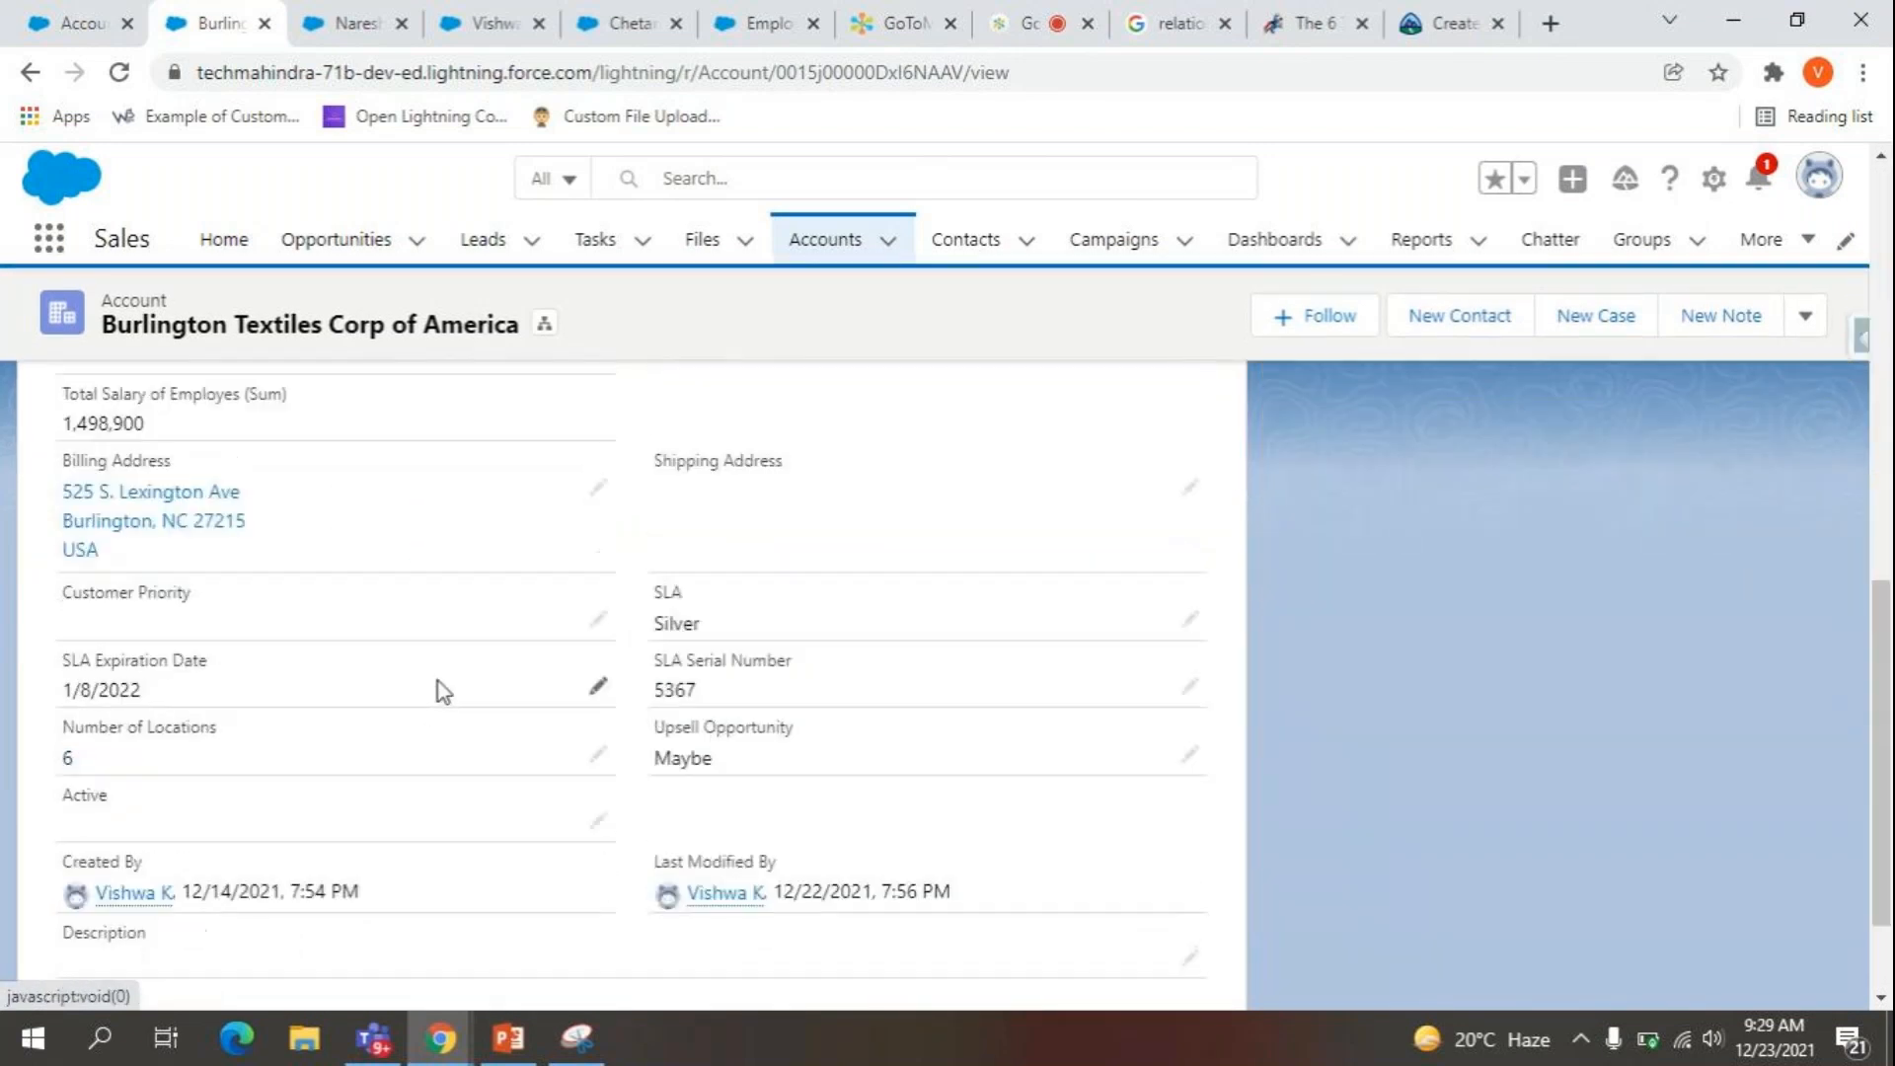
pyautogui.scroll(4, 567, 606)
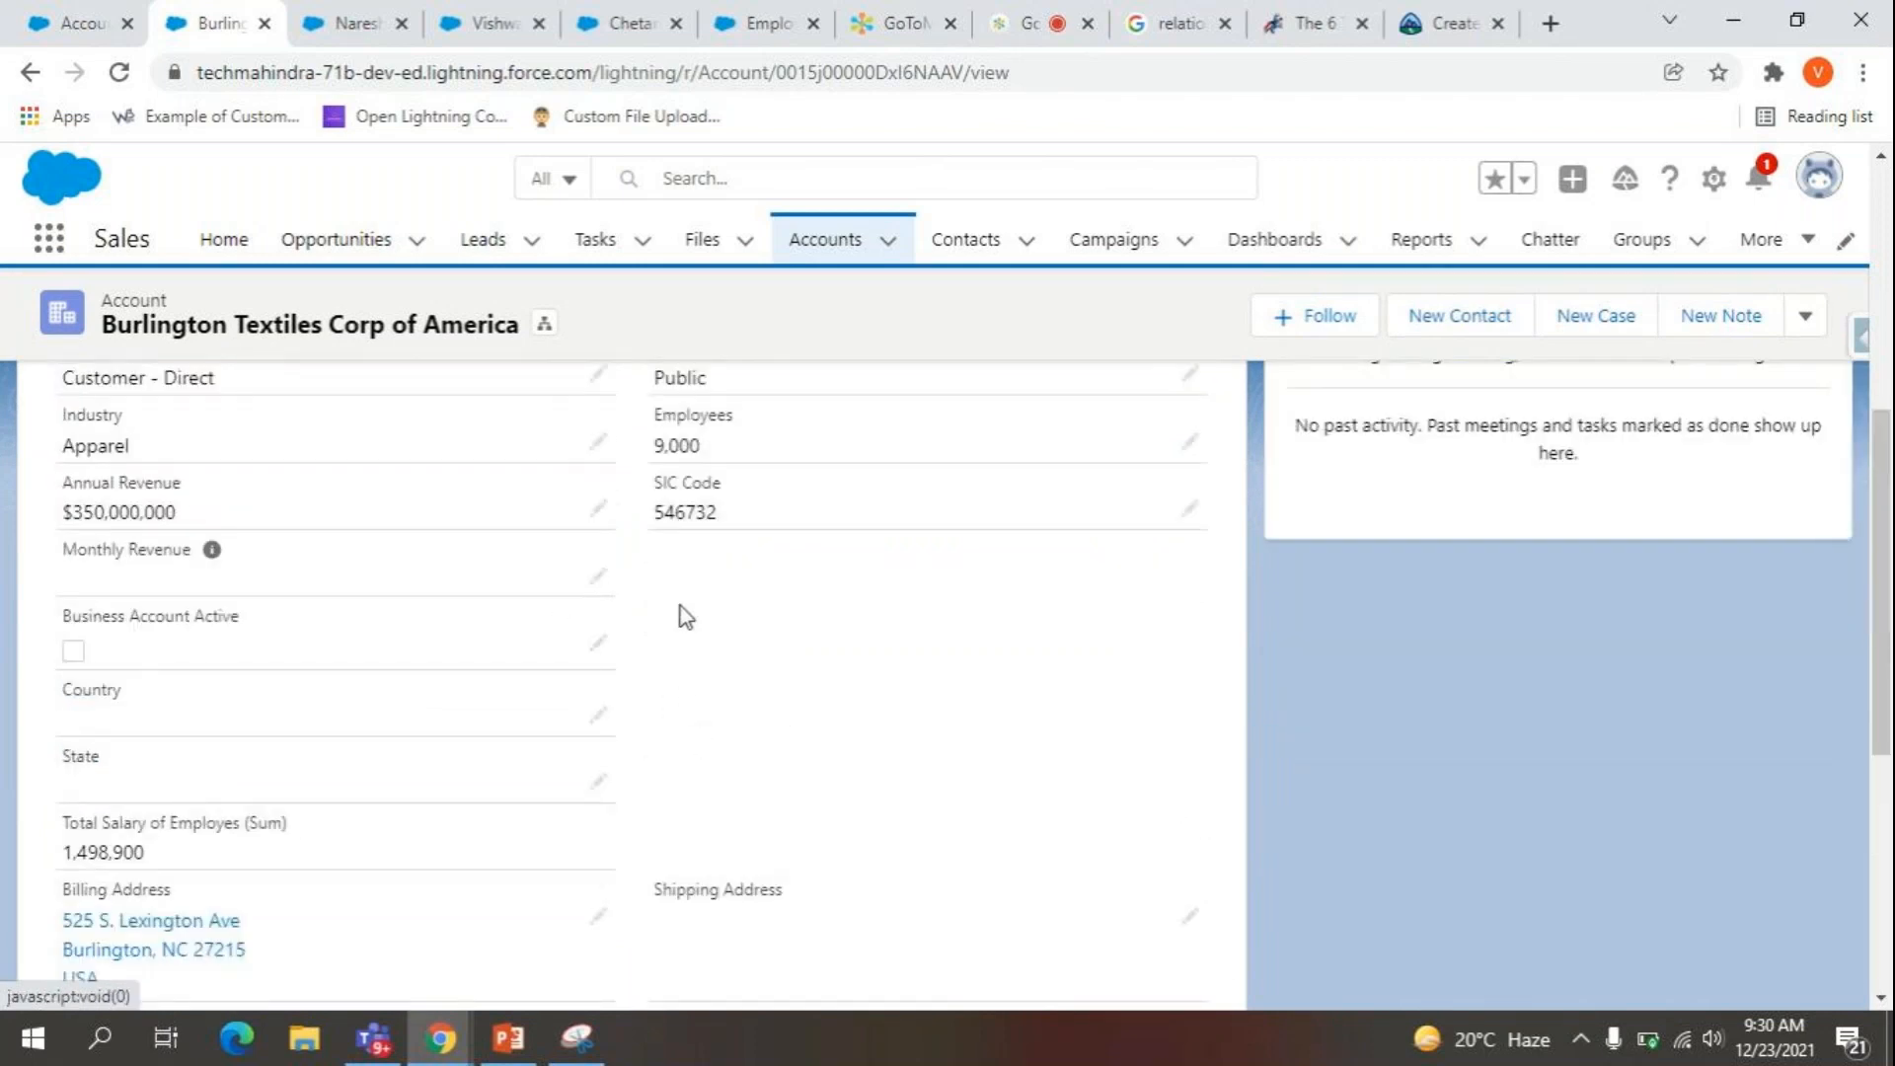
pyautogui.scroll(-1, 689, 605)
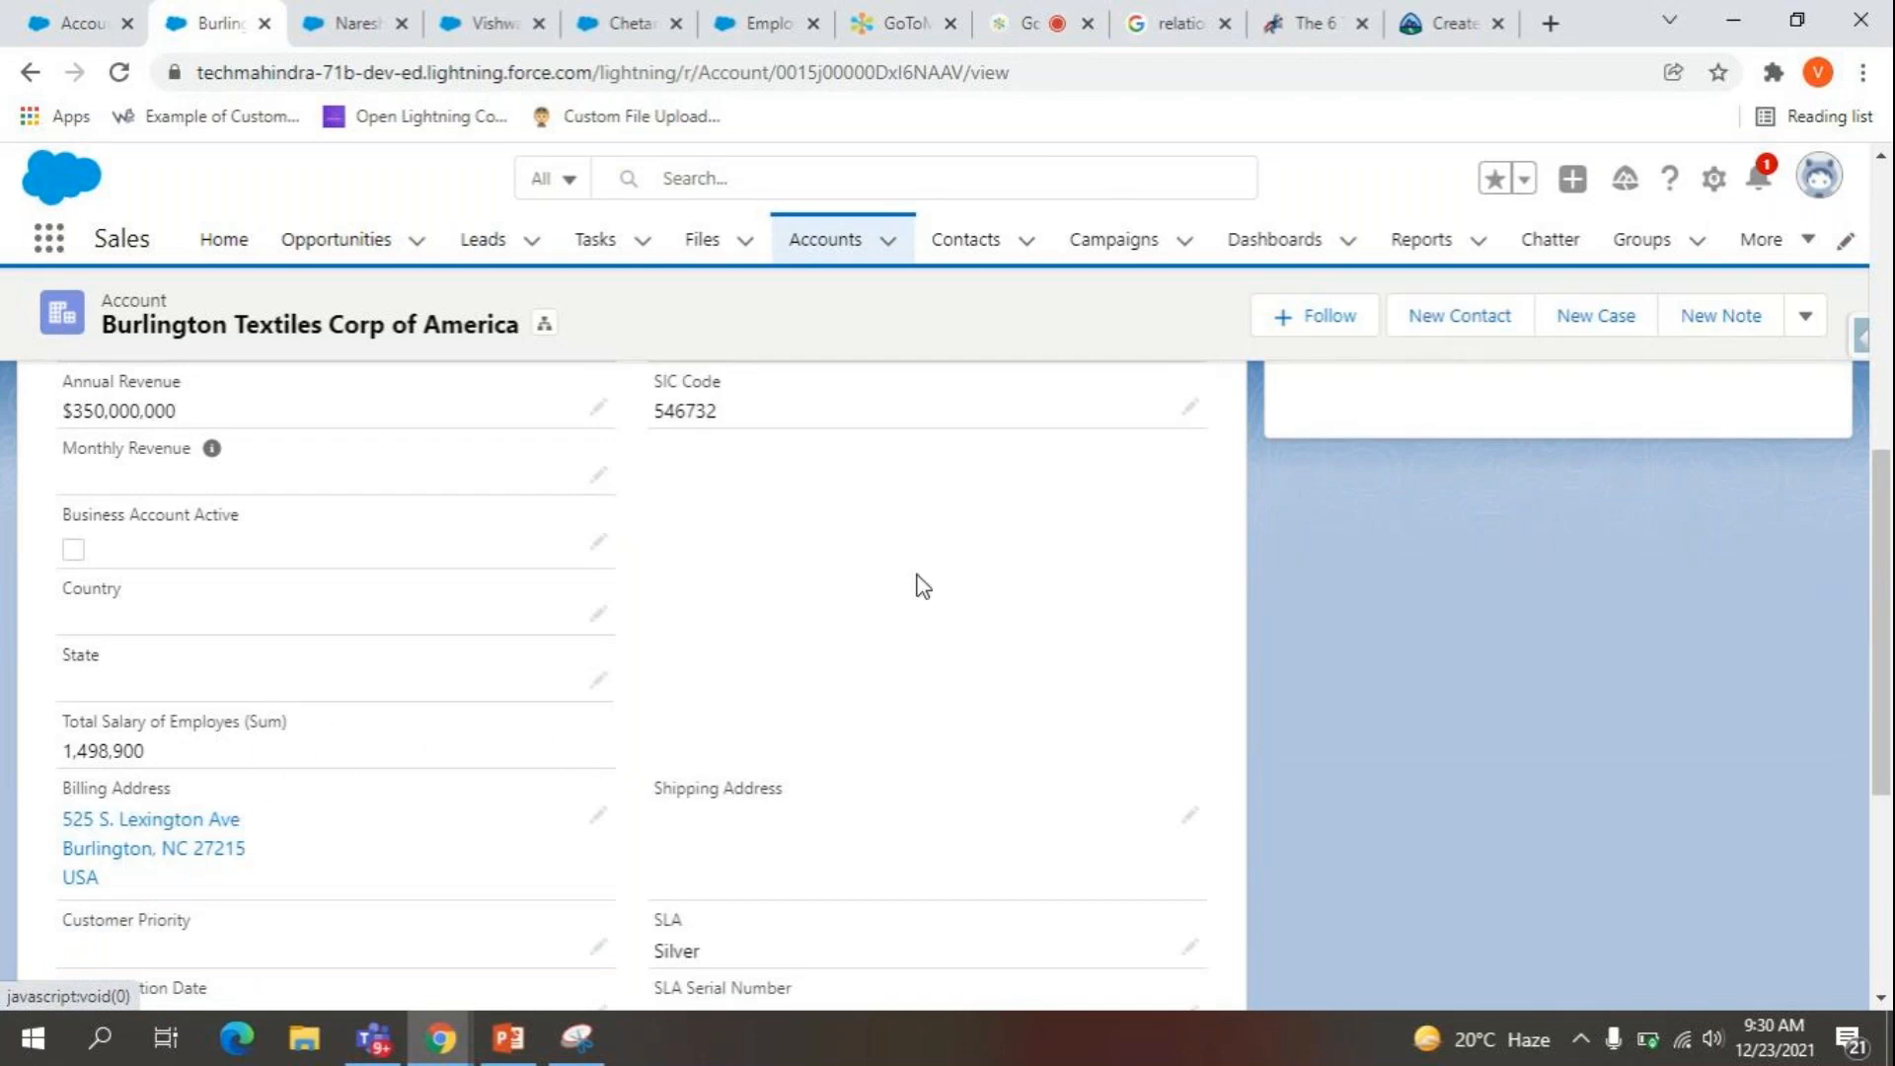
# Open the Burlington account for editing, inspect whether Total Salary of Employes (Sum) can be edited, and cancel the form.
pyautogui.scroll(8, 923, 586)
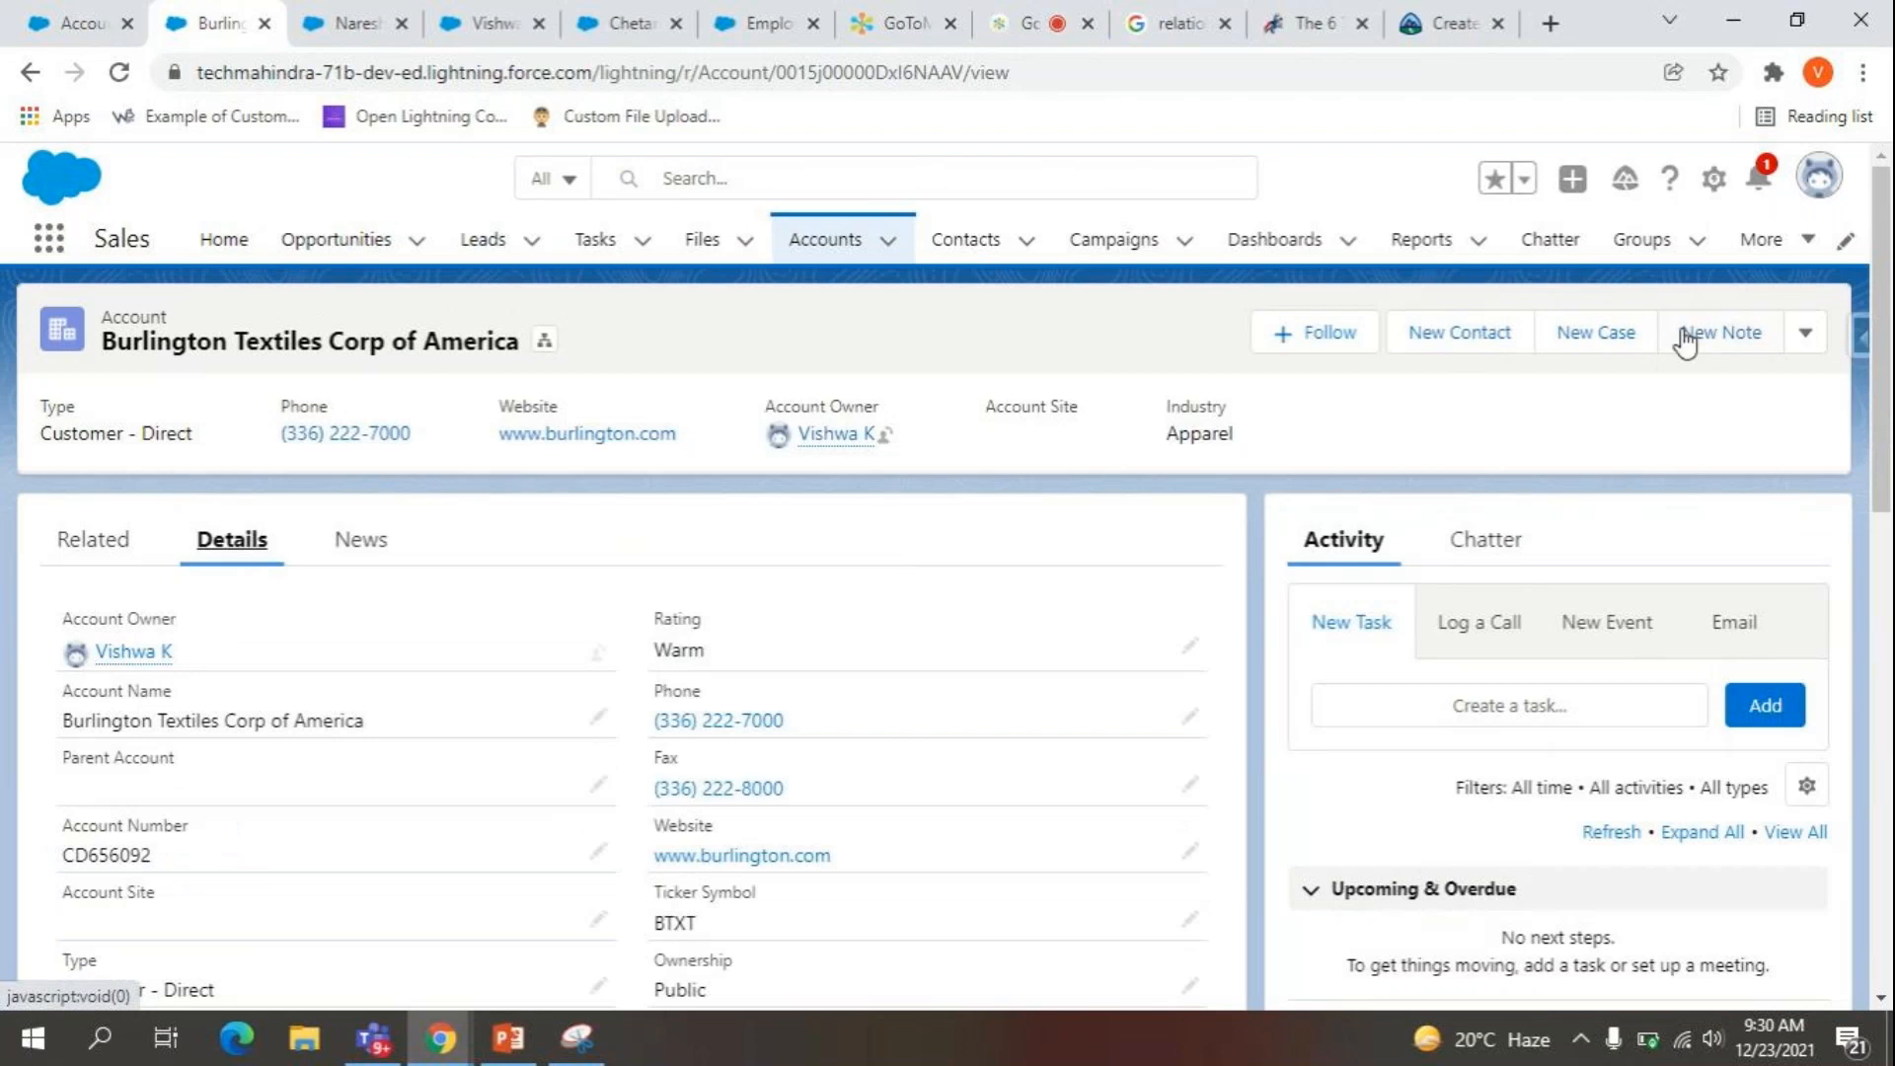
pyautogui.click(1803, 334)
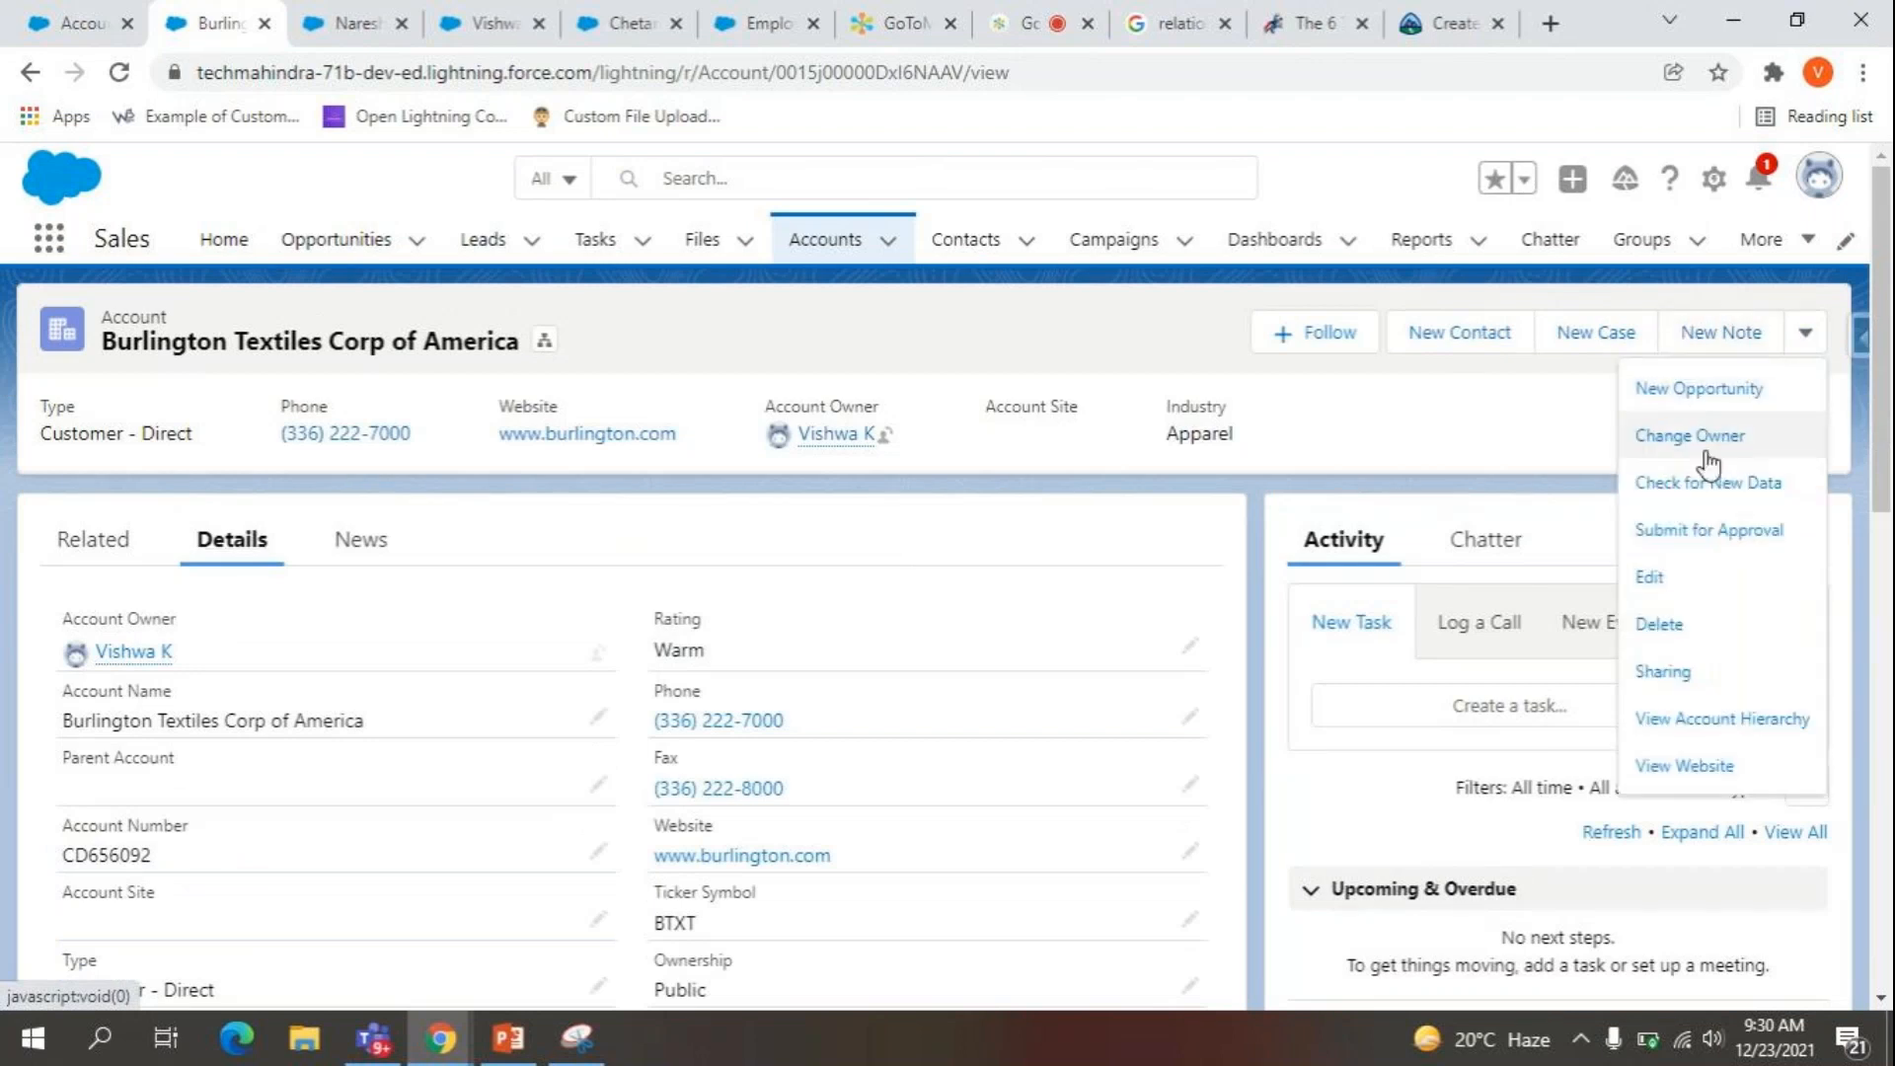
pyautogui.click(1693, 576)
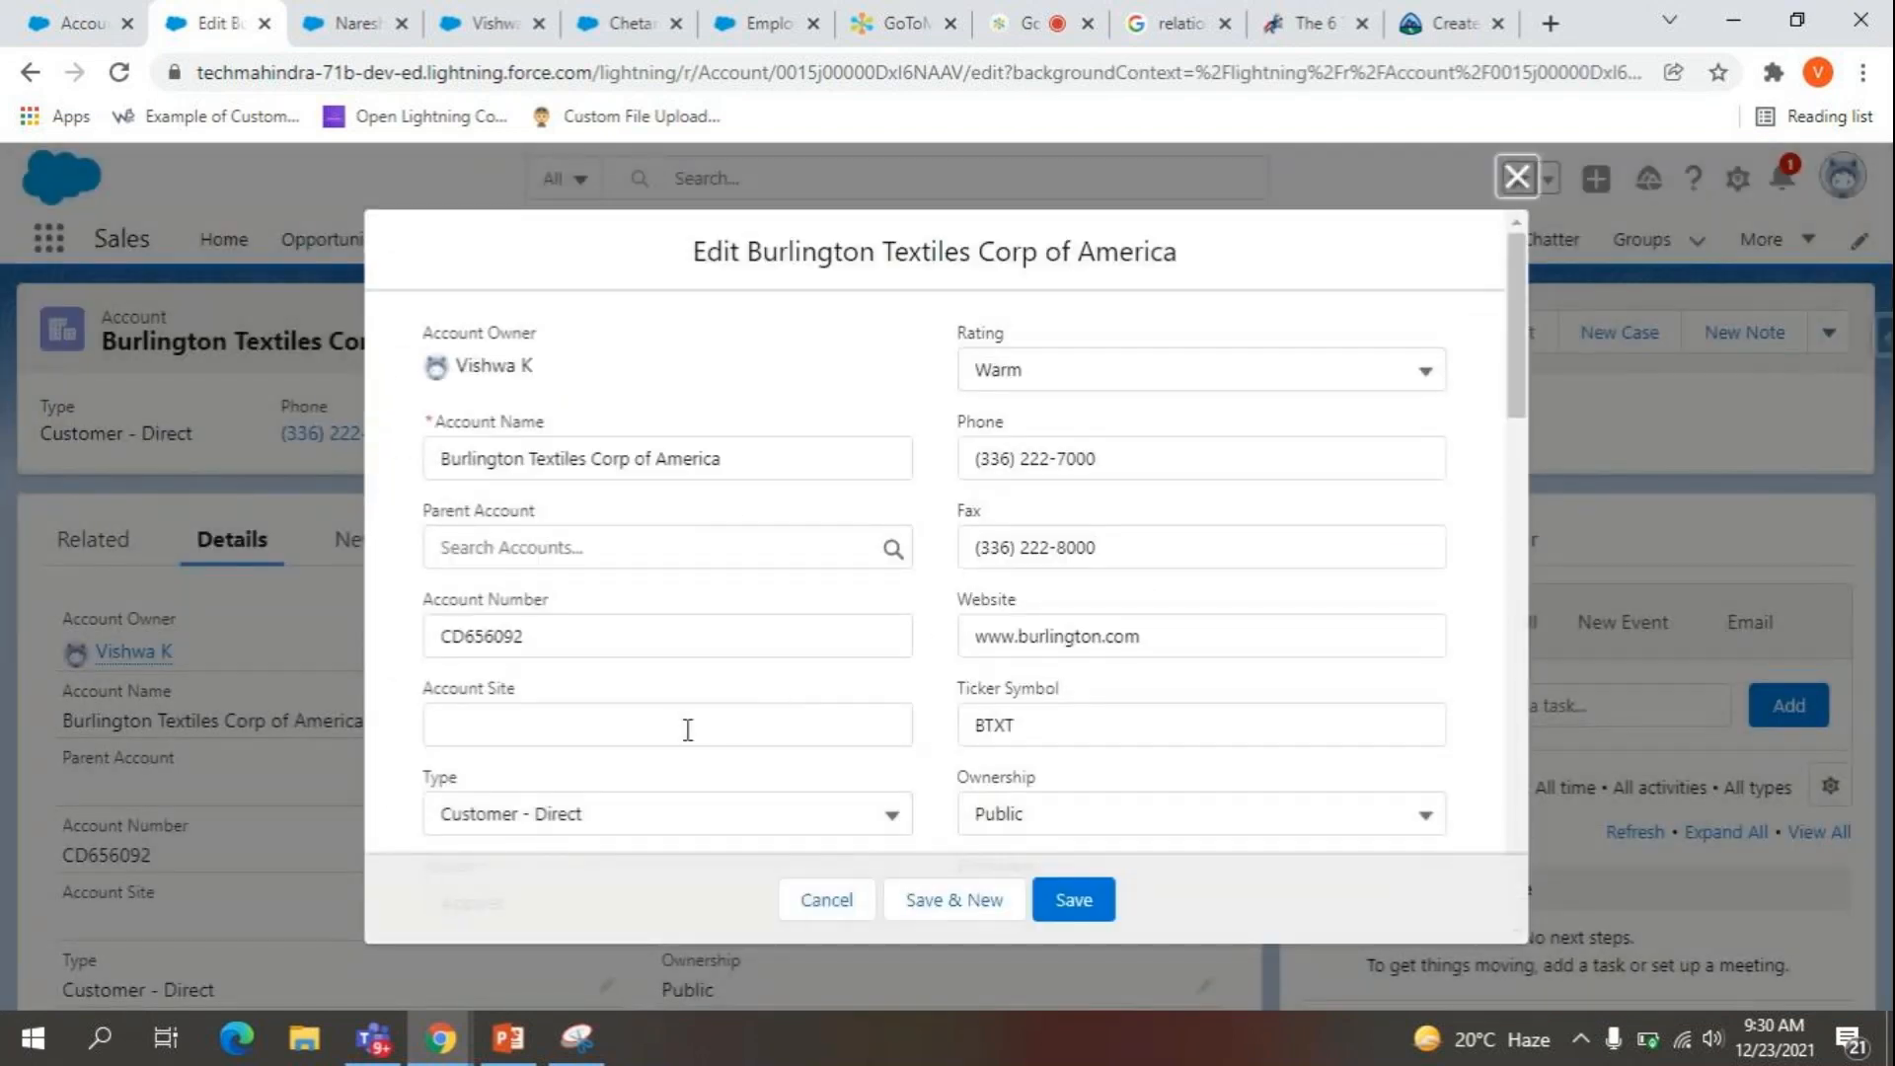
pyautogui.scroll(-1, 685, 730)
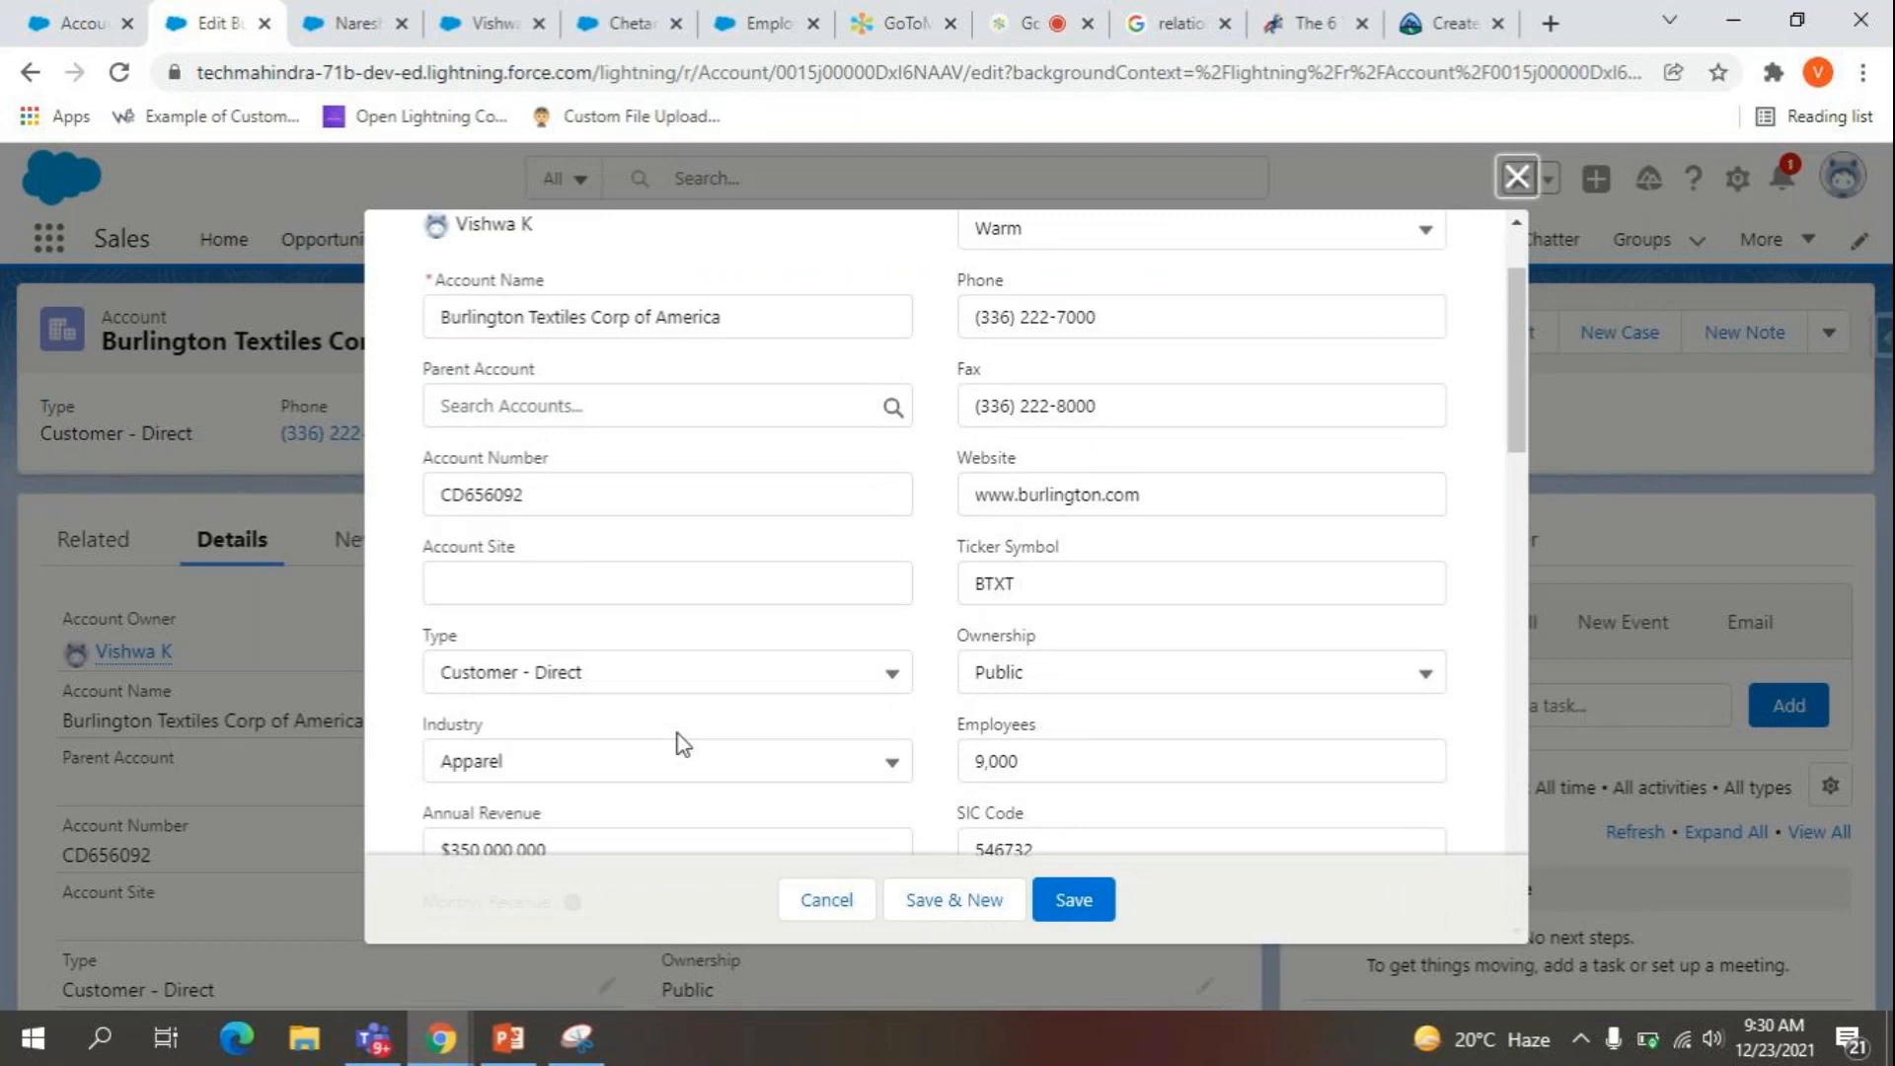
pyautogui.scroll(-12, 684, 743)
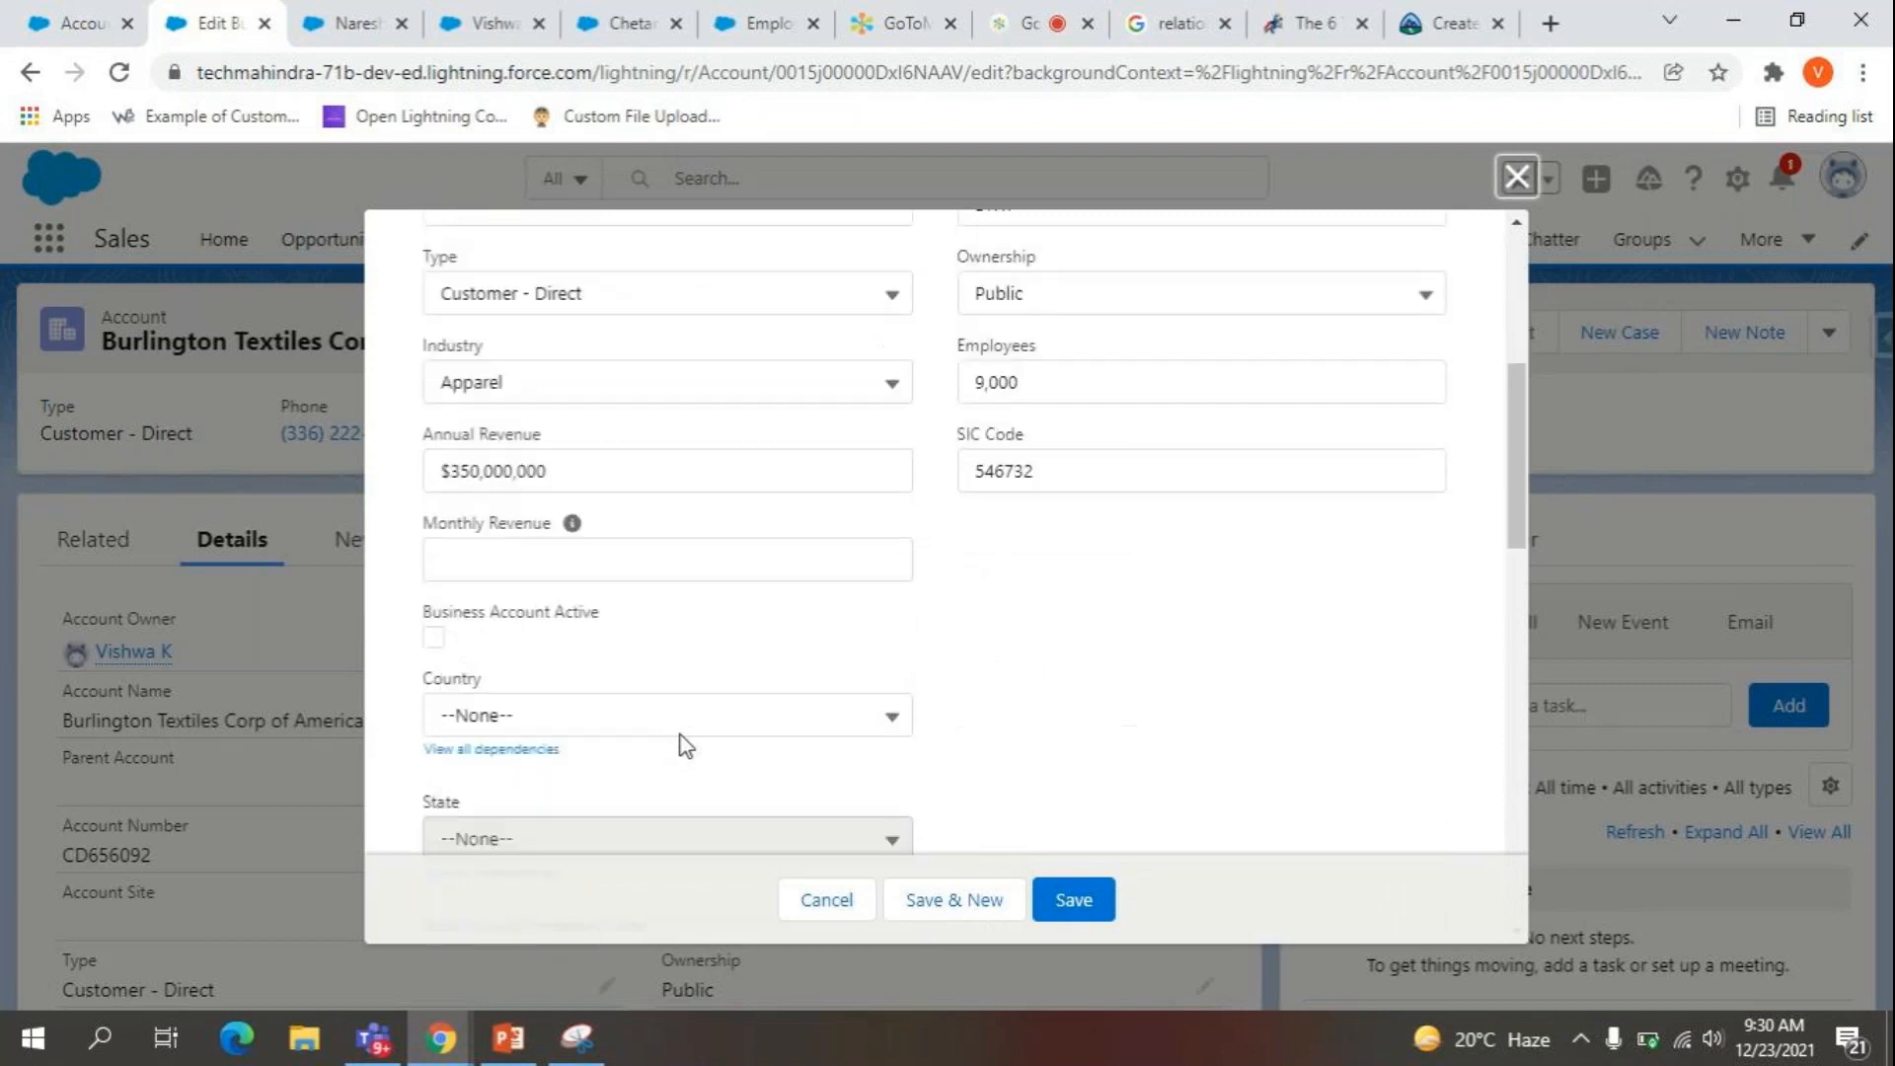
pyautogui.scroll(8, 718, 733)
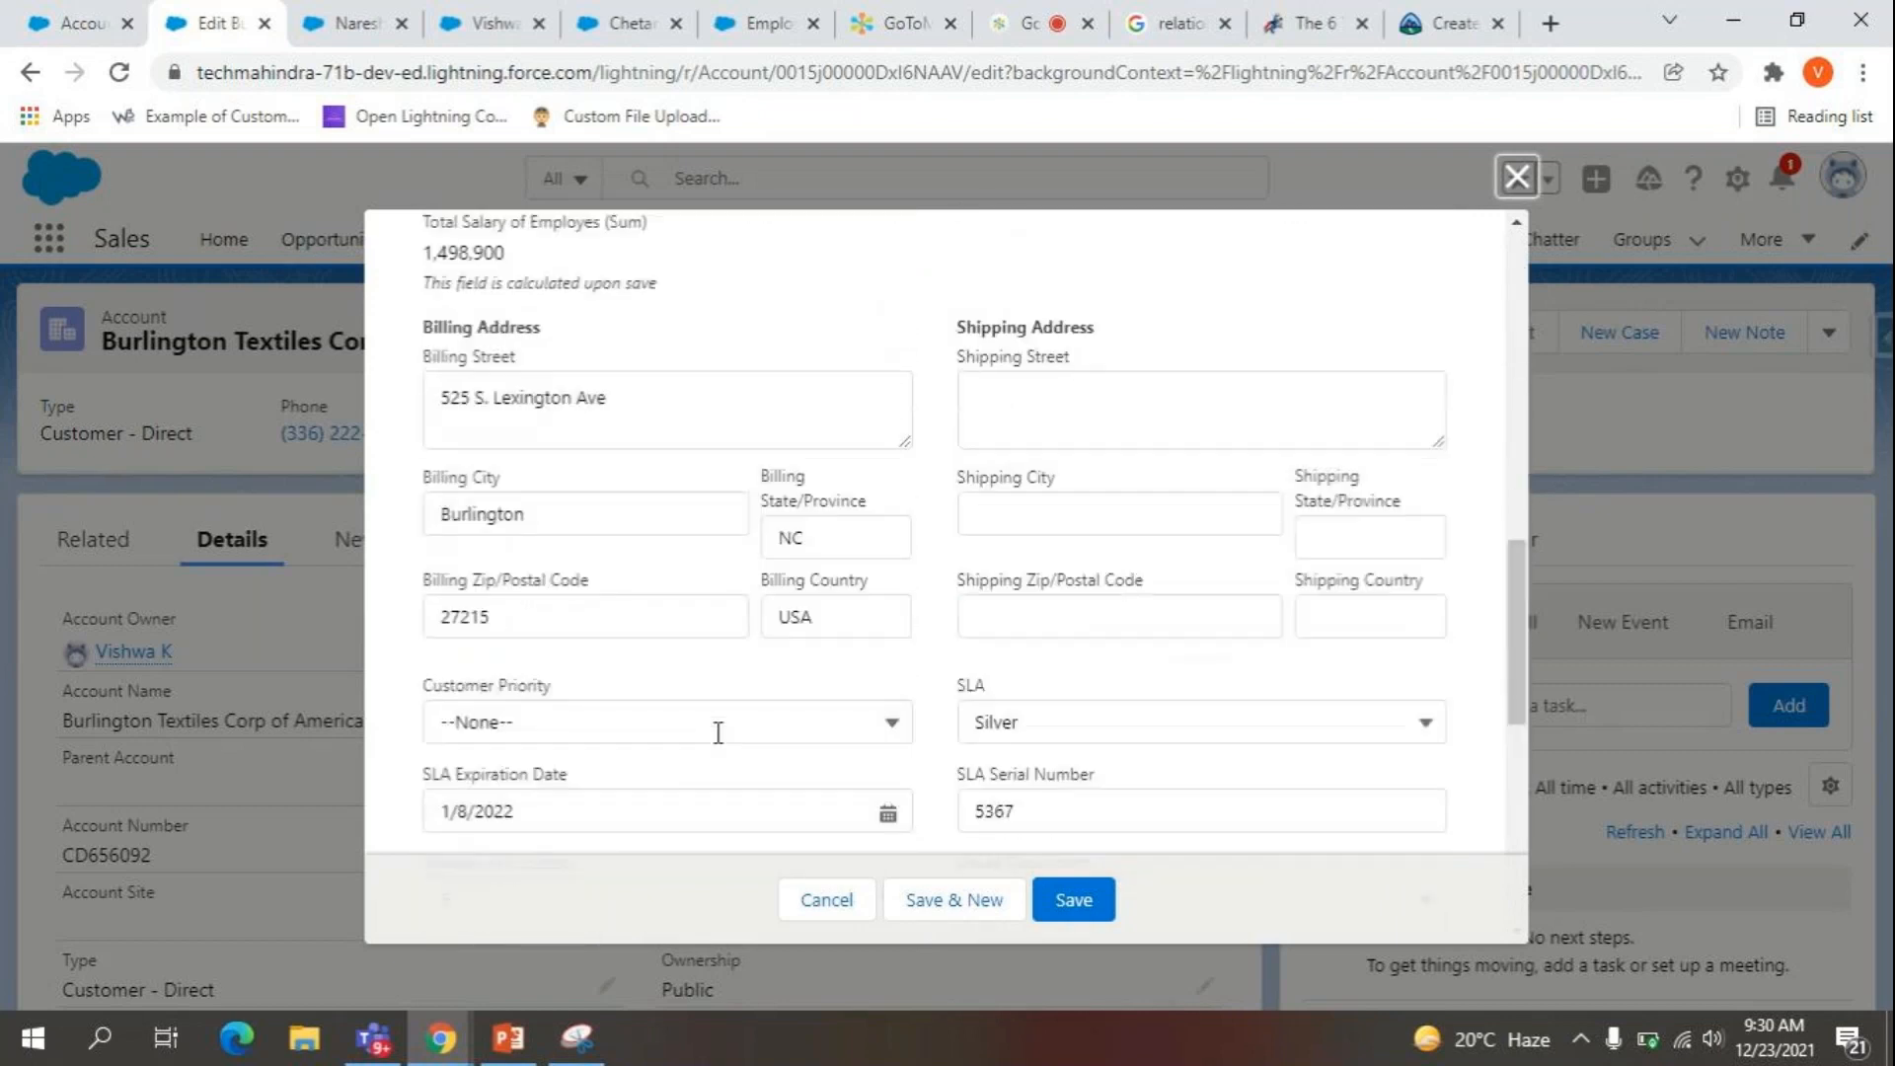
pyautogui.moveTo(409, 578); pyautogui.dragTo(525, 620)
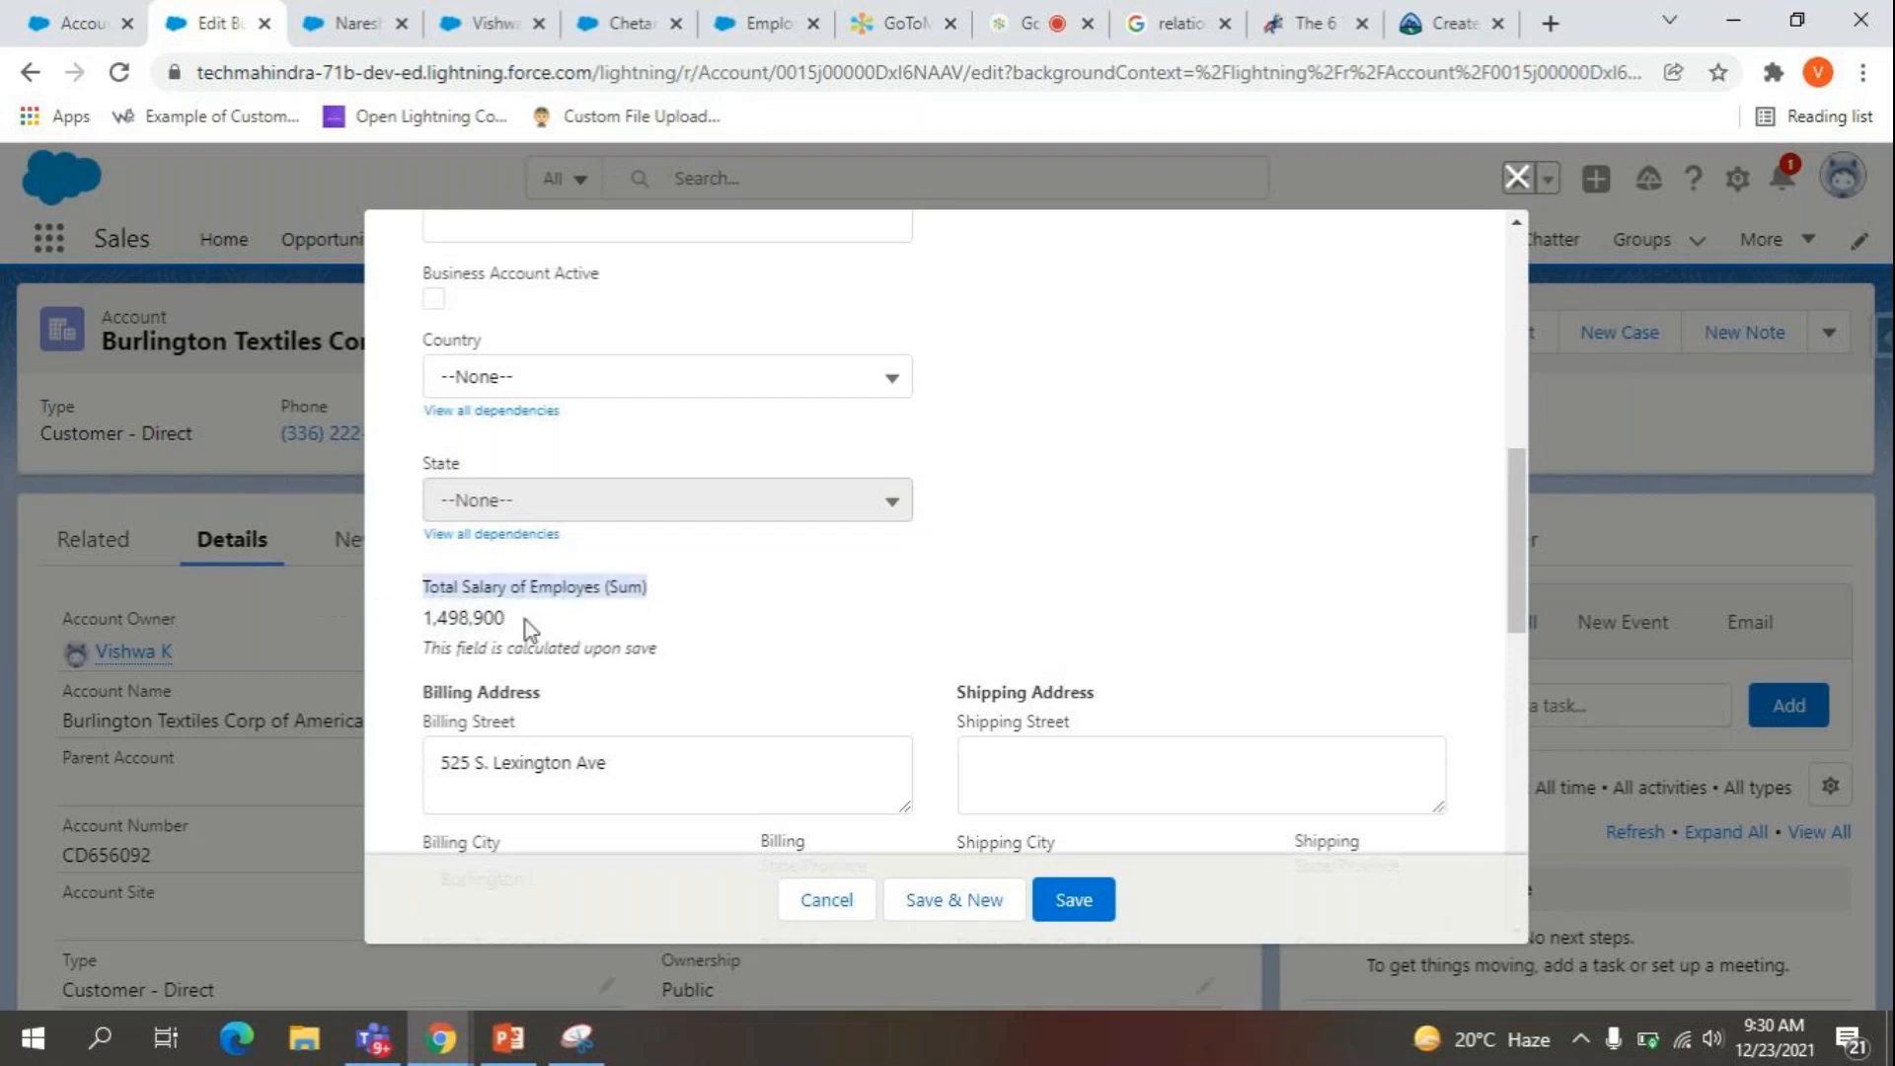
pyautogui.click(525, 620)
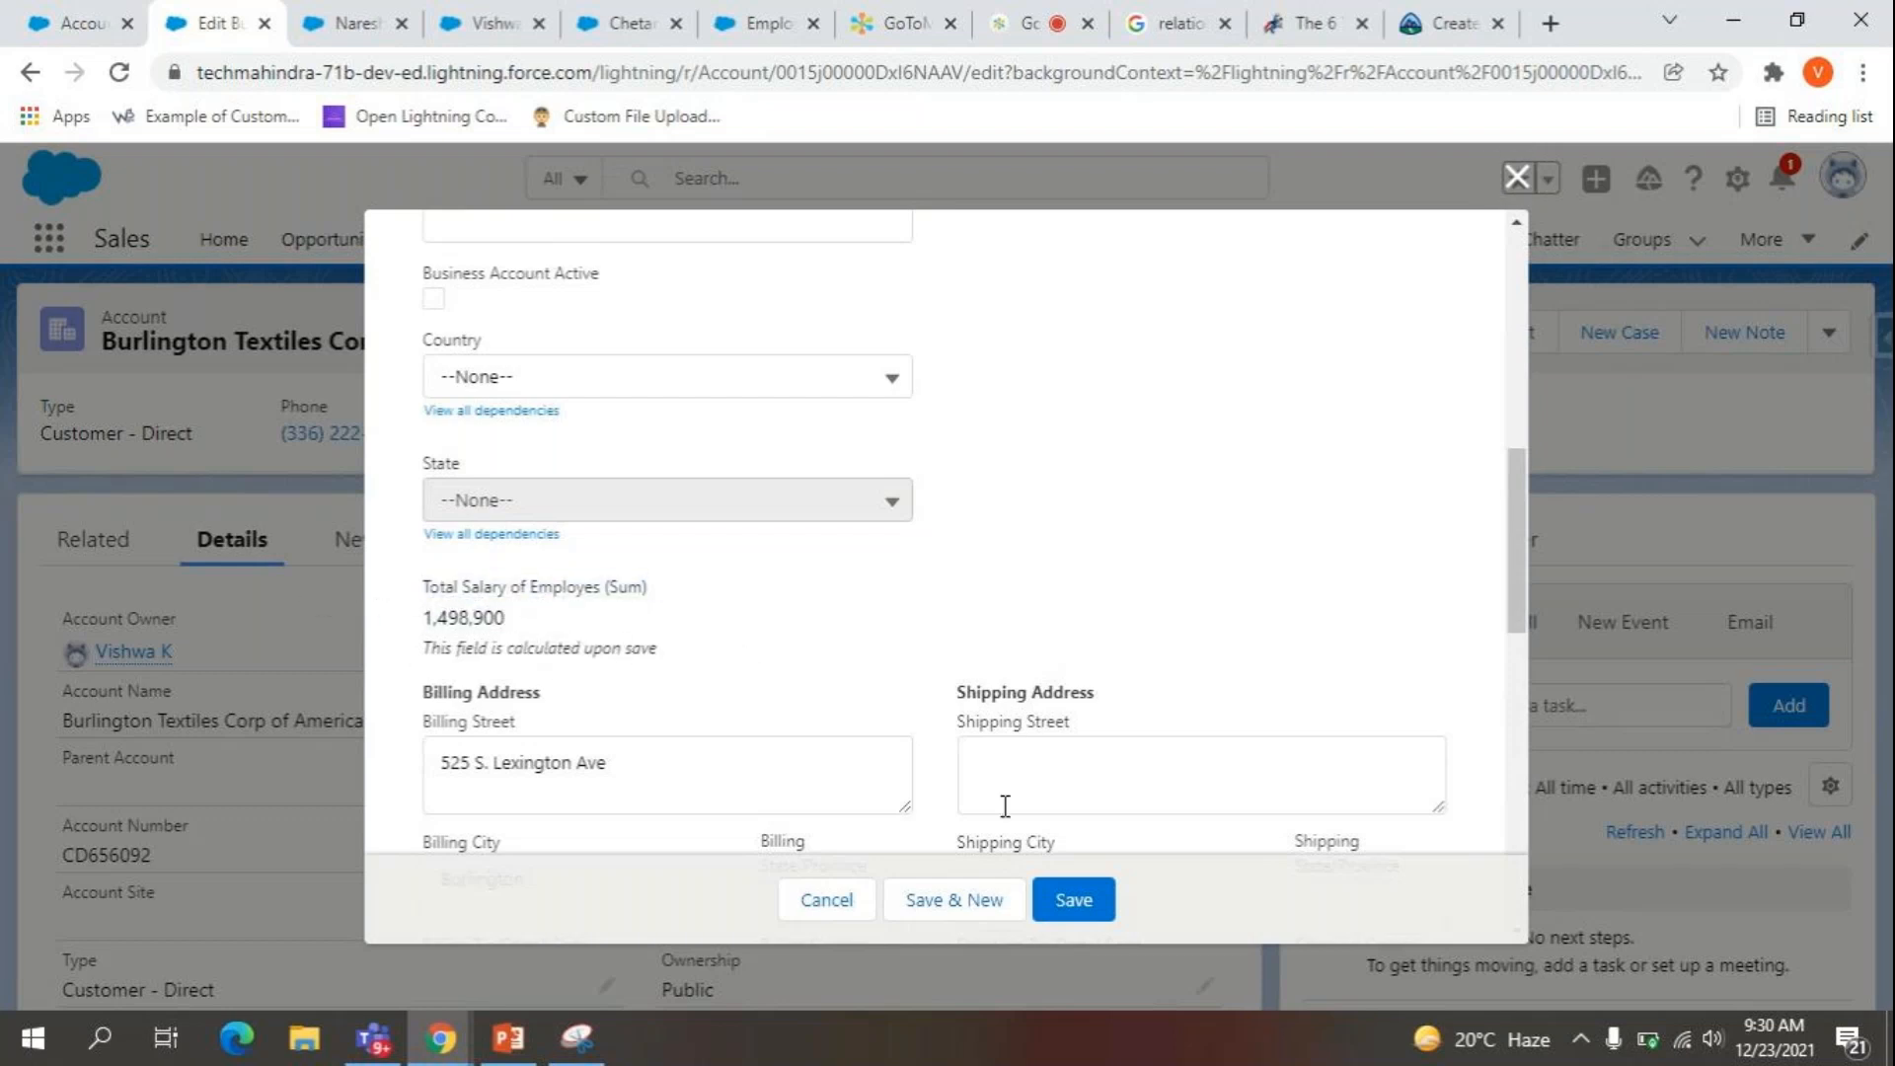
pyautogui.click(827, 901)
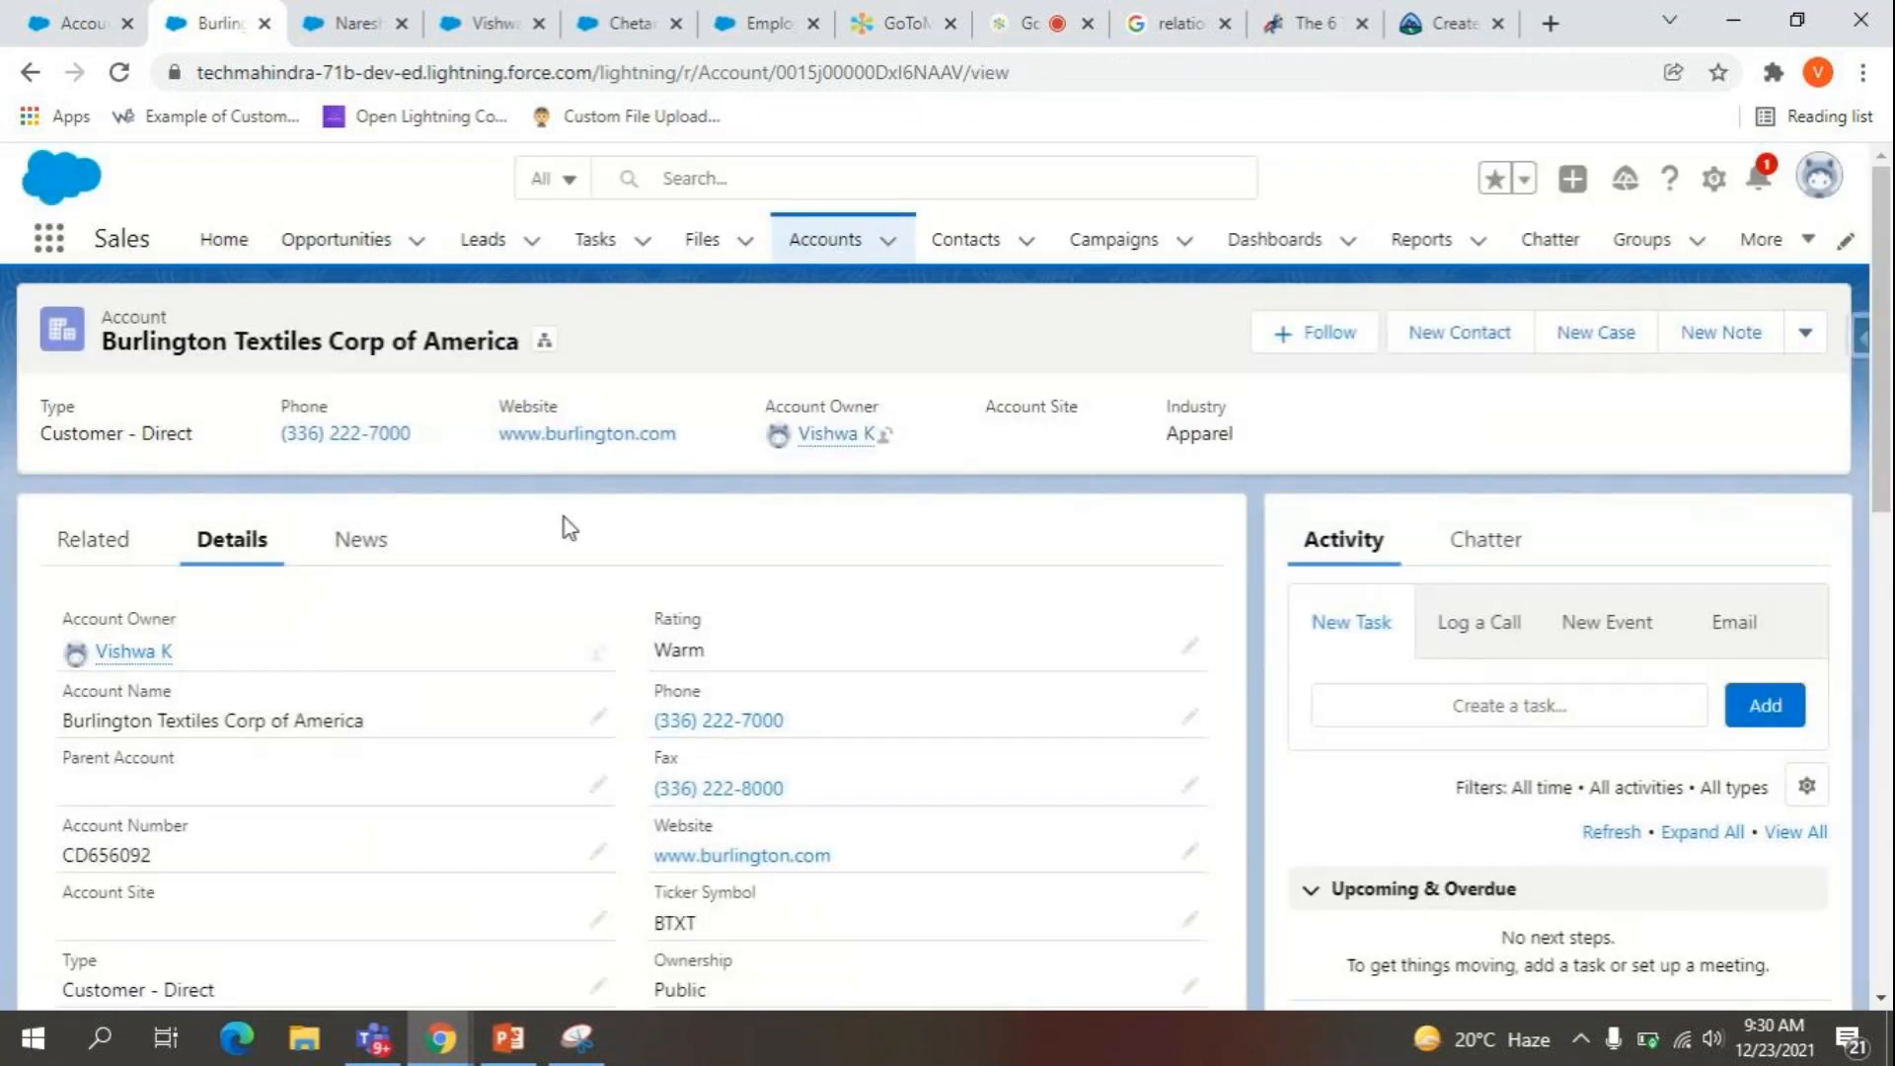
# Close the browser tab of the employee record with the 898,900 salary.
pyautogui.click(380, 22)
pyautogui.click(462, 20)
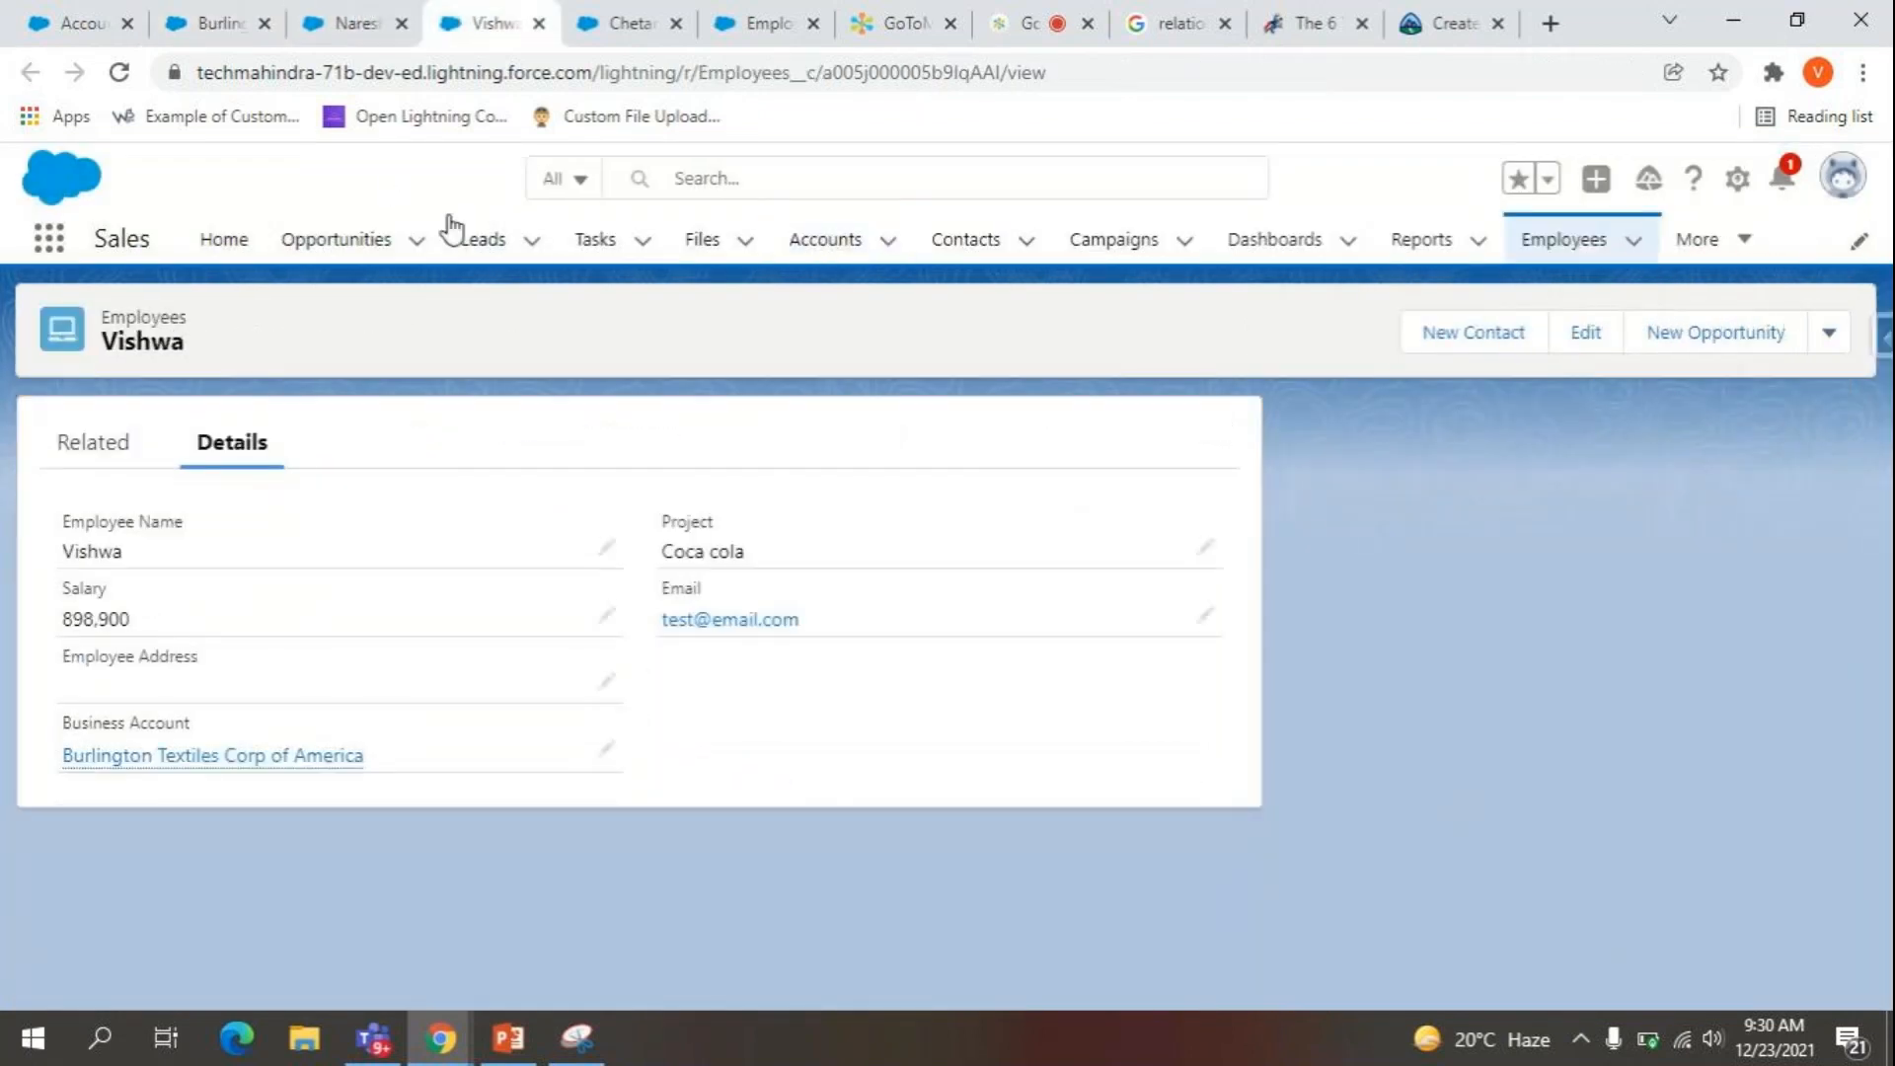
pyautogui.click(539, 23)
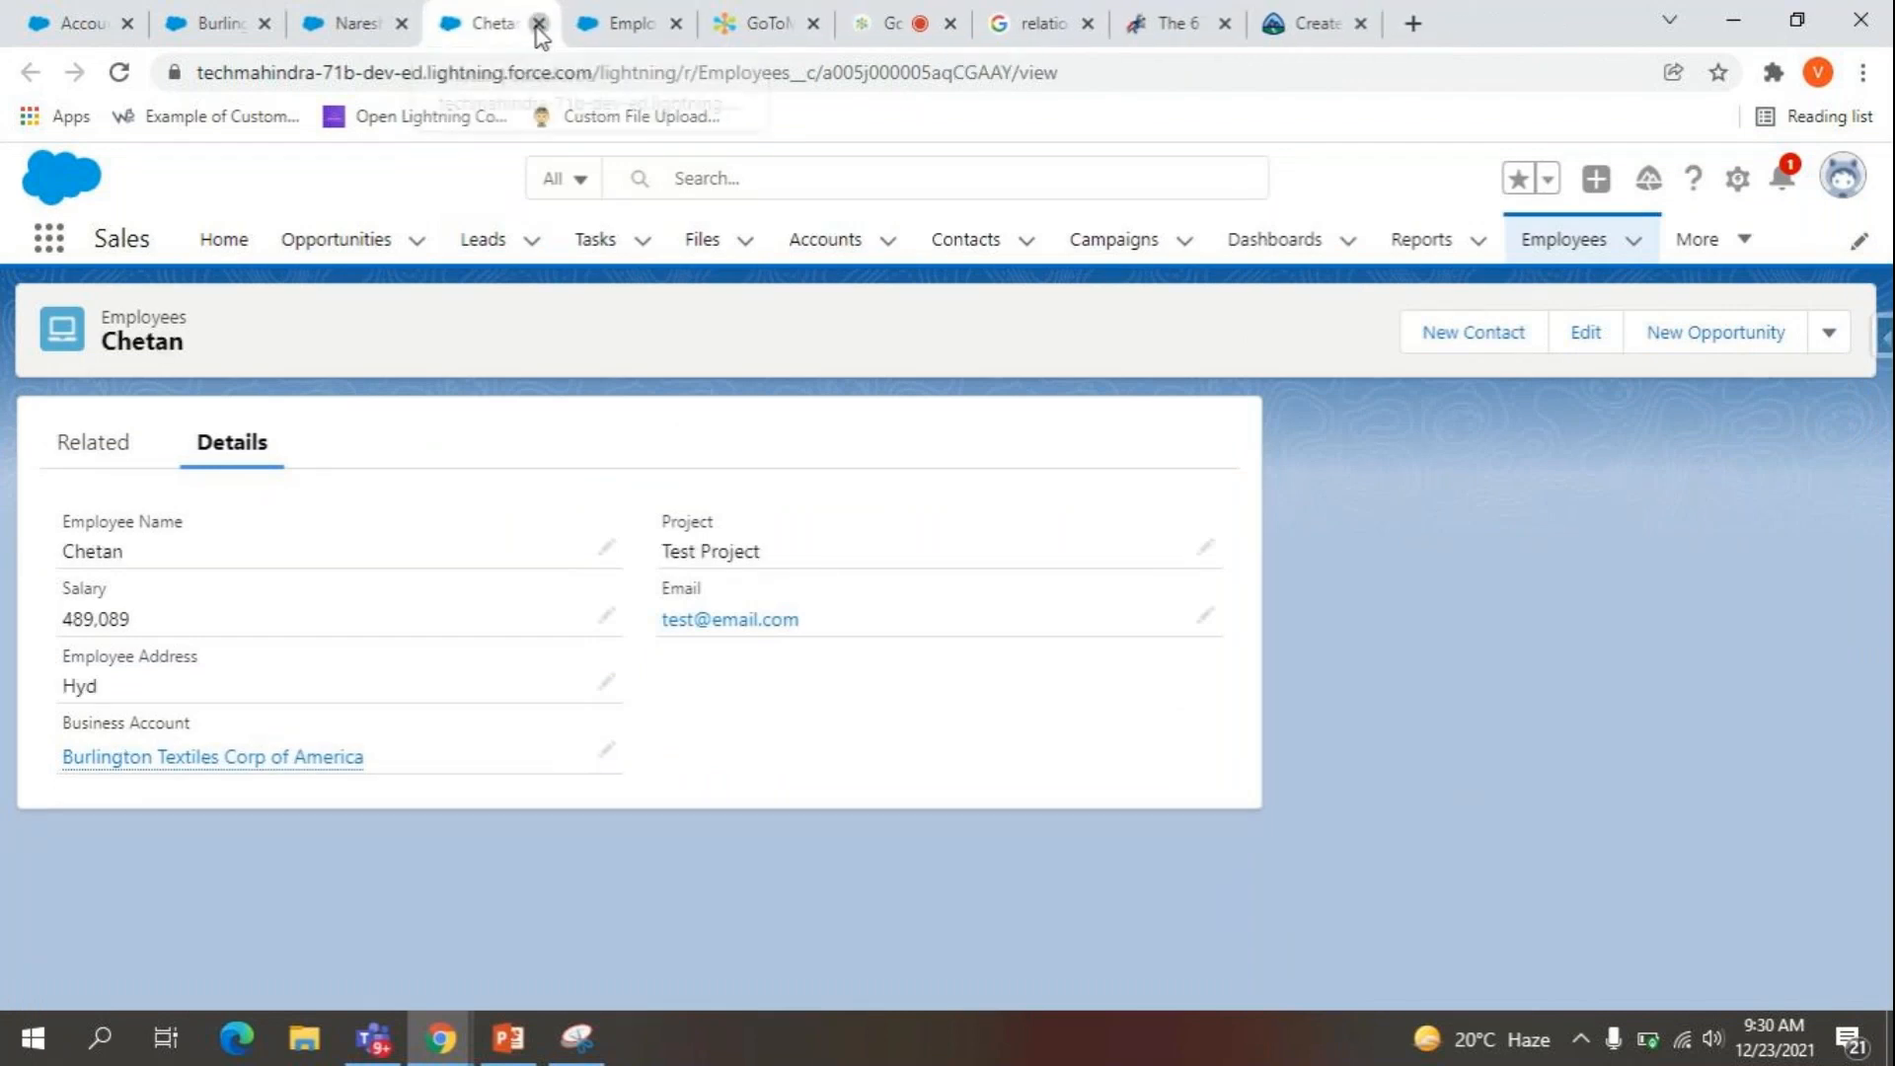
# Close the open employee record's browser tab and start a new custom field on the Account object.
pyautogui.click(539, 24)
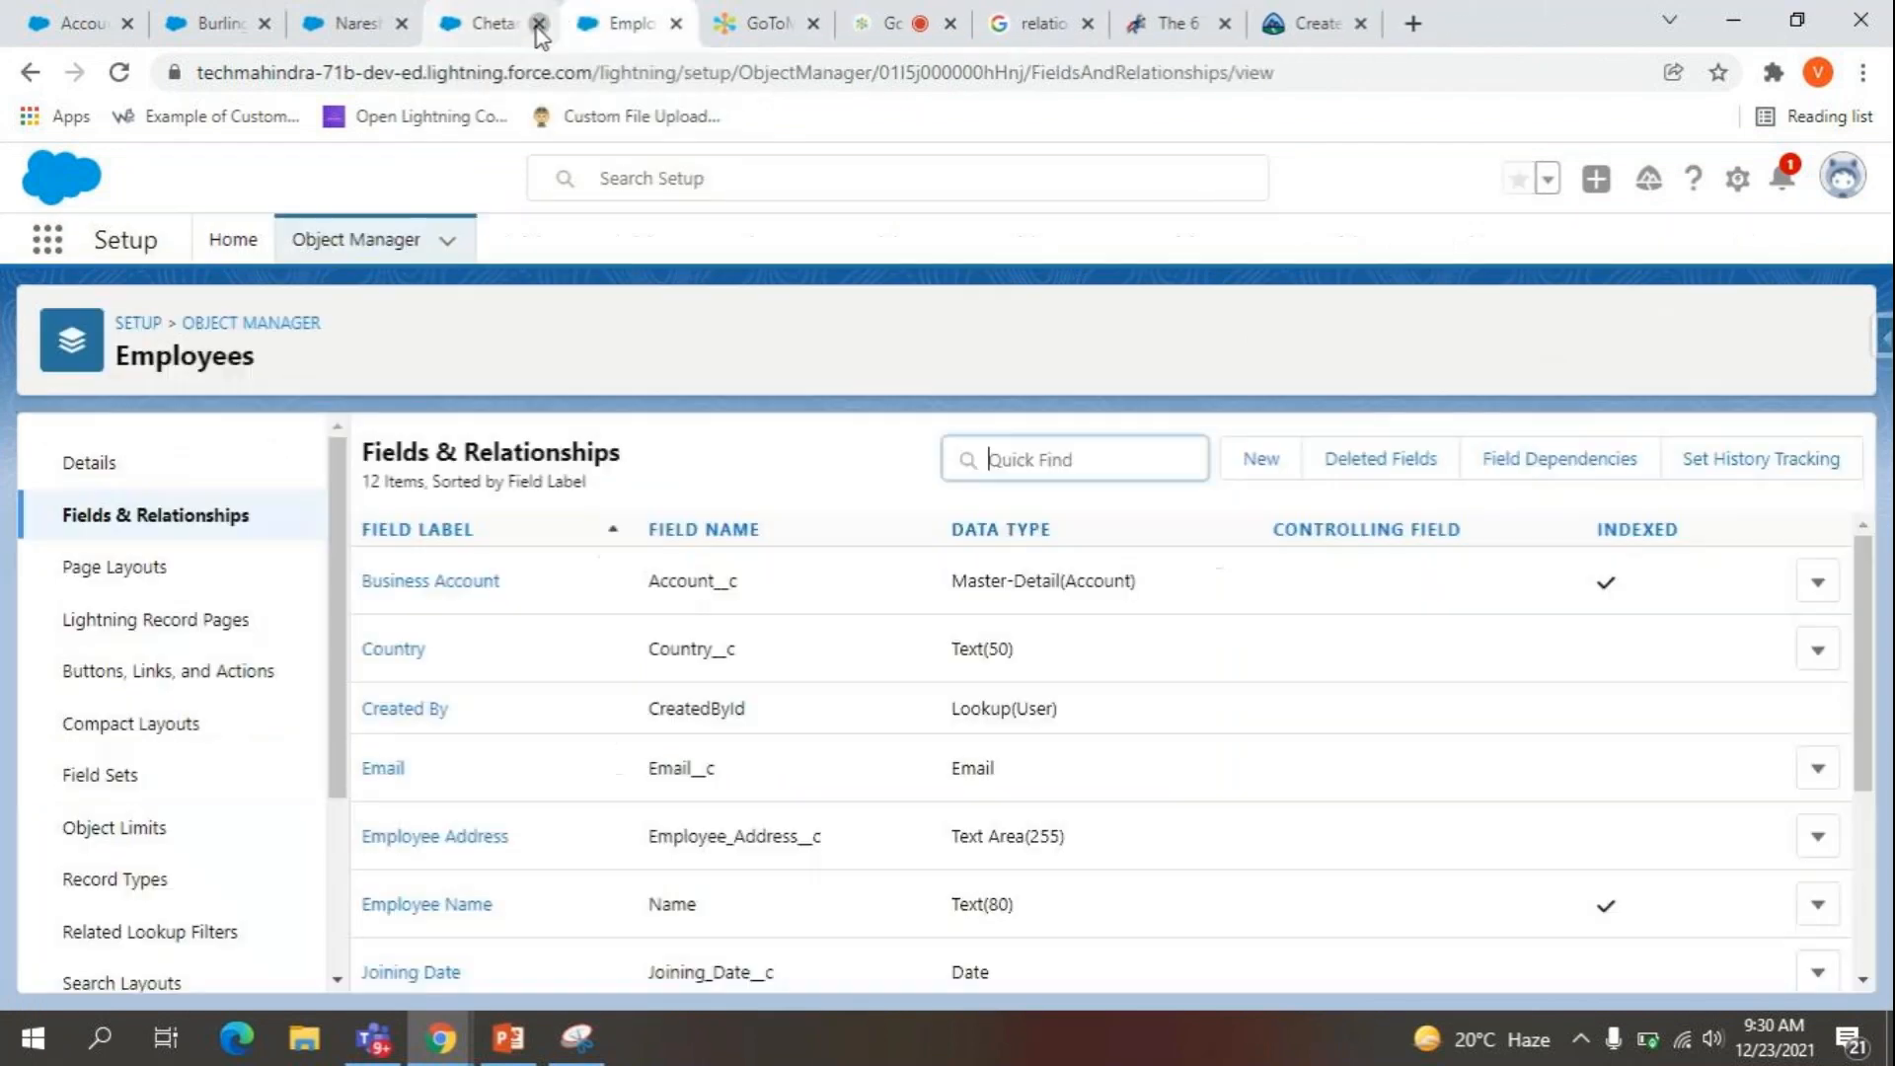
pyautogui.click(242, 14)
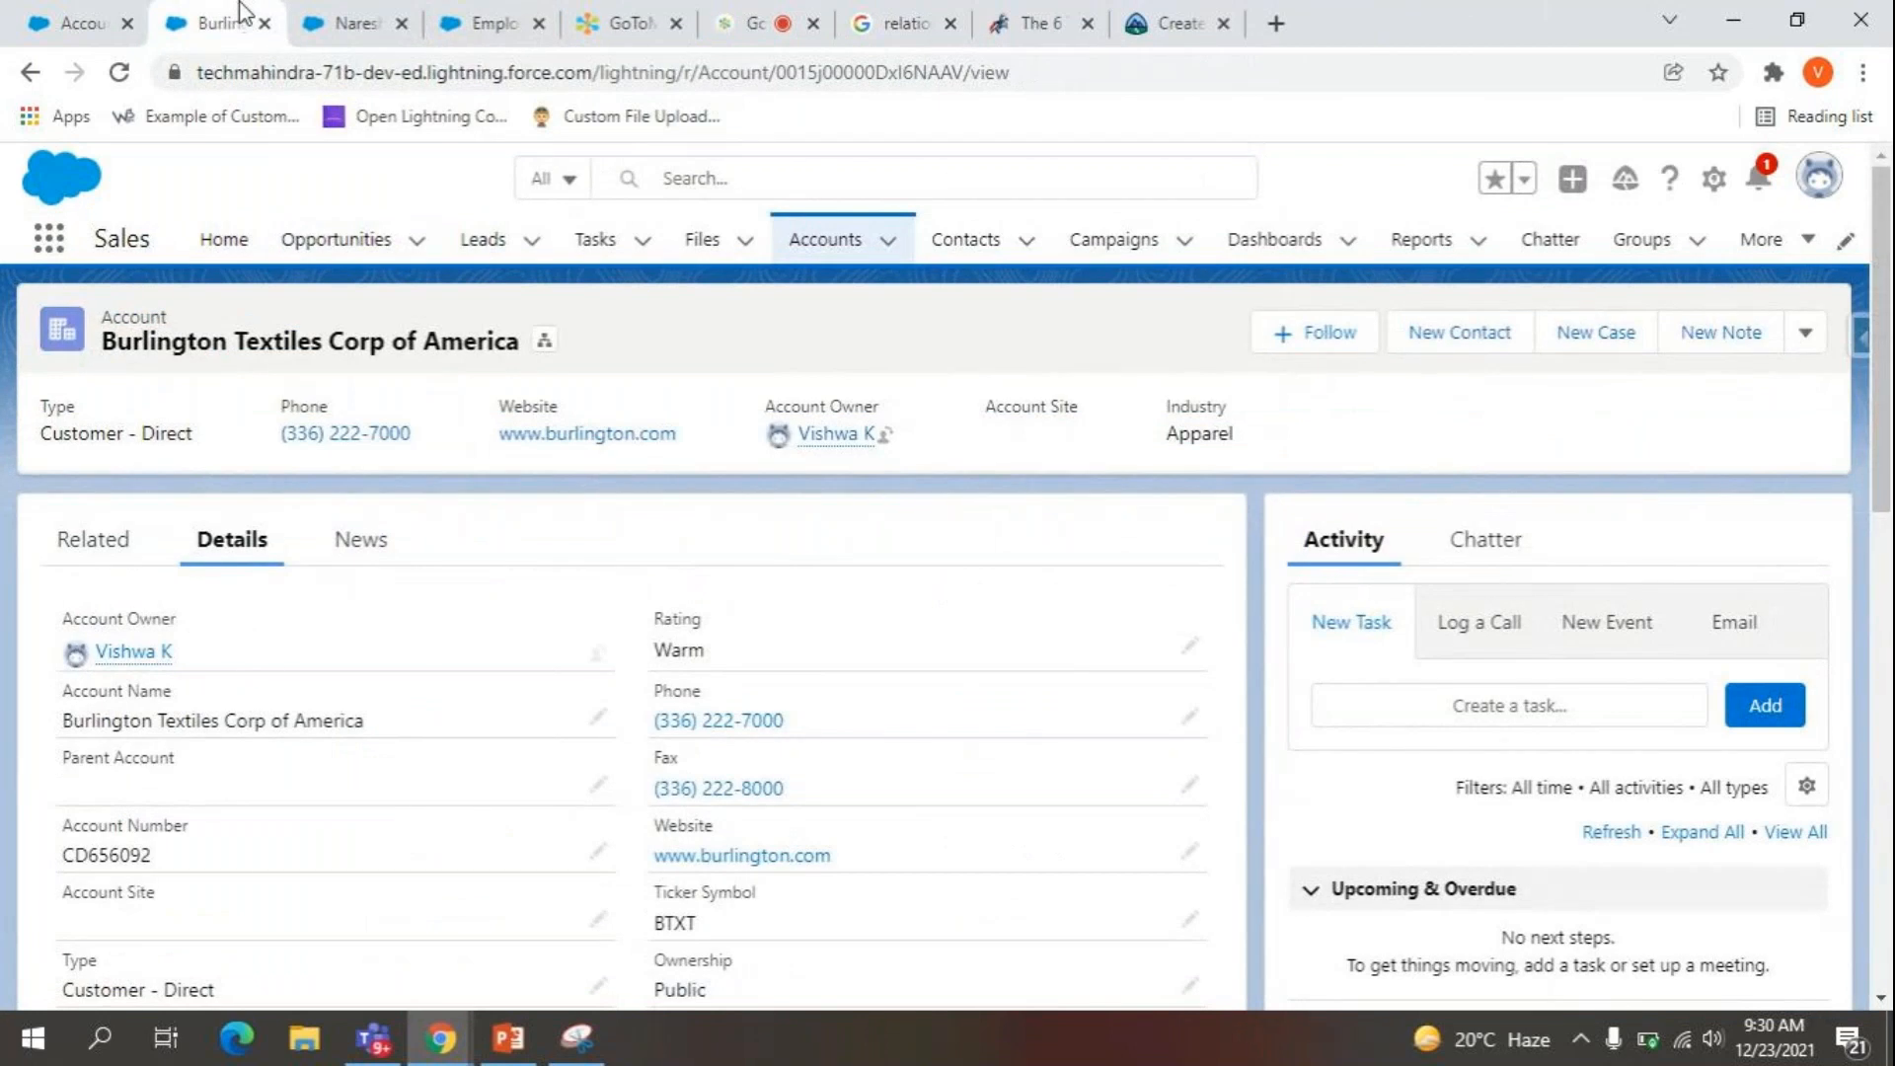
pyautogui.click(61, 10)
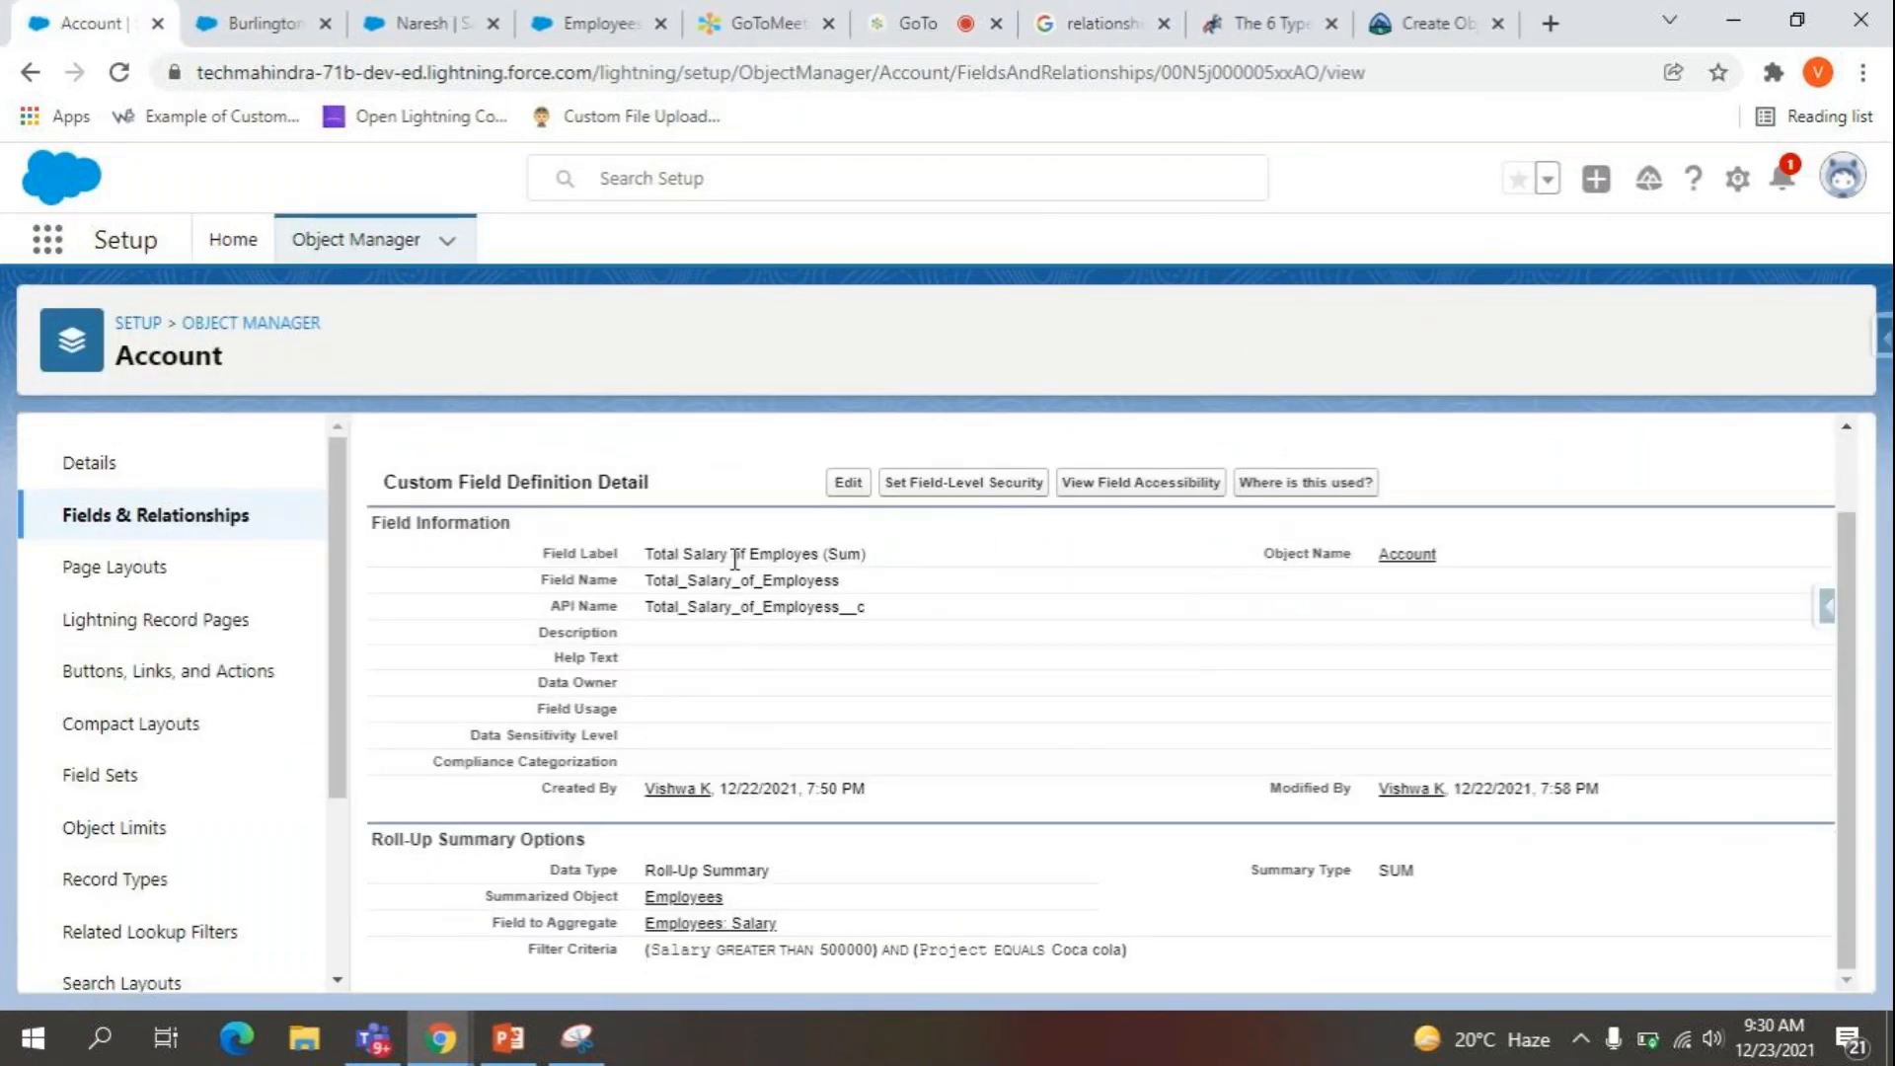
pyautogui.click(129, 514)
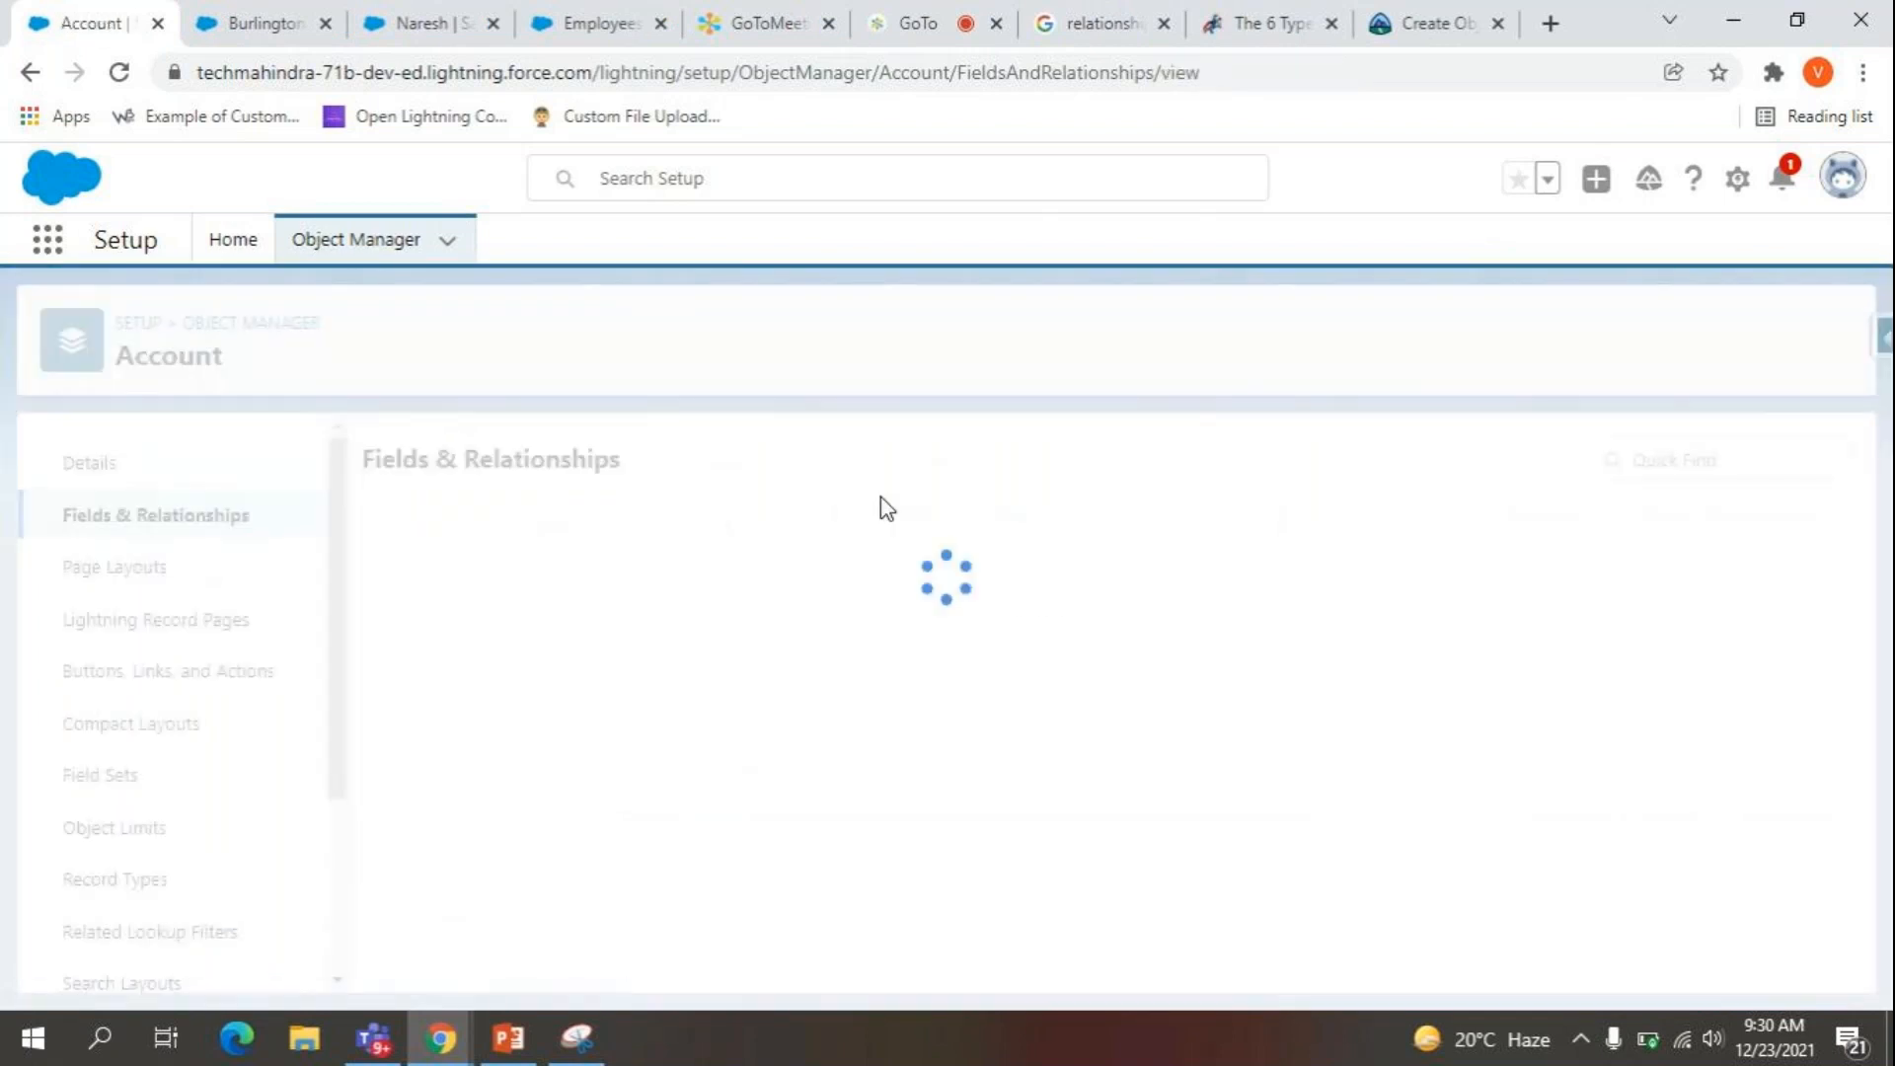
pyautogui.click(1259, 459)
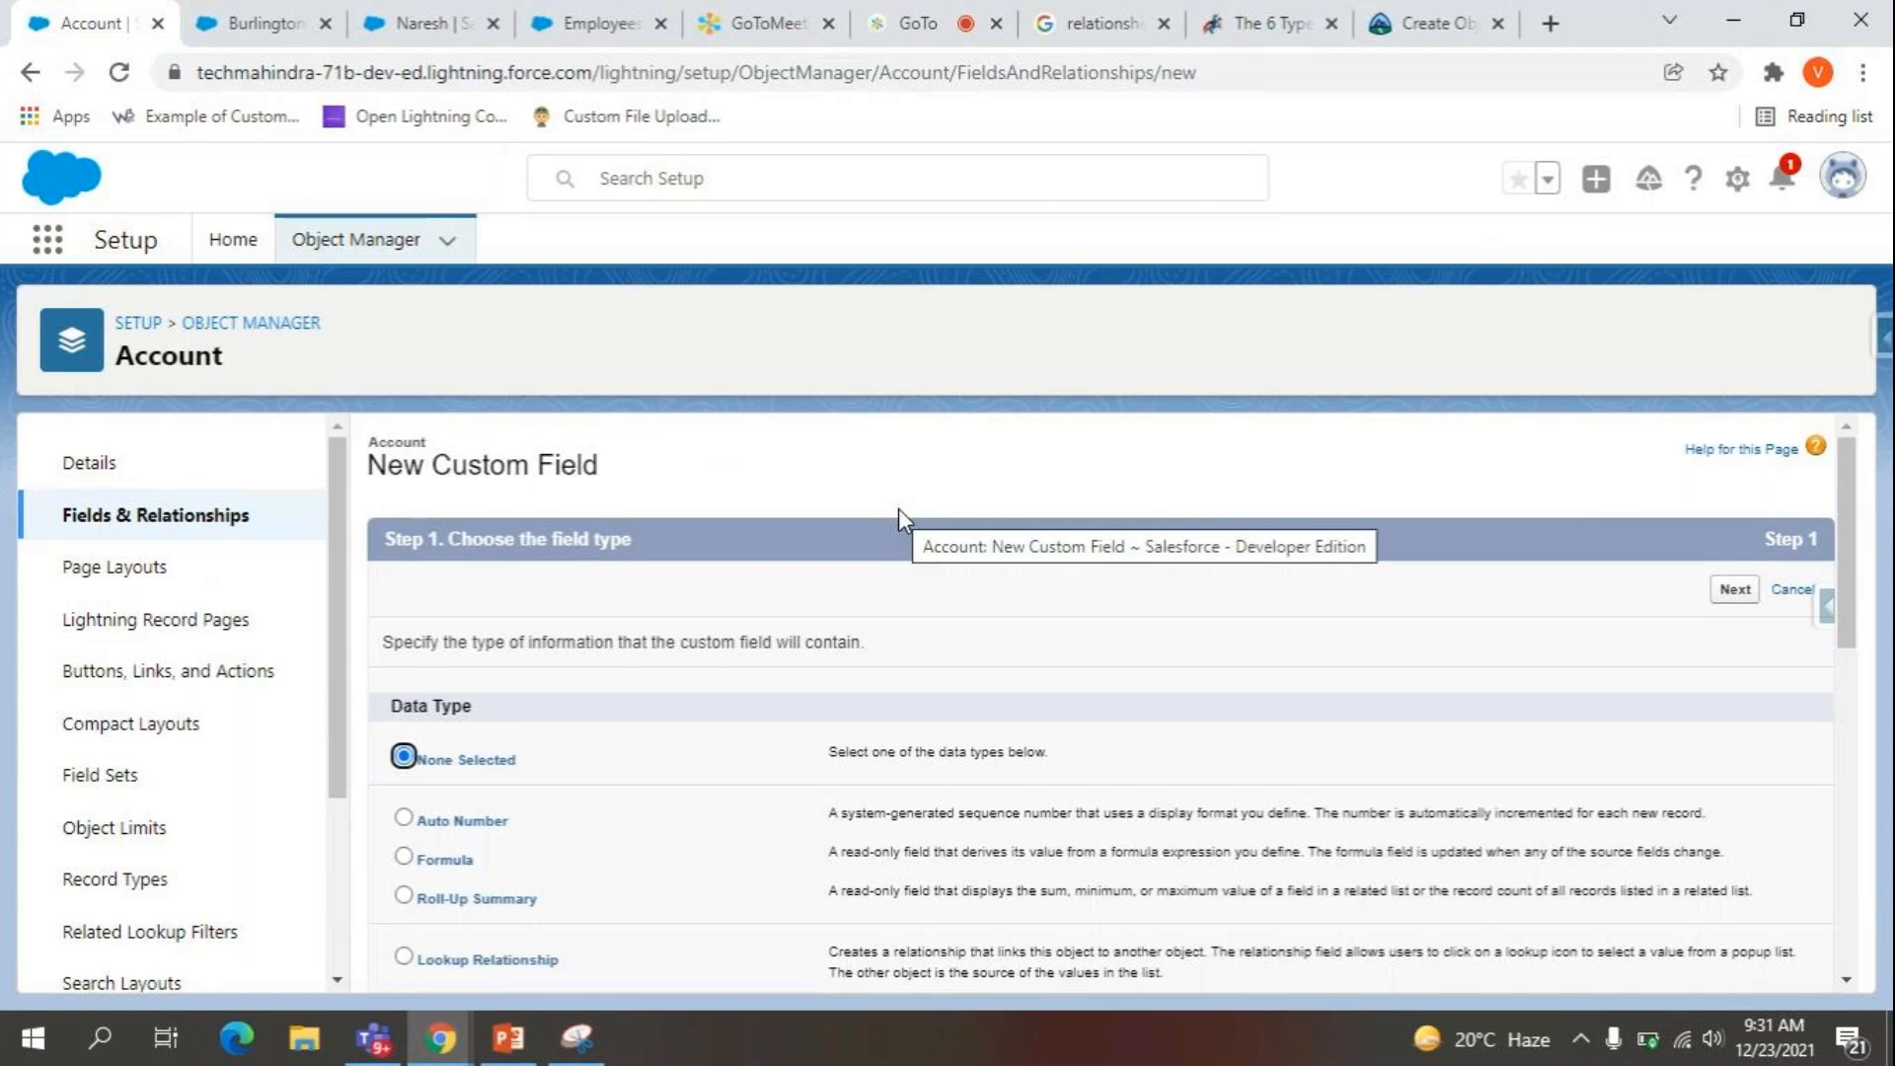
# Choose Roll-Up Summary as the new Account field's data type and continue to the field details.
pyautogui.scroll(-2, 766, 804)
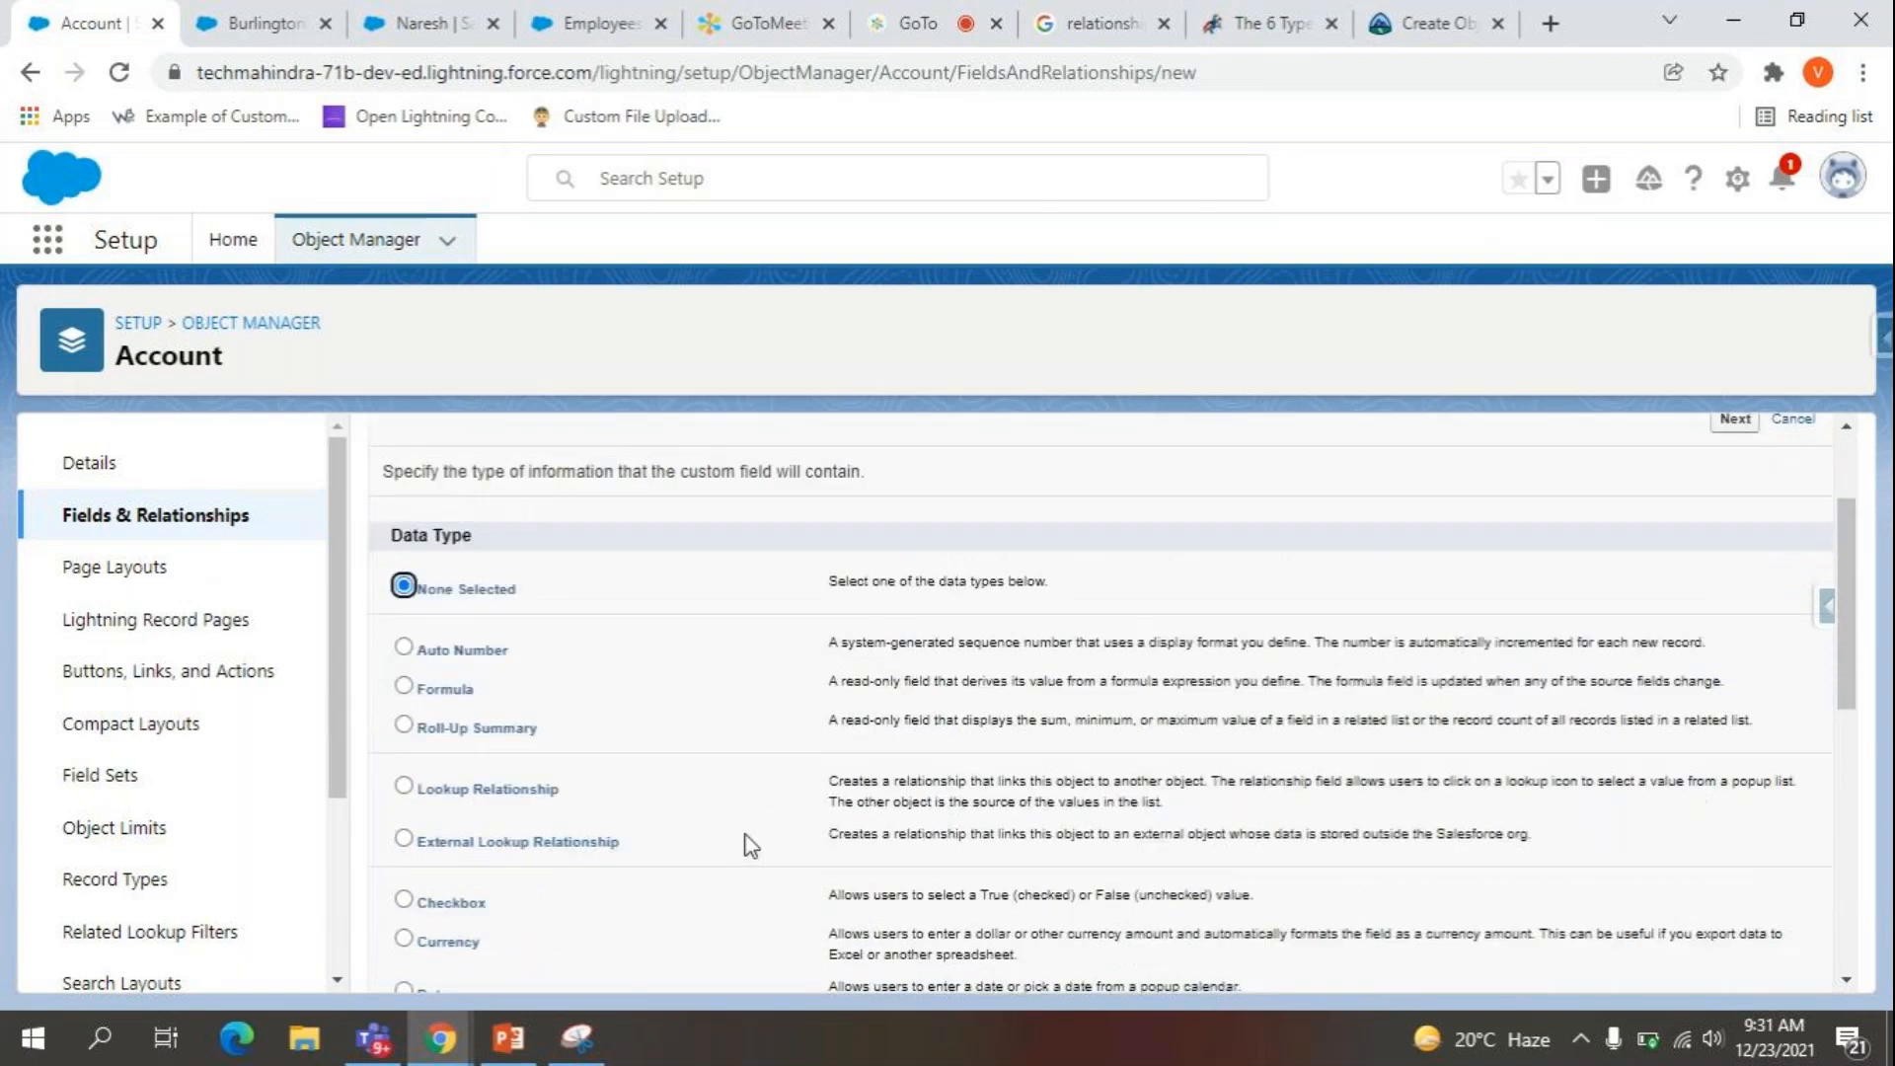
pyautogui.rightClick(745, 838)
pyautogui.click(714, 675)
pyautogui.scroll(-2, 731, 902)
pyautogui.scroll(2, 502, 619)
pyautogui.click(404, 618)
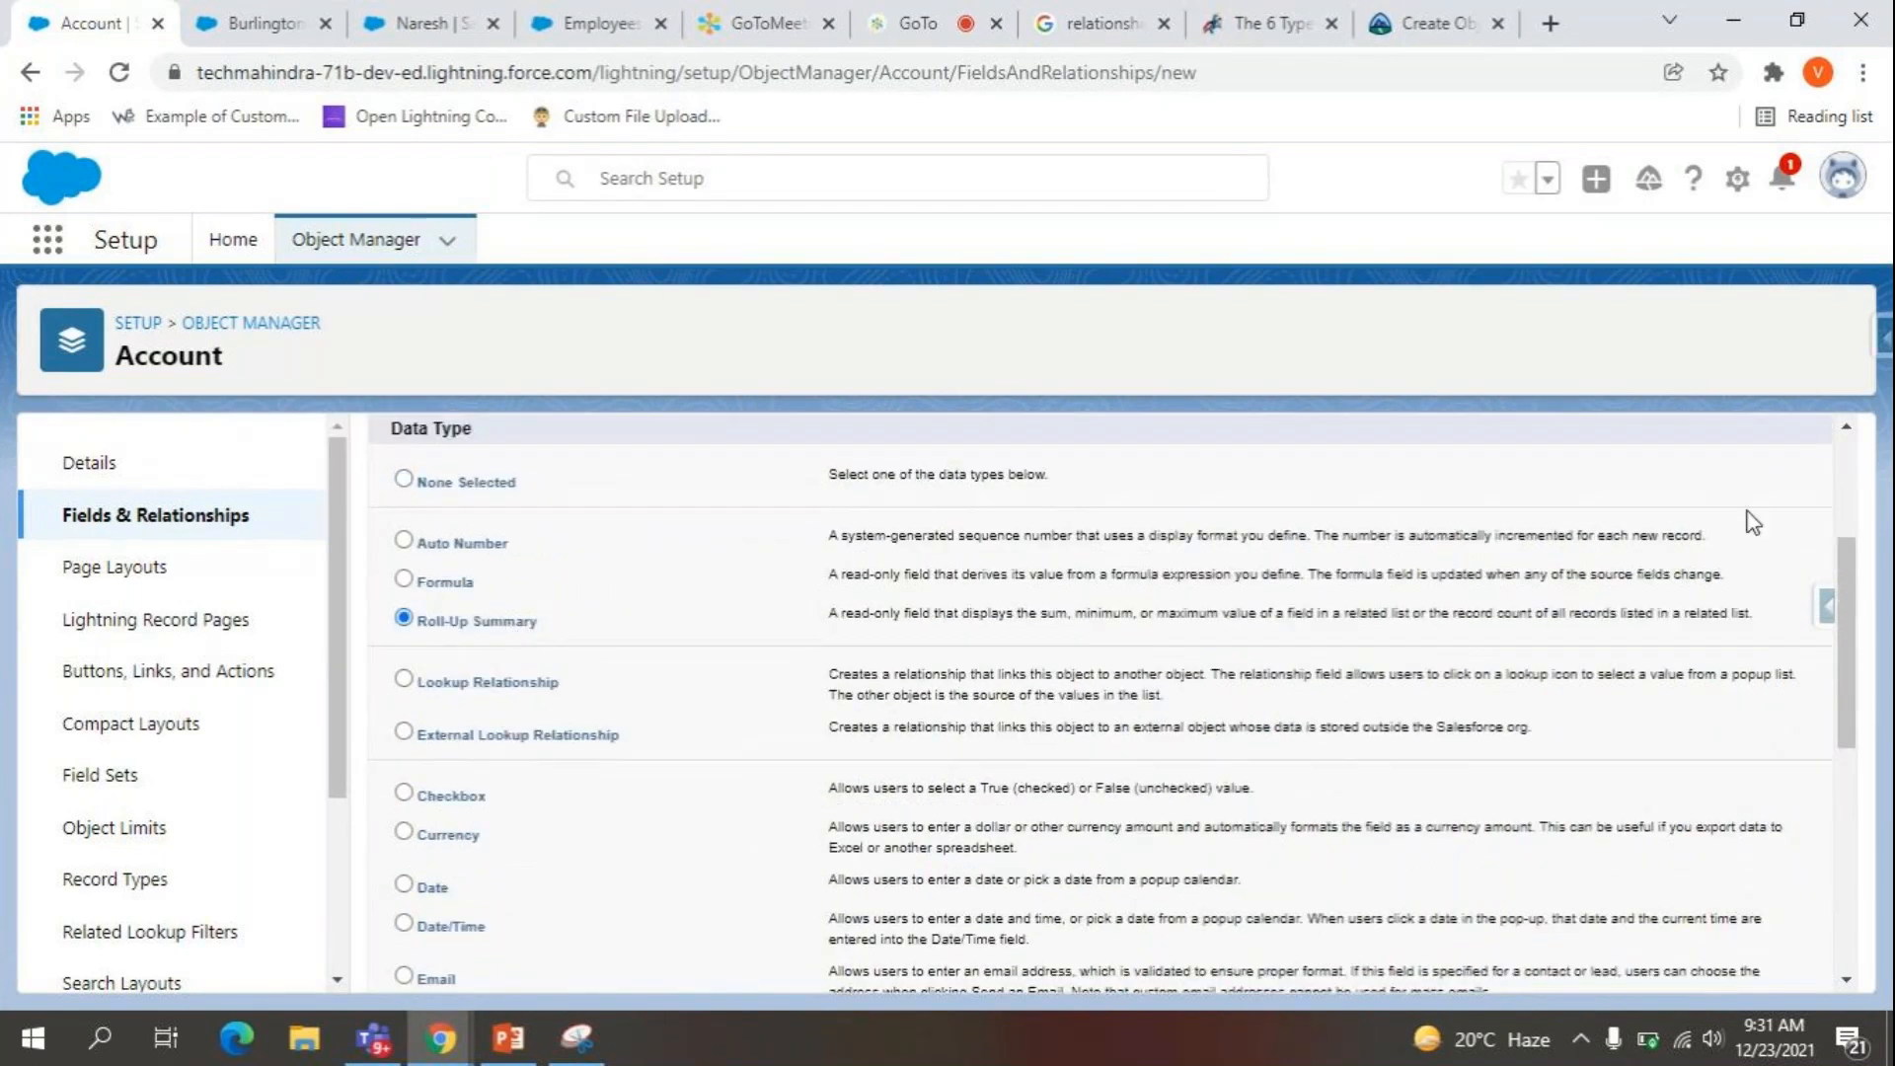
pyautogui.scroll(3, 1767, 533)
pyautogui.click(1734, 590)
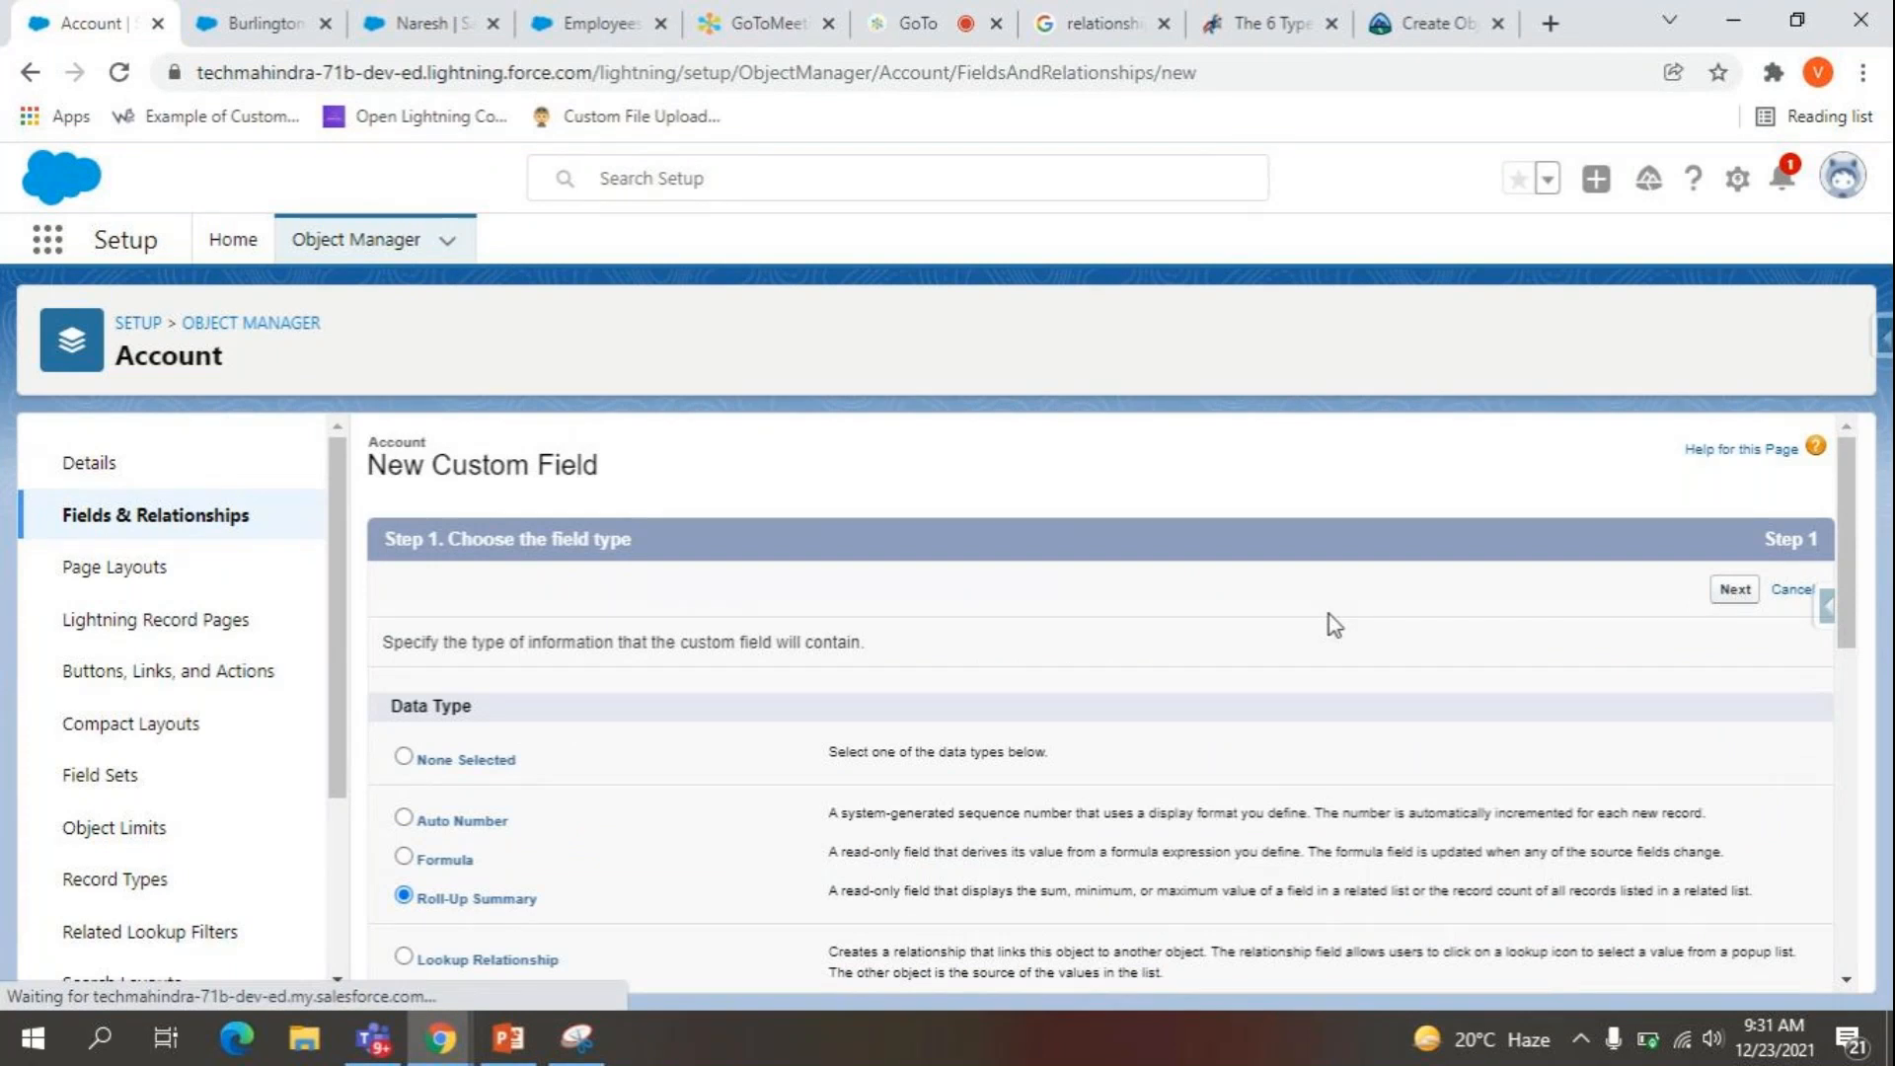
# Label the field Highest Salary of Employee with the name Highest_Salary_of_Employee, and continue to the summary calculation.
pyautogui.click(816, 642)
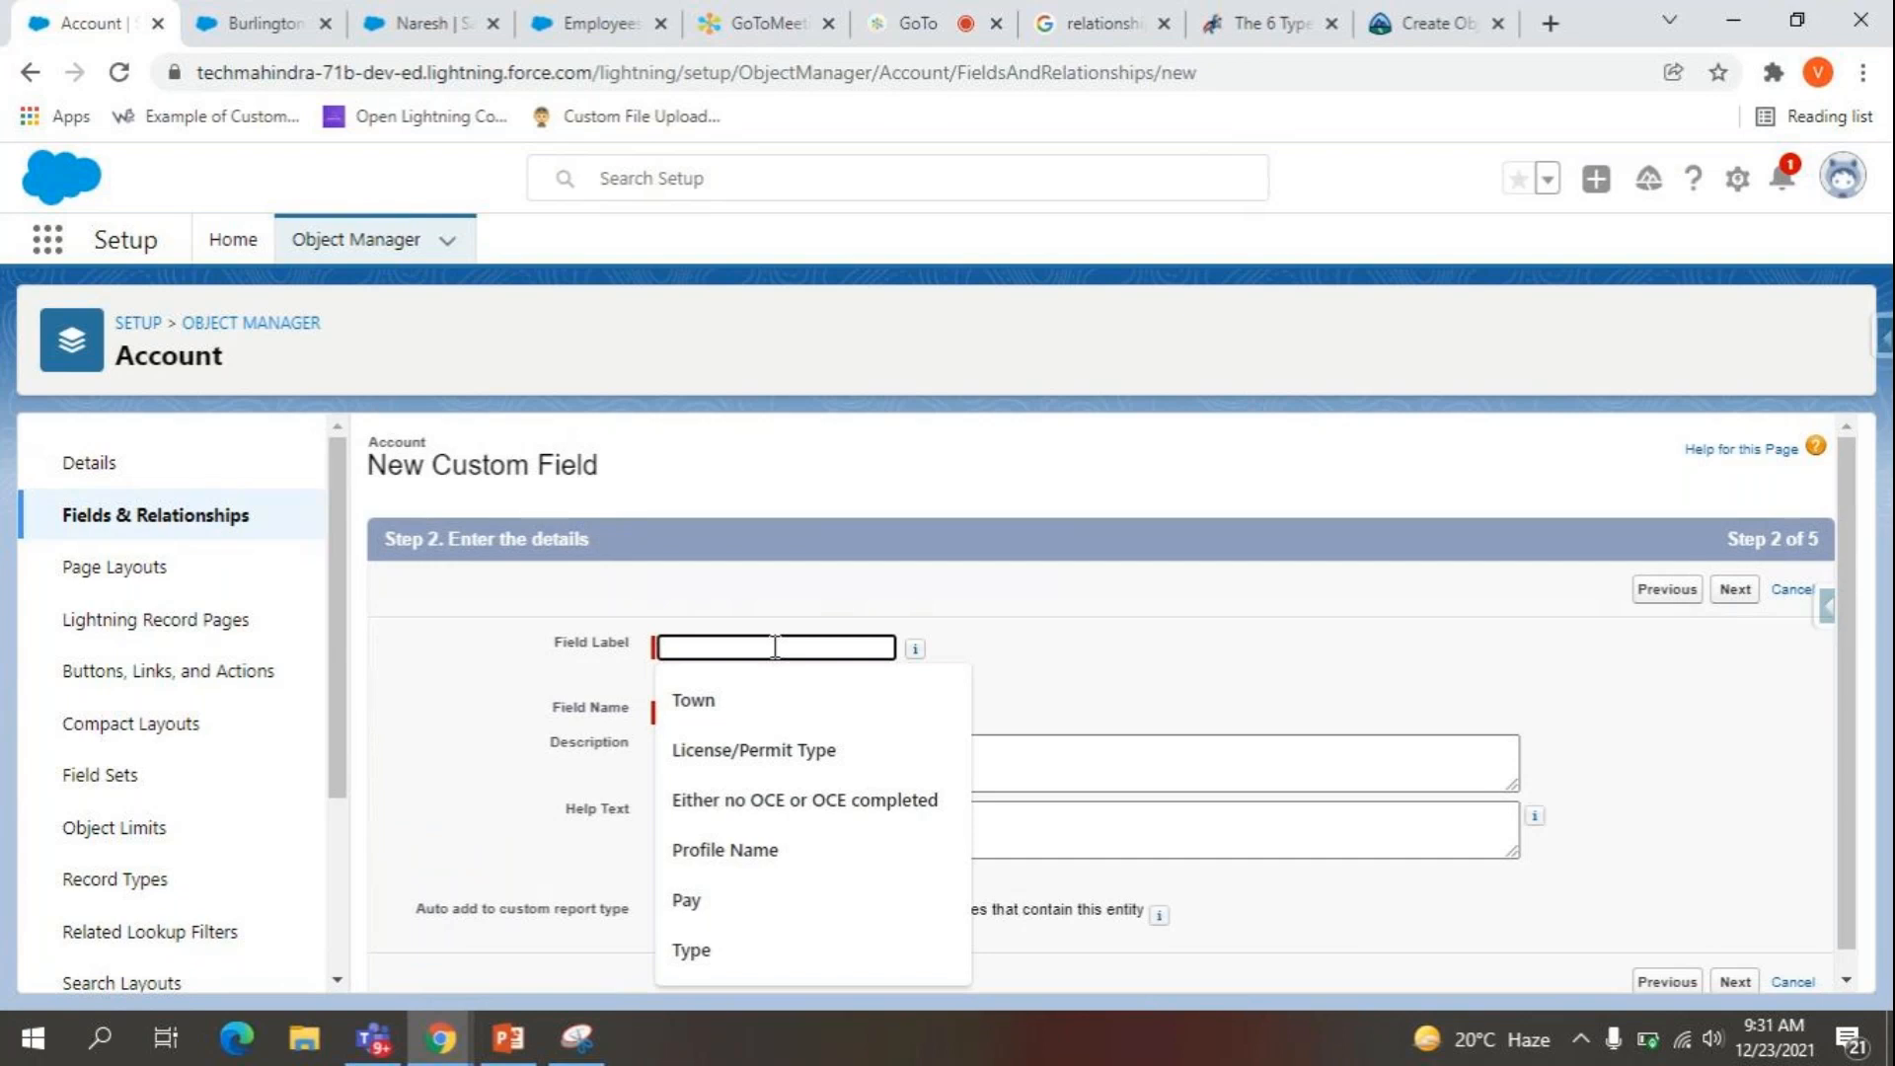
pyautogui.write('Highest Salary of Employye')
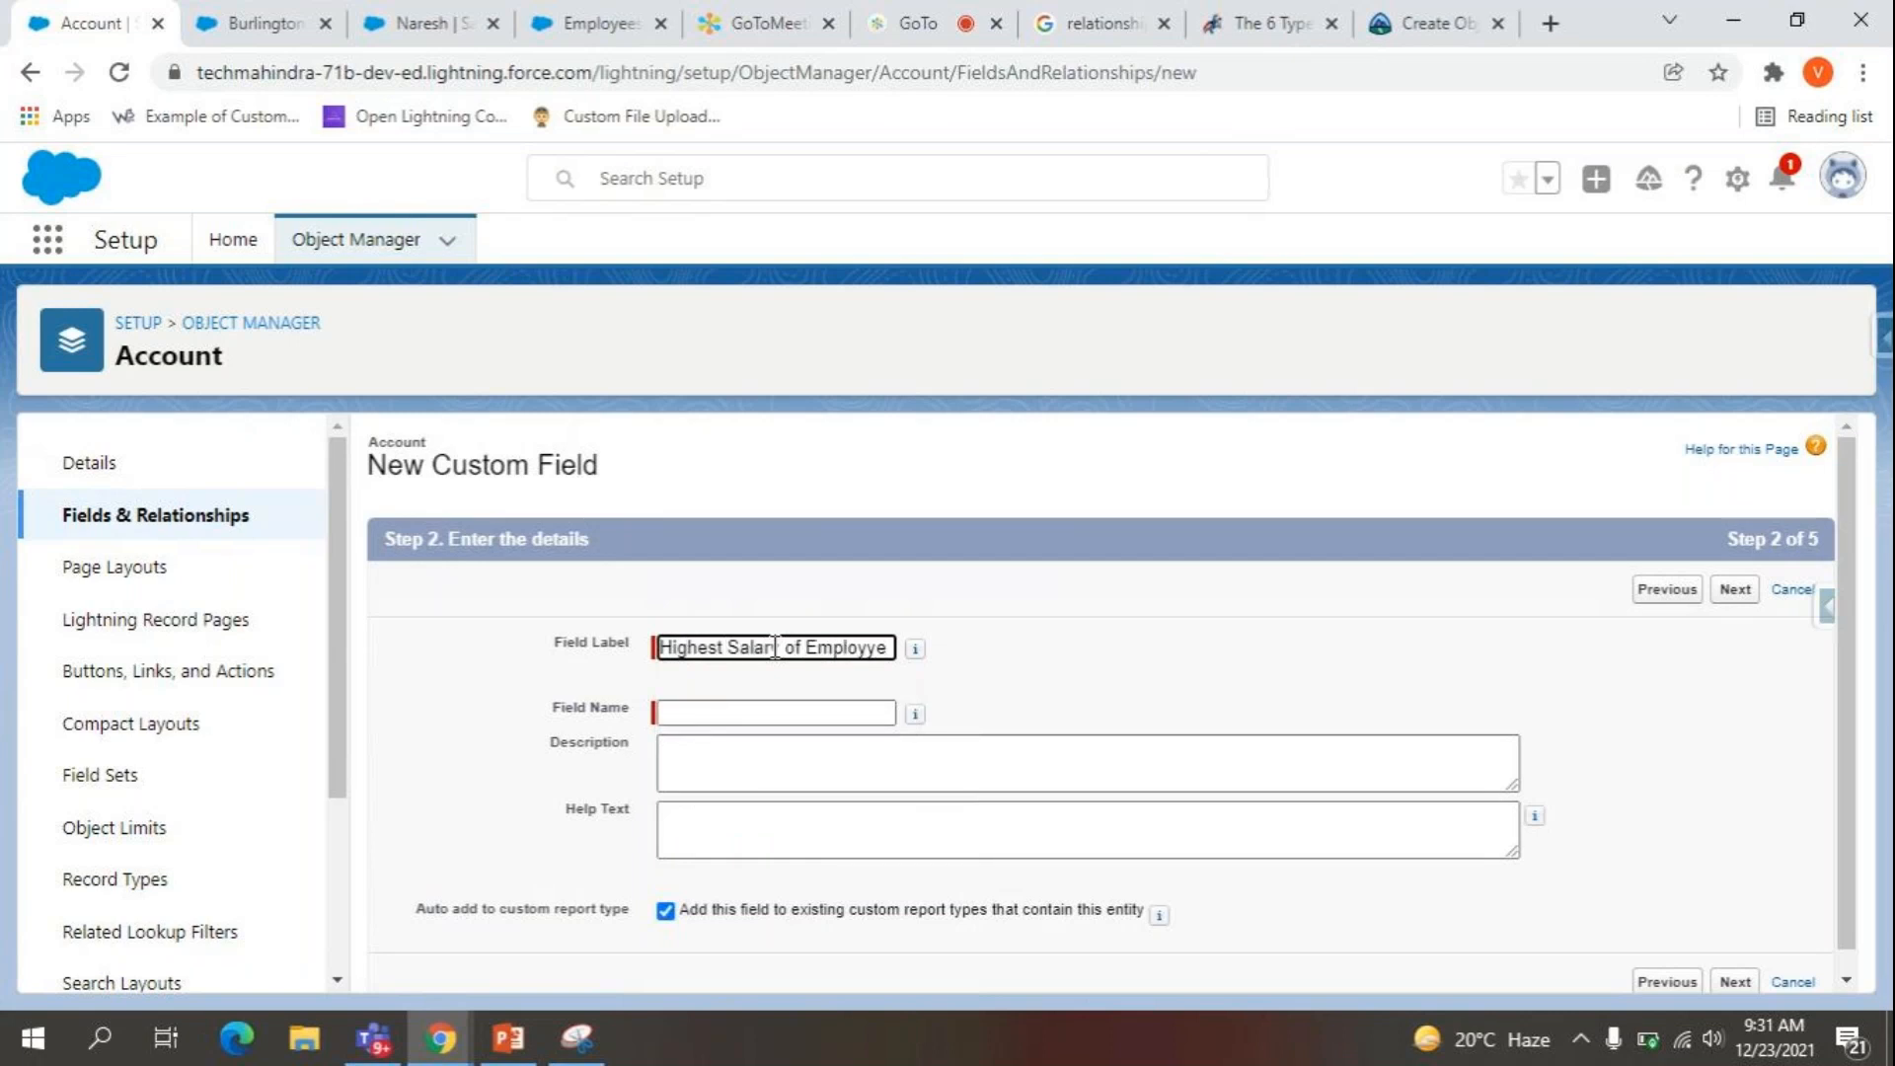
pyautogui.press('Tab')
pyautogui.click(886, 711)
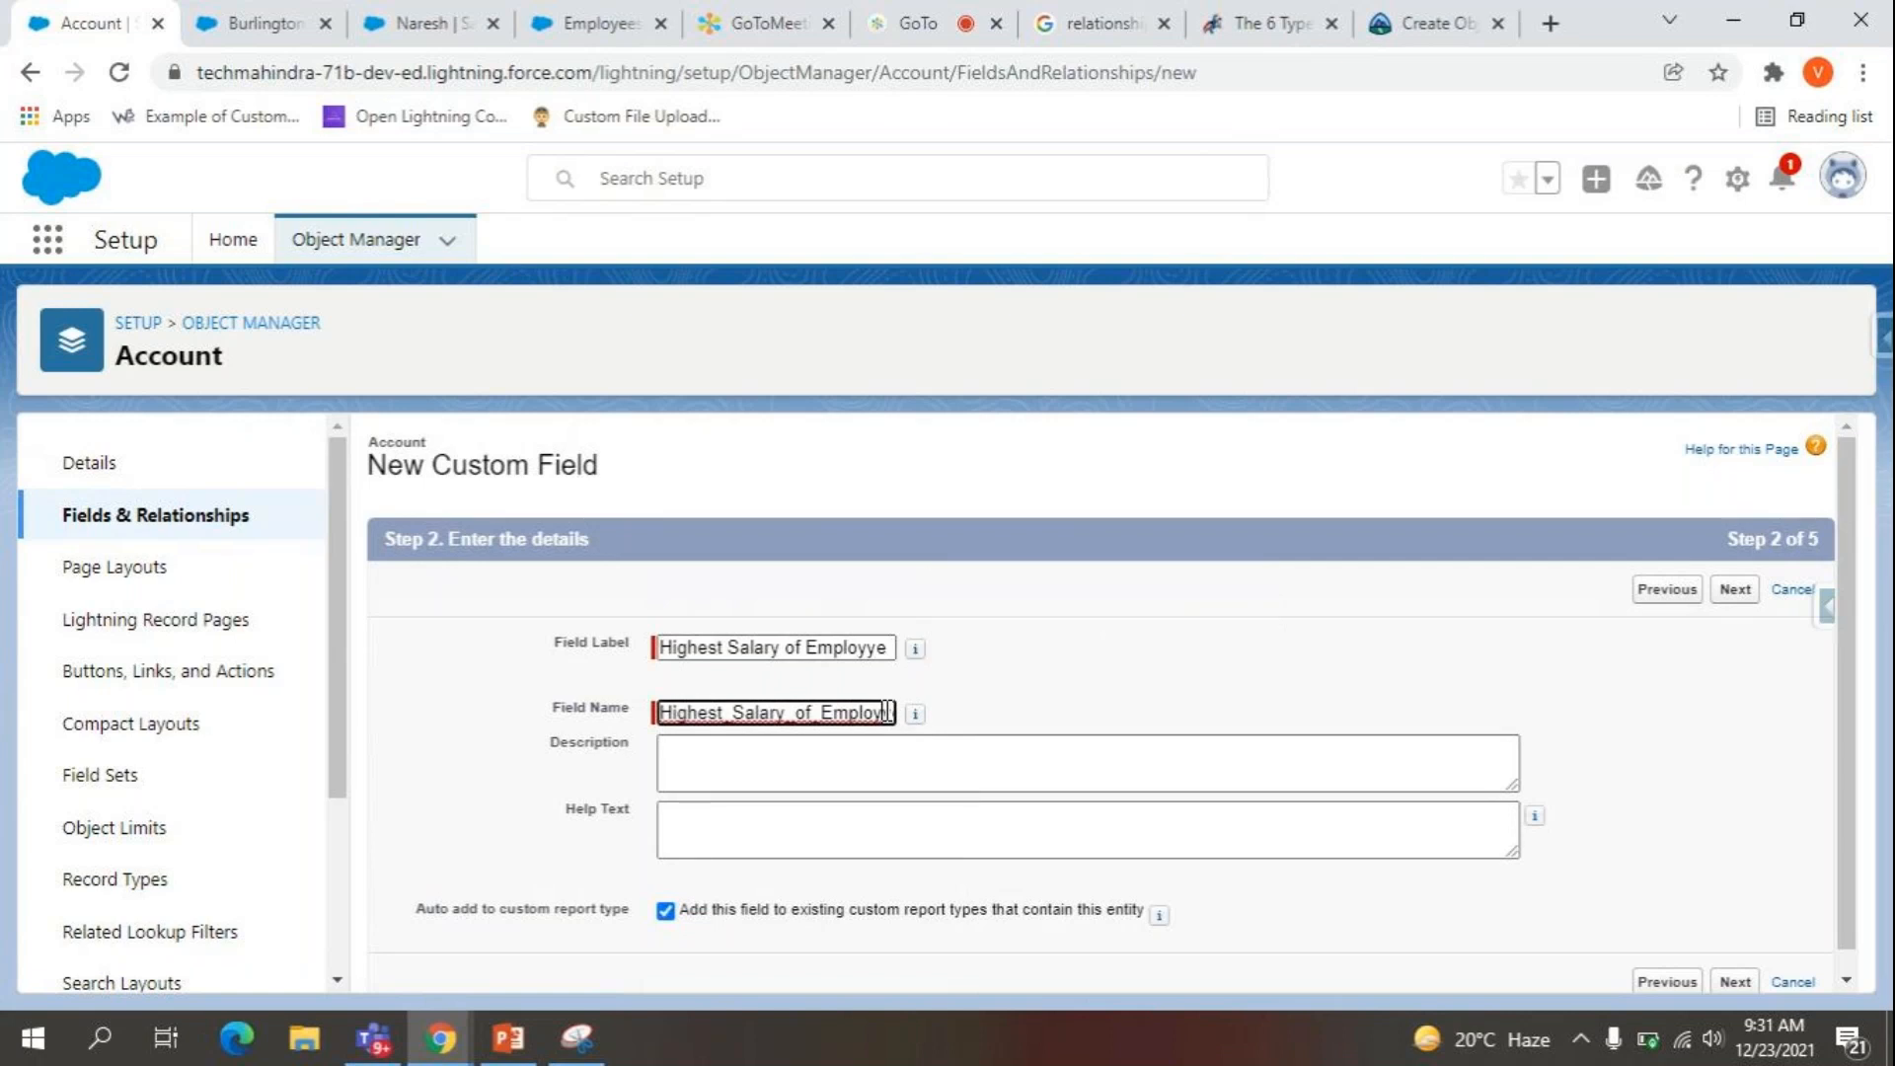
pyautogui.press('BackSpace')
pyautogui.click(880, 651)
pyautogui.press('BackSpace')
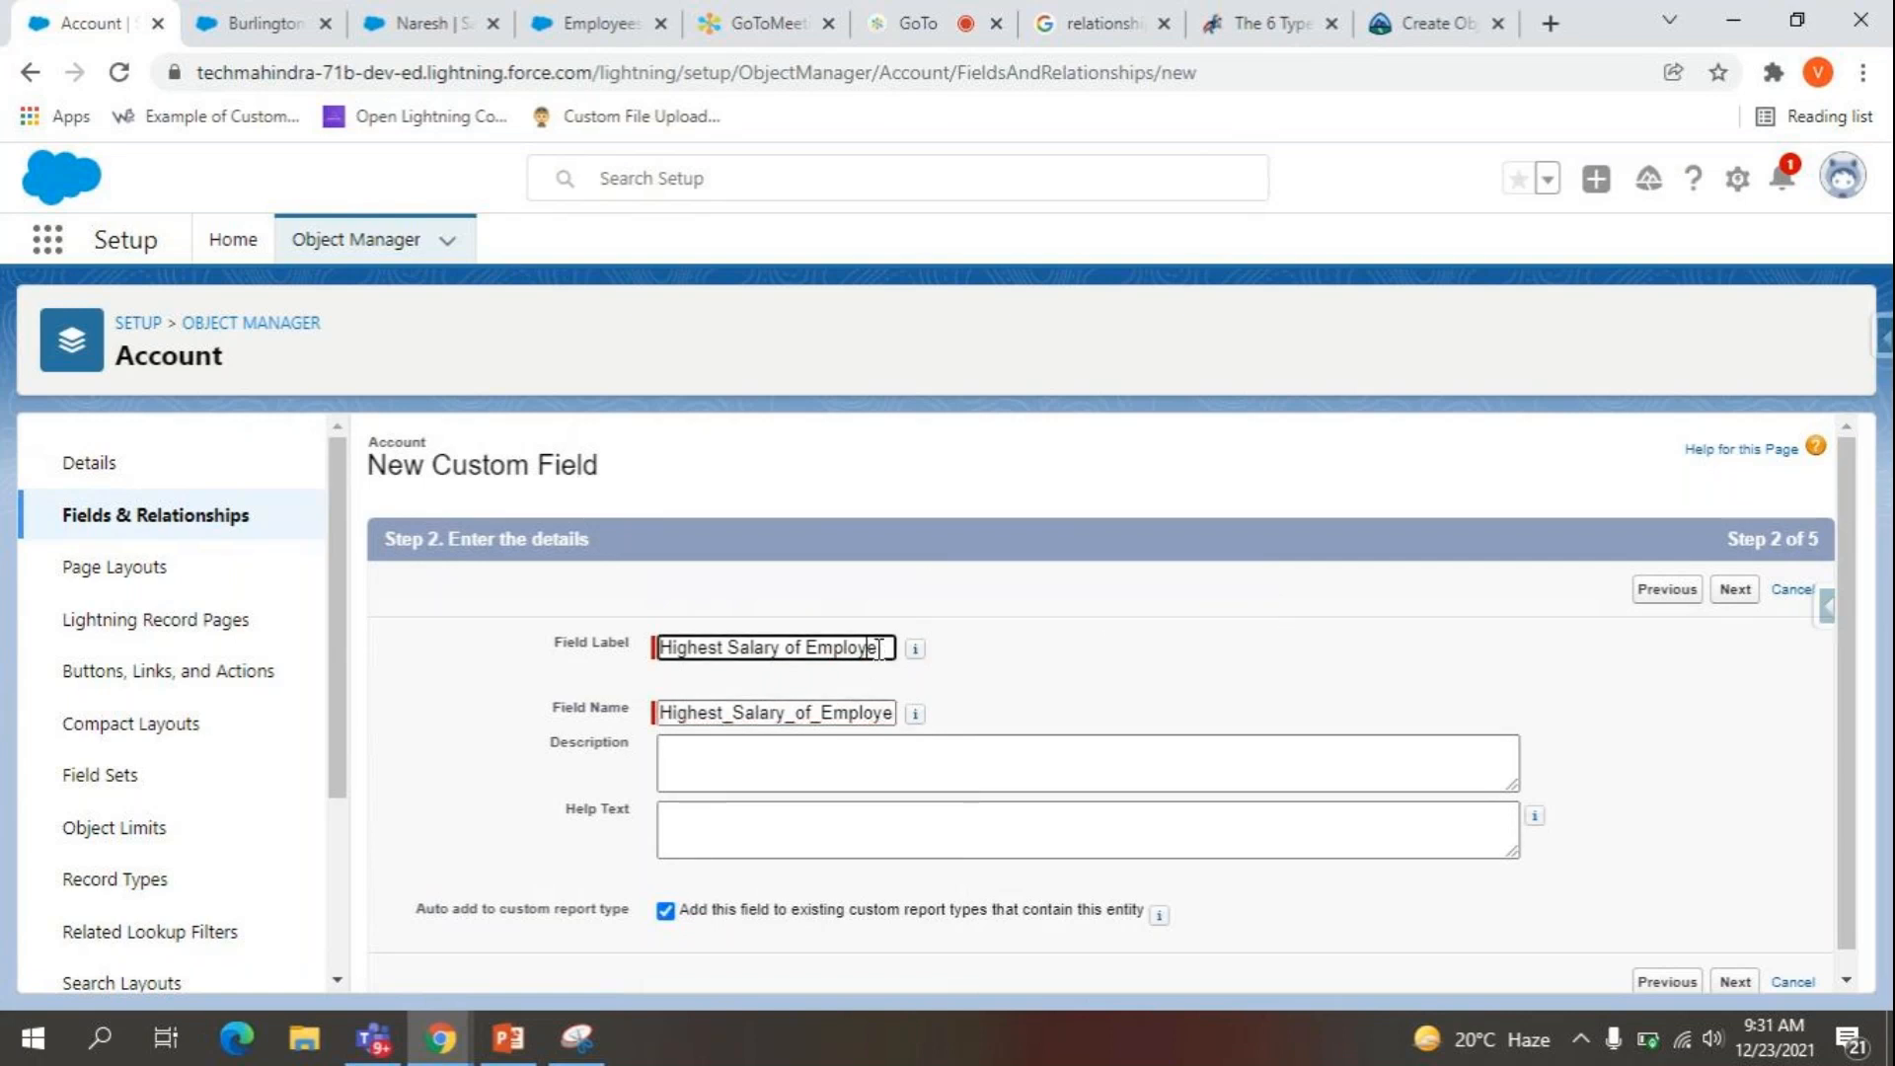
pyautogui.write('e')
pyautogui.press('Tab')
pyautogui.press('Tab')
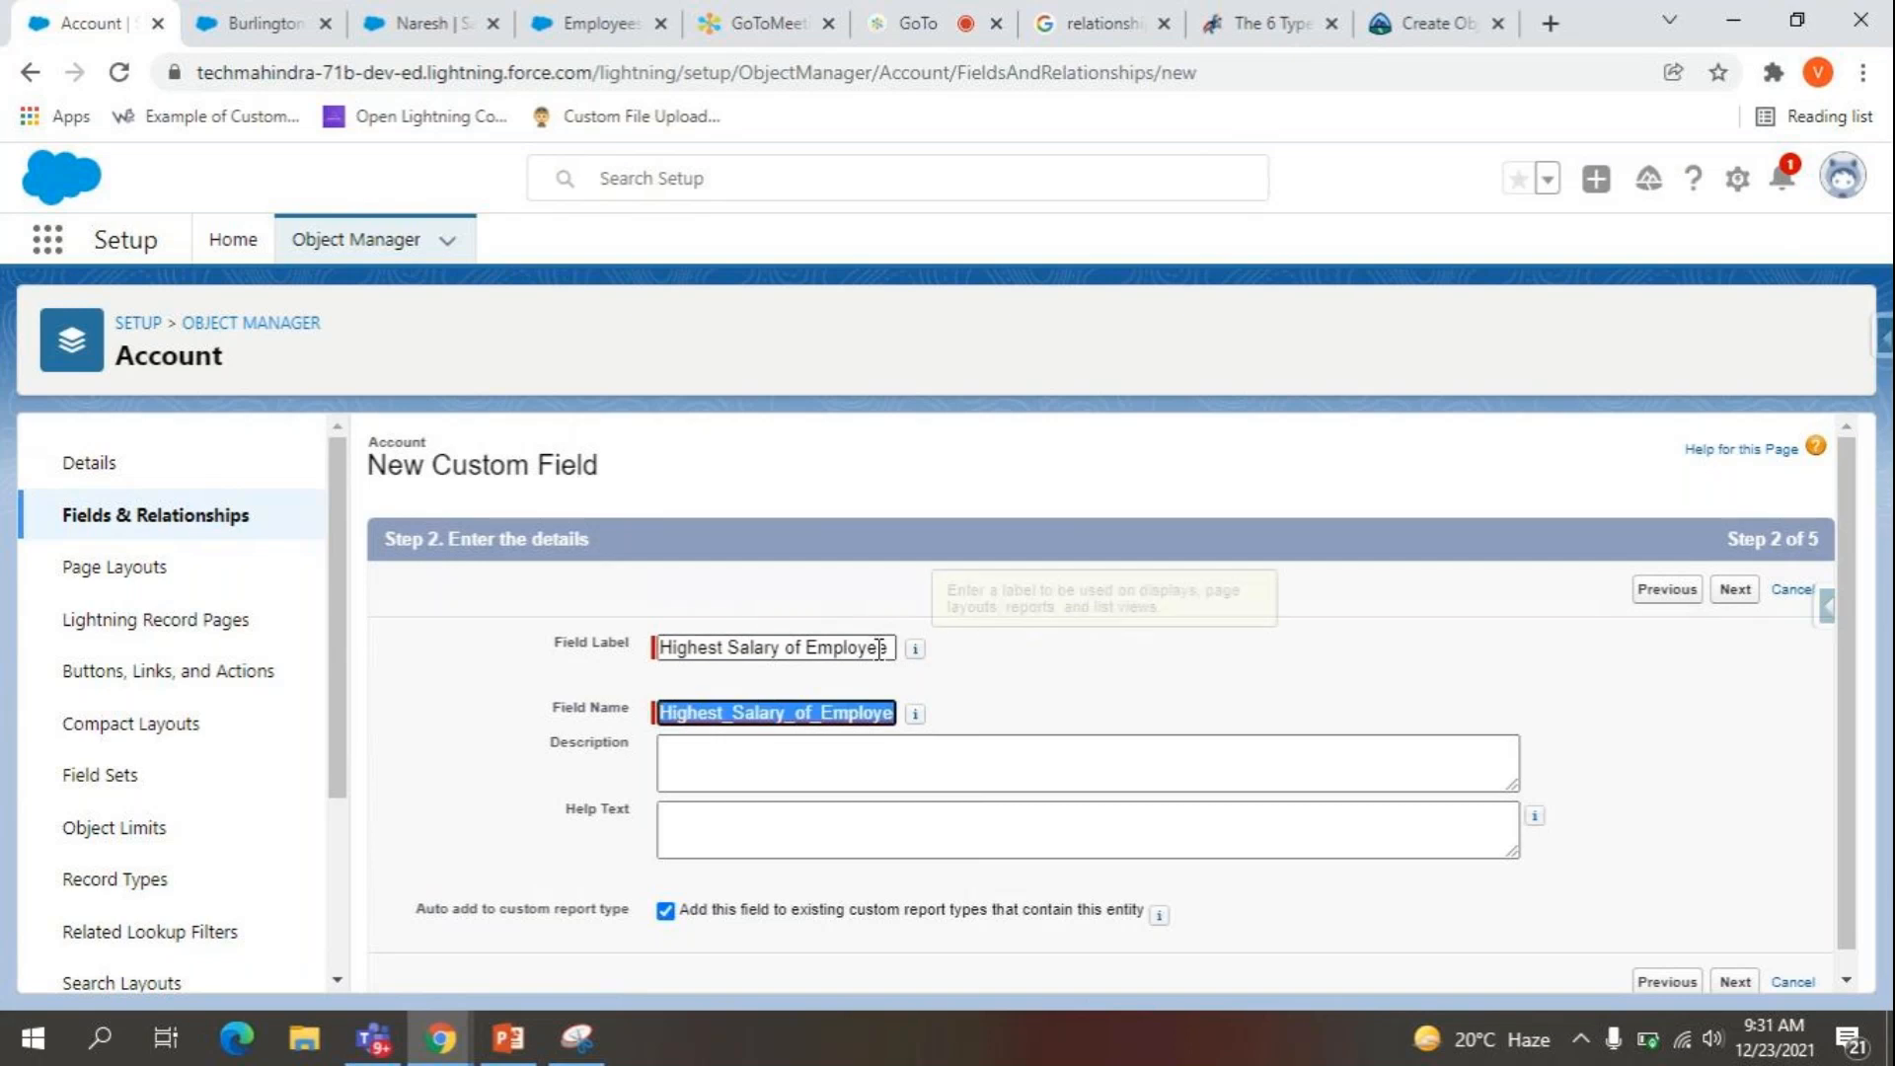
pyautogui.click(1730, 595)
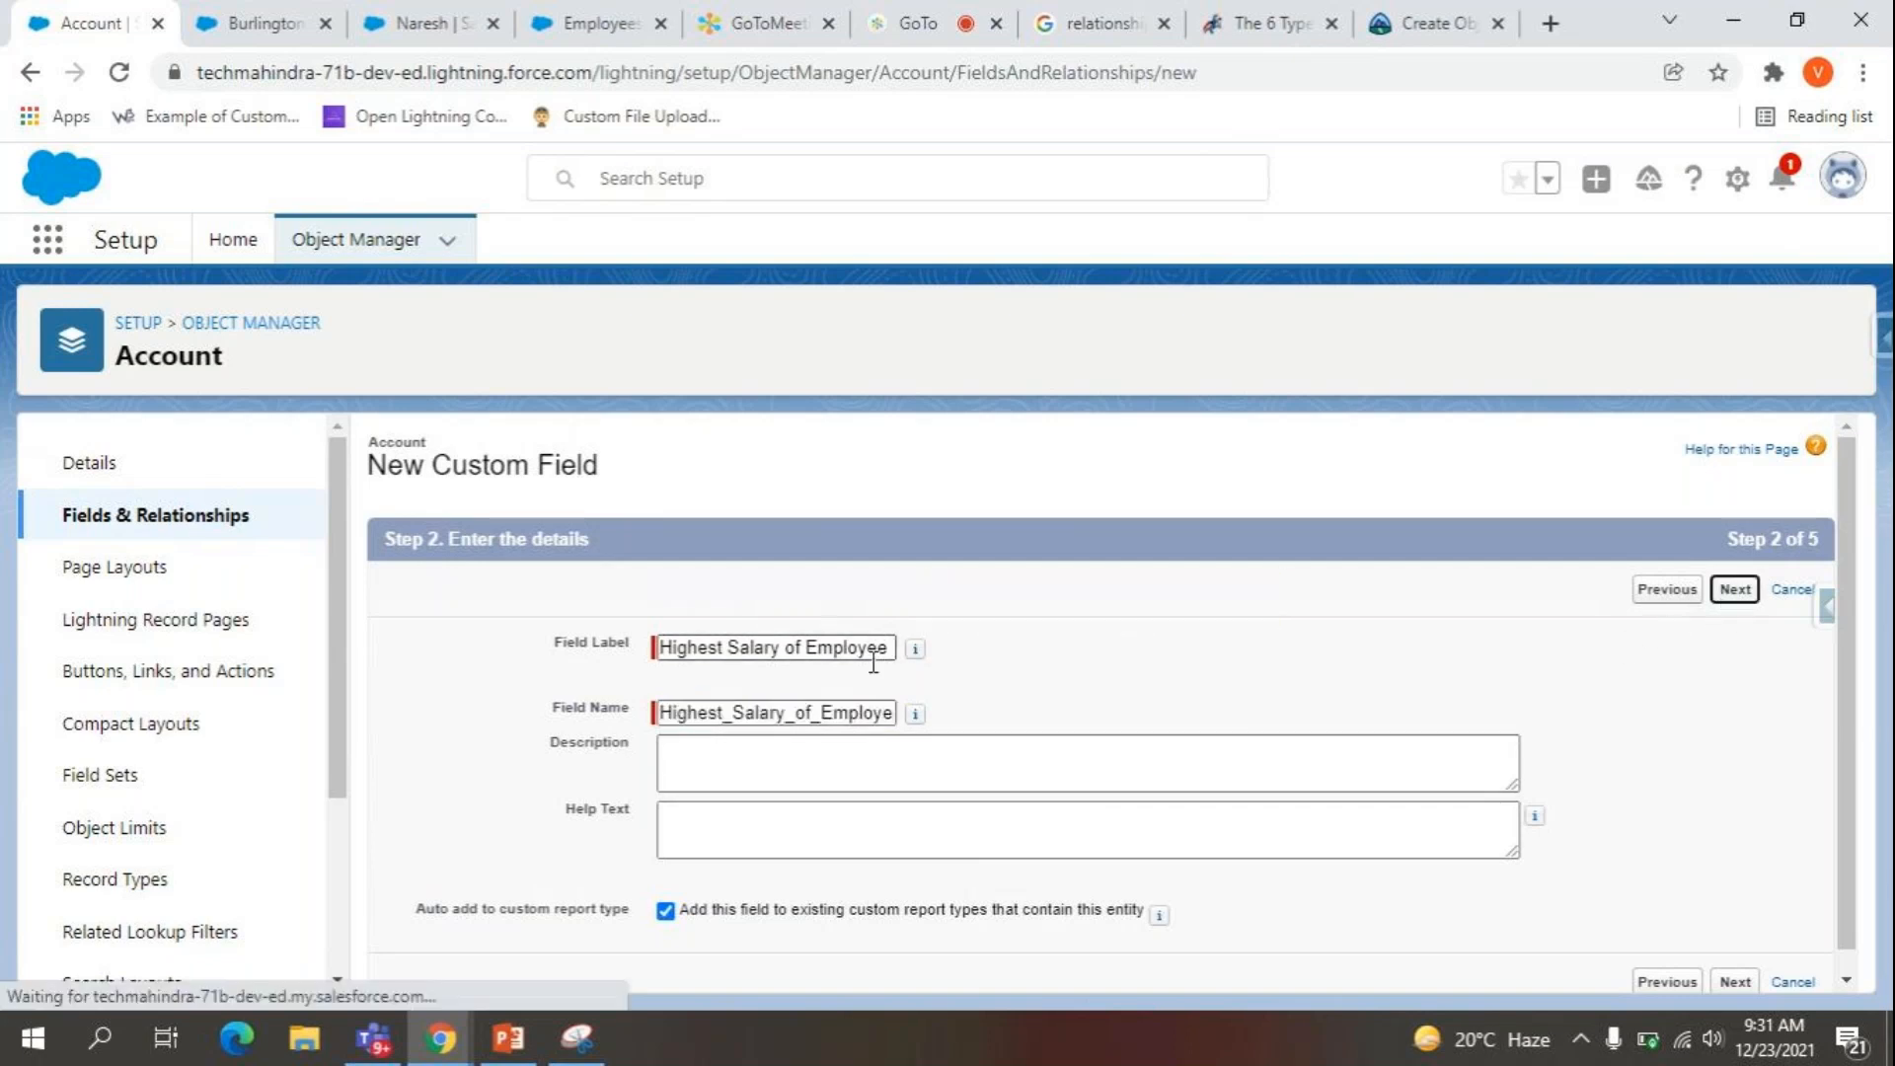
# Define the roll-up to summarize the Employees object with the MAX of the Salary field.
pyautogui.click(725, 708)
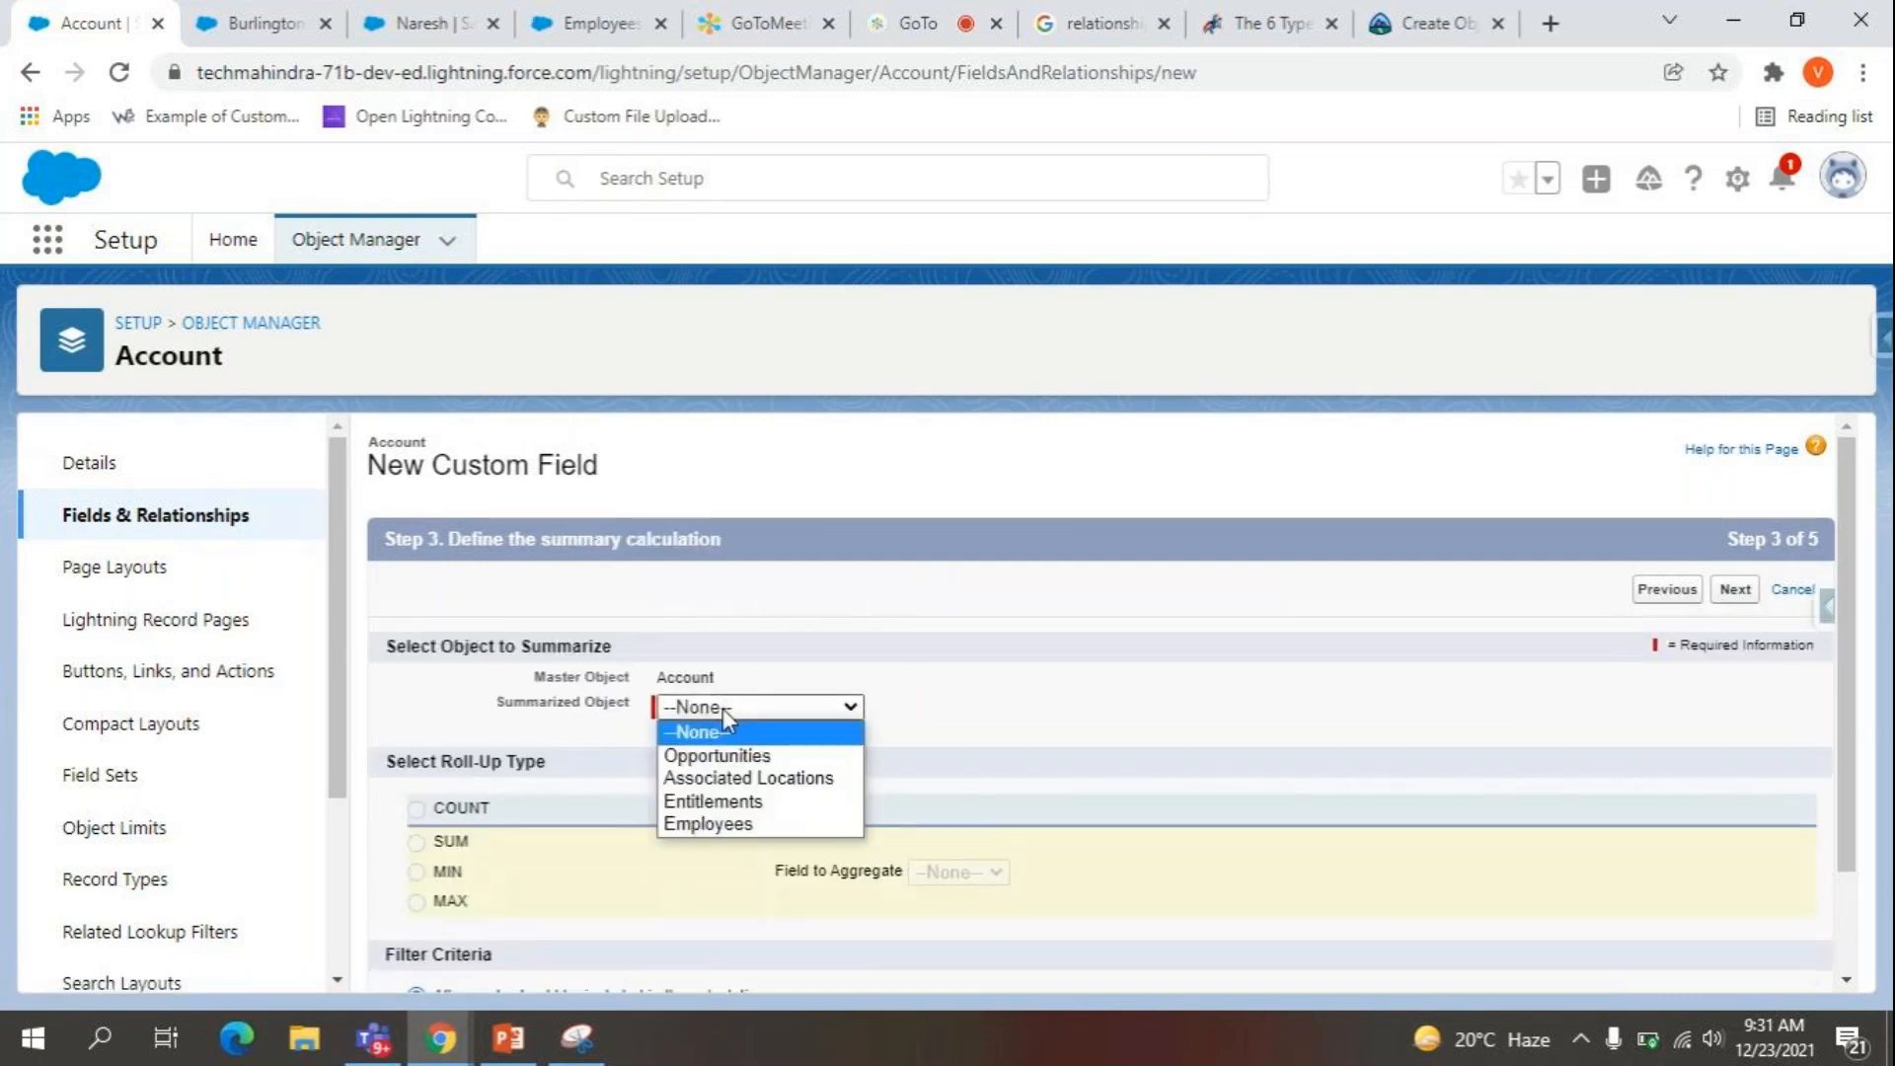
pyautogui.scroll(-1, 886, 683)
pyautogui.scroll(-1, 887, 683)
pyautogui.click(730, 578)
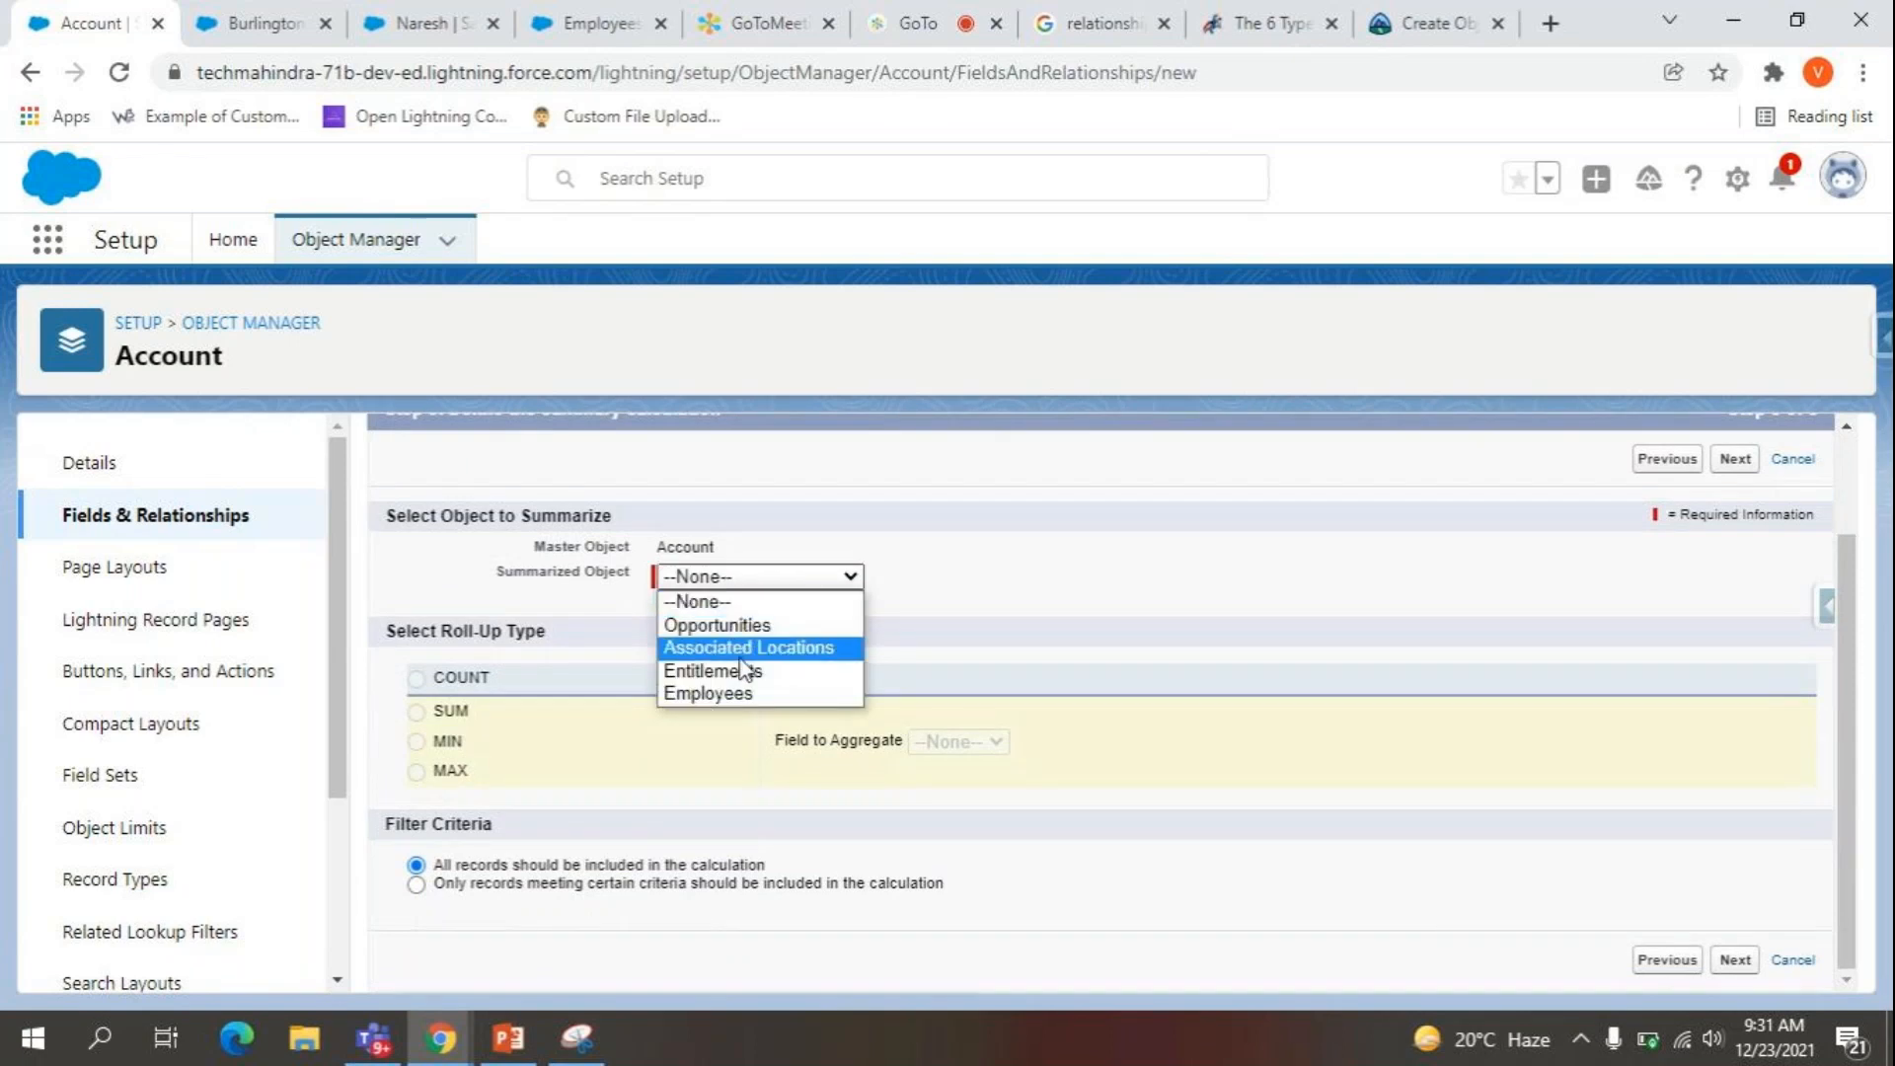
pyautogui.click(744, 695)
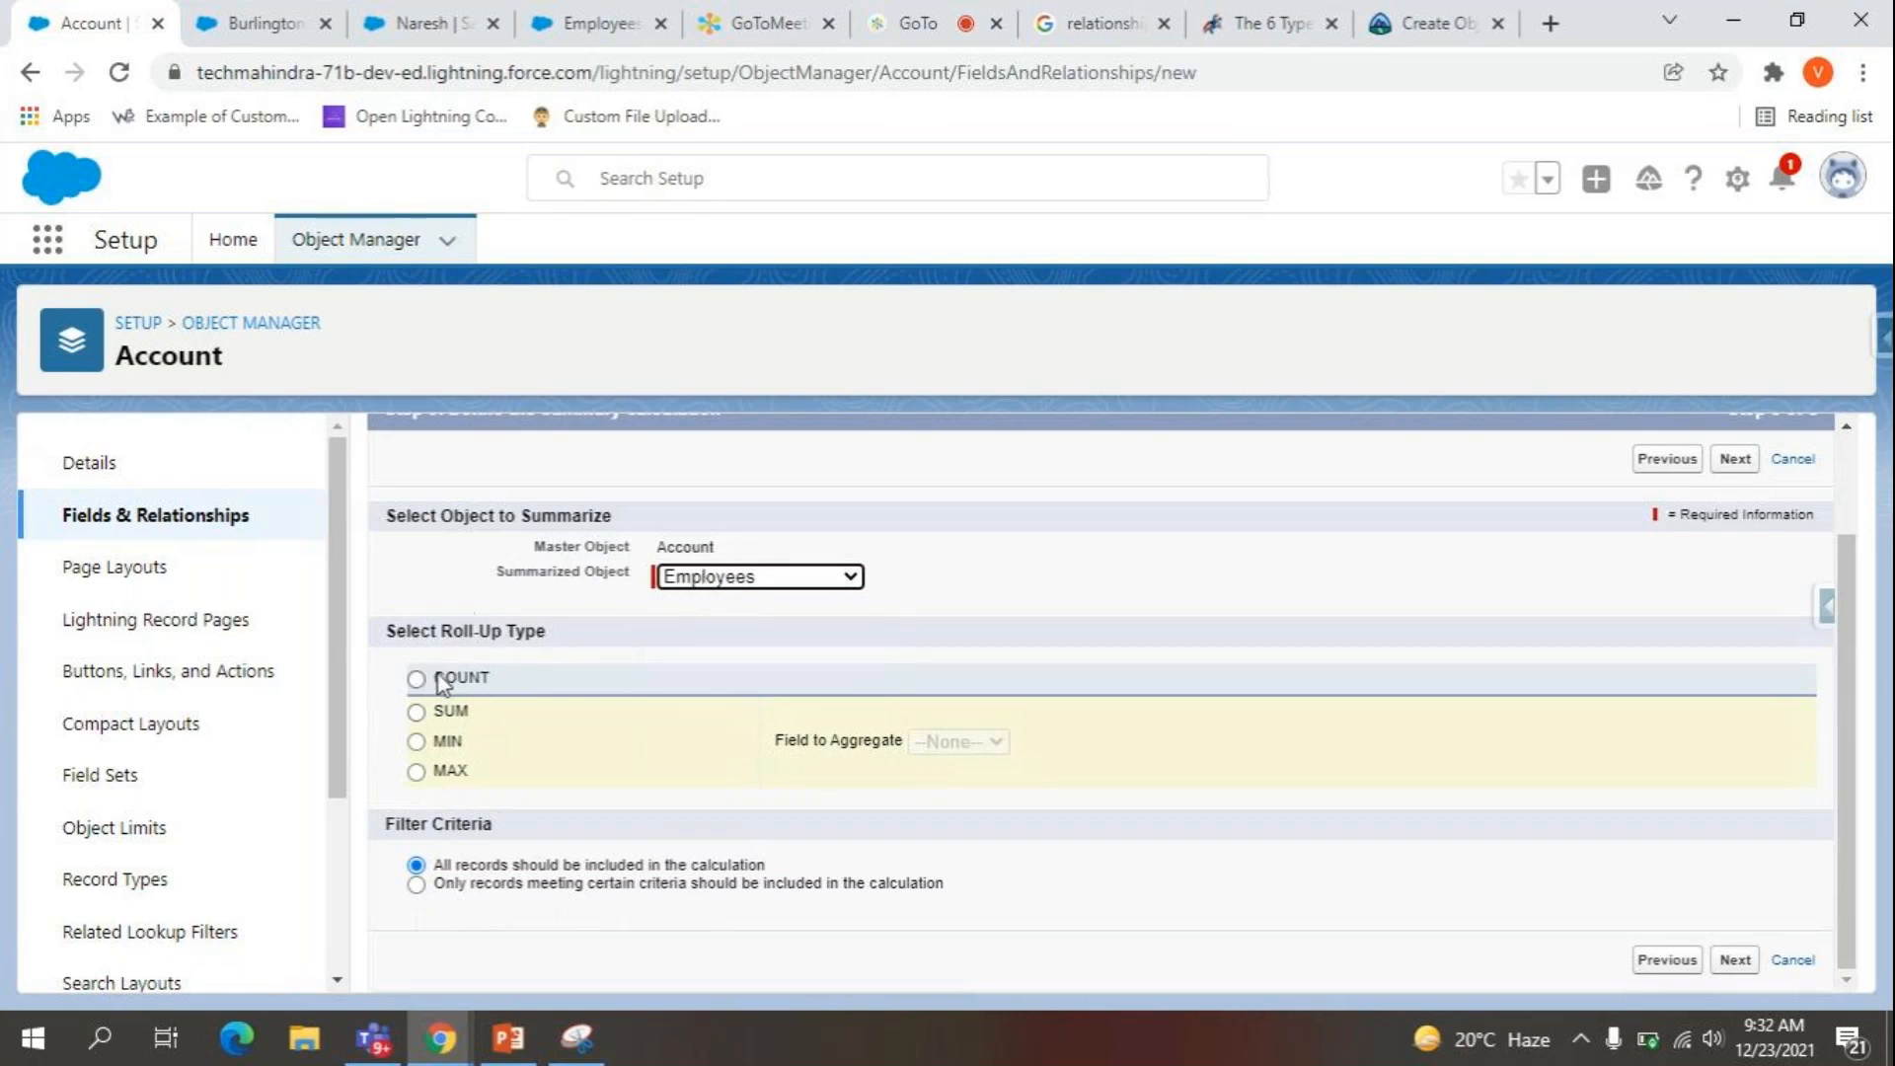
pyautogui.click(441, 772)
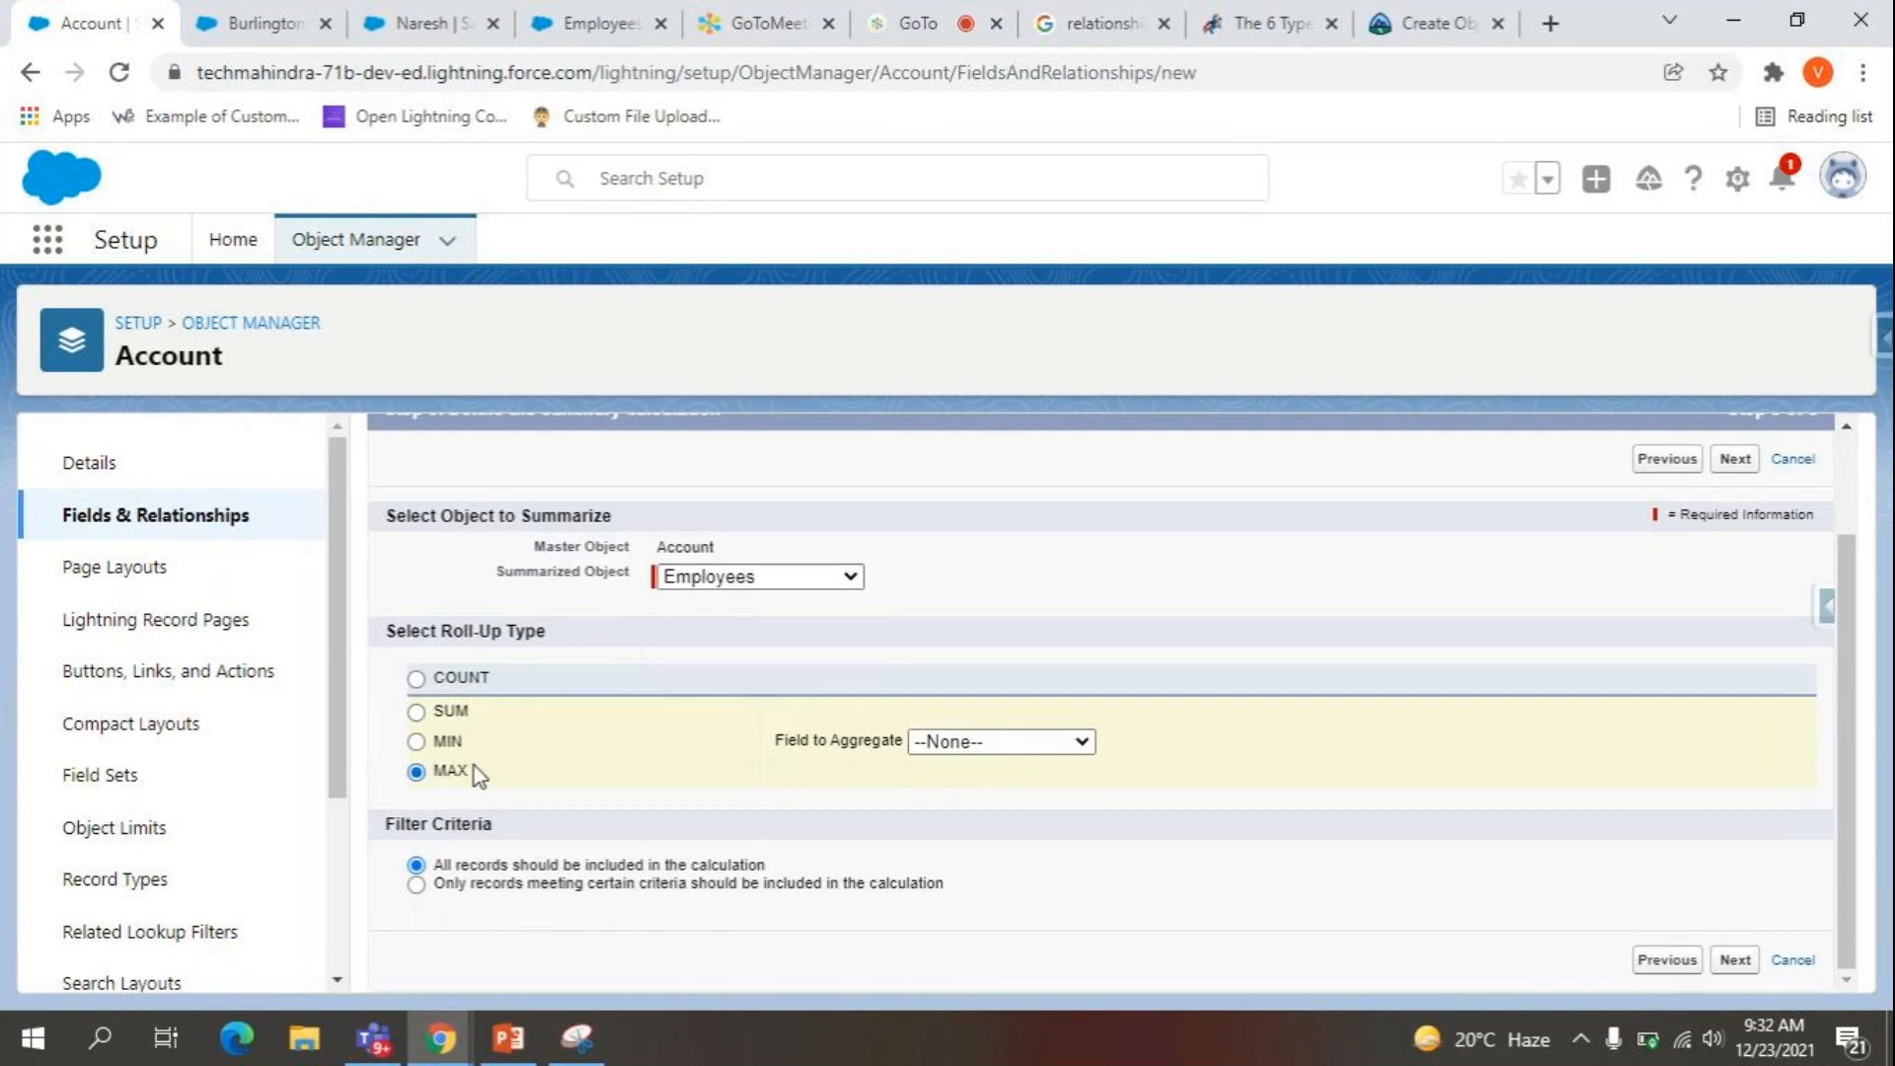
pyautogui.click(948, 747)
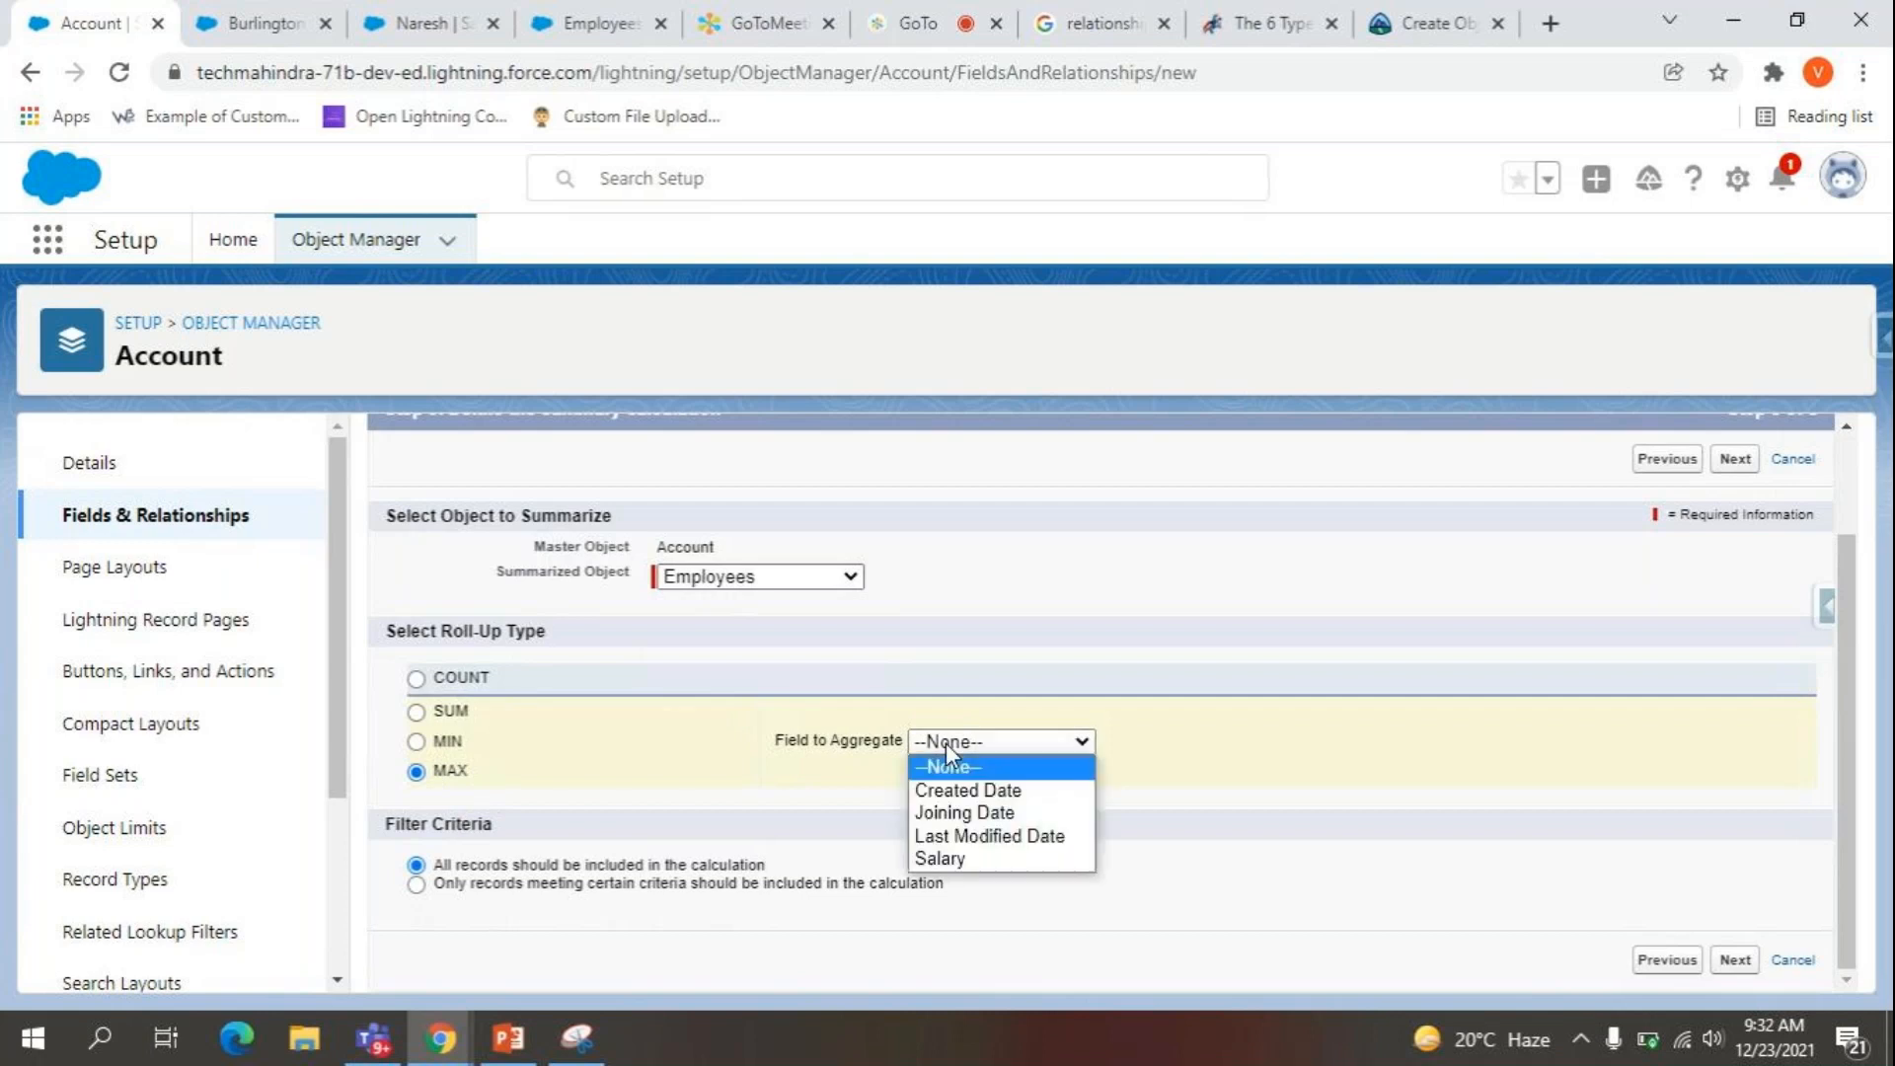
pyautogui.click(967, 855)
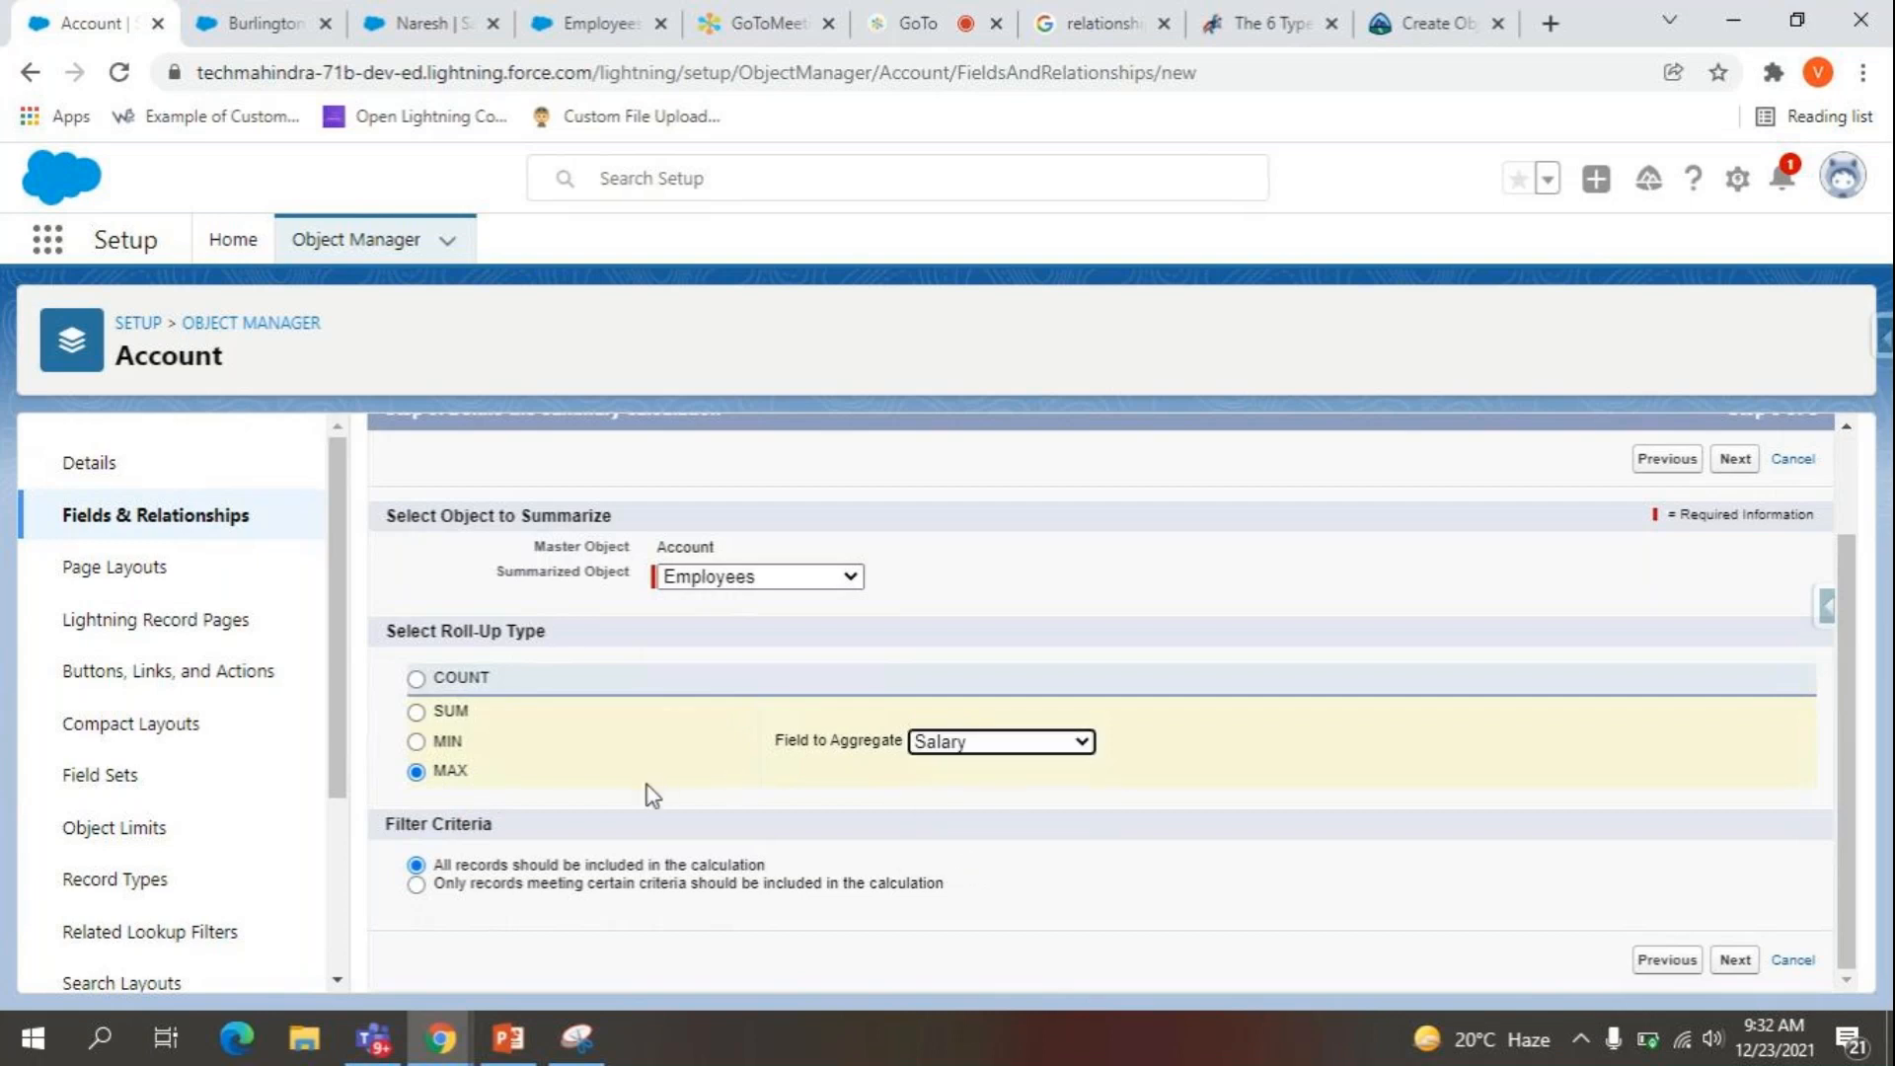
# Compare the fields available to aggregate under MAX, SUM and MIN, and set the roll-up back to MAX of Salary.
pyautogui.click(955, 747)
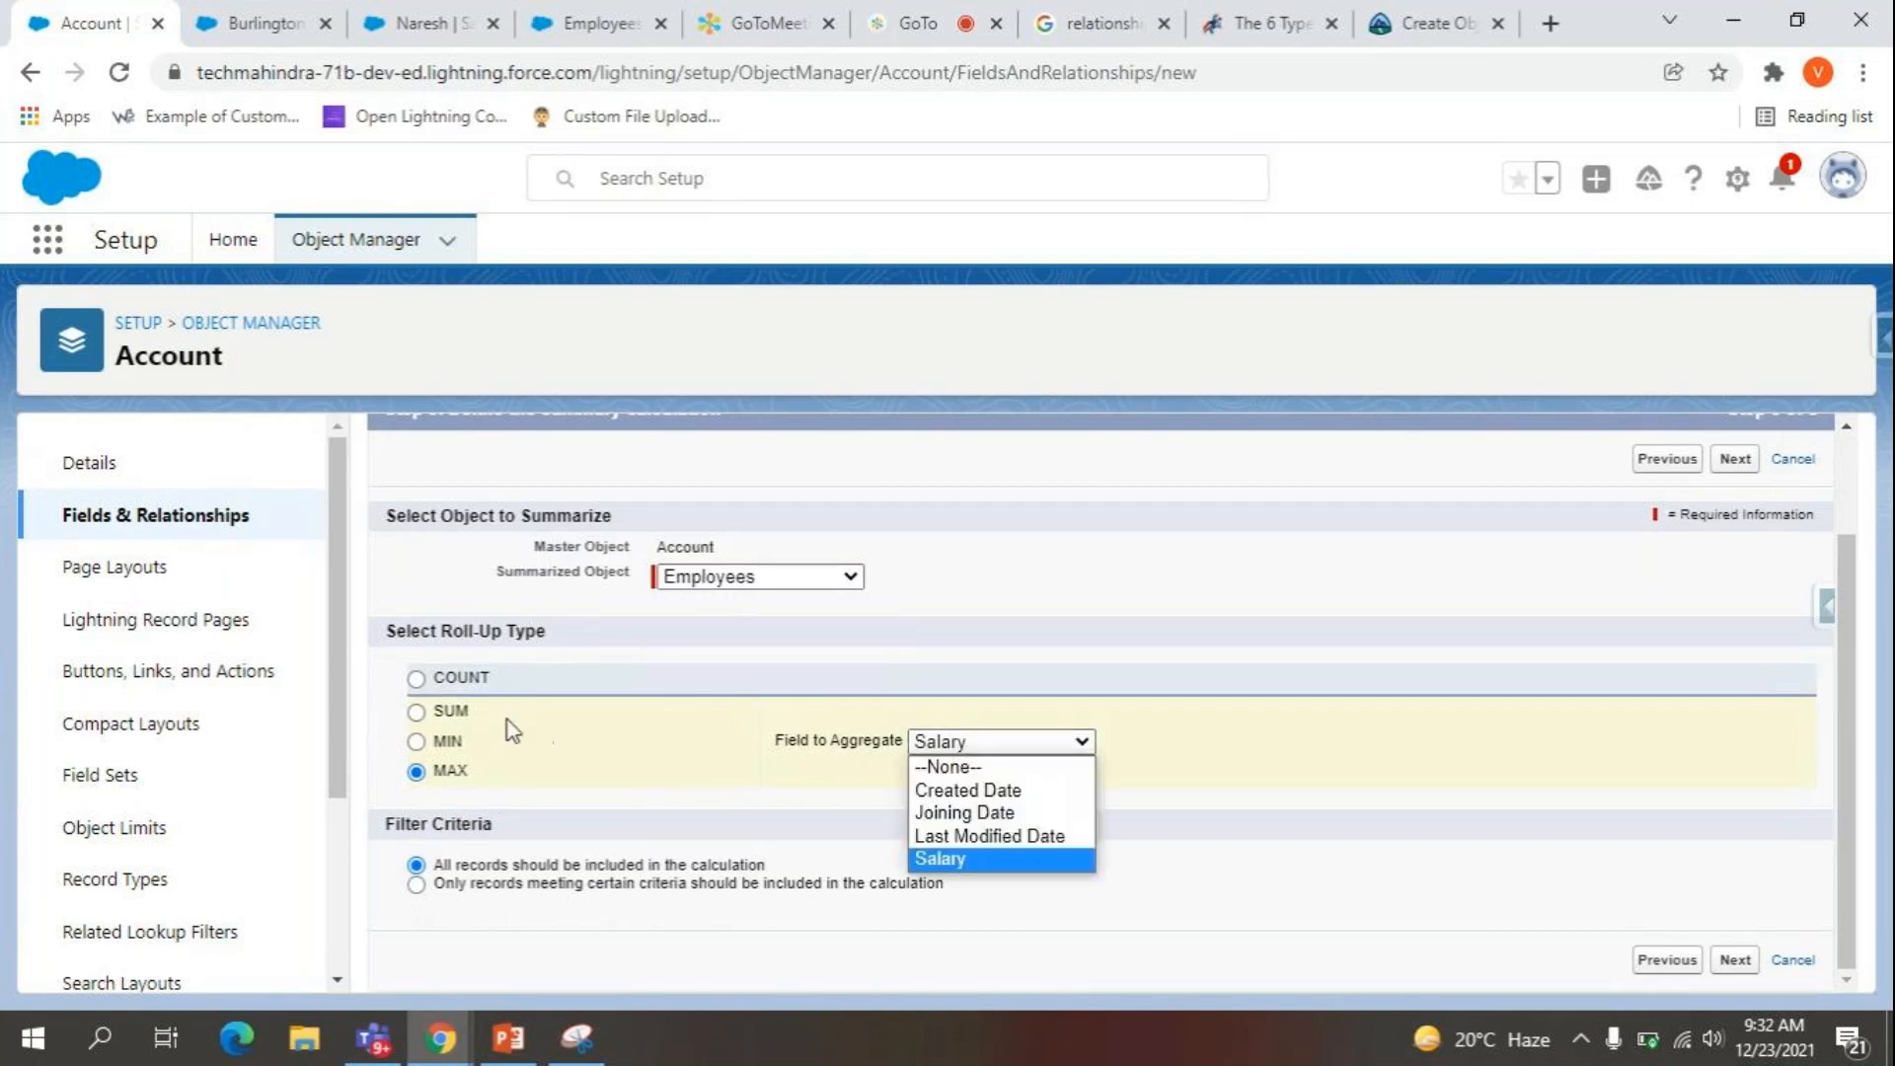
pyautogui.click(468, 713)
pyautogui.click(926, 745)
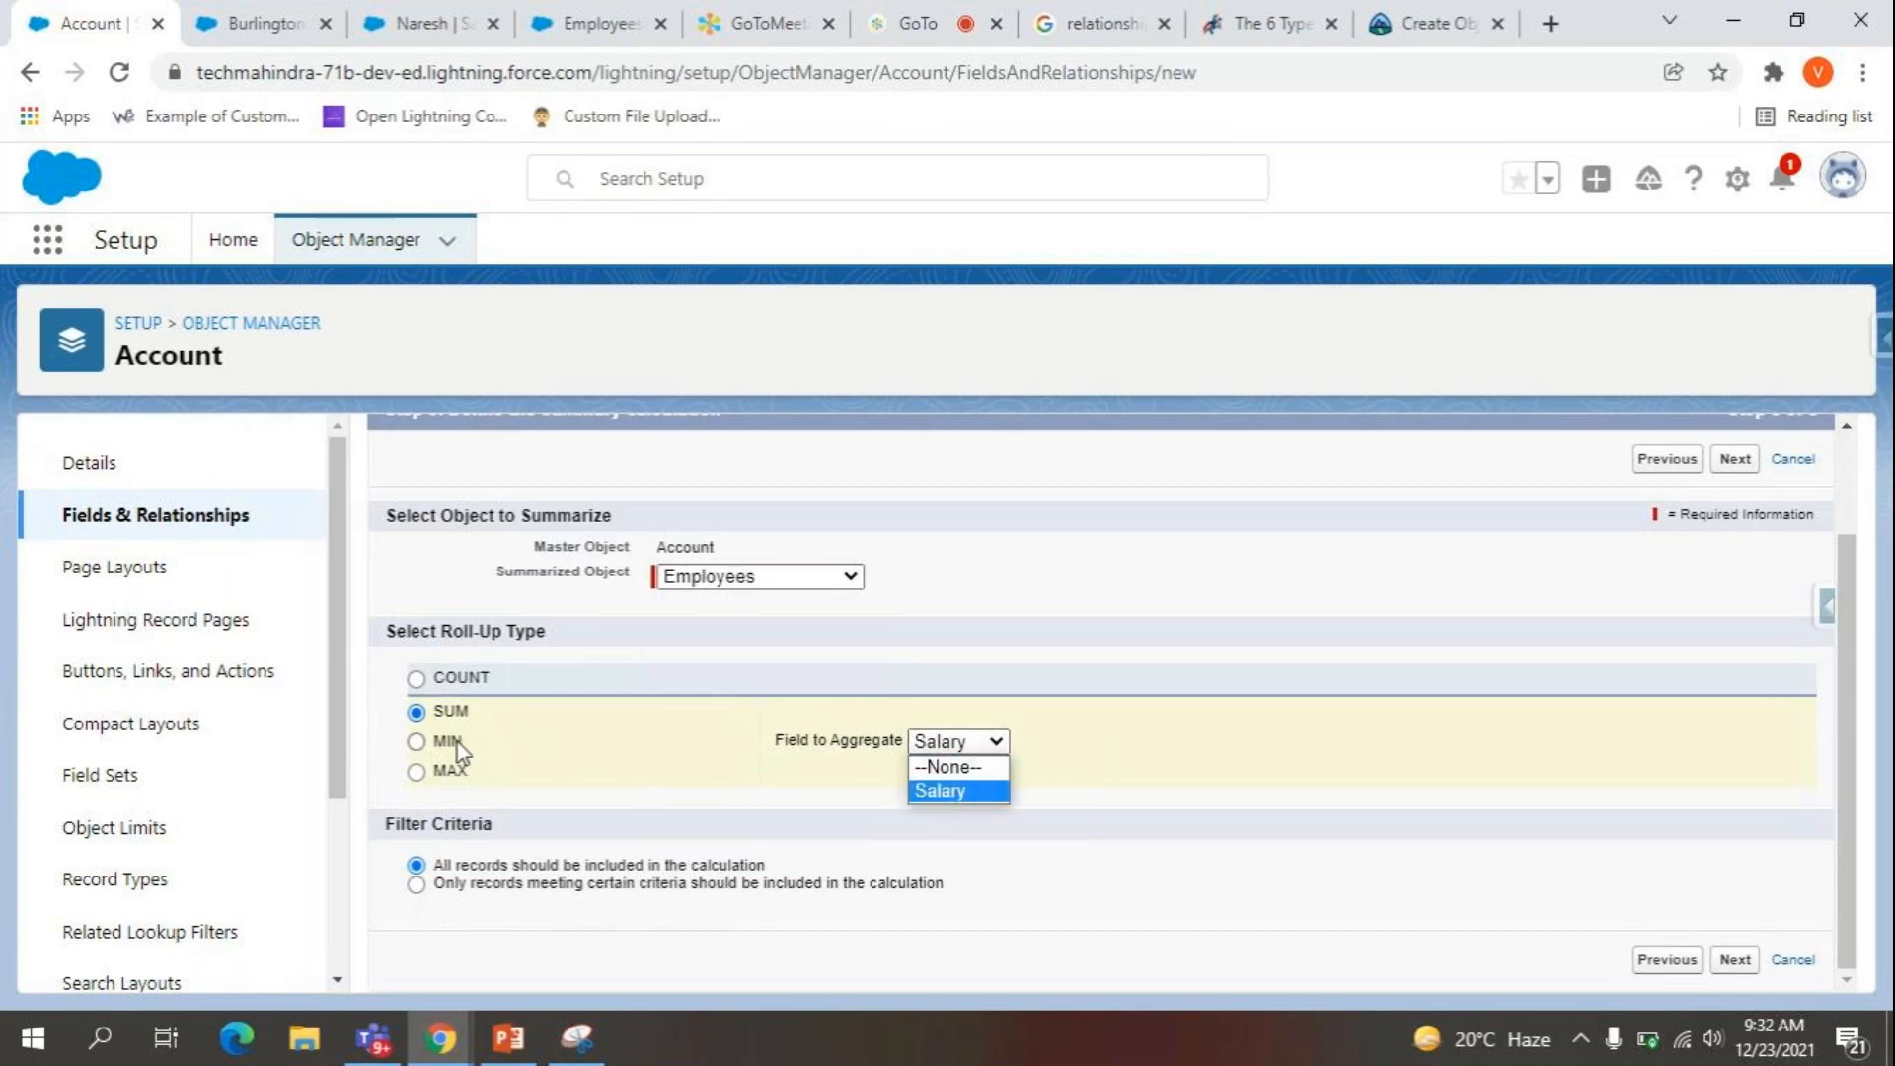
pyautogui.click(458, 742)
pyautogui.click(940, 757)
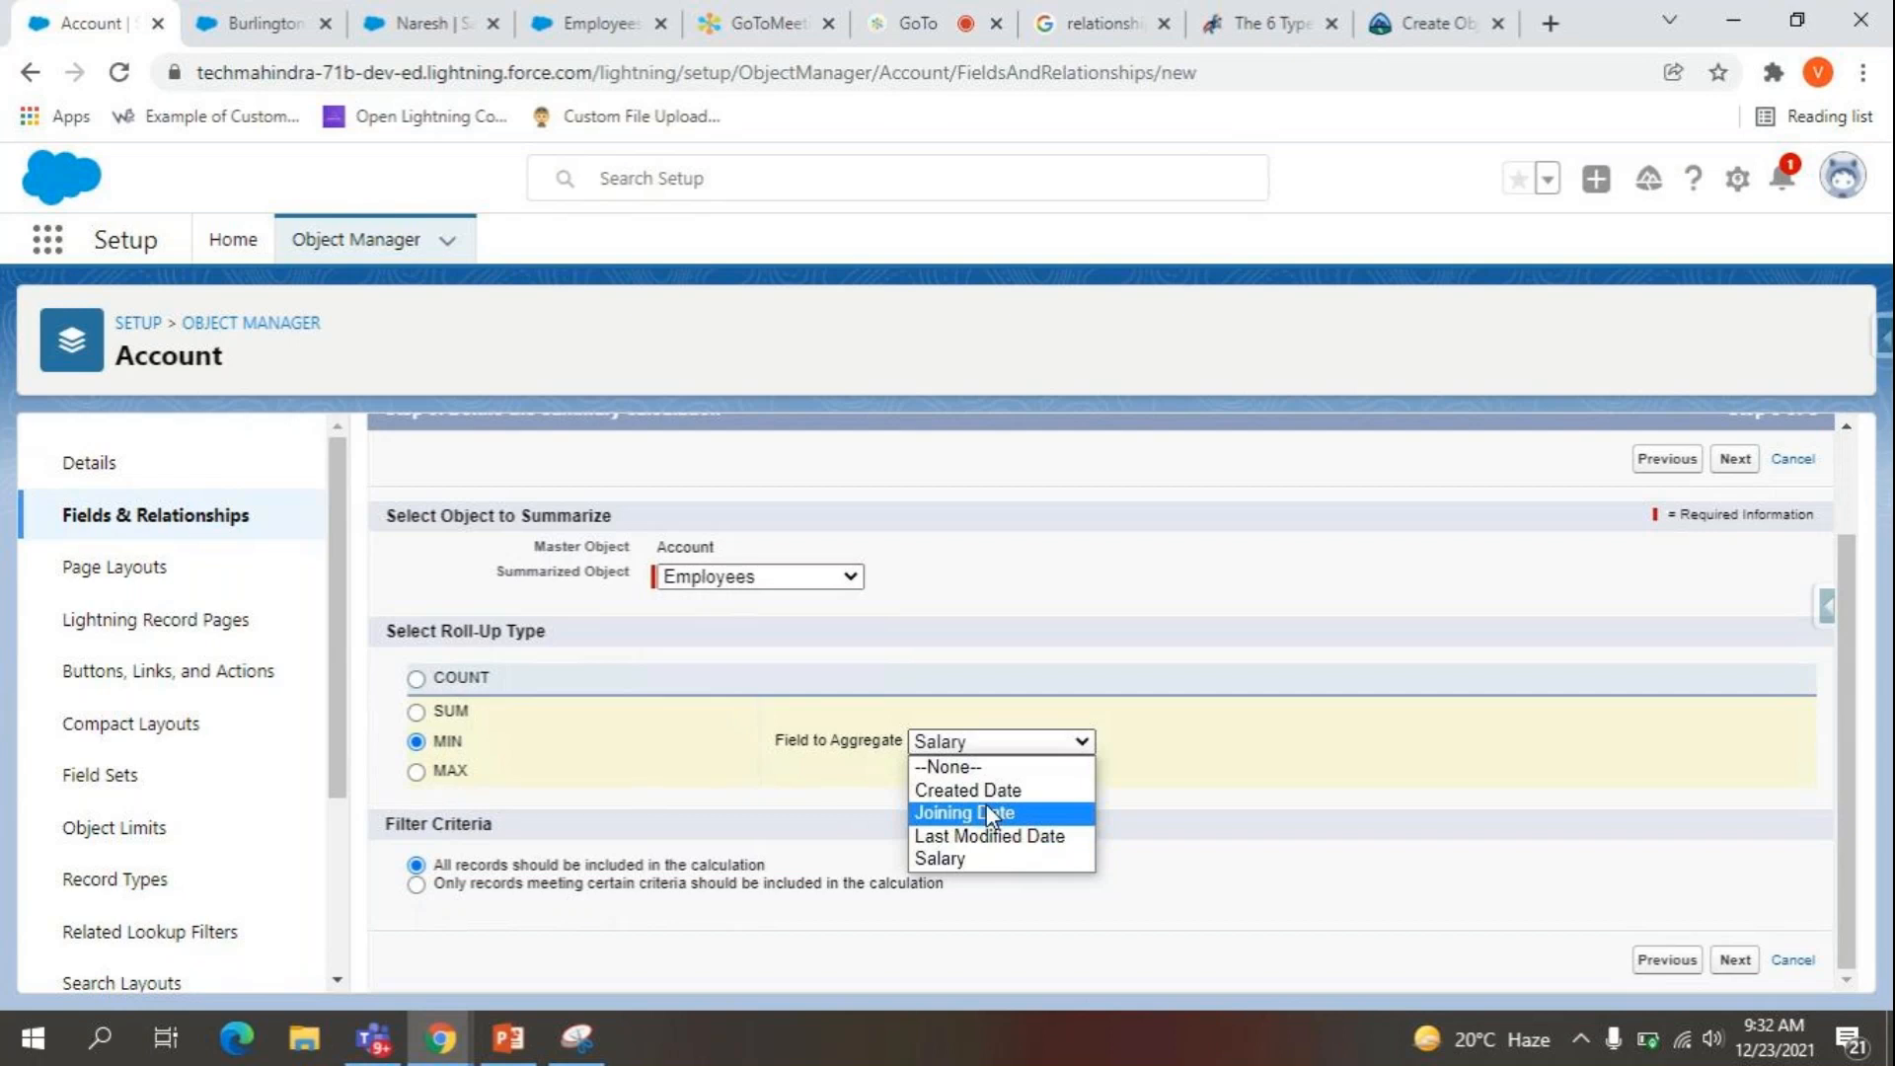
pyautogui.click(936, 859)
pyautogui.click(442, 776)
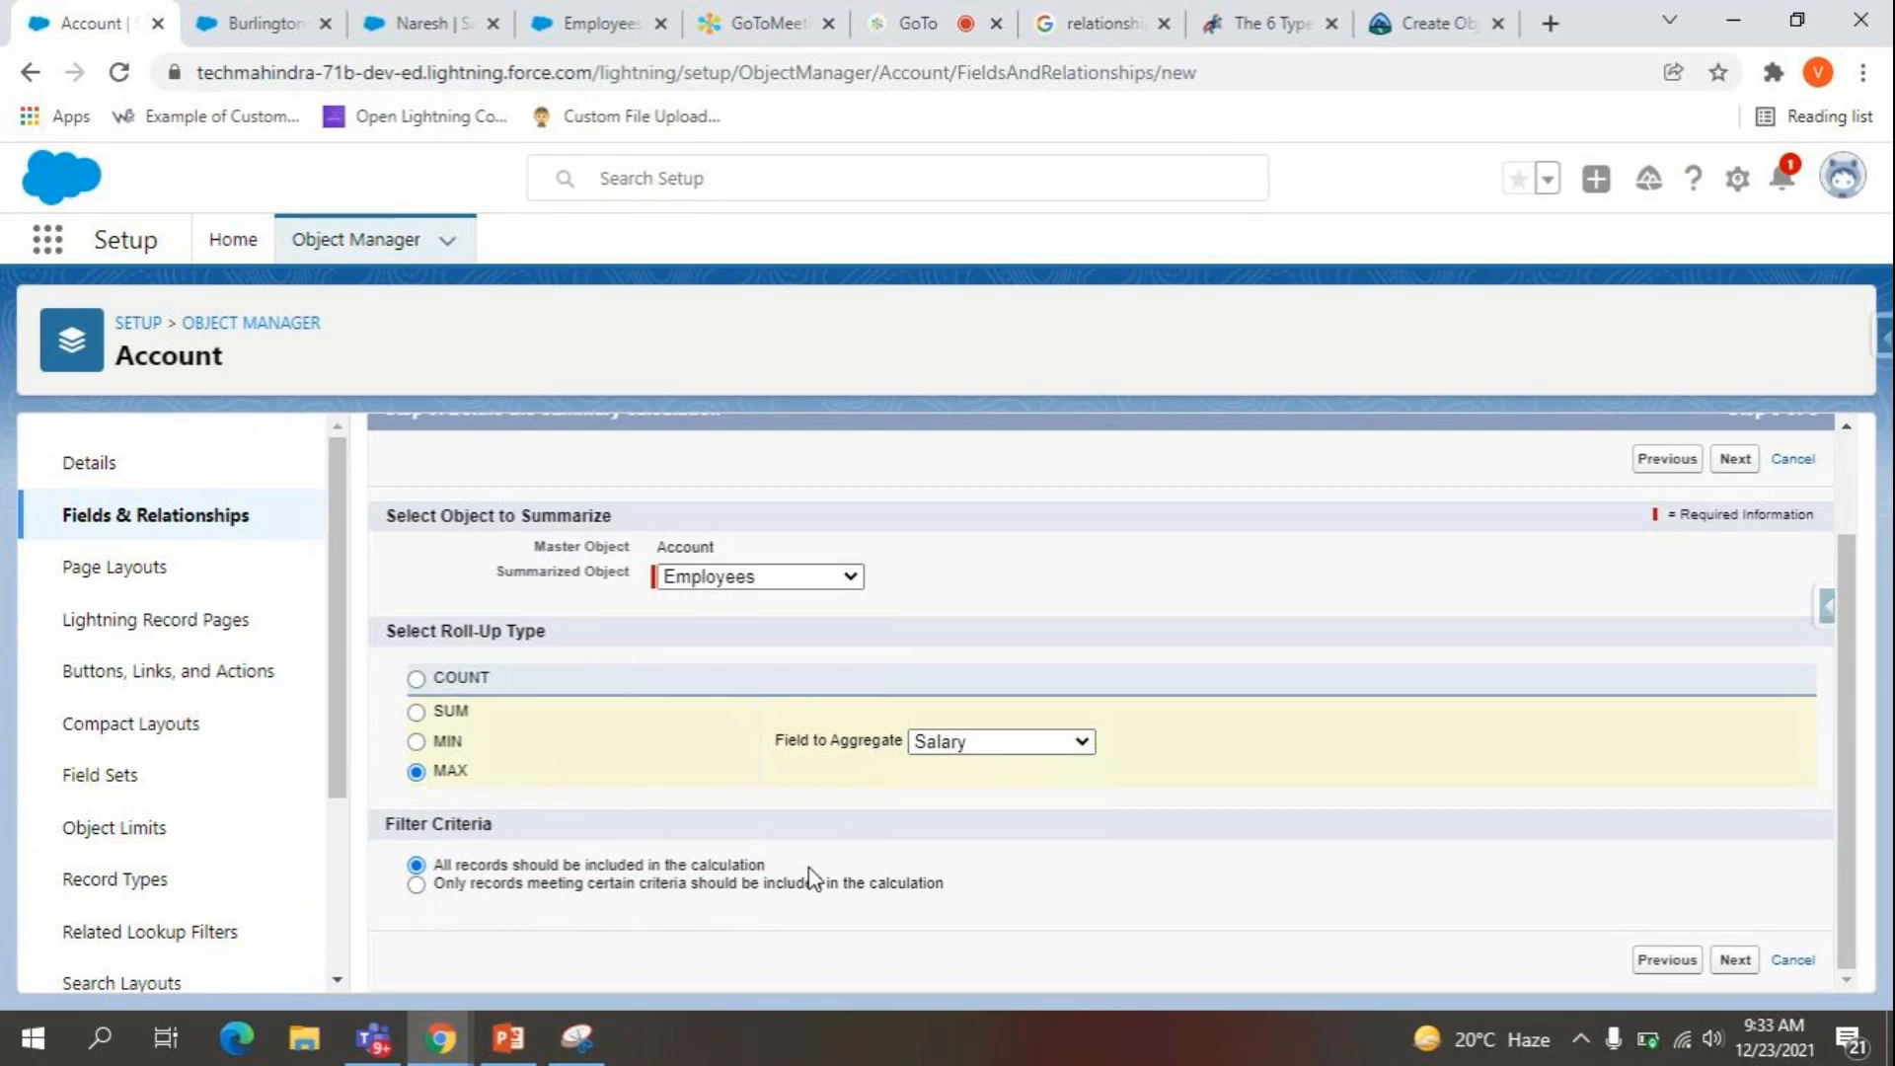
# Accept the default field-level security and page layouts for Highest Salary of Employee and save the field.
pyautogui.click(1737, 464)
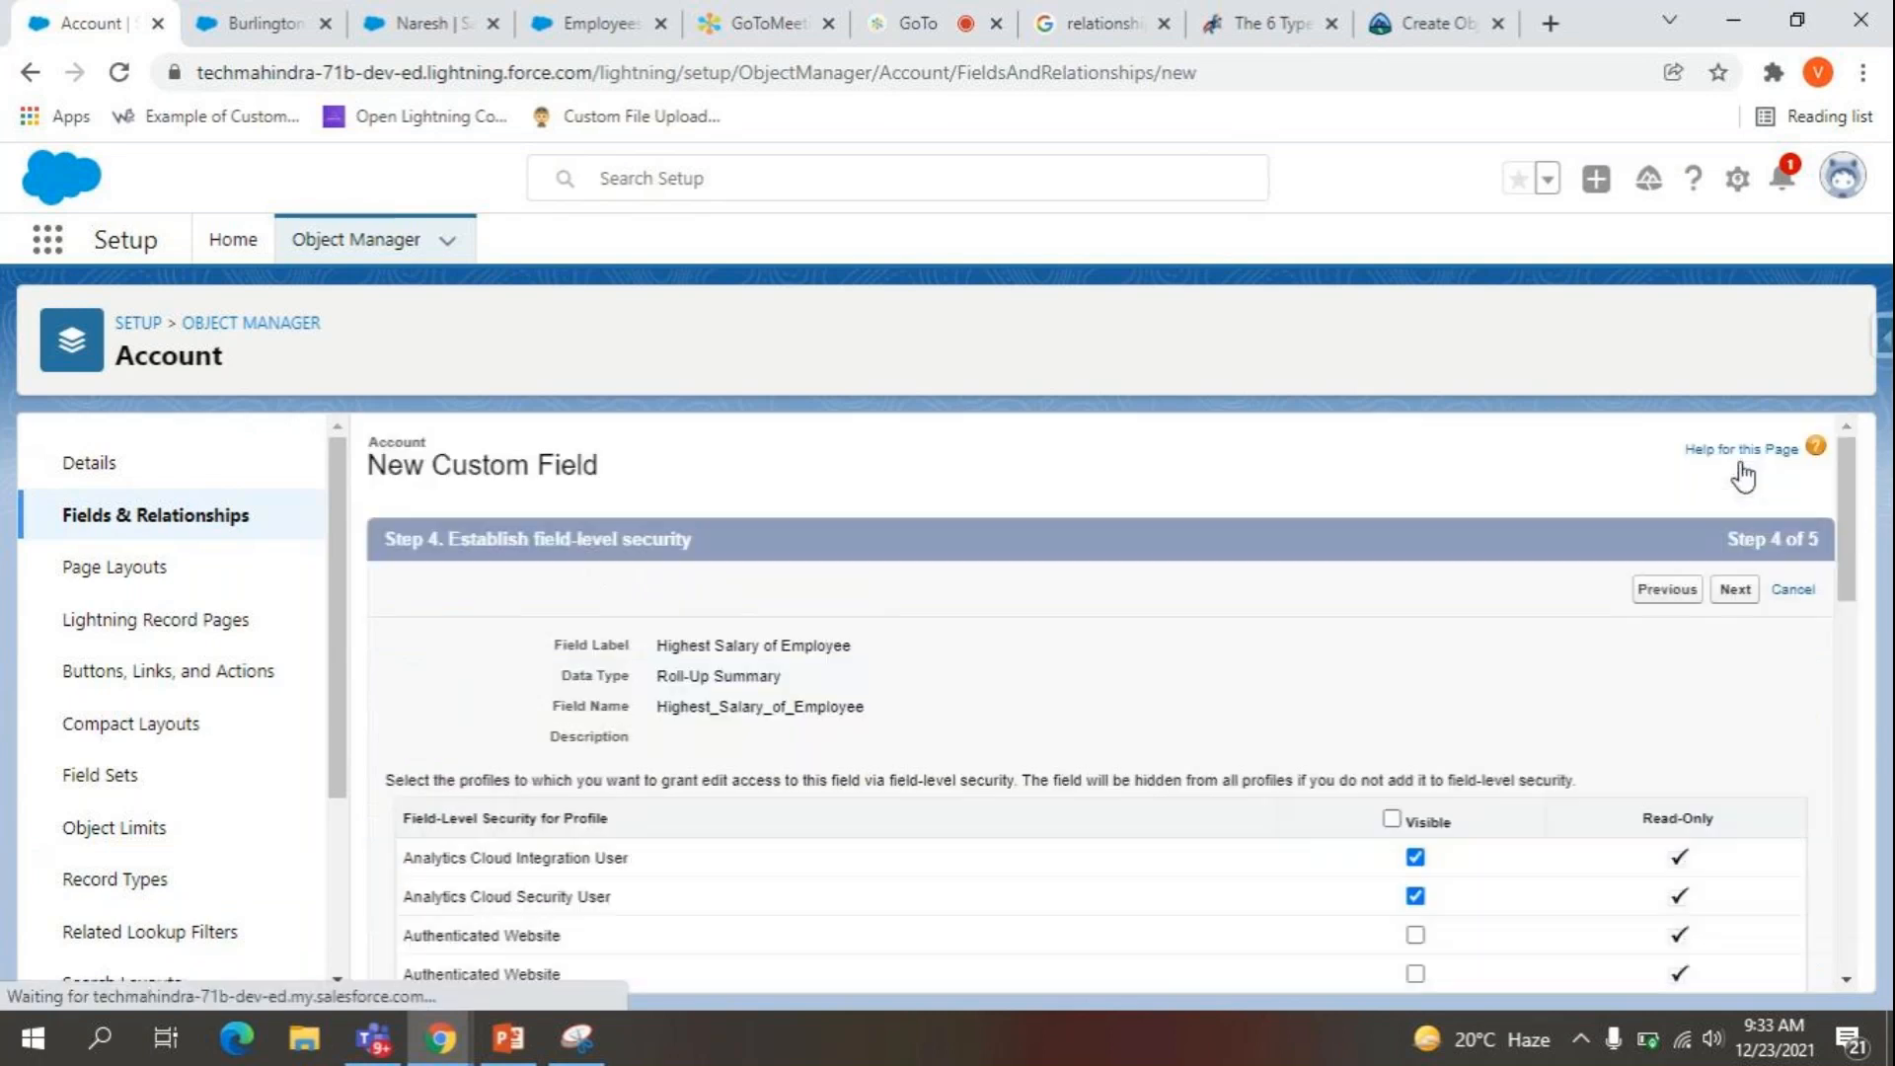
pyautogui.click(1736, 601)
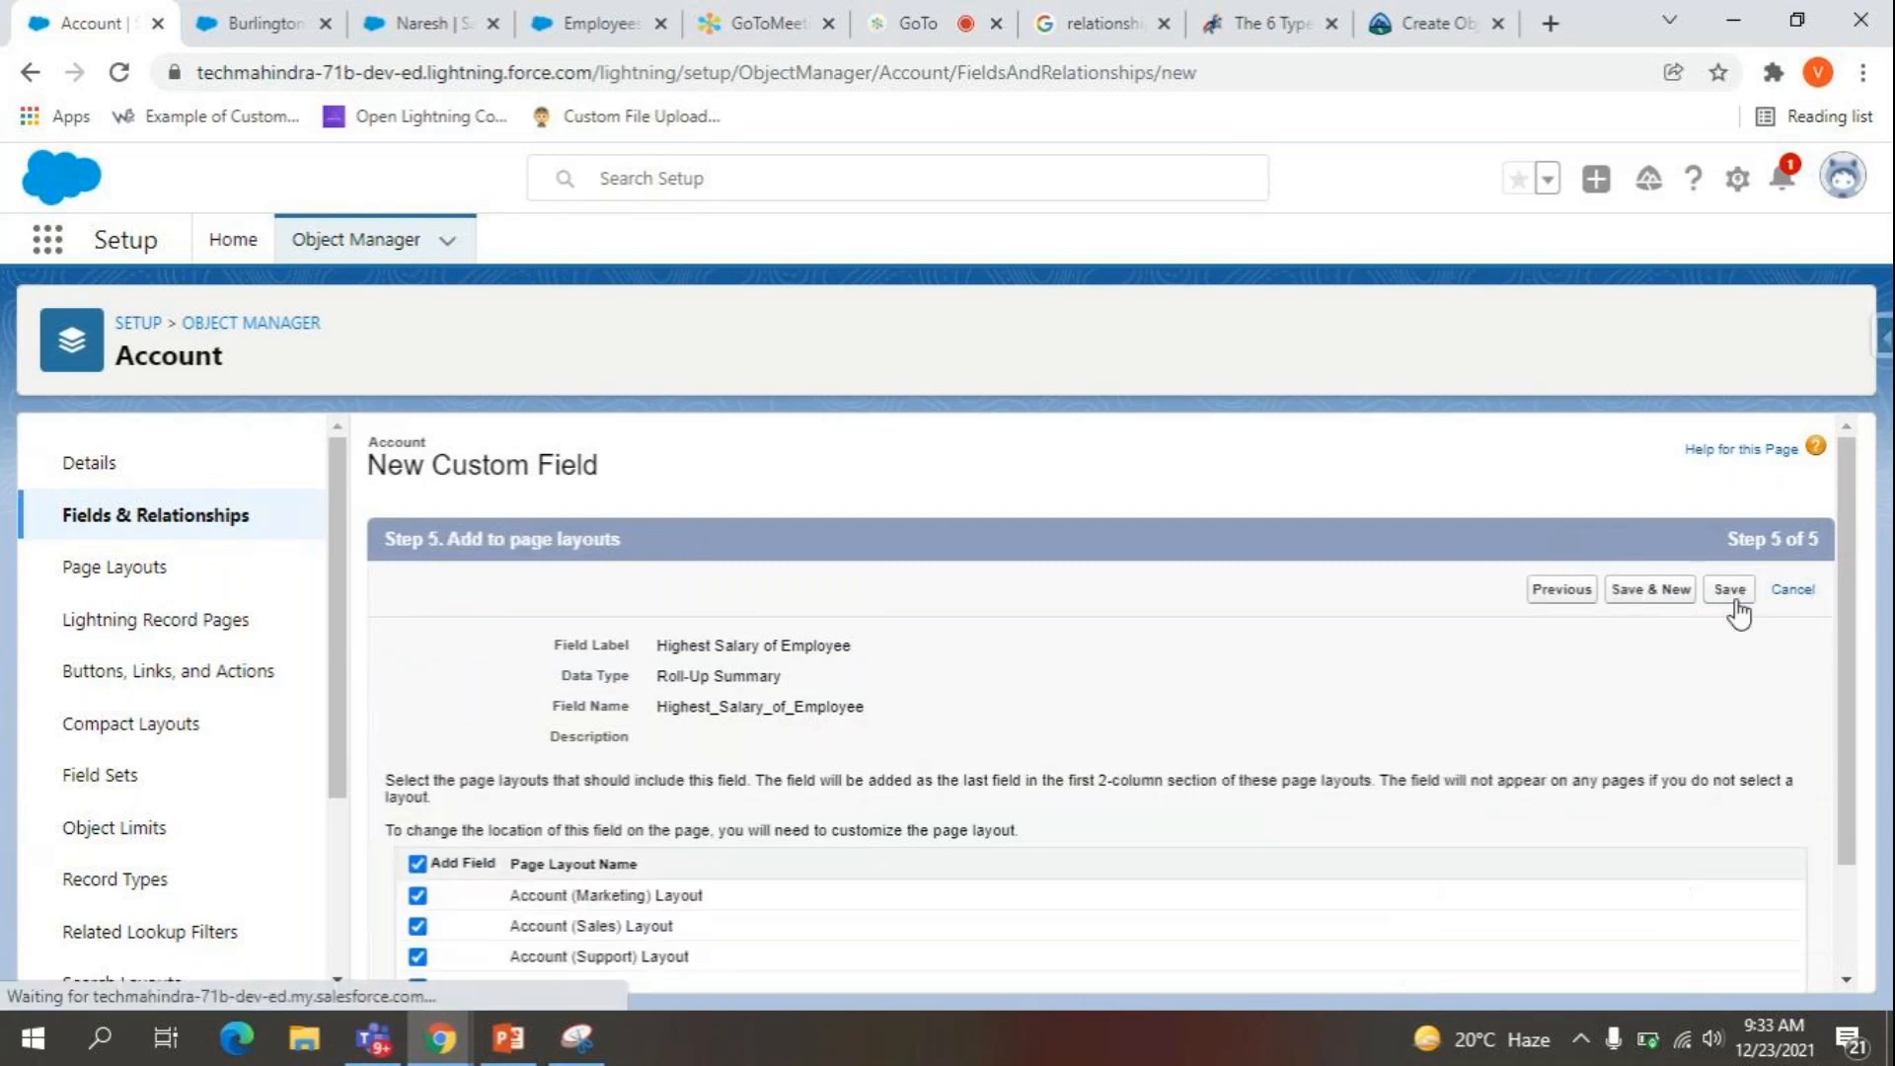
pyautogui.click(1735, 600)
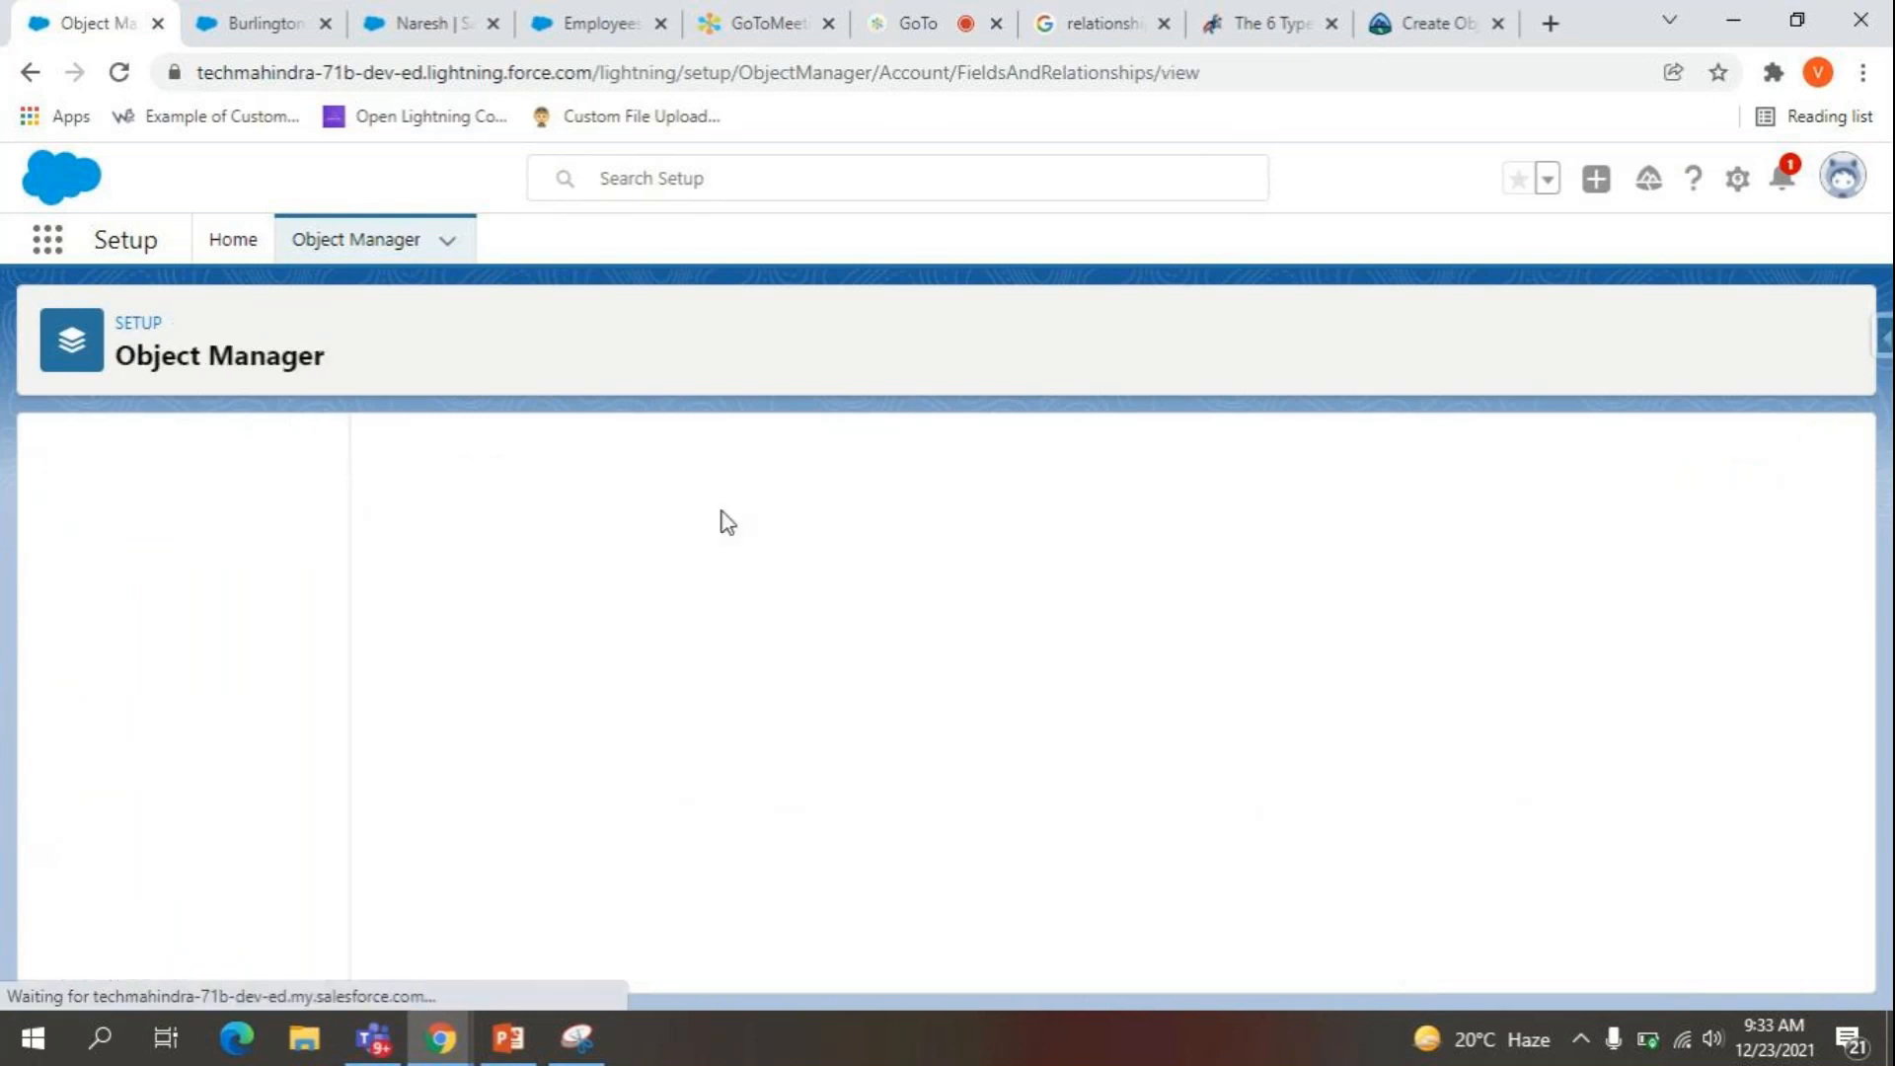
# Check the GoTo meeting tab and return to the Account object's Fields & Relationships list.
pyautogui.click(291, 23)
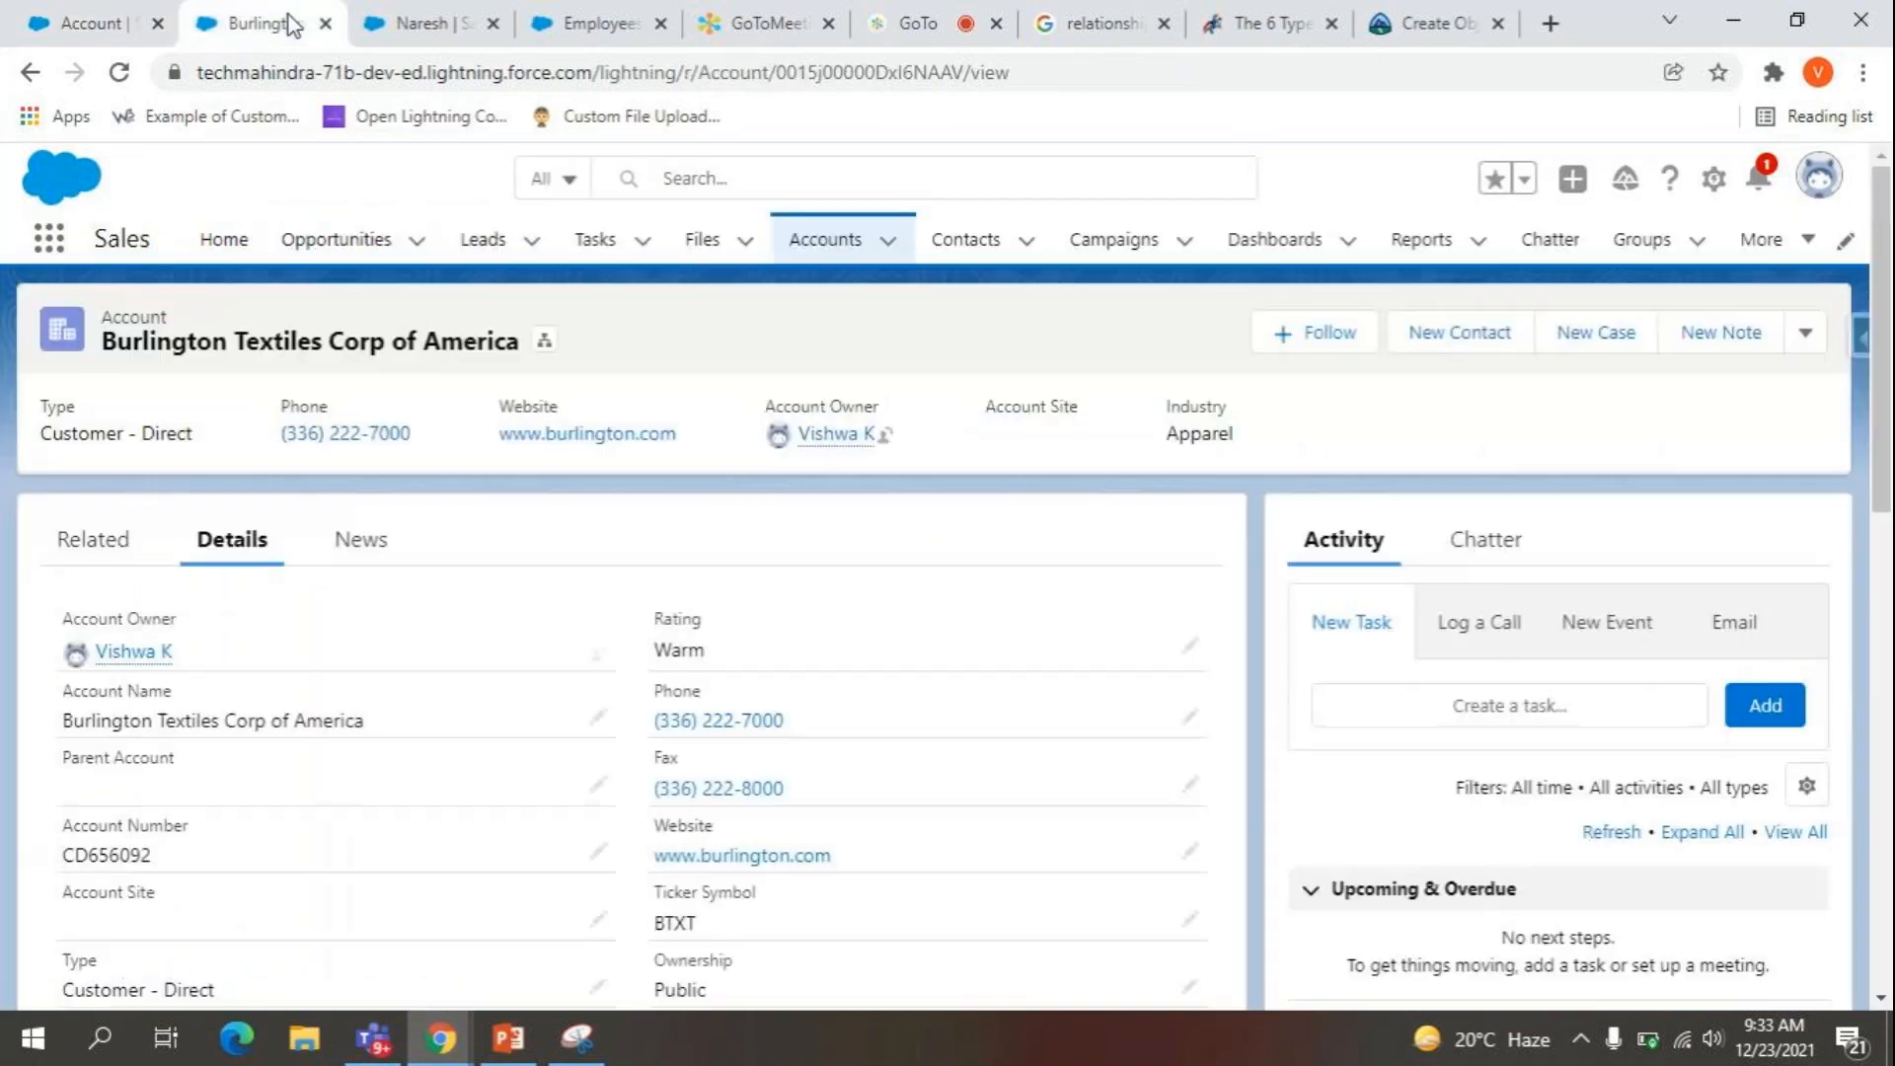
pyautogui.click(439, 73)
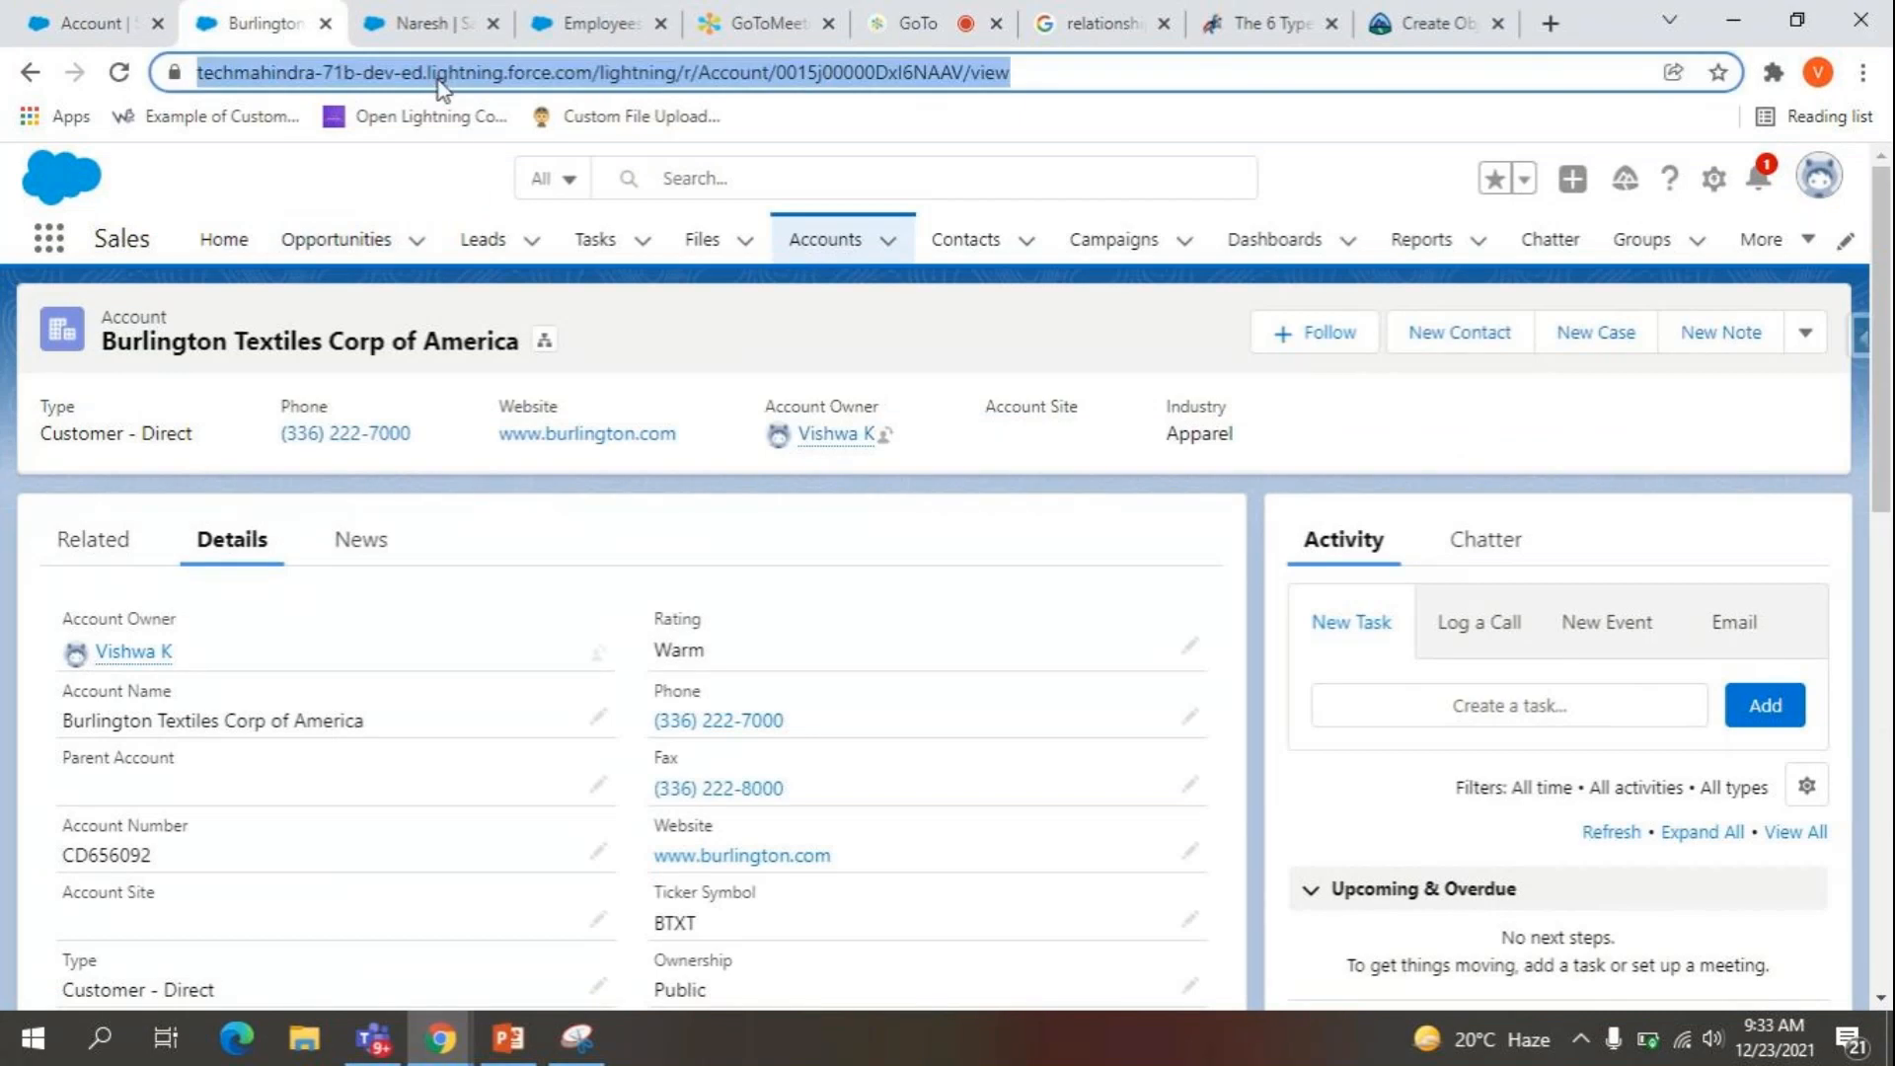
pyautogui.click(923, 13)
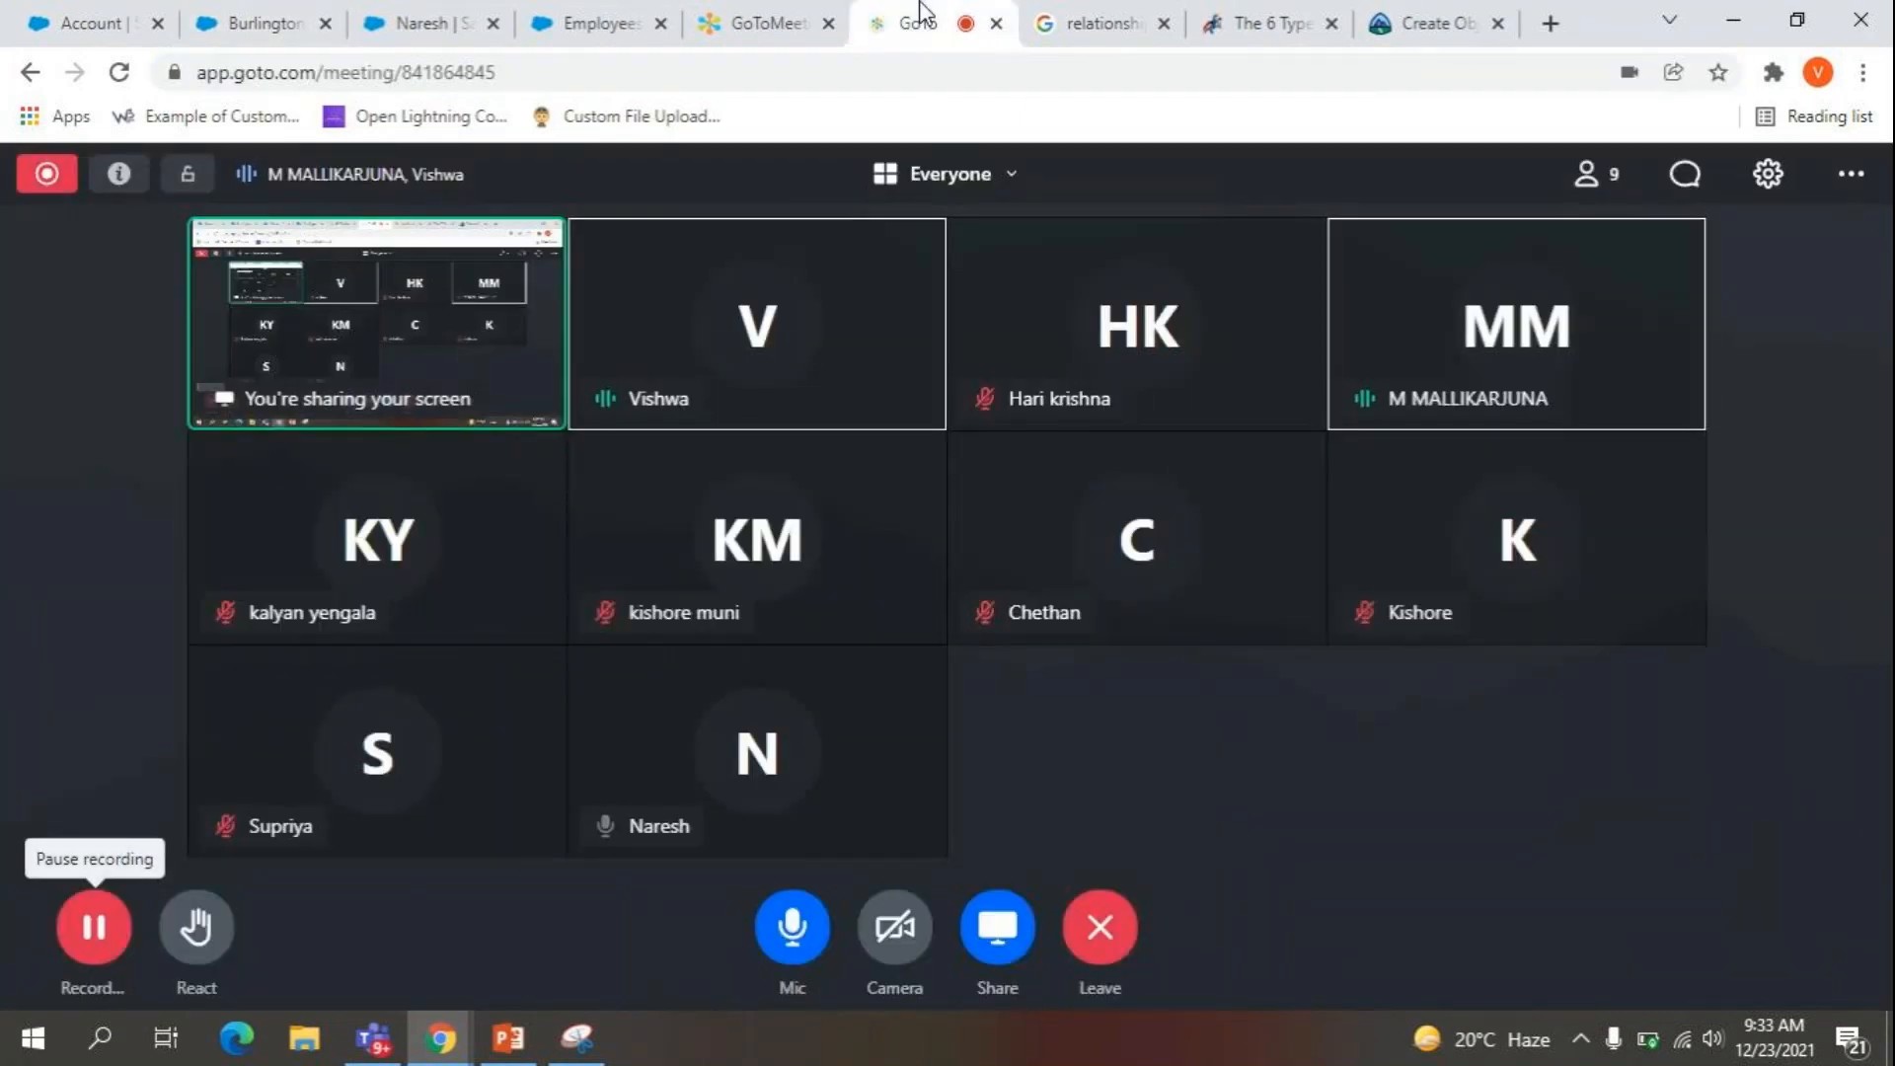
pyautogui.click(442, 16)
pyautogui.click(288, 17)
pyautogui.click(61, 12)
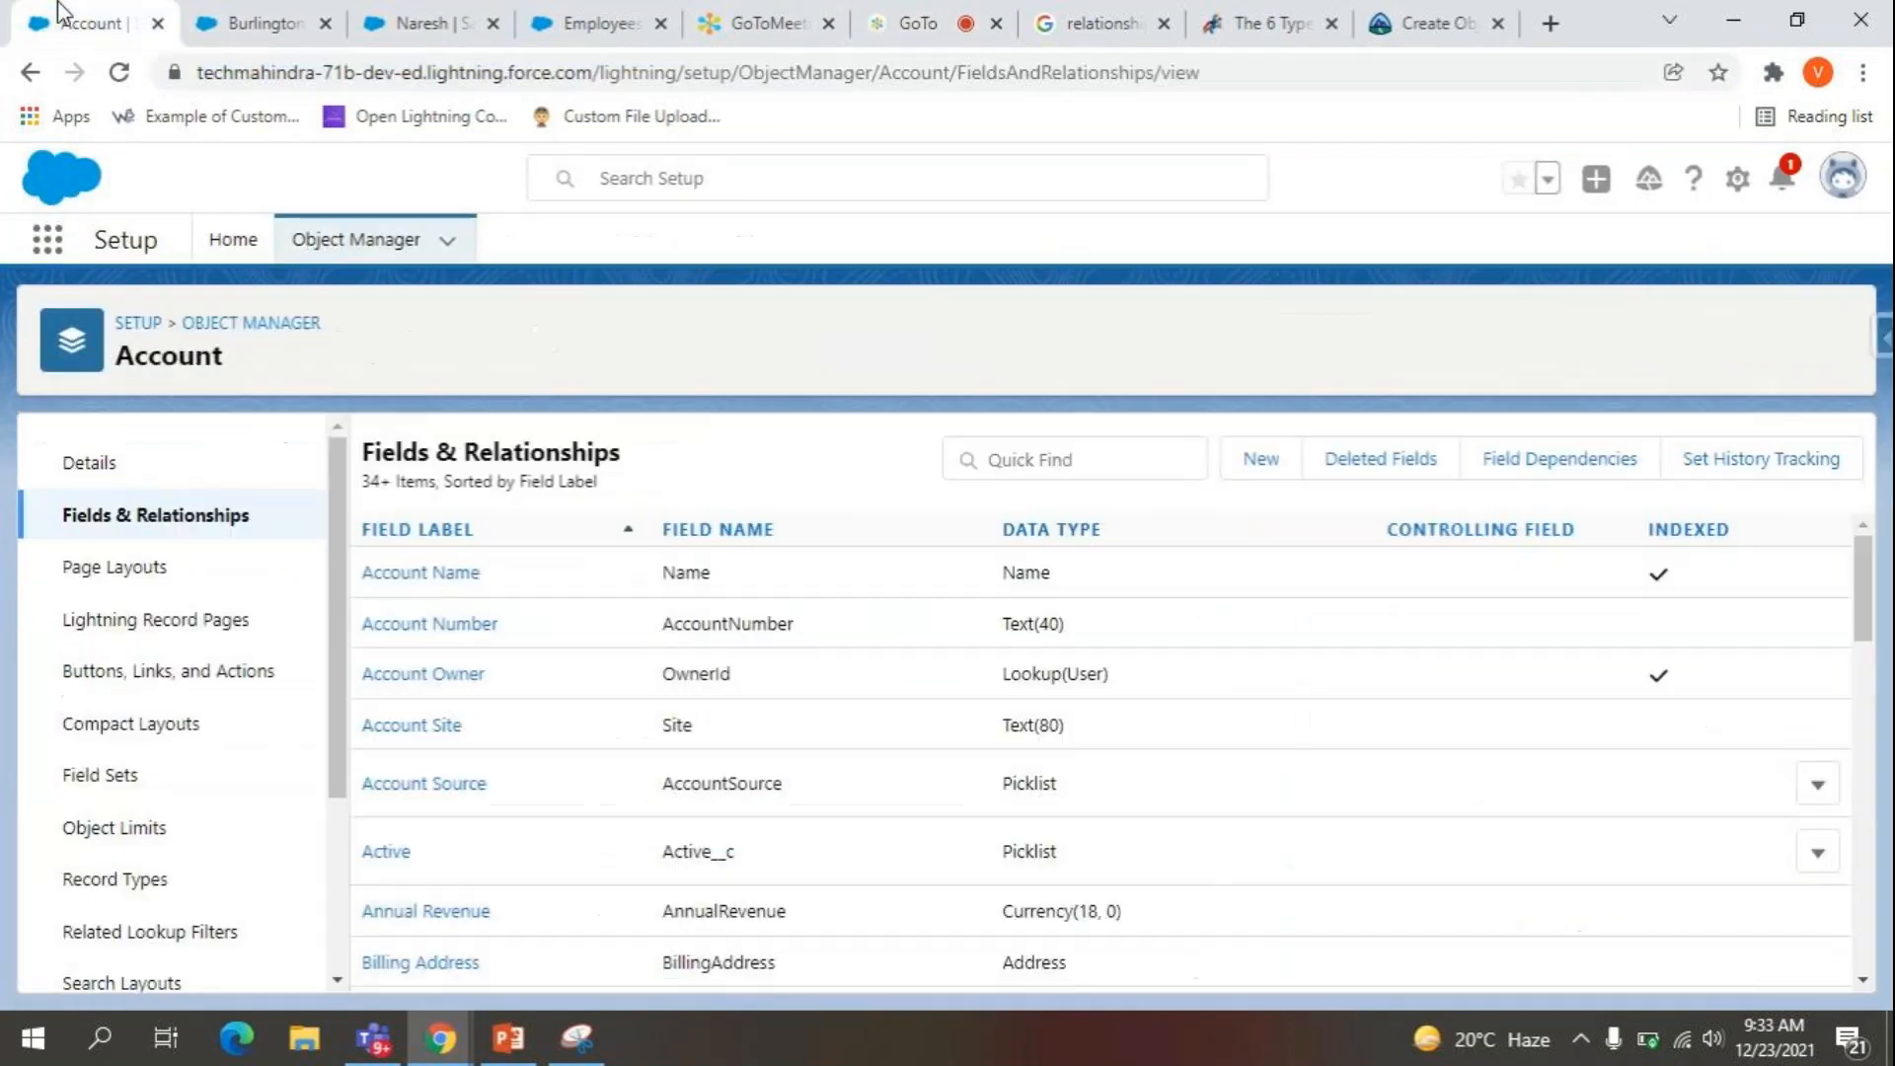
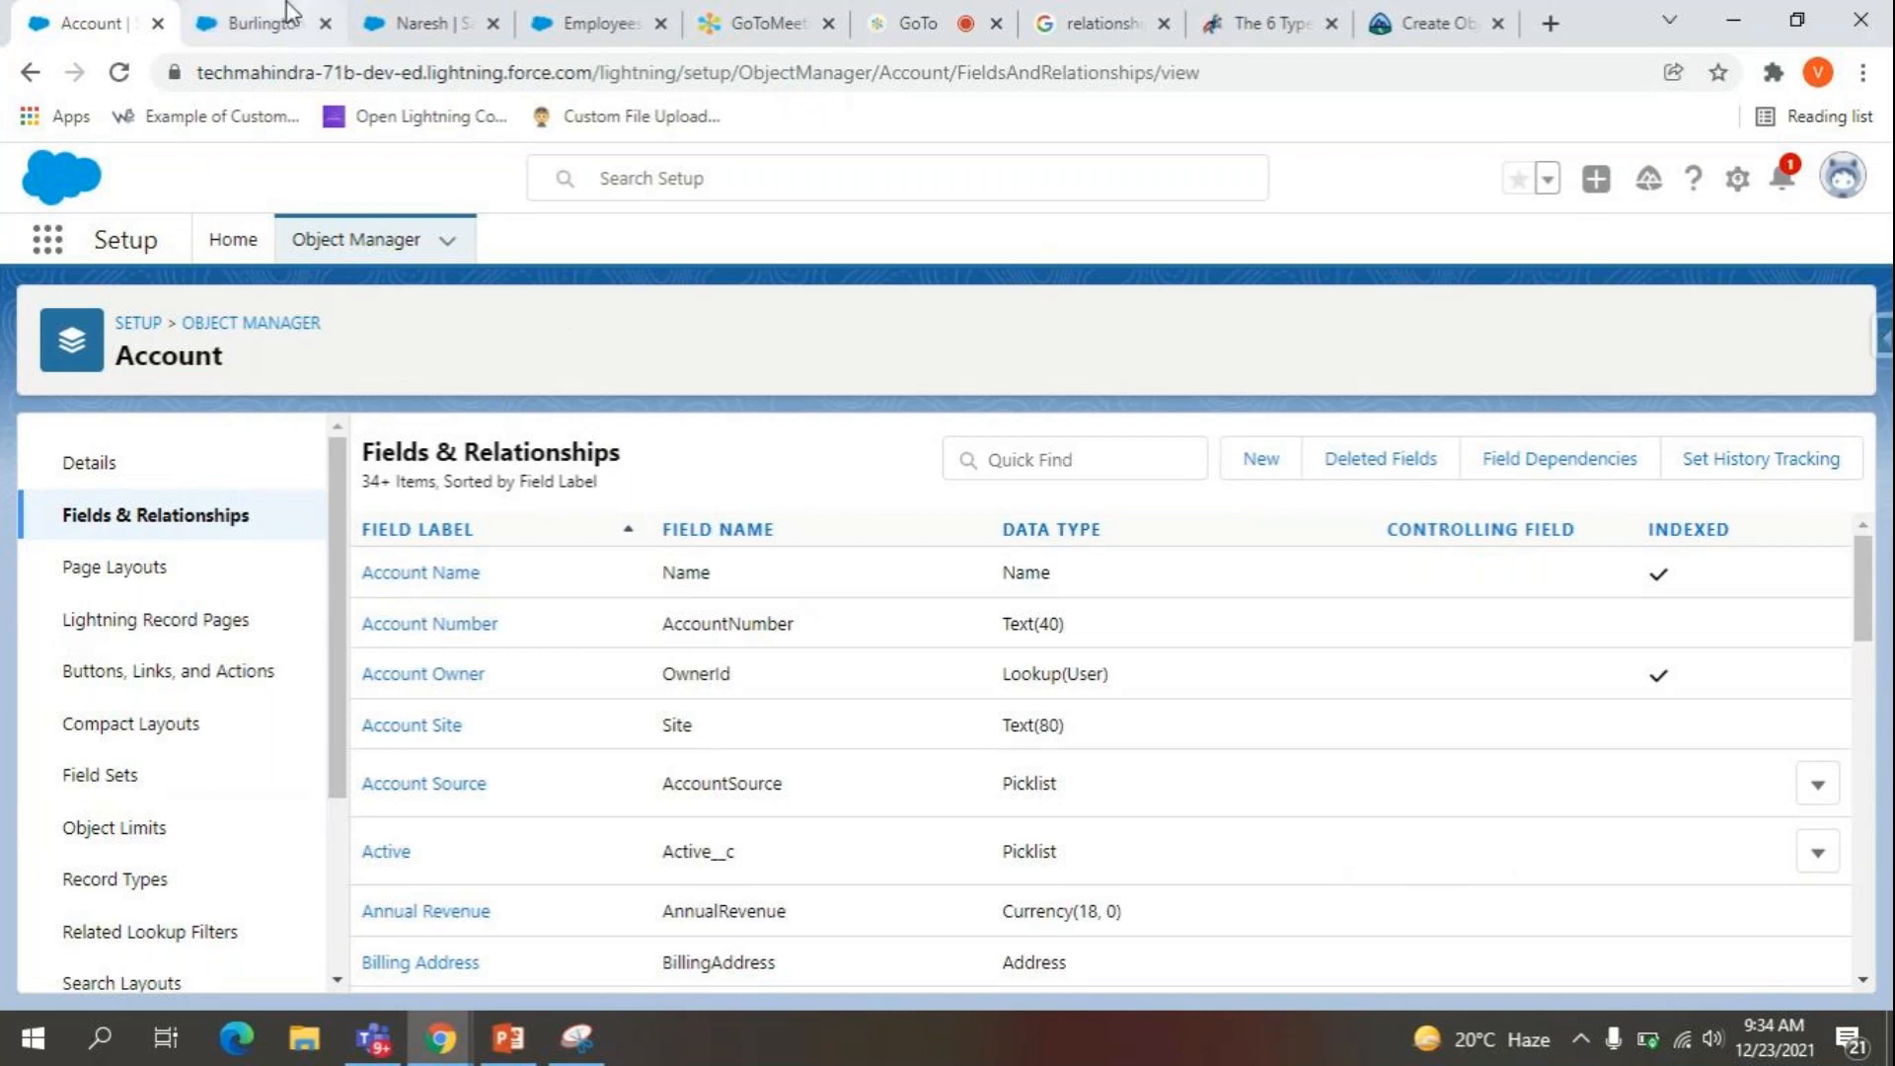
# Reload the Burlington Textiles Corp of America account record and show its details.
pyautogui.click(262, 22)
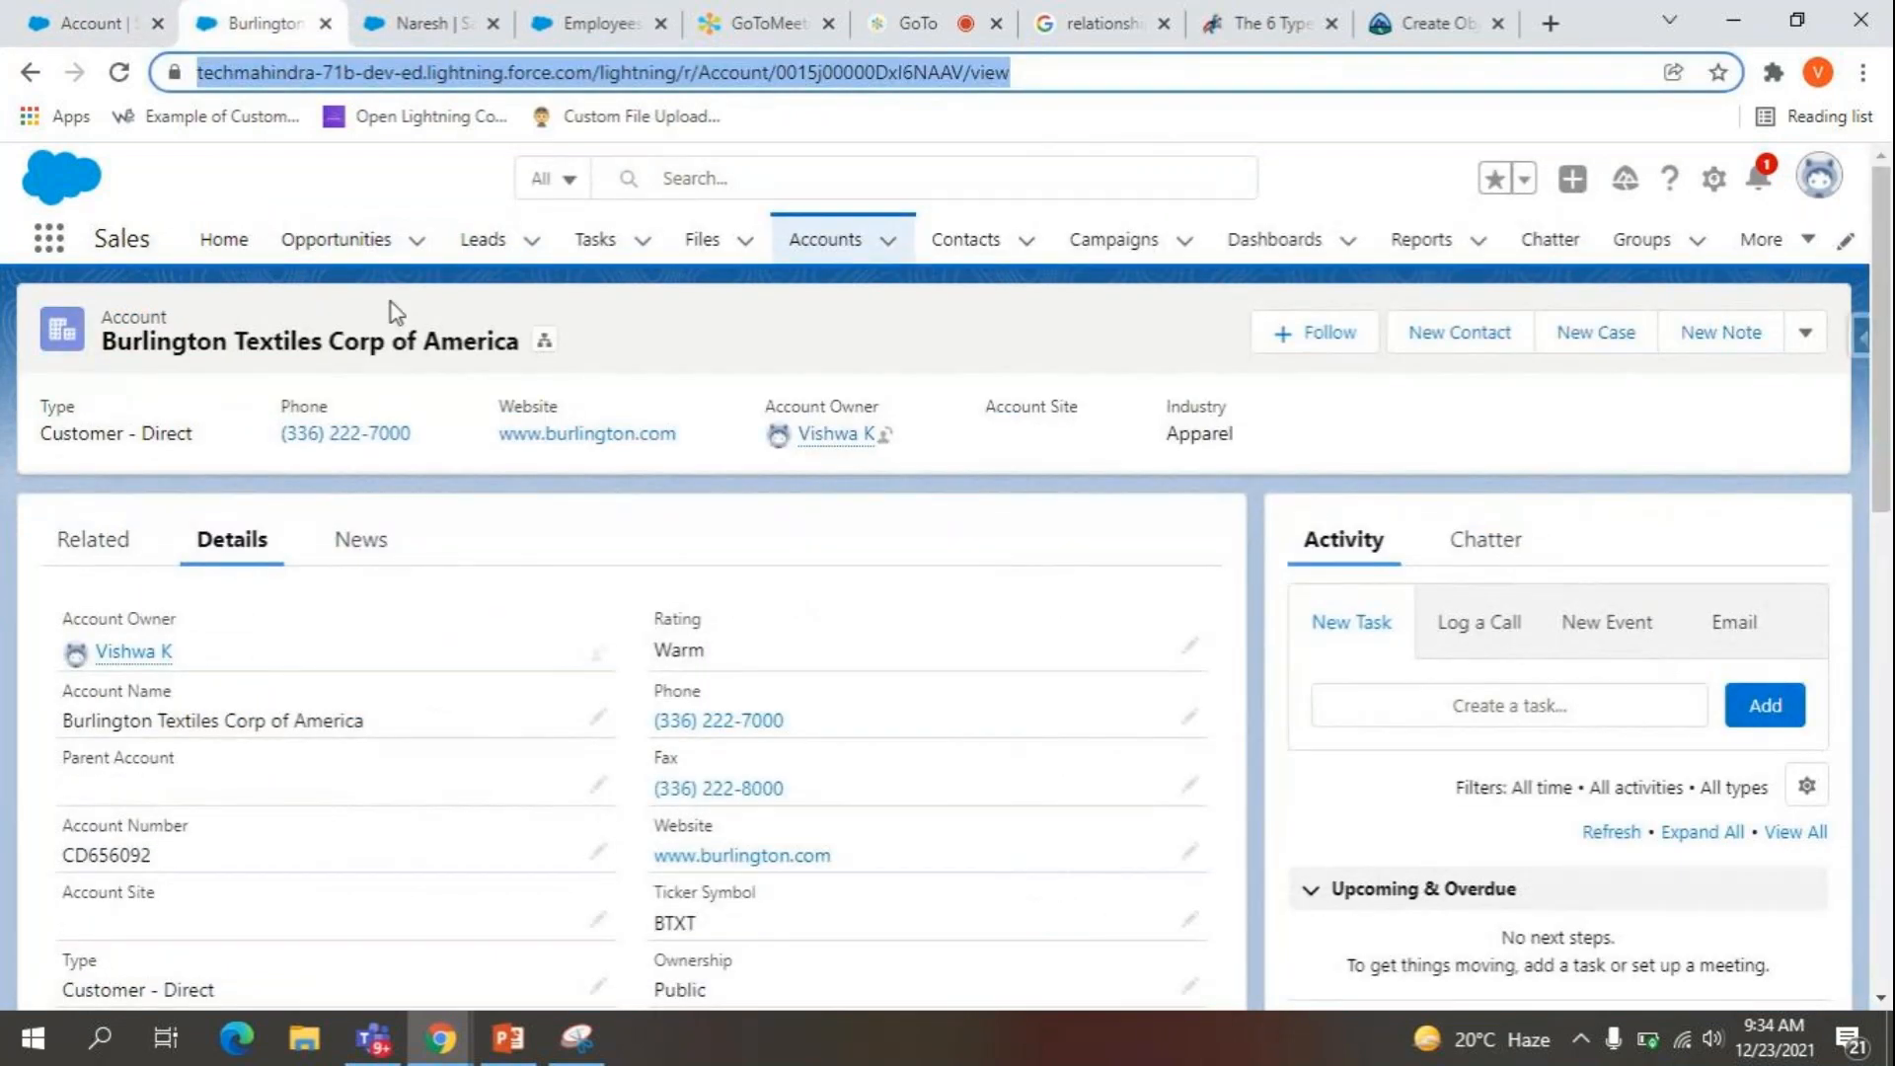
pyautogui.press('Return')
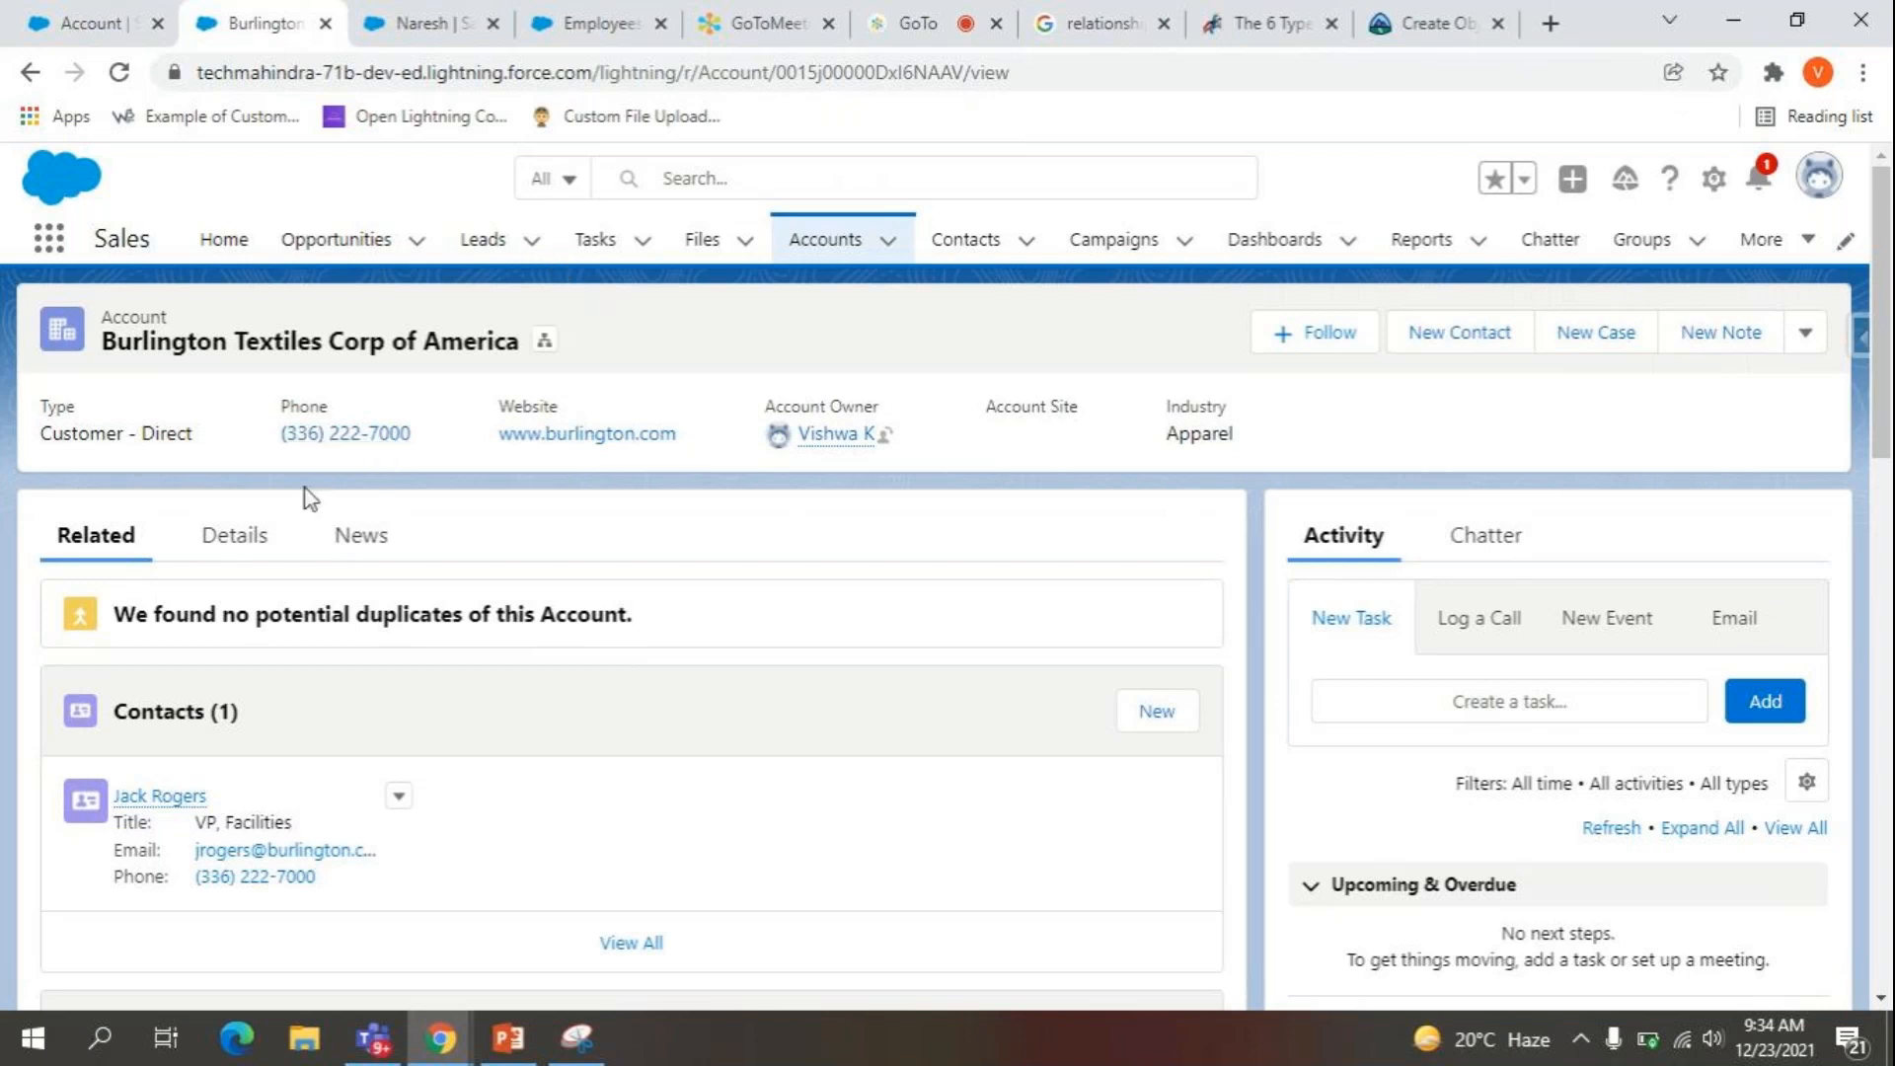
pyautogui.click(237, 551)
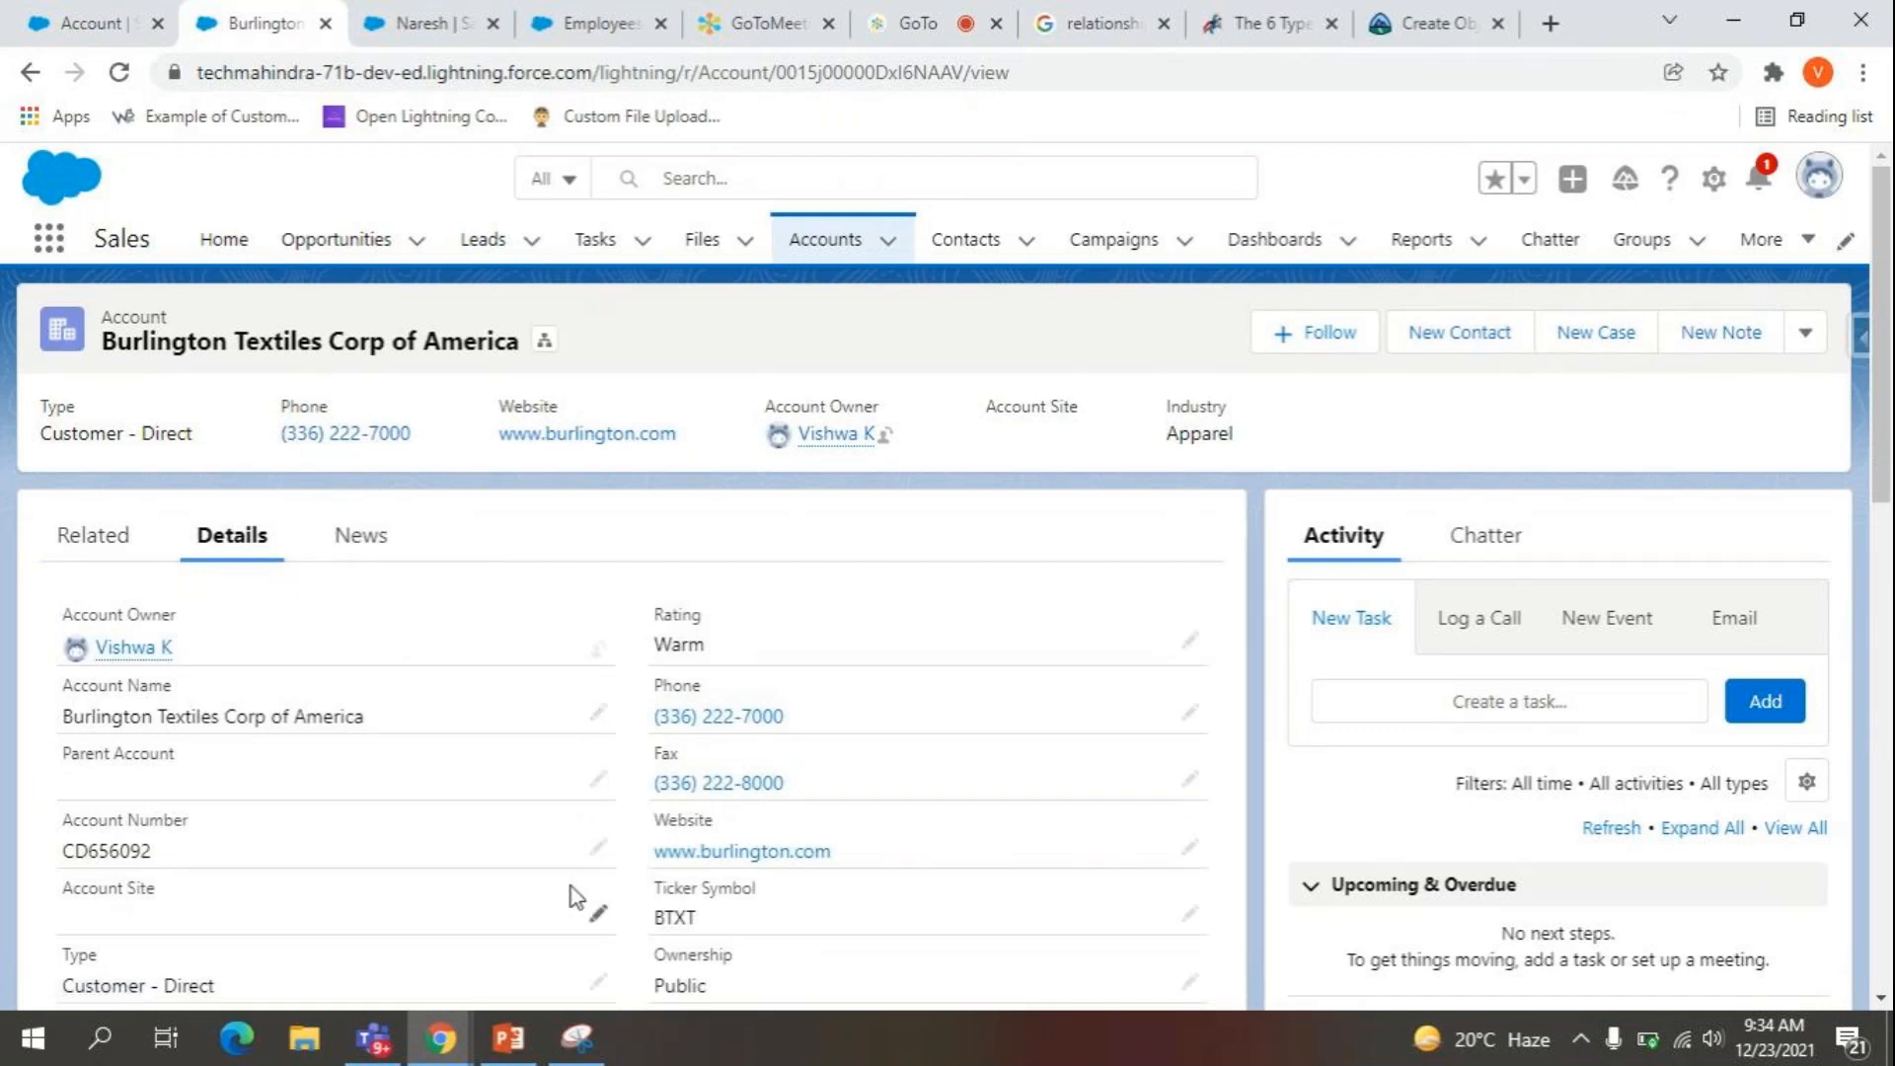
# Check the Total Salary of Employes (Sum) and Highest Salary of Employee values in the Burlington account's details.
pyautogui.scroll(-6, 576, 897)
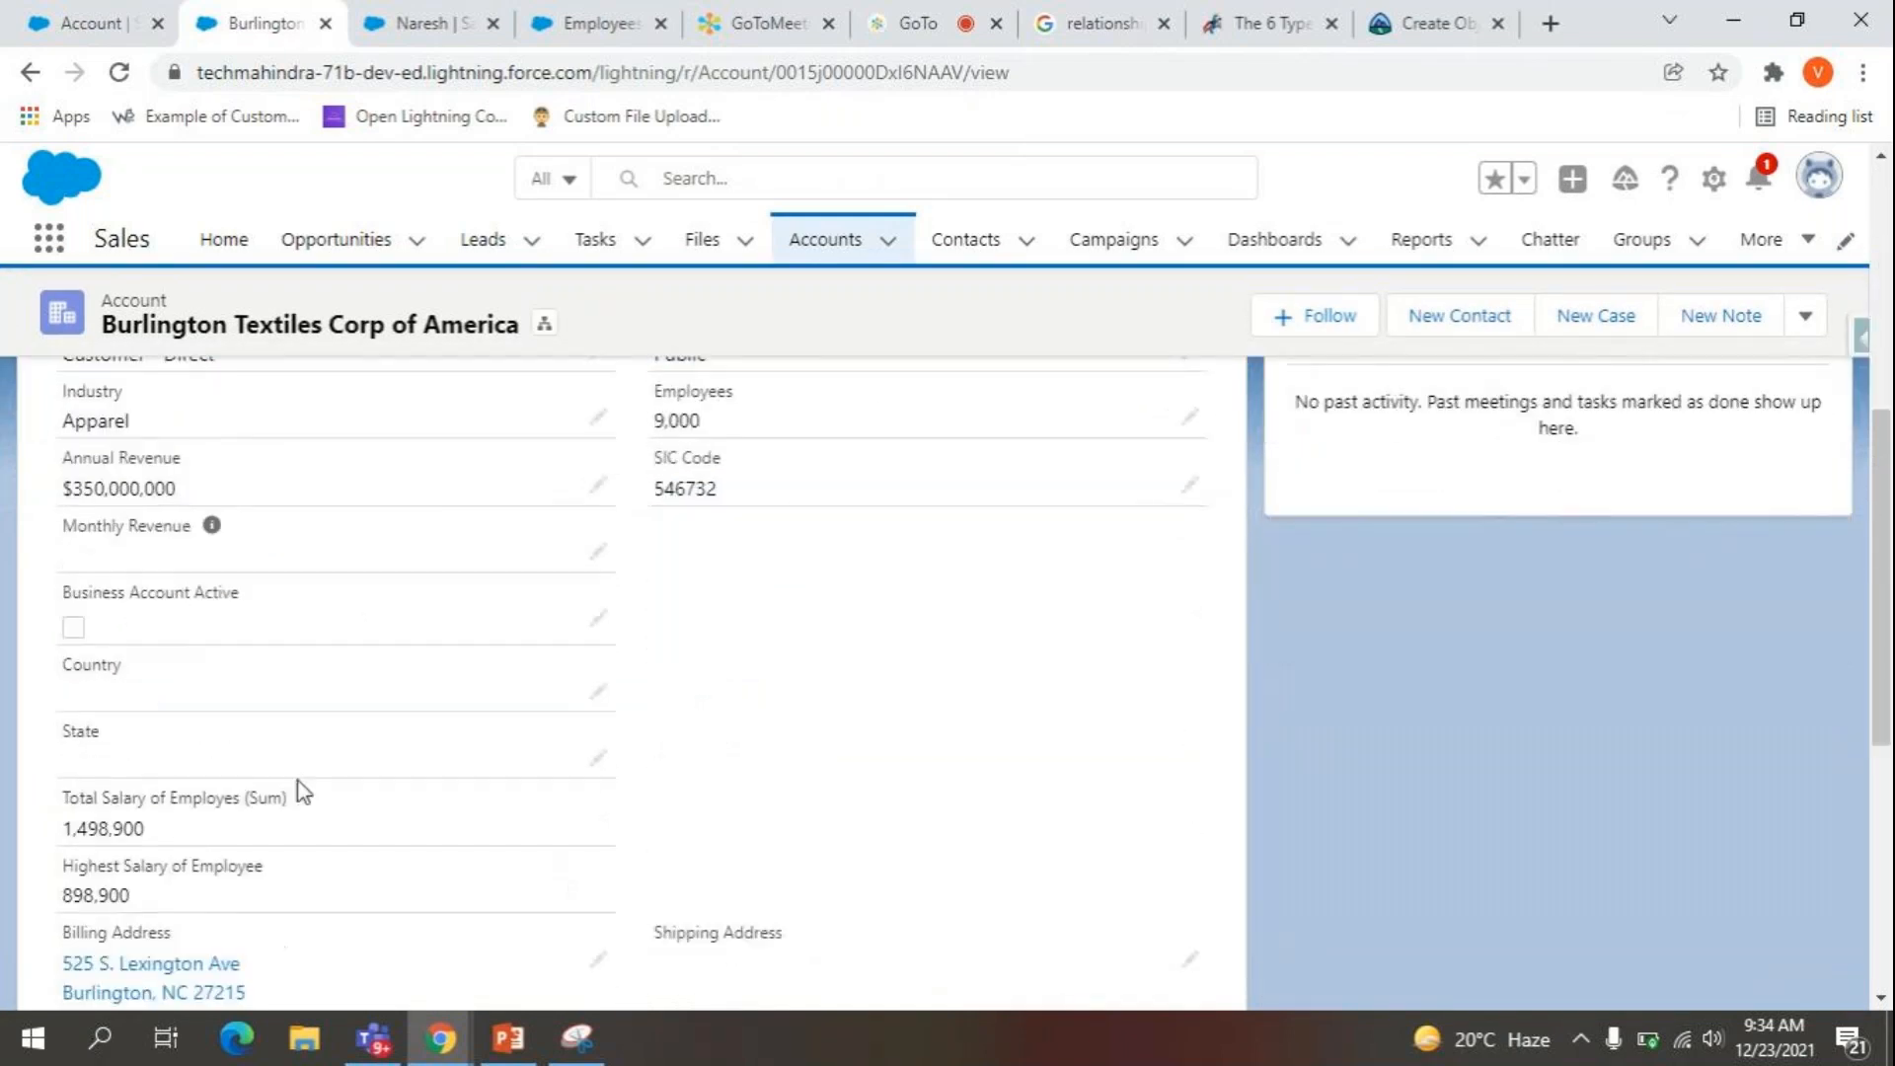
pyautogui.scroll(-2, 301, 788)
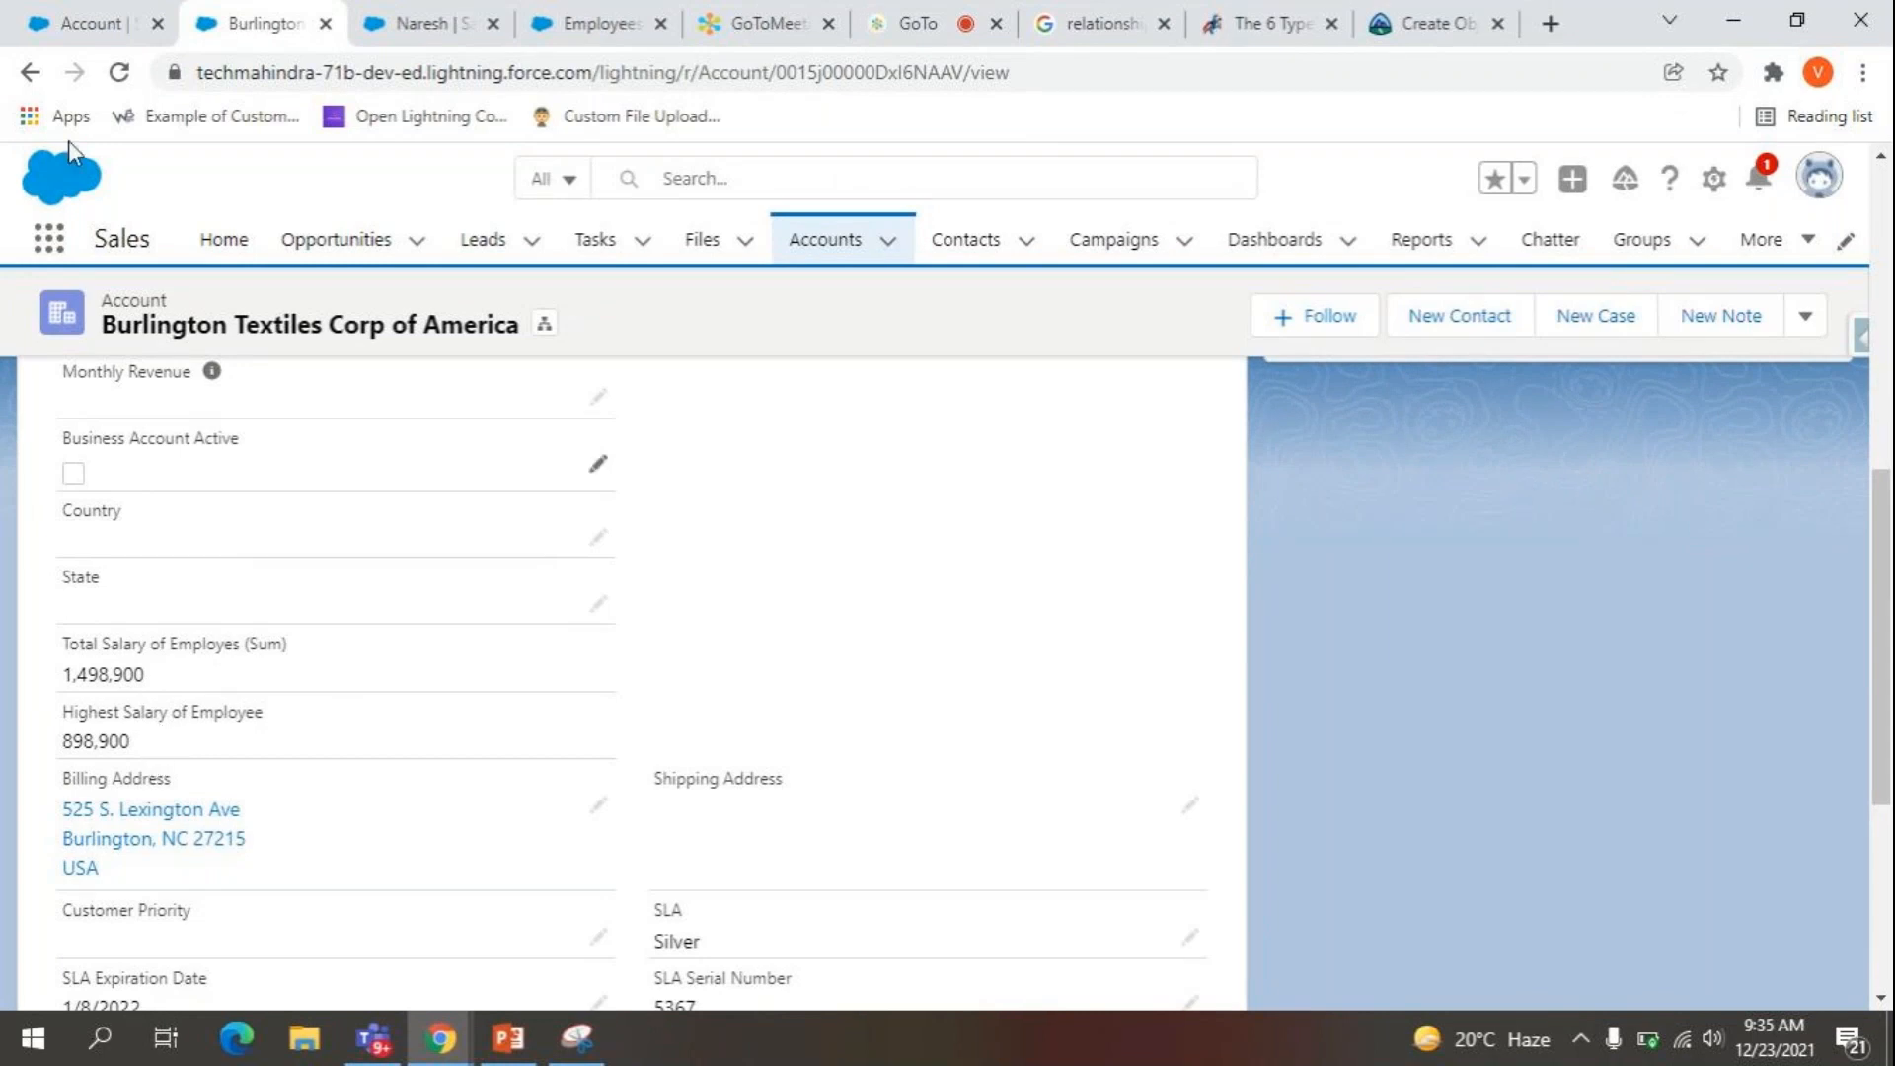
# Start a new custom field on the Account object with the Roll-Up Summary data type.
pyautogui.click(422, 22)
pyautogui.click(565, 22)
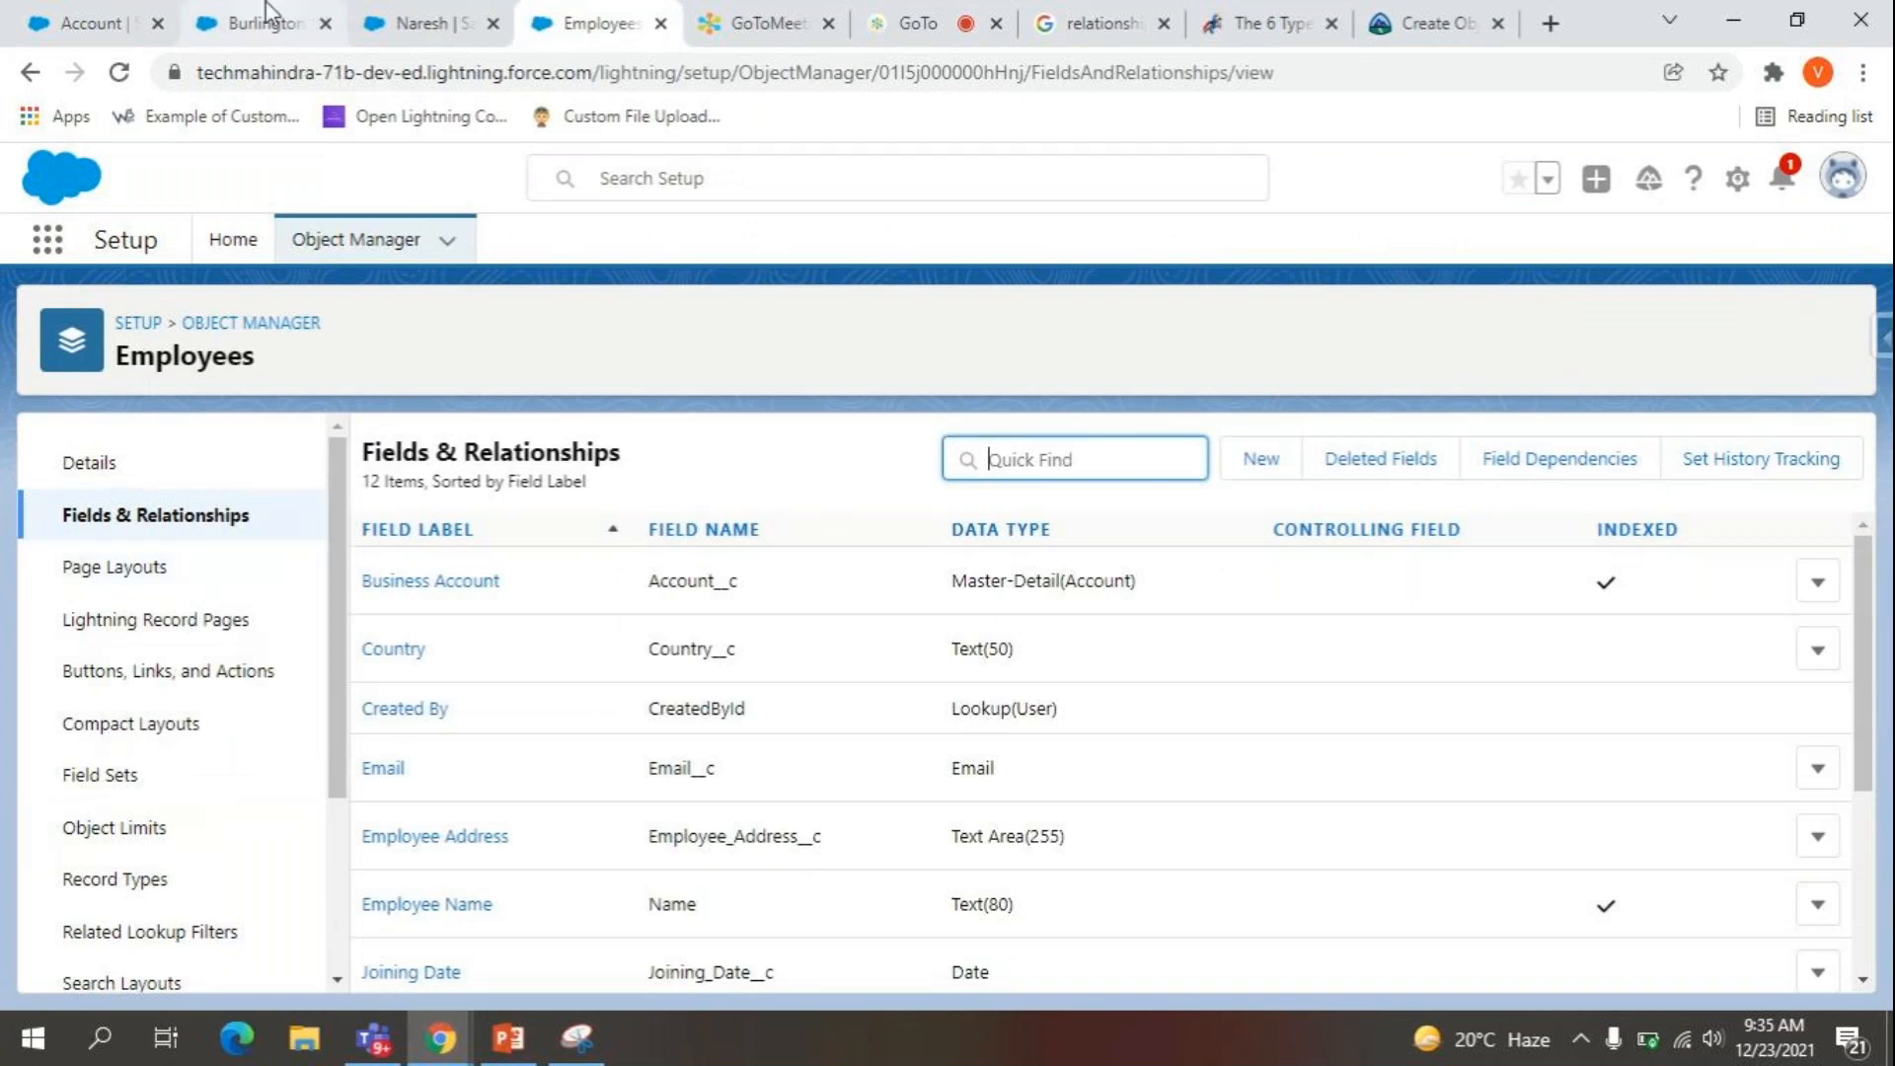
pyautogui.click(89, 20)
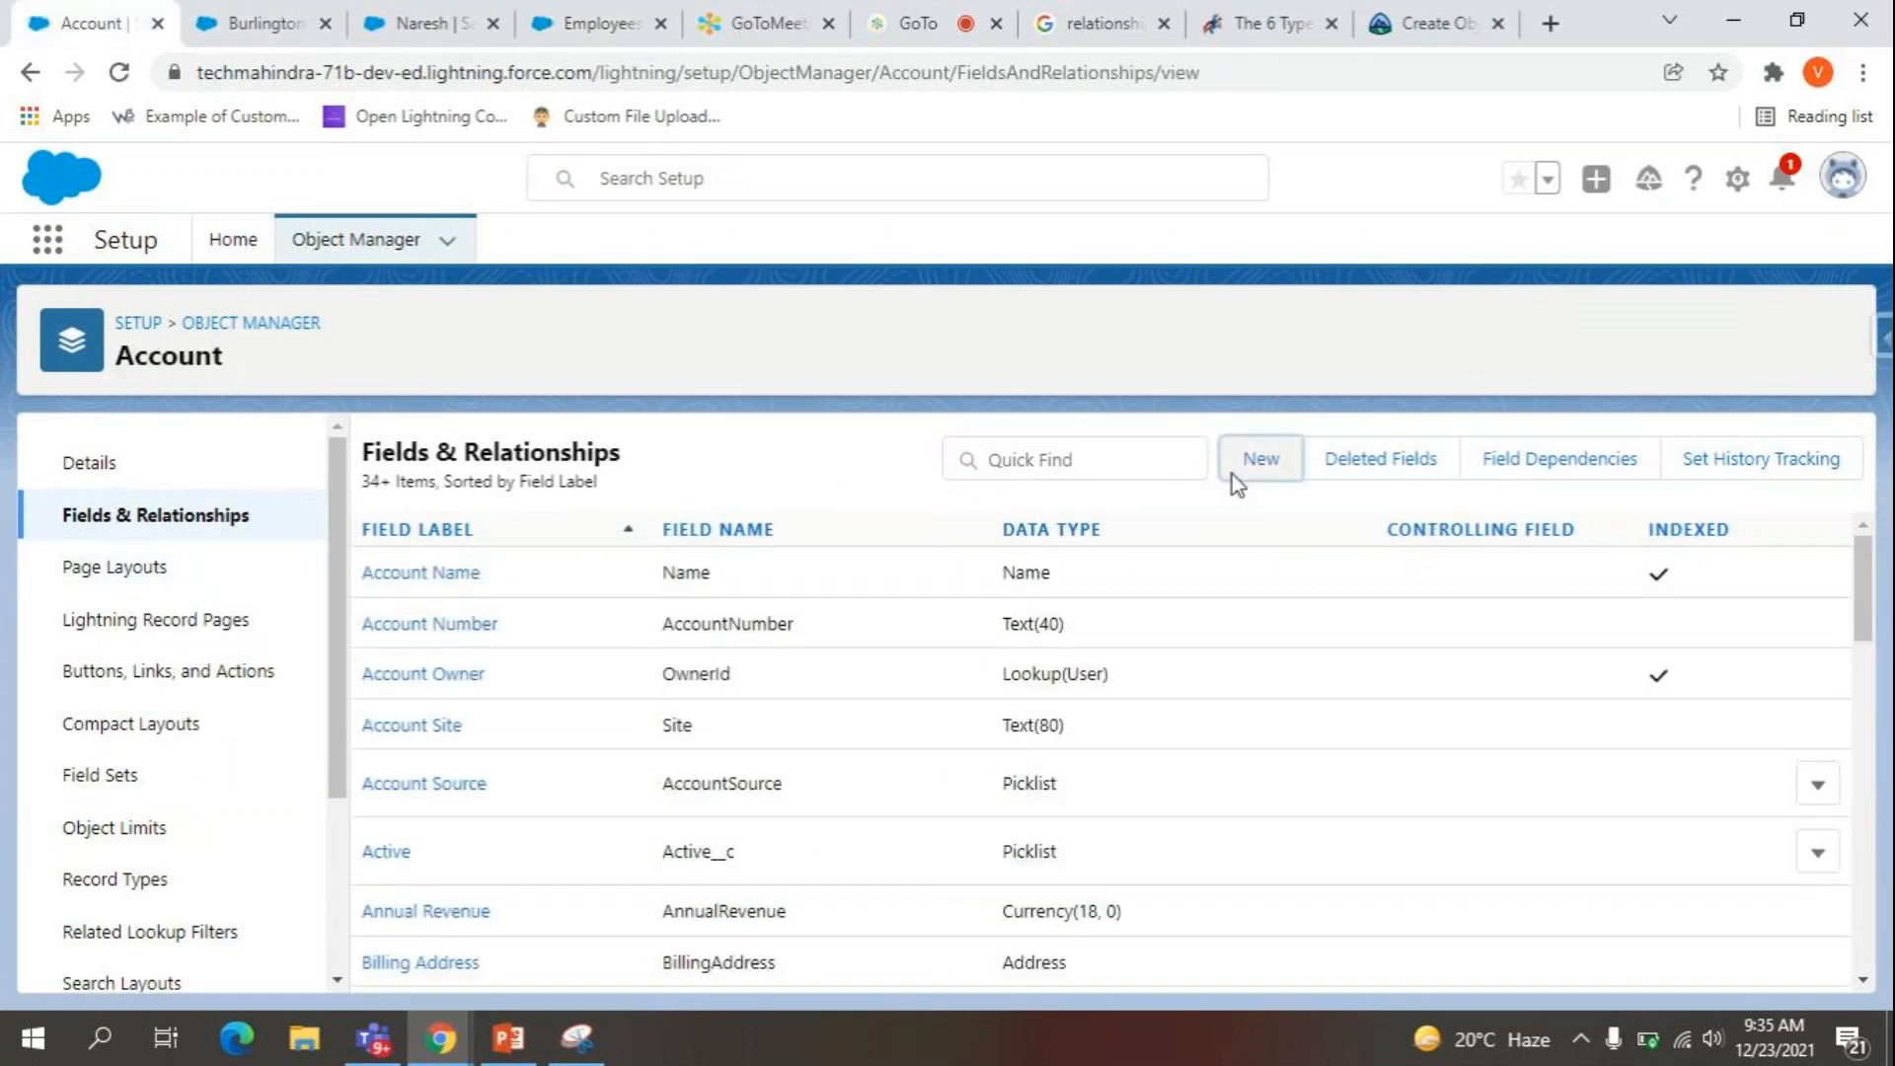
pyautogui.click(1260, 460)
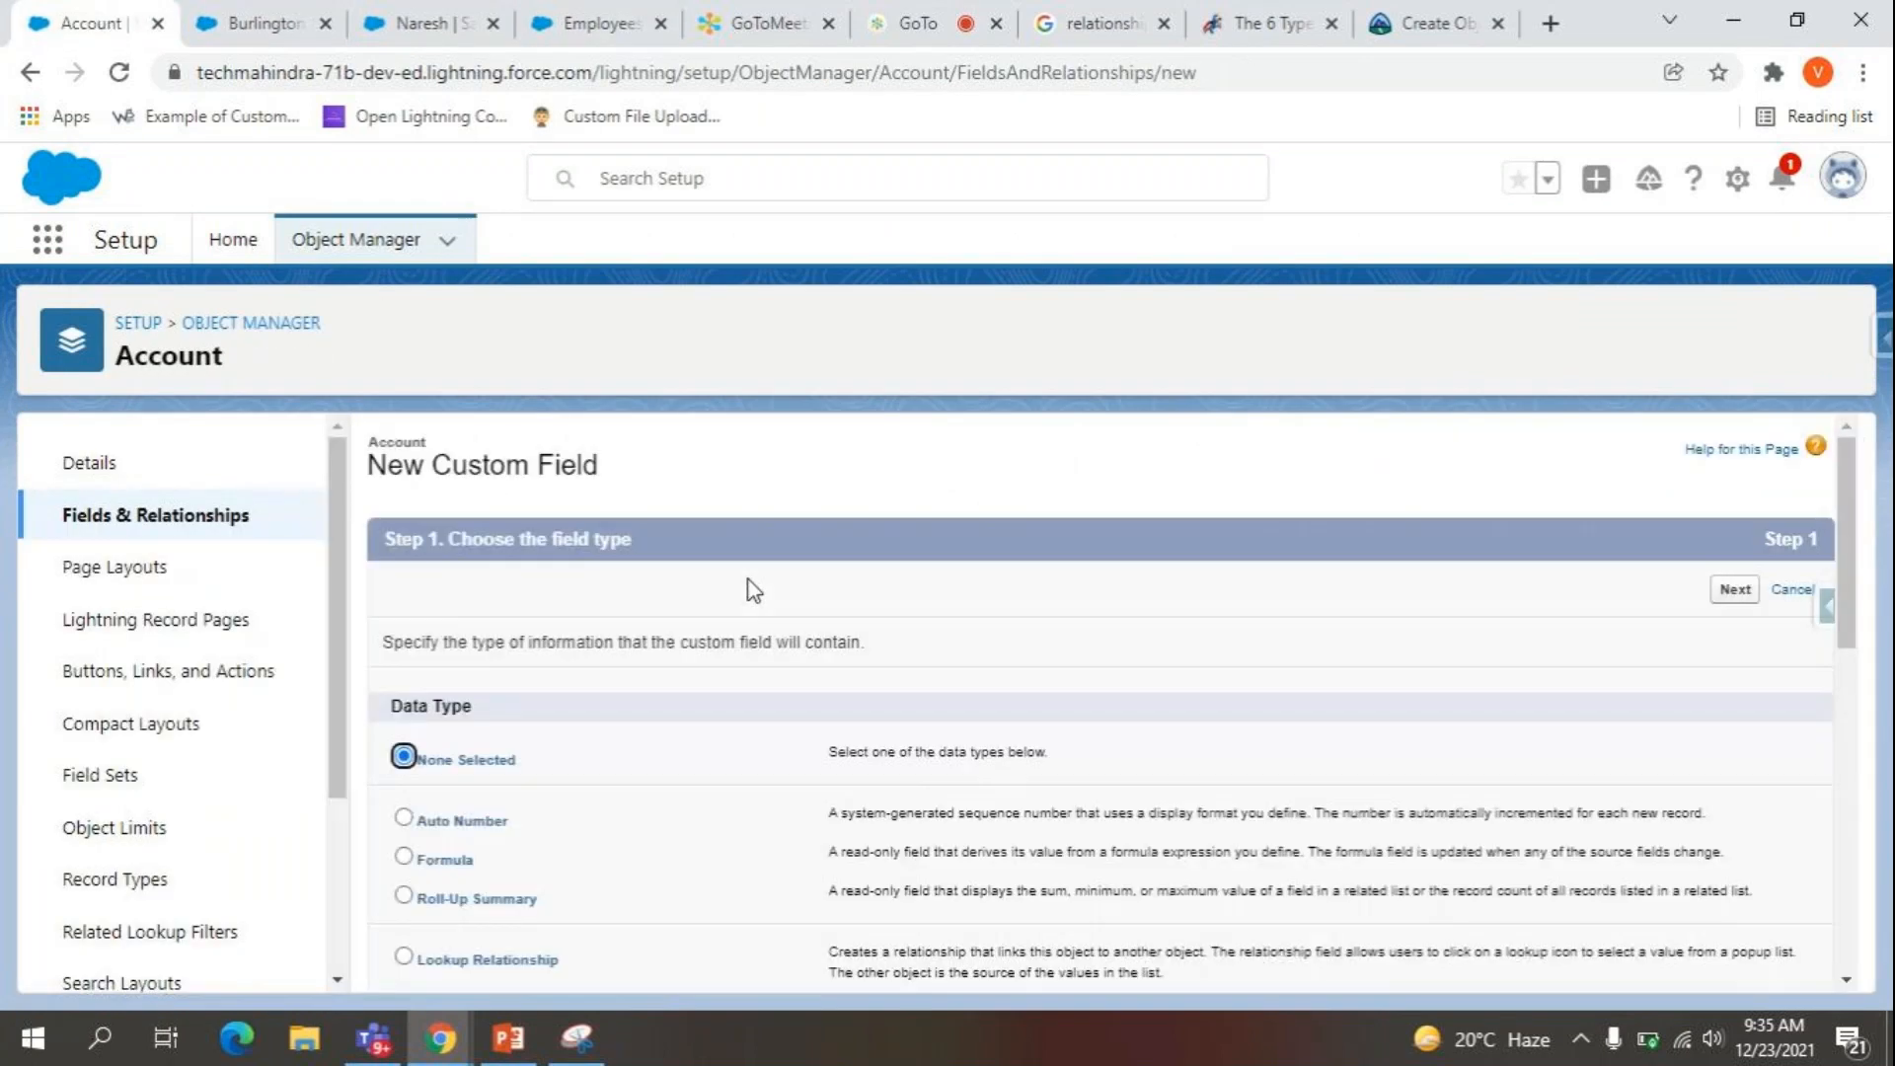
pyautogui.scroll(-3, 648, 780)
pyautogui.click(449, 636)
pyautogui.scroll(1, 1627, 607)
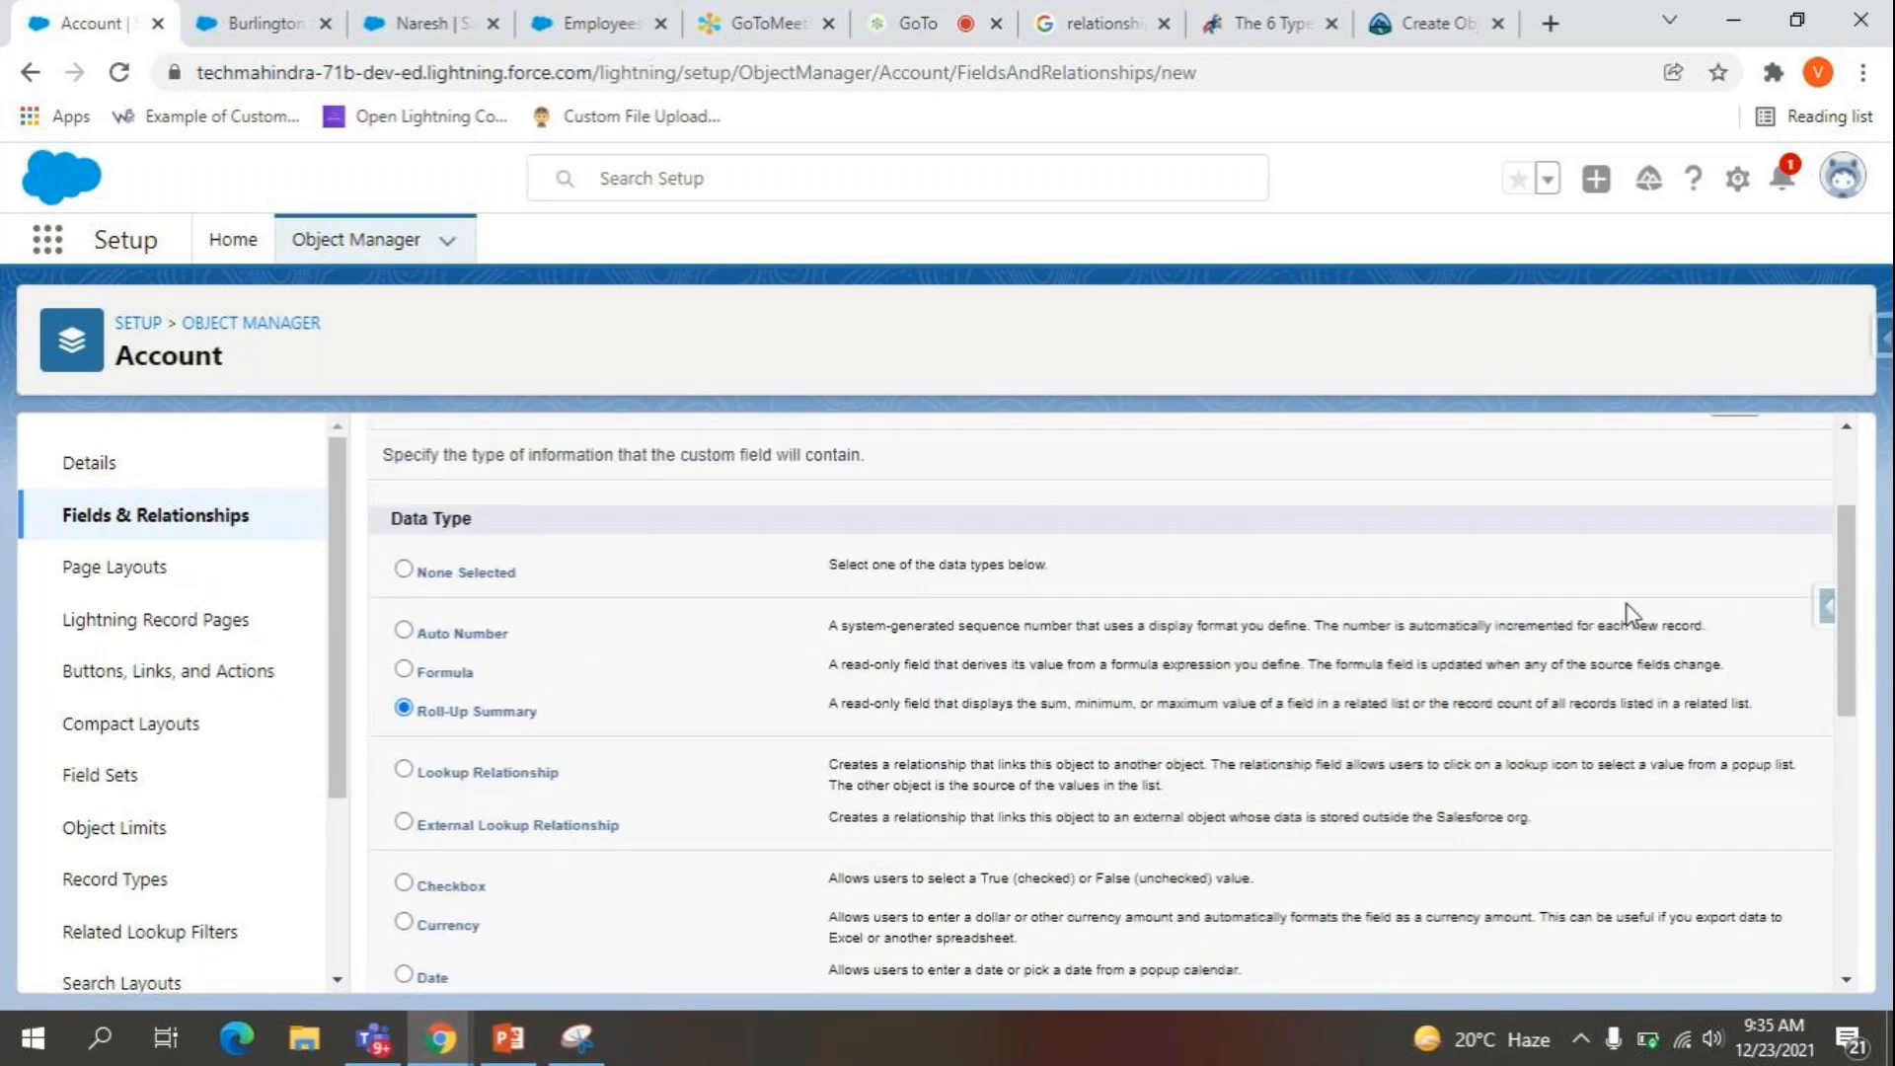
pyautogui.scroll(1, 1630, 613)
pyautogui.click(1726, 456)
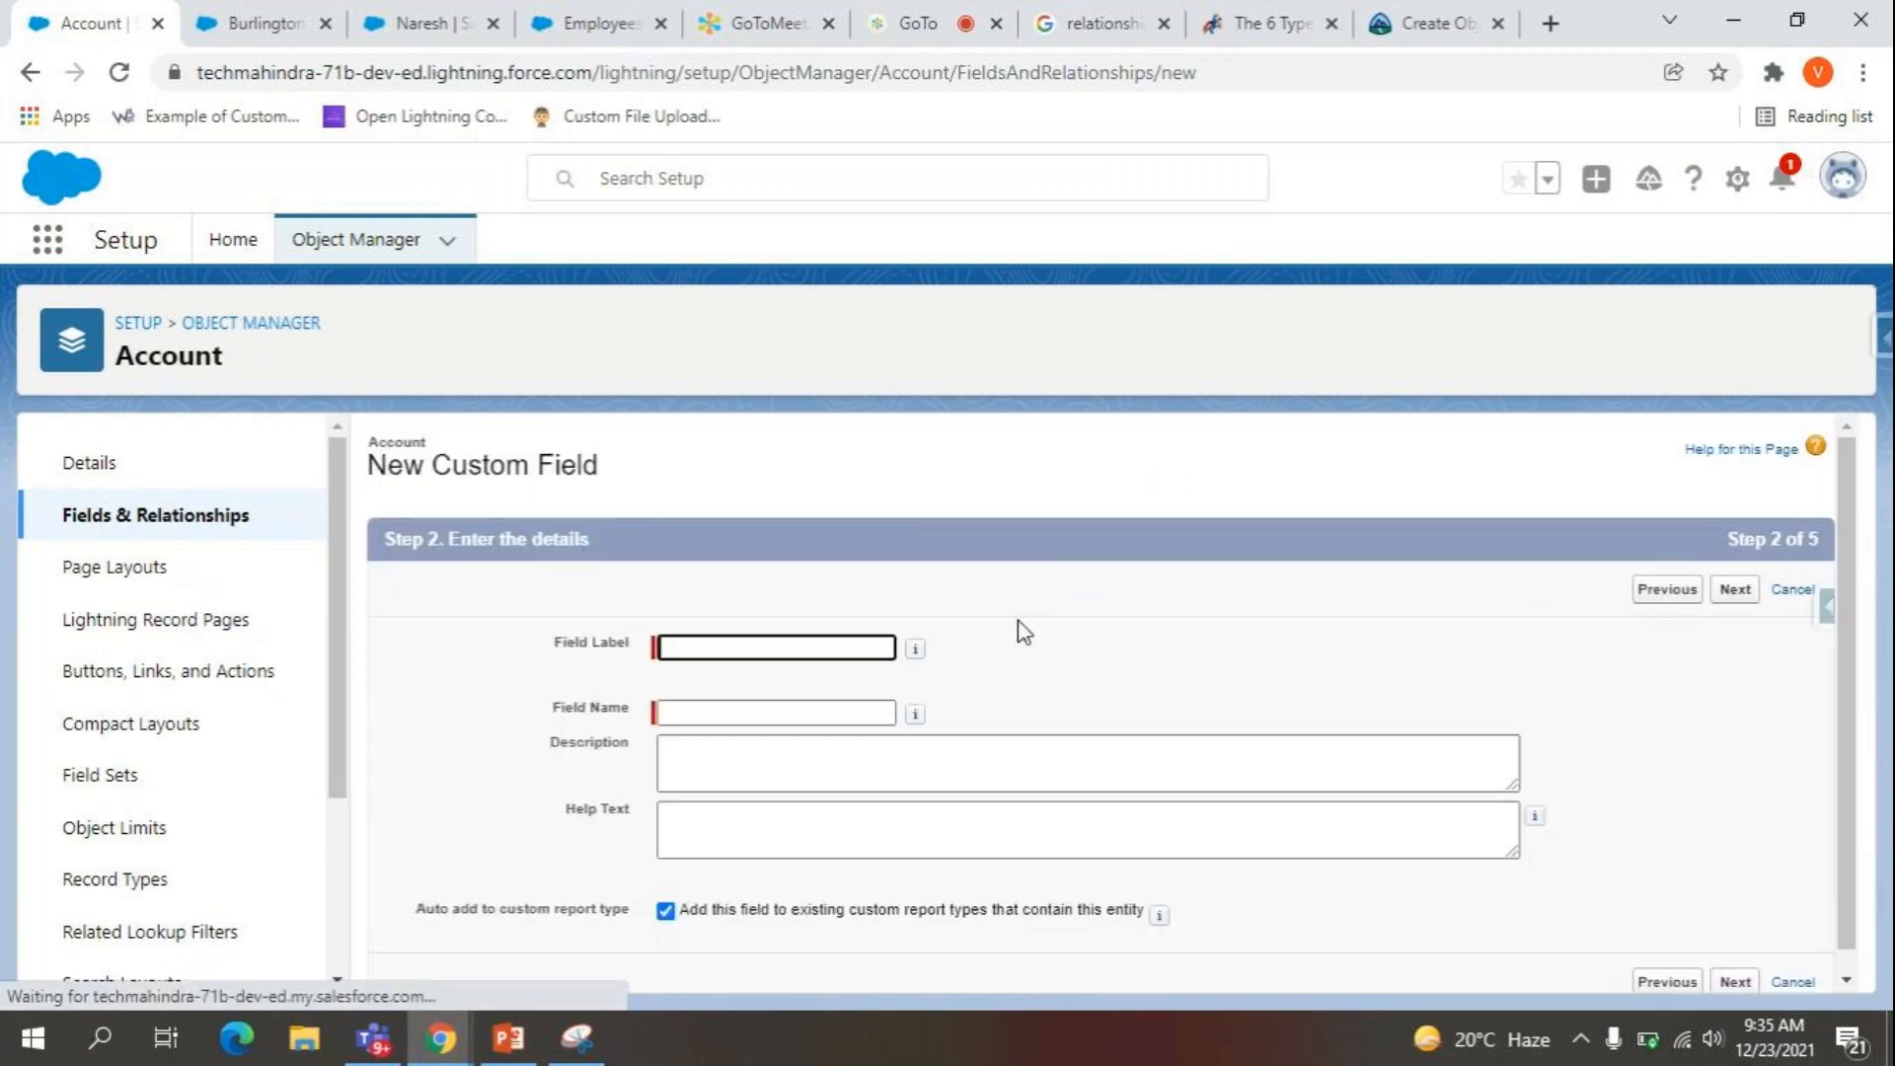
# Label the roll-up field Lowest Salary of Employee, let the field name fill in from it, and continue to the summary calculation.
pyautogui.click(847, 640)
pyautogui.write('Lowest Salary of Employee')
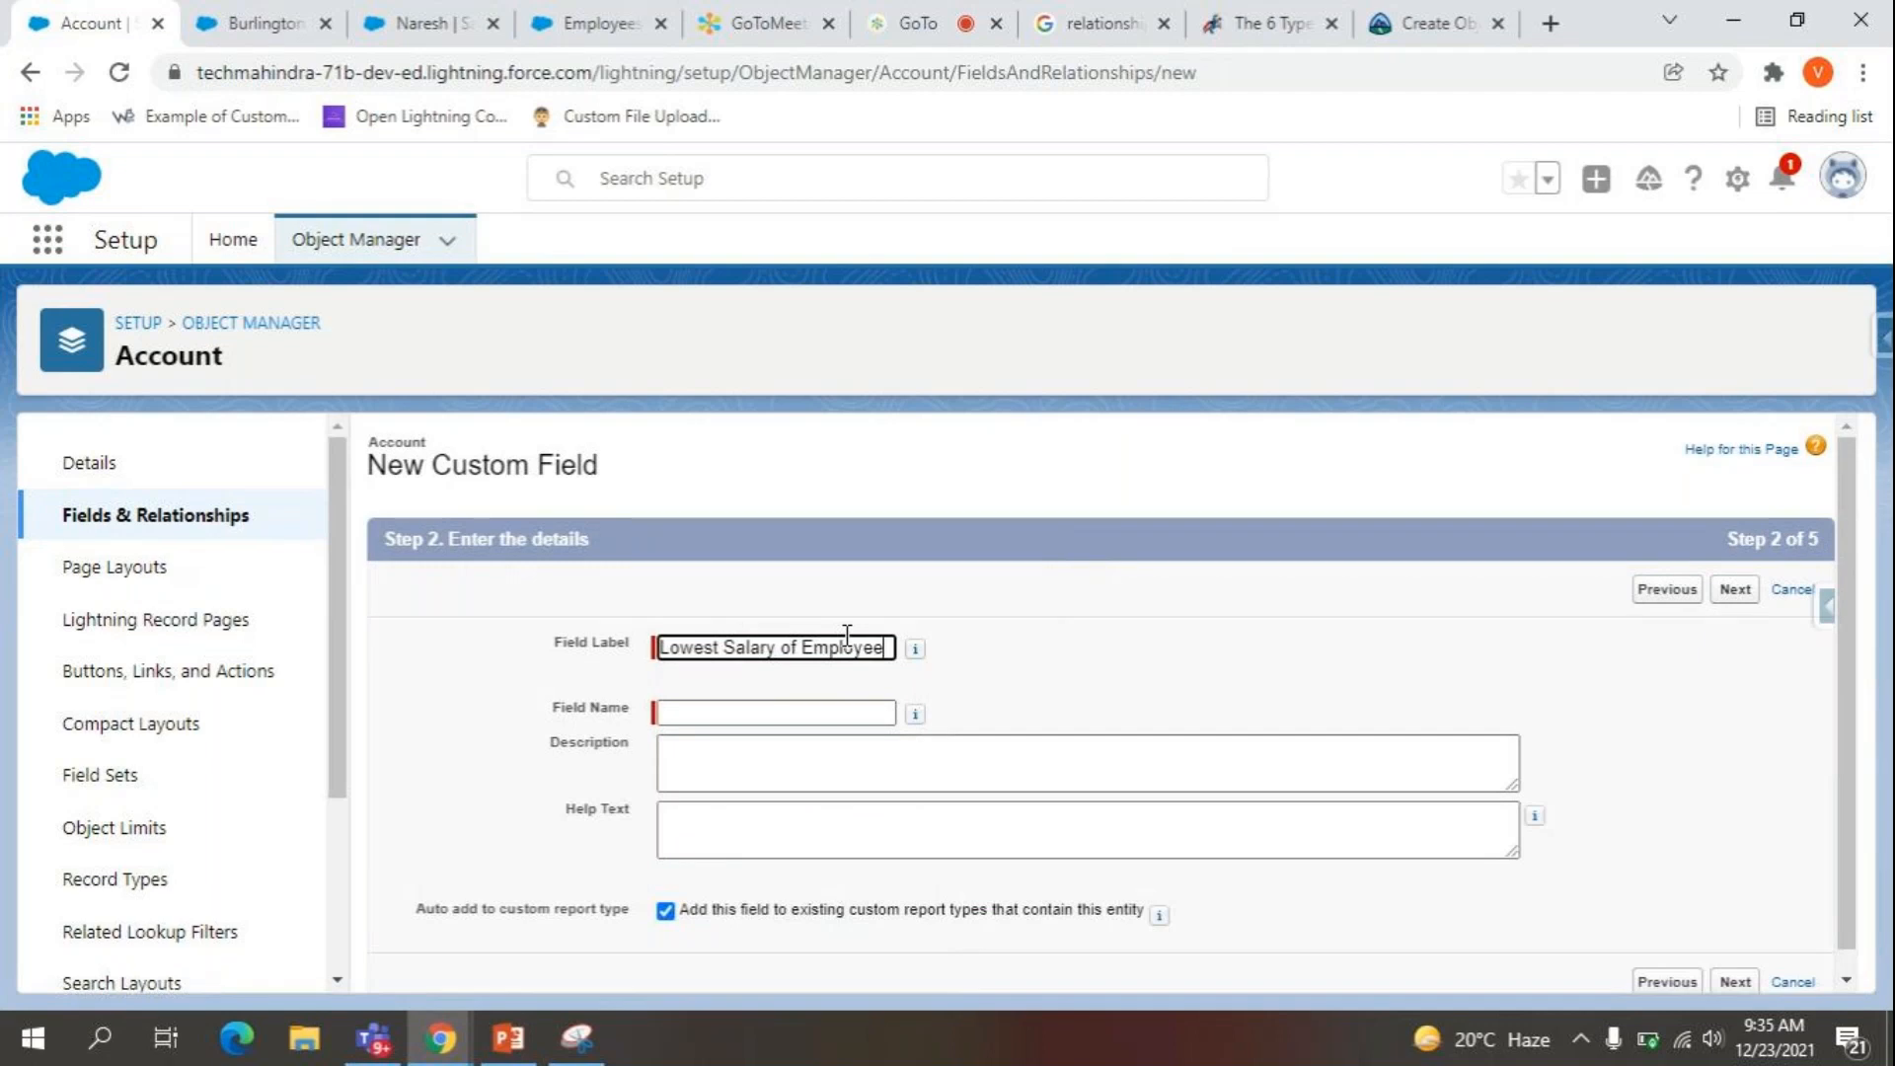
pyautogui.press('Tab')
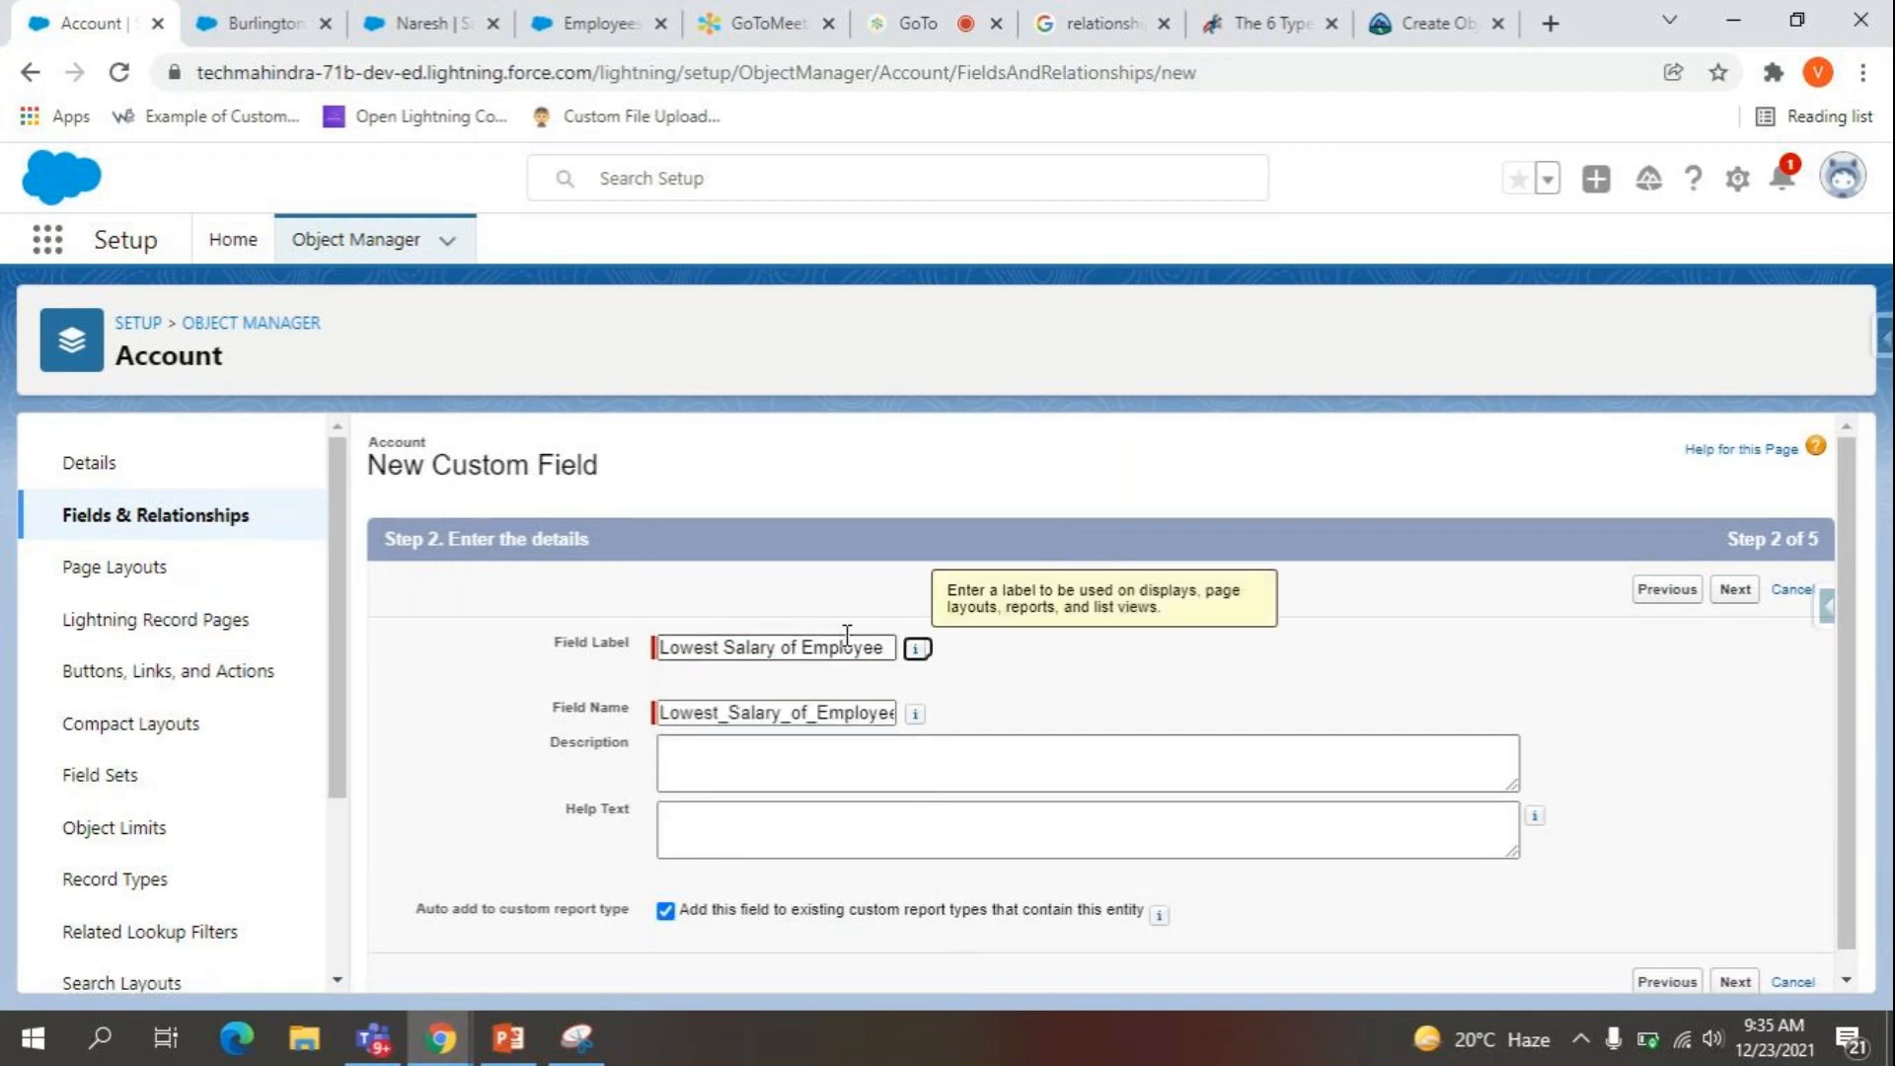
pyautogui.click(1735, 604)
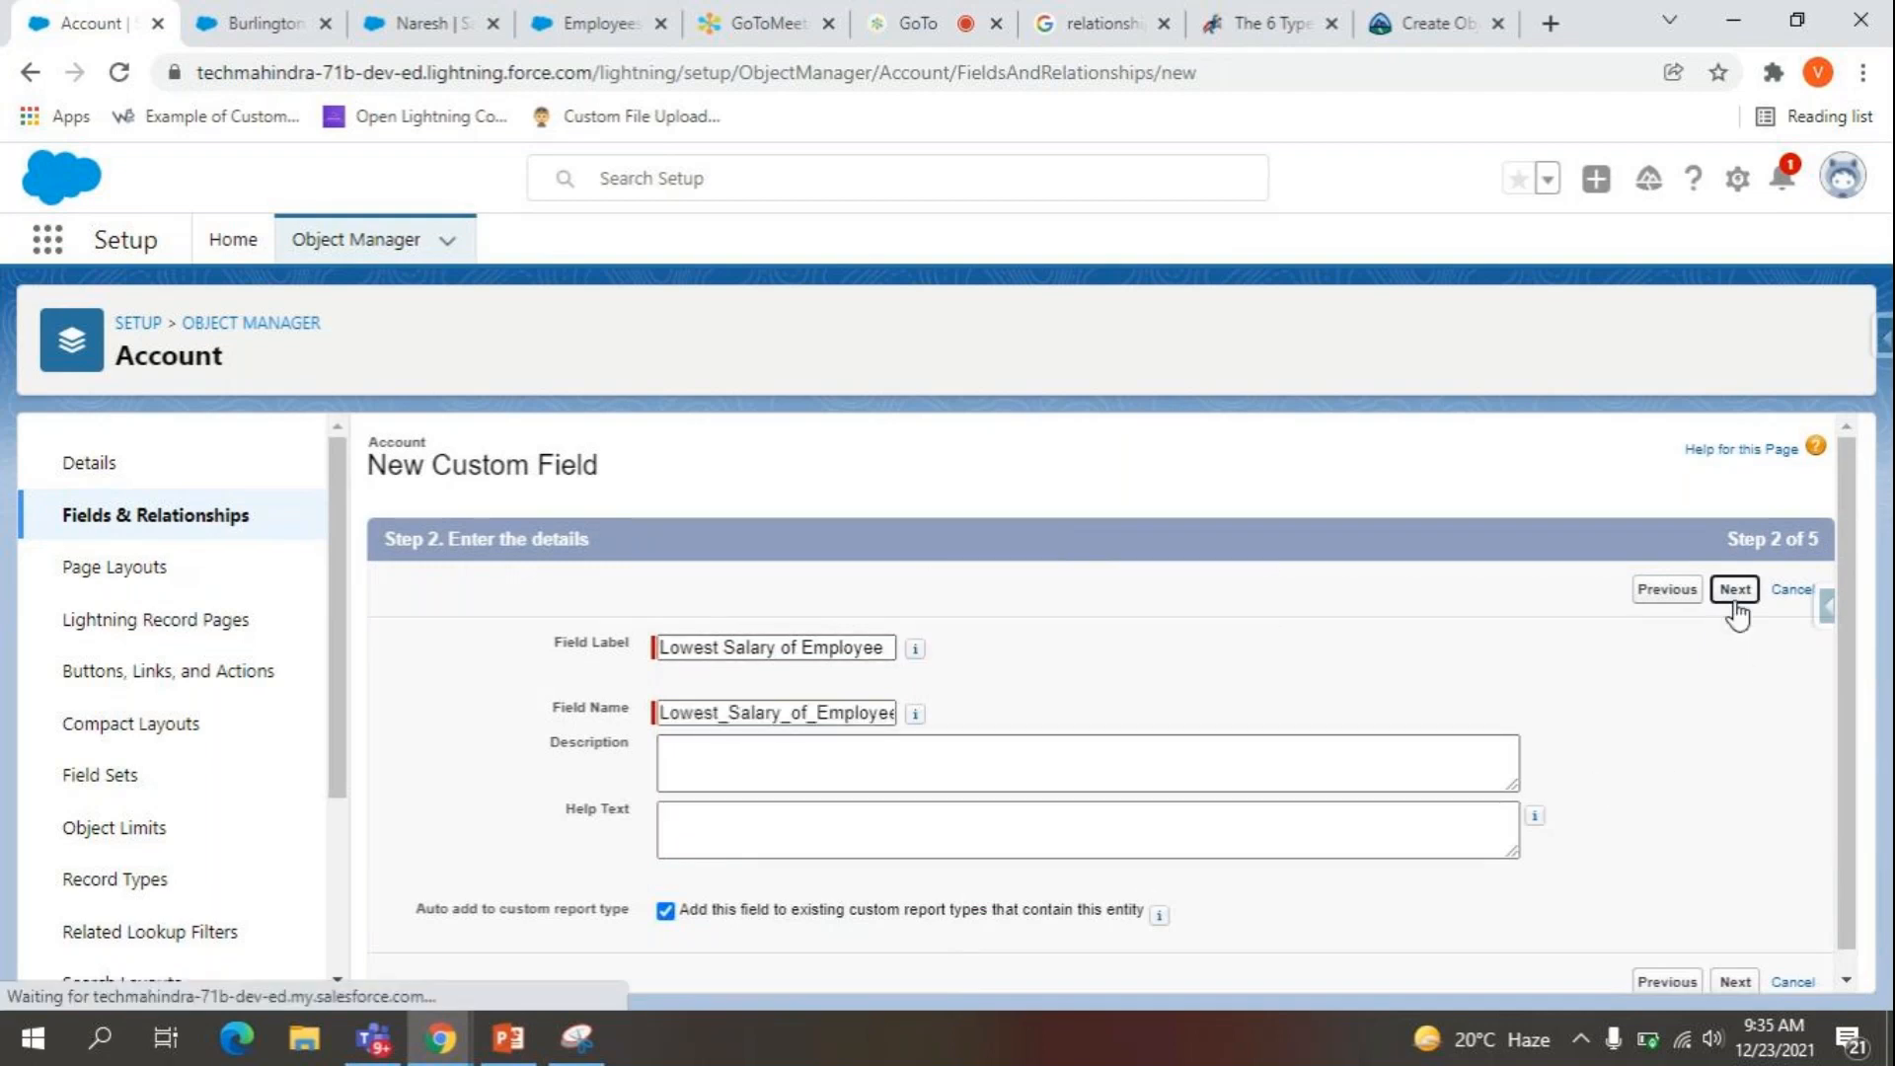
# Define the roll-up as the MIN of Salary over all Employees records and continue to field-level security.
pyautogui.scroll(-1, 1108, 770)
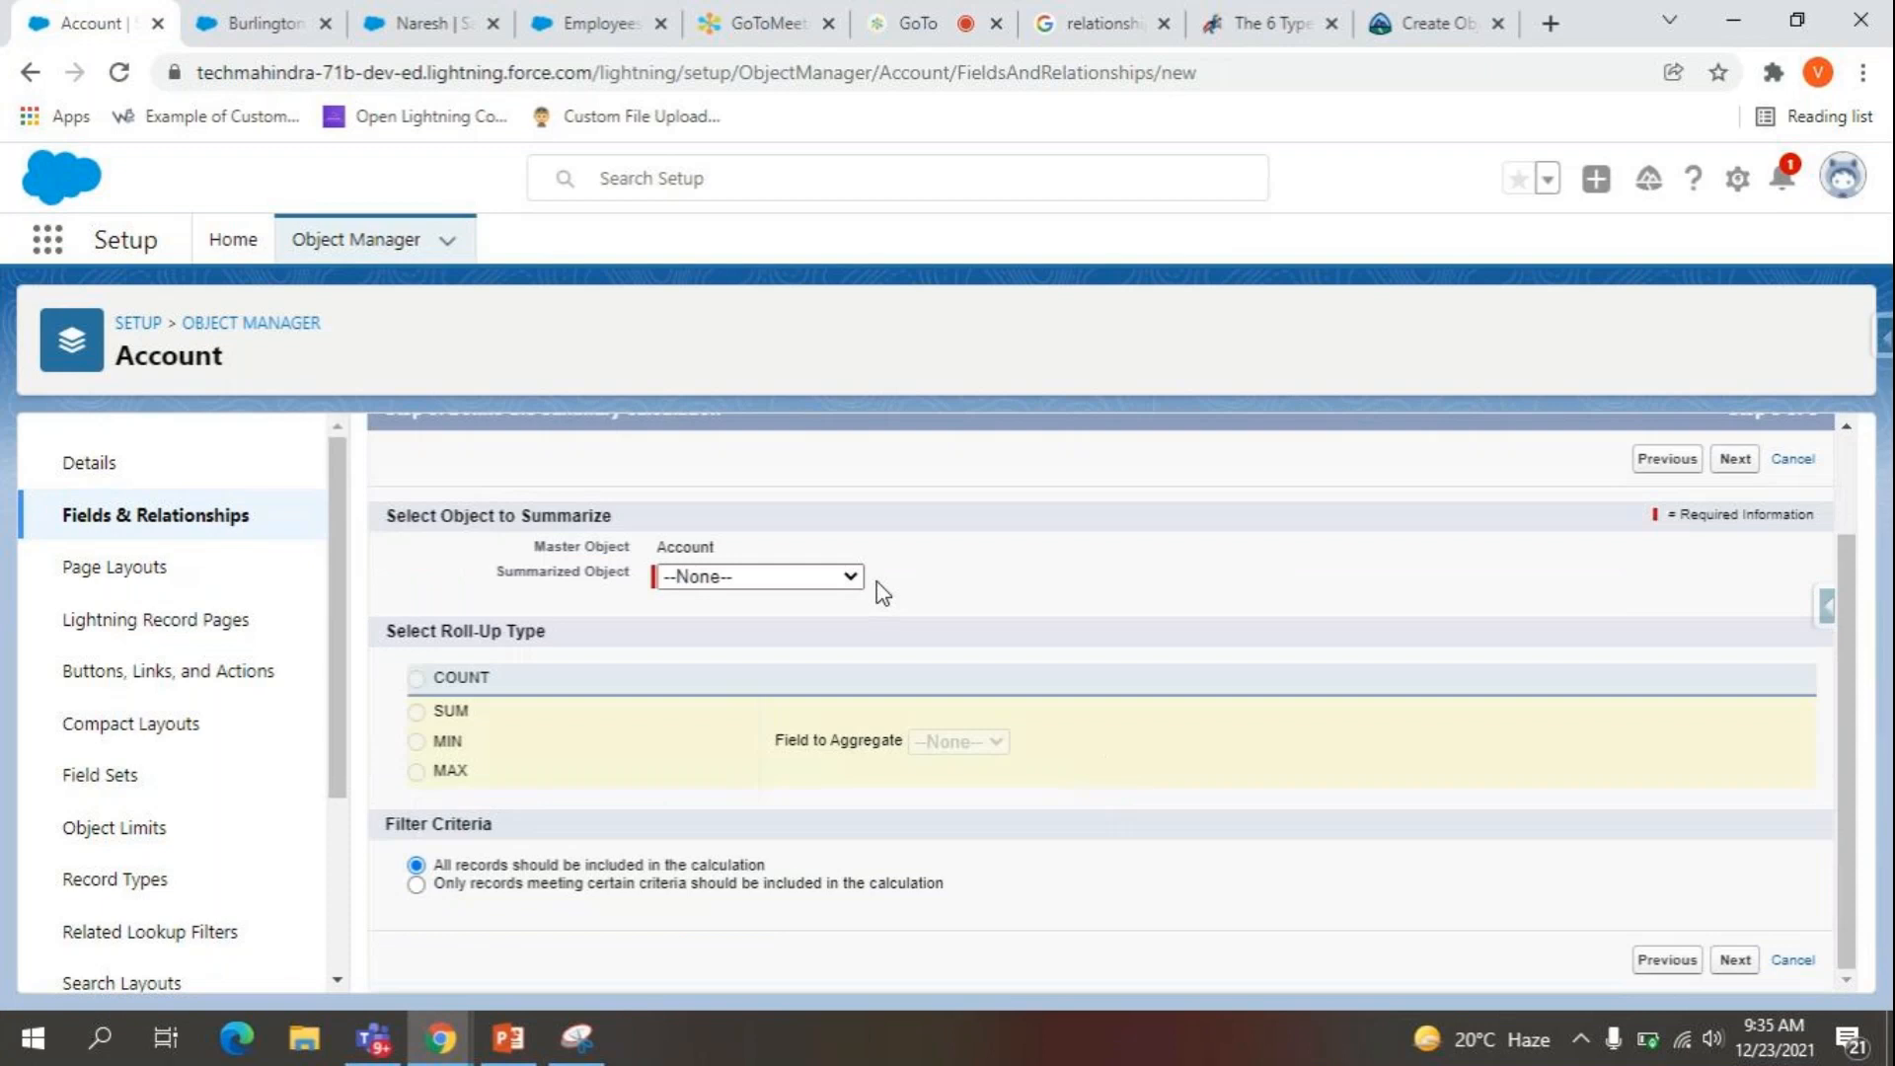
pyautogui.click(750, 571)
pyautogui.click(726, 648)
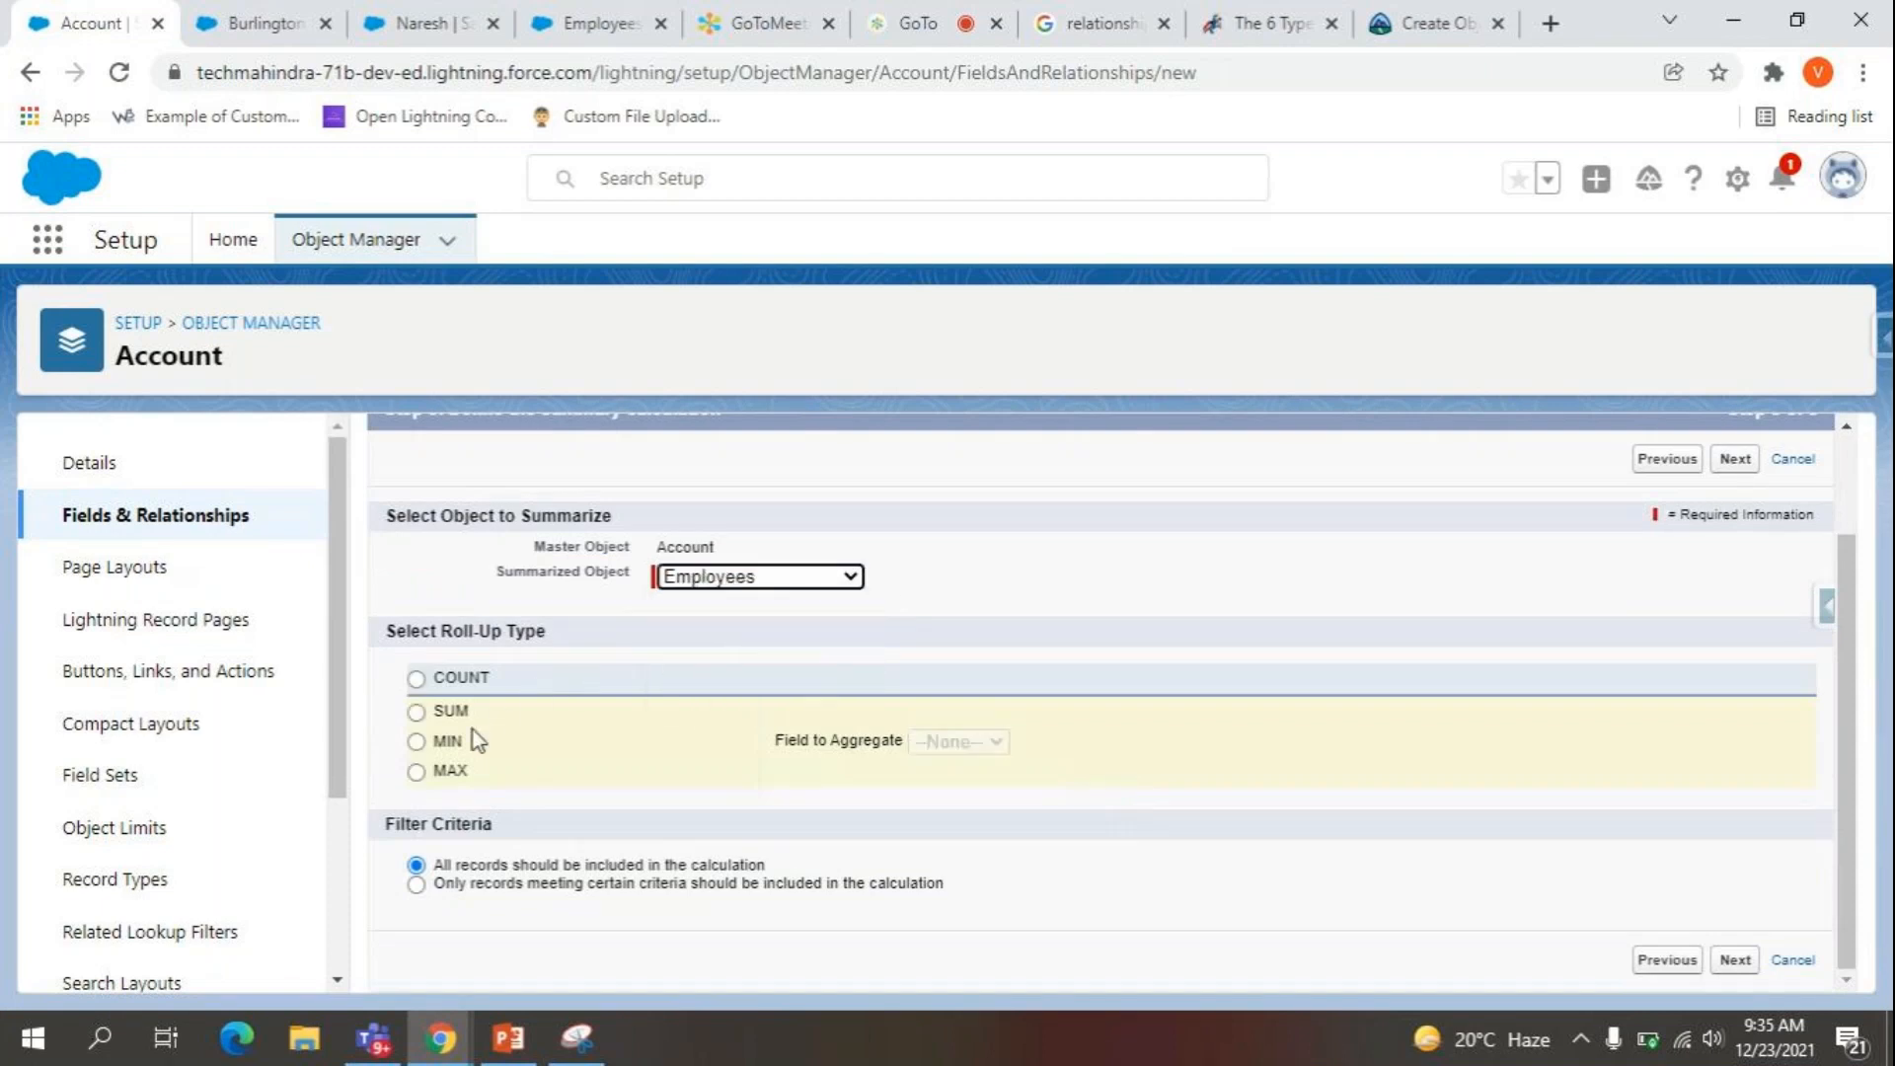
pyautogui.click(449, 751)
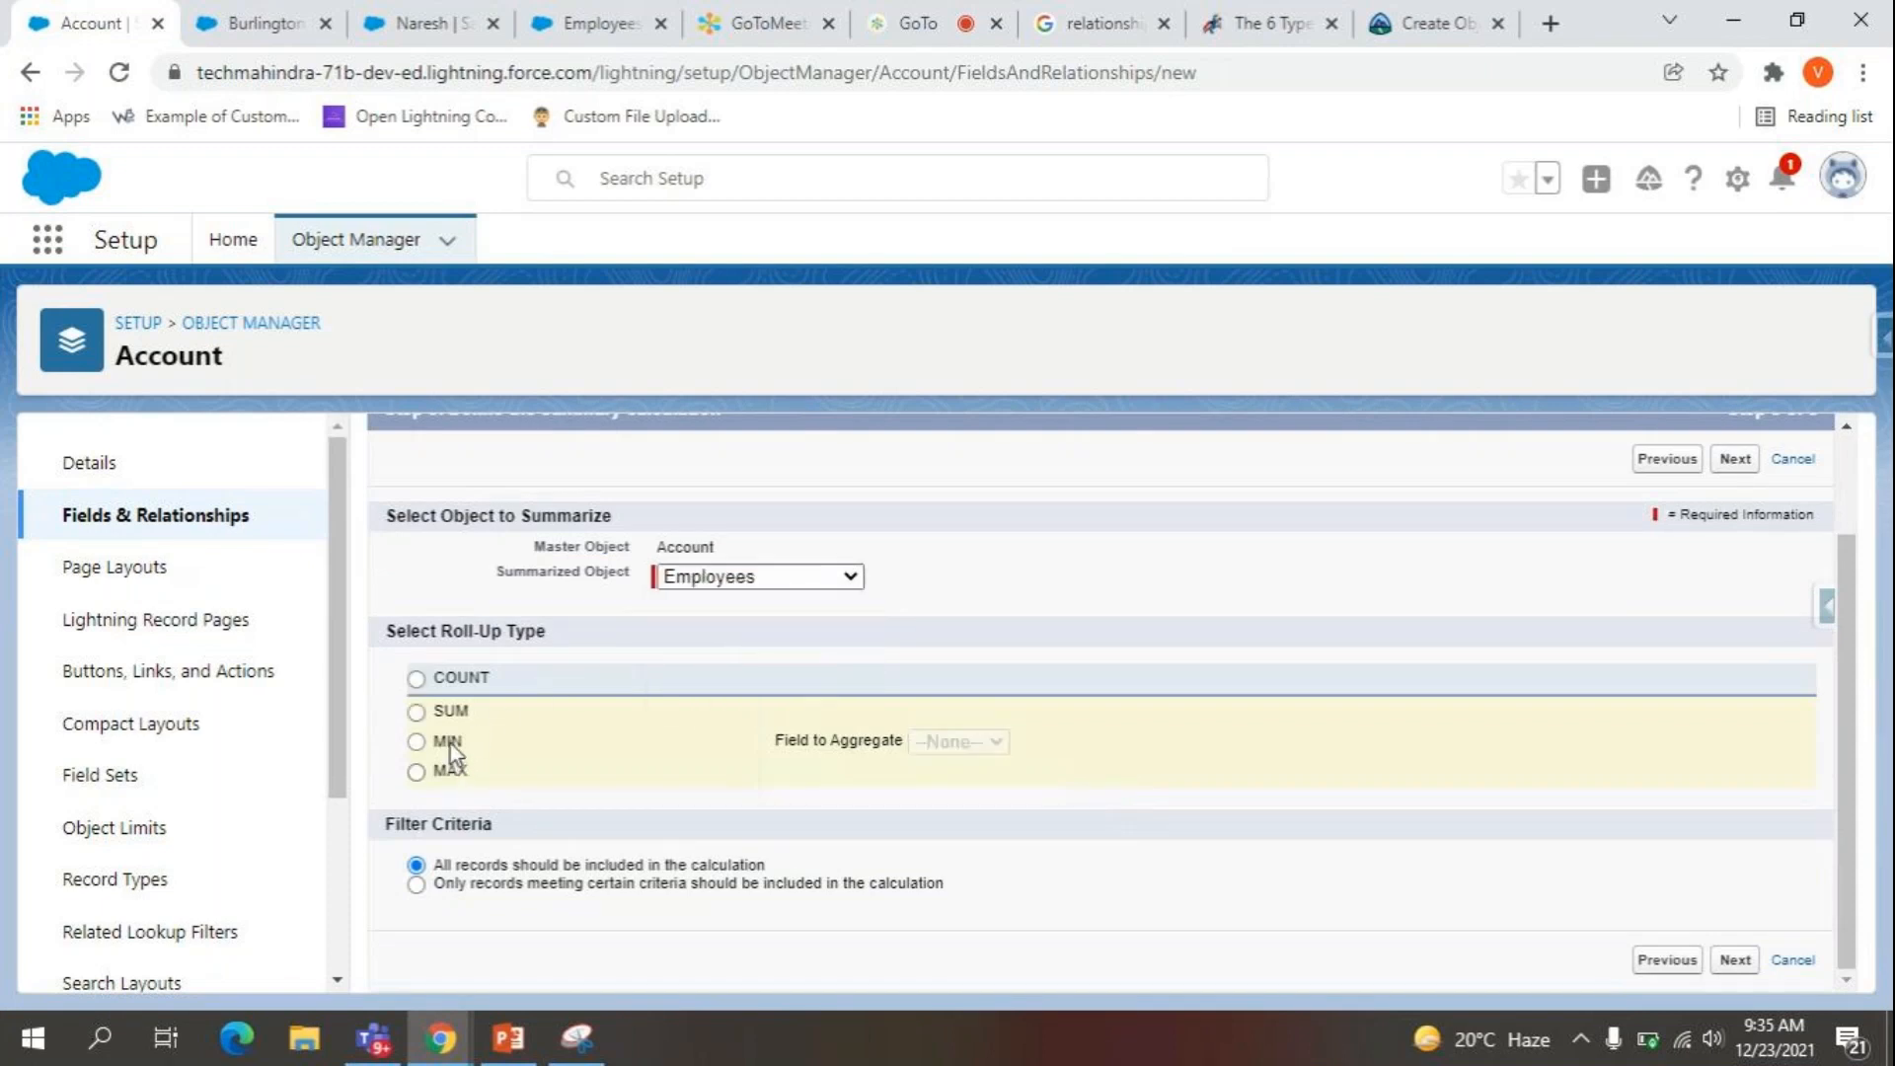
pyautogui.click(1736, 959)
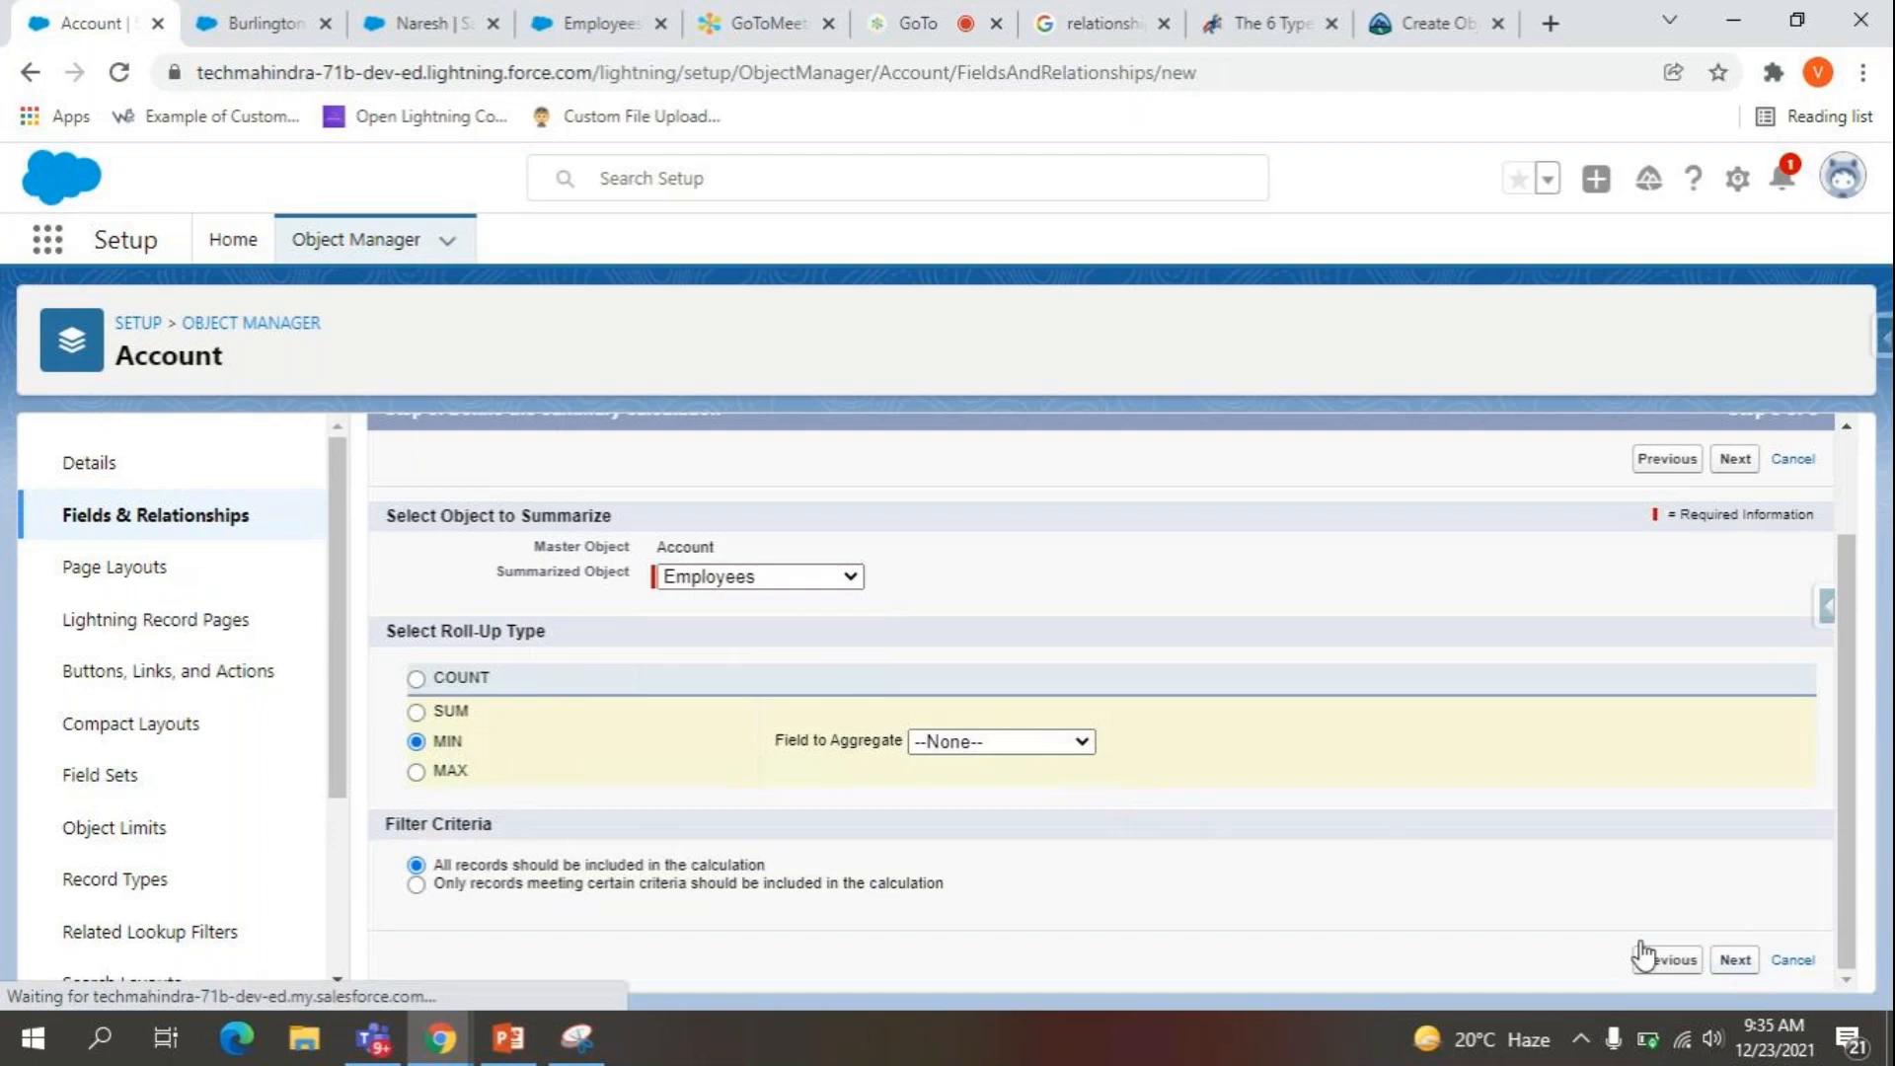
pyautogui.click(946, 865)
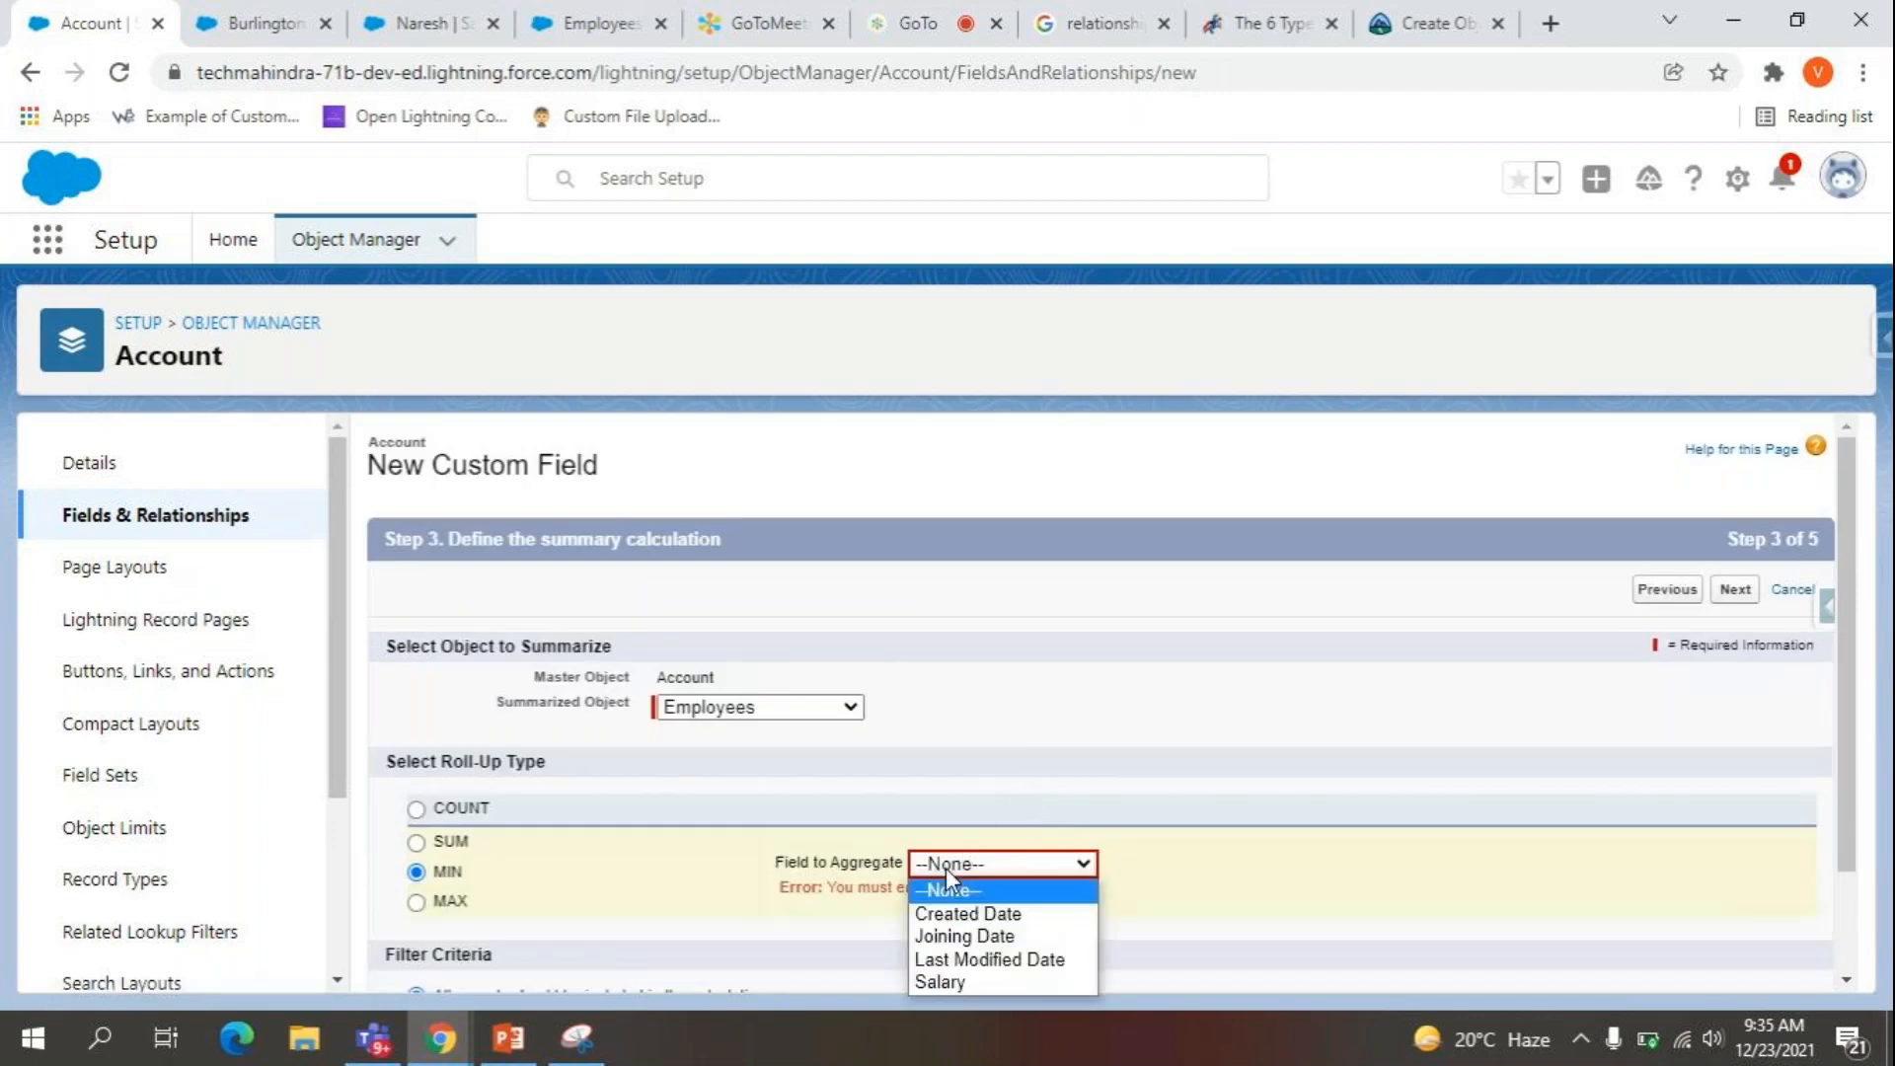
pyautogui.click(955, 977)
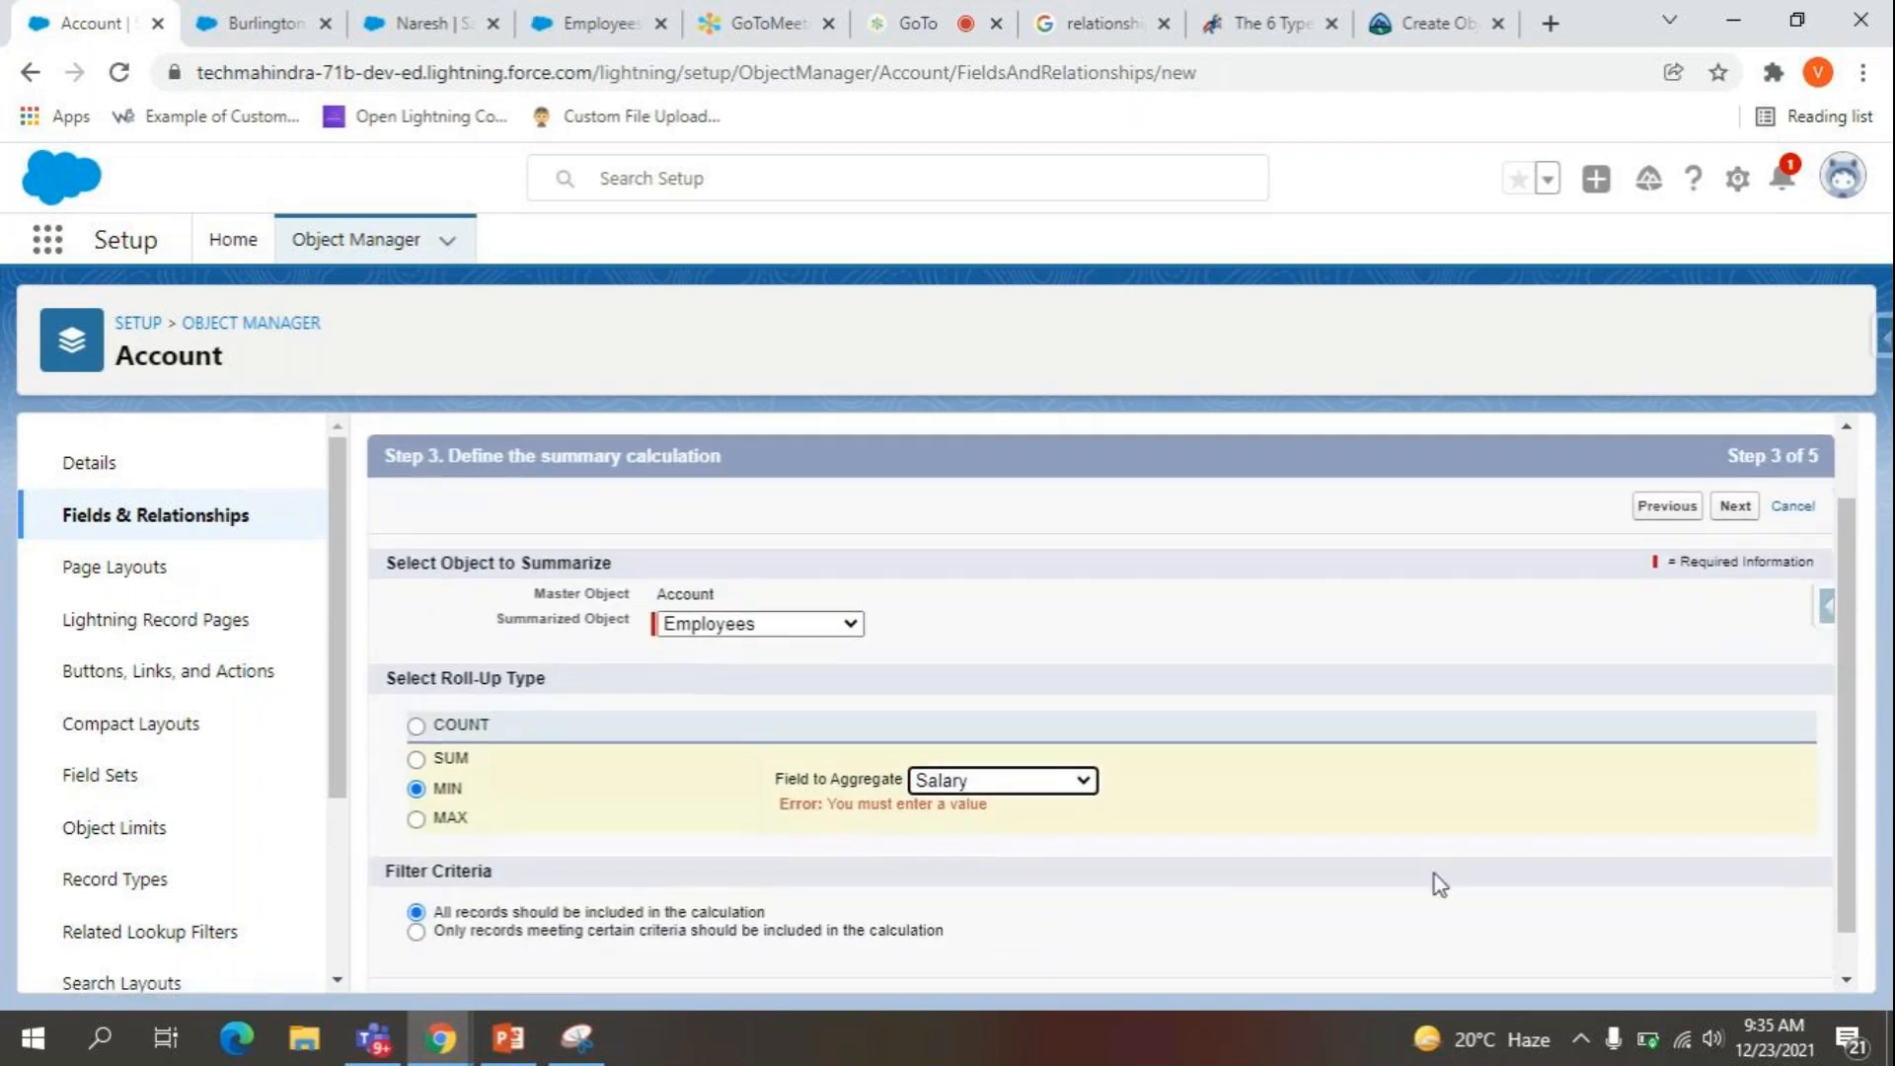
pyautogui.scroll(-2, 1501, 882)
pyautogui.click(1733, 962)
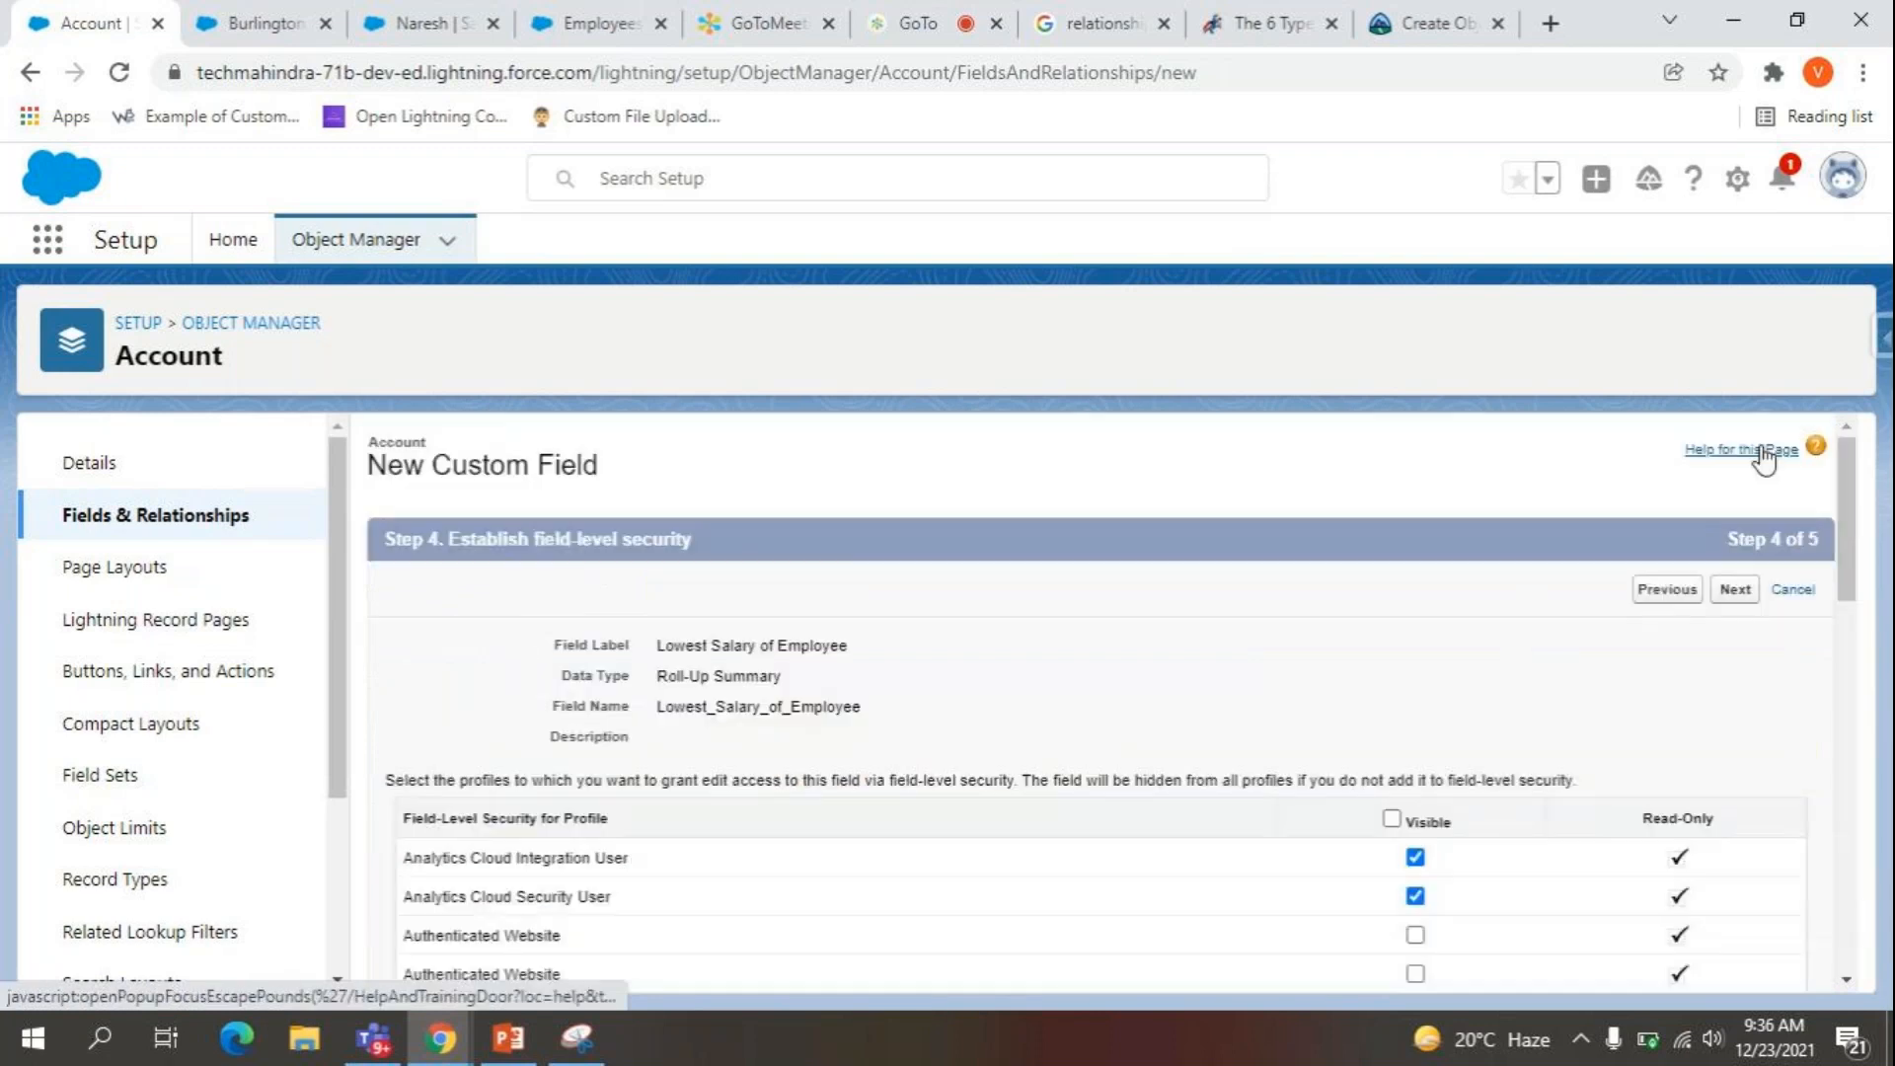
# Accept the default field-level security and page layouts for Lowest Salary of Employee, save the field, and close the stray help page.
pyautogui.click(1767, 455)
pyautogui.click(30, 20)
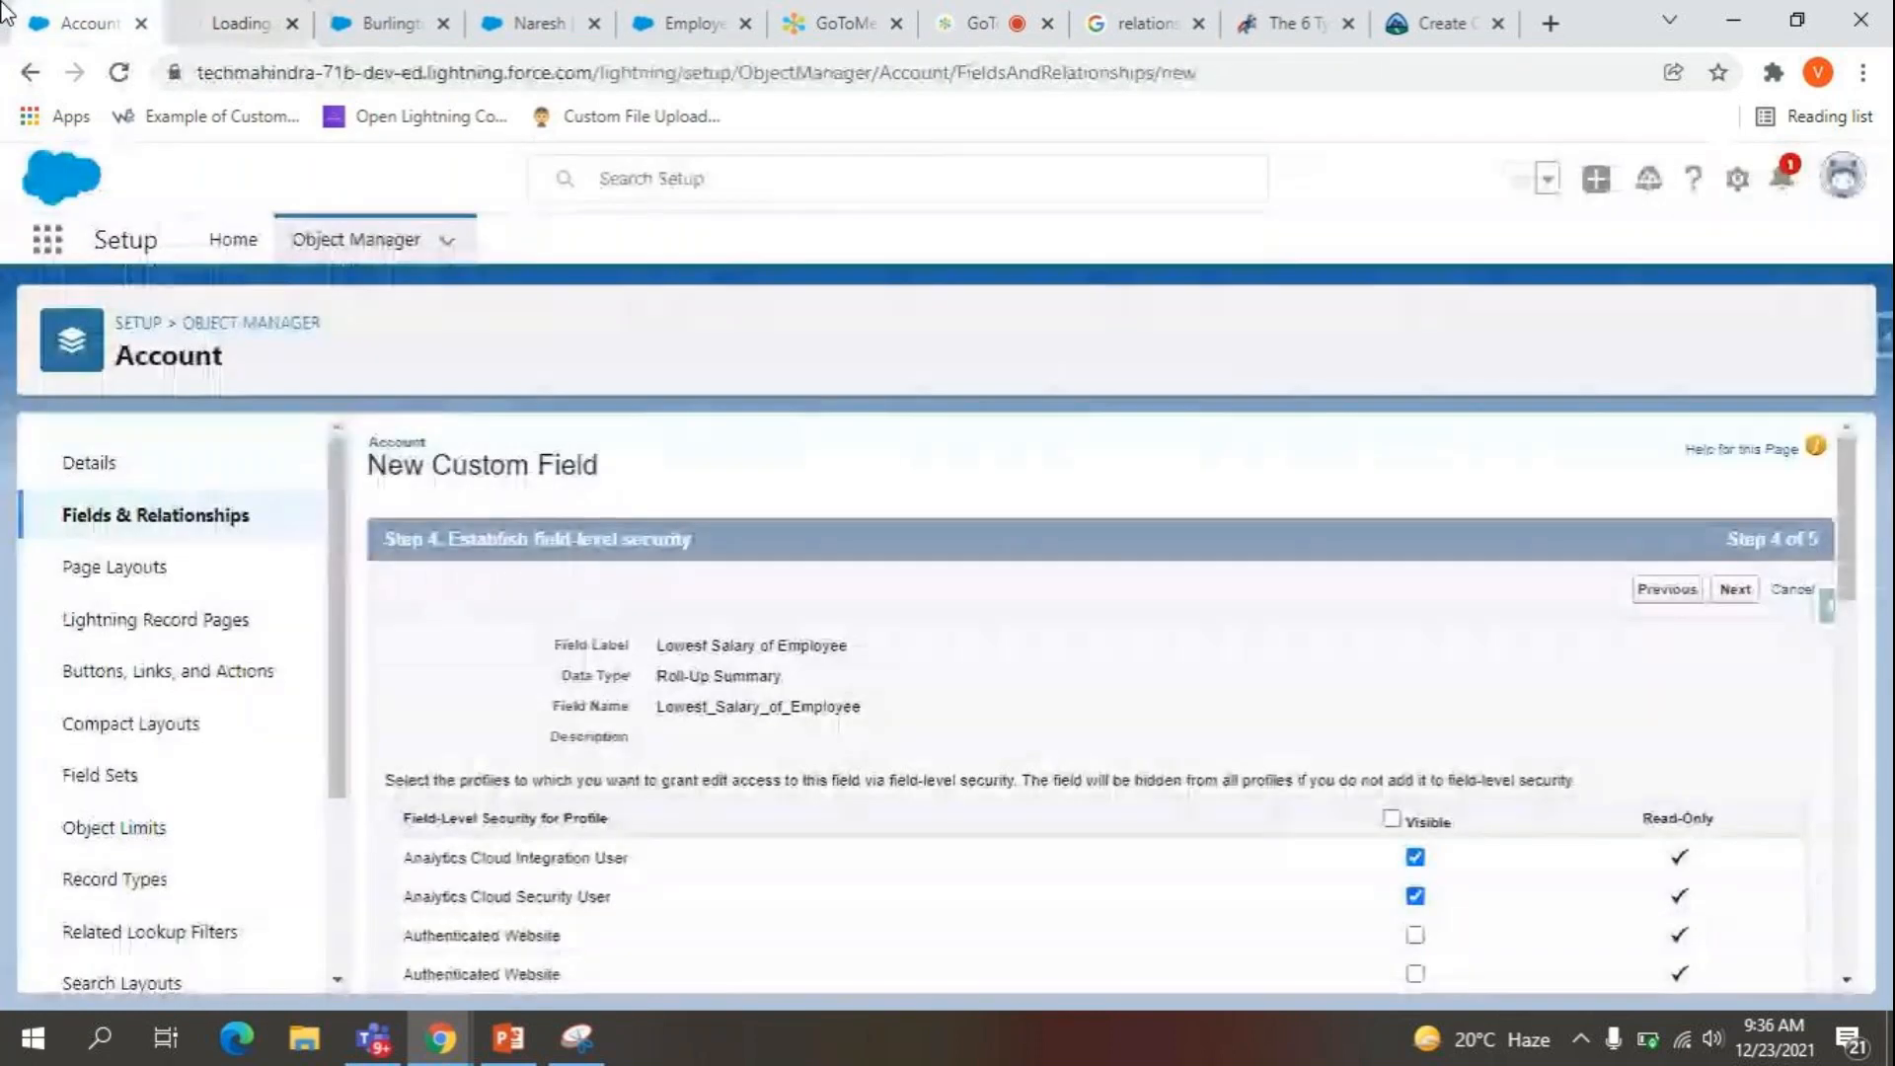
pyautogui.click(1745, 591)
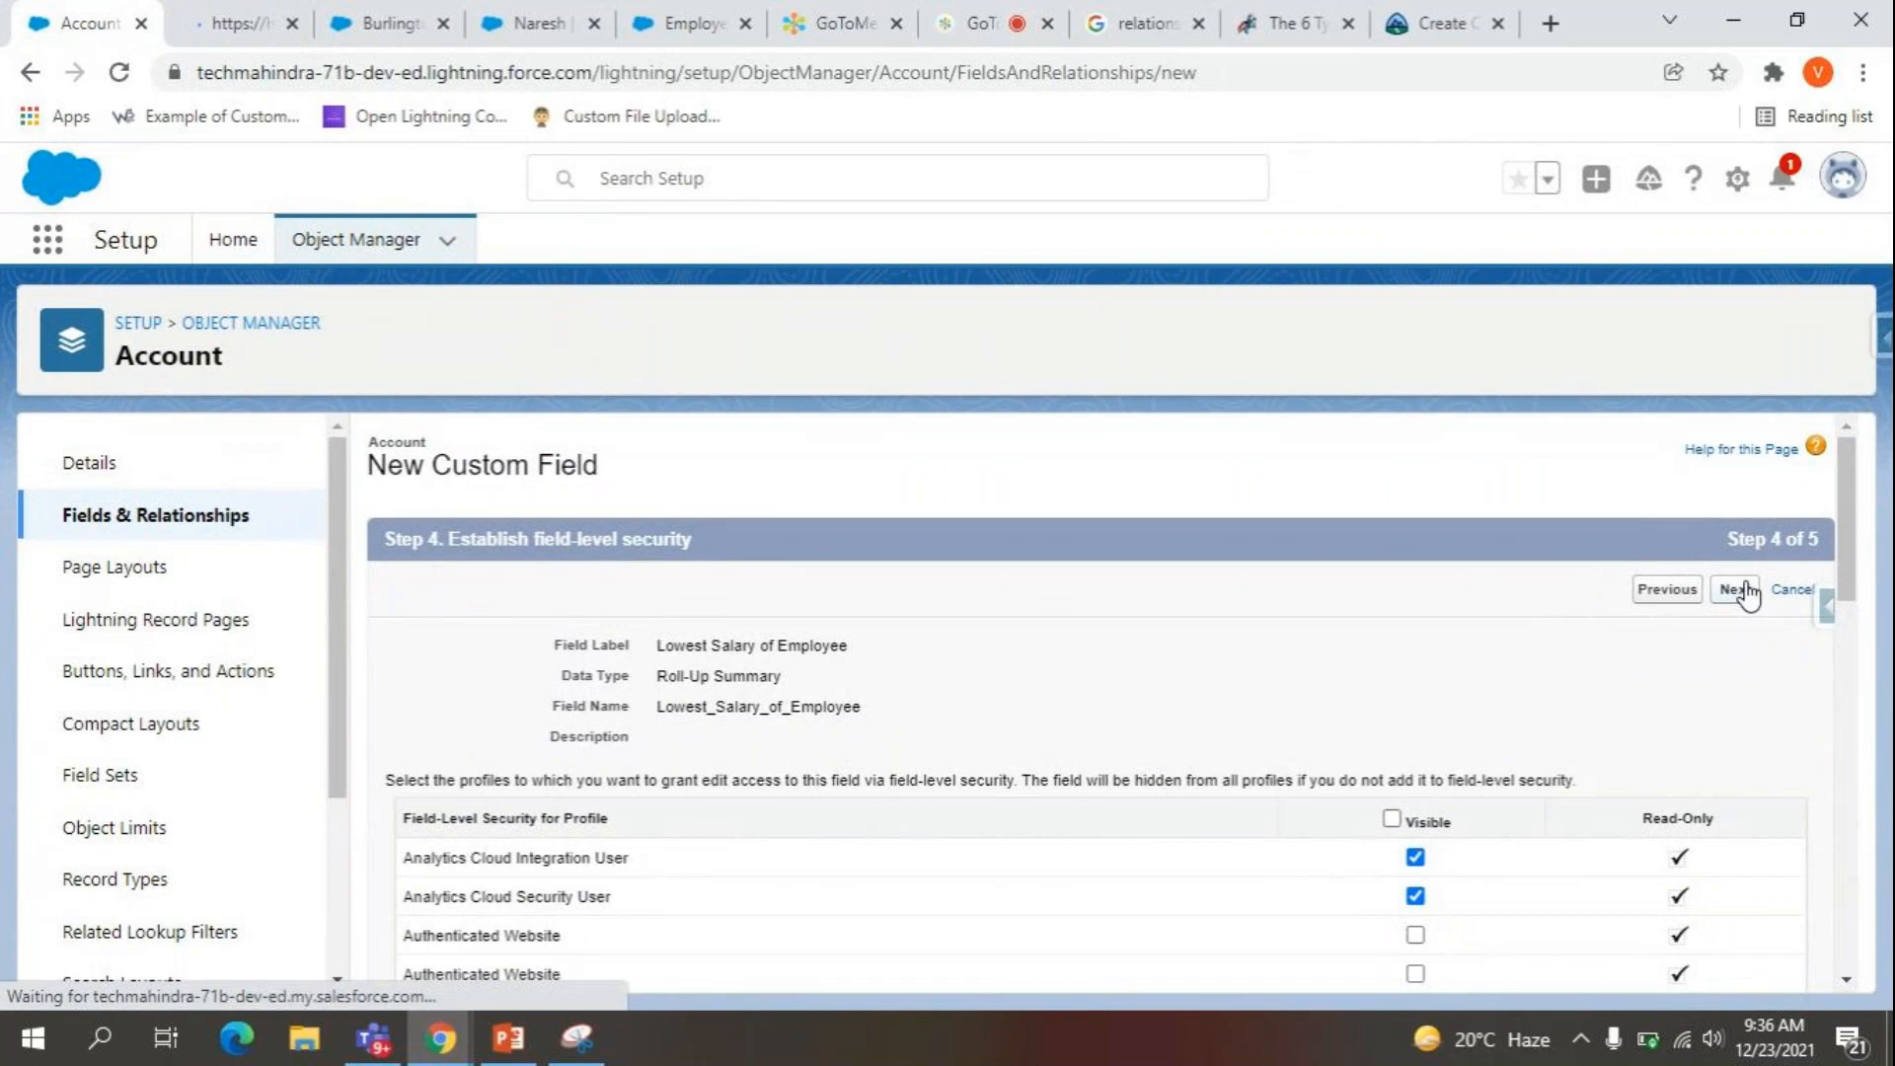
pyautogui.click(1722, 589)
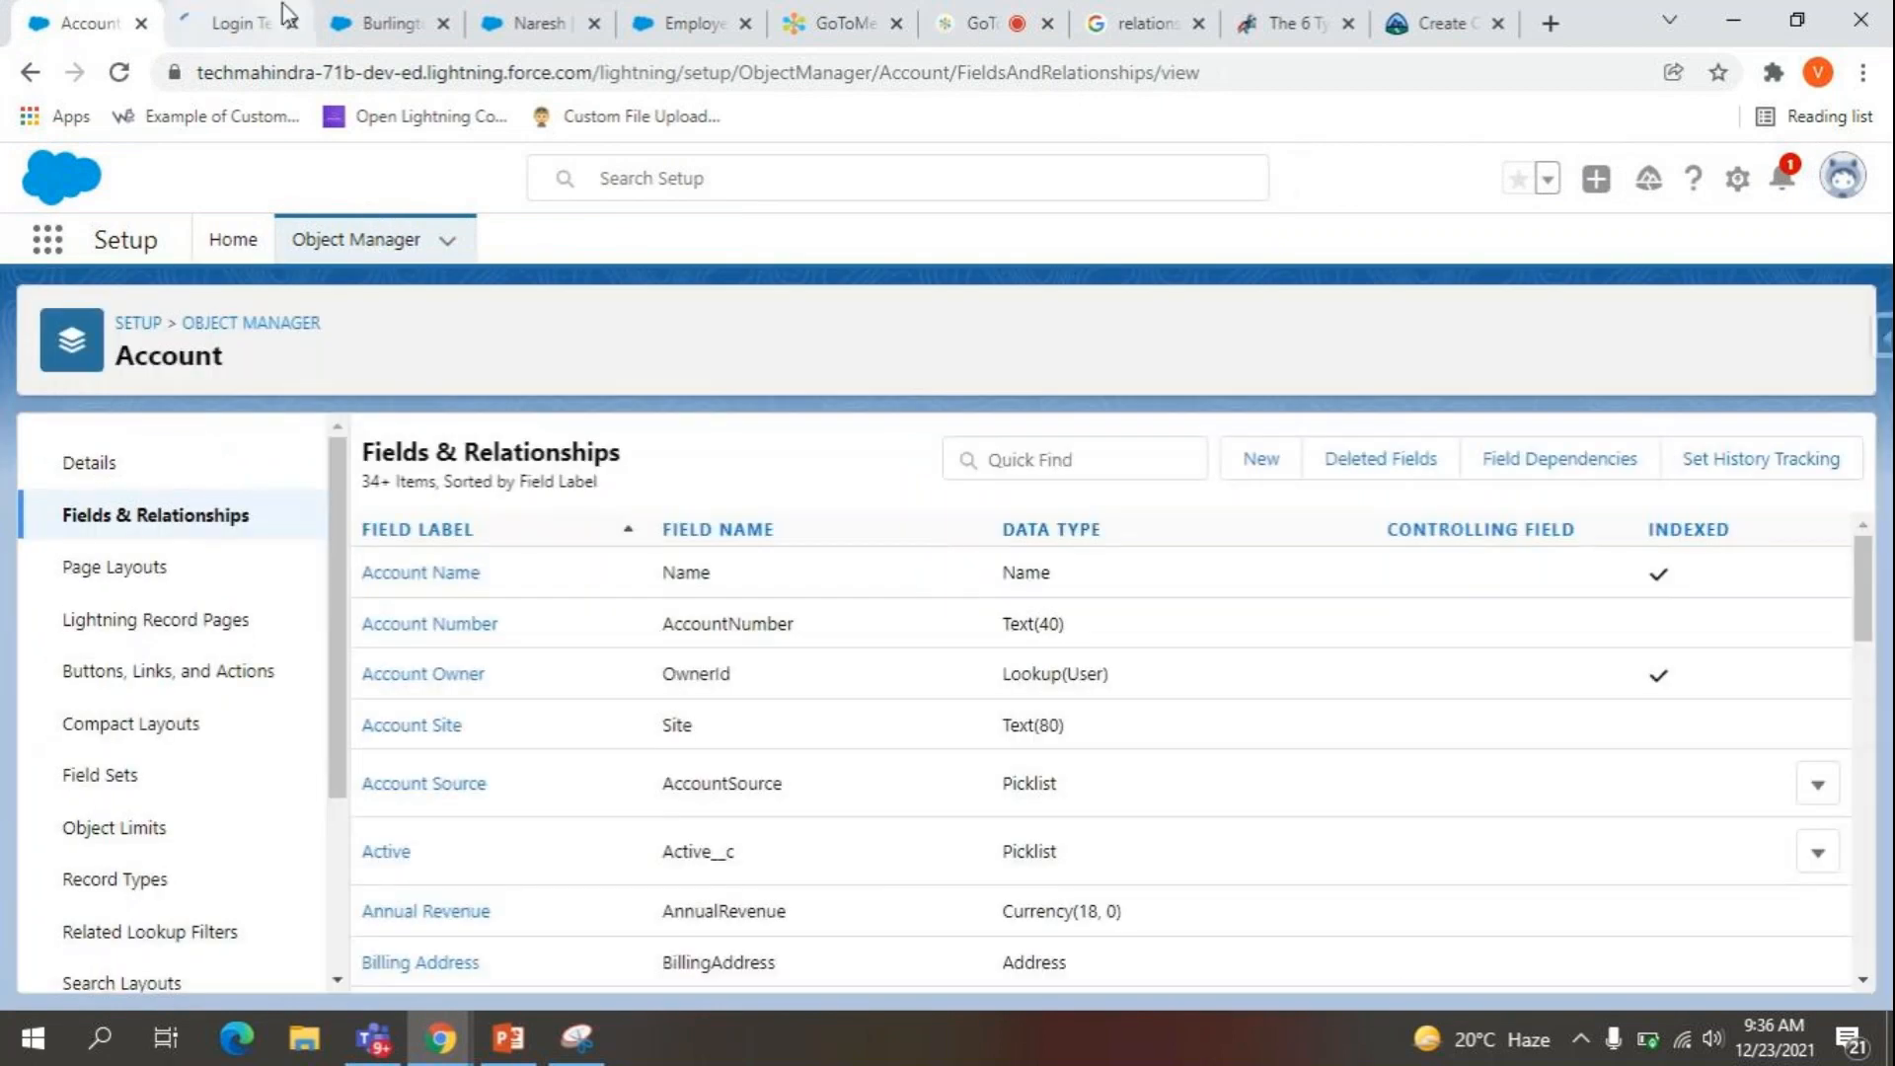
pyautogui.click(294, 27)
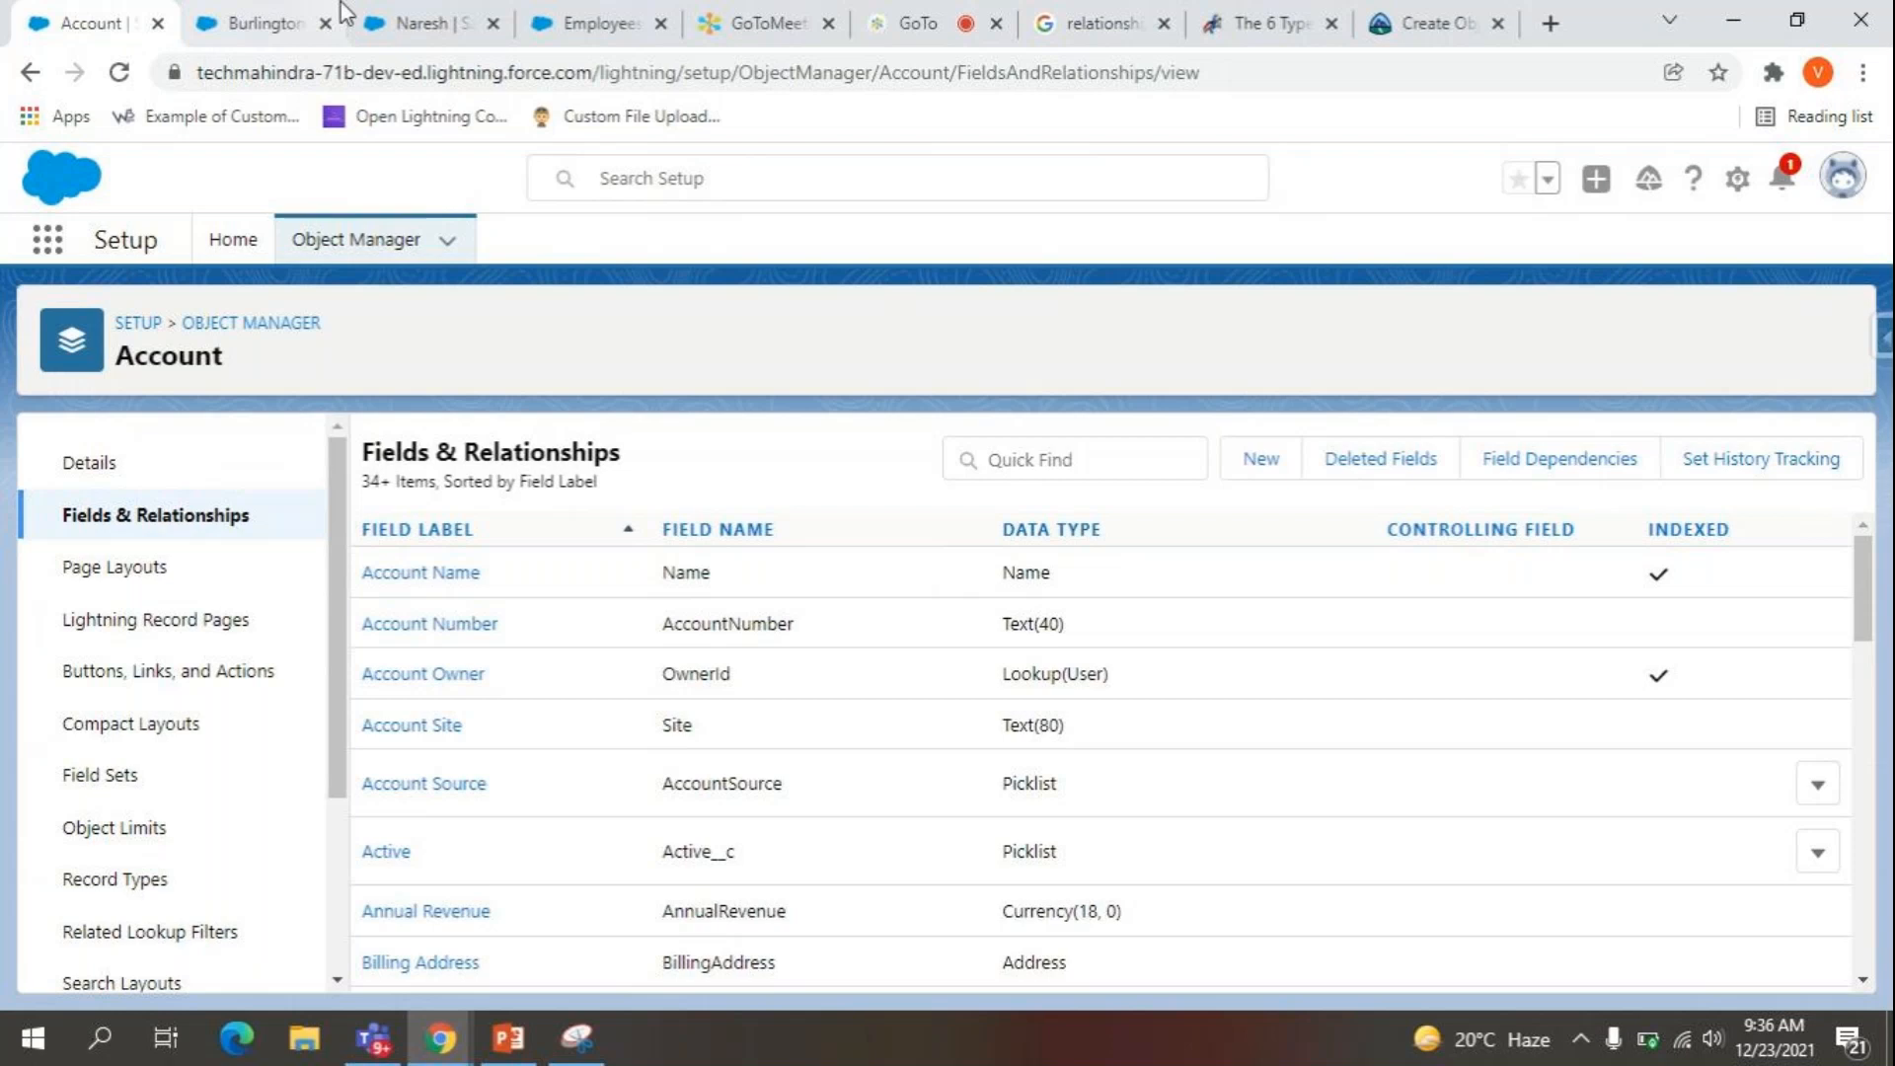
# Duplicate the Burlington account's browser tab, reload the original record, and switch to the duplicate.
pyautogui.click(259, 23)
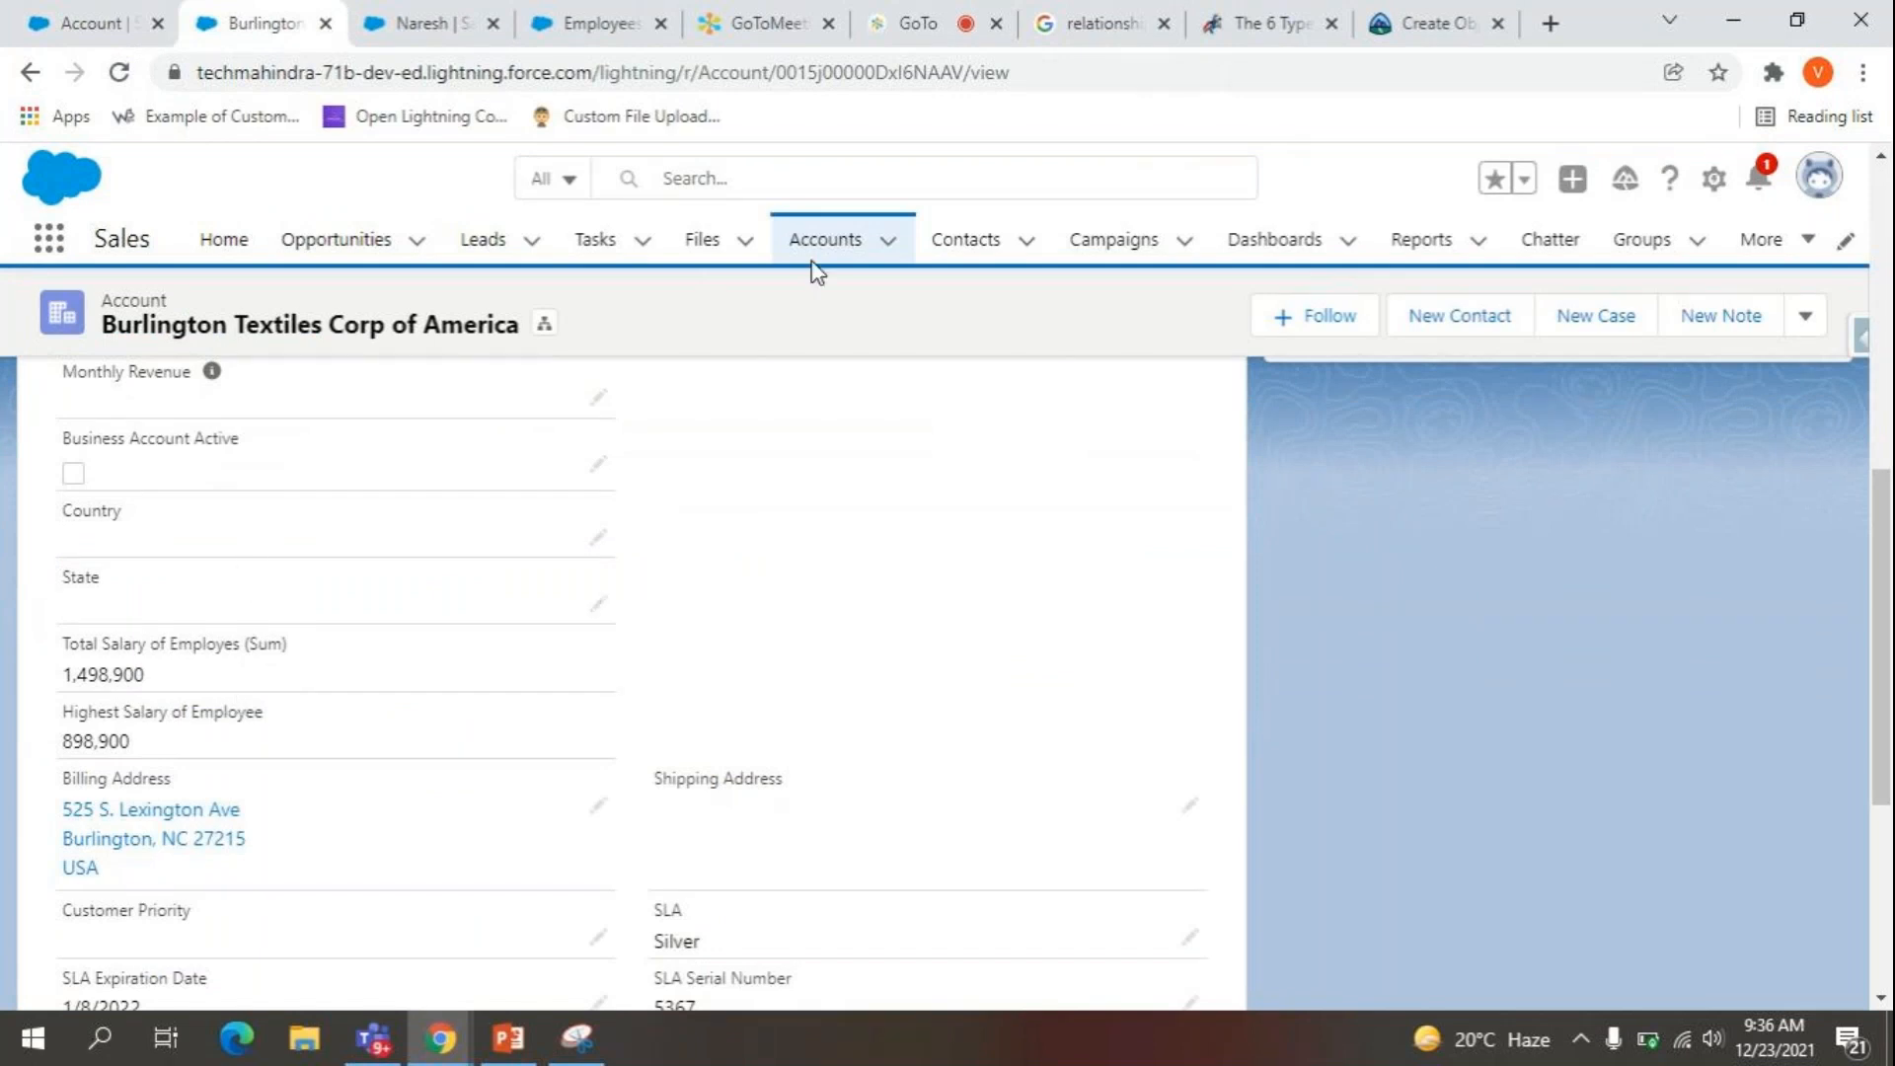
pyautogui.rightClick(264, 12)
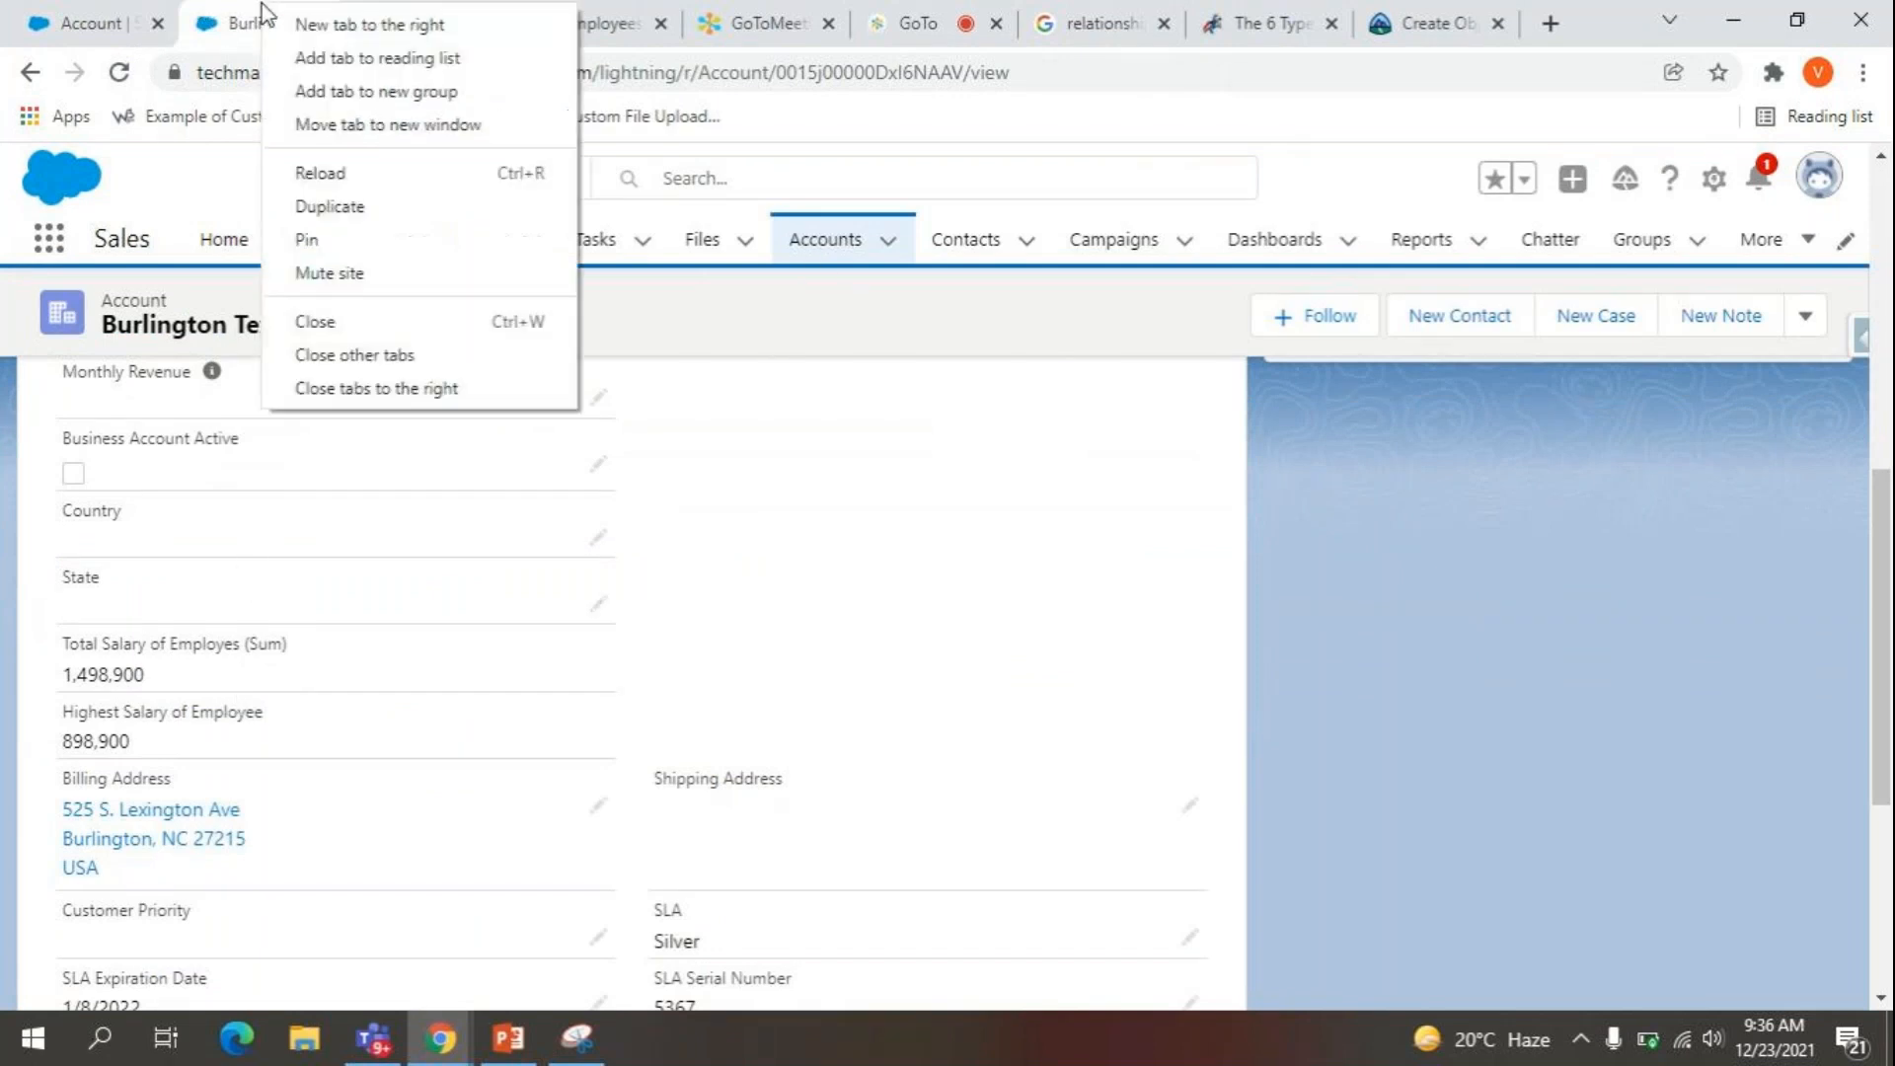
pyautogui.click(354, 207)
pyautogui.click(262, 15)
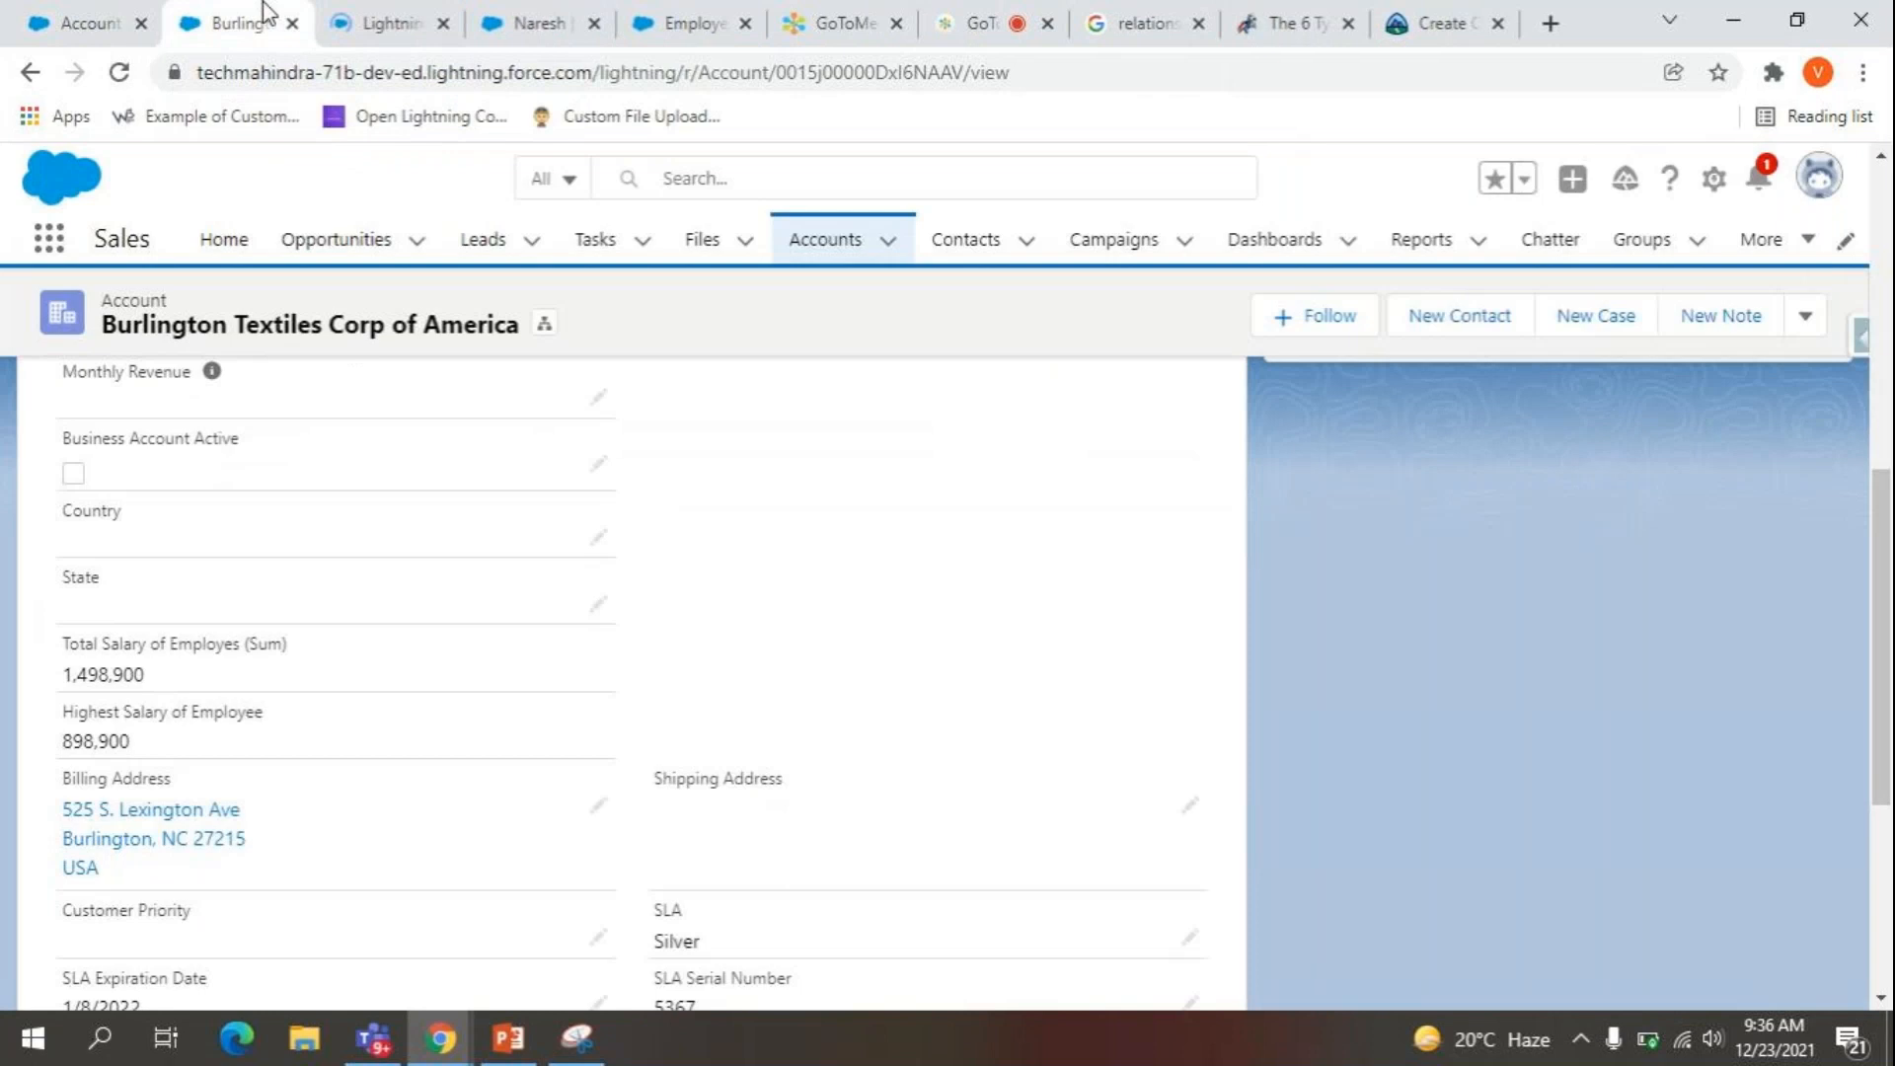
pyautogui.click(119, 72)
pyautogui.click(390, 21)
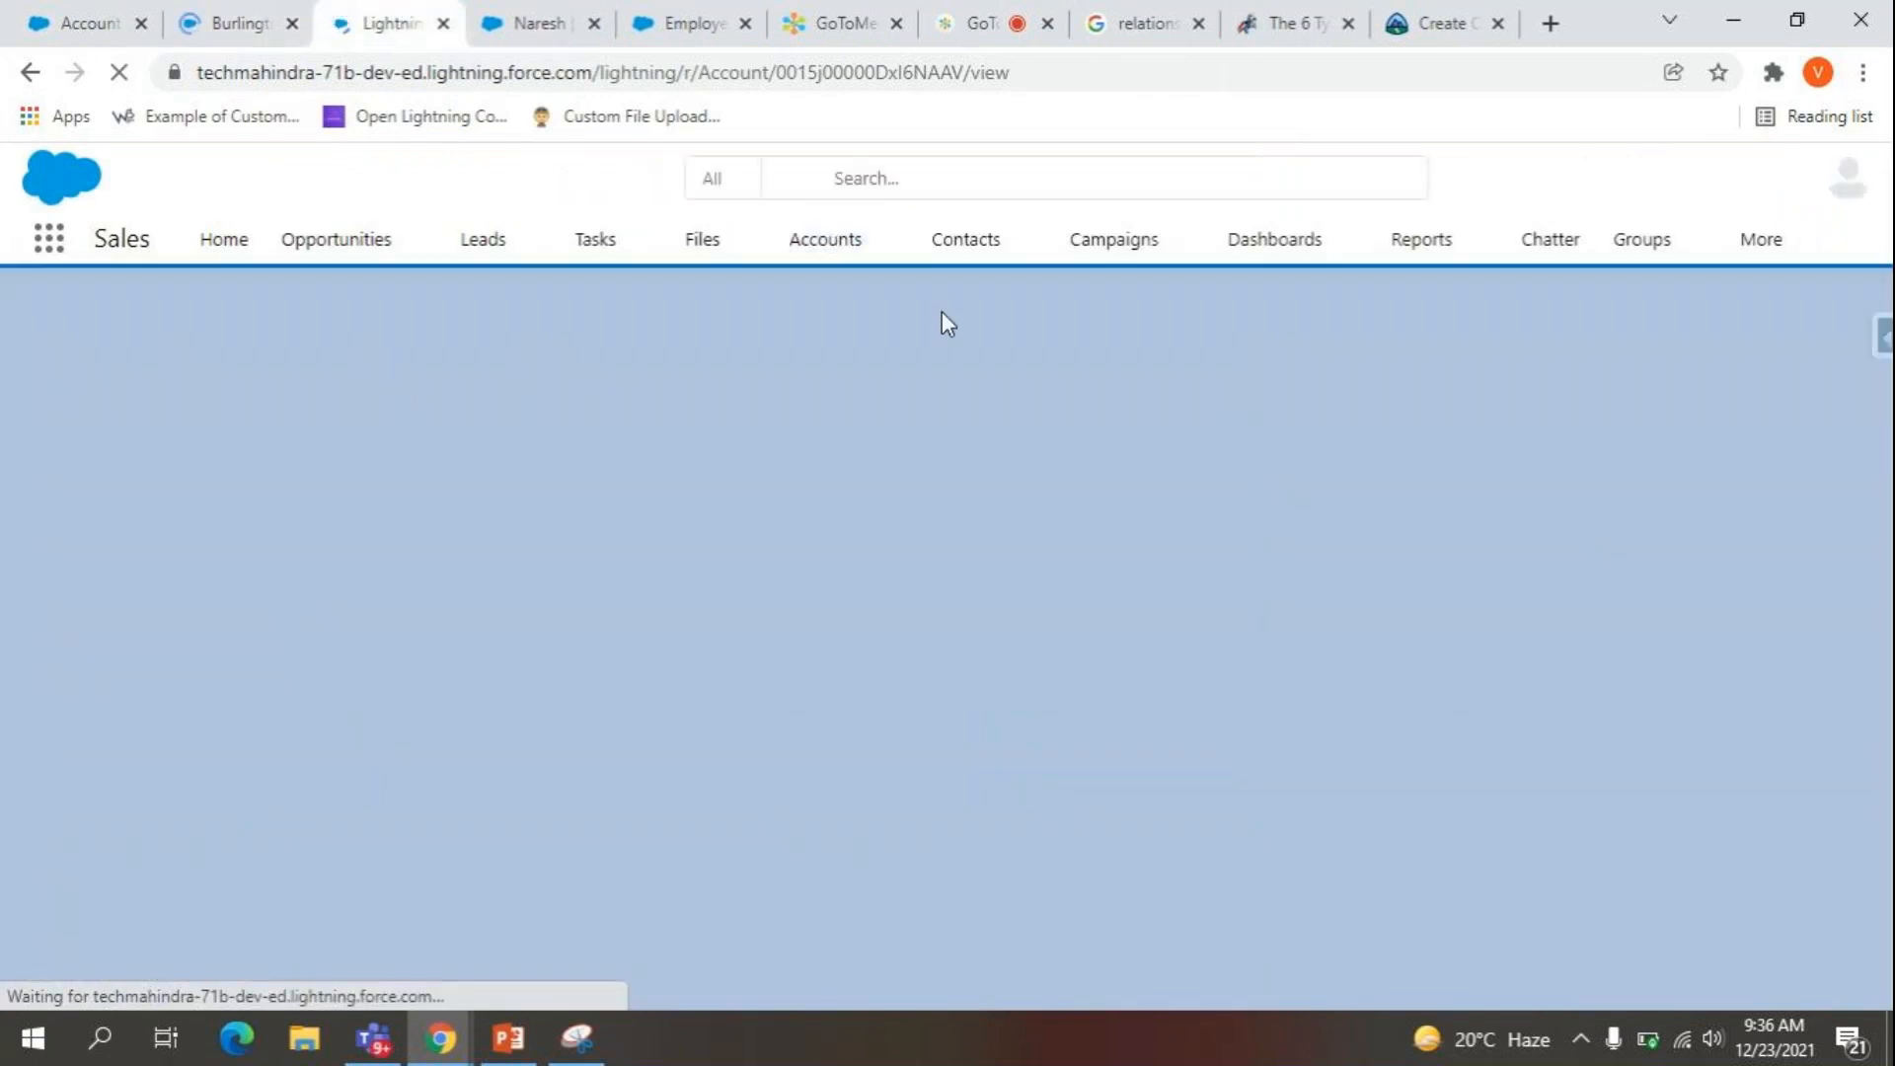
# Return to the reloaded Burlington account and examine the Lowest Salary of Employee value in its details.
pyautogui.click(286, 14)
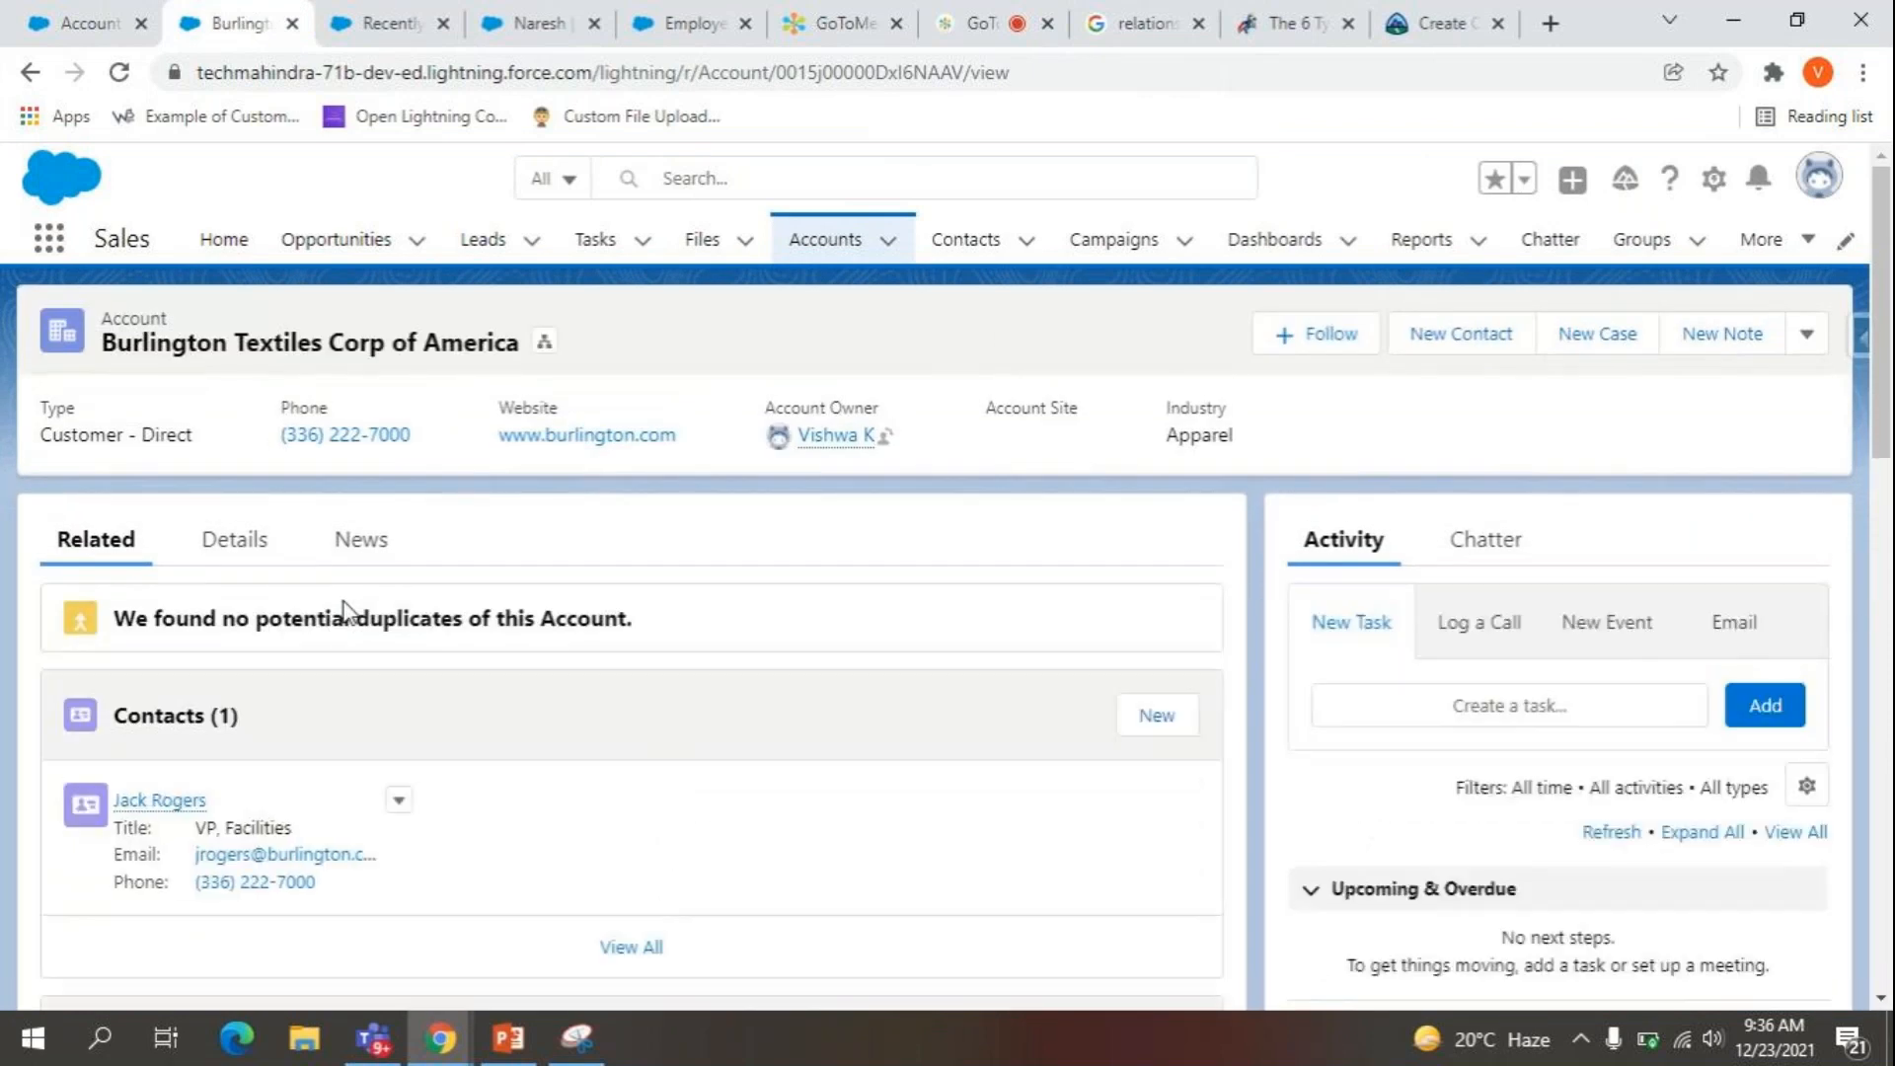
pyautogui.click(241, 549)
pyautogui.scroll(-1, 249, 725)
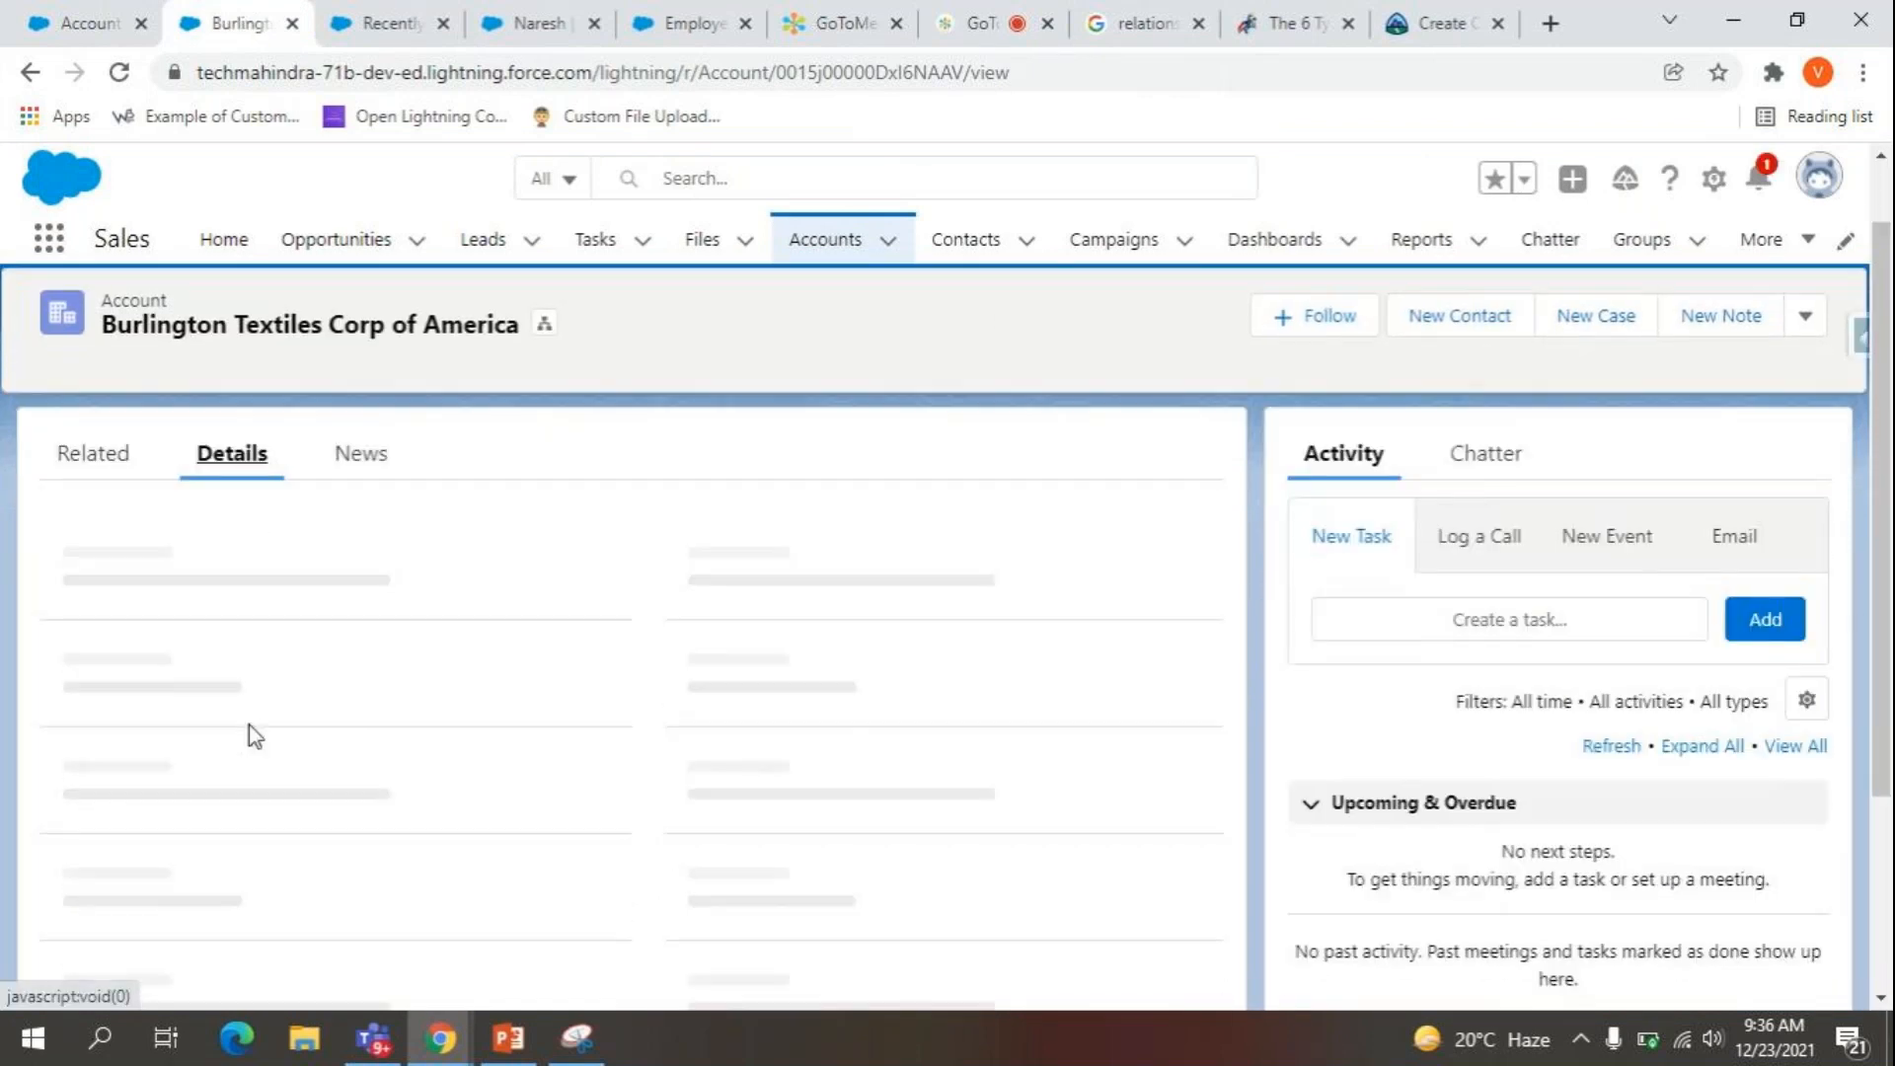
pyautogui.scroll(-4, 258, 784)
pyautogui.scroll(-2, 258, 783)
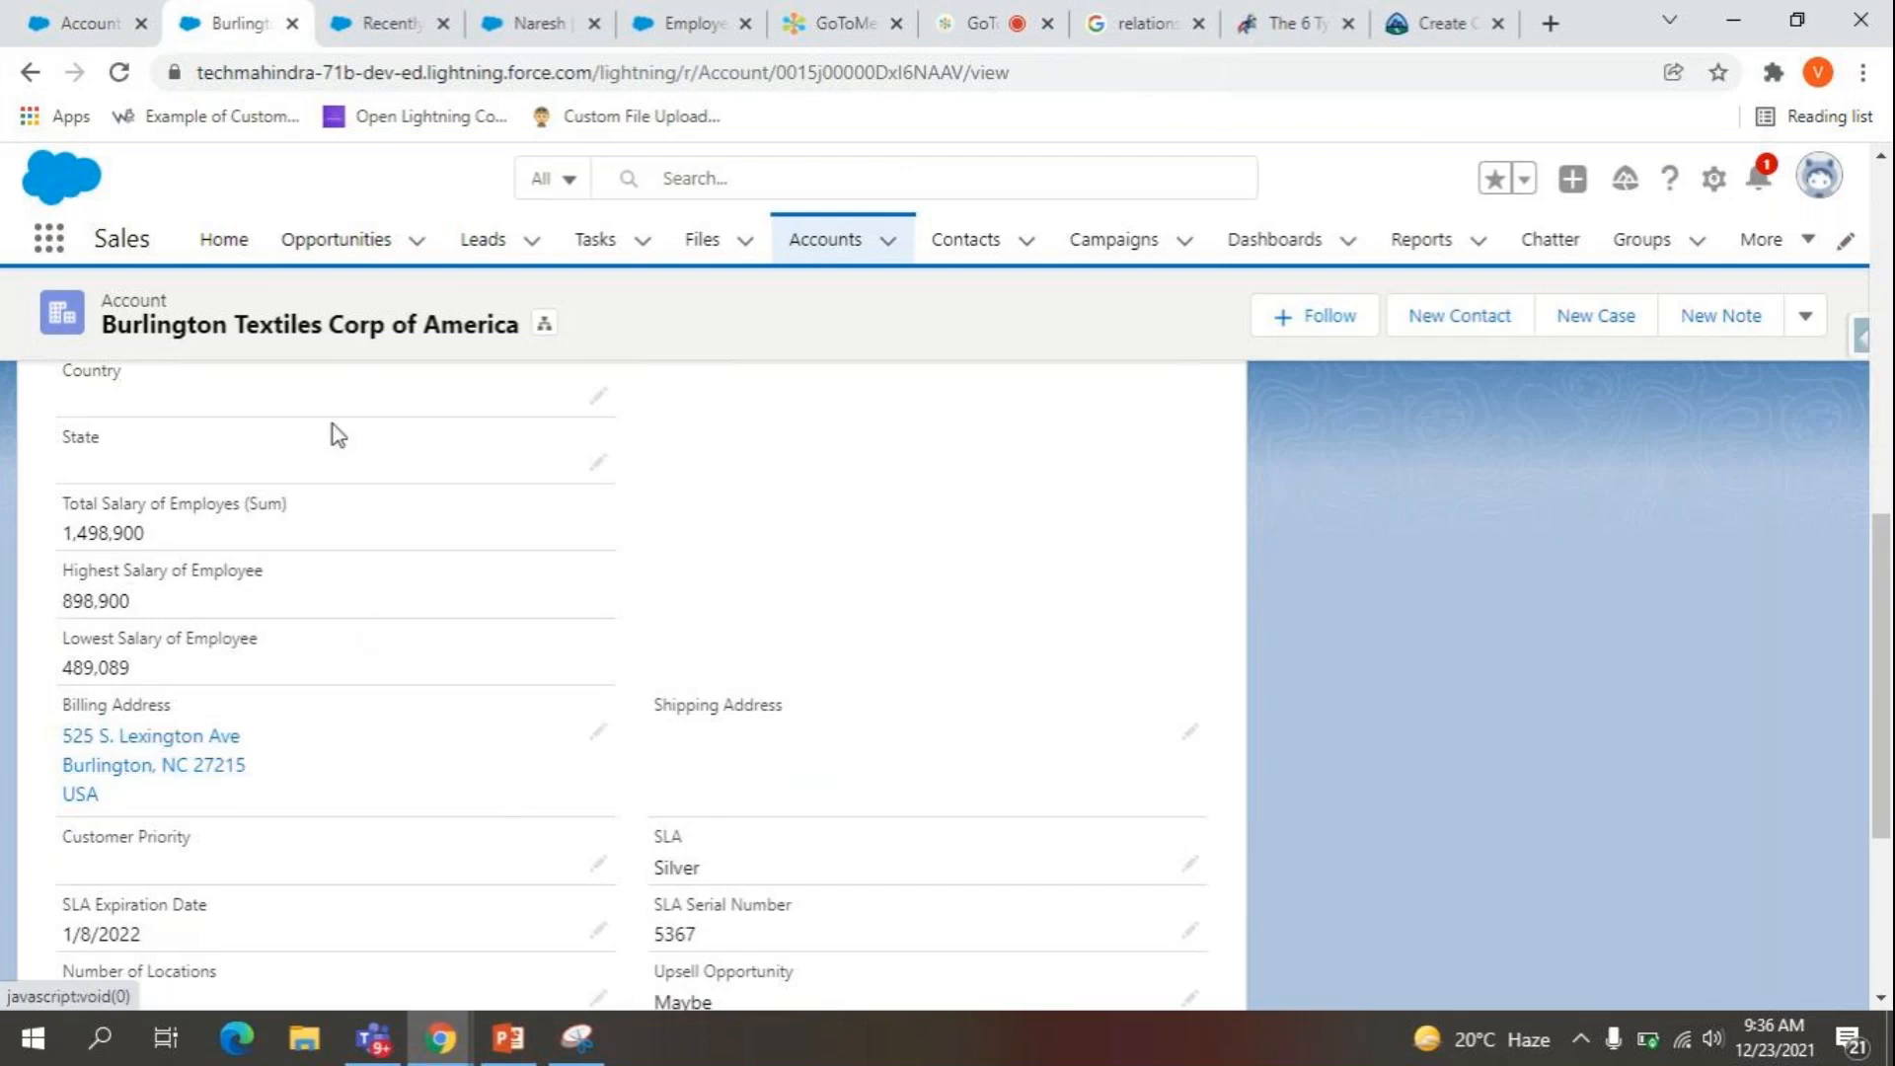
# Open the Maruthi Corp and Vizag steel Plant accounts in separate browser tabs from the recently viewed accounts, and show Maruthi Corp.
pyautogui.click(388, 16)
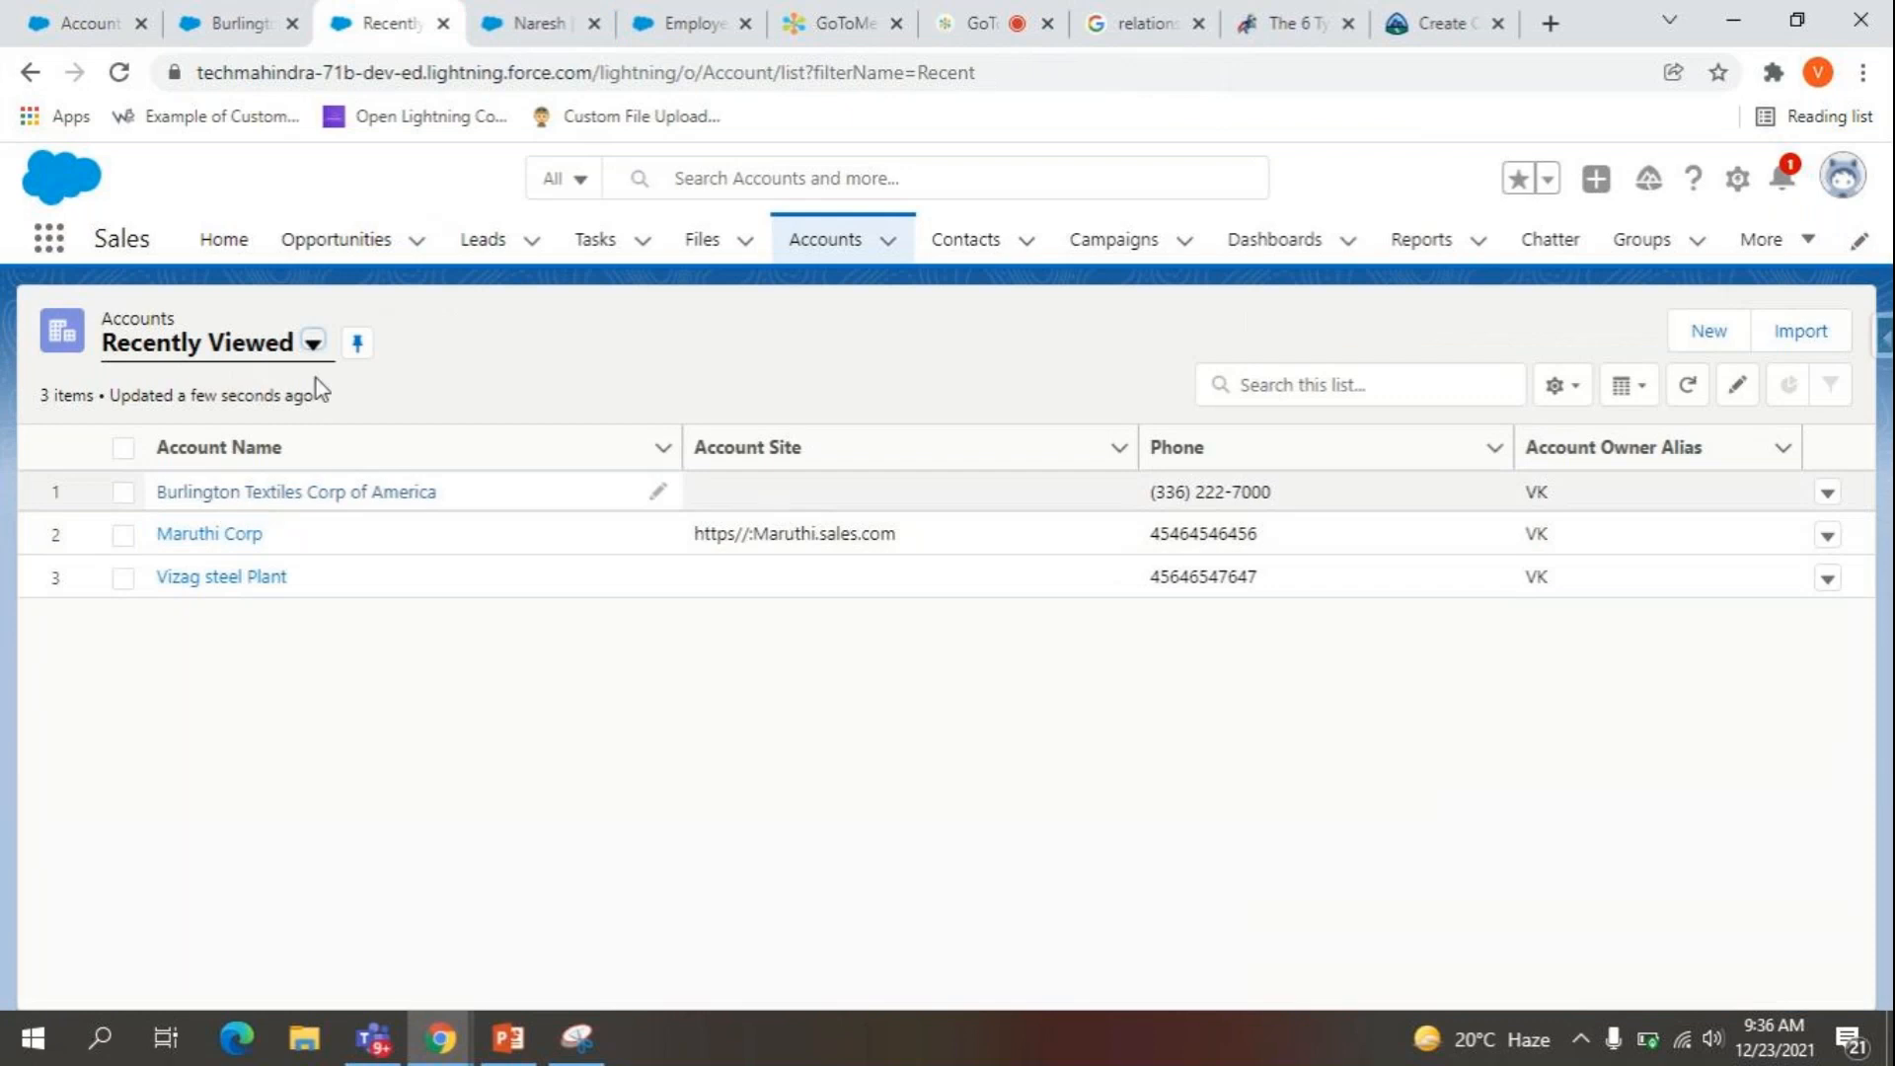
pyautogui.click(259, 22)
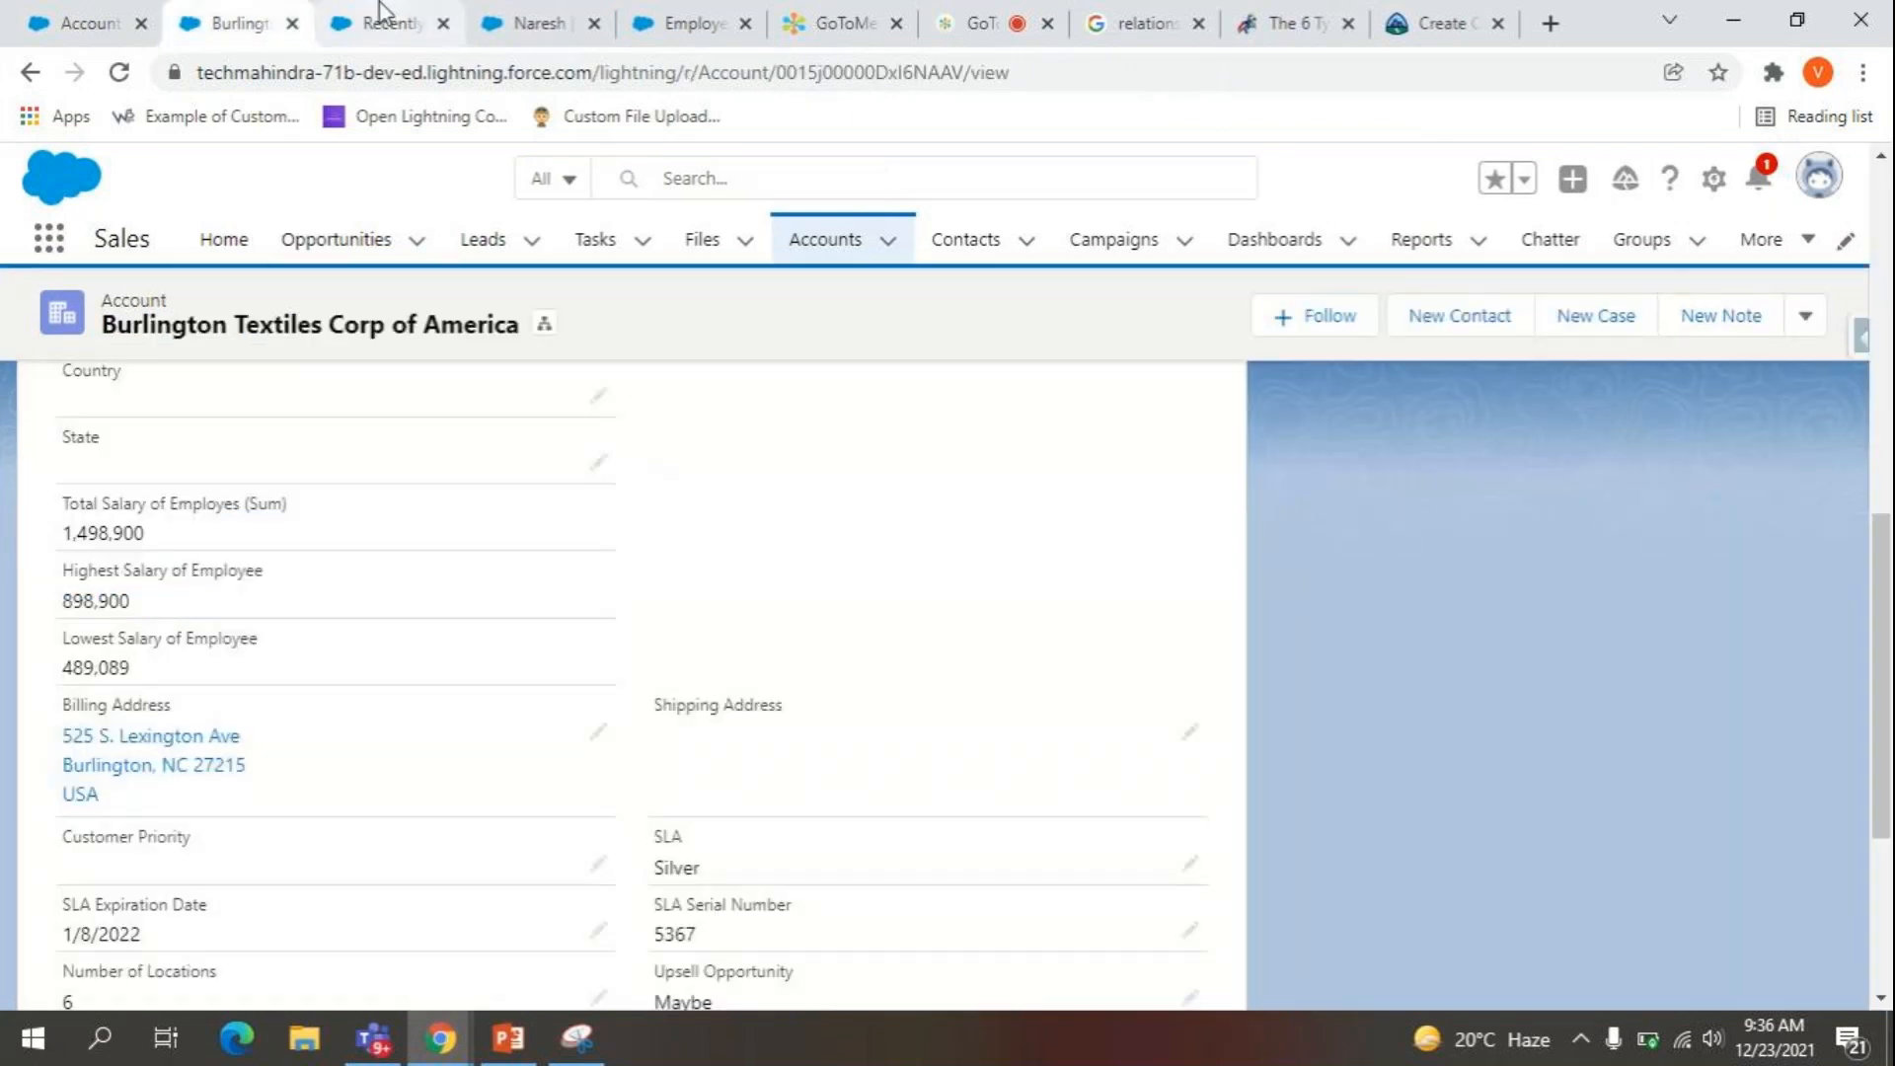
pyautogui.click(382, 14)
pyautogui.keyDown('ctrl'); pyautogui.click(198, 534); pyautogui.keyUp('ctrl')
pyautogui.keyDown('ctrl'); pyautogui.click(233, 581); pyautogui.keyUp('ctrl')
pyautogui.click(432, 8)
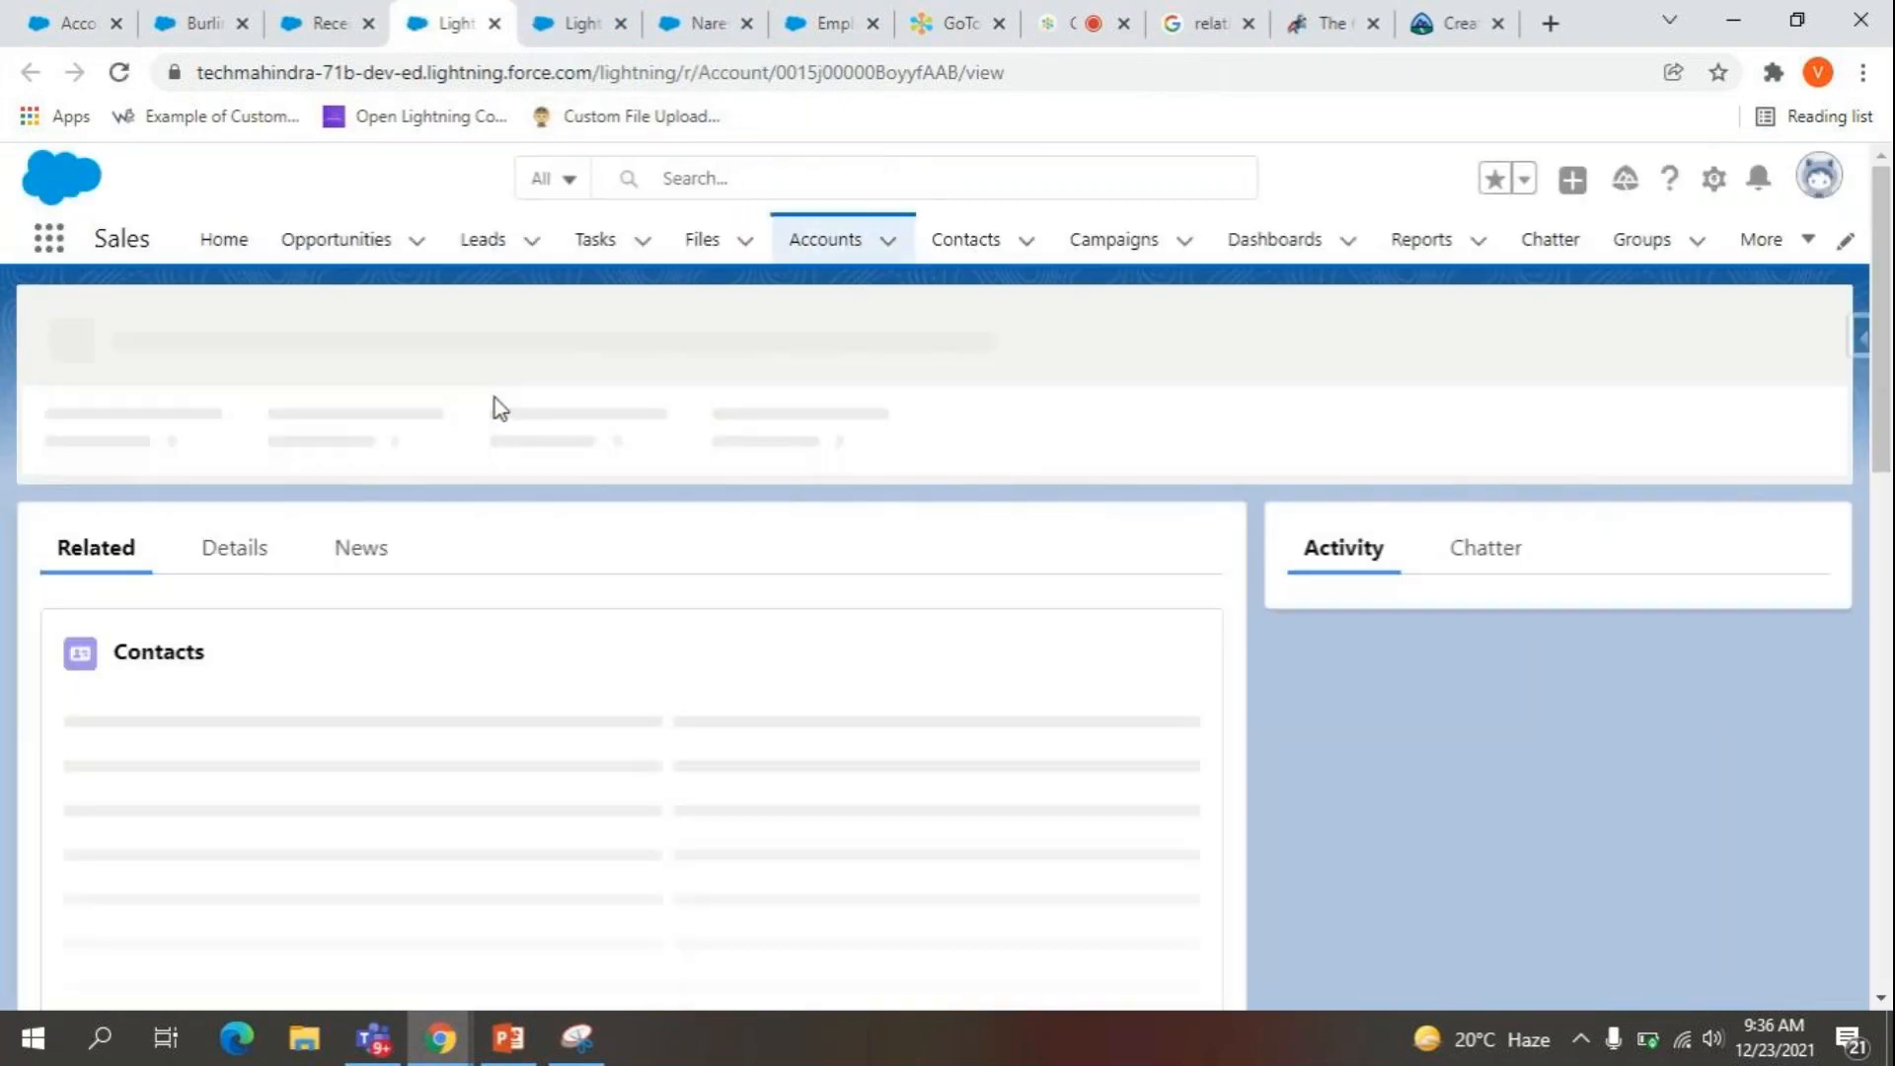
# Review the employees related to the Maruthi Corp account and open its account details.
pyautogui.scroll(-5, 245, 736)
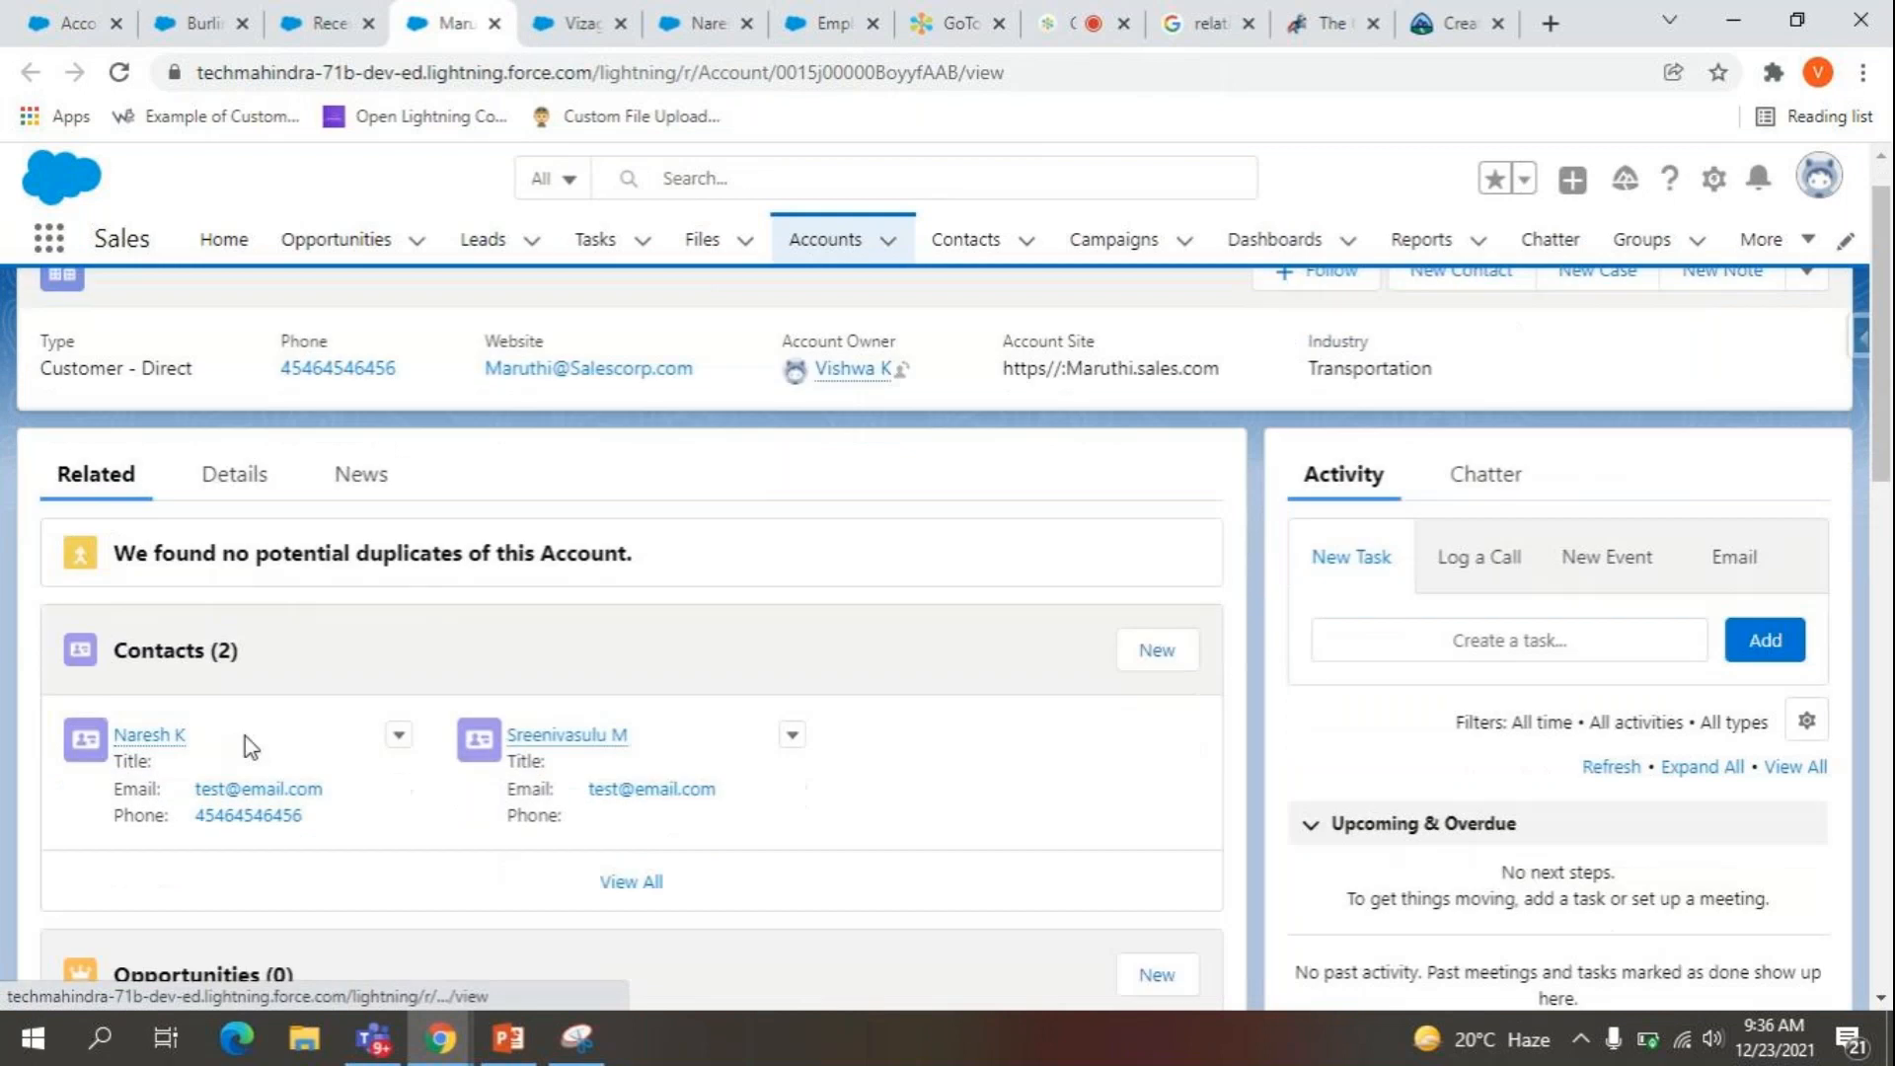
pyautogui.scroll(-3, 300, 875)
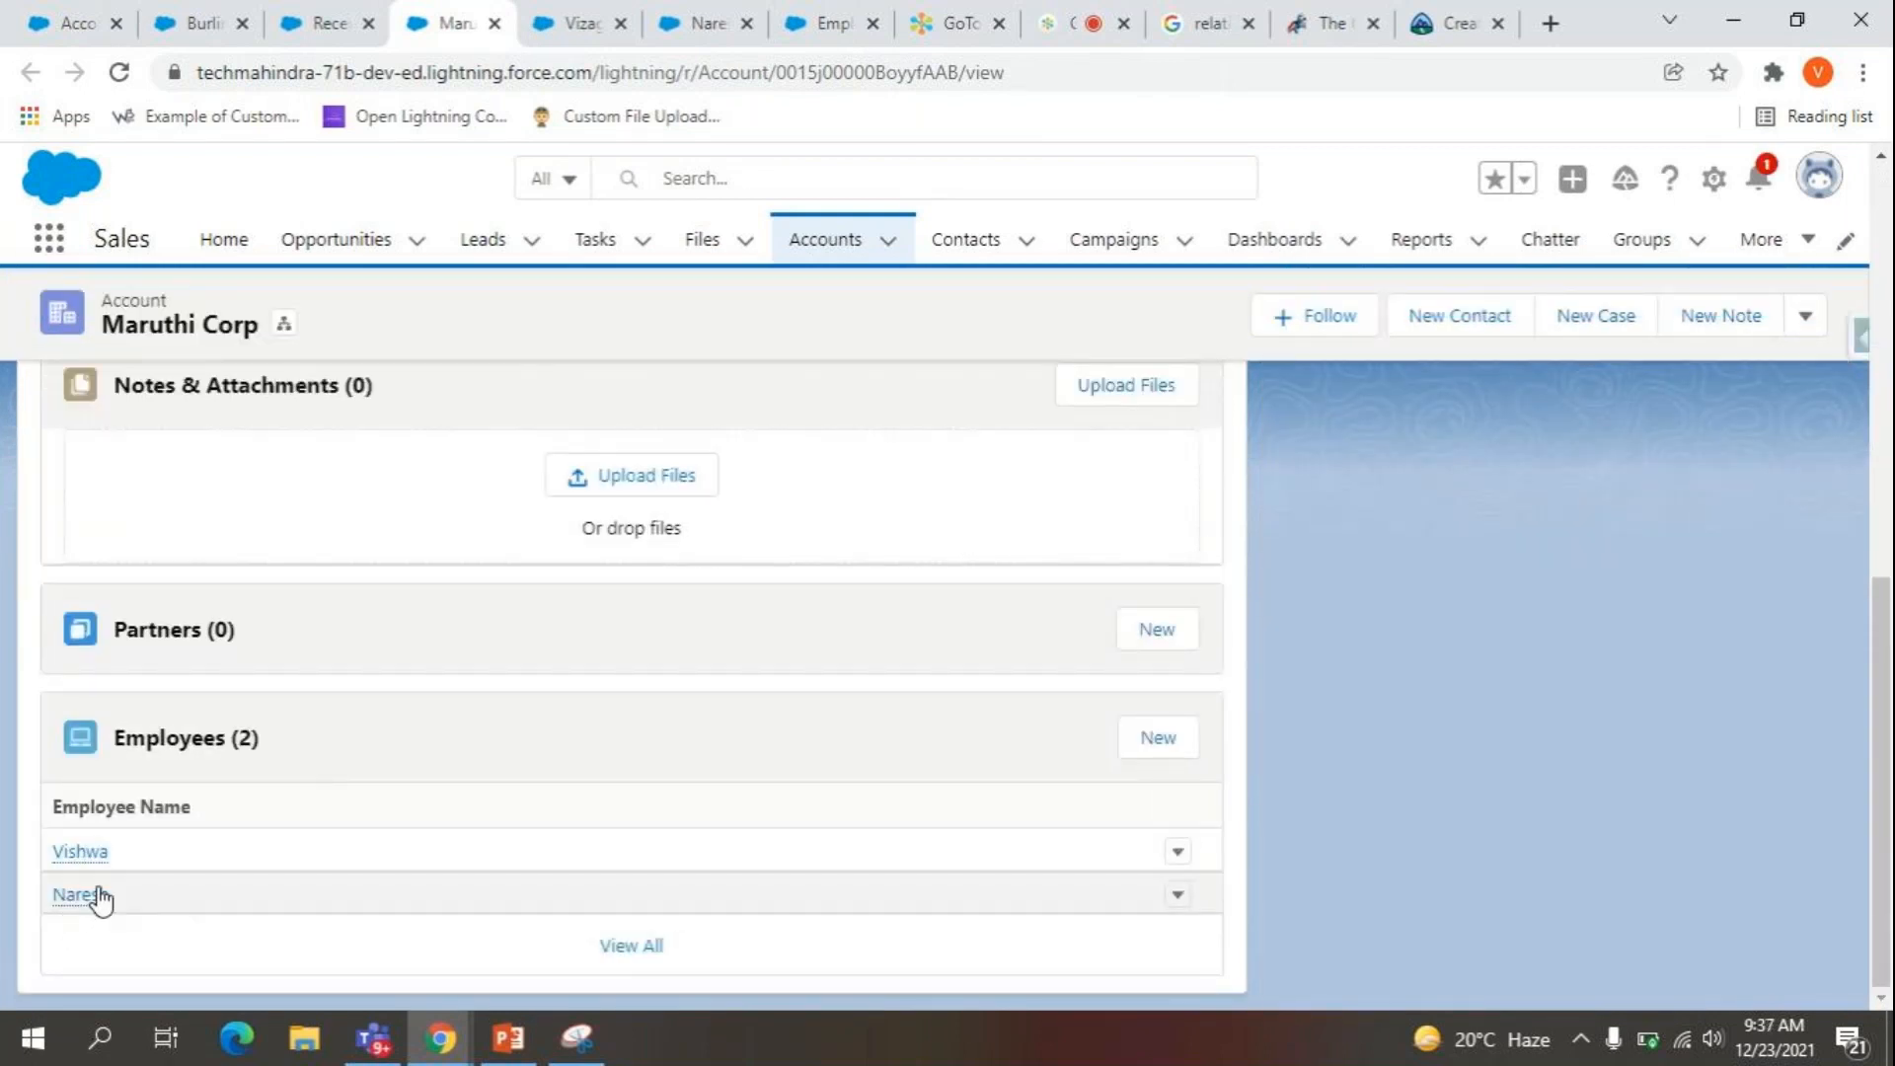
pyautogui.scroll(6, 169, 787)
pyautogui.scroll(3, 173, 488)
pyautogui.click(230, 540)
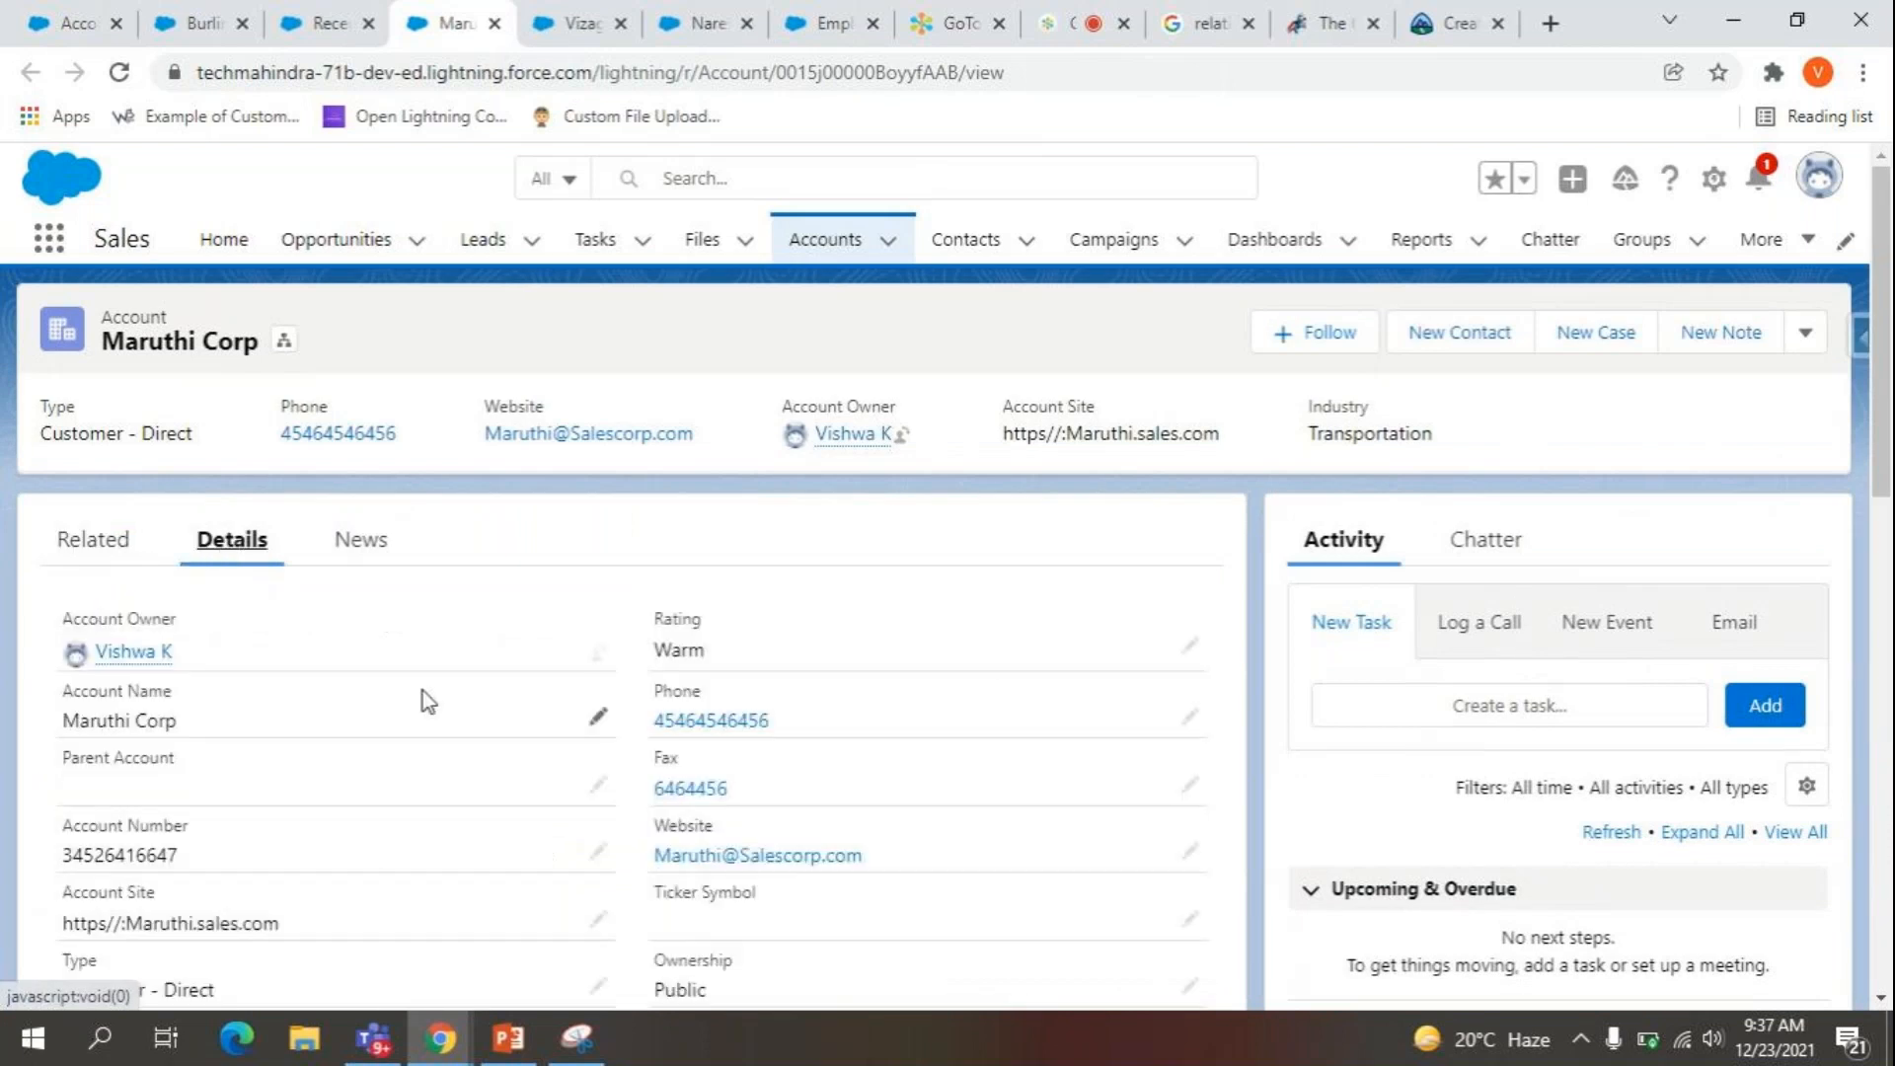
pyautogui.scroll(-1, 423, 697)
# Bring up the recently viewed Employees list and examine the total, highest and lowest employee salary fields in Maruthi Corp's details.
pyautogui.click(707, 23)
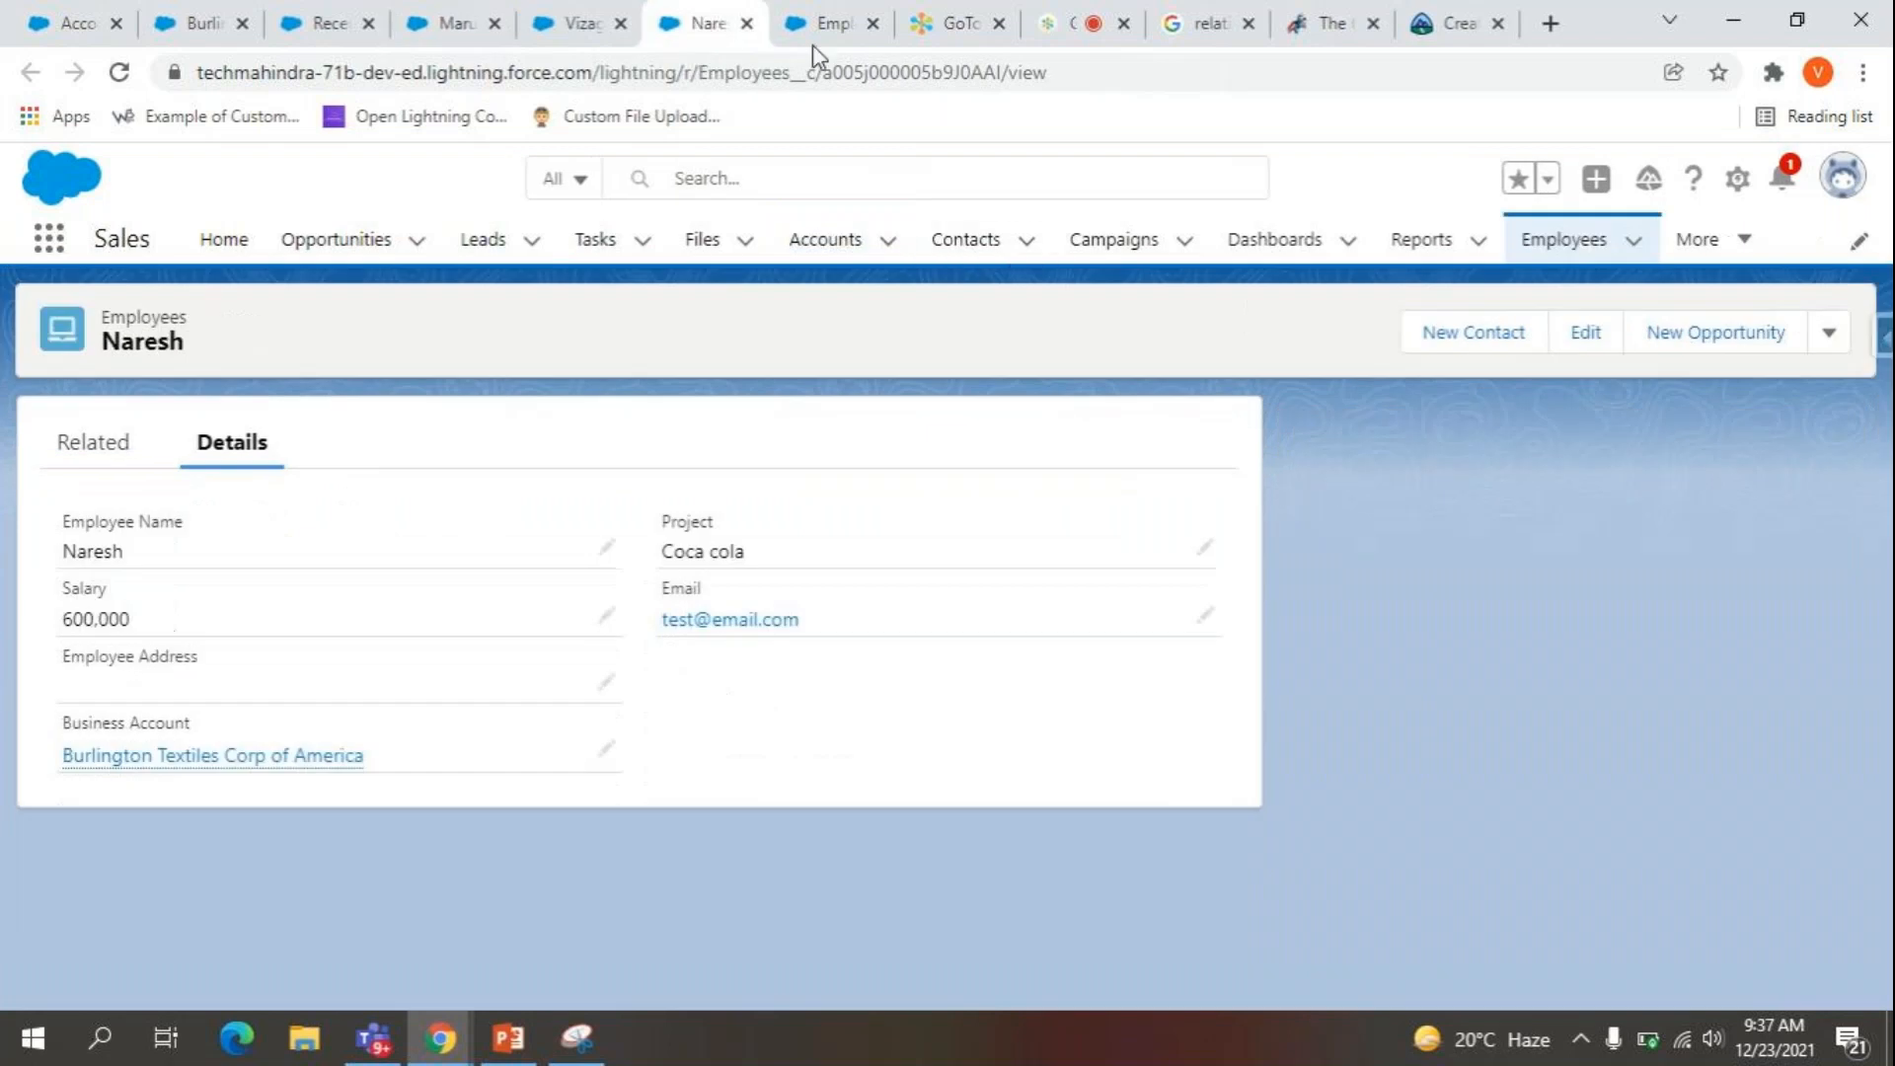
pyautogui.click(1547, 247)
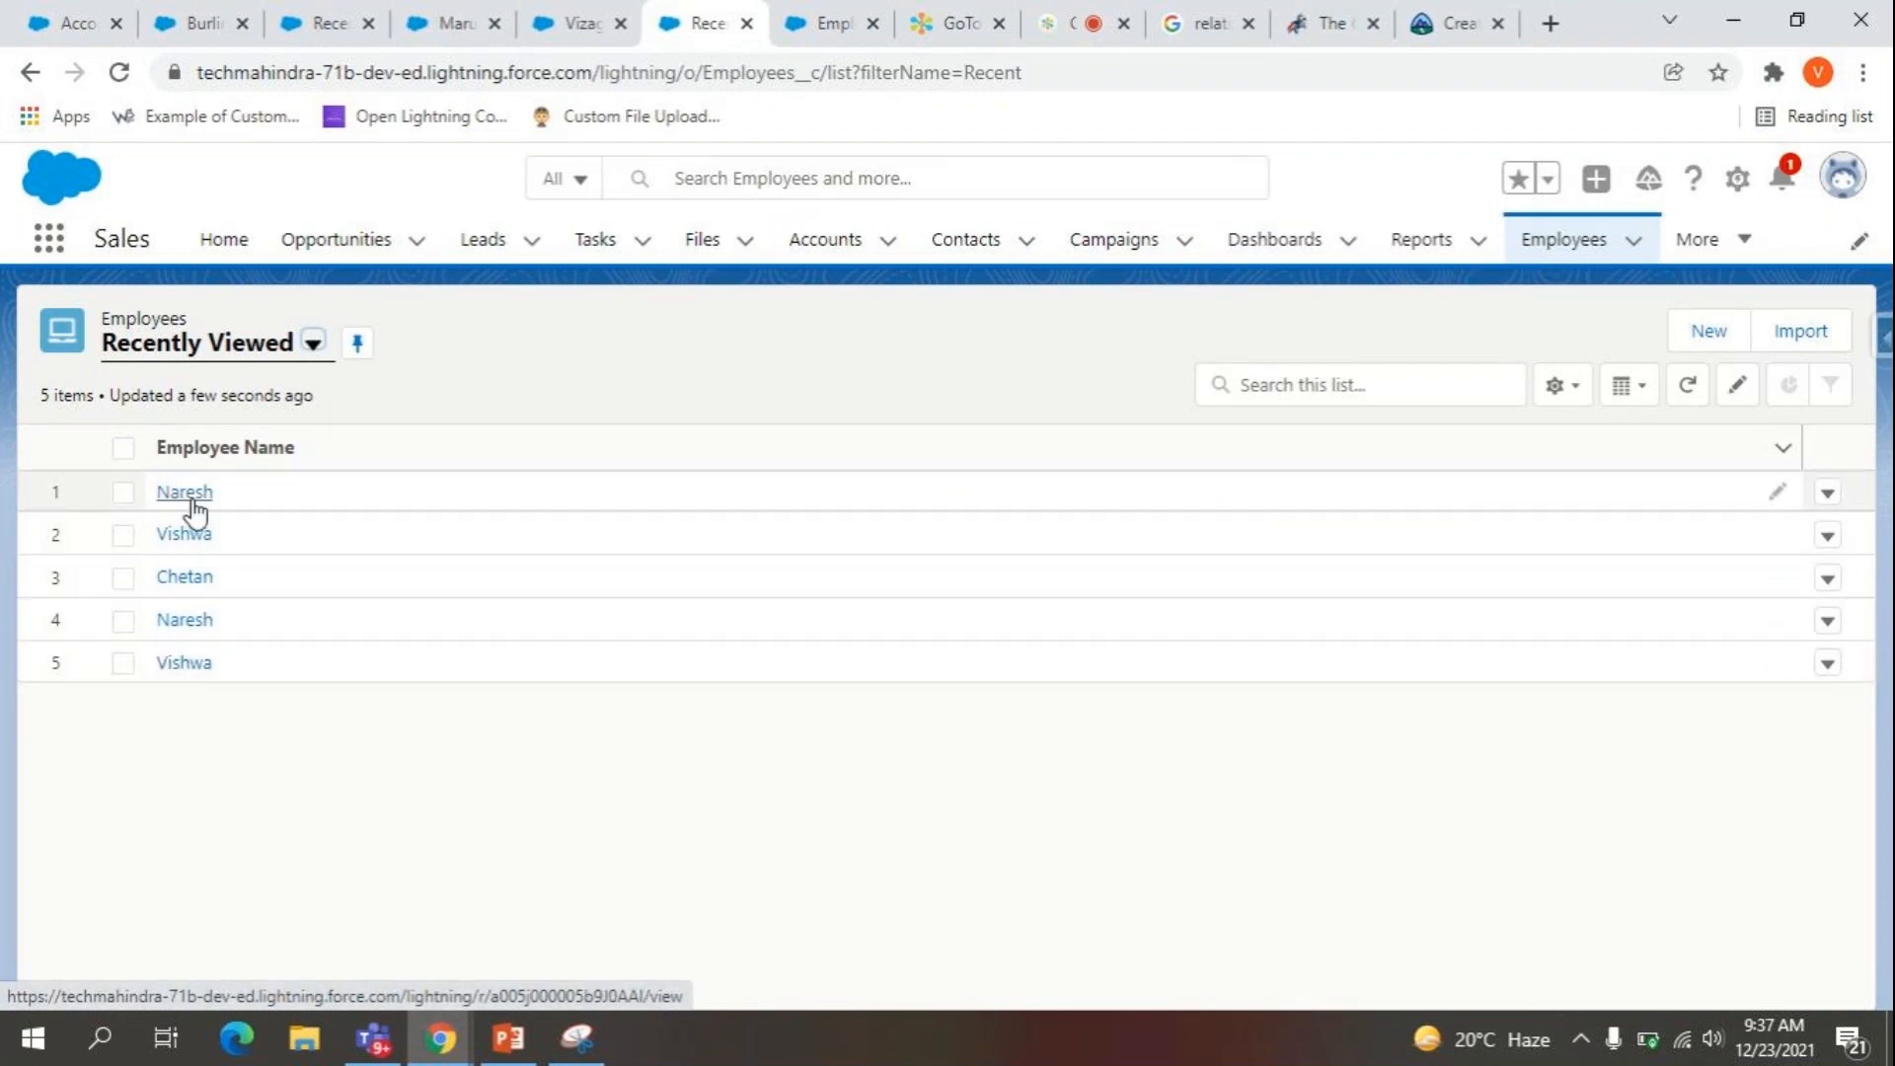
pyautogui.click(499, 14)
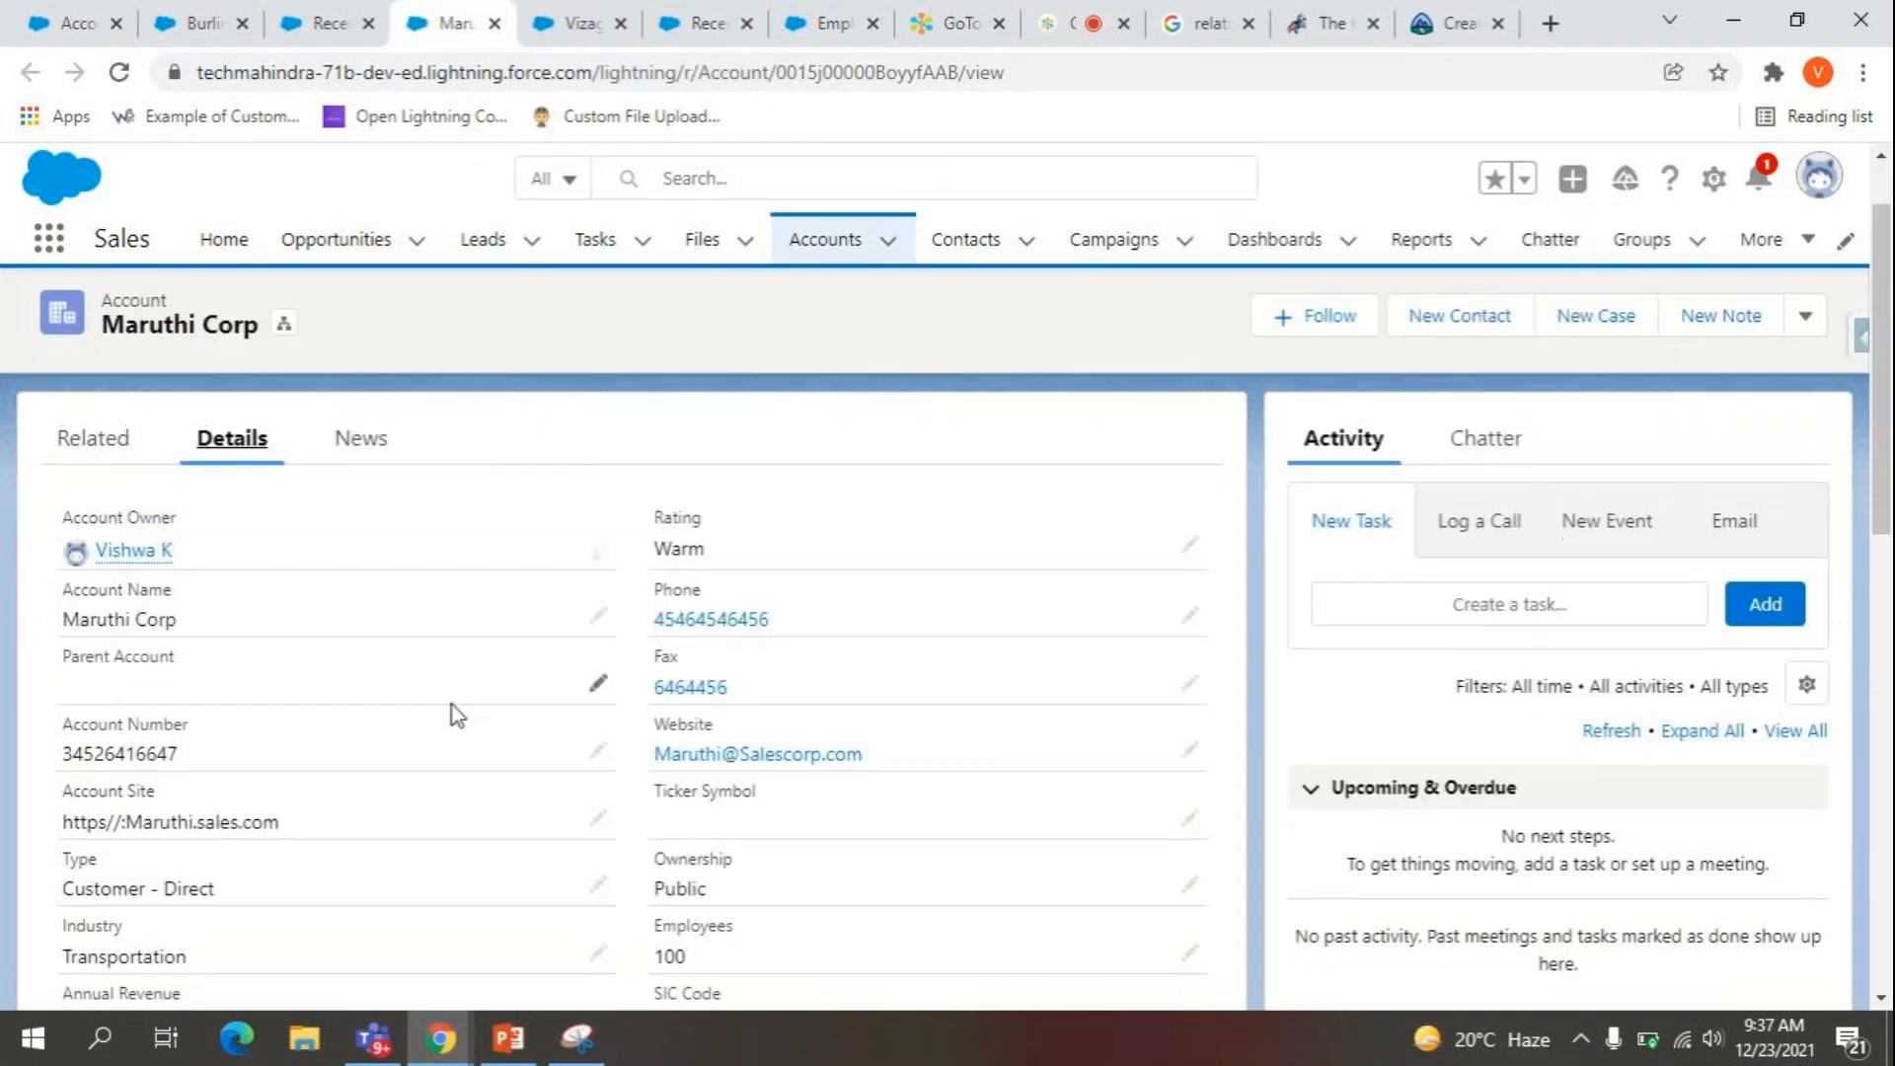
pyautogui.scroll(-2, 452, 707)
pyautogui.scroll(-8, 452, 707)
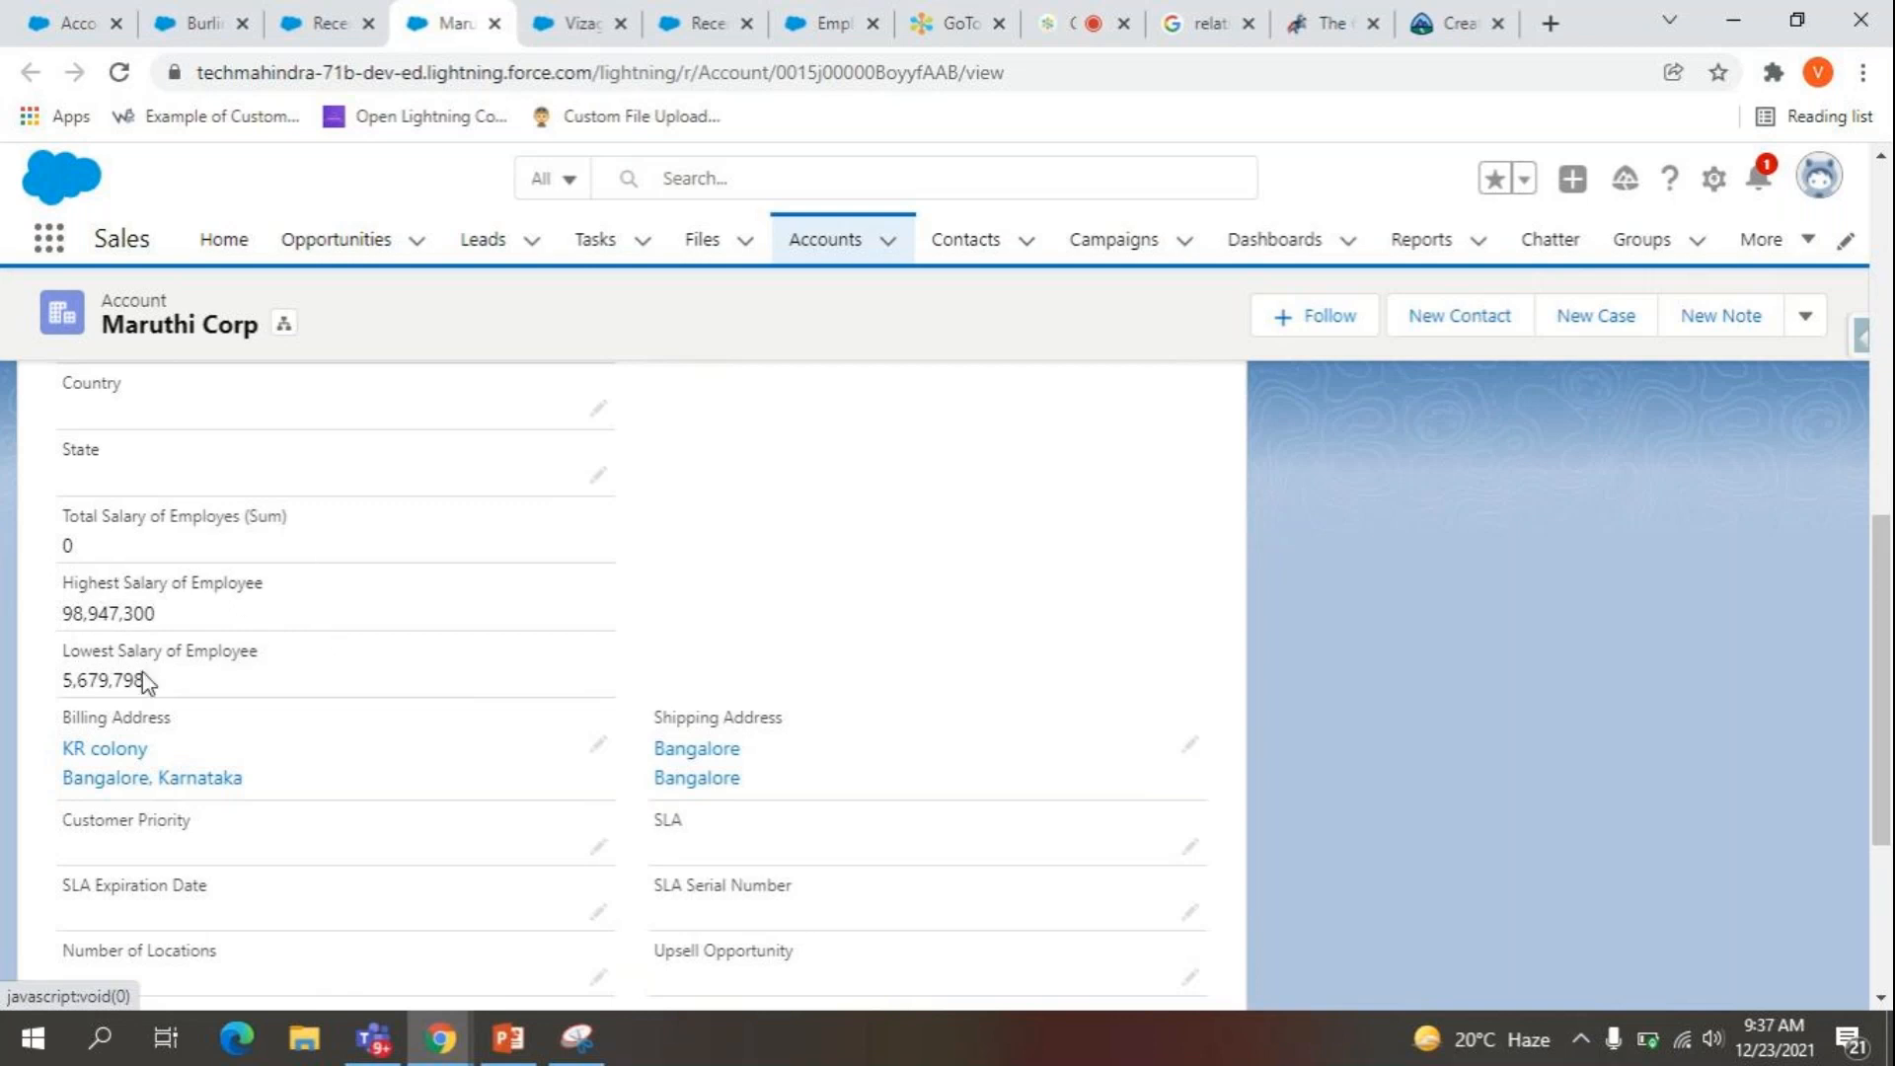
pyautogui.scroll(1, 194, 687)
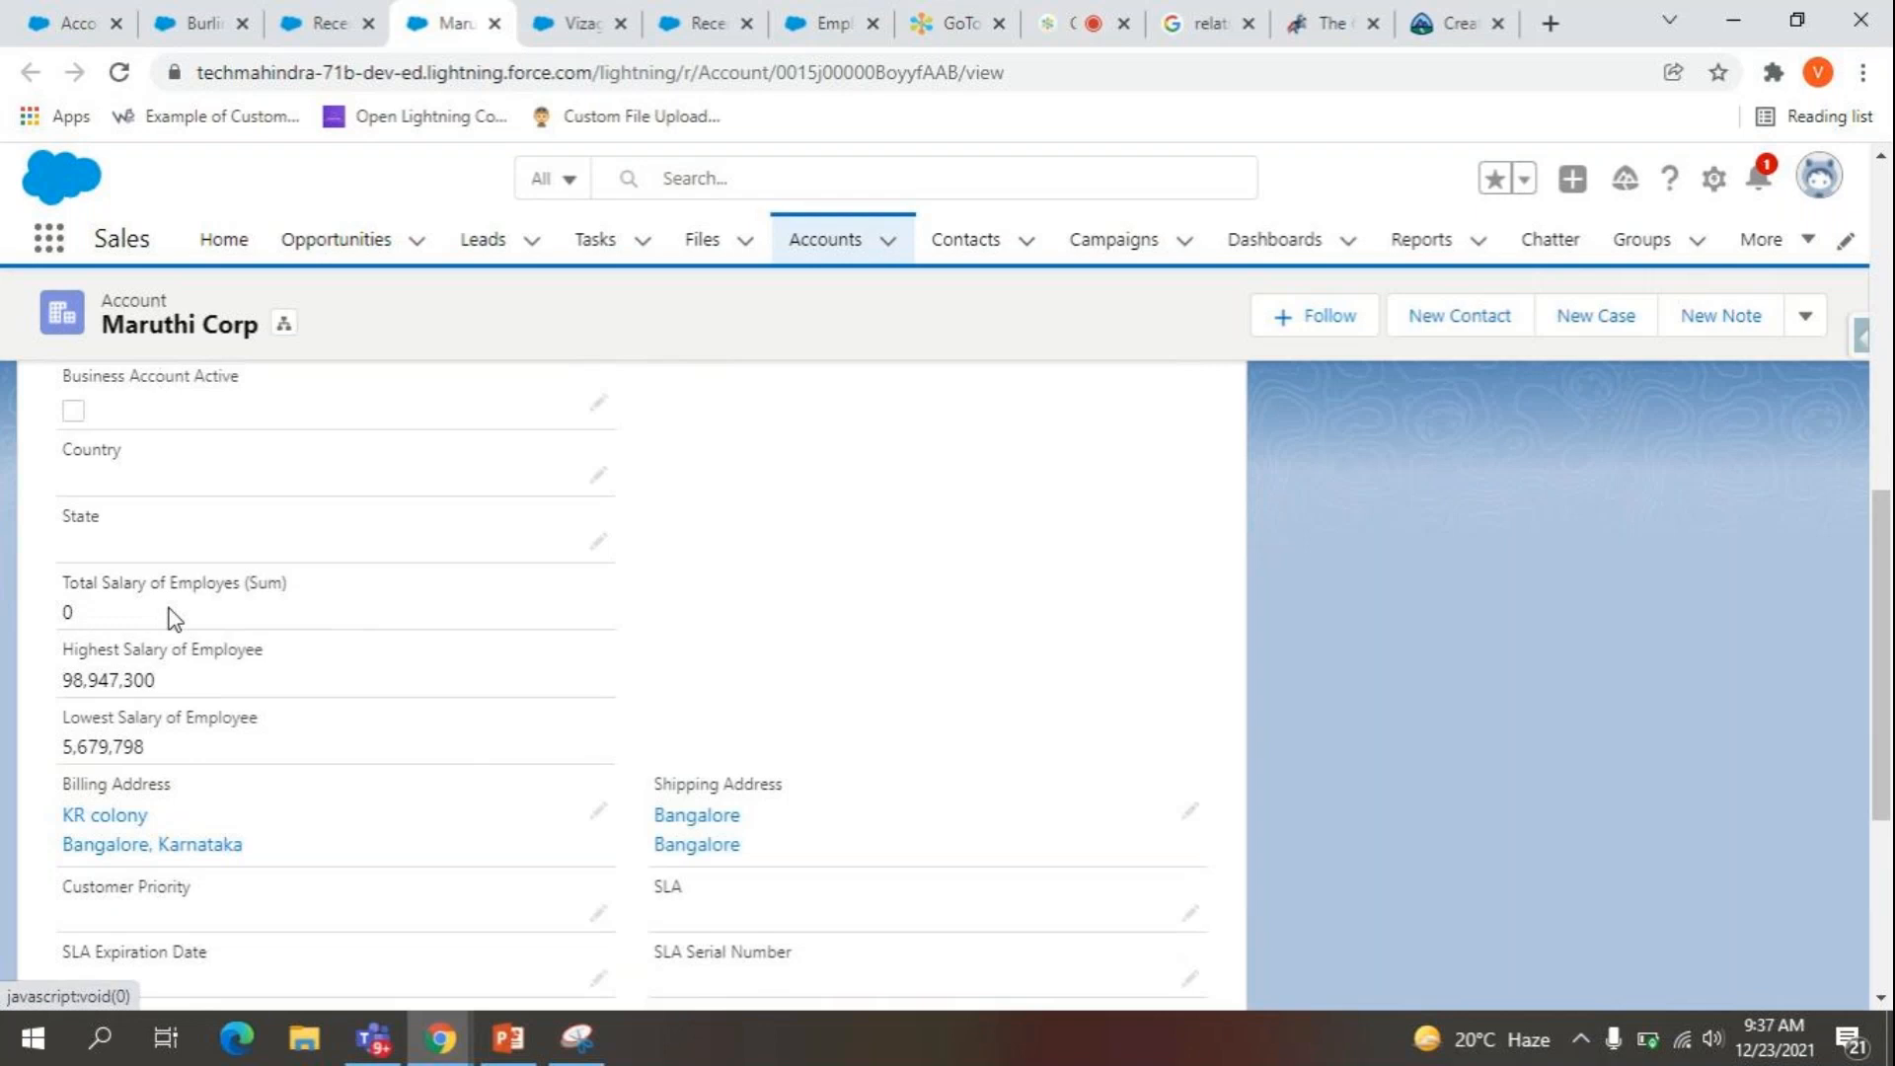
pyautogui.scroll(7, 508, 429)
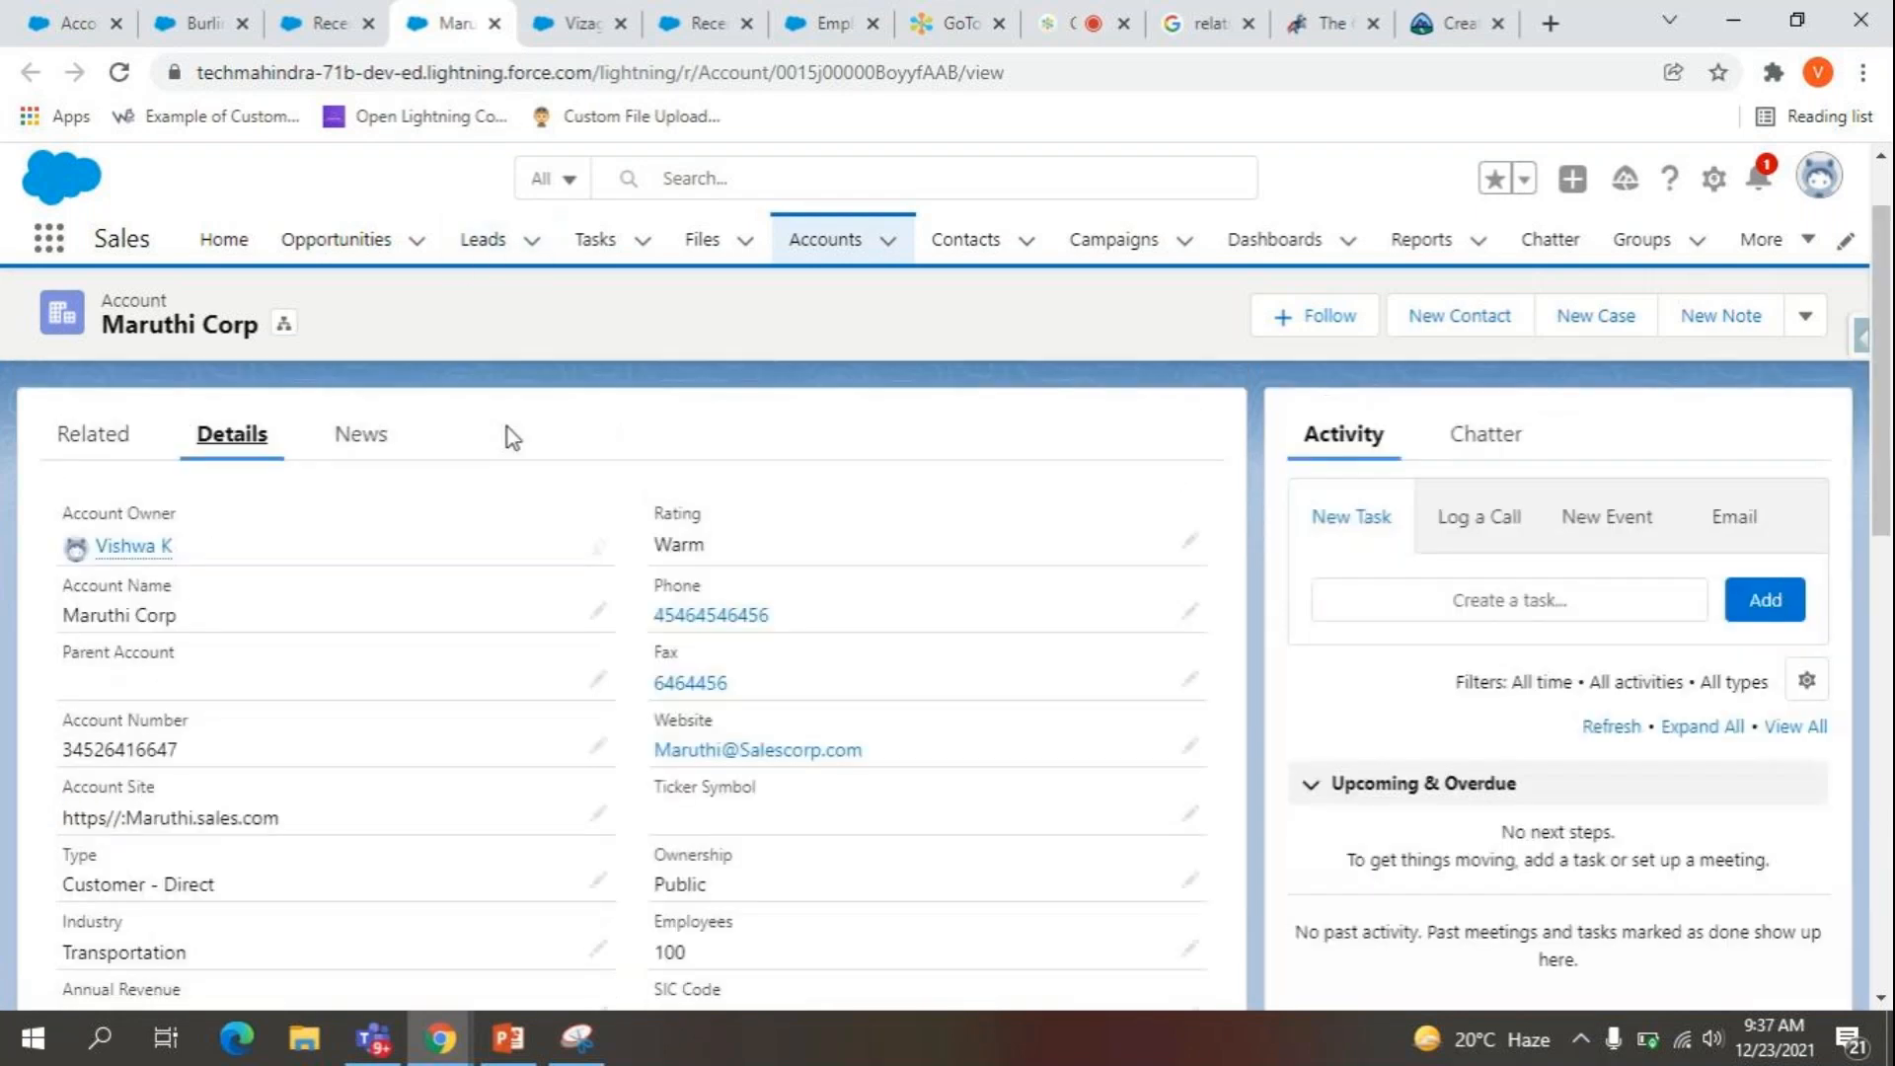
# Open both employees related to Maruthi Corp in separate browser tabs and compare their salaries.
pyautogui.click(109, 543)
pyautogui.scroll(-9, 317, 738)
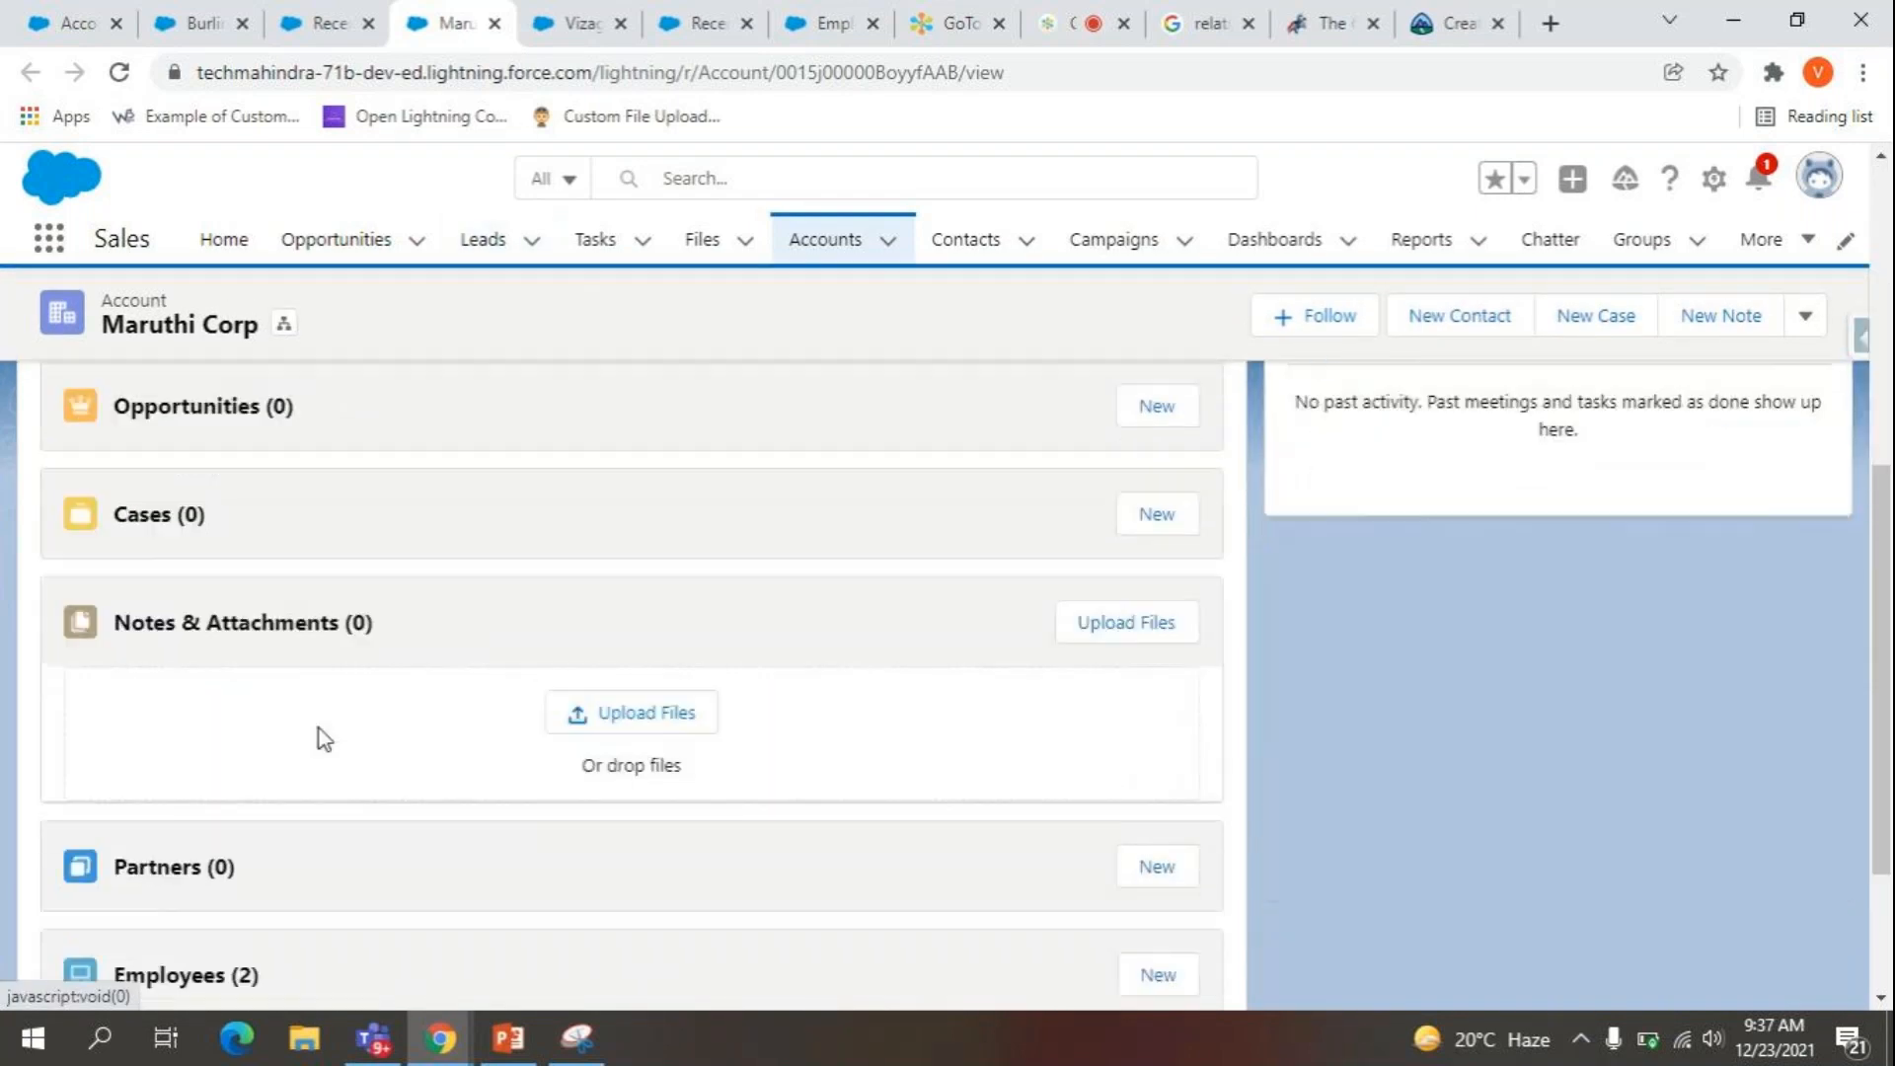
pyautogui.keyDown('ctrl'); pyautogui.click(102, 859); pyautogui.keyUp('ctrl')
pyautogui.keyDown('ctrl'); pyautogui.click(93, 905); pyautogui.keyUp('ctrl')
pyautogui.click(509, 25)
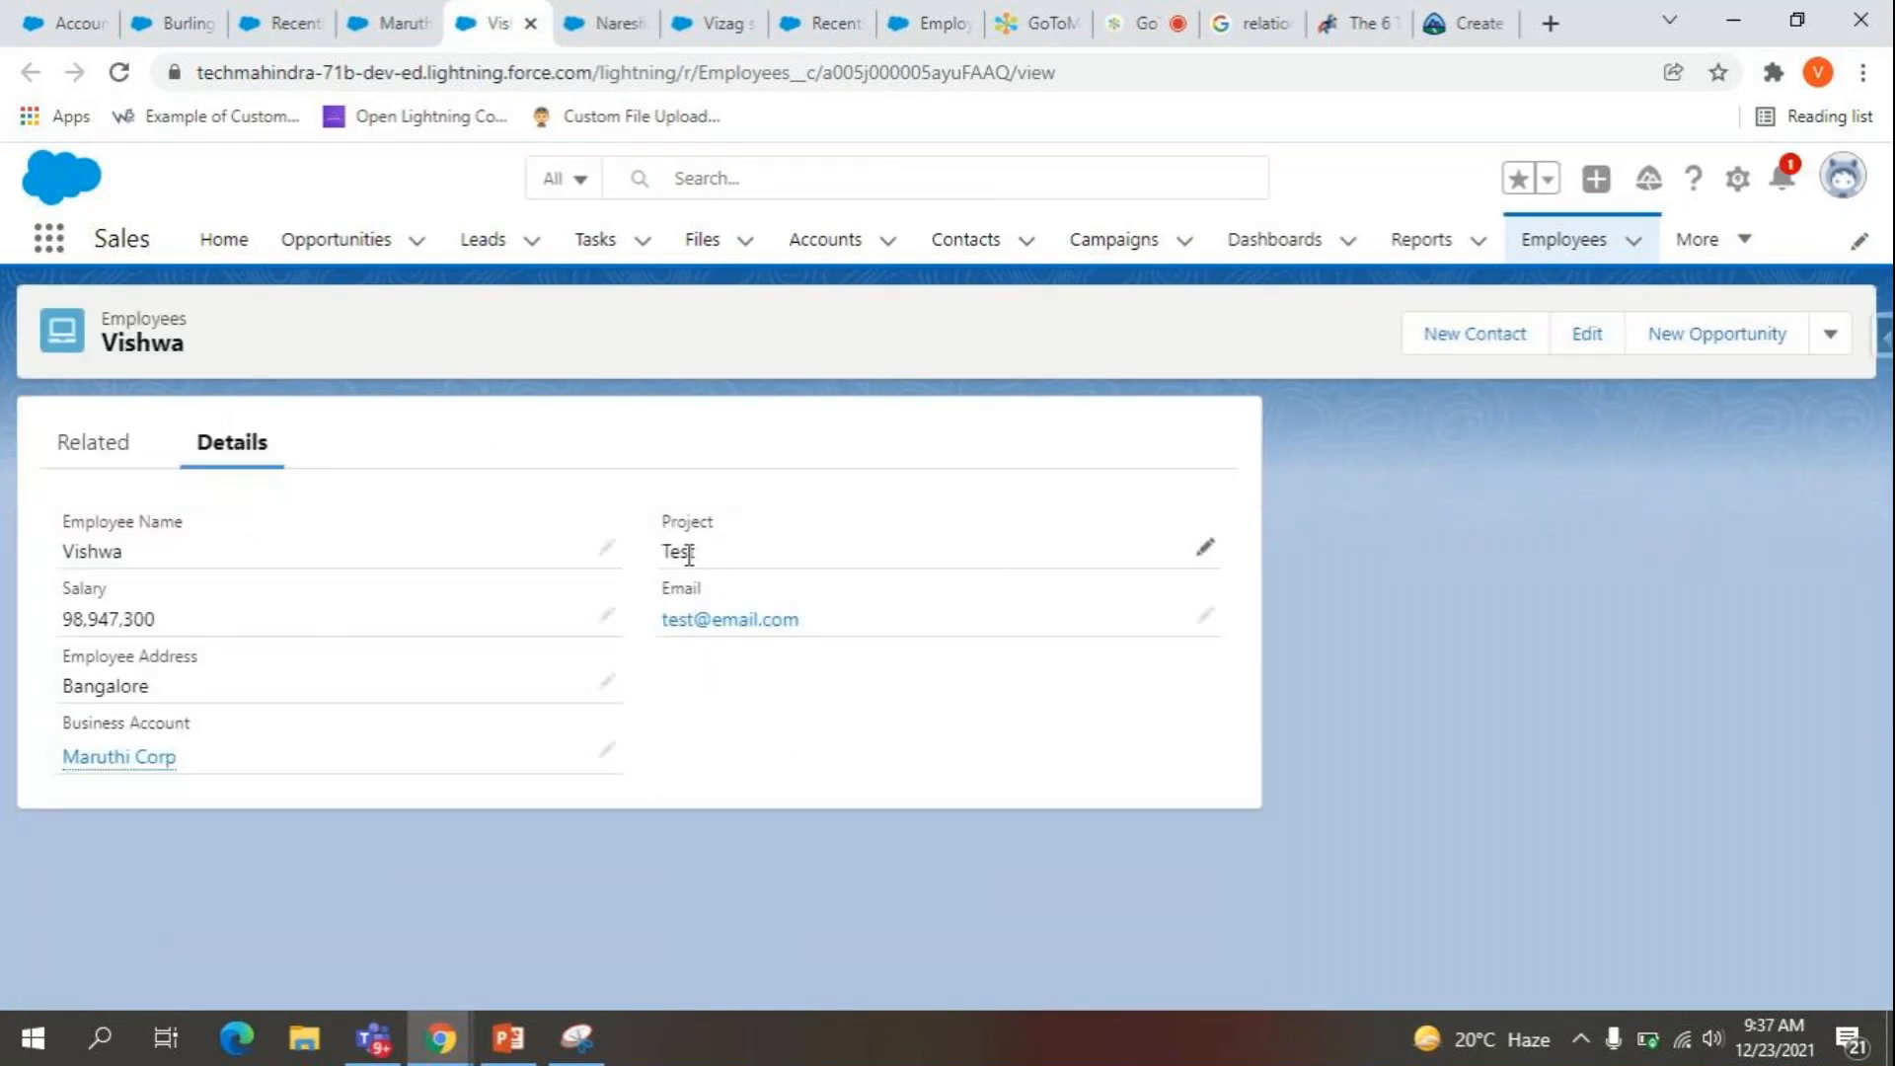
pyautogui.click(631, 20)
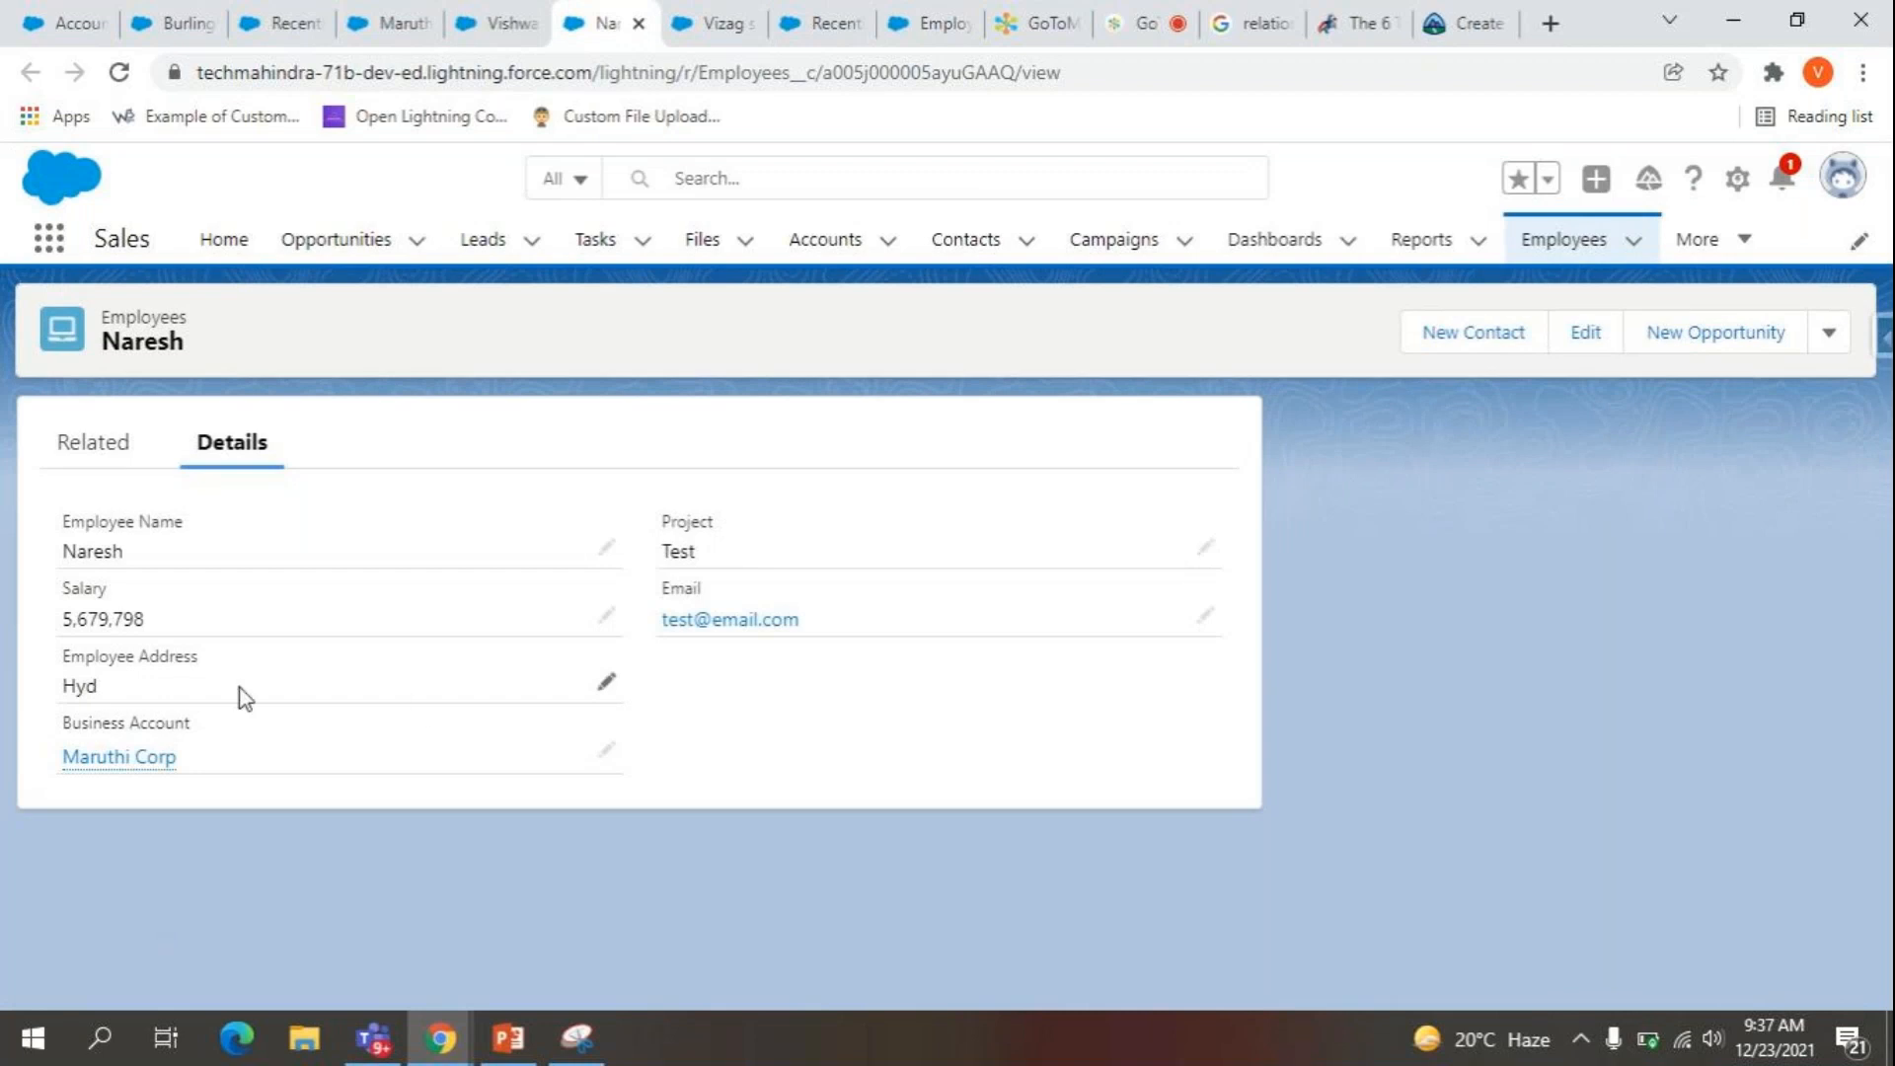
pyautogui.click(500, 8)
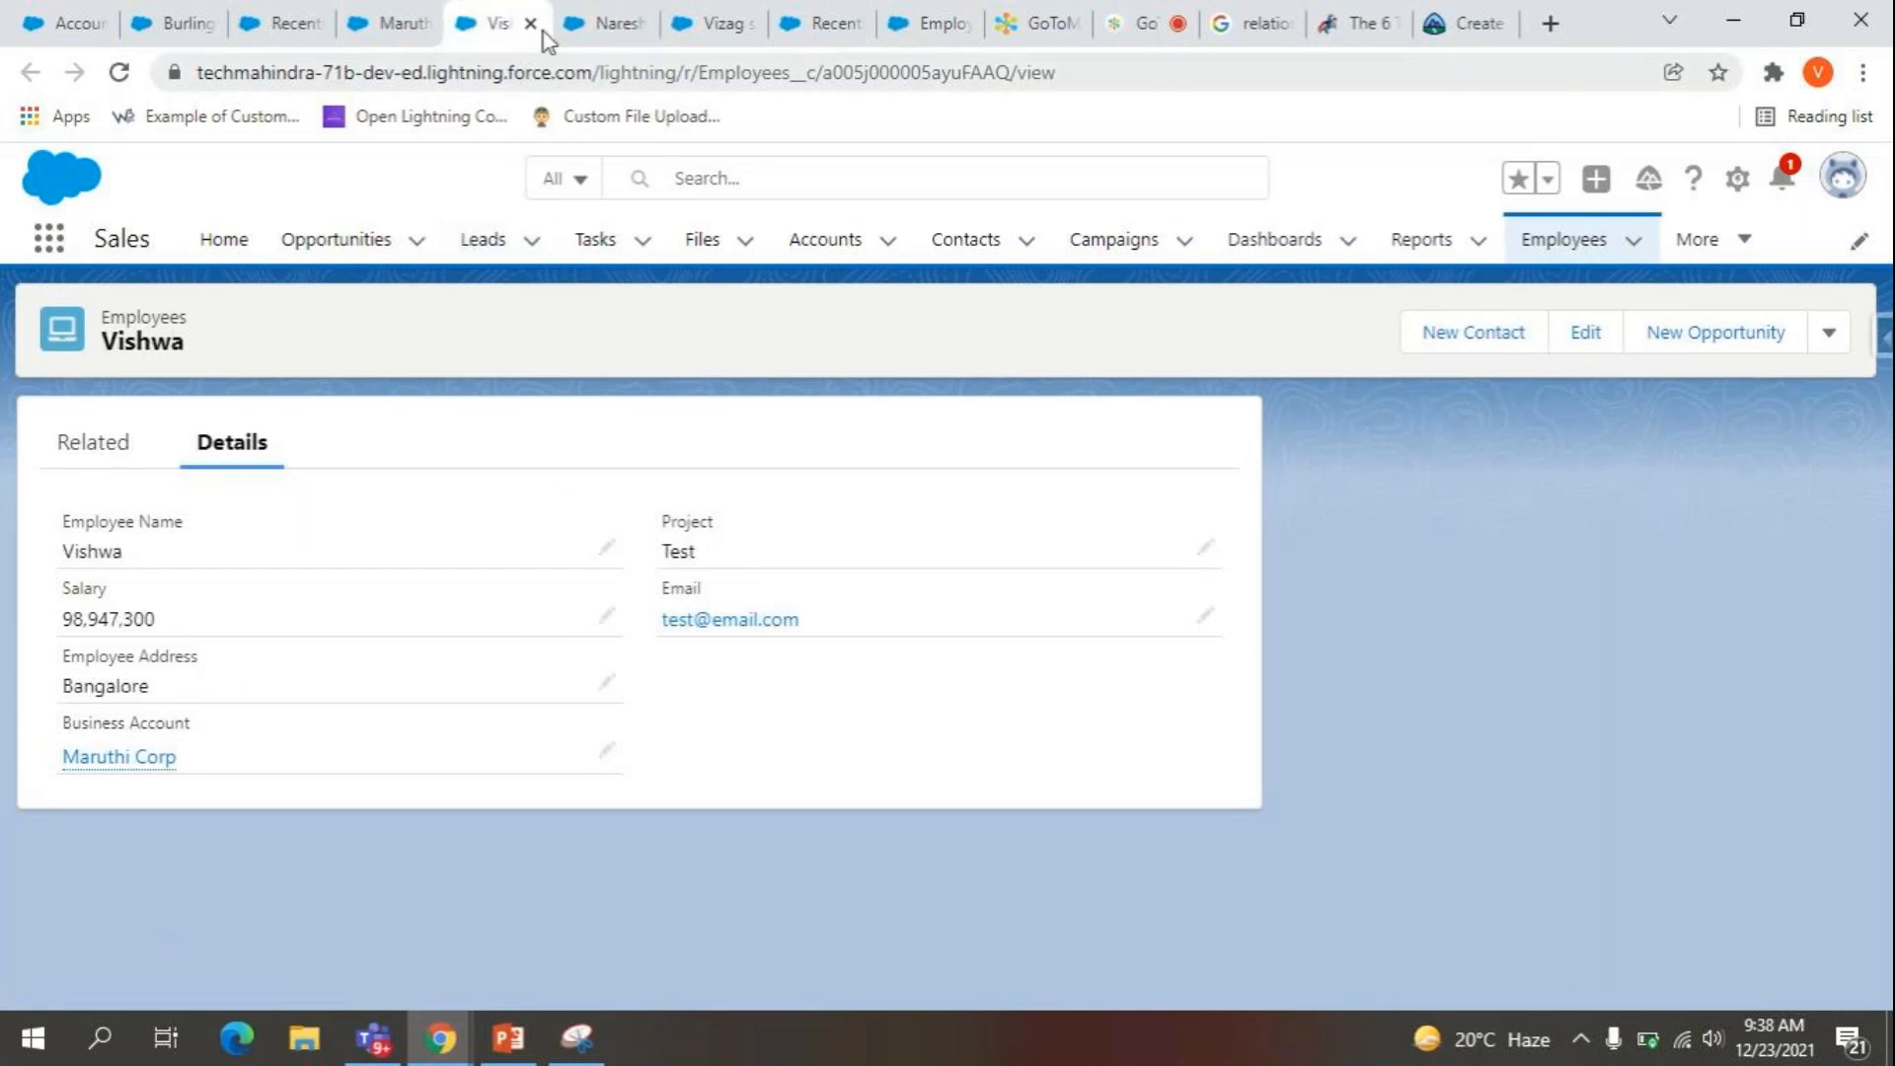
pyautogui.click(536, 26)
pyautogui.click(536, 26)
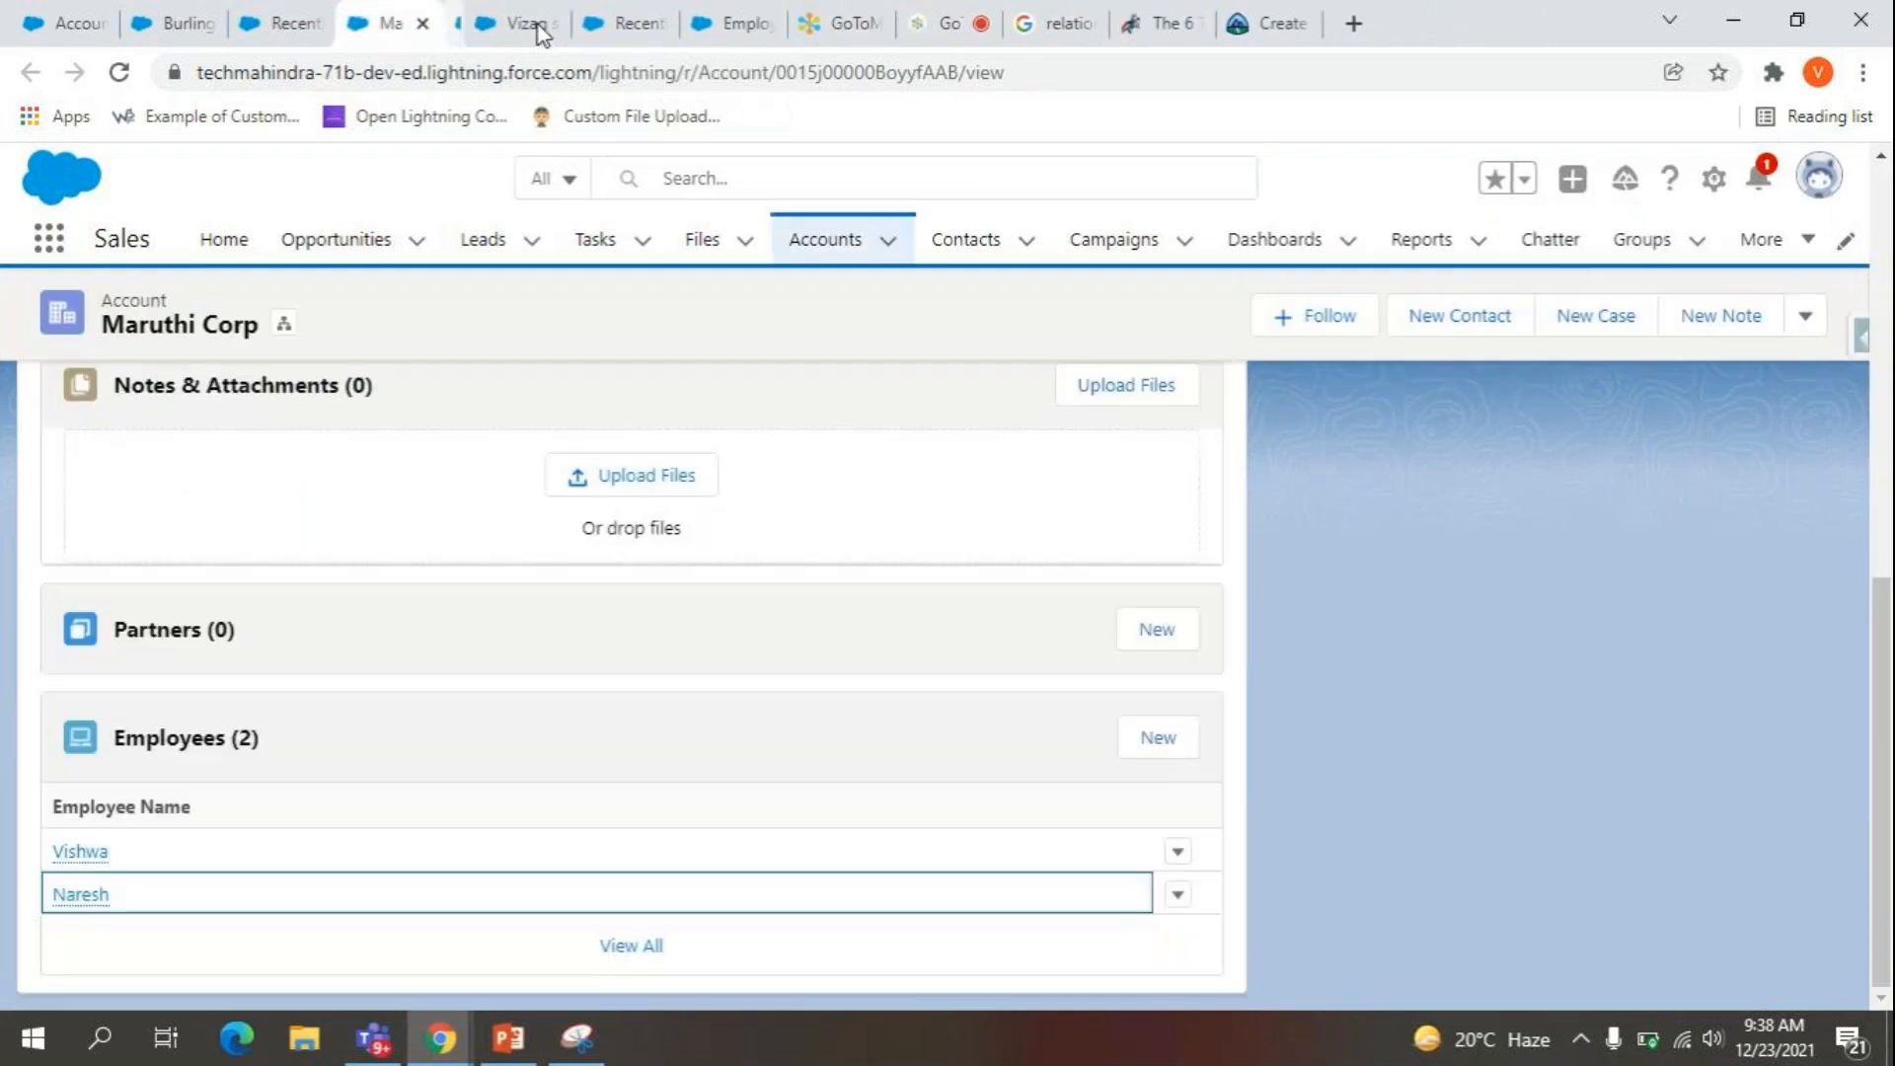
pyautogui.scroll(10, 367, 472)
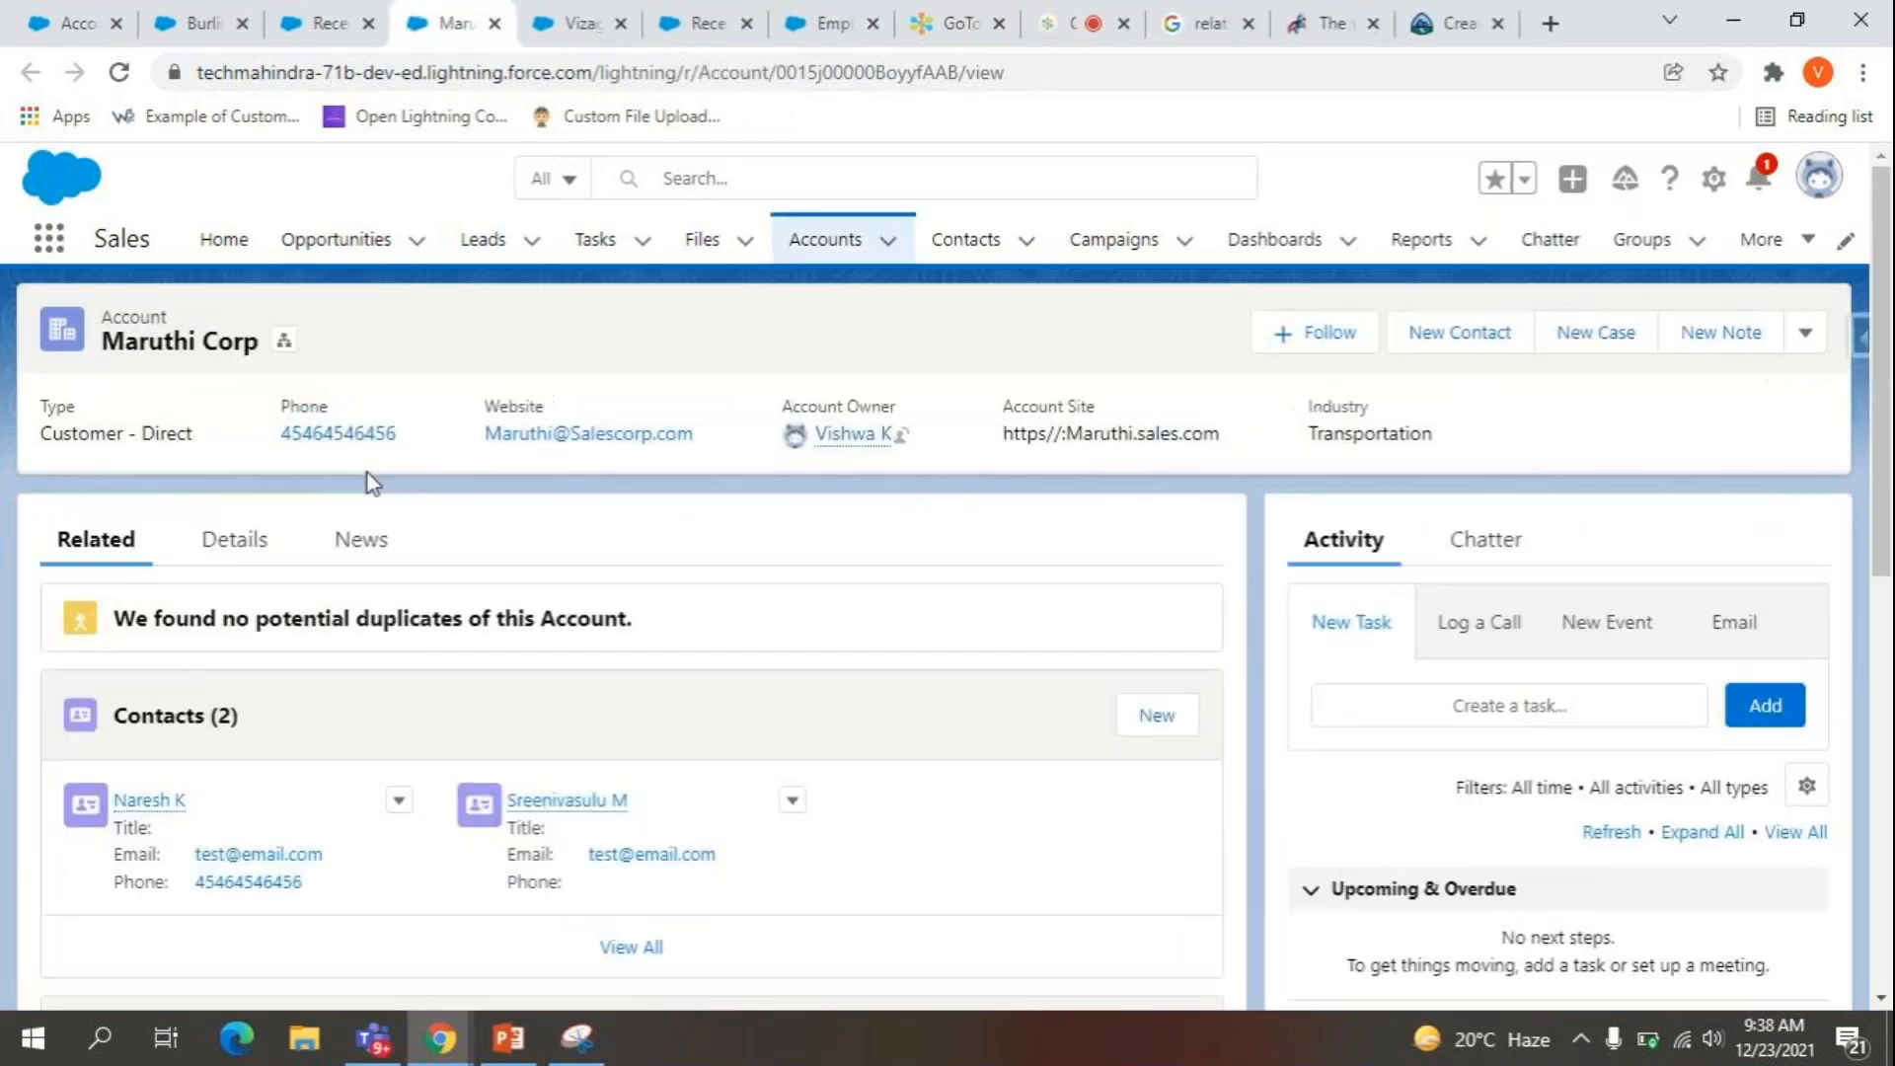
pyautogui.click(233, 538)
pyautogui.scroll(-2, 427, 821)
pyautogui.scroll(-4, 427, 821)
pyautogui.scroll(1, 186, 588)
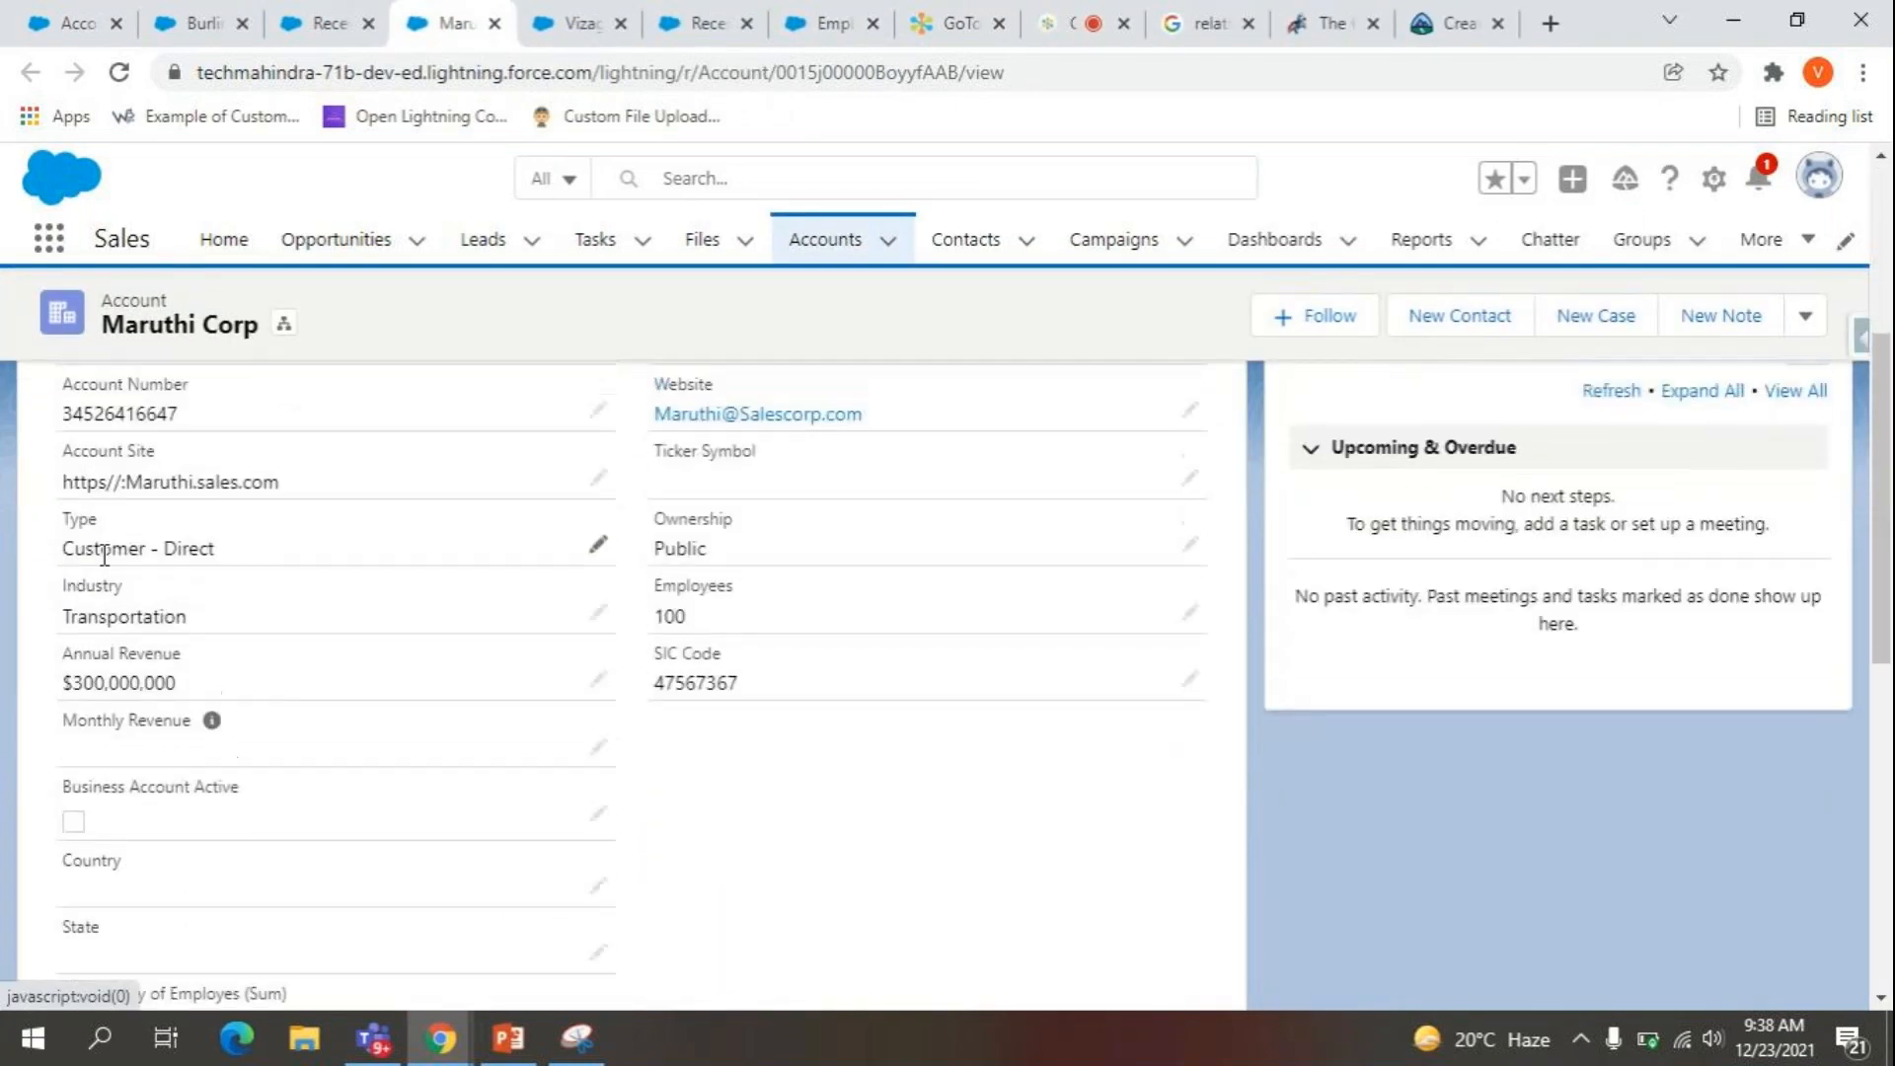
pyautogui.scroll(-1, 212, 788)
pyautogui.scroll(-3, 198, 808)
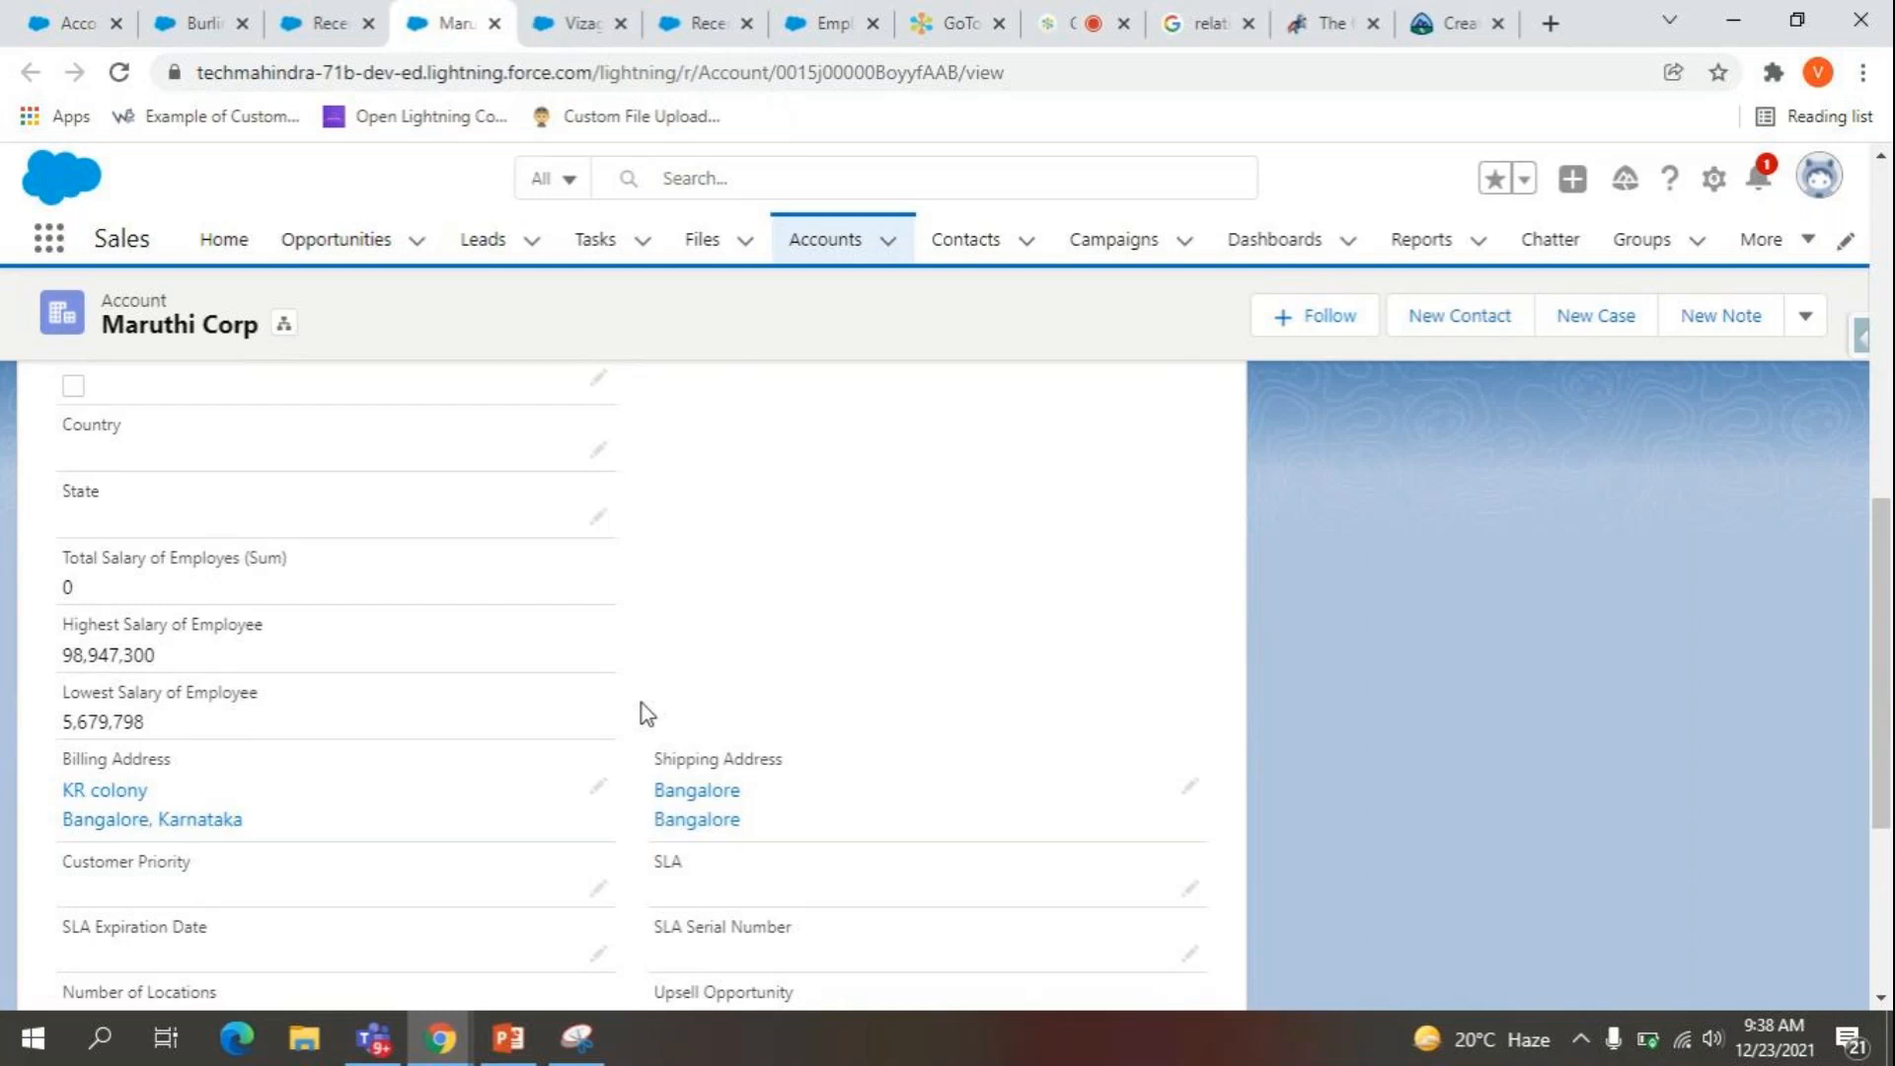
# Start a new custom field on the Account object with Roll-Up Summary as its data type.
pyautogui.click(62, 12)
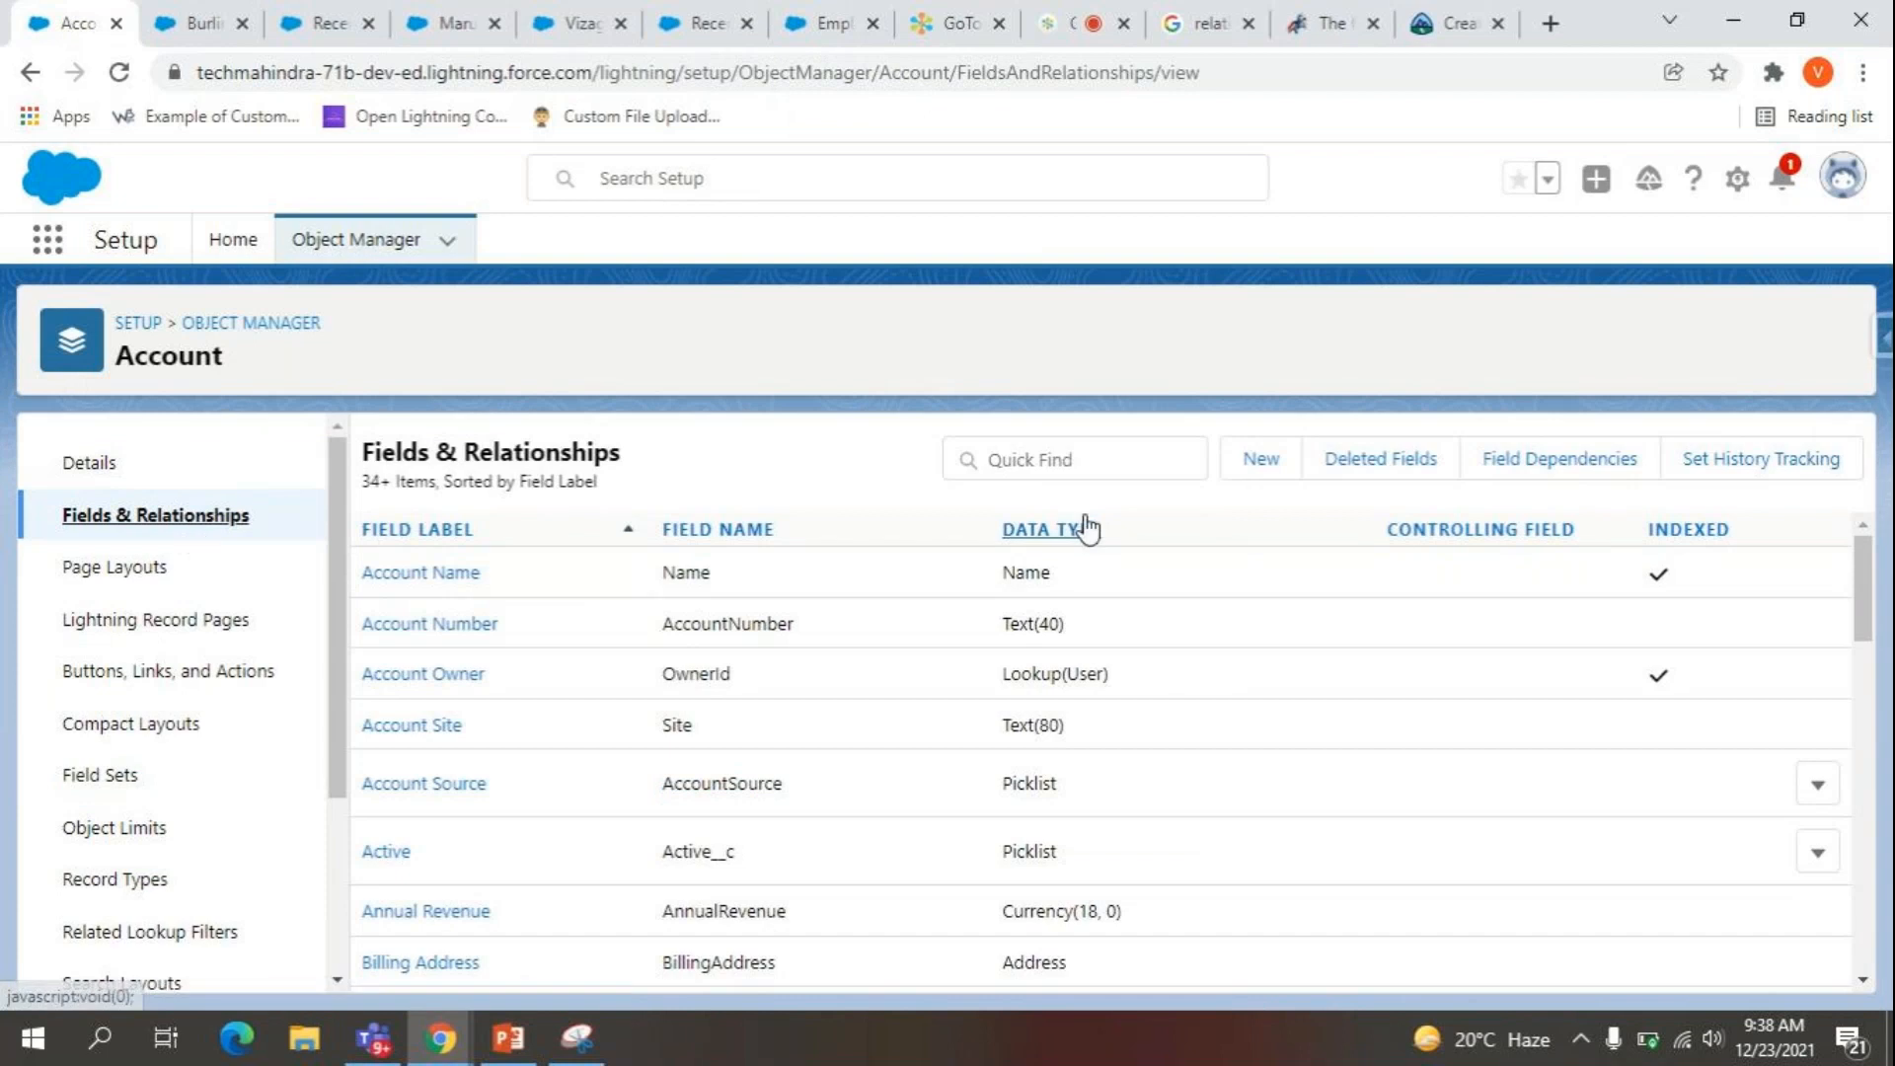
pyautogui.click(1262, 459)
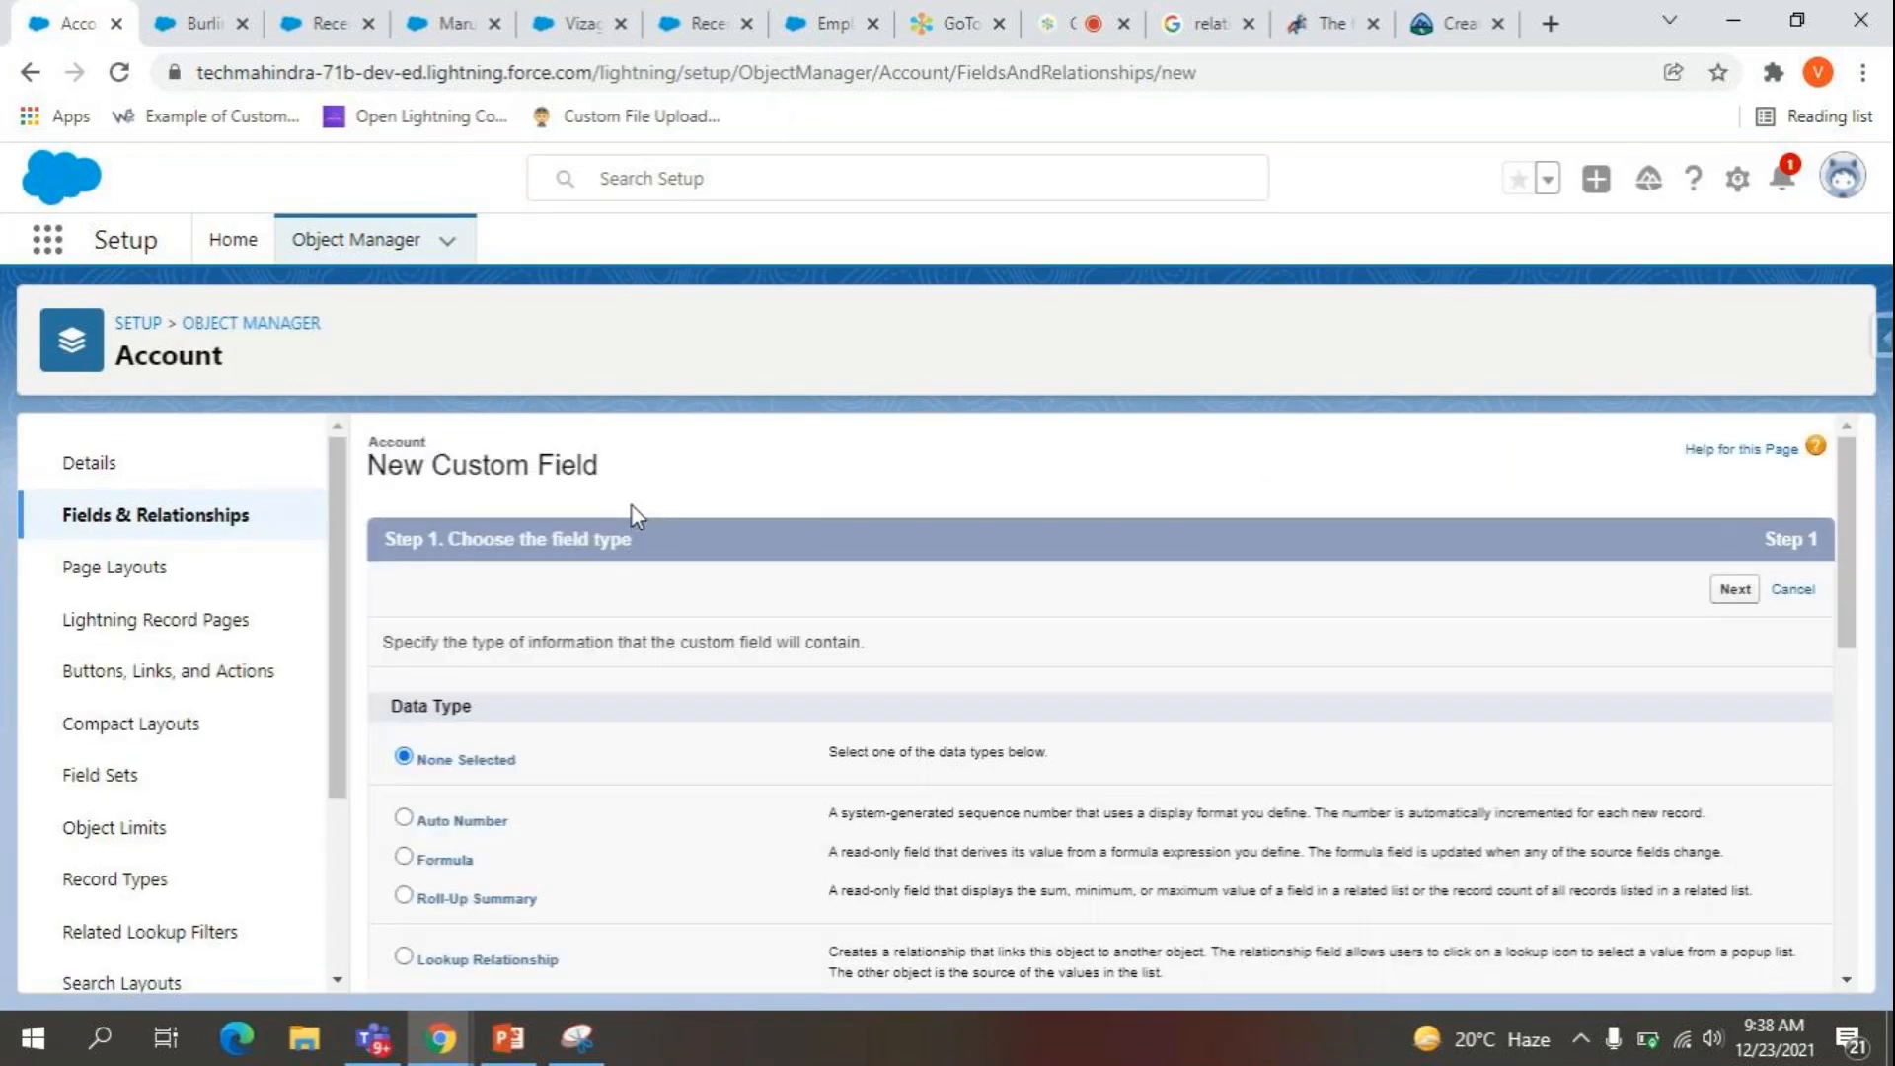
pyautogui.scroll(-1, 624, 760)
pyautogui.scroll(-1, 479, 582)
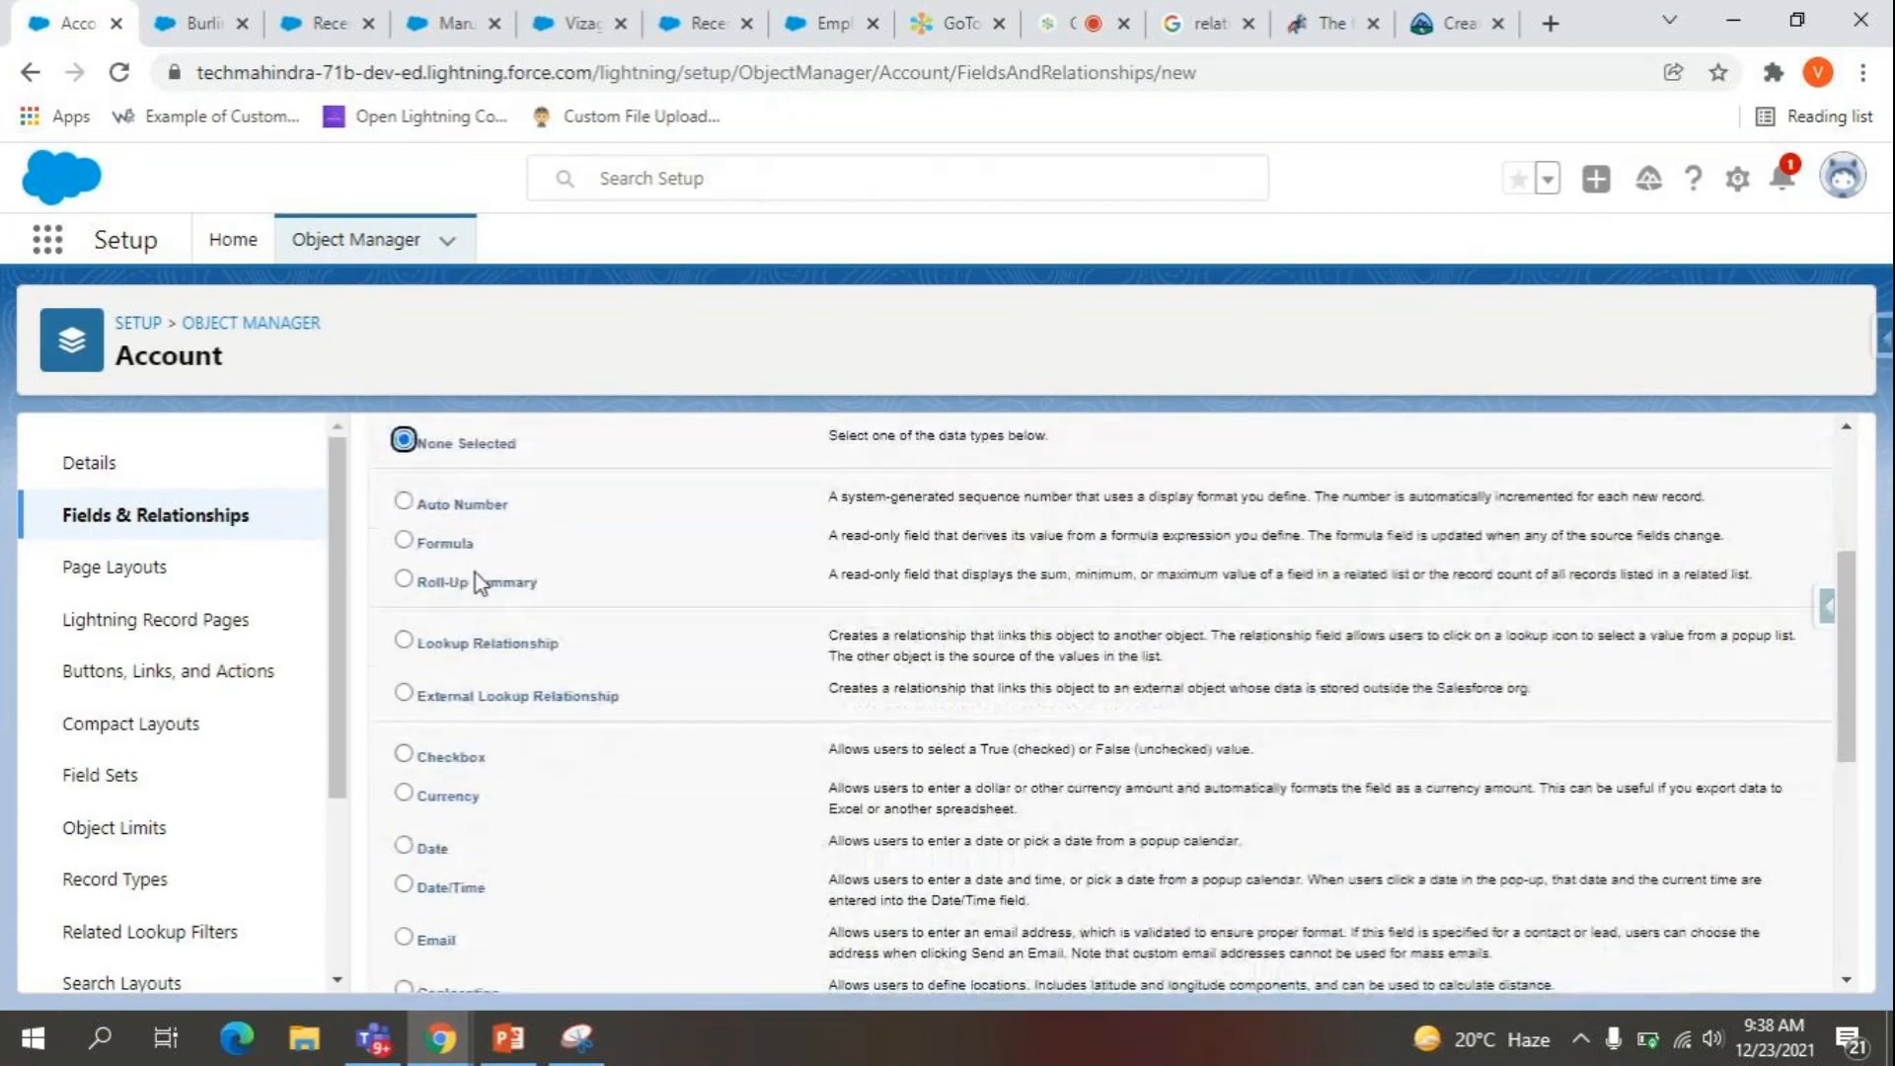
pyautogui.scroll(-1, 487, 638)
pyautogui.scroll(1, 474, 550)
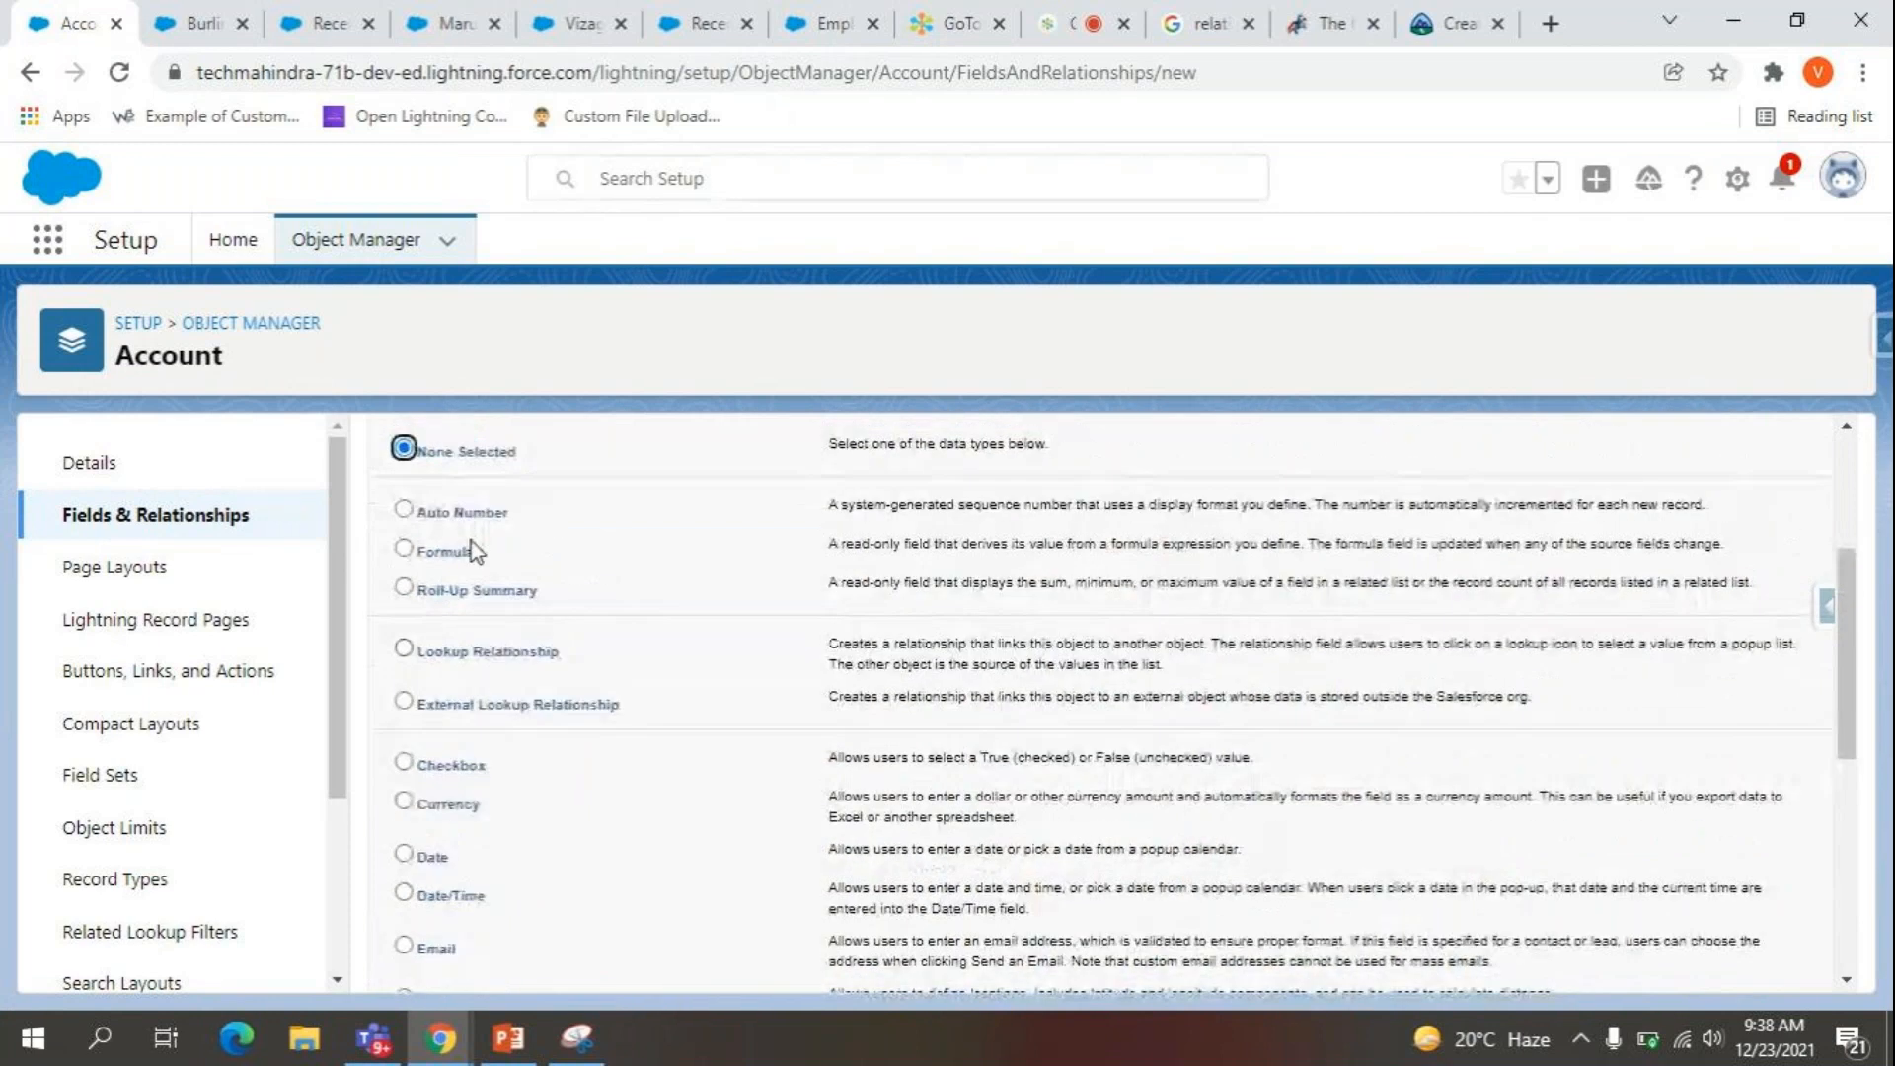
pyautogui.click(484, 595)
pyautogui.scroll(3, 1240, 616)
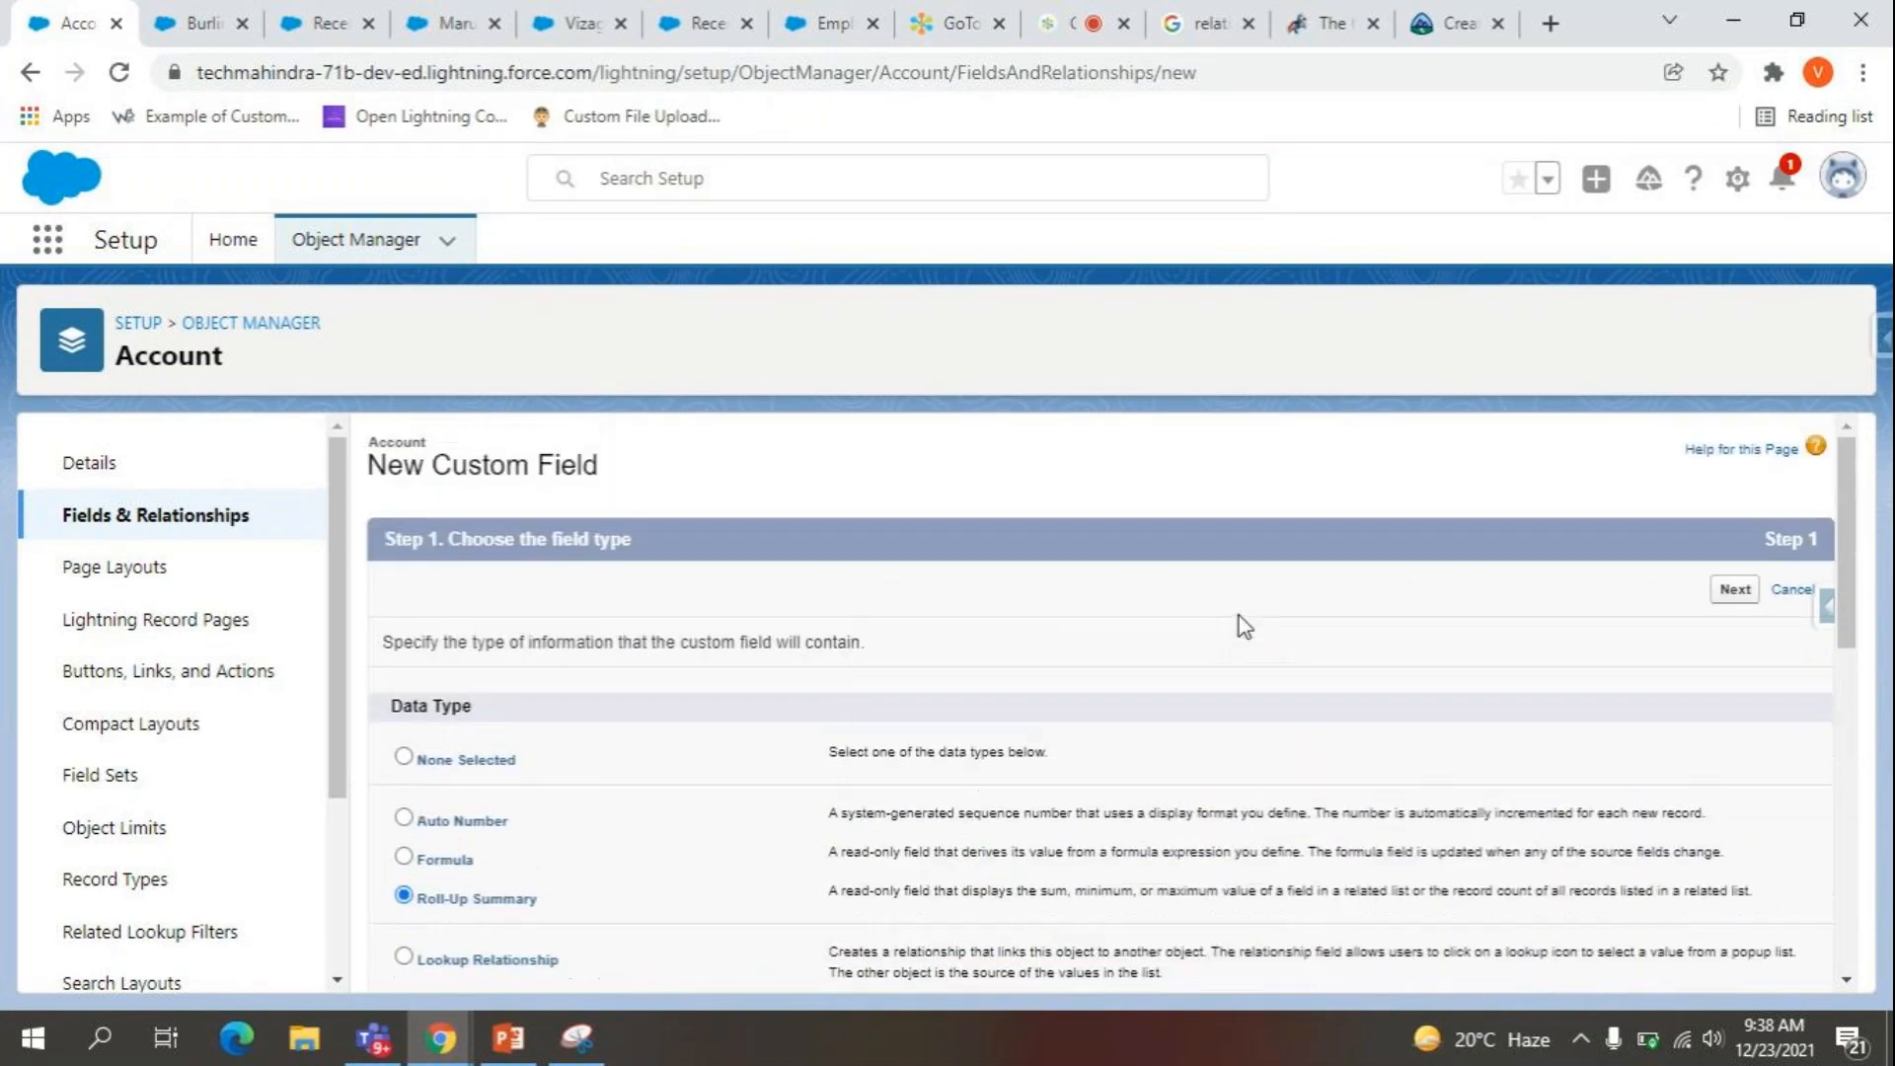
pyautogui.click(1735, 591)
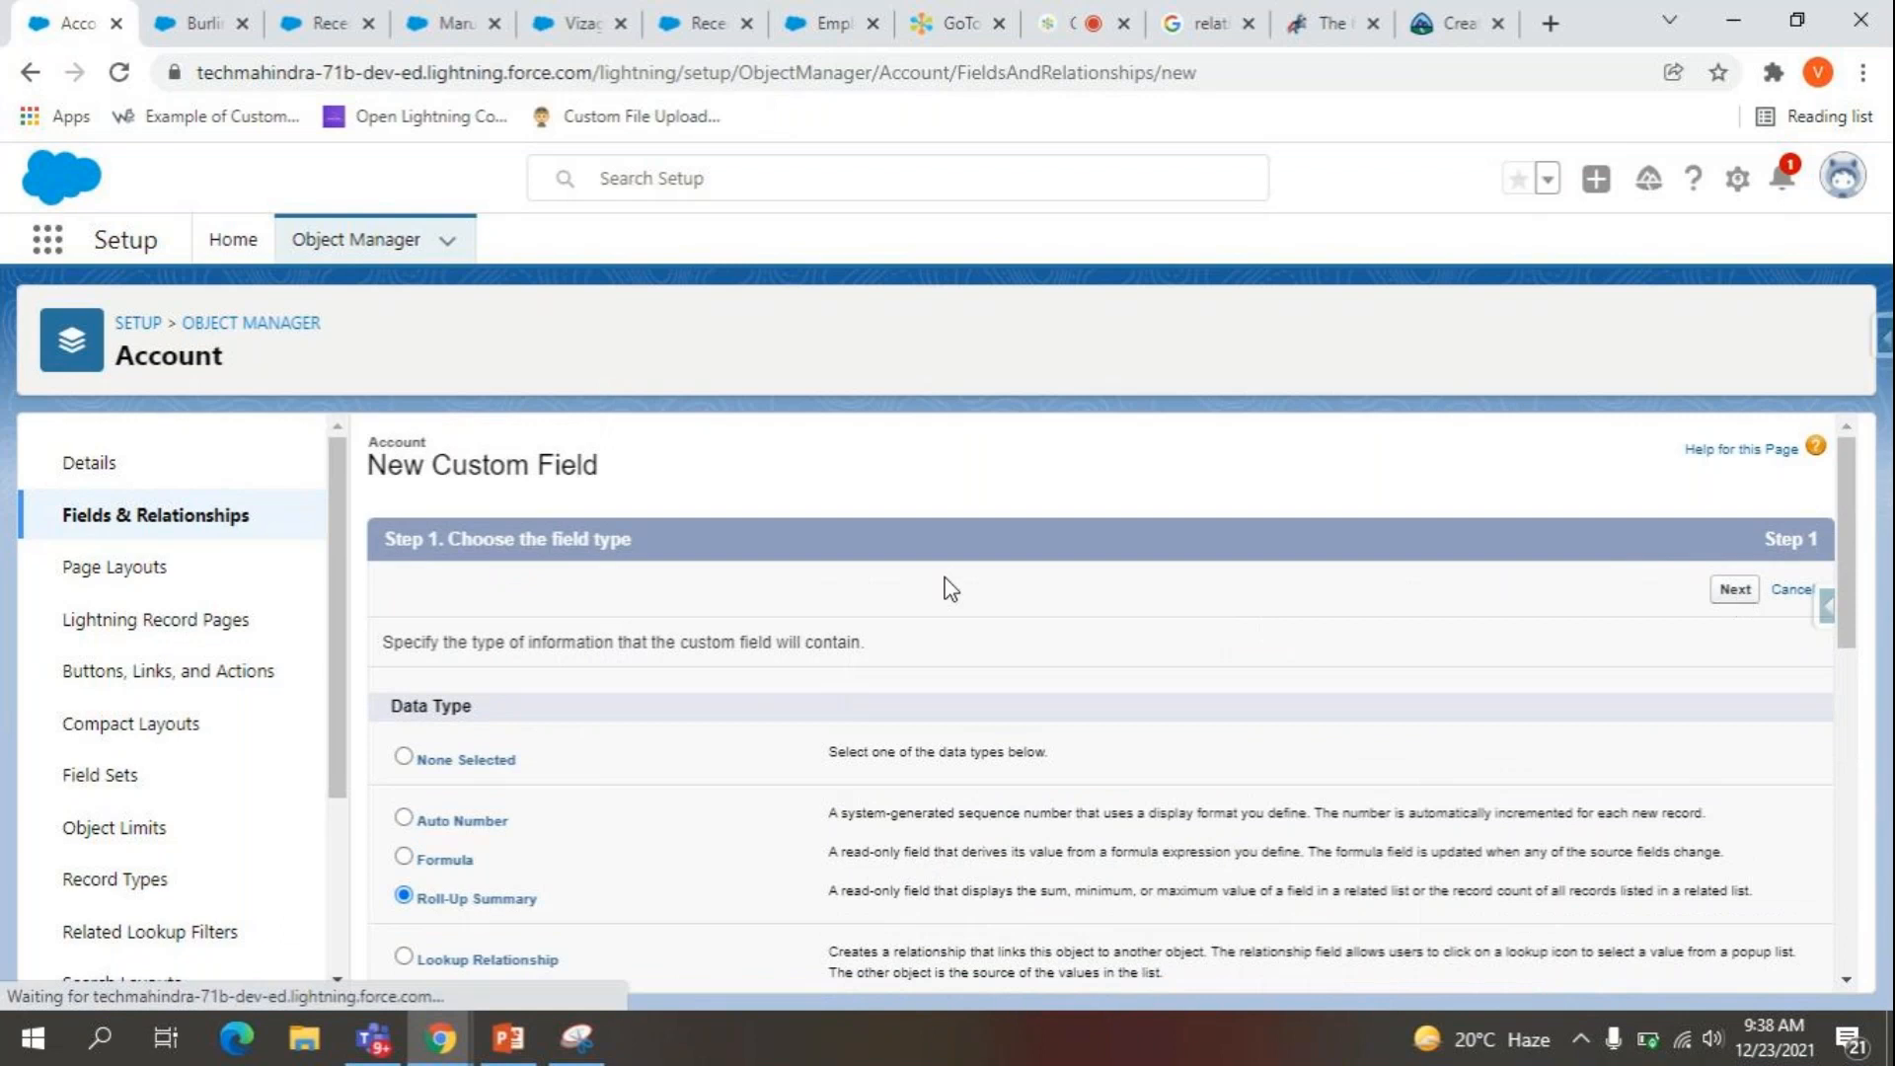
# Label the new roll-up summary field "Count of Employees".
pyautogui.click(707, 633)
pyautogui.write('Count of')
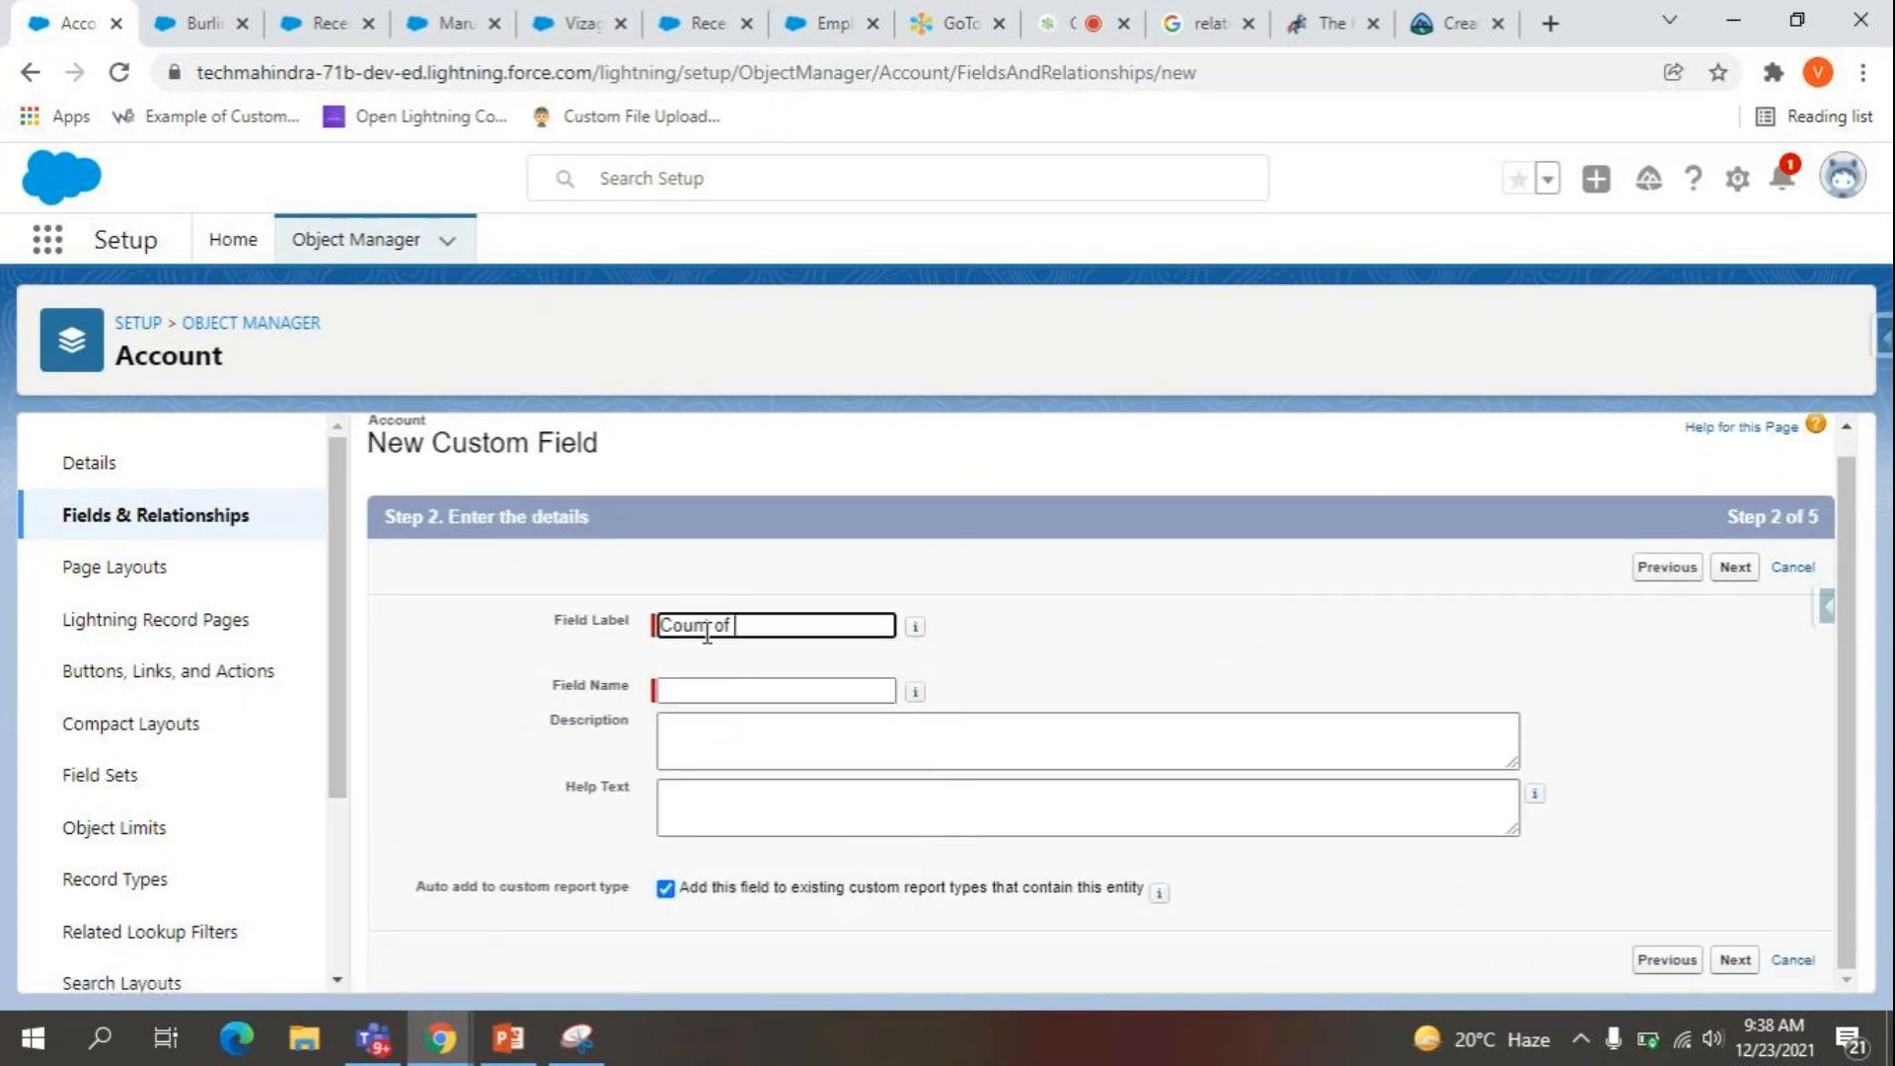
pyautogui.write(' EM')
pyautogui.press('BackSpace')
pyautogui.press('BackSpace')
pyautogui.write('mployess')
pyautogui.moveTo(911, 640)
pyautogui.write('Coc')
pyautogui.press('BackSpace')
pyautogui.press('BackSpace')
pyautogui.press('BackSpace')
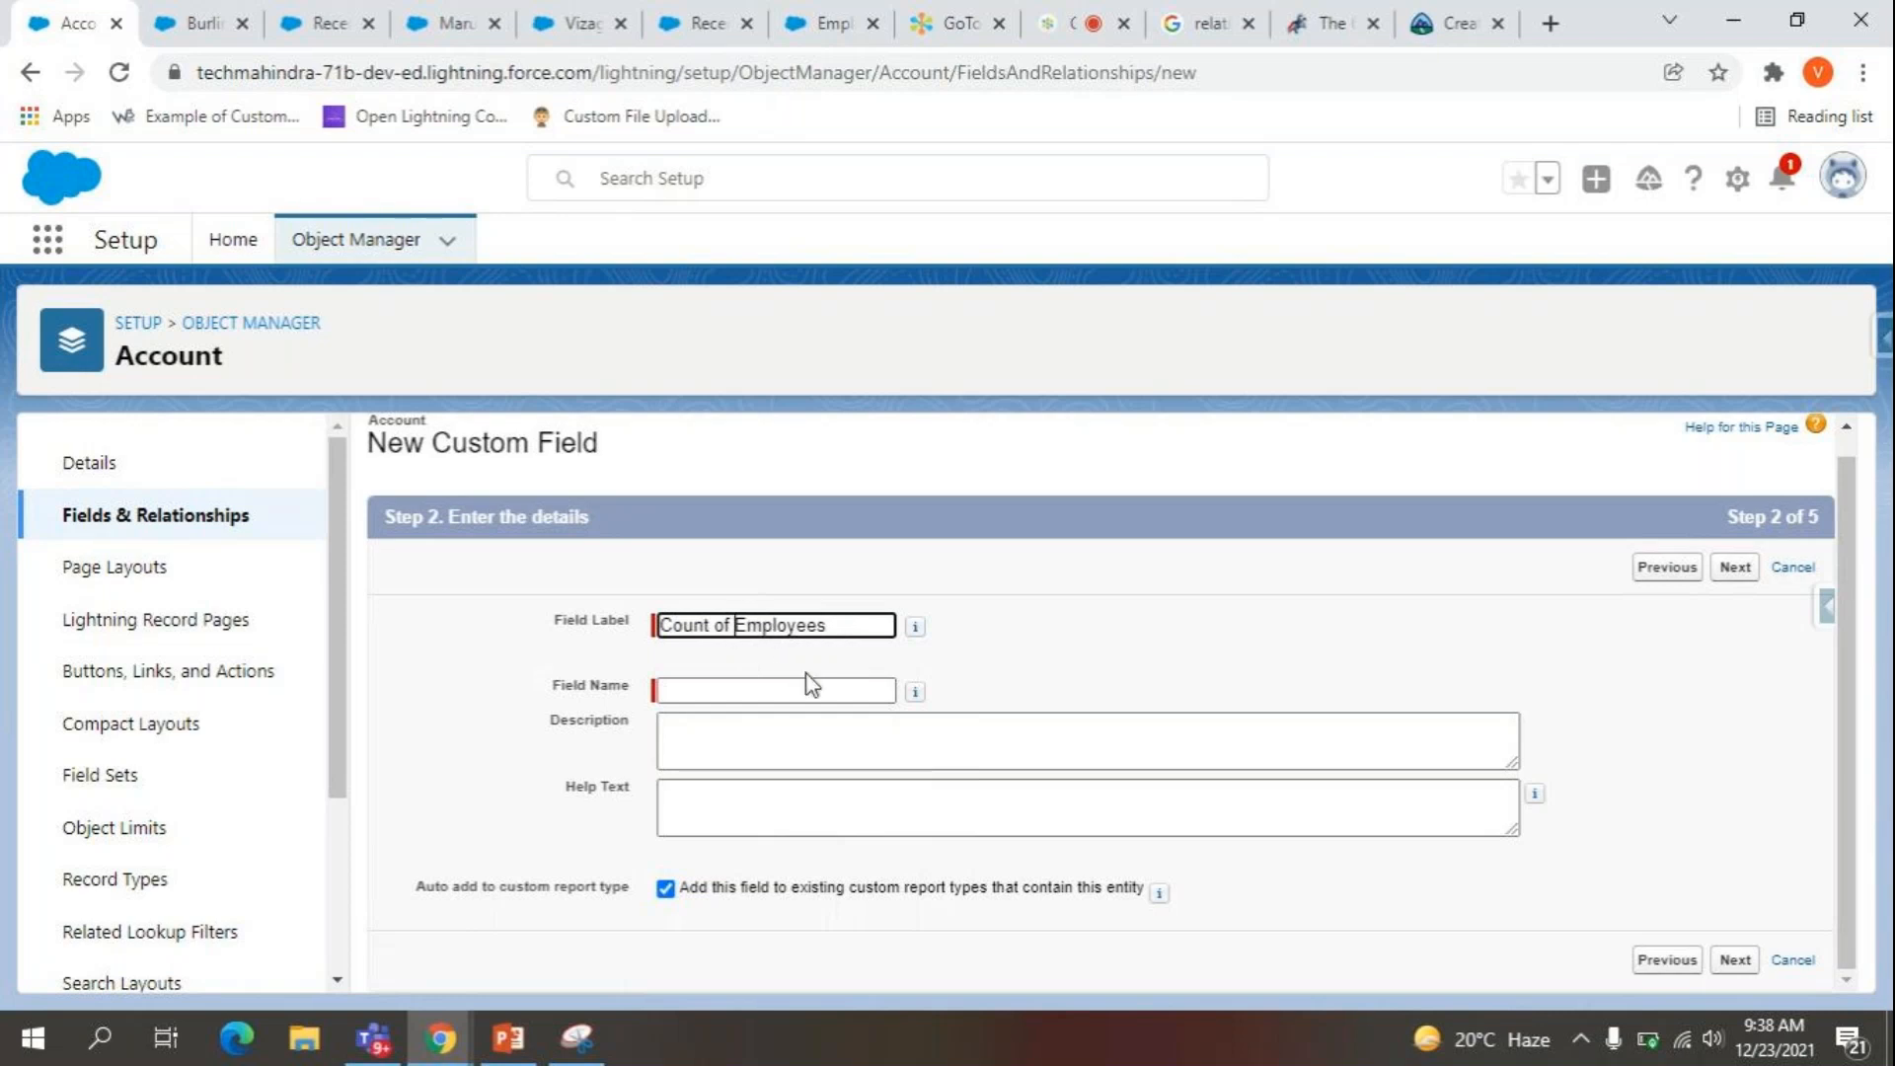
# Look through the open account and Employees object pages, ending on the Maruthi Corp account record.
pyautogui.click(246, 14)
pyautogui.click(335, 17)
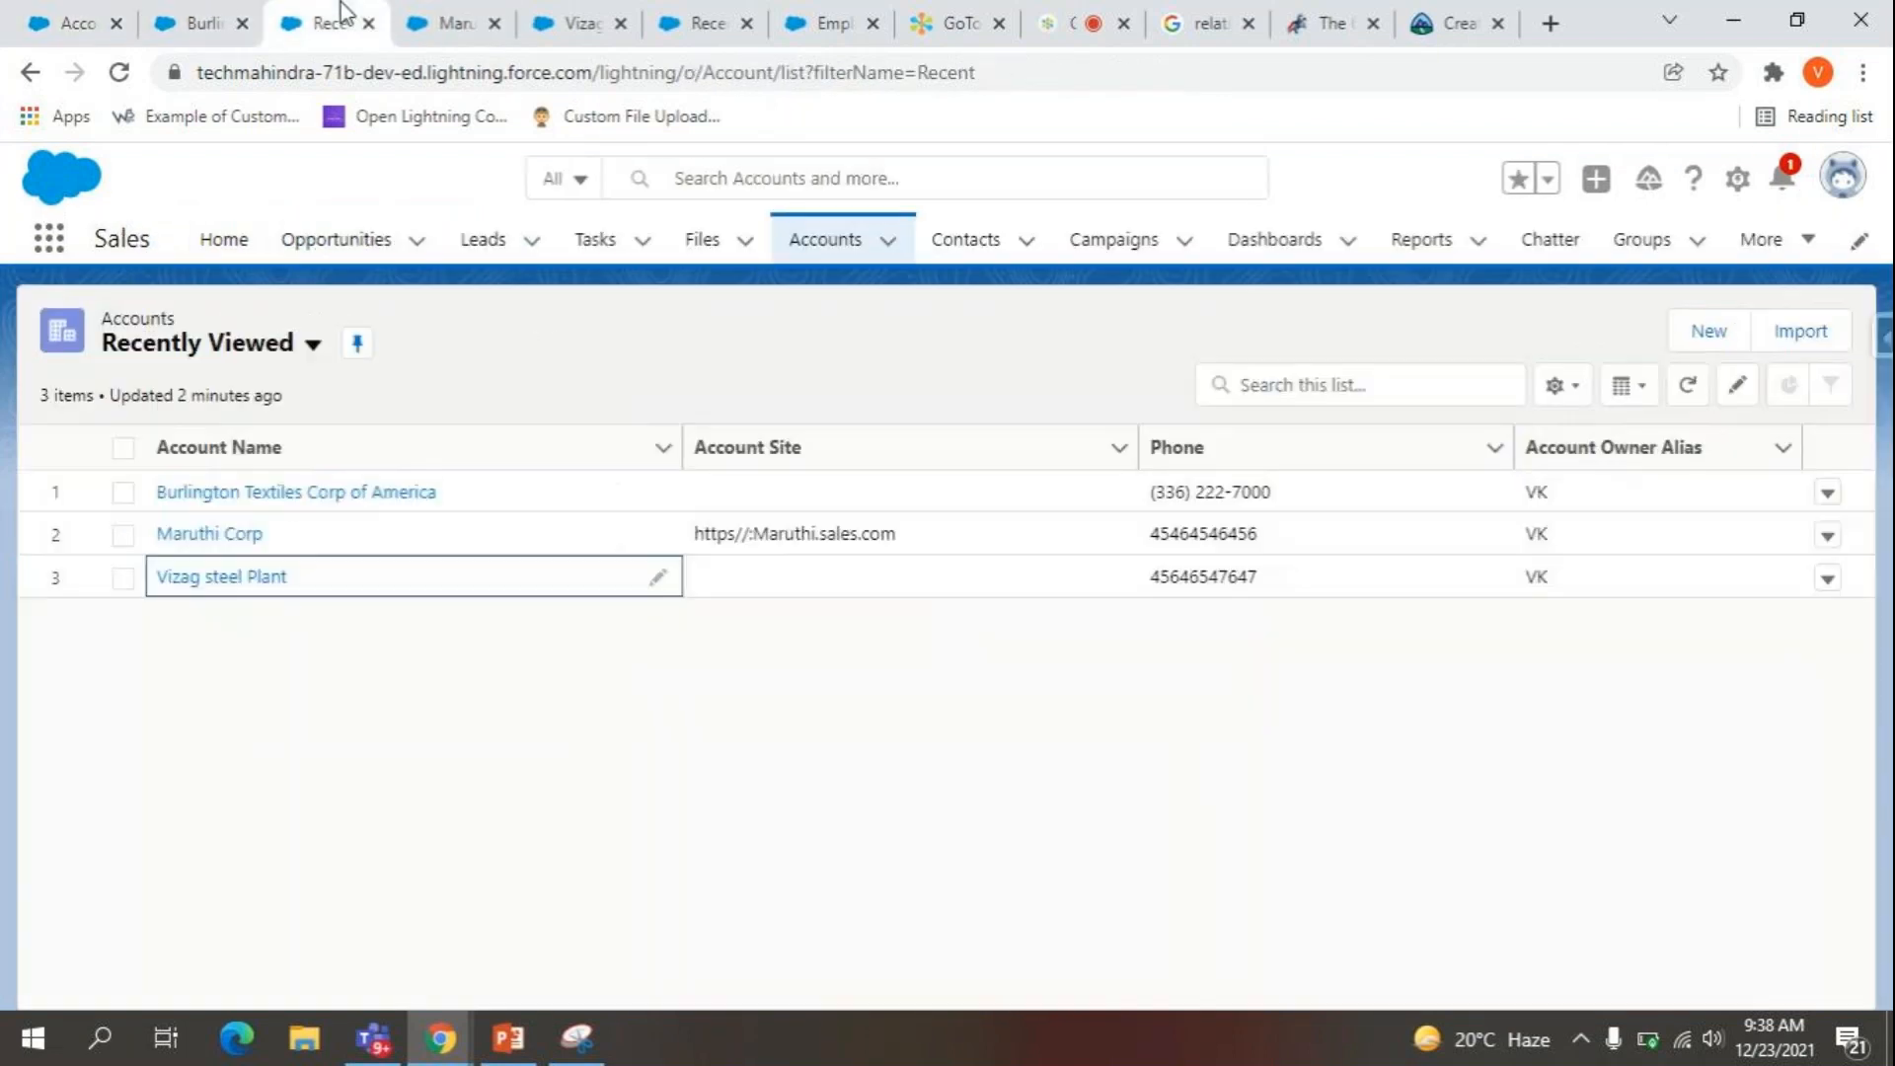
pyautogui.click(203, 20)
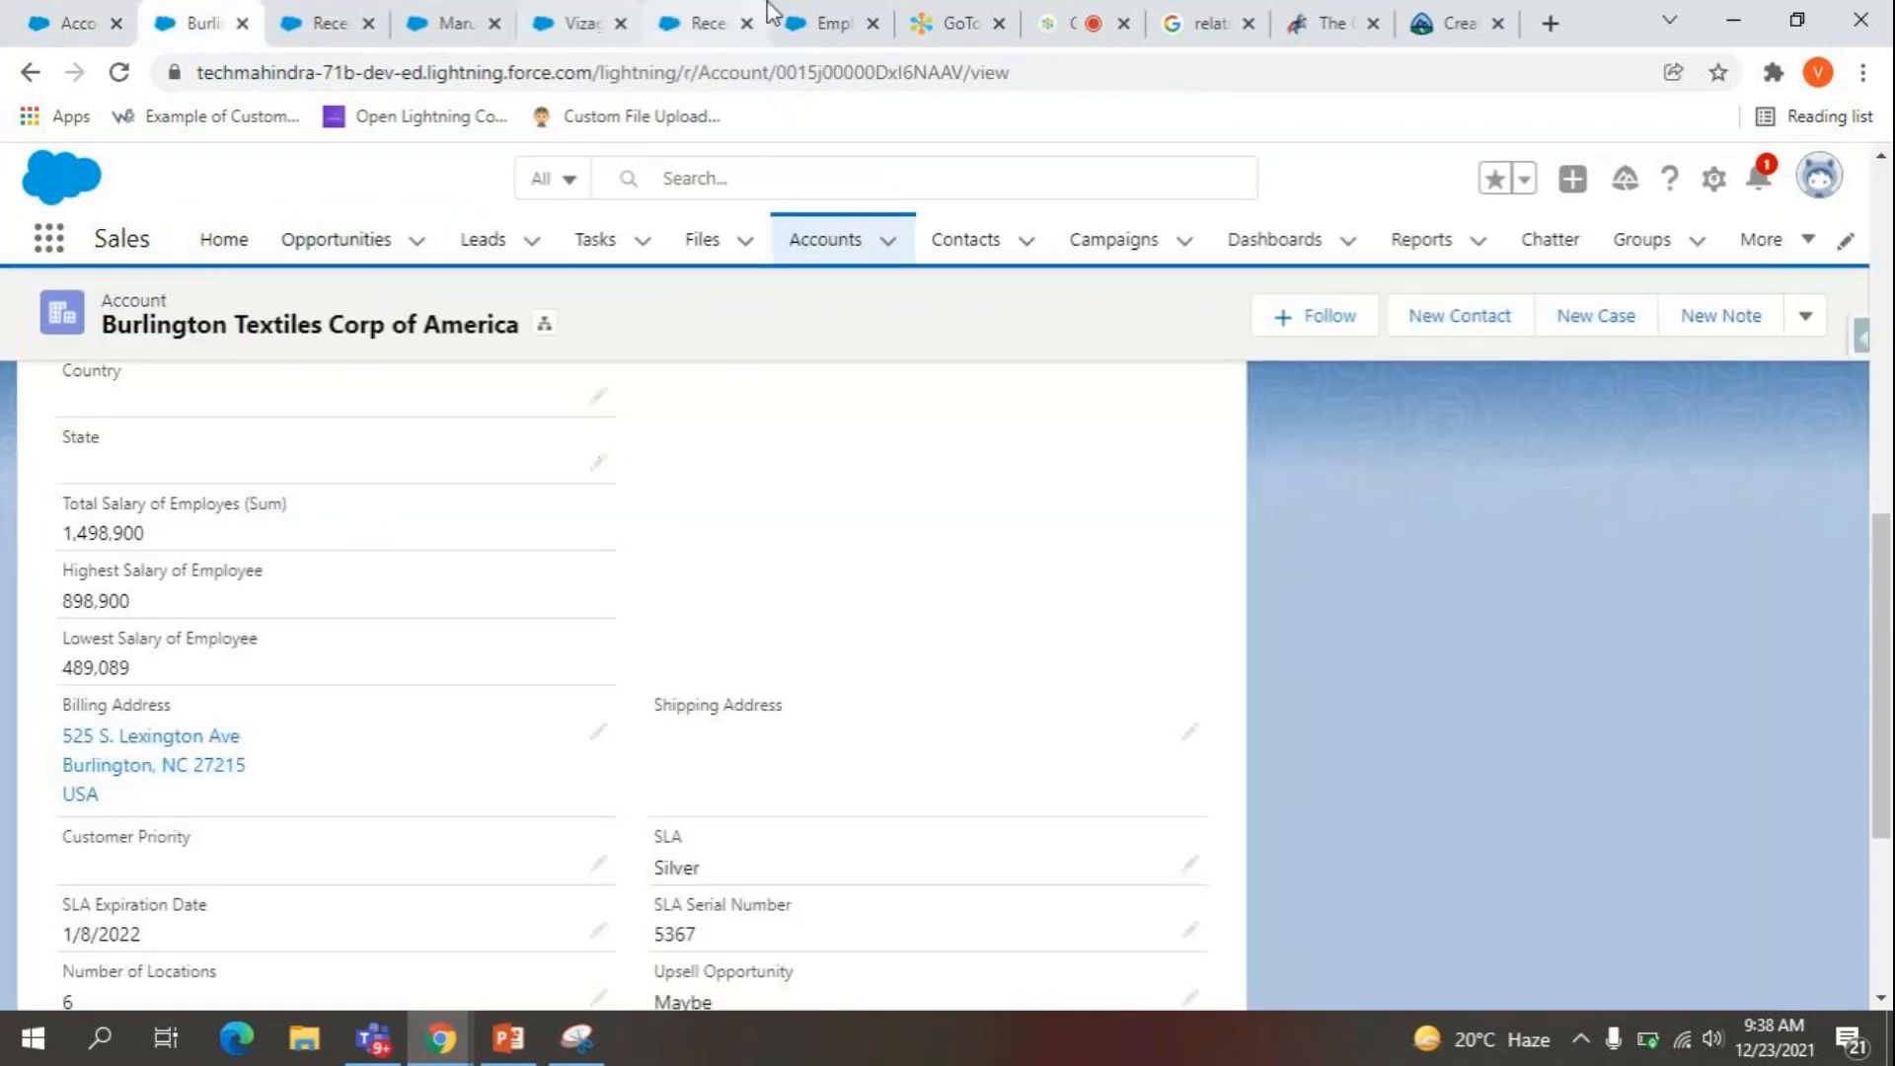
pyautogui.click(855, 14)
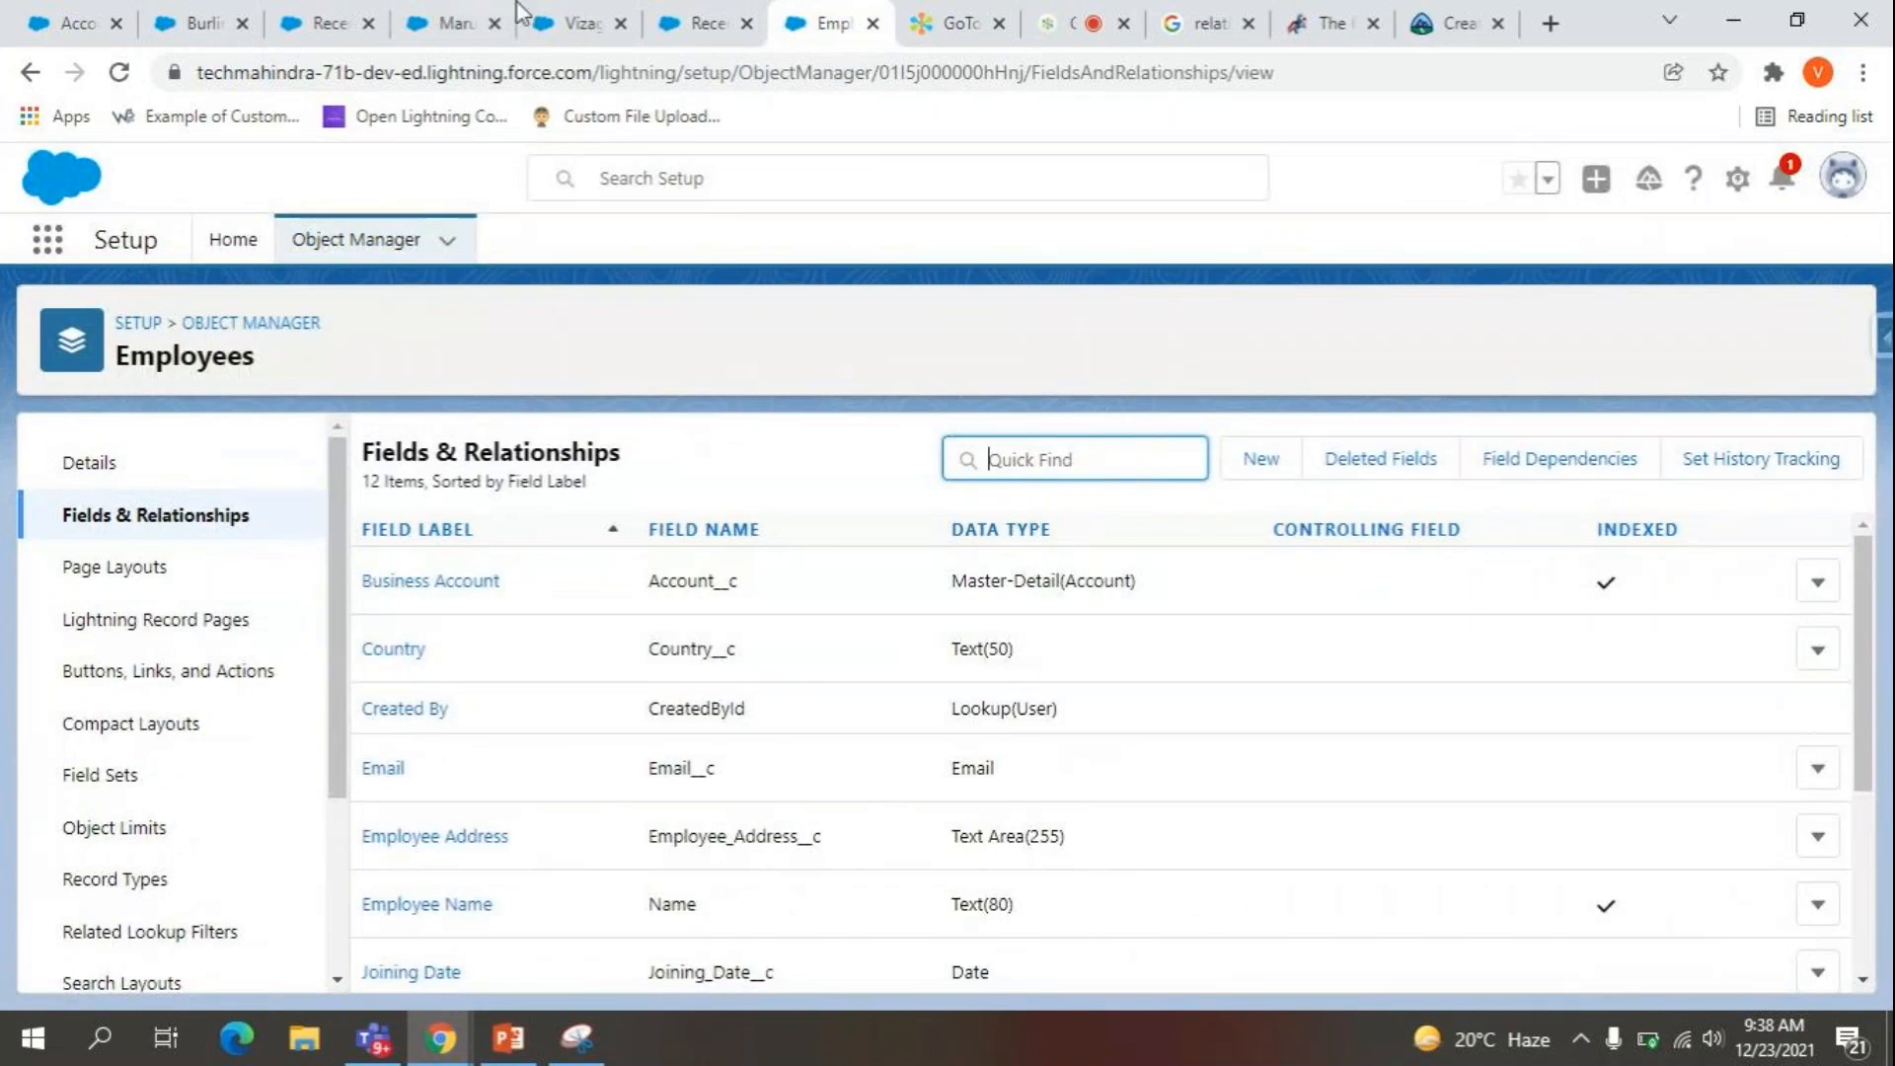
pyautogui.click(590, 21)
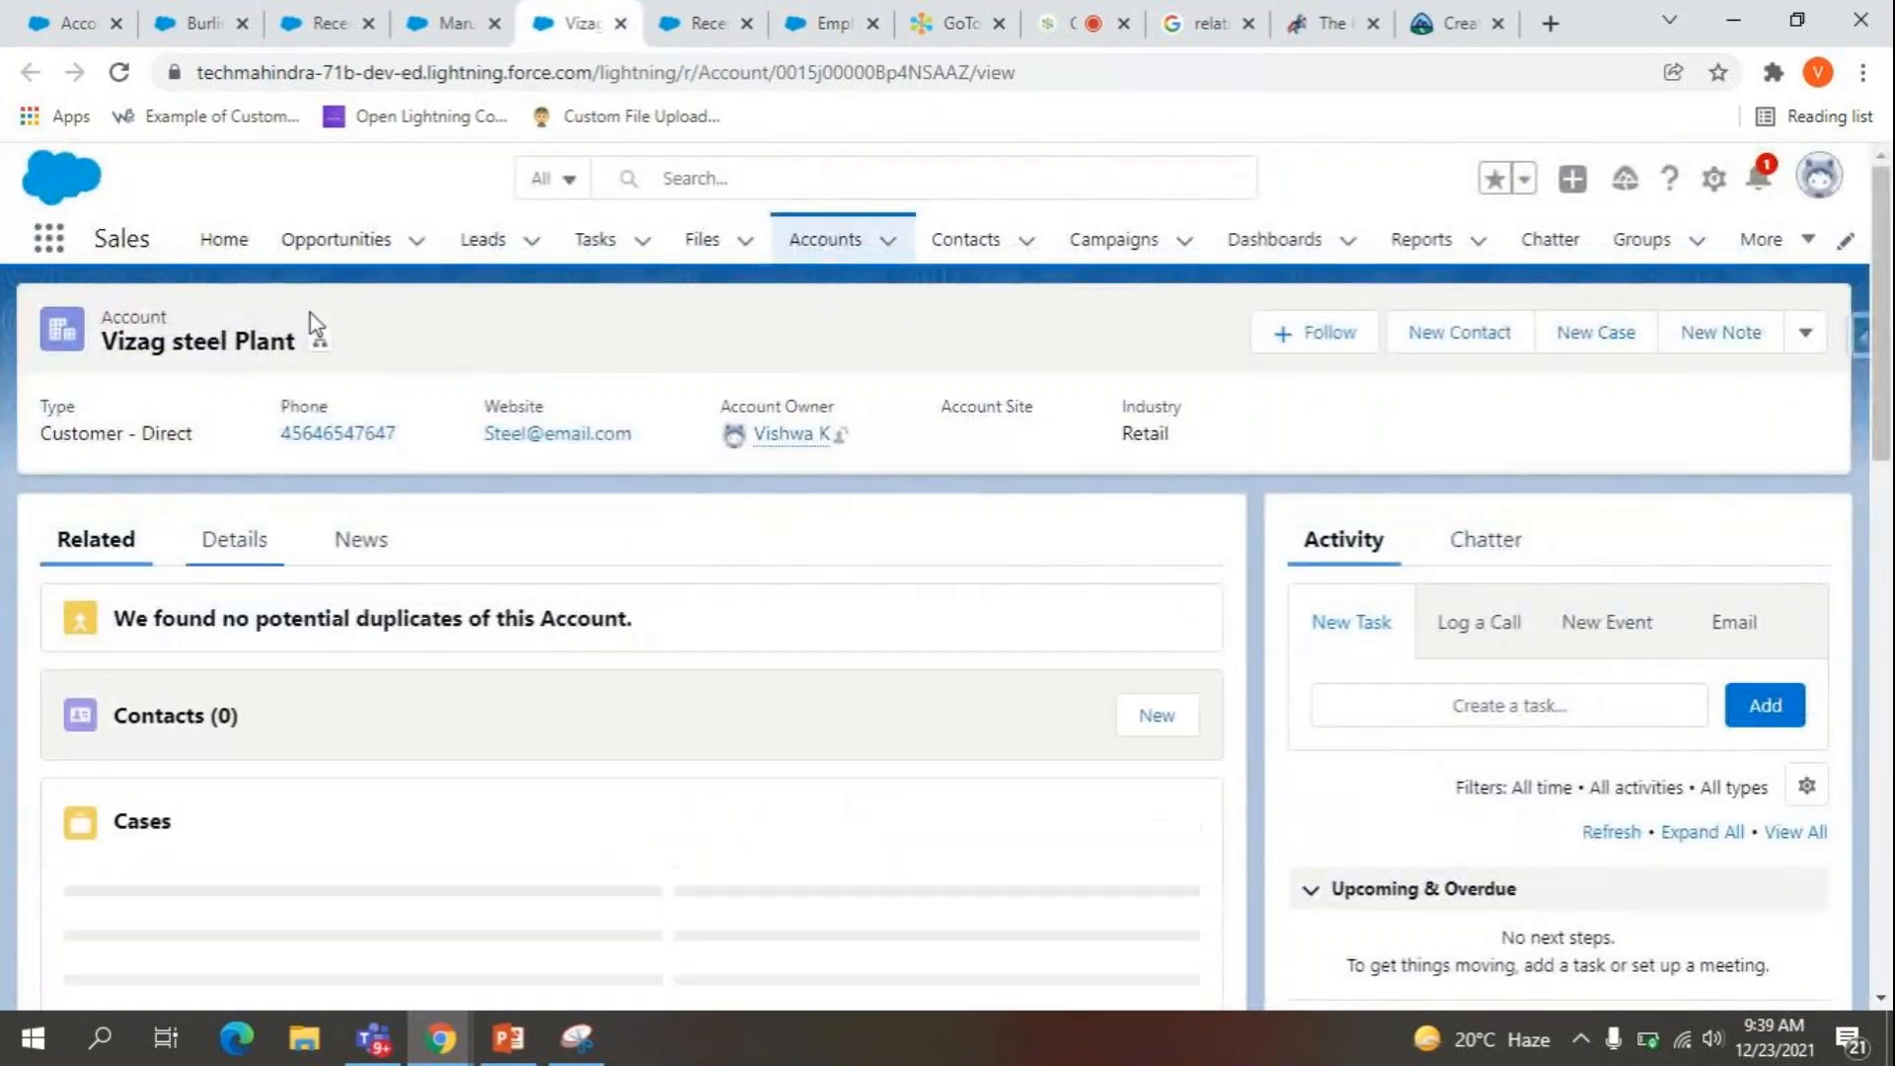
pyautogui.click(450, 21)
pyautogui.click(321, 22)
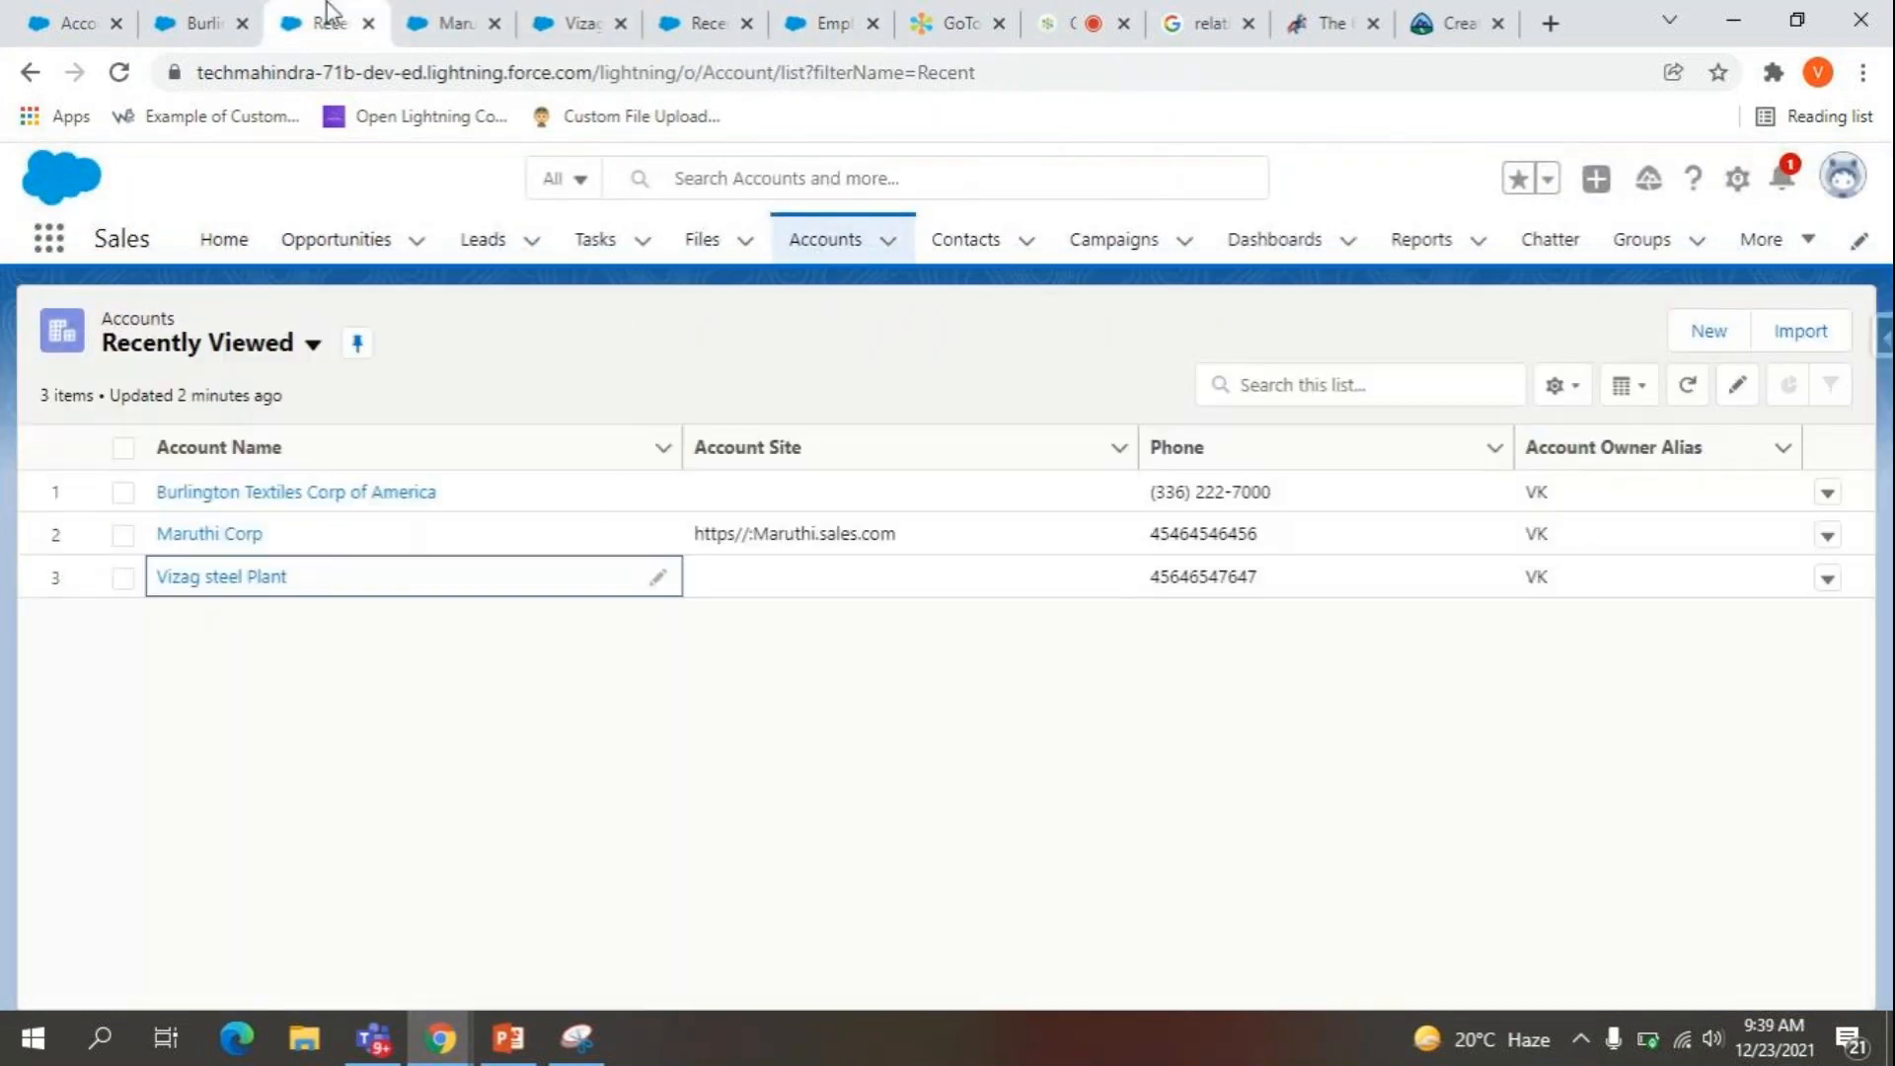
pyautogui.click(106, 14)
pyautogui.click(198, 15)
pyautogui.click(296, 15)
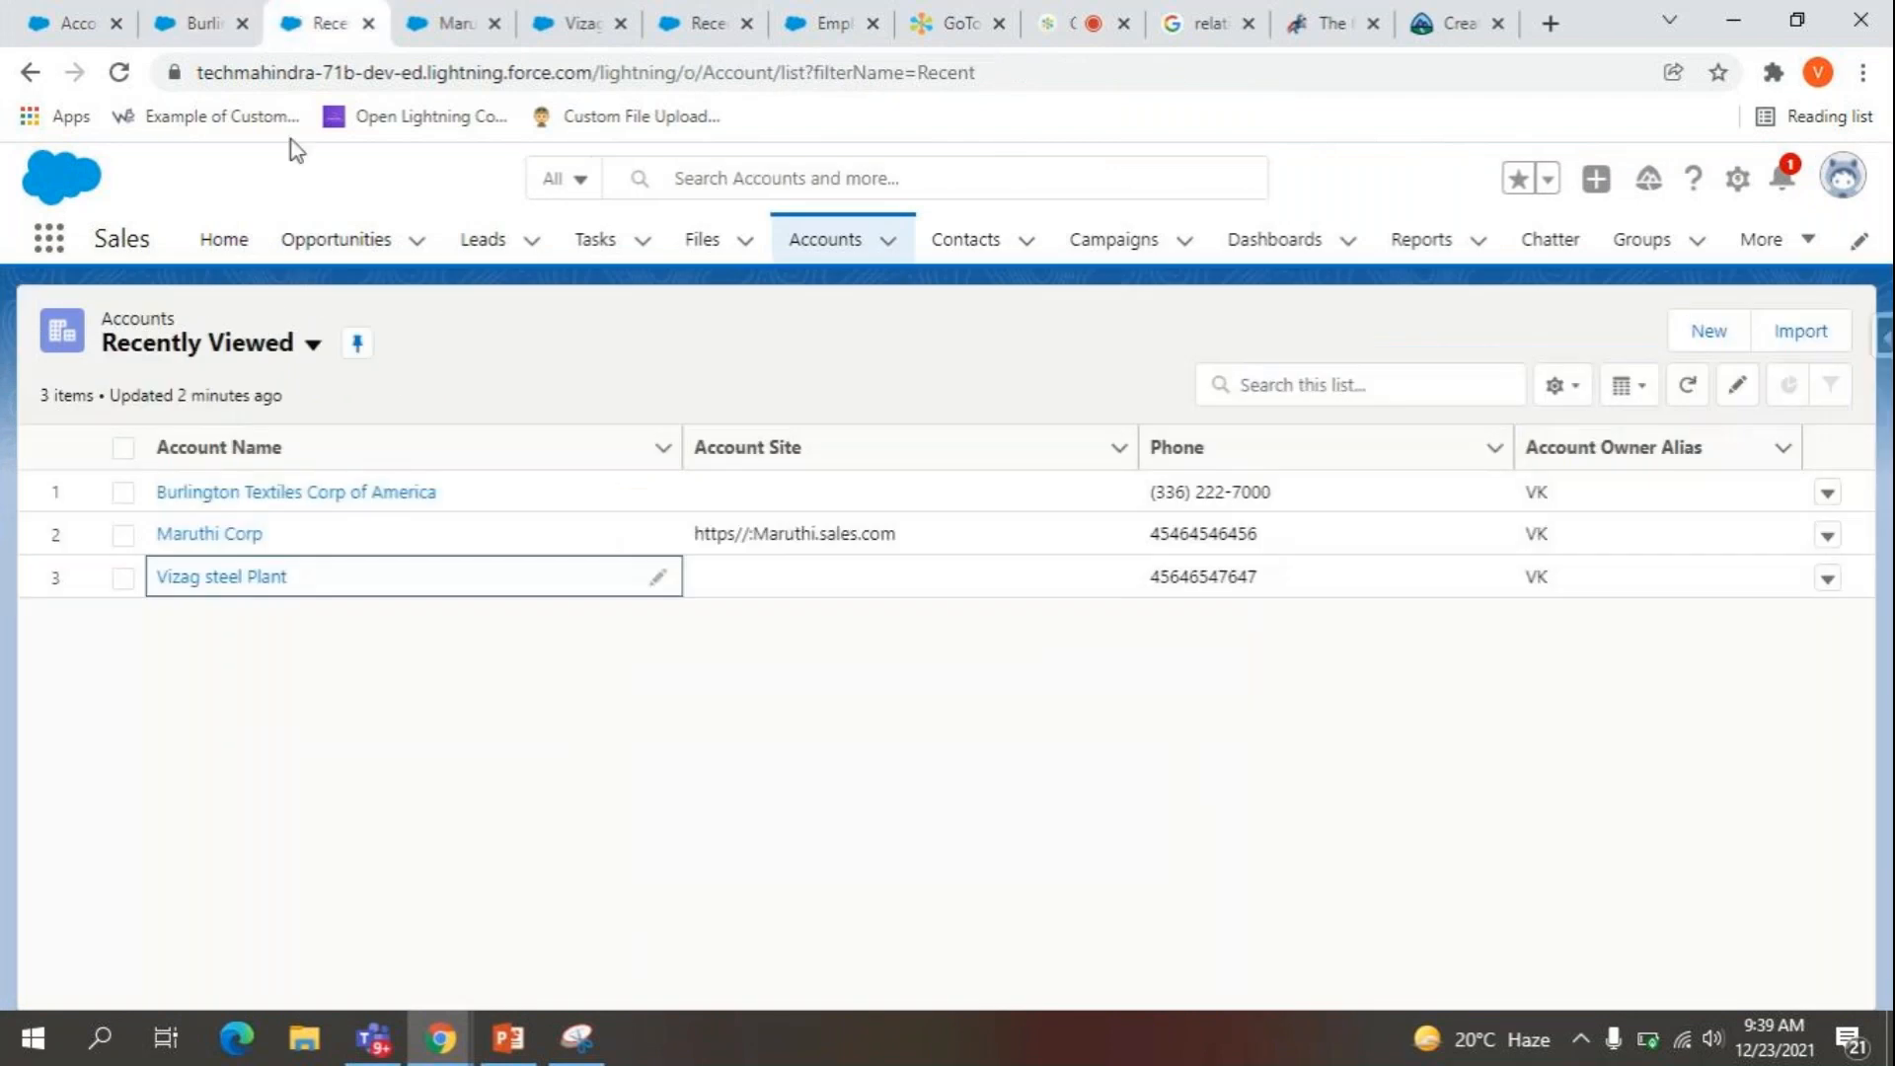
pyautogui.click(429, 18)
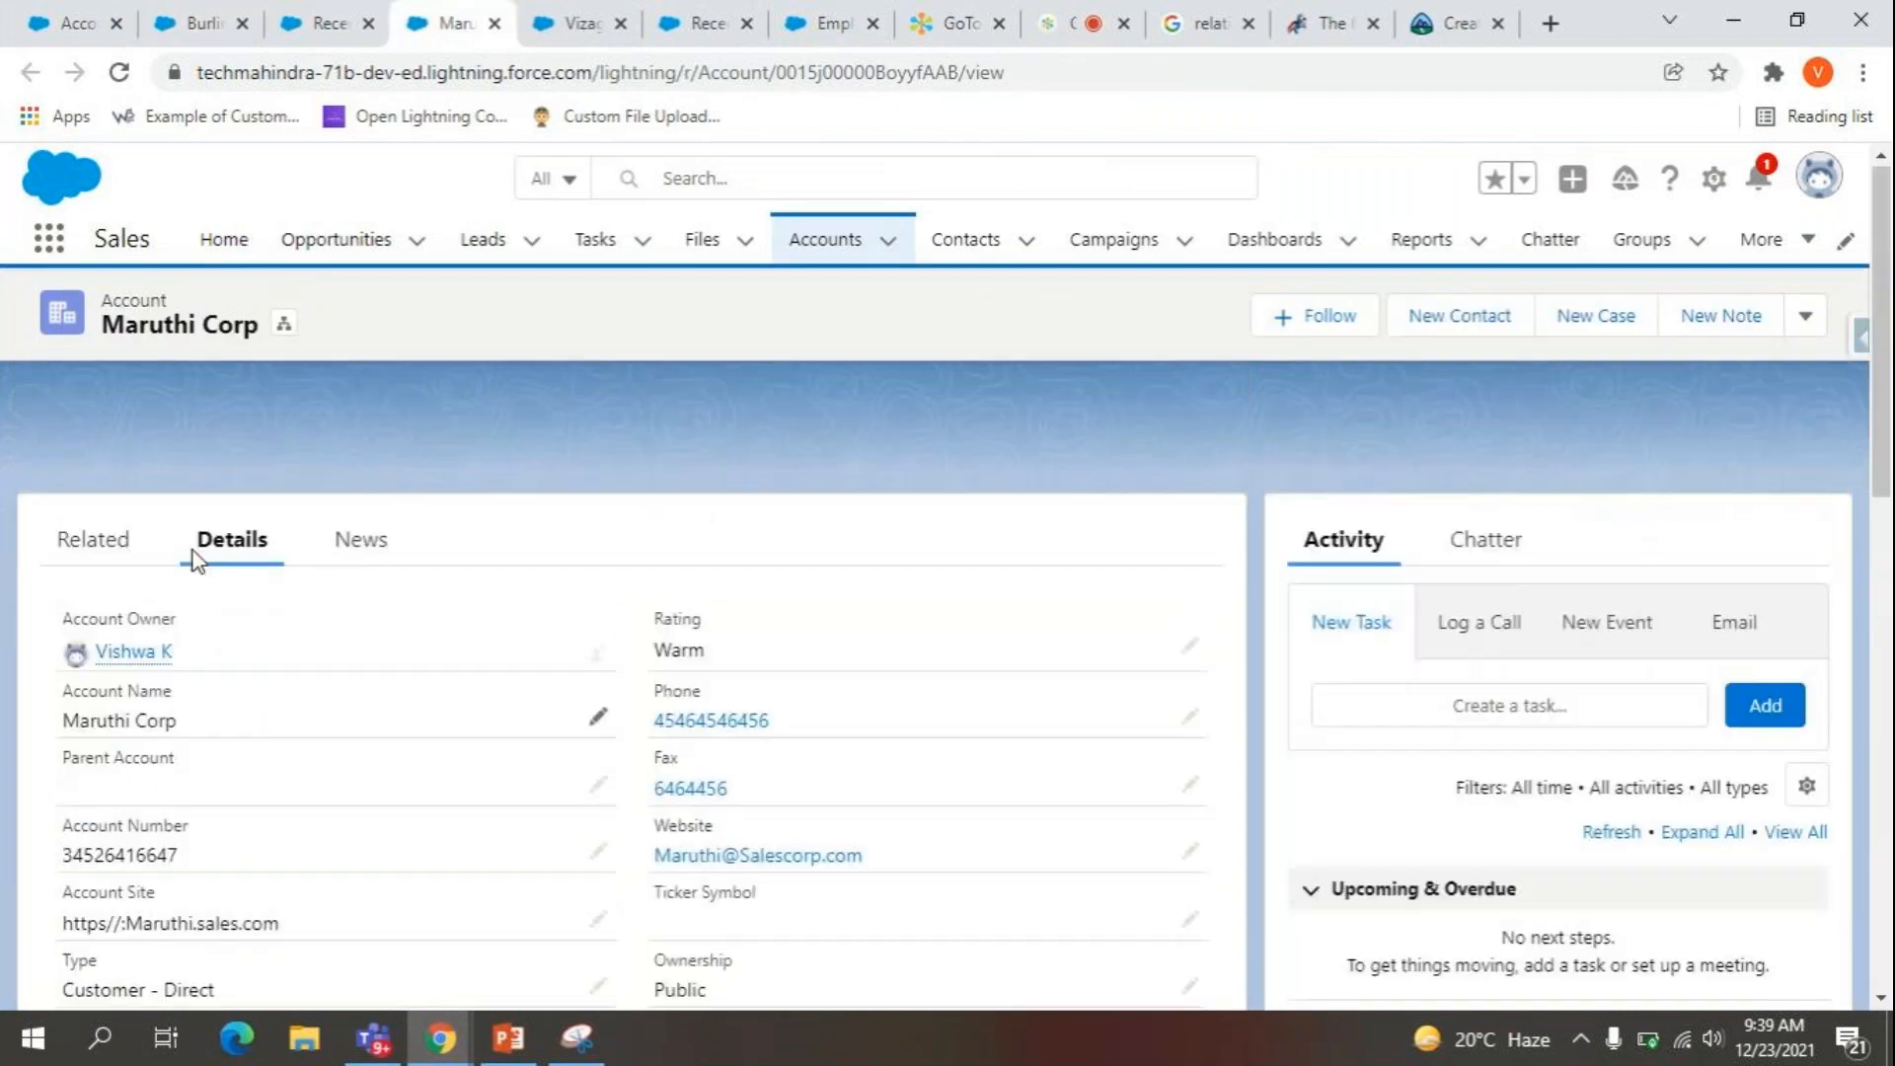
# Check the employee address on the second employee record in Maruthi Corp's related Employees list, and return to the unfinished Account field setup.
pyautogui.click(94, 540)
pyautogui.scroll(-8, 258, 654)
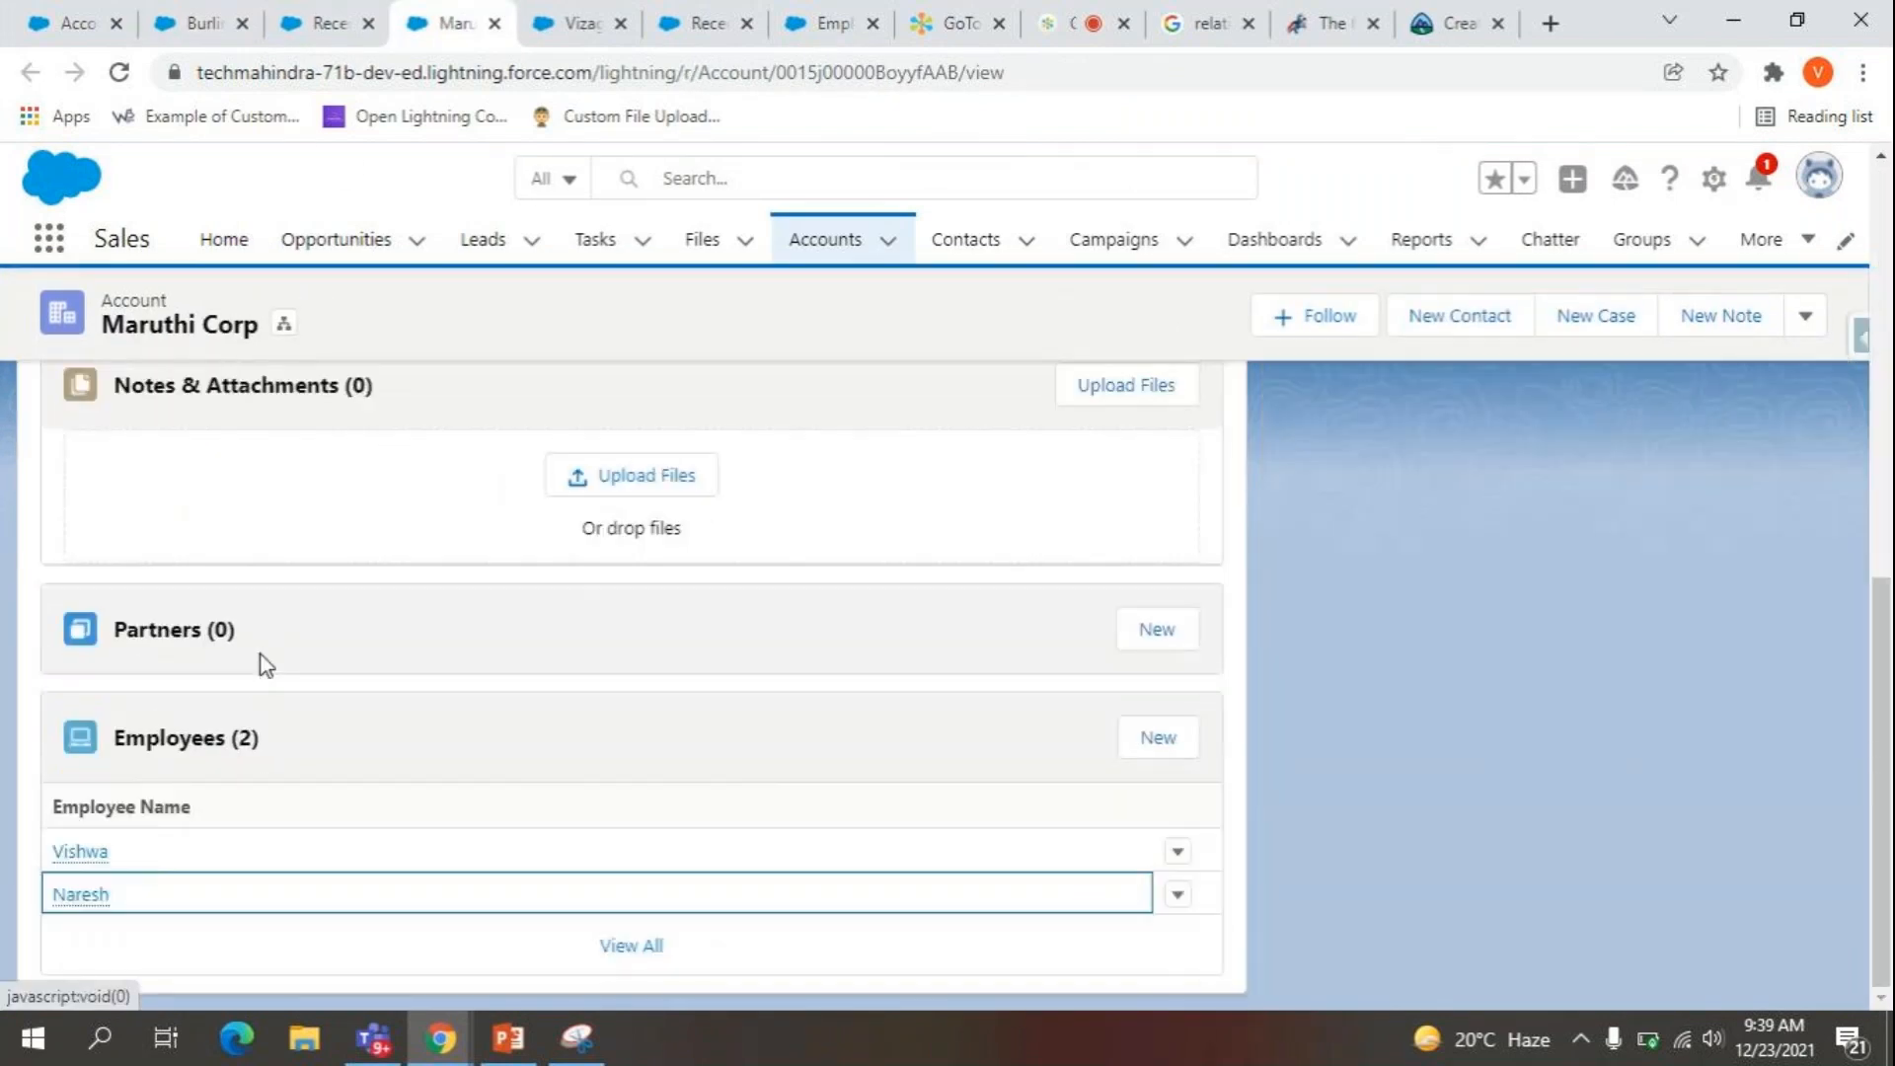
pyautogui.keyDown('ctrl'); pyautogui.click(100, 896); pyautogui.keyUp('ctrl')
pyautogui.click(502, 14)
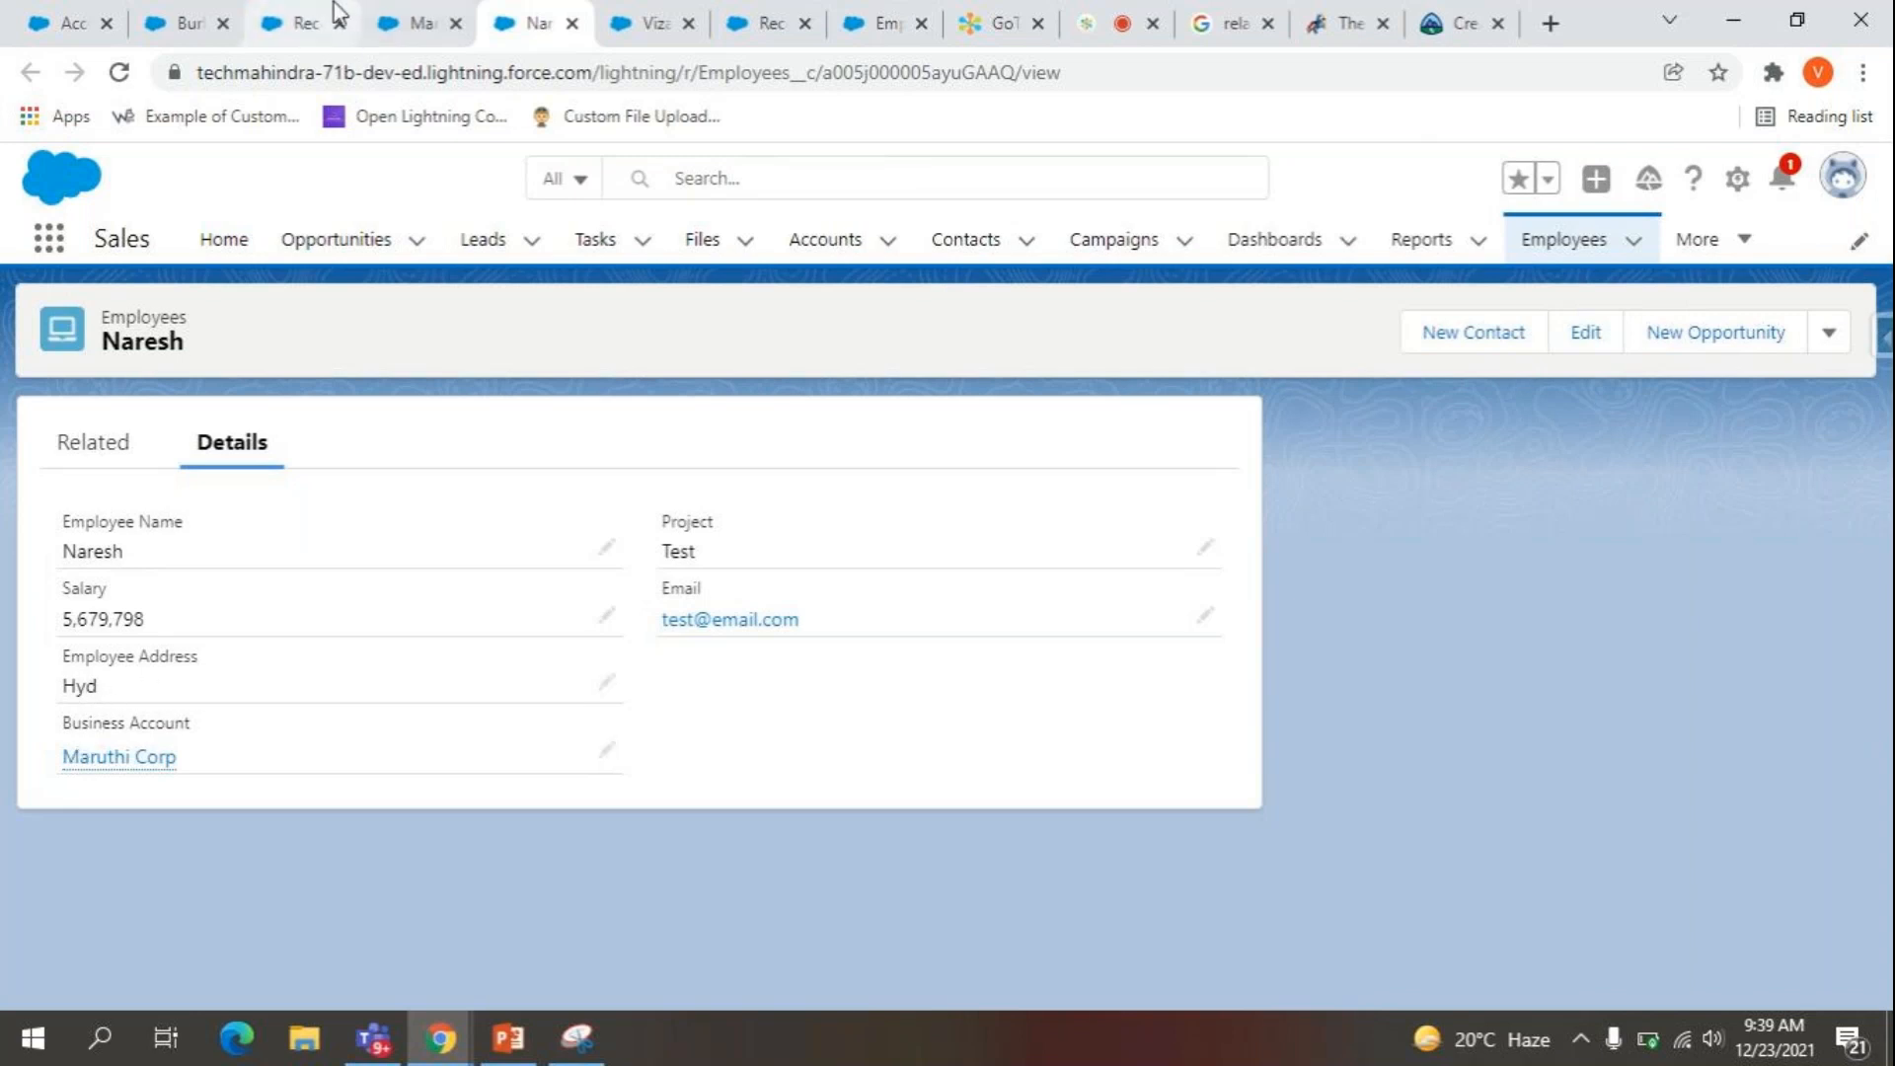
pyautogui.click(188, 18)
pyautogui.click(107, 16)
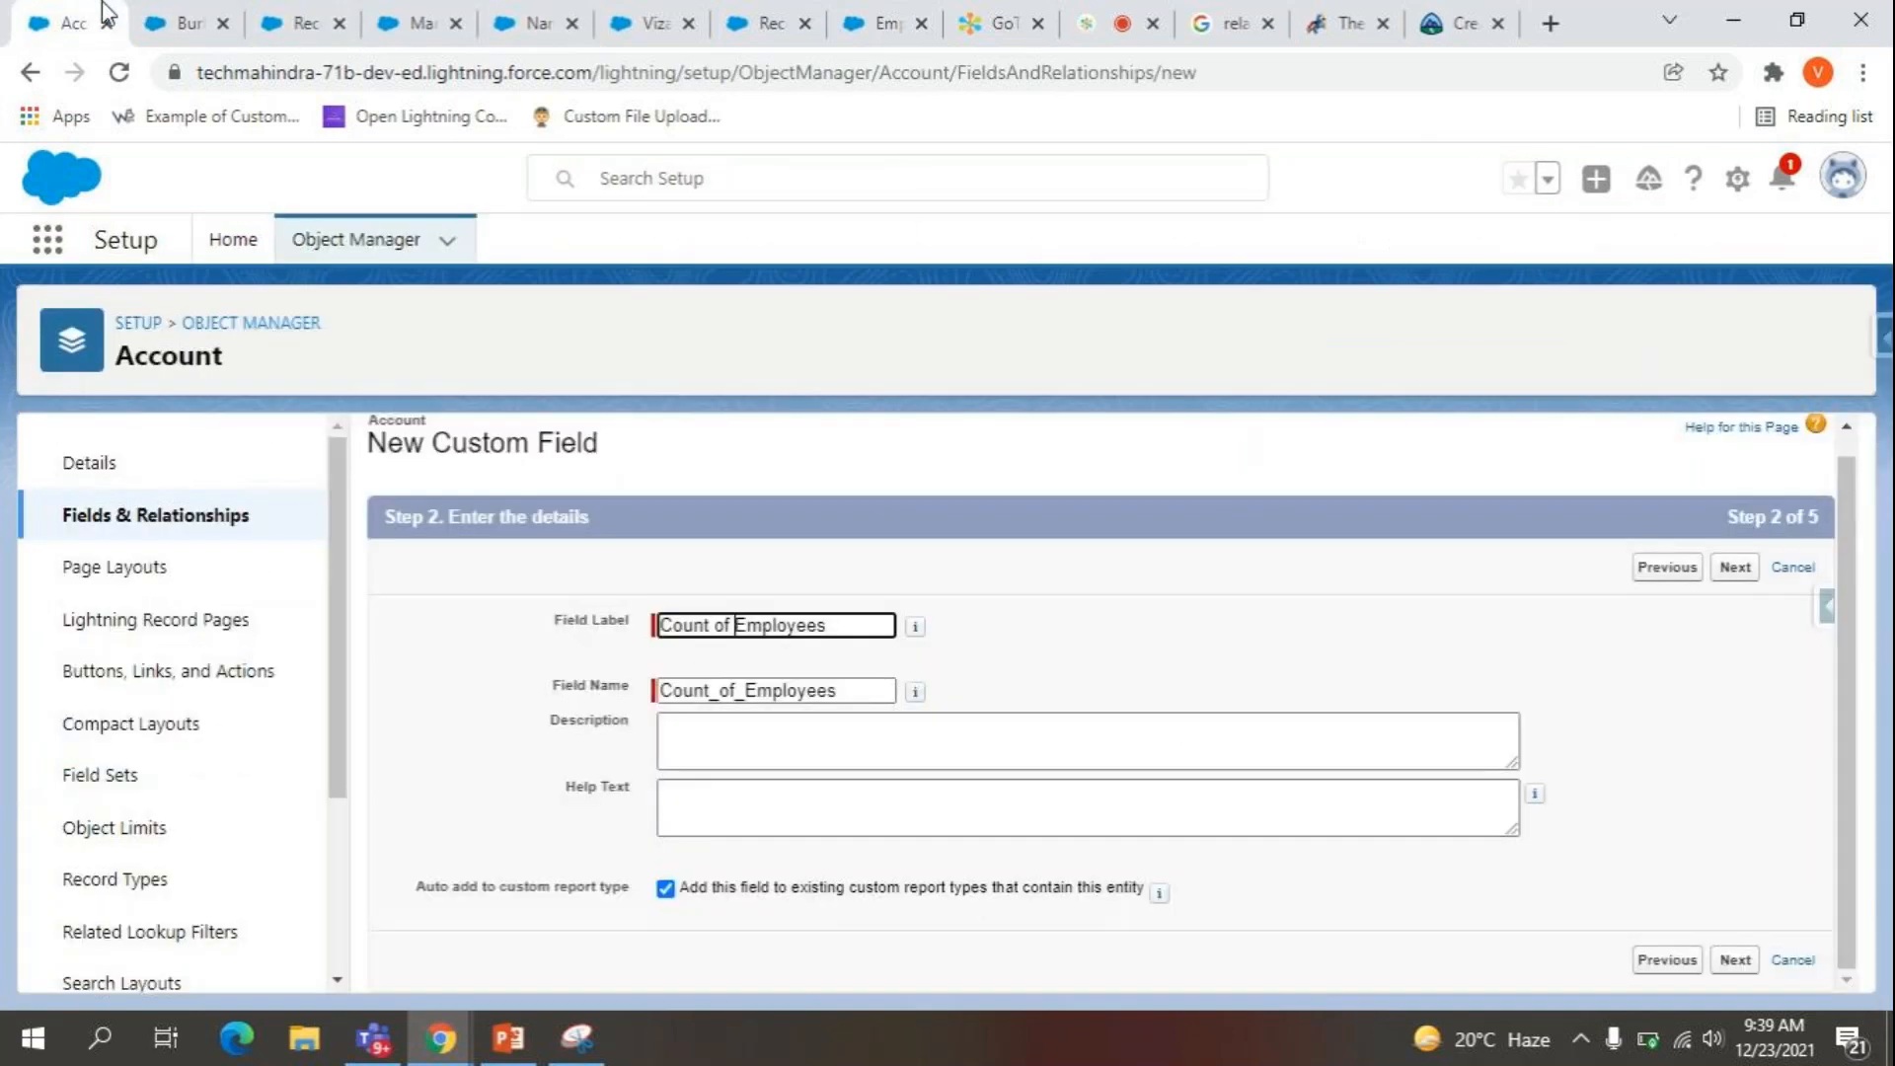
pyautogui.click(434, 20)
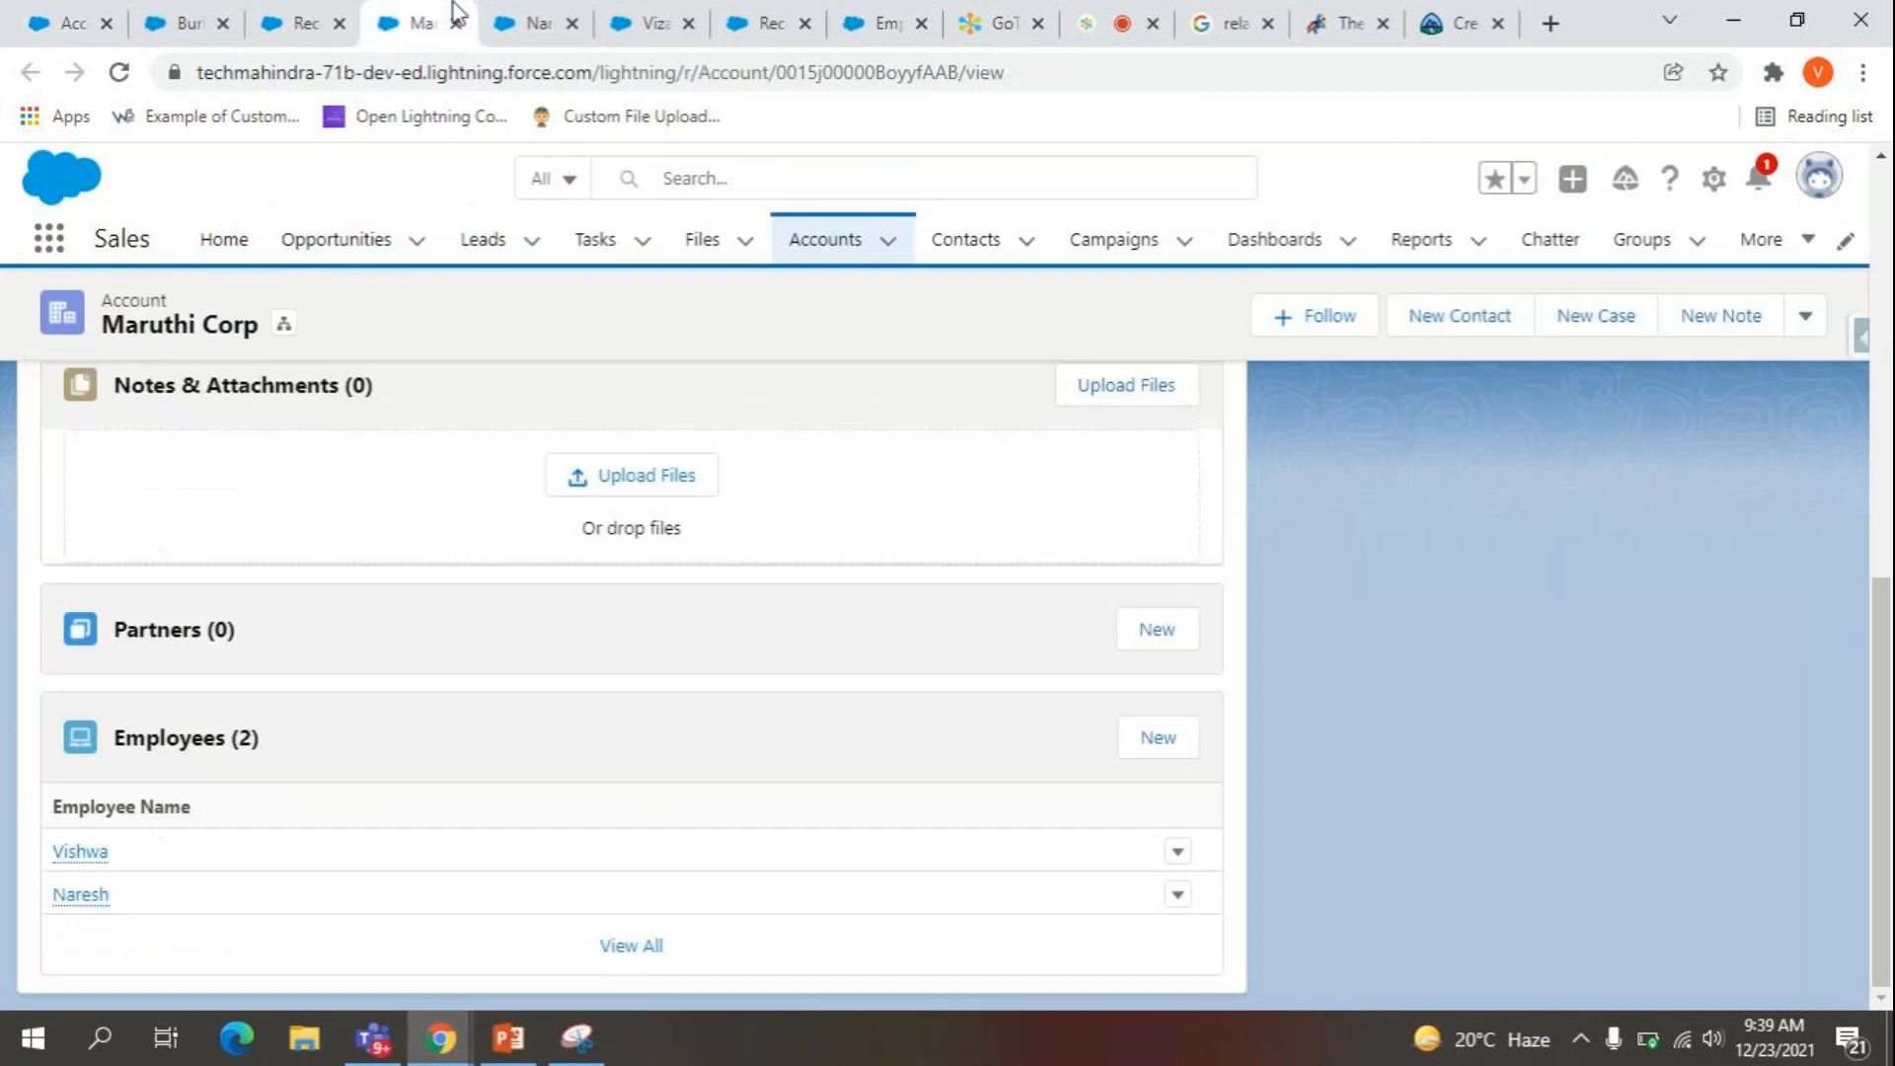
pyautogui.click(520, 14)
pyautogui.click(65, 14)
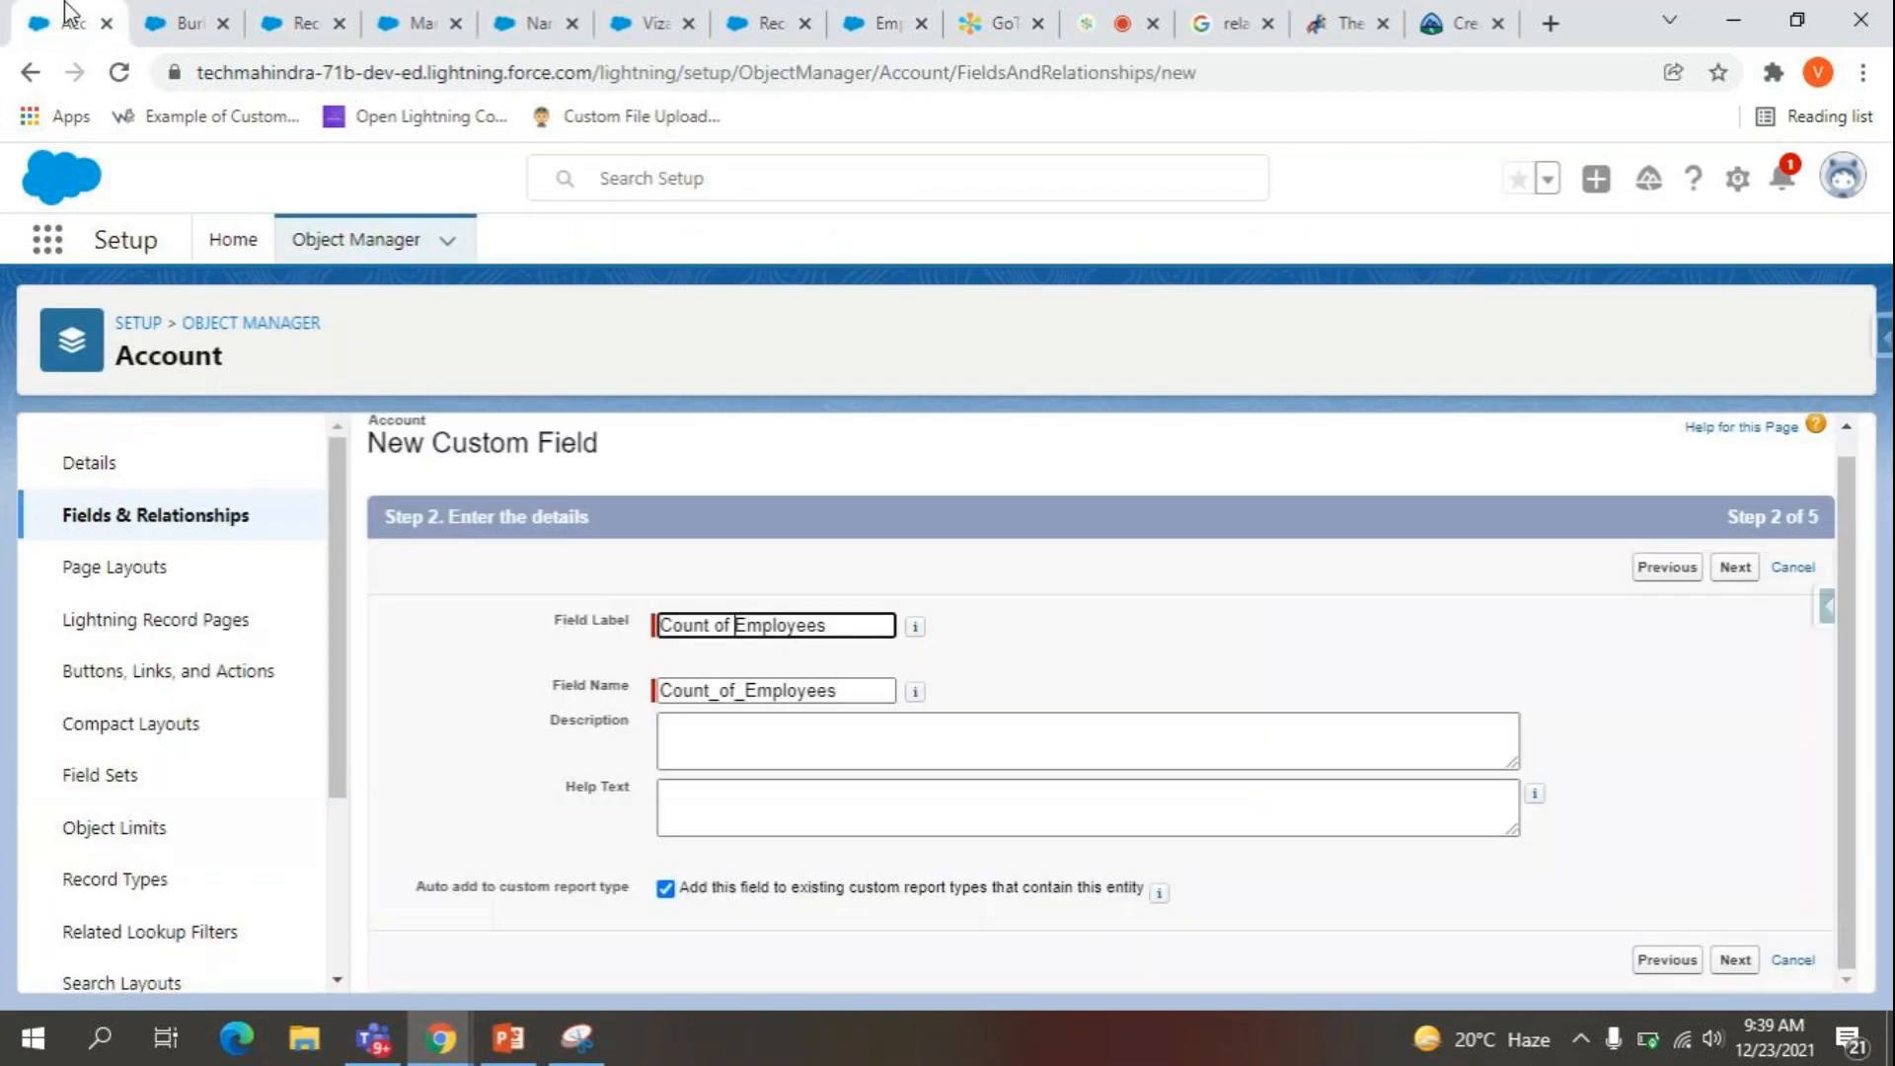
pyautogui.write('Hyd')
pyautogui.press('BackSpace')
pyautogui.press('BackSpace')
pyautogui.press('BackSpace')
pyautogui.press('BackSpace')
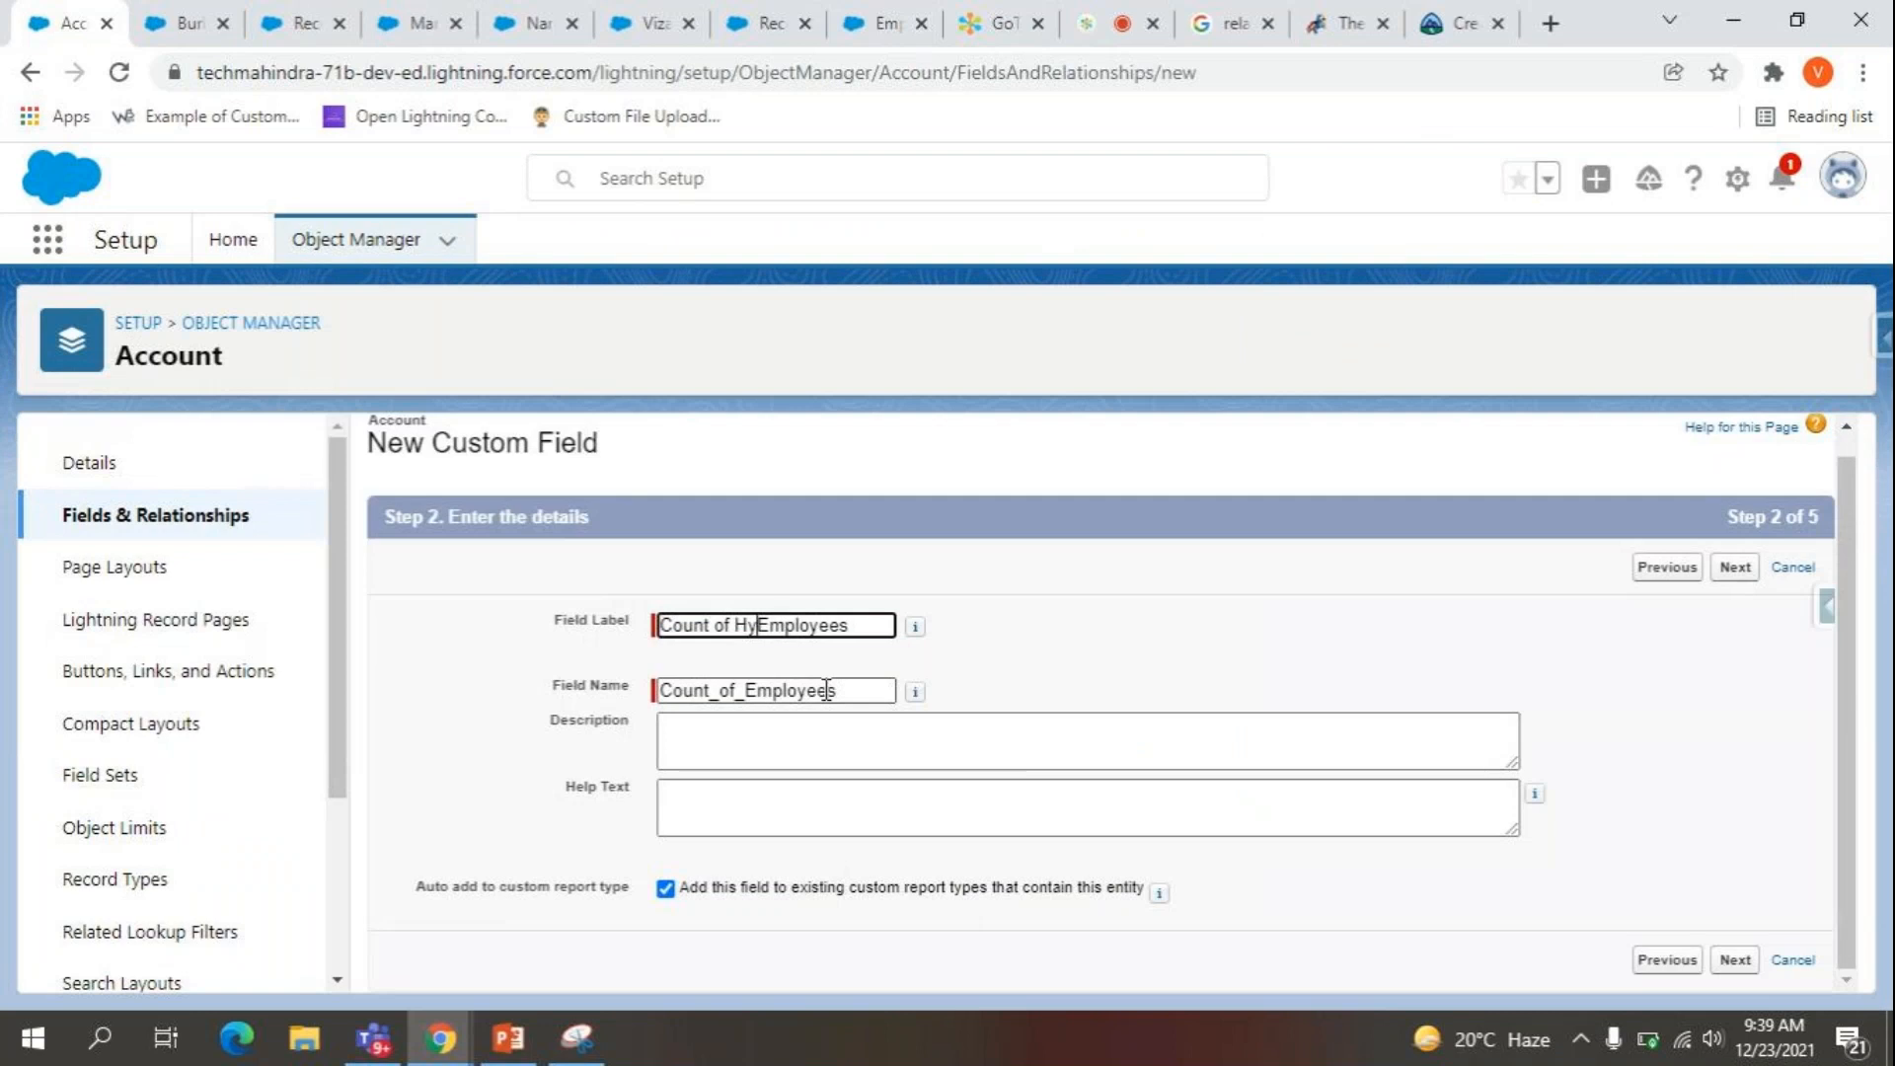
# Change the roll-up field's label to "Count of Bangalore Employees" and proceed to defining the summary calculation.
pyautogui.write('Ba')
pyautogui.write('ngalore')
pyautogui.press('Tab')
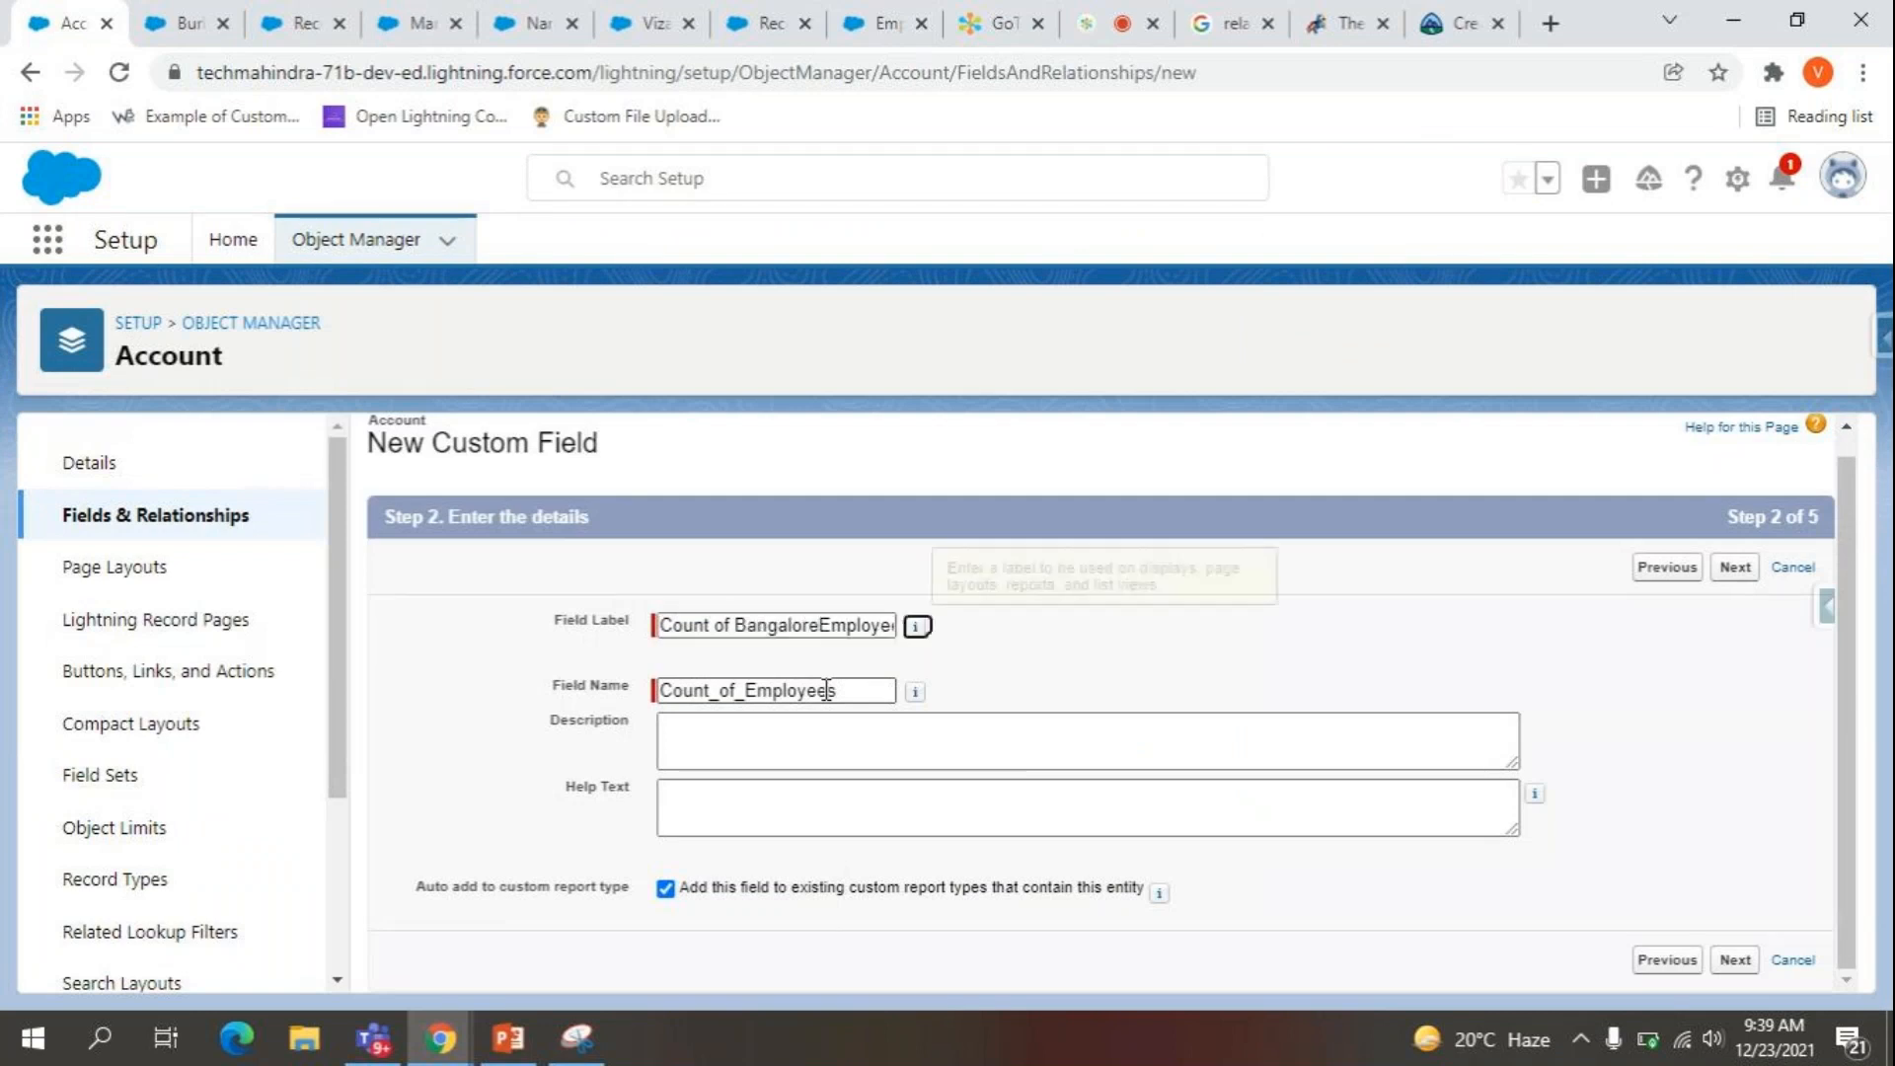
pyautogui.click(823, 628)
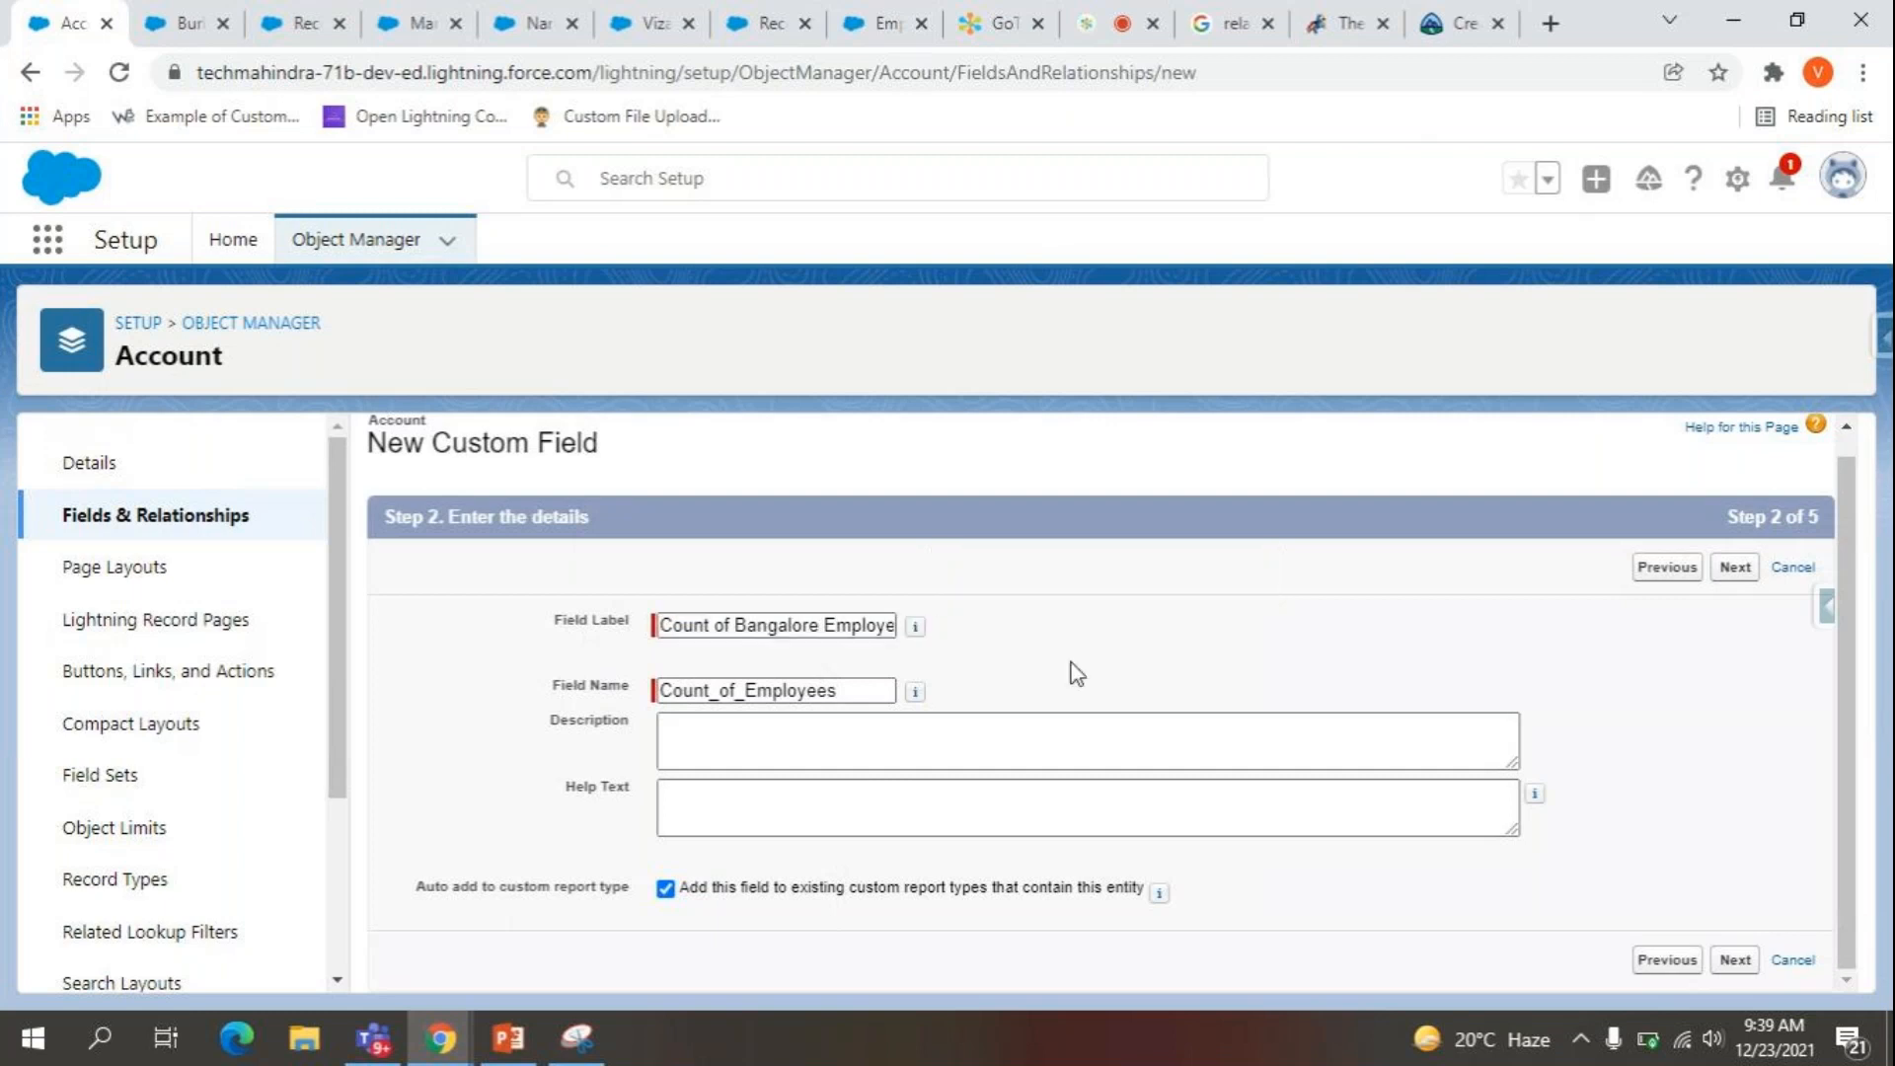
pyautogui.click(1734, 567)
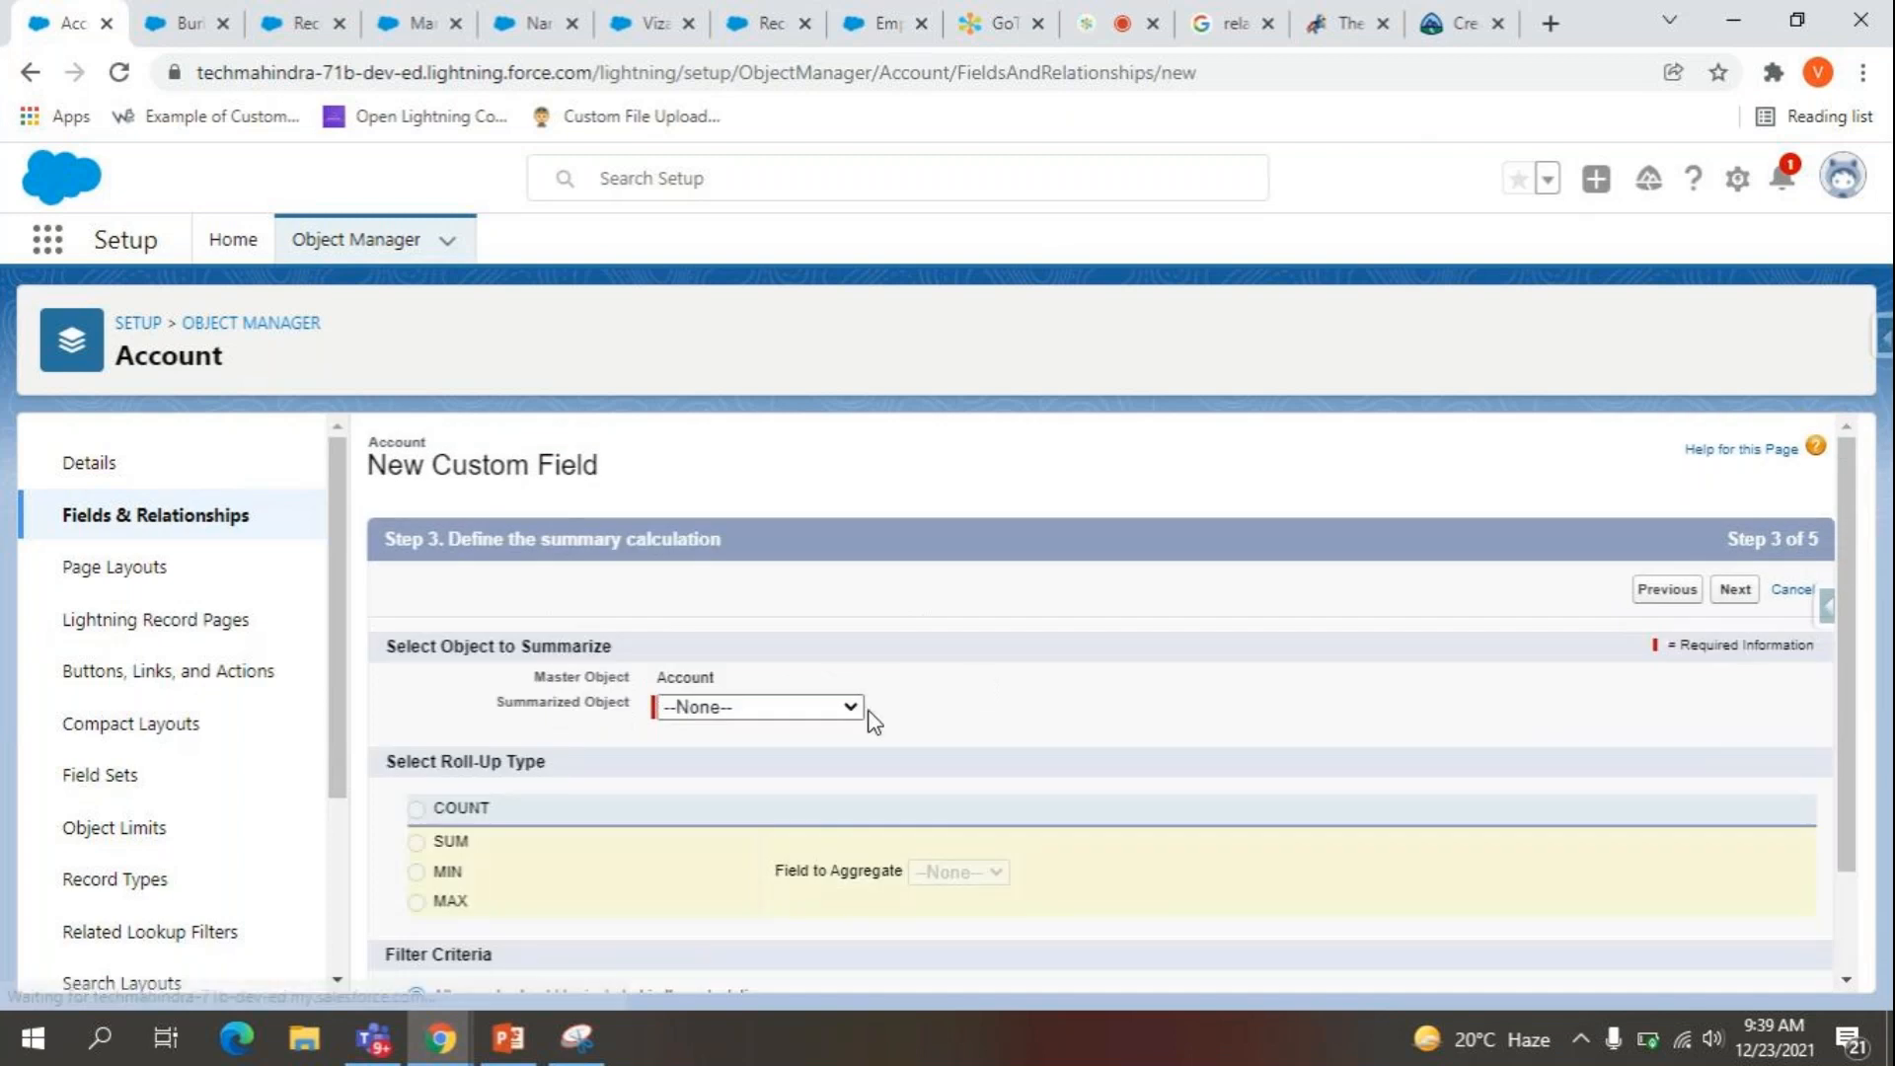
# Set Employees as the summarized object and COUNT as the roll-up type.
pyautogui.scroll(-1, 658, 753)
pyautogui.click(685, 669)
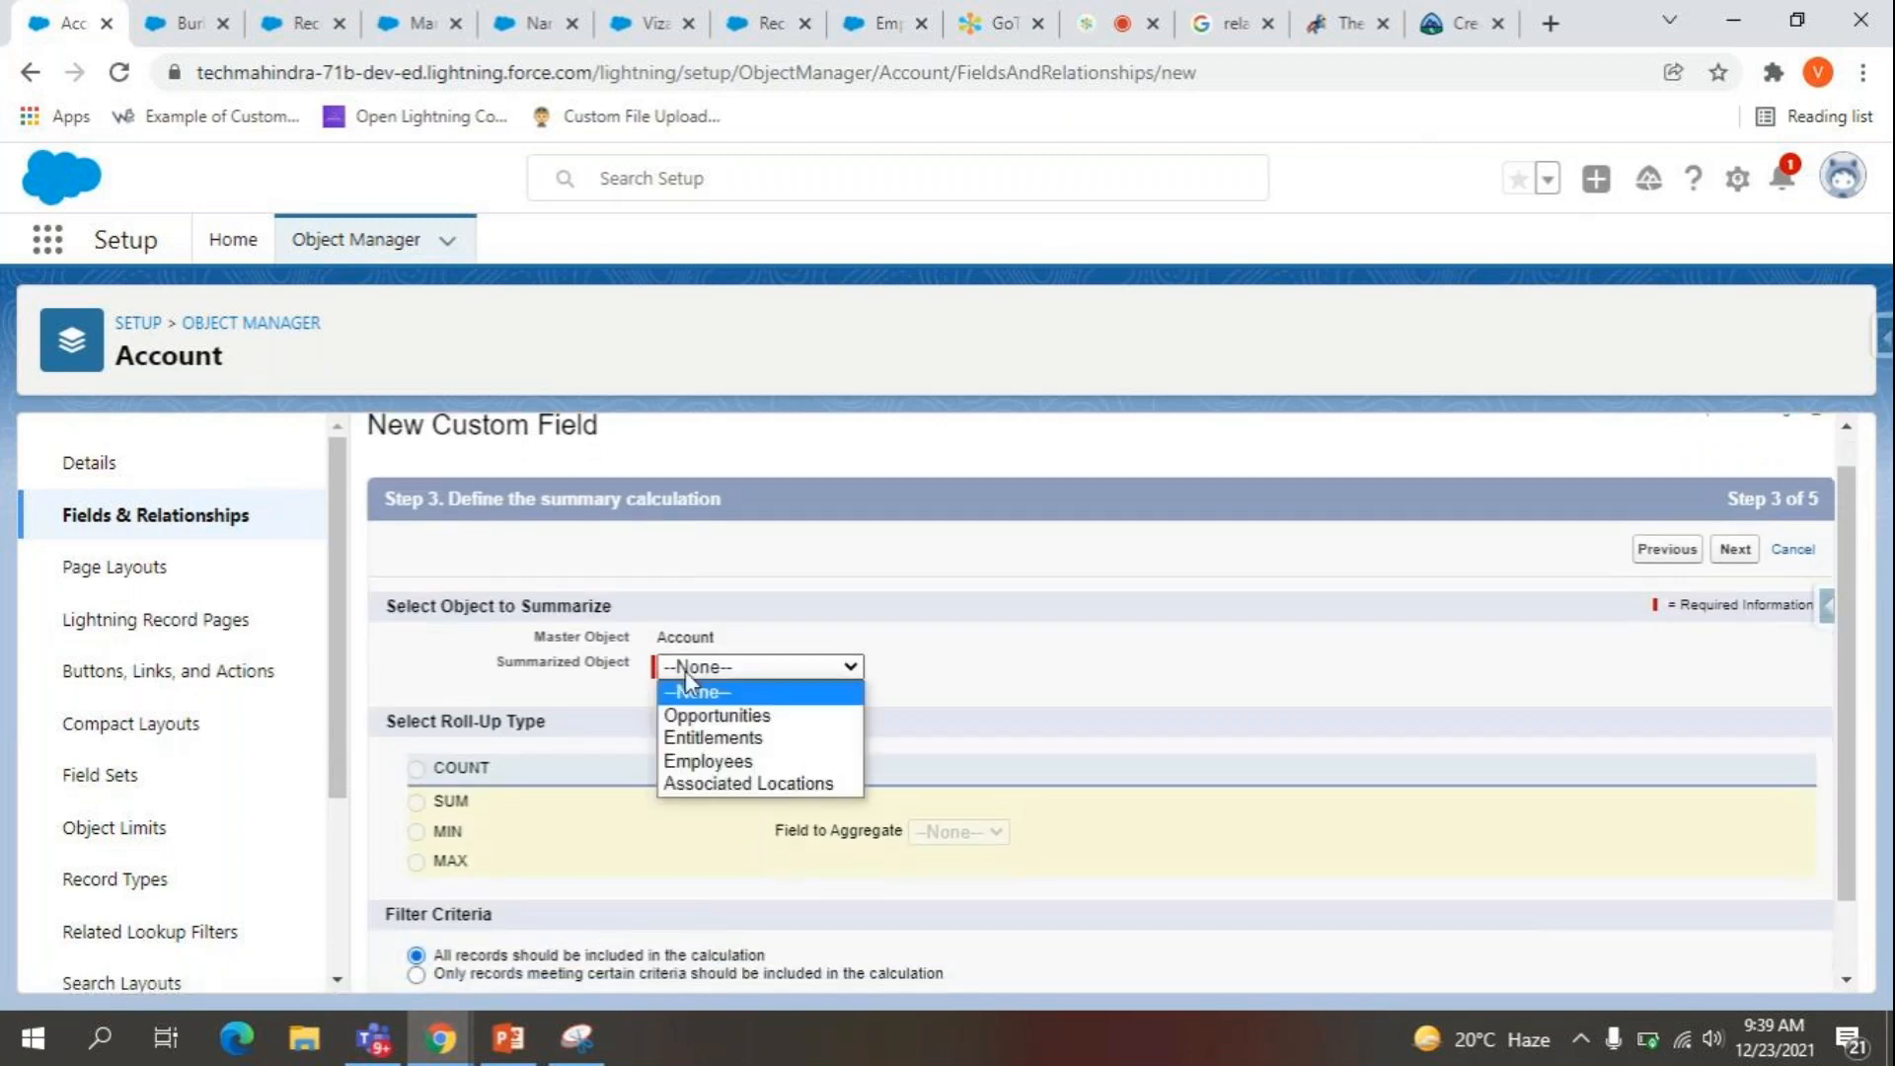
pyautogui.click(731, 758)
pyautogui.scroll(-2, 717, 787)
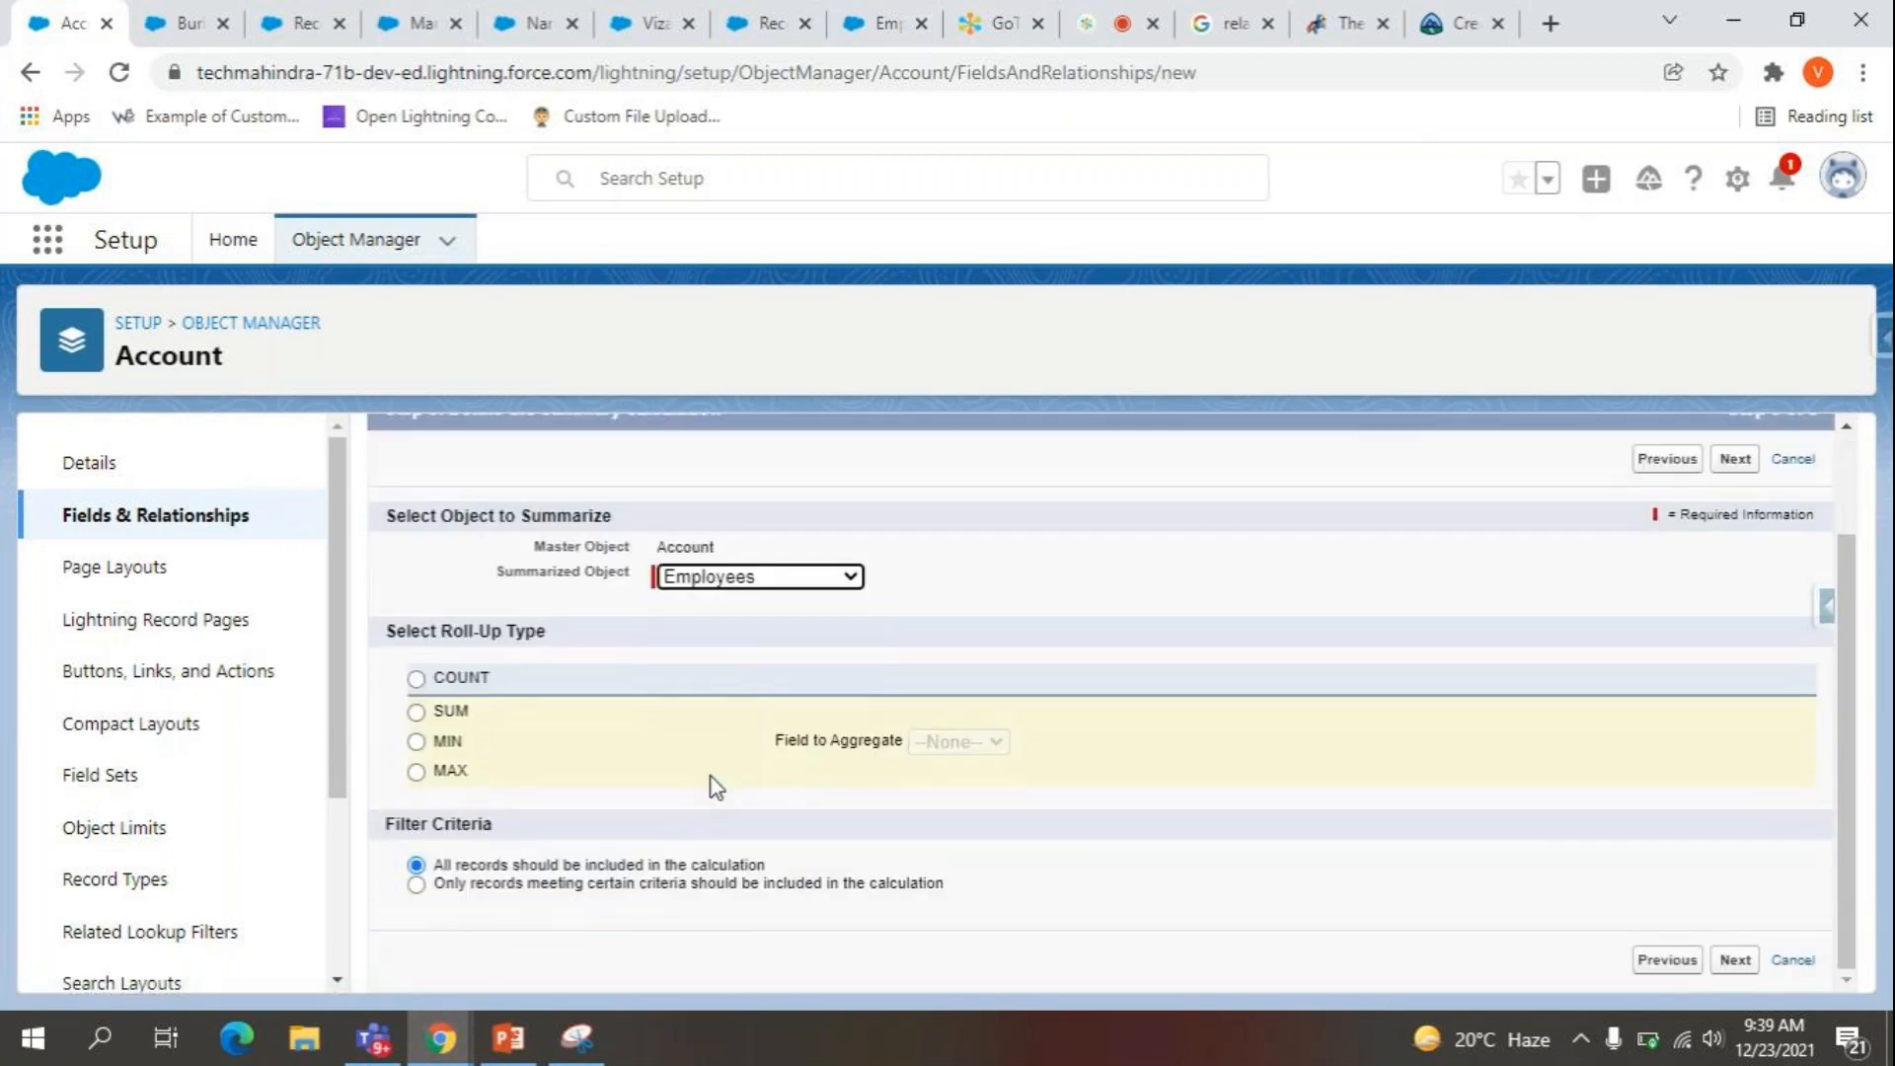
pyautogui.click(473, 741)
pyautogui.click(461, 682)
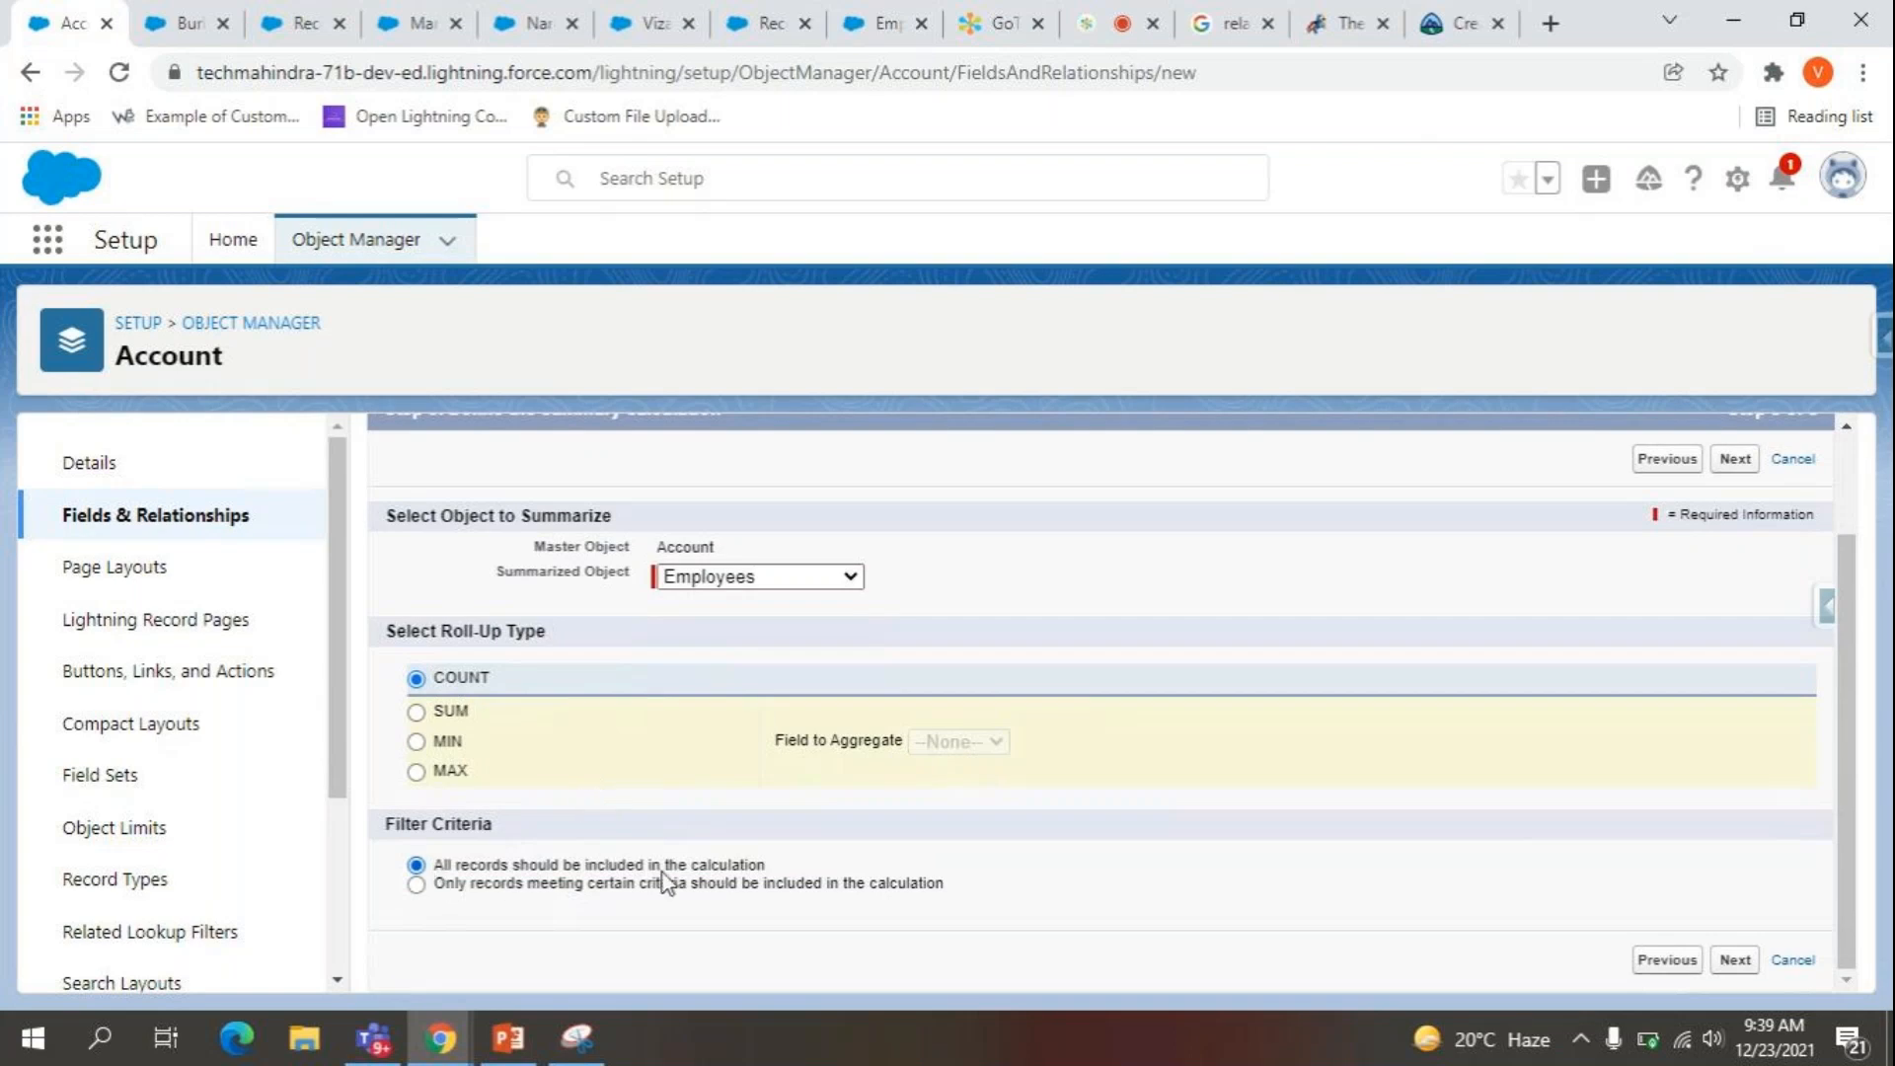
# Restrict the roll-up to records whose Employee Address equals Bangalore, and continue to field-level security.
pyautogui.click(498, 885)
pyautogui.scroll(-2, 498, 886)
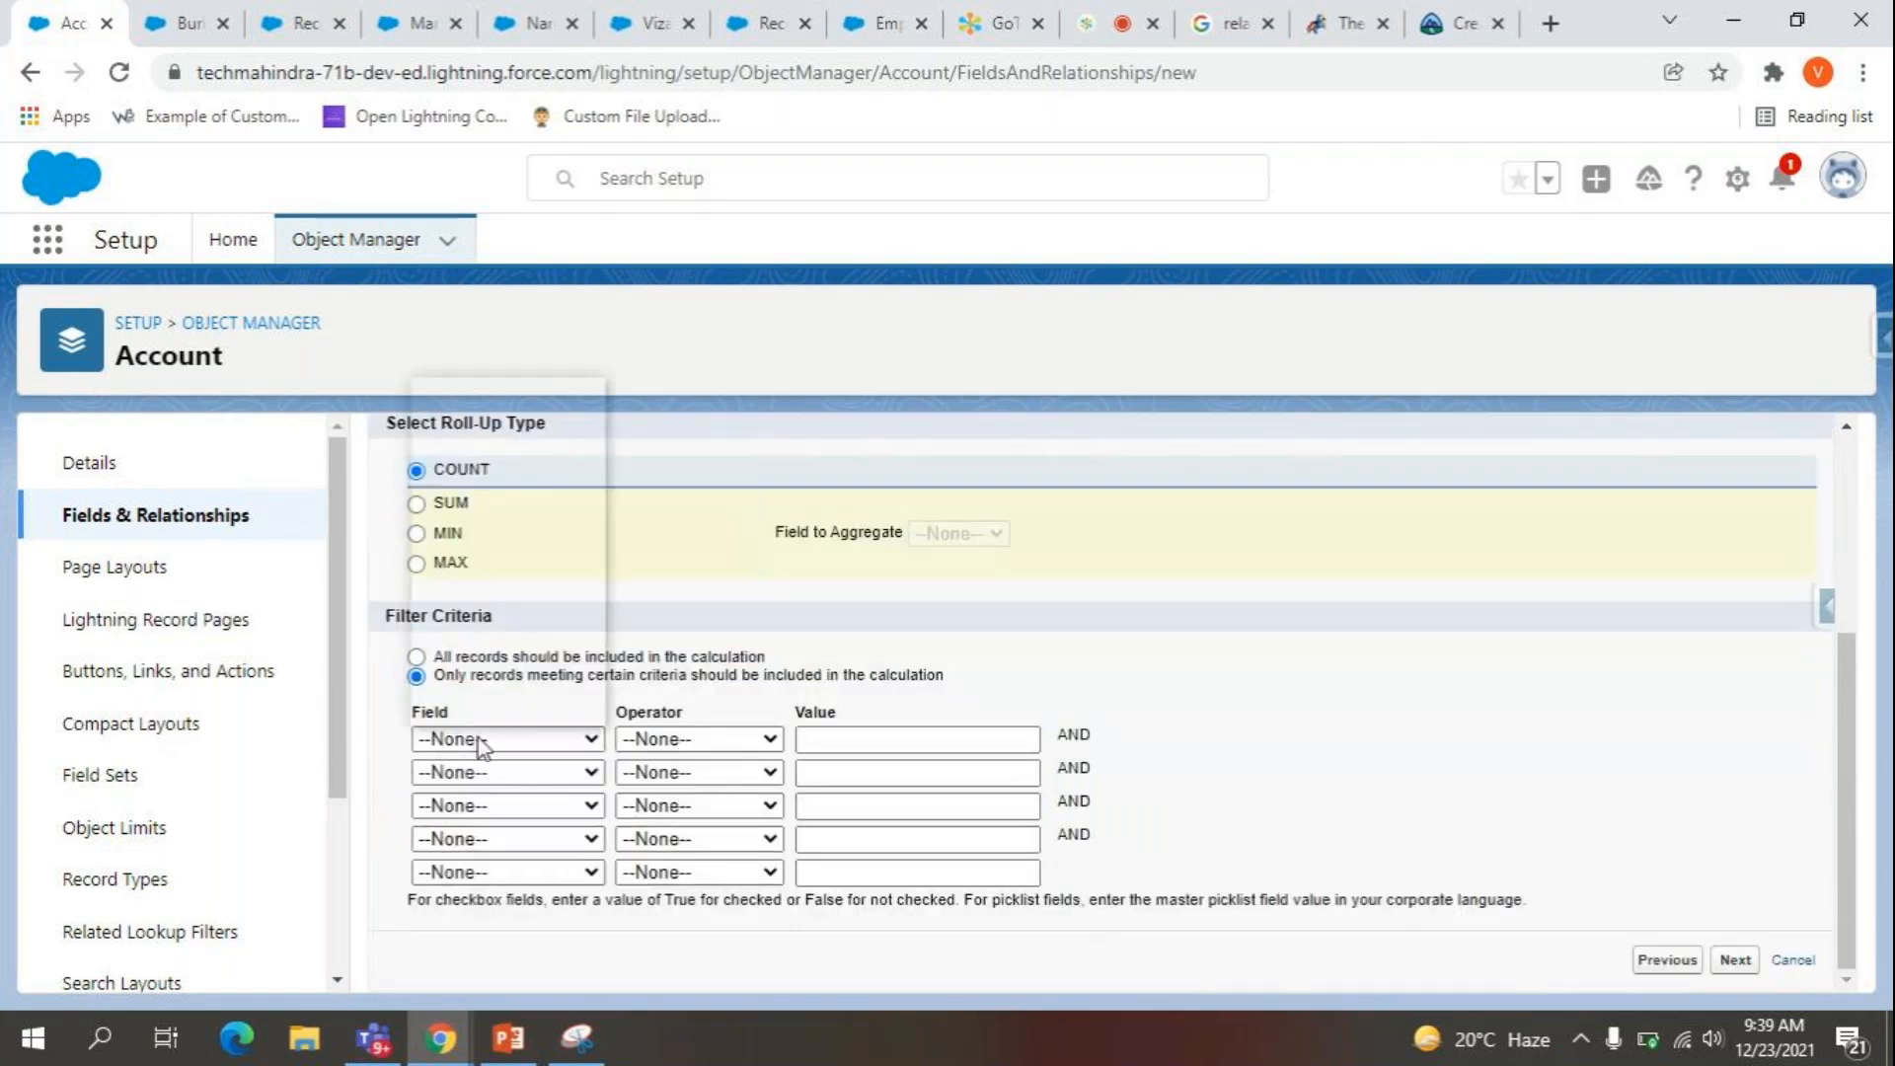
pyautogui.press('e')
pyautogui.press('Down')
pyautogui.press('Return')
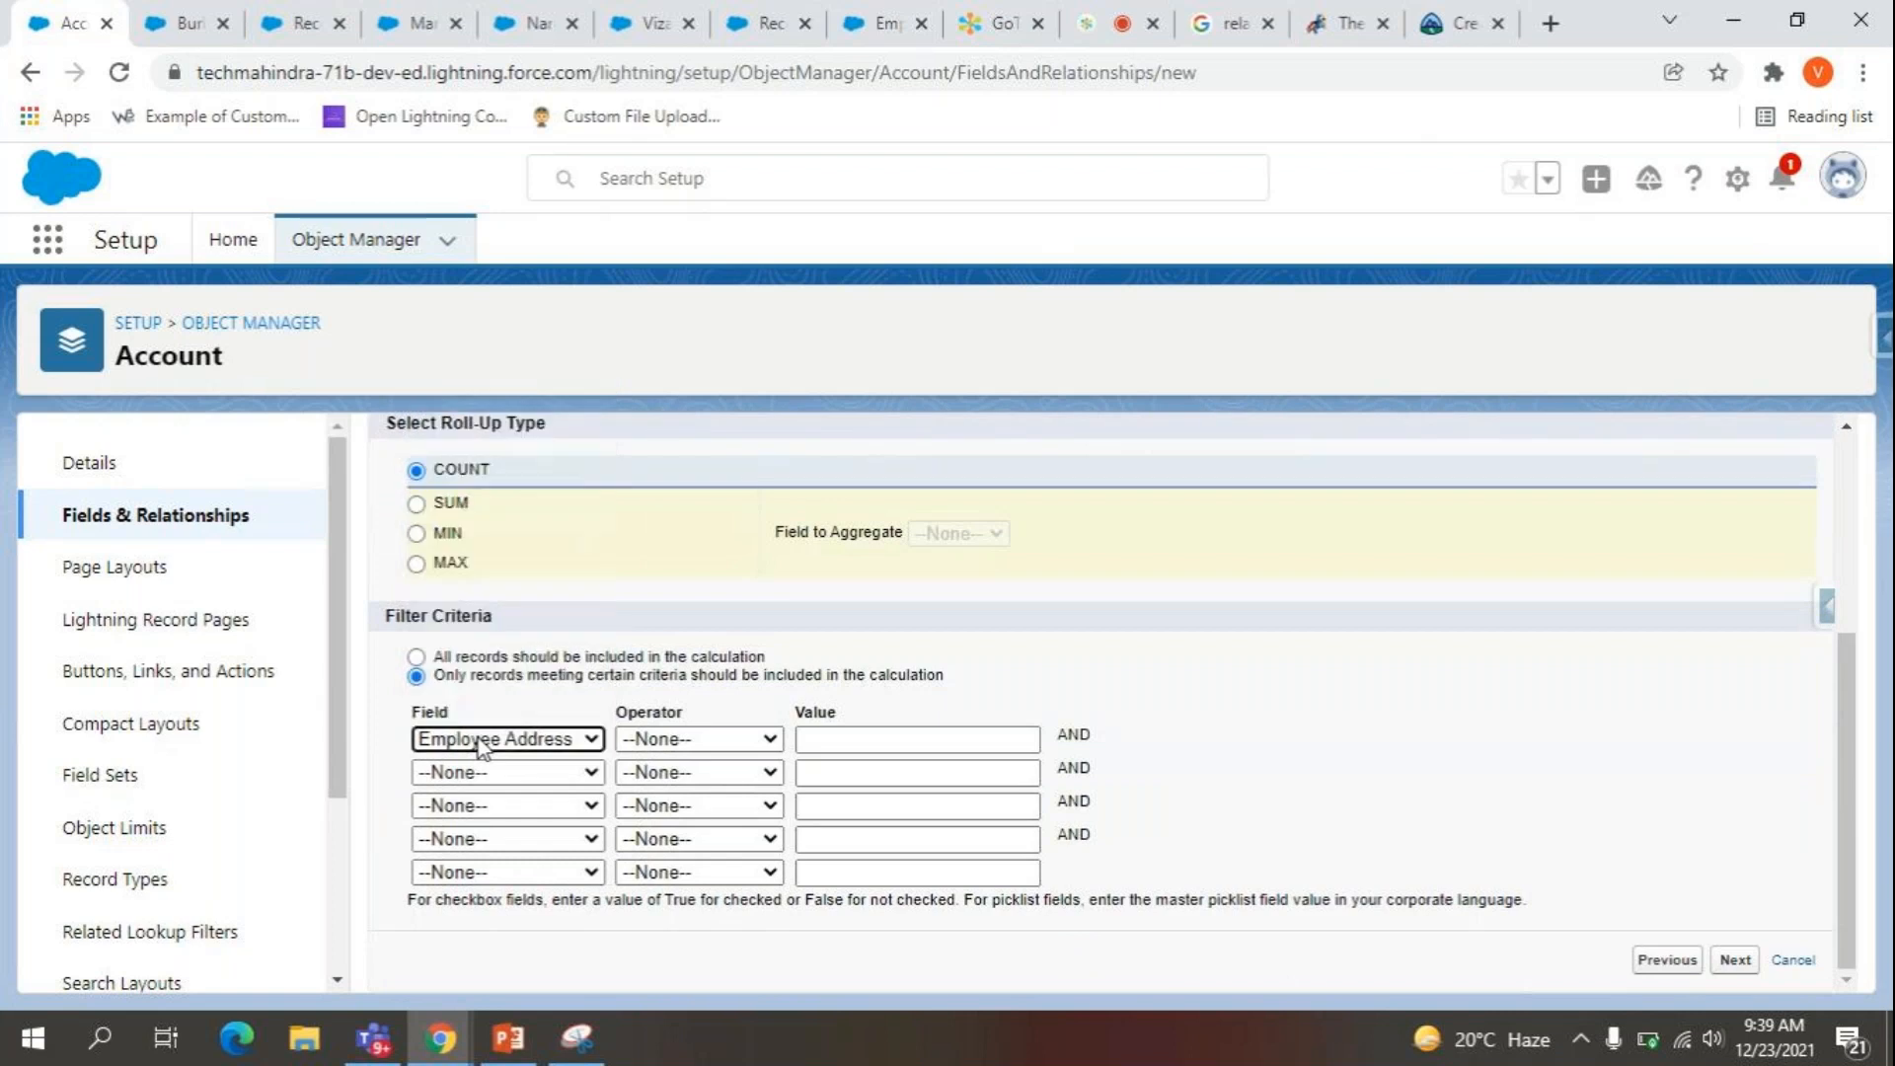
pyautogui.click(696, 740)
pyautogui.click(652, 788)
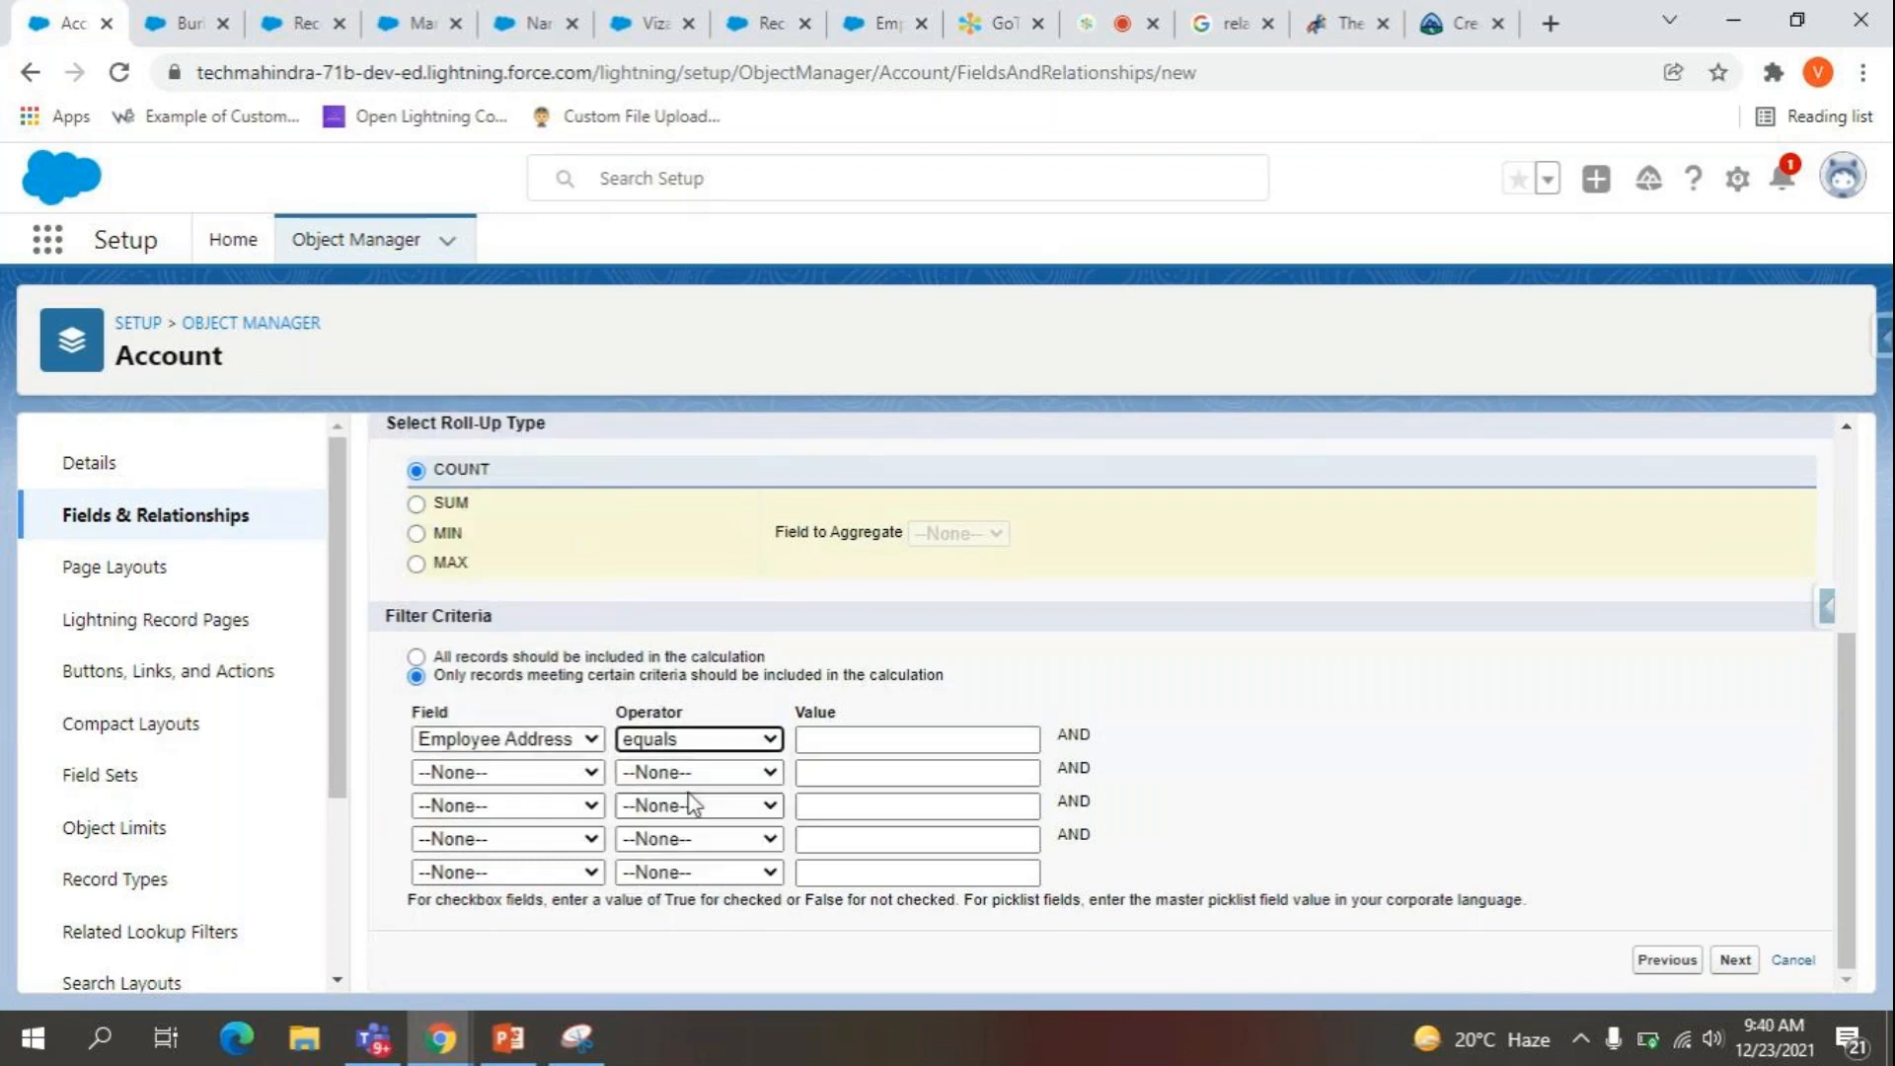
pyautogui.click(869, 743)
pyautogui.write('Ban')
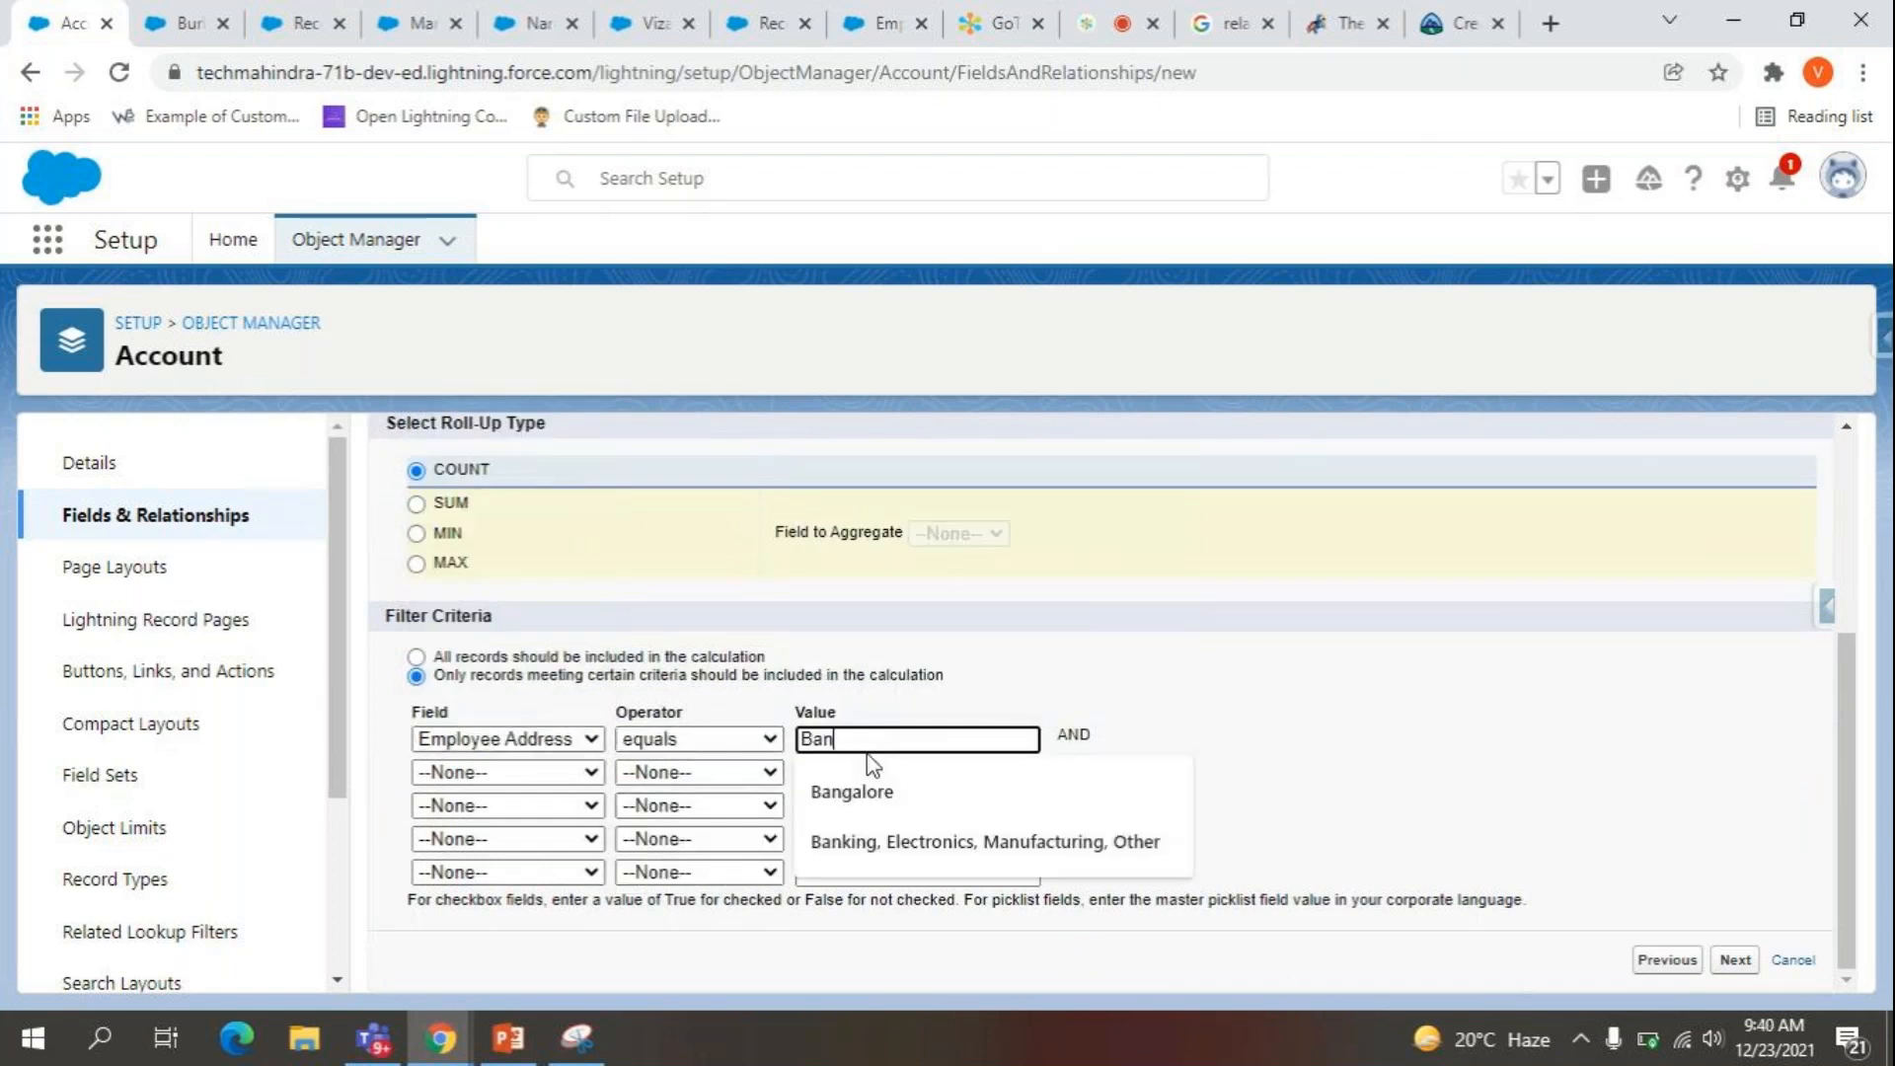
pyautogui.write('galore')
pyautogui.click(1155, 752)
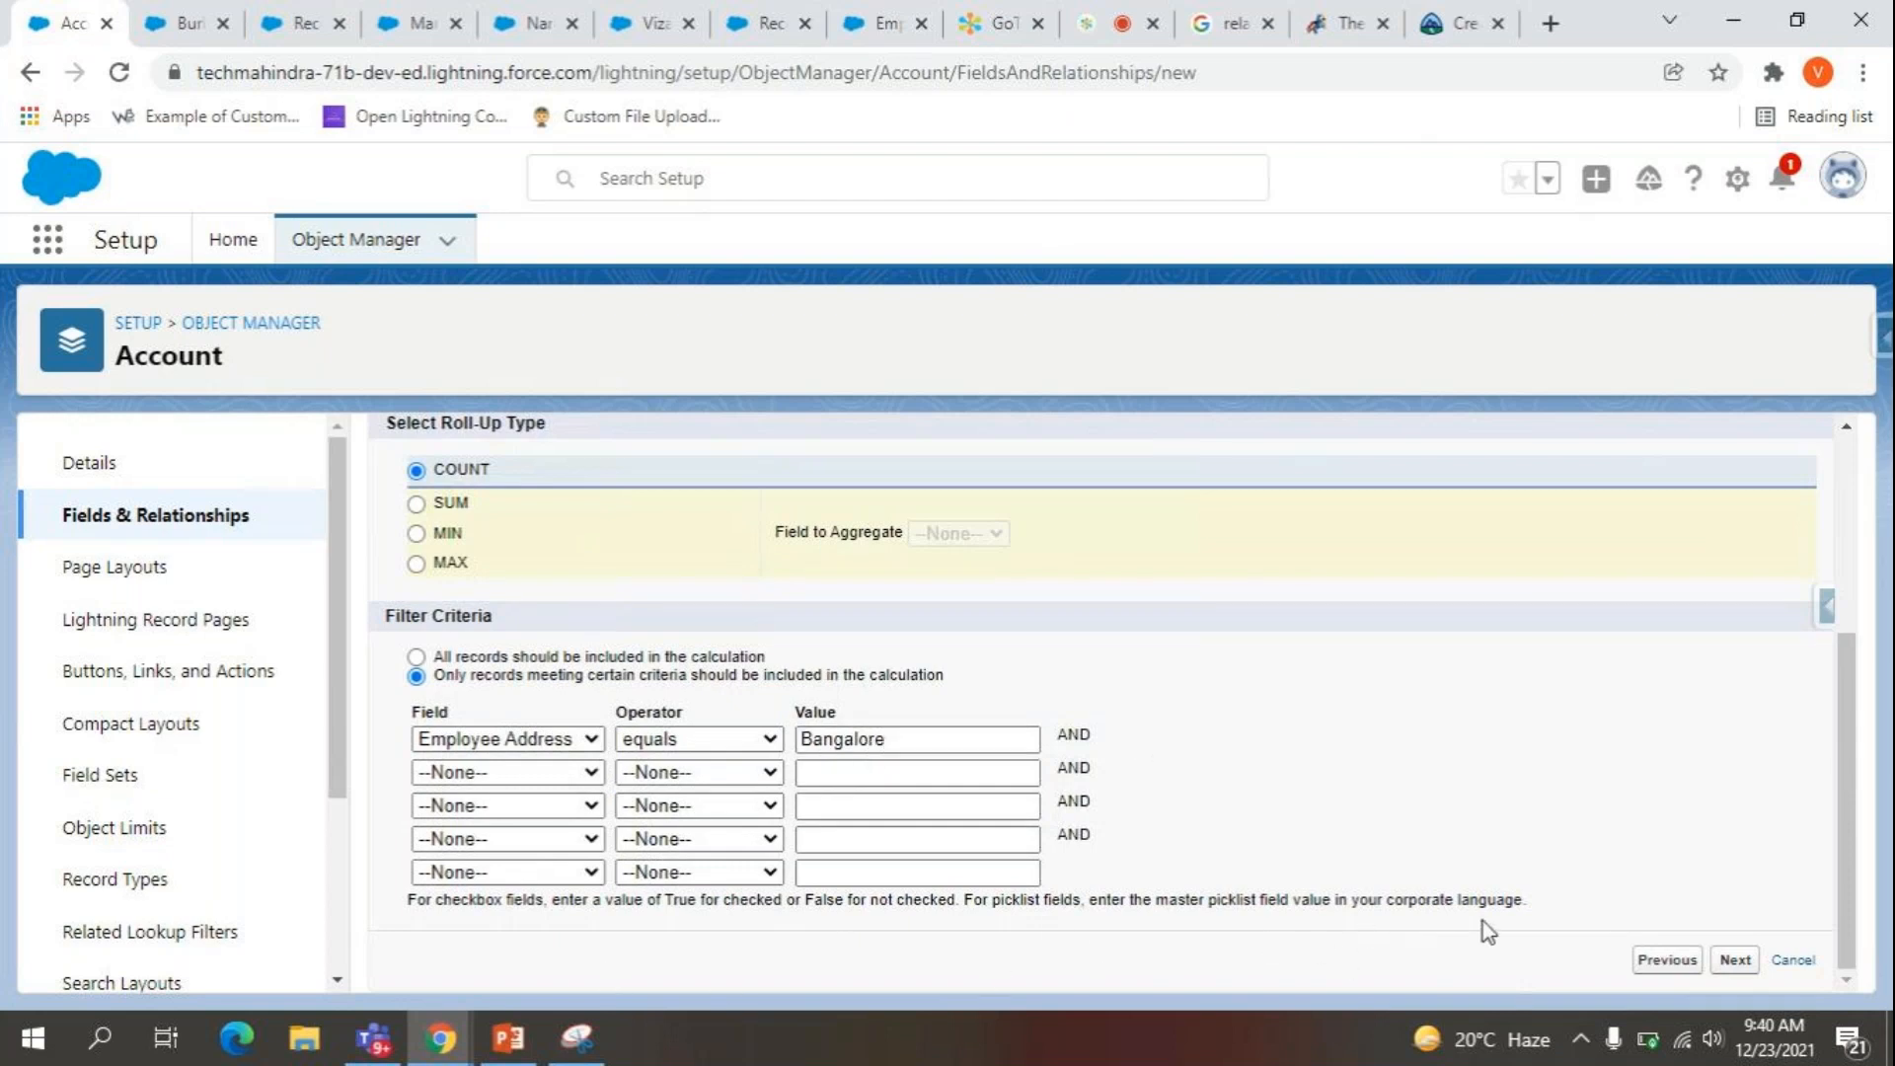
pyautogui.click(1039, 801)
pyautogui.click(1740, 966)
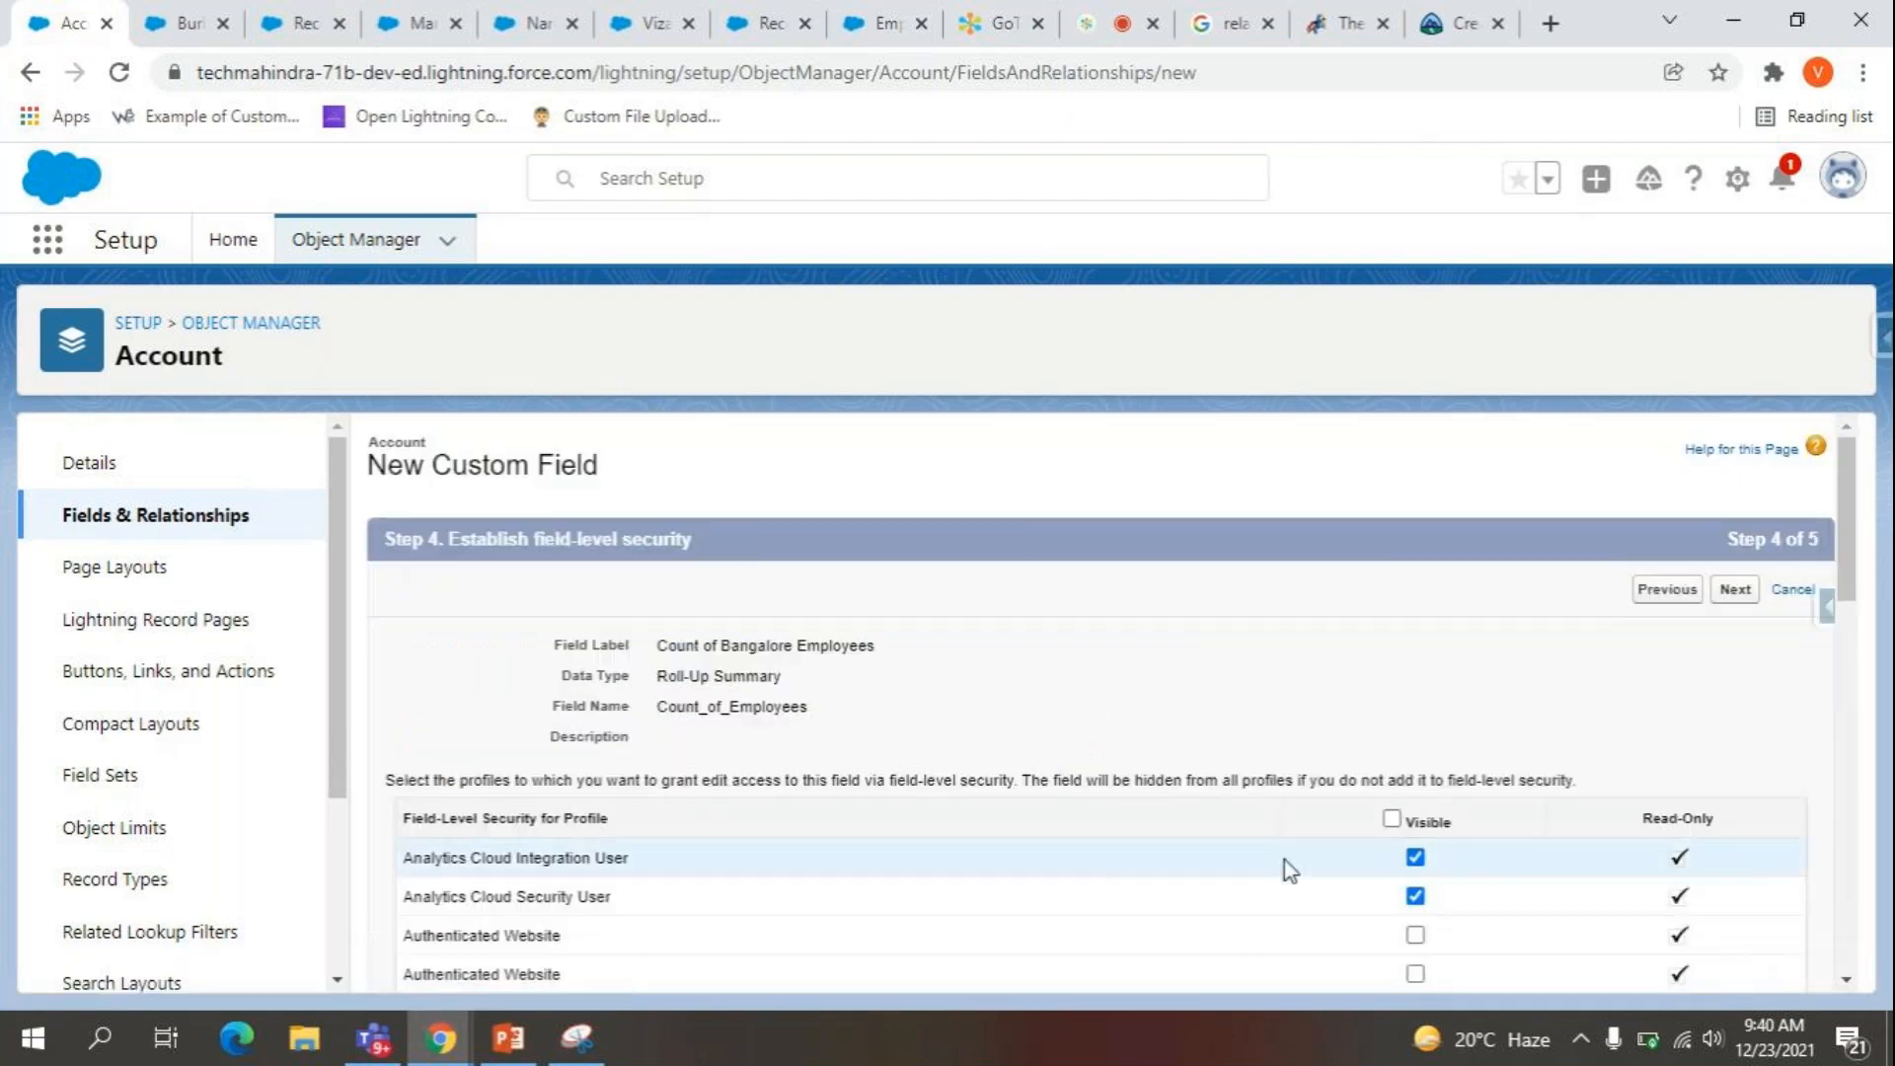
# Accept the default field-level security and page layouts, and save the new roll-up summary field.
pyautogui.scroll(-1, 1283, 859)
pyautogui.click(1726, 468)
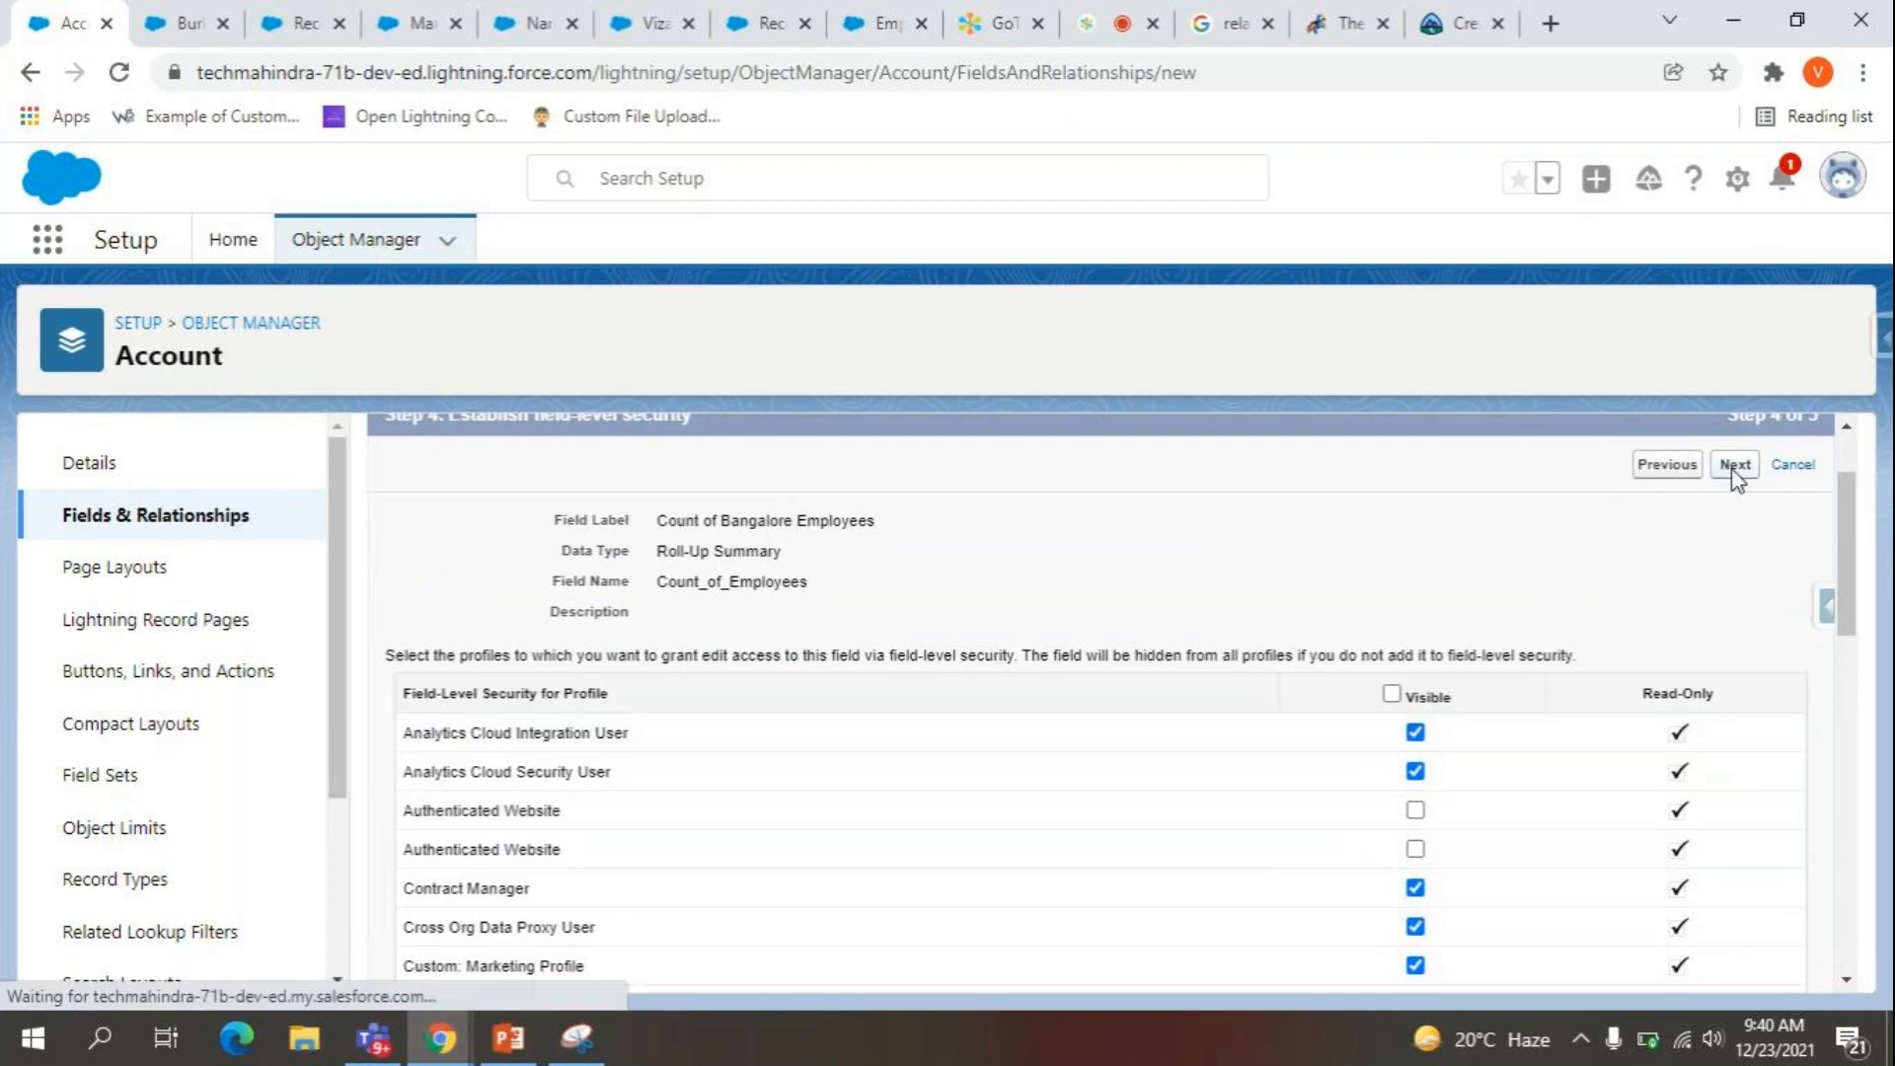
pyautogui.click(1729, 590)
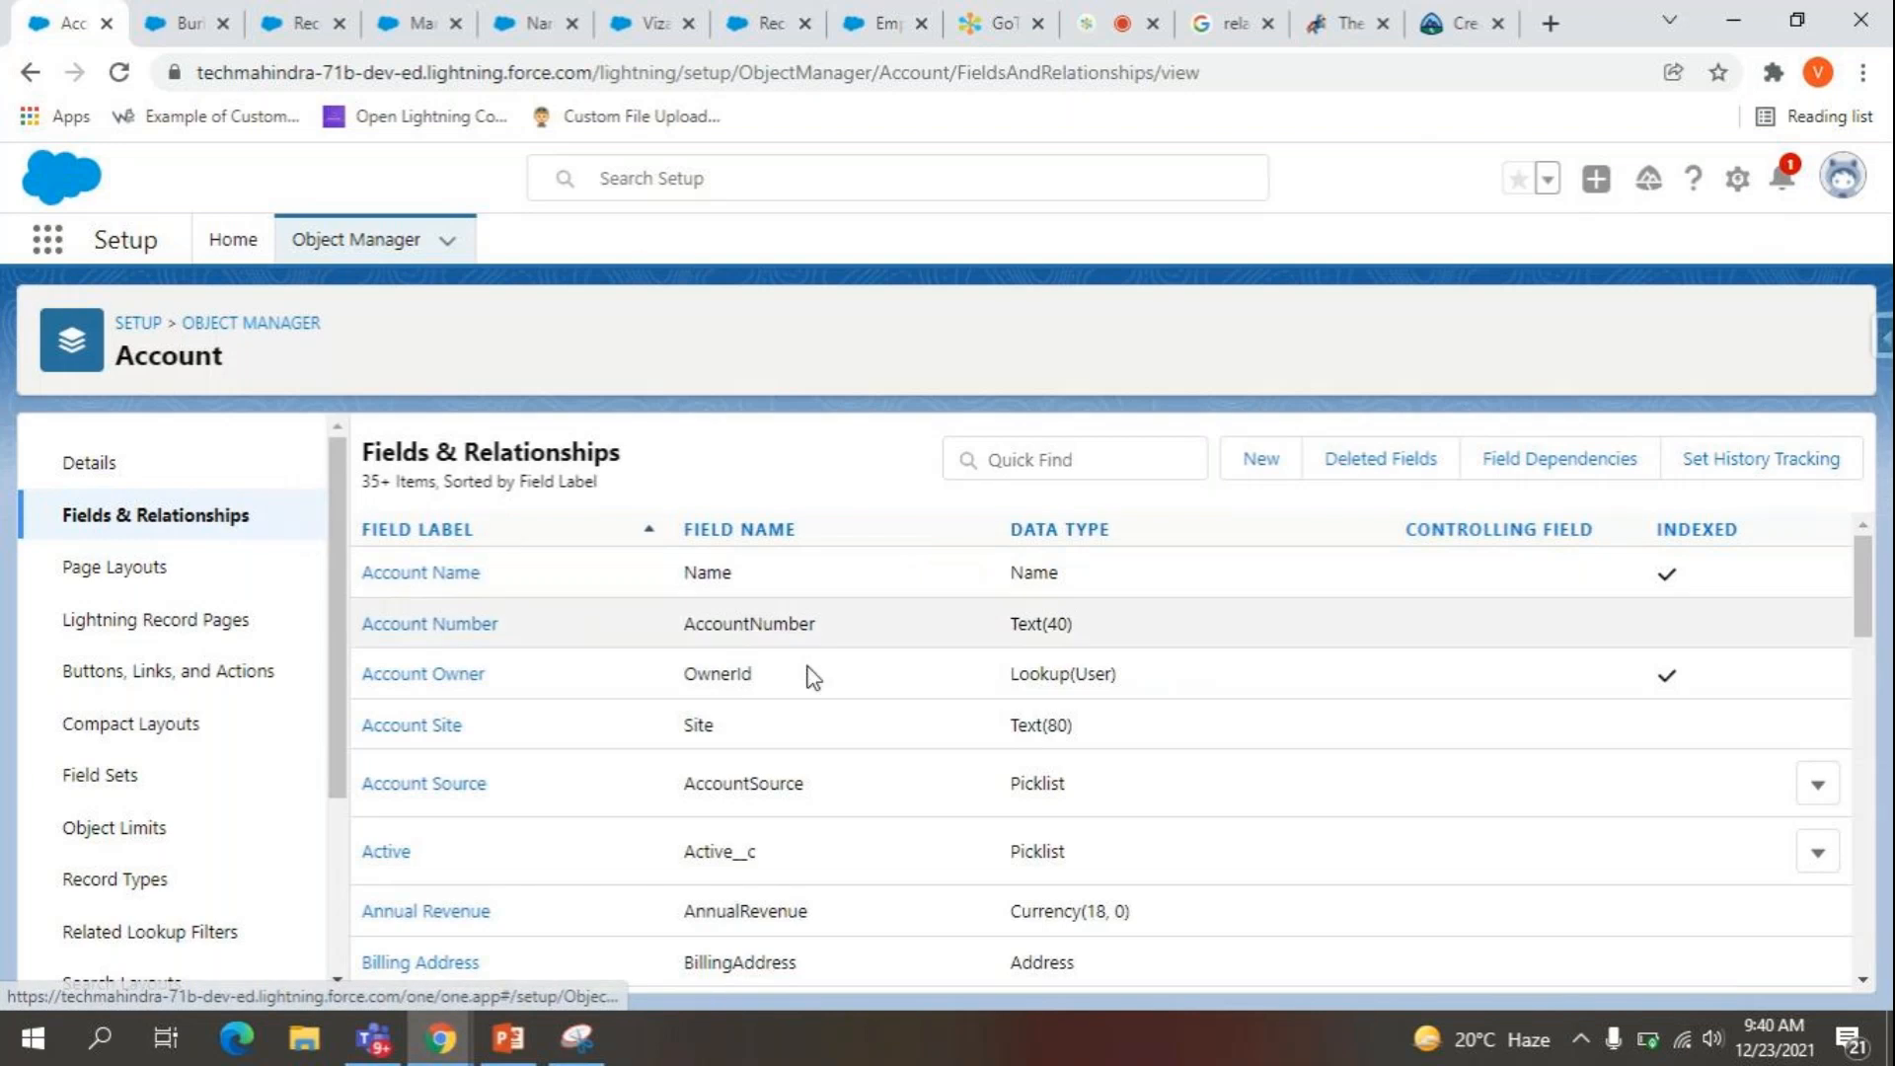
# Reload the Burlington Textiles Corp of America account and check Count of Bangalore Employees in its details.
pyautogui.click(180, 5)
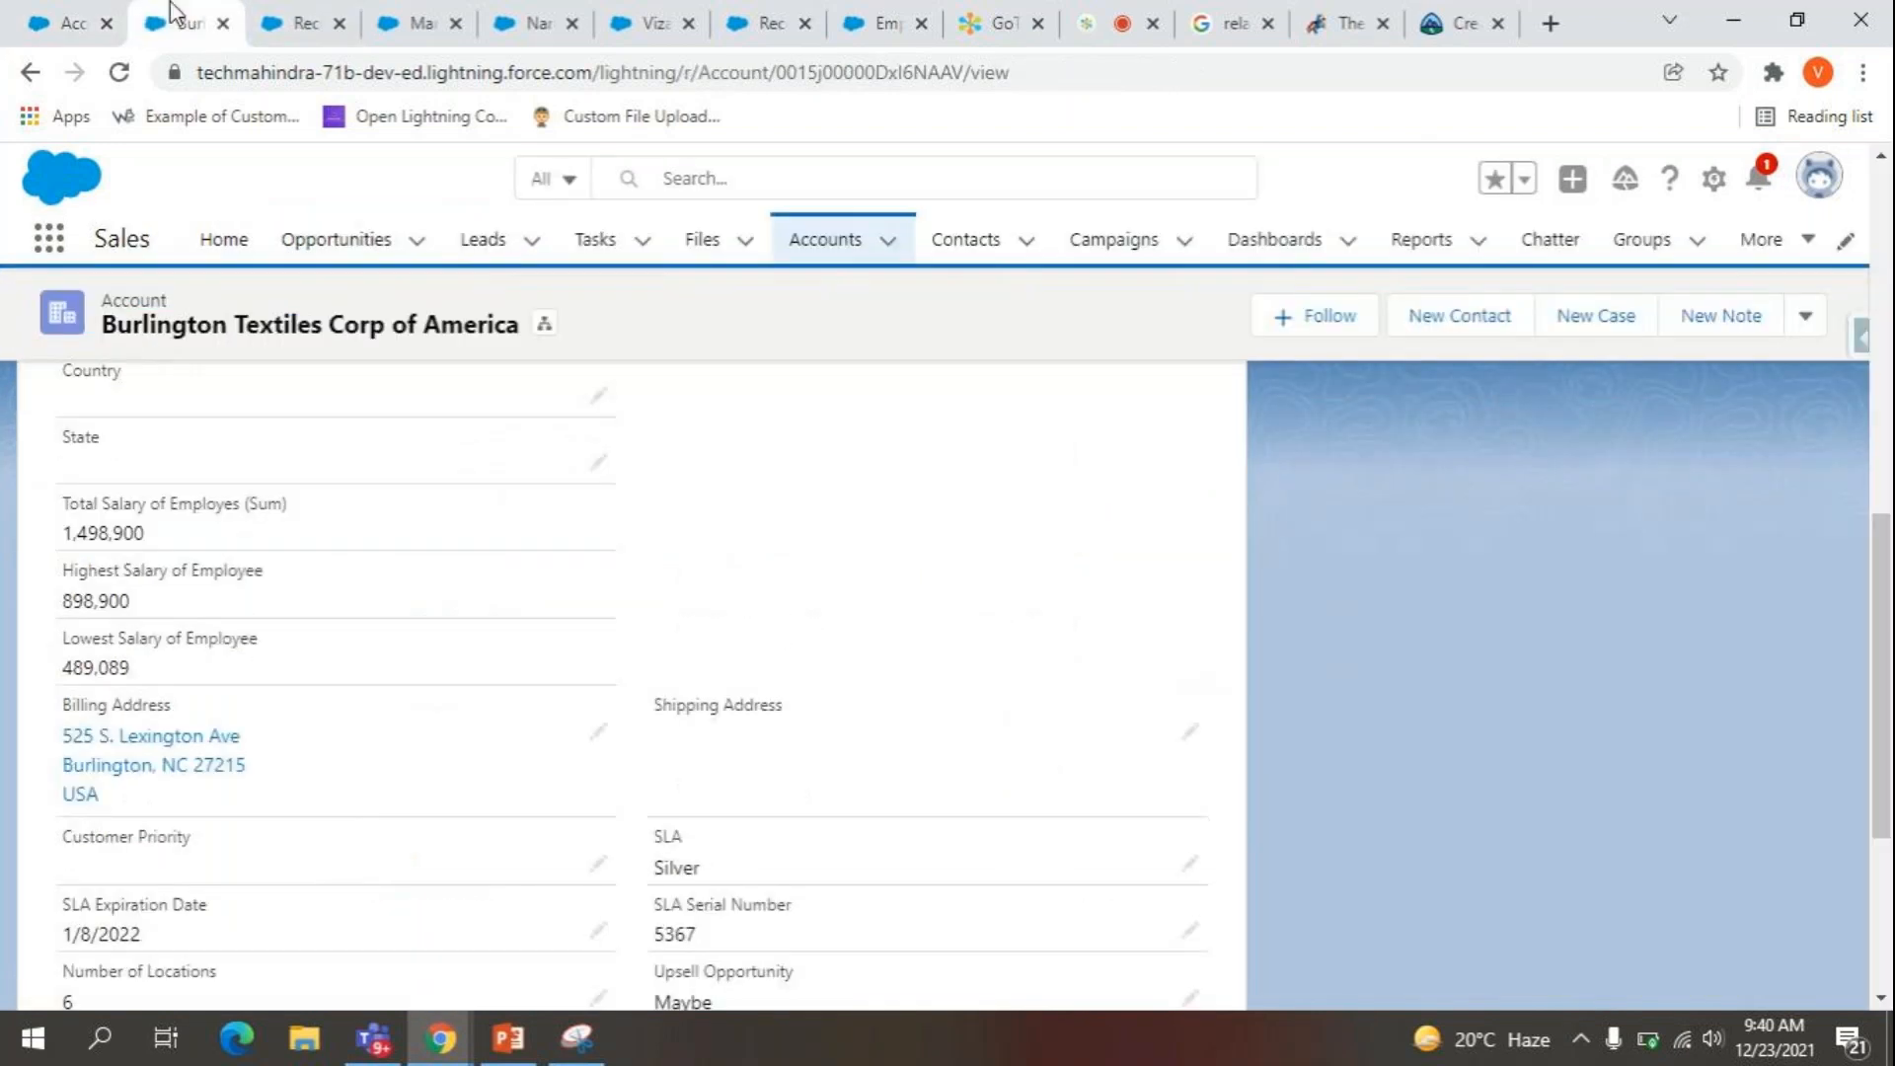
pyautogui.click(118, 77)
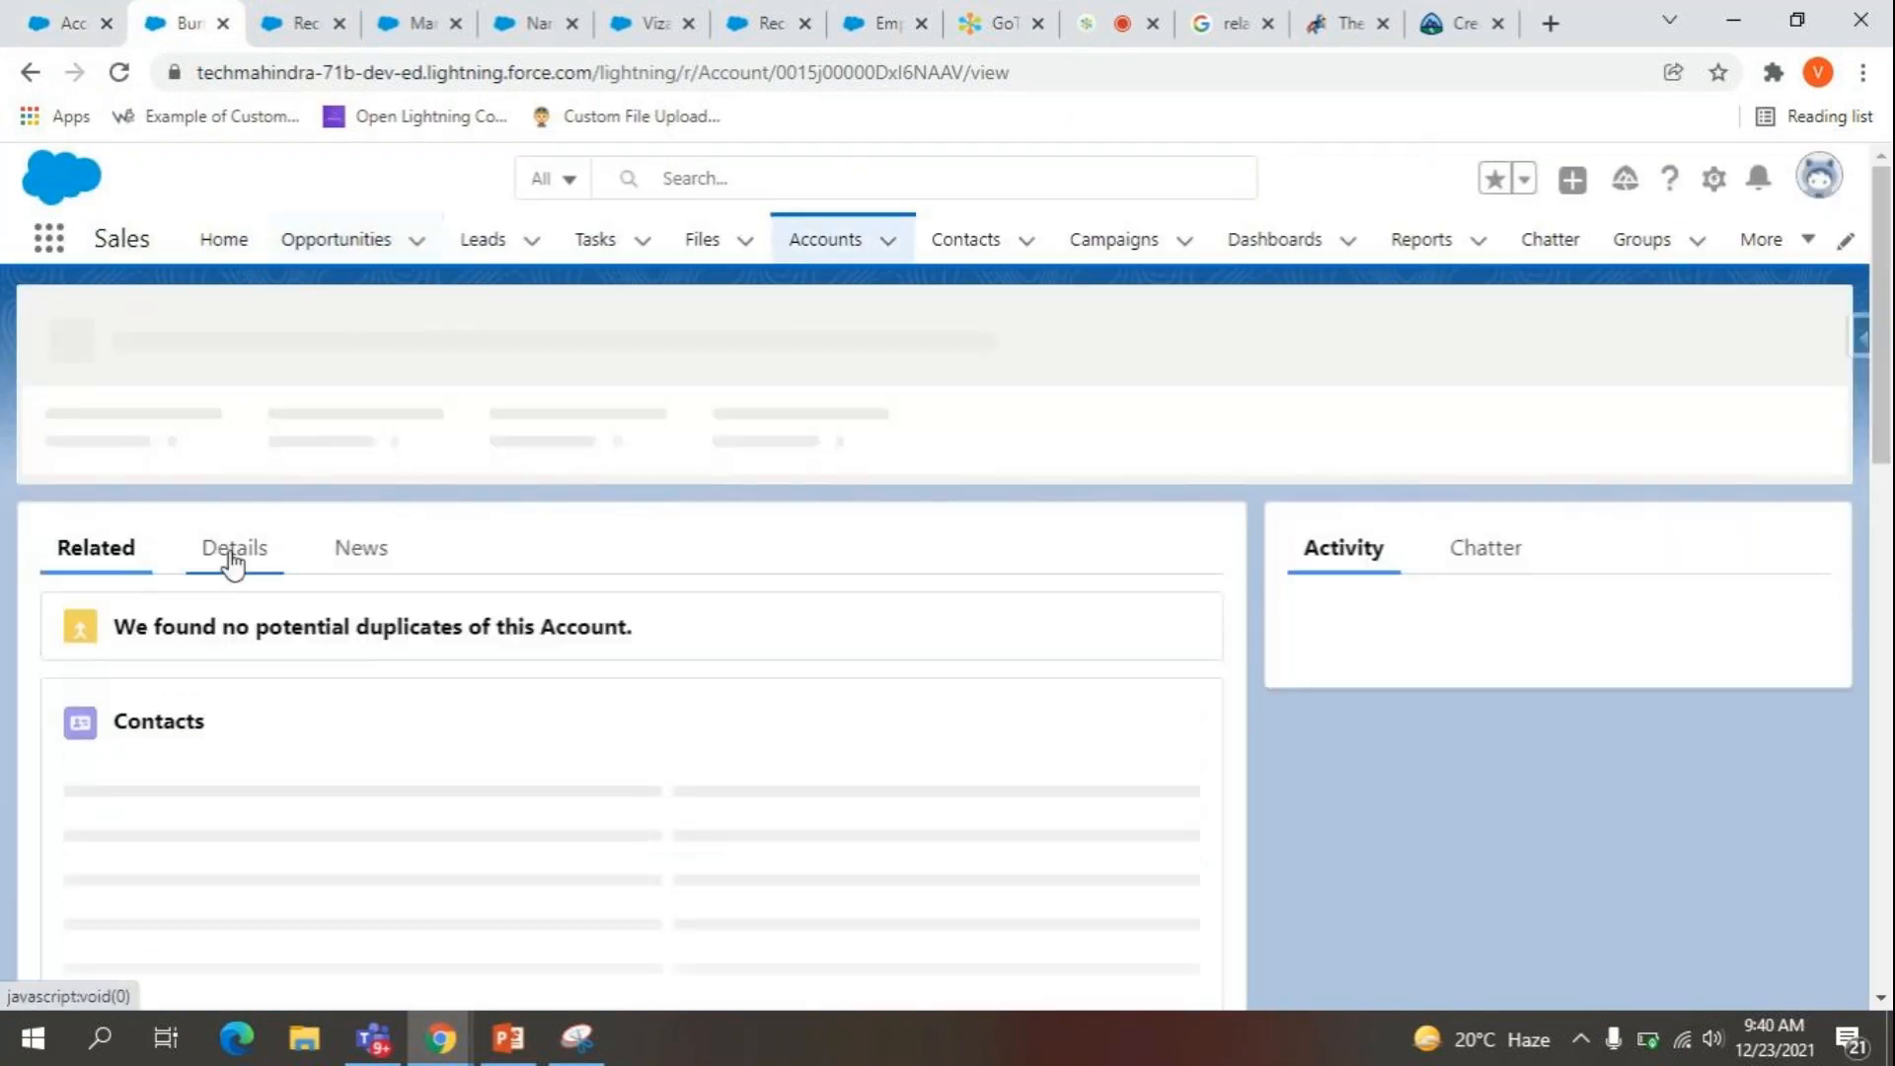
pyautogui.click(232, 546)
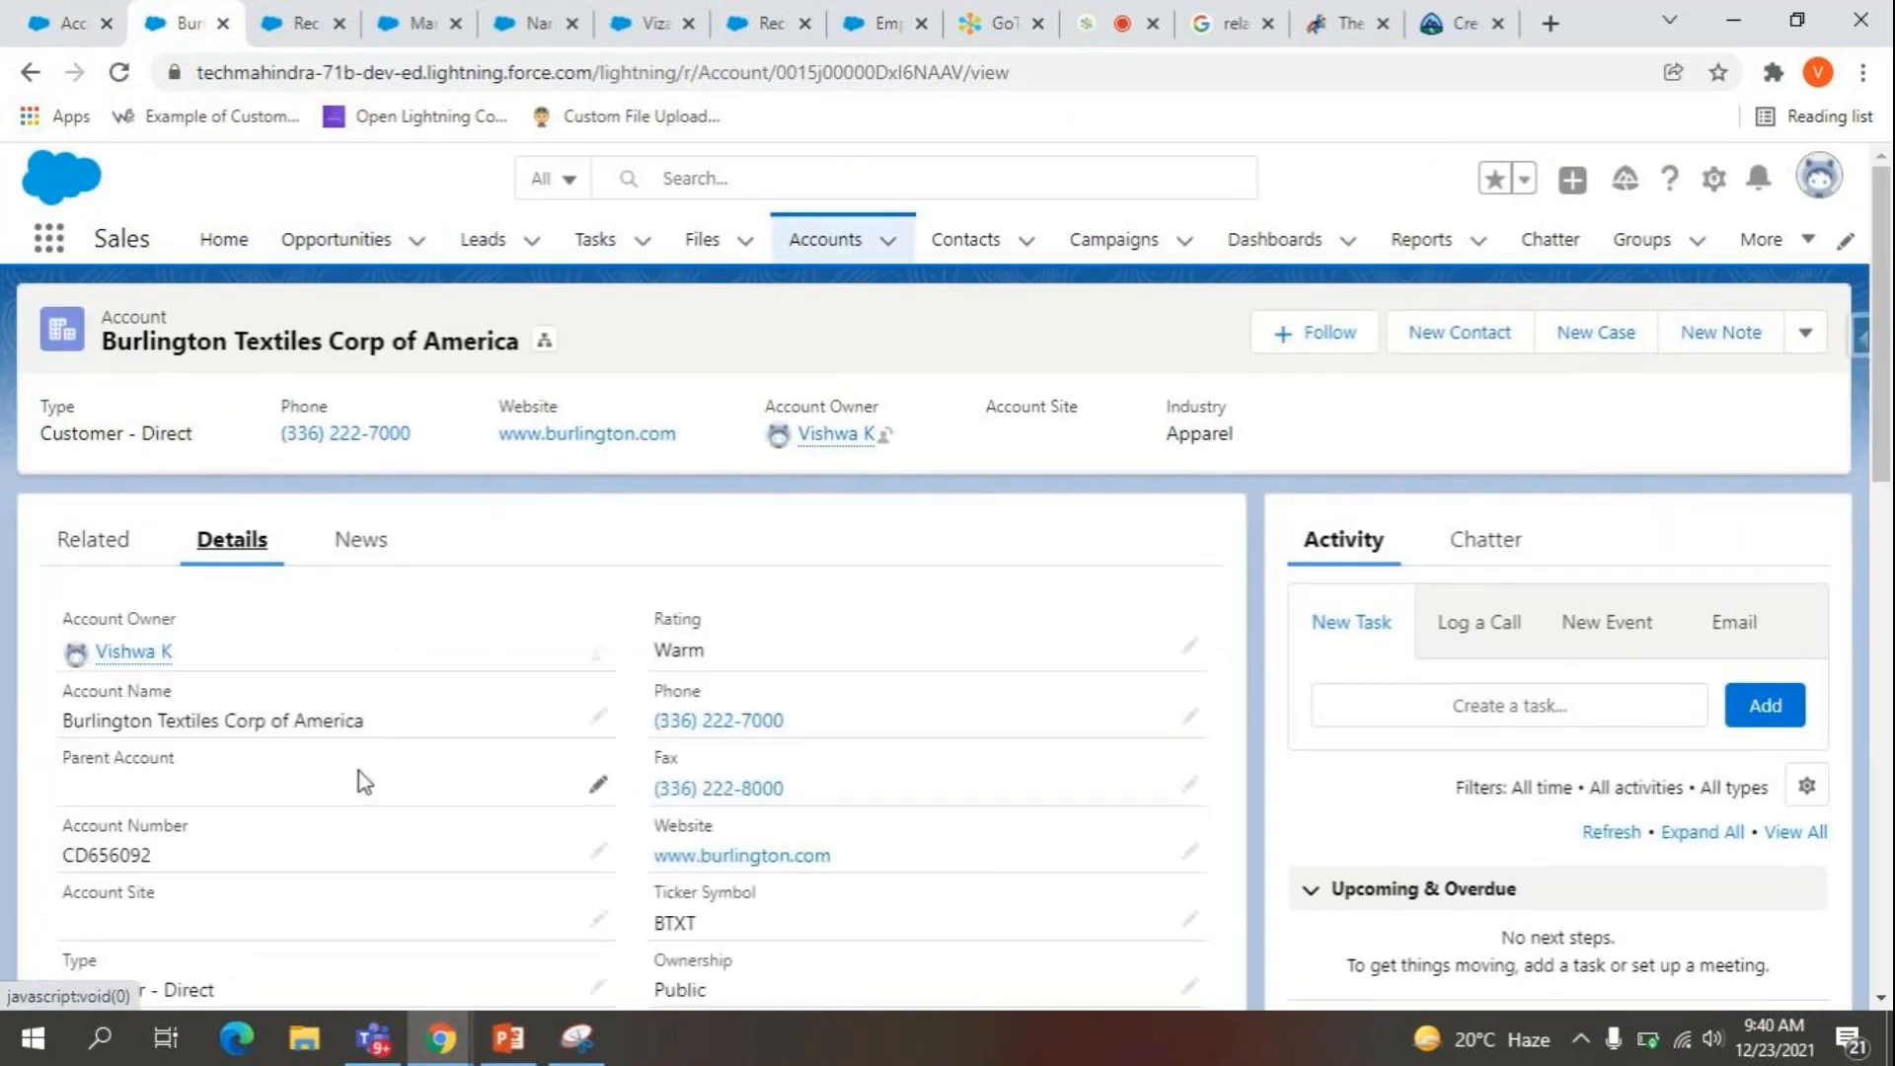
pyautogui.scroll(-5, 364, 777)
pyautogui.scroll(-5, 363, 777)
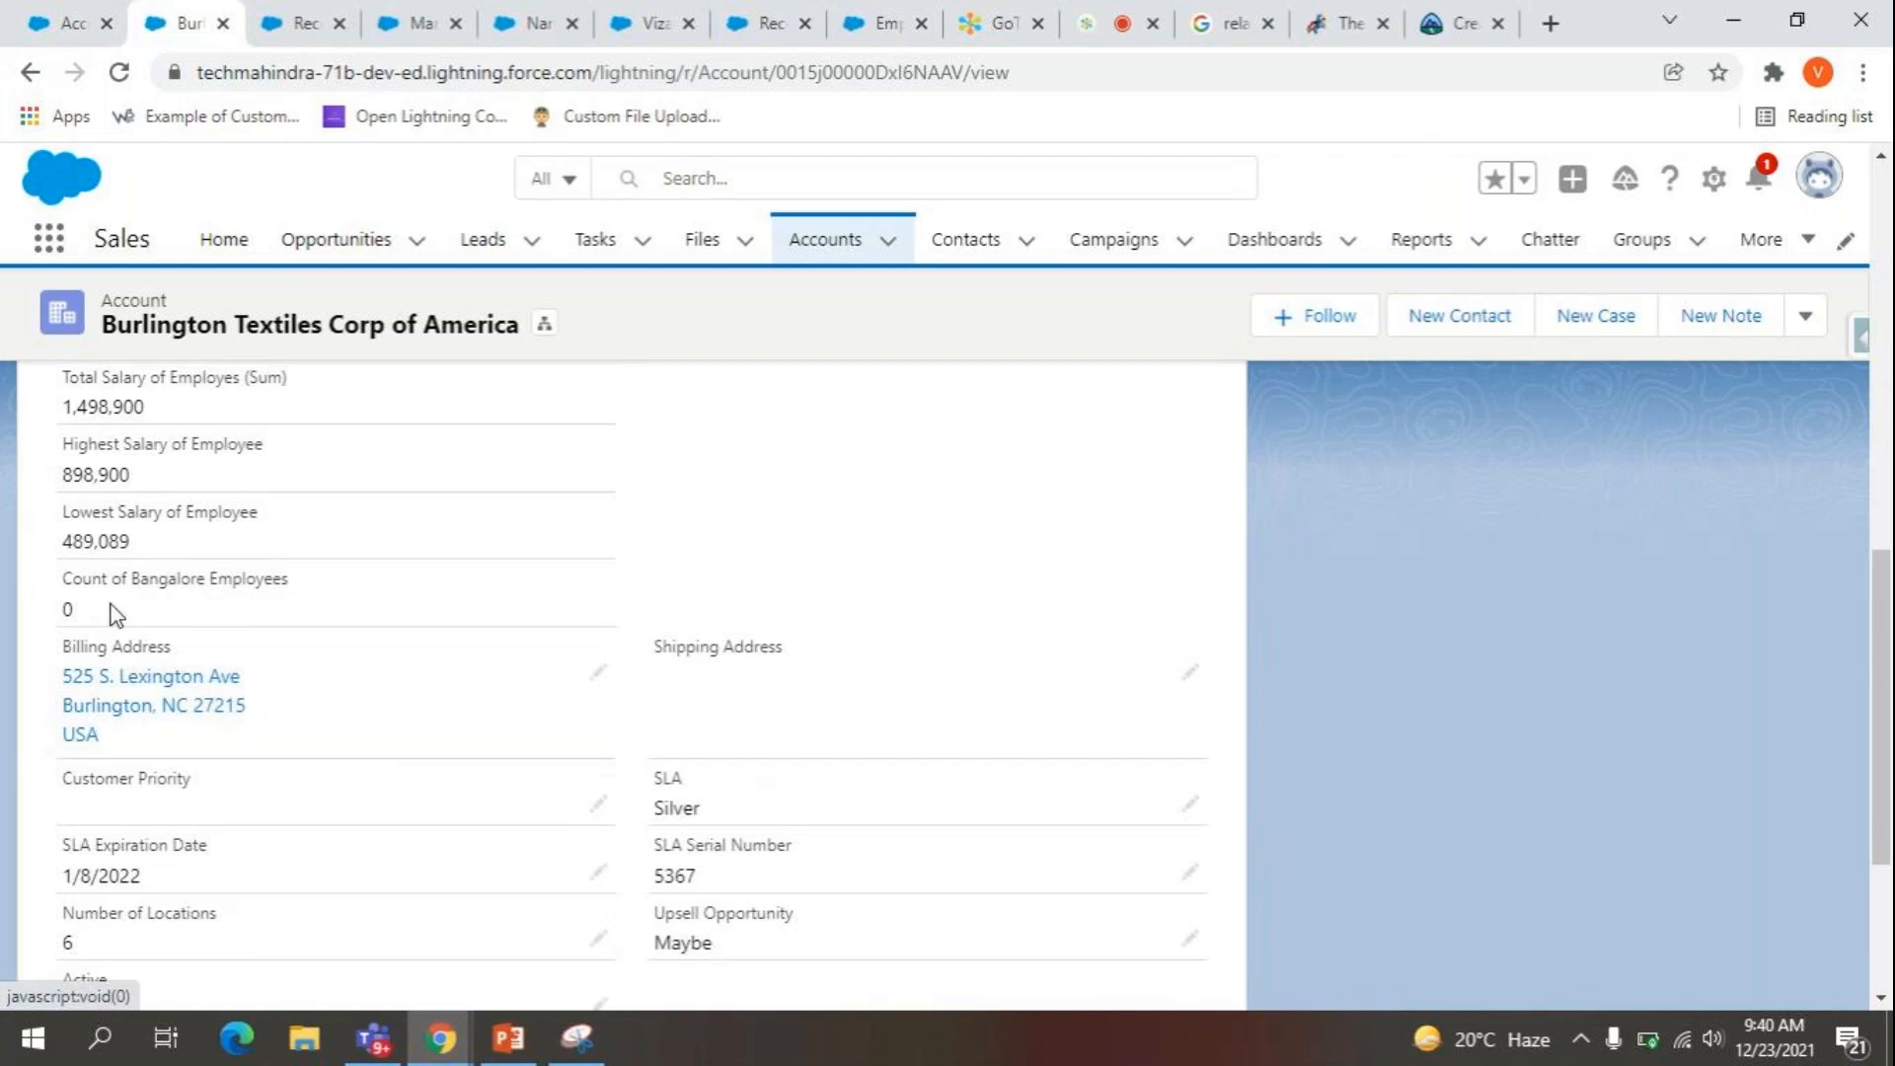
# Open the employee with the 489,089 salary from Burlington Textiles' related Employees list, set Employee Address to Bangalore and save.
pyautogui.scroll(10, 111, 613)
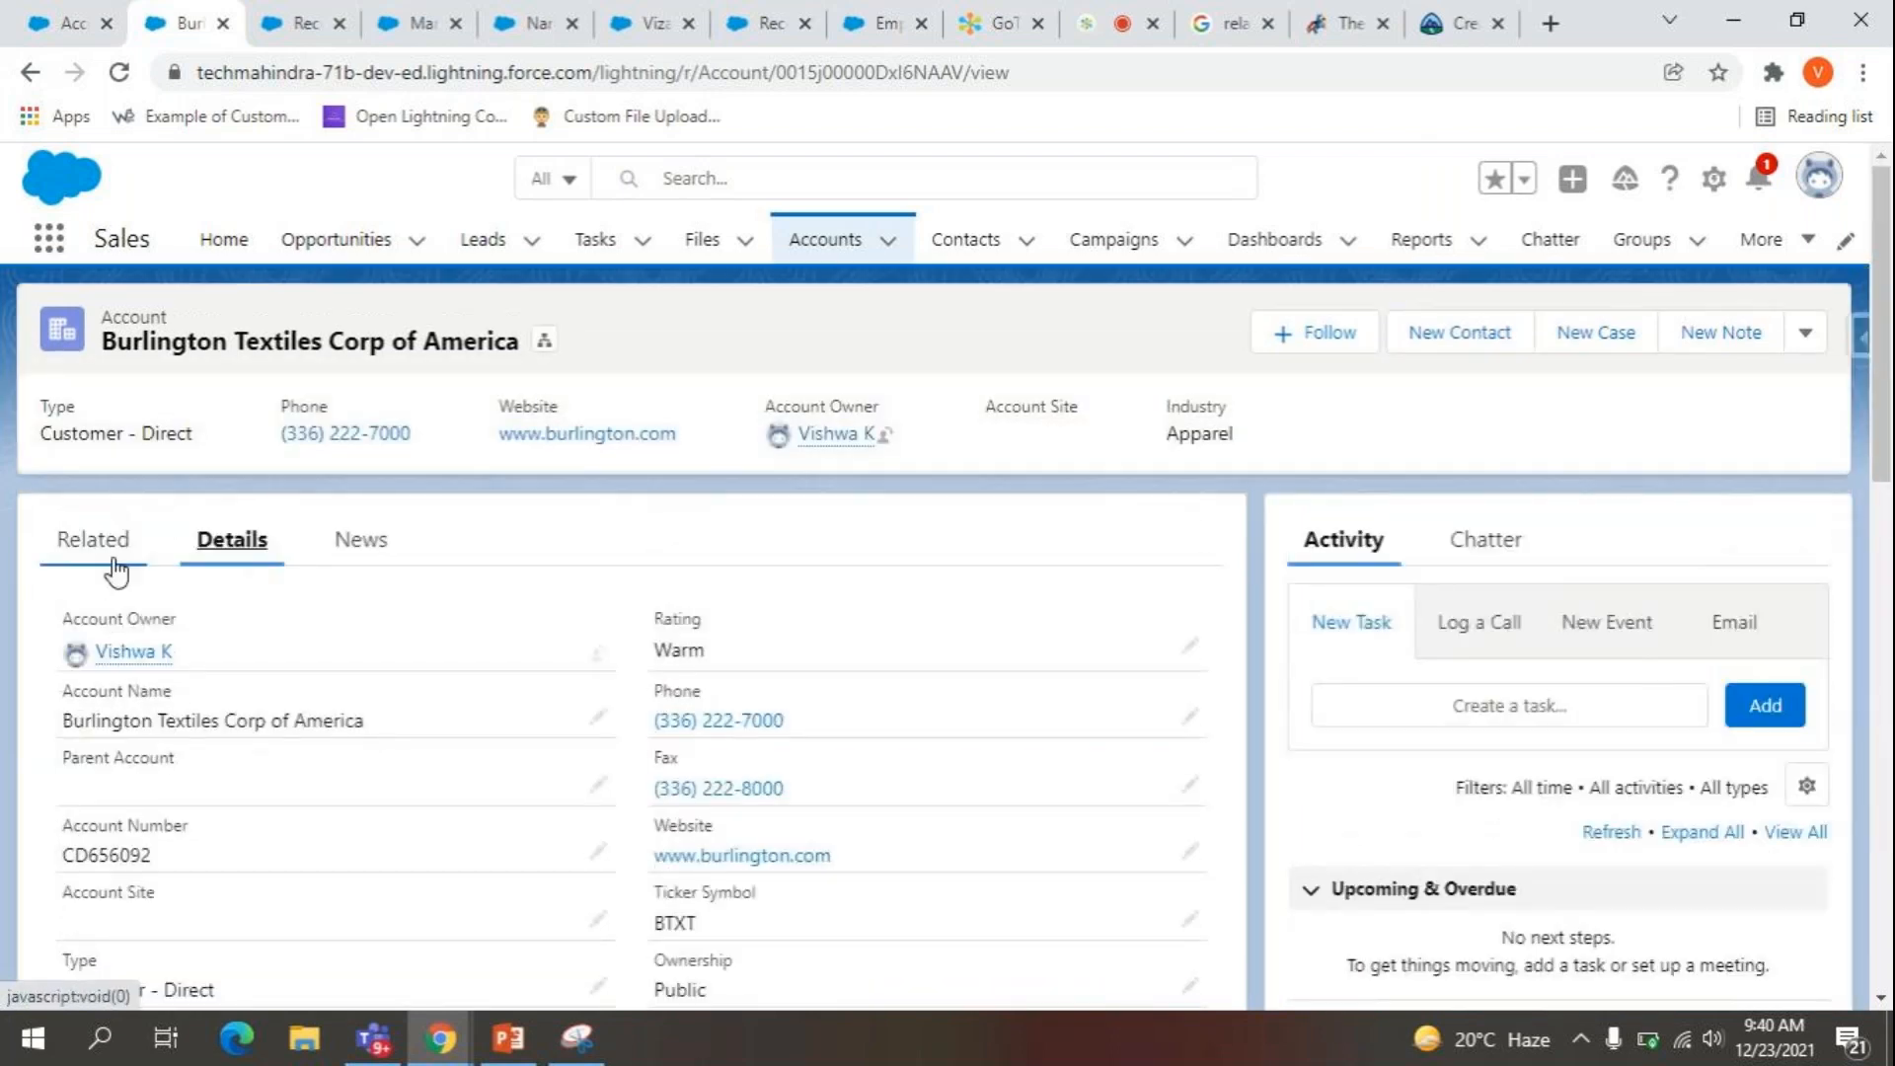
pyautogui.click(116, 568)
pyautogui.scroll(-10, 280, 845)
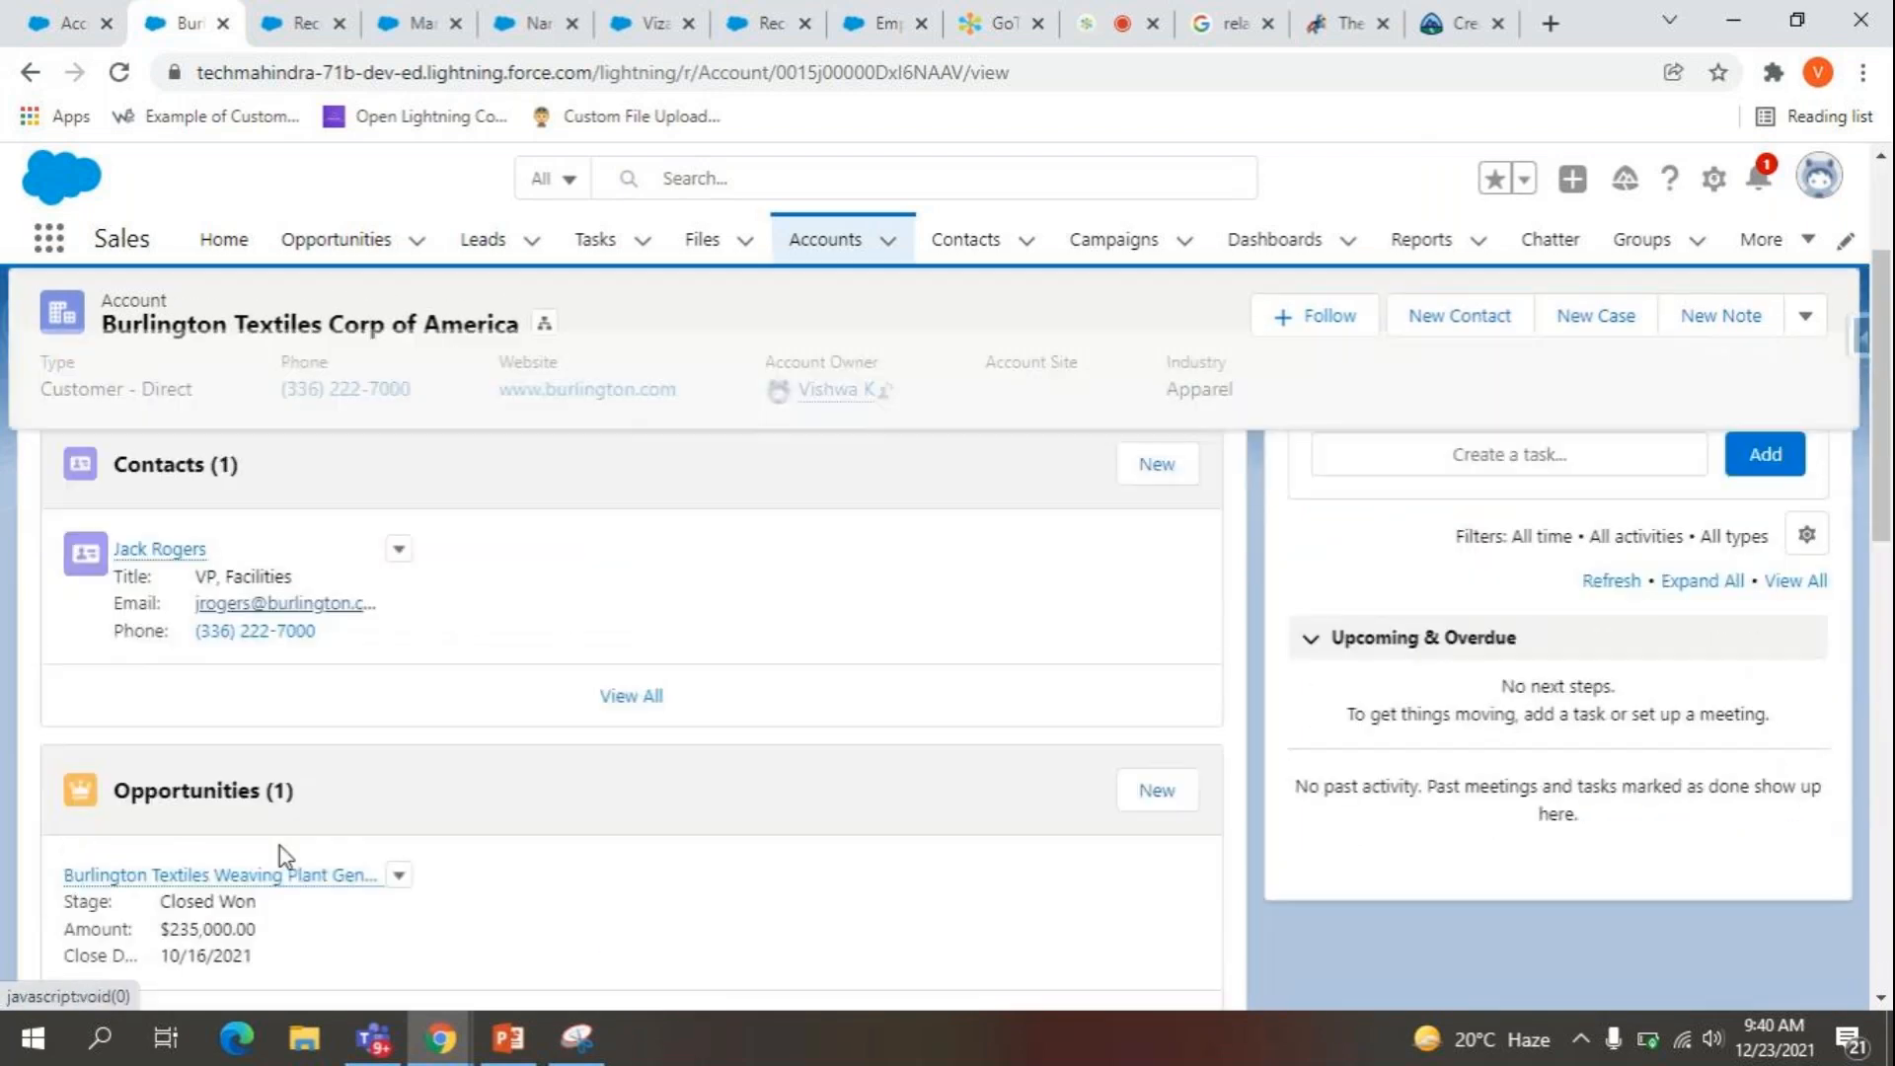
pyautogui.scroll(-3, 280, 847)
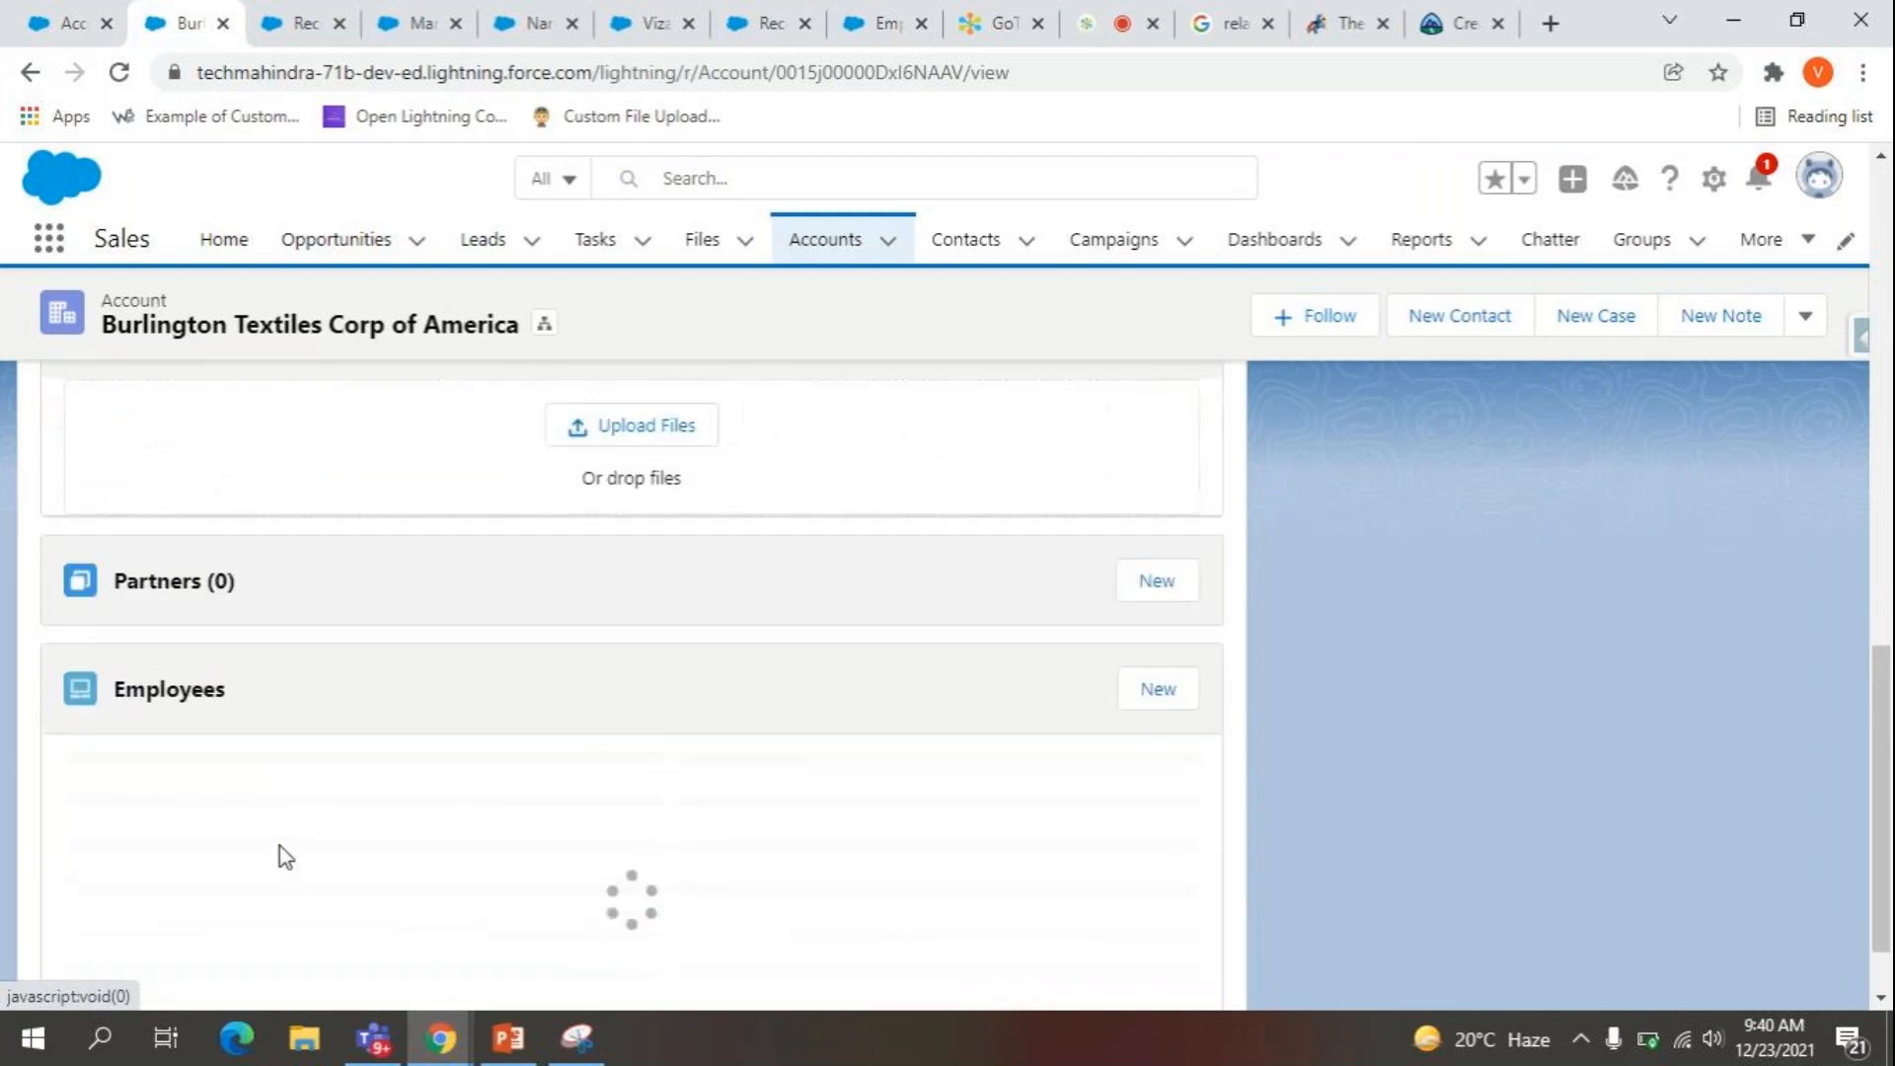
pyautogui.click(69, 809)
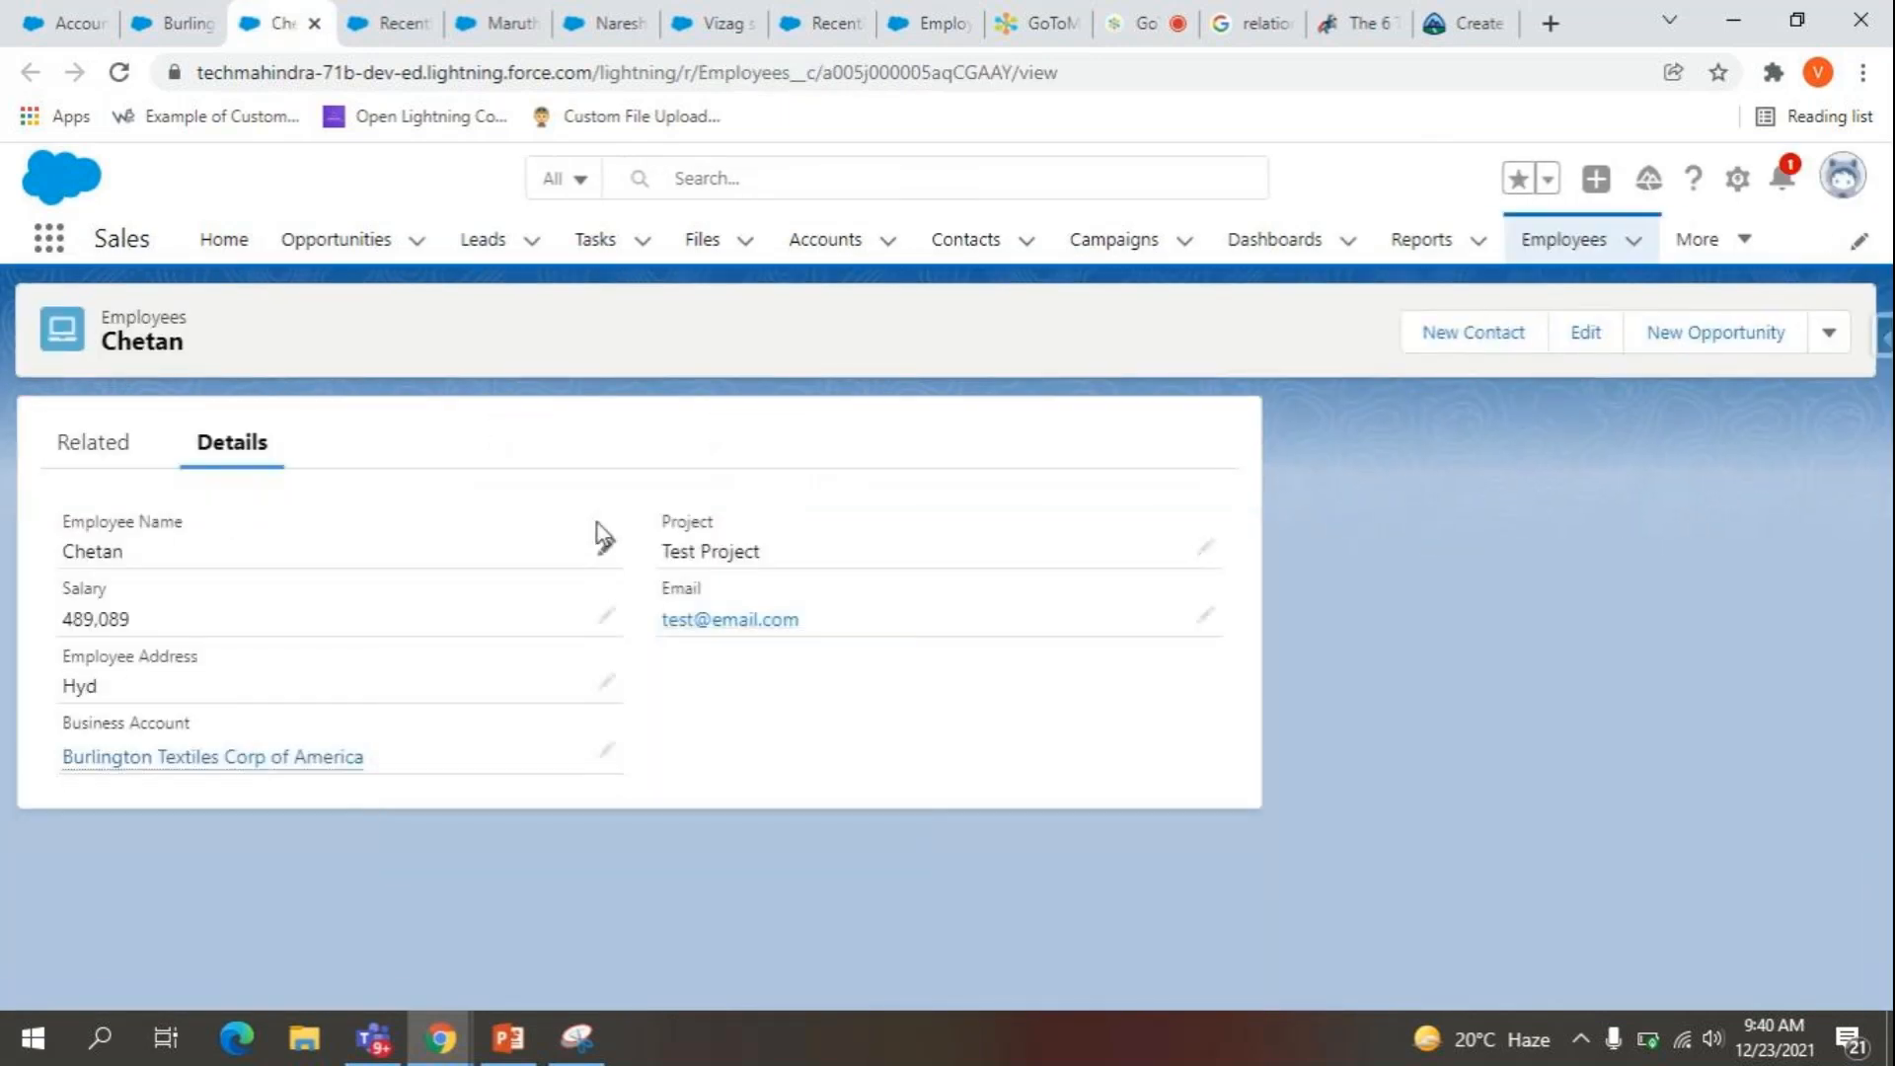
pyautogui.click(606, 677)
pyautogui.doubleClick(258, 788)
pyautogui.write('Bangalore')
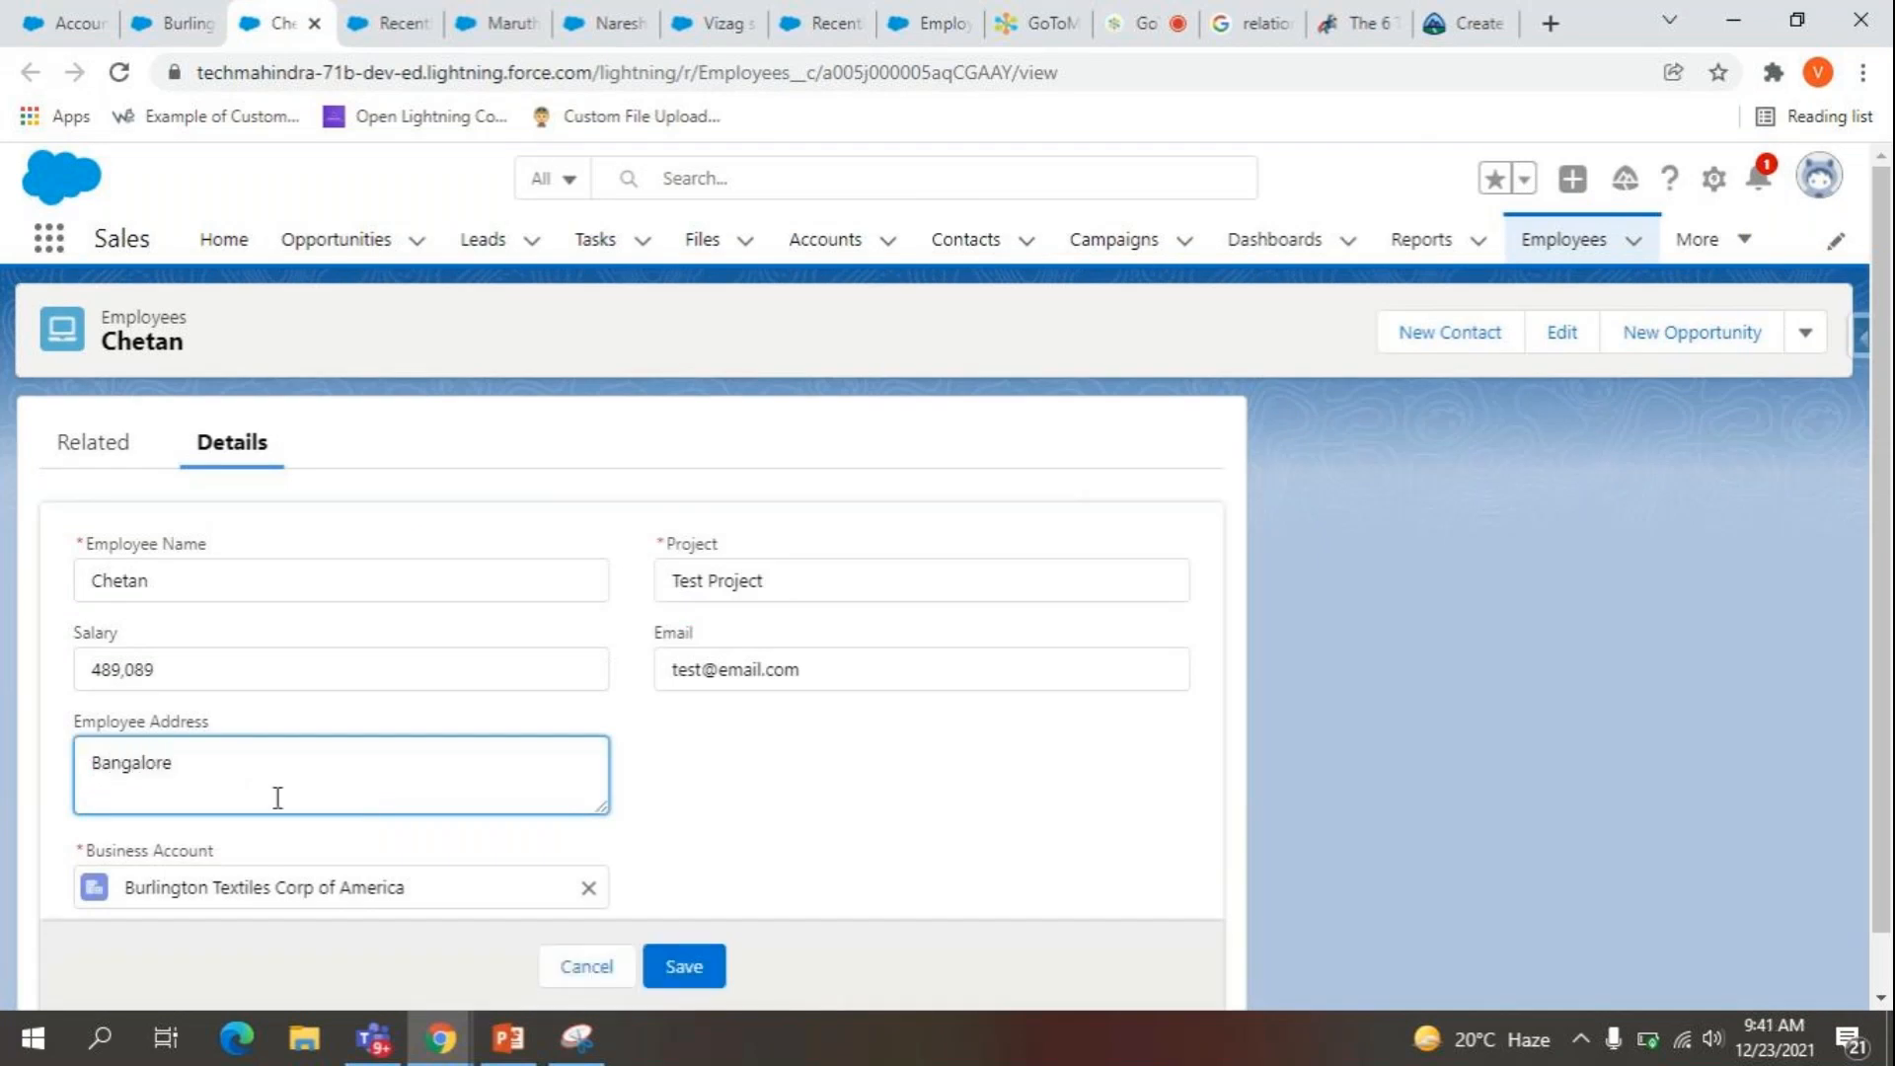
pyautogui.click(698, 943)
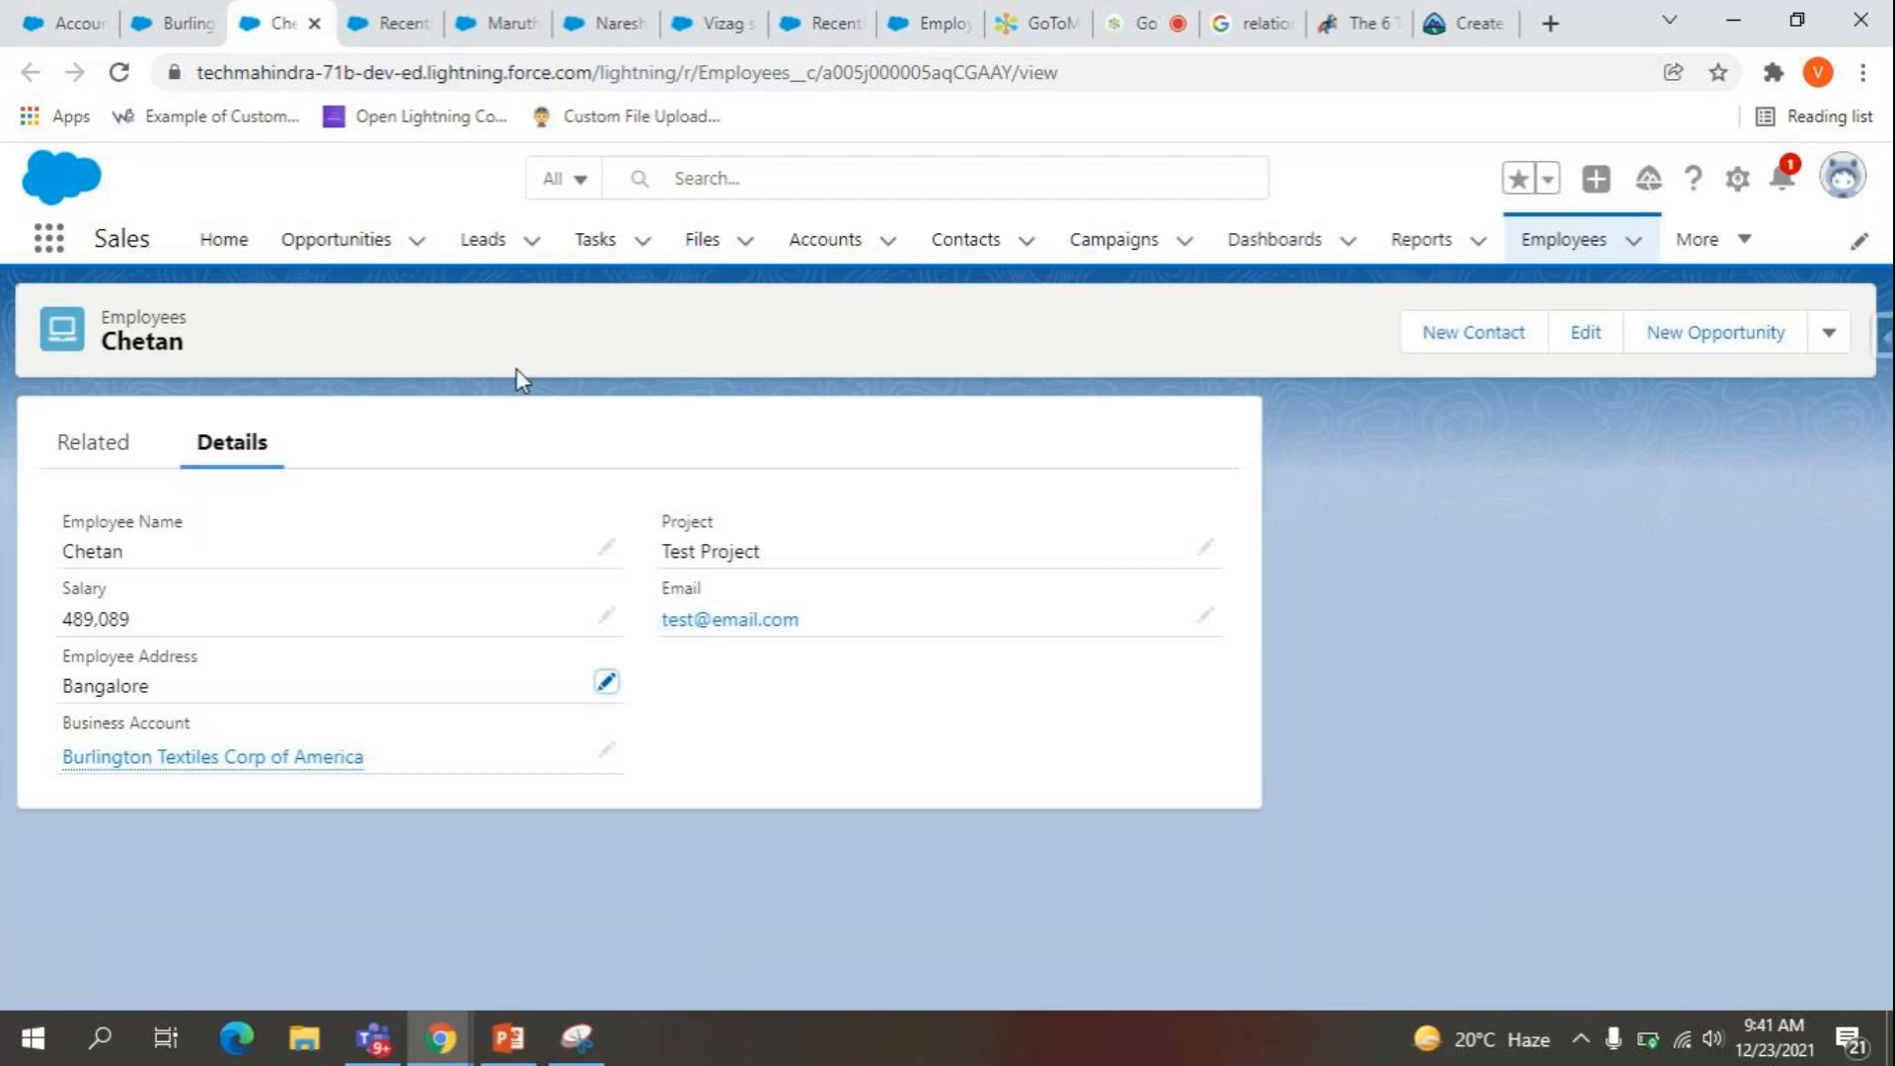
# Refresh the Burlington Textiles account and recheck Count of Bangalore Employees after the employee's address change.
pyautogui.click(172, 22)
pyautogui.click(119, 72)
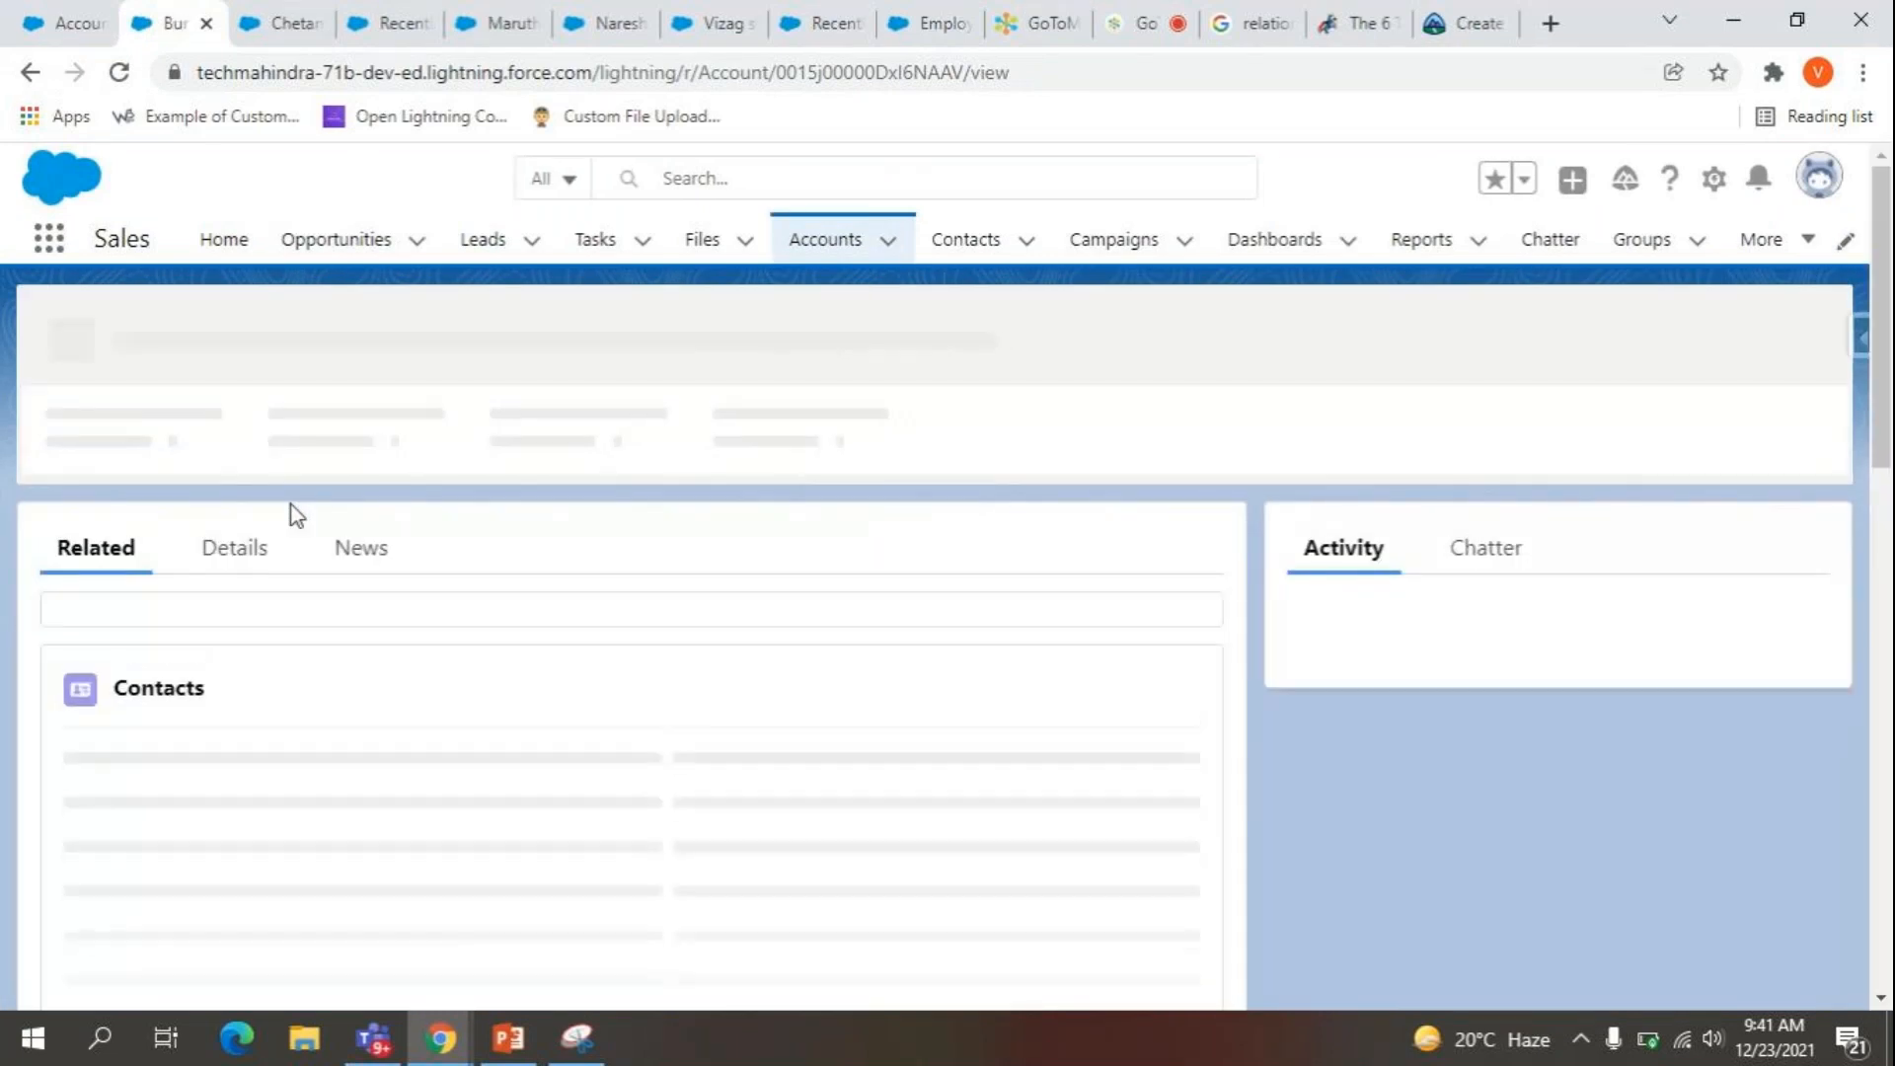
pyautogui.click(231, 545)
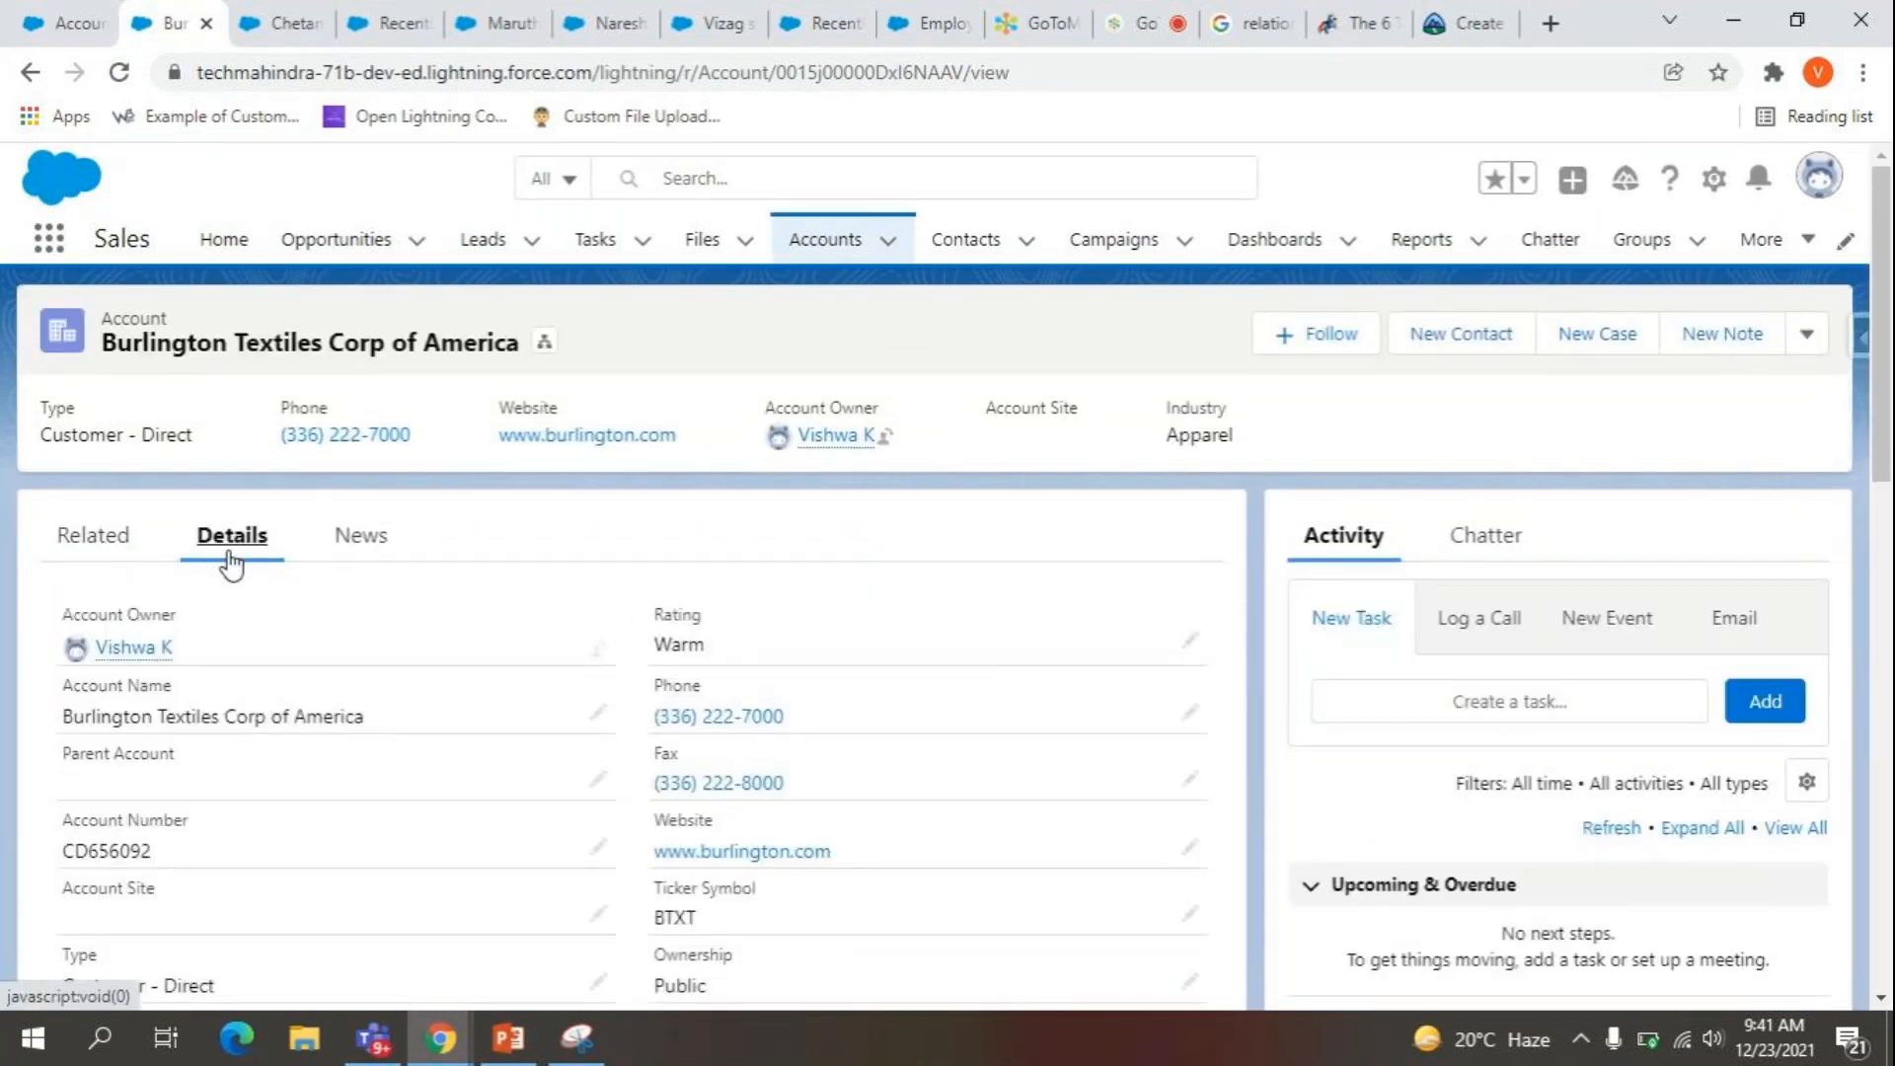
pyautogui.scroll(-4, 255, 773)
pyautogui.scroll(-5, 255, 773)
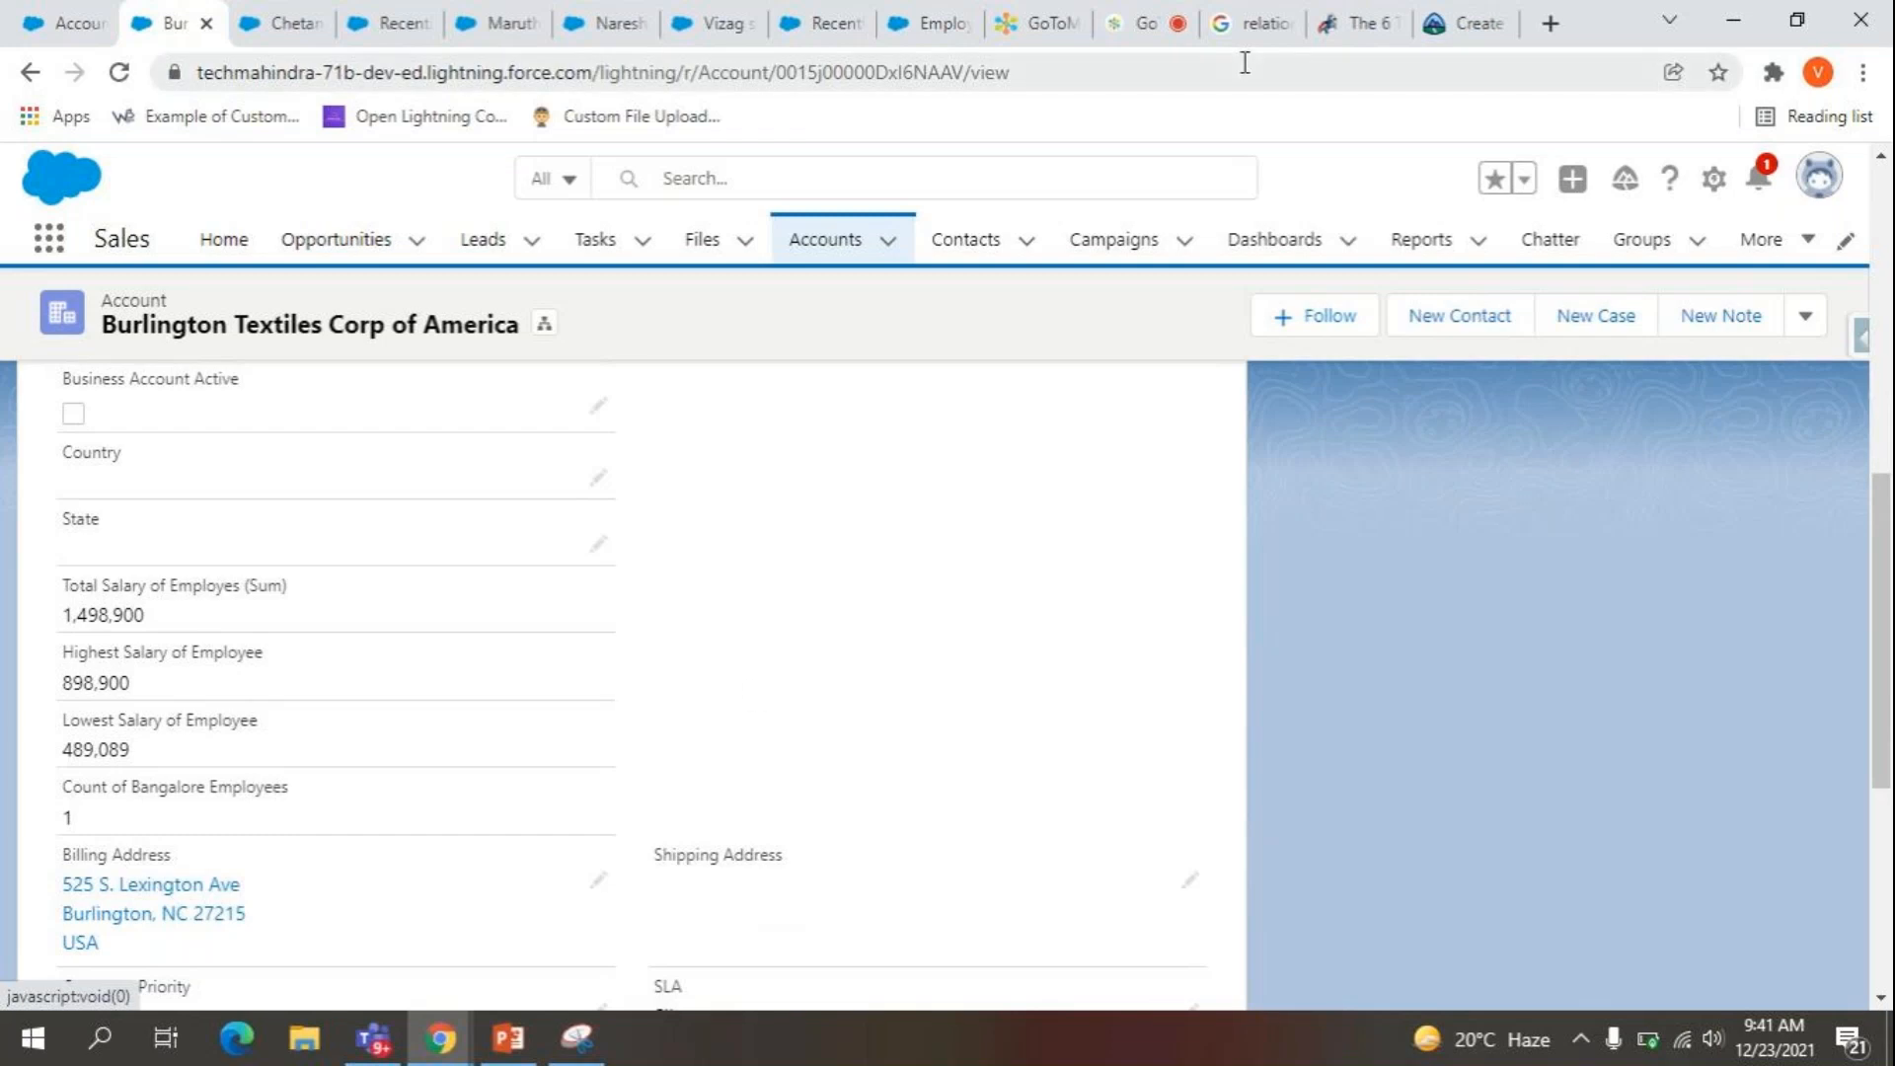
# Search Google for "limitations on relationship fields in salesforce" in place of the existing relationships query.
pyautogui.click(1250, 22)
pyautogui.moveTo(746, 188); pyautogui.dragTo(2, 146)
pyautogui.scroll(-8, 5, 156)
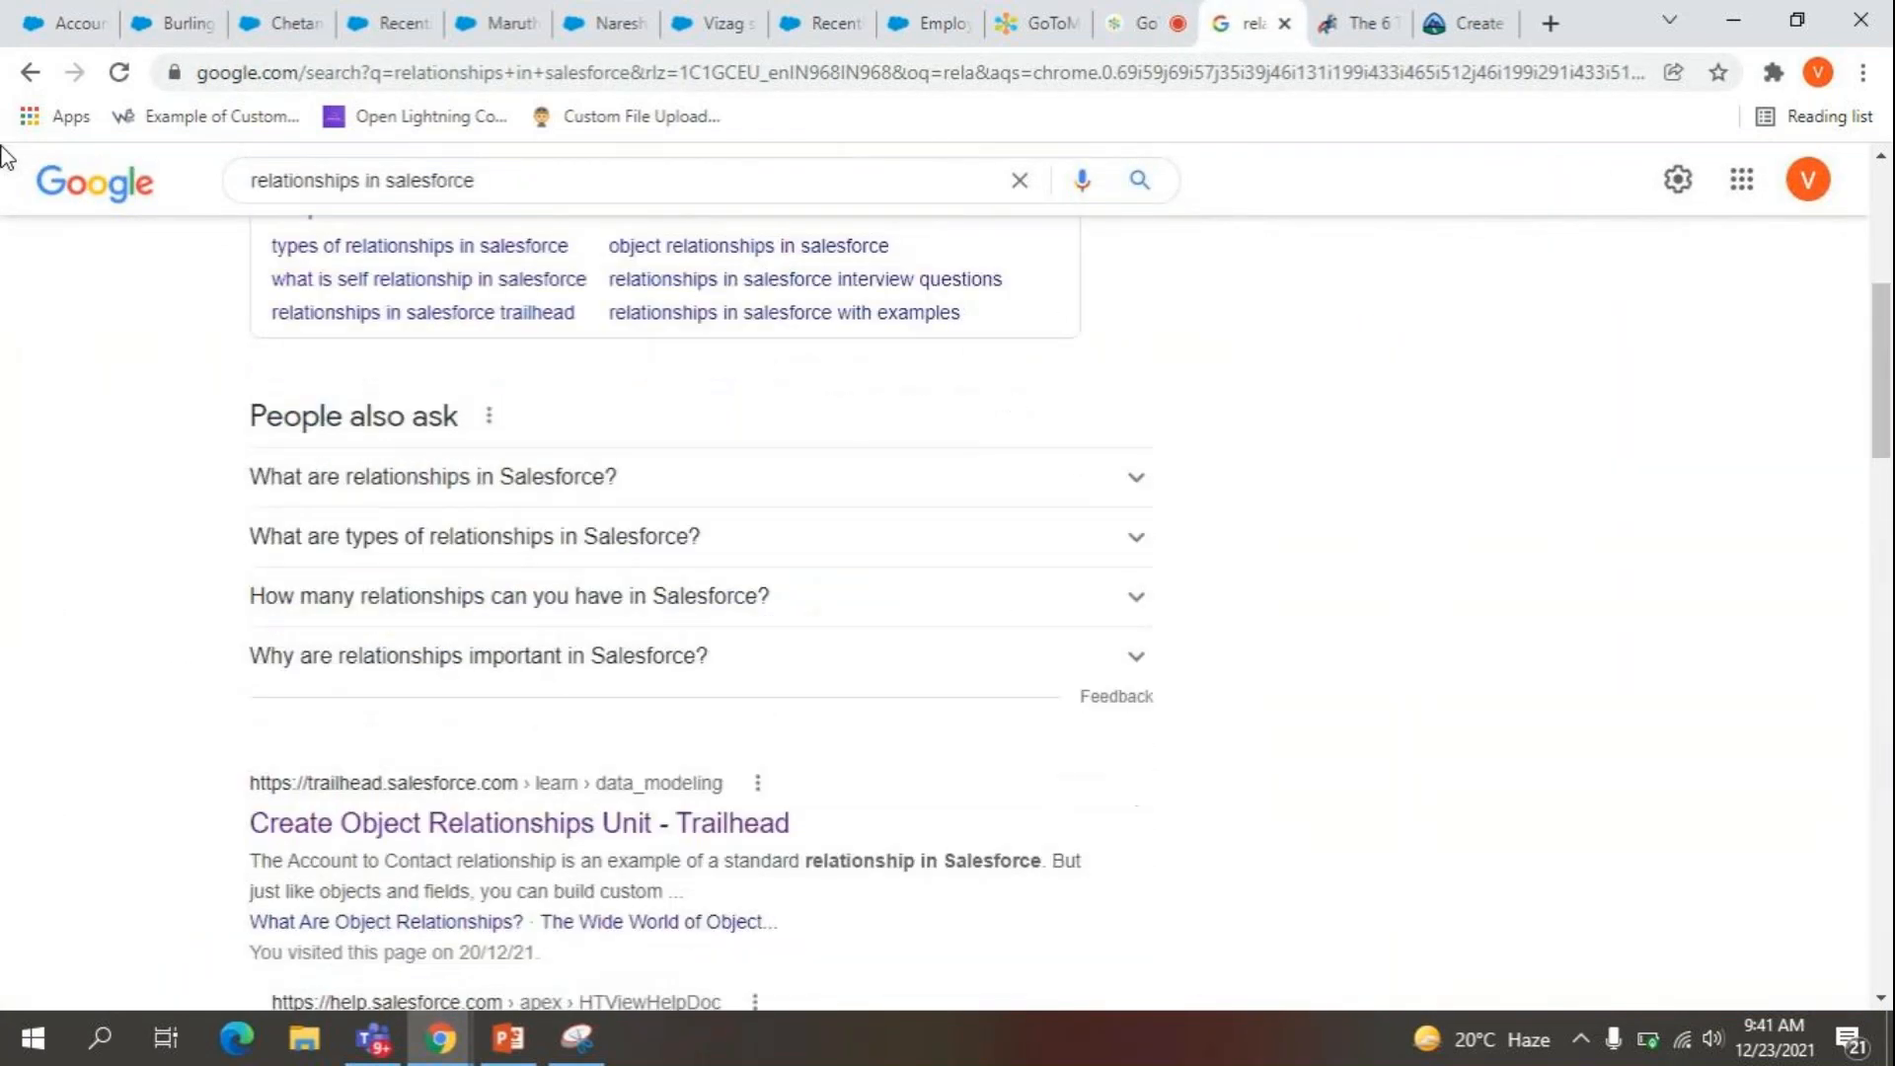
pyautogui.moveTo(482, 181); pyautogui.dragTo(122, 168)
pyautogui.write('lim')
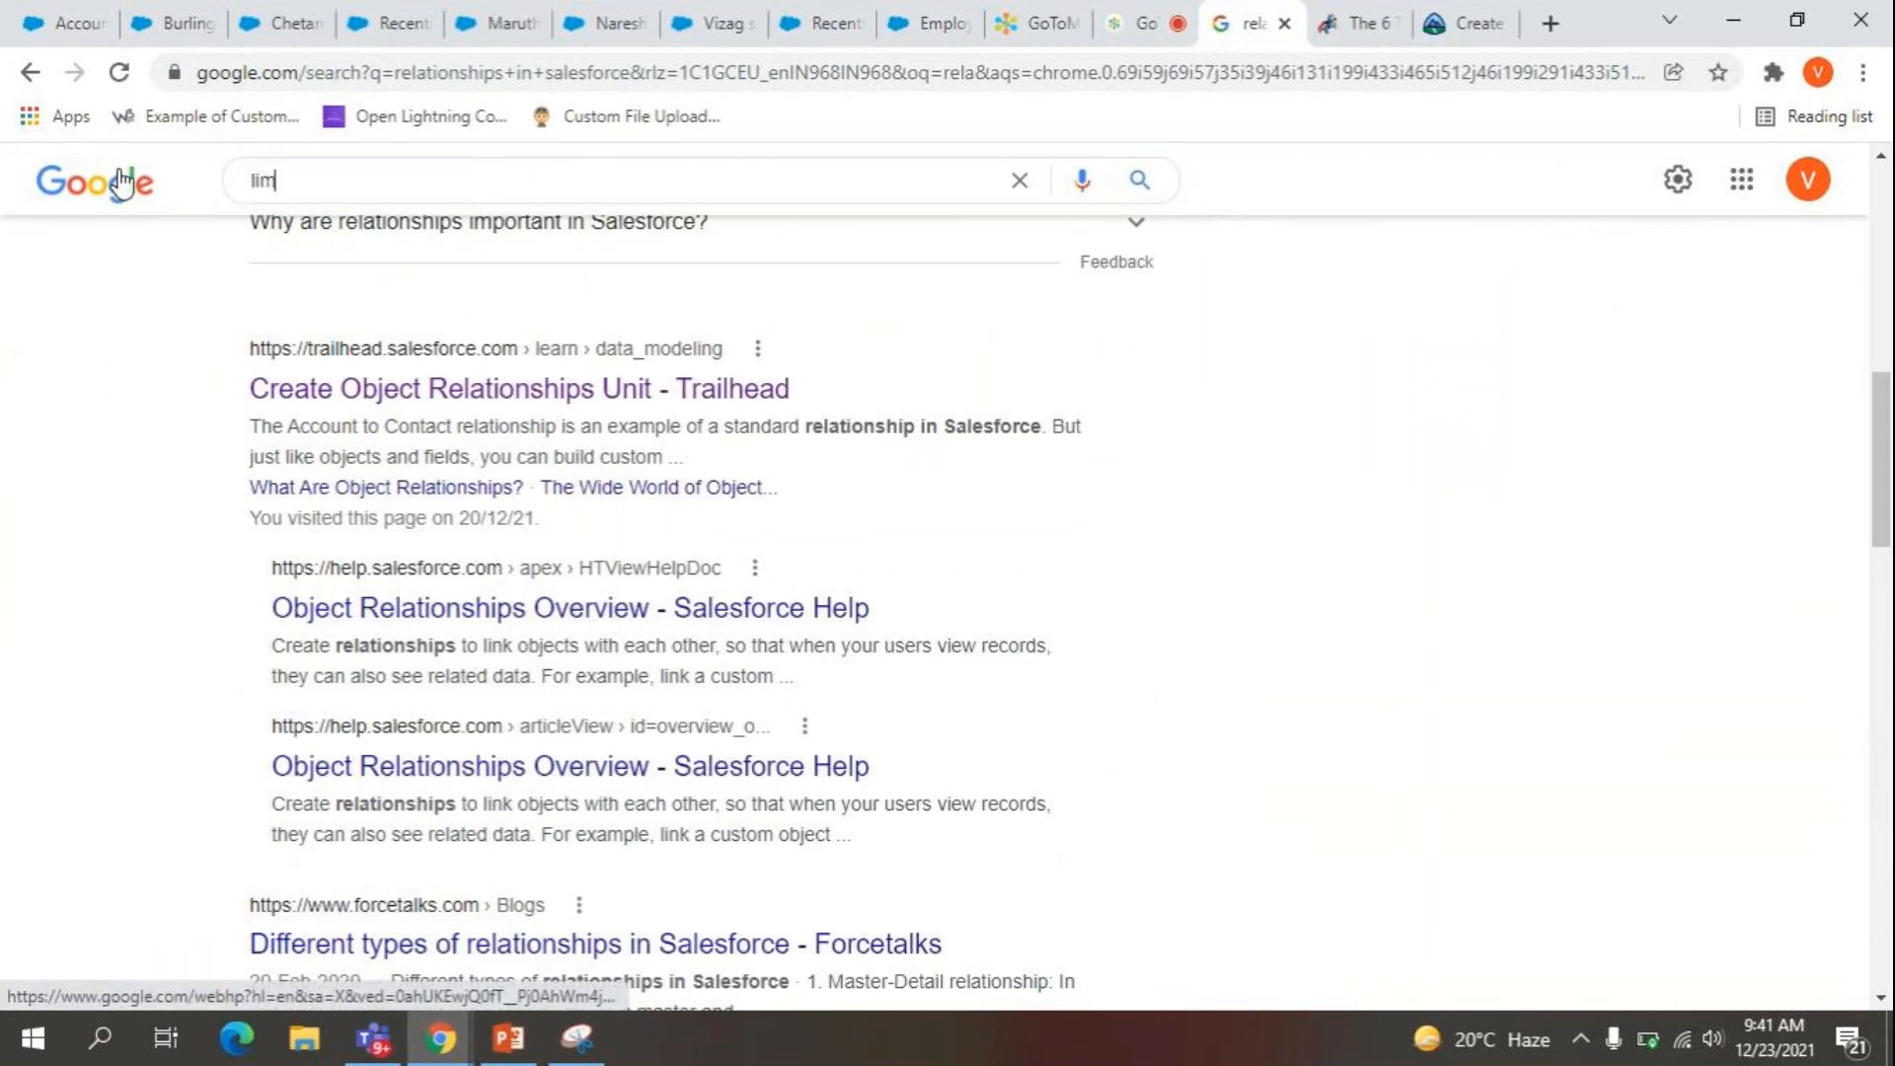
pyautogui.write('itations o')
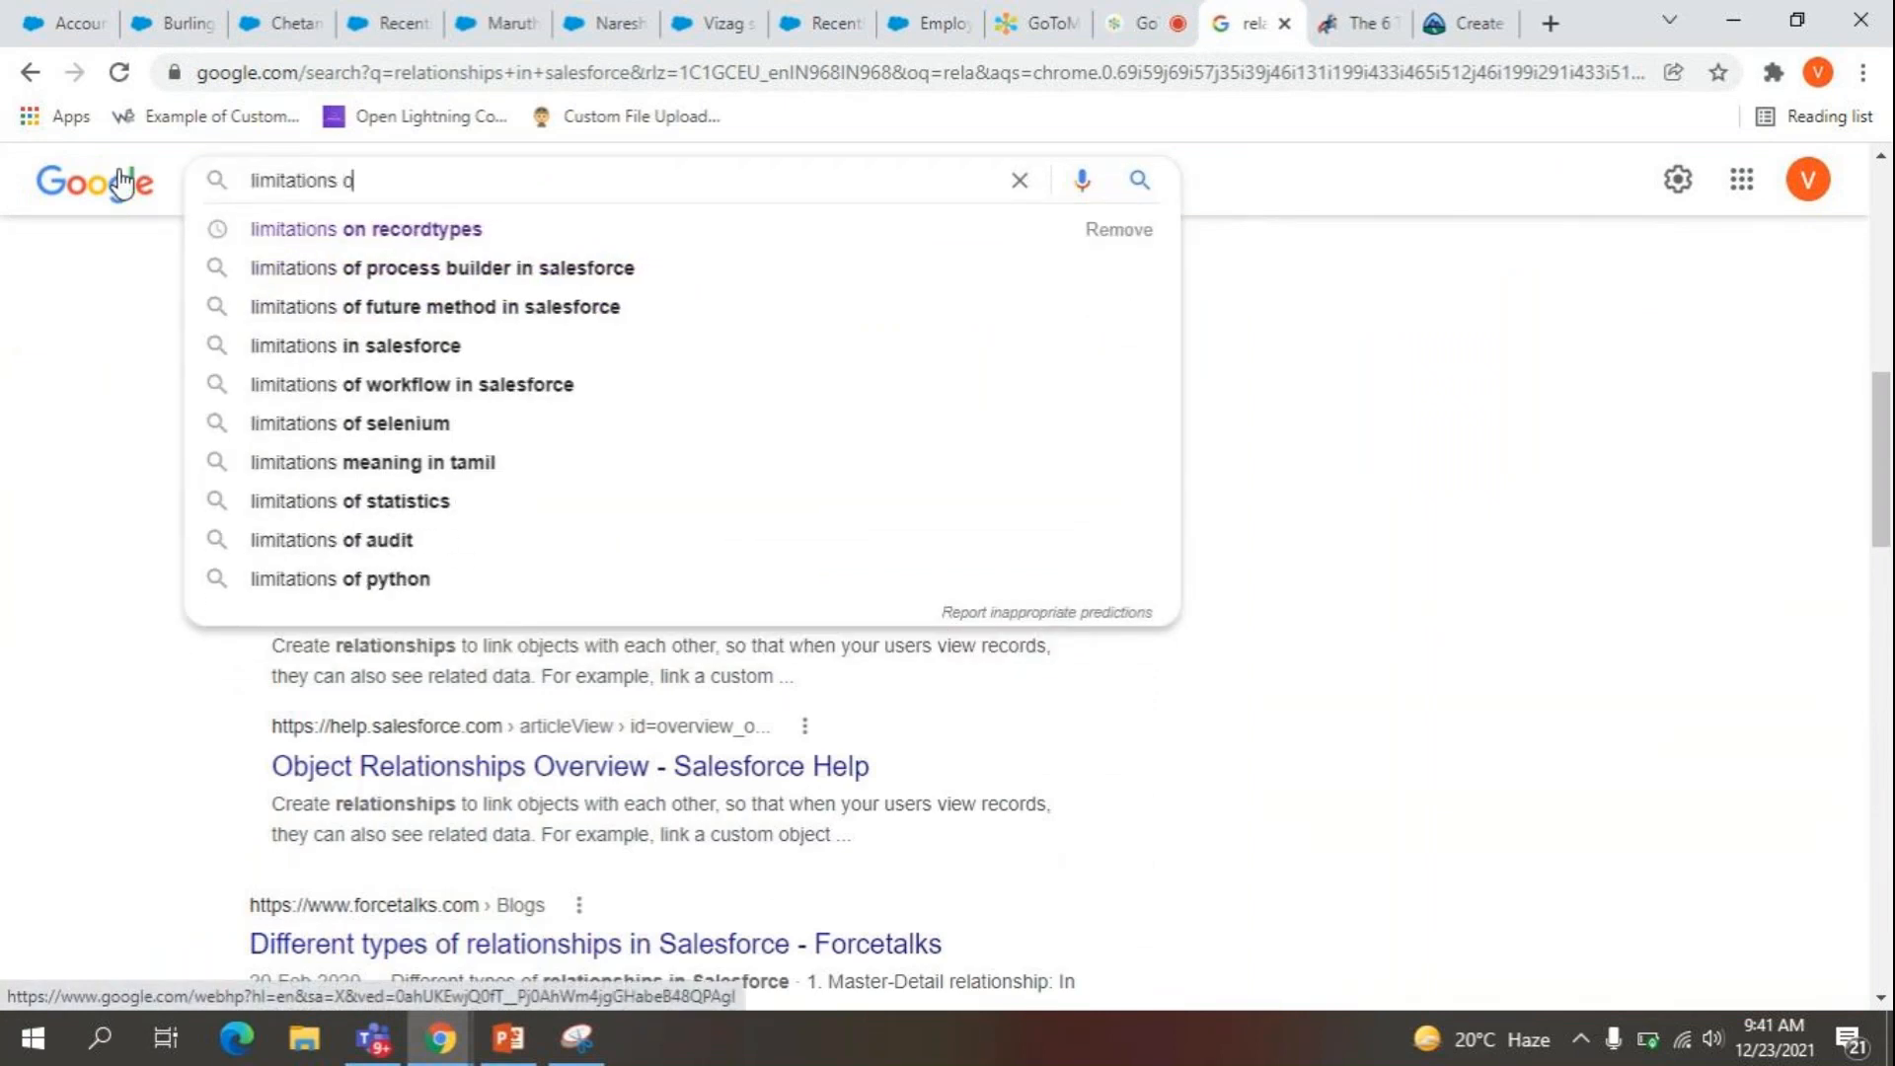
pyautogui.write('n relationships')
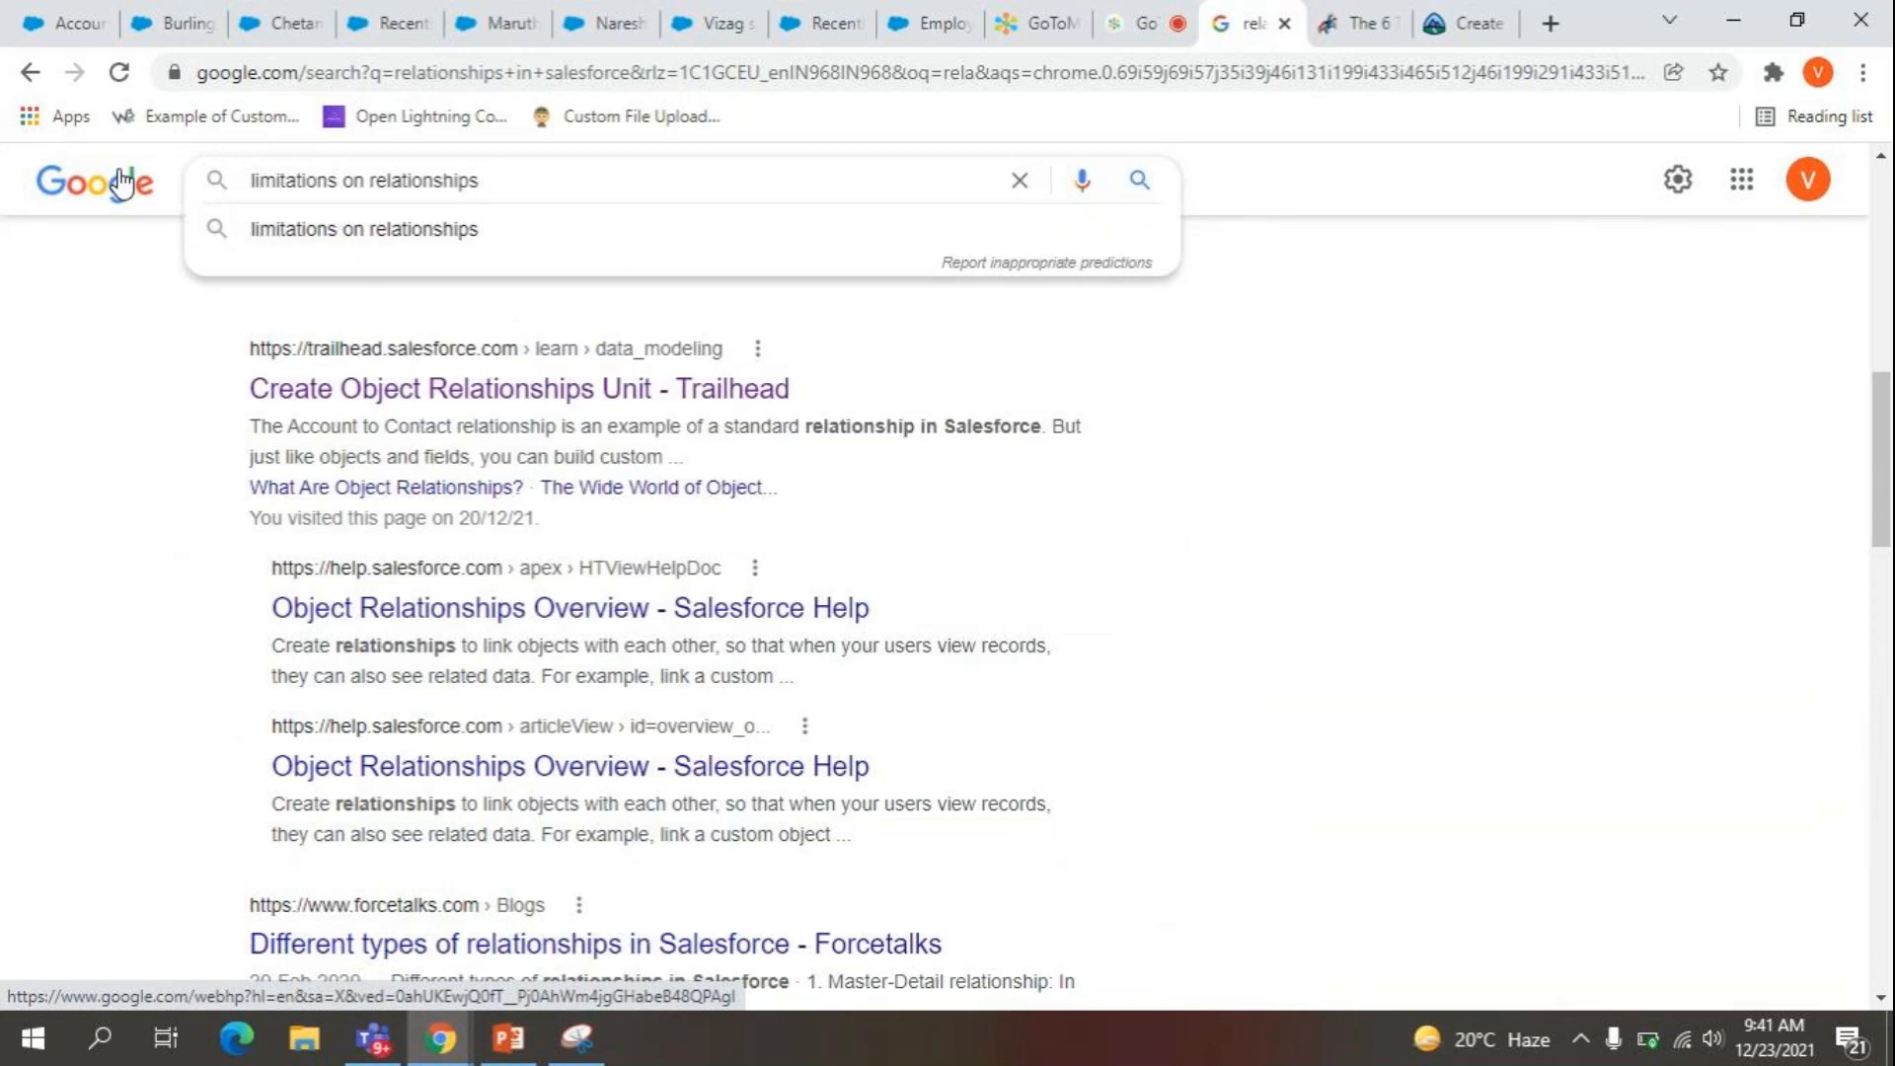
pyautogui.press('BackSpace')
pyautogui.write('fields')
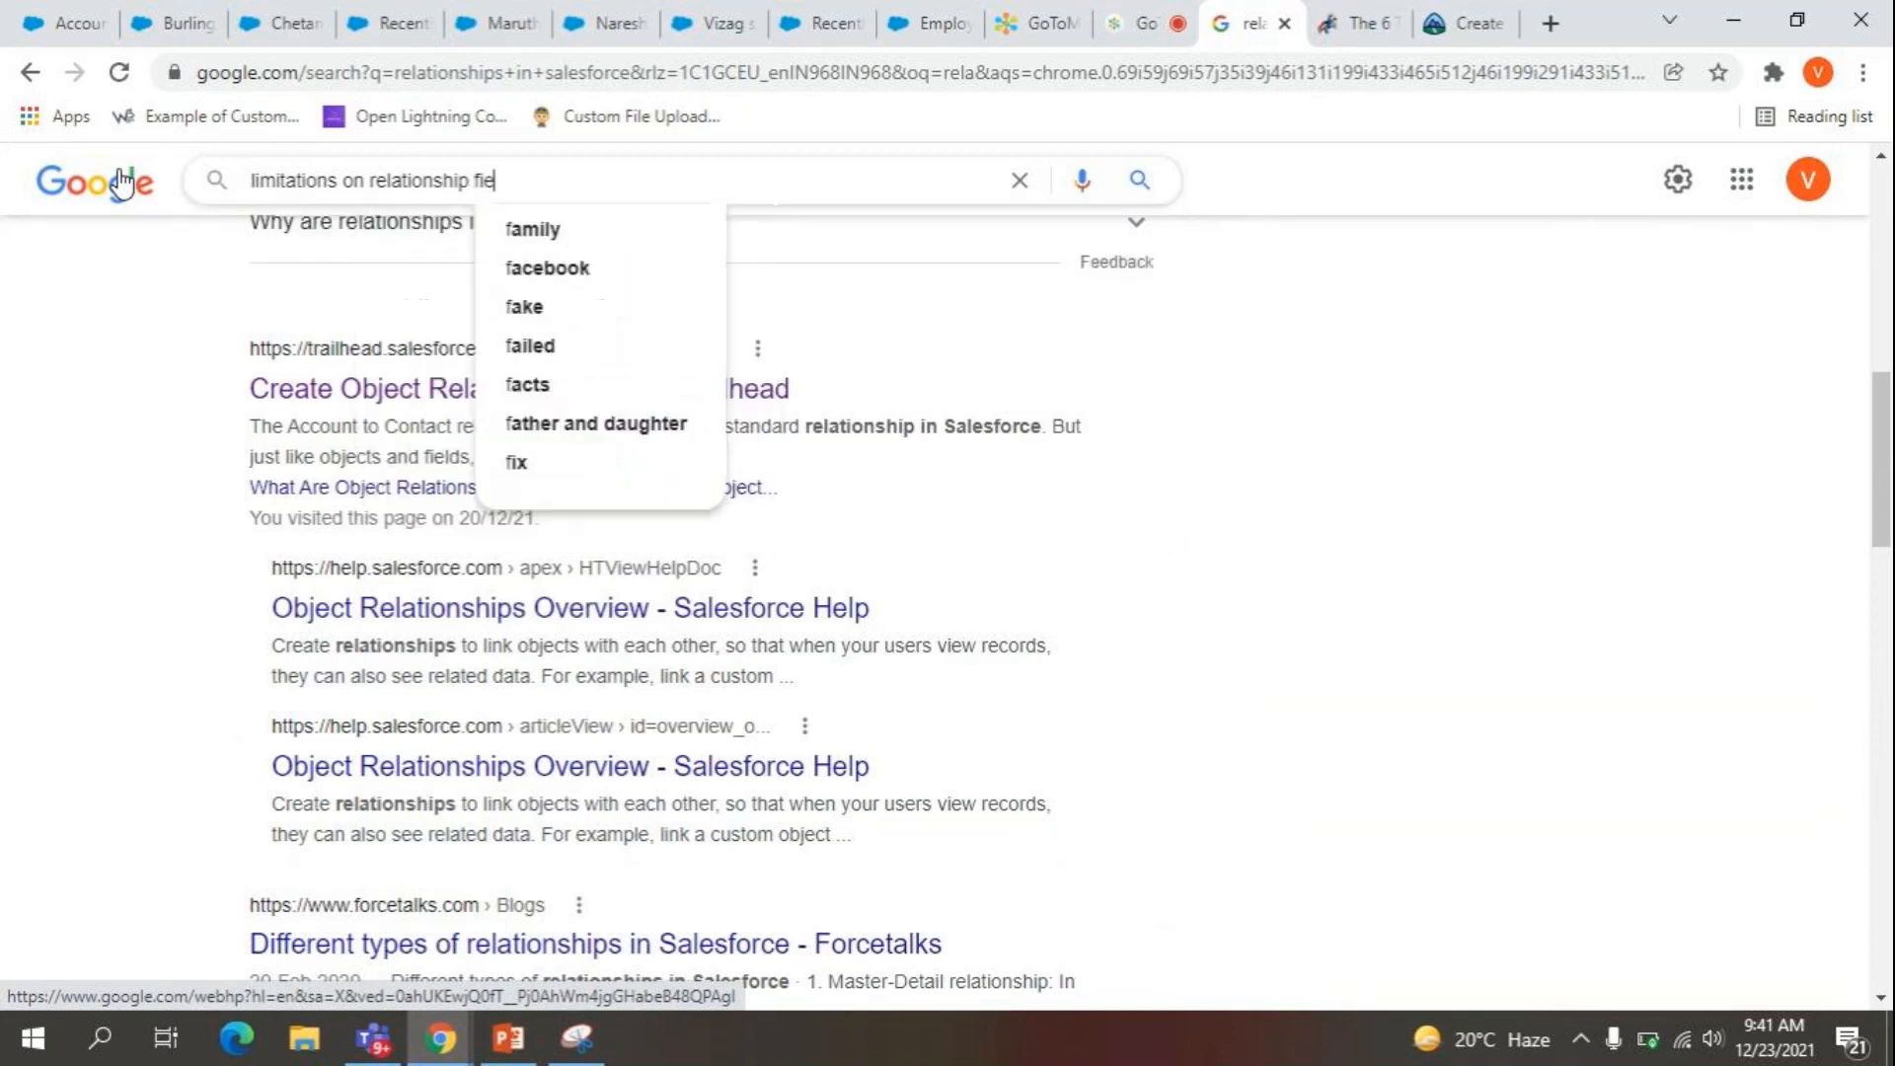
pyautogui.press('Down')
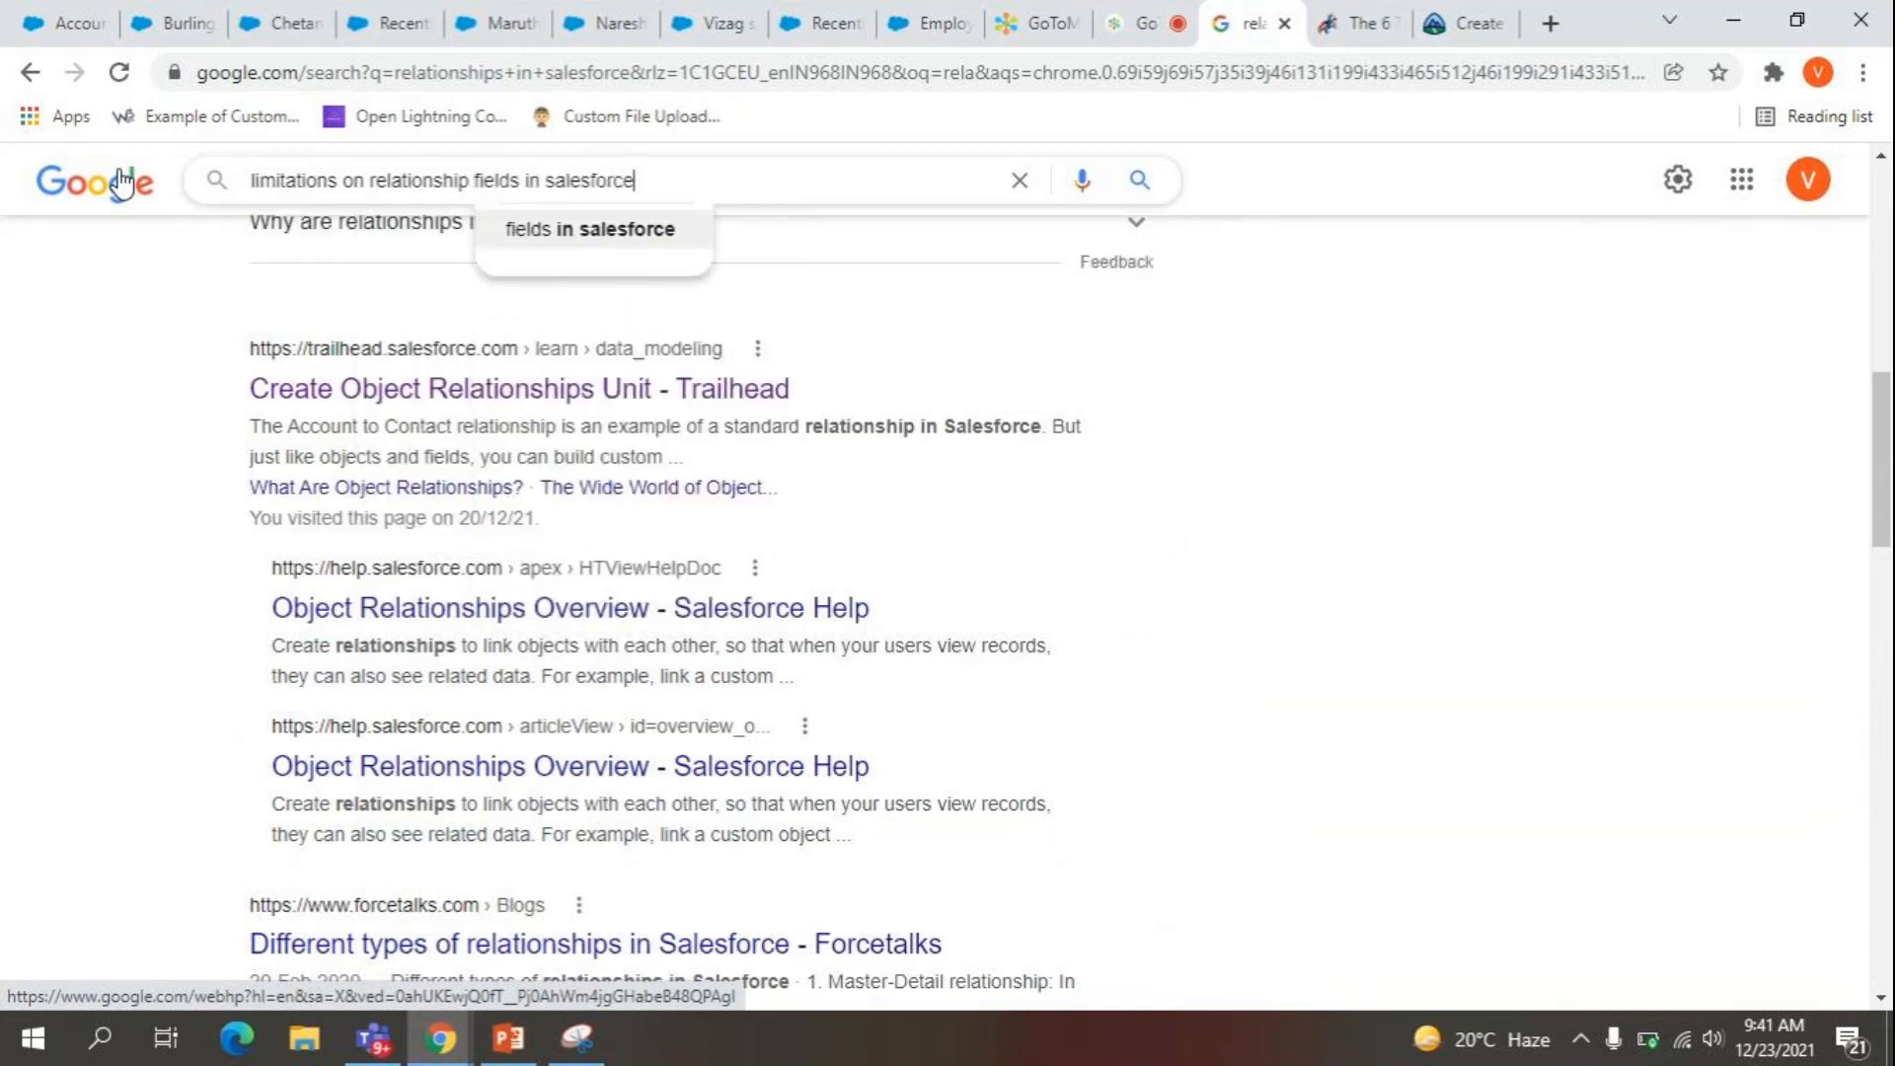
pyautogui.press('Return')
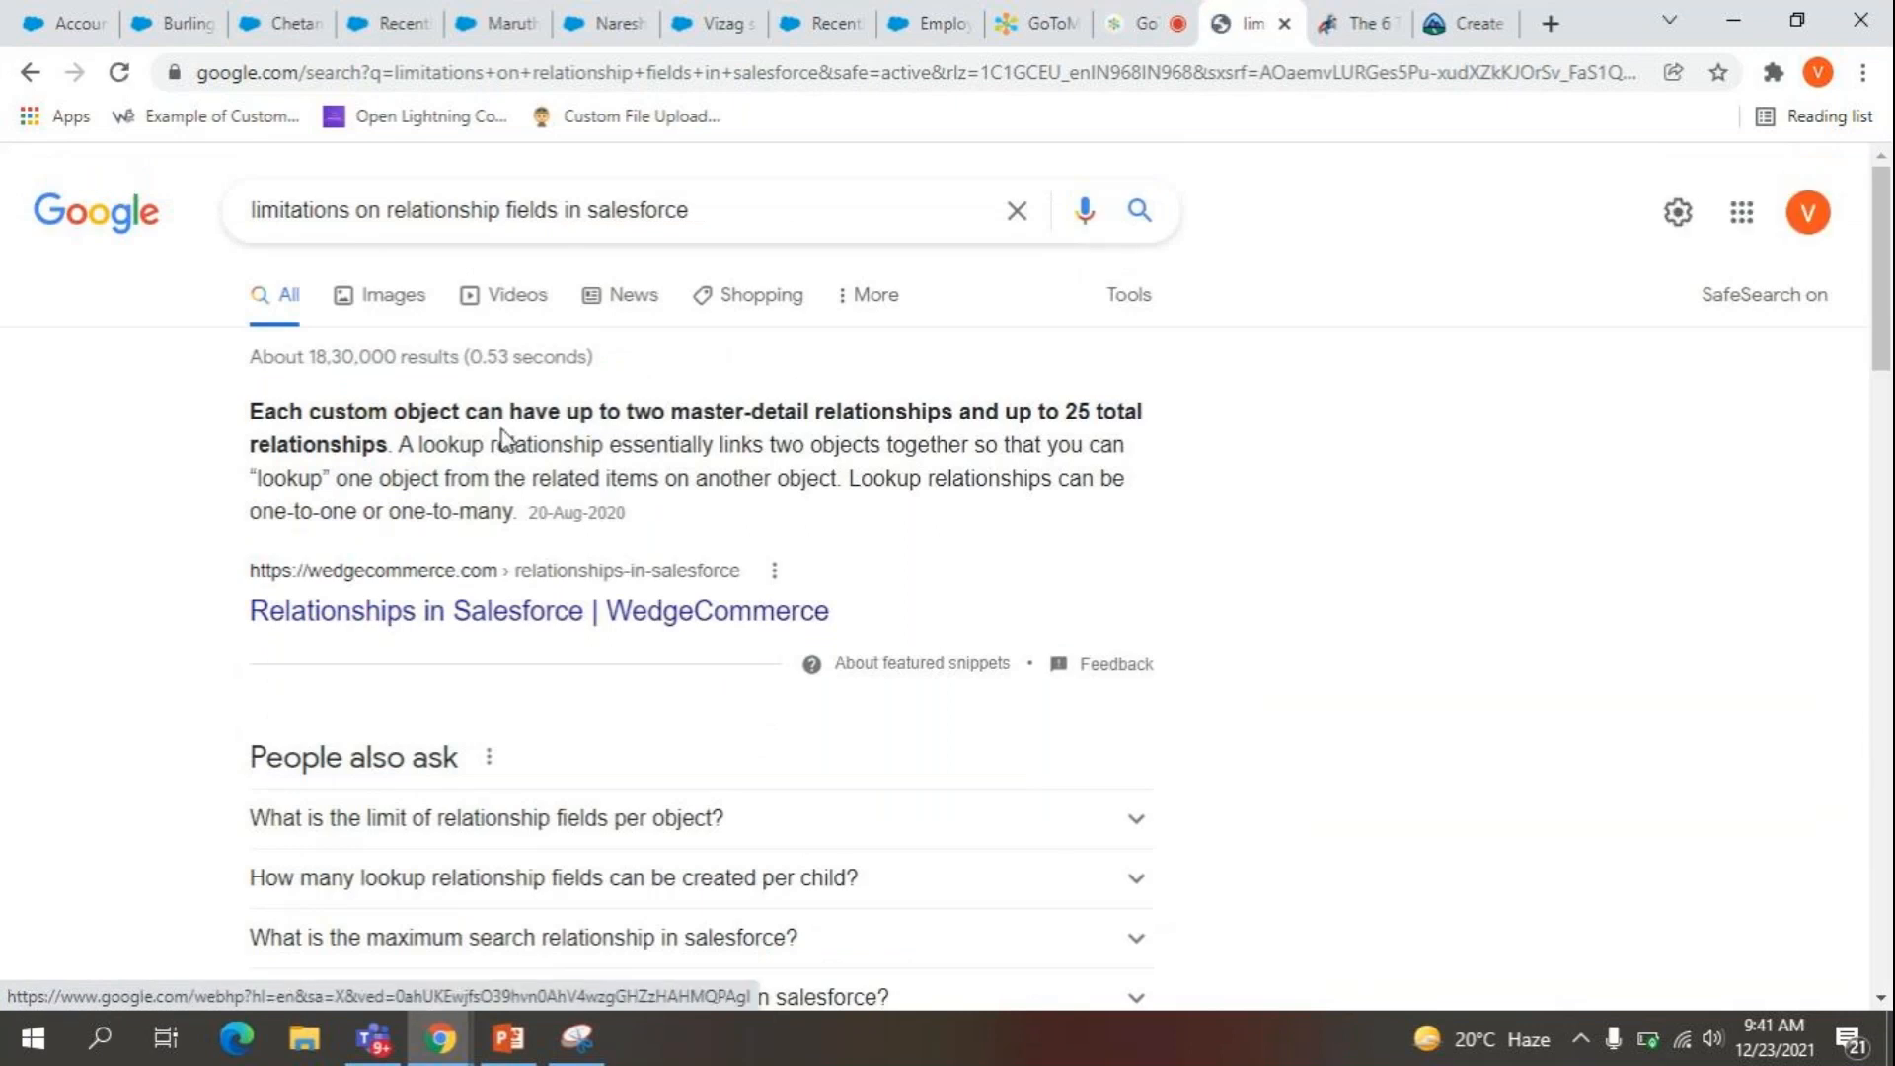
# Open the WedgeCommerce result "Relationships in Salesforce" in a separate tab, view it and return to the Google results.
pyautogui.keyDown('ctrl'); pyautogui.click(438, 604); pyautogui.keyUp('ctrl')
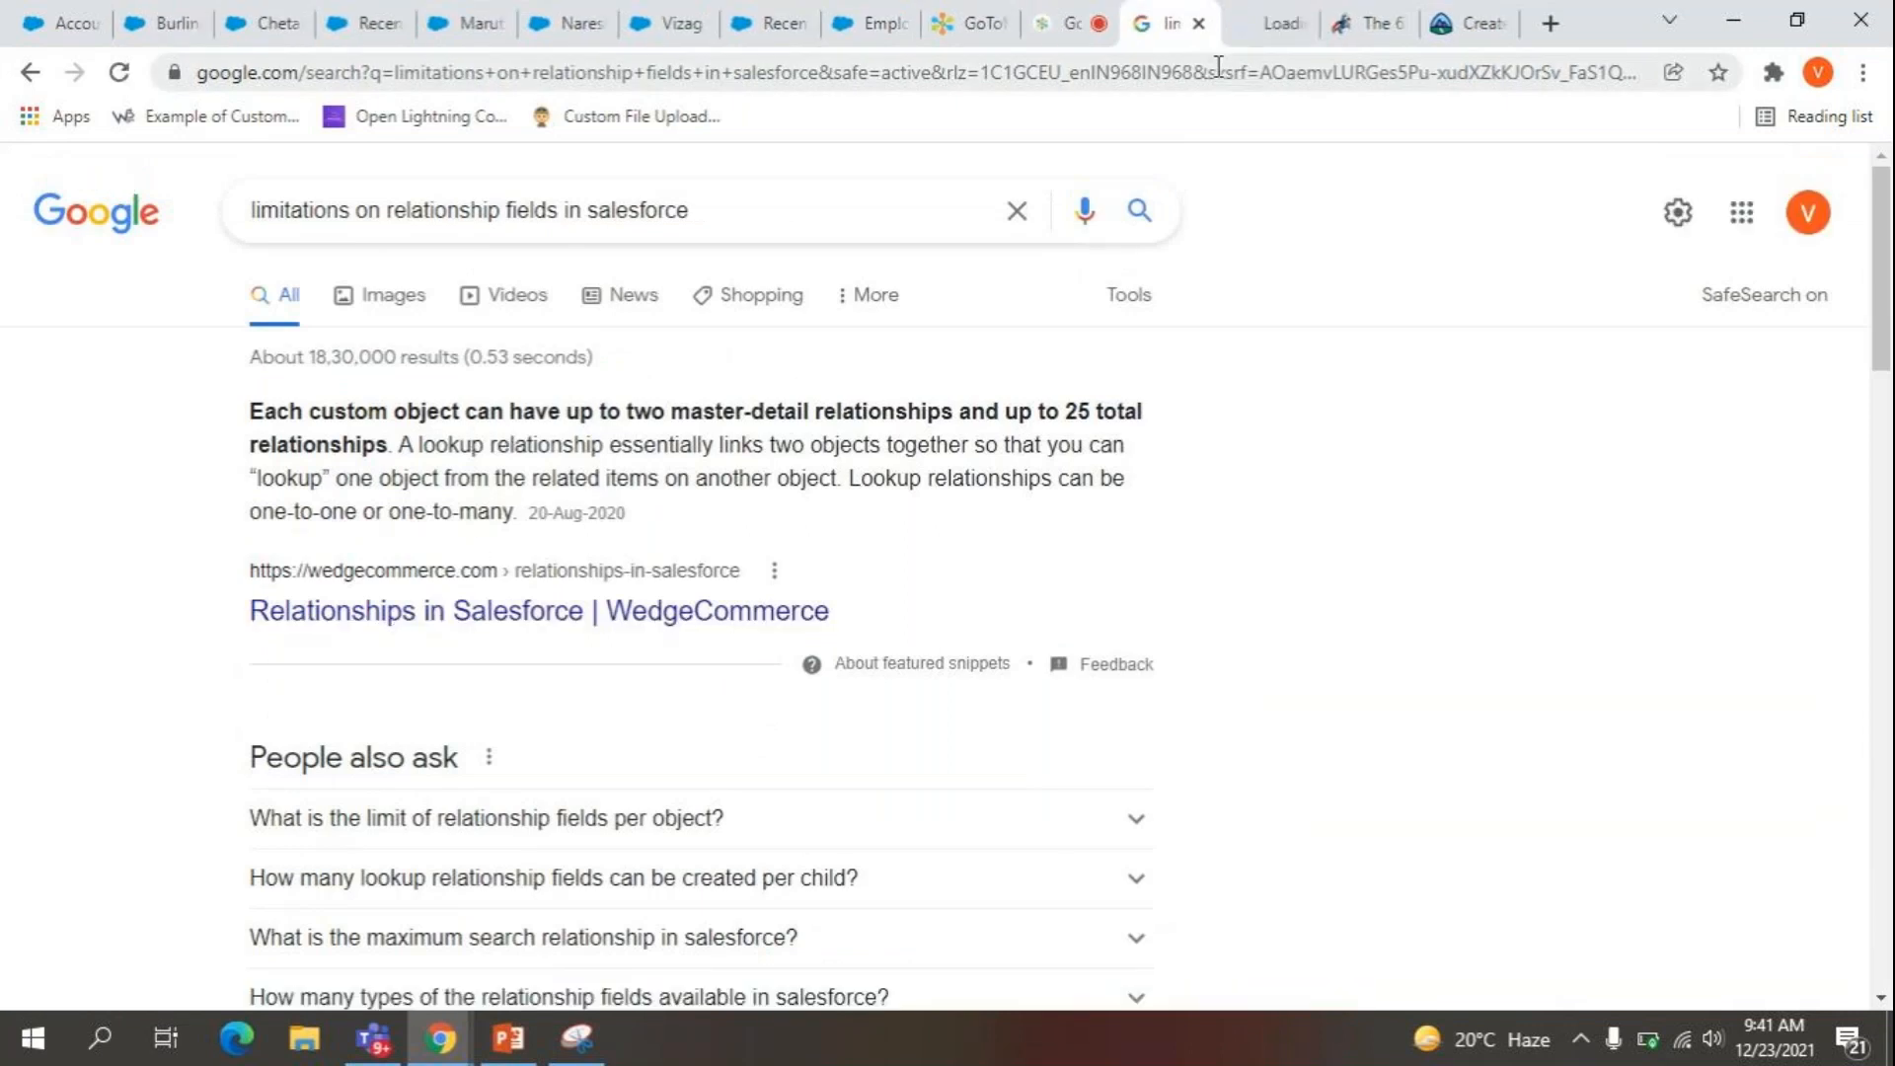
pyautogui.click(1246, 30)
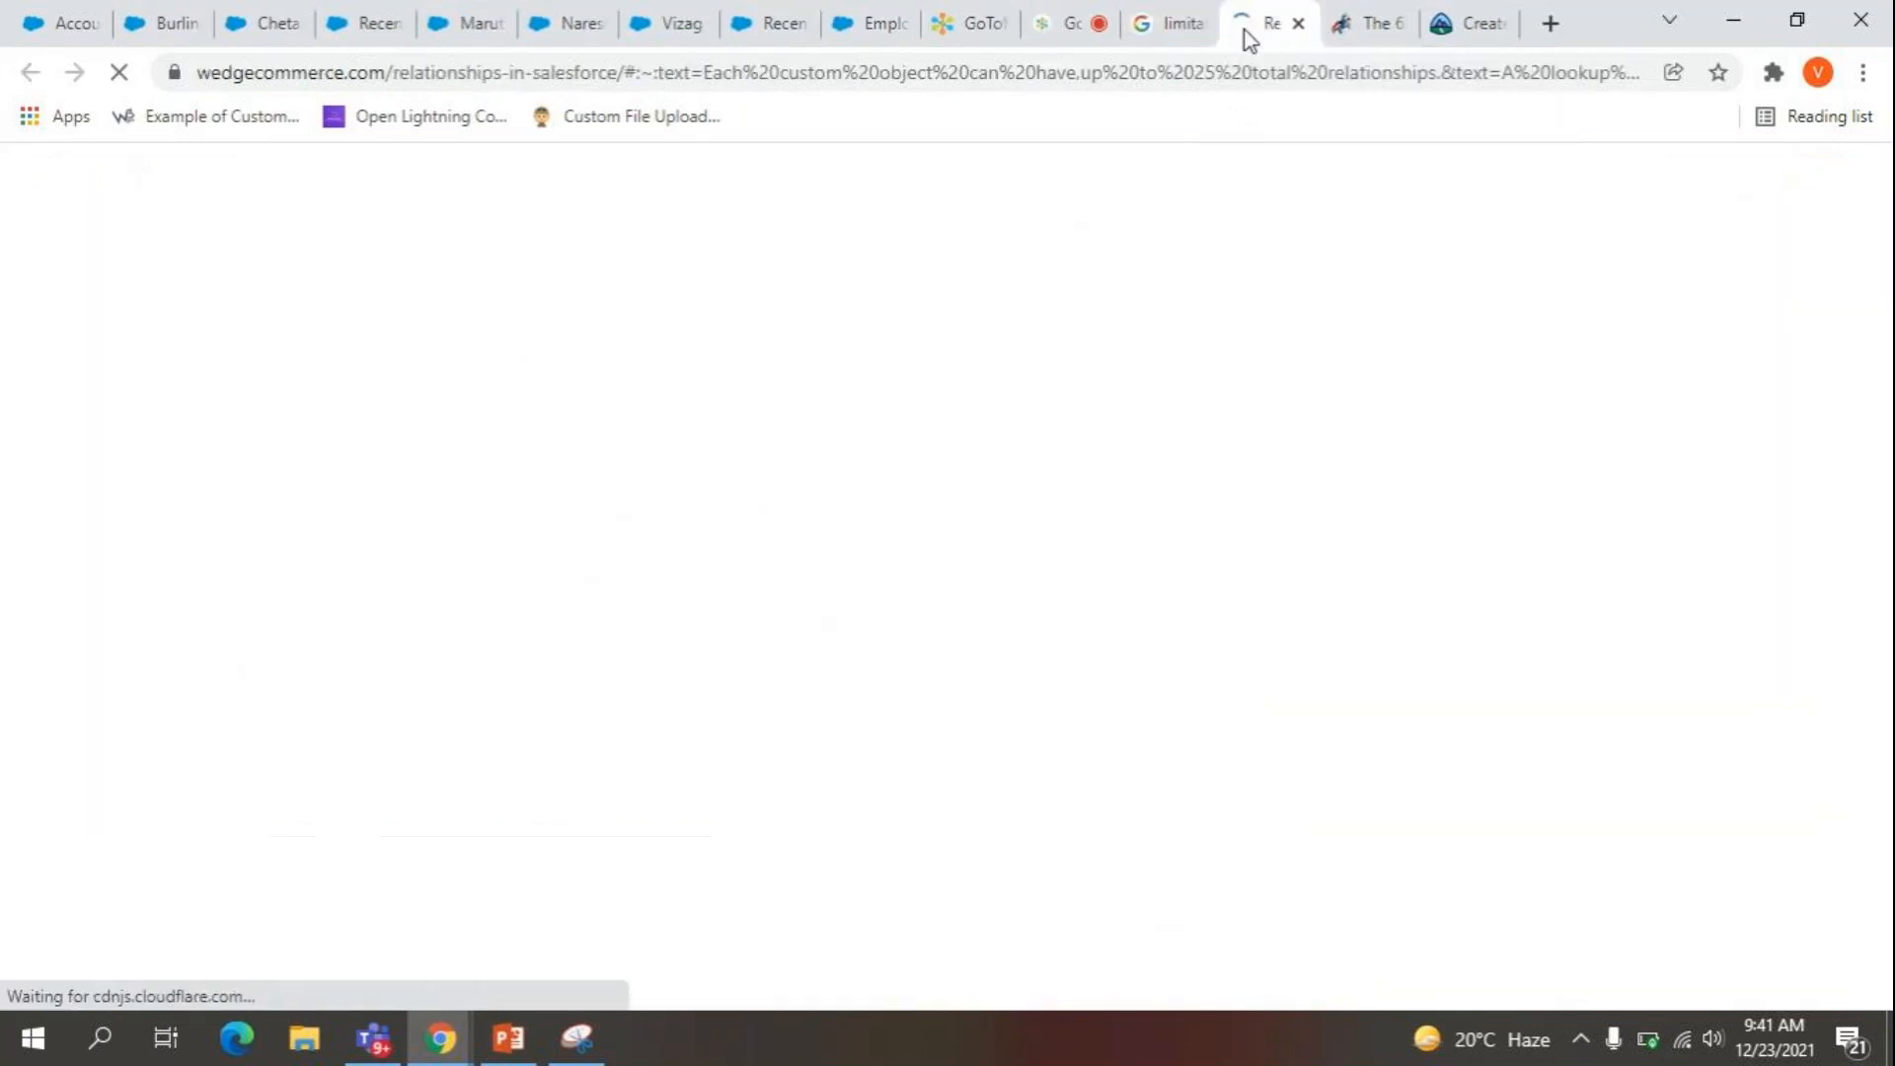
pyautogui.click(1151, 16)
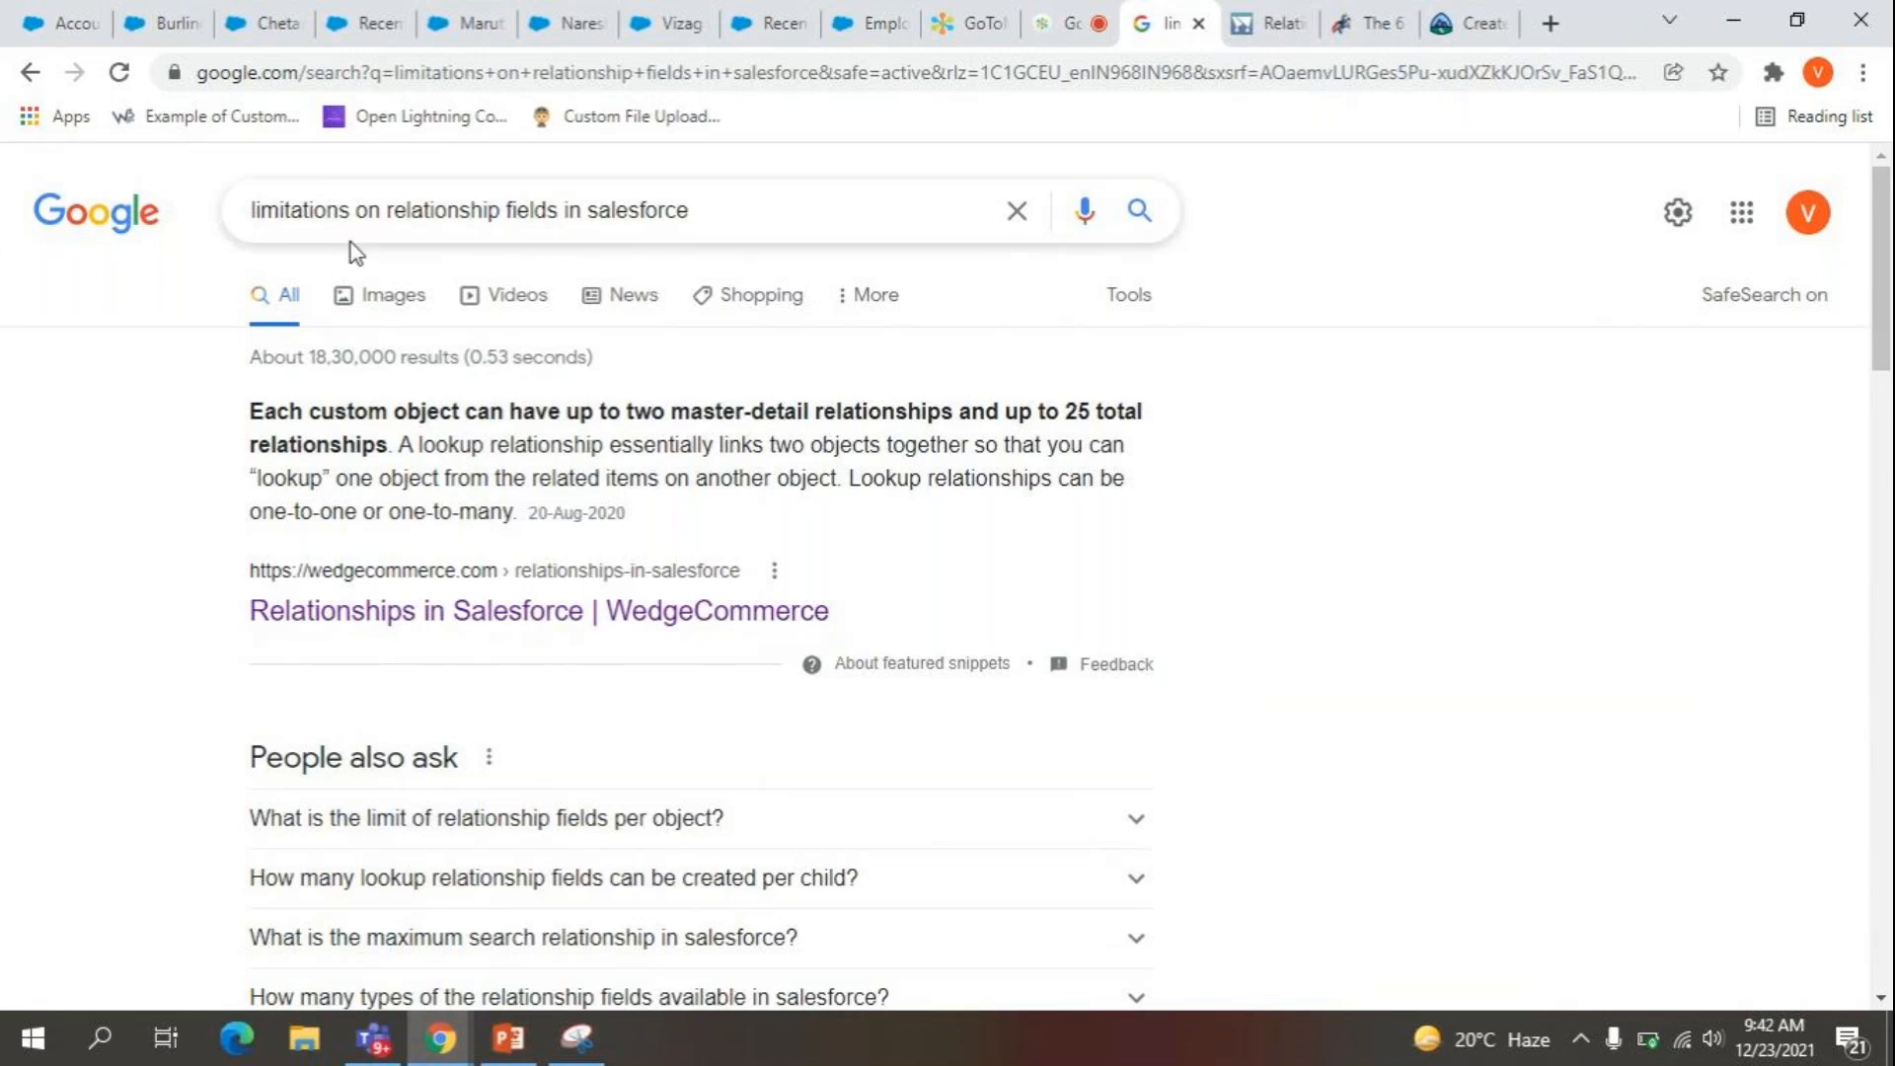
# Change the Google query to "limitations on roll up fields in salesforce" and look through the results.
pyautogui.moveTo(387, 210); pyautogui.dragTo(501, 205)
pyautogui.write('roll up')
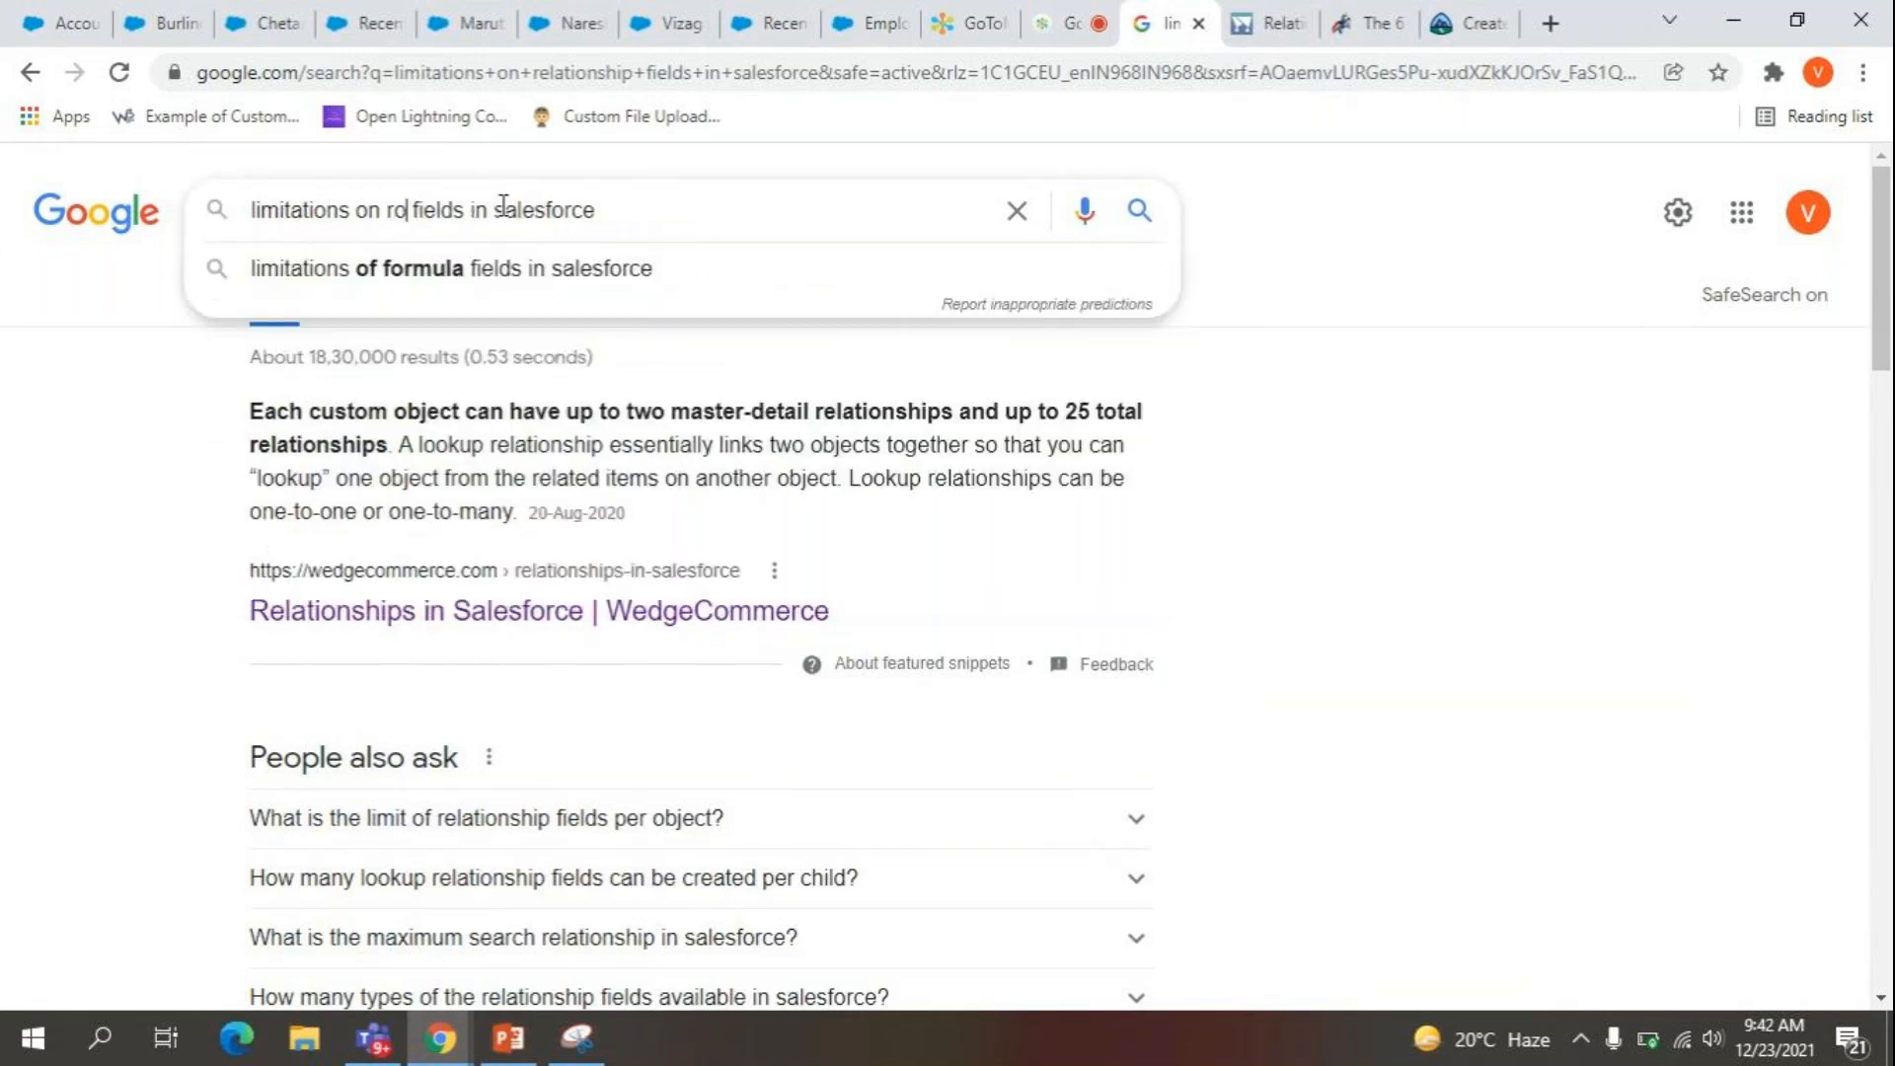
pyautogui.press('Return')
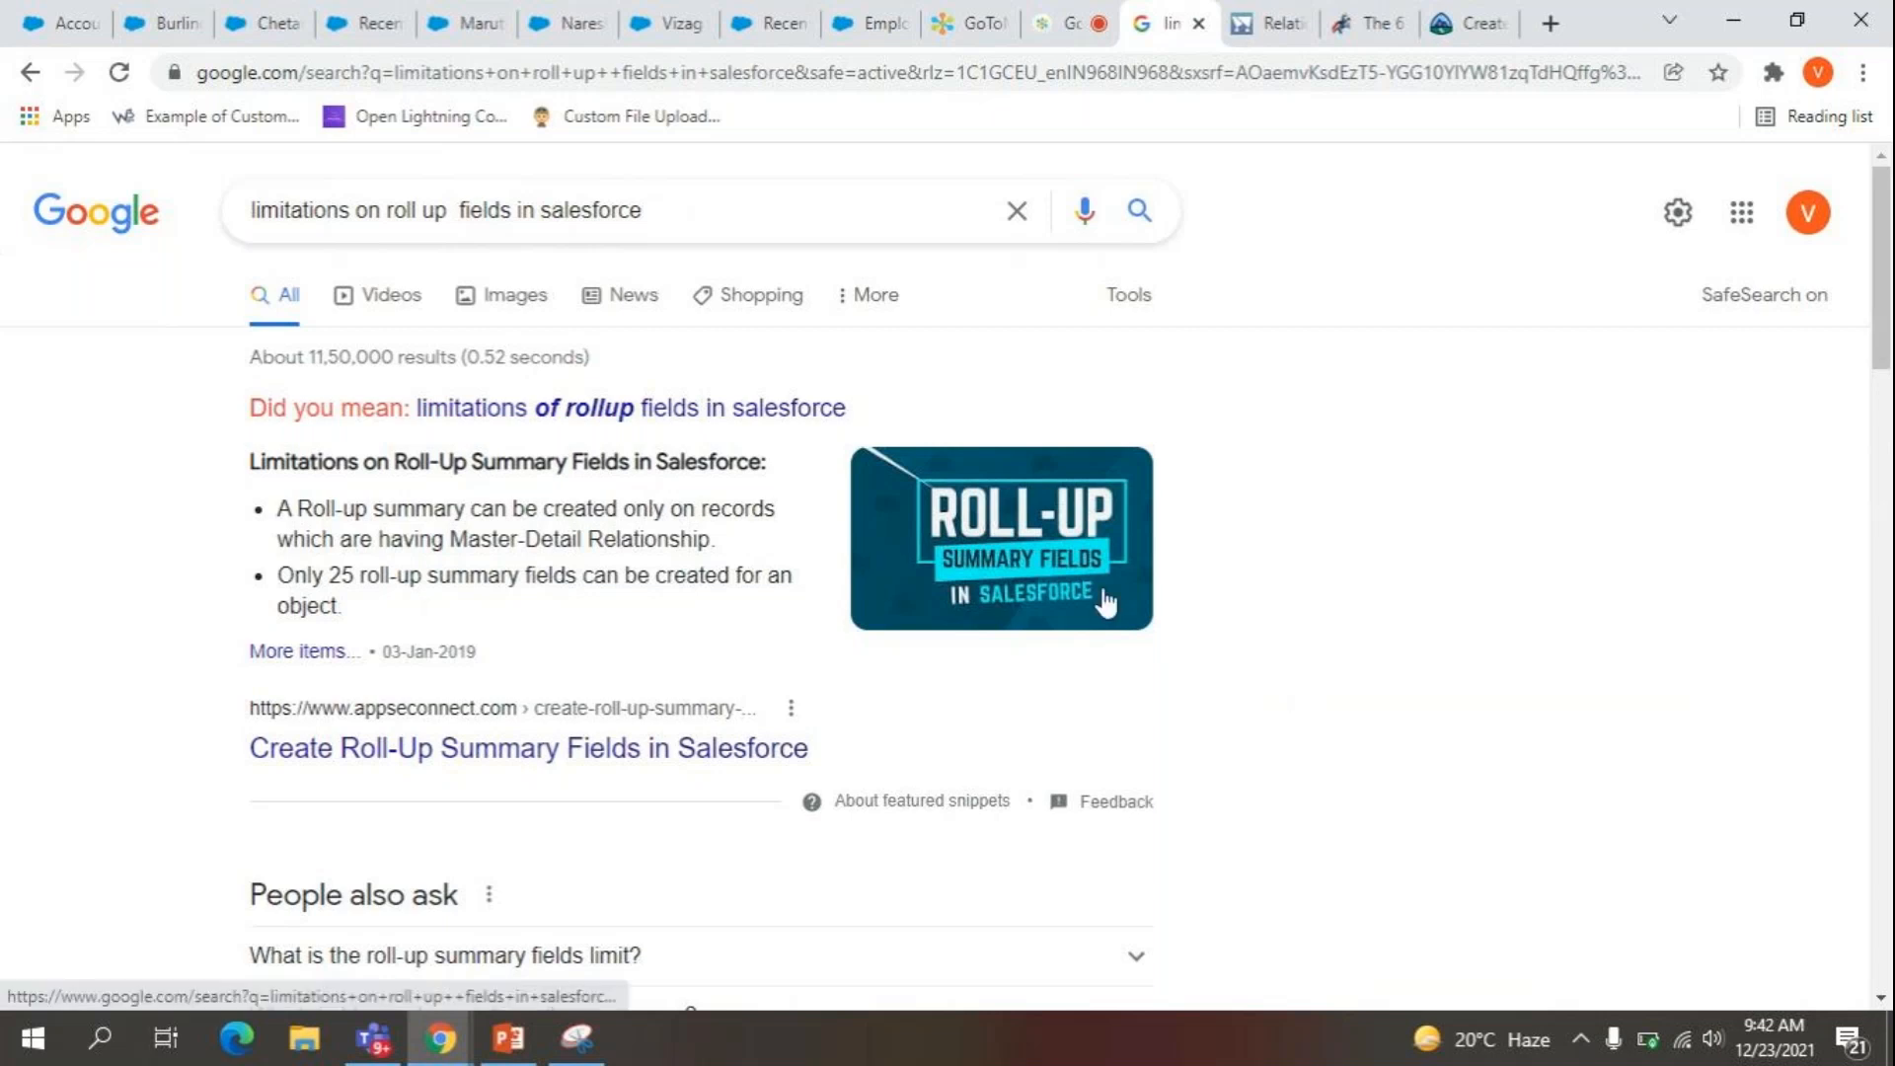
pyautogui.scroll(-7, 702, 696)
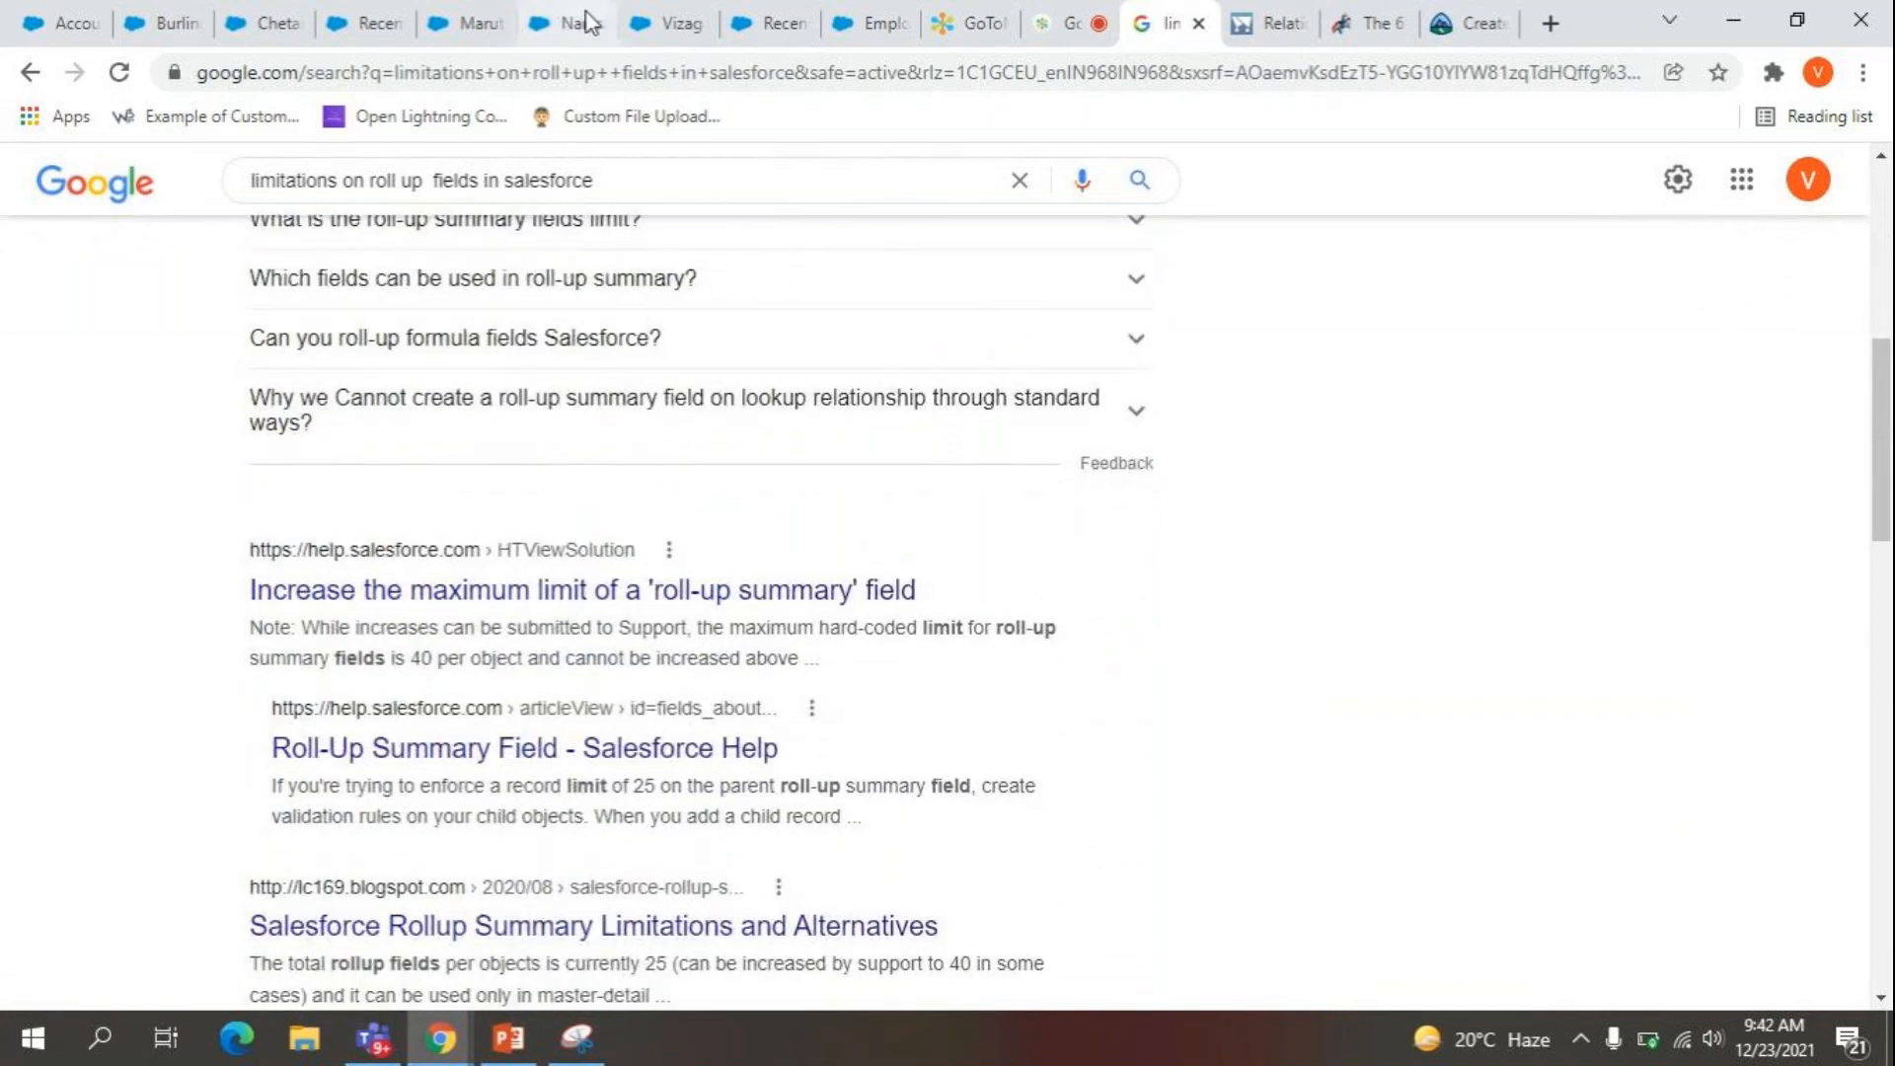
# Look through the open Salesforce record pages and show the details of the Maruthi Corp account.
pyautogui.click(464, 22)
pyautogui.click(570, 23)
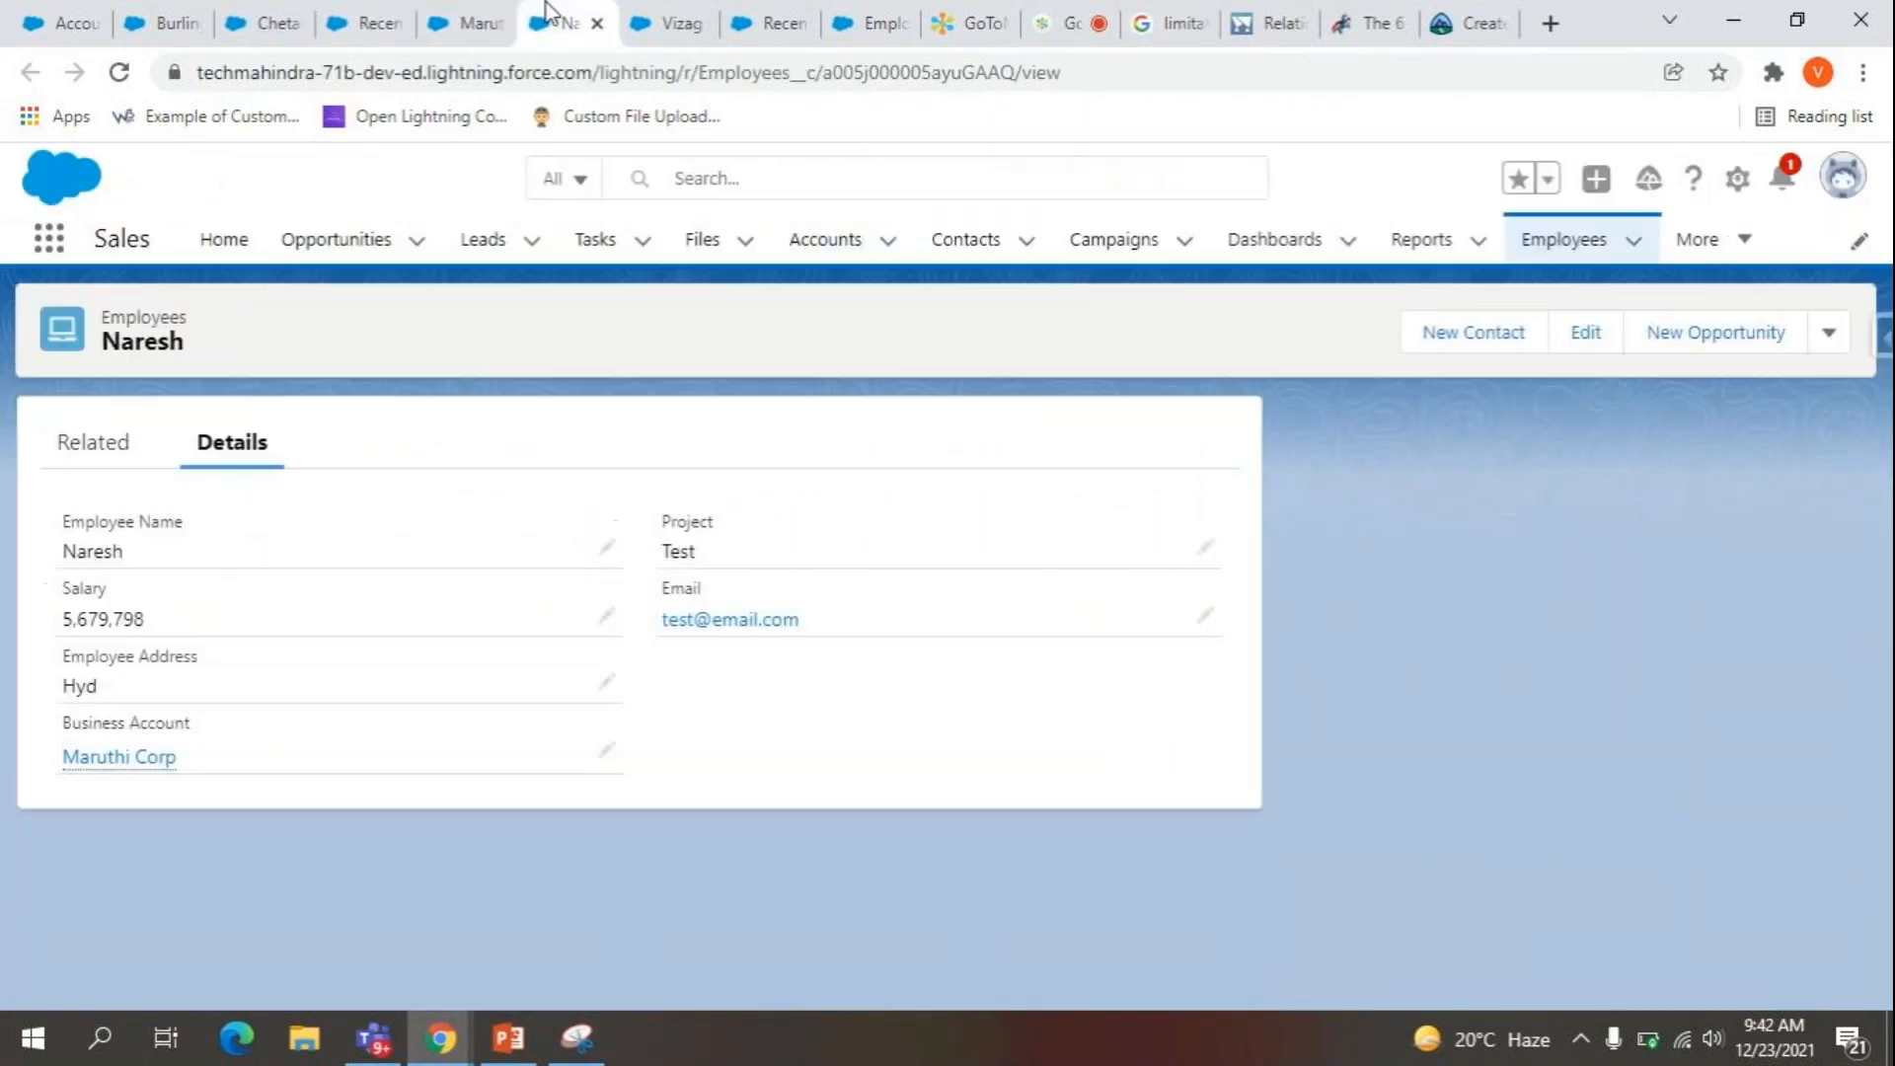
pyautogui.click(642, 23)
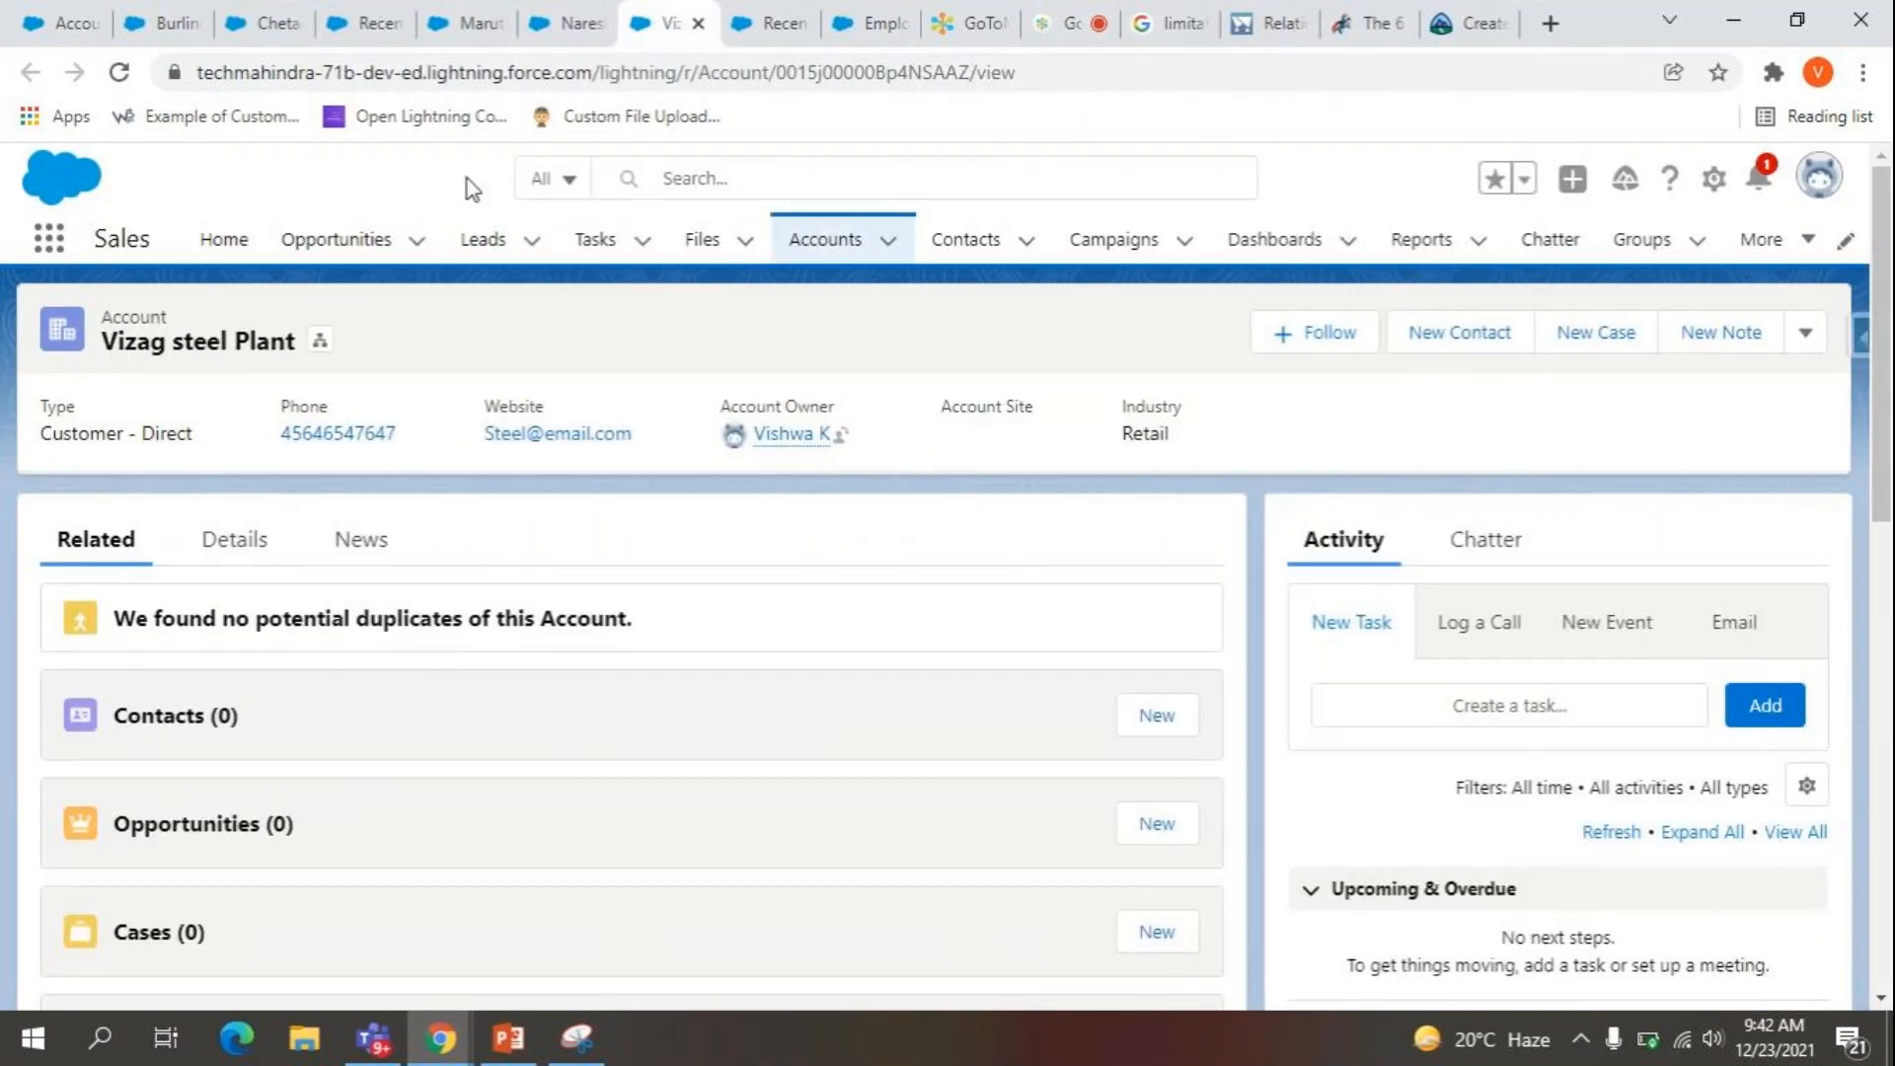
pyautogui.click(752, 14)
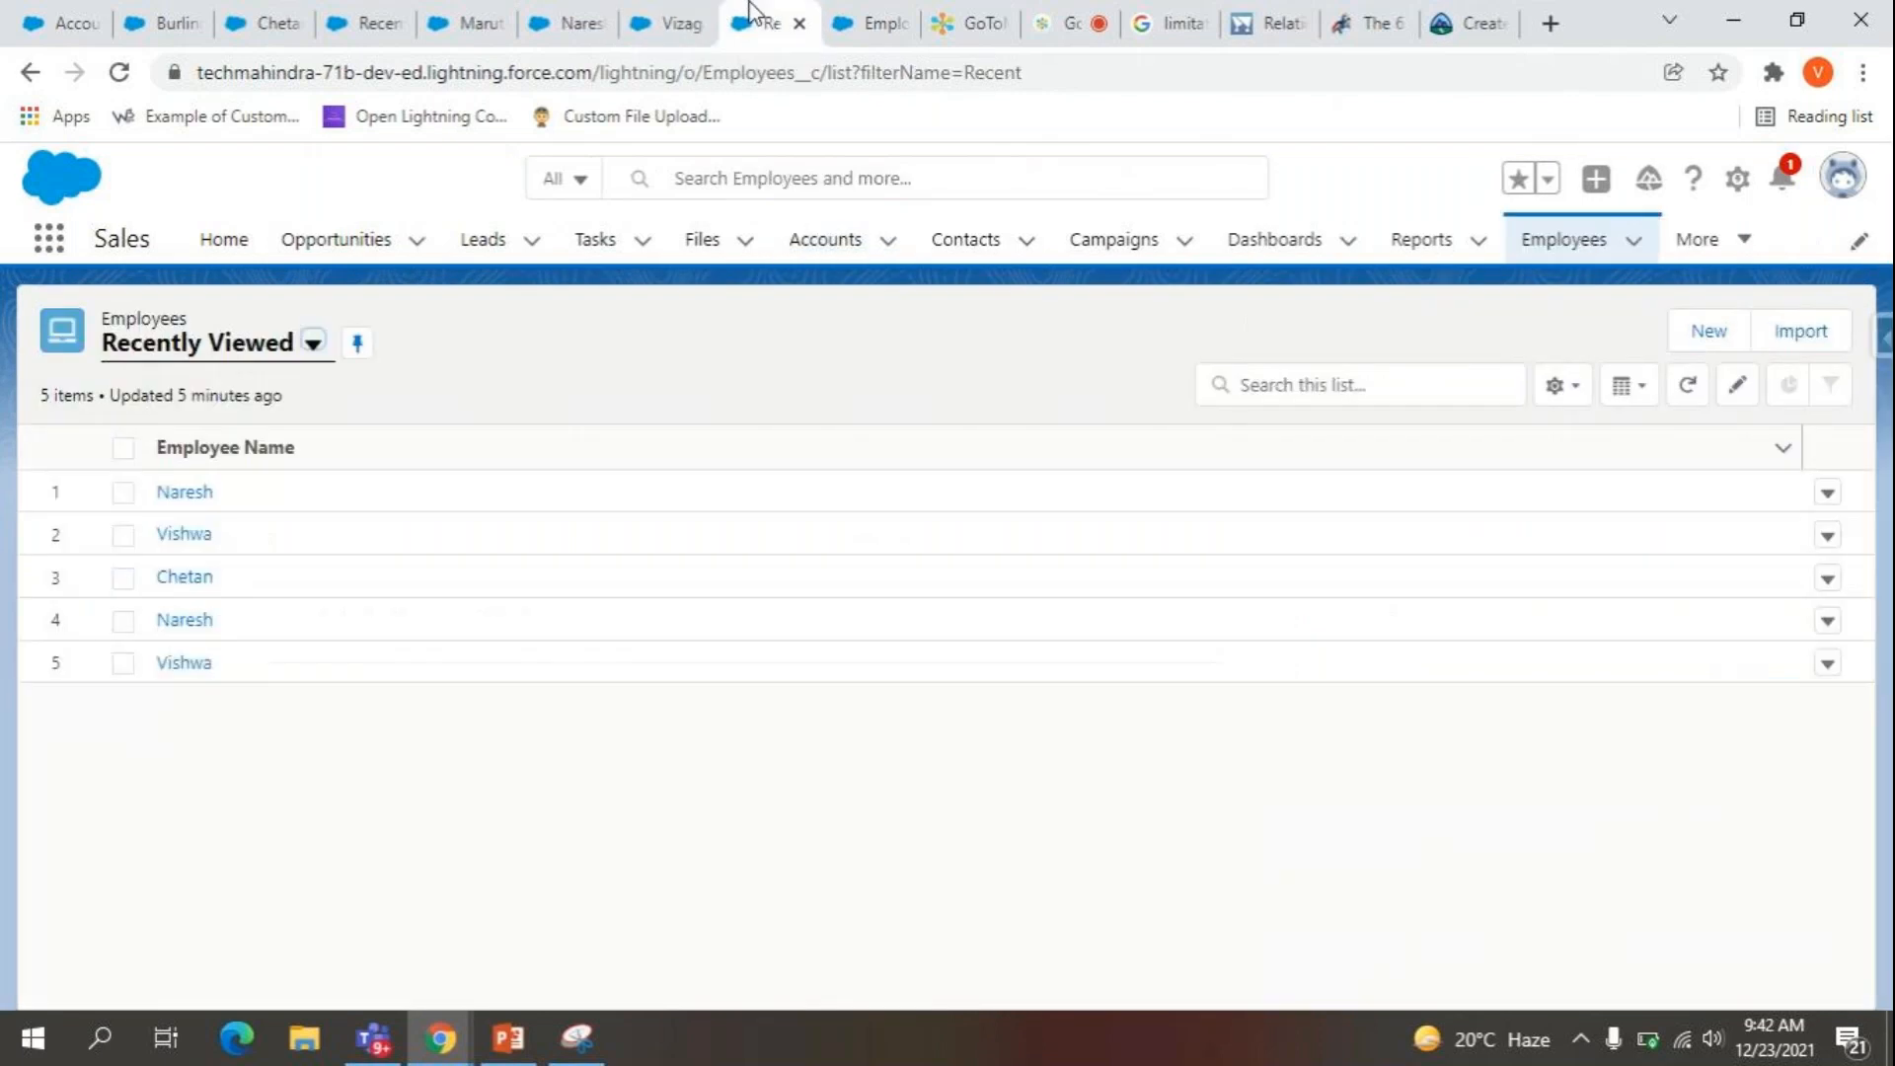
pyautogui.click(671, 20)
pyautogui.click(582, 19)
pyautogui.click(462, 23)
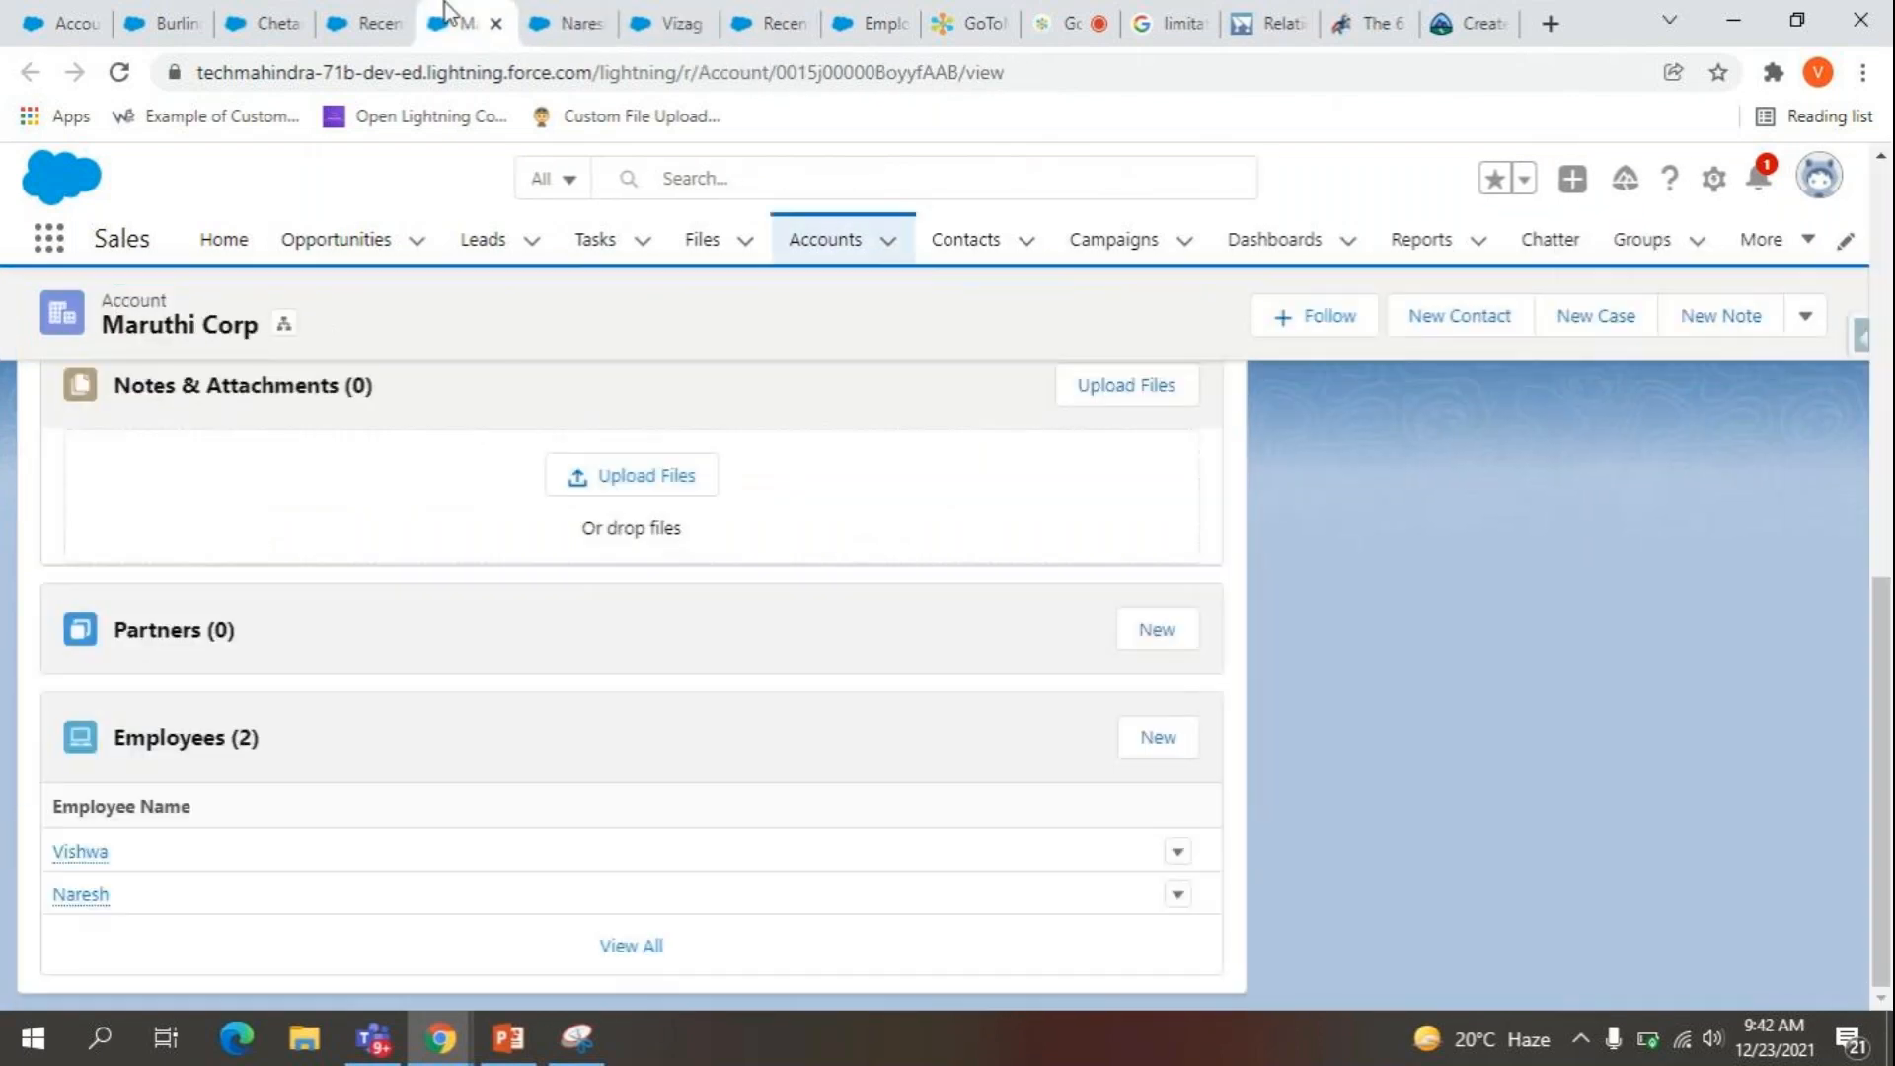
pyautogui.scroll(4, 733, 472)
pyautogui.scroll(5, 732, 472)
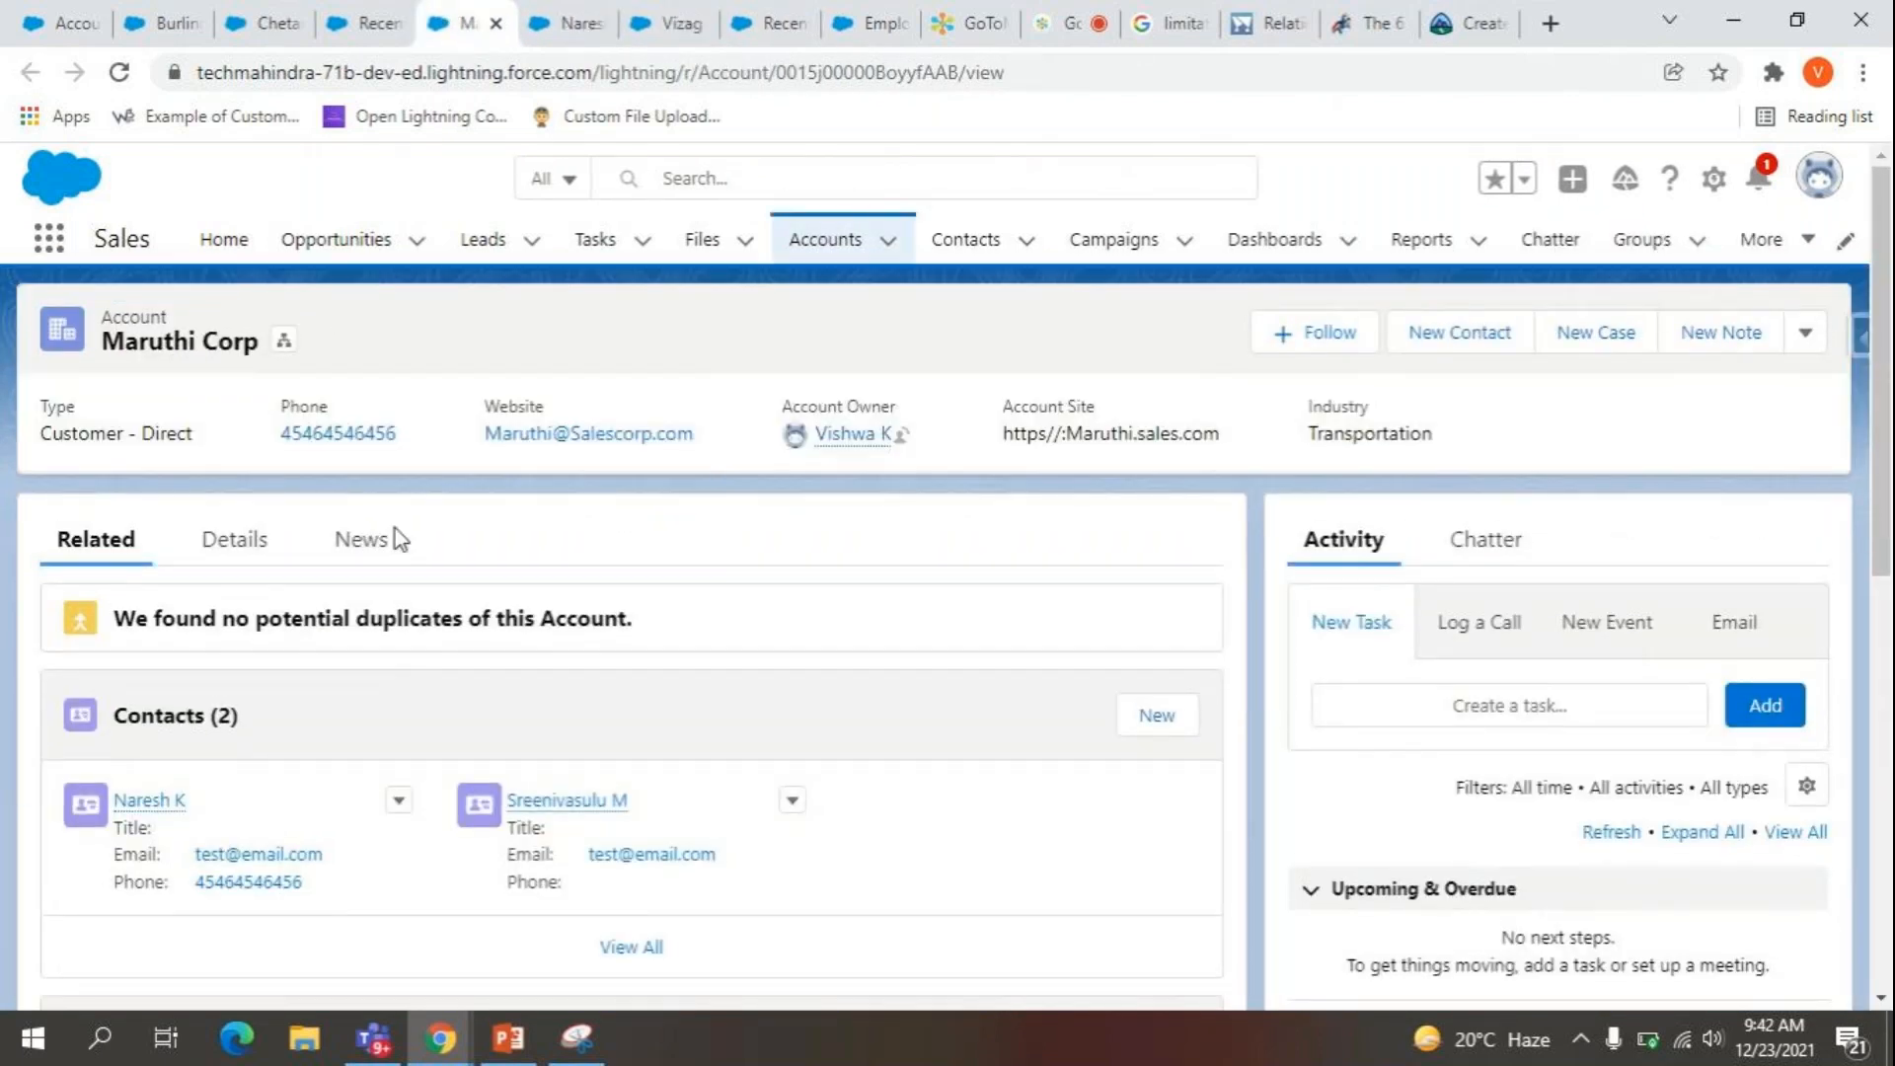
pyautogui.click(243, 569)
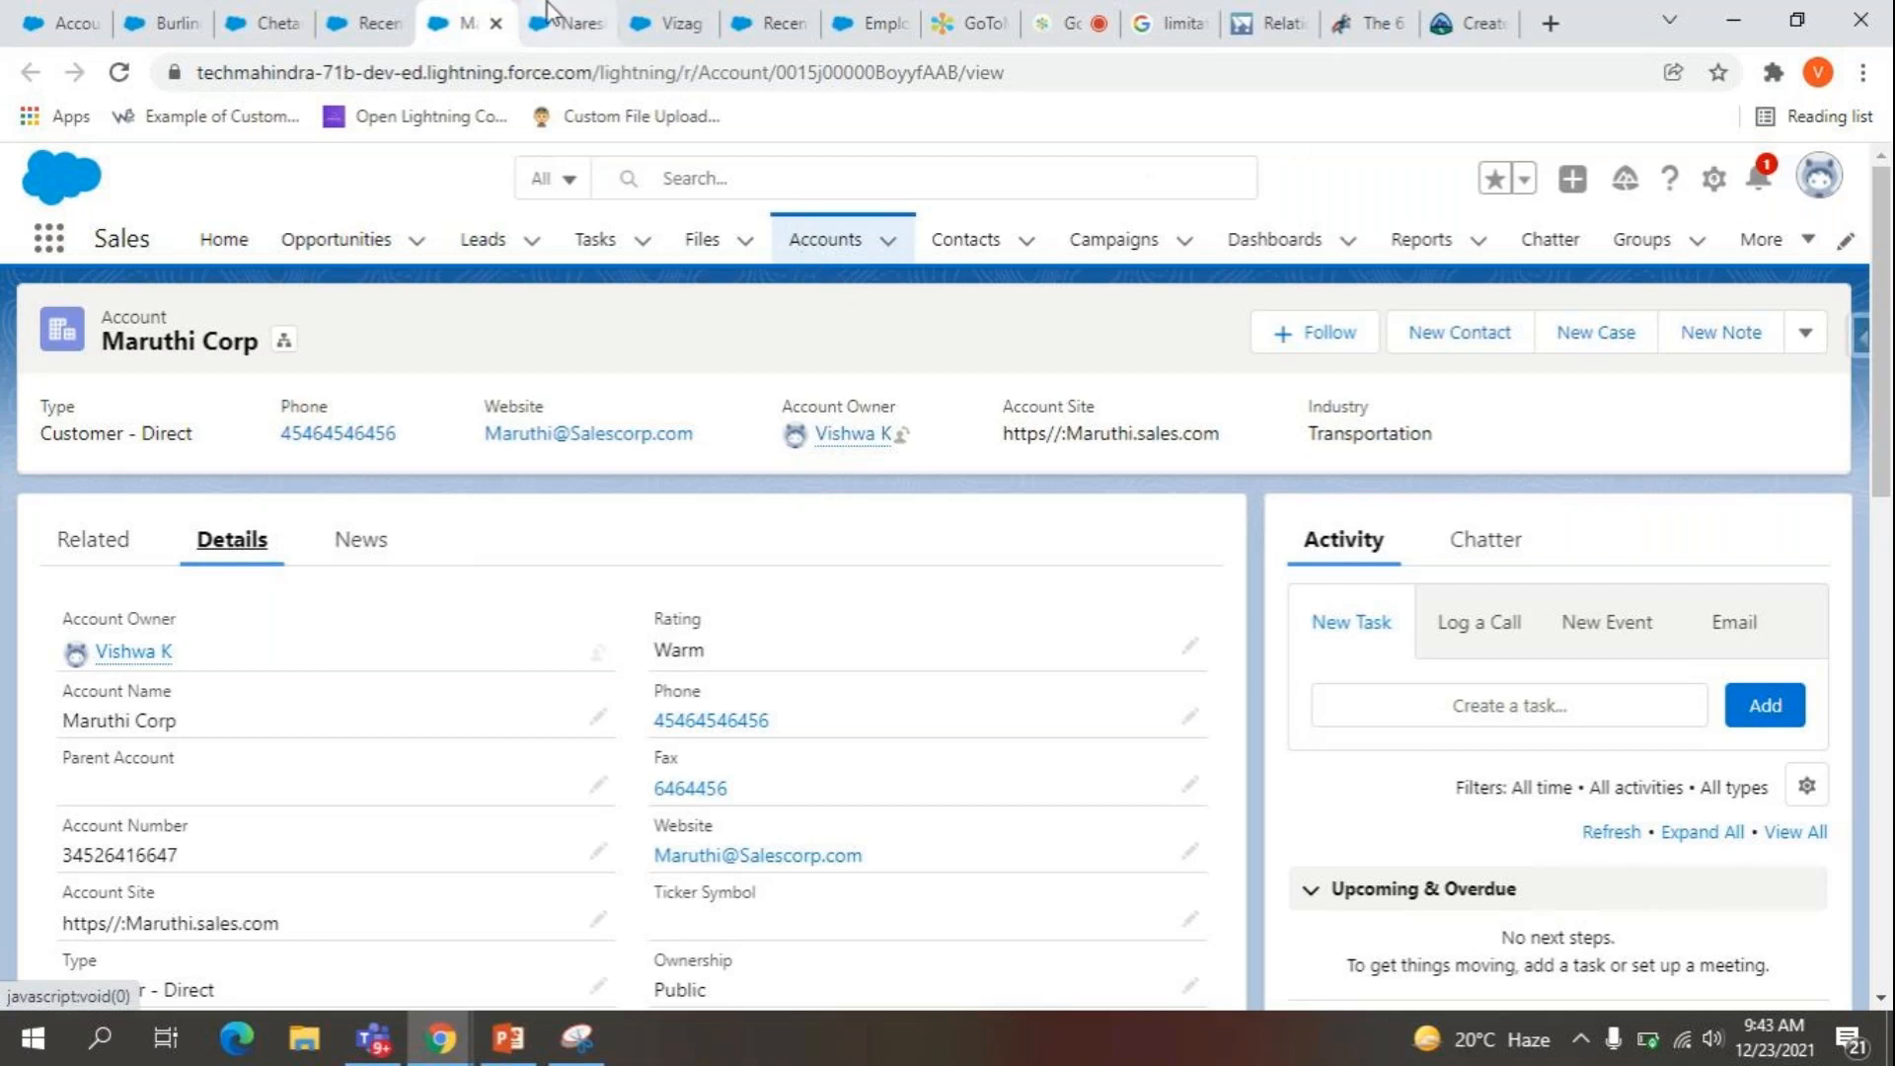
# From the Setup home page, find Profiles and open its page in a separate browser tab.
pyautogui.click(45, 12)
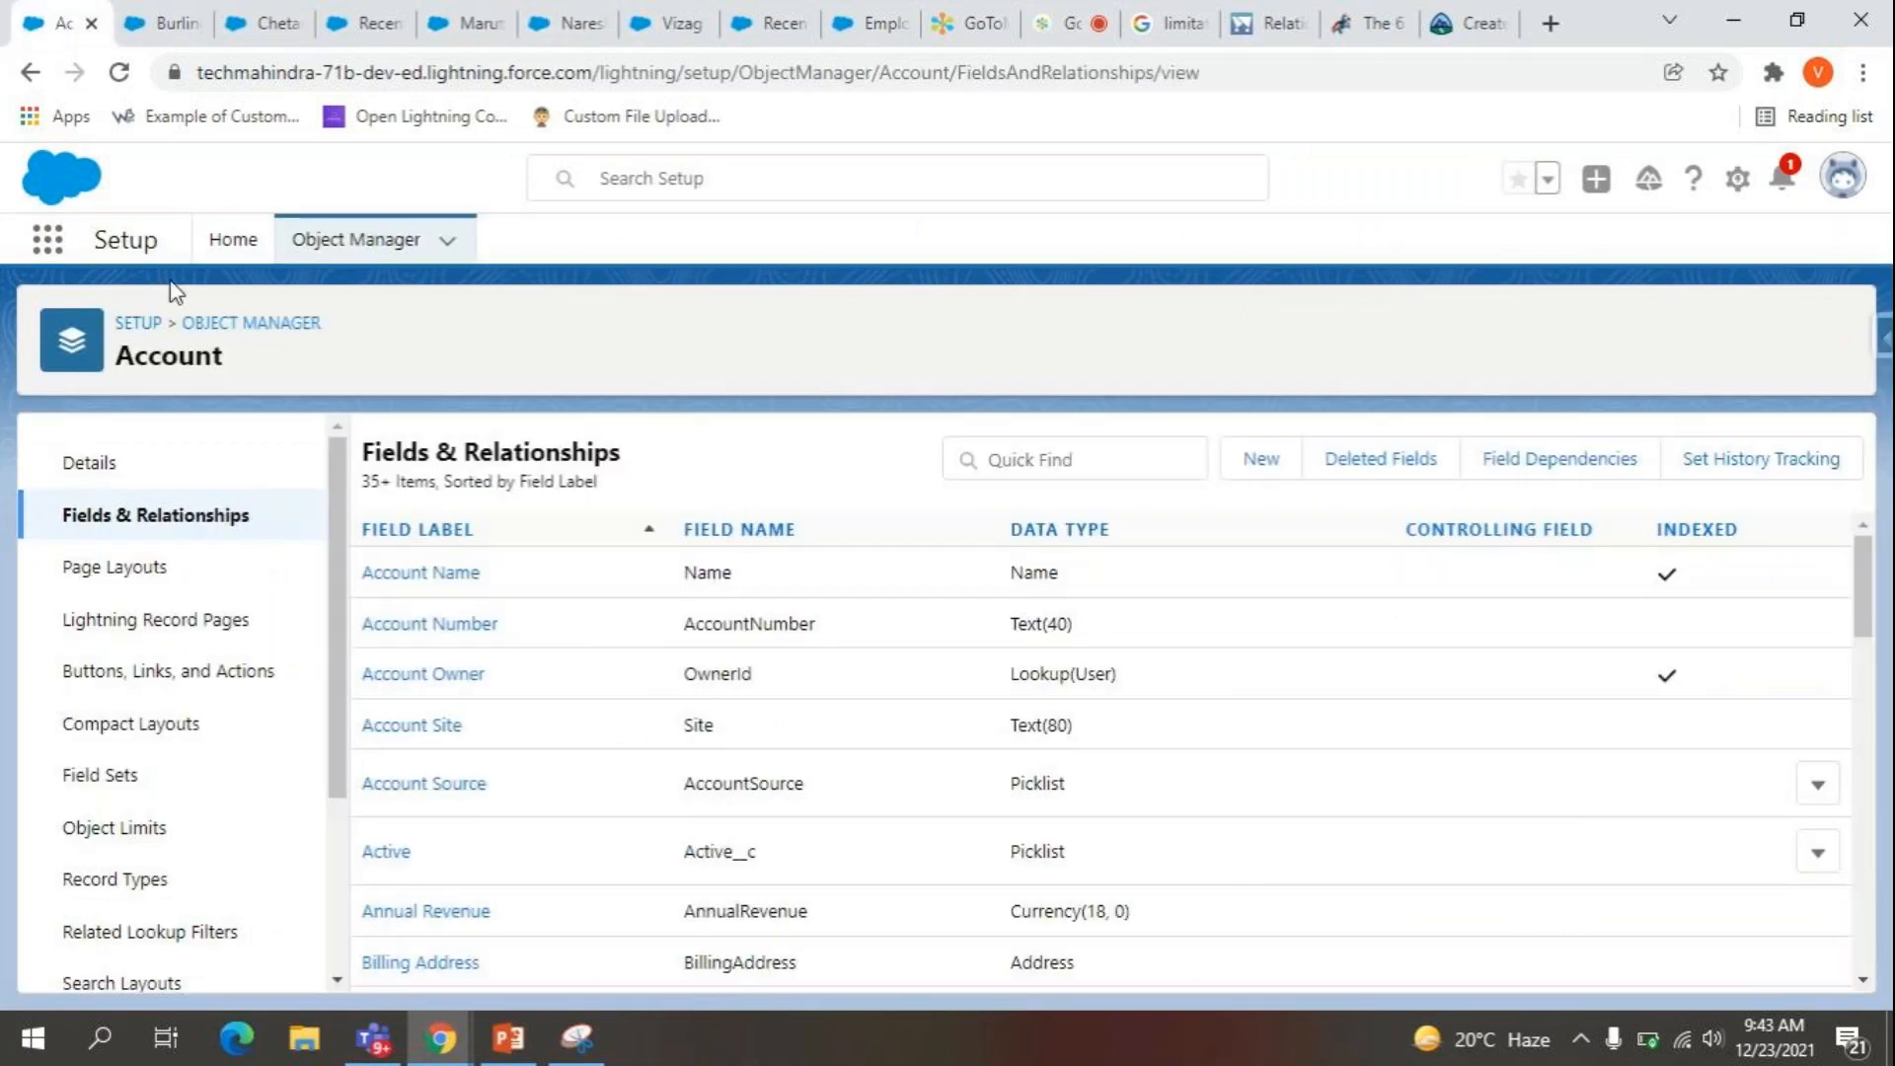
pyautogui.click(232, 241)
pyautogui.click(156, 318)
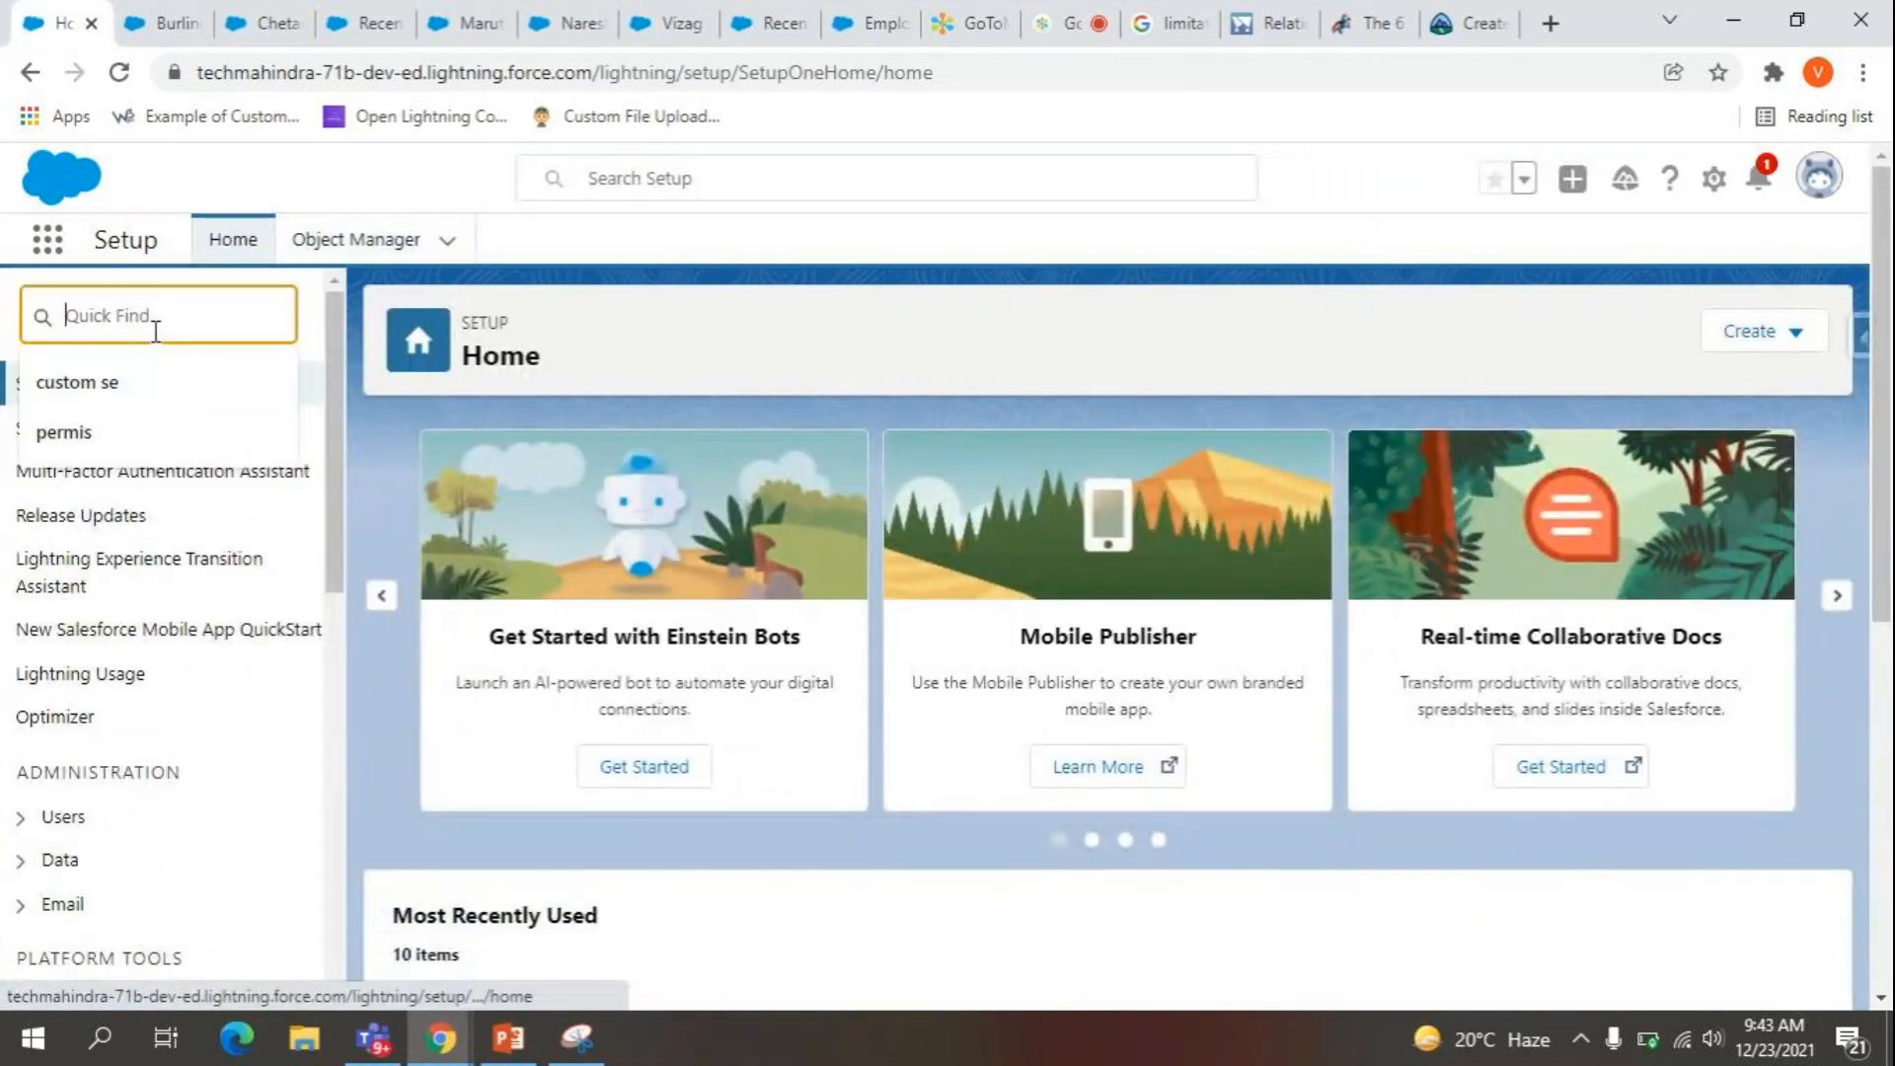
pyautogui.write('profiles')
pyautogui.middleClick(117, 432)
pyautogui.click(155, 37)
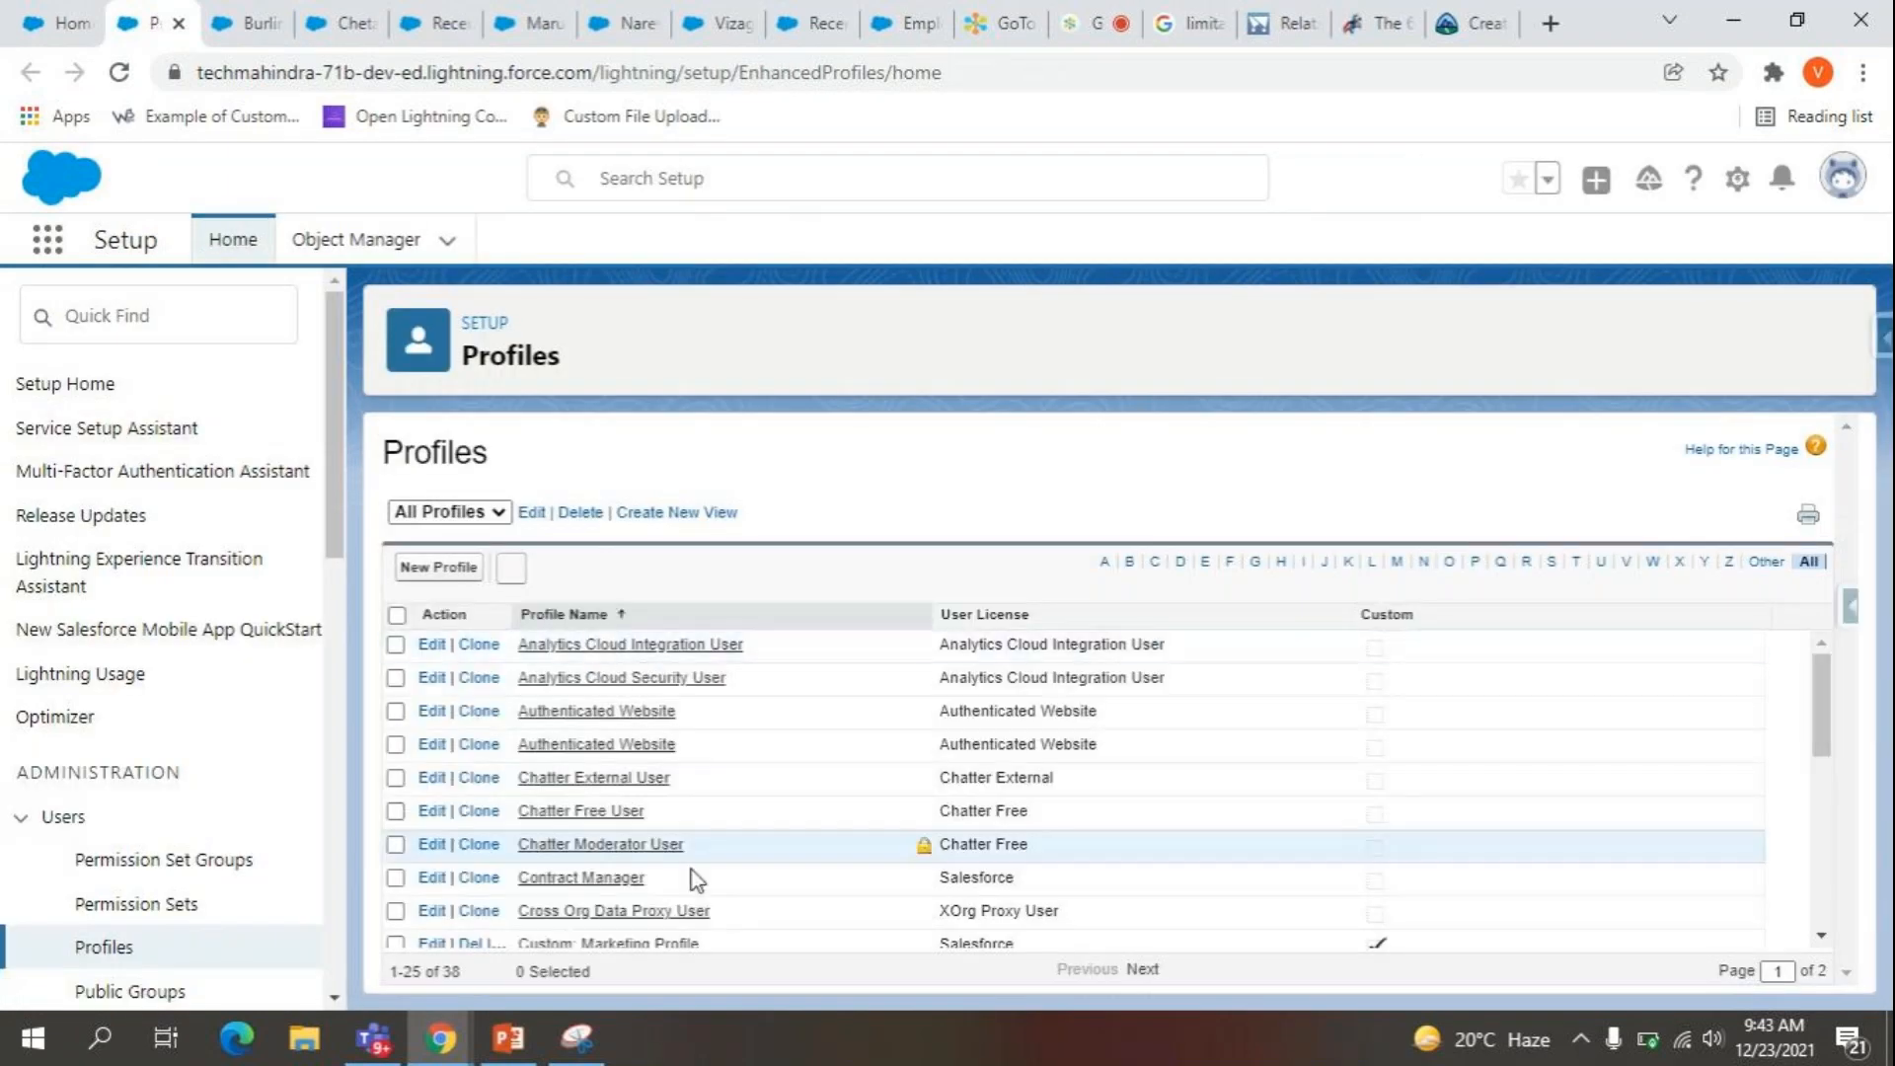
# Filter the profiles list to names starting with S and open the System Administrator profile.
pyautogui.scroll(-6, 804, 906)
pyautogui.scroll(-4, 688, 794)
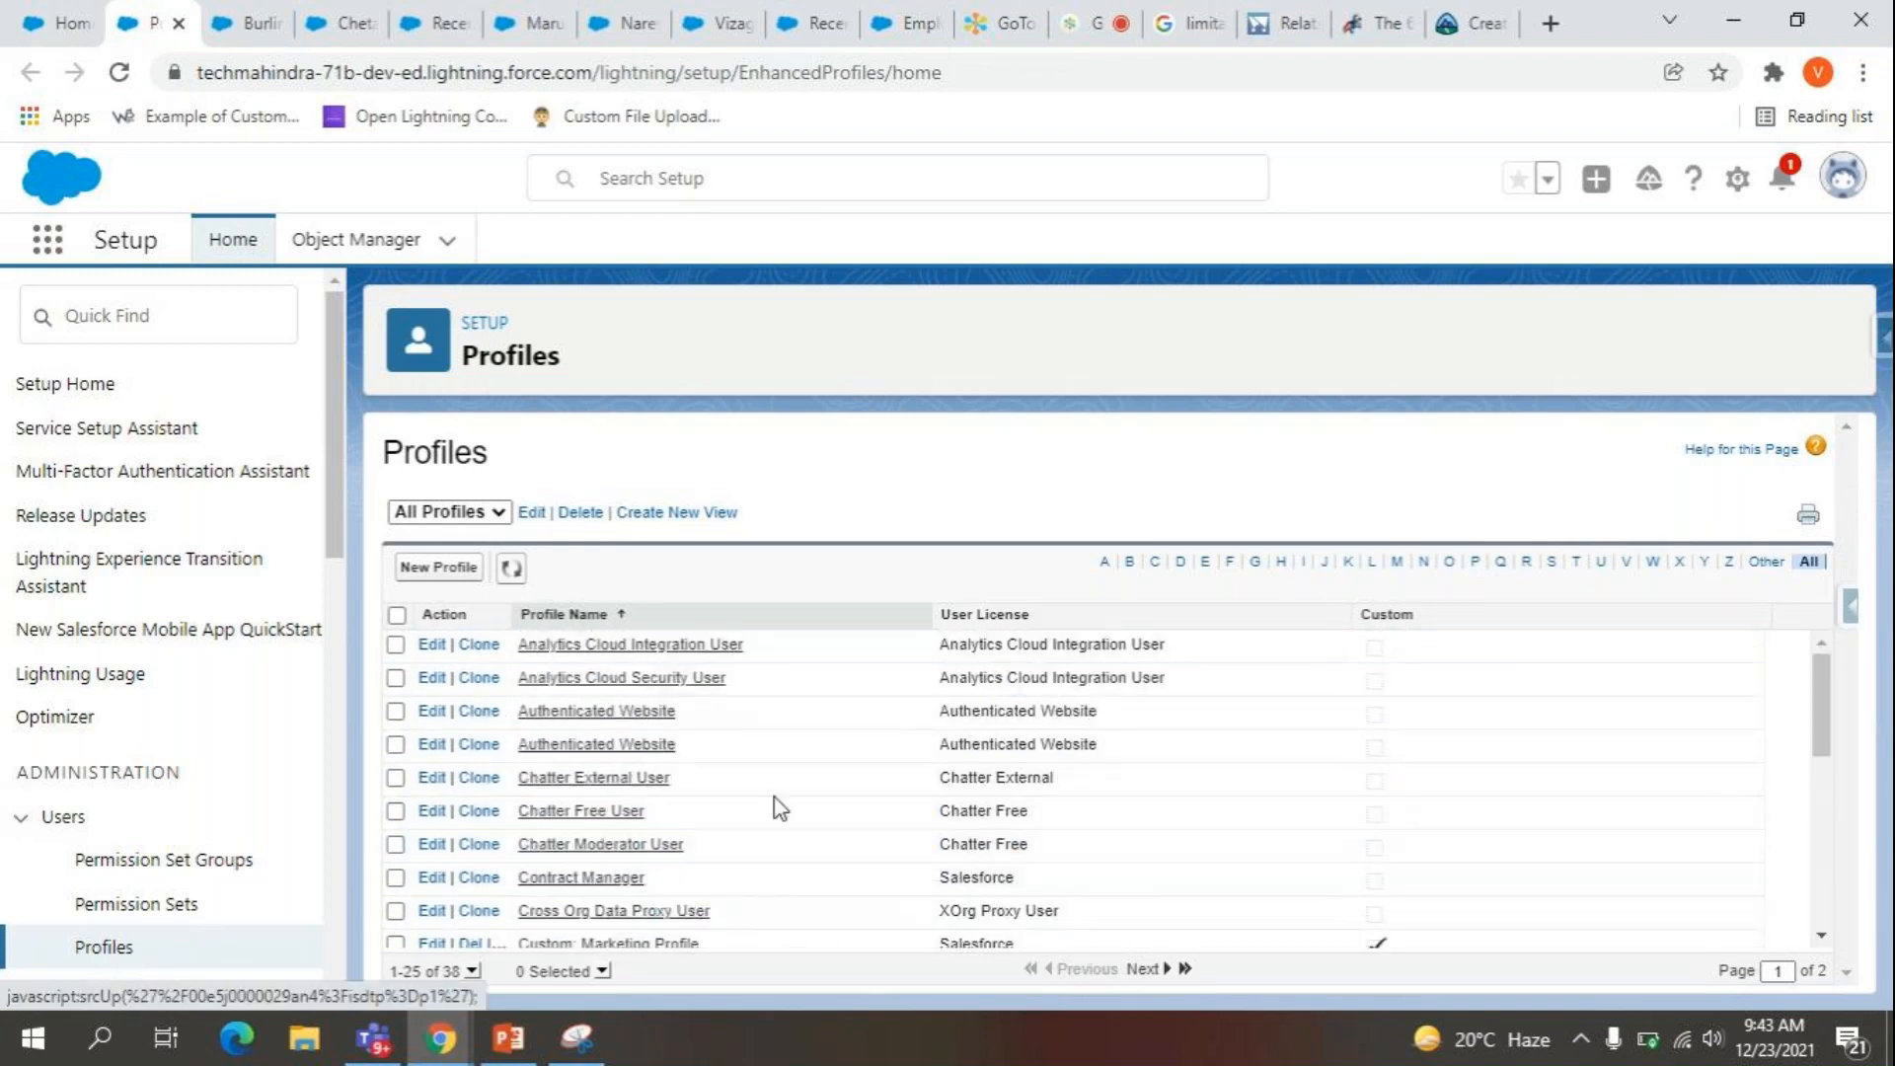
pyautogui.click(1551, 563)
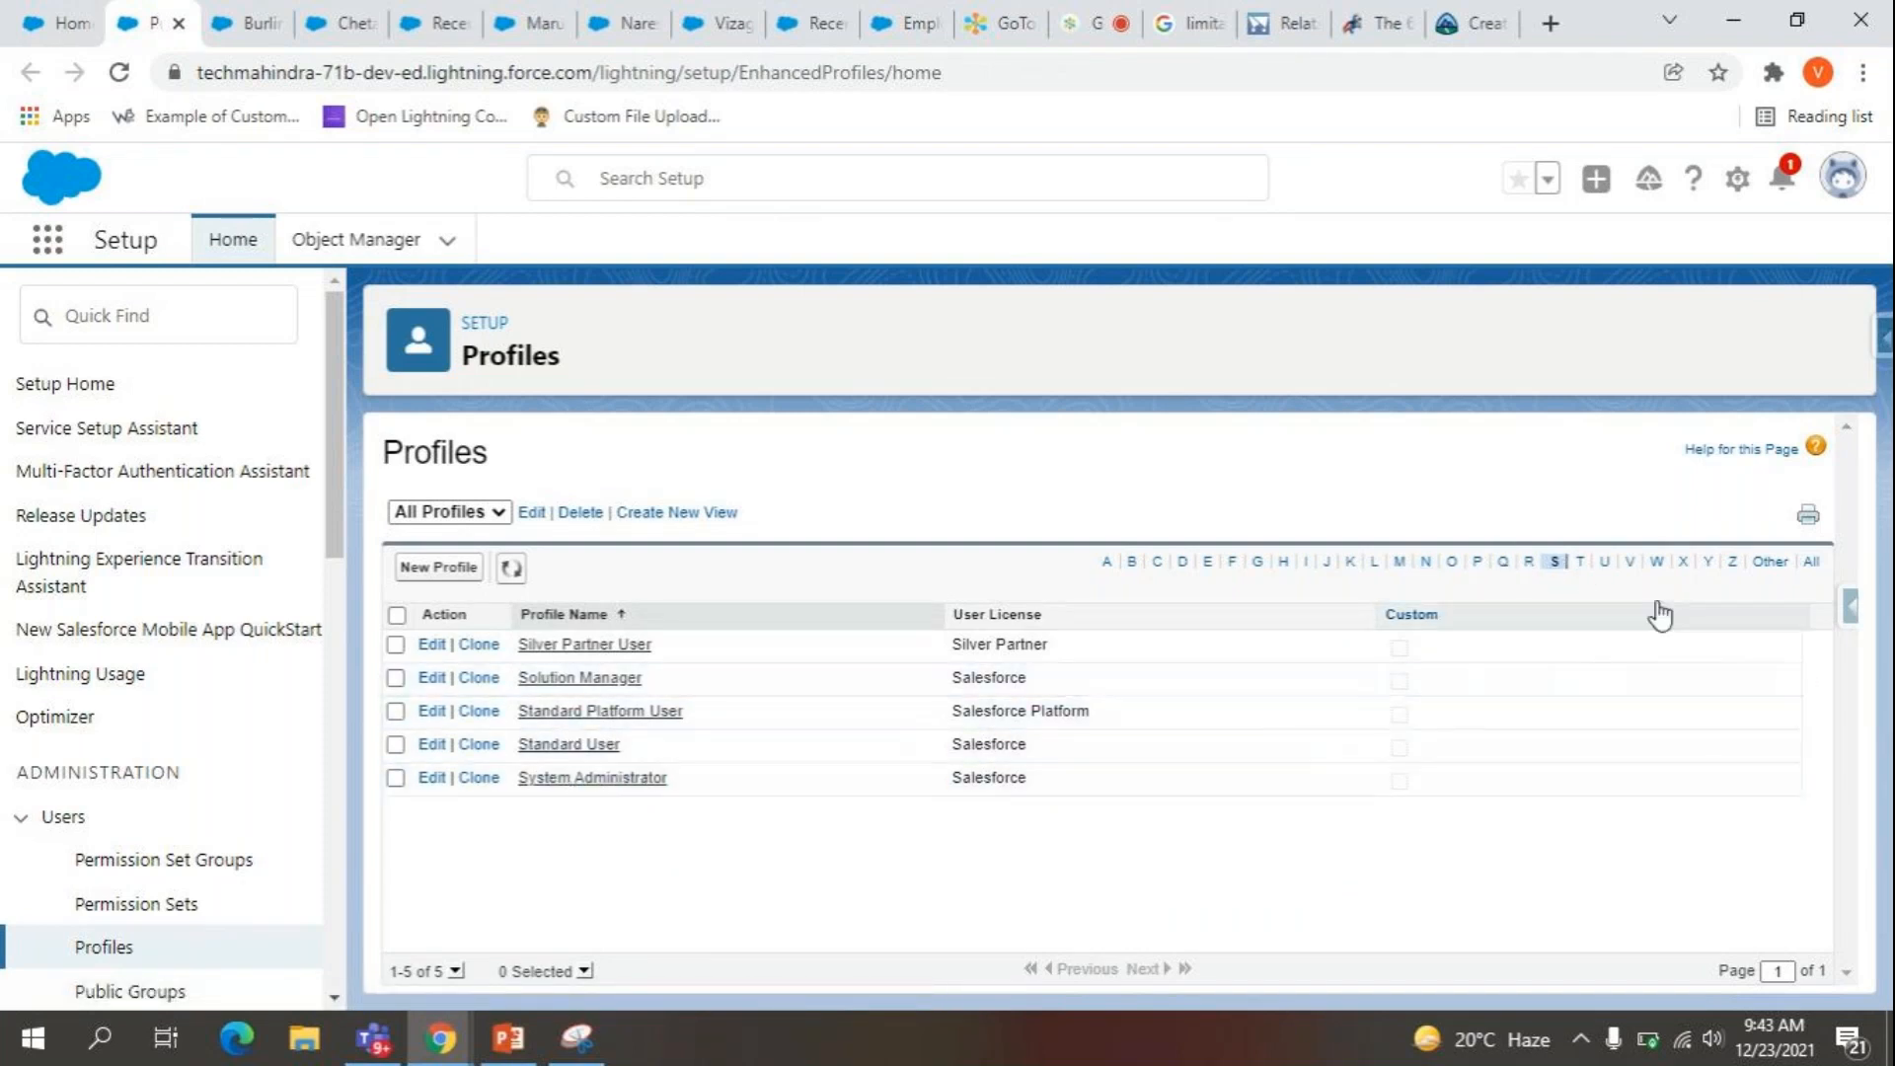
pyautogui.click(651, 780)
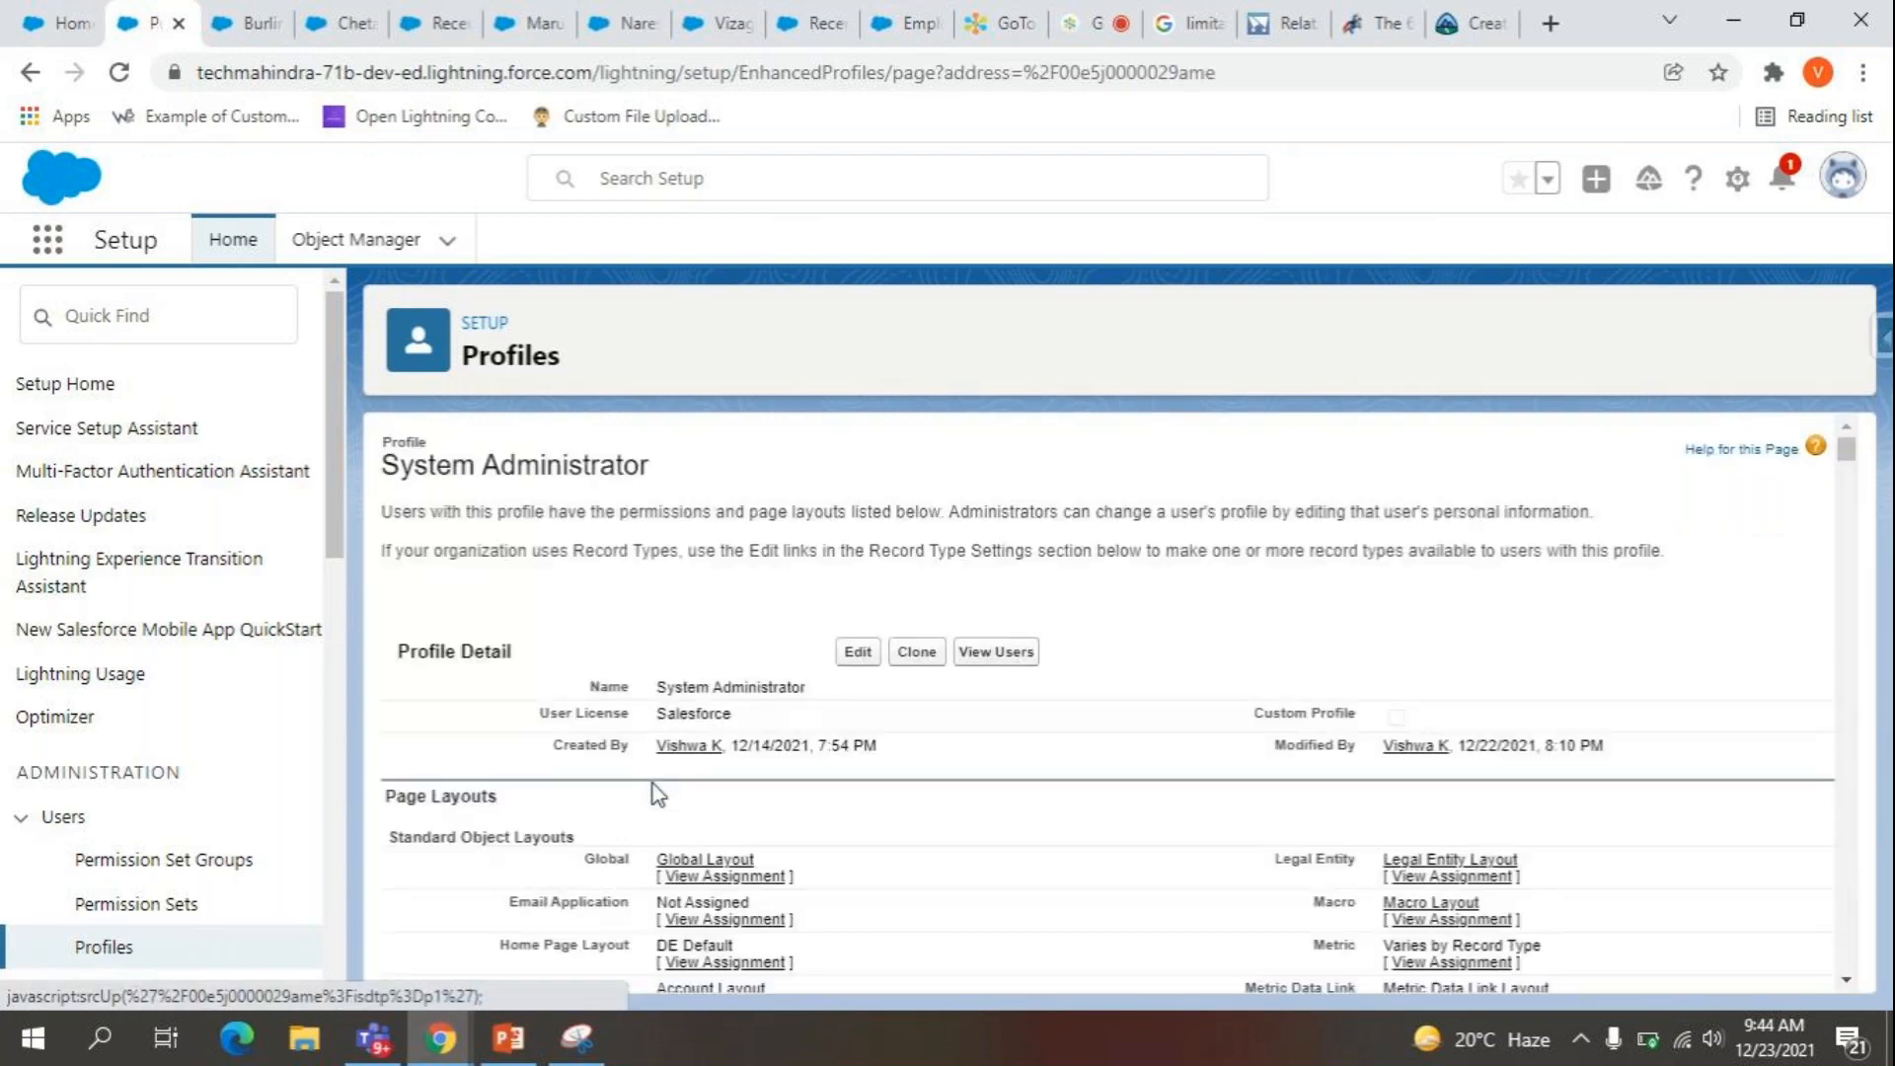
# Examine the System Administrator profile's standard object page layout assignments, including those for Account and Contact, and return to the profile overview.
pyautogui.scroll(-2, 658, 795)
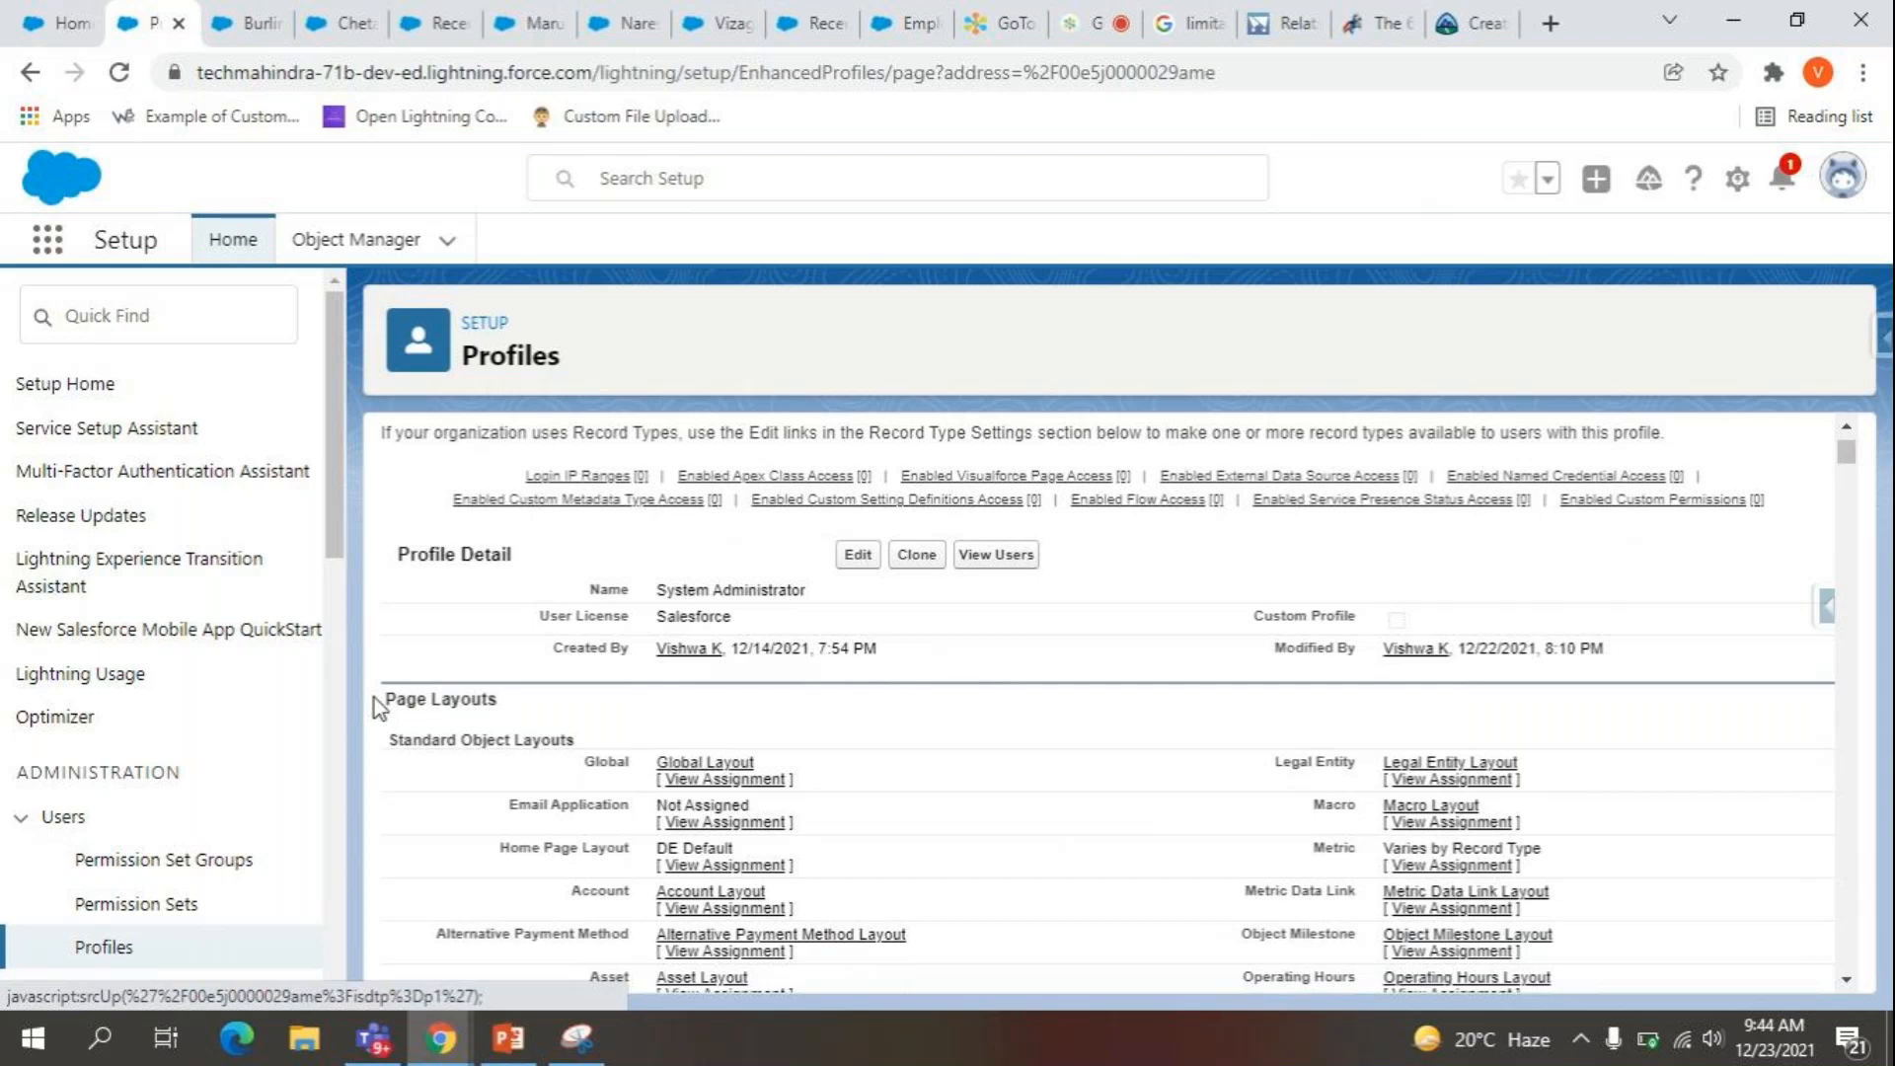
pyautogui.scroll(-1, 553, 711)
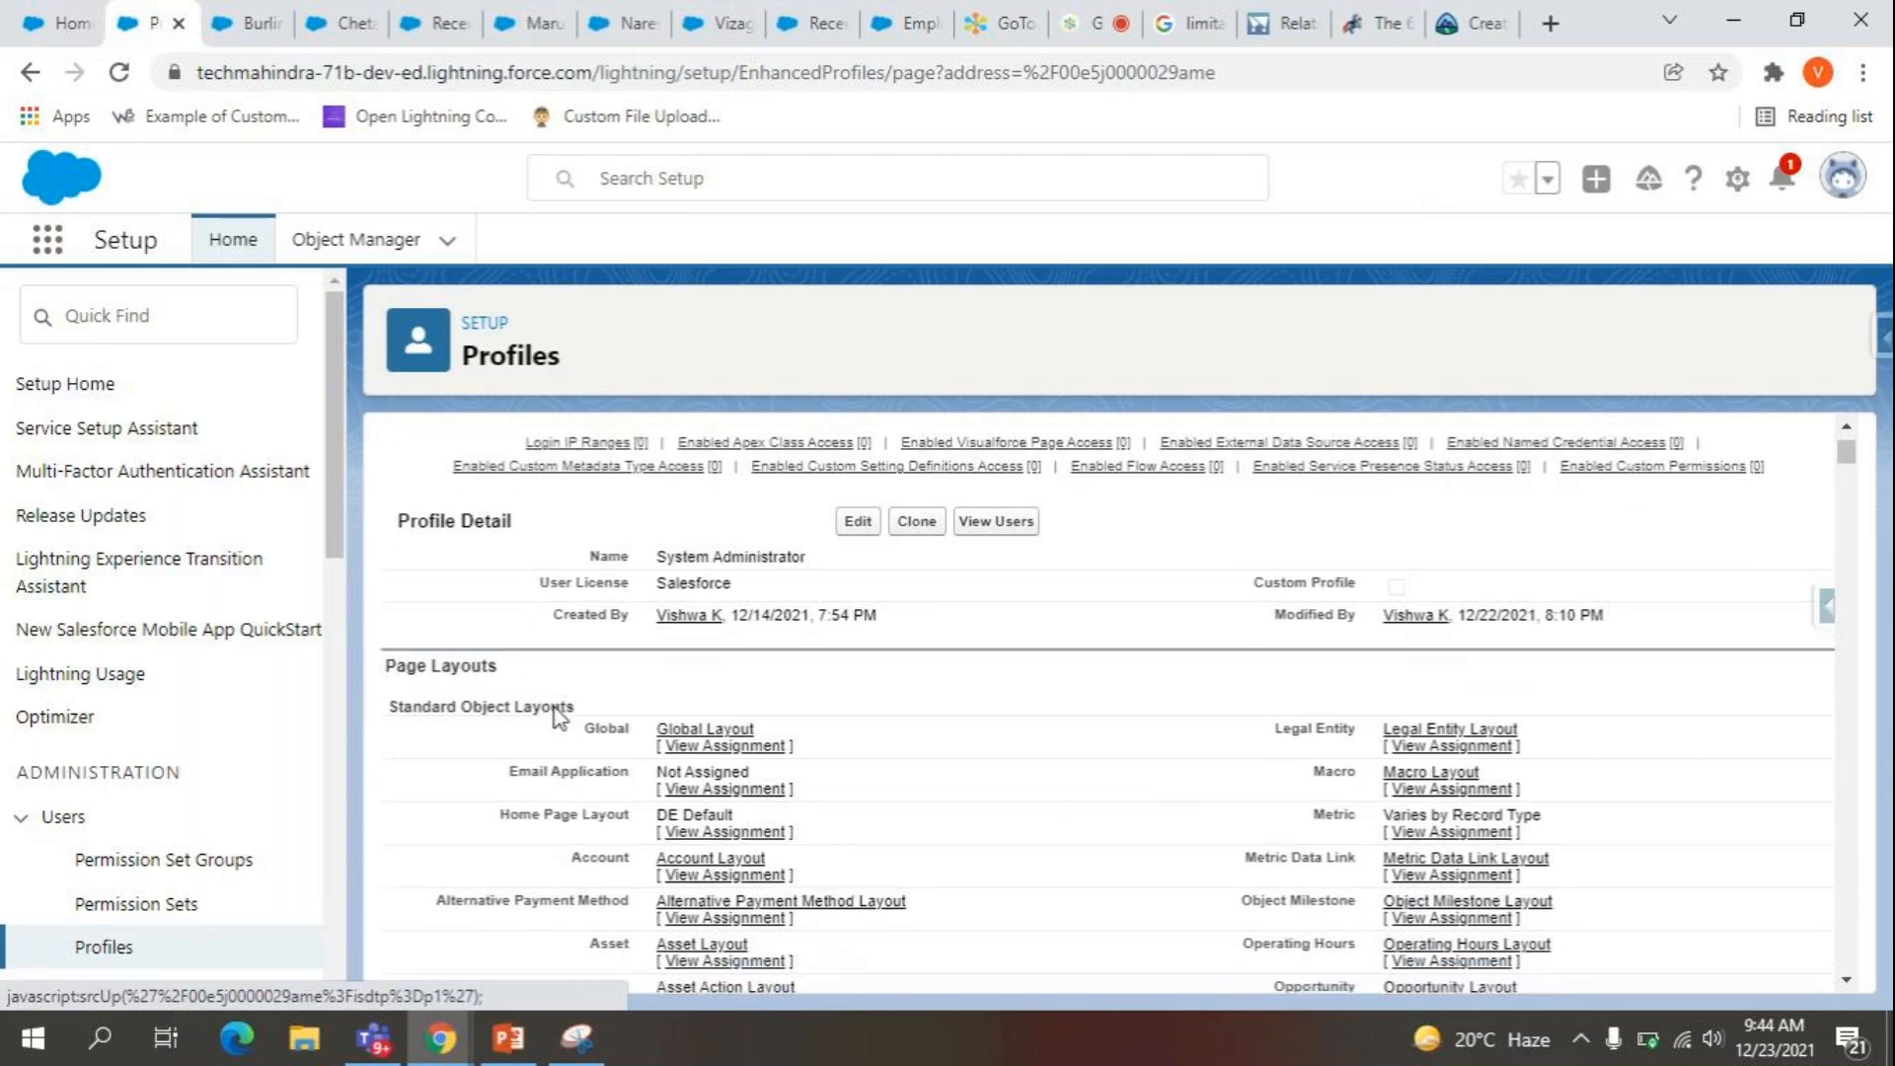
pyautogui.scroll(-1, 541, 755)
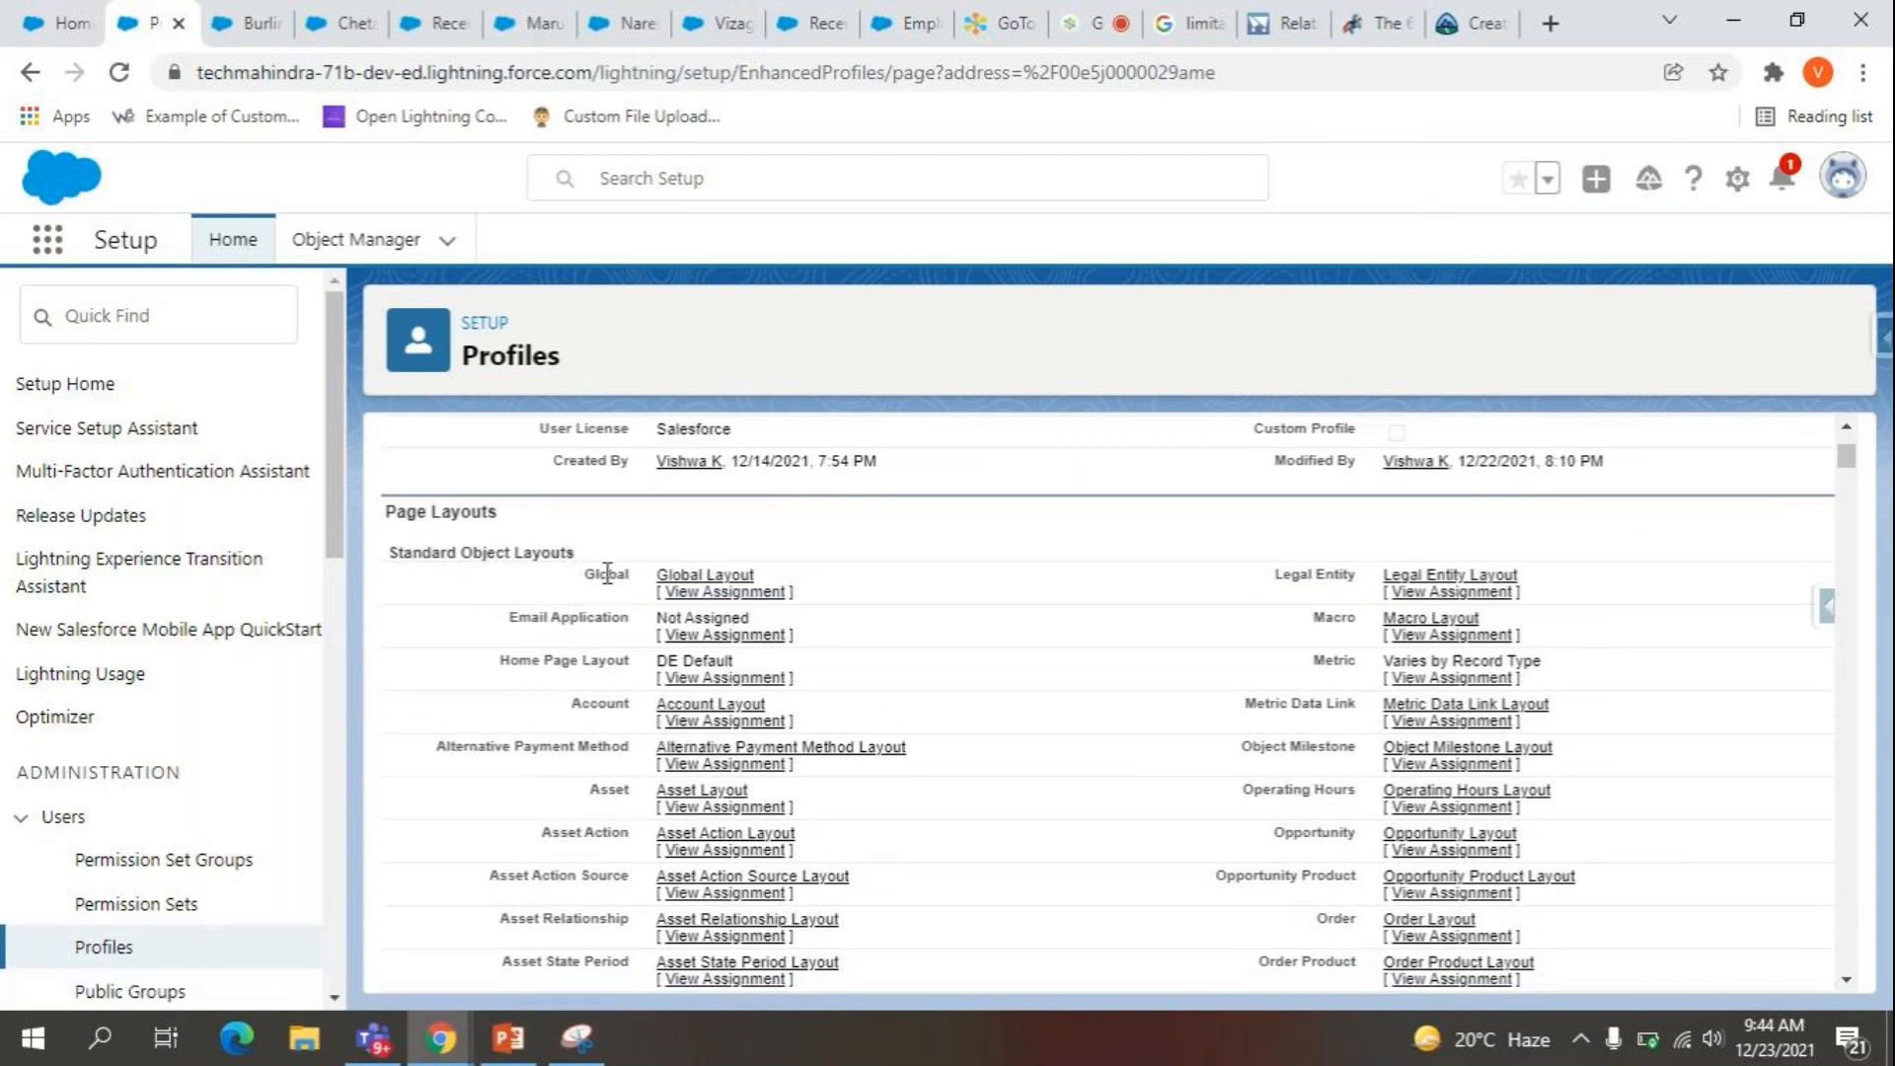
pyautogui.scroll(-2, 880, 719)
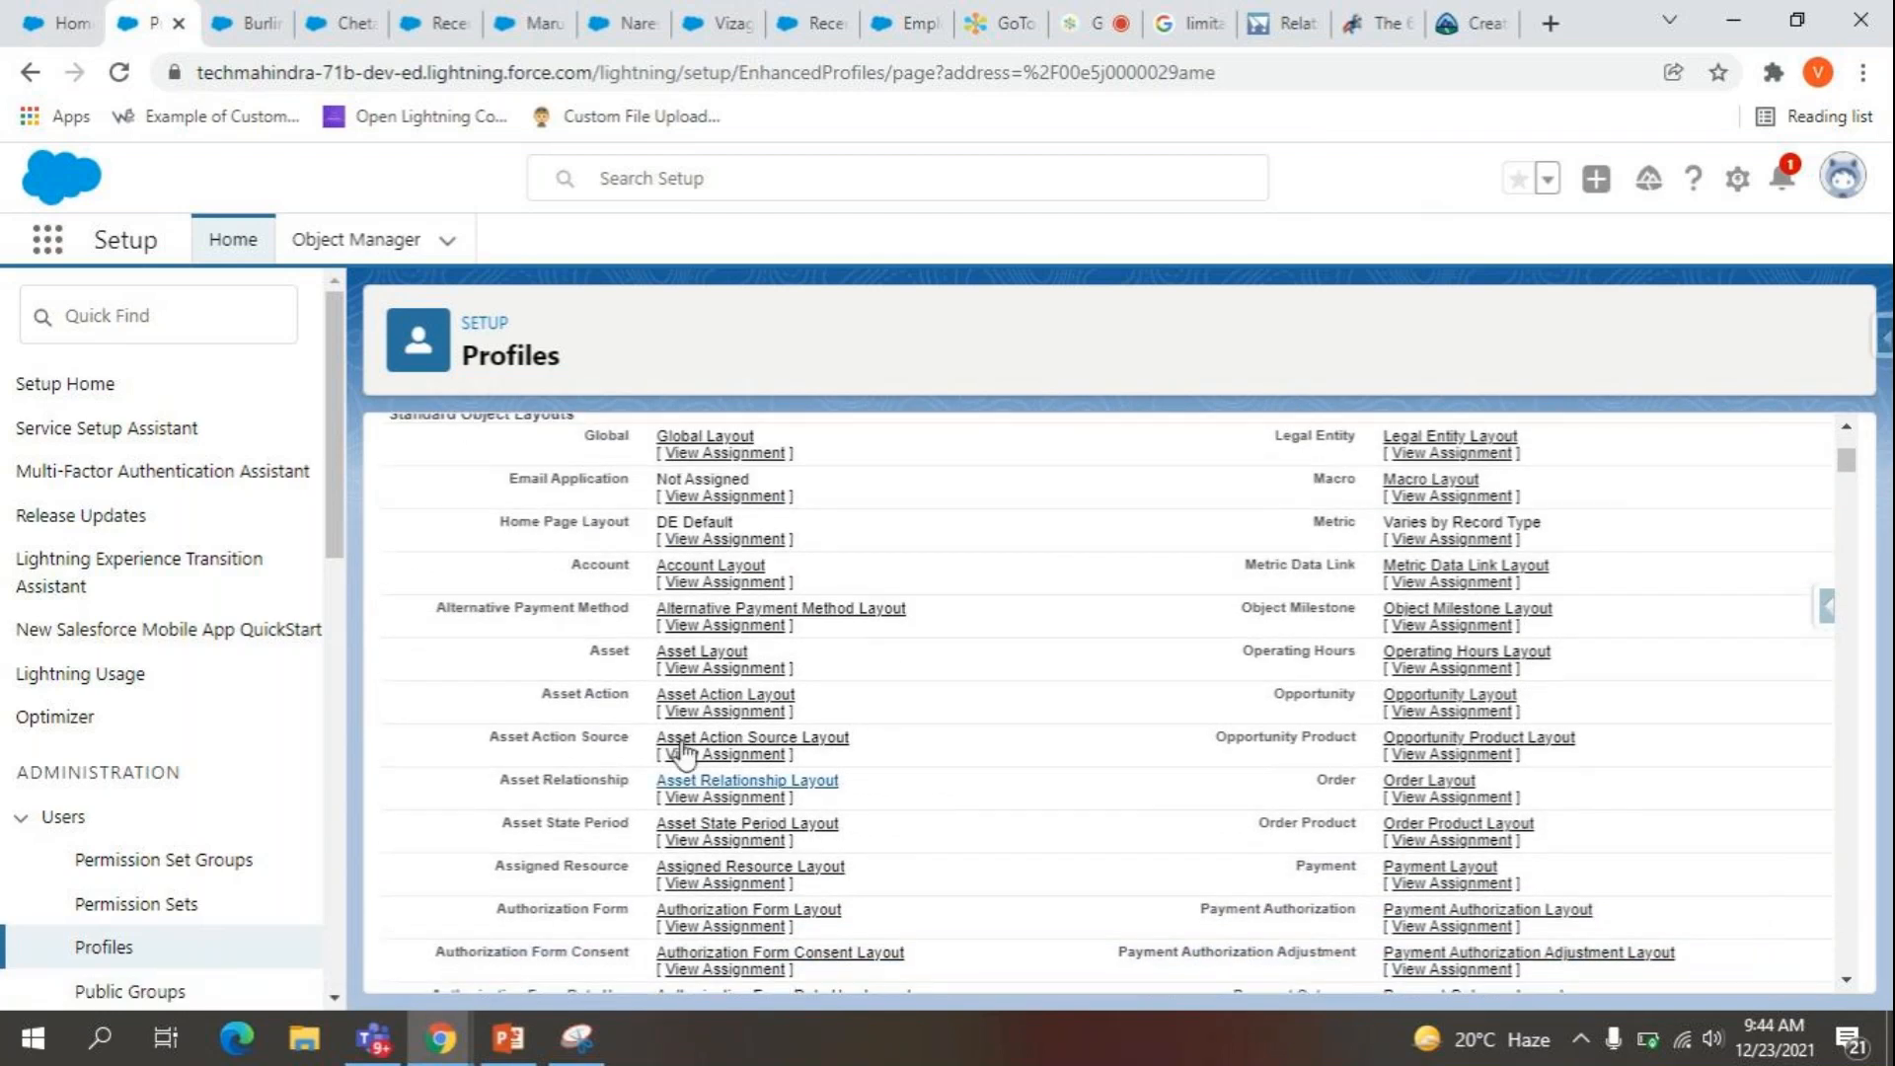
pyautogui.scroll(-2, 571, 791)
pyautogui.scroll(2, 570, 791)
pyautogui.doubleClick(587, 566)
pyautogui.scroll(1, 588, 566)
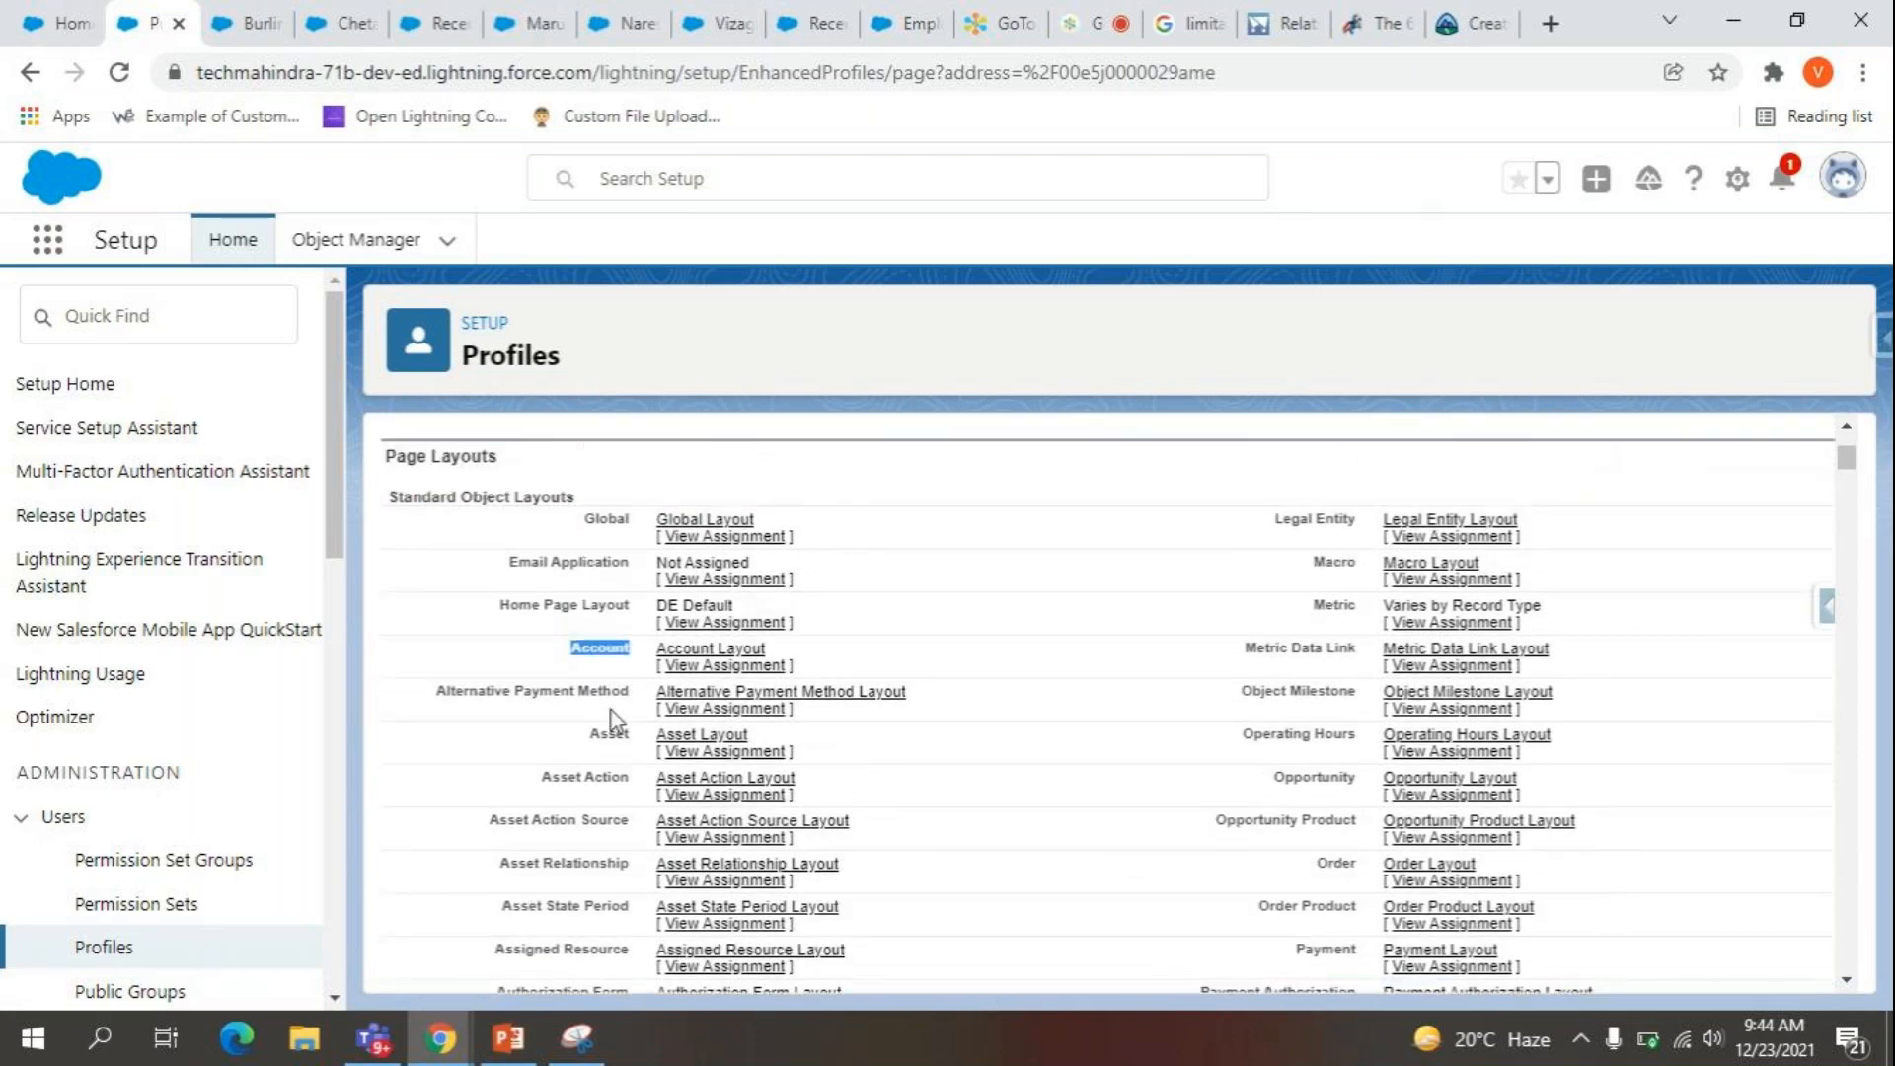
pyautogui.scroll(-6, 622, 825)
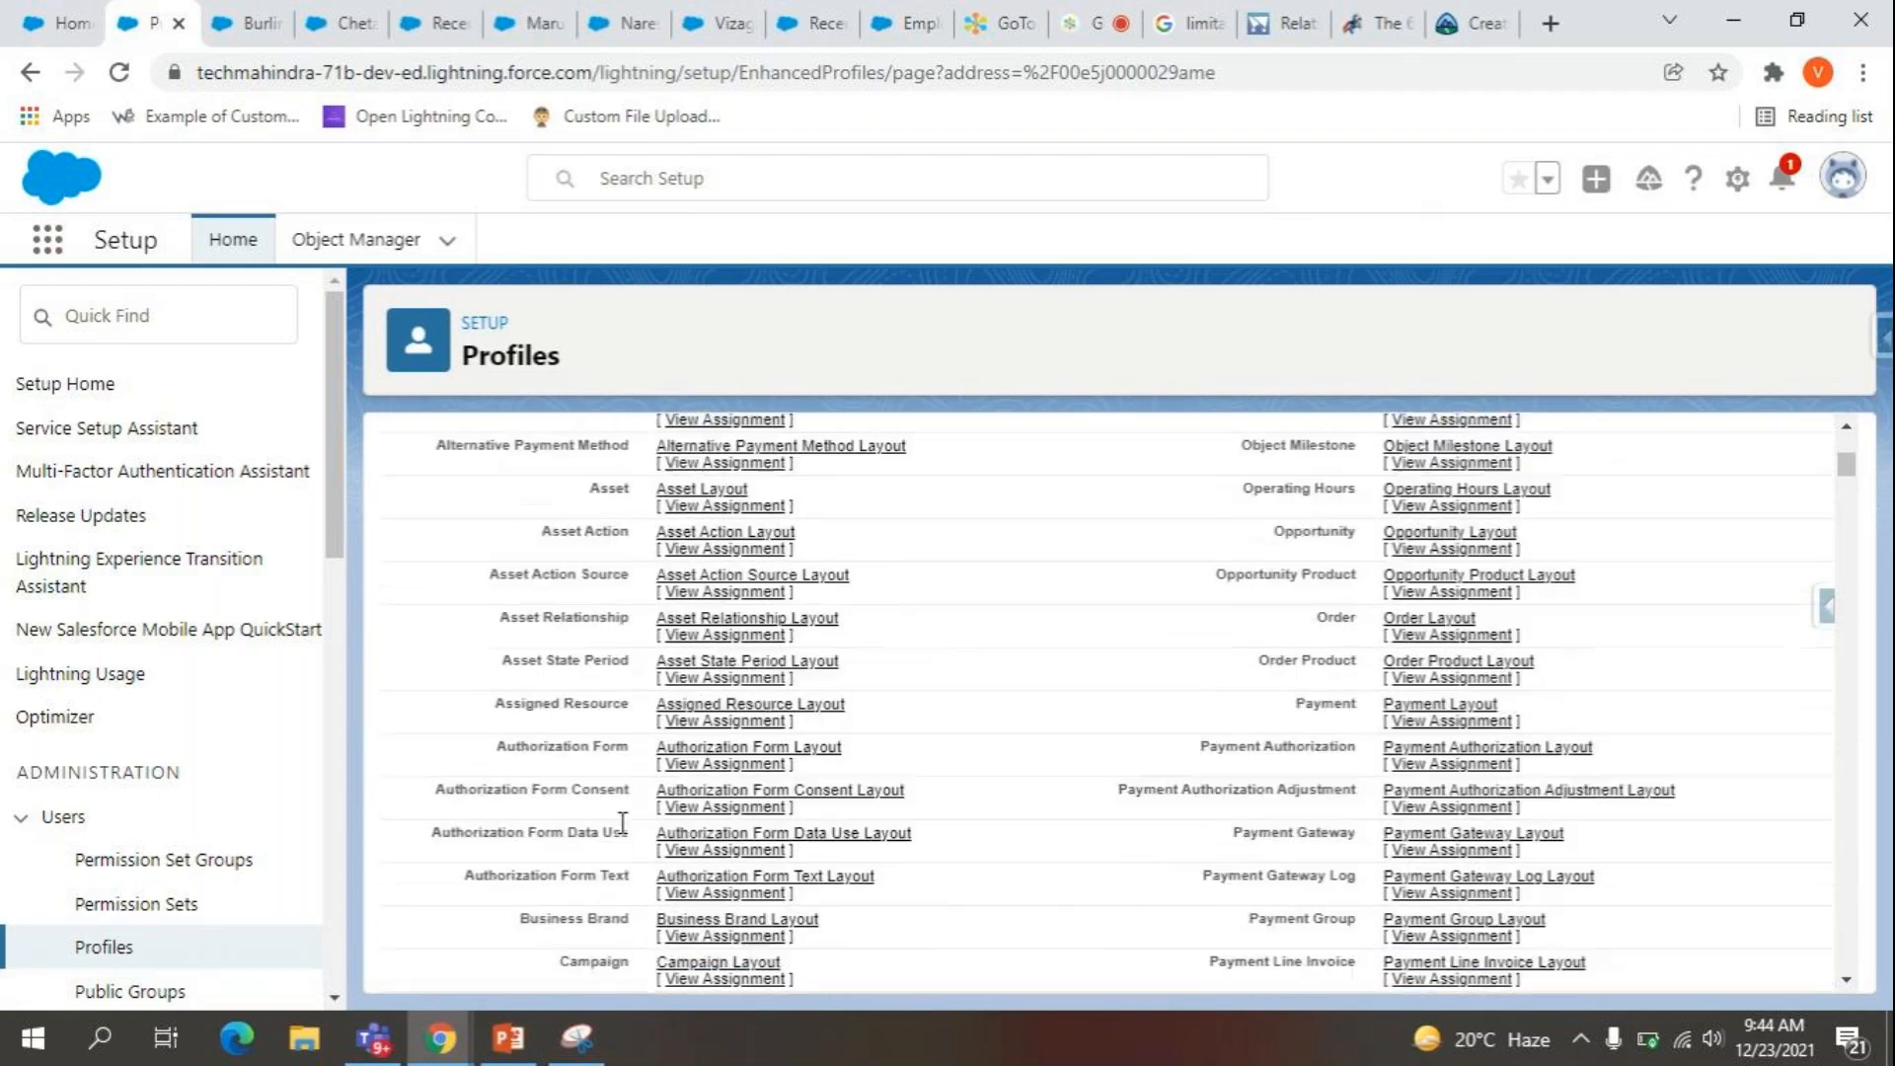
pyautogui.scroll(-5, 620, 826)
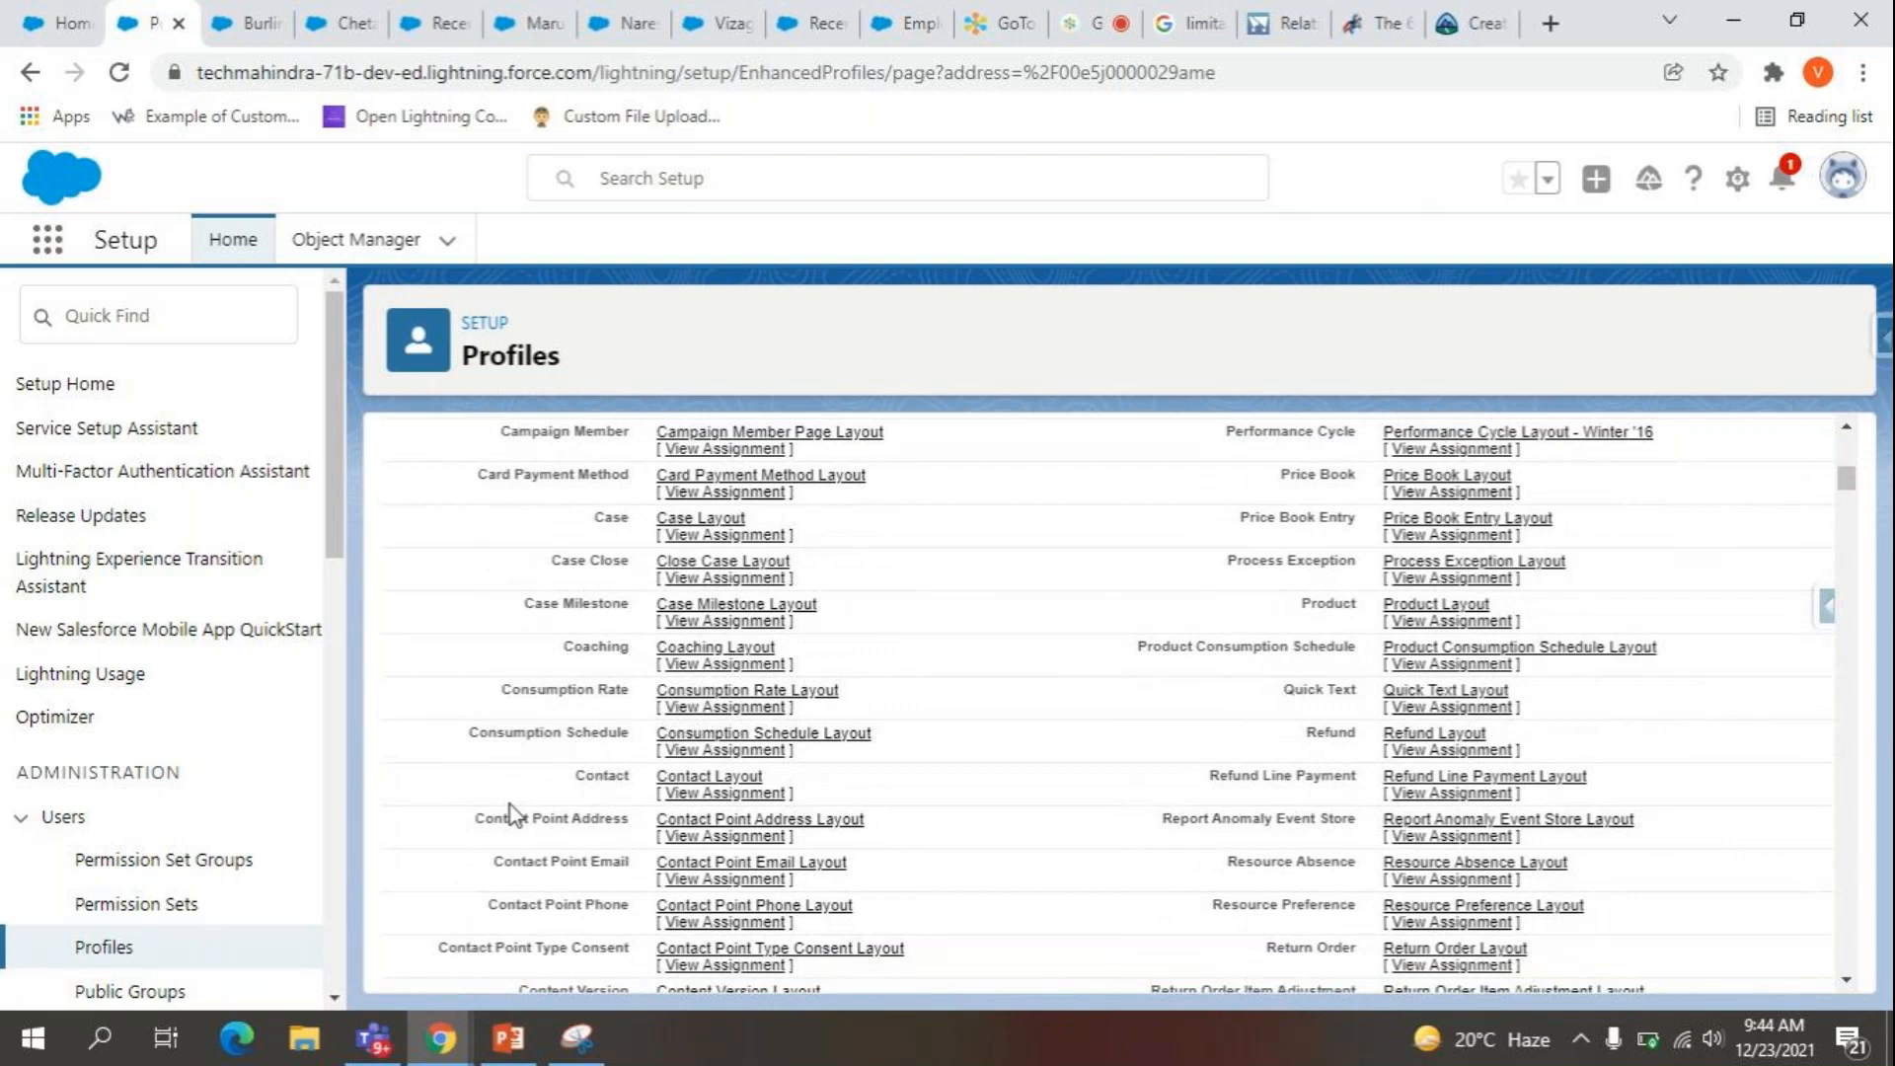
pyautogui.doubleClick(587, 674)
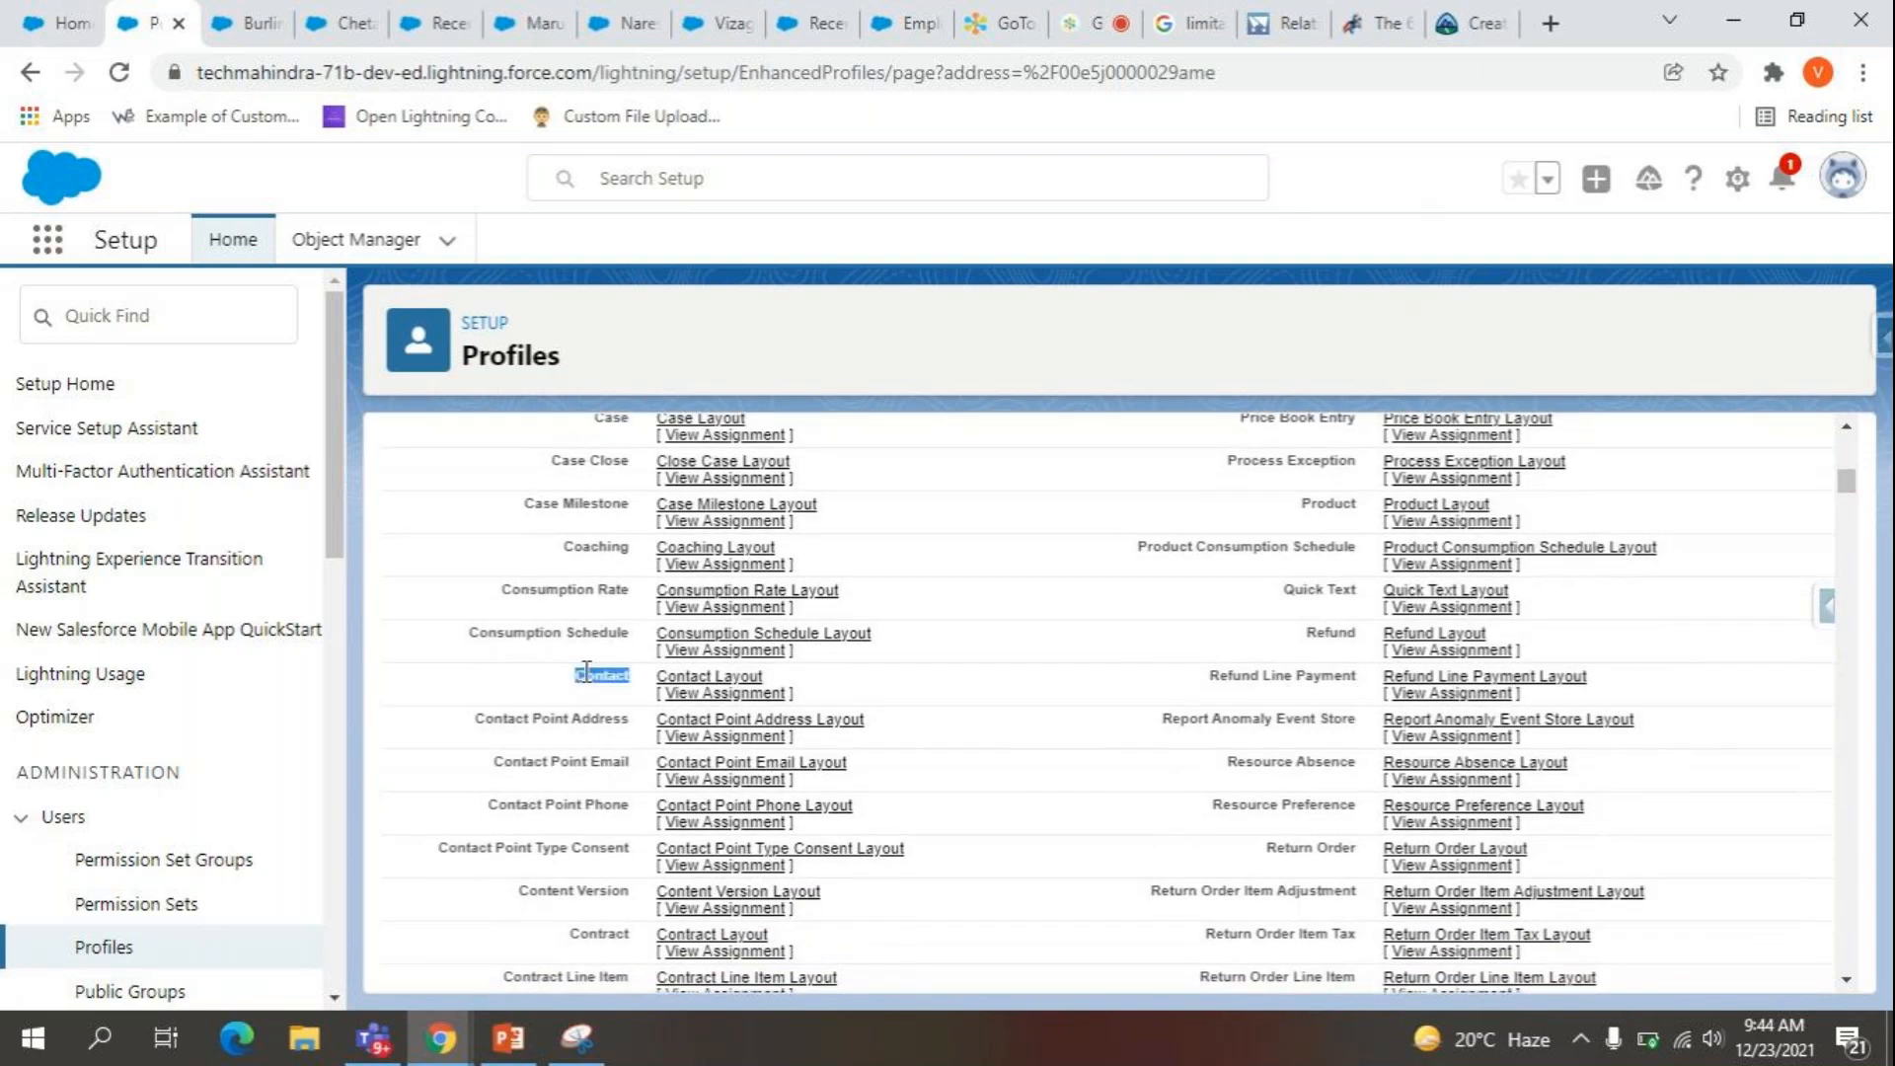
pyautogui.scroll(3, 975, 671)
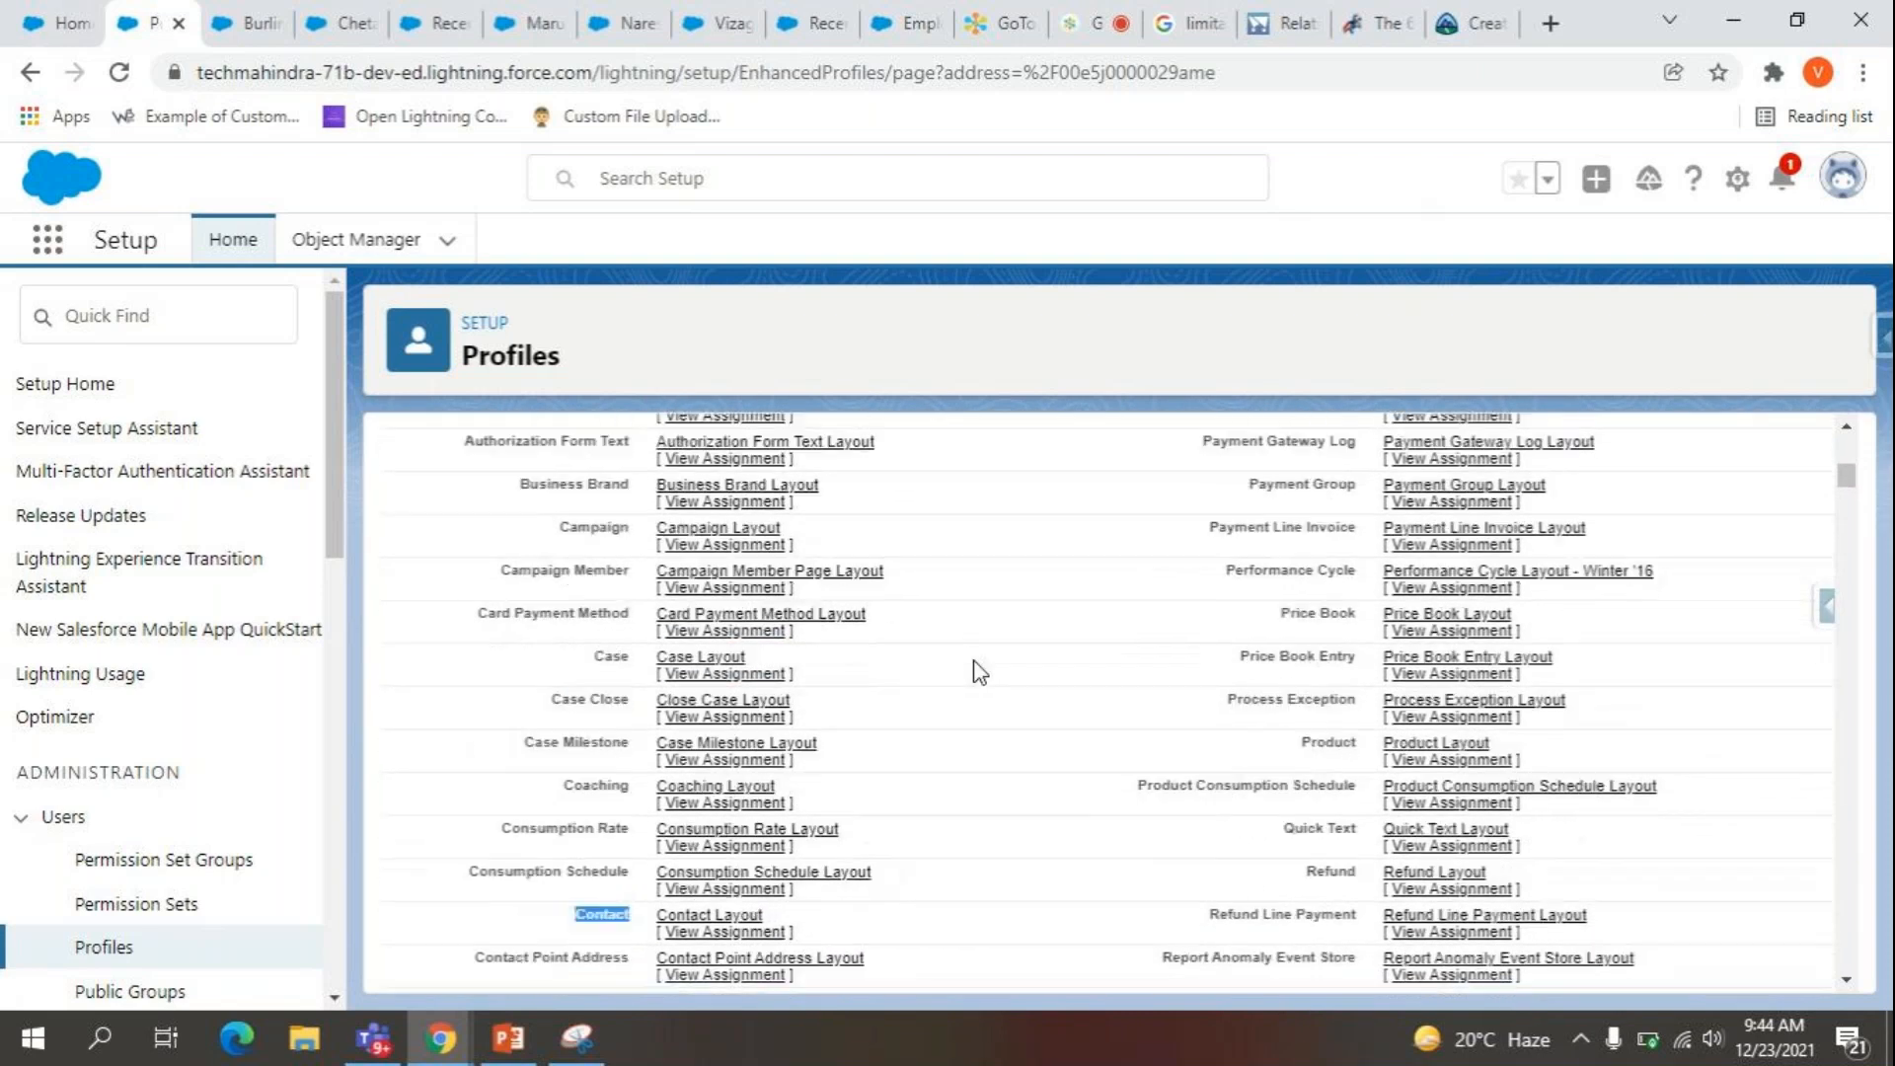
pyautogui.scroll(10, 980, 671)
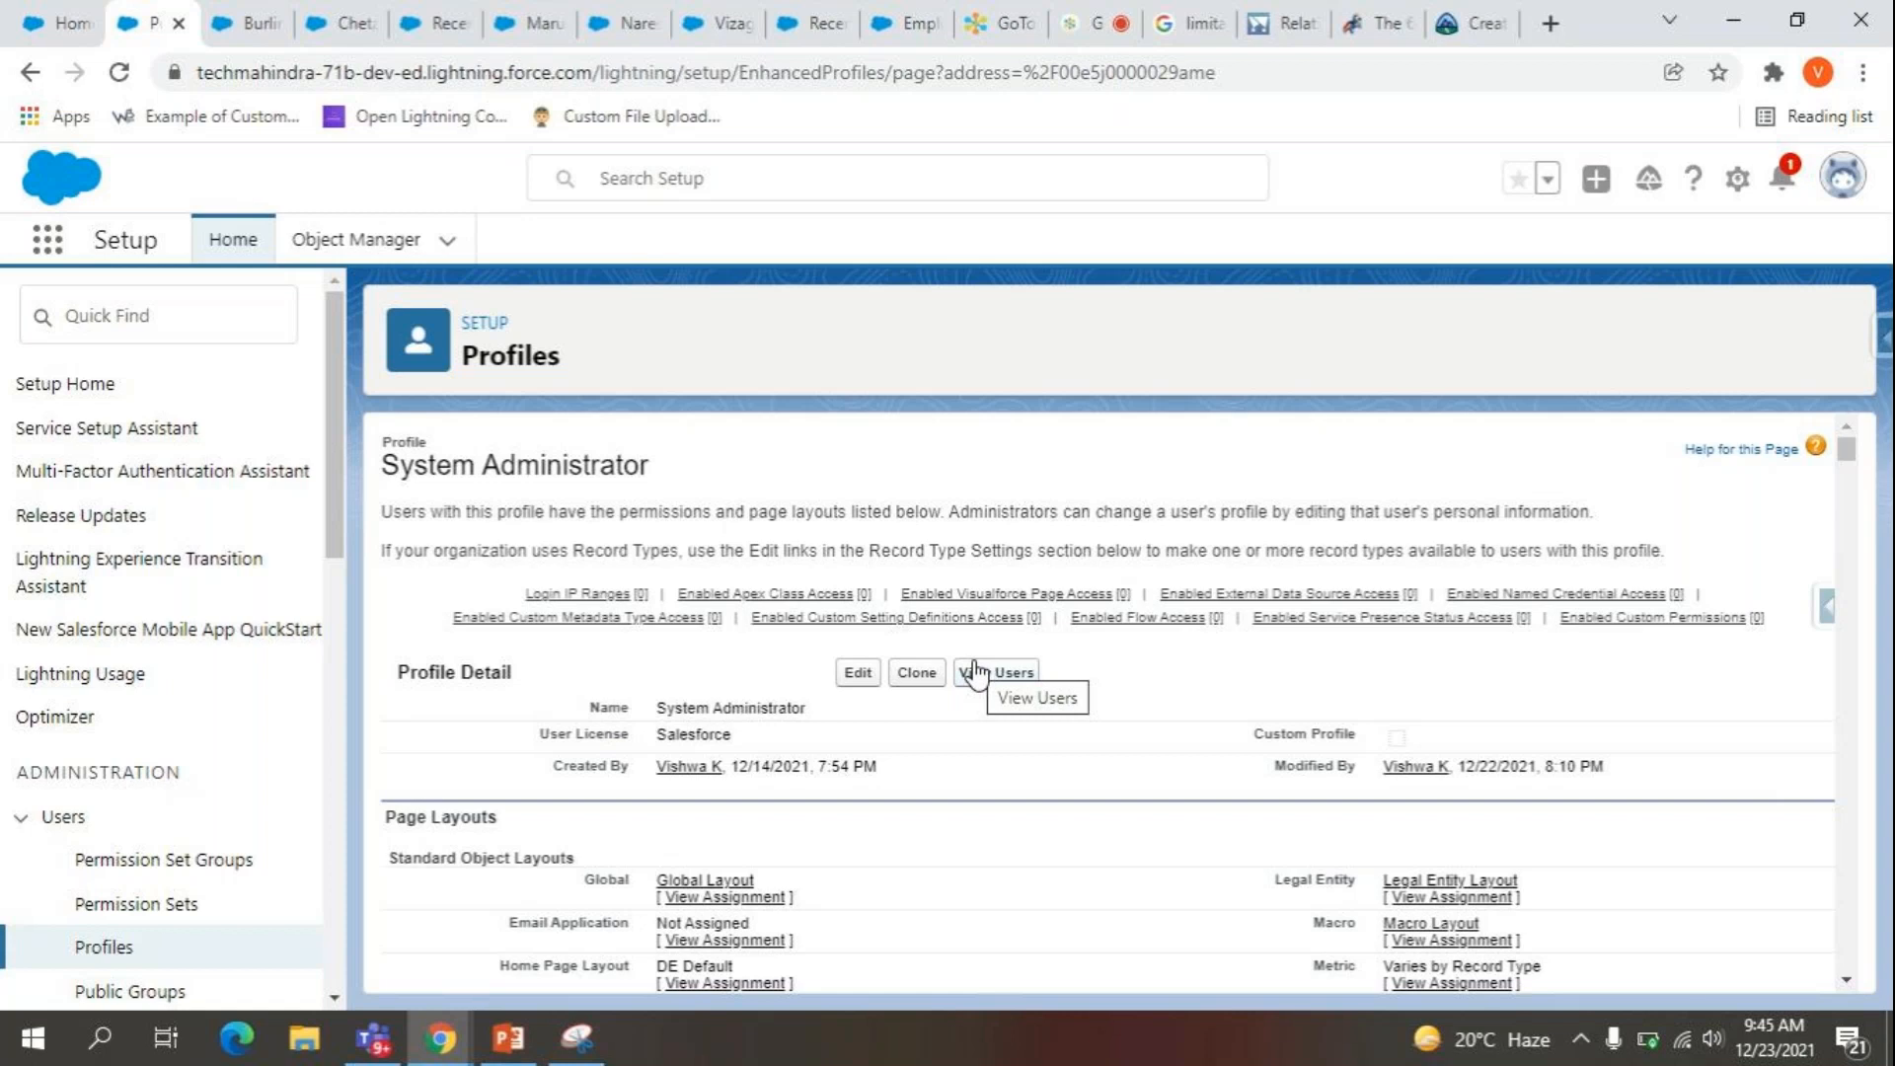
pyautogui.click(1103, 14)
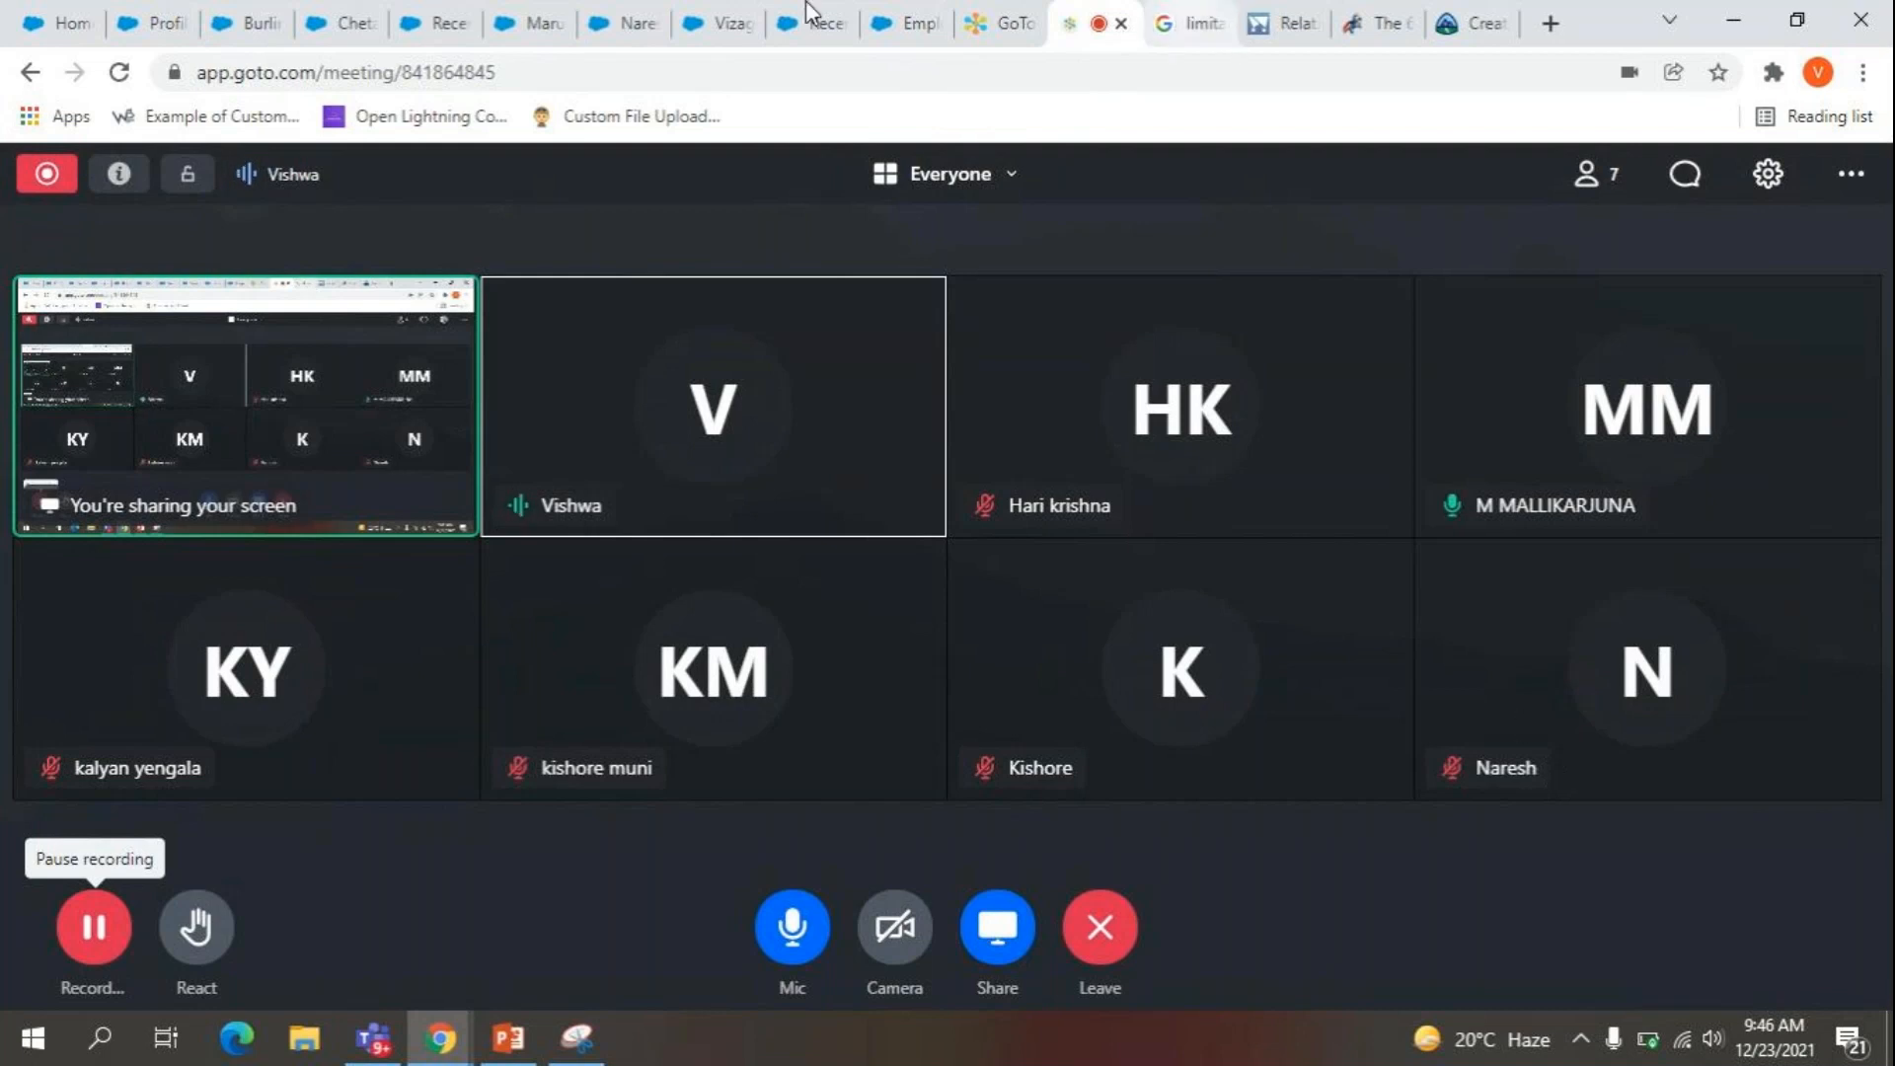
pyautogui.click(531, 12)
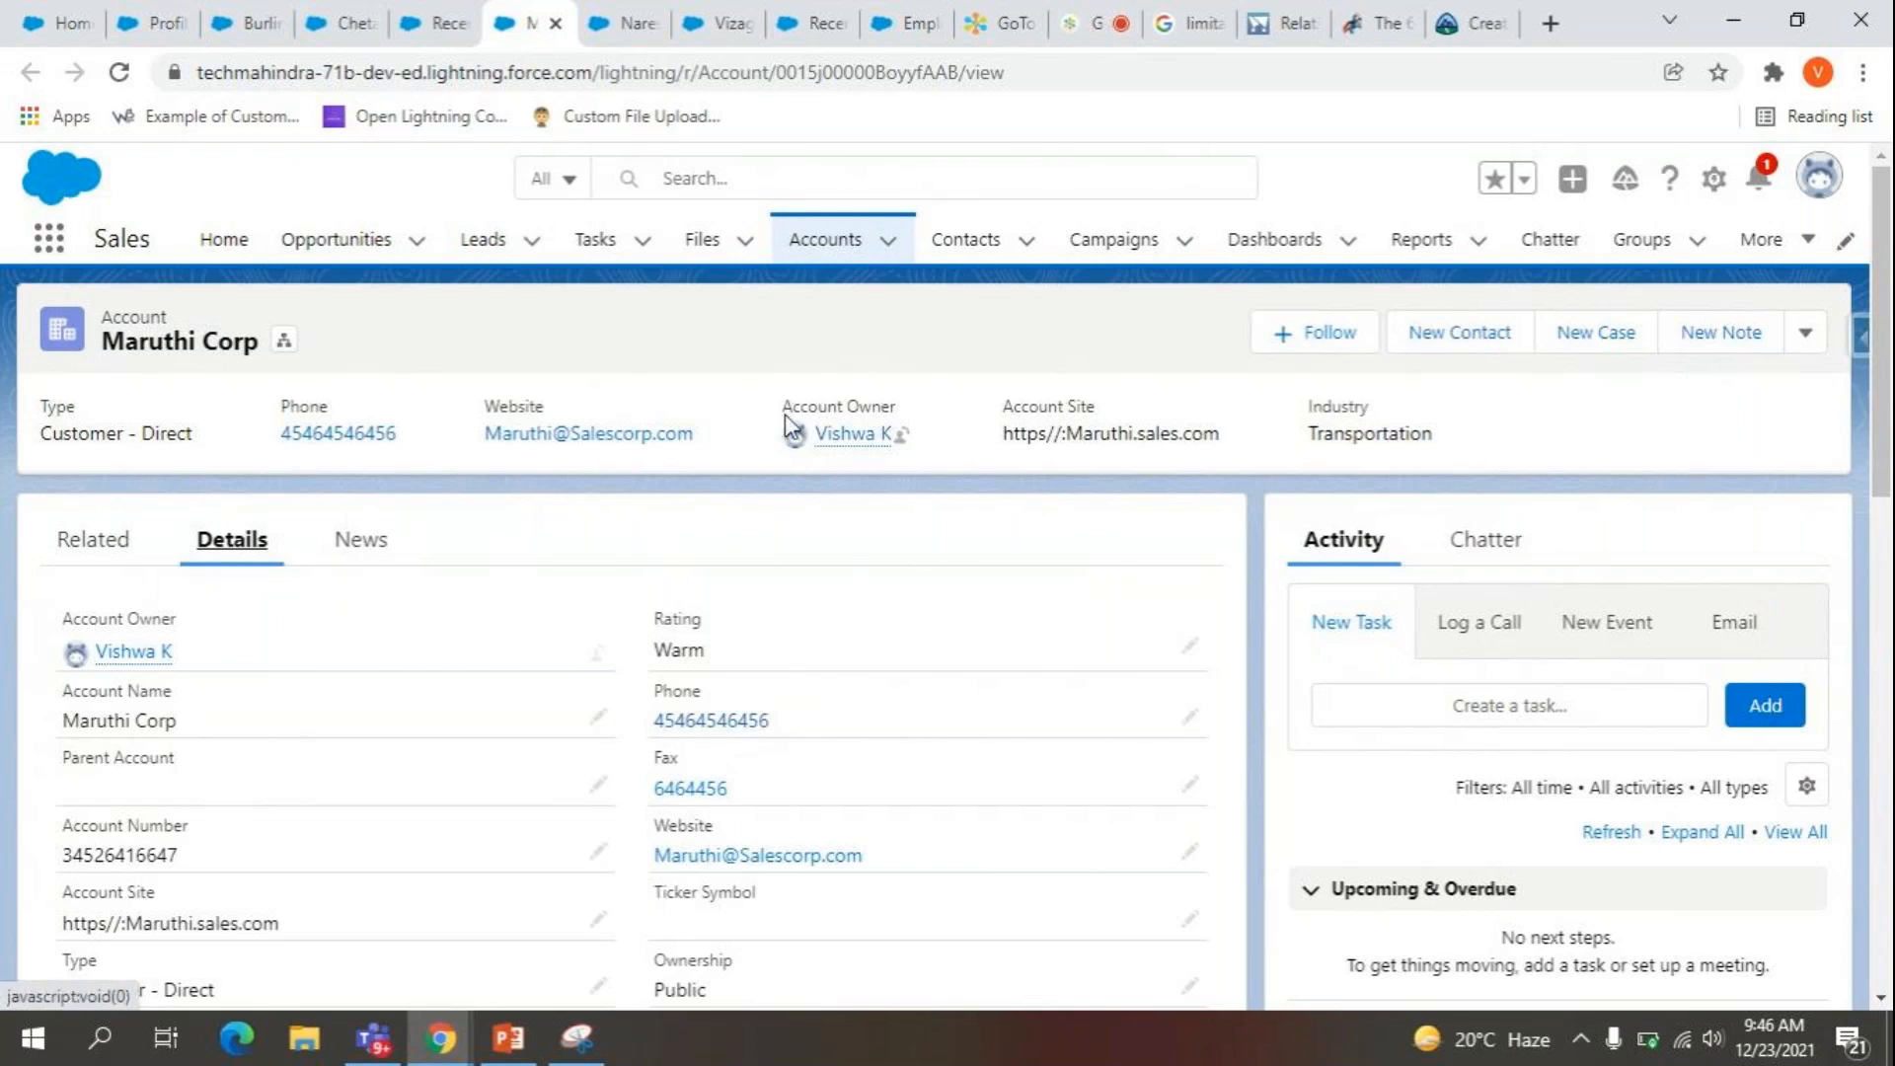
pyautogui.click(627, 23)
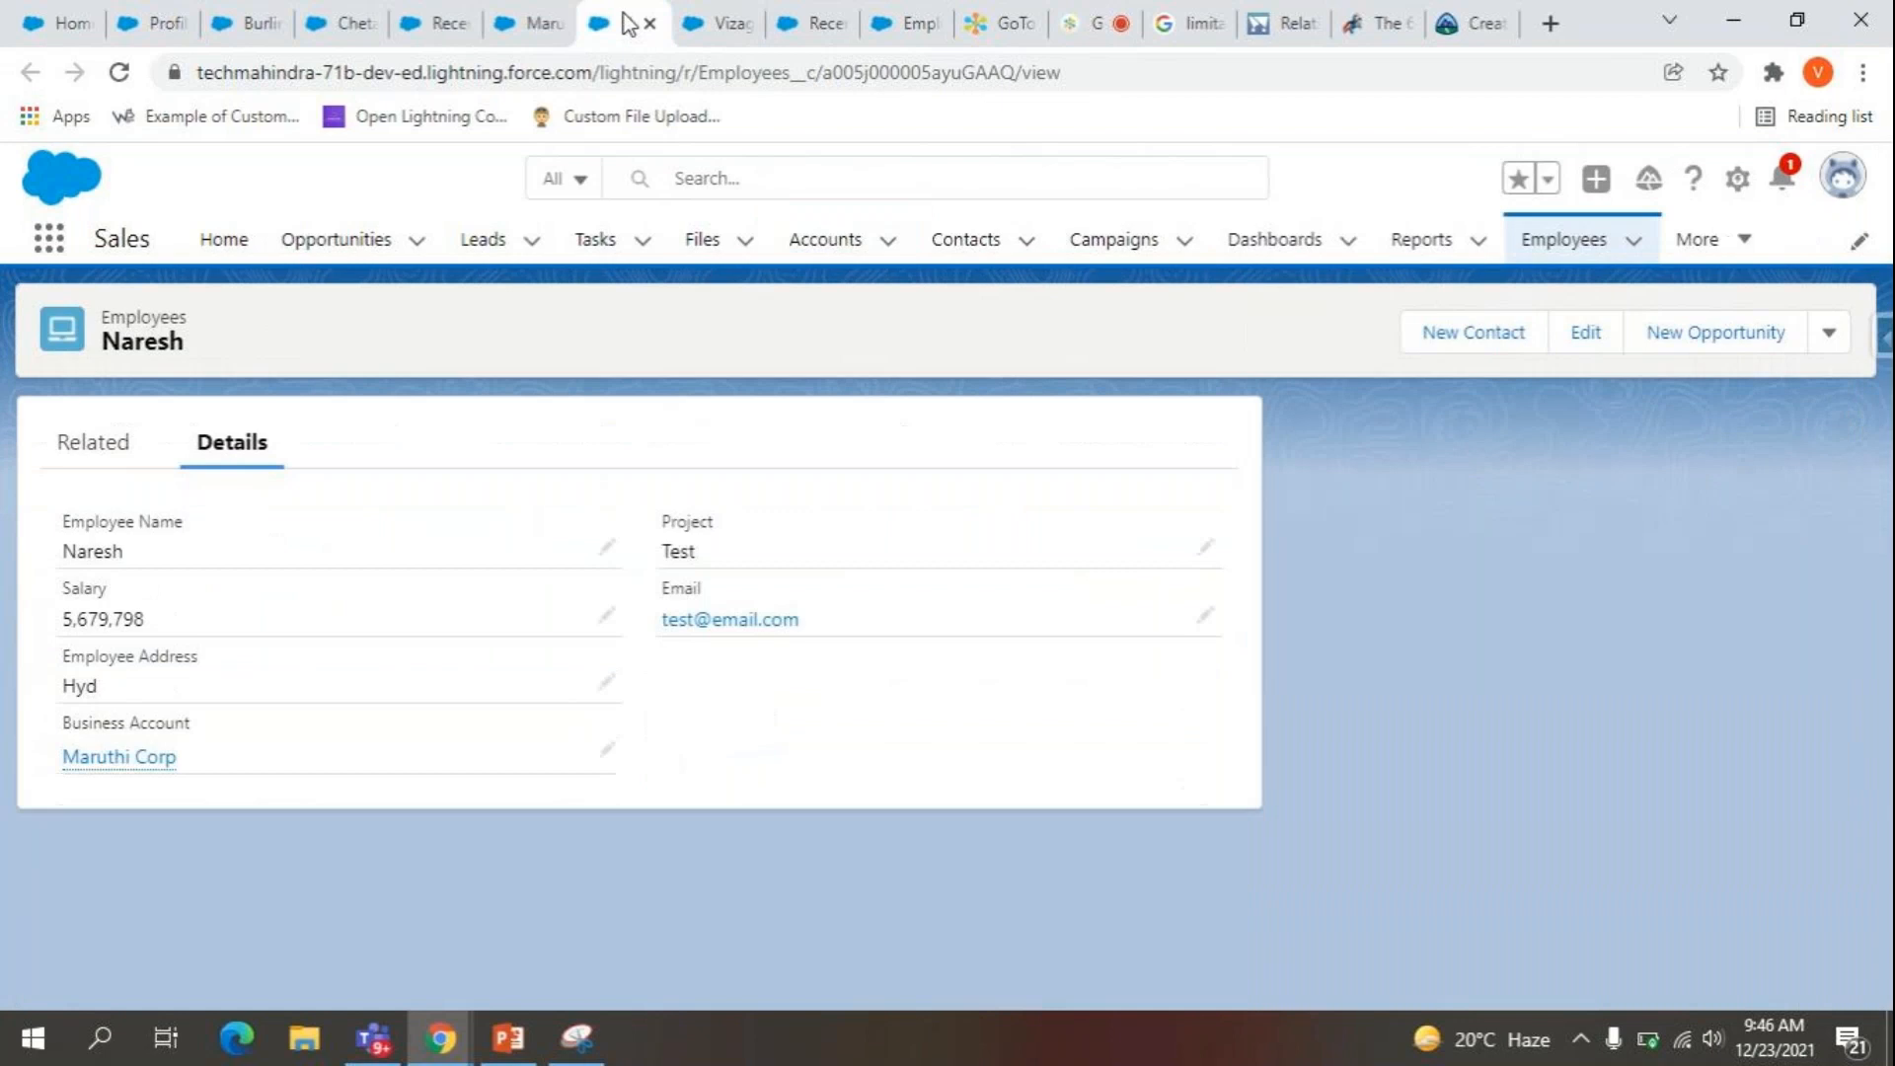
# Search Setup for "user", open the Users list, and show the details of the user with the System Administrator profile.
pyautogui.click(68, 23)
pyautogui.click(183, 309)
pyautogui.hotkey('ctrl', 'a')
pyautogui.write('user')
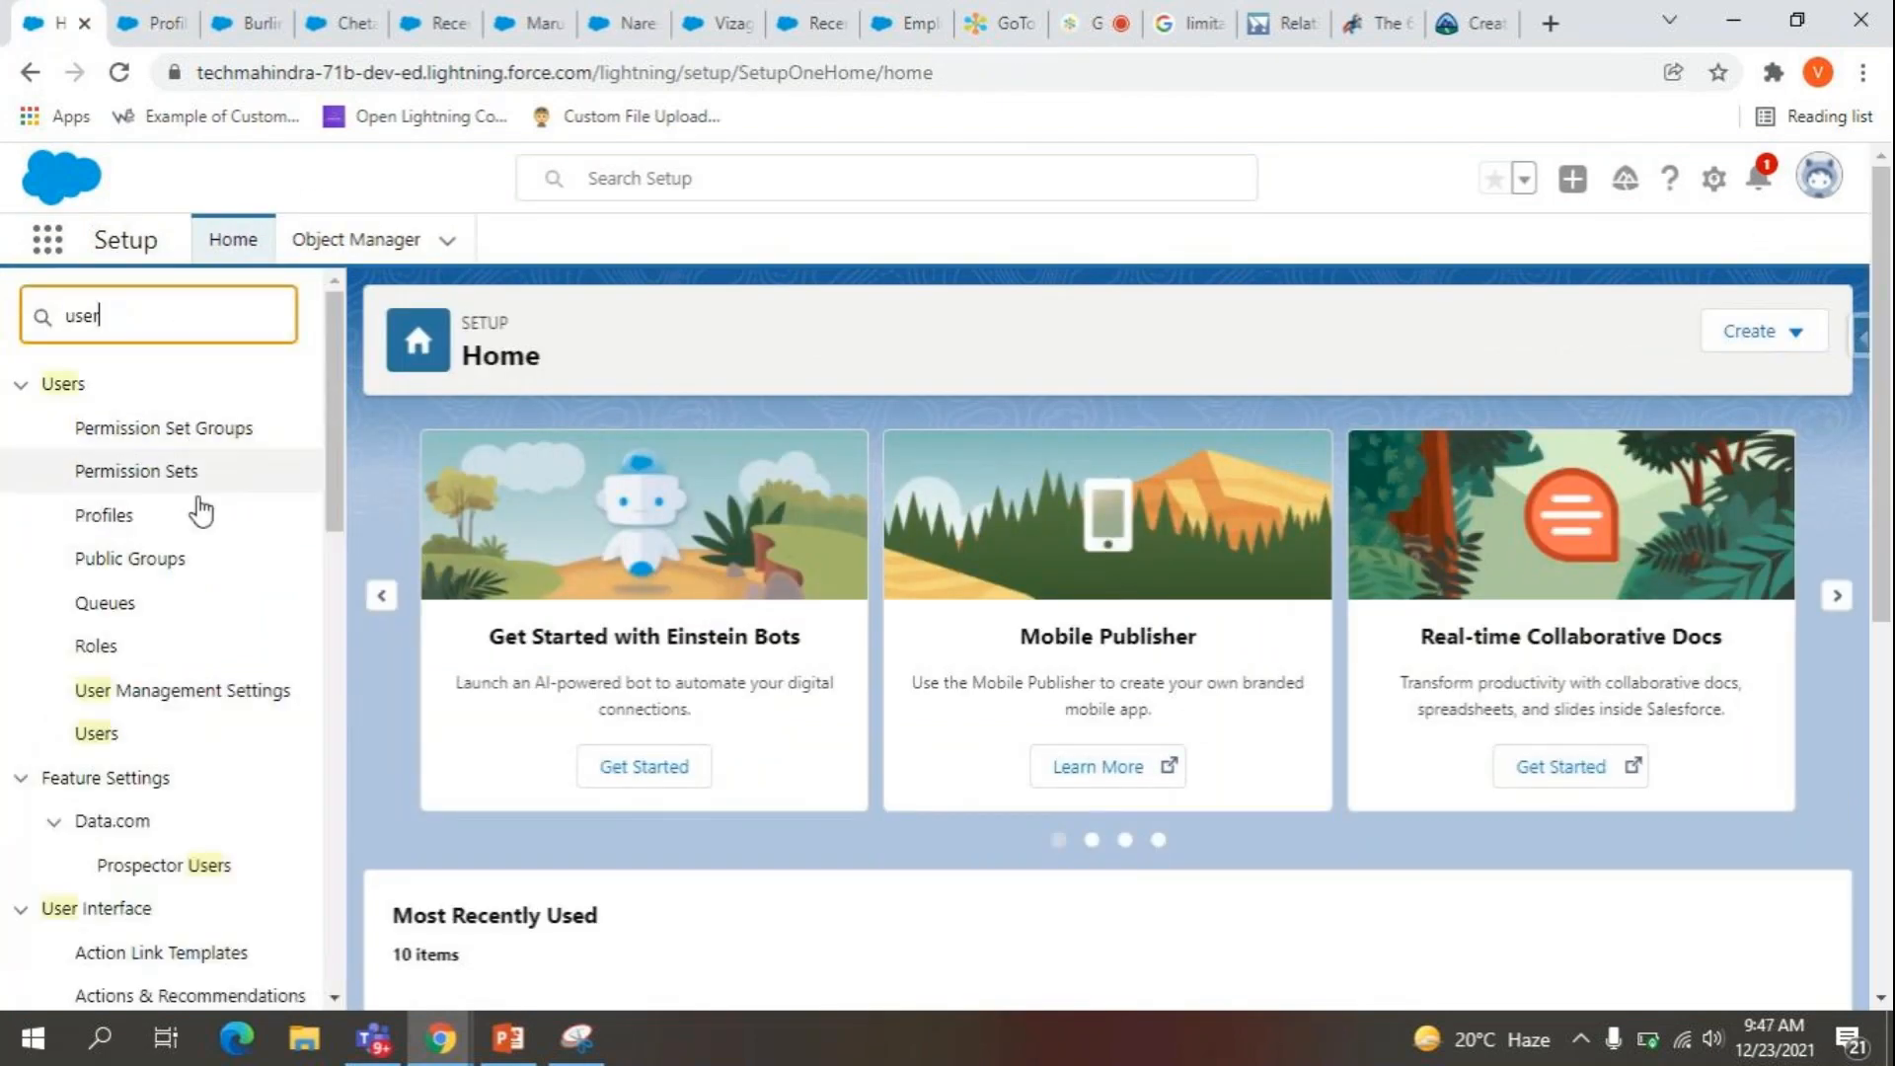
pyautogui.click(130, 738)
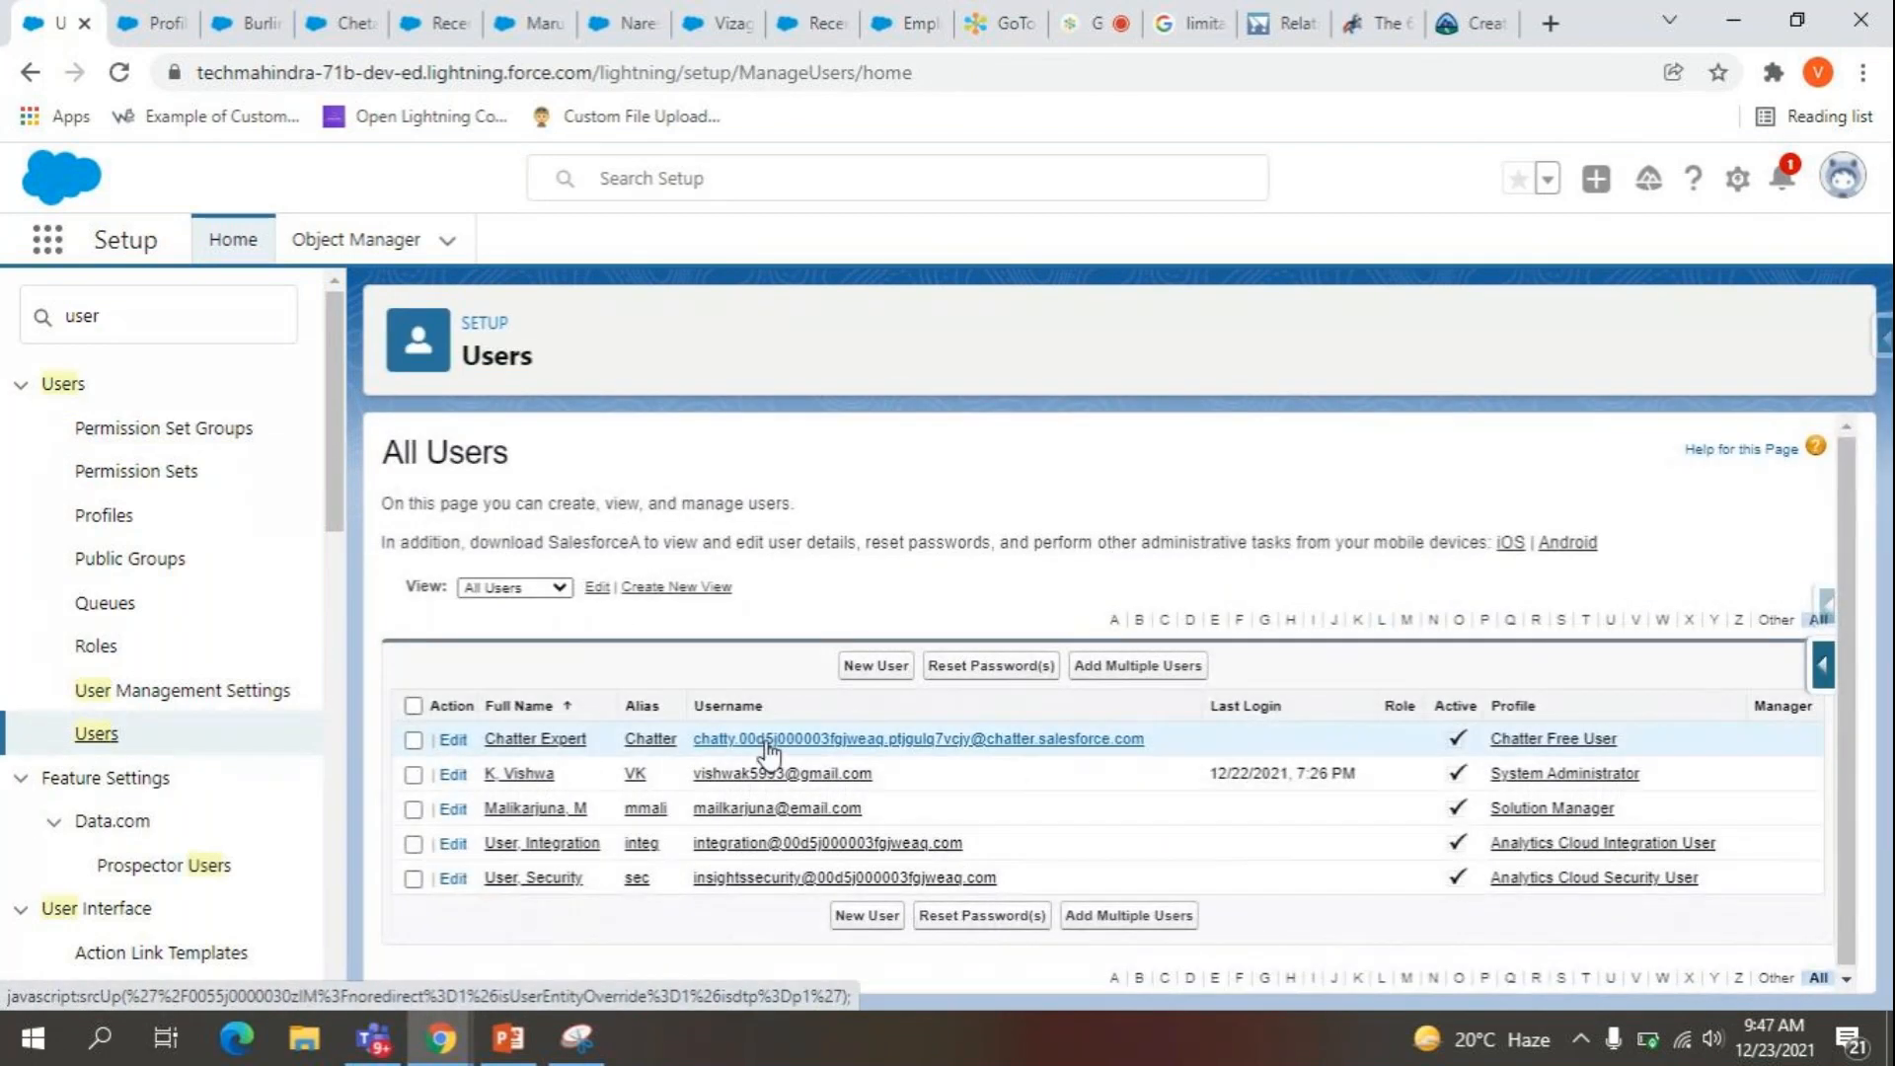
pyautogui.click(514, 776)
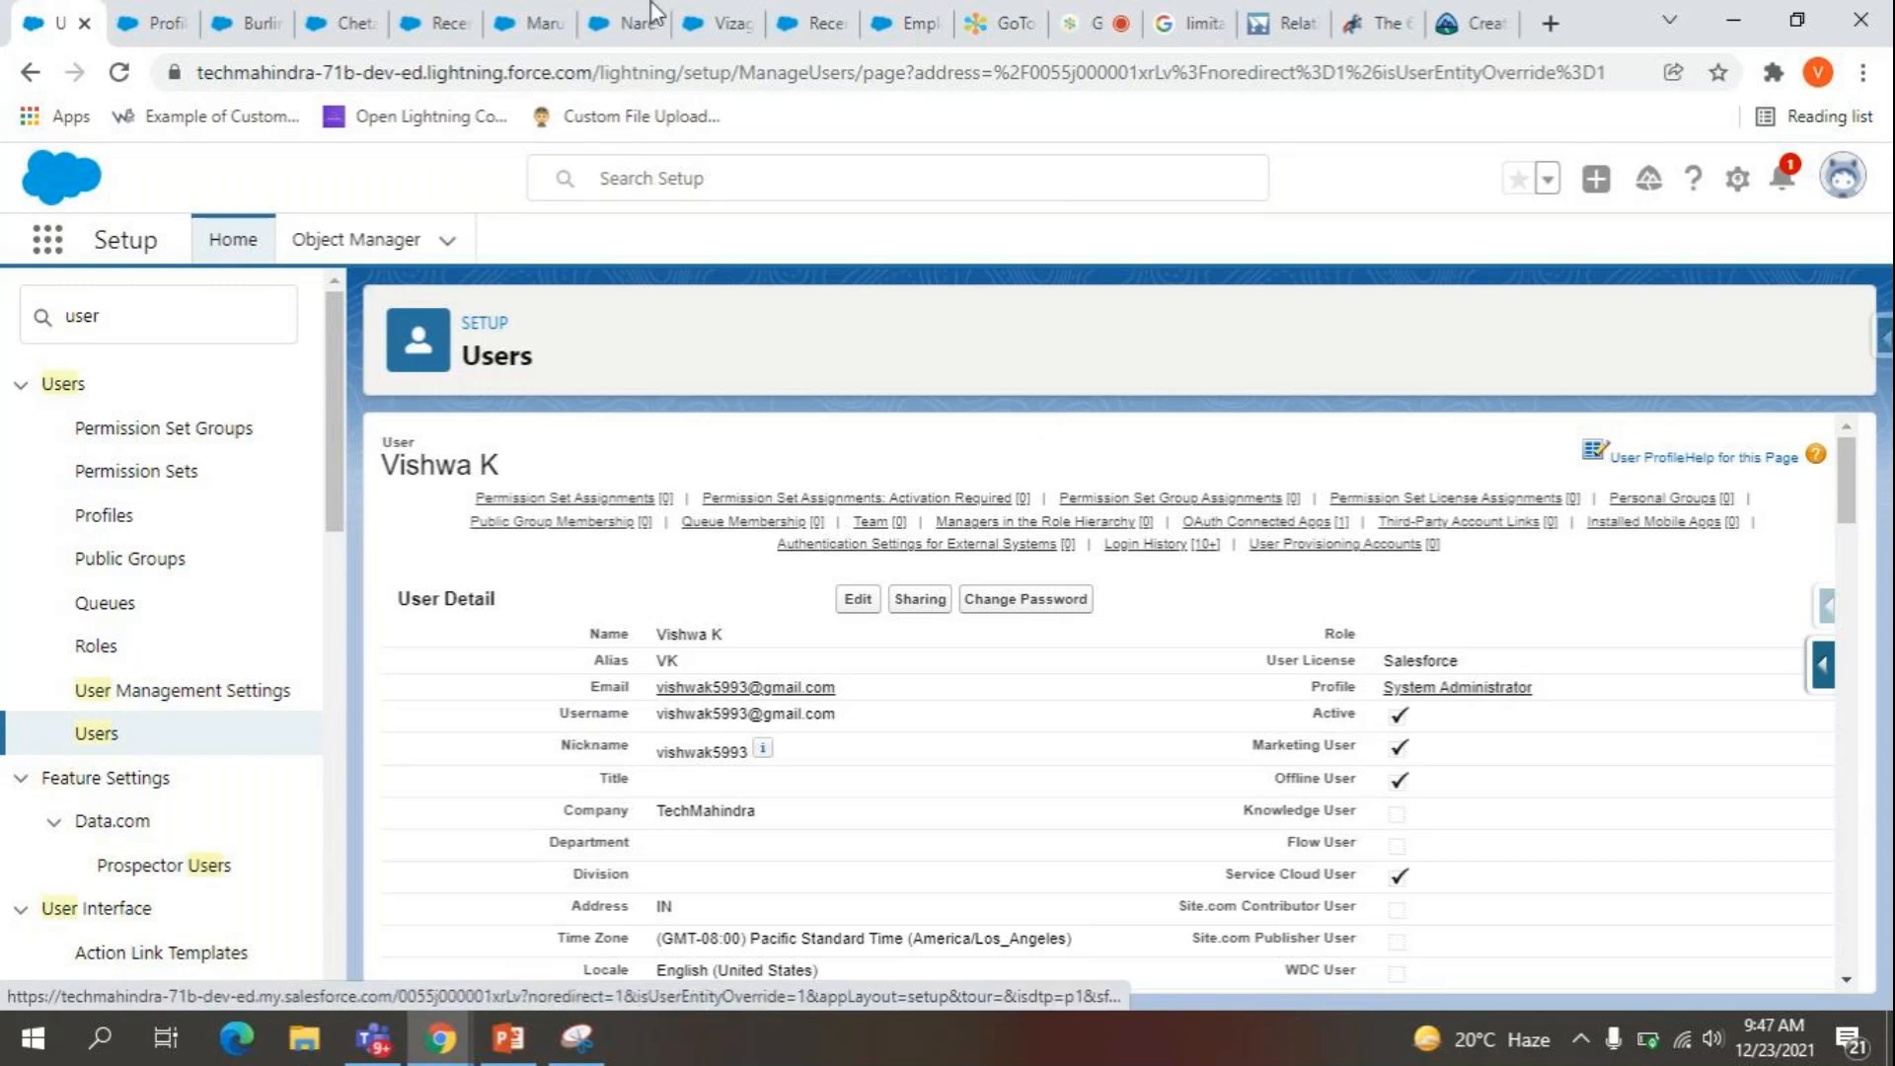
# Look through the open accounts list, account, profile and employee pages, ending with the related lists of the Maruthi Corp employee.
pyautogui.click(345, 14)
pyautogui.click(409, 13)
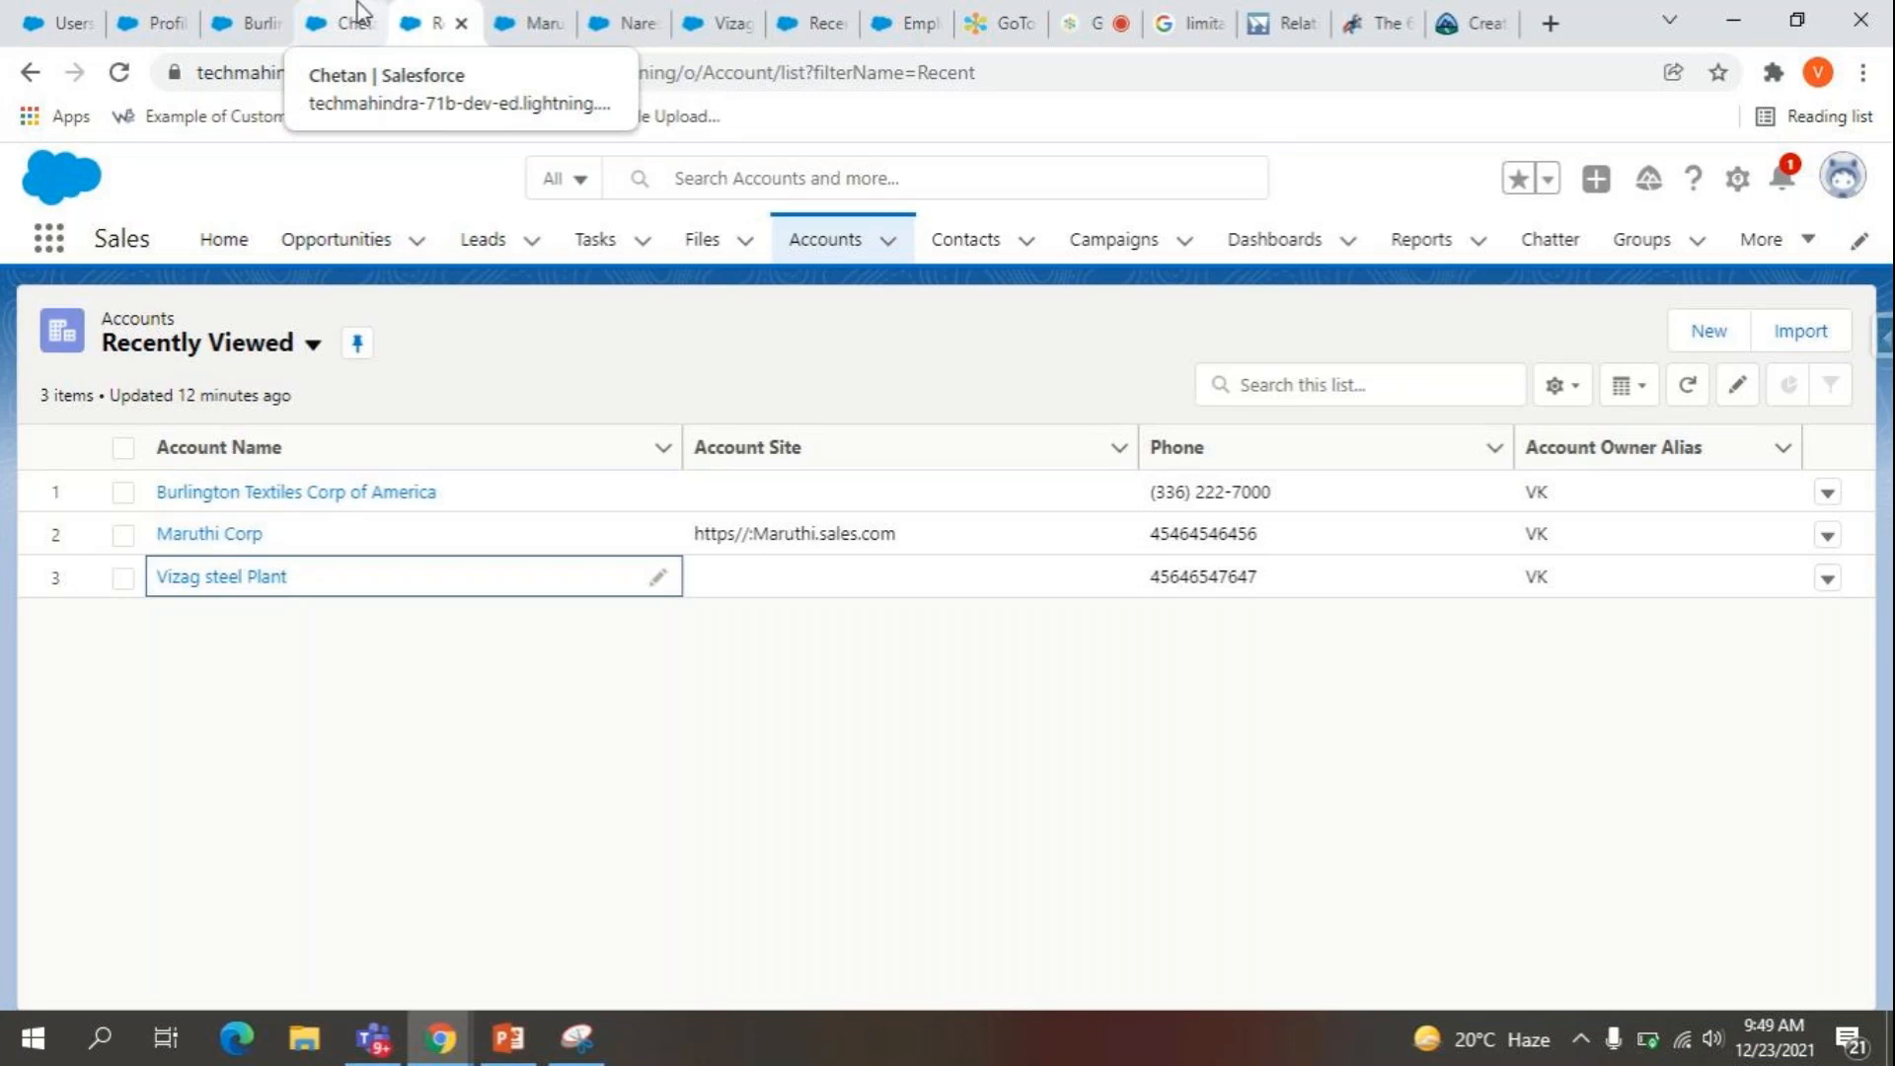
pyautogui.click(365, 13)
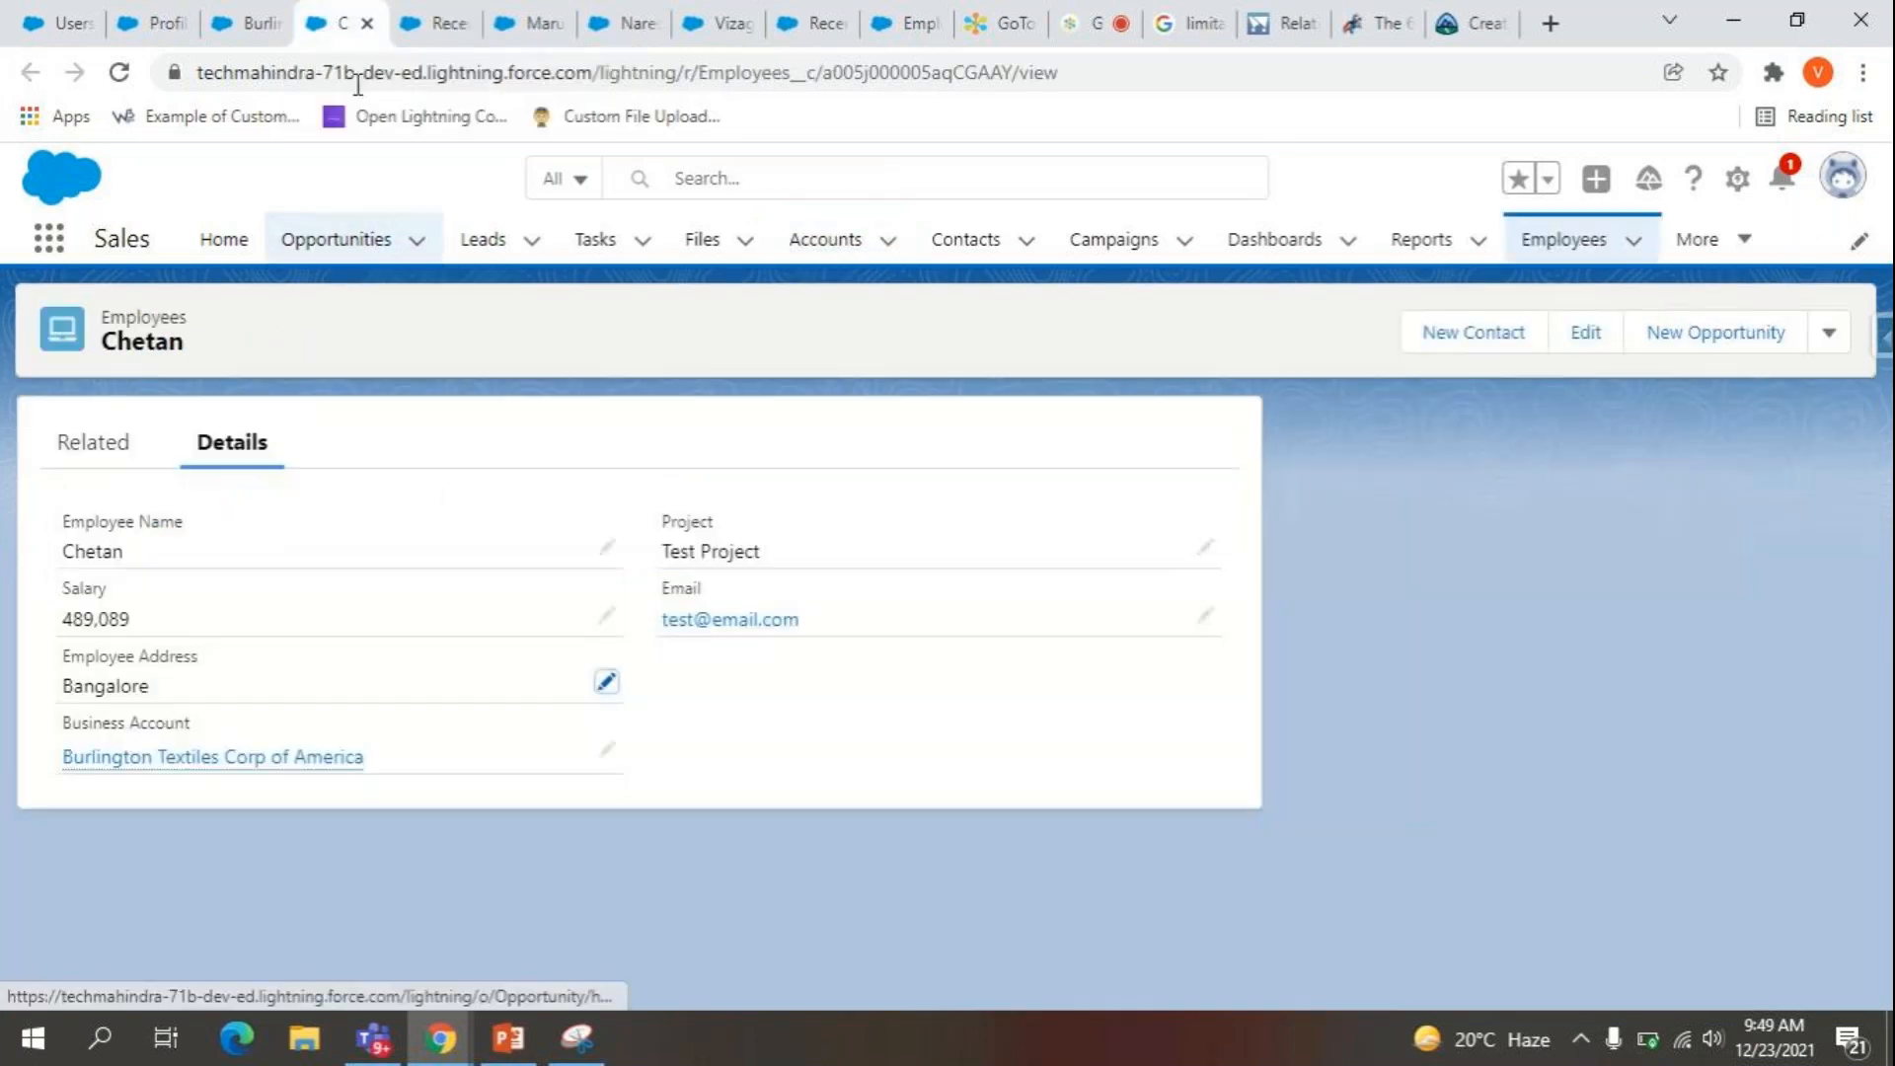
pyautogui.click(268, 19)
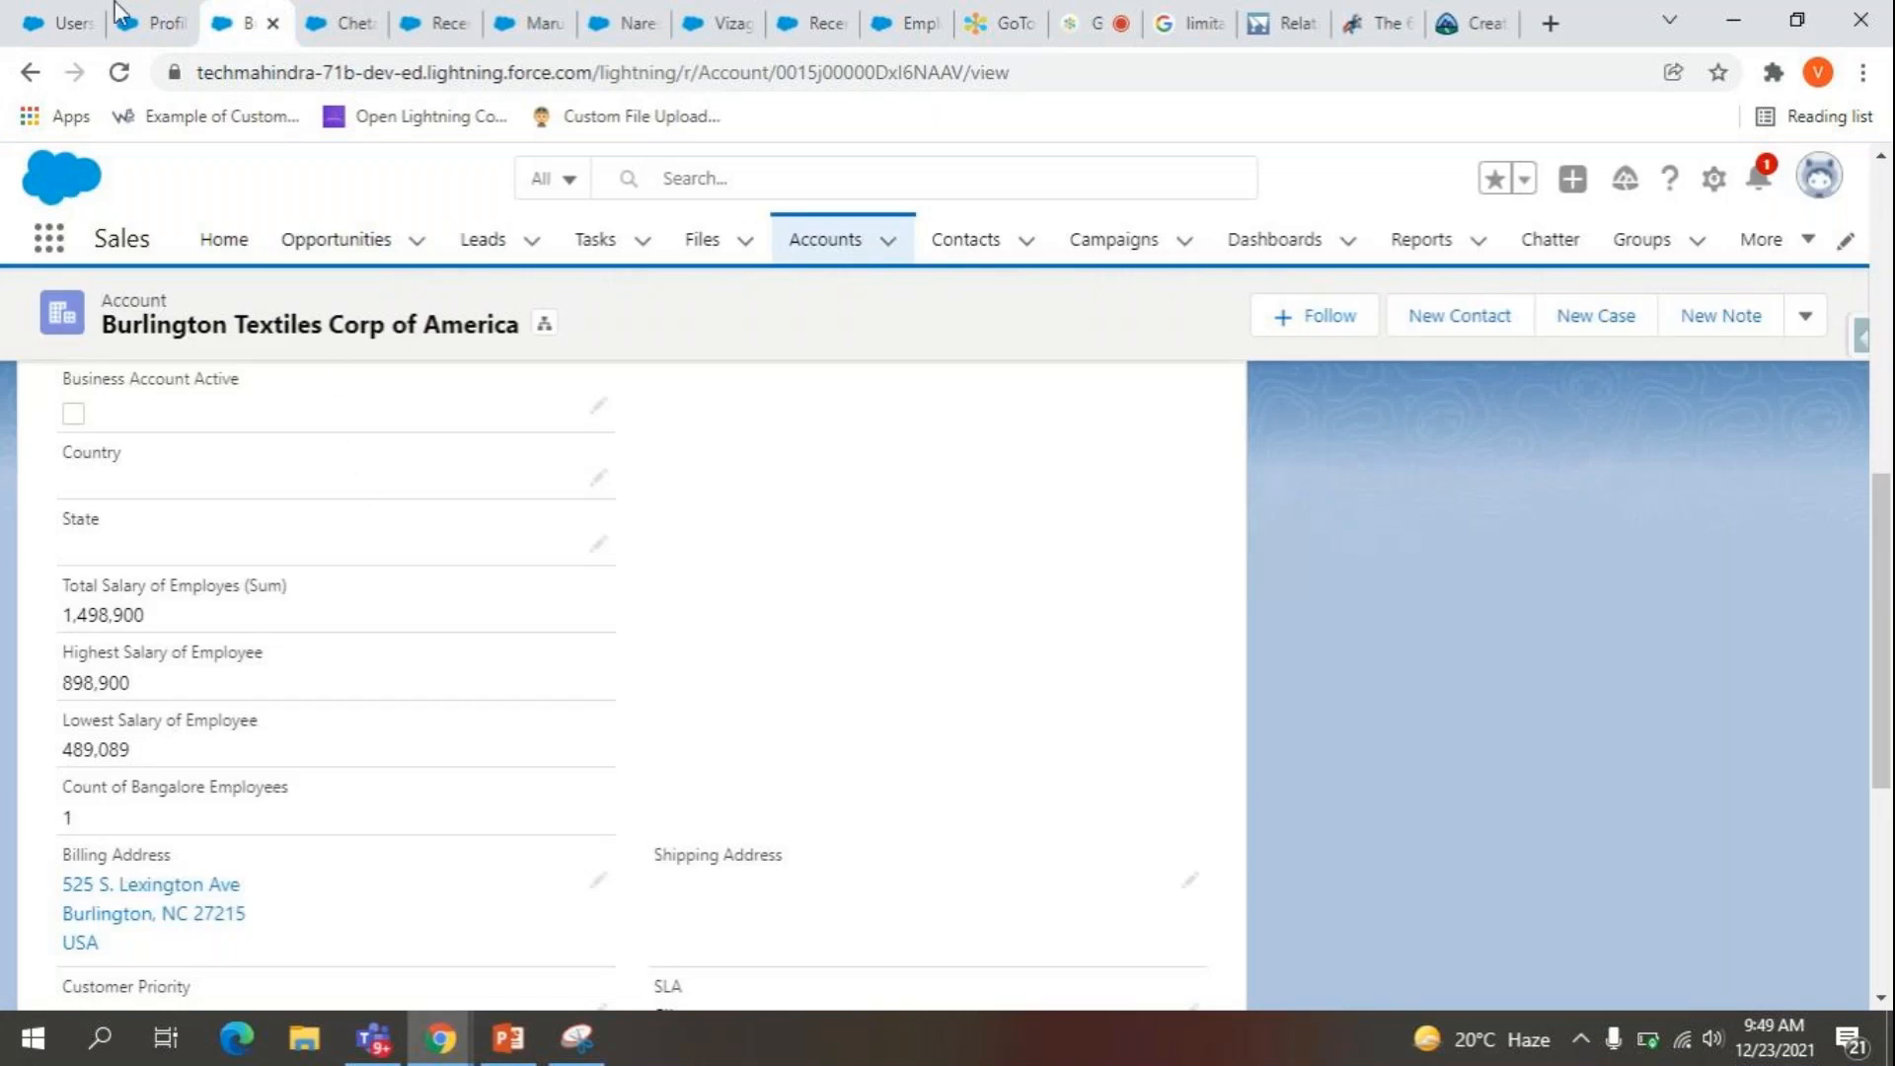
pyautogui.click(153, 22)
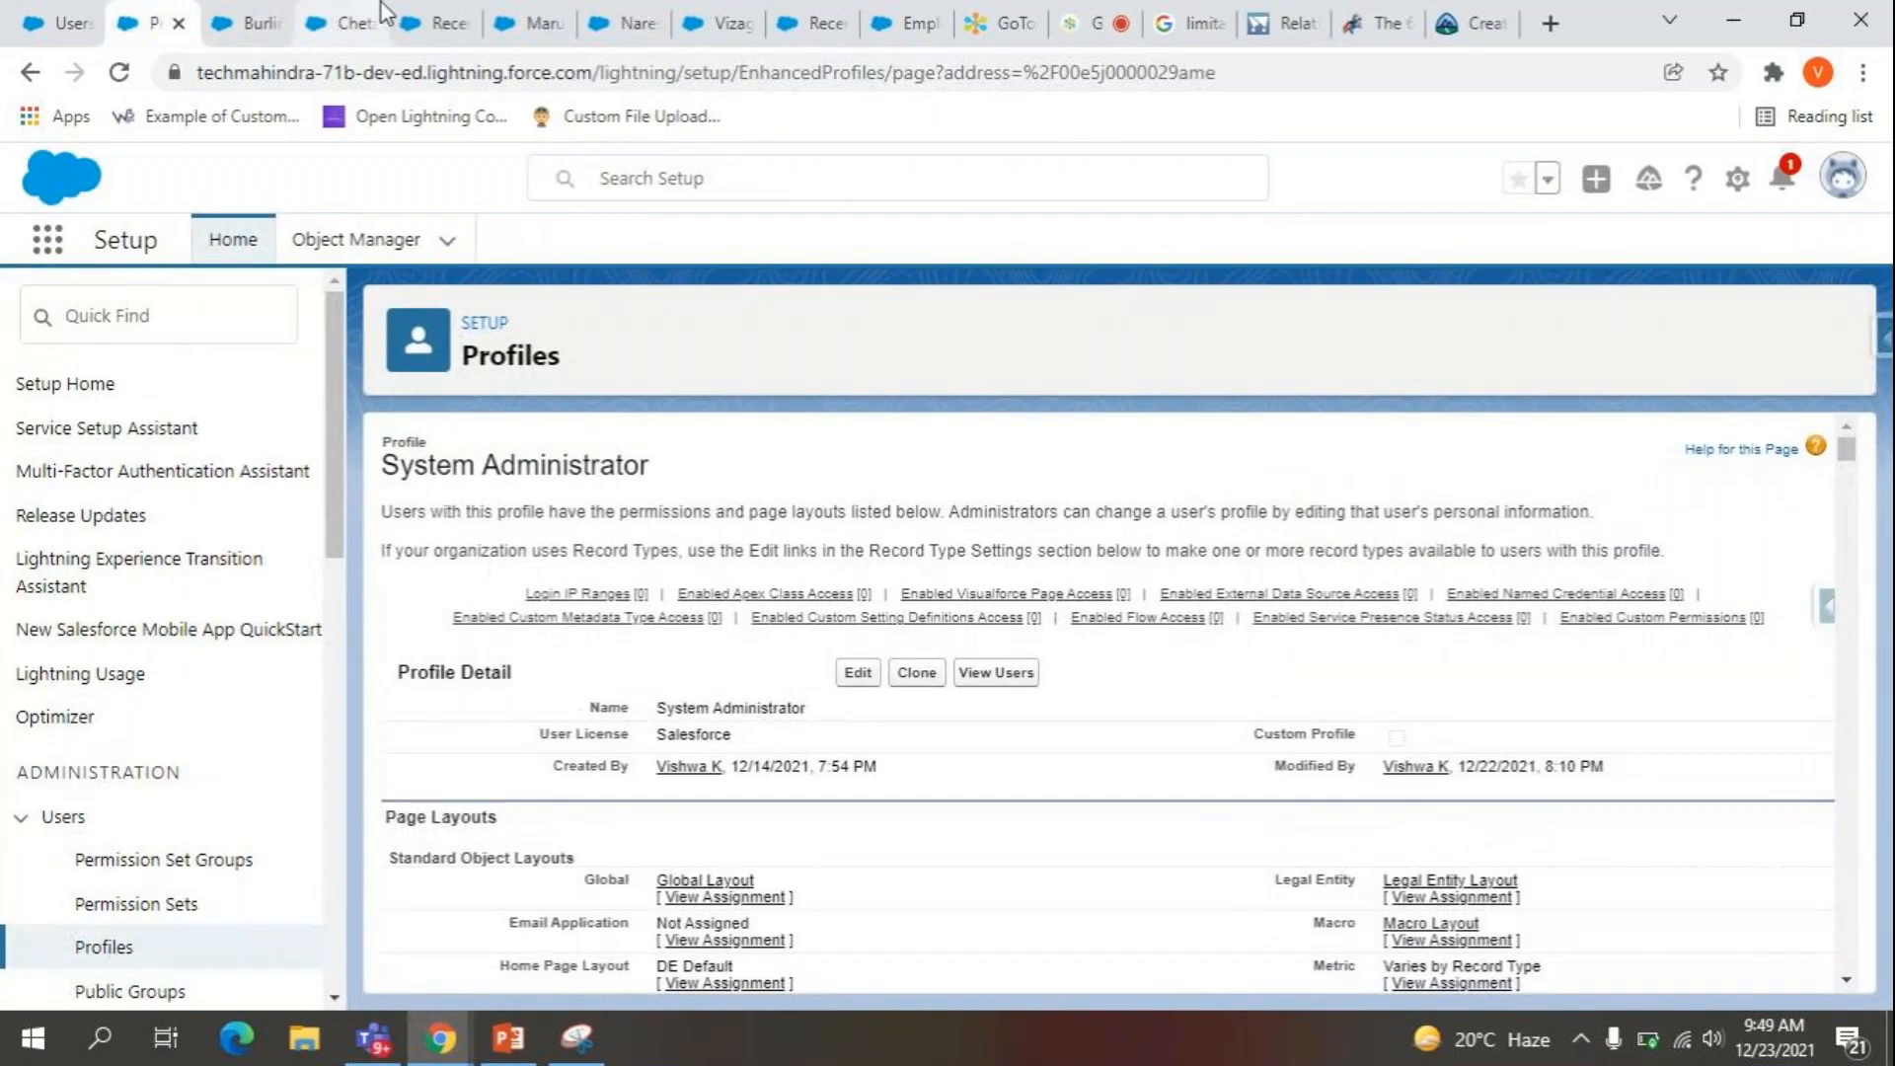
pyautogui.click(341, 22)
pyautogui.click(423, 19)
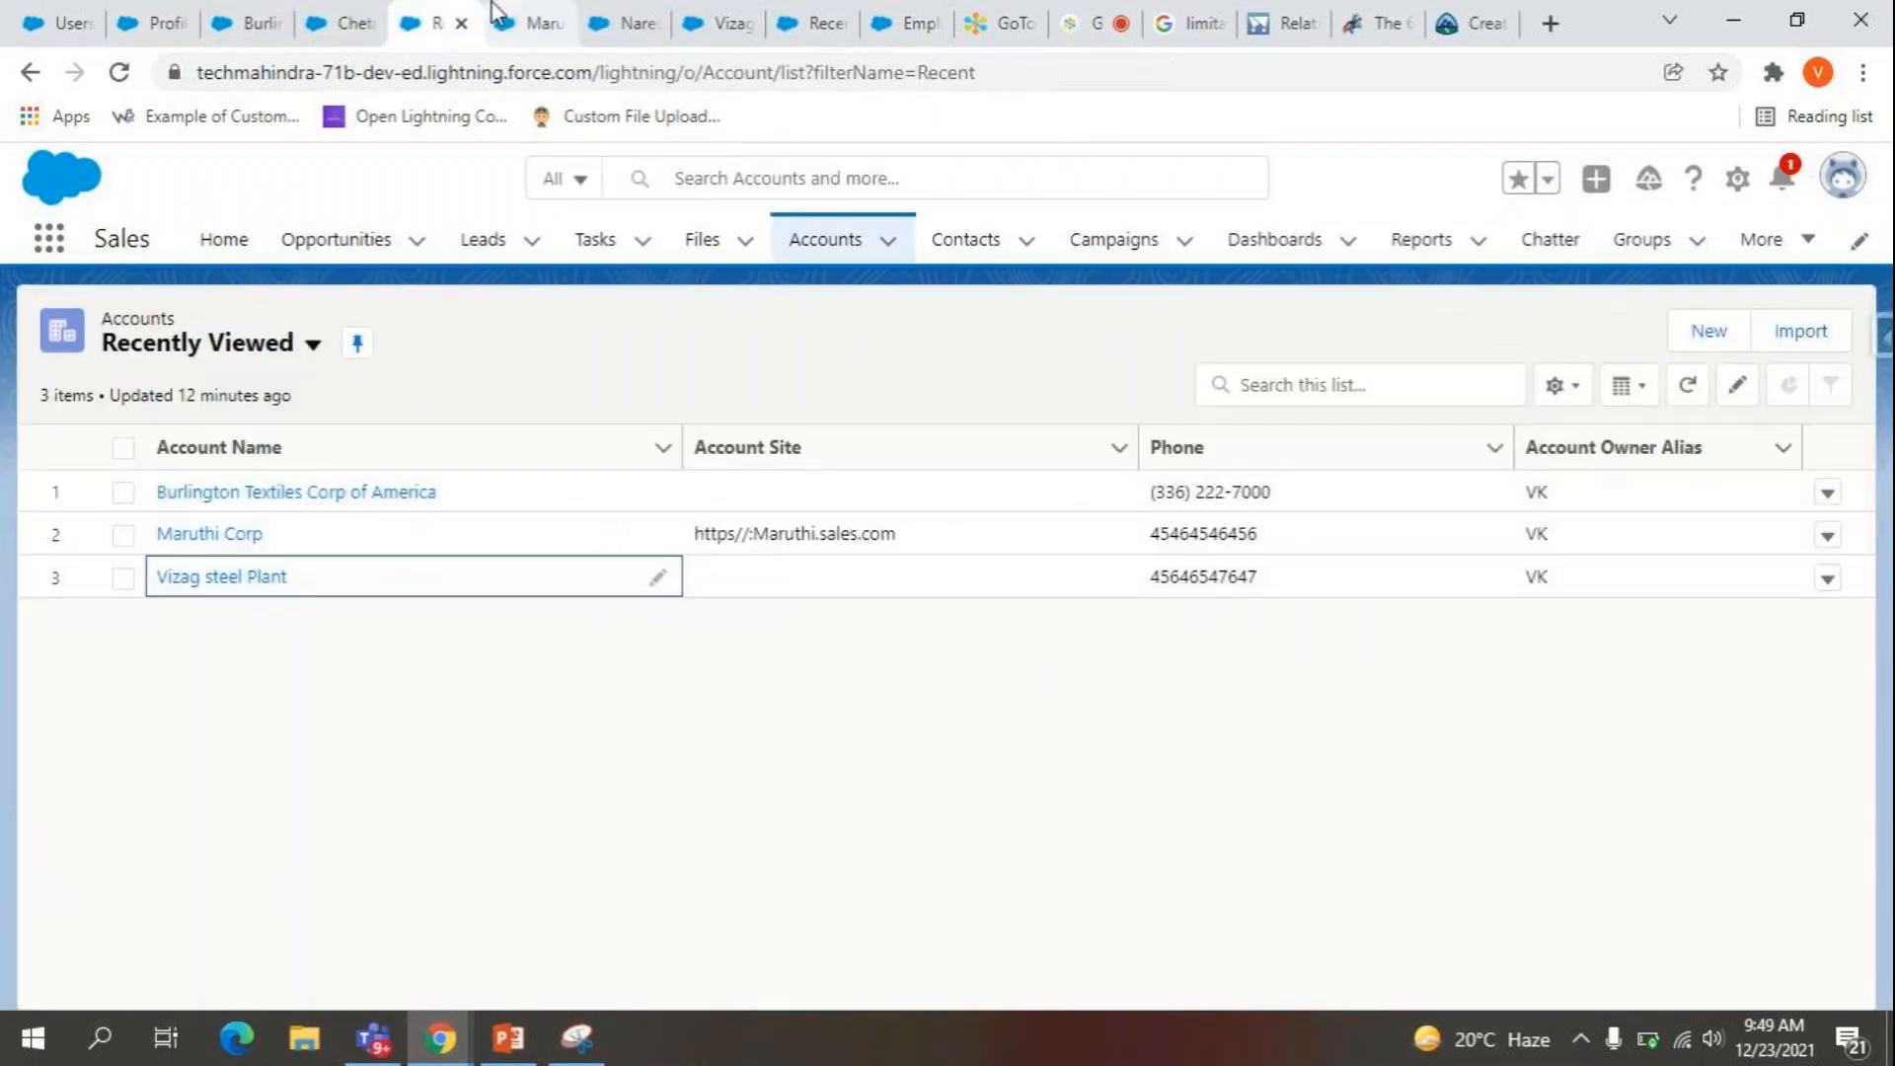
pyautogui.click(538, 20)
pyautogui.click(624, 16)
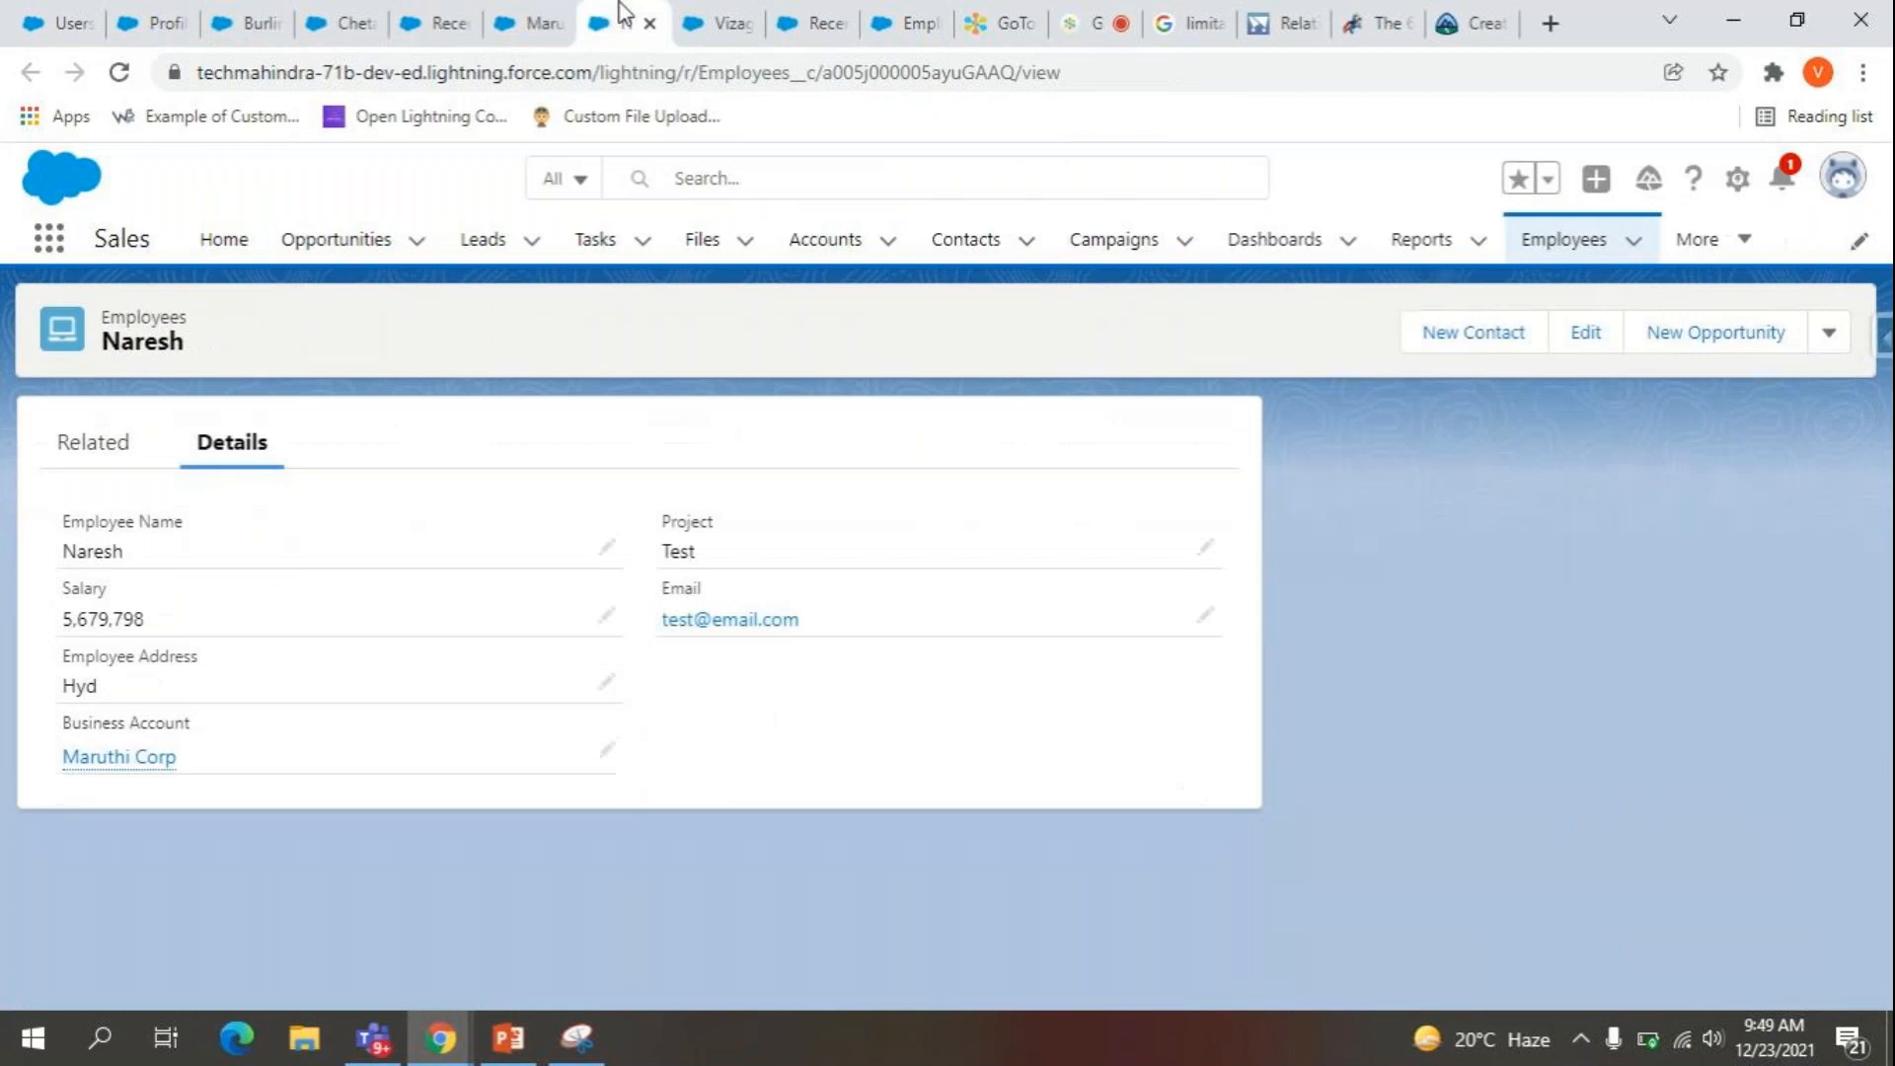
pyautogui.click(123, 464)
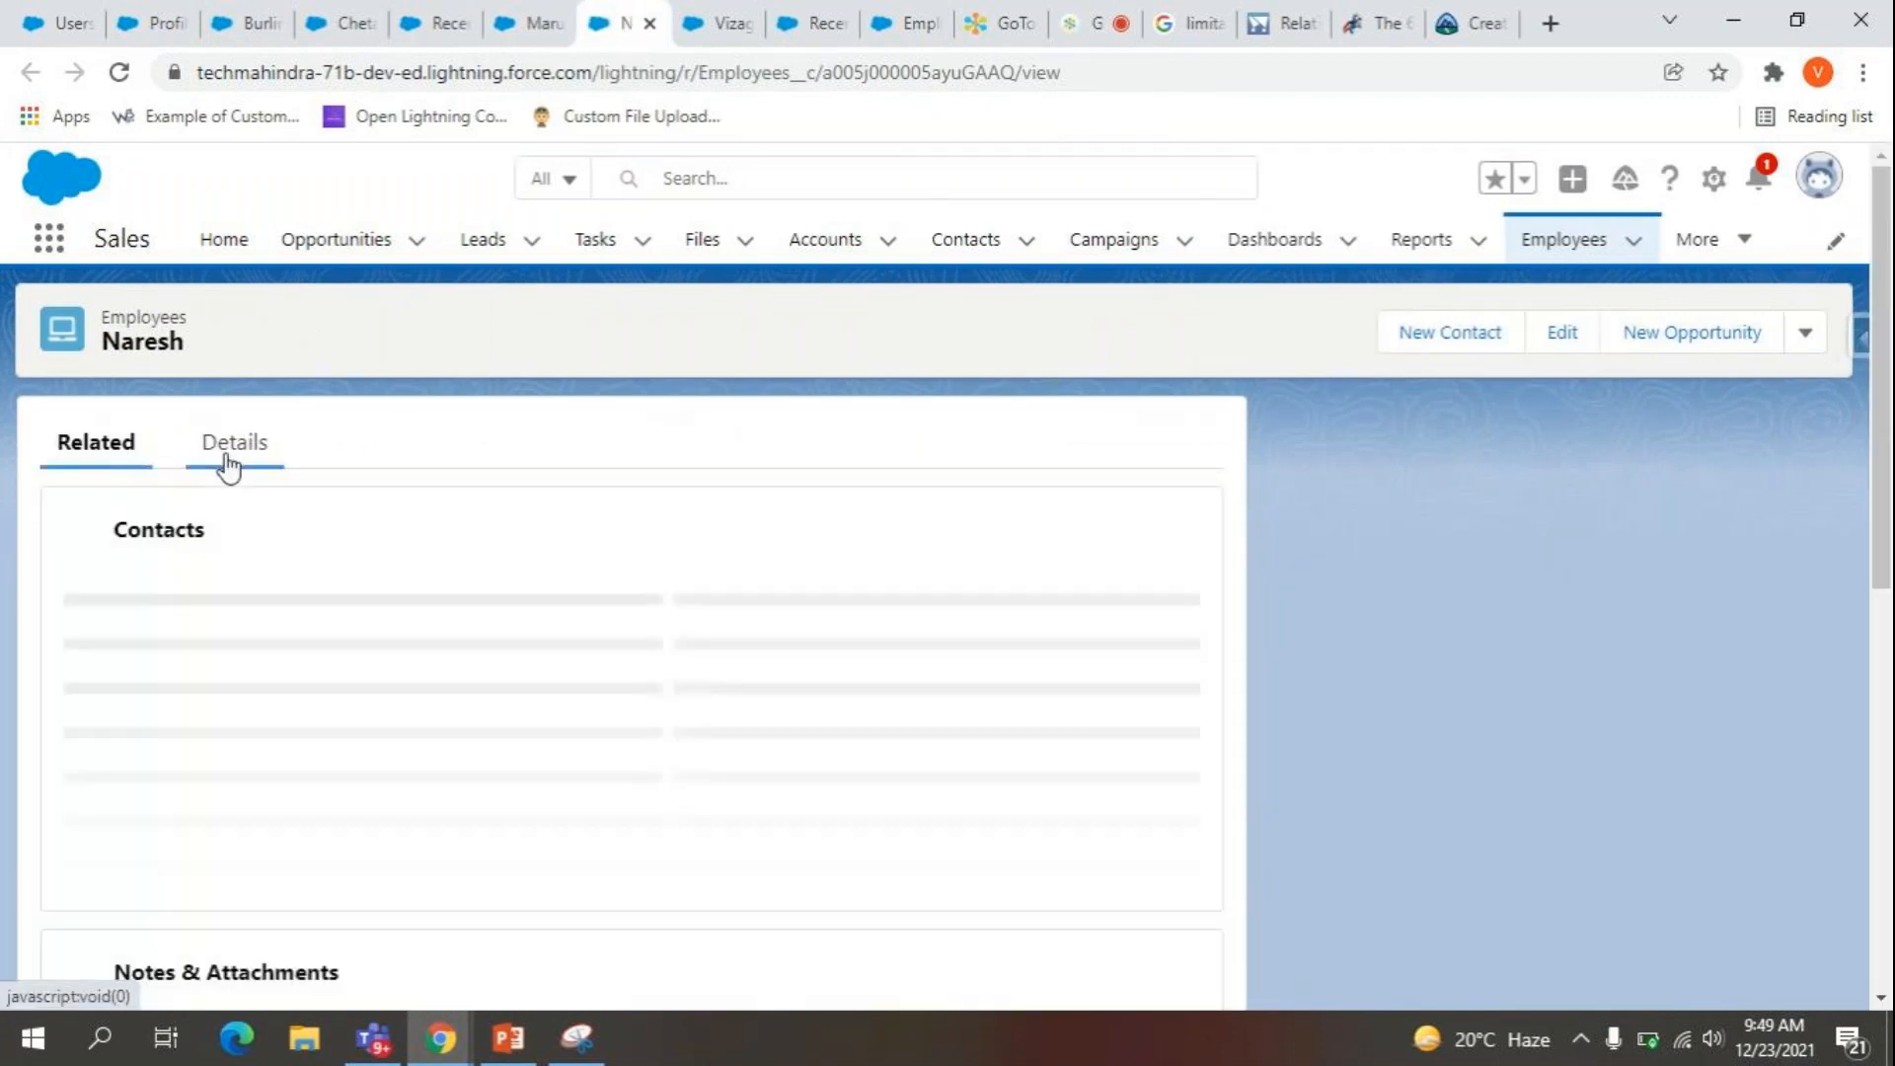
# Go to the Burlington Textiles Corp of America account and check which additional record actions it offers.
pyautogui.click(246, 22)
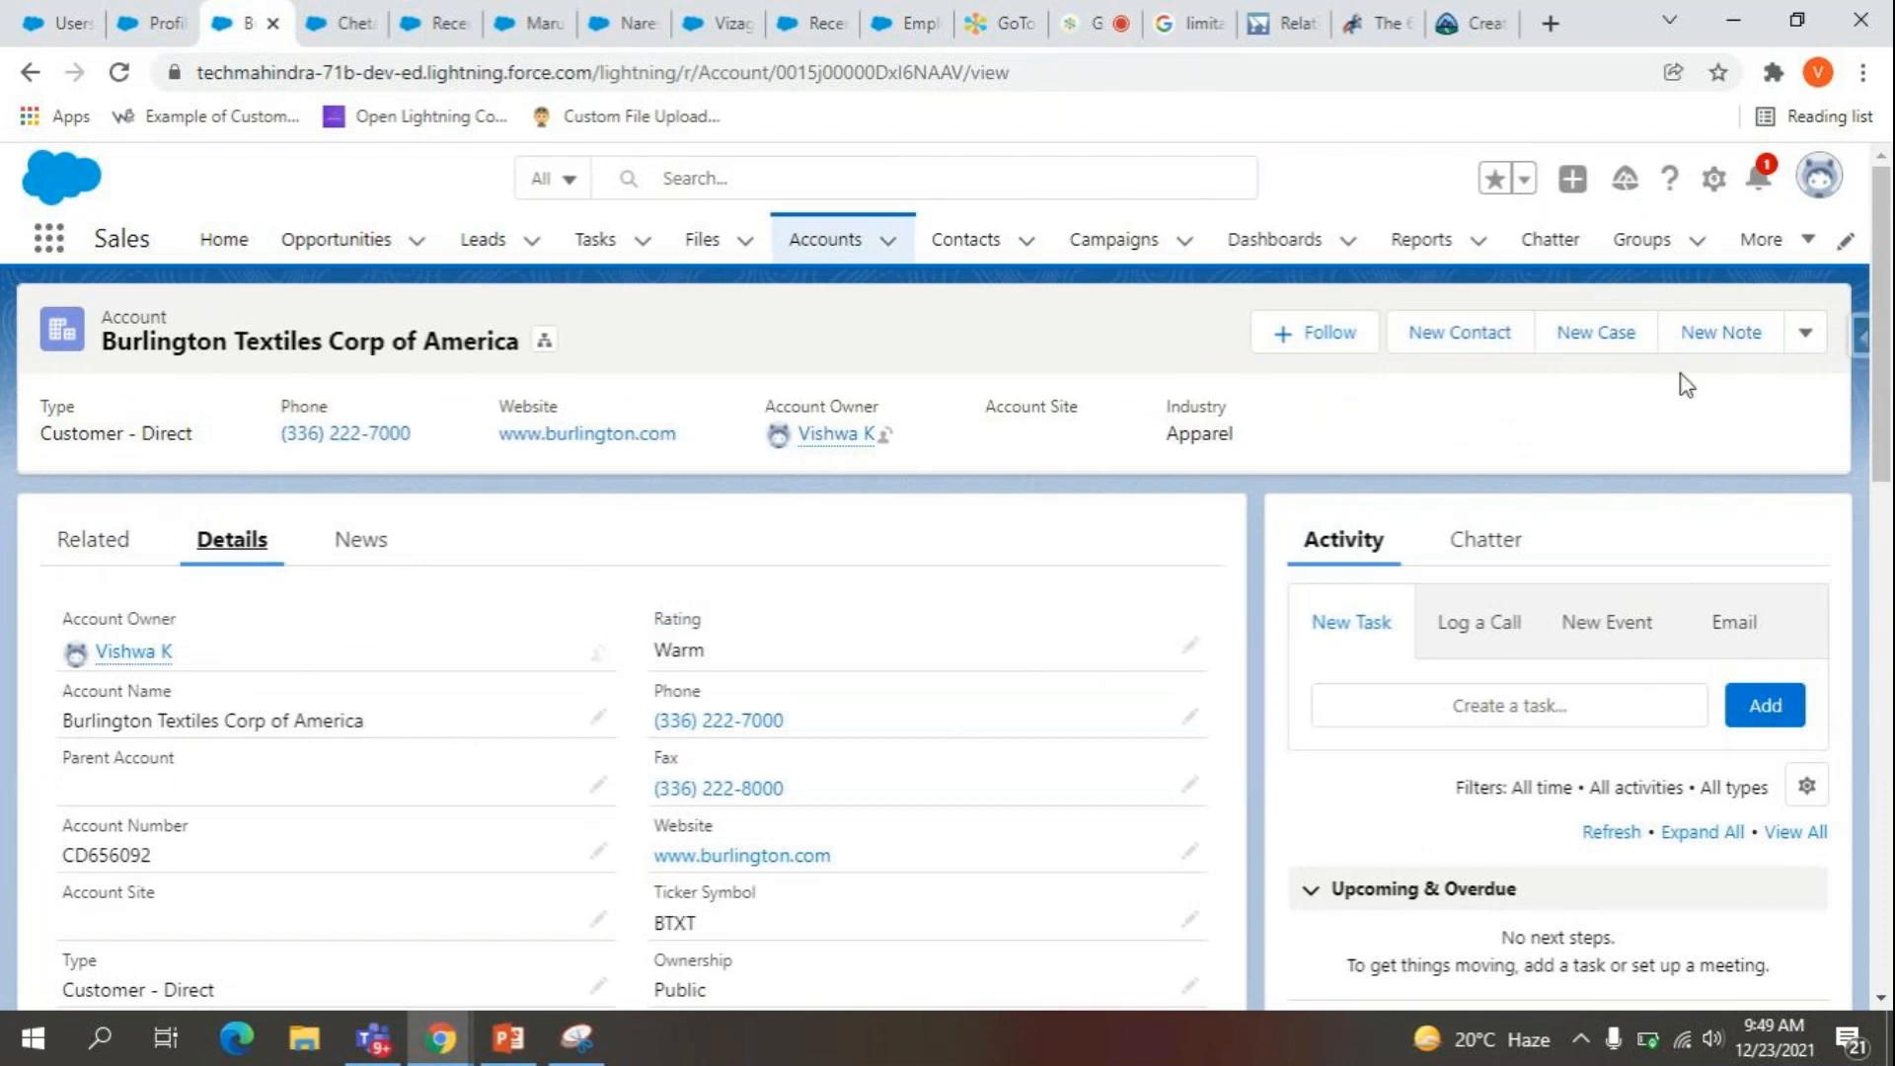
pyautogui.click(1807, 336)
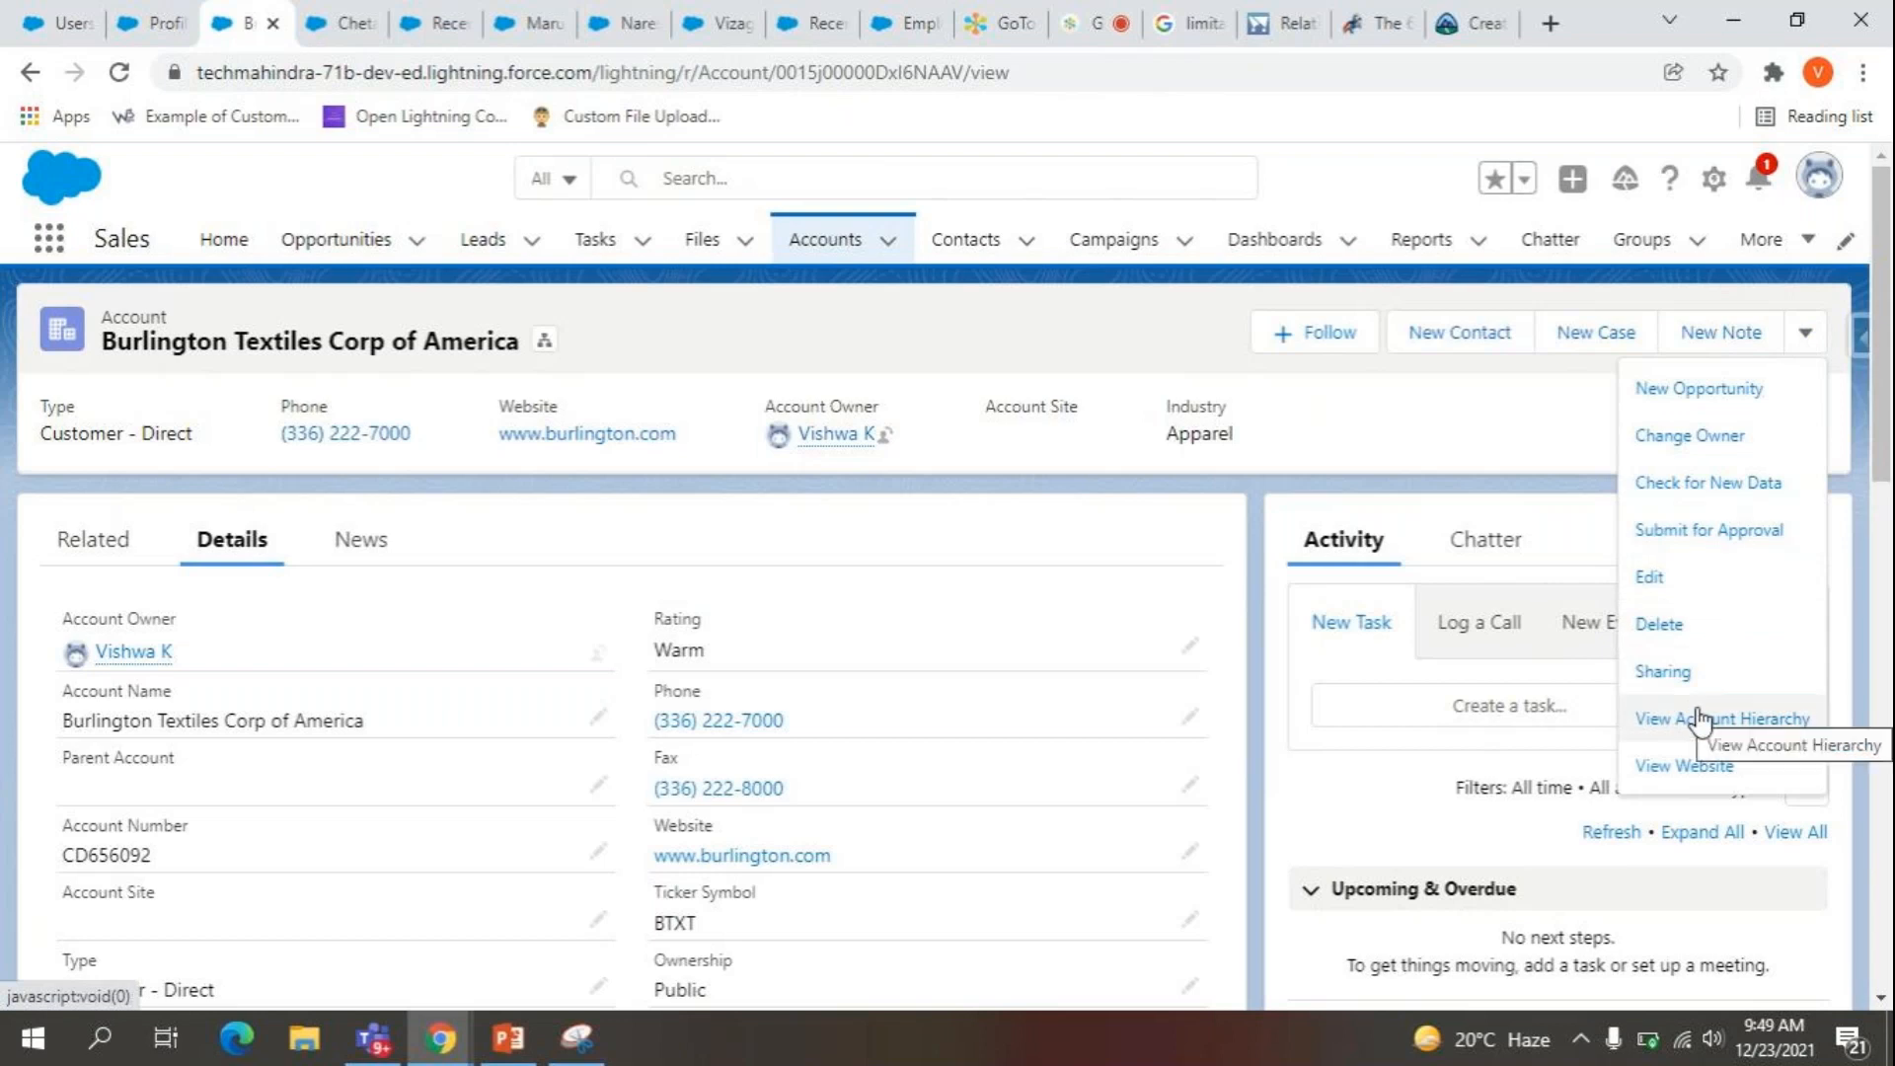
pyautogui.click(1266, 681)
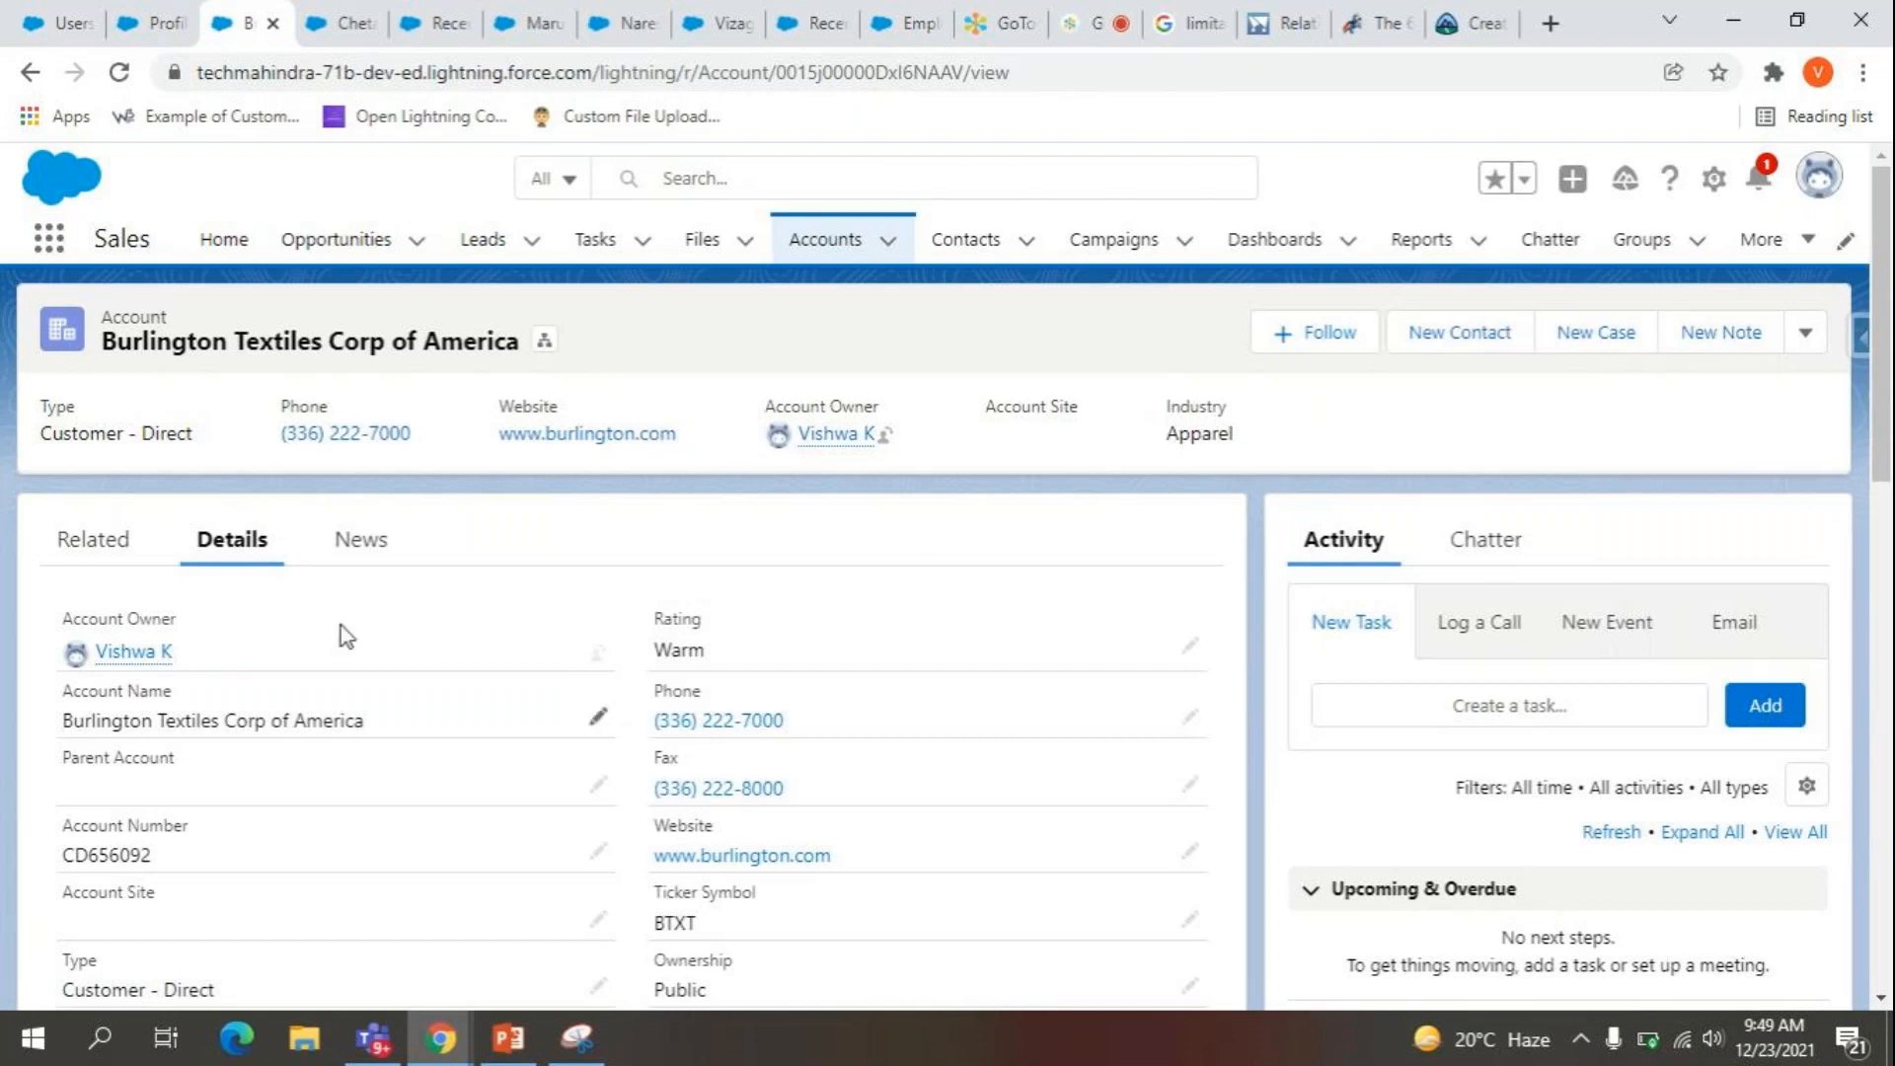
# Examine the Burlington Textiles account's details and its related lists, including Contacts, Opportunities, Cases, Partners and Employees.
pyautogui.click(96, 541)
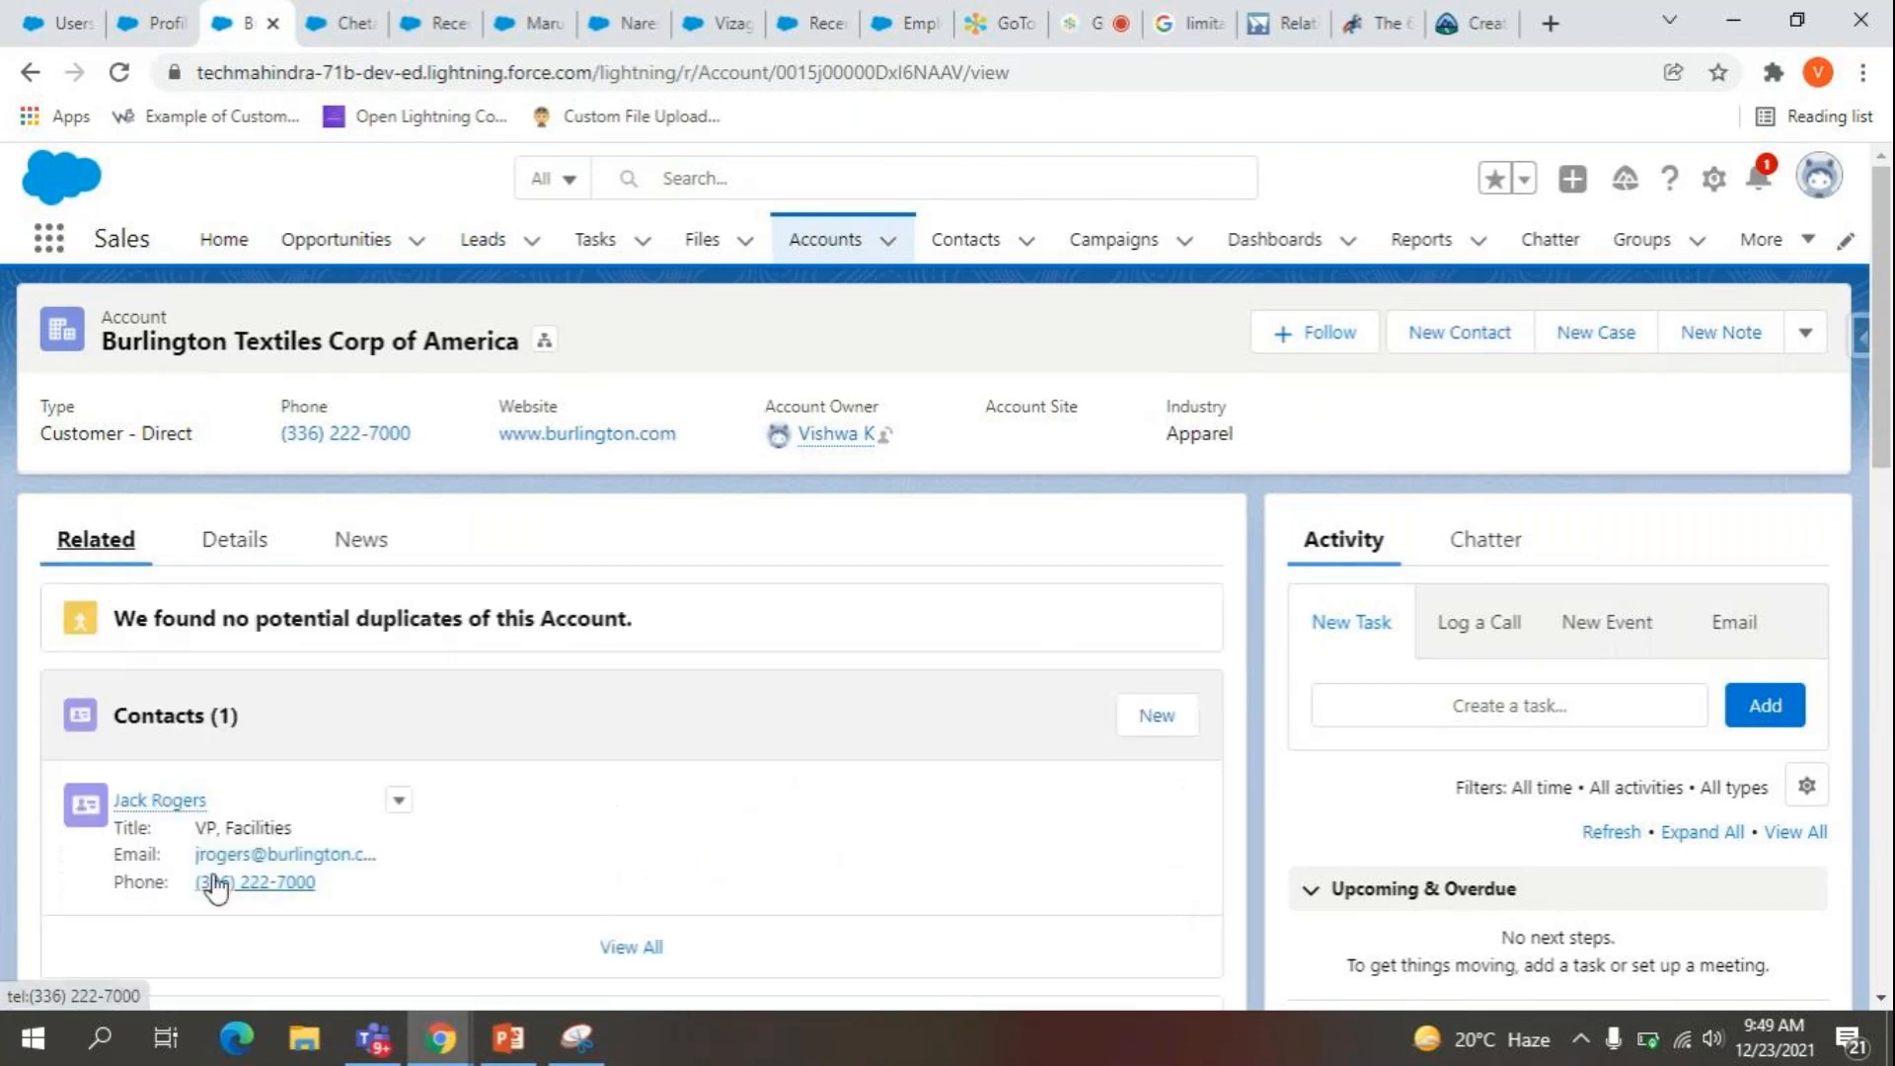
pyautogui.scroll(-5, 211, 873)
pyautogui.scroll(-4, 211, 842)
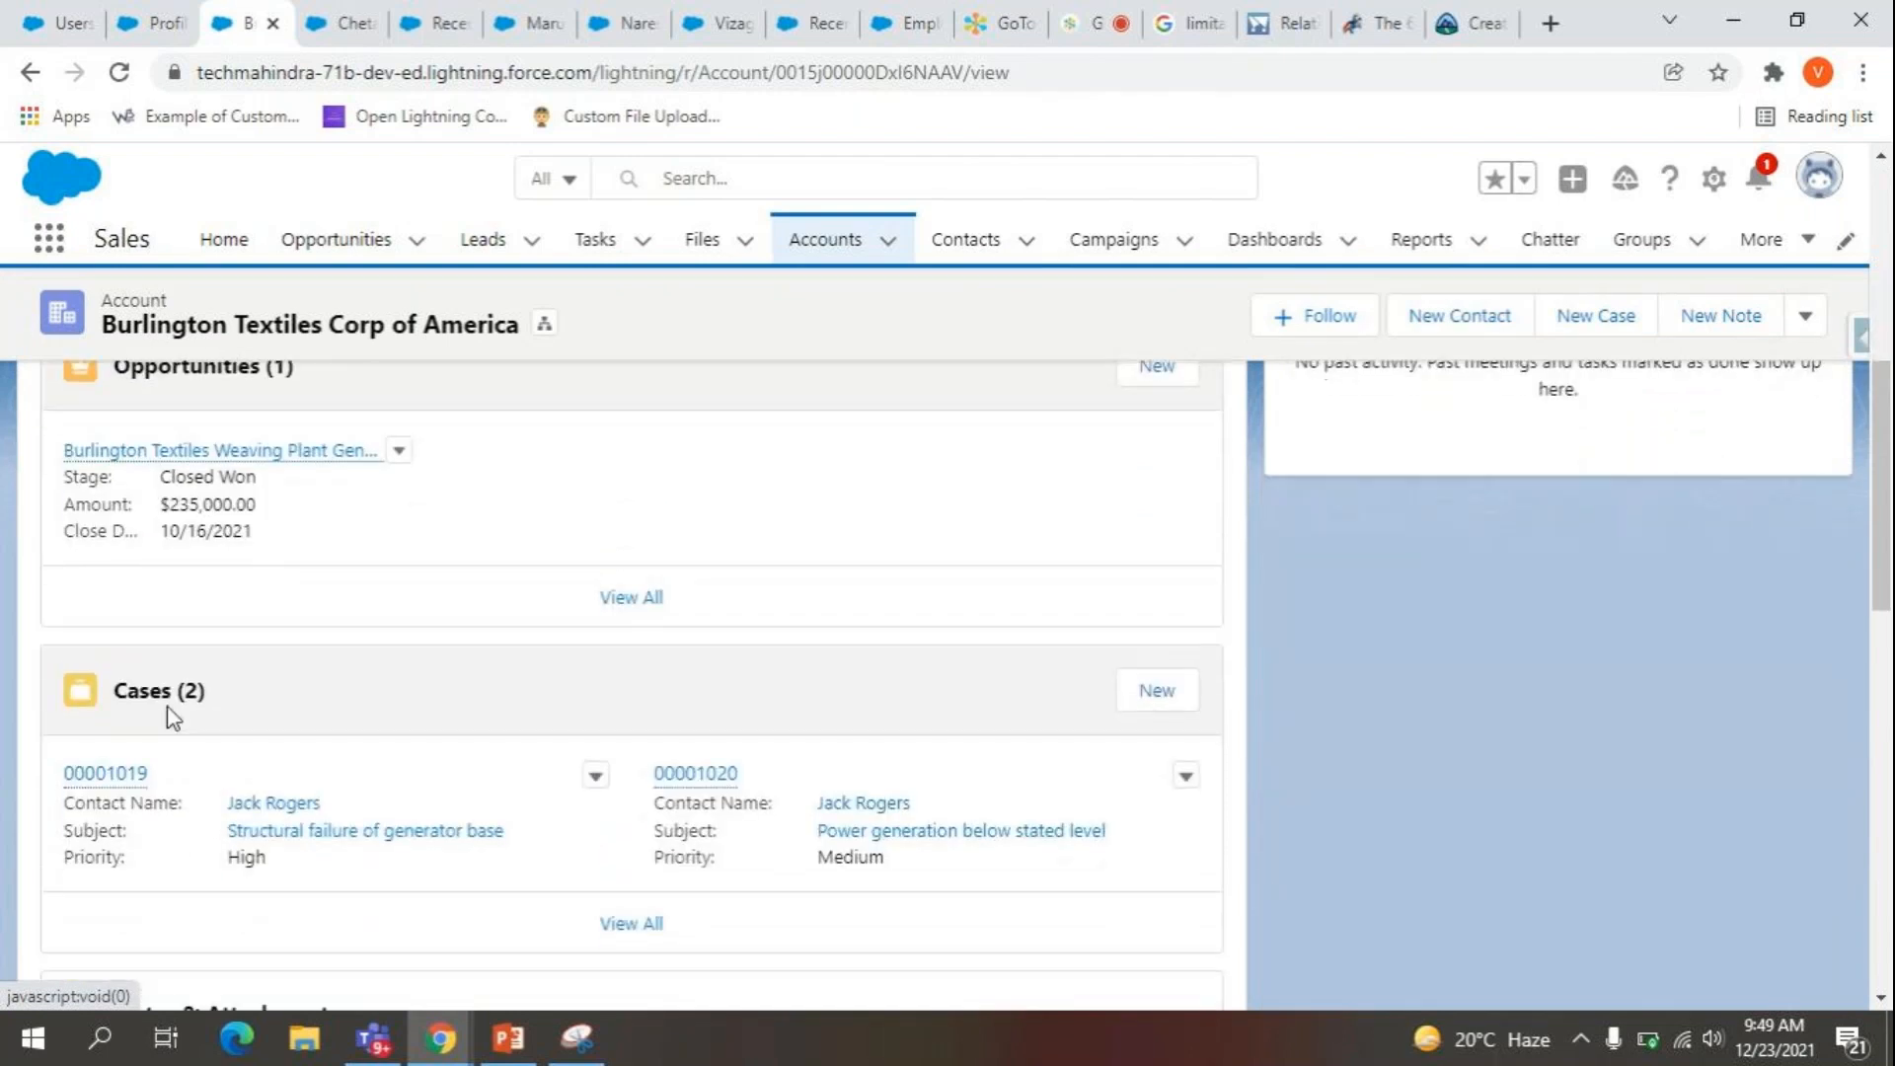
pyautogui.scroll(-3, 338, 794)
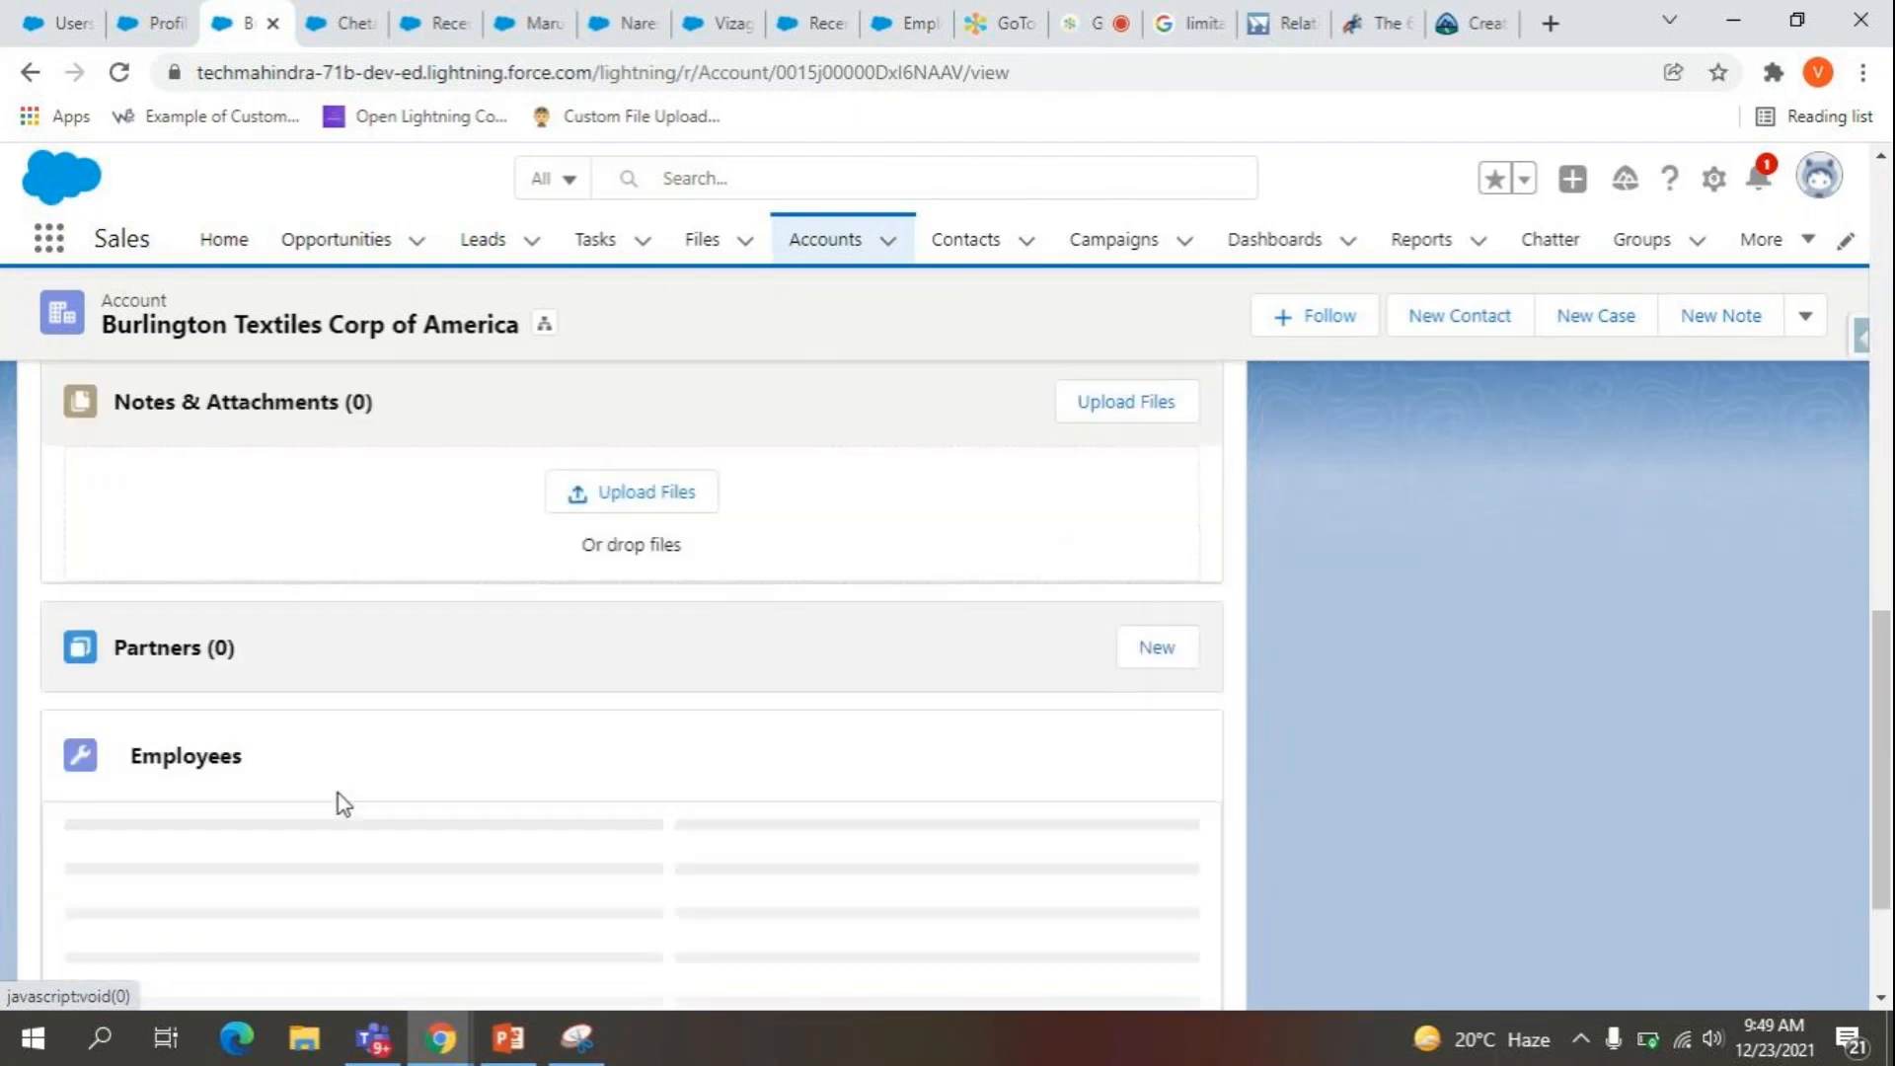
pyautogui.scroll(12, 339, 794)
pyautogui.click(253, 553)
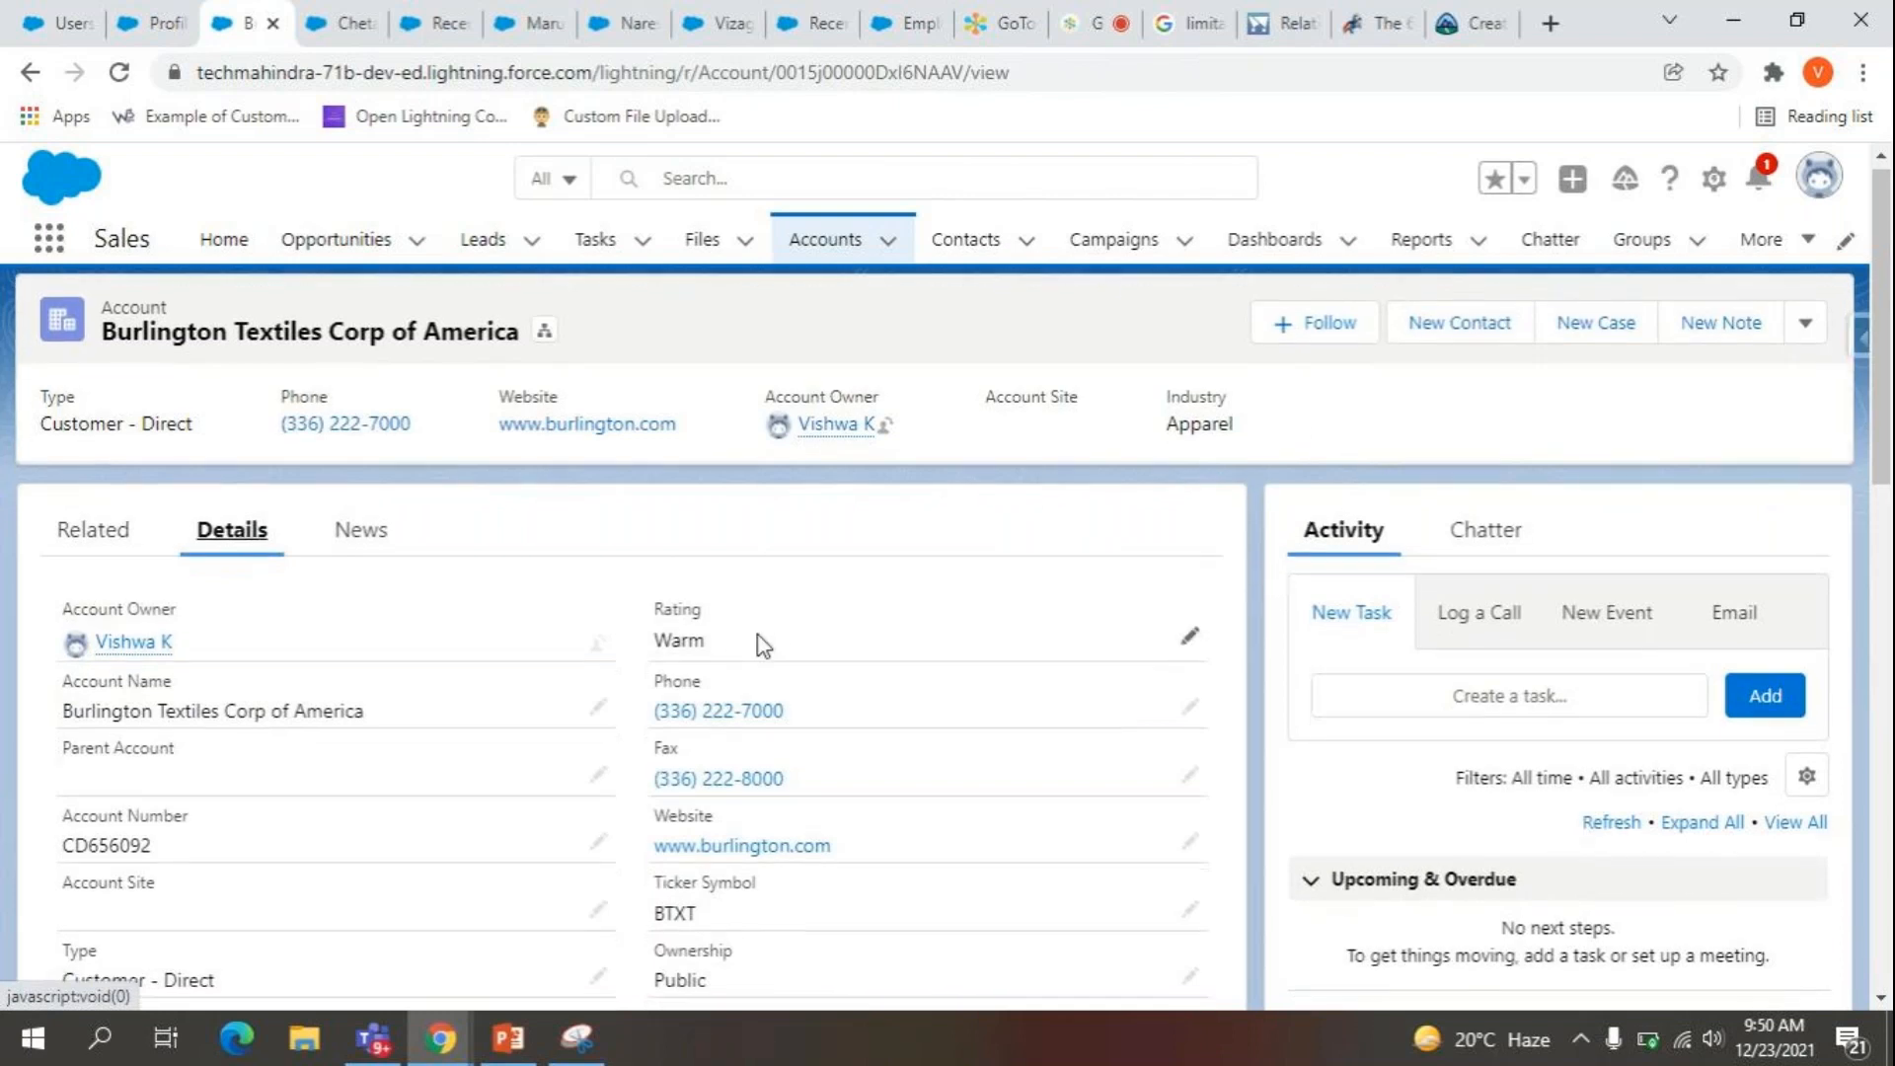
pyautogui.click(128, 538)
pyautogui.scroll(-5, 338, 766)
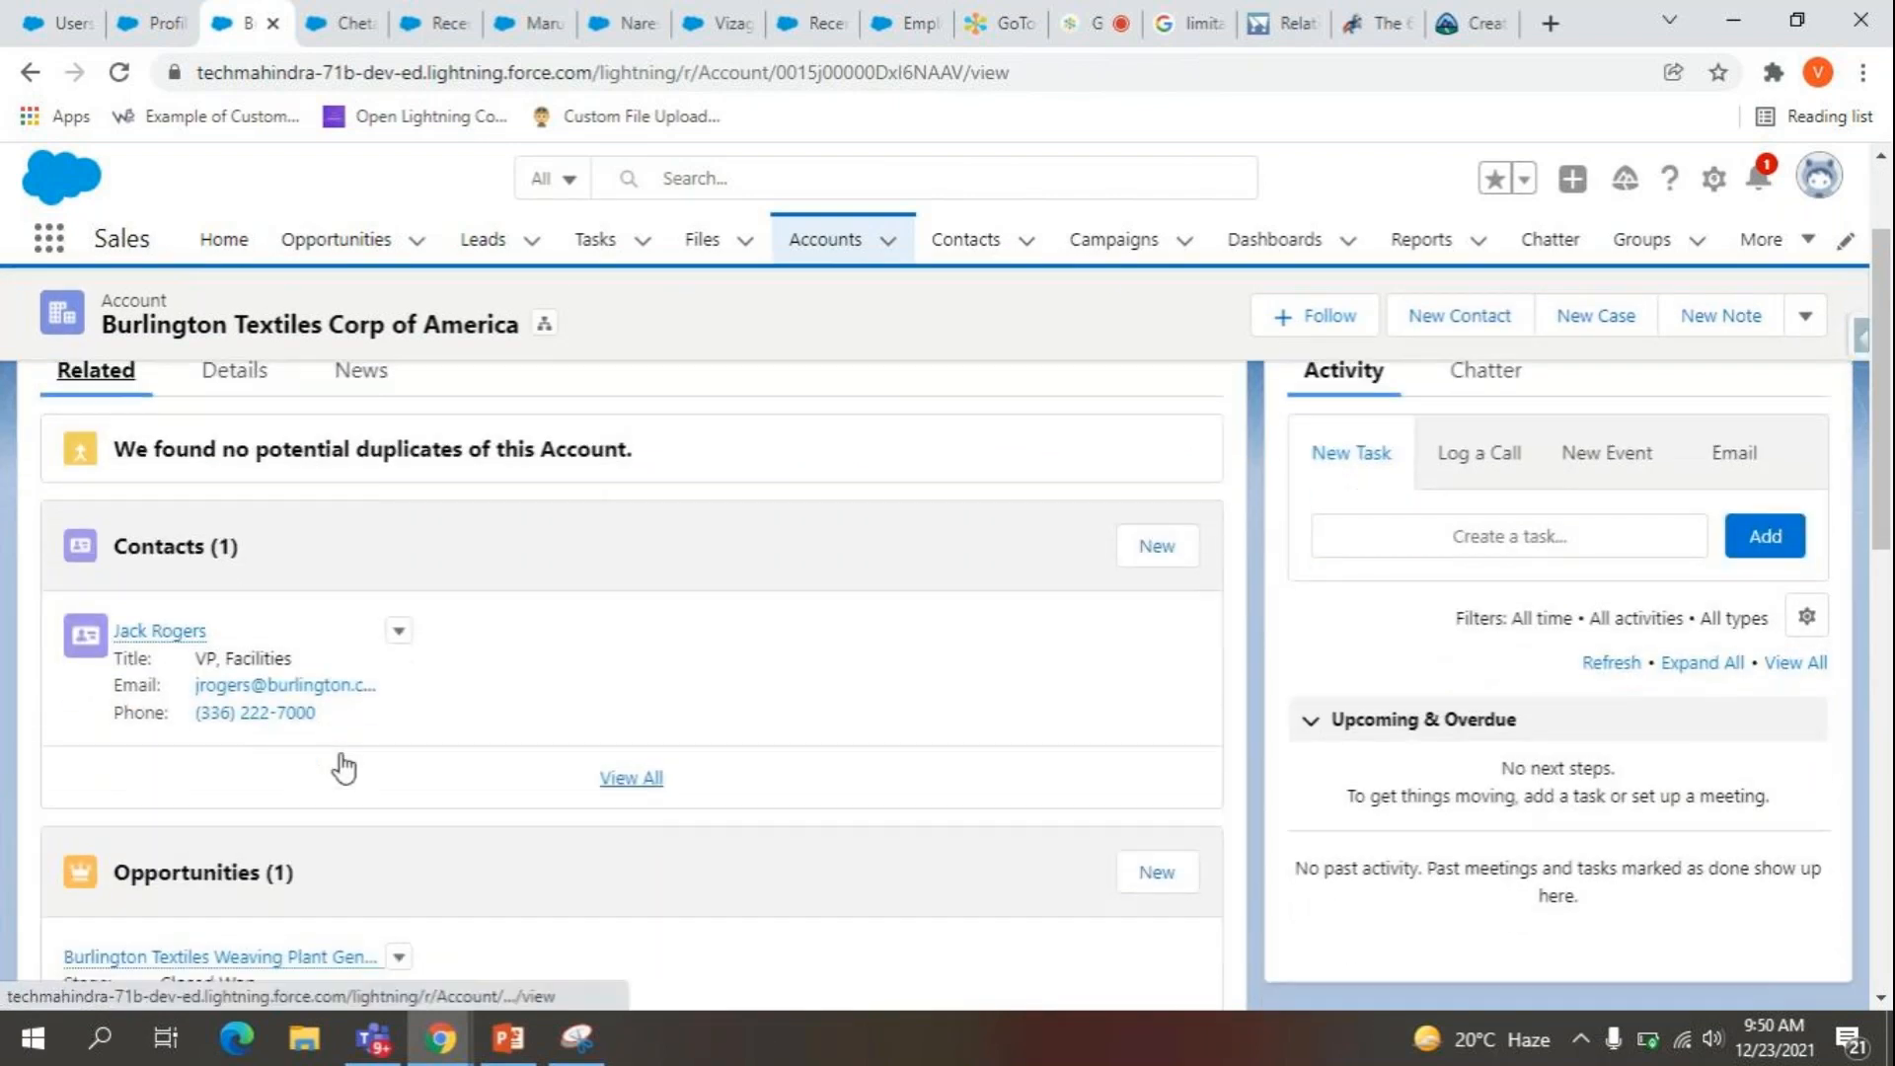
pyautogui.scroll(-3, 265, 930)
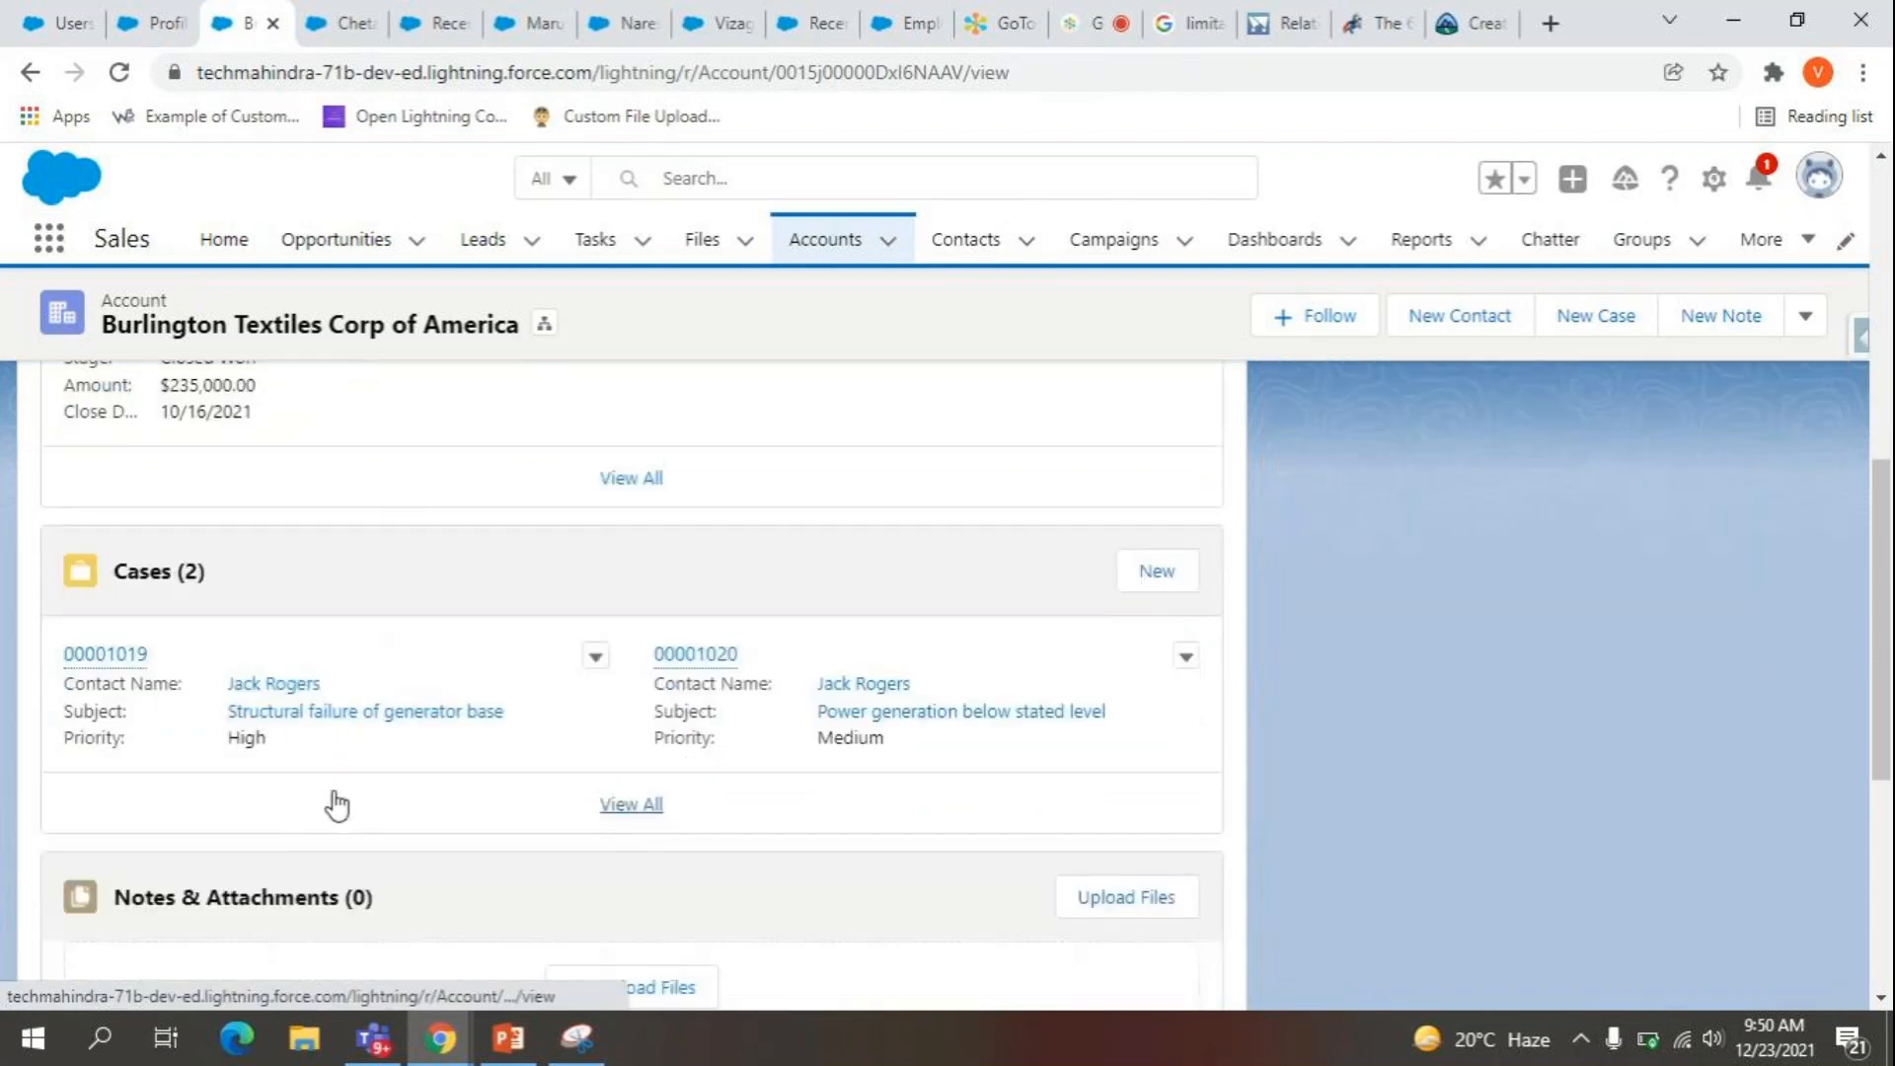
pyautogui.scroll(8, 823, 873)
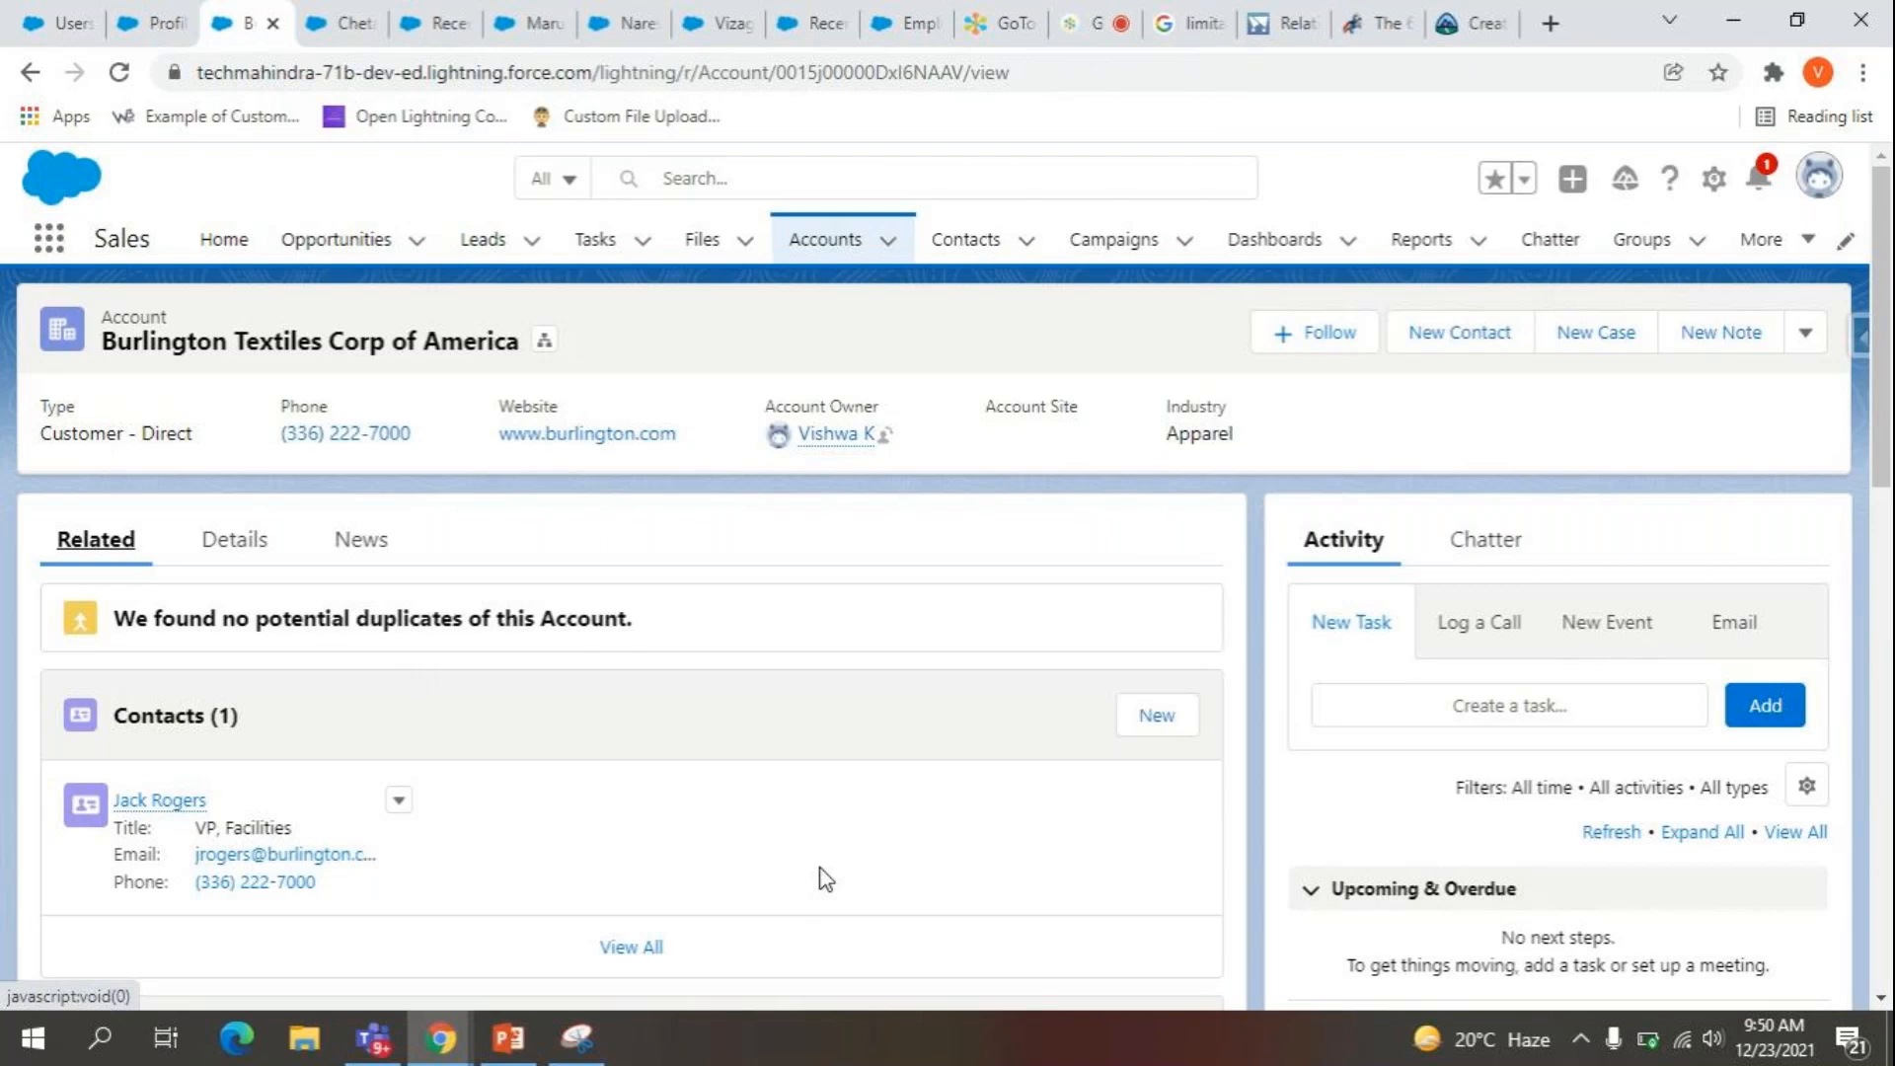
pyautogui.click(330, 14)
pyautogui.click(434, 23)
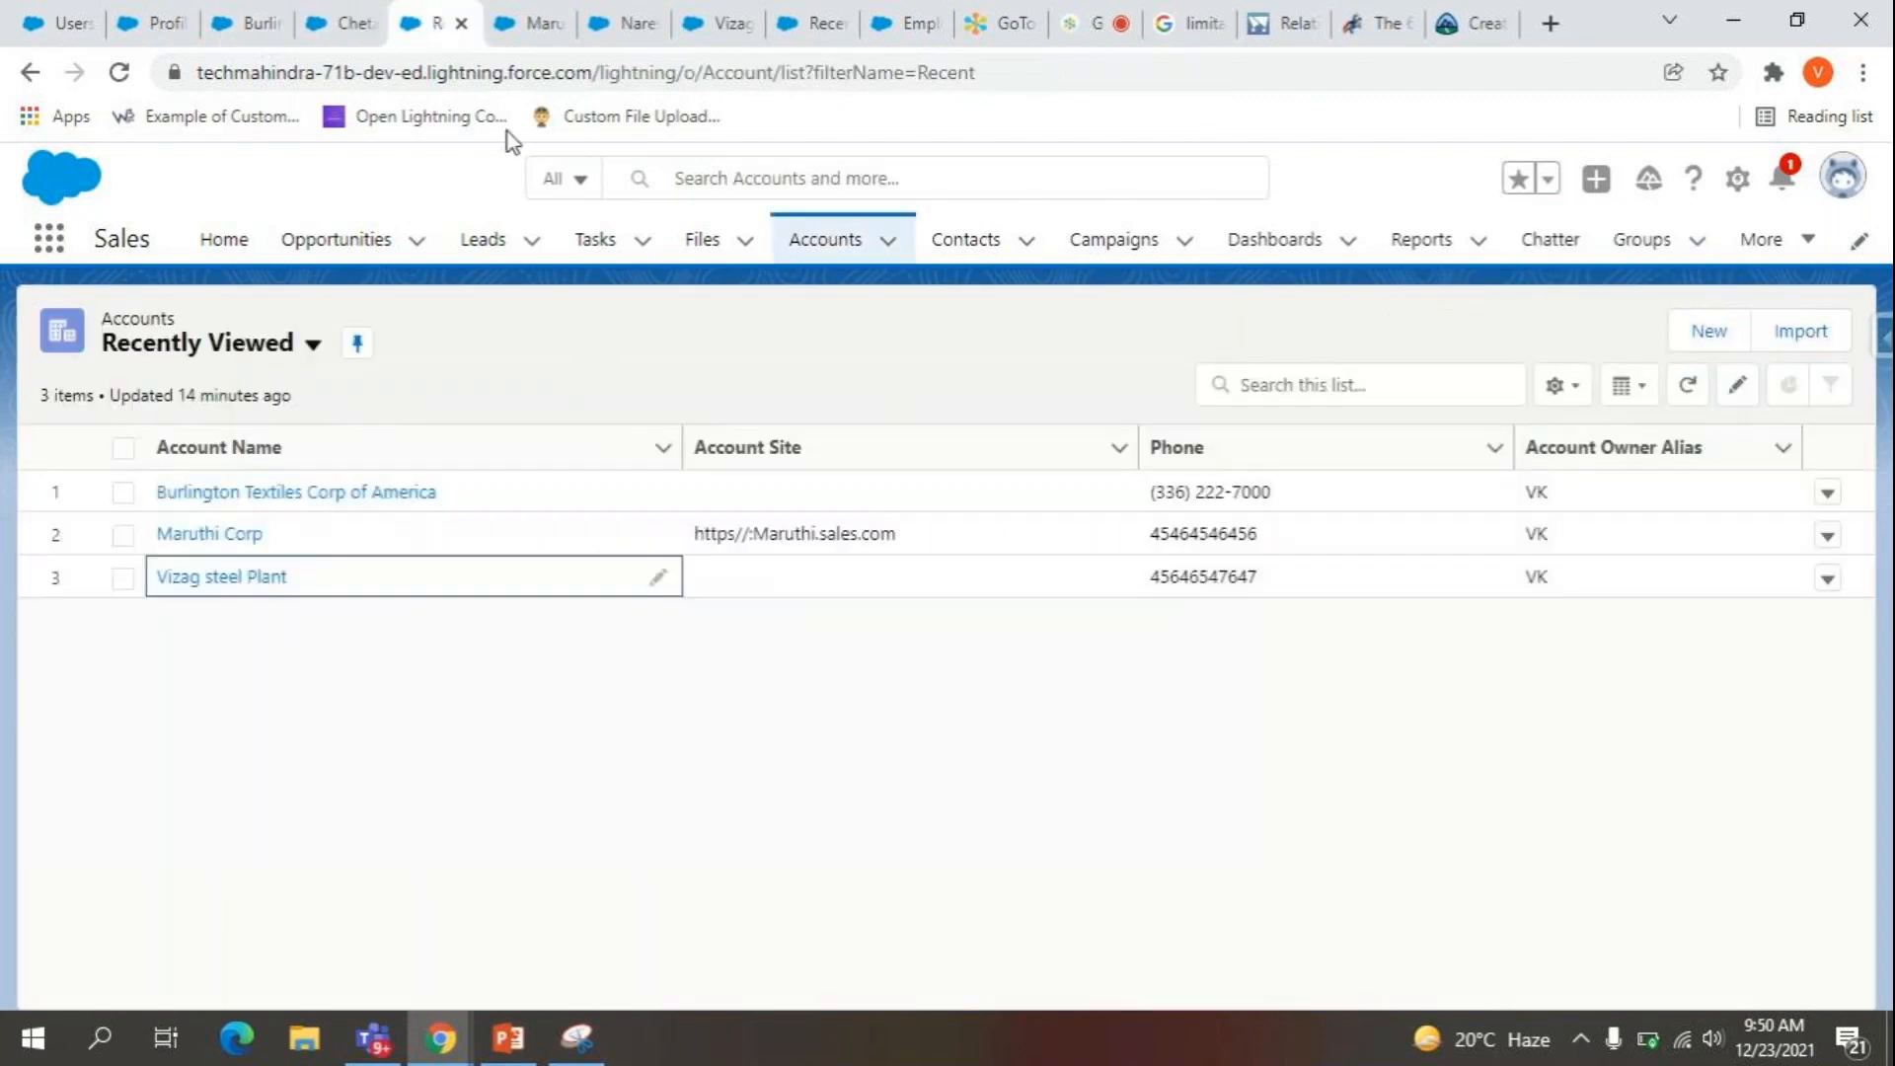
pyautogui.click(515, 23)
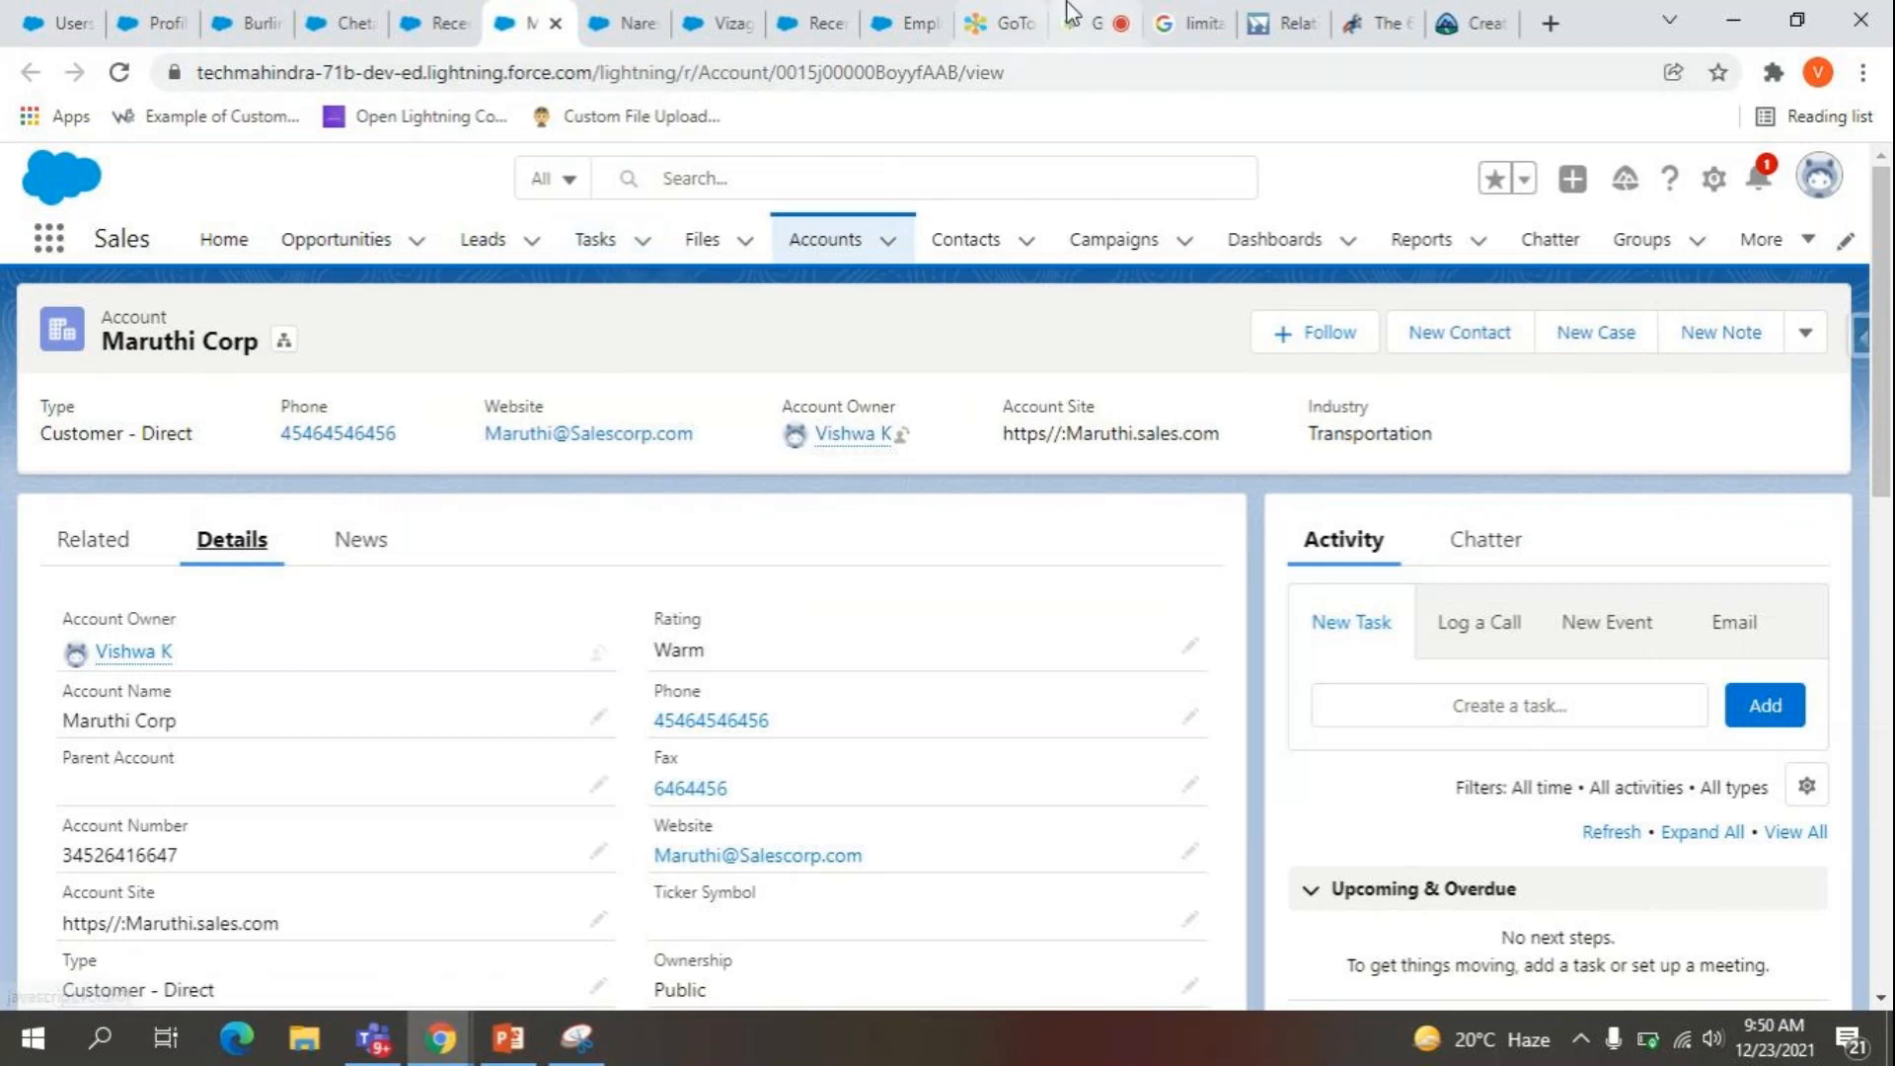
pyautogui.click(628, 23)
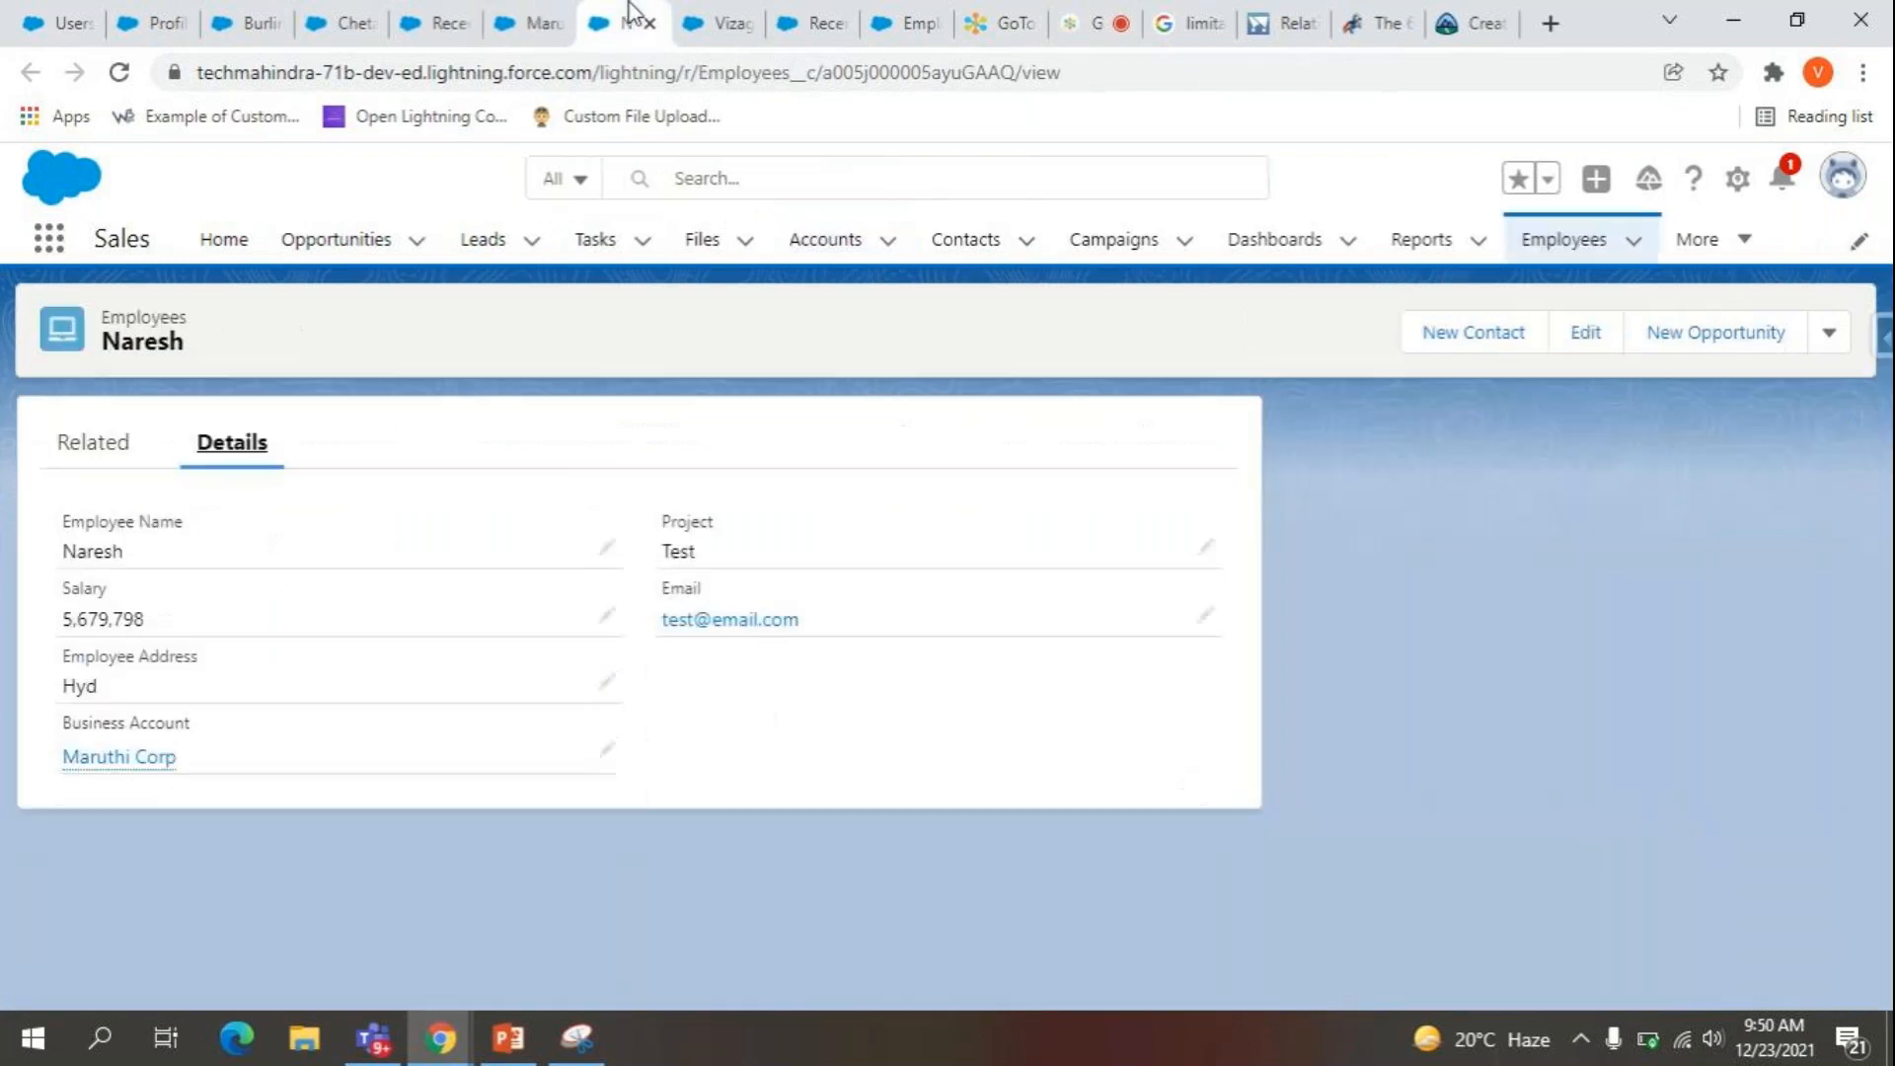
pyautogui.click(1736, 180)
pyautogui.click(738, 20)
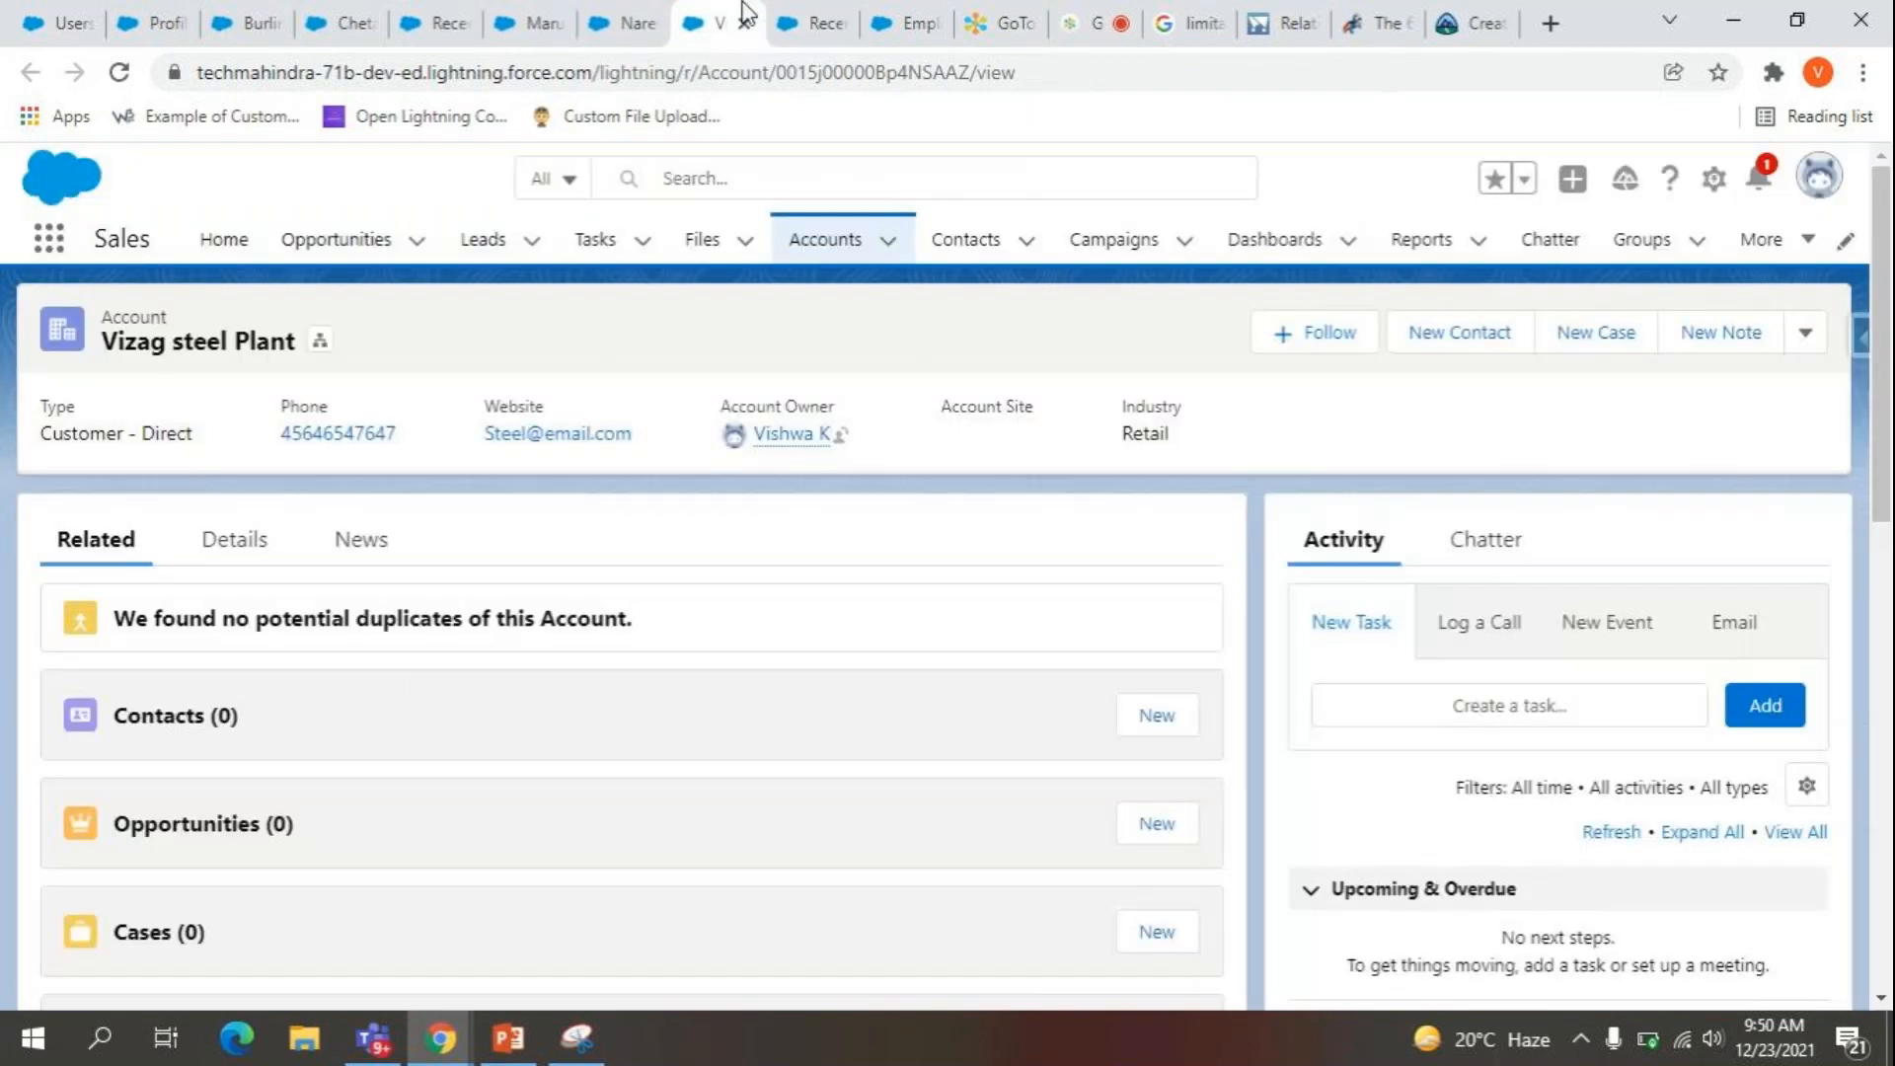
# Return to Setup, search the Object Manager for "Employe" and open the Employees custom object.
pyautogui.click(105, 10)
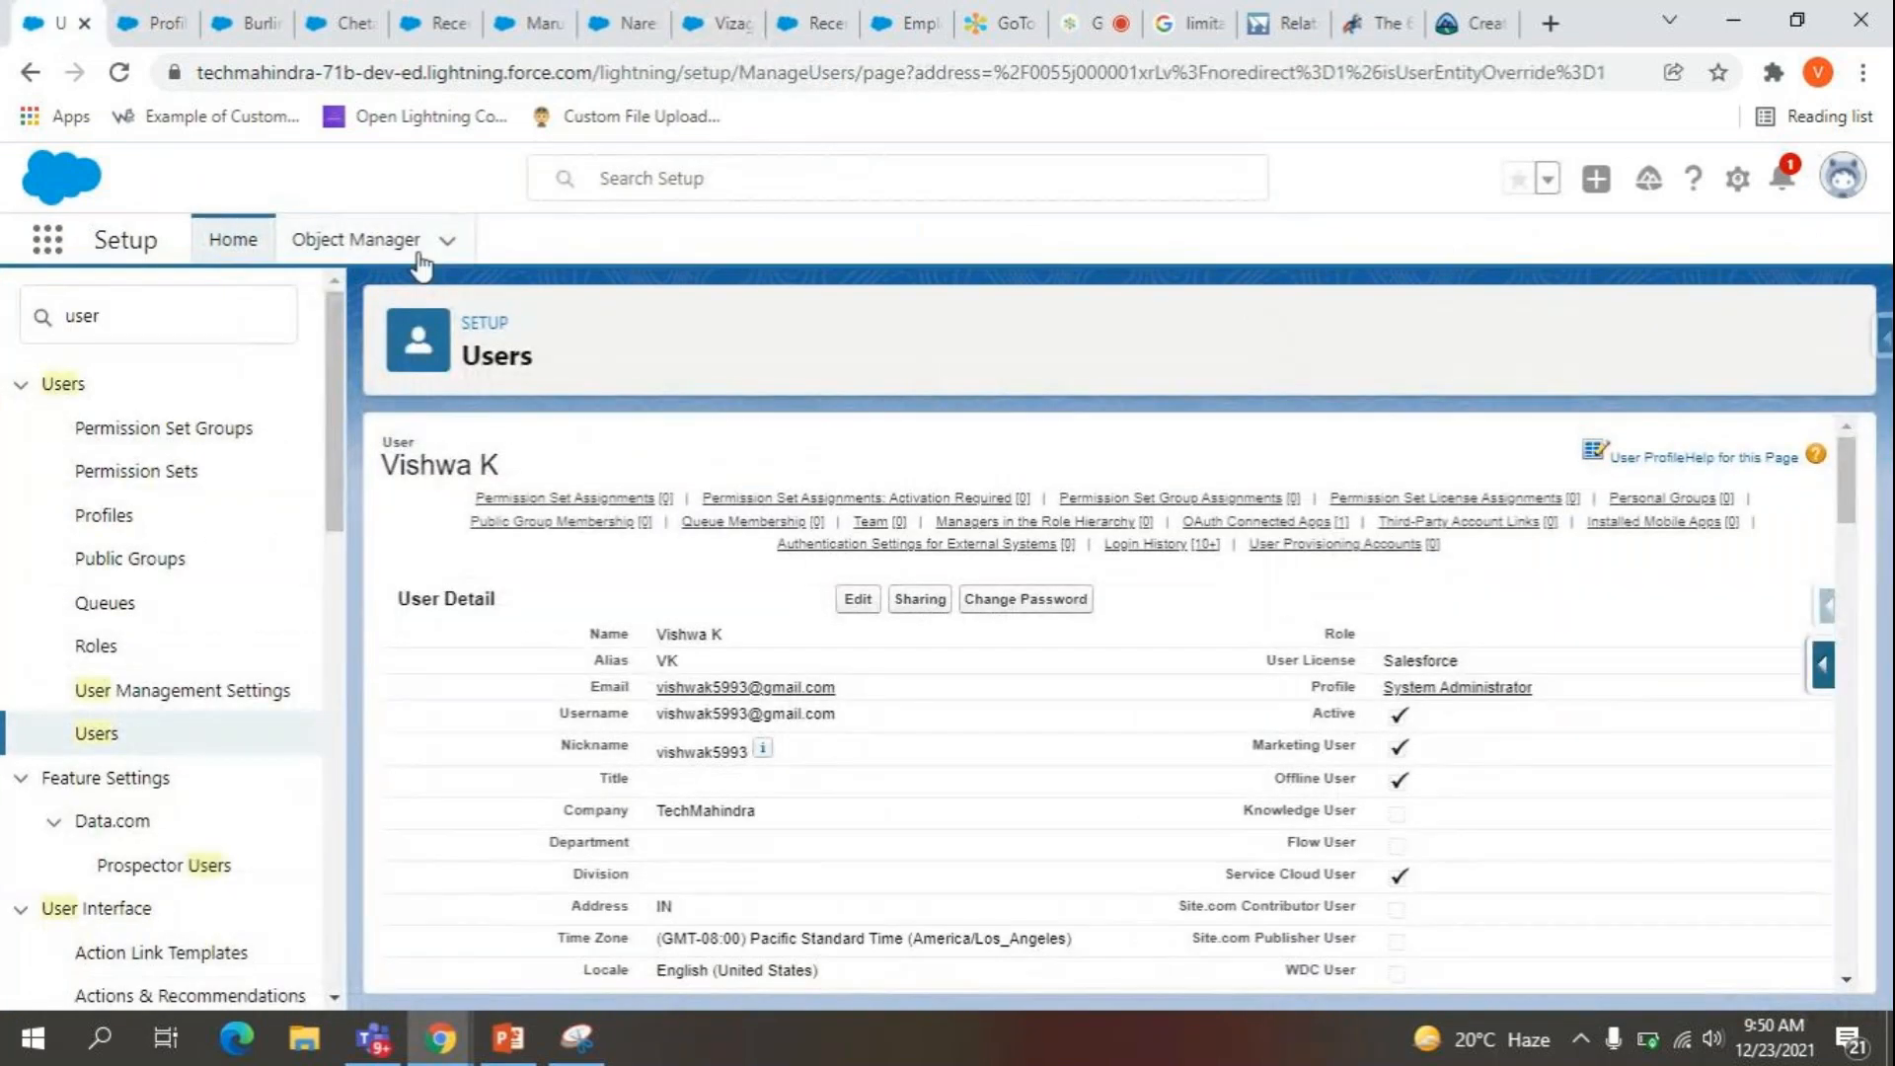
pyautogui.click(424, 241)
pyautogui.click(1473, 336)
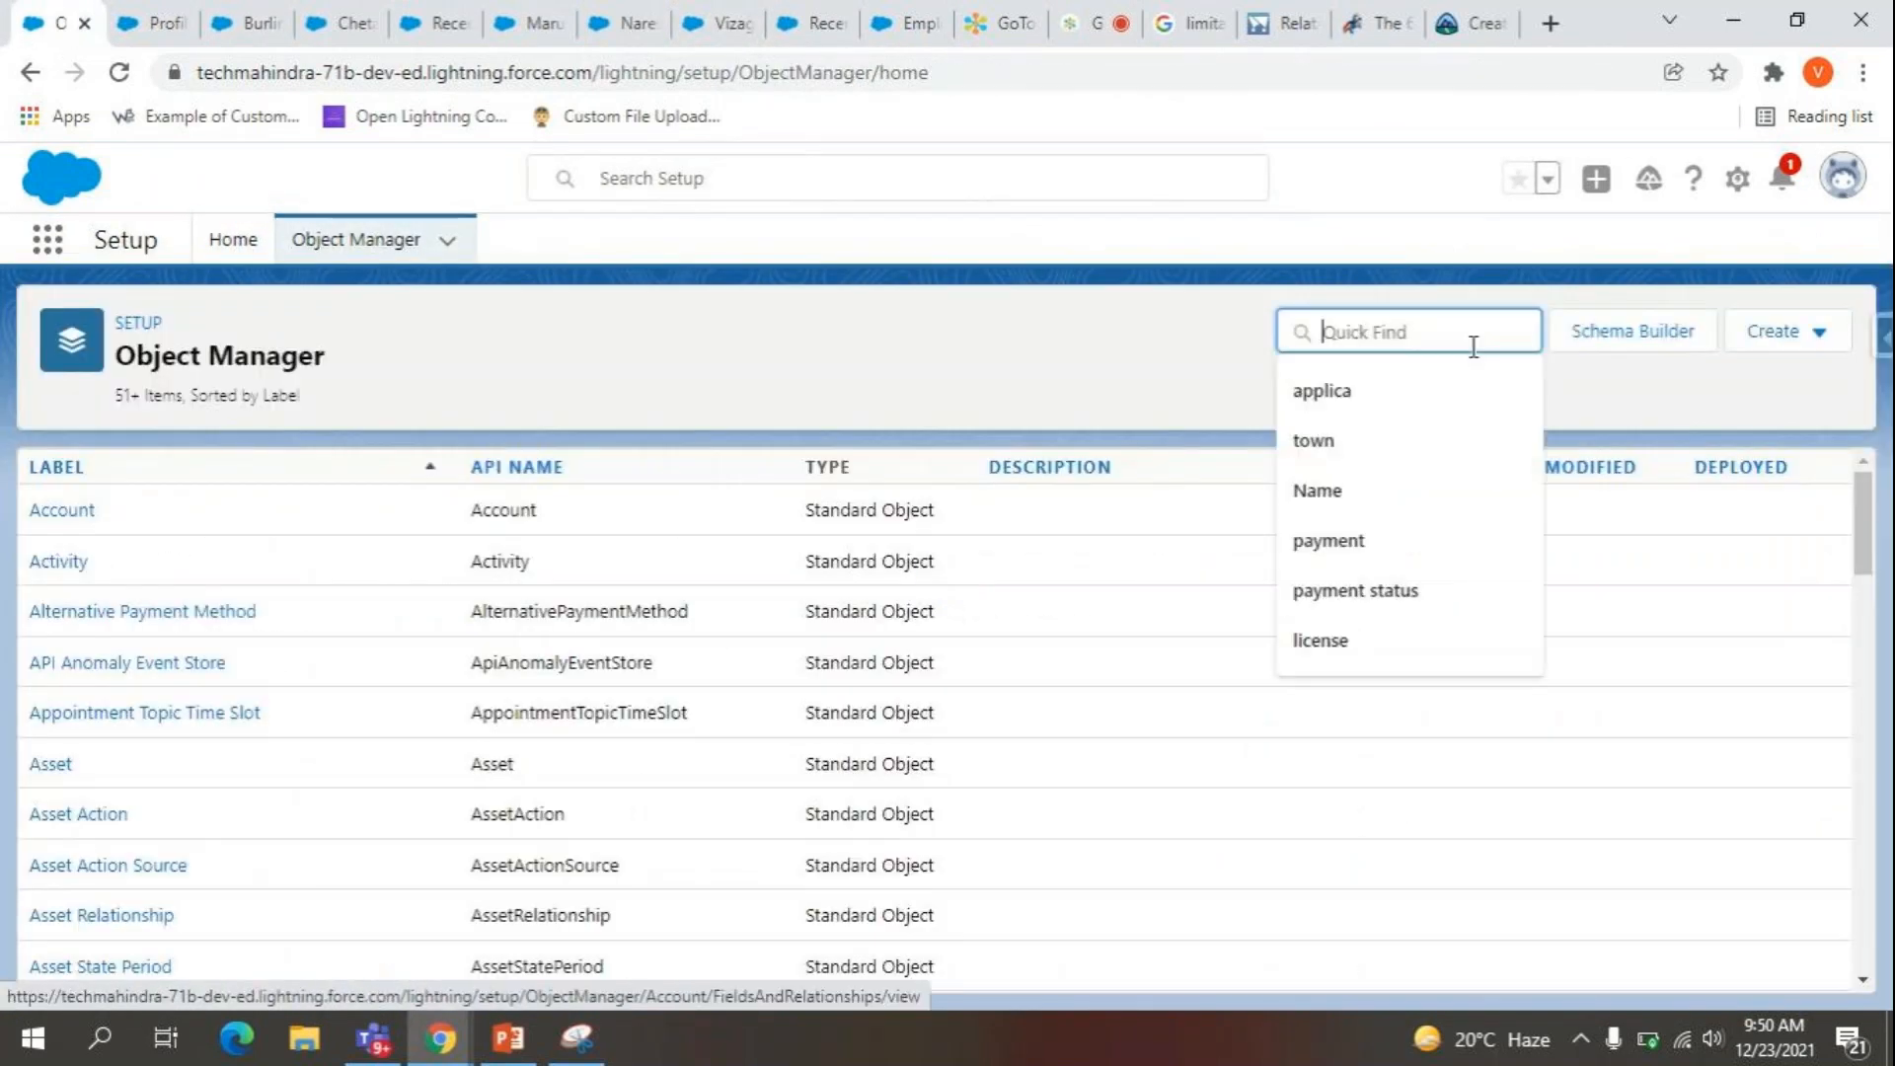
pyautogui.write('Employeess')
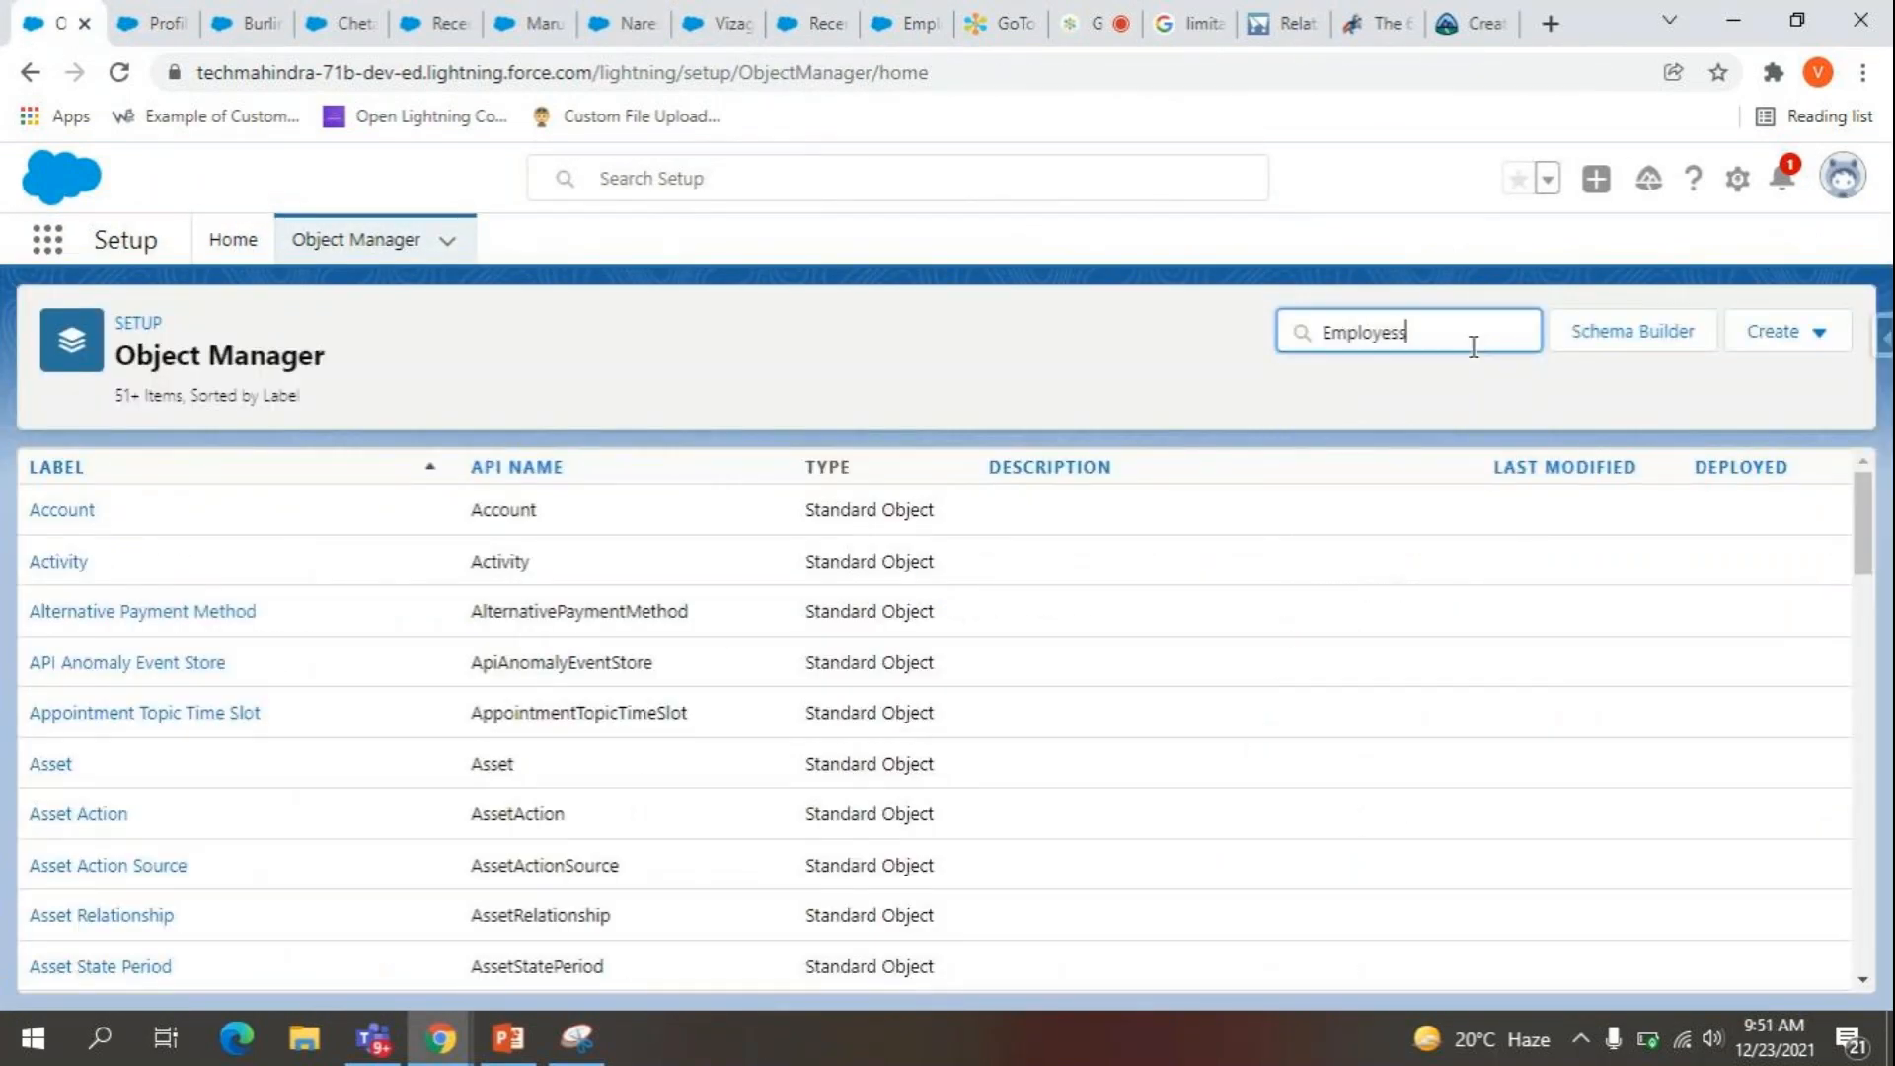
pyautogui.press('BackSpace')
pyautogui.press('BackSpace')
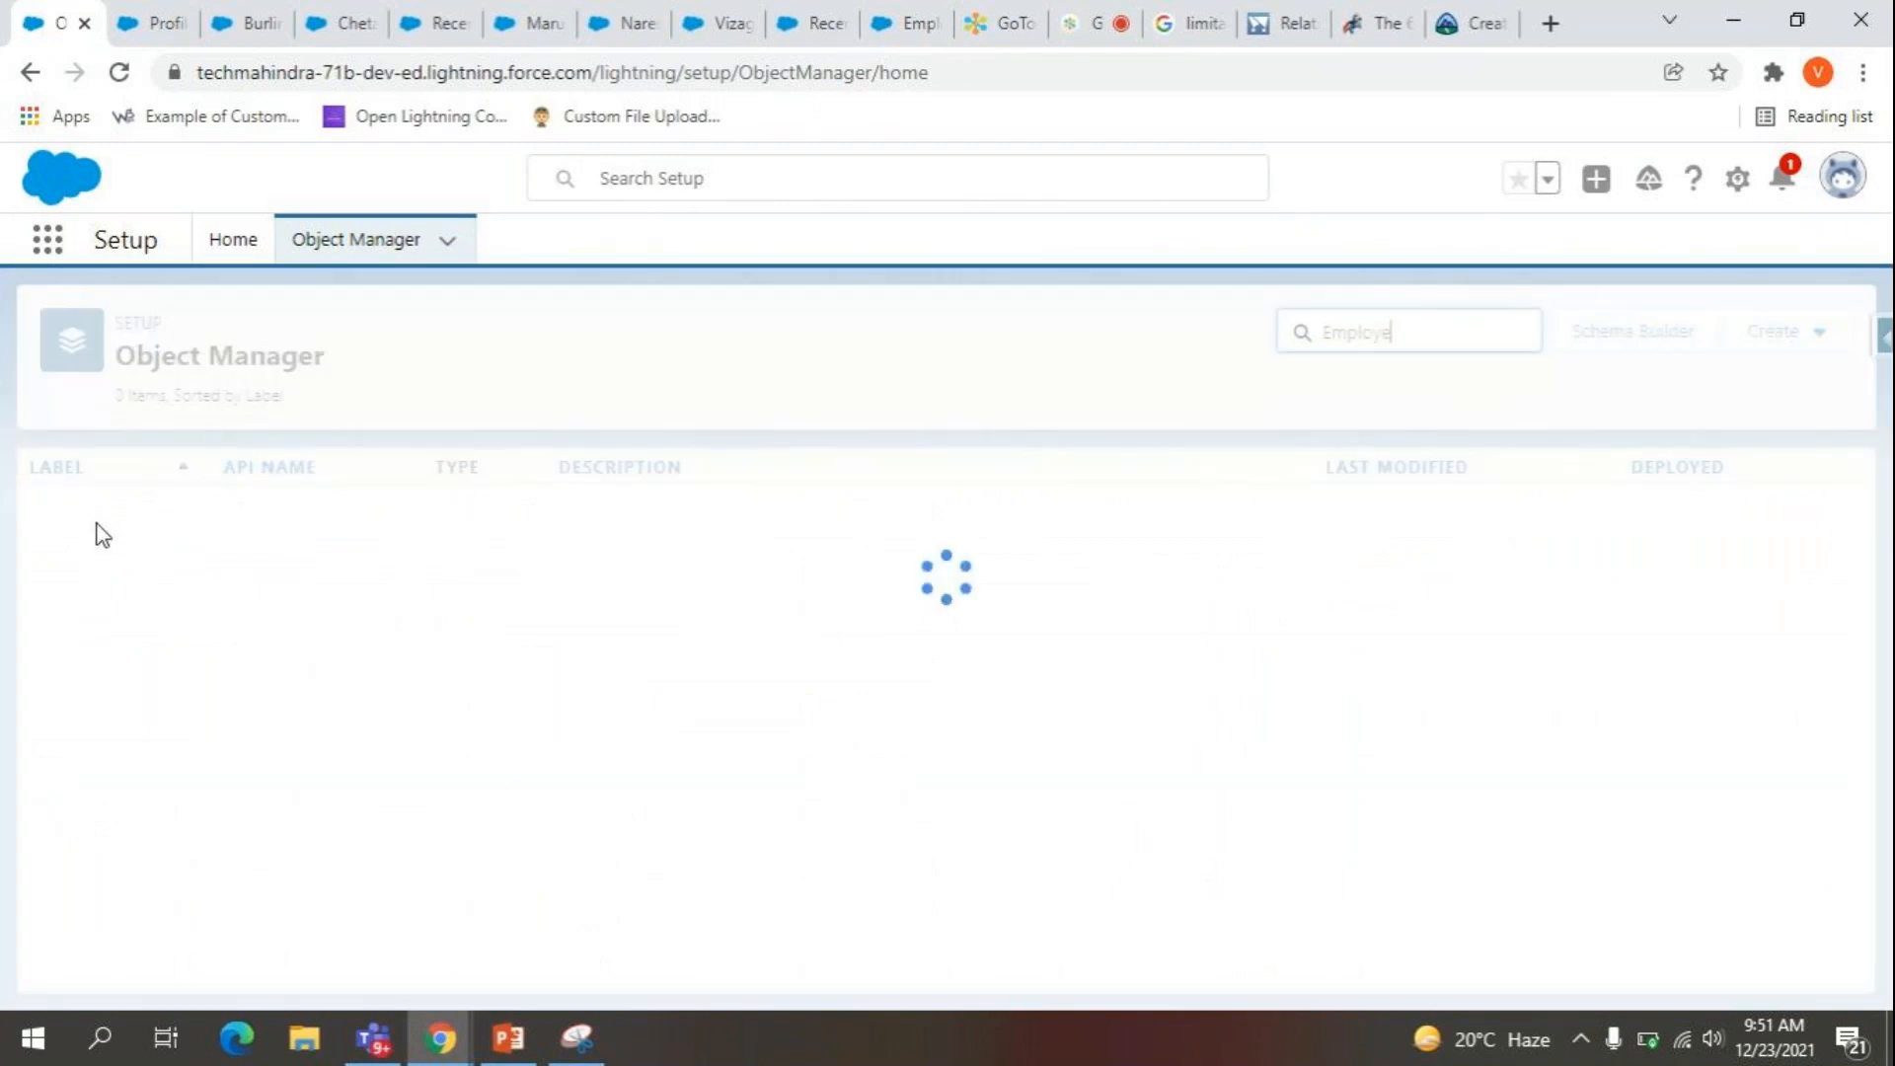
pyautogui.click(94, 524)
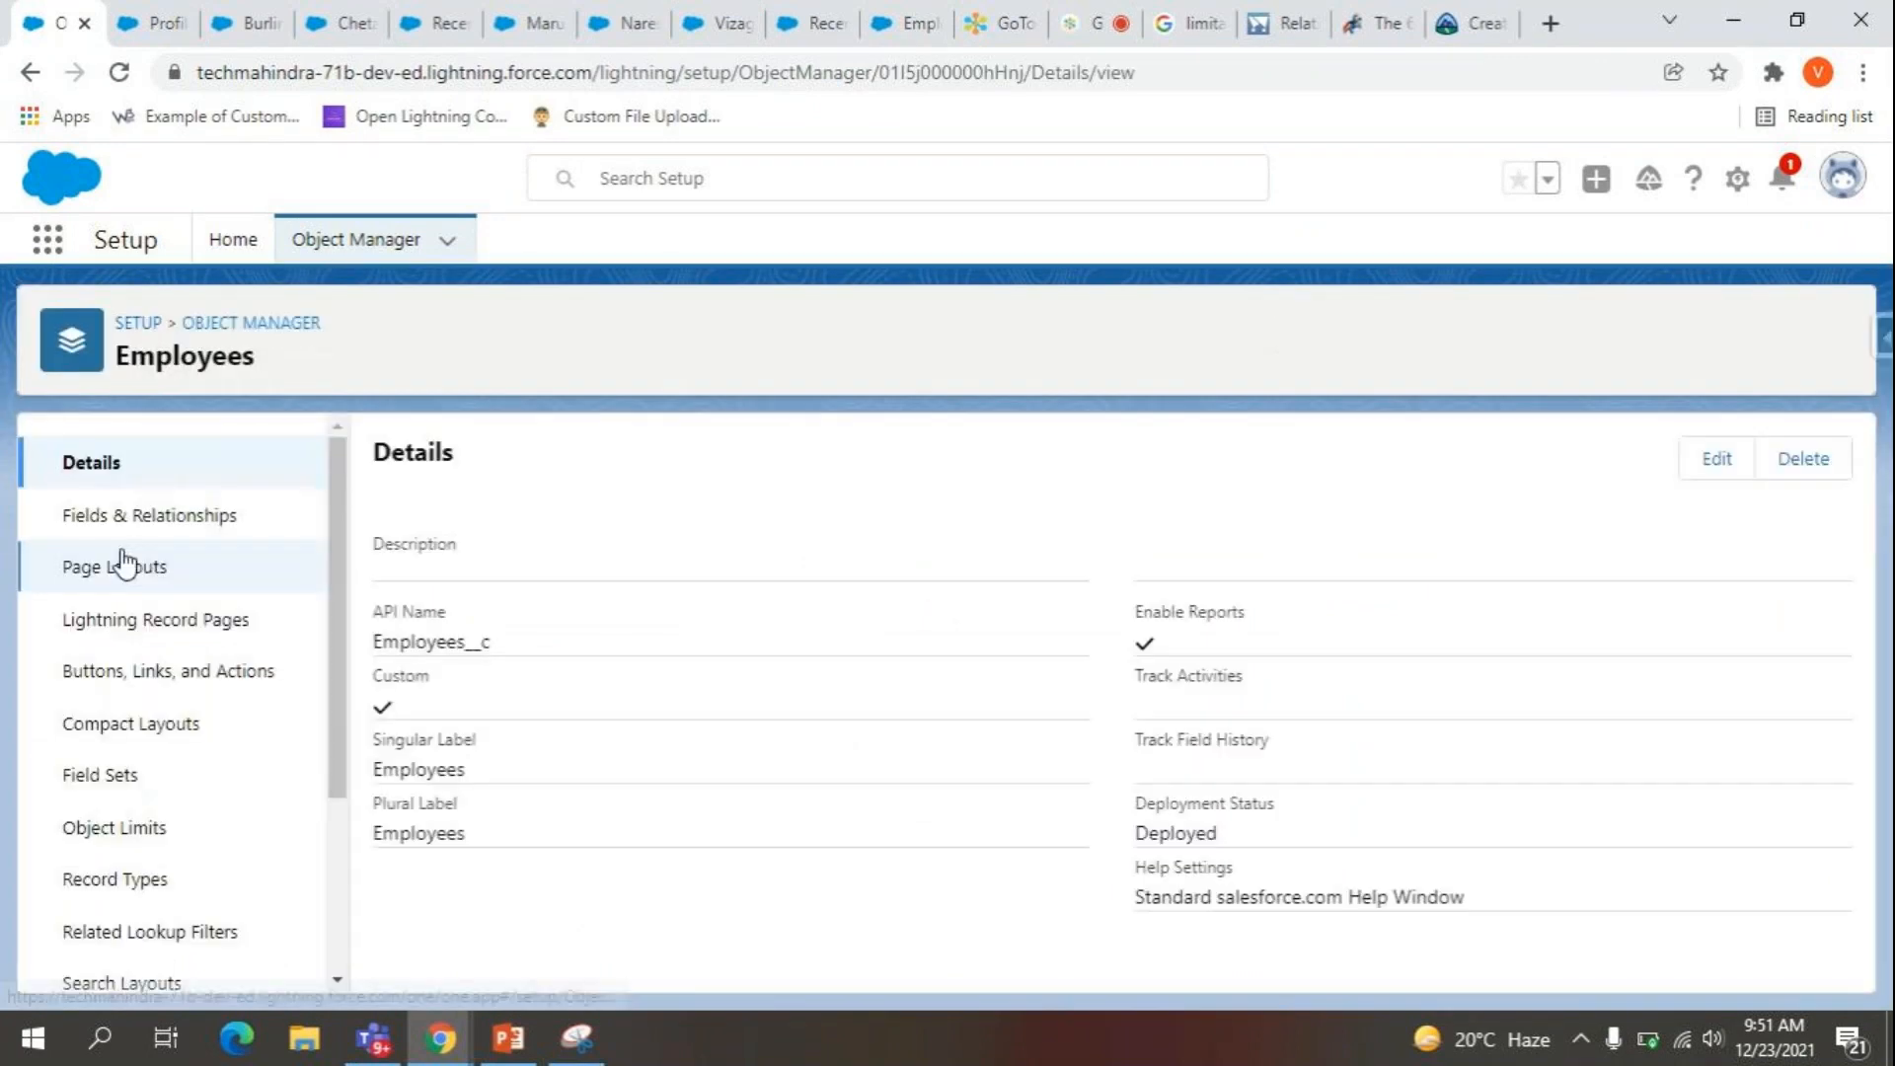
# Open the Business Account field among the Employees object's fields and relationships and review its definition and master-detail options.
pyautogui.click(148, 518)
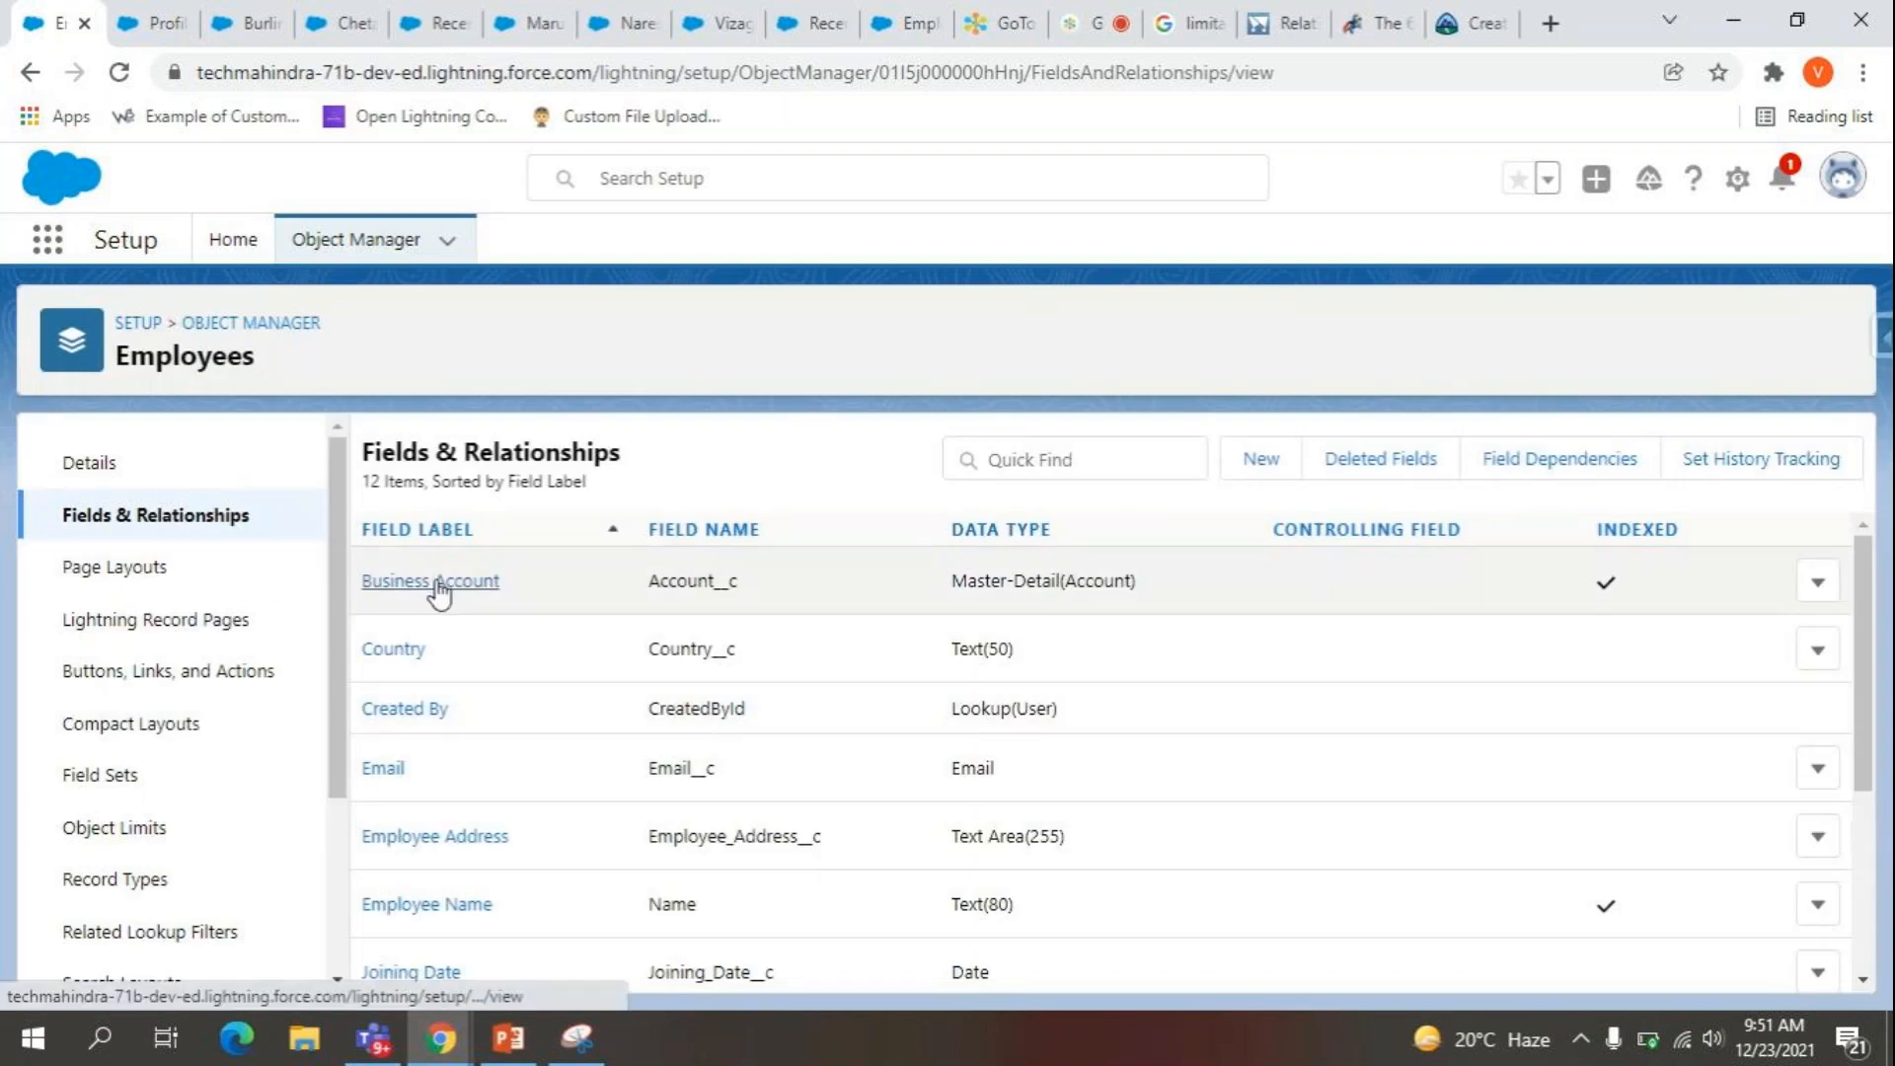
pyautogui.click(436, 584)
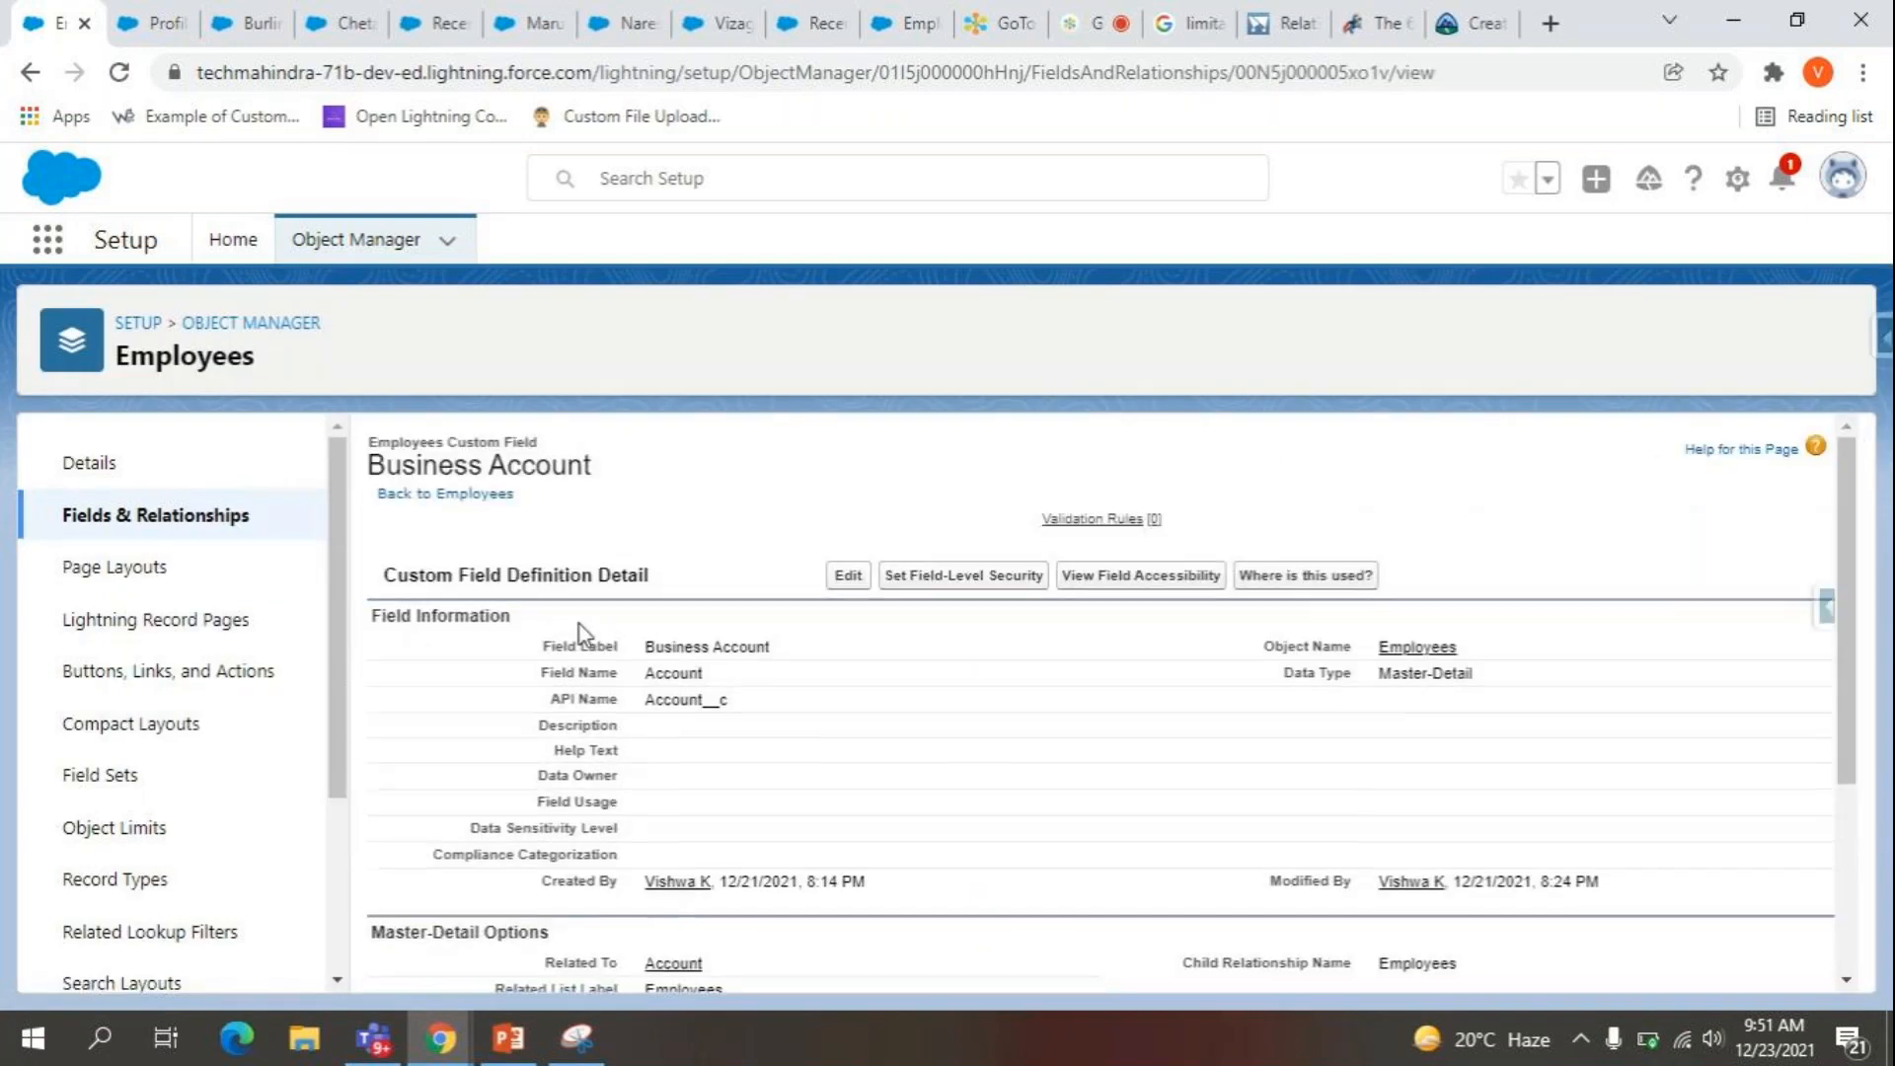
pyautogui.scroll(-3, 815, 719)
pyautogui.scroll(3, 863, 529)
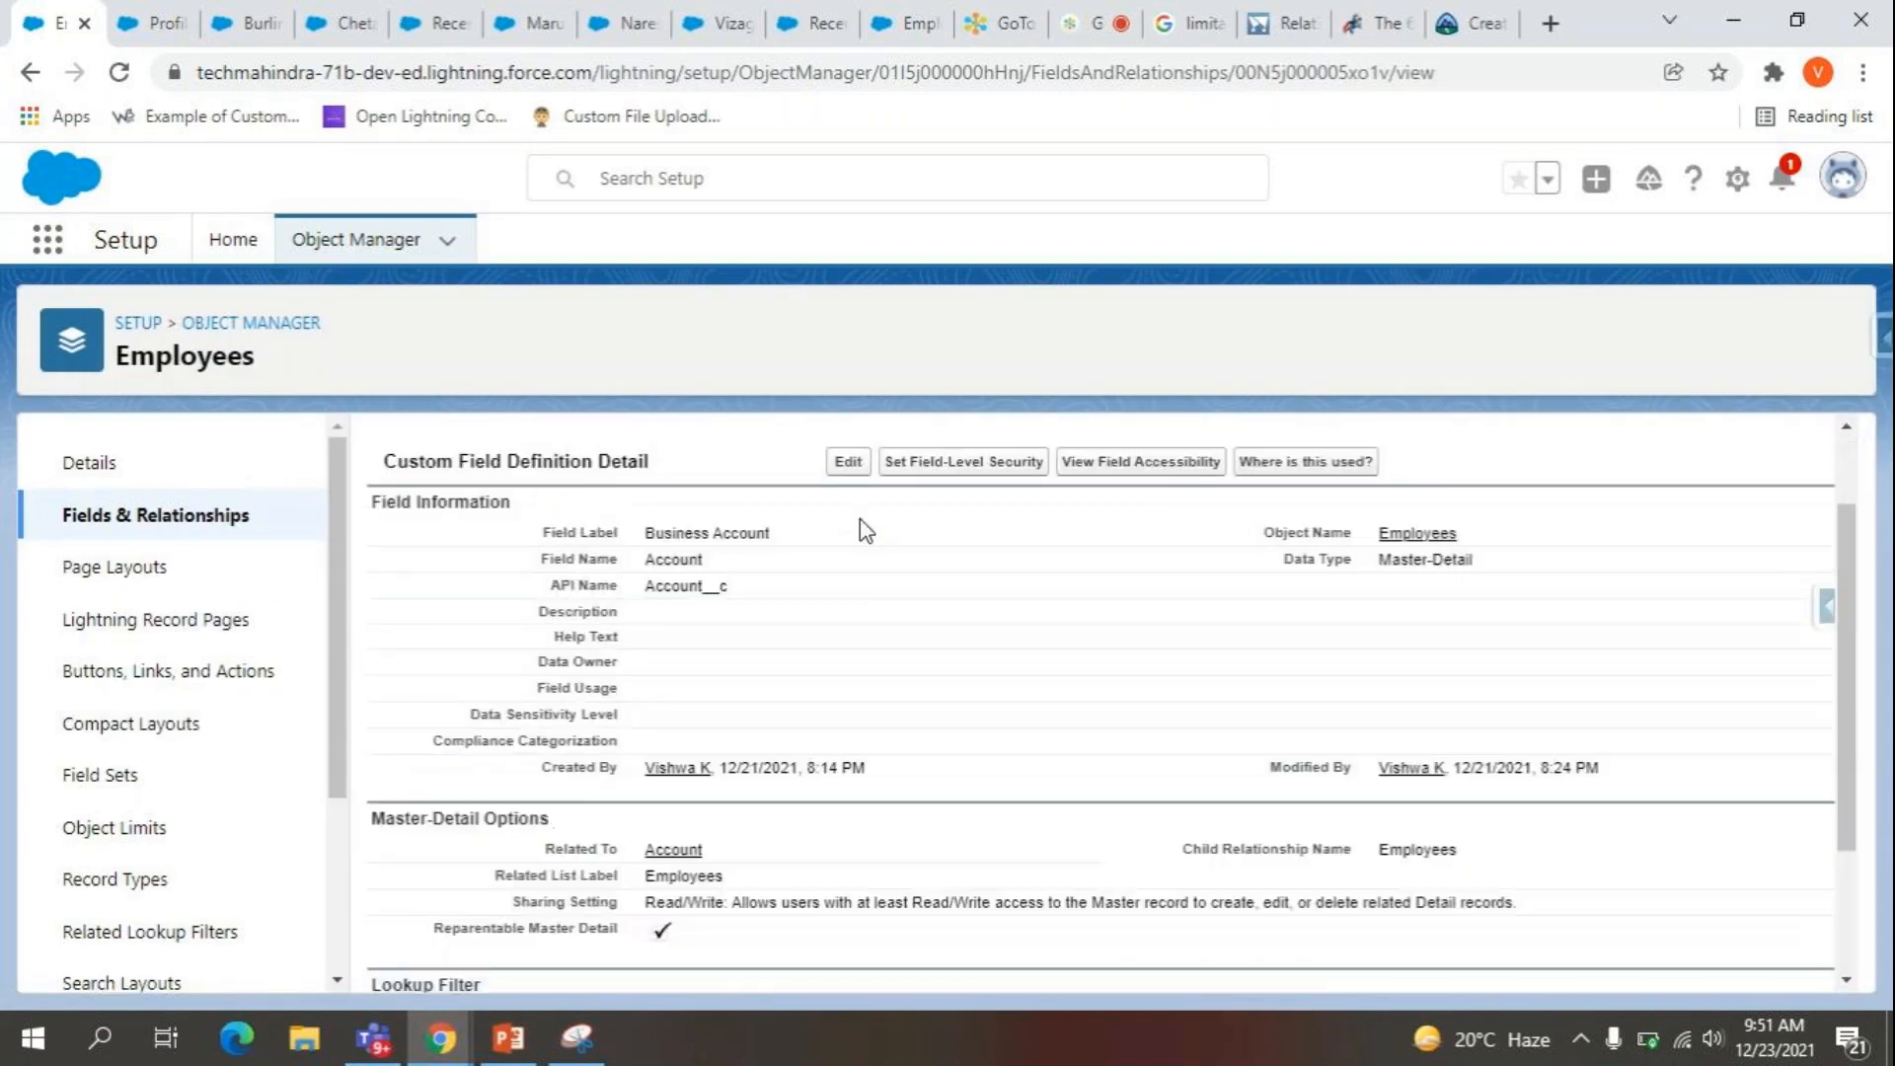
# Open the Business Account field for editing, leave it unchanged and start a new custom field on the Employees object.
pyautogui.click(849, 575)
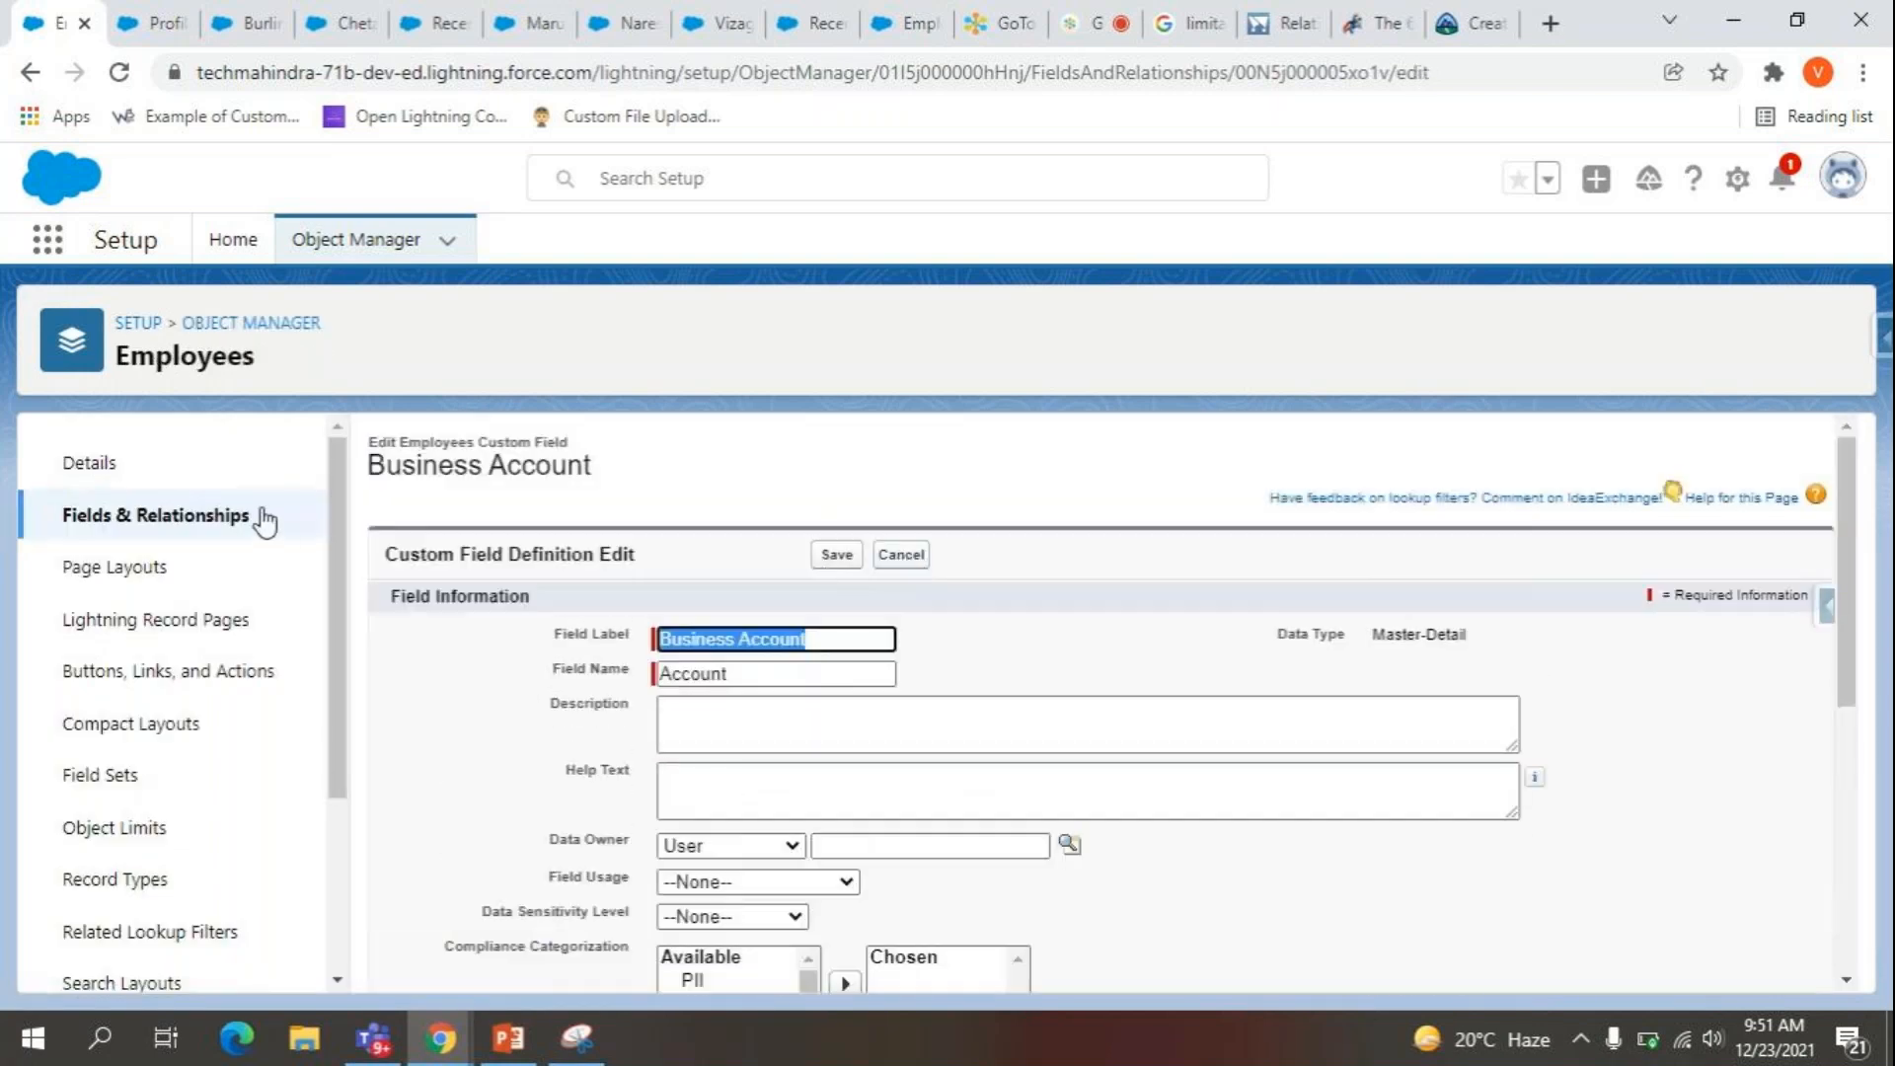
pyautogui.click(235, 528)
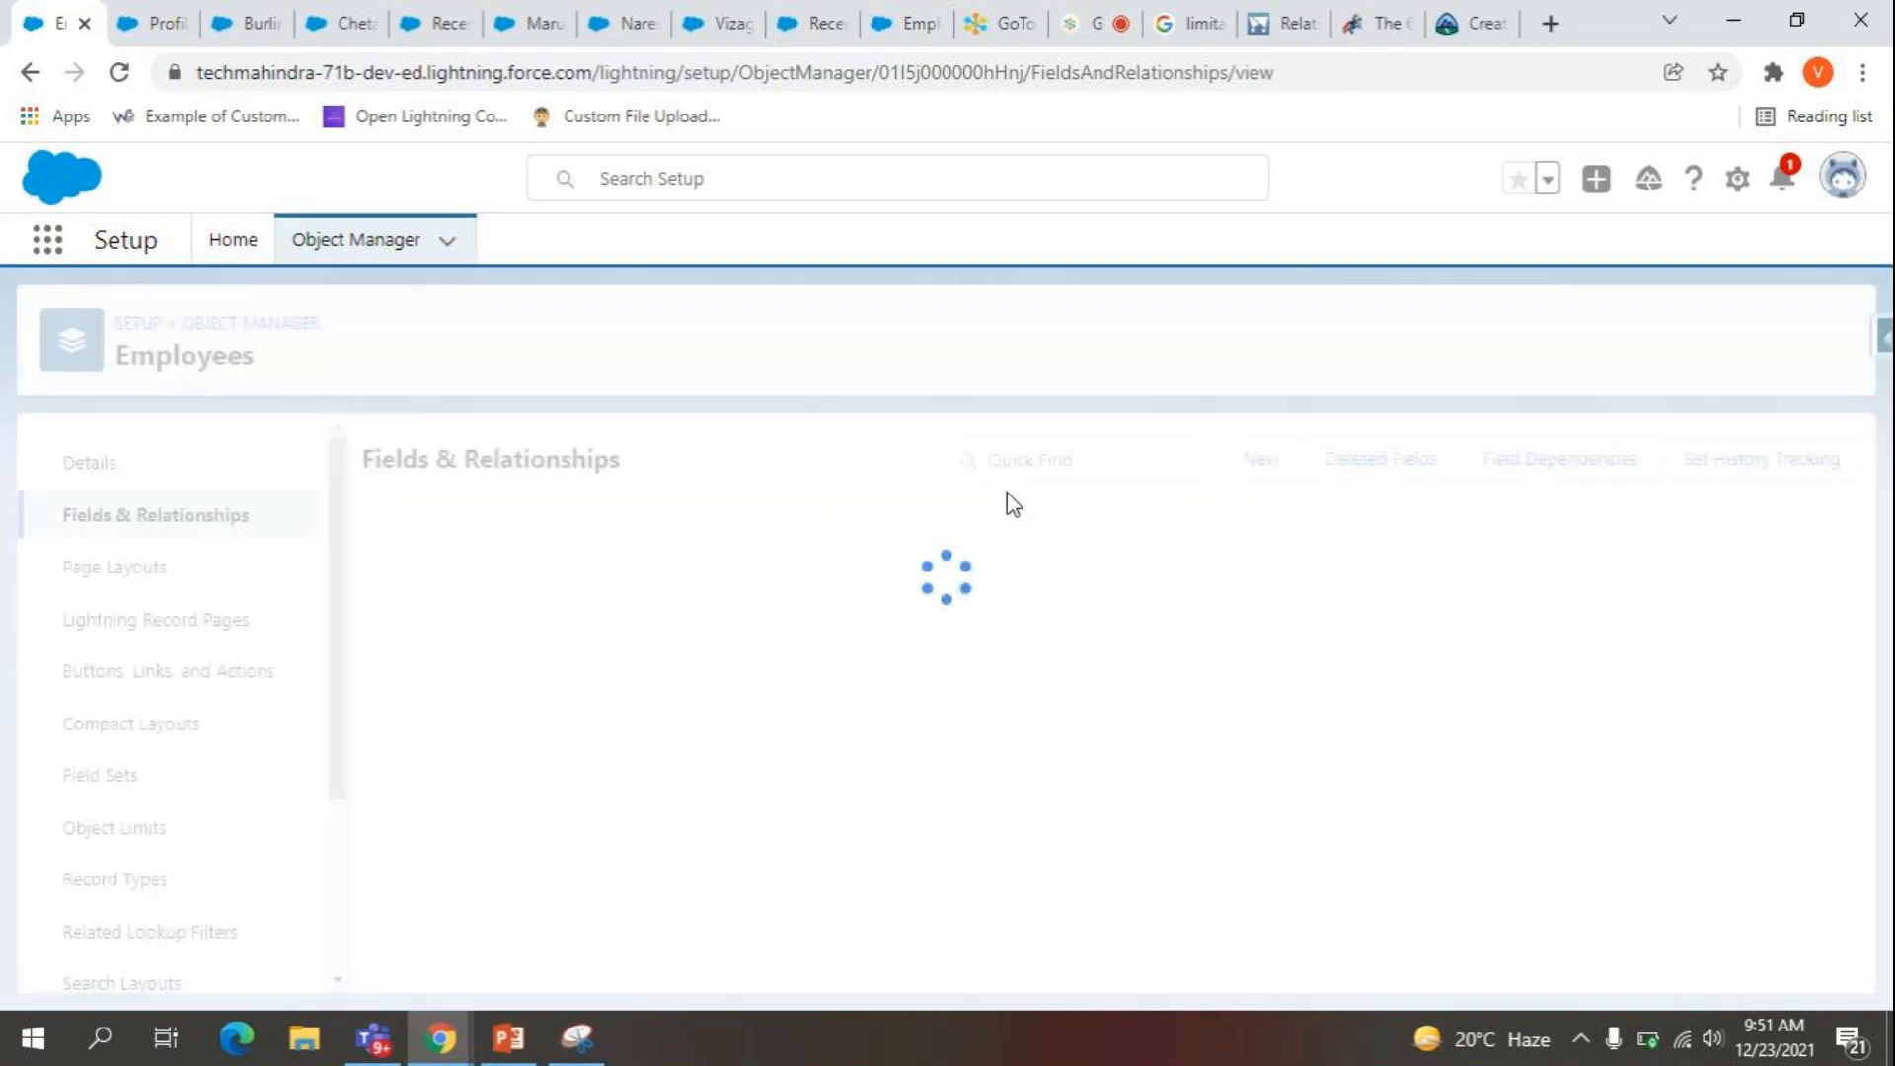
pyautogui.click(1246, 472)
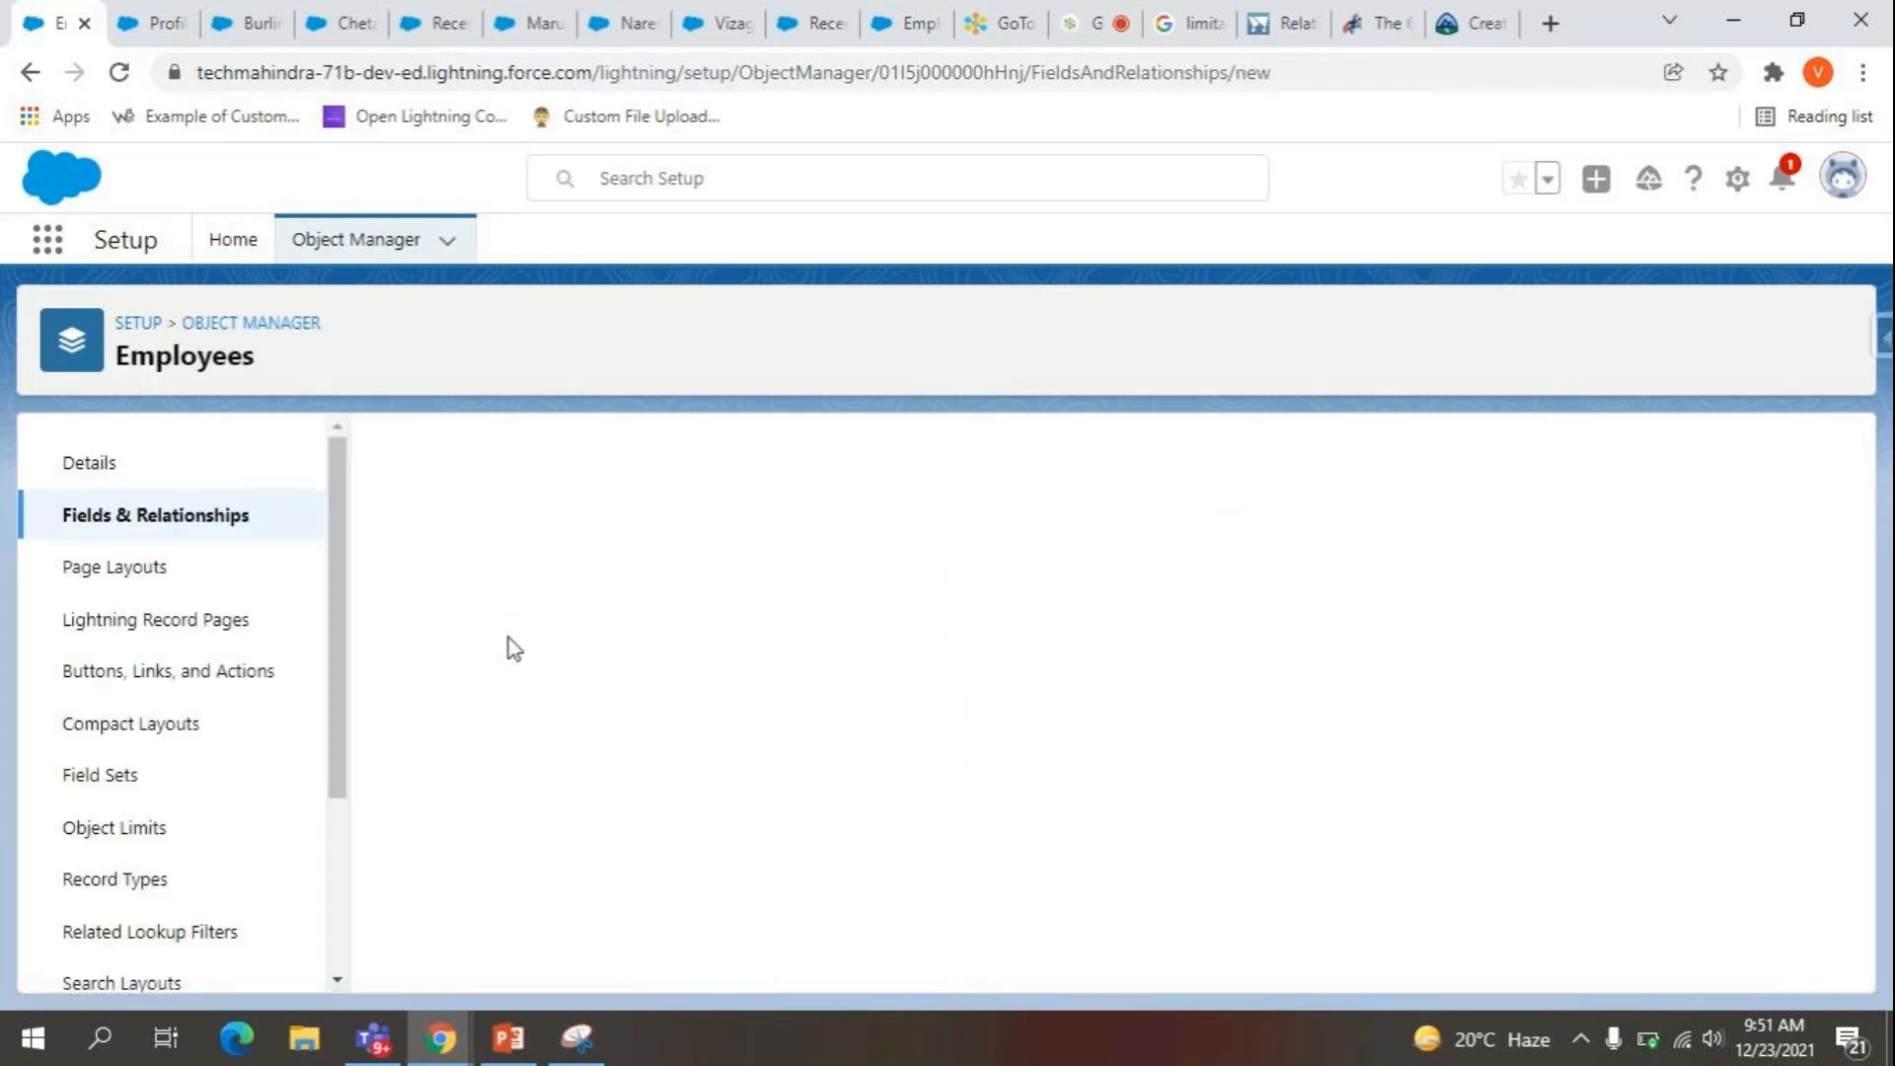
pyautogui.scroll(-3, 542, 882)
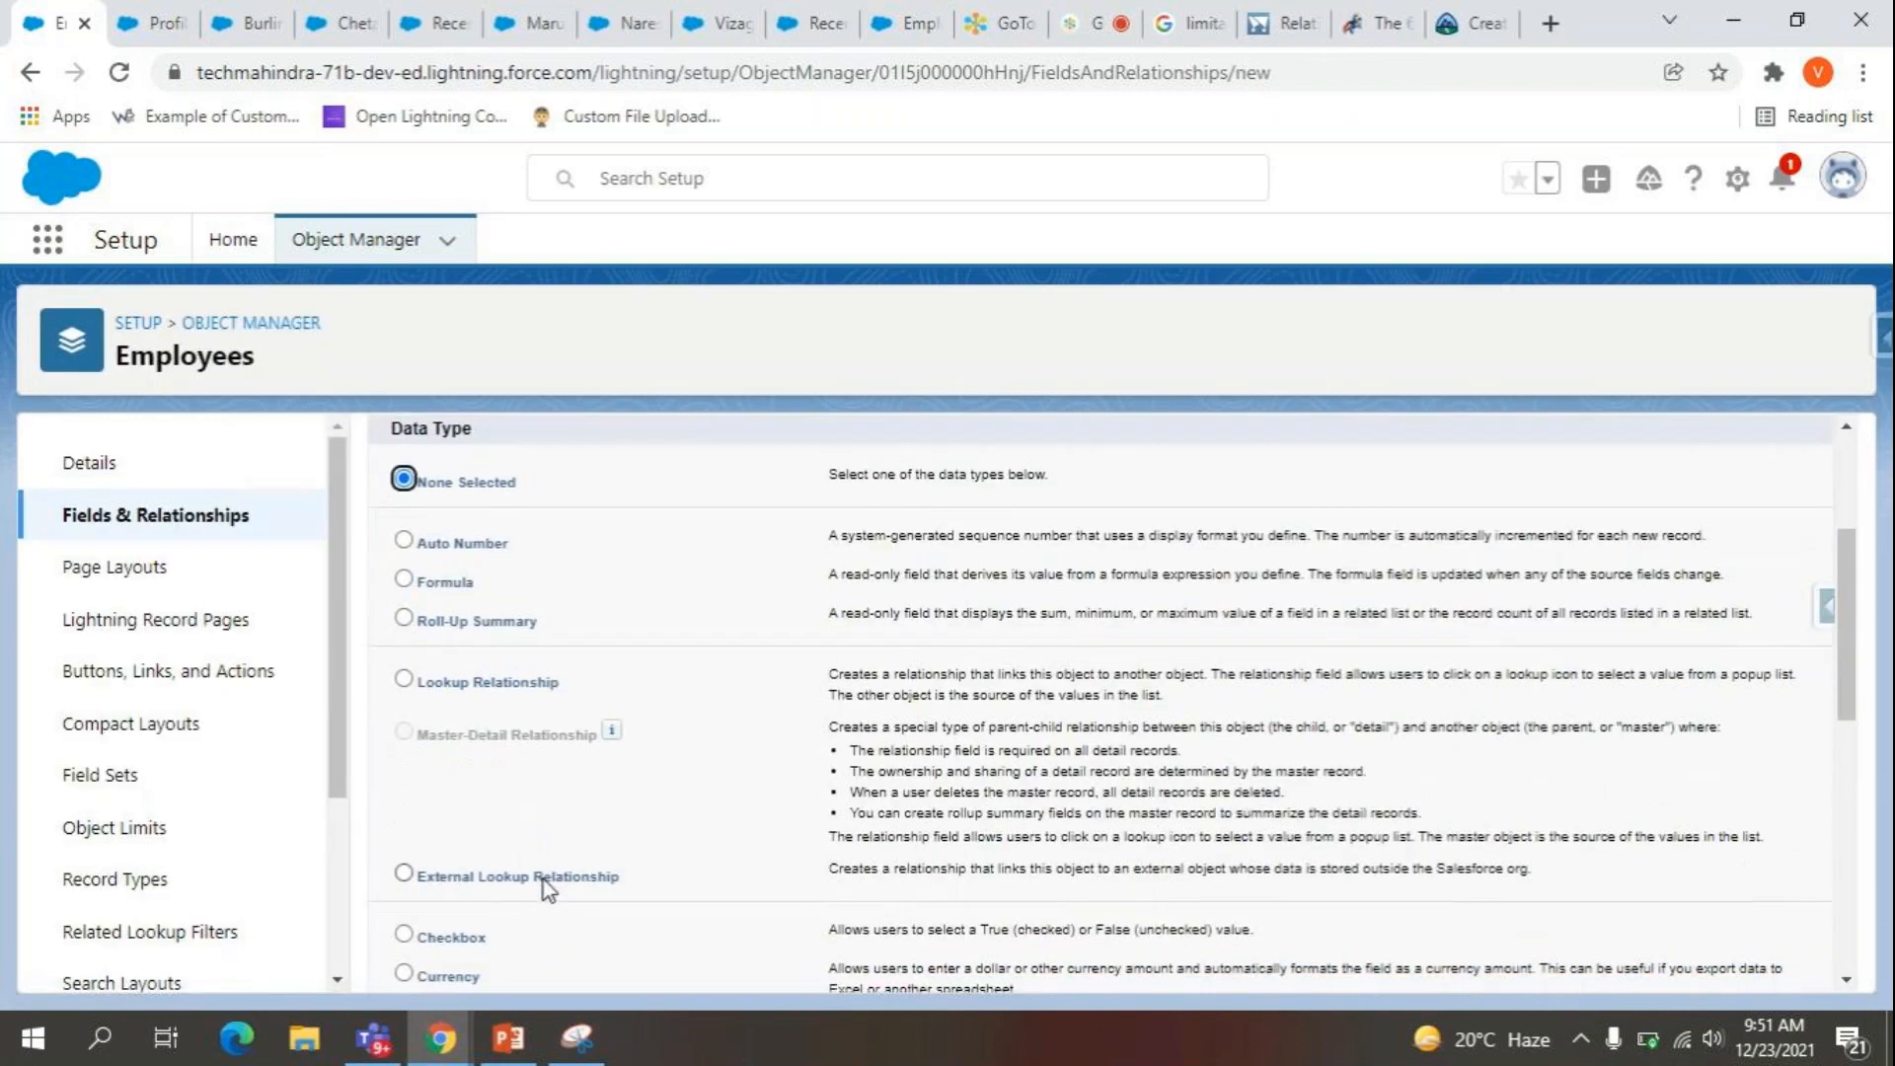
# Examine the Master-Detail Relationship data type's description, including how the master record determines ownership and sharing of detail records.
pyautogui.moveTo(523, 761); pyautogui.dragTo(943, 839)
pyautogui.scroll(-1, 945, 840)
pyautogui.click(778, 713)
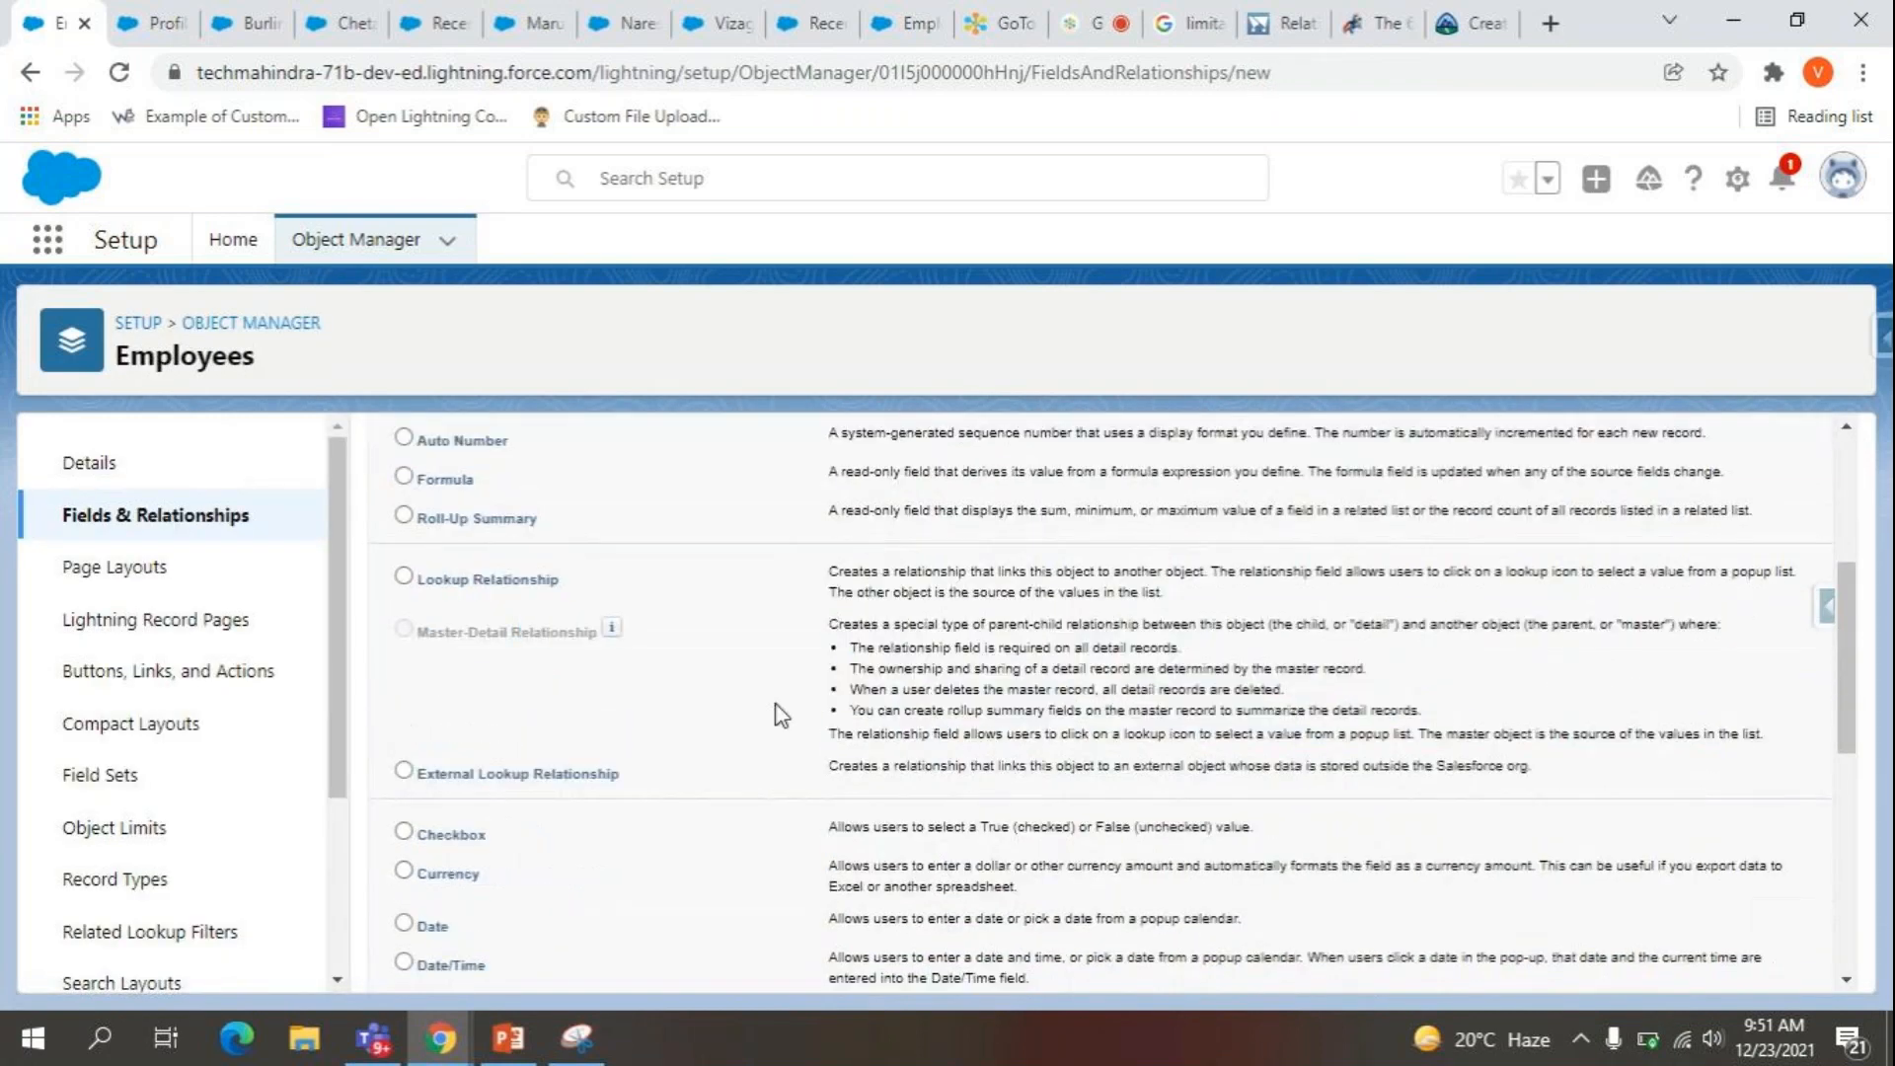
pyautogui.moveTo(850, 713); pyautogui.dragTo(853, 698)
pyautogui.click(853, 695)
pyautogui.moveTo(848, 668); pyautogui.dragTo(1150, 670)
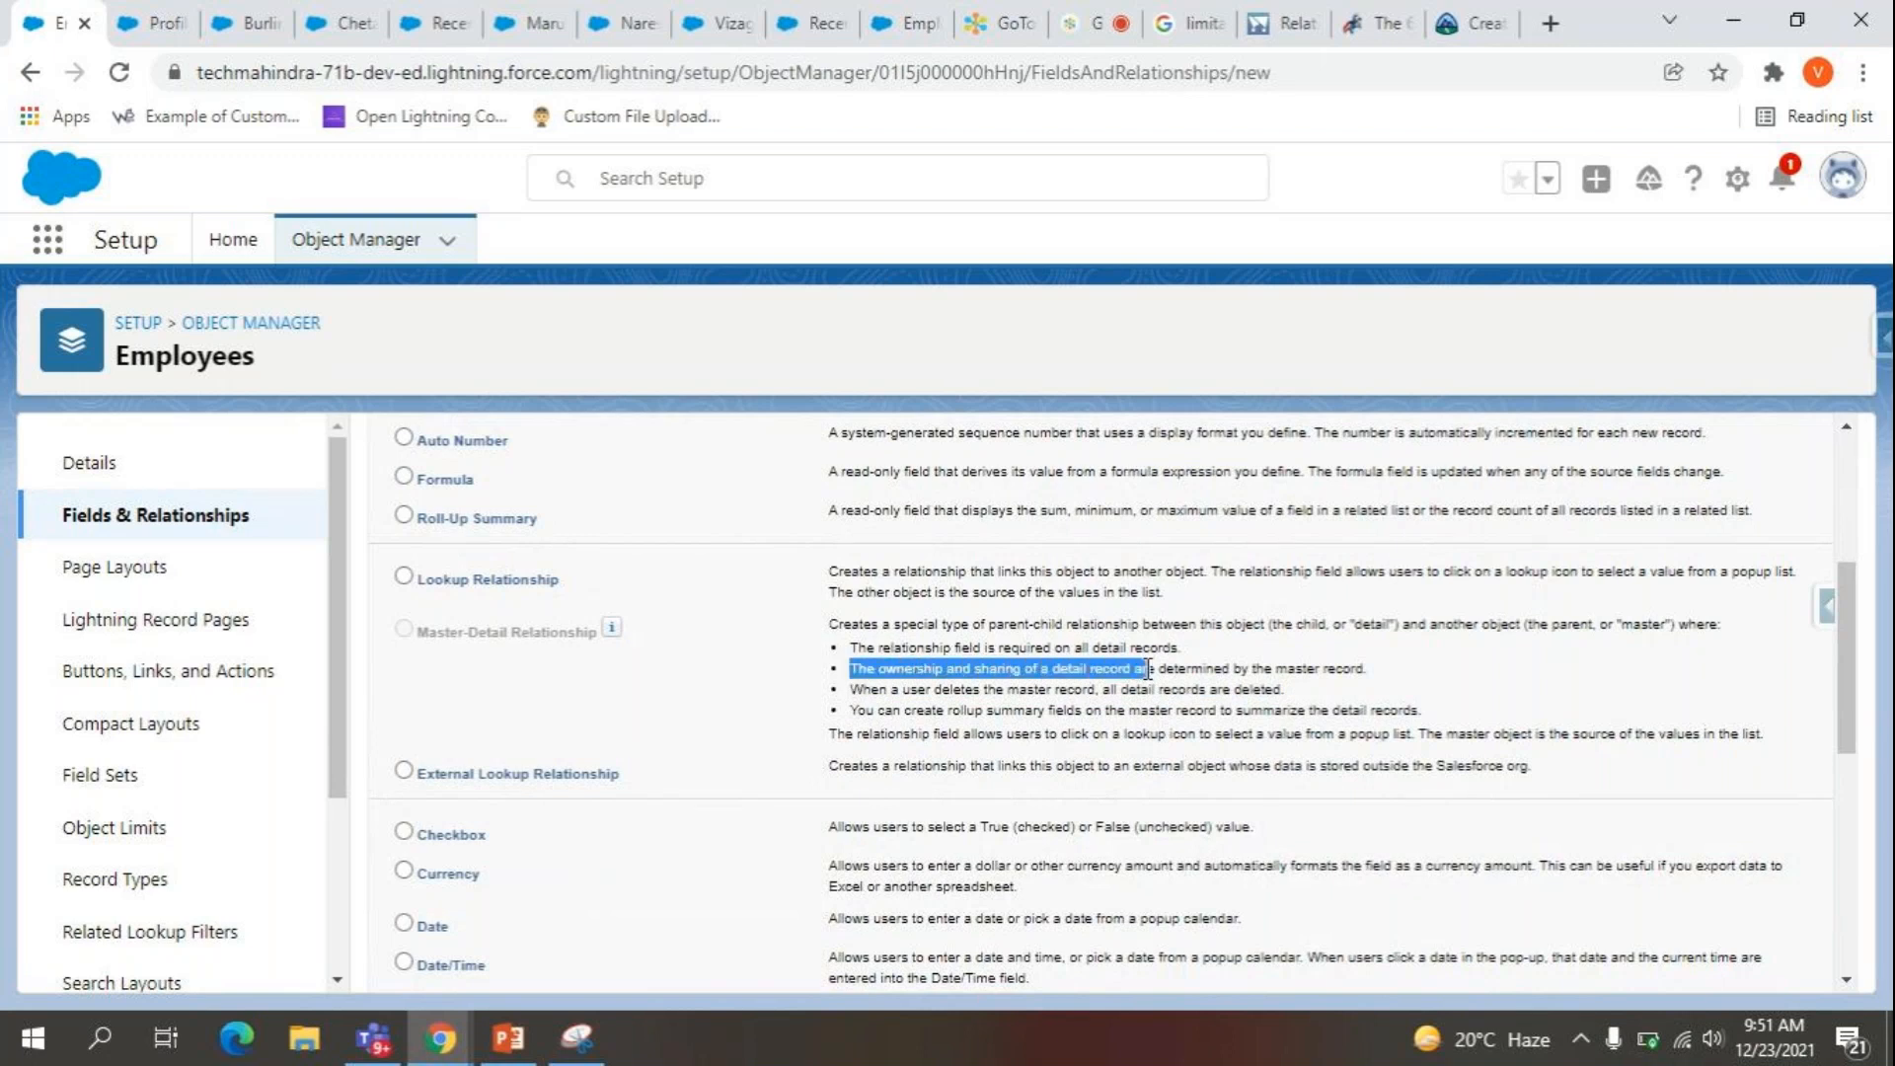
pyautogui.moveTo(1372, 669); pyautogui.dragTo(846, 679)
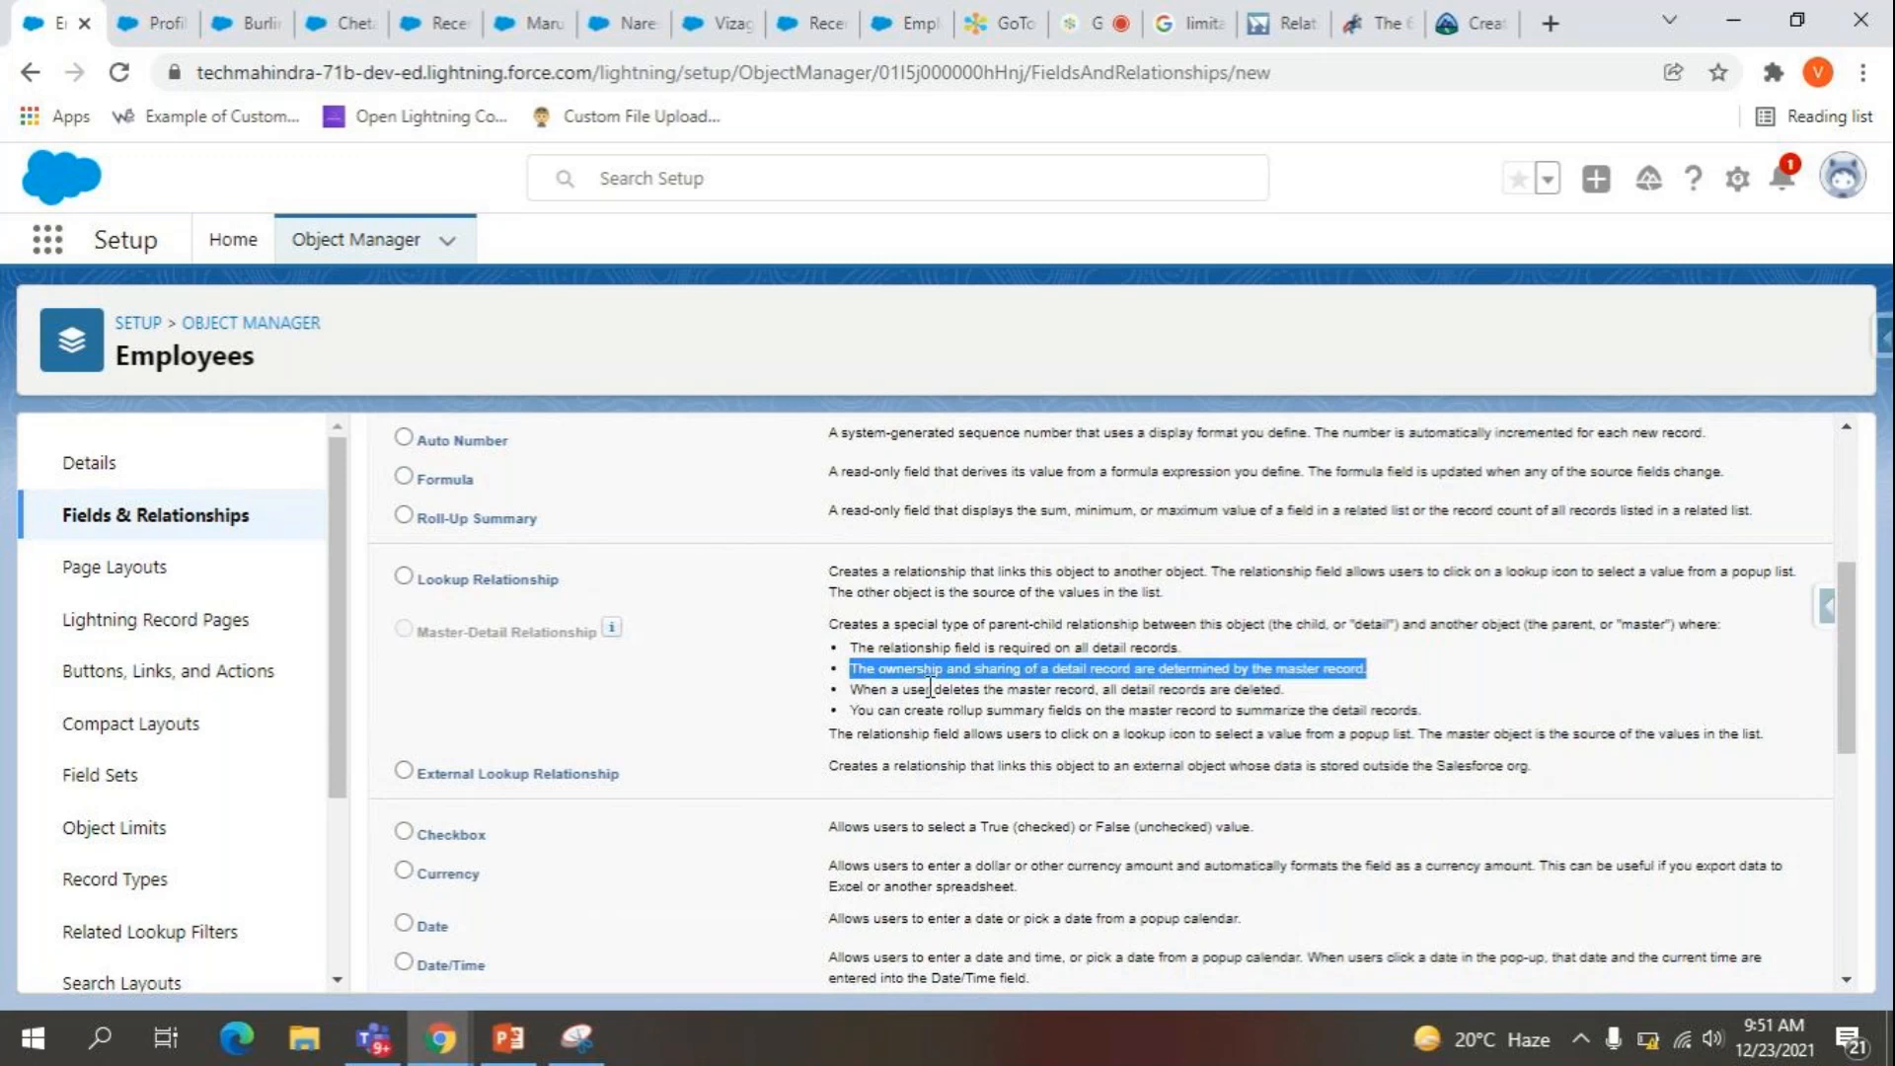
pyautogui.click(584, 640)
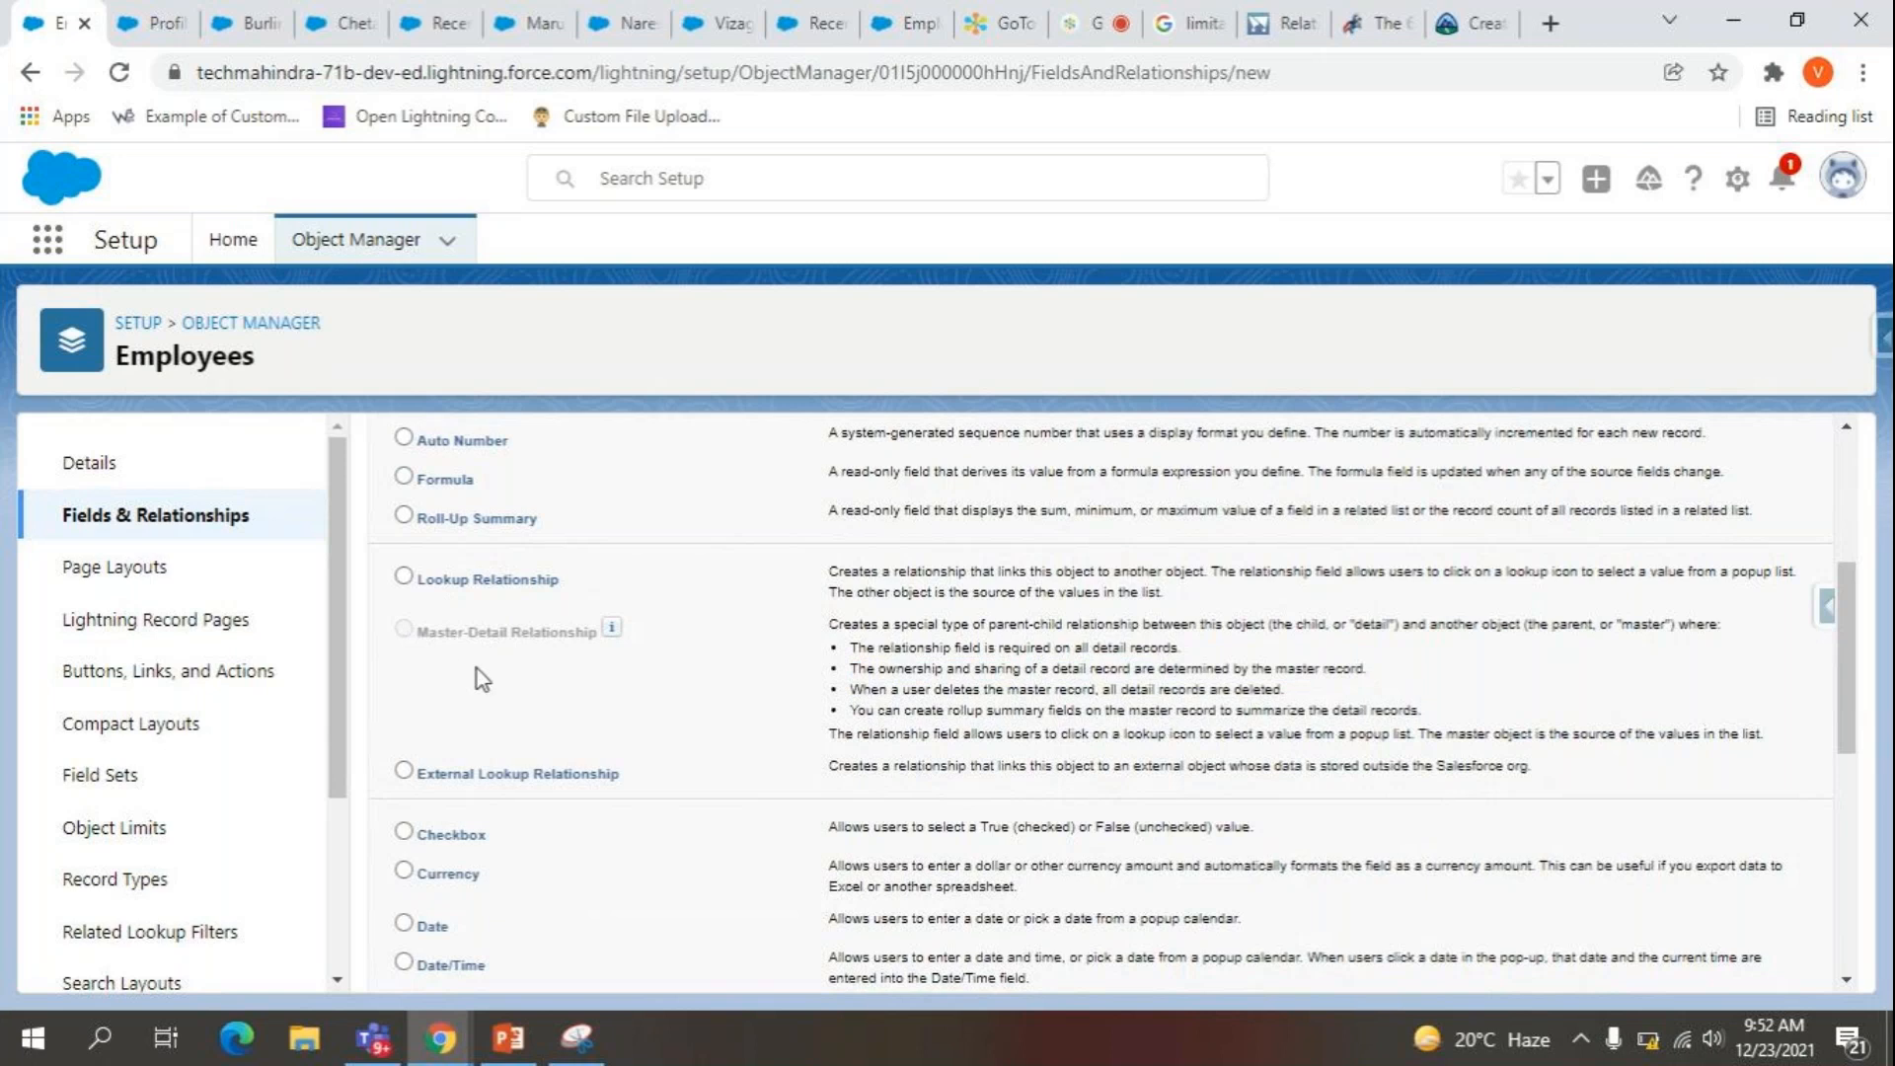
pyautogui.scroll(3, 477, 667)
pyautogui.scroll(-3, 477, 668)
pyautogui.scroll(4, 476, 668)
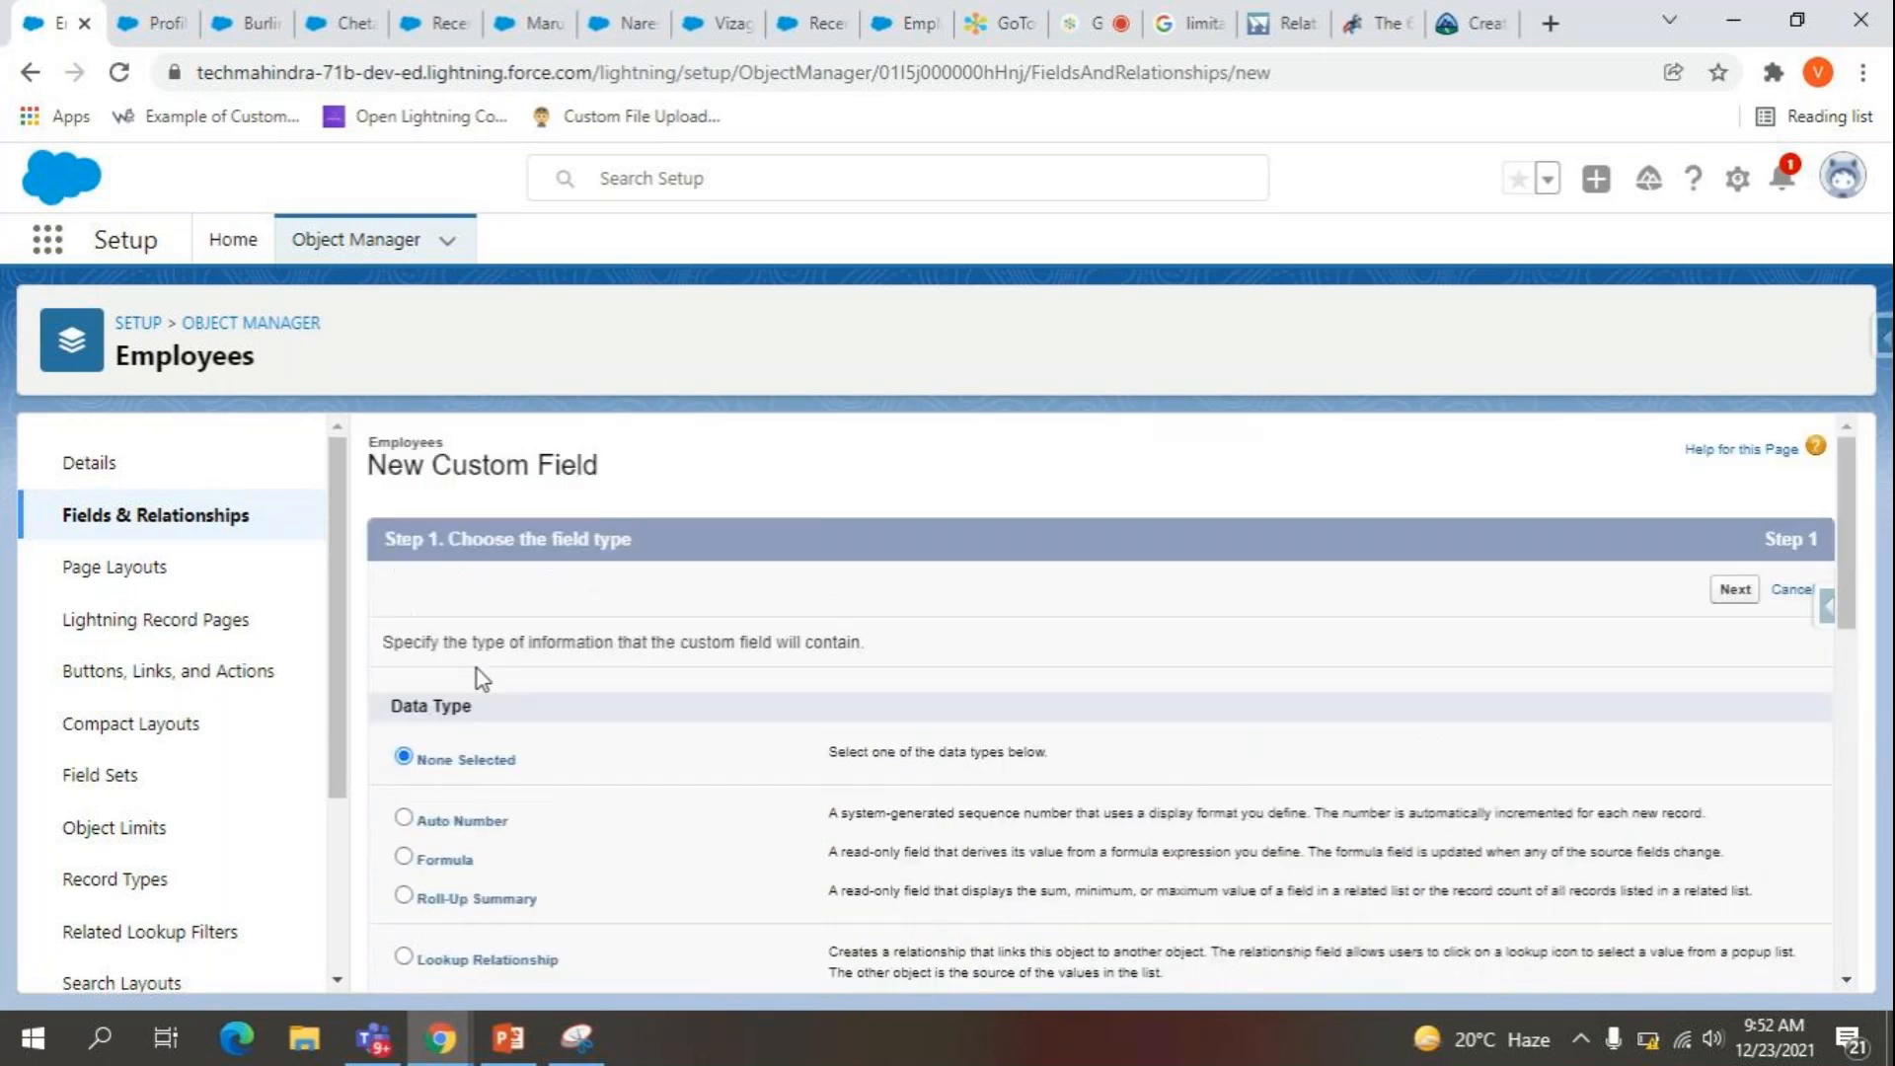
# Leave the new field setup, check the Employees object's page layouts and return to the full list of objects.
pyautogui.click(188, 534)
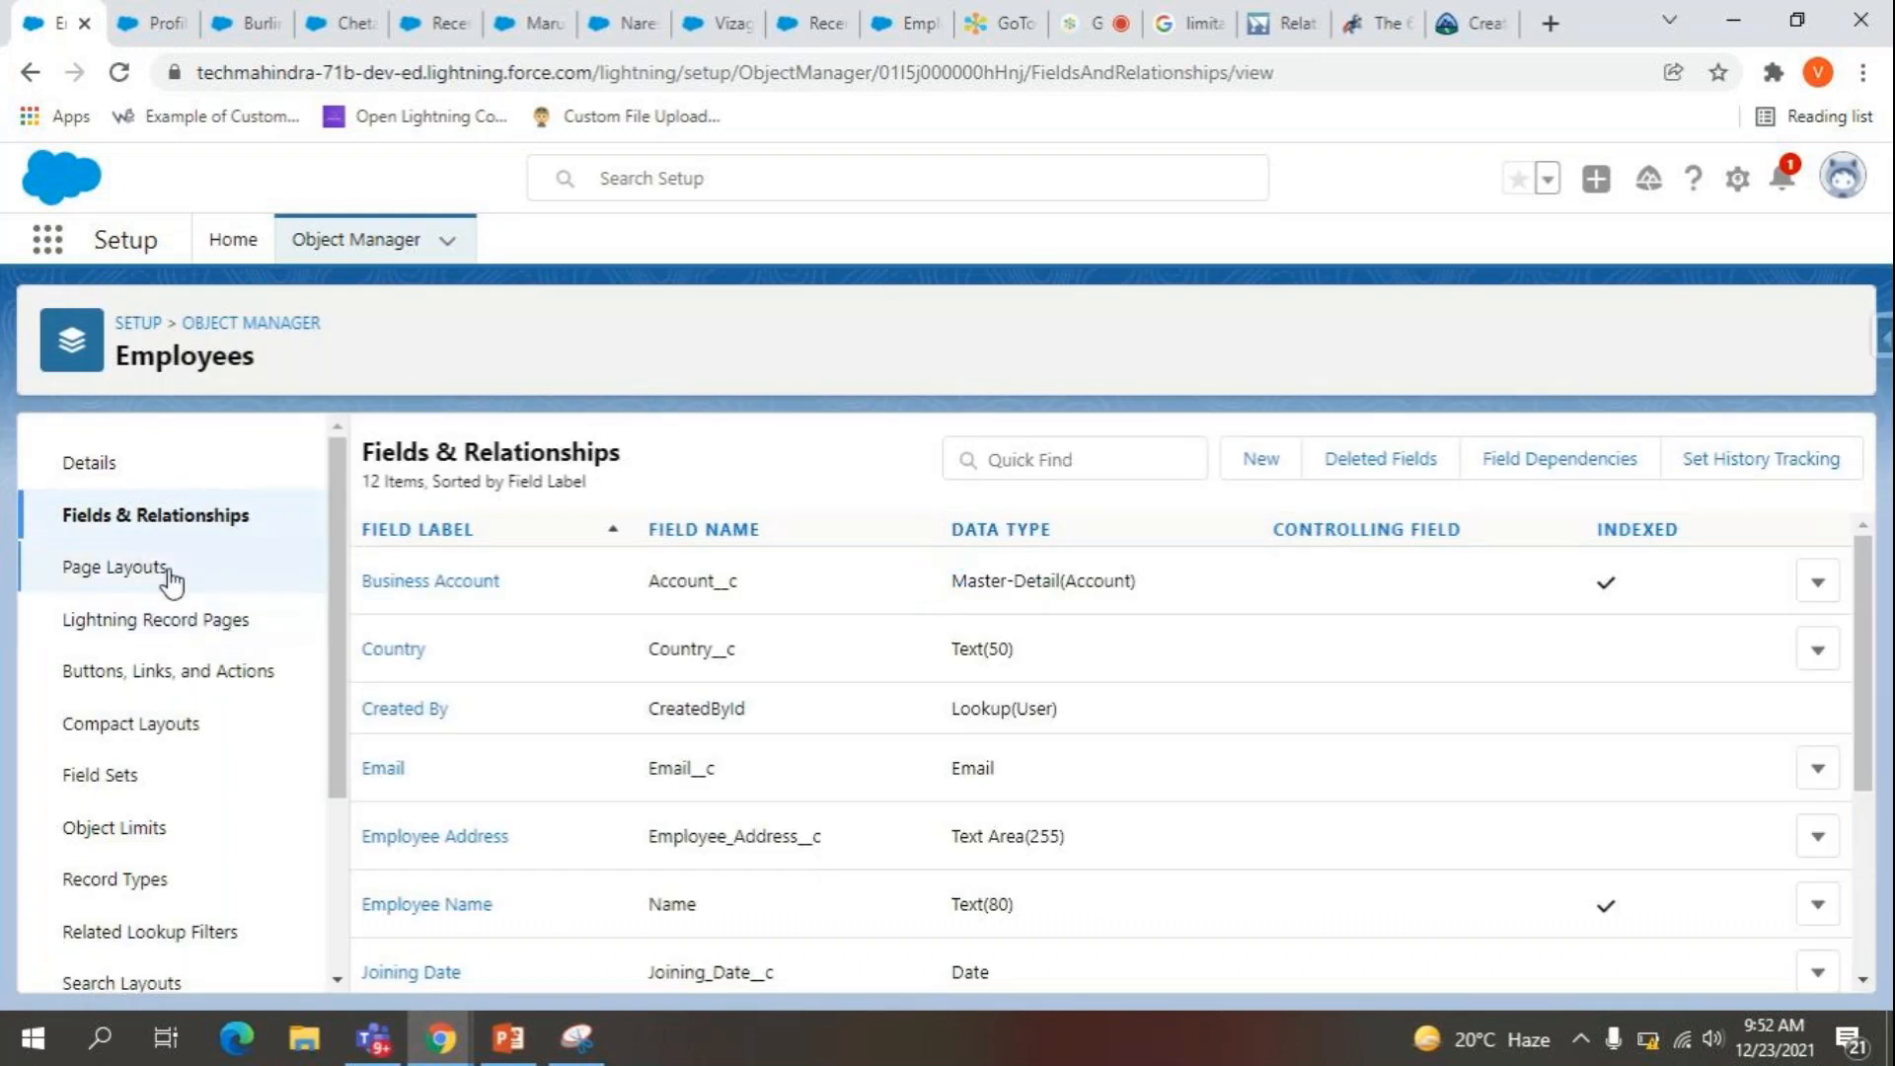
pyautogui.click(166, 570)
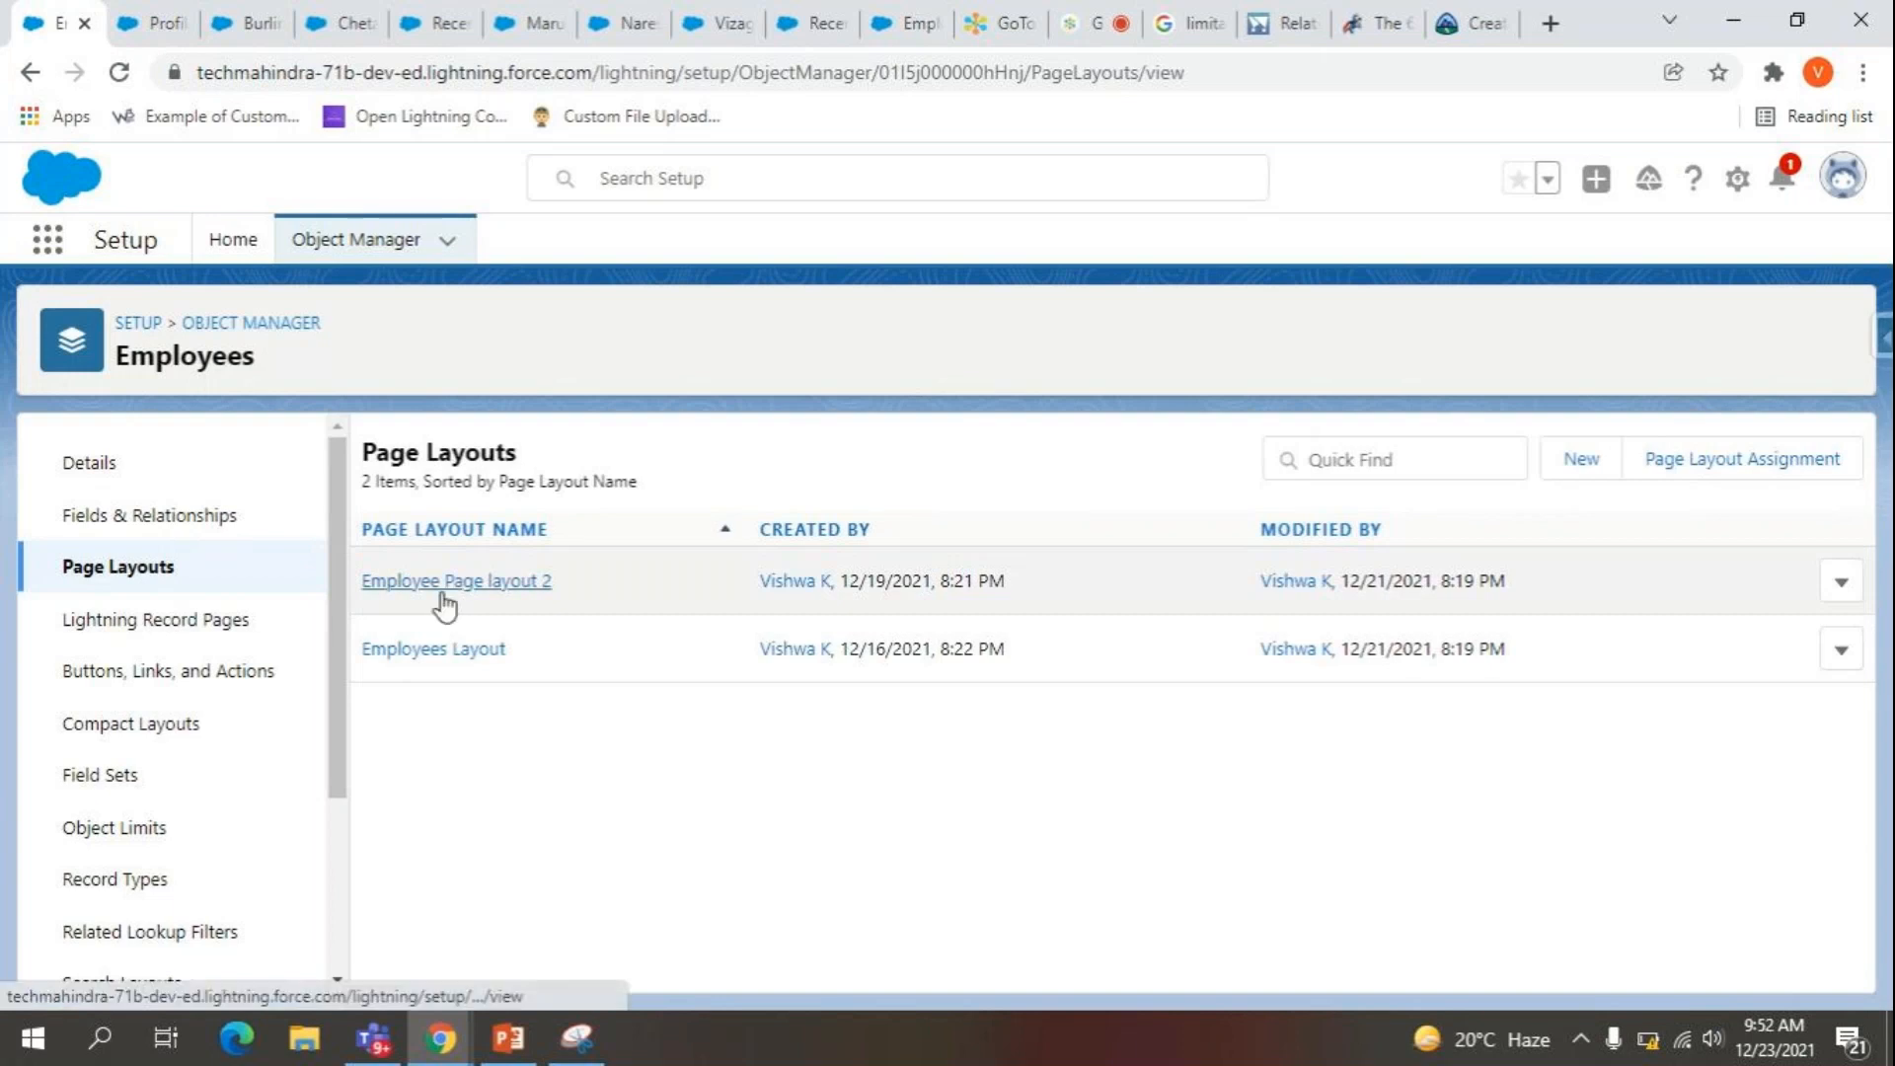
pyautogui.click(357, 241)
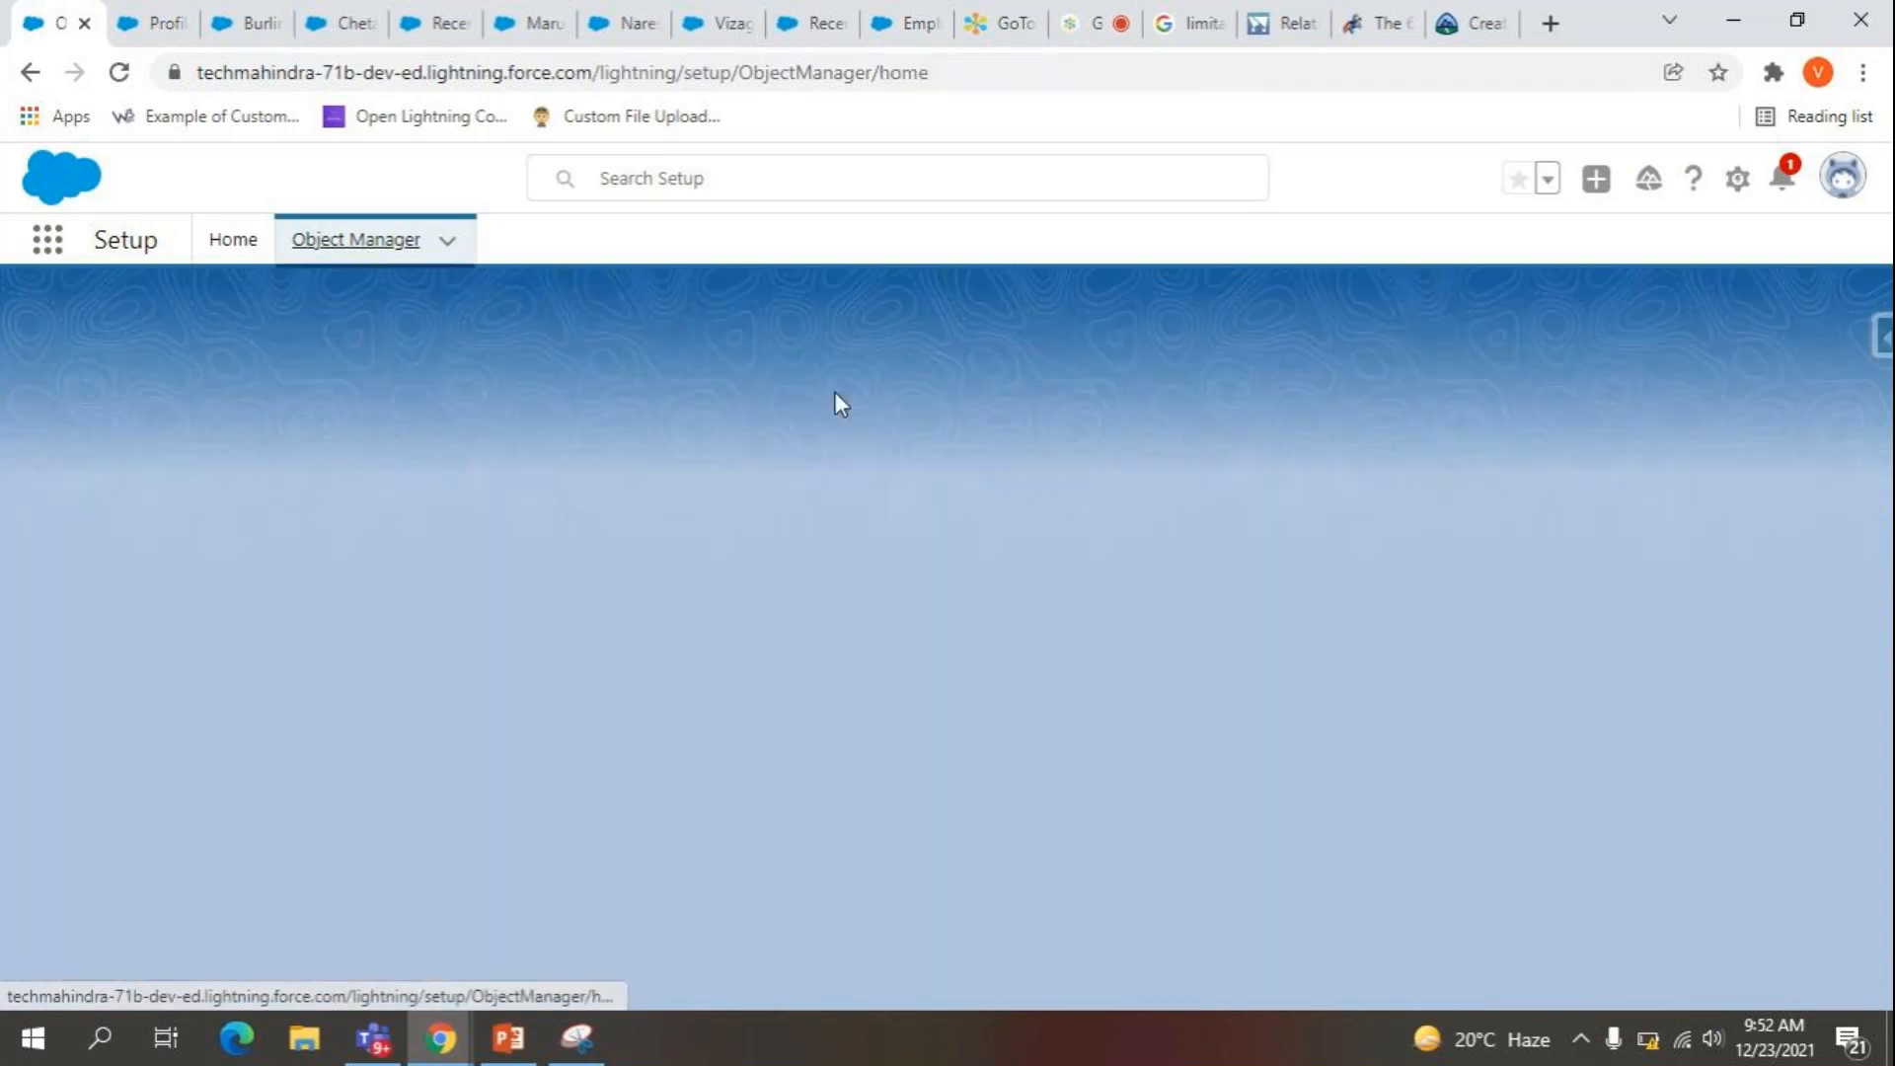
pyautogui.click(1379, 331)
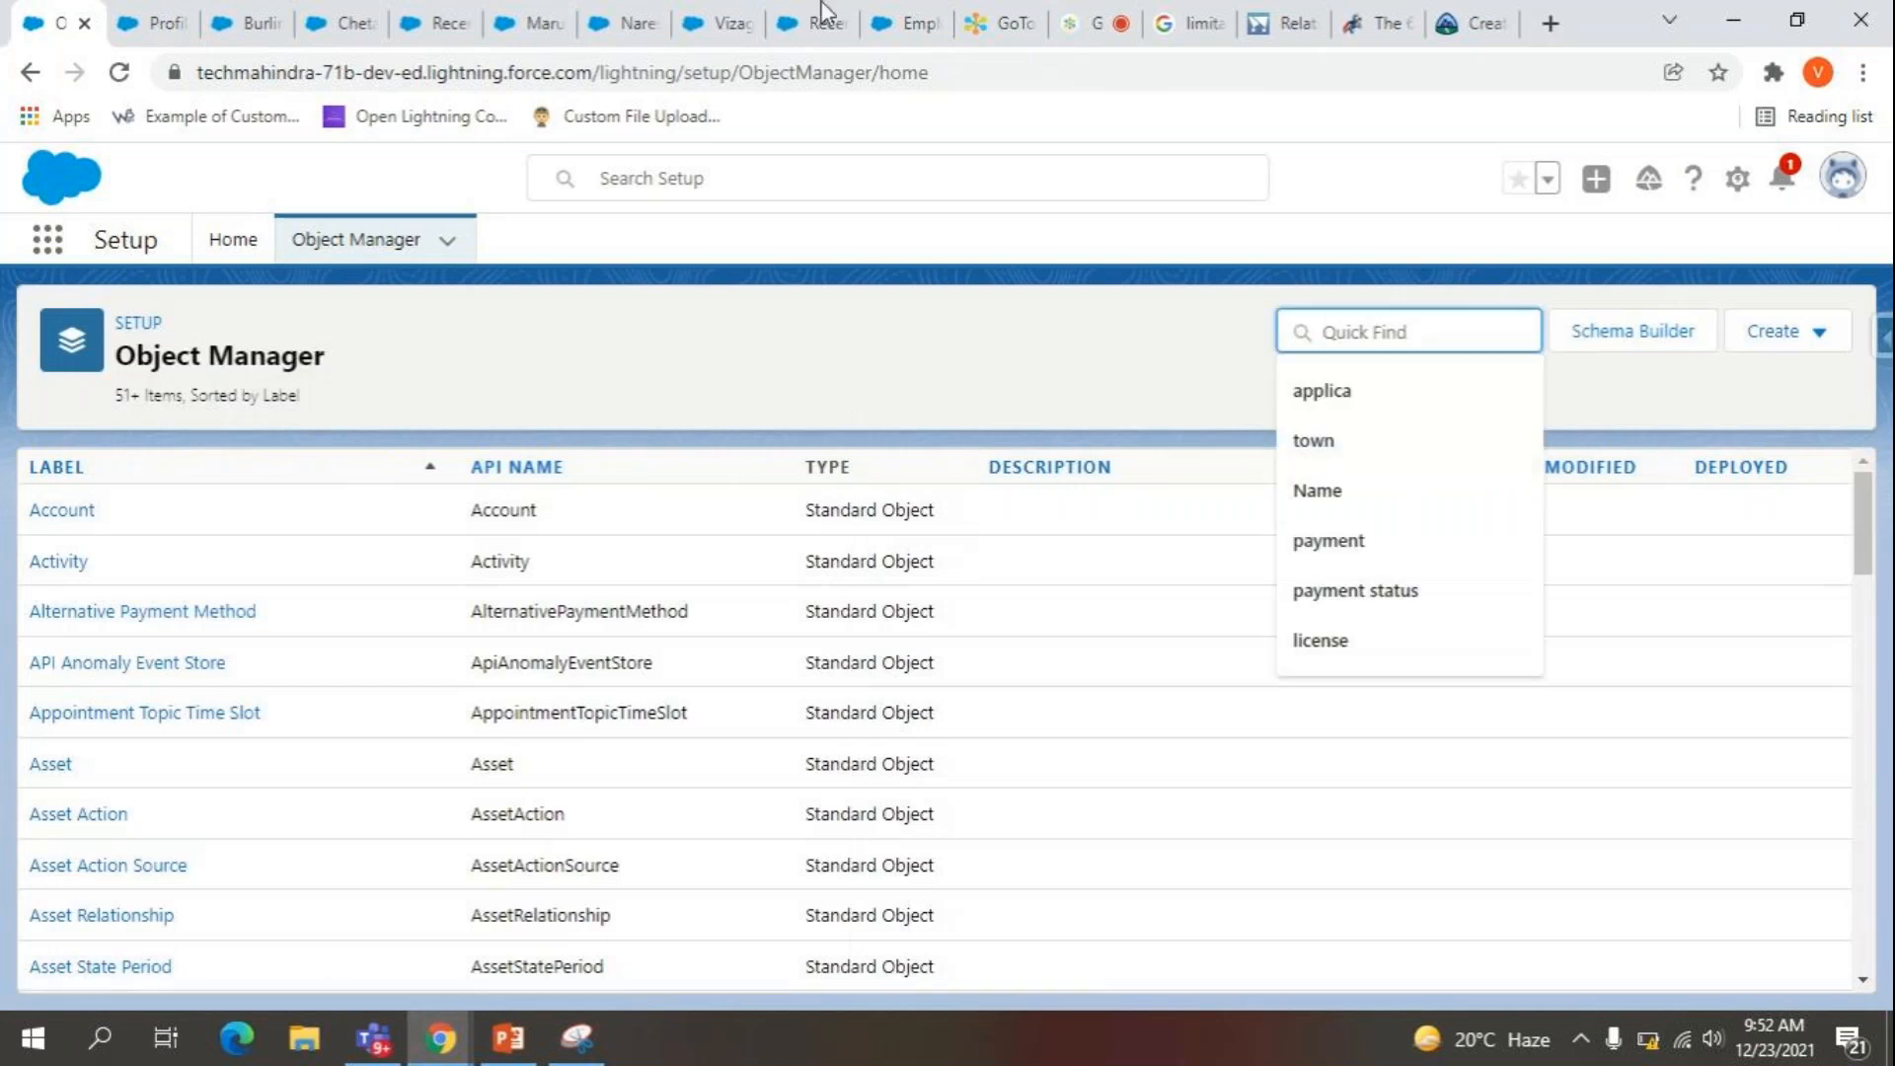
# Return to the Burlington Textiles Corp of America account and view its Employees related list.
pyautogui.click(158, 20)
pyautogui.click(241, 4)
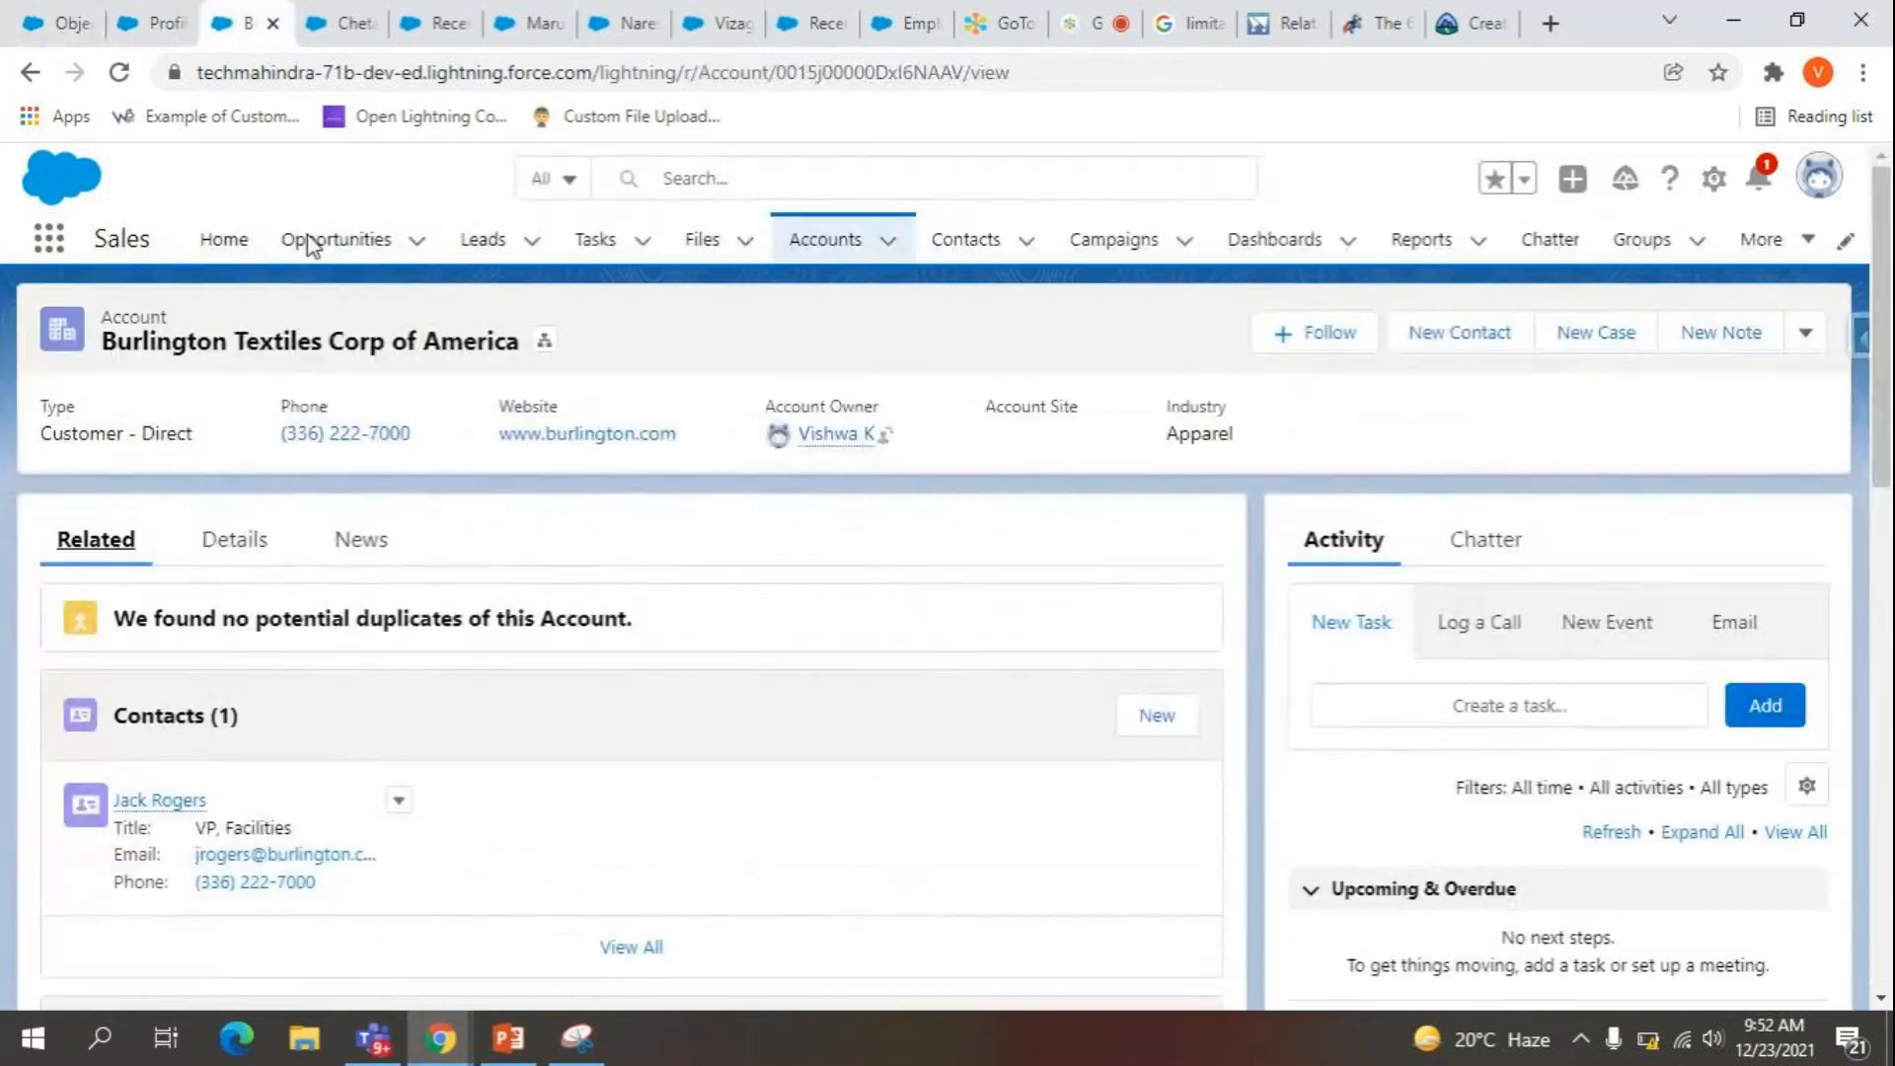
pyautogui.scroll(-10, 247, 789)
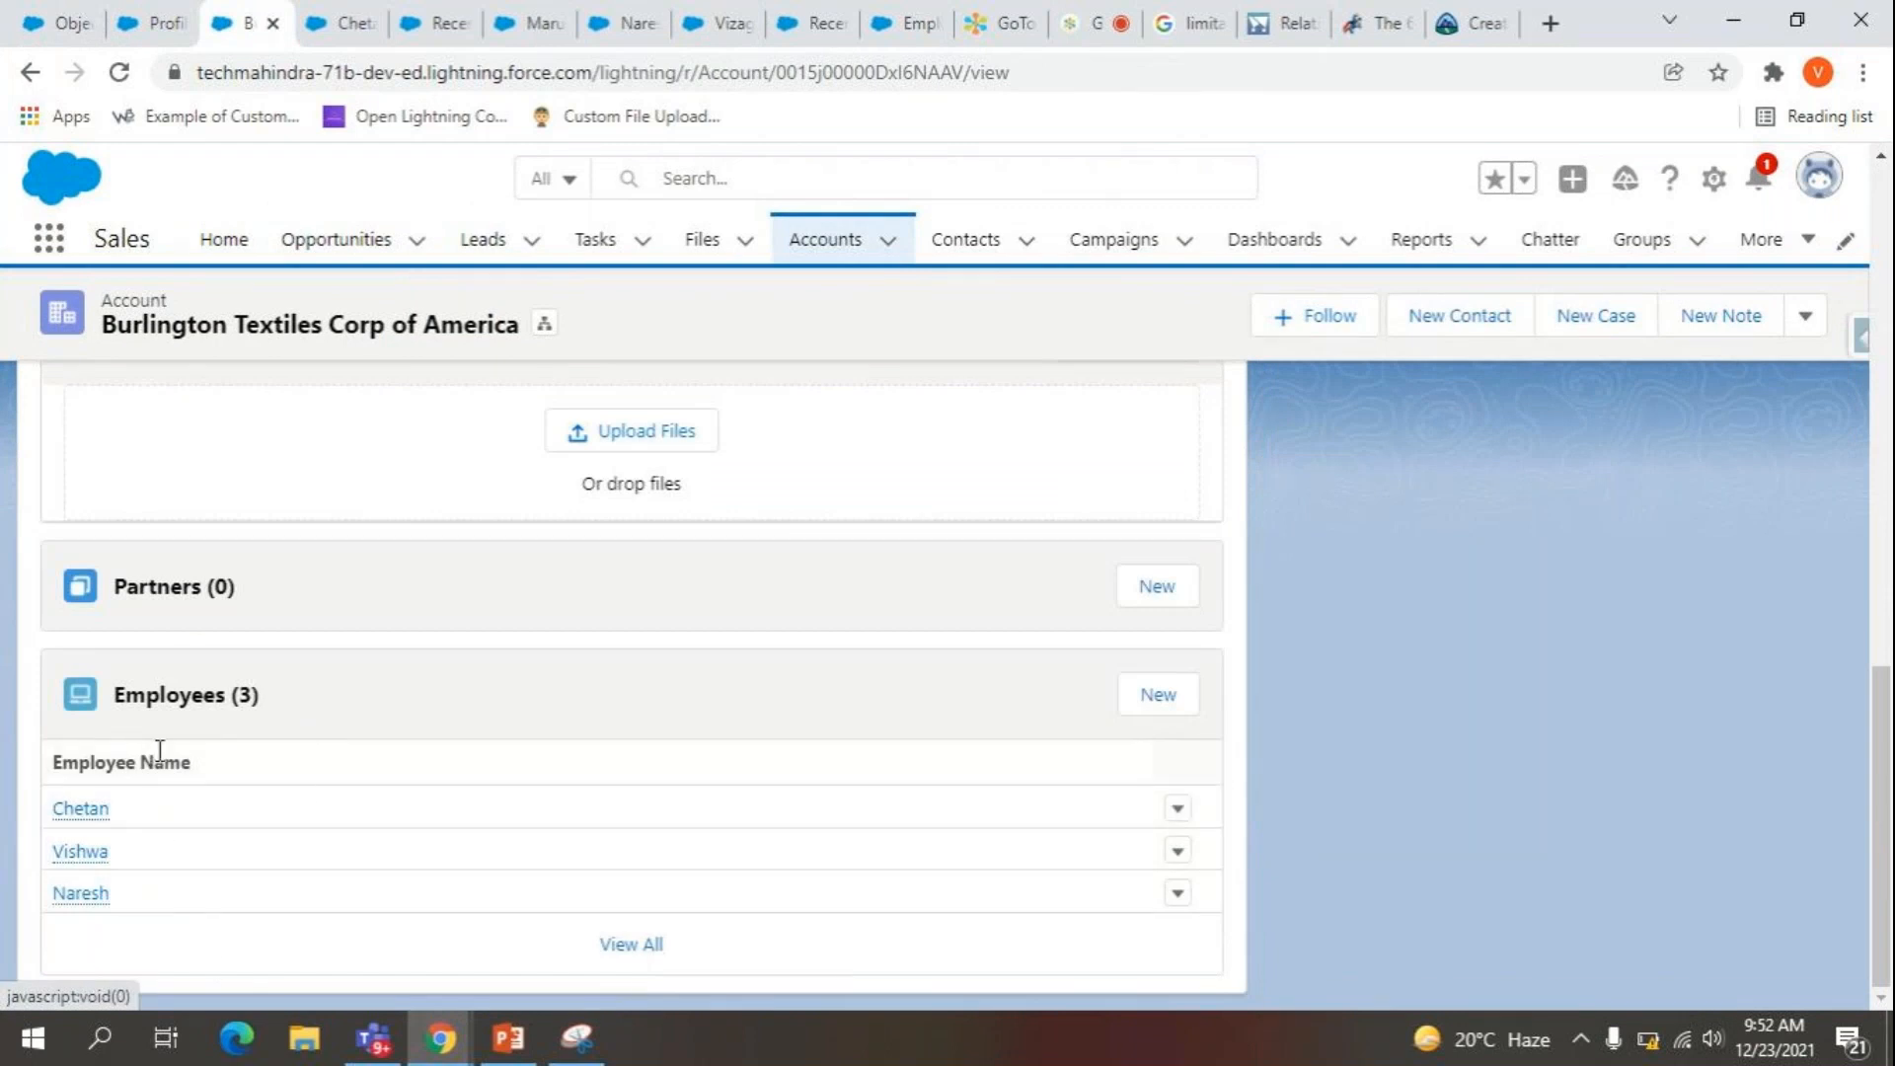
# Show the All list view of Employees and check its Business Account column and list view controls.
pyautogui.click(359, 9)
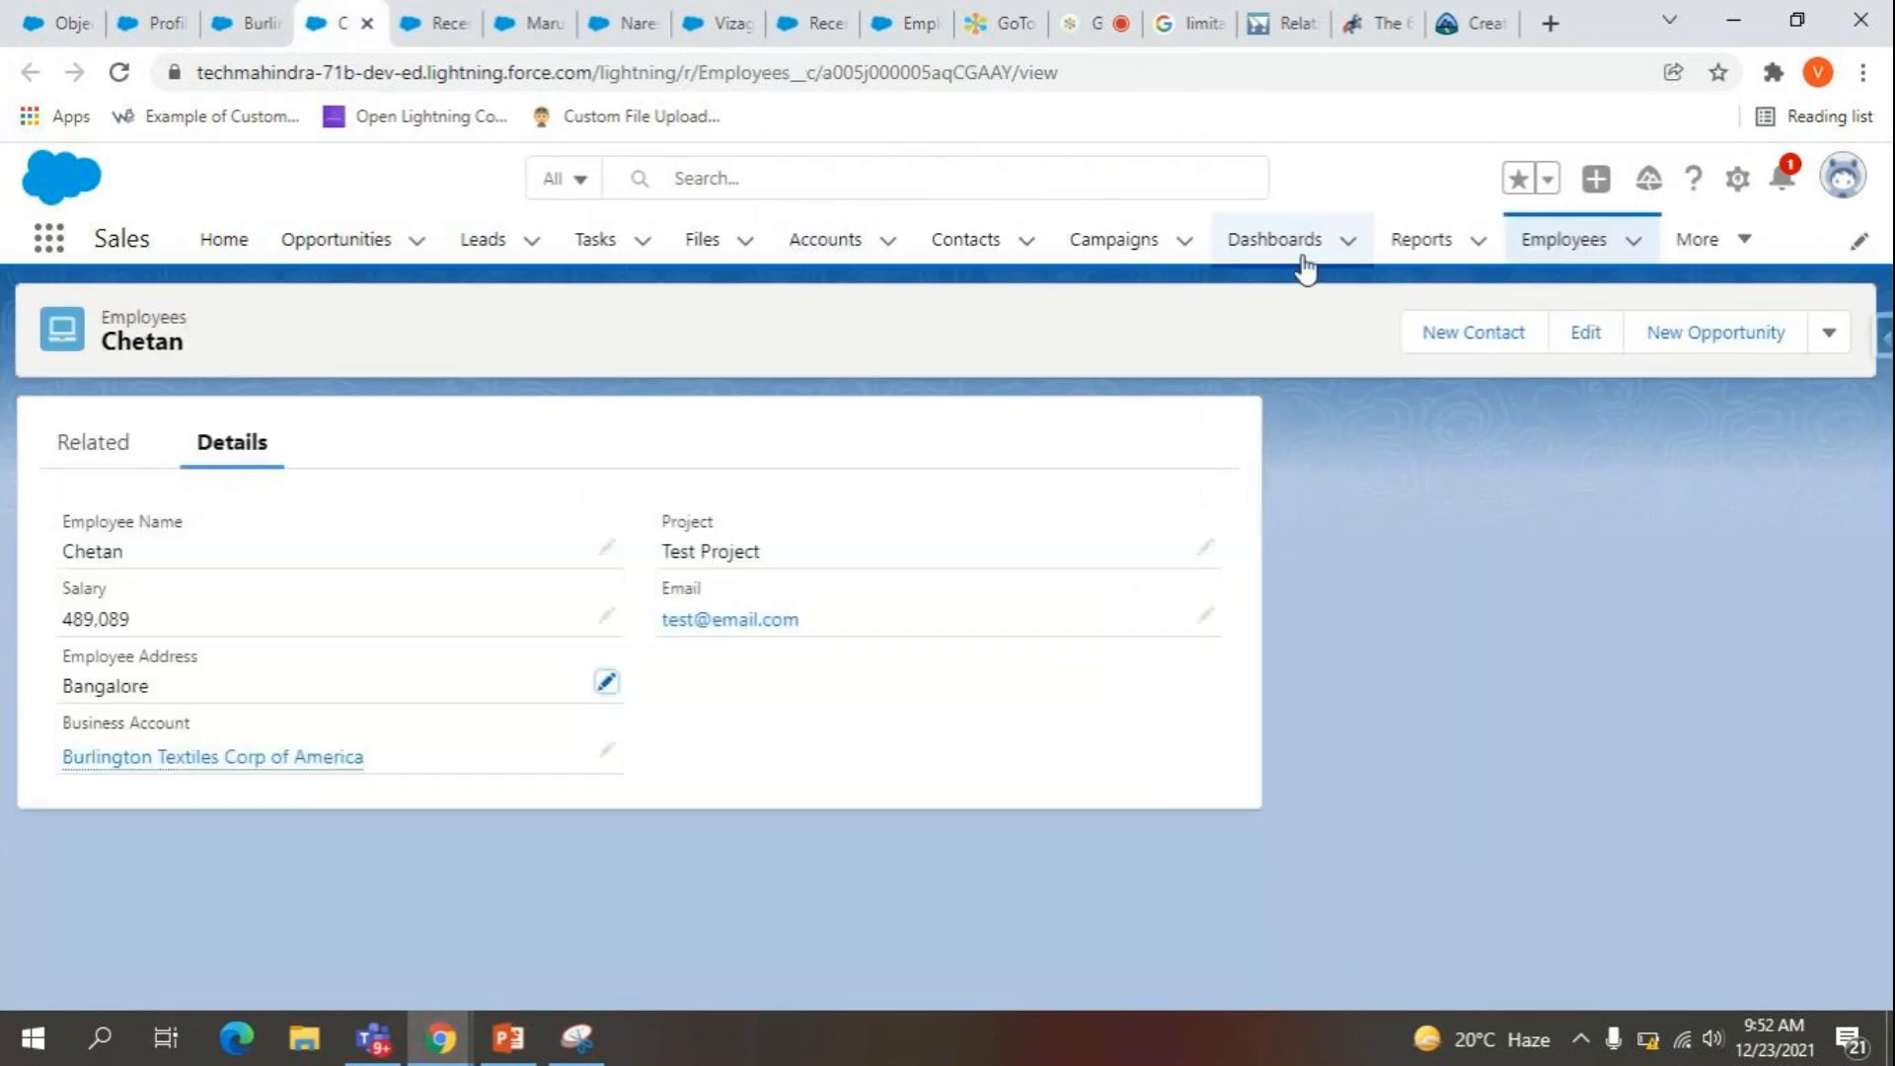
pyautogui.click(1564, 242)
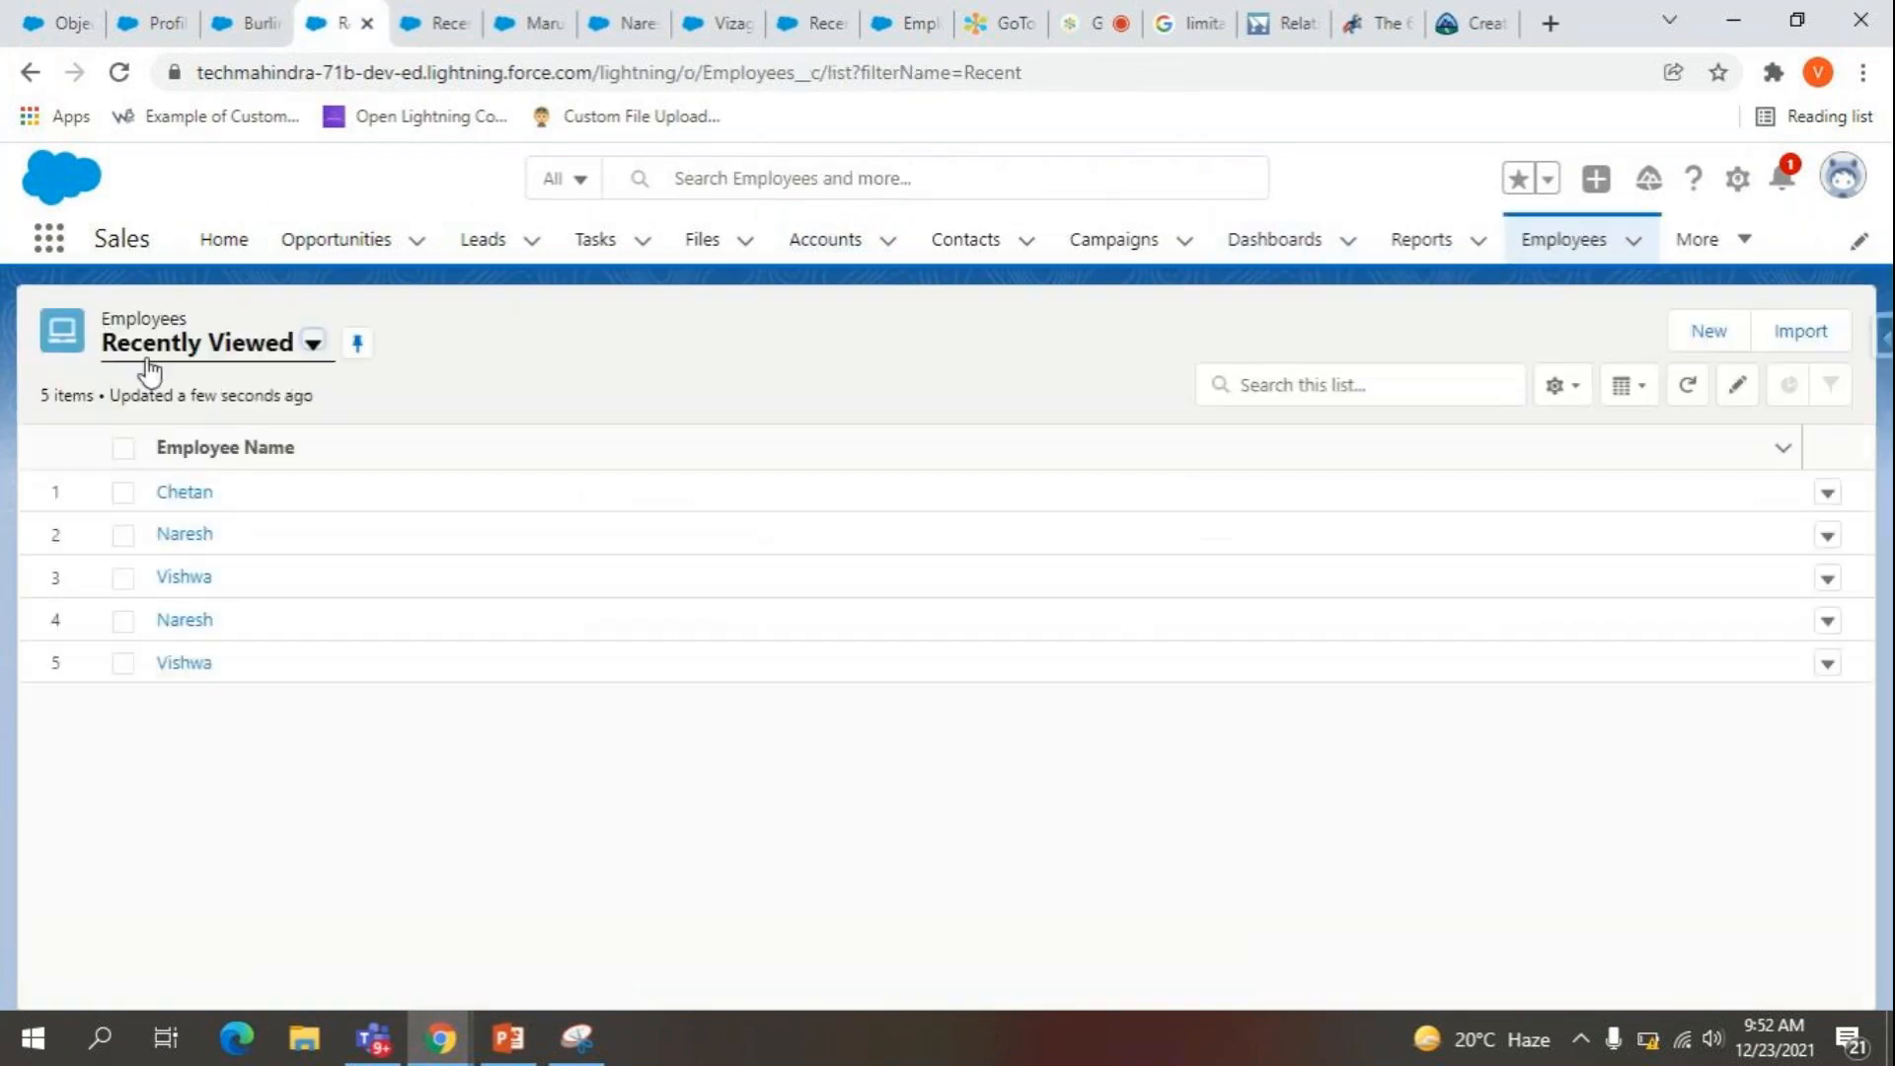
pyautogui.click(149, 361)
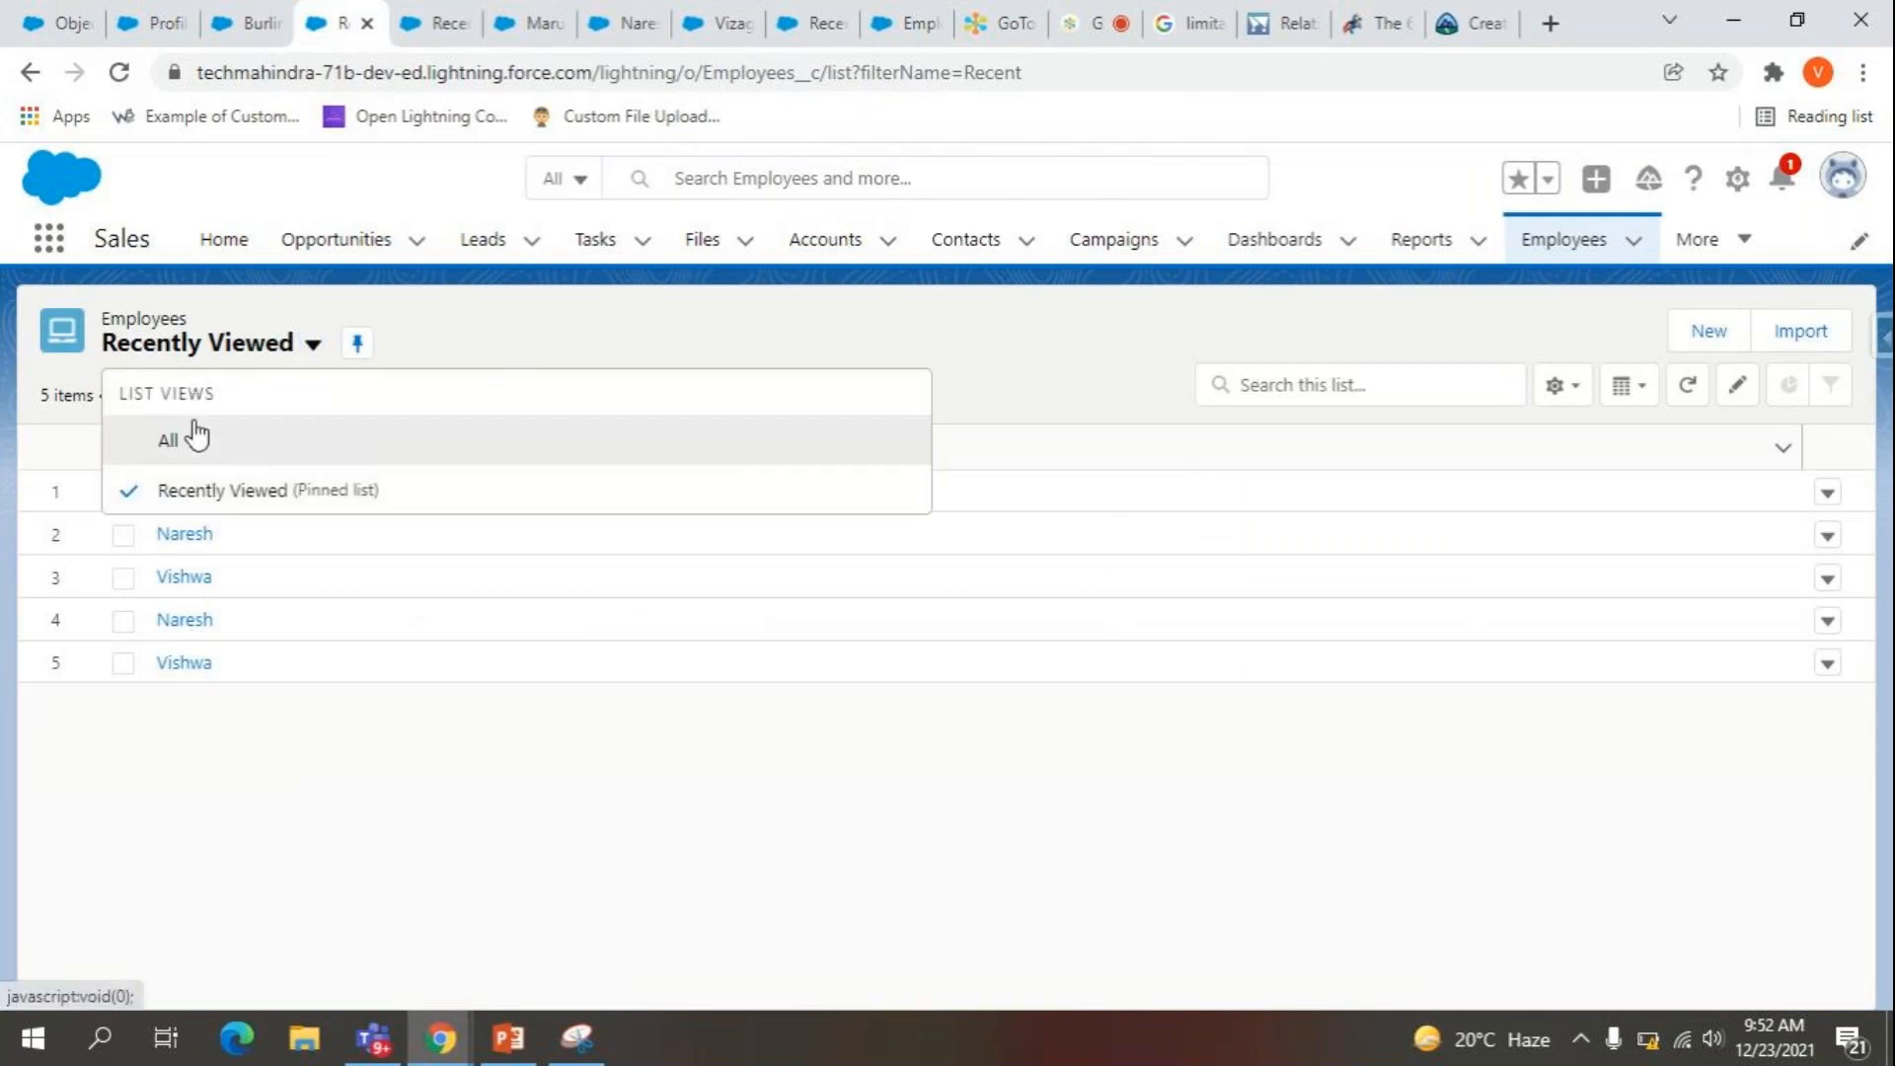
pyautogui.click(196, 434)
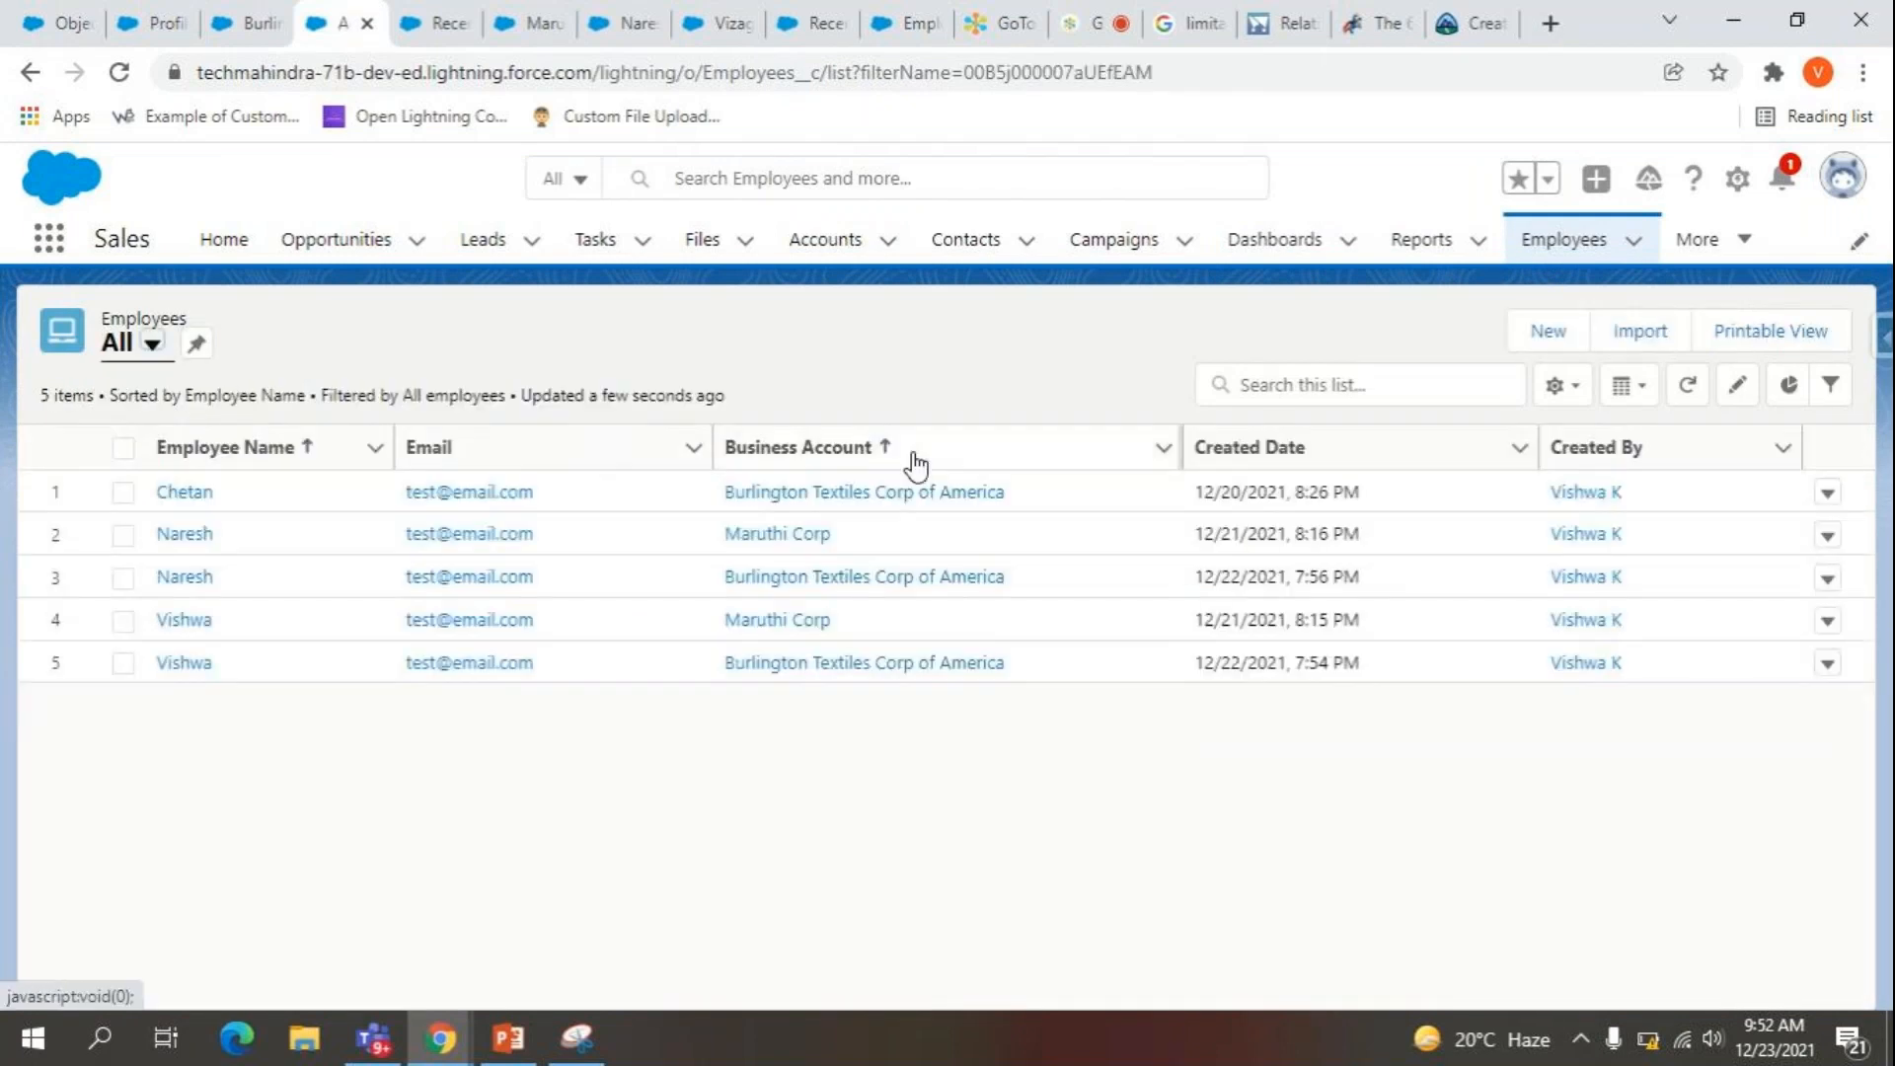
pyautogui.click(1587, 384)
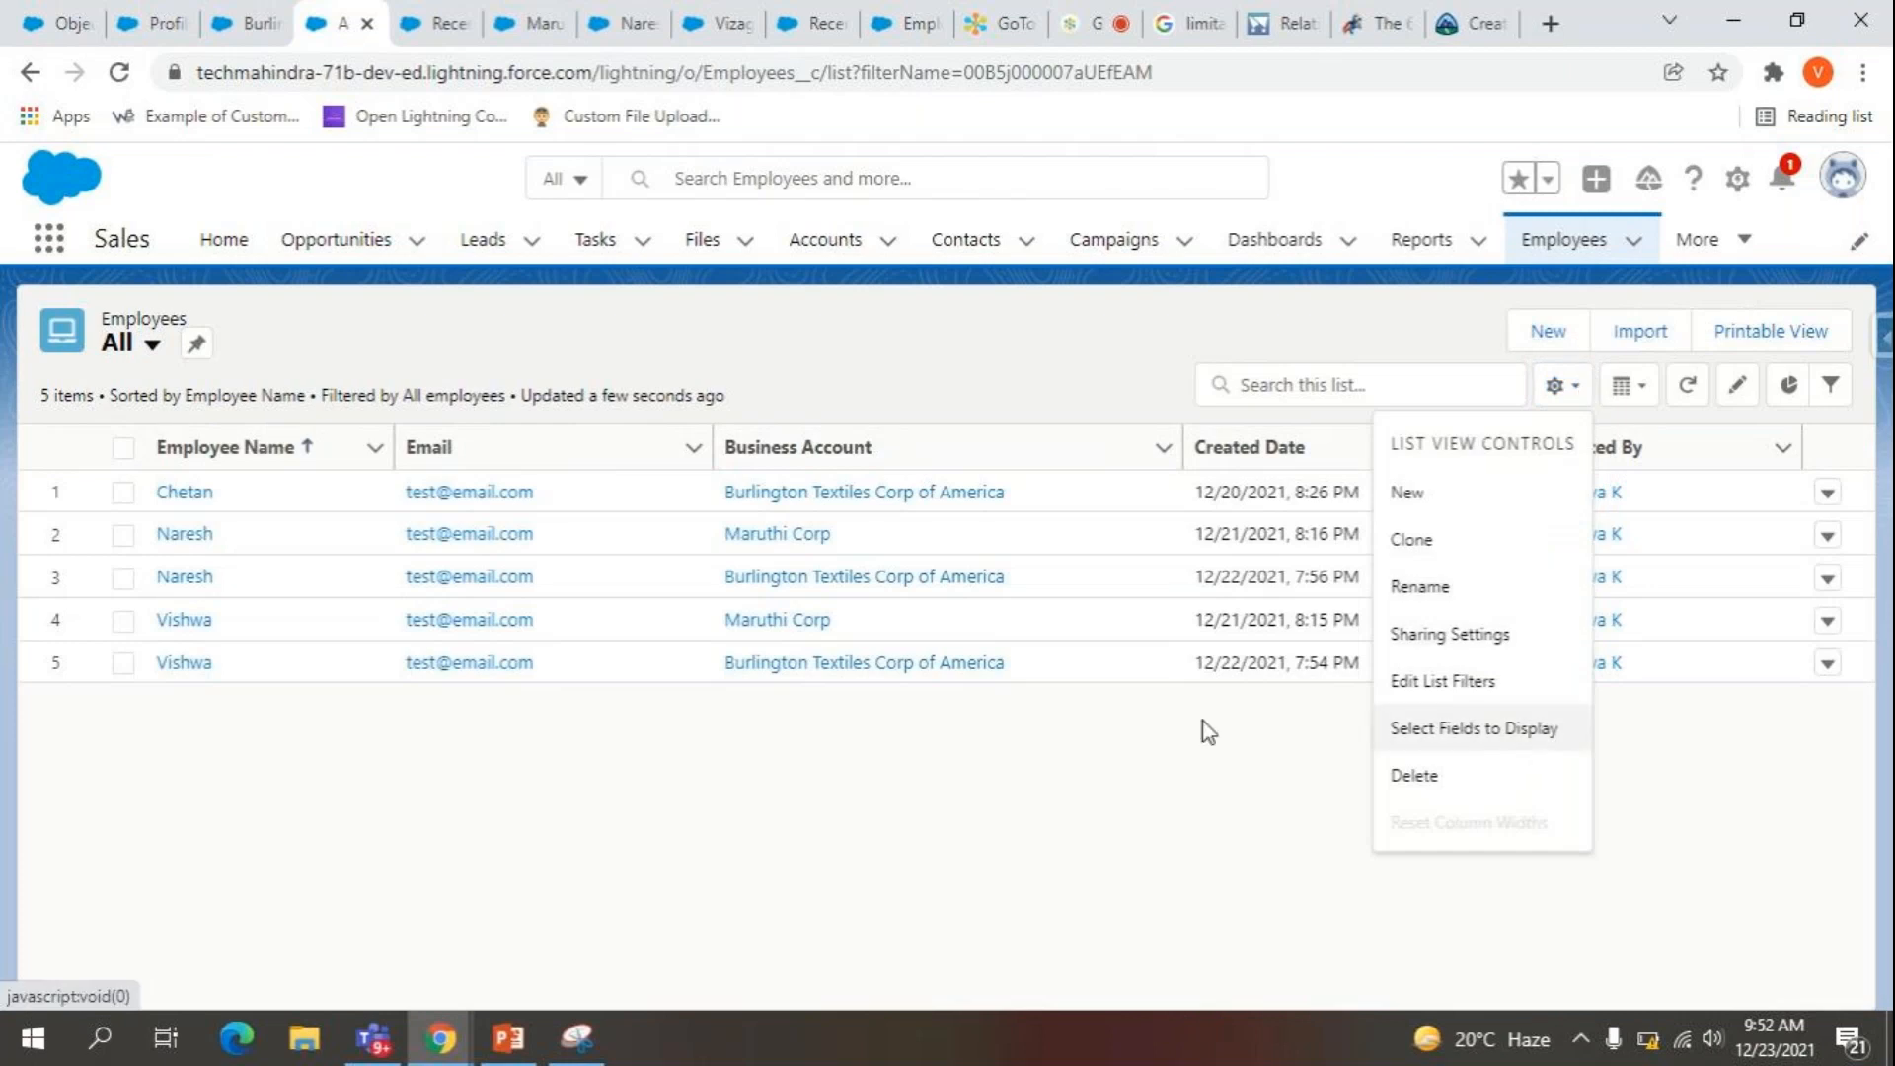
pyautogui.click(431, 377)
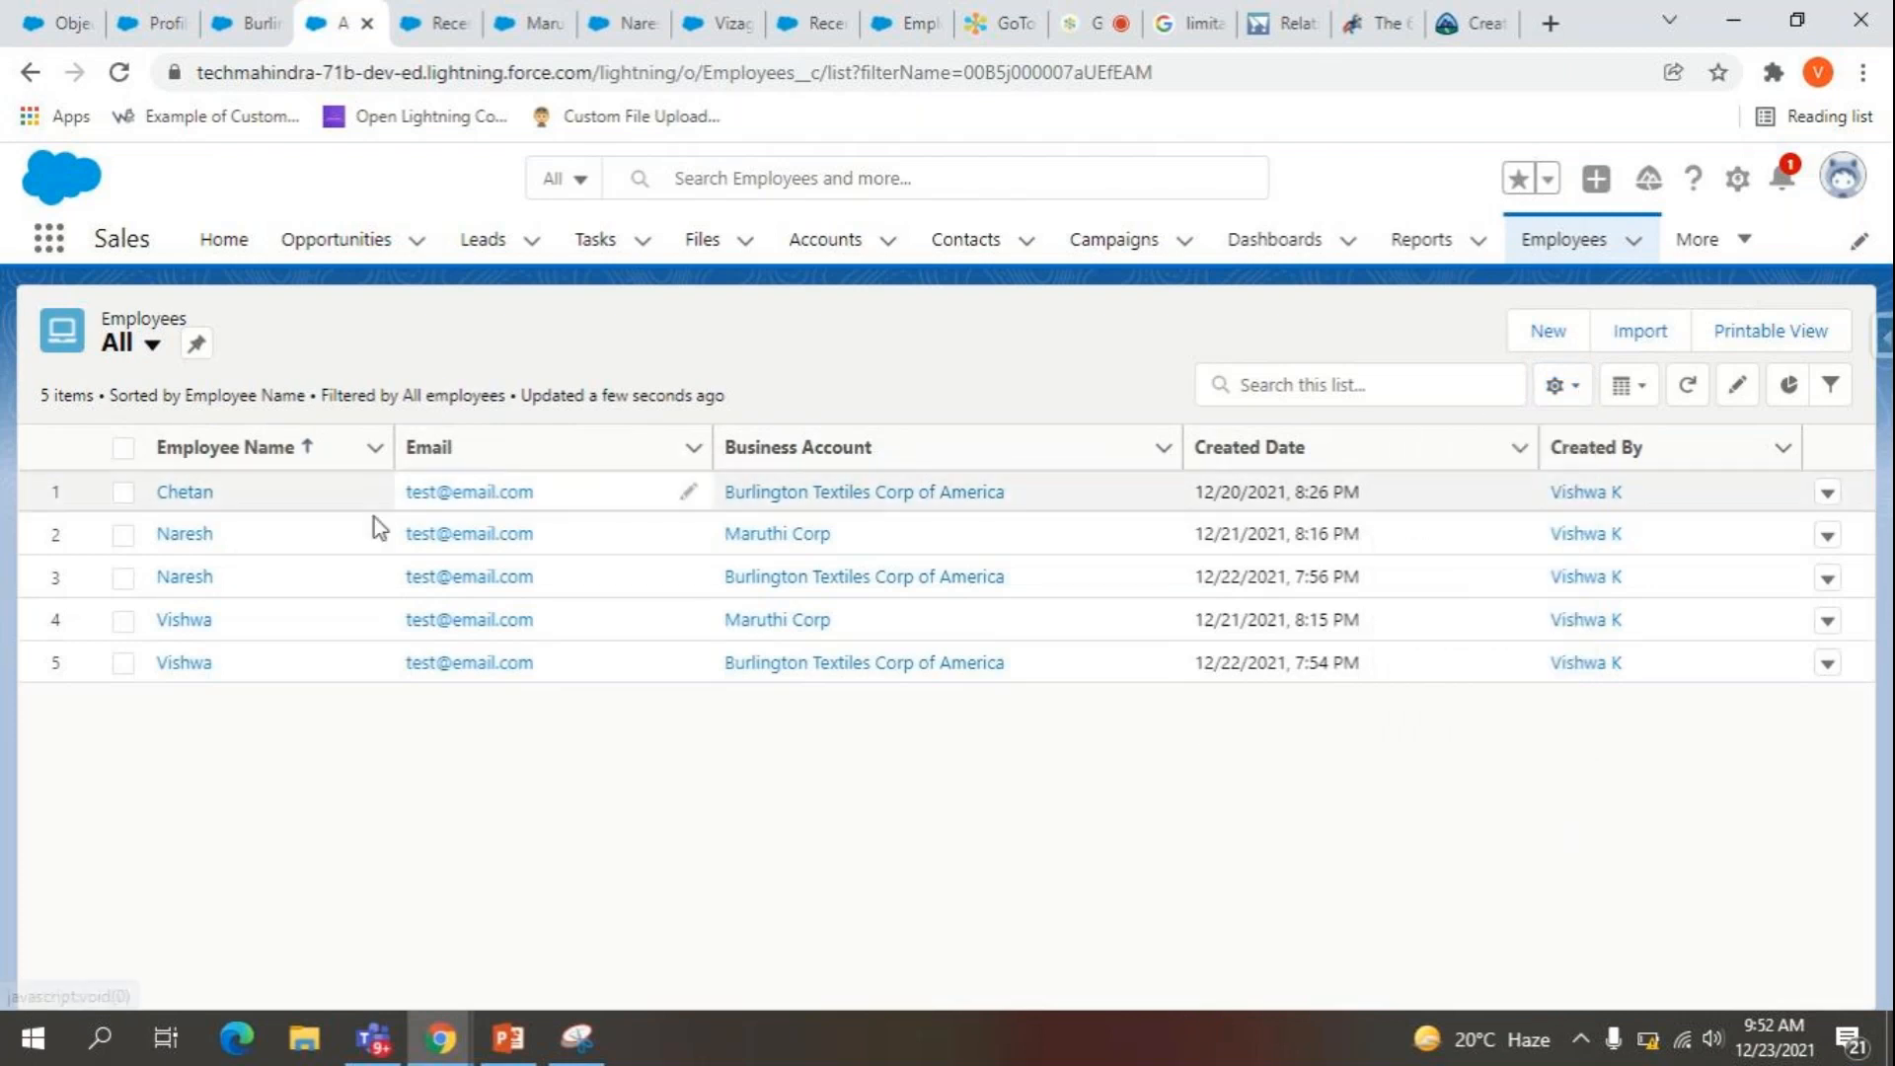
# Review the Burlington Textiles account's related lists again, from Contacts down to Partners and Employees.
pyautogui.click(158, 21)
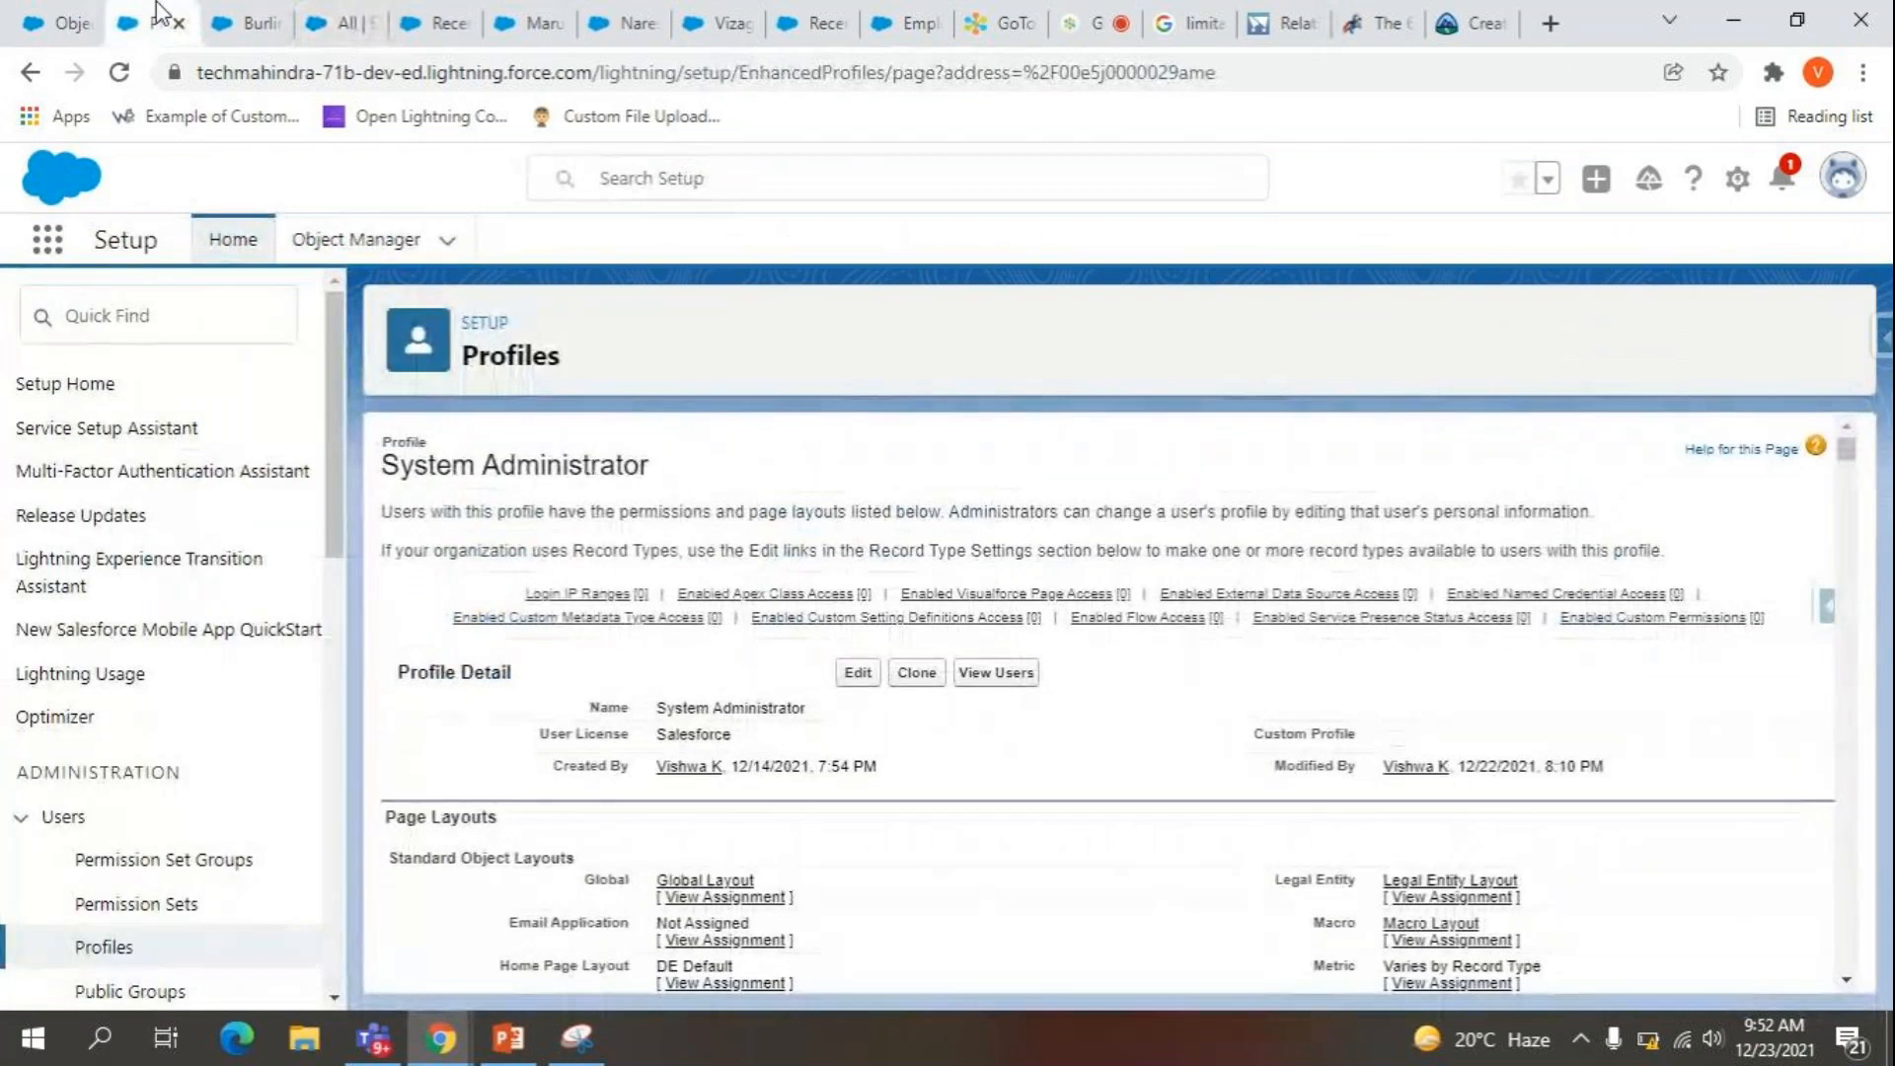
pyautogui.click(225, 14)
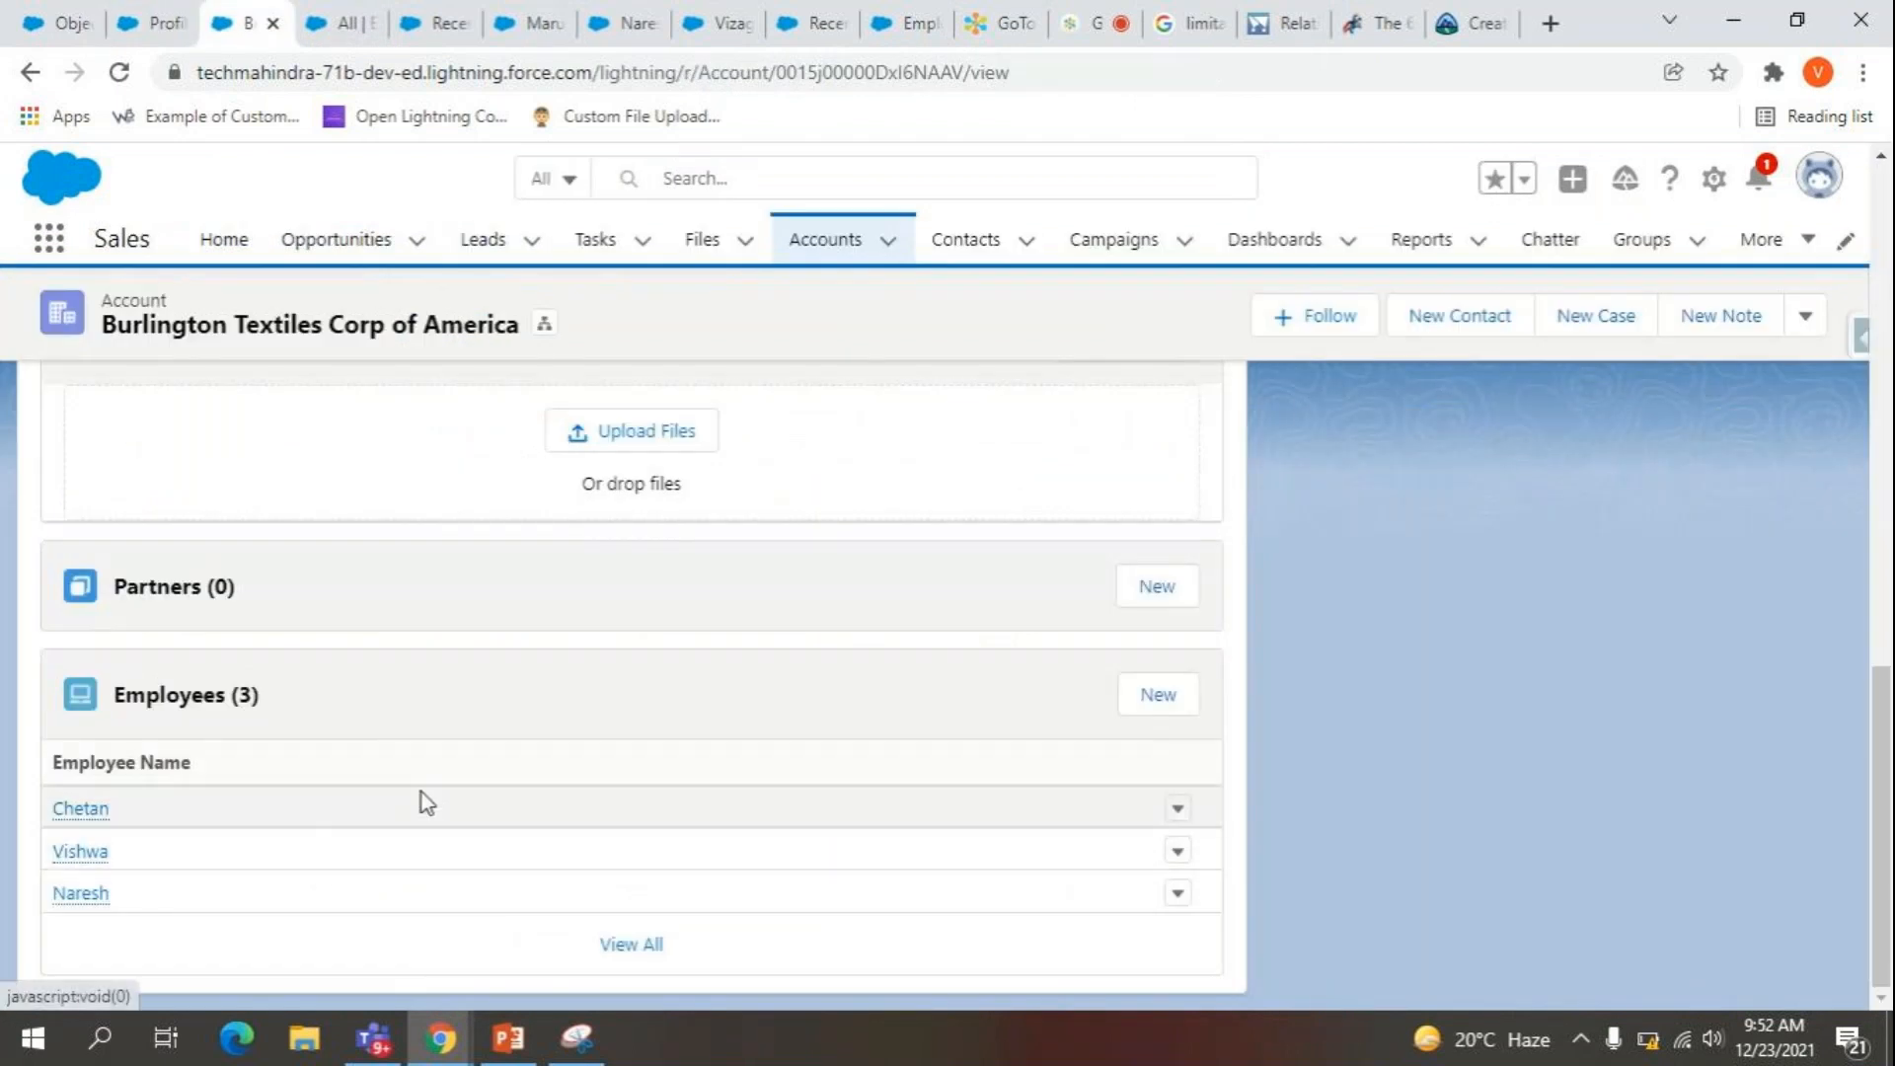
pyautogui.scroll(10, 425, 792)
pyautogui.scroll(5, 372, 553)
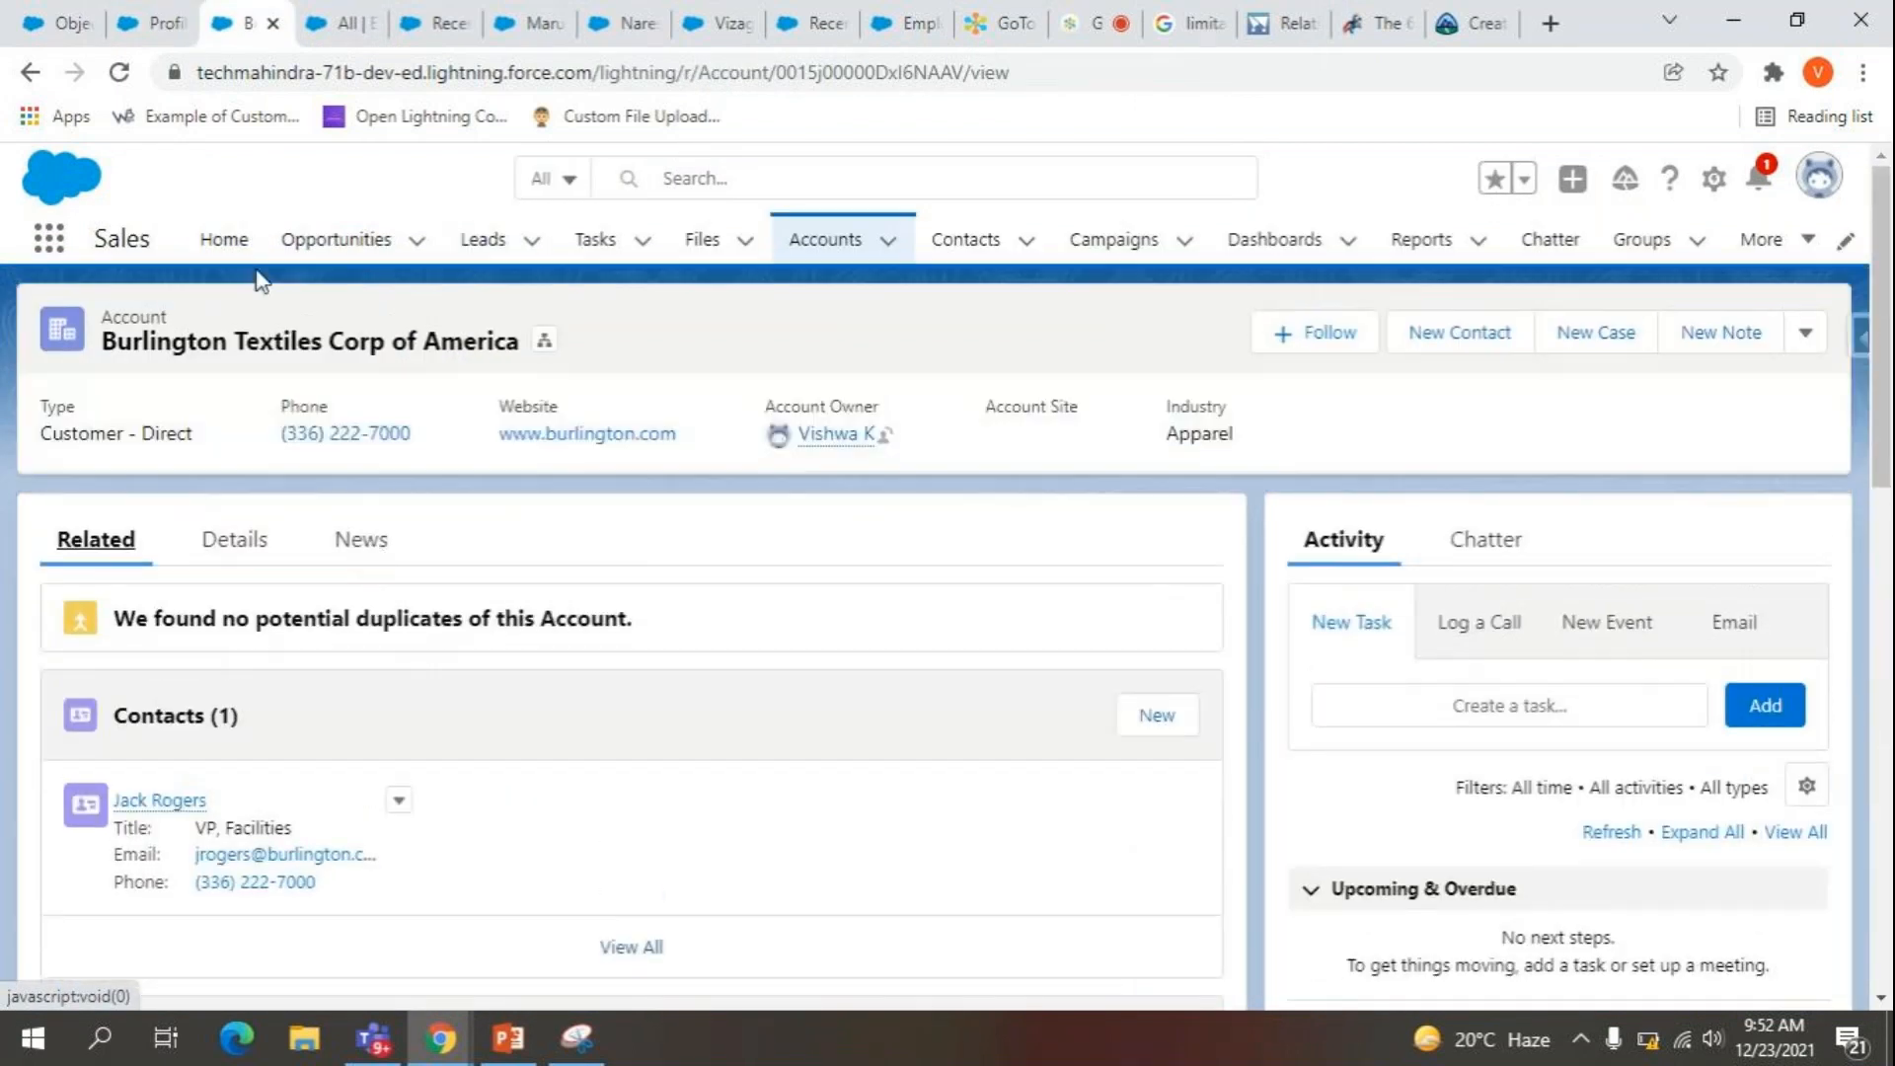
pyautogui.scroll(-15, 336, 672)
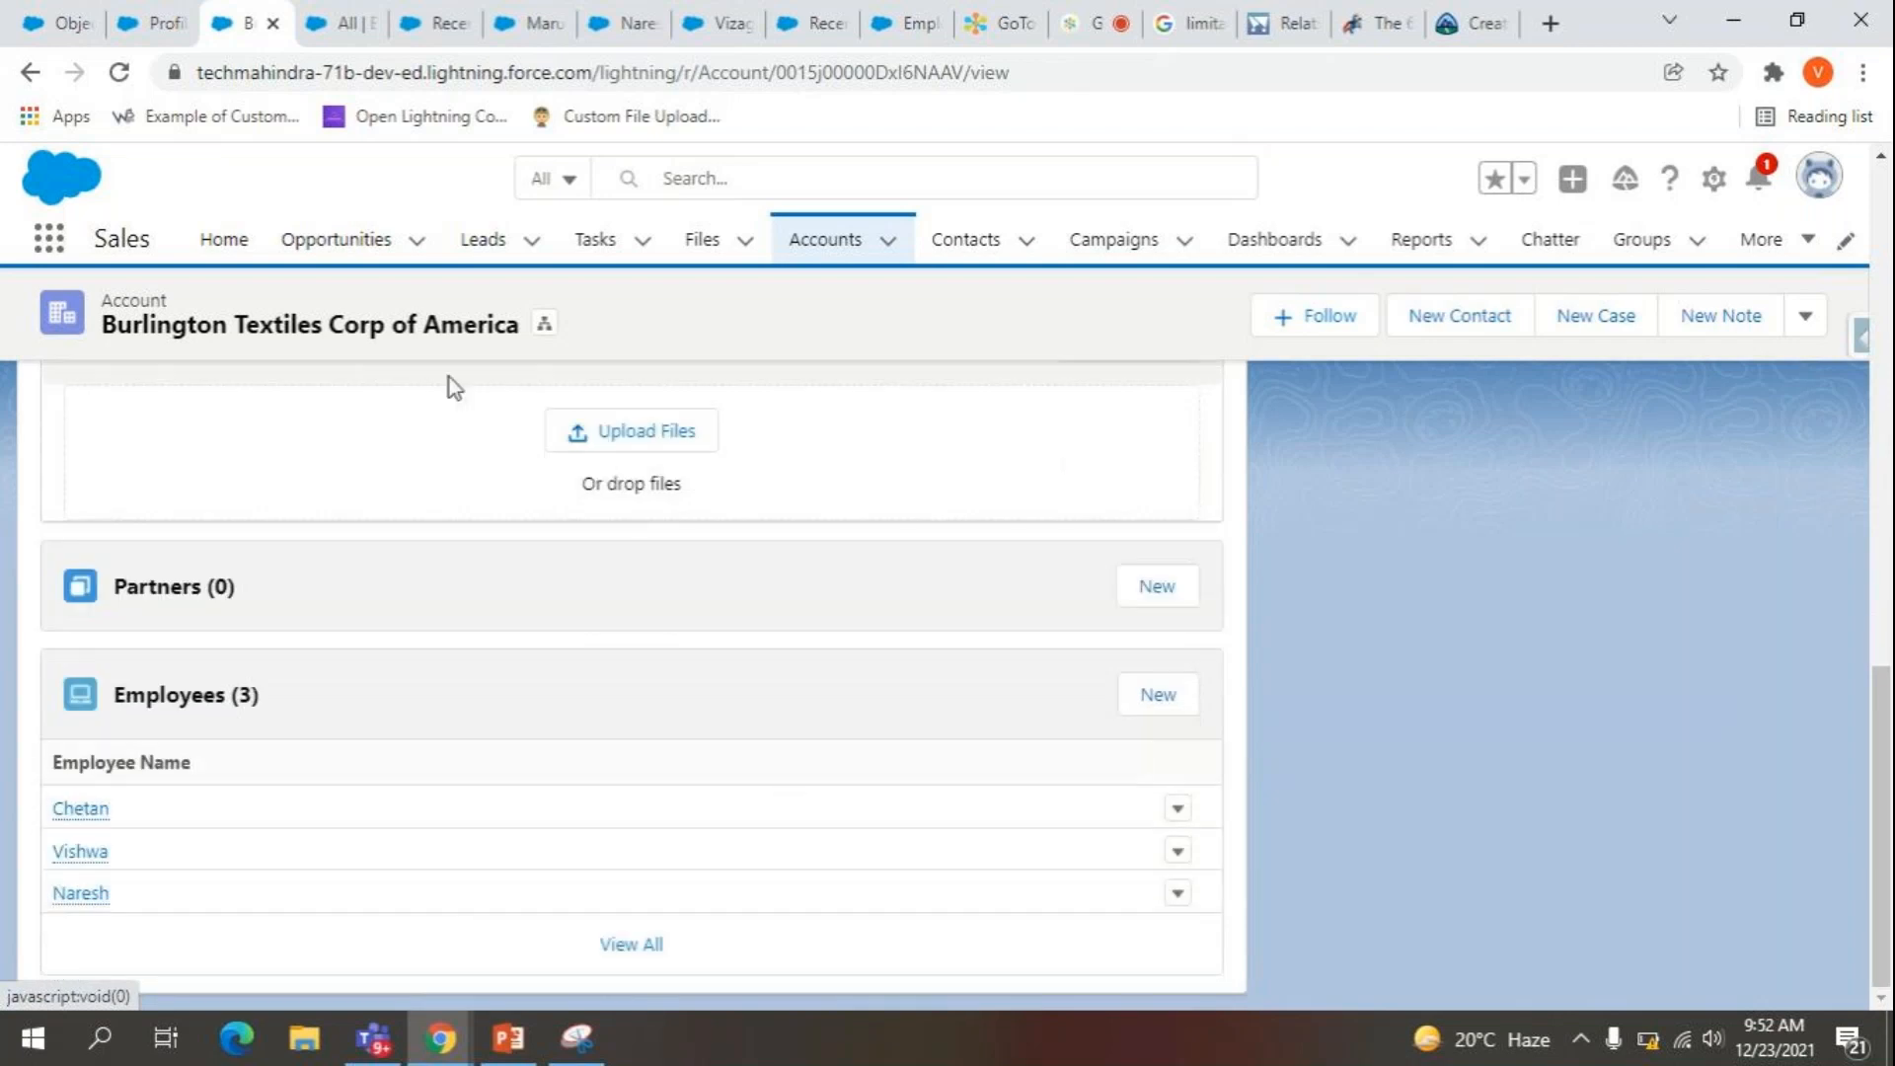
pyautogui.click(158, 22)
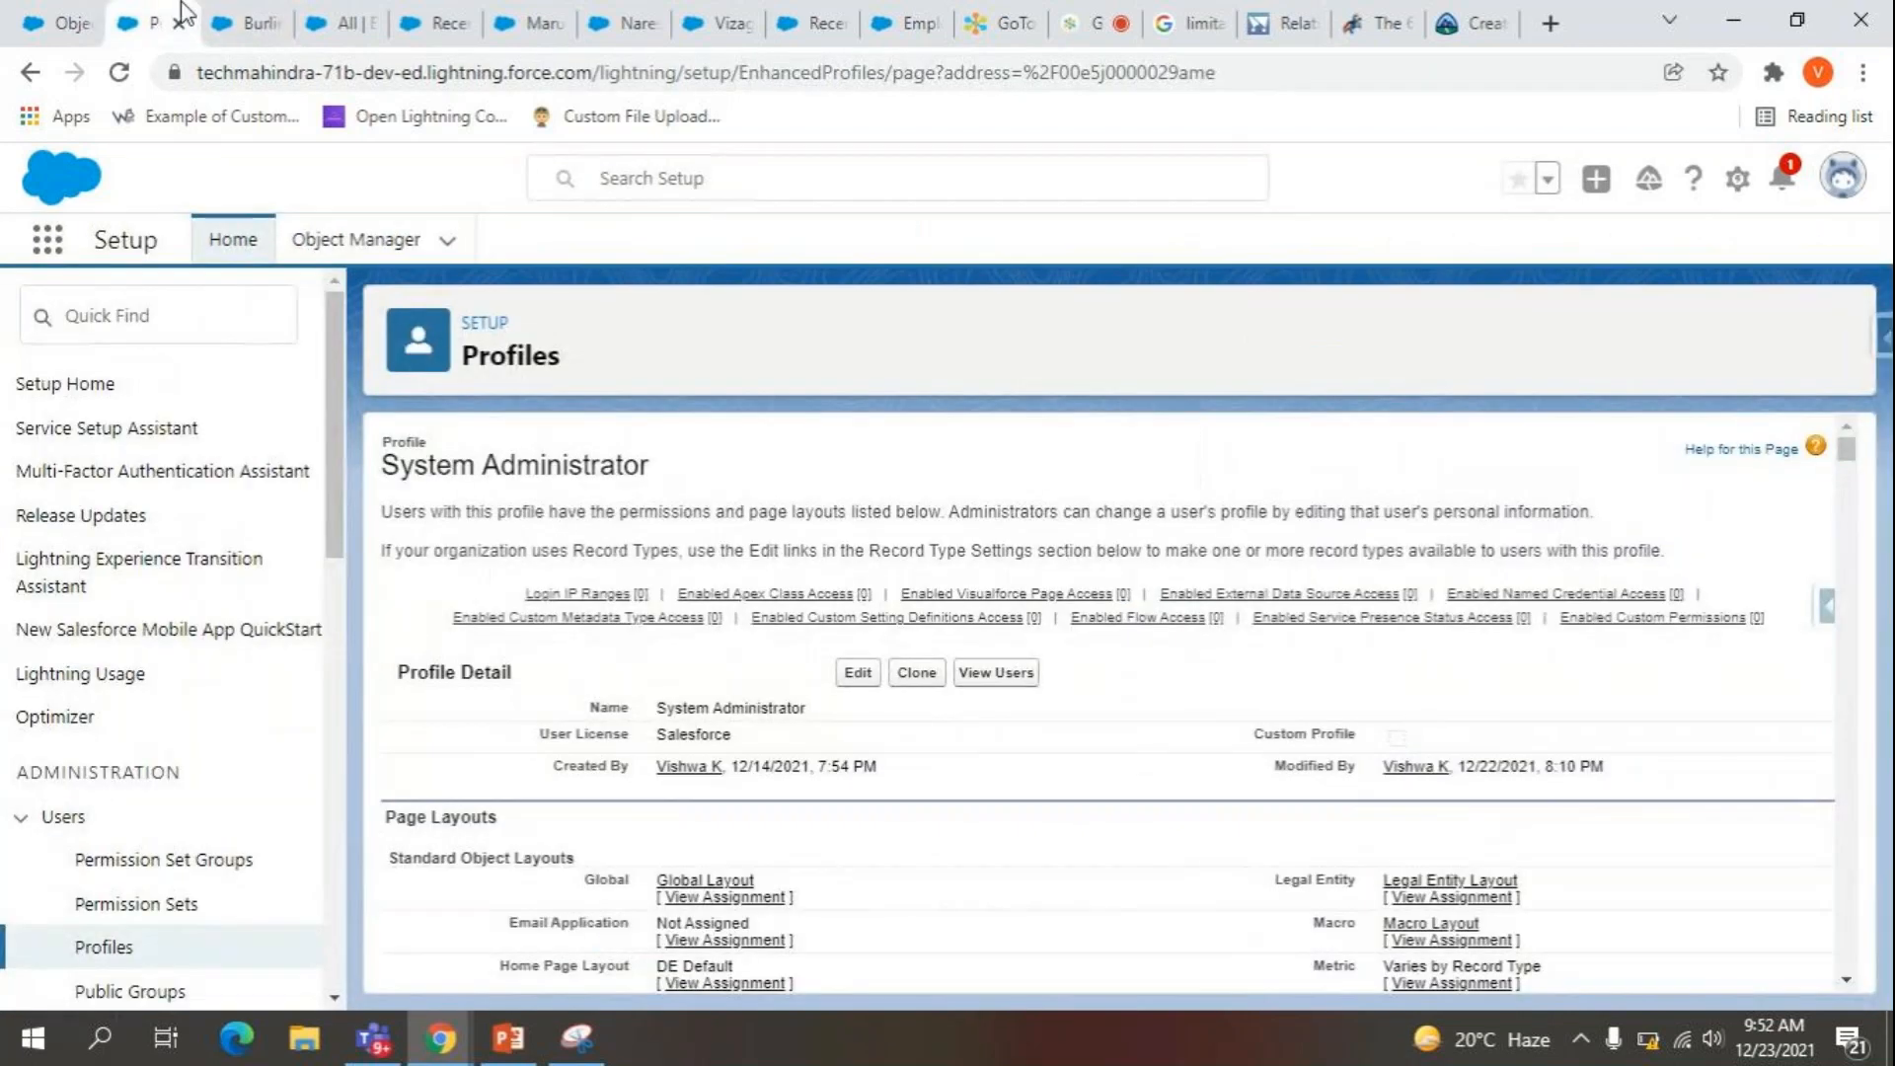
pyautogui.click(96, 14)
pyautogui.click(267, 16)
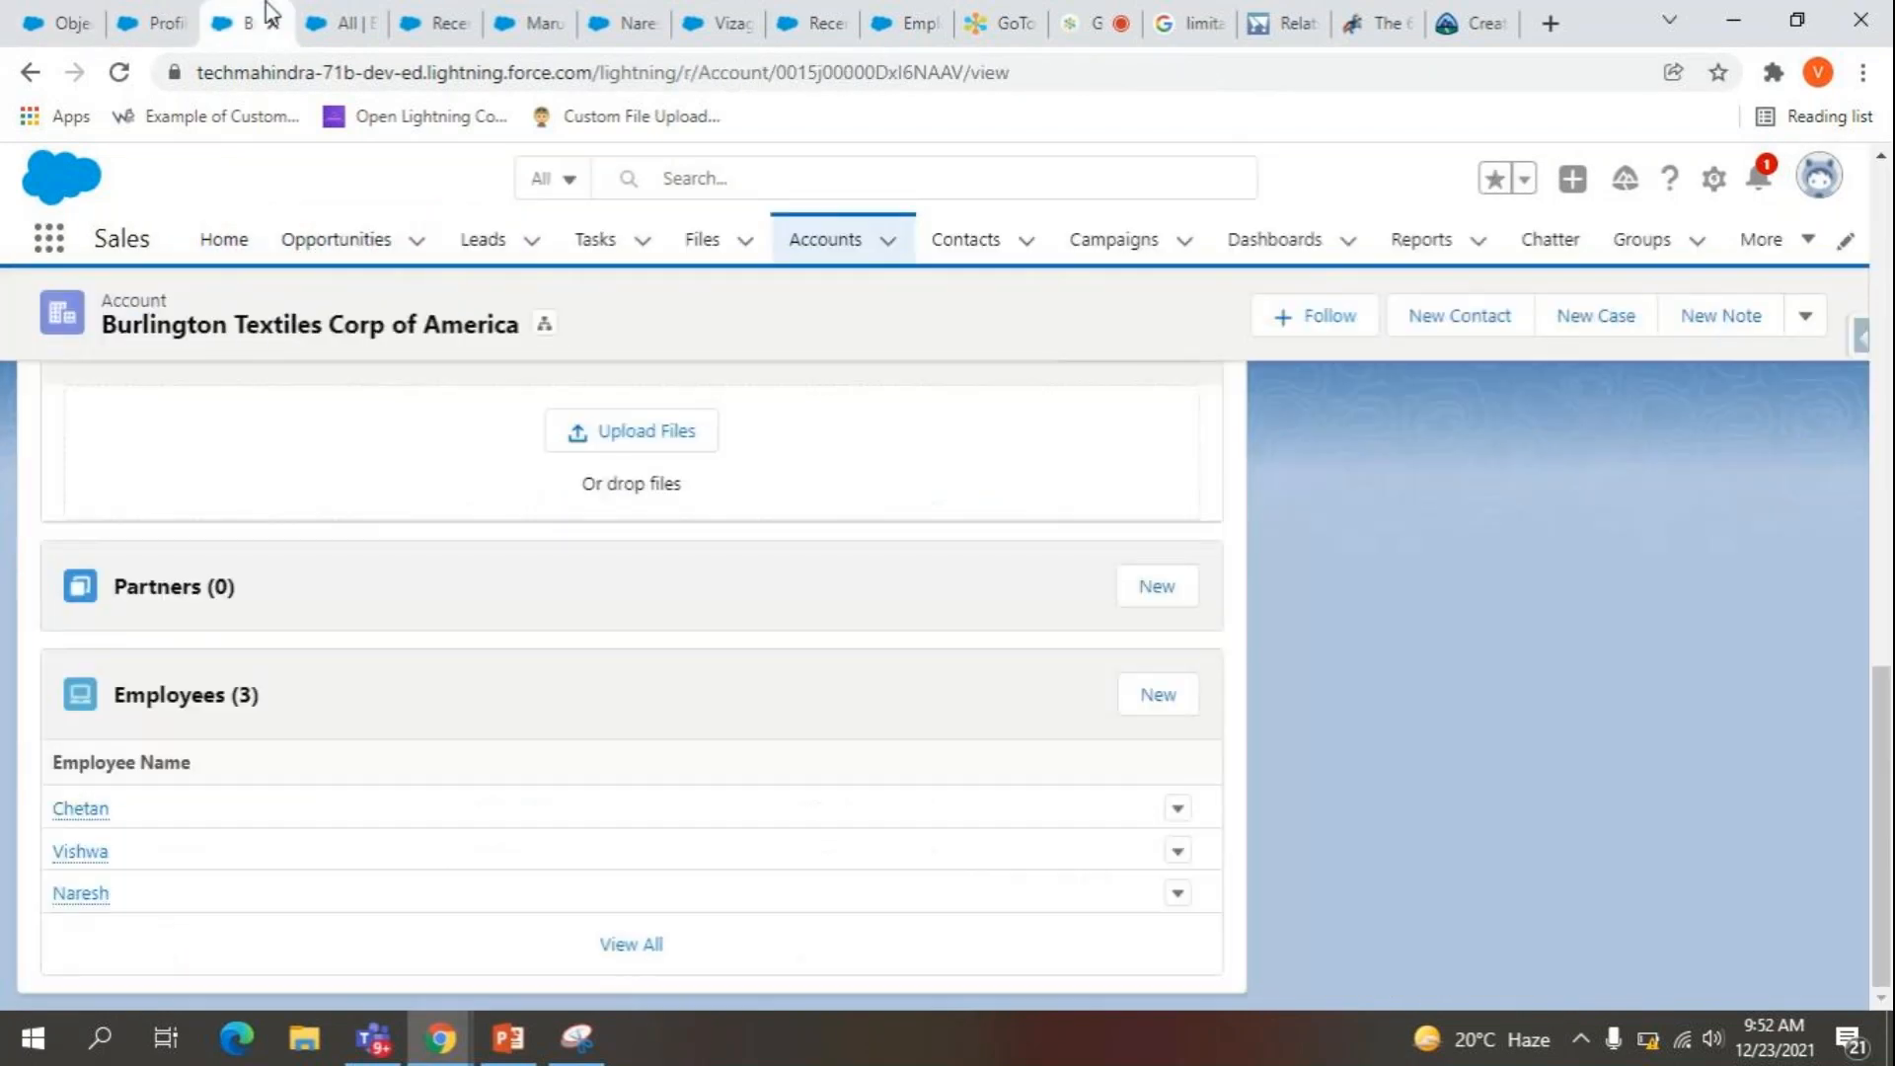
pyautogui.scroll(12, 340, 550)
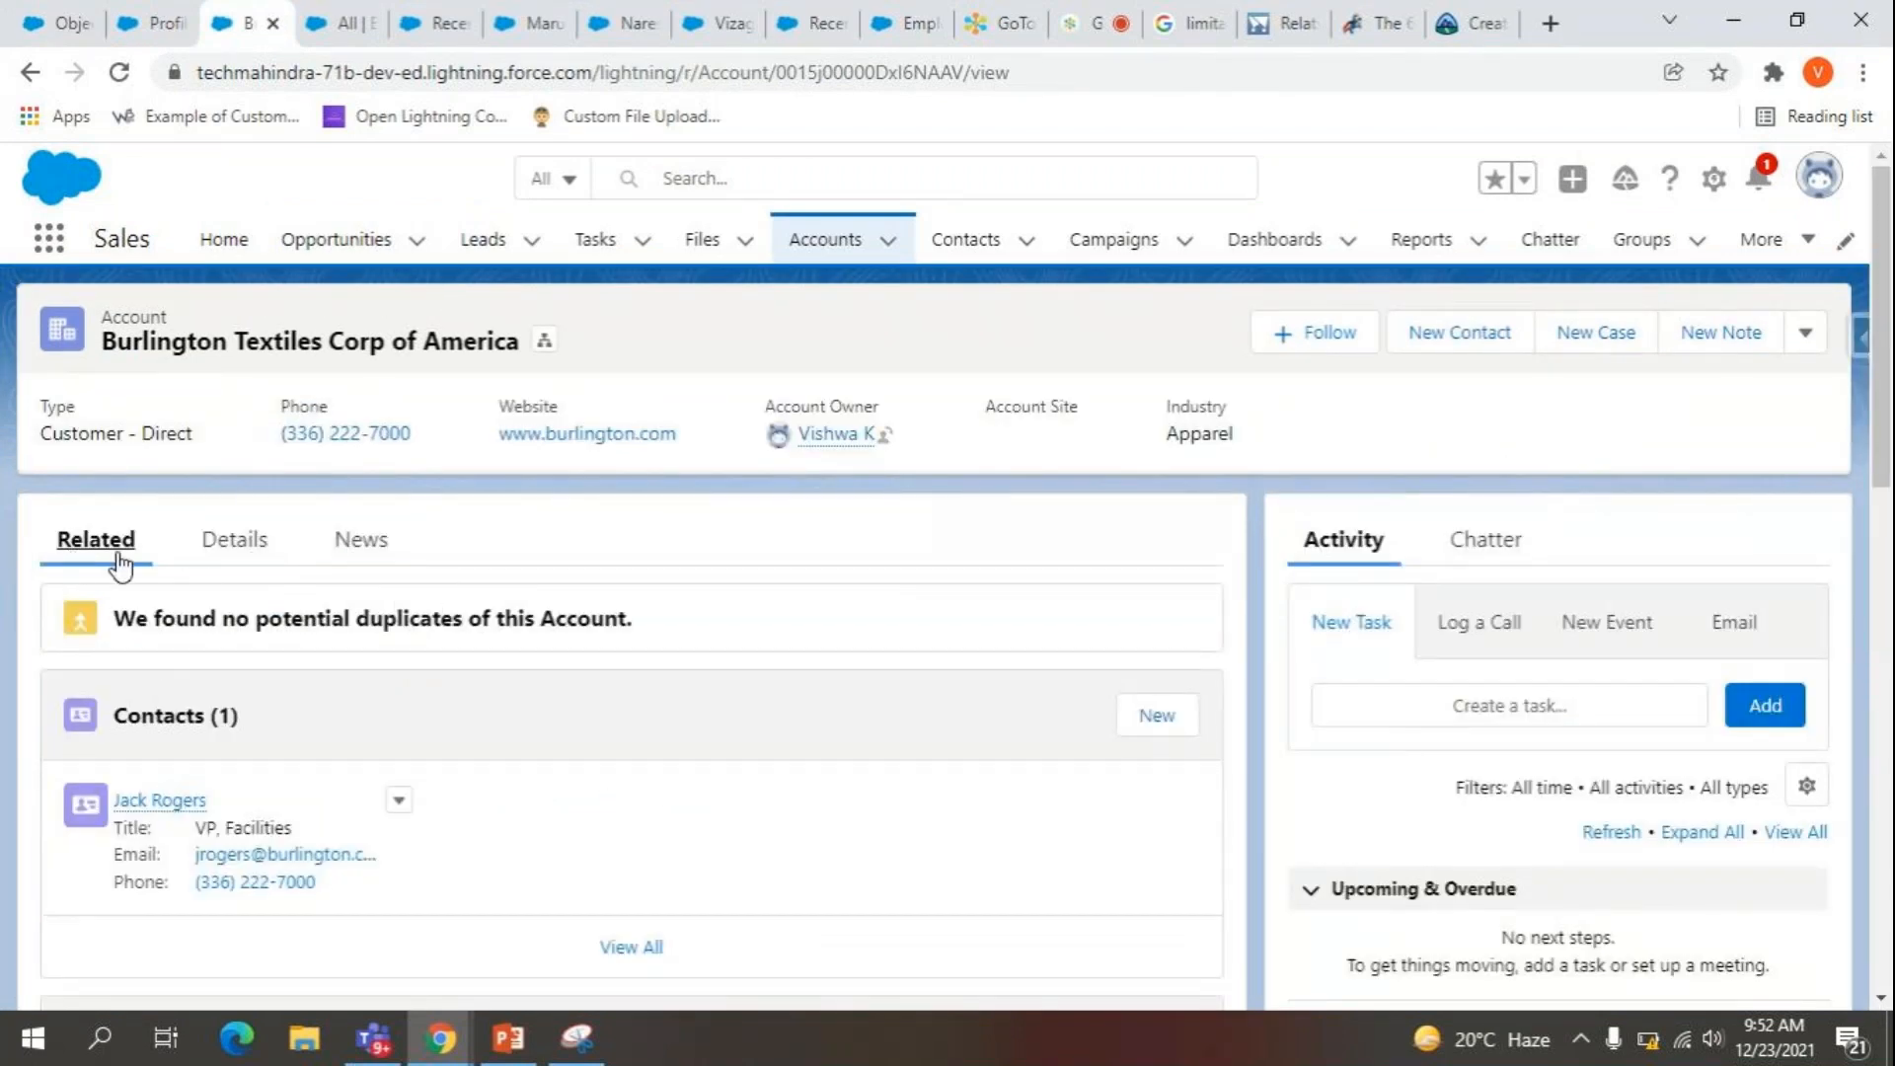
pyautogui.scroll(-12, 211, 778)
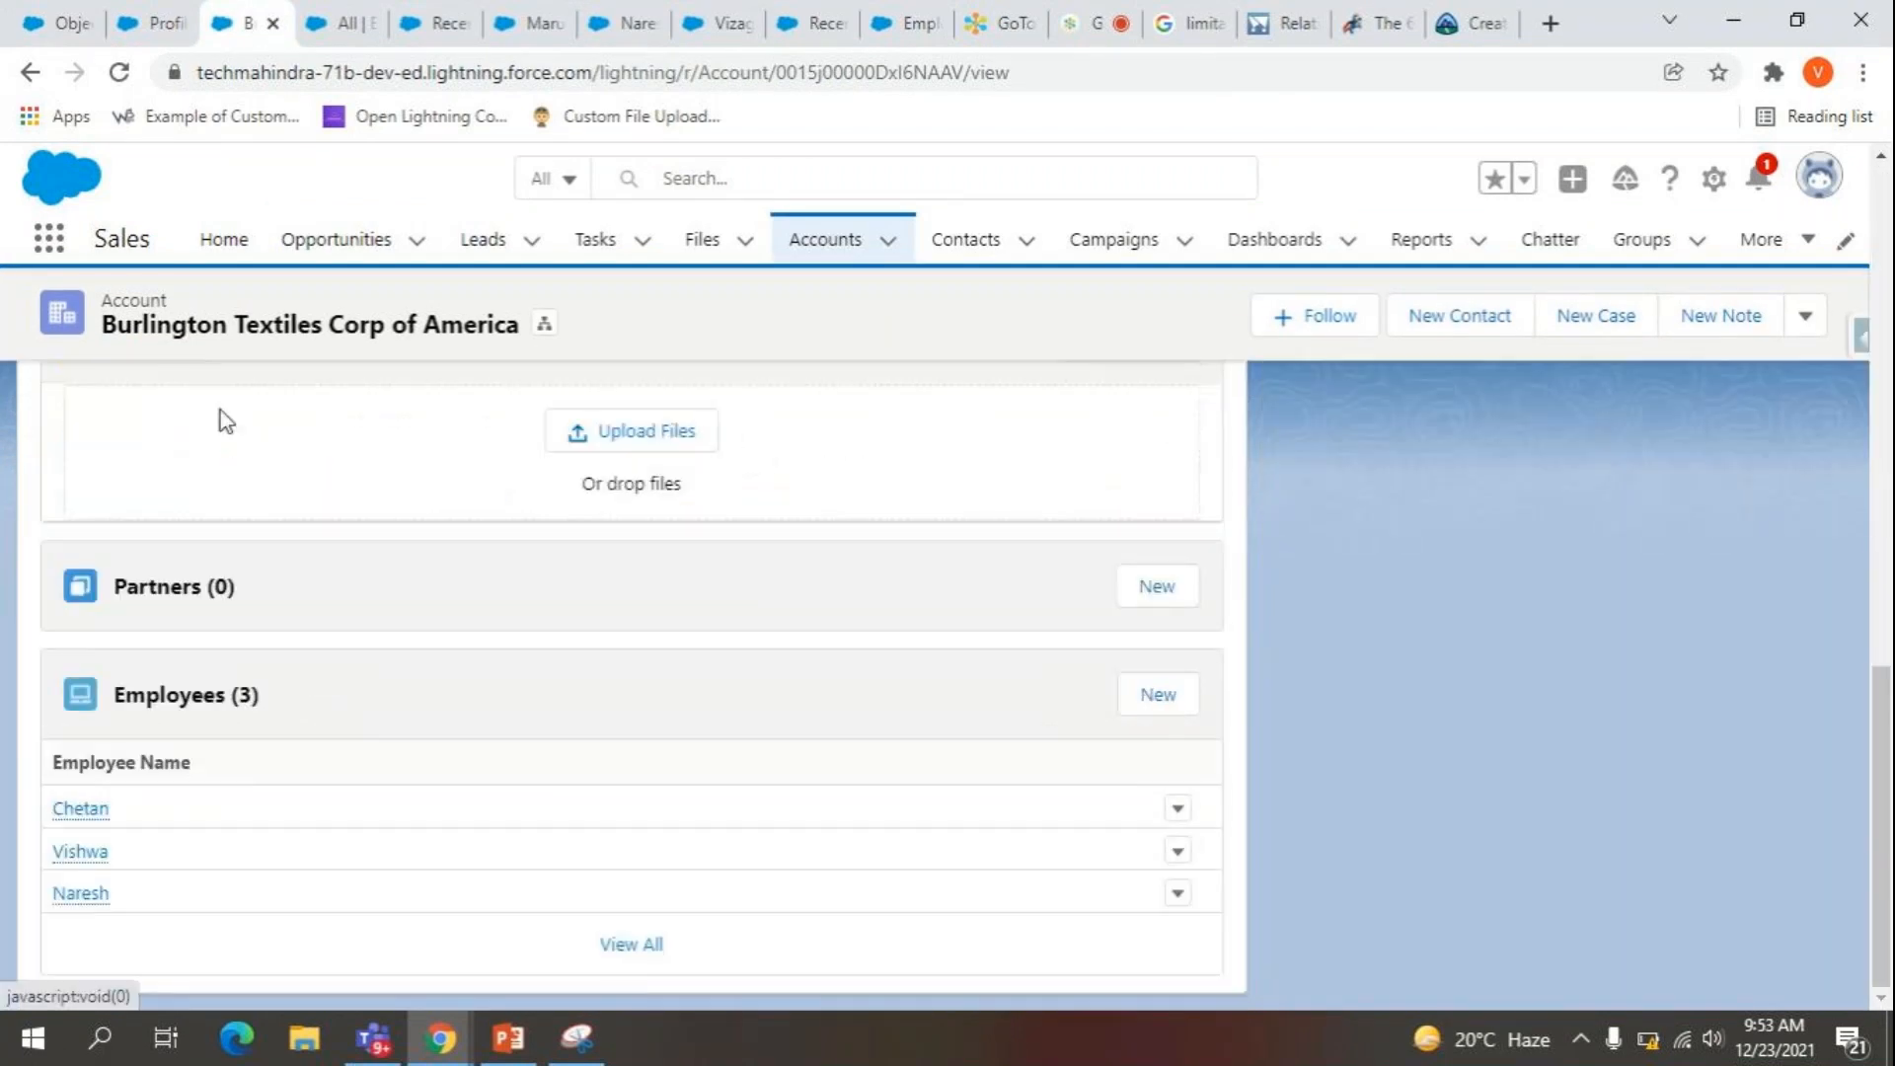
# Open the Account object's page layout named Account Layout in the layout editor and check the layout switcher's choices.
pyautogui.click(57, 22)
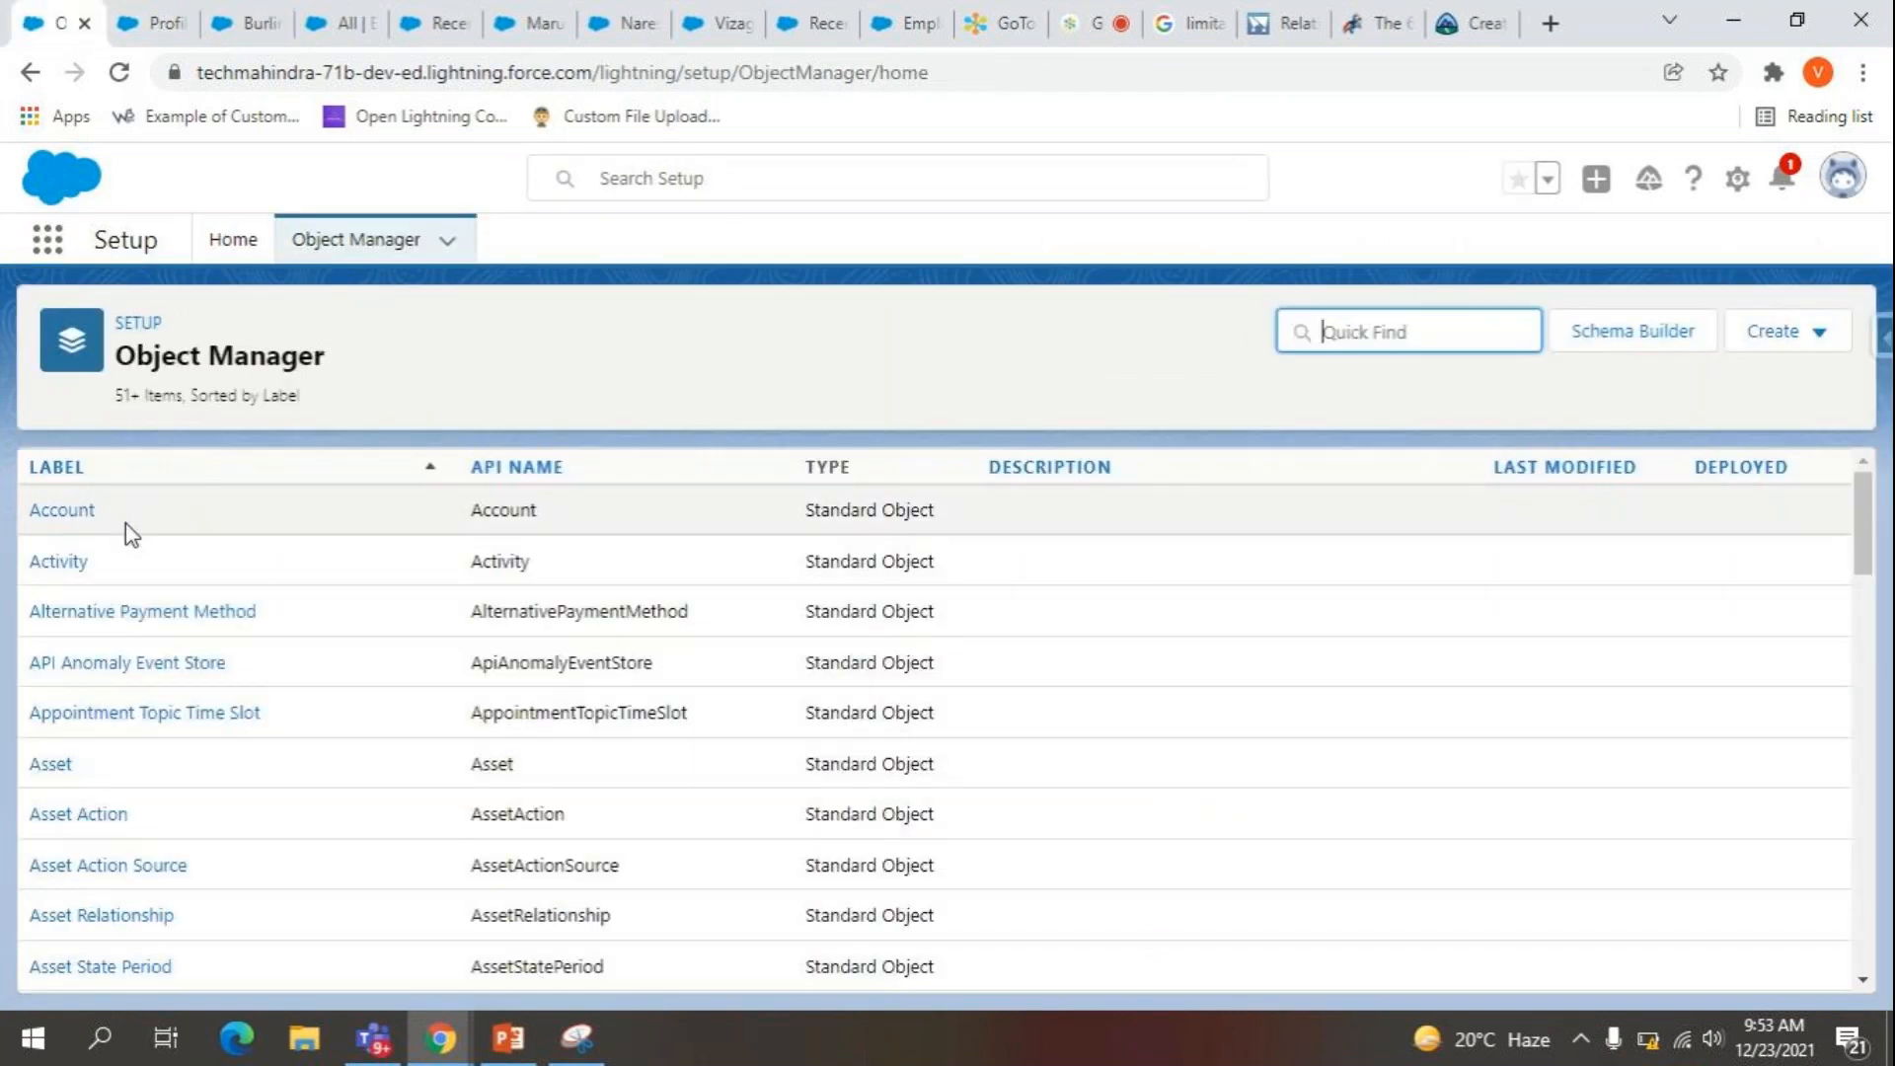
pyautogui.click(87, 516)
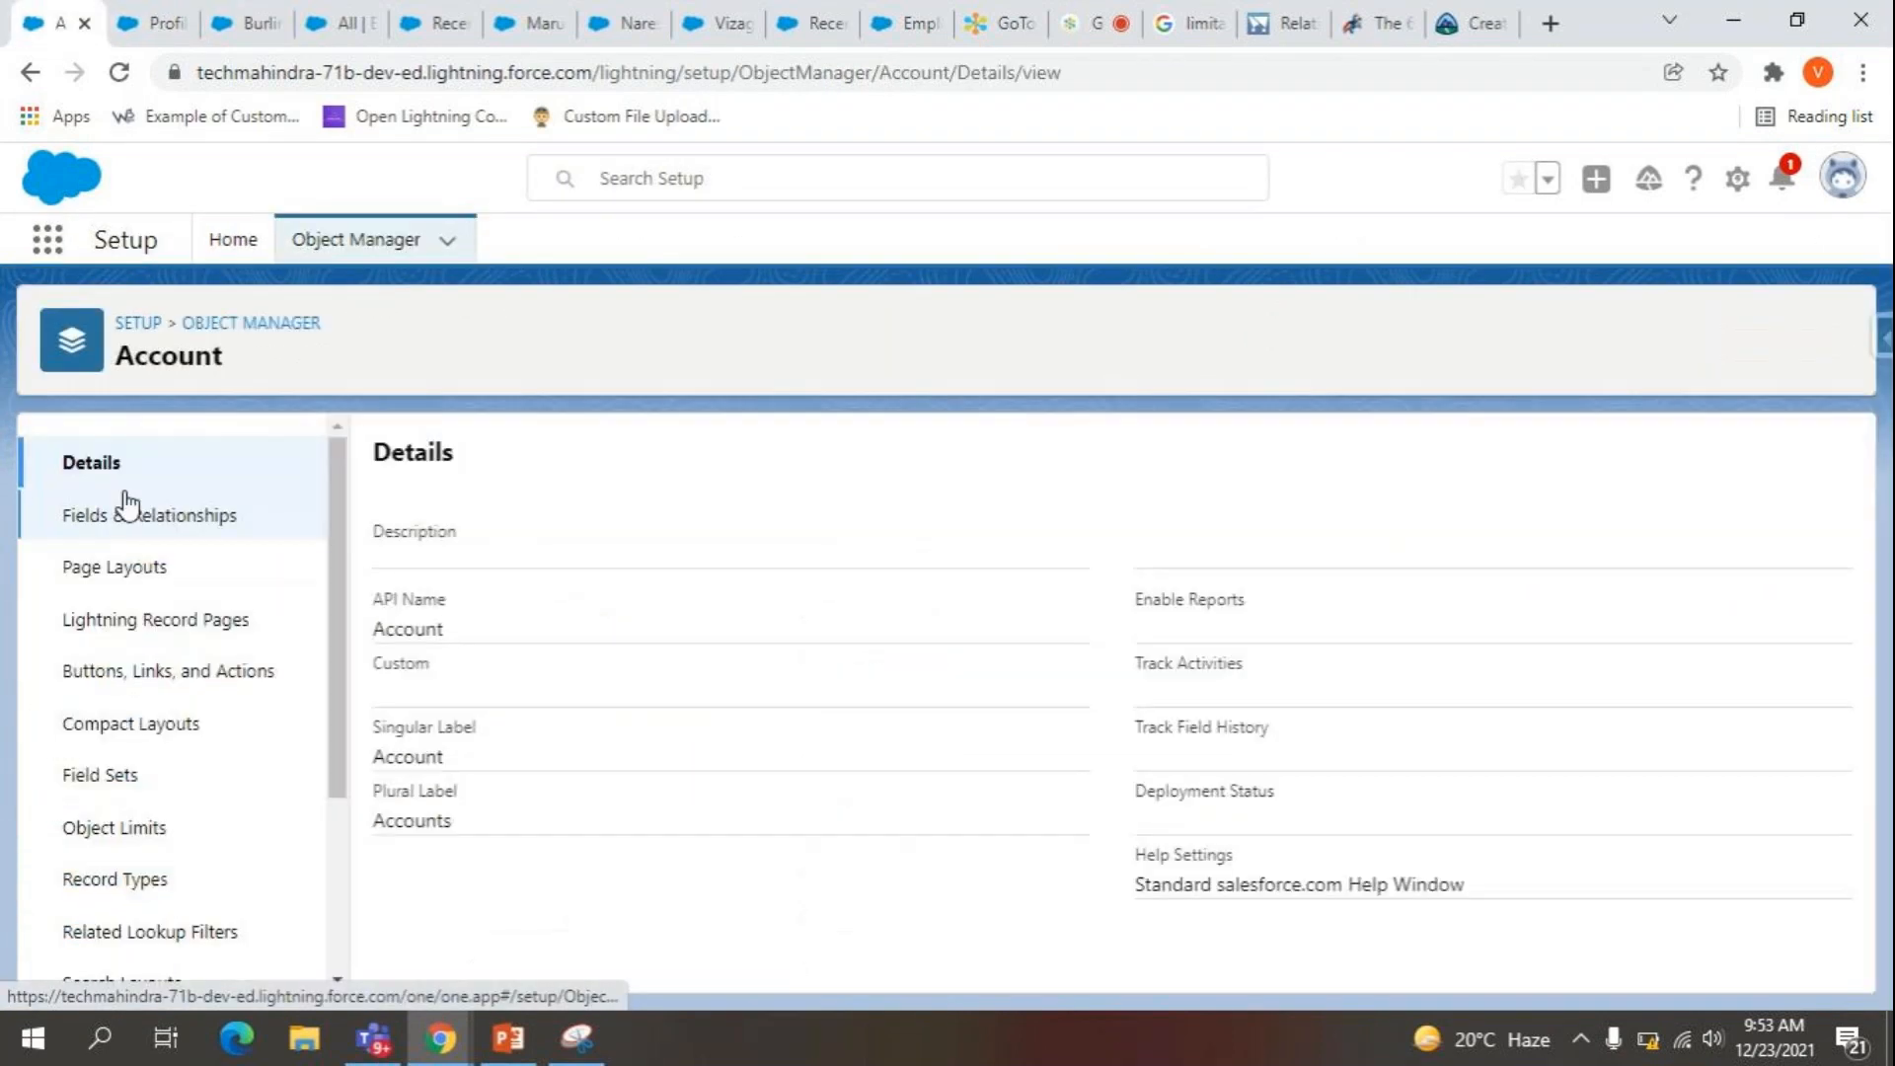
pyautogui.click(153, 576)
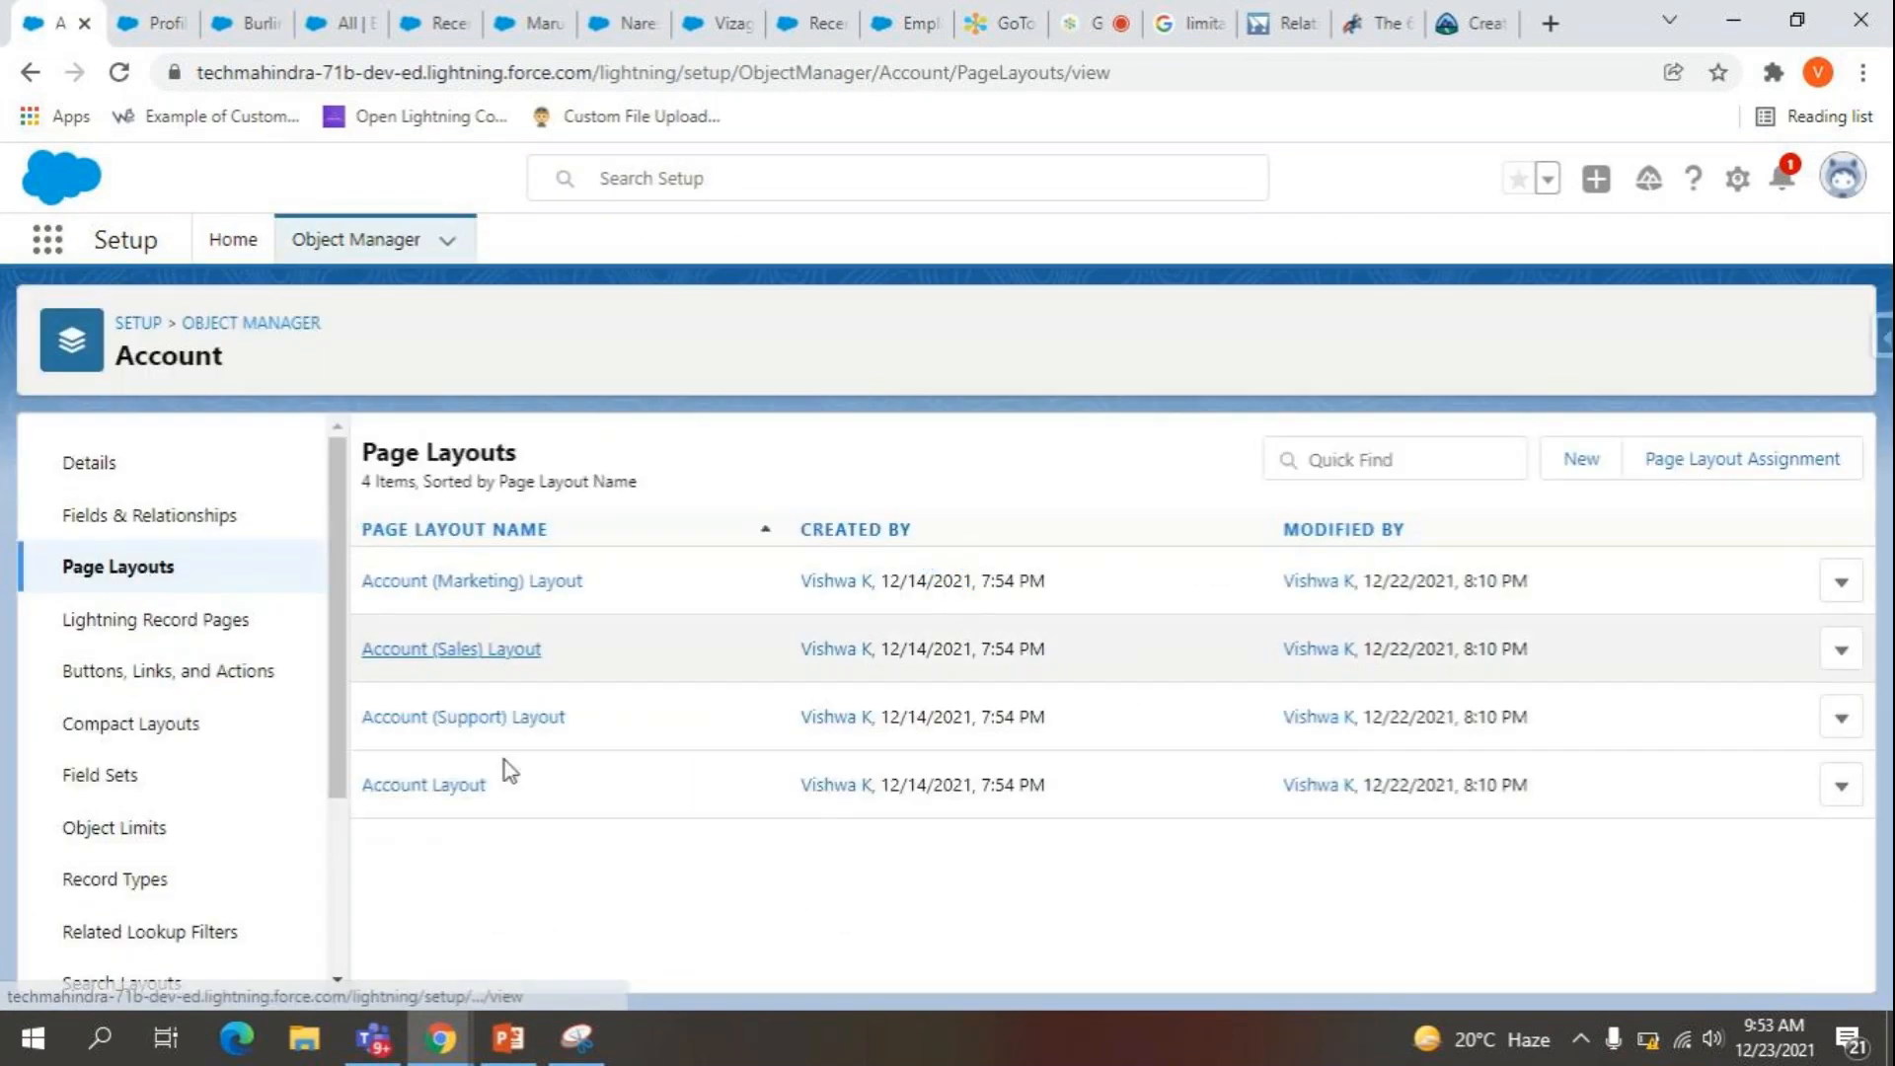
pyautogui.click(462, 786)
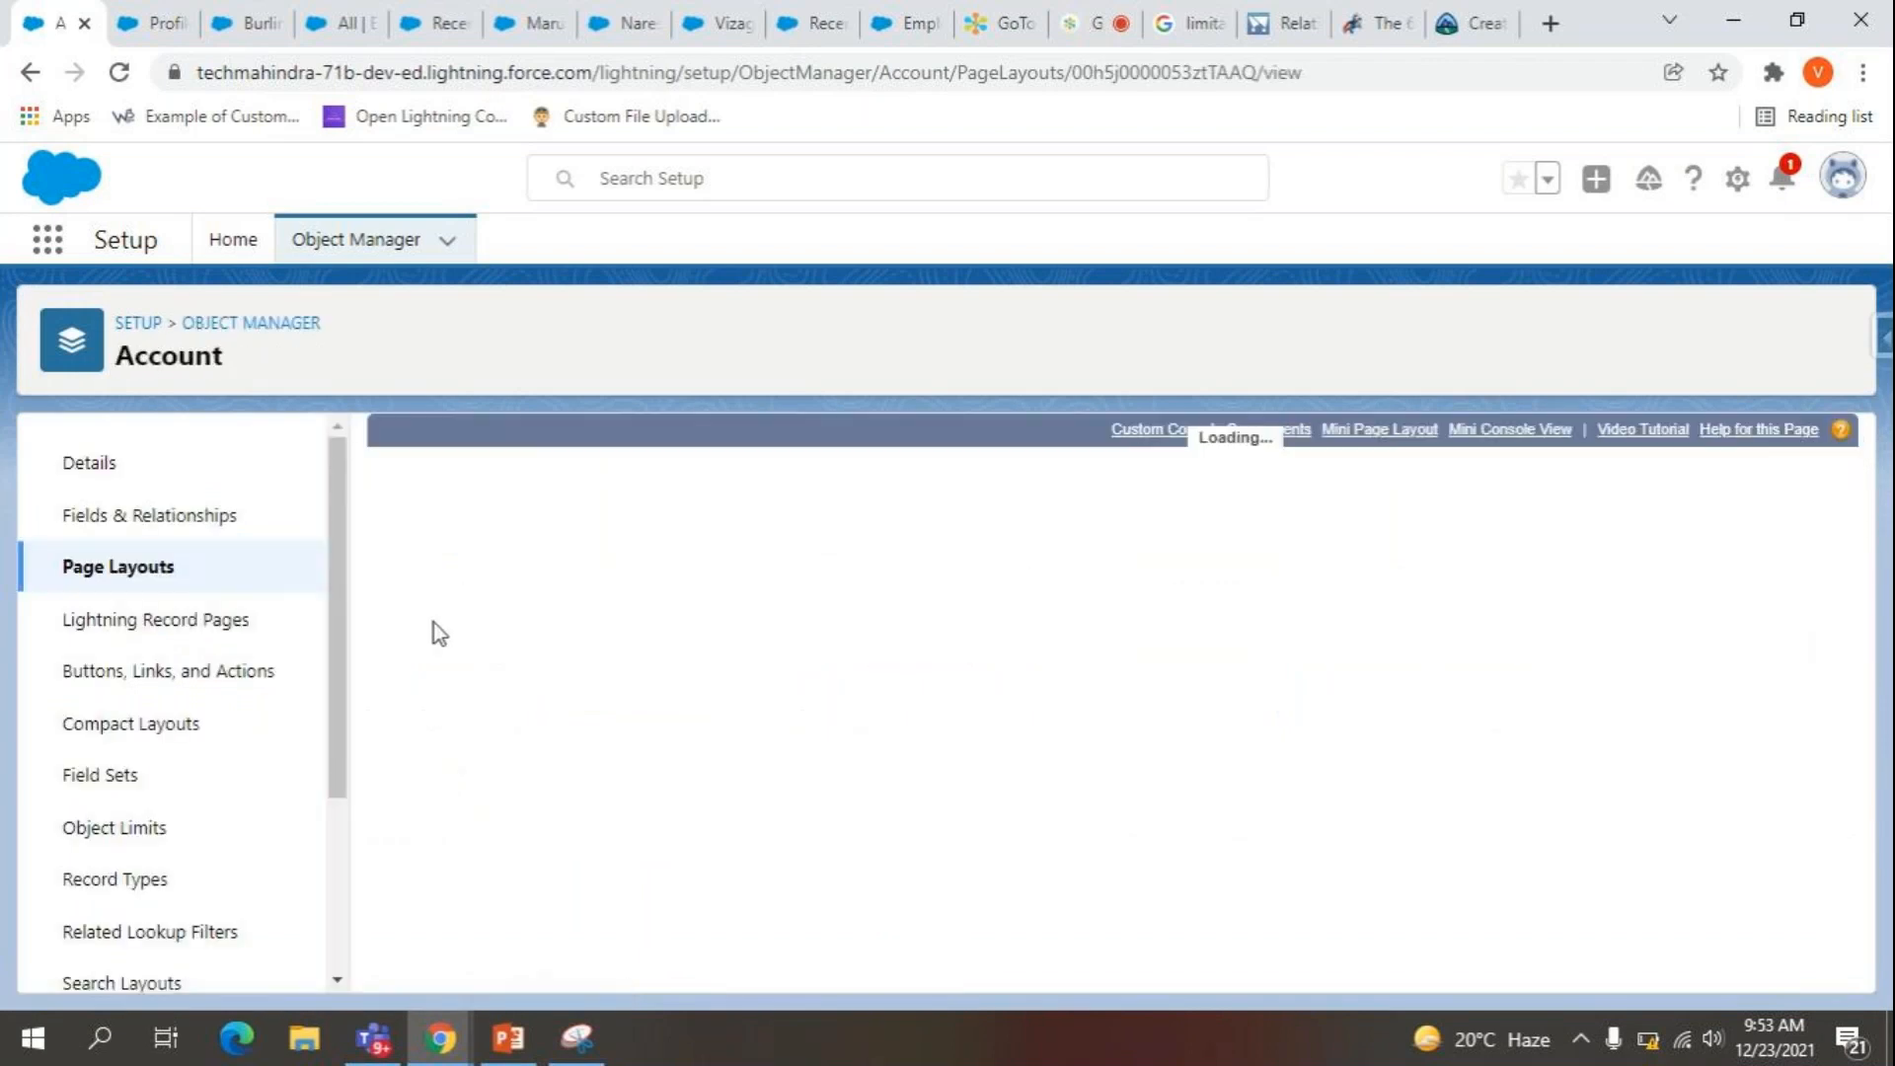
pyautogui.click(492, 433)
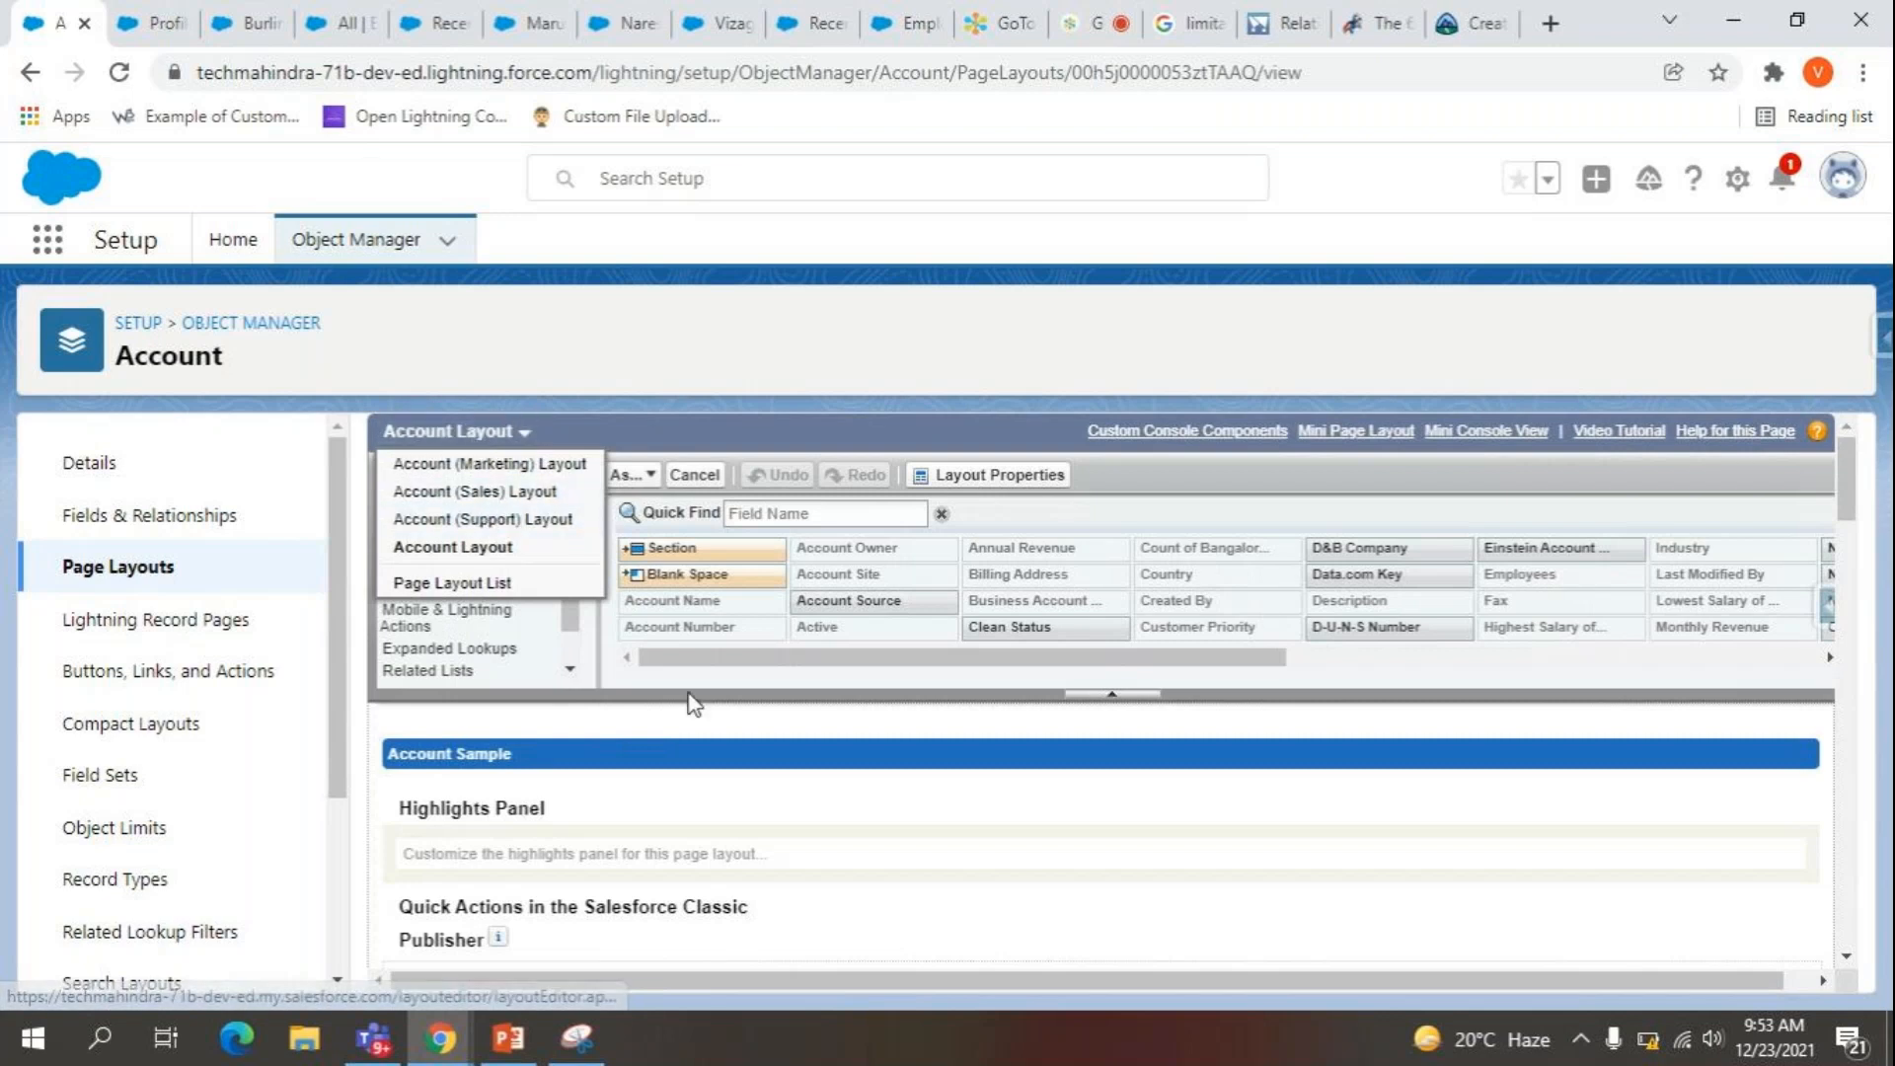
pyautogui.click(766, 769)
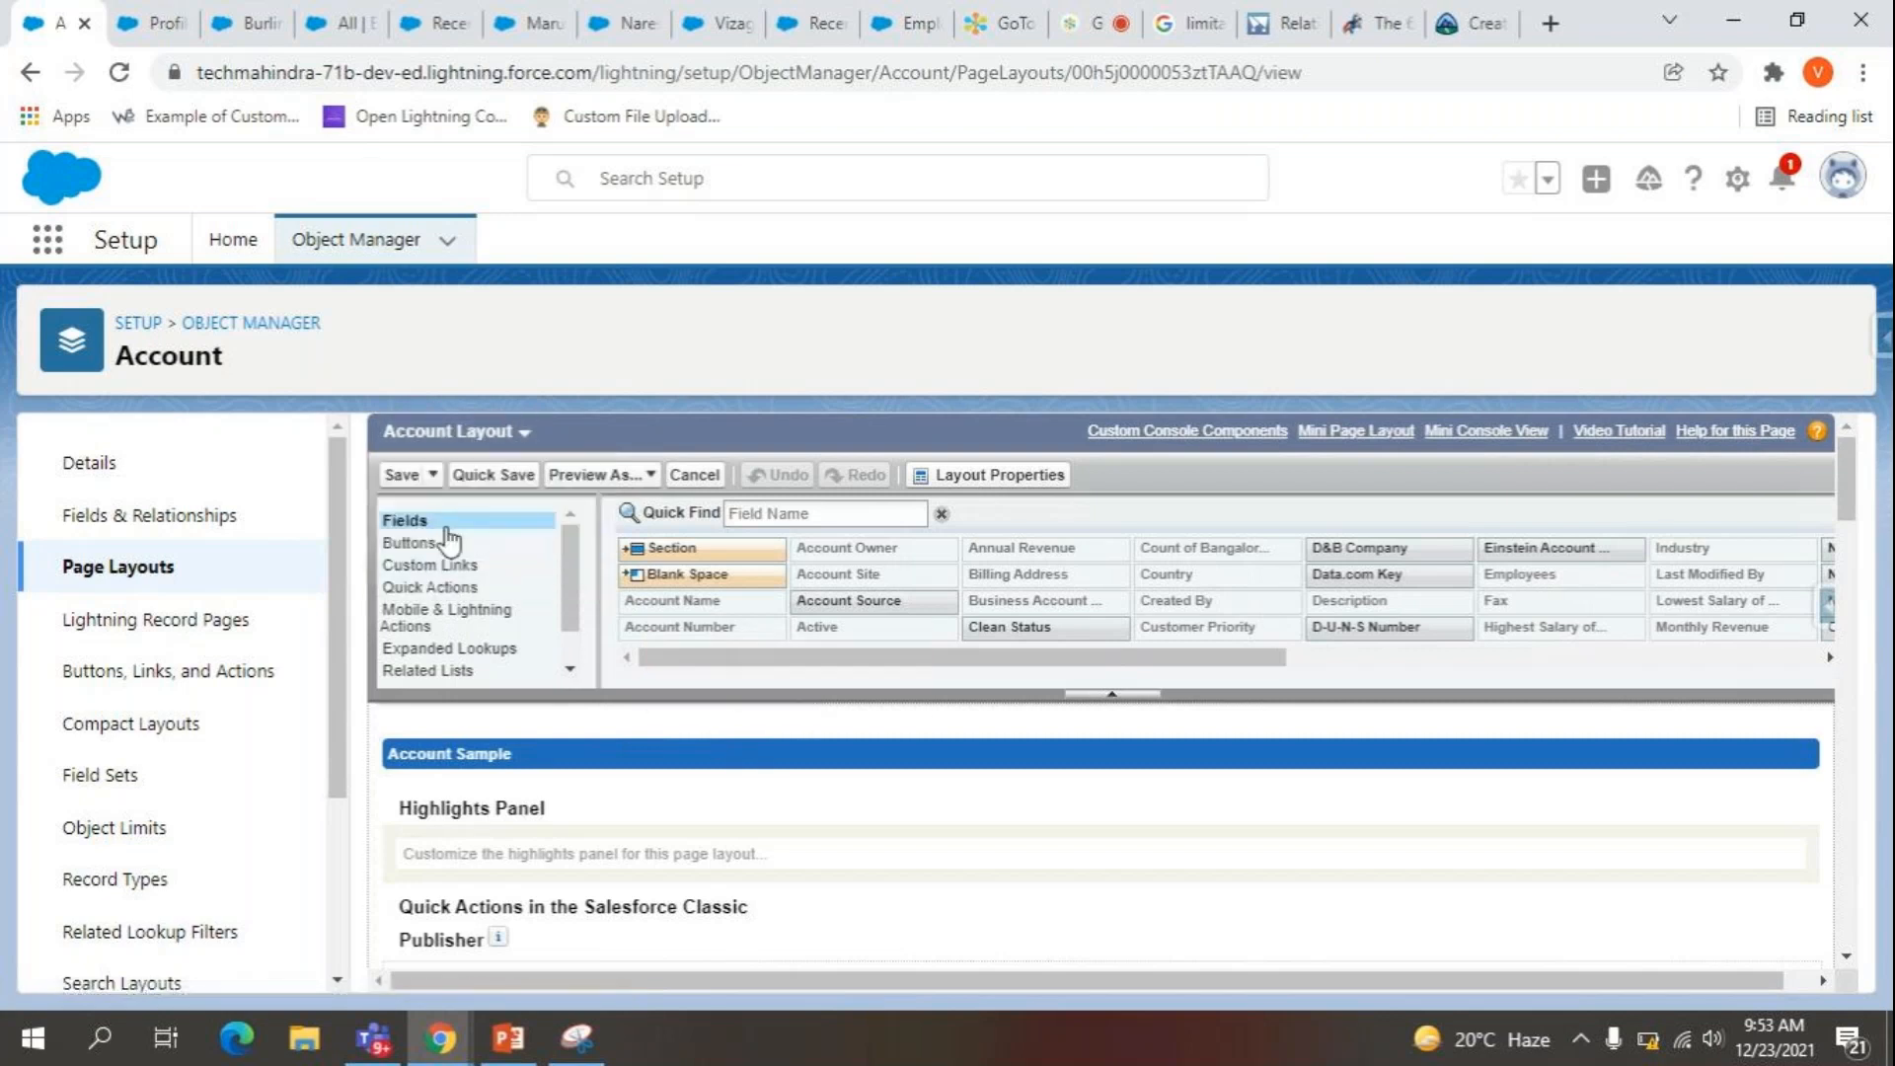
# Show the available related lists in the Account Layout editor and review those already placed, from Contacts down to Employees.
pyautogui.click(444, 671)
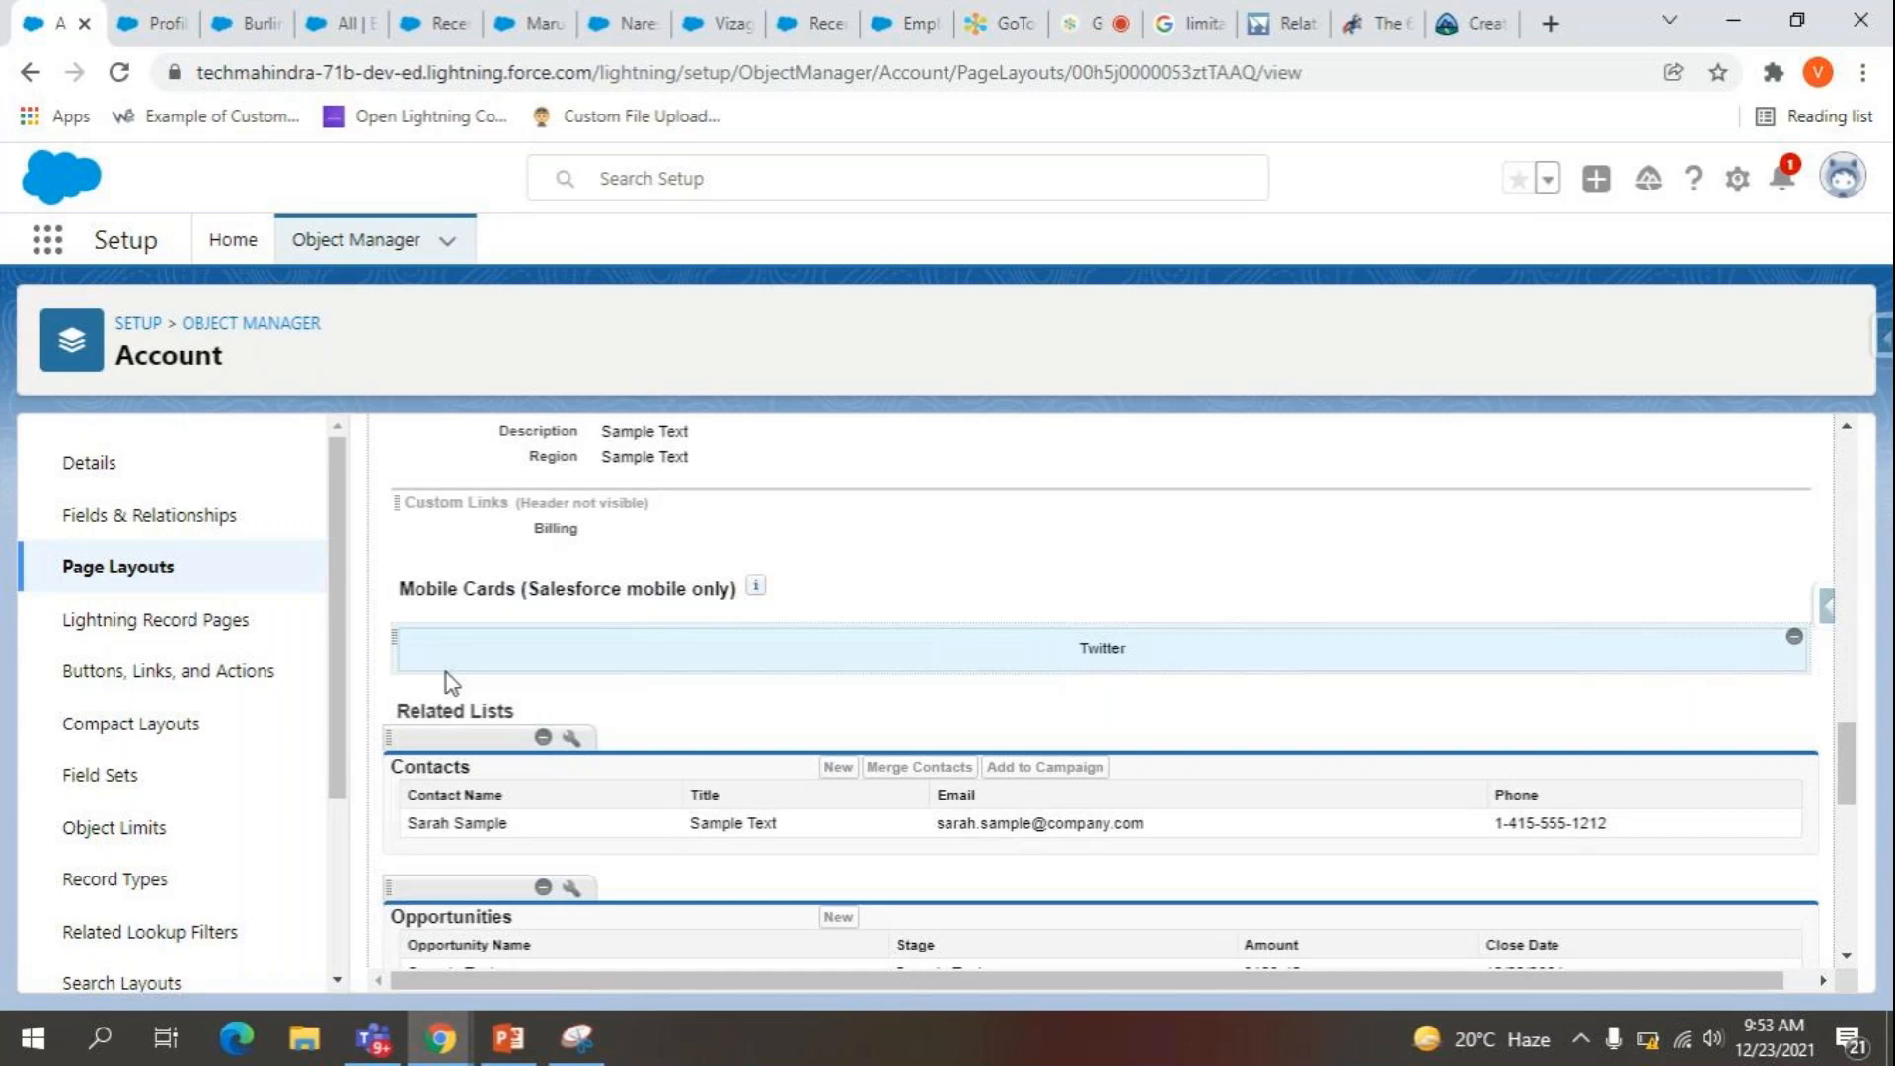
pyautogui.scroll(-2, 604, 914)
pyautogui.scroll(6, 604, 909)
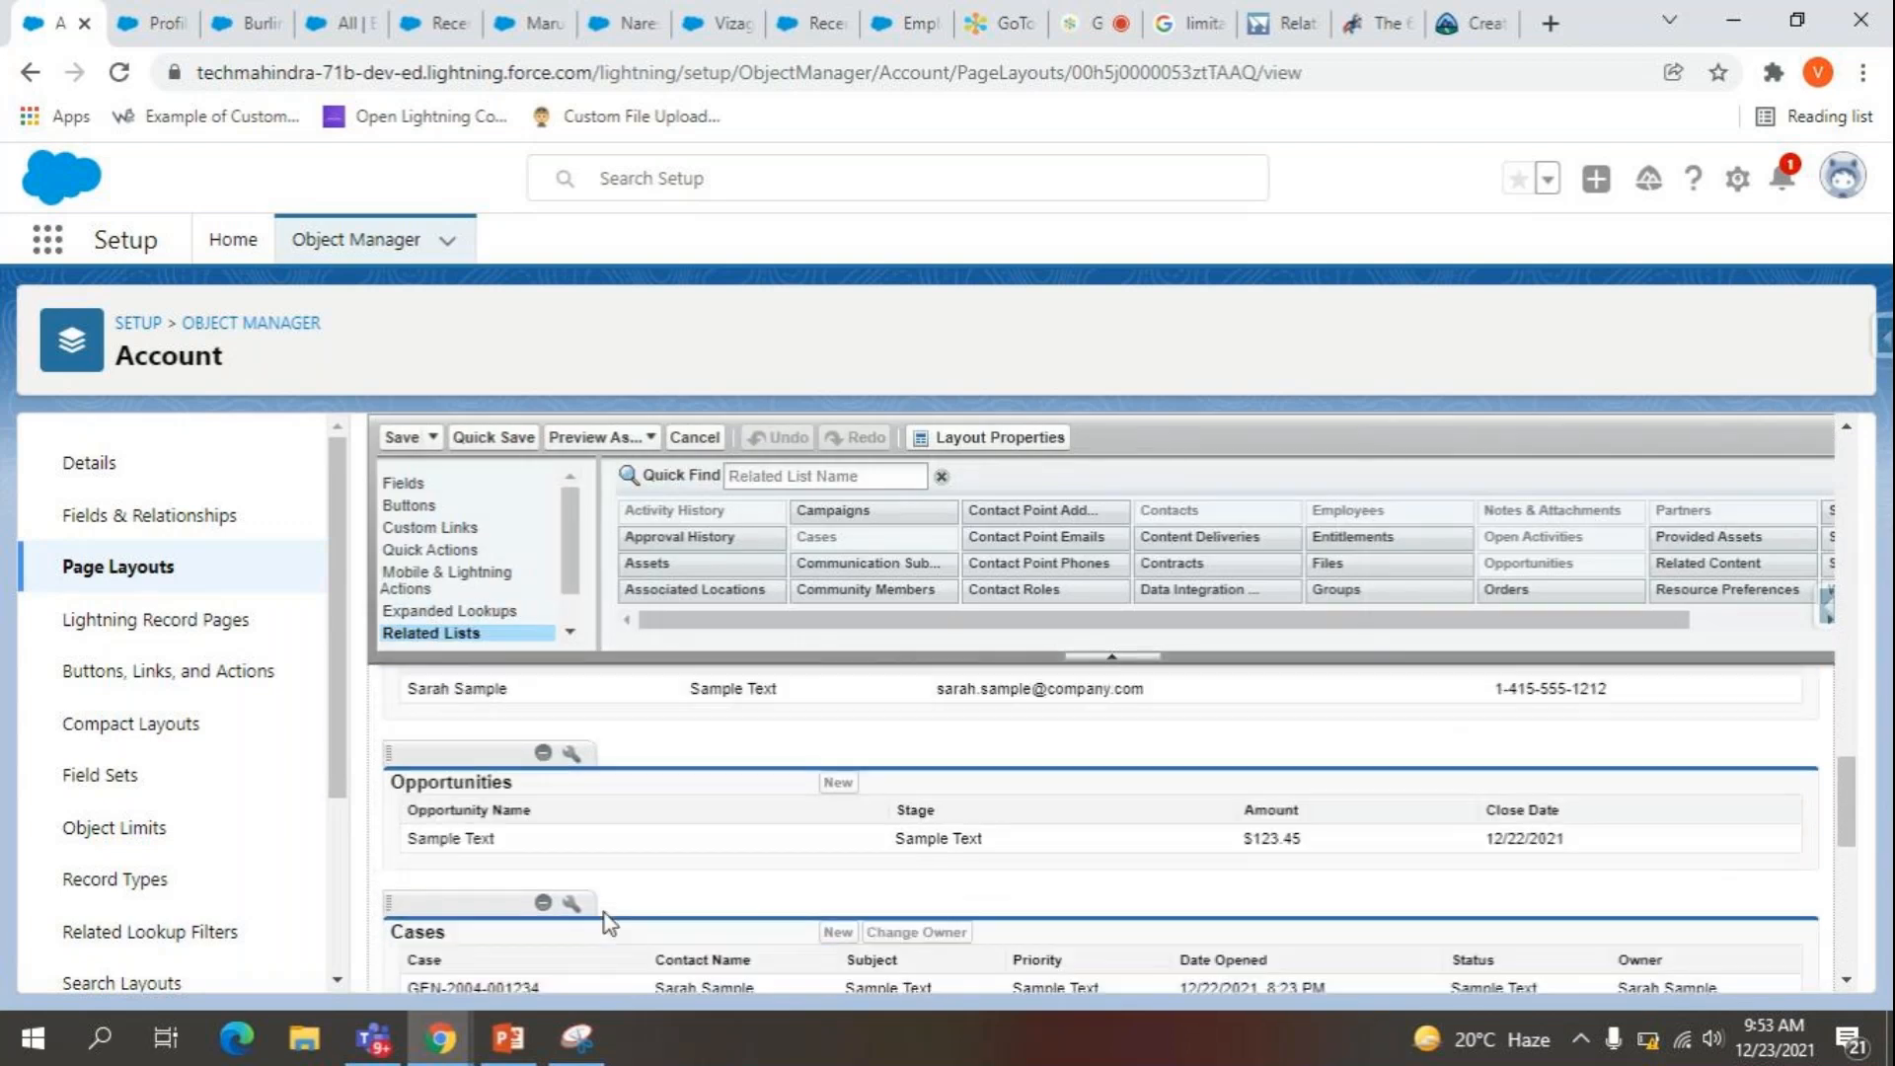
pyautogui.scroll(-3, 605, 909)
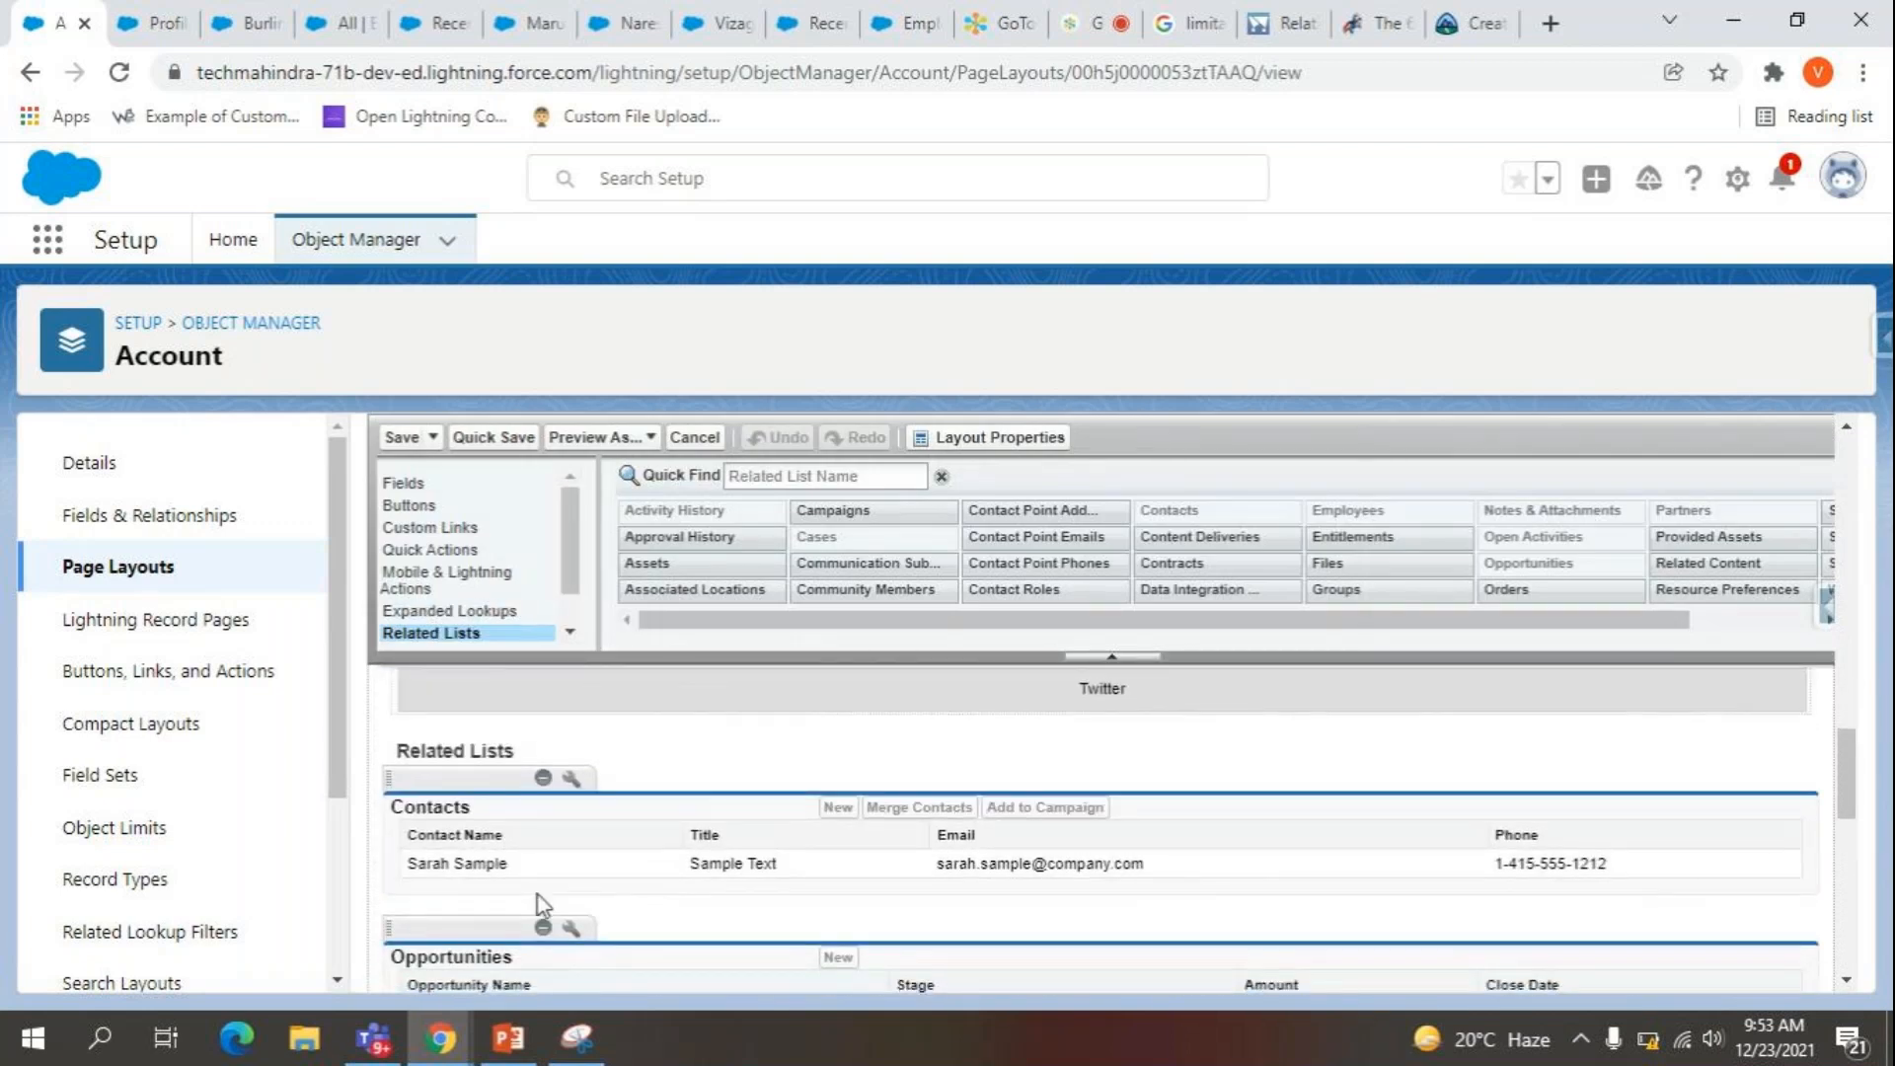
pyautogui.scroll(-1, 539, 894)
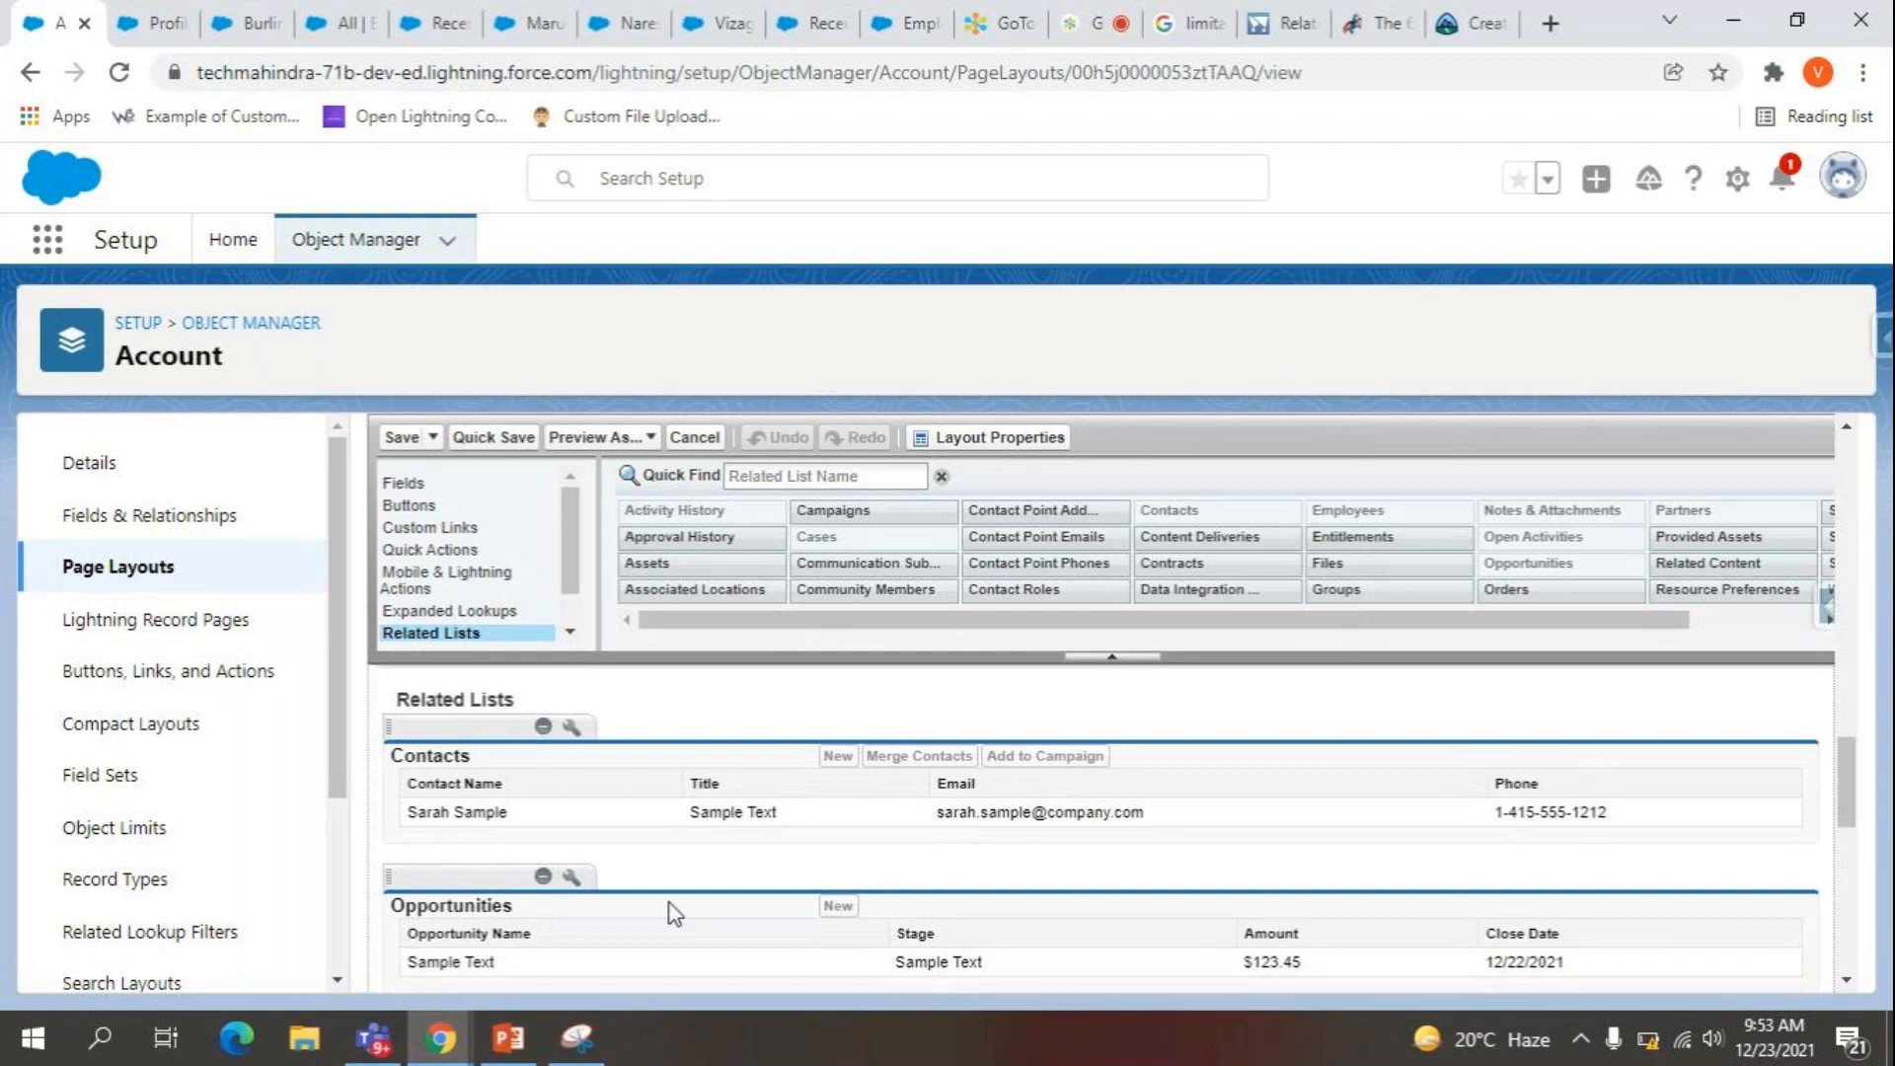
pyautogui.scroll(-5, 674, 913)
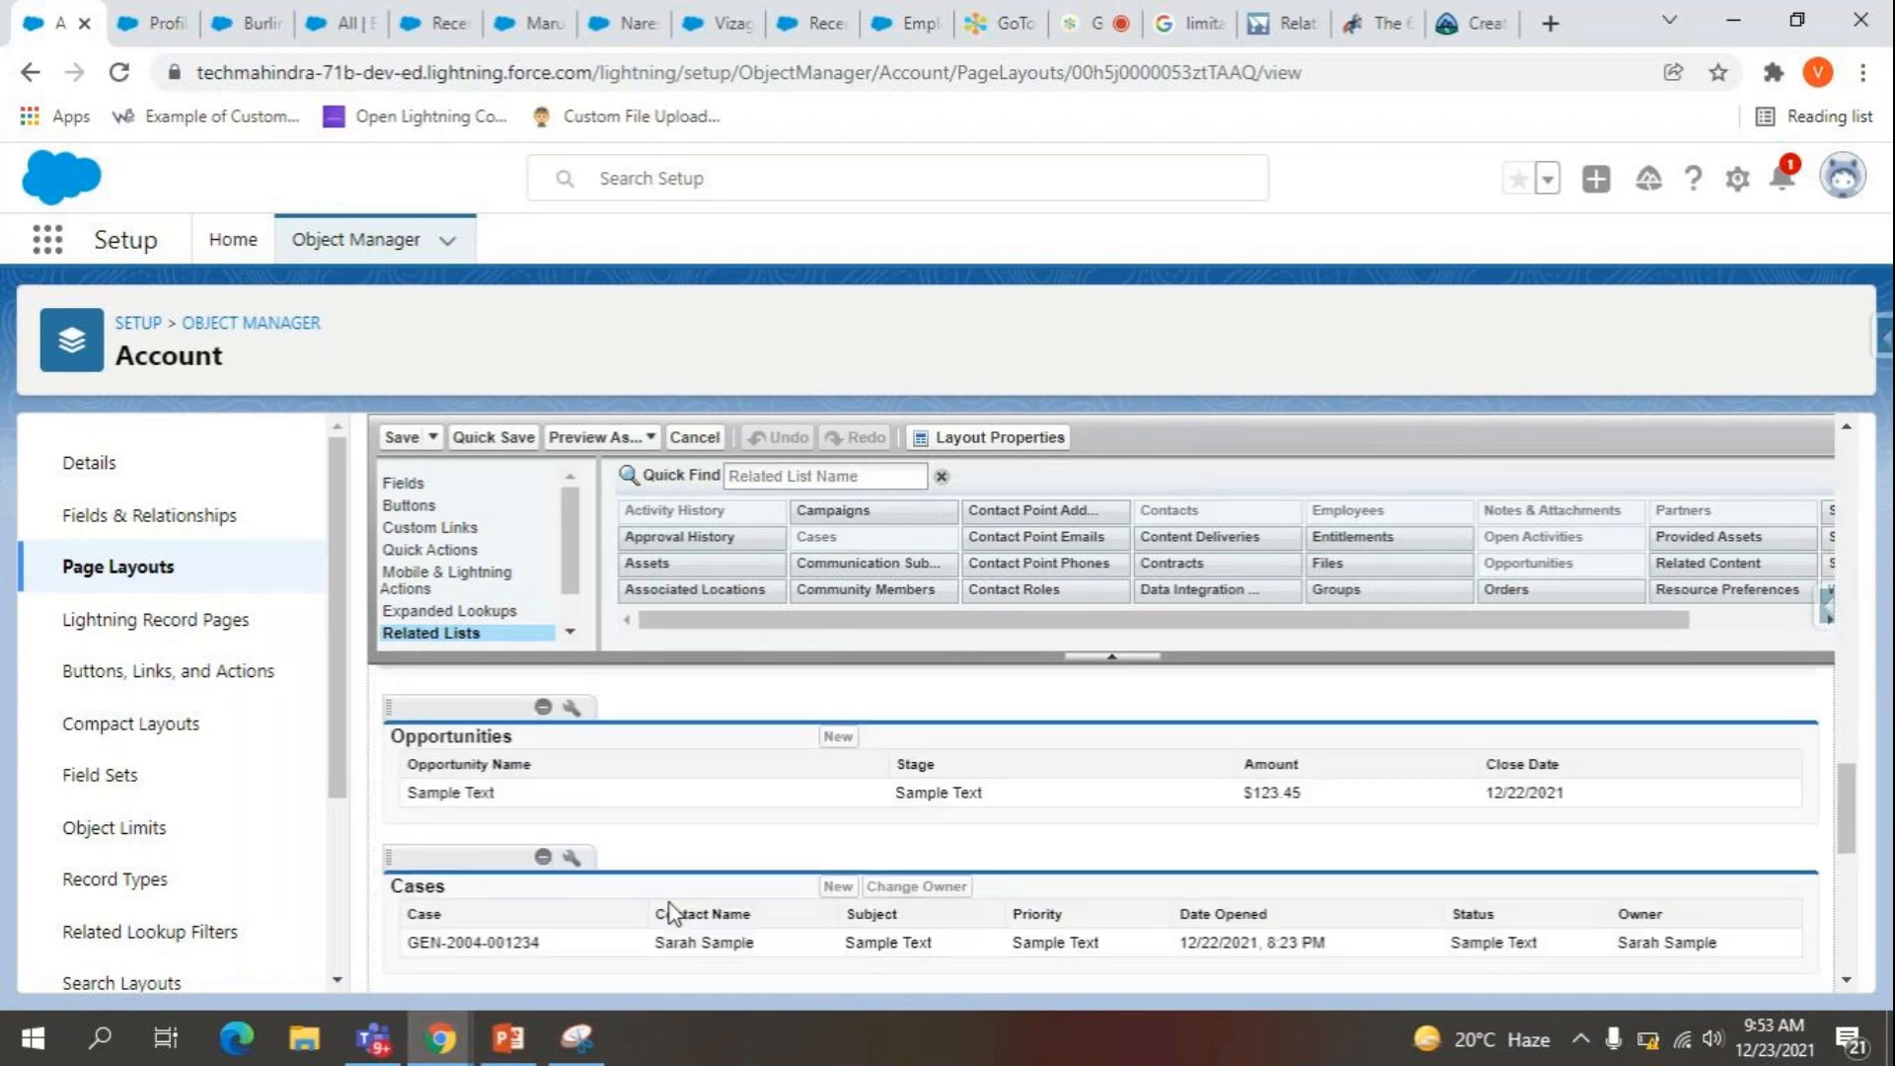
pyautogui.scroll(-2, 675, 913)
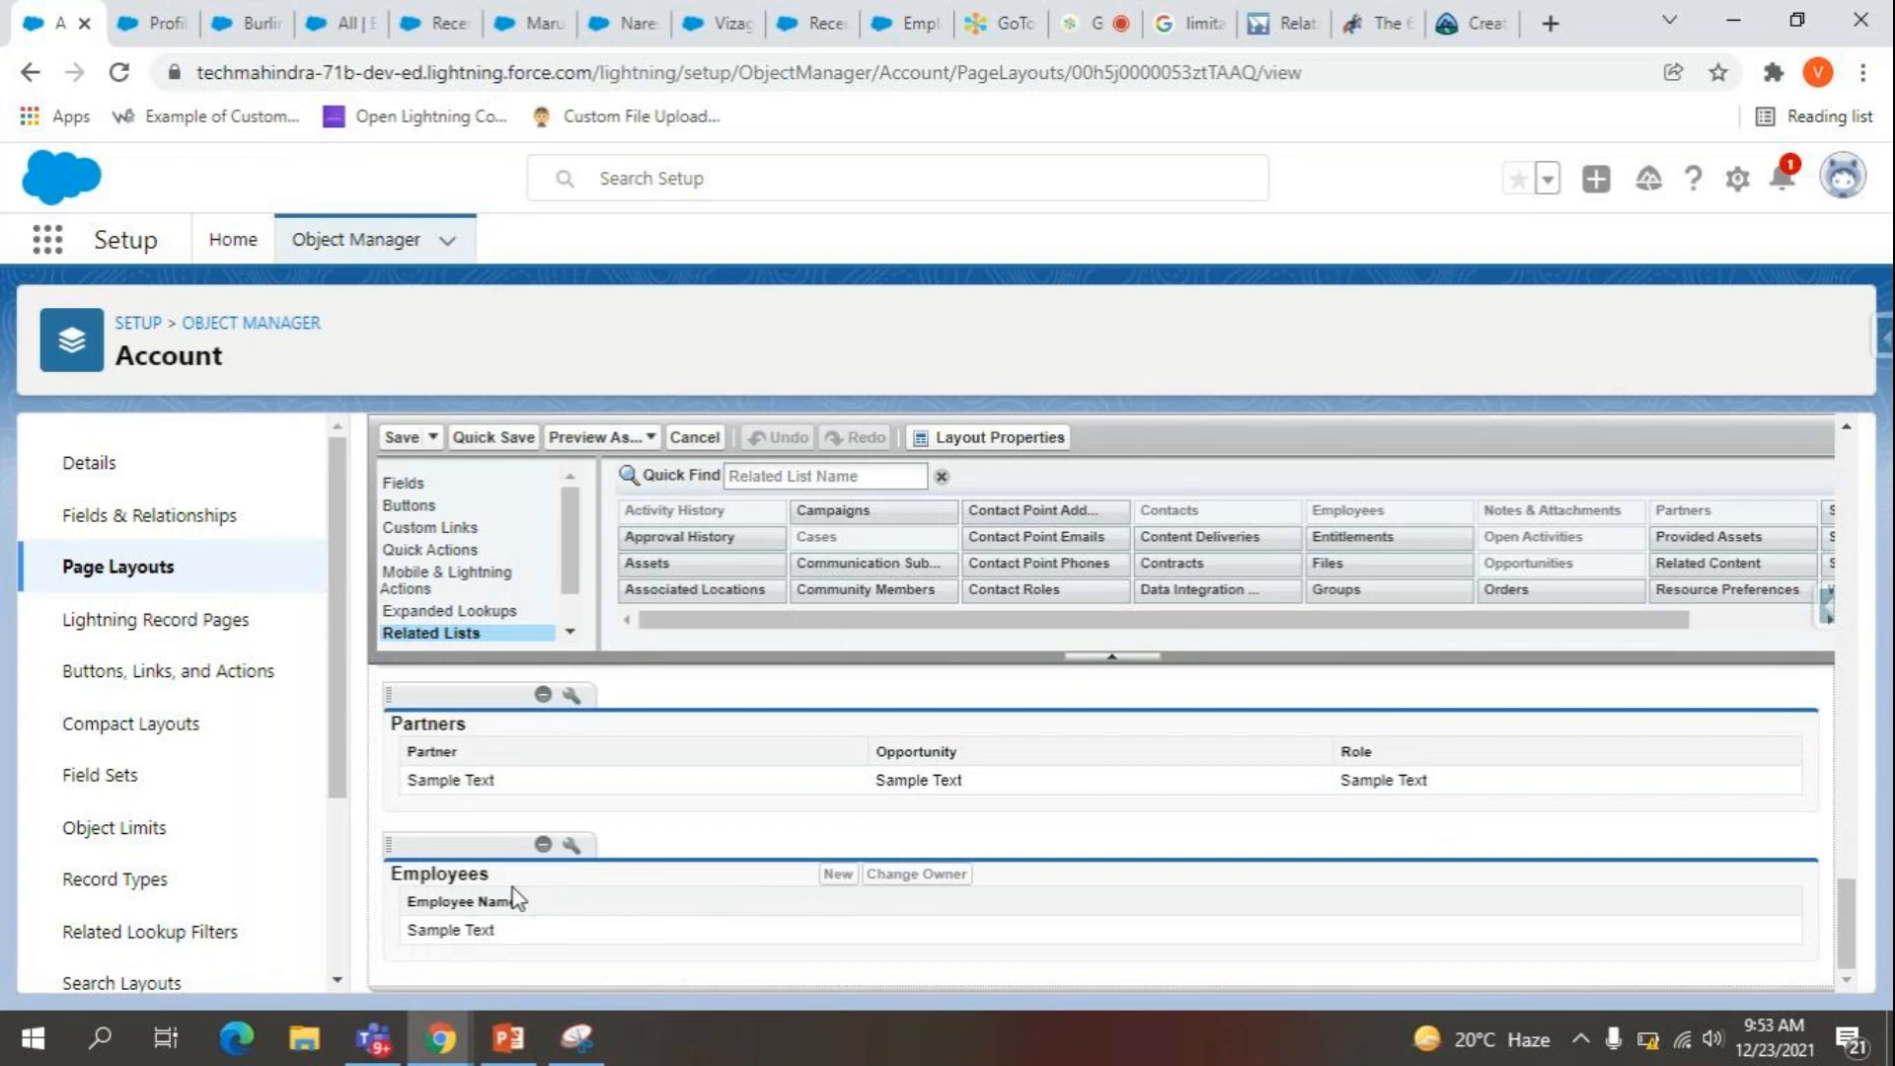
pyautogui.scroll(1, 484, 874)
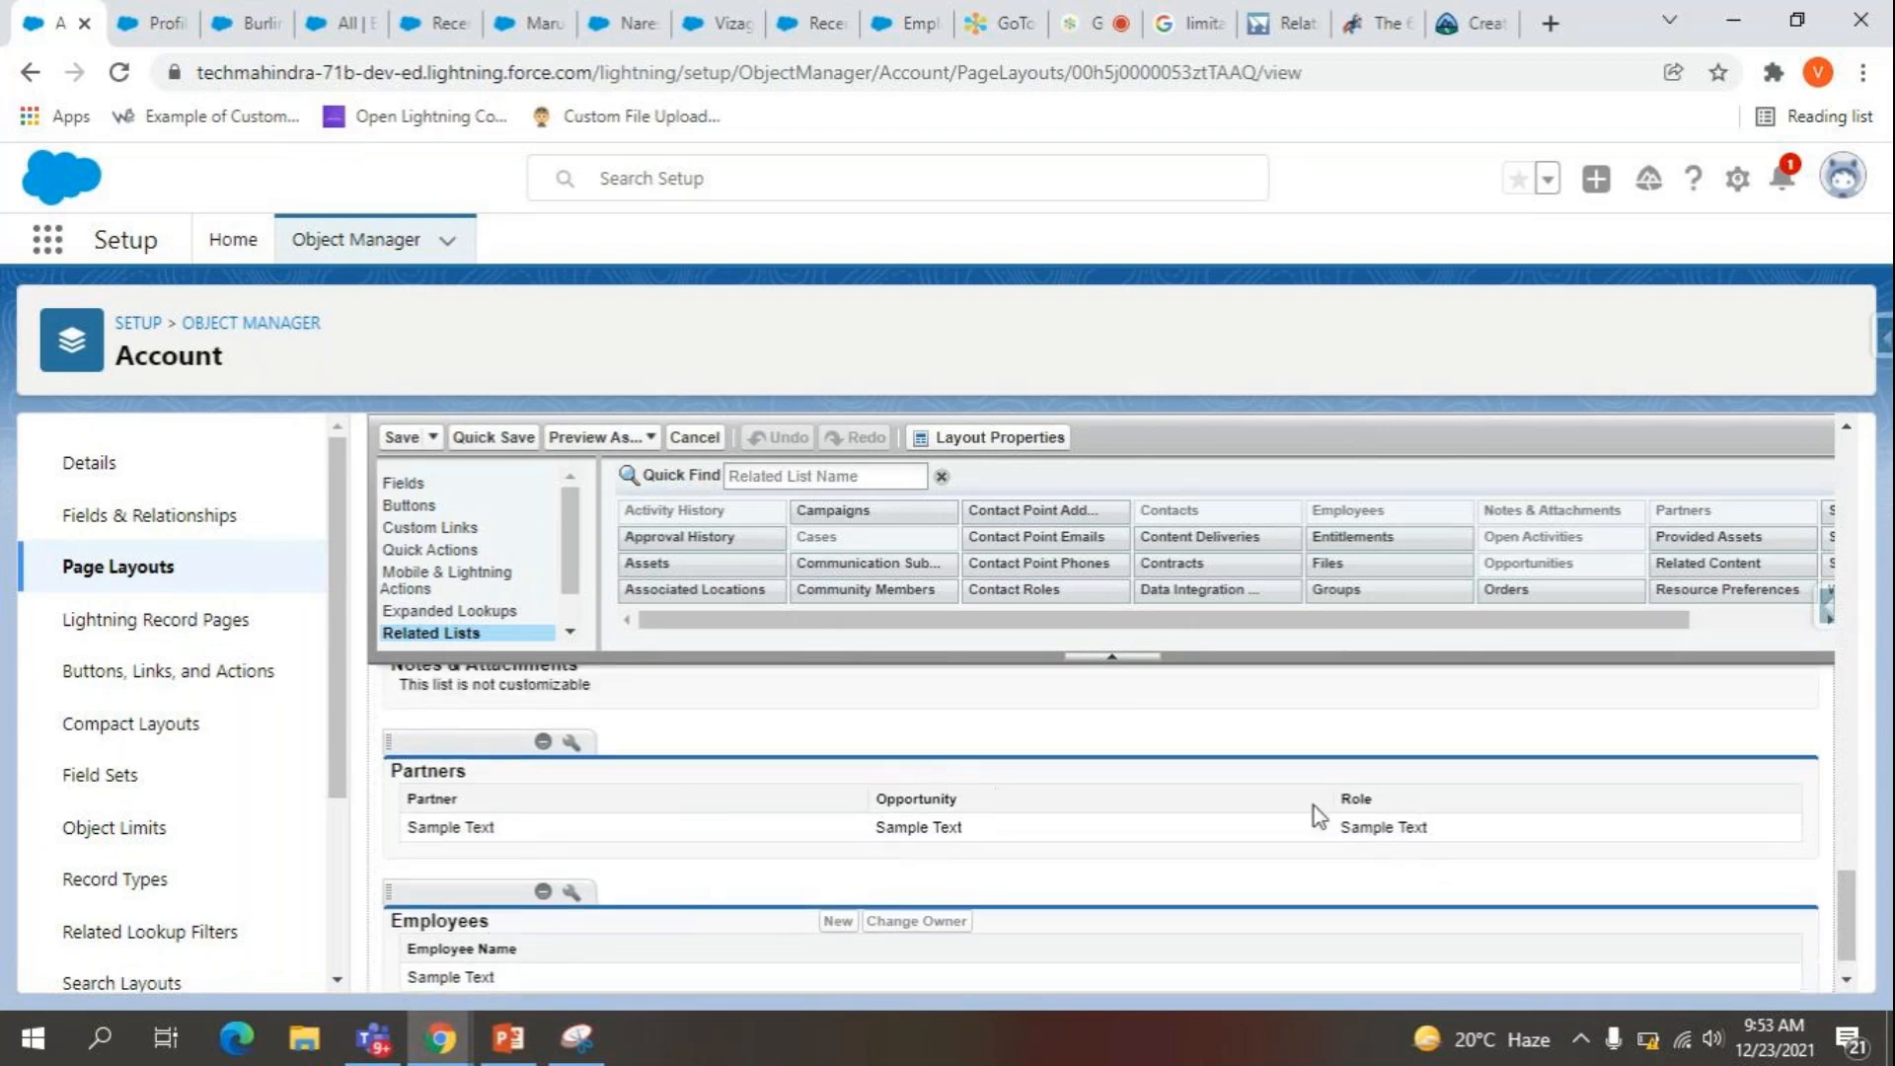
pyautogui.scroll(5, 1190, 832)
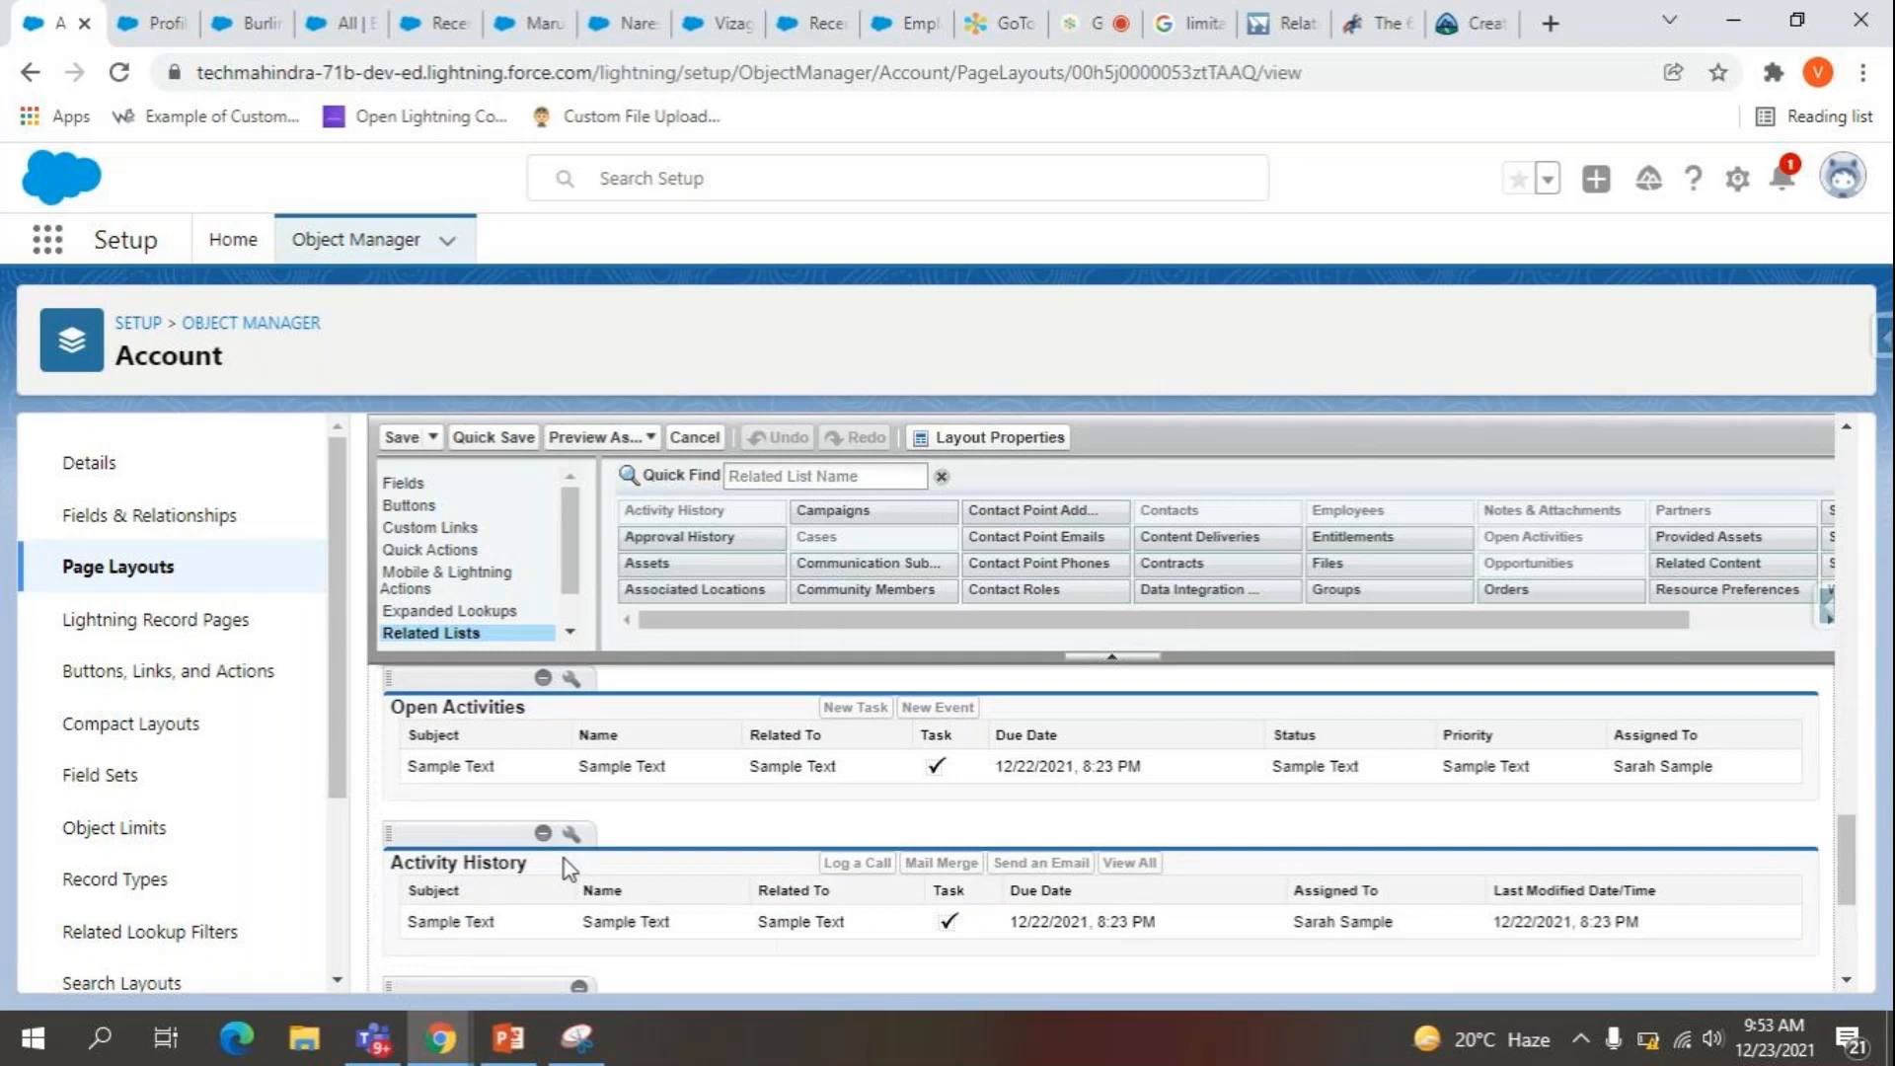
pyautogui.scroll(4, 498, 808)
pyautogui.scroll(4, 1165, 804)
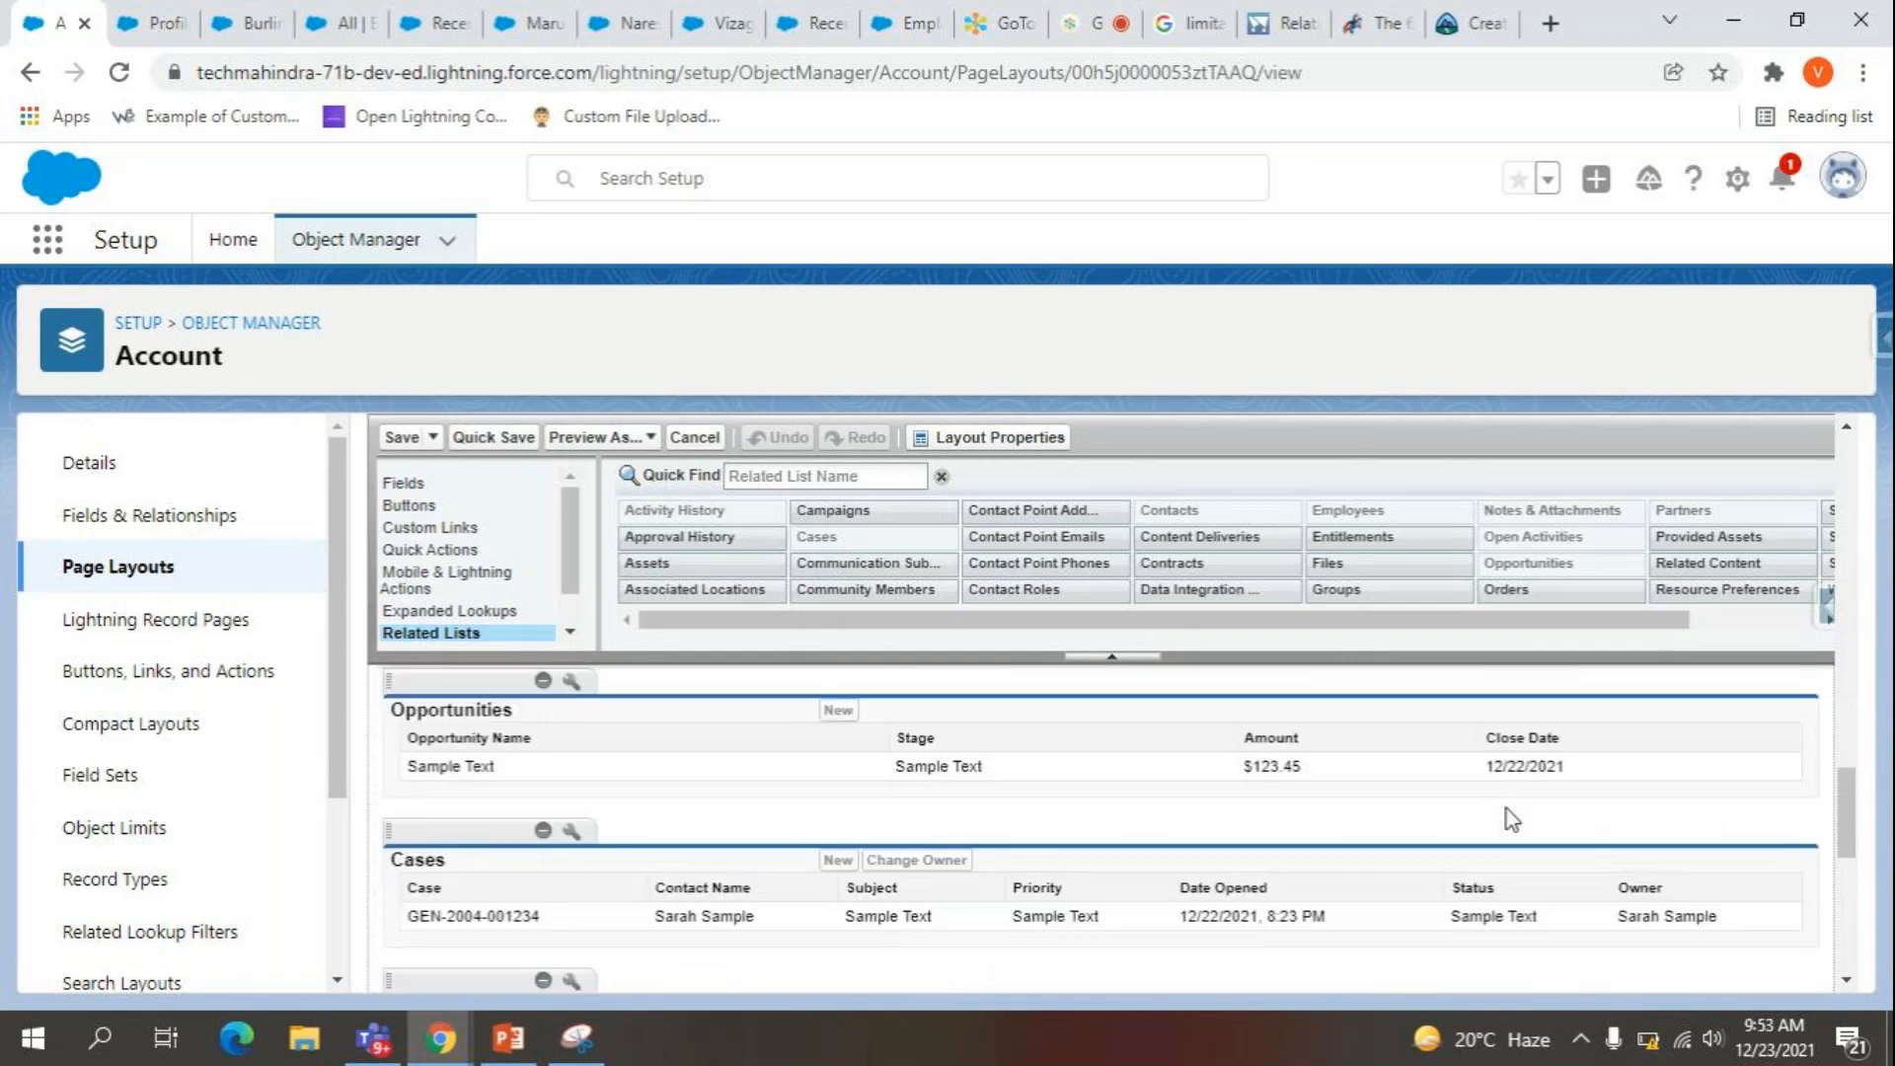
pyautogui.scroll(-12, 1621, 795)
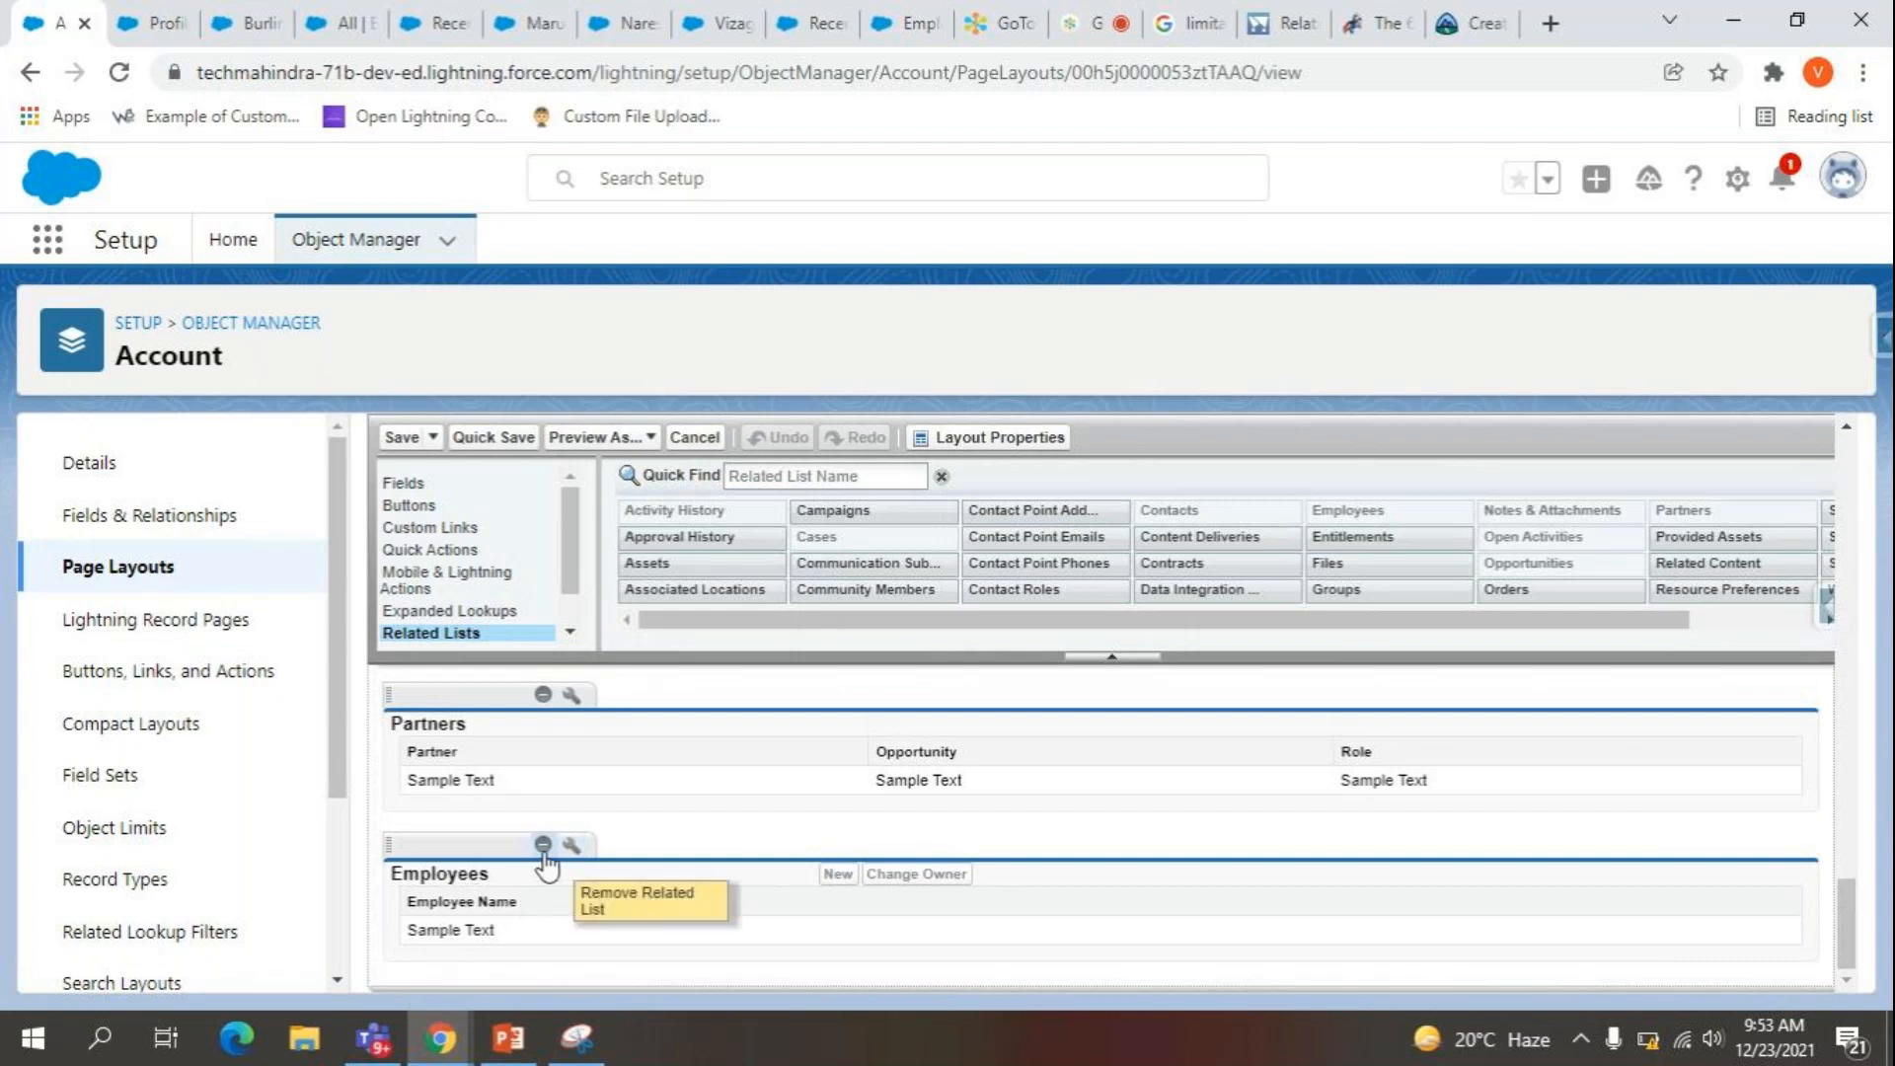
# Remove the Employees related list from the layout and re-add it, positioning it directly above Partners.
pyautogui.click(543, 845)
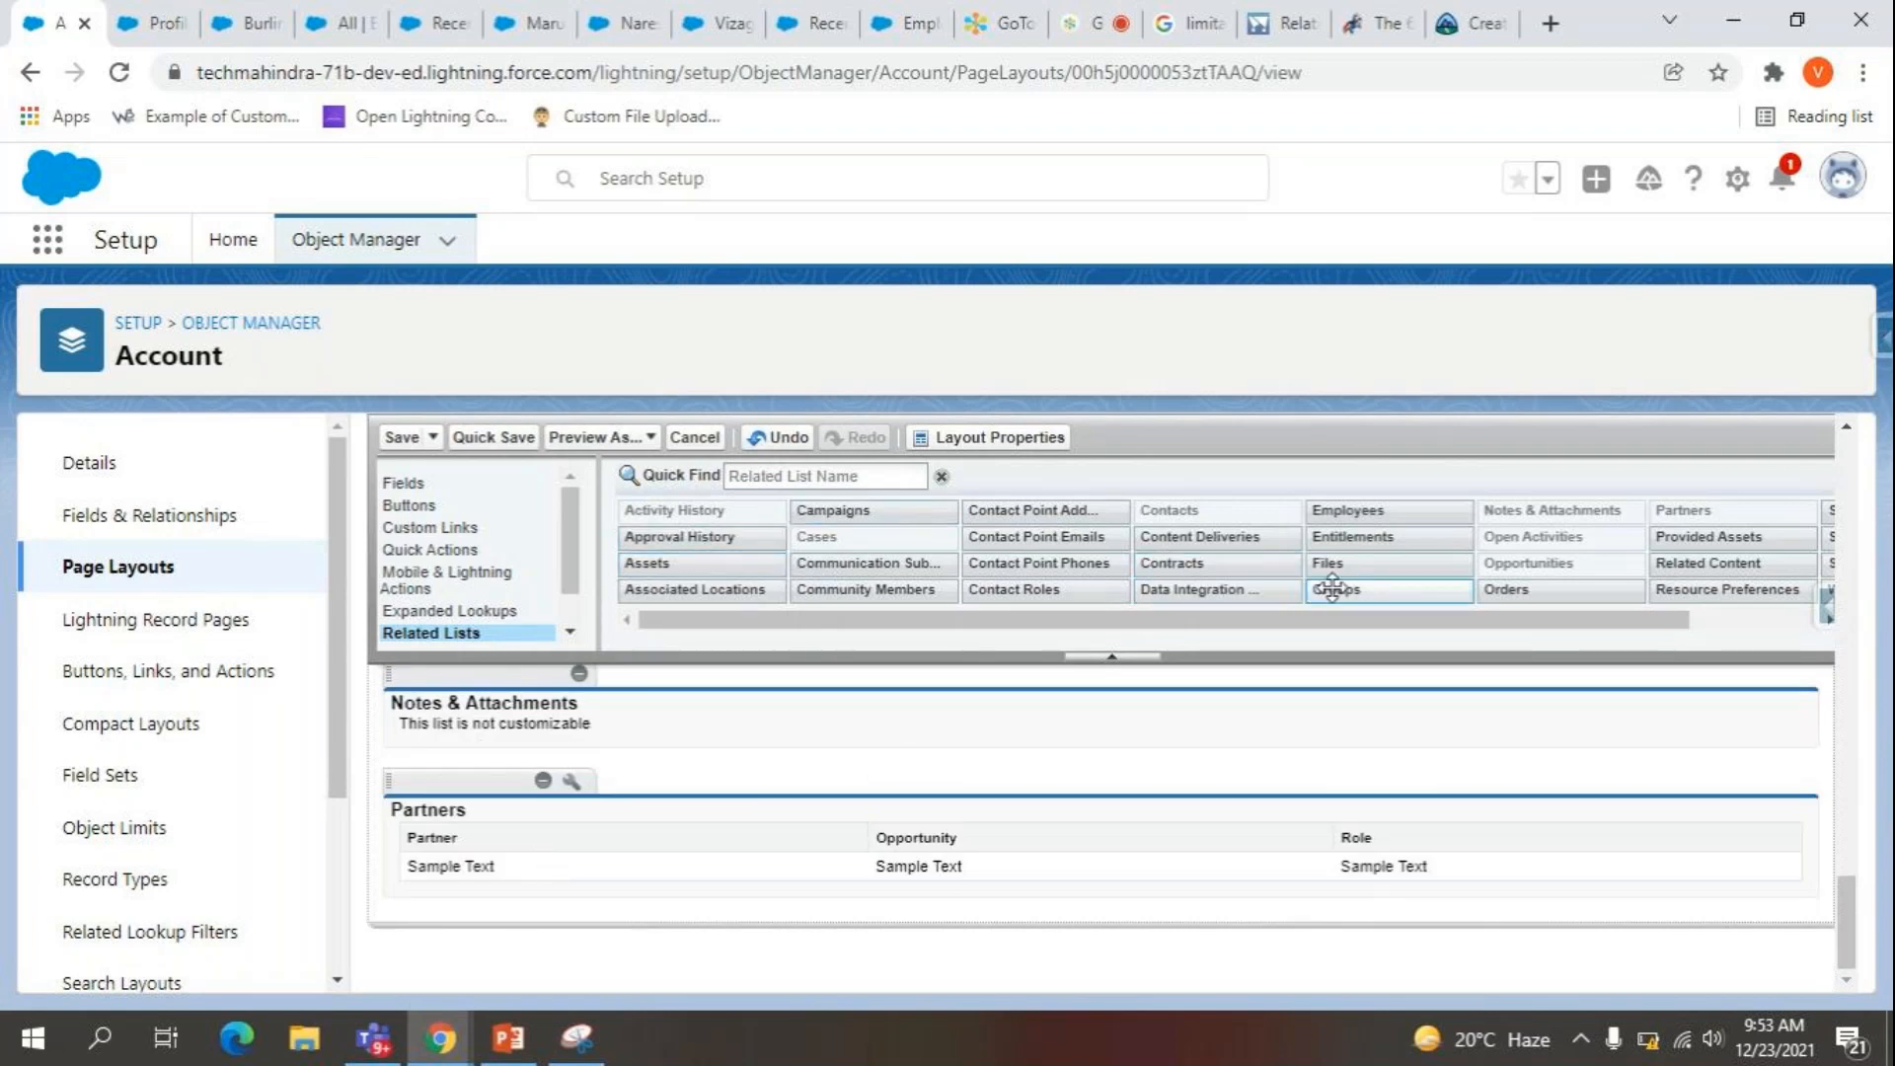
pyautogui.moveTo(1349, 511); pyautogui.dragTo(910, 920)
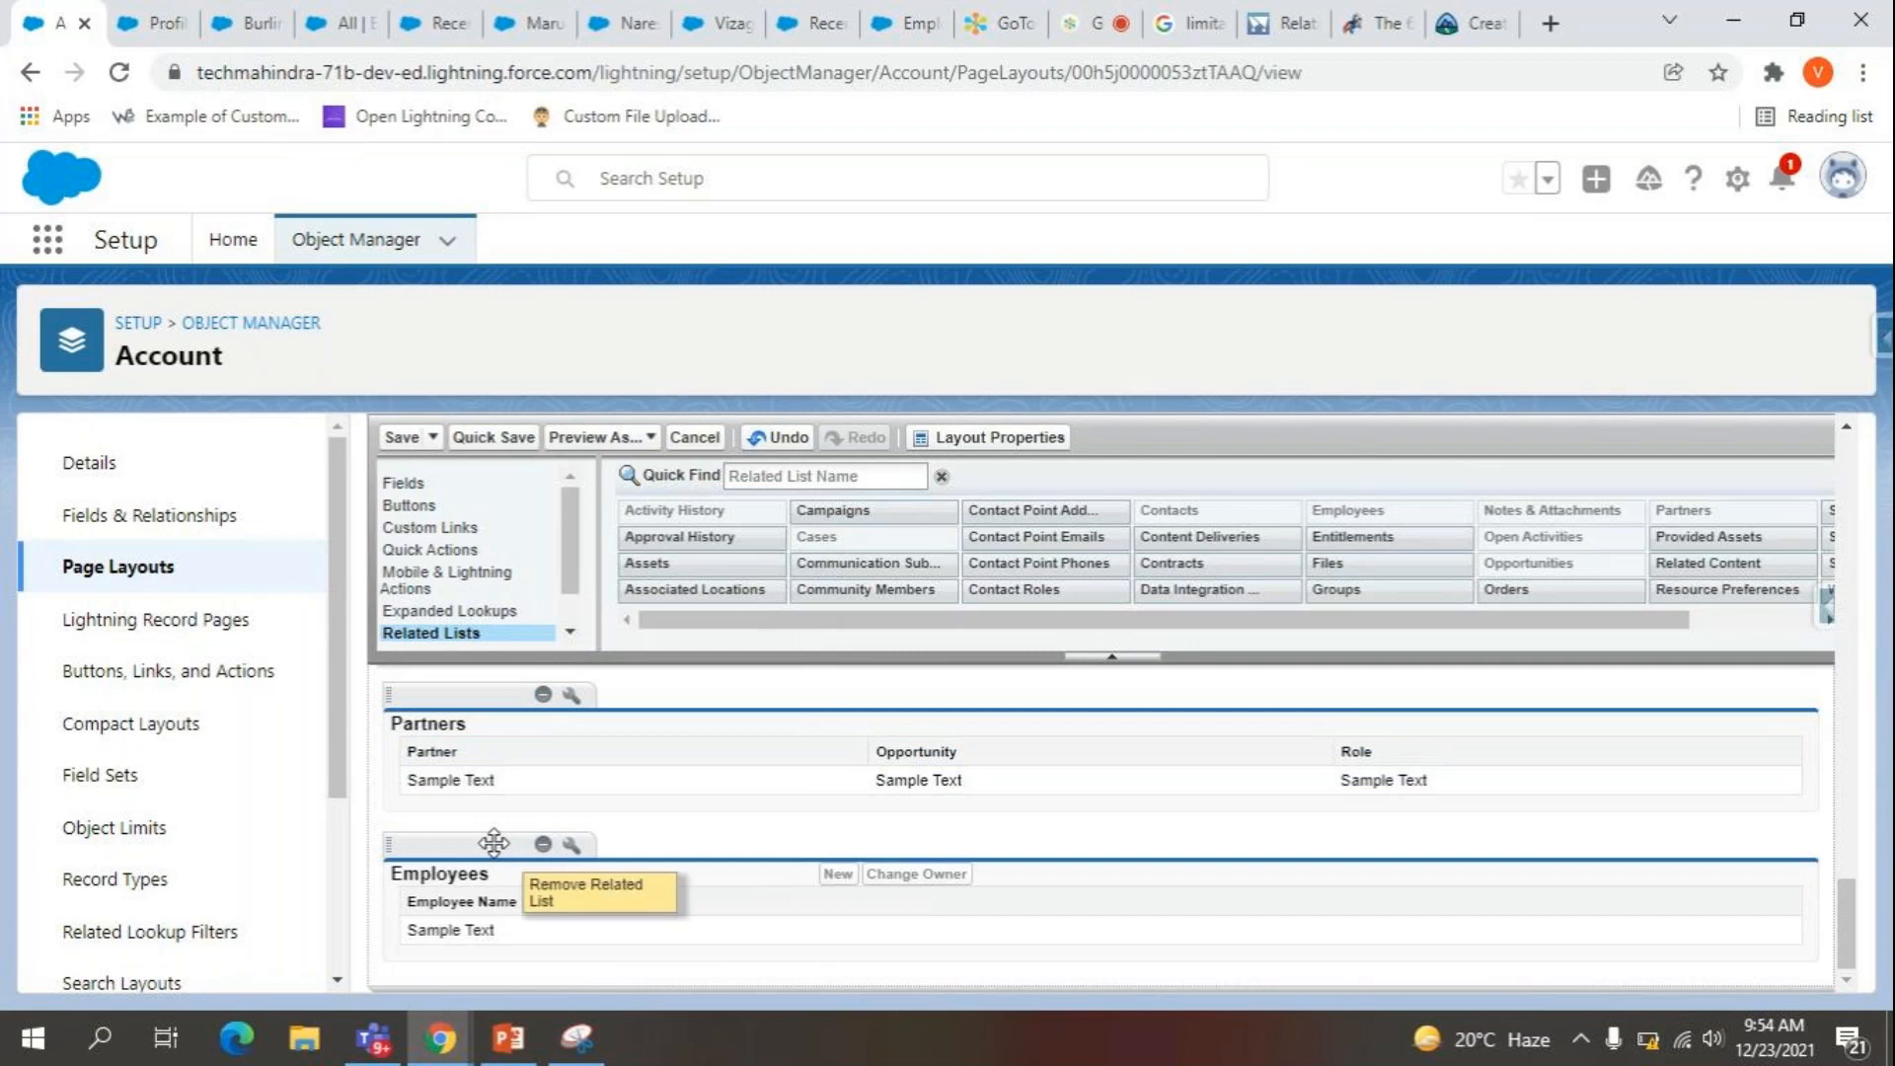
pyautogui.moveTo(499, 846); pyautogui.dragTo(553, 703)
pyautogui.scroll(1, 464, 779)
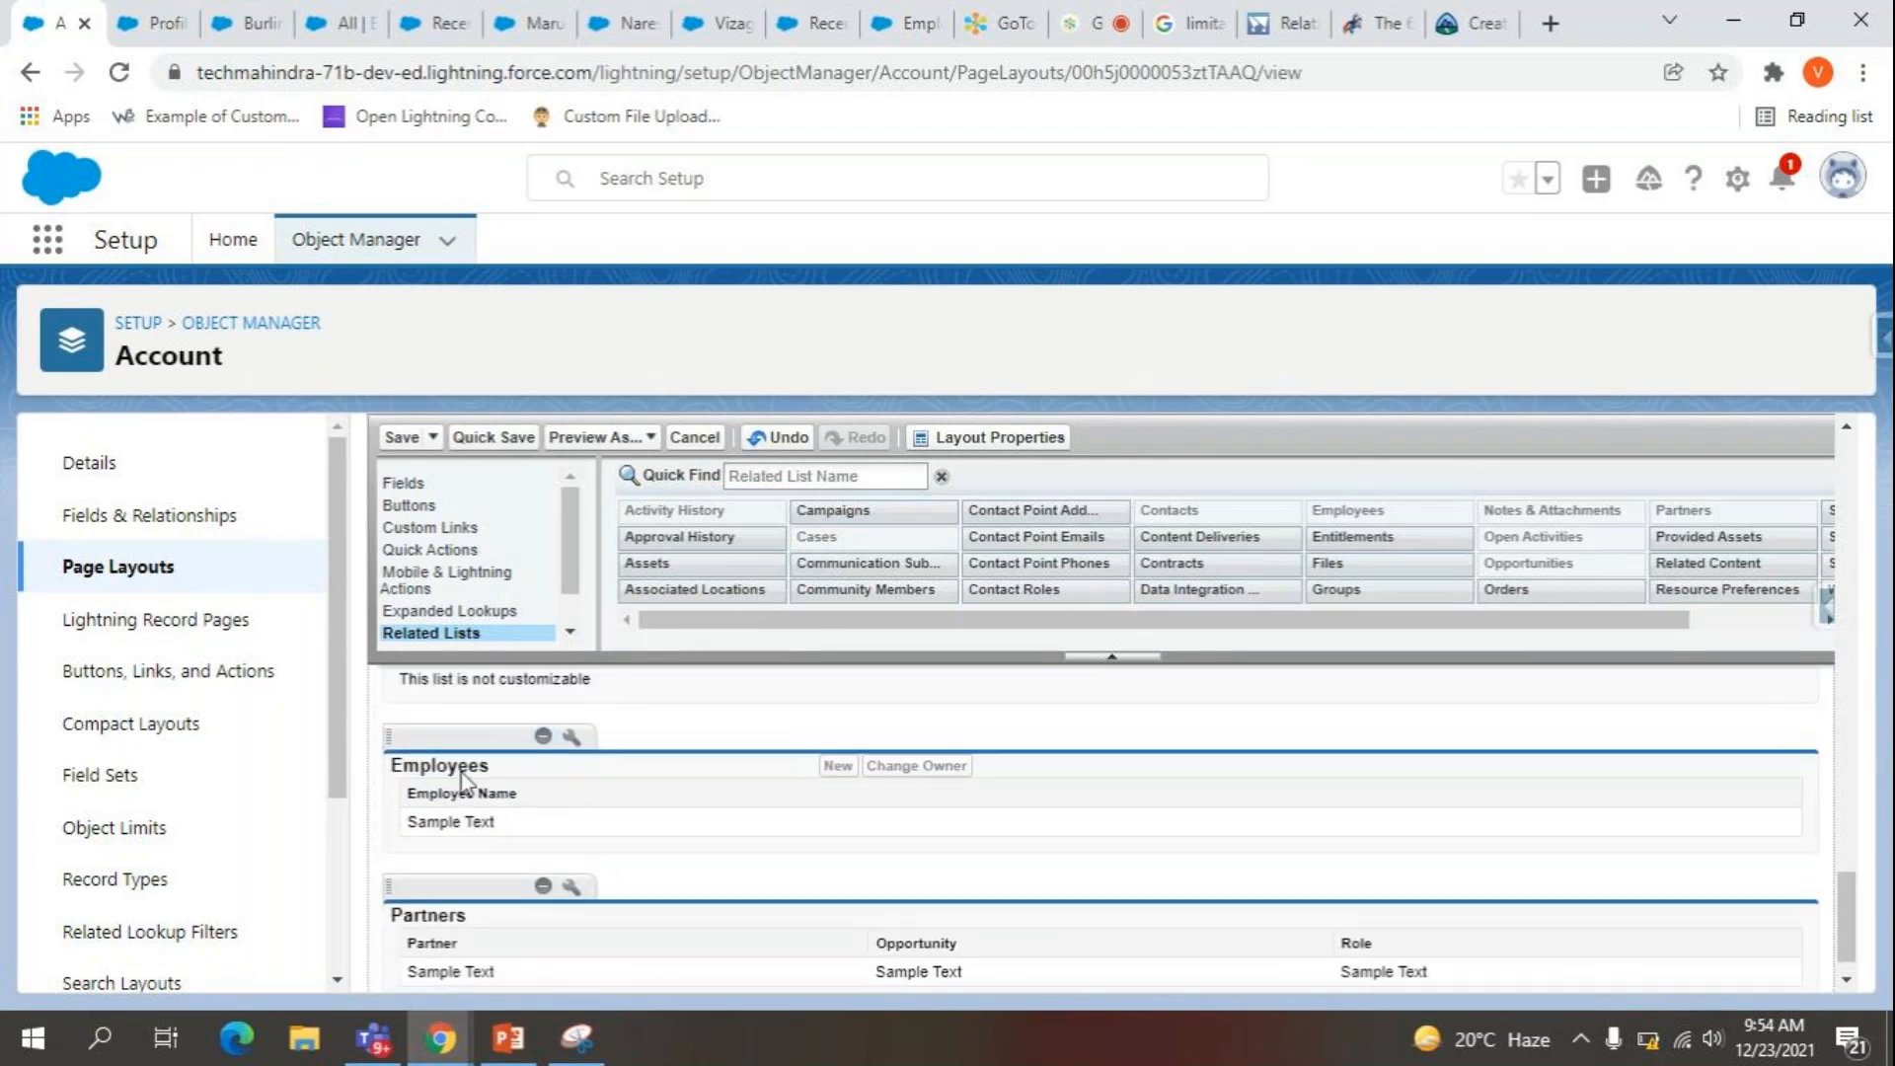
# Open the Employees related list's properties and add Email to its selected fields.
pyautogui.click(572, 746)
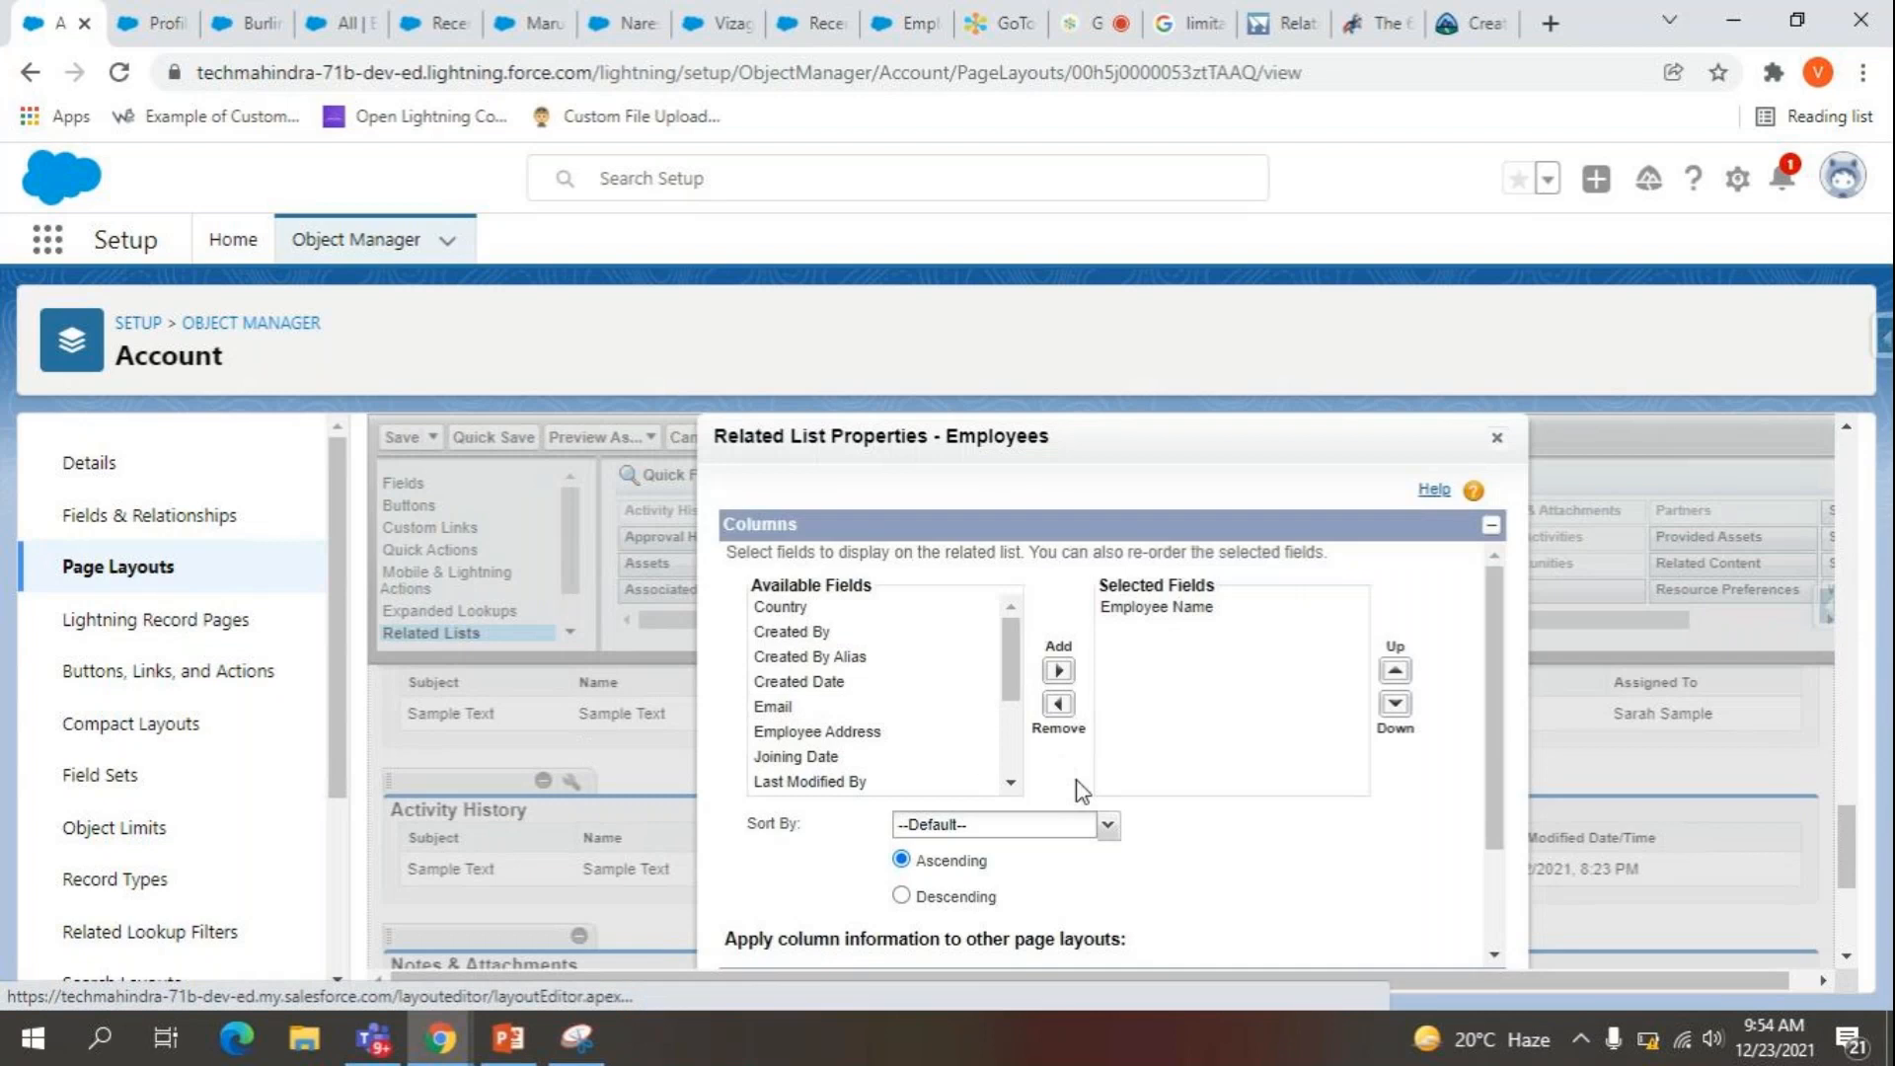
pyautogui.scroll(-1, 1096, 766)
pyautogui.scroll(1, 1096, 766)
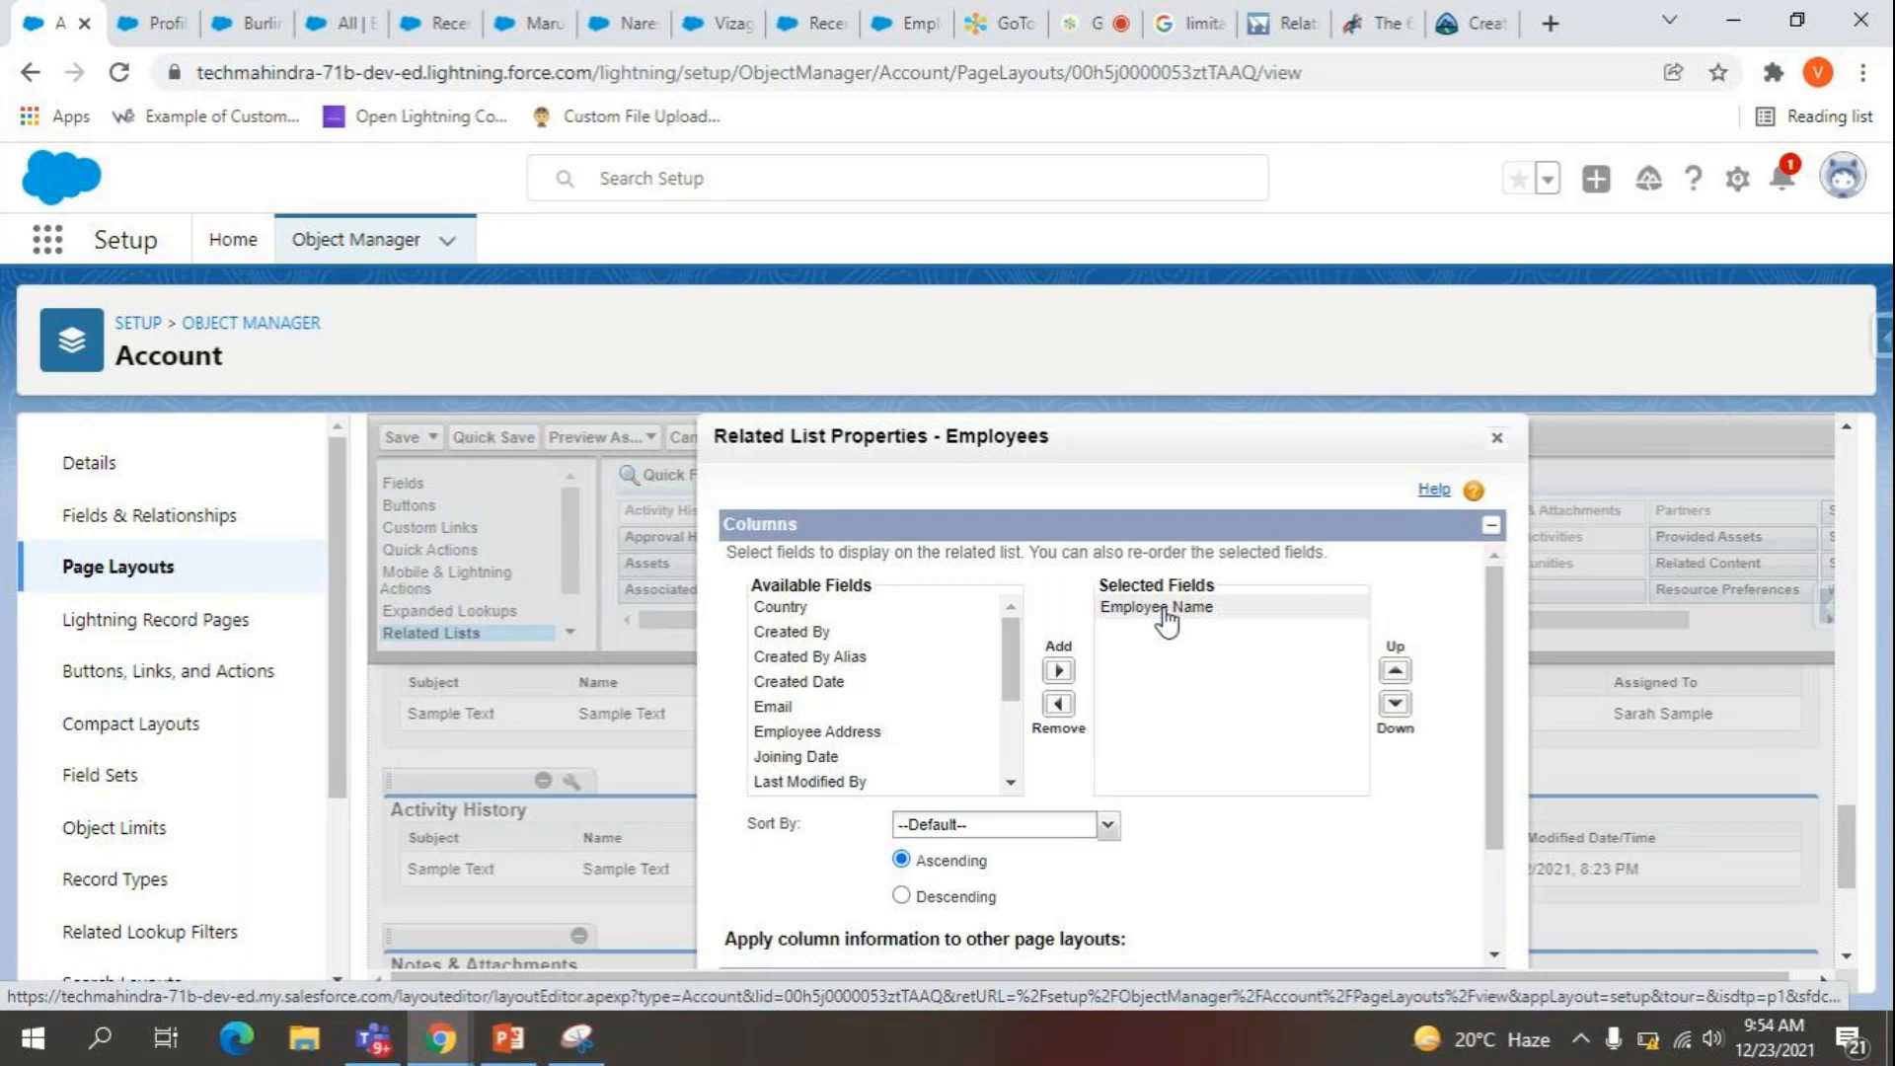
pyautogui.click(846, 612)
pyautogui.scroll(-1, 878, 651)
pyautogui.click(804, 679)
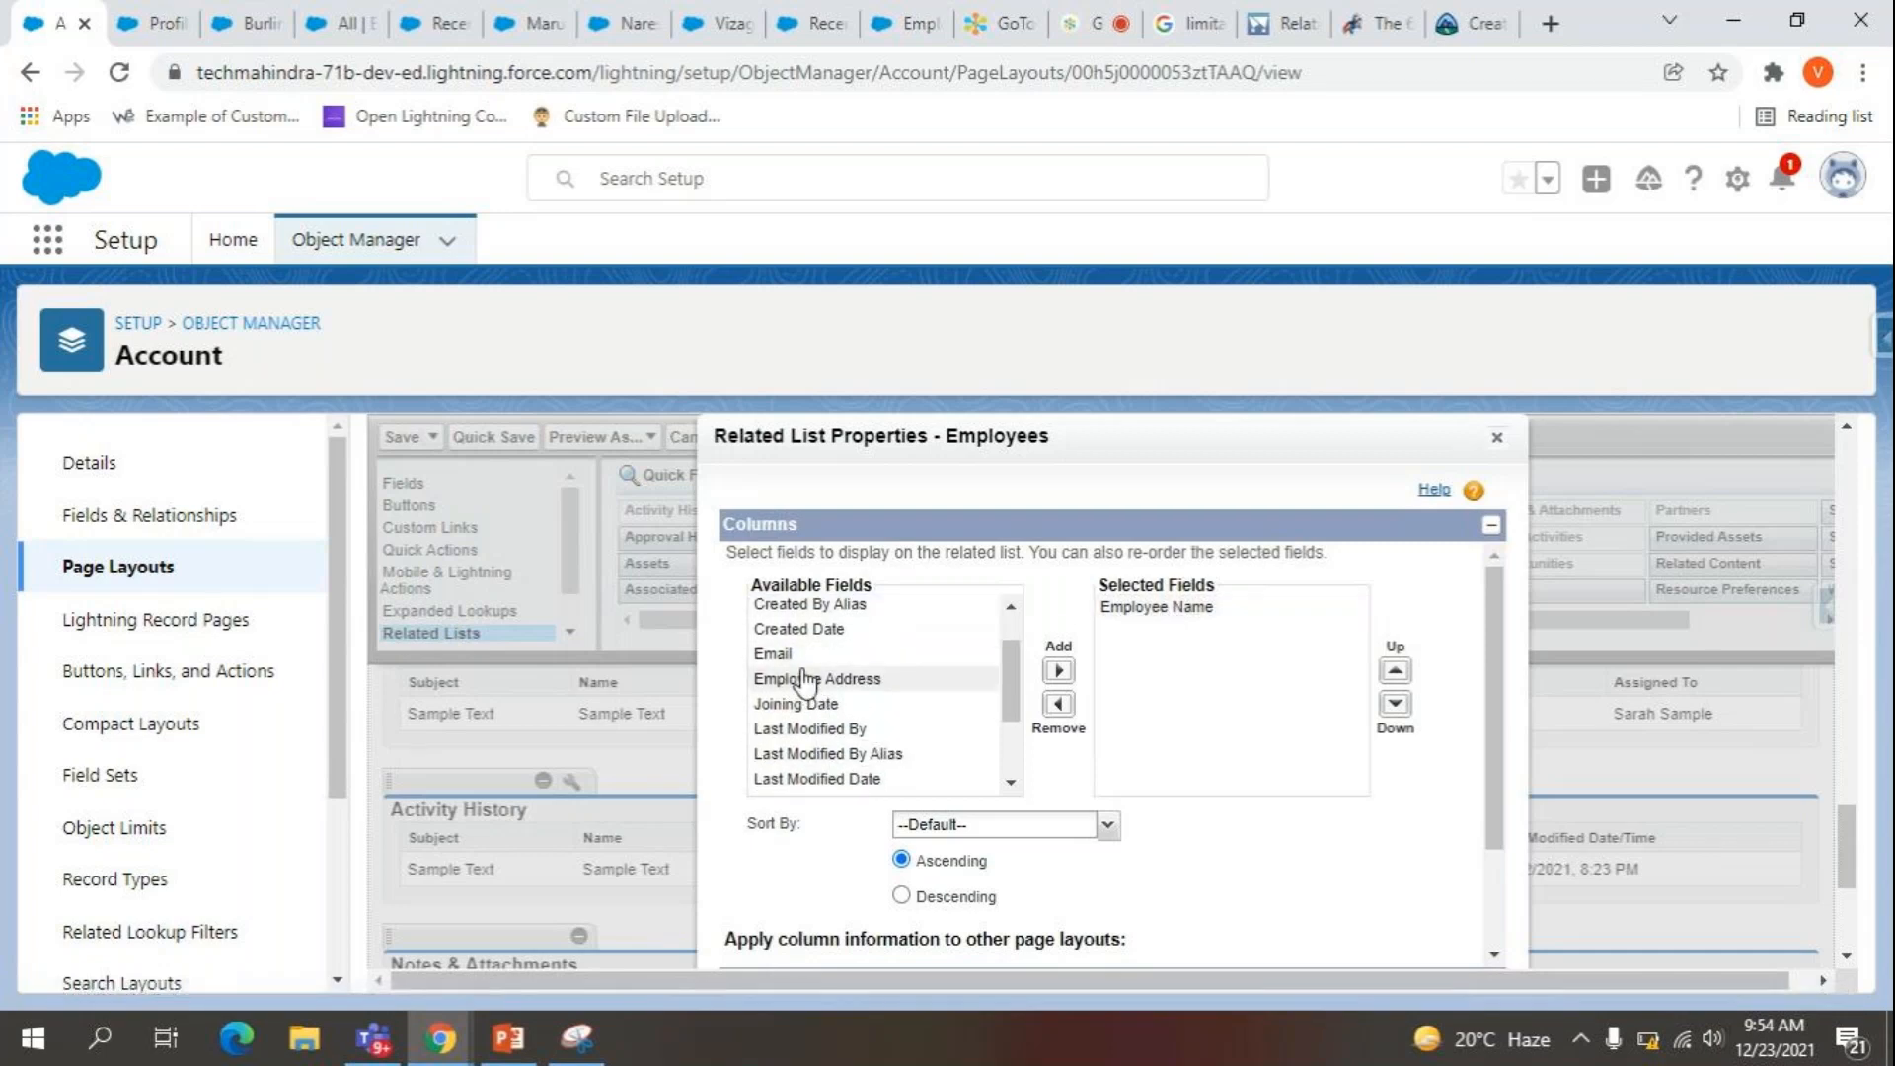
pyautogui.click(832, 653)
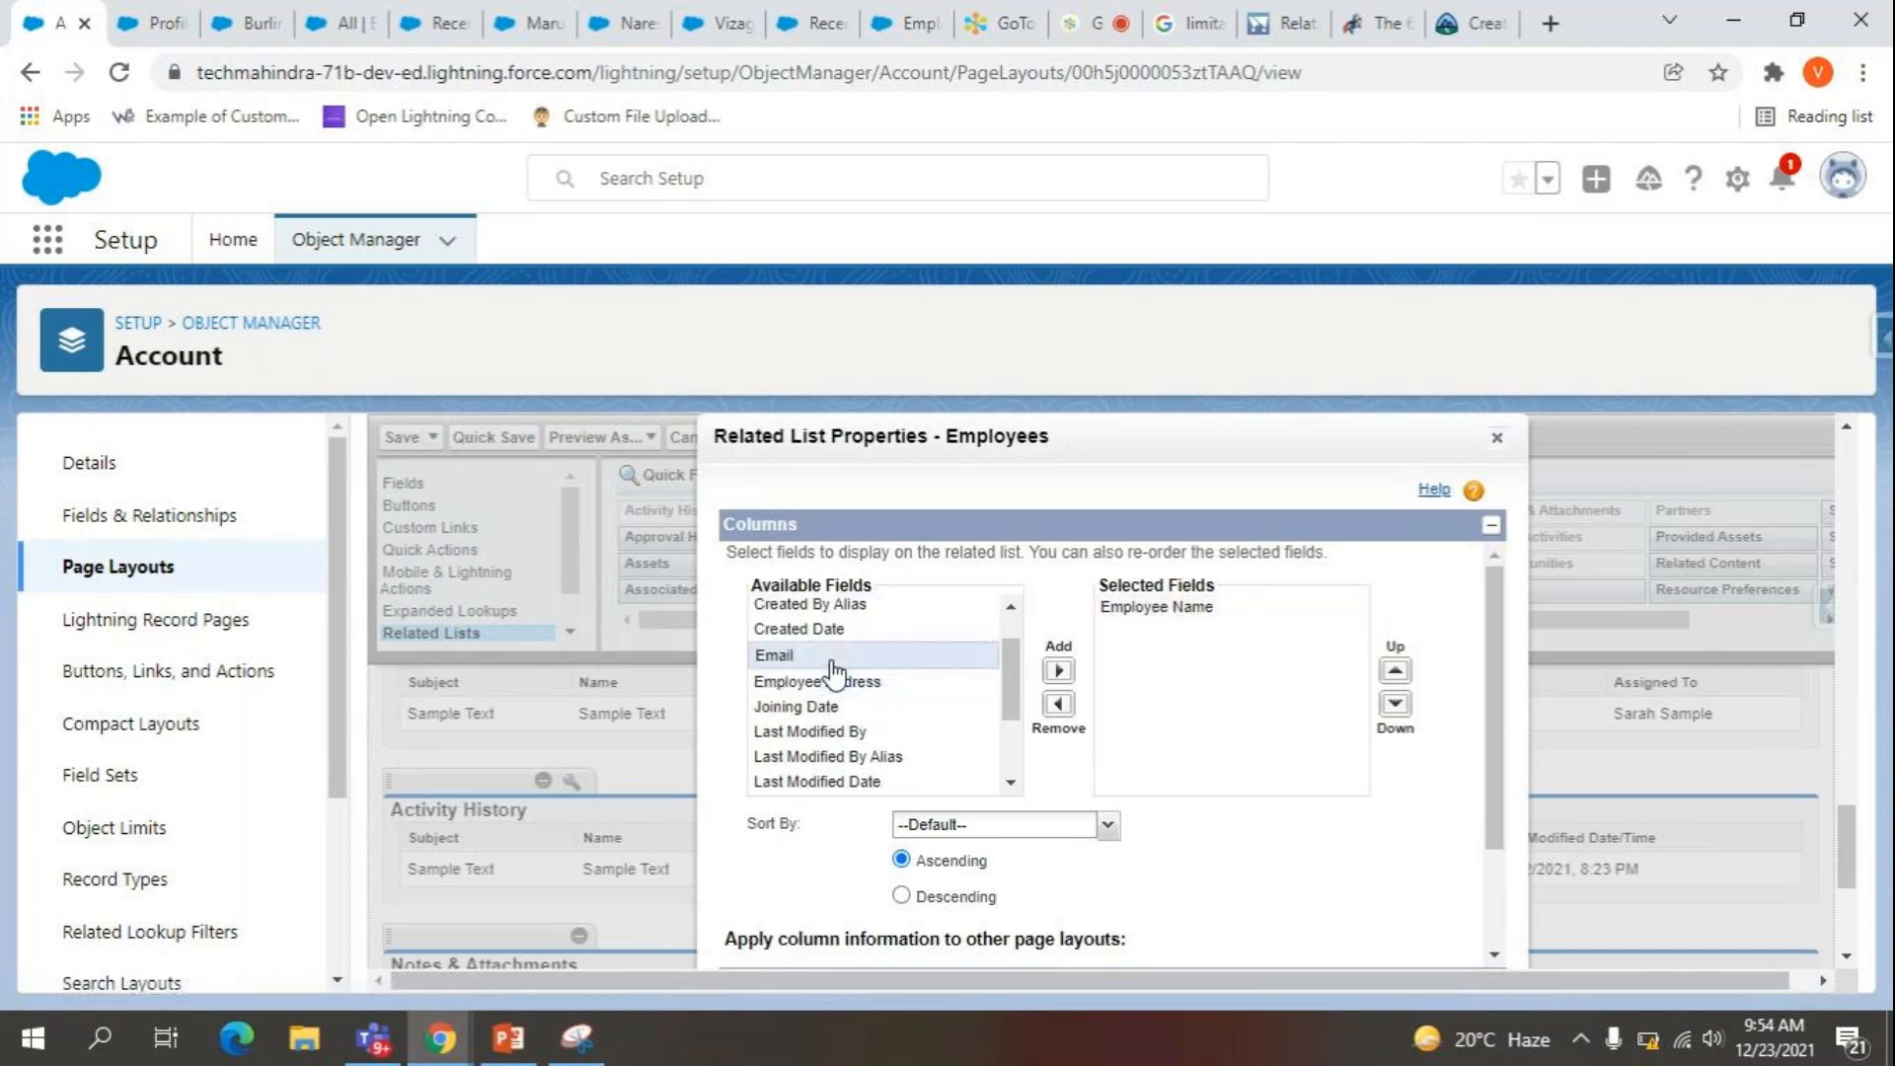
pyautogui.click(1058, 671)
# Add Project, Salary and Employee Address to the selected fields of the Employees related list.
pyautogui.scroll(-3, 829, 750)
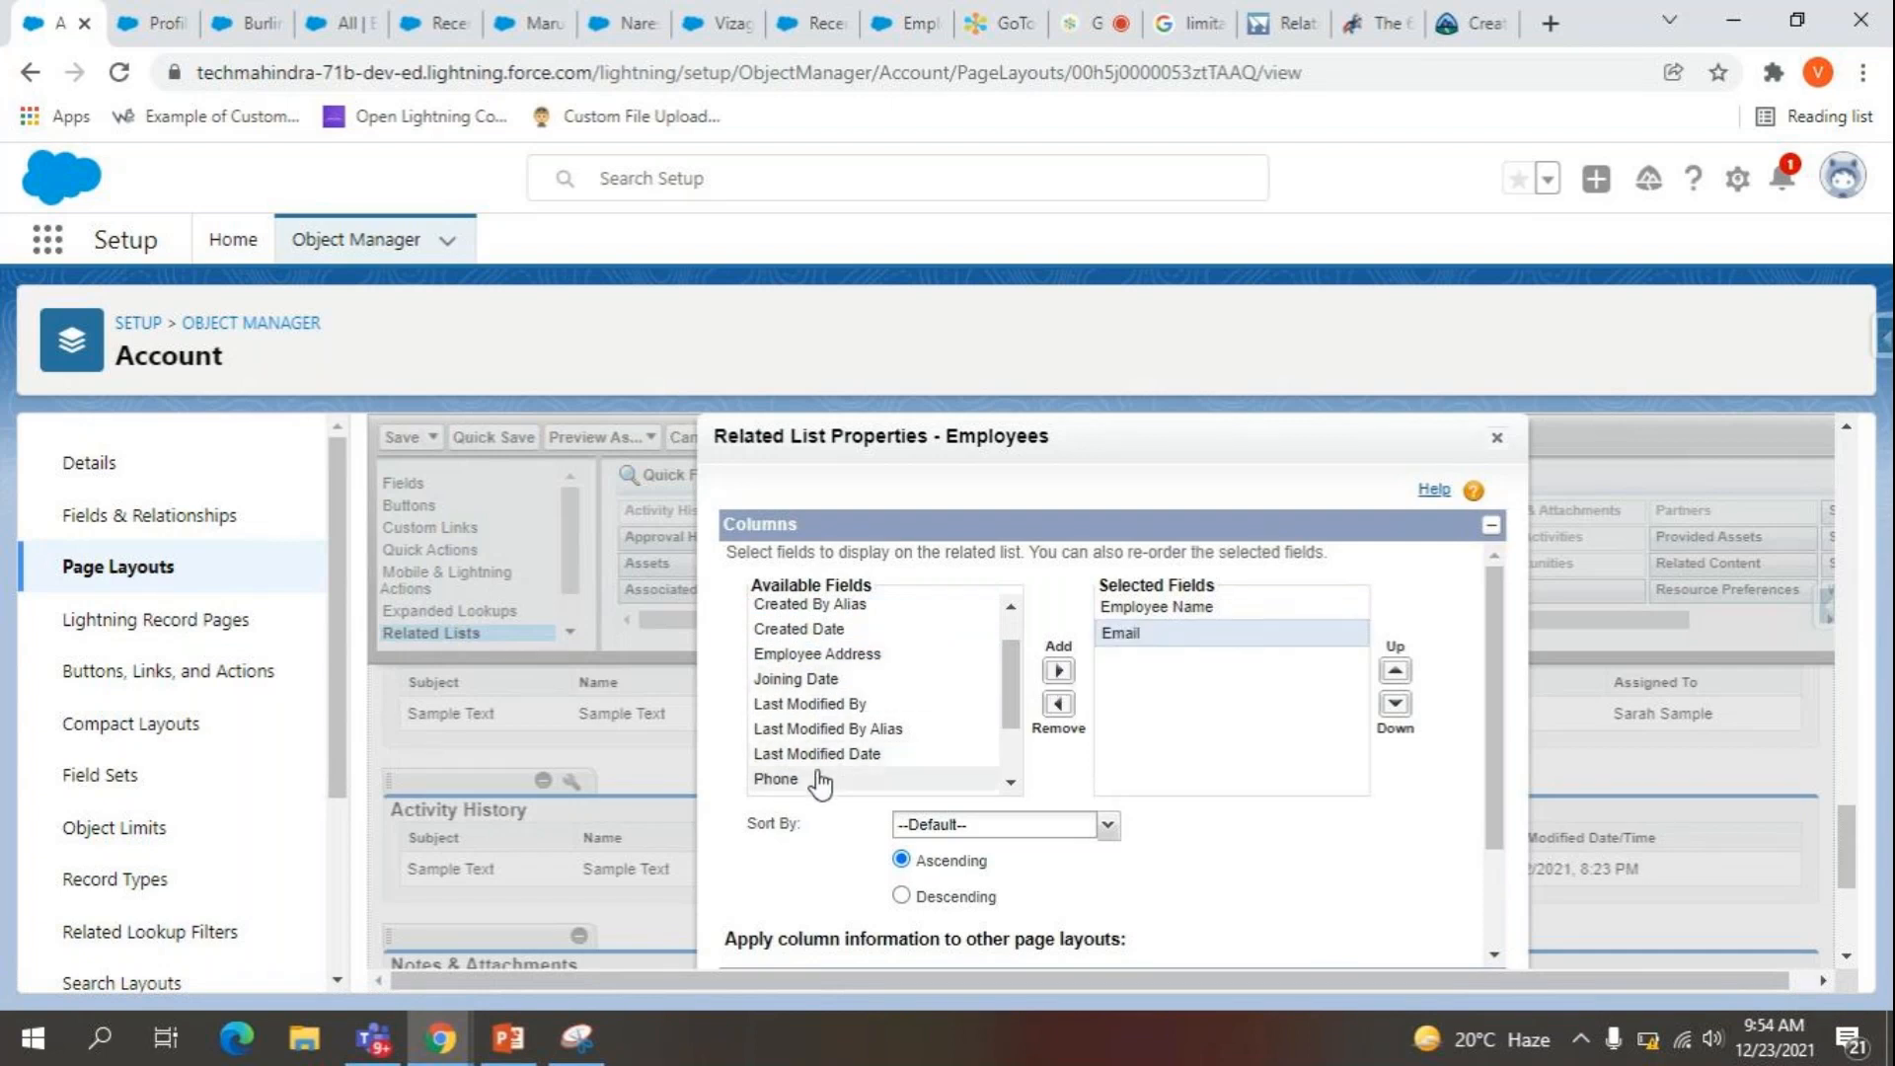
pyautogui.scroll(-1, 818, 784)
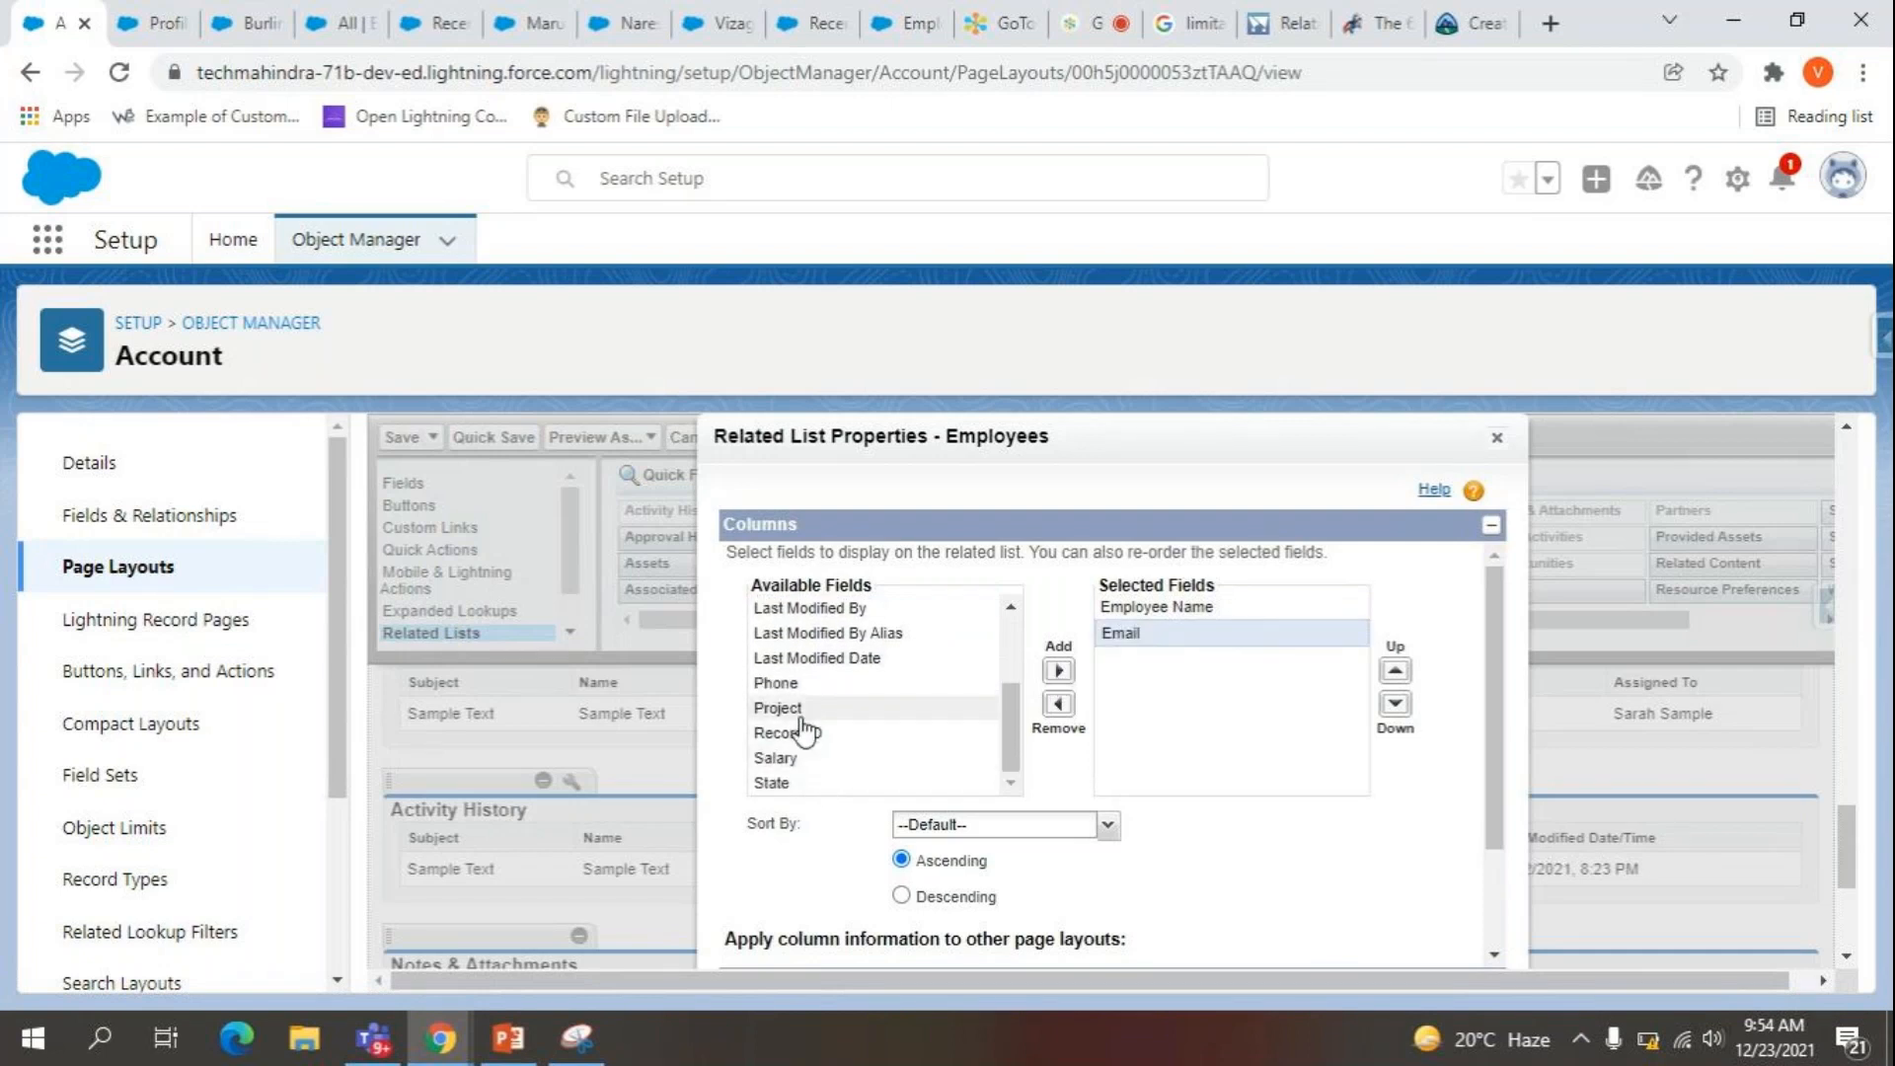
pyautogui.click(800, 711)
pyautogui.click(1059, 670)
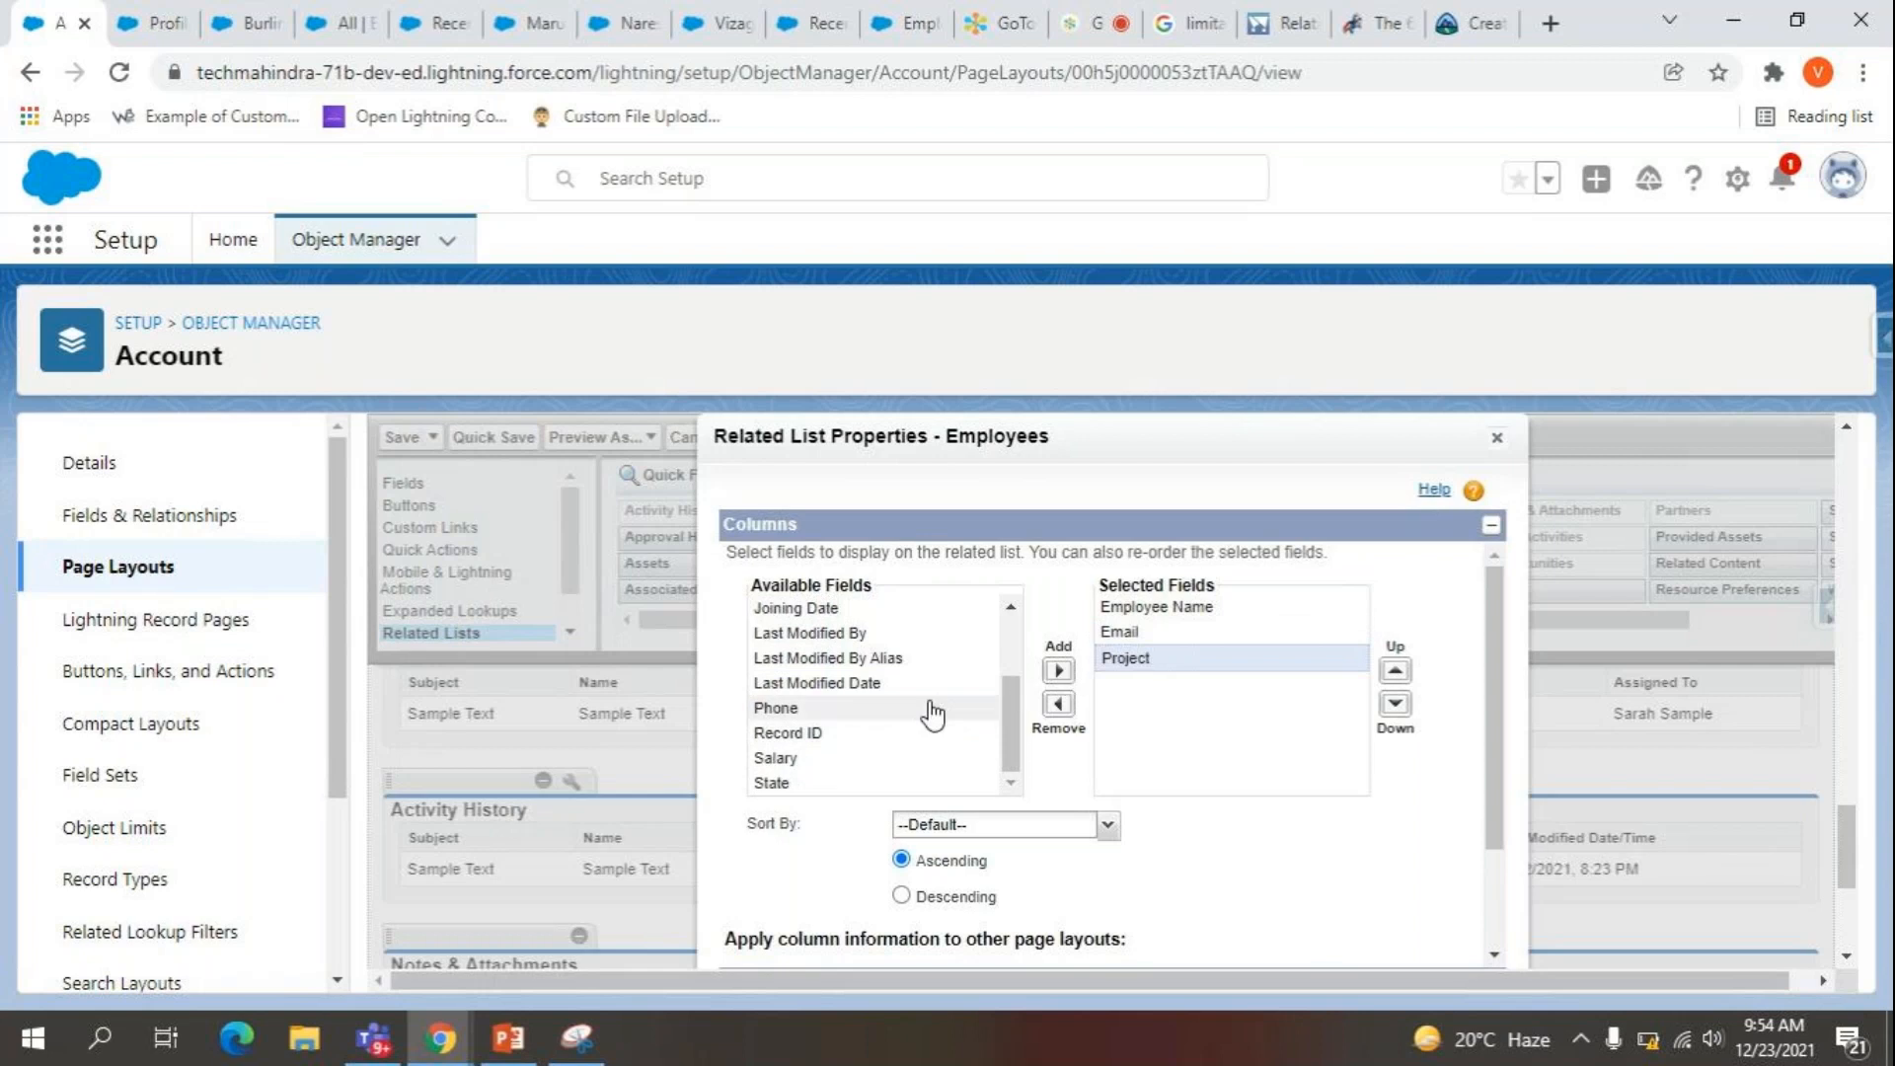
pyautogui.click(945, 756)
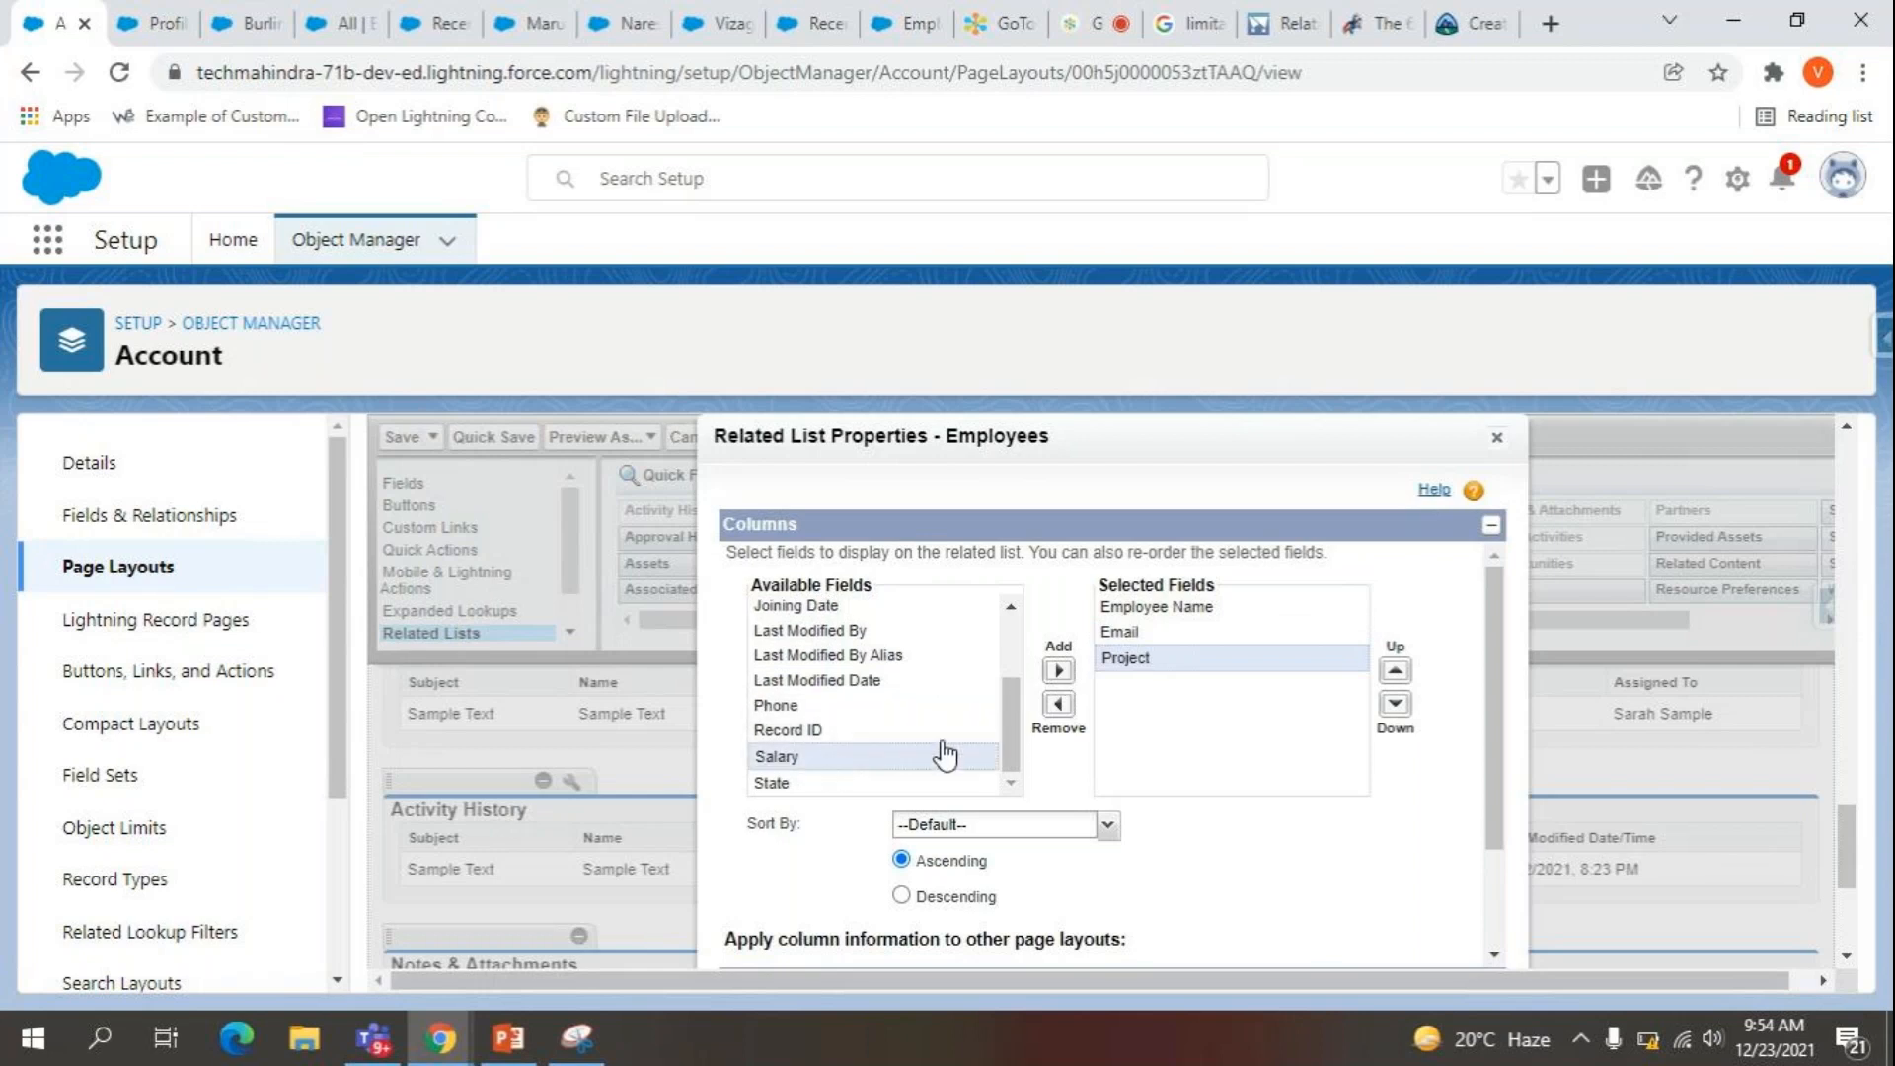
pyautogui.click(1059, 670)
pyautogui.scroll(1, 888, 705)
pyautogui.scroll(3, 888, 705)
pyautogui.click(878, 698)
pyautogui.click(1059, 675)
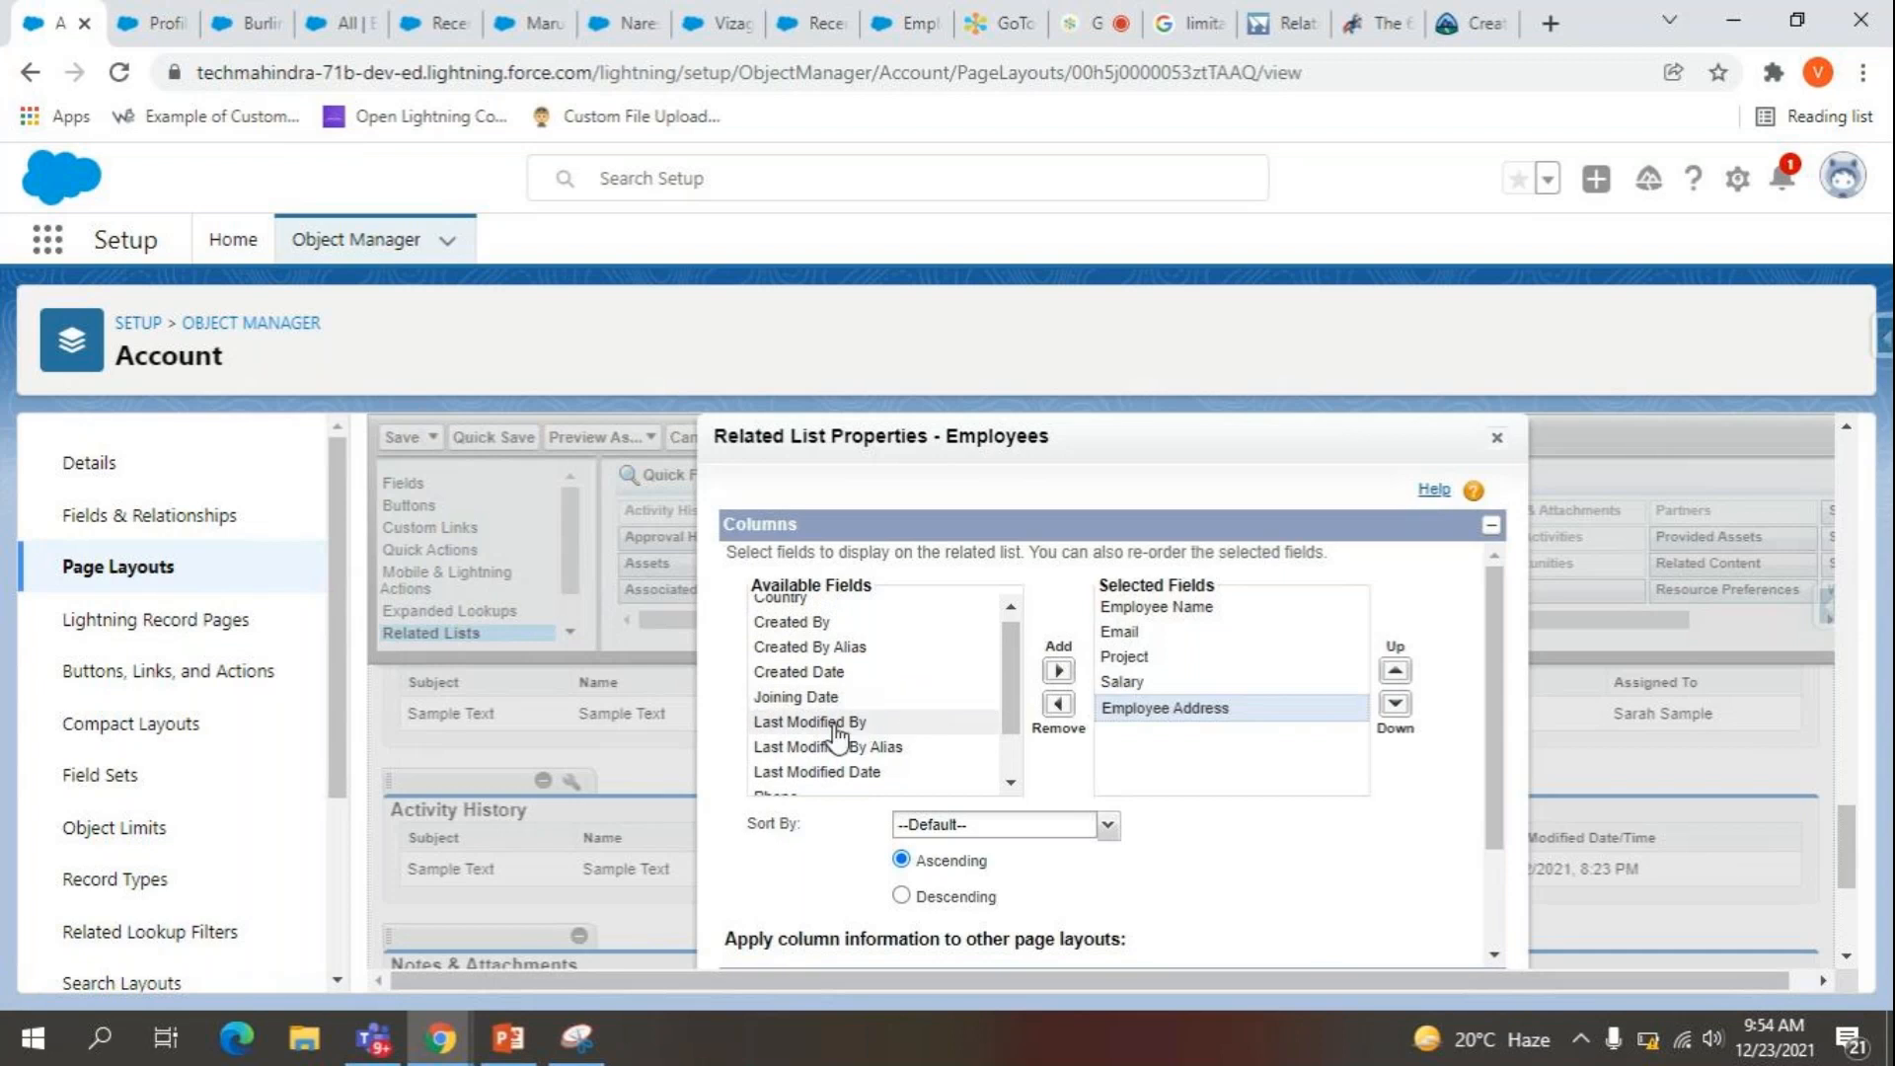
# Reorder the selected fields so that Employee Address comes directly before Salary.
pyautogui.scroll(-3, 889, 930)
pyautogui.scroll(-2, 889, 931)
pyautogui.scroll(5, 1037, 833)
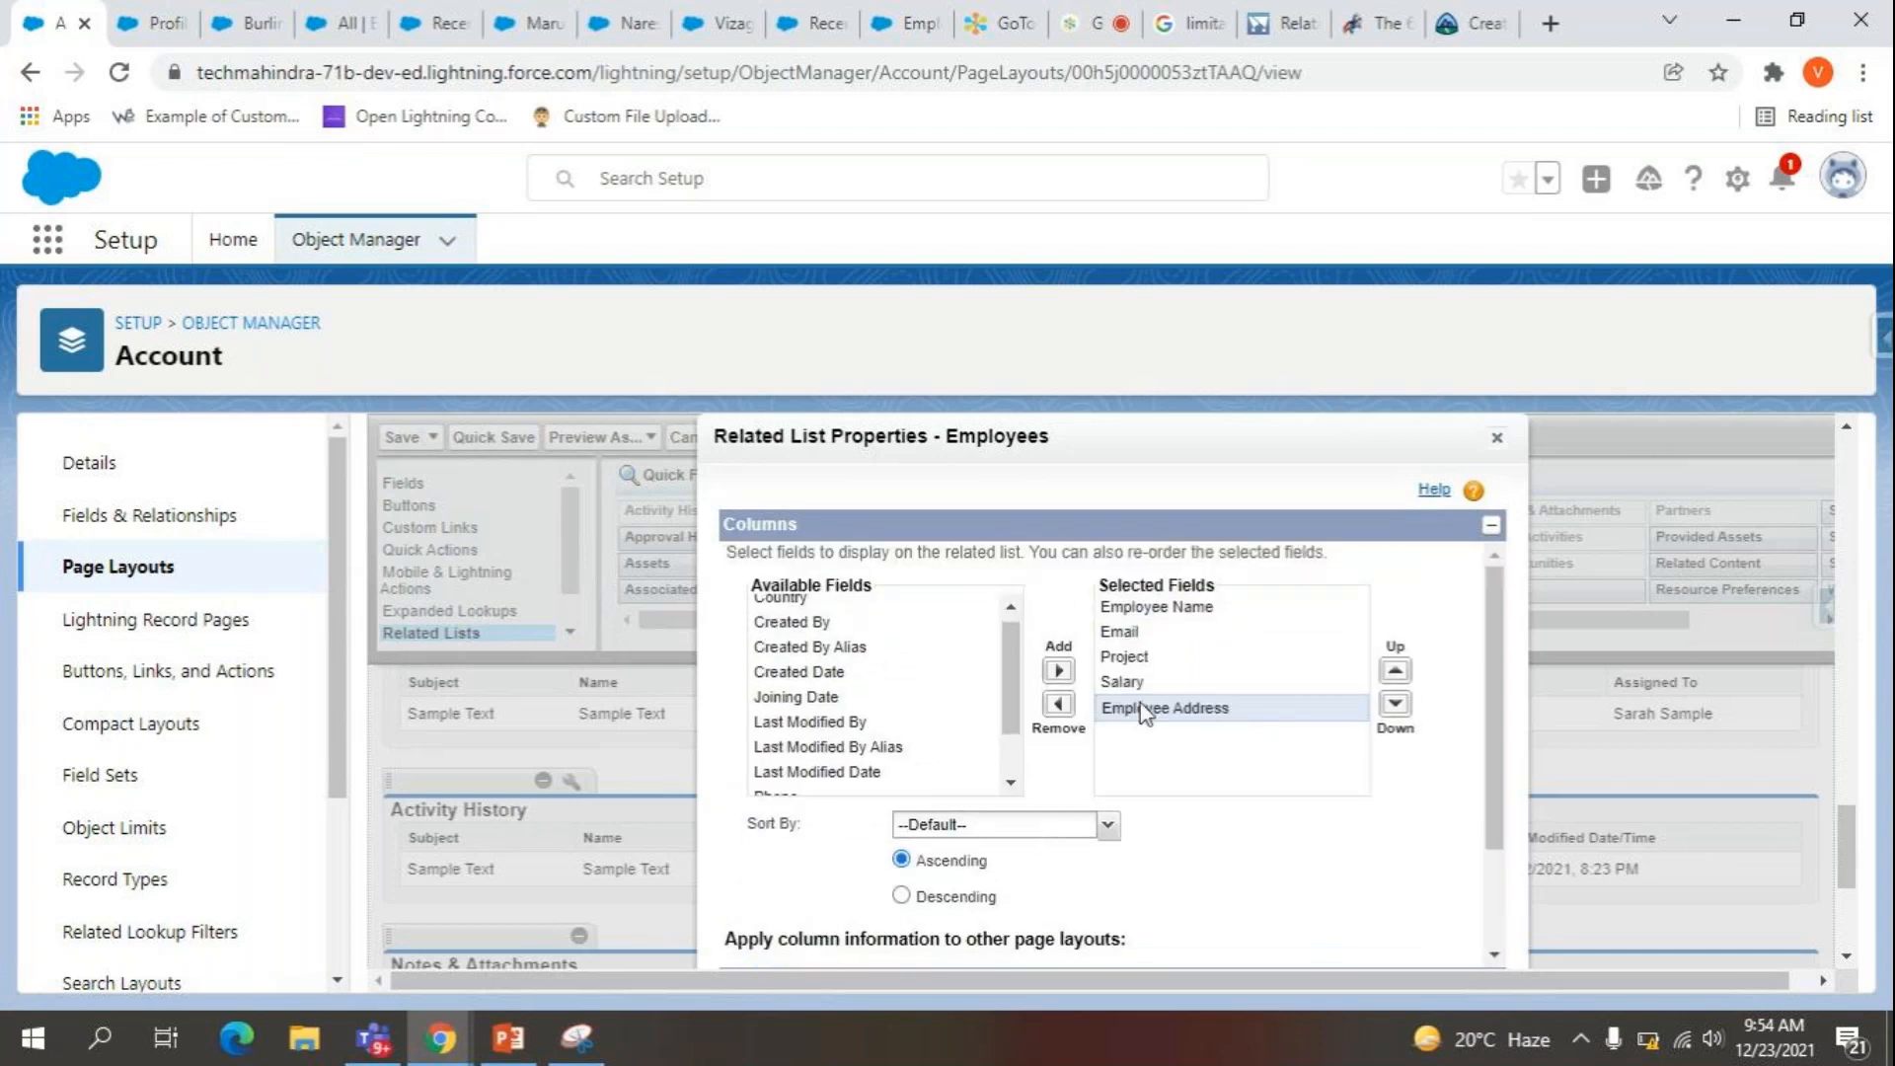
pyautogui.click(1395, 672)
pyautogui.click(1395, 704)
pyautogui.click(1395, 671)
# Examine the related list's sort options, the other page layouts the columns apply to, and its standard buttons.
pyautogui.scroll(-4, 1261, 754)
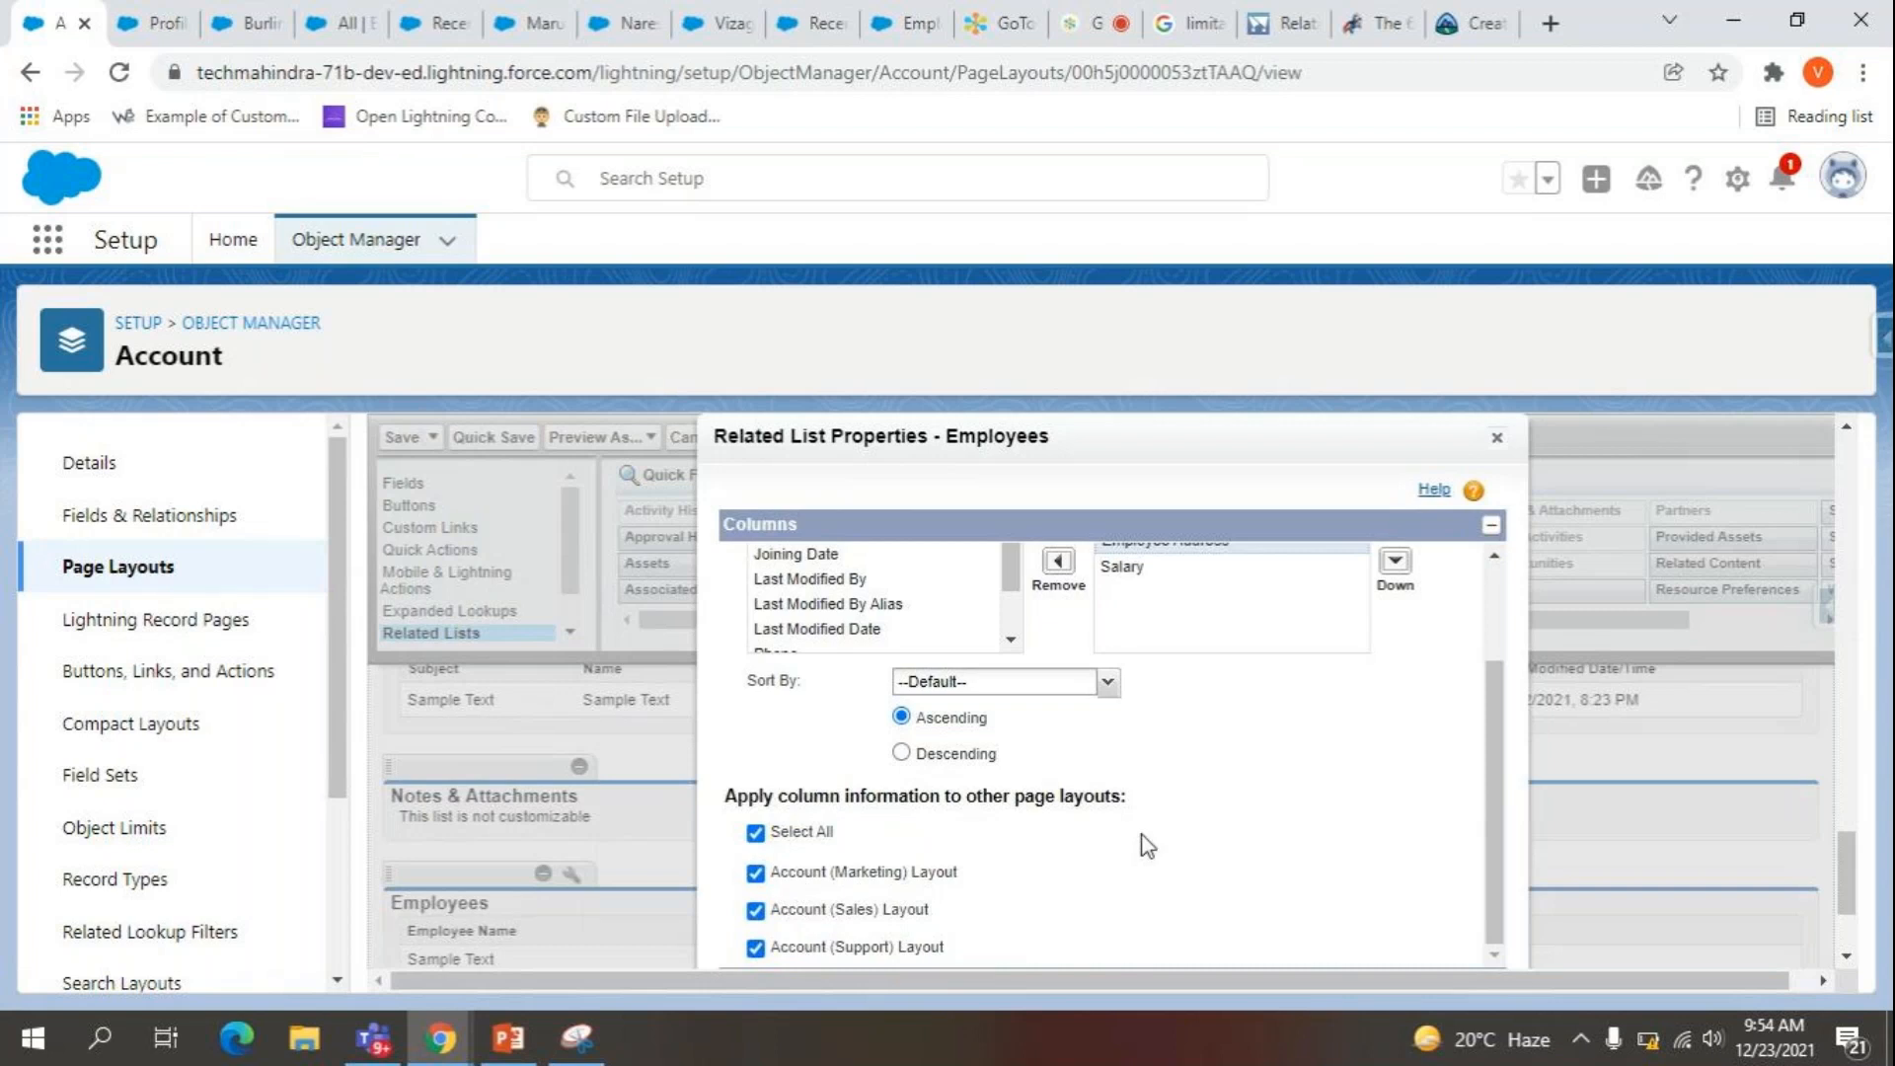
pyautogui.scroll(1, 1190, 809)
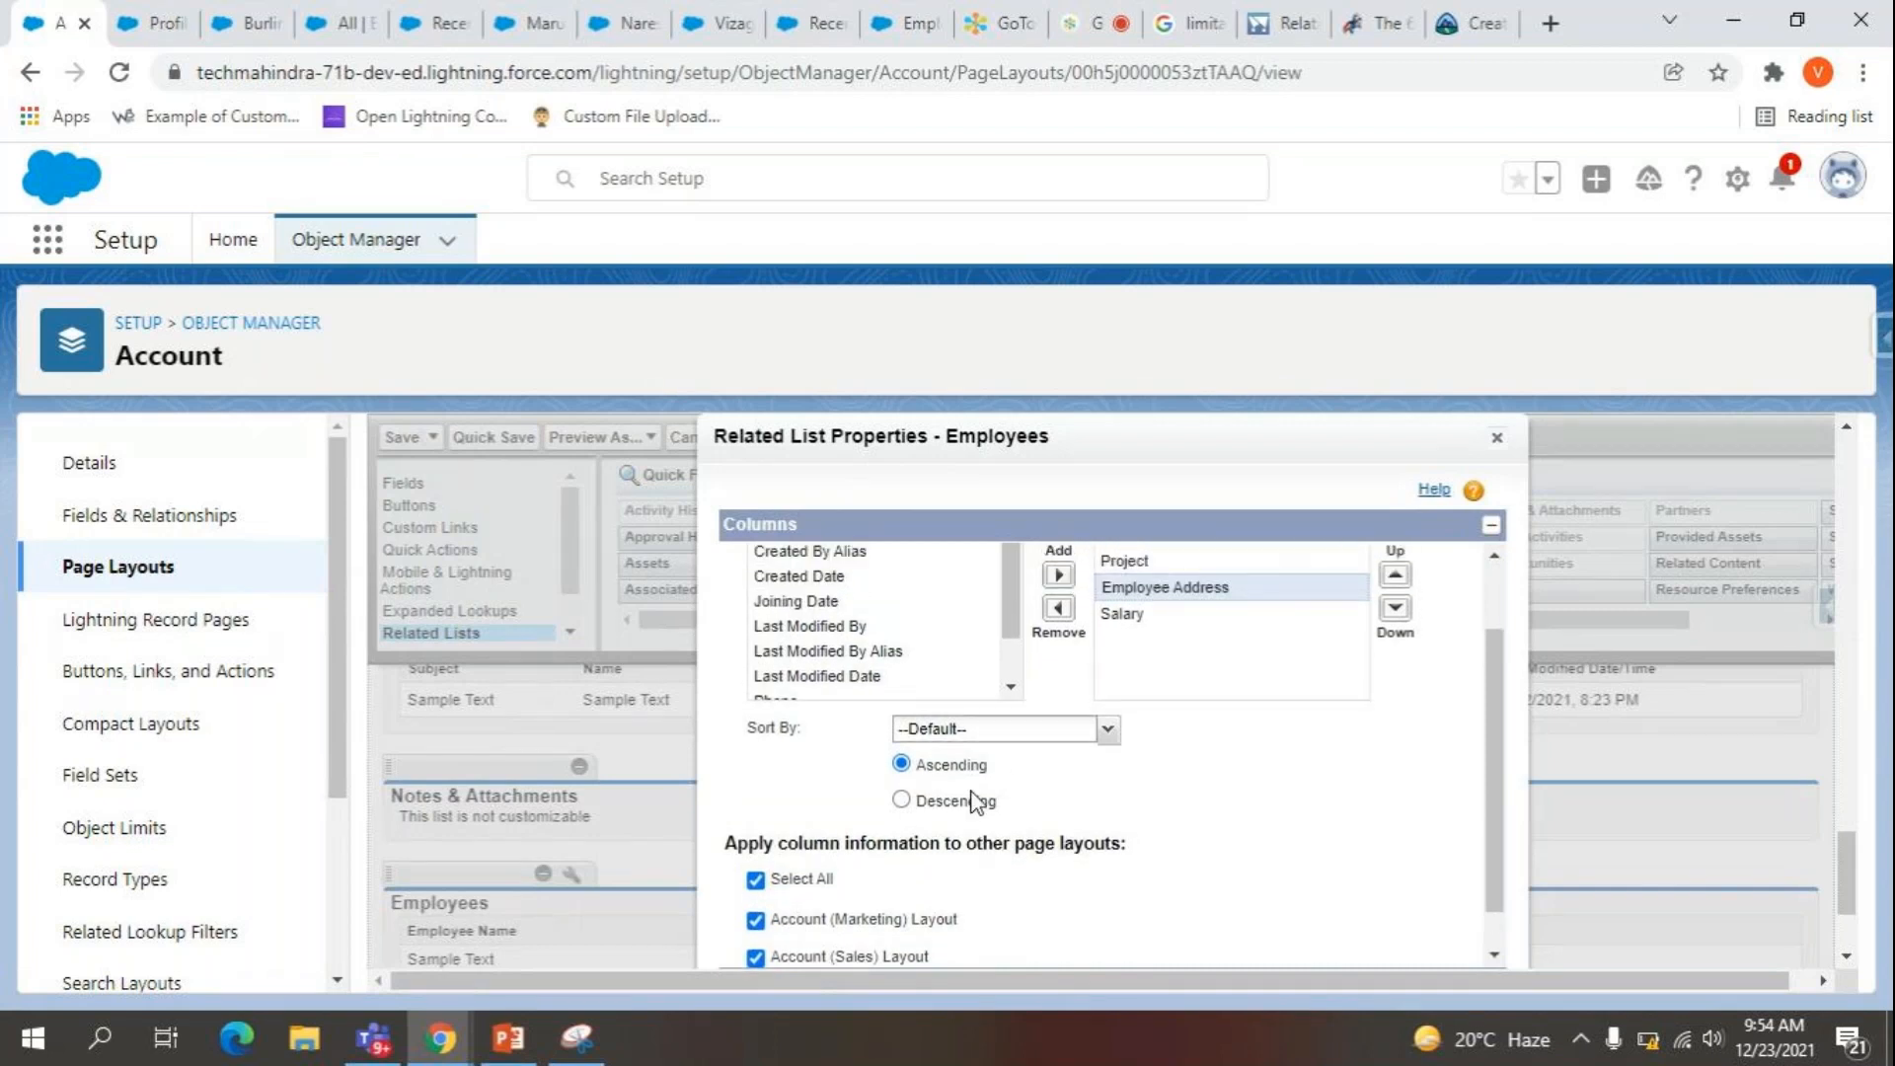
pyautogui.scroll(1, 1027, 888)
pyautogui.scroll(-2, 1031, 886)
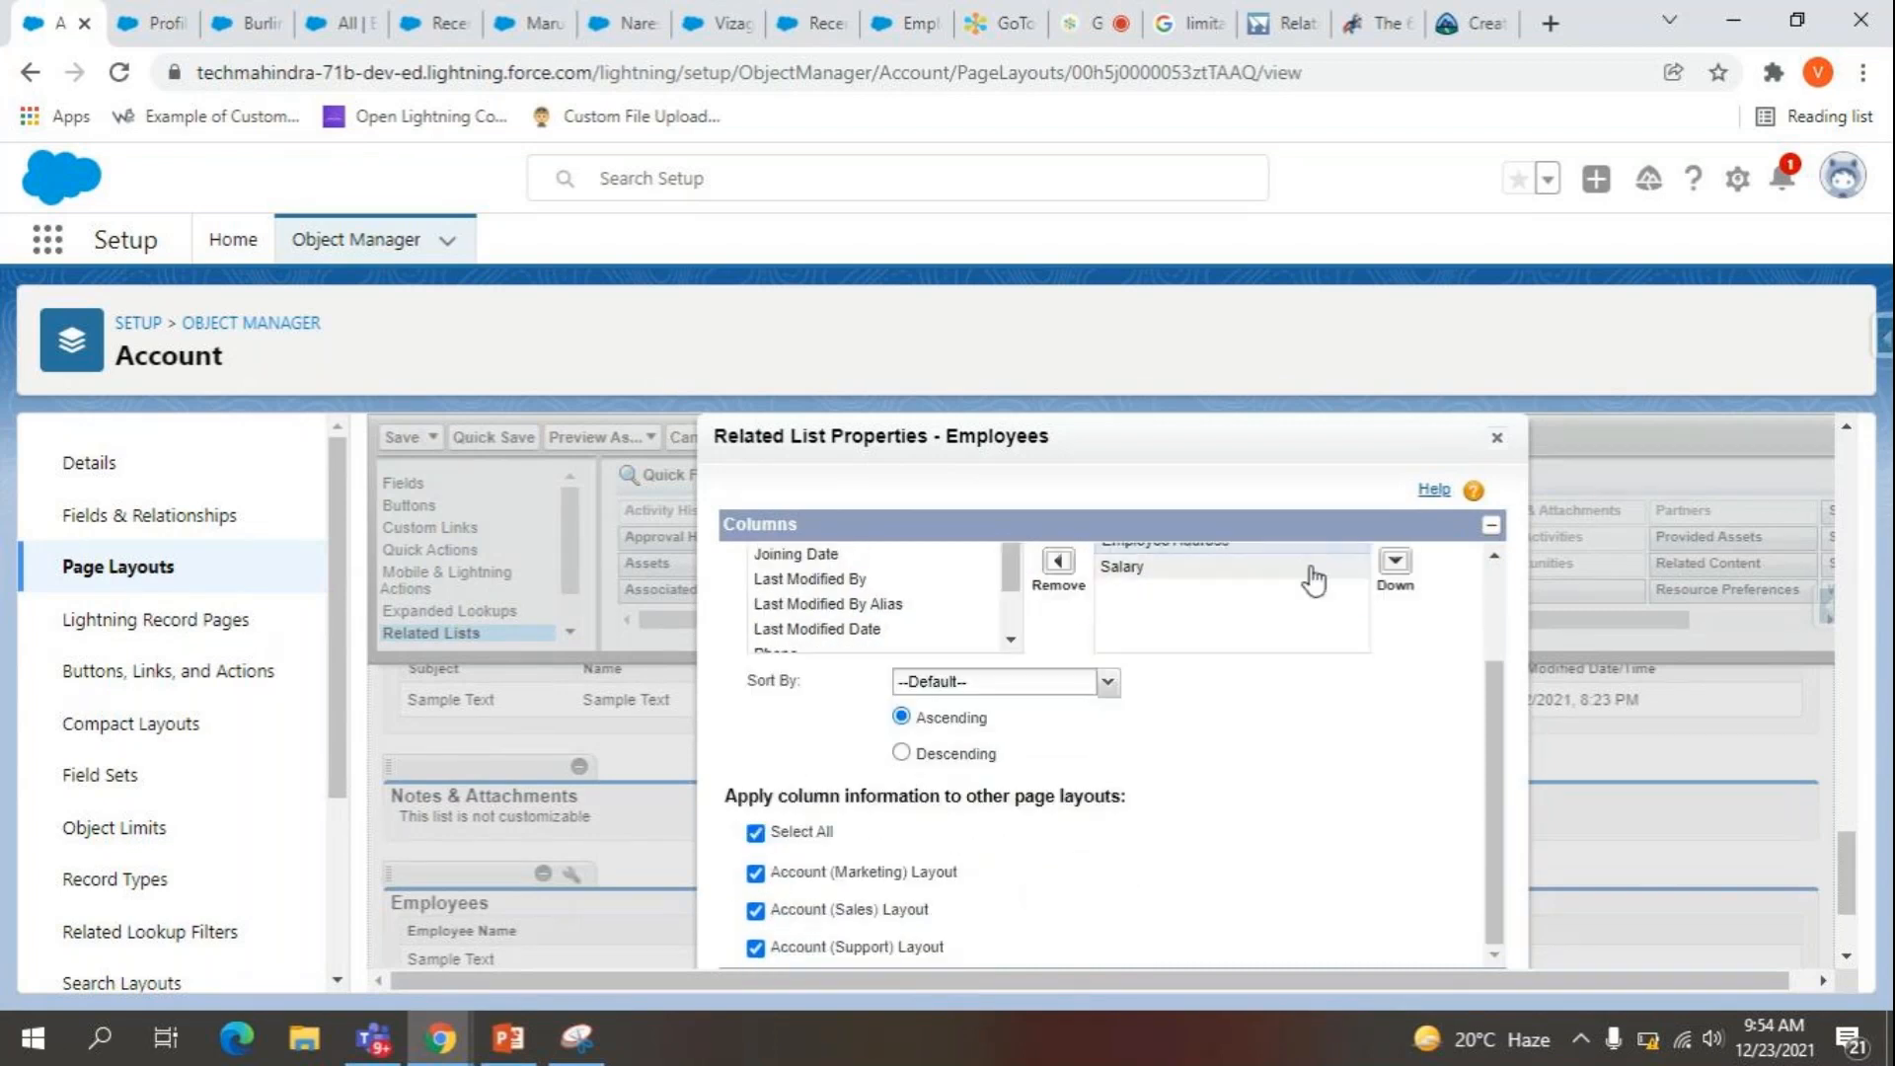
pyautogui.click(1491, 526)
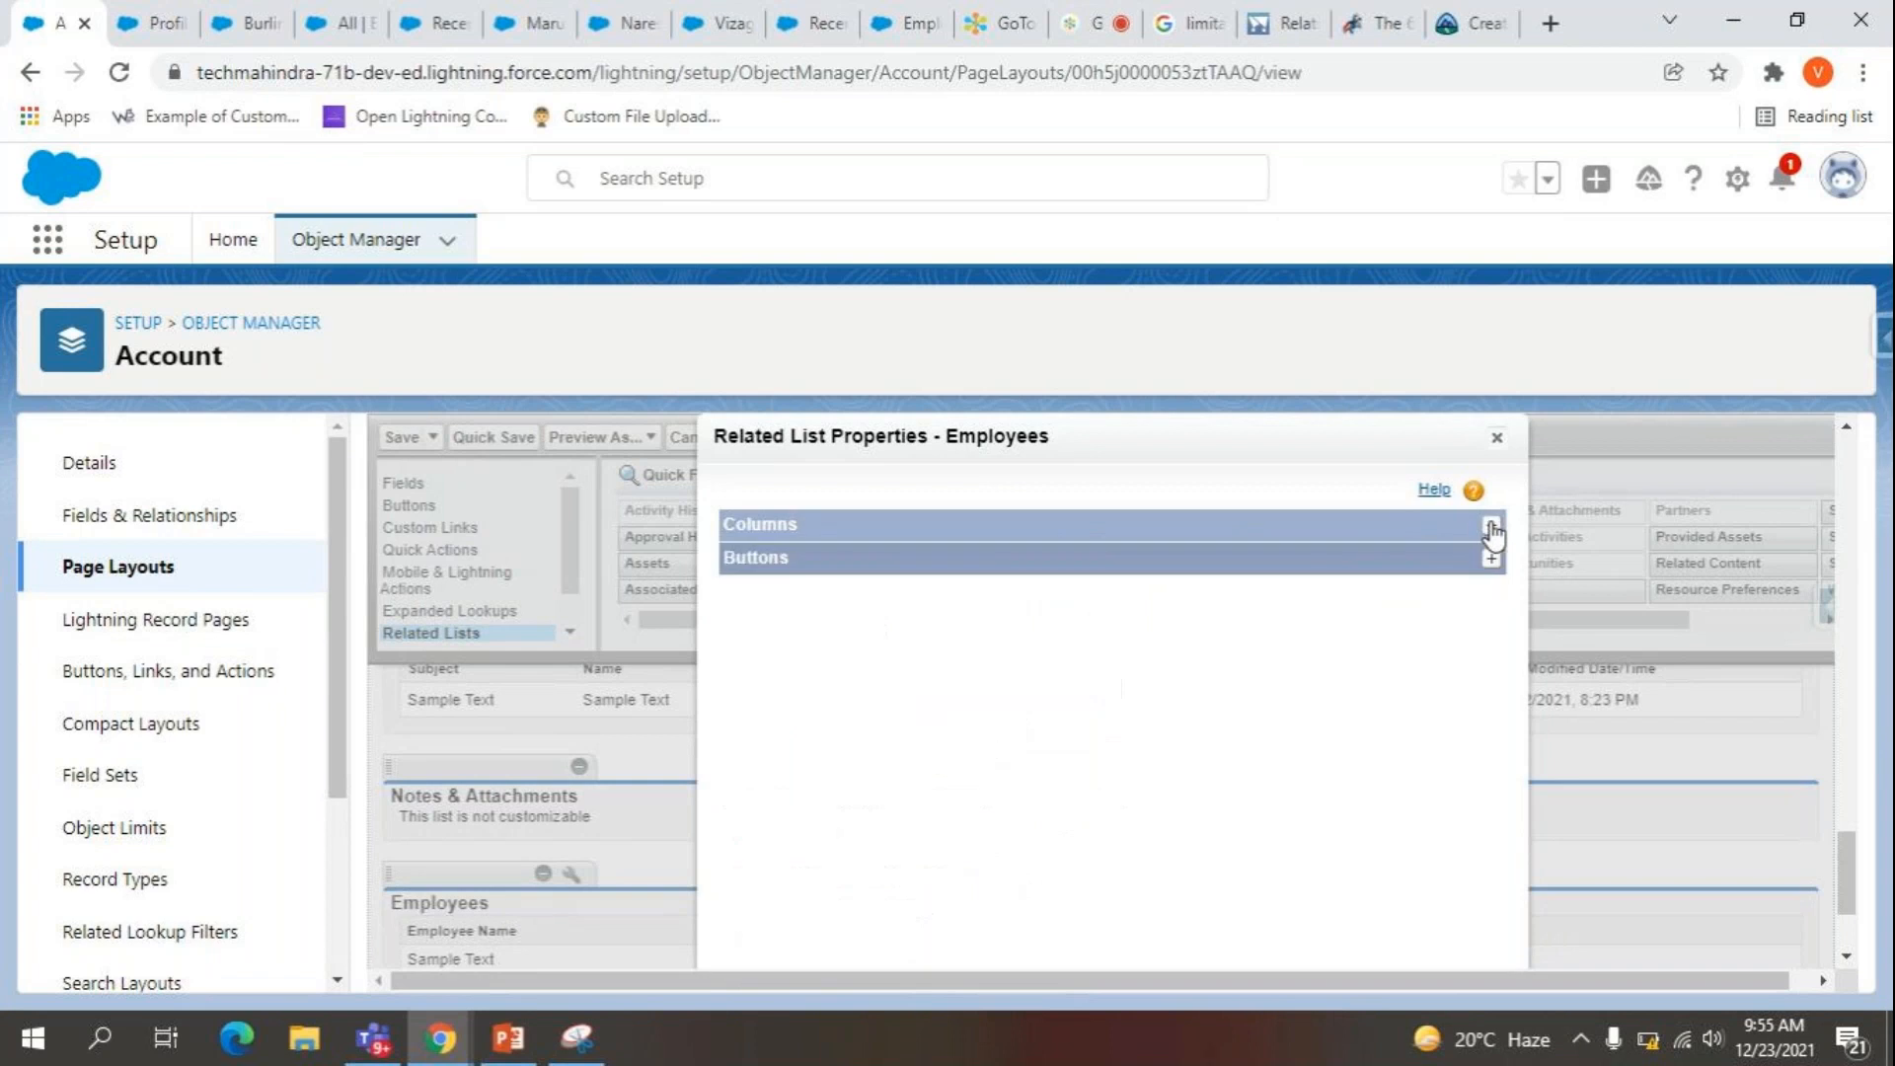
pyautogui.click(1491, 558)
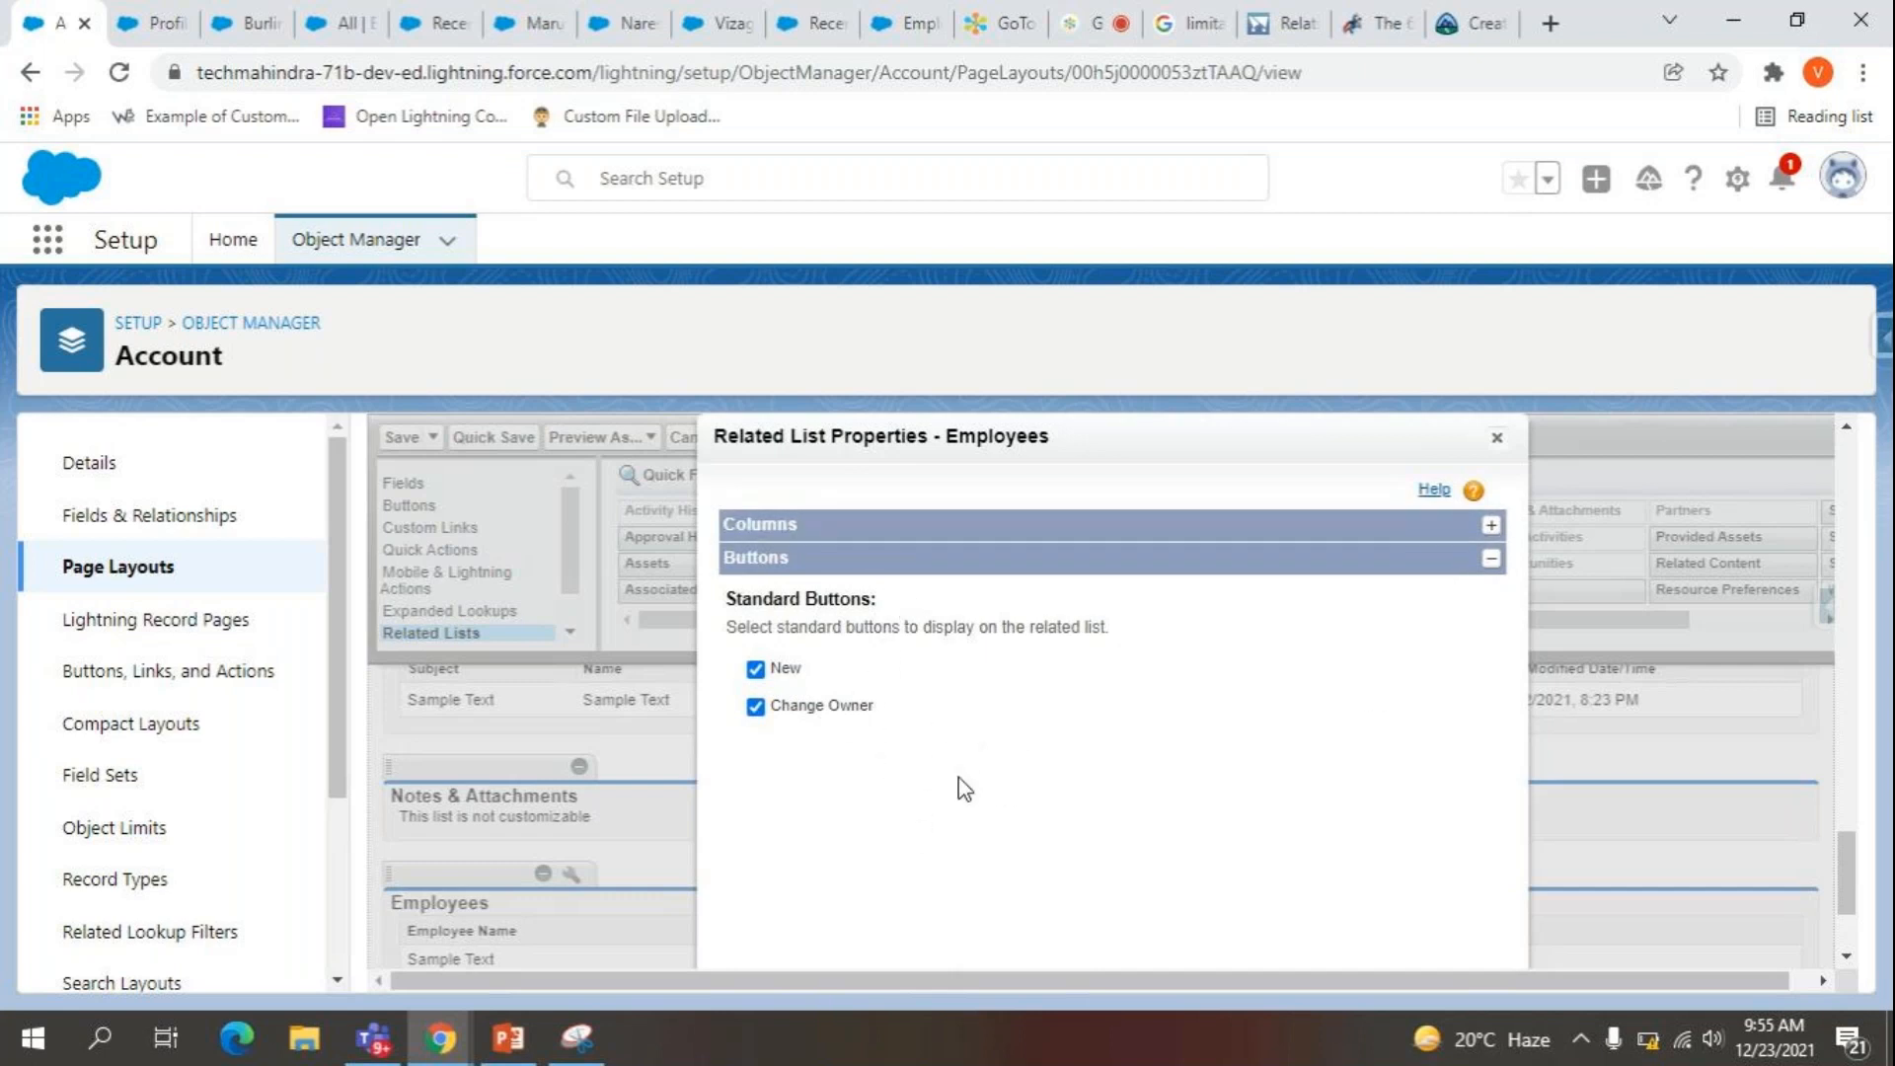
pyautogui.click(1490, 559)
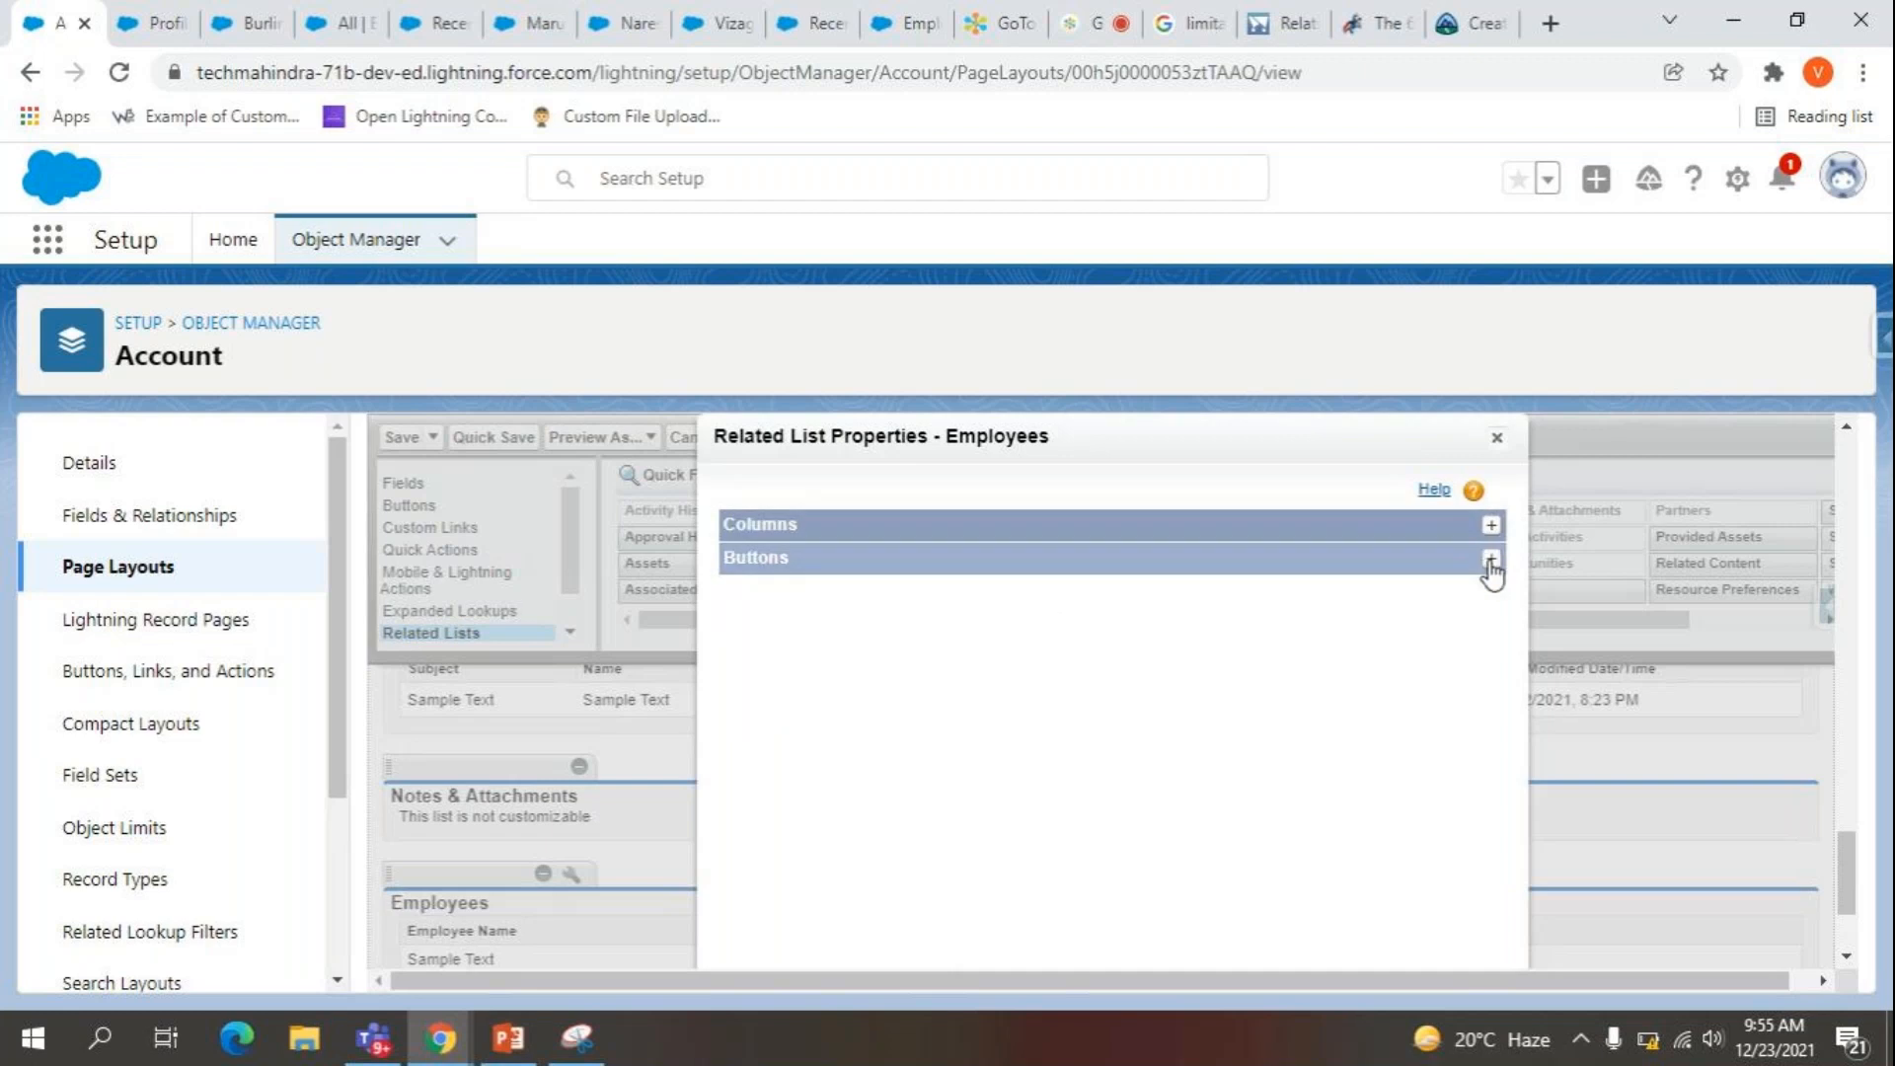
pyautogui.click(1372, 528)
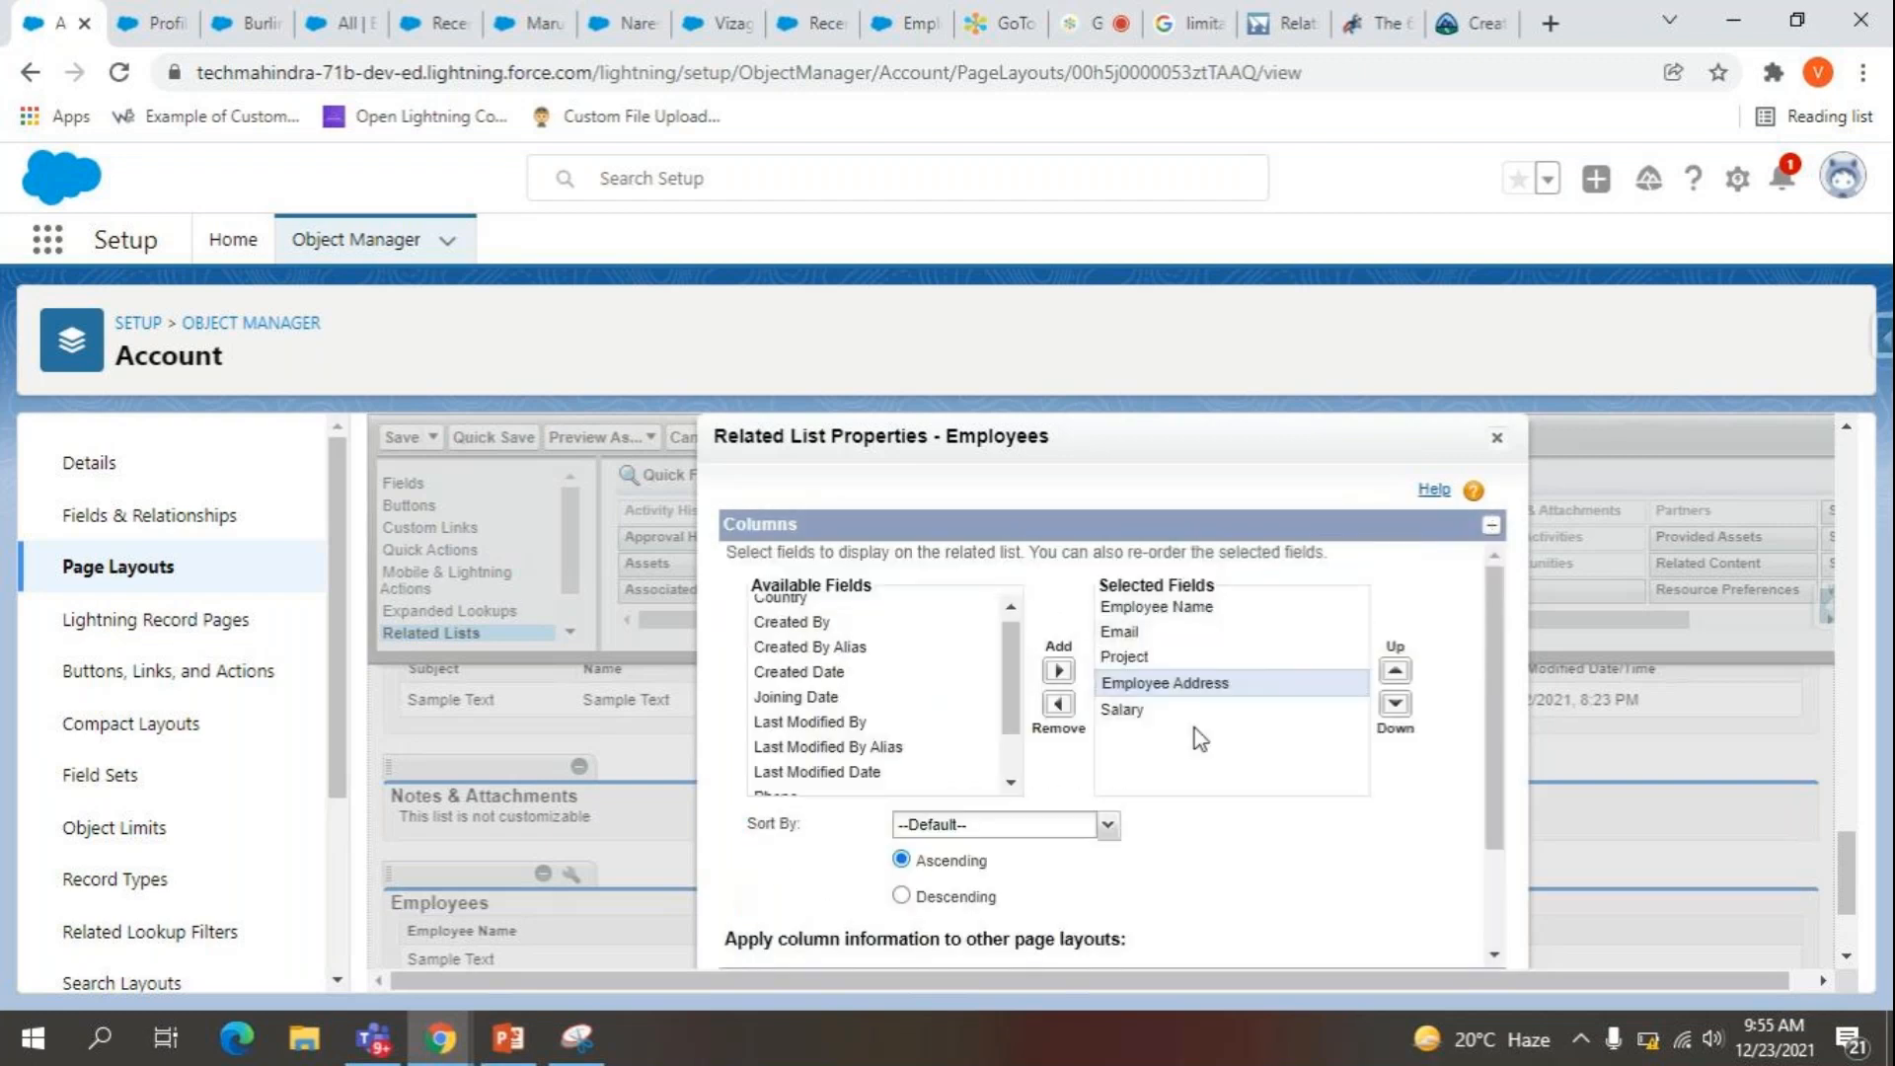
# Try to bring the lower end of the Employees related list properties dialog into view by repositioning it.
pyautogui.scroll(-2, 1194, 729)
pyautogui.moveTo(1244, 439); pyautogui.dragTo(1271, 597)
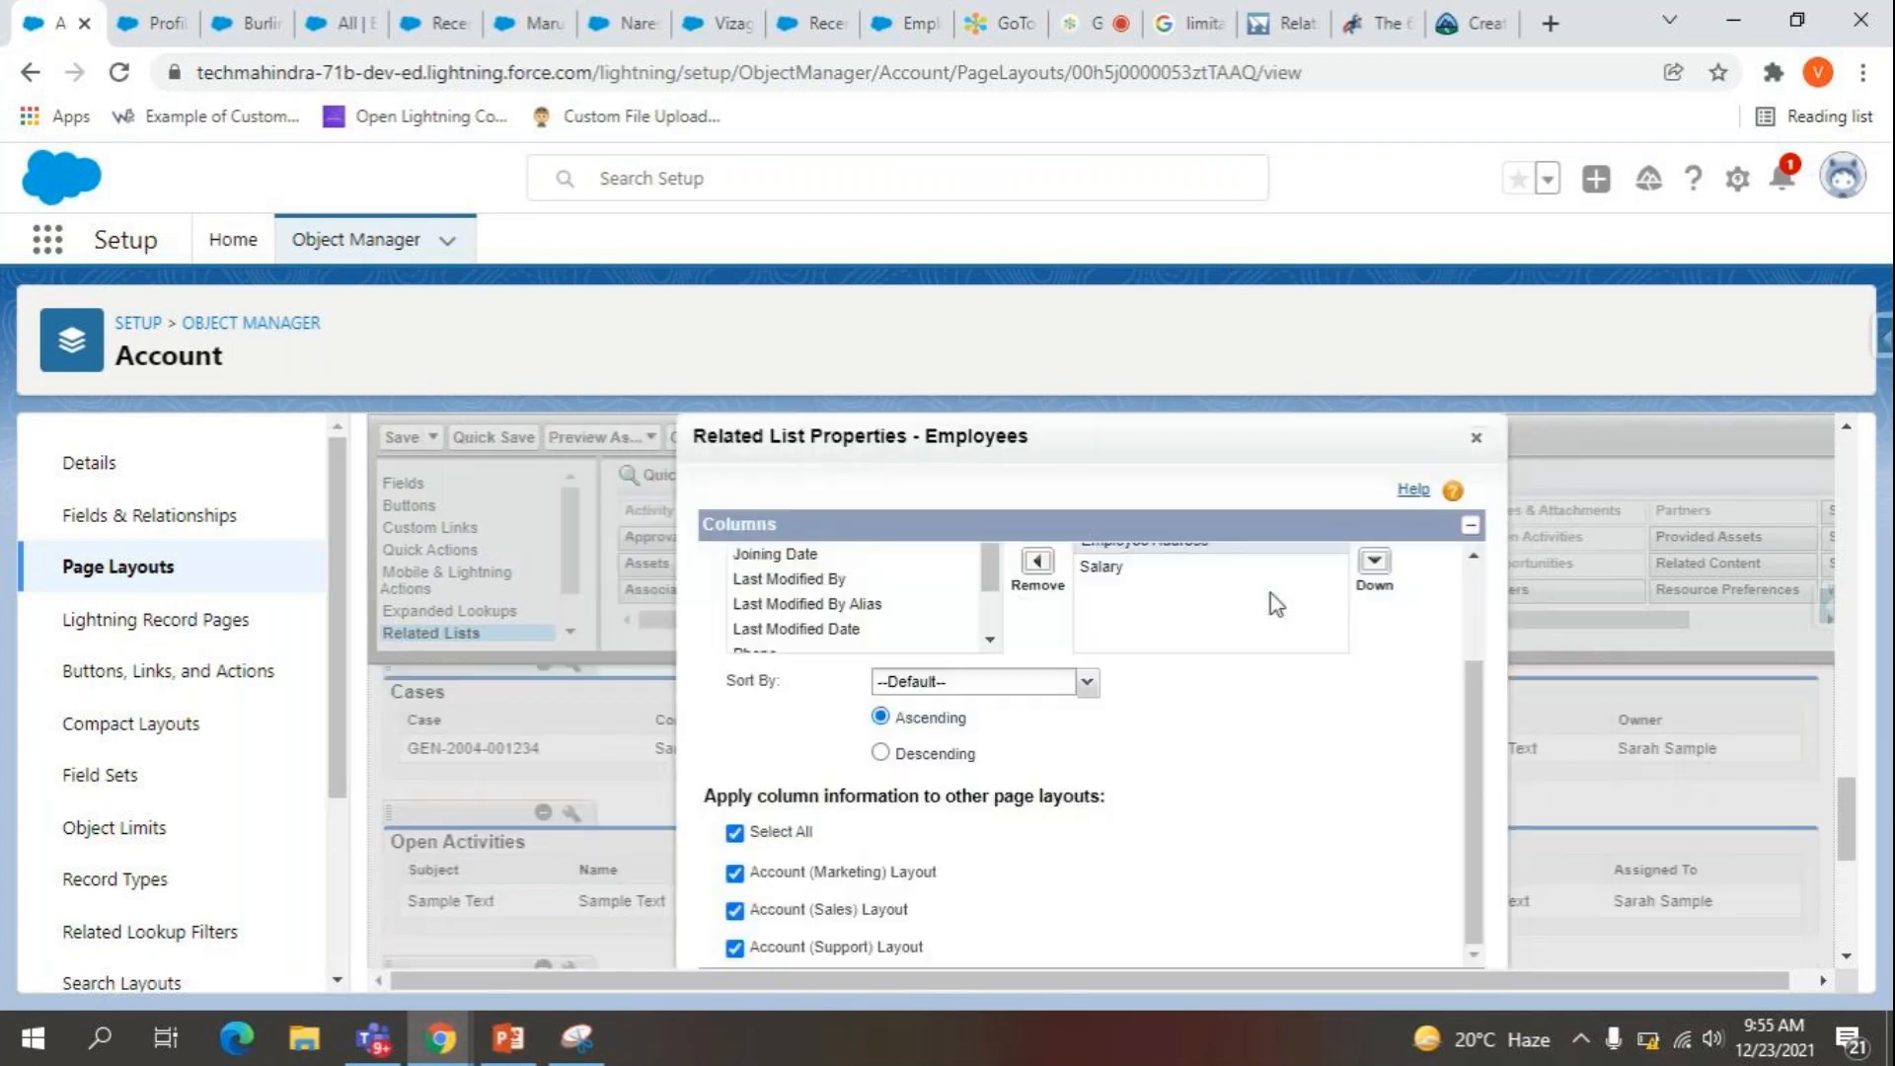
pyautogui.moveTo(1846, 818); pyautogui.dragTo(1842, 868)
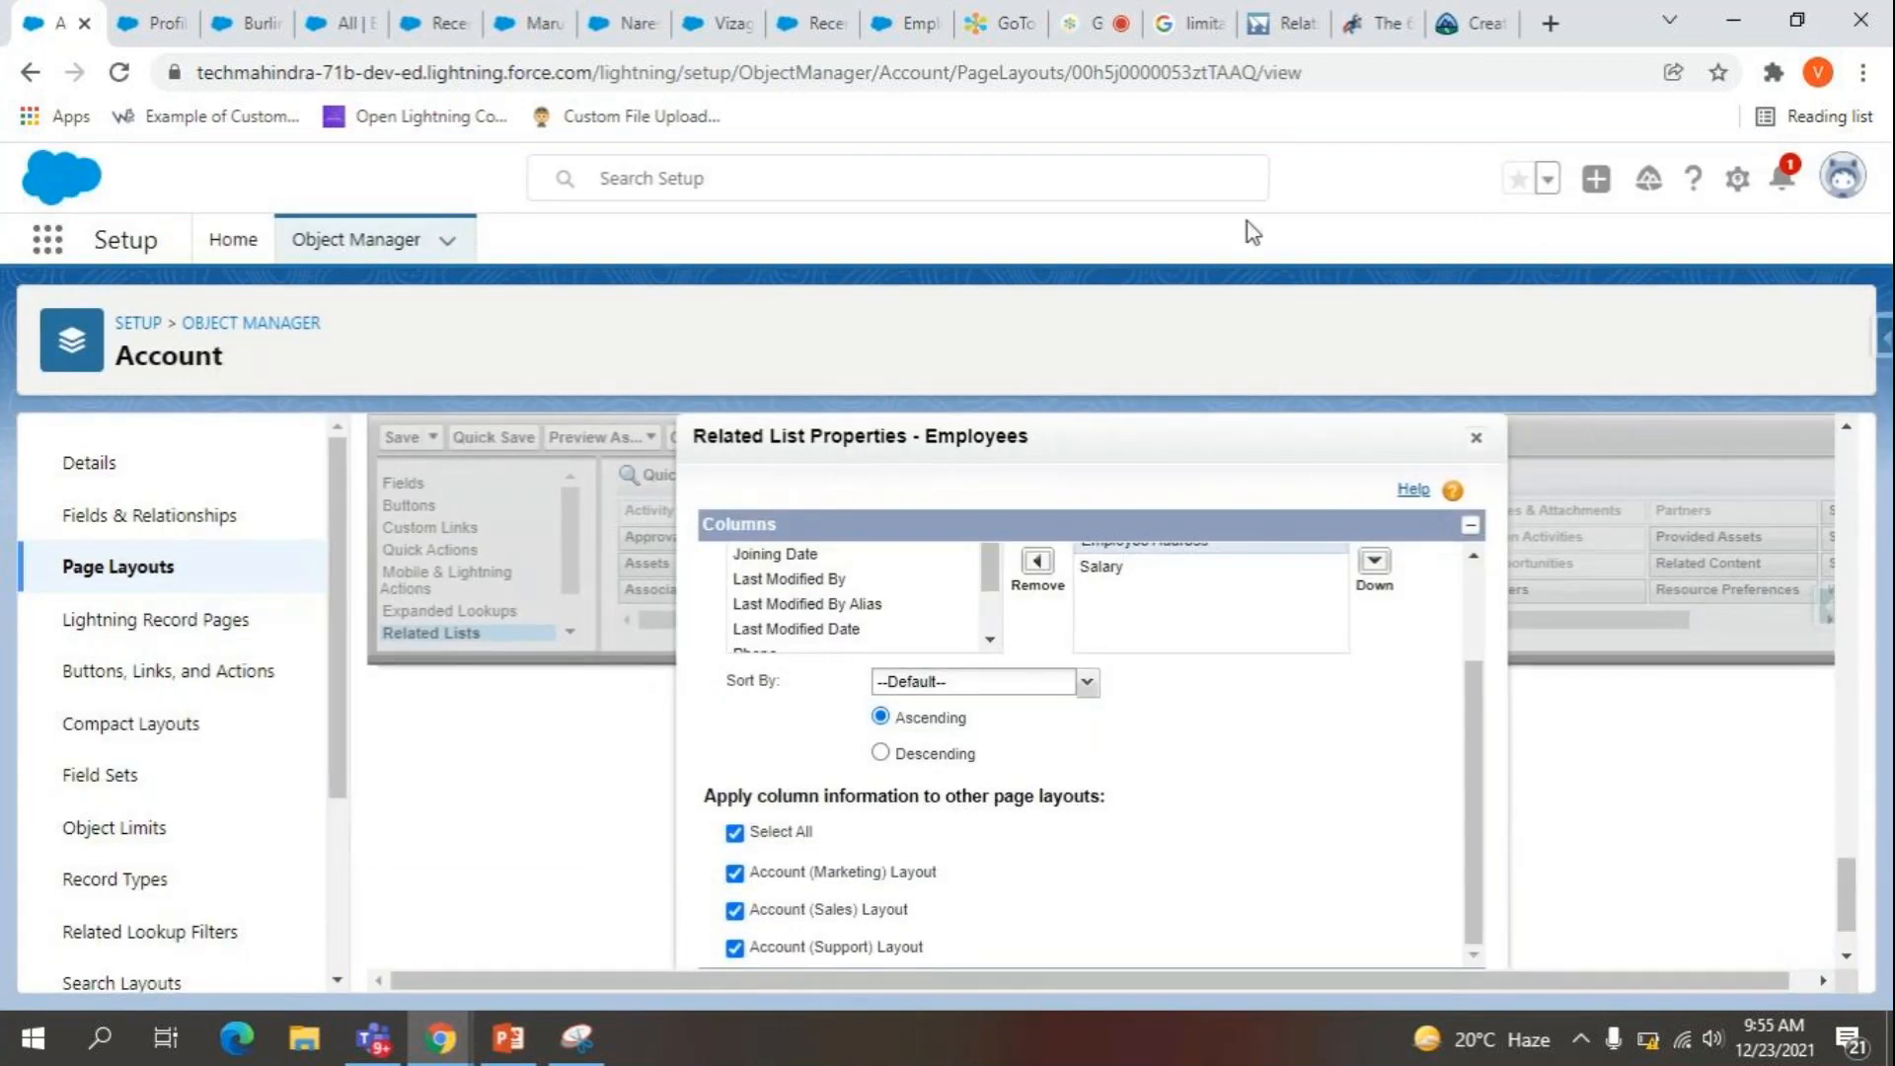
pyautogui.scroll(2, 1303, 533)
pyautogui.scroll(1, 1304, 541)
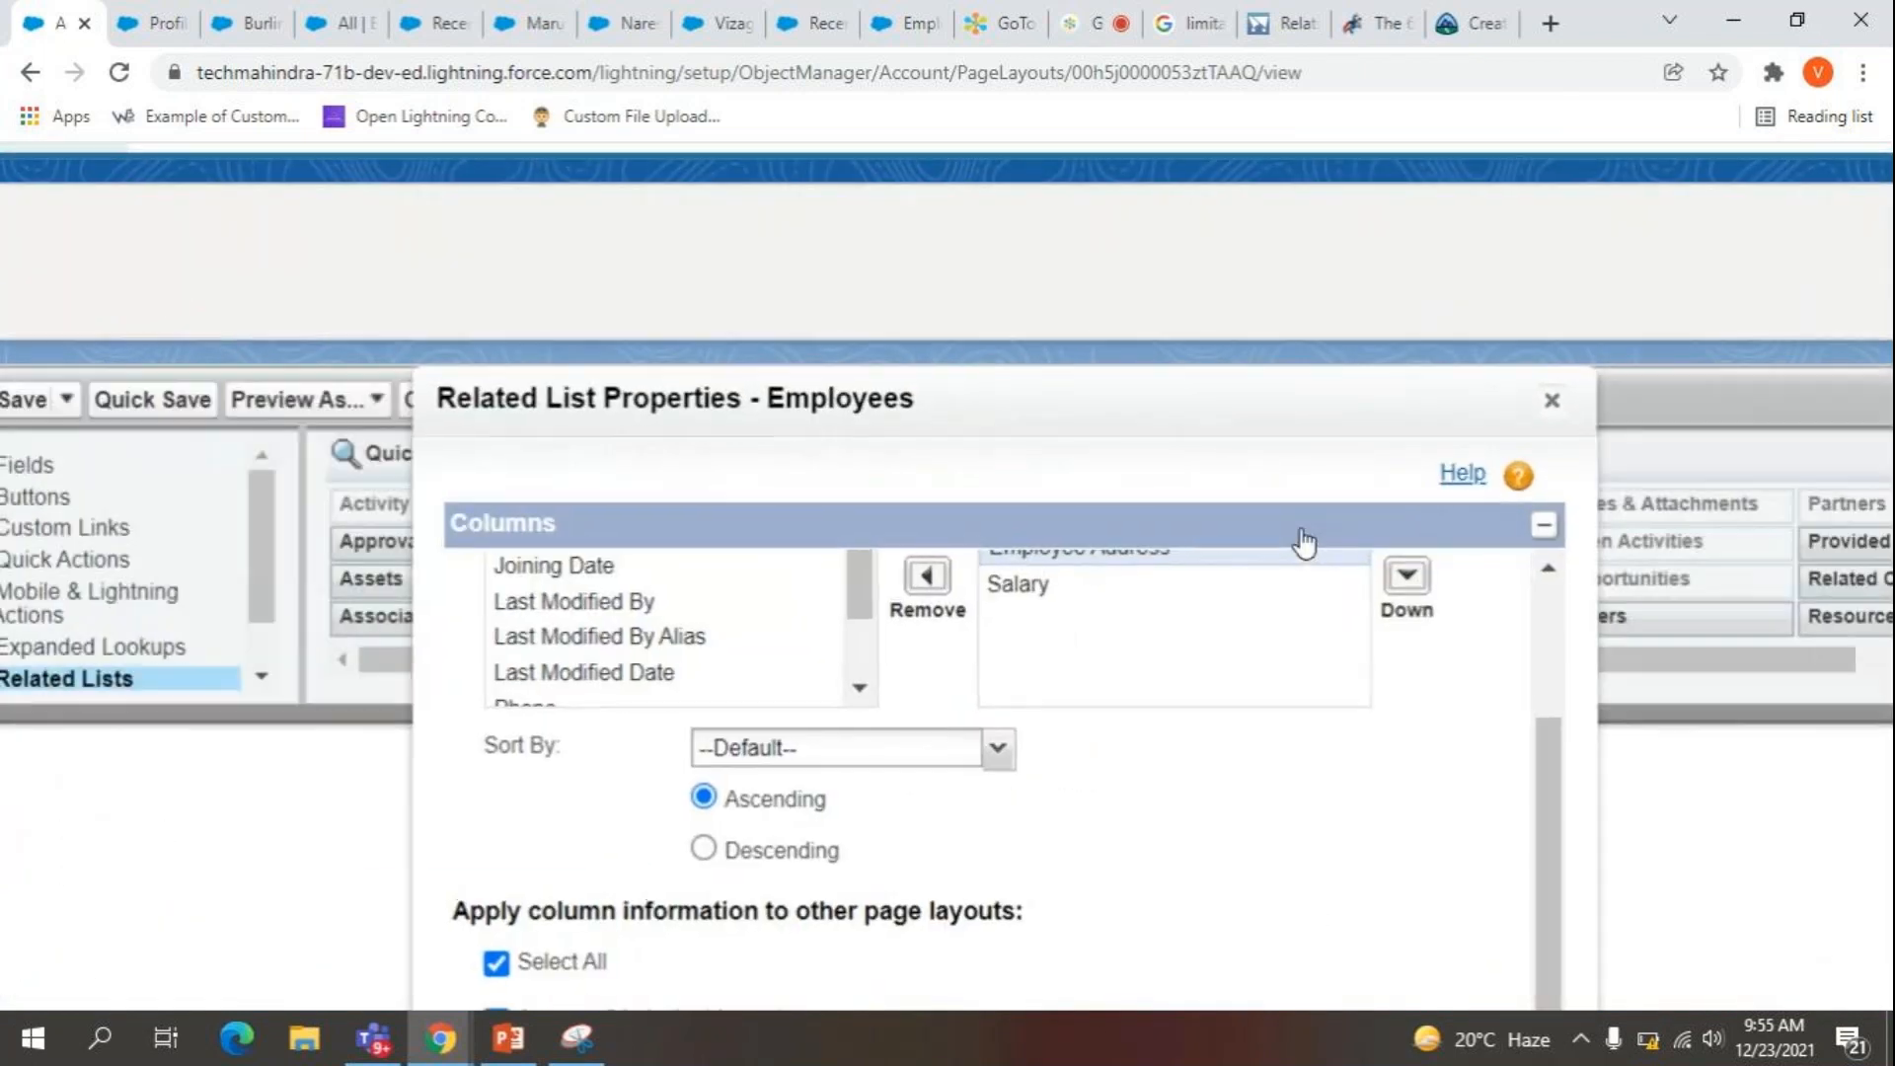
# Reduce the browser zoom to 75% to fit more of the related list properties dialog on the page.
pyautogui.click(1863, 77)
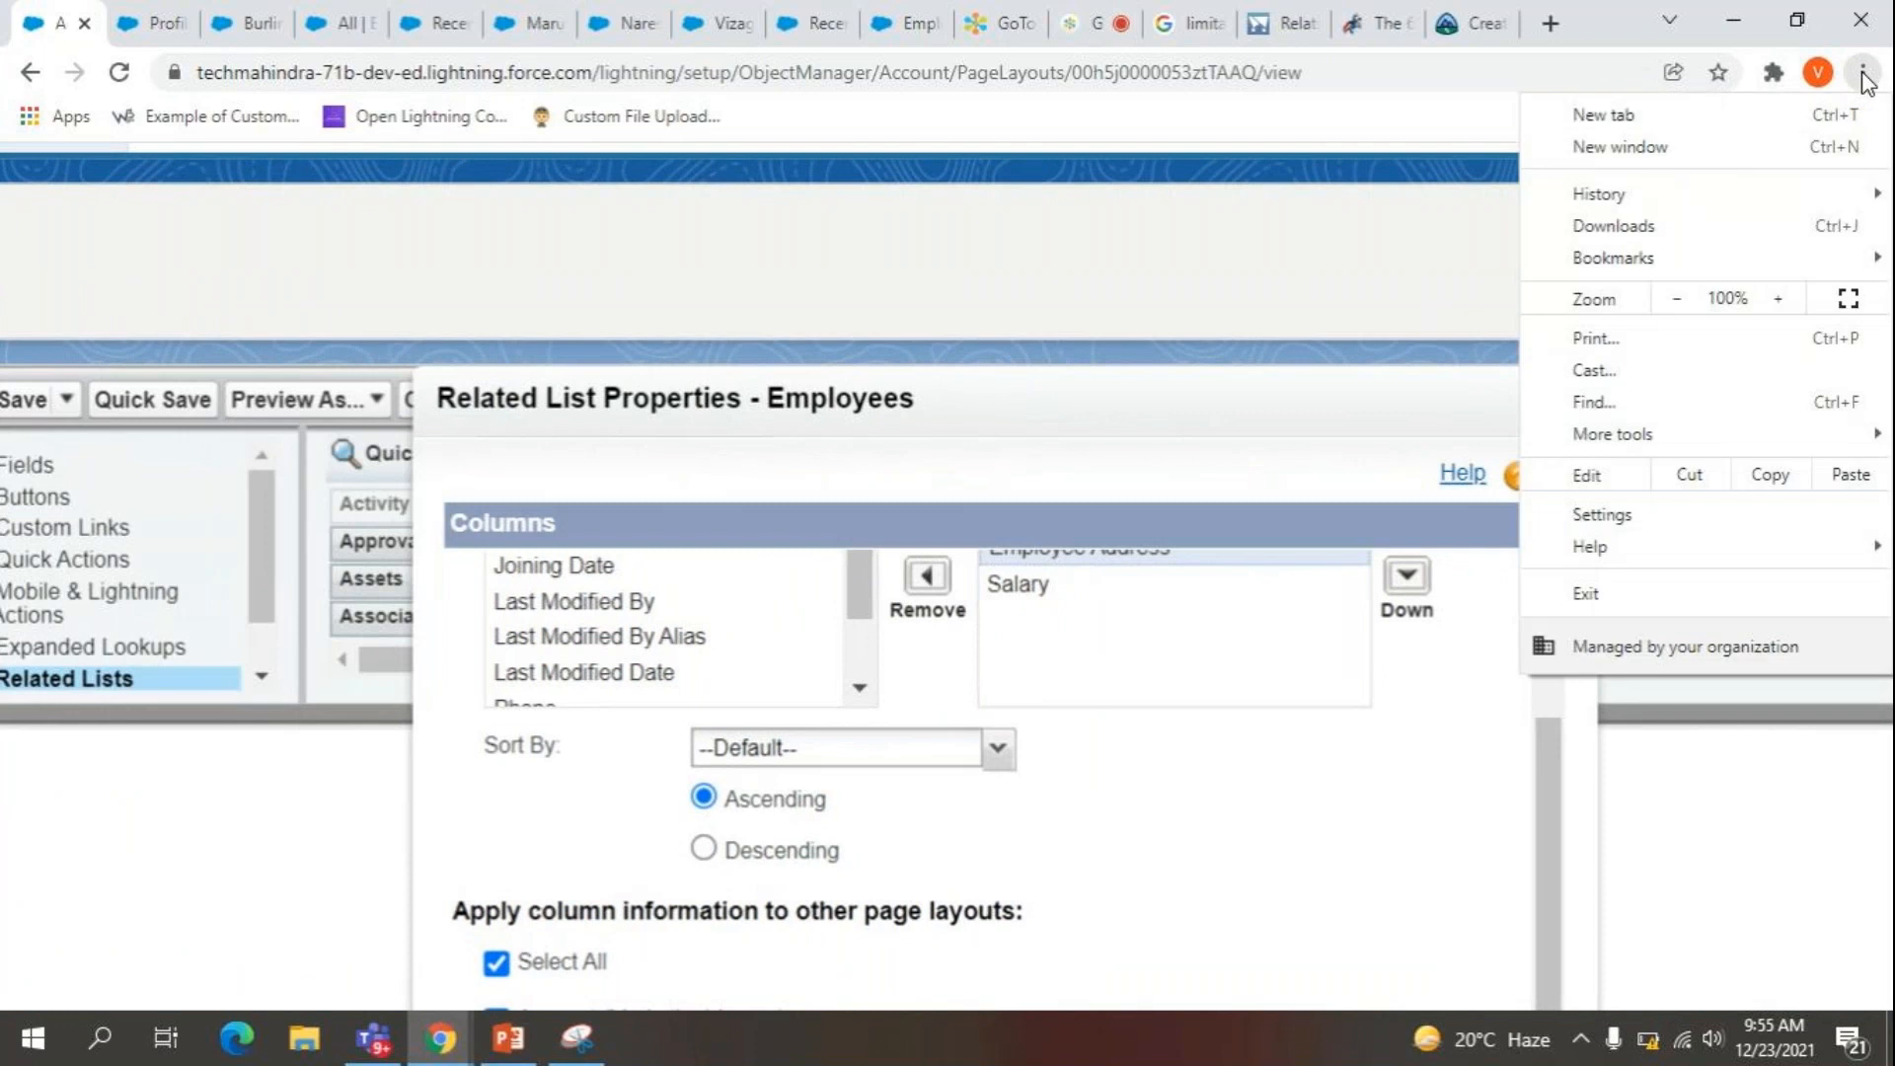
pyautogui.click(1675, 298)
pyautogui.click(1675, 298)
pyautogui.click(1675, 298)
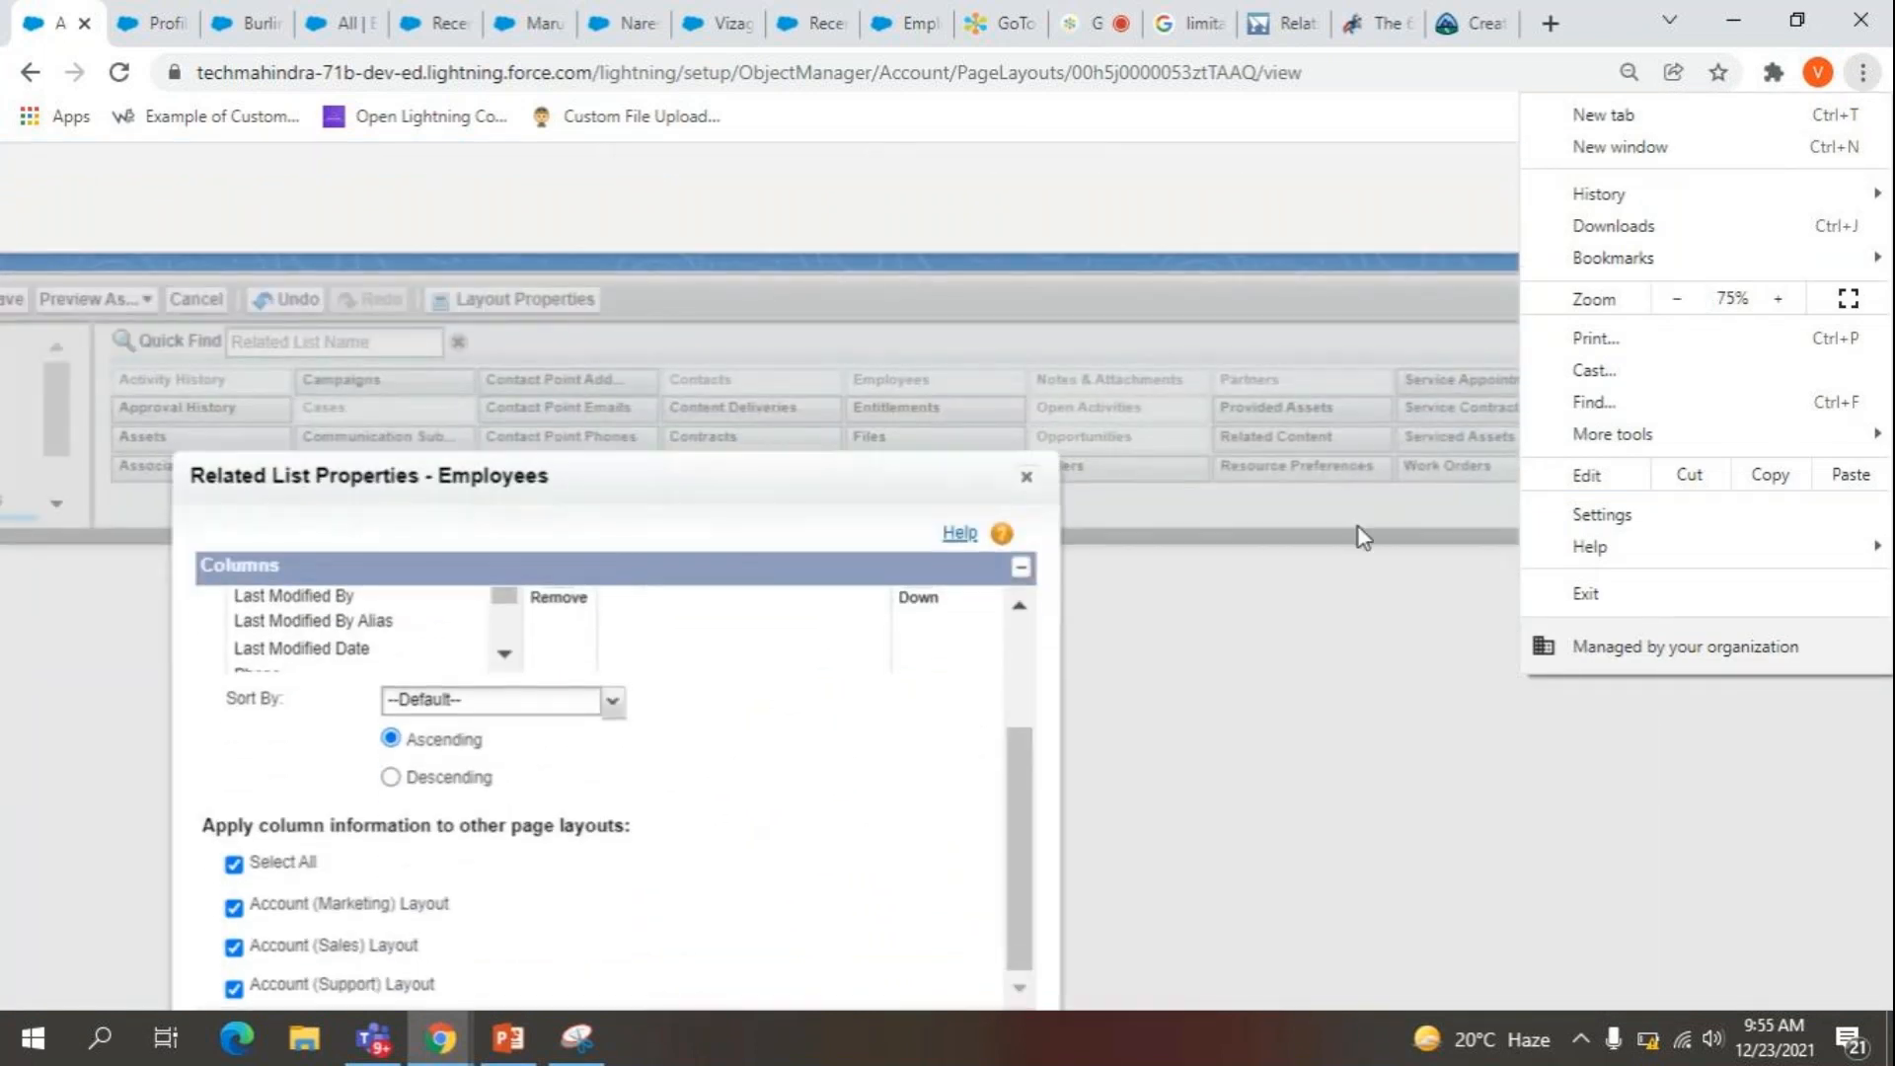
# Set the browser zoom to 90% so the whole Employees related list properties dialog fits on the page.
pyautogui.click(1676, 300)
pyautogui.click(1675, 300)
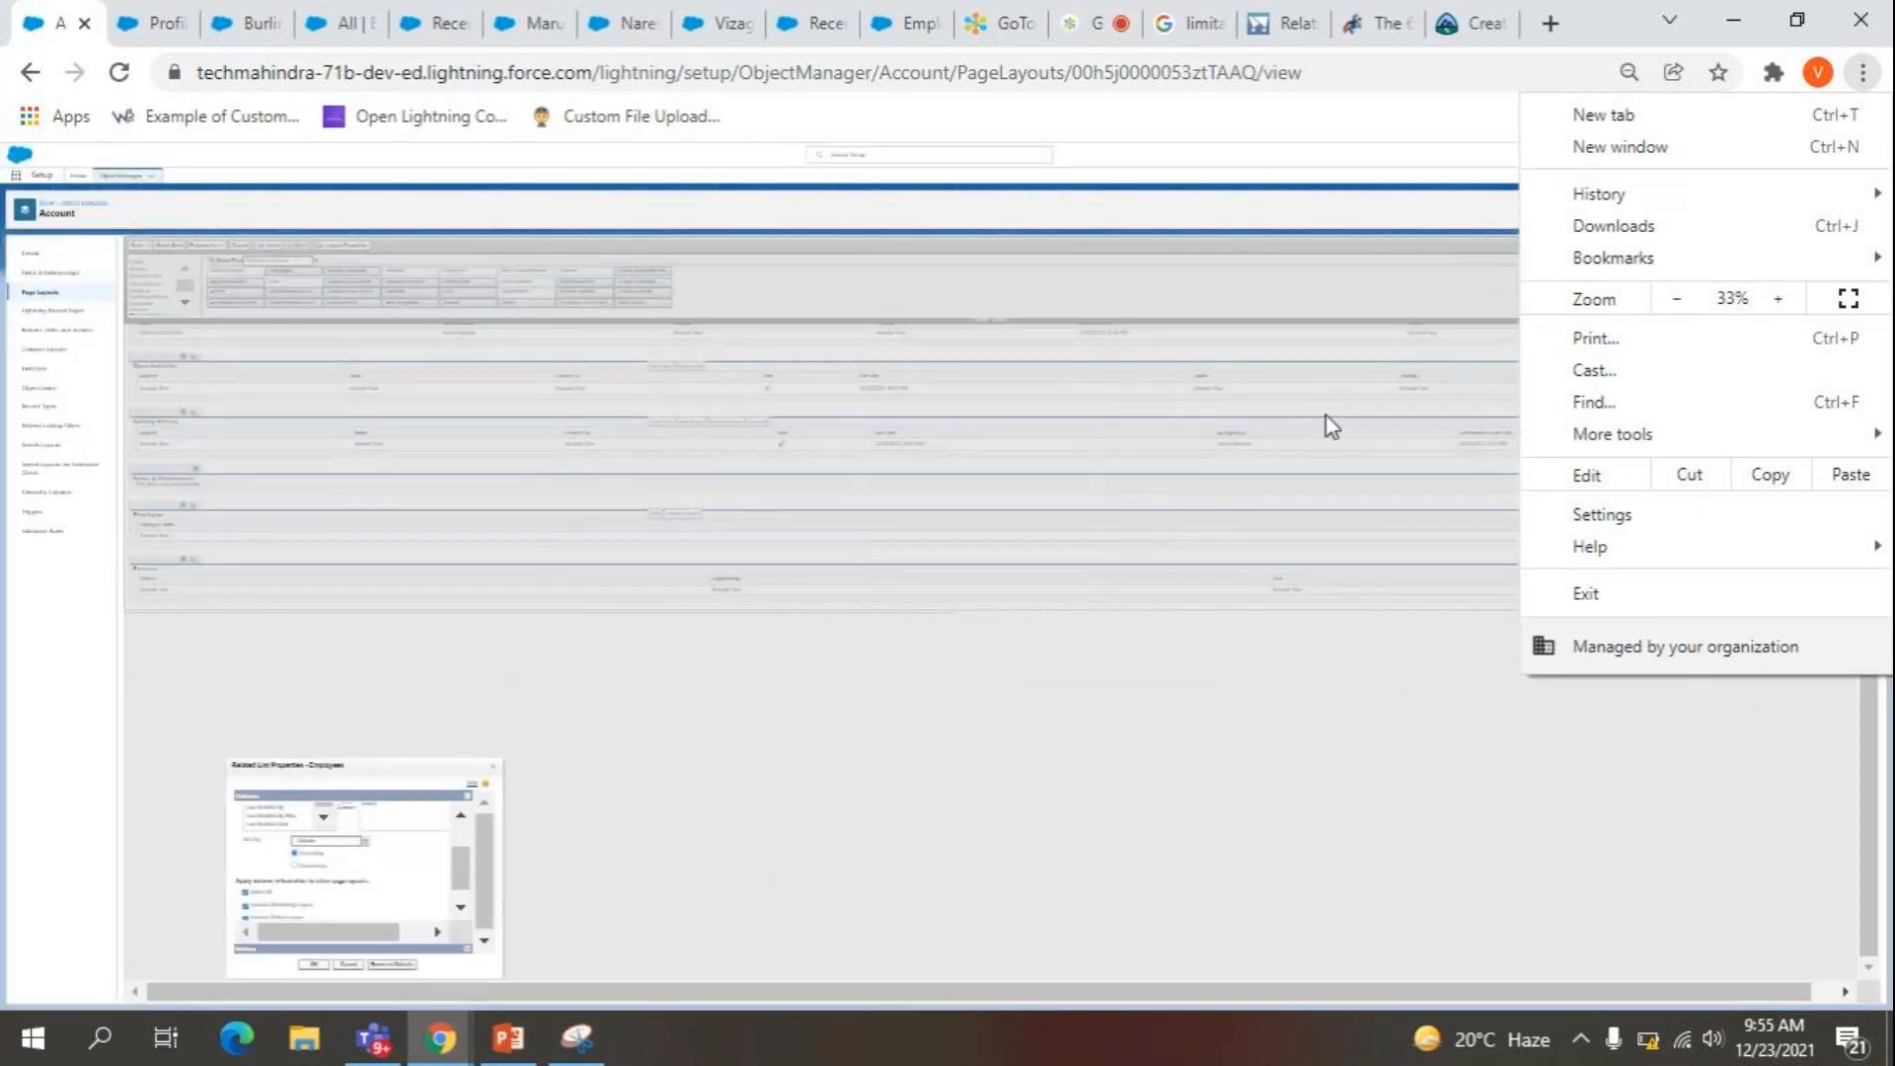
pyautogui.click(1780, 300)
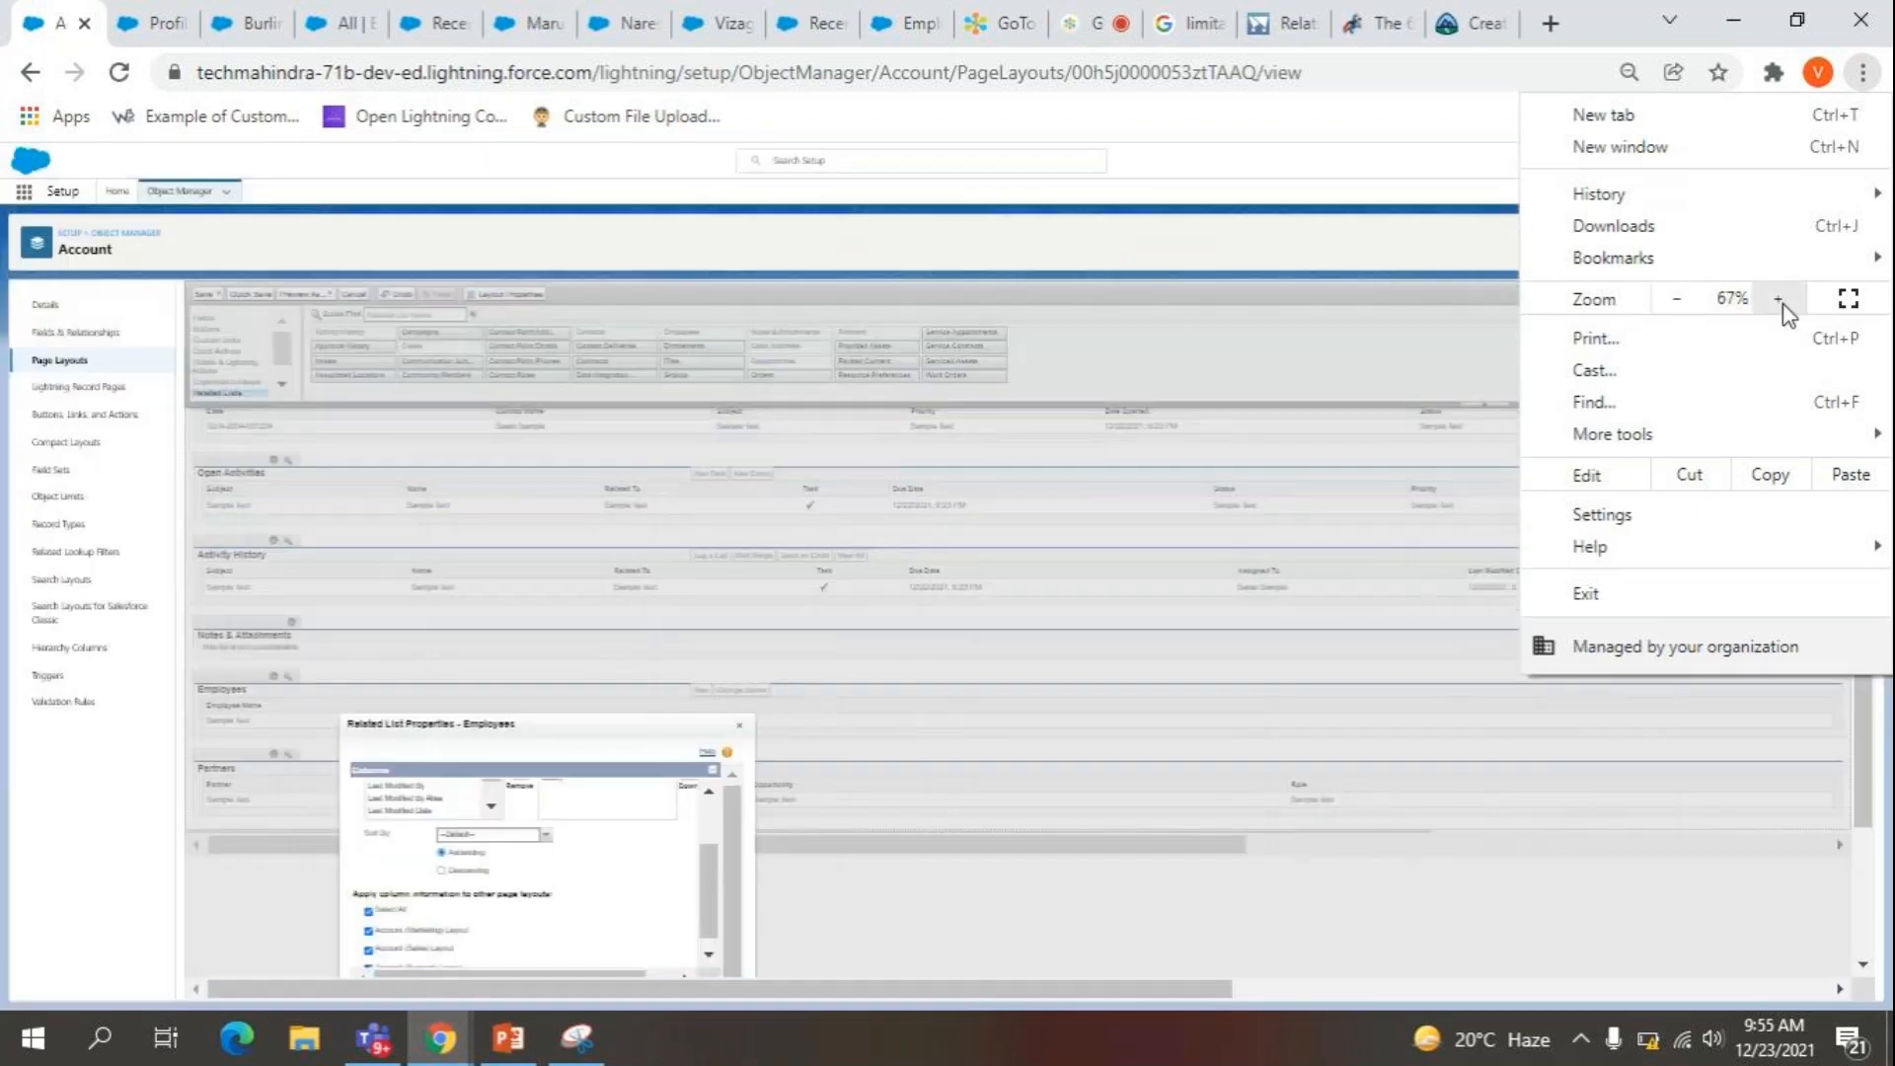
pyautogui.click(1780, 300)
pyautogui.click(1780, 300)
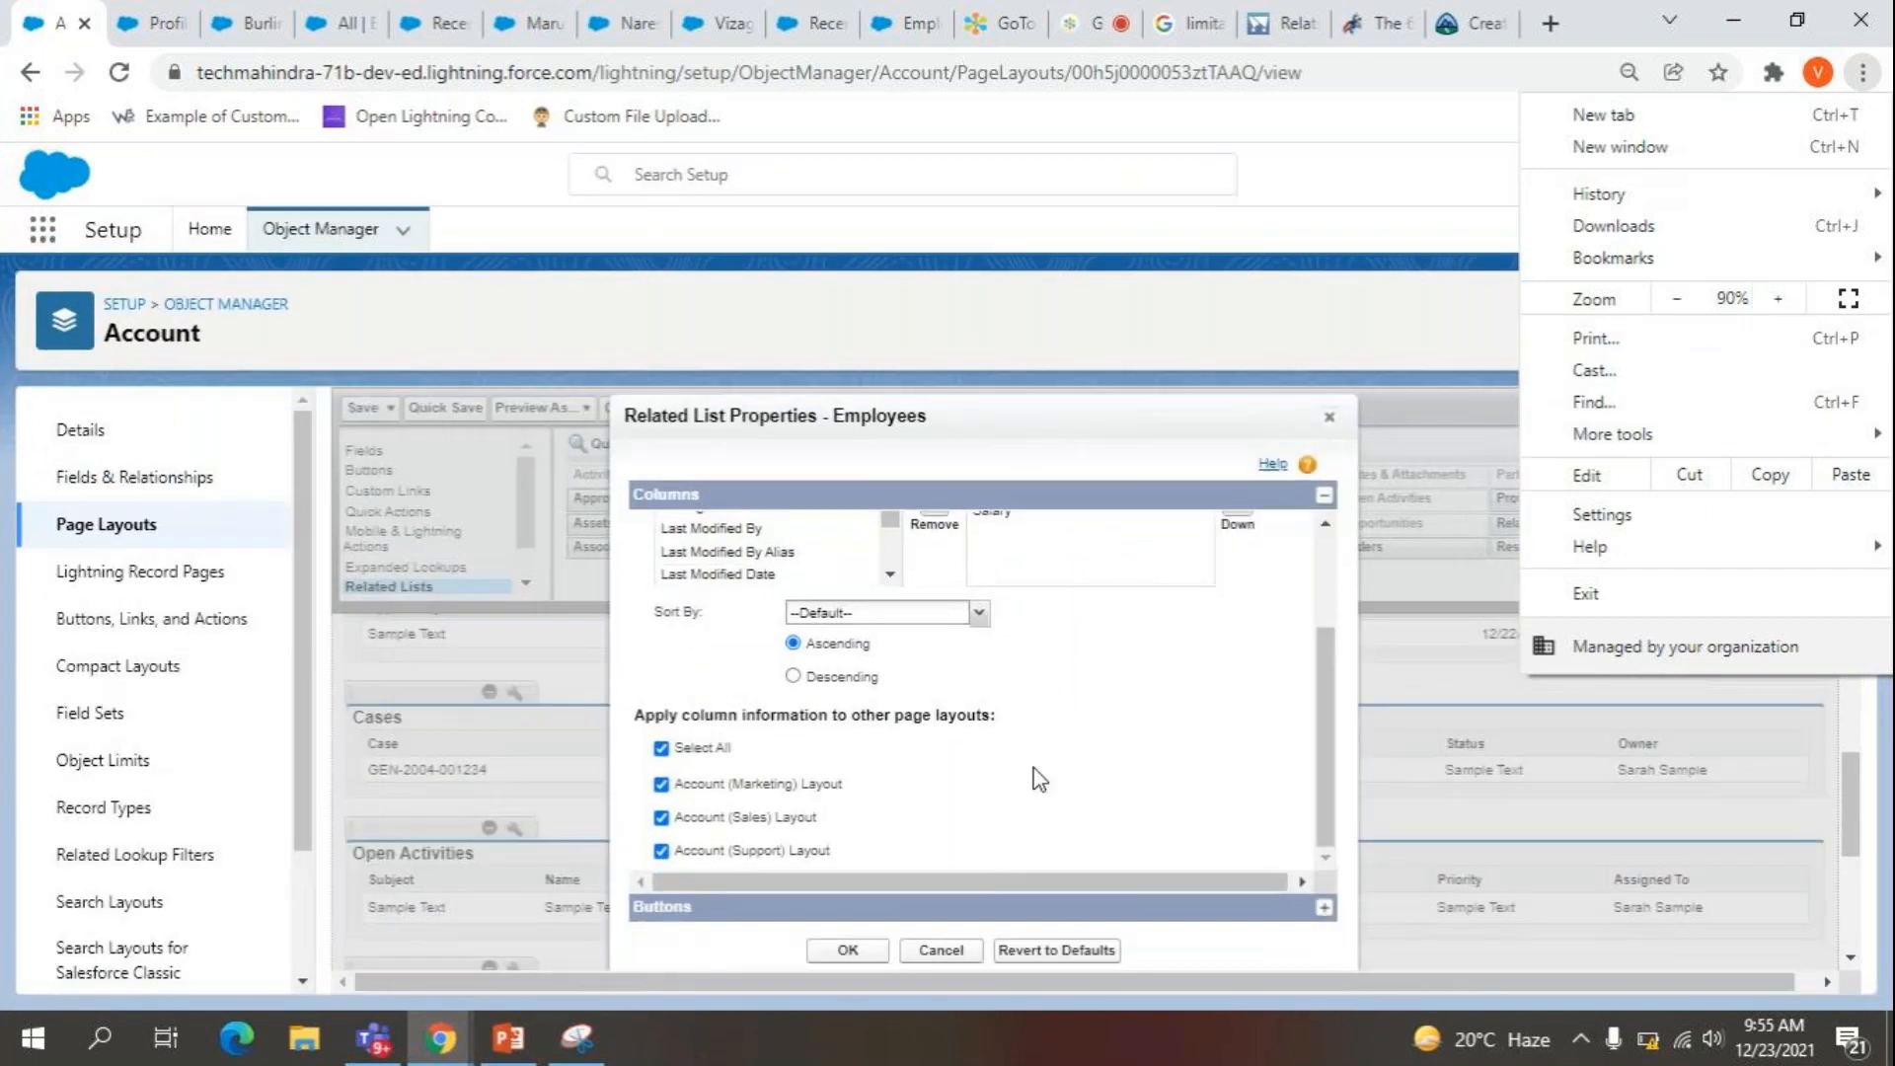
pyautogui.click(1778, 302)
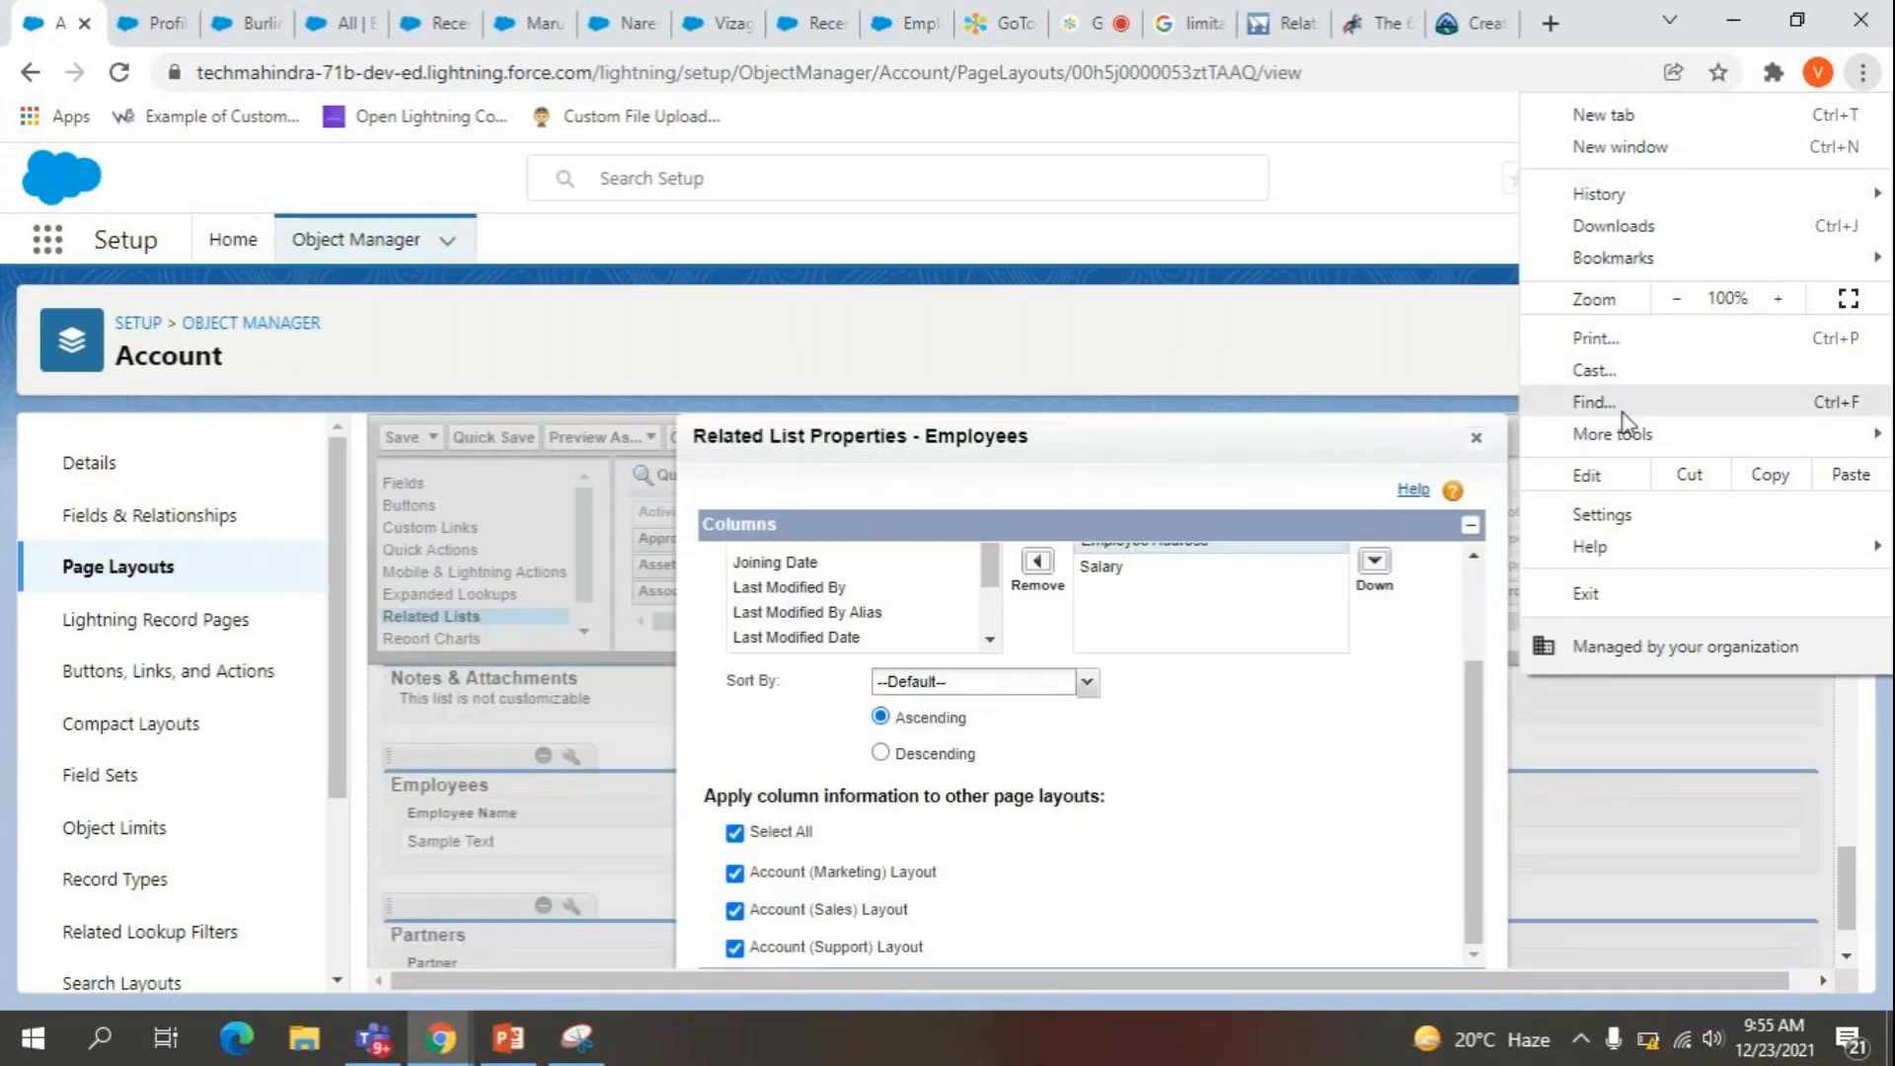
pyautogui.click(1676, 298)
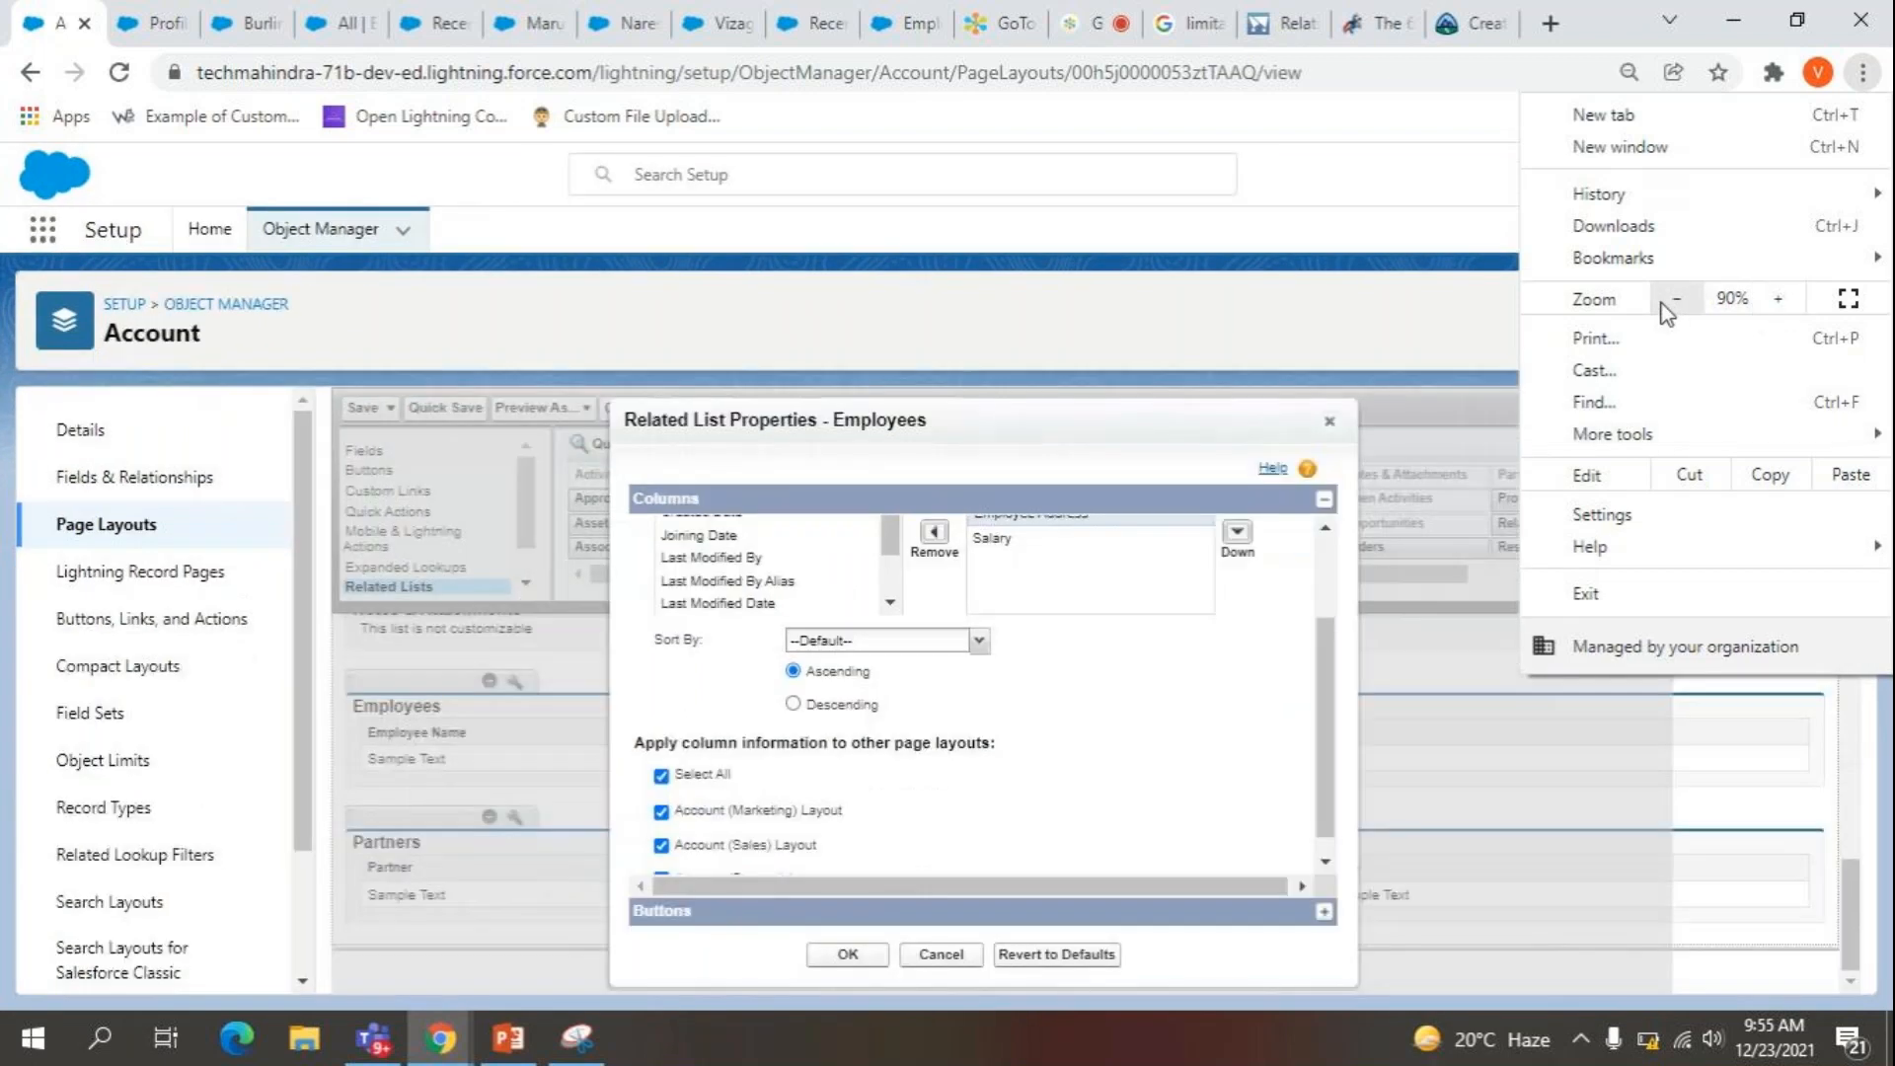
# Accept the Employees related list properties and quick-save the layout, overwriting users' personal related list customizations.
pyautogui.click(849, 945)
pyautogui.click(848, 943)
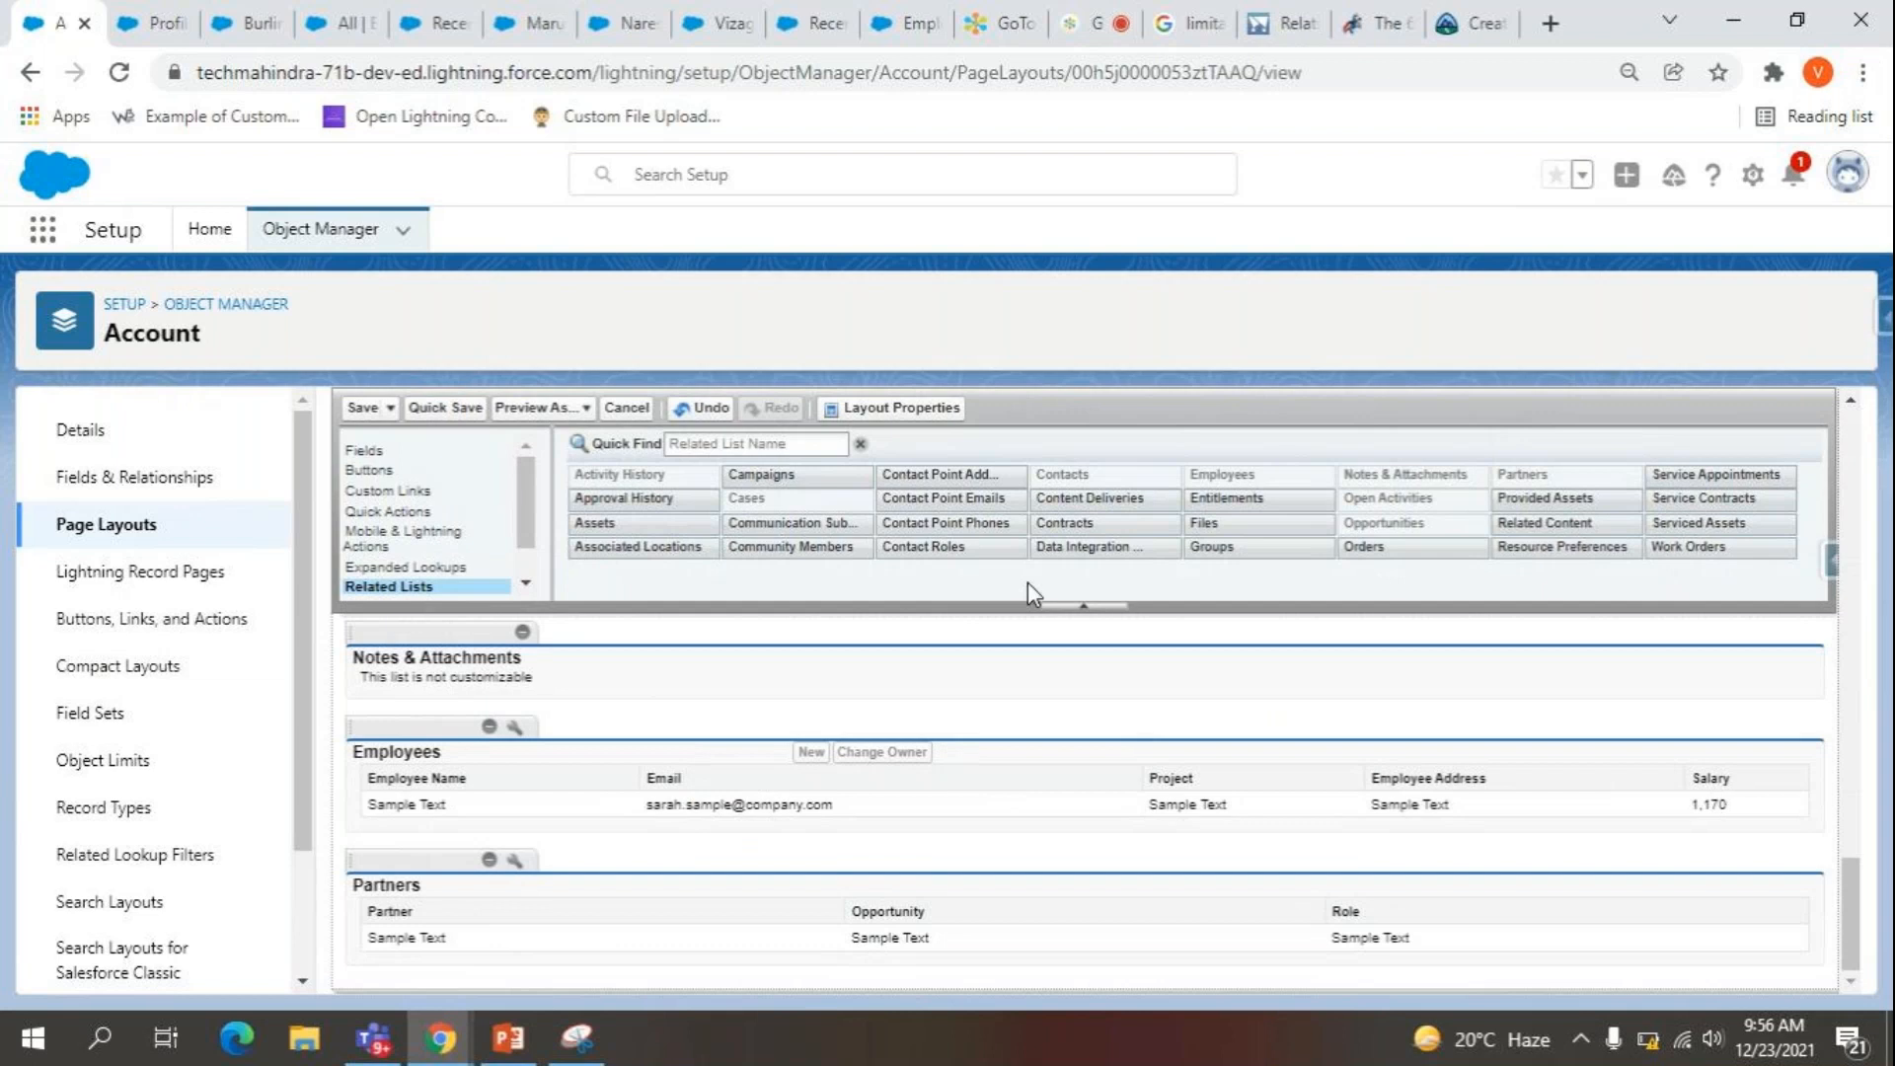
pyautogui.click(427, 408)
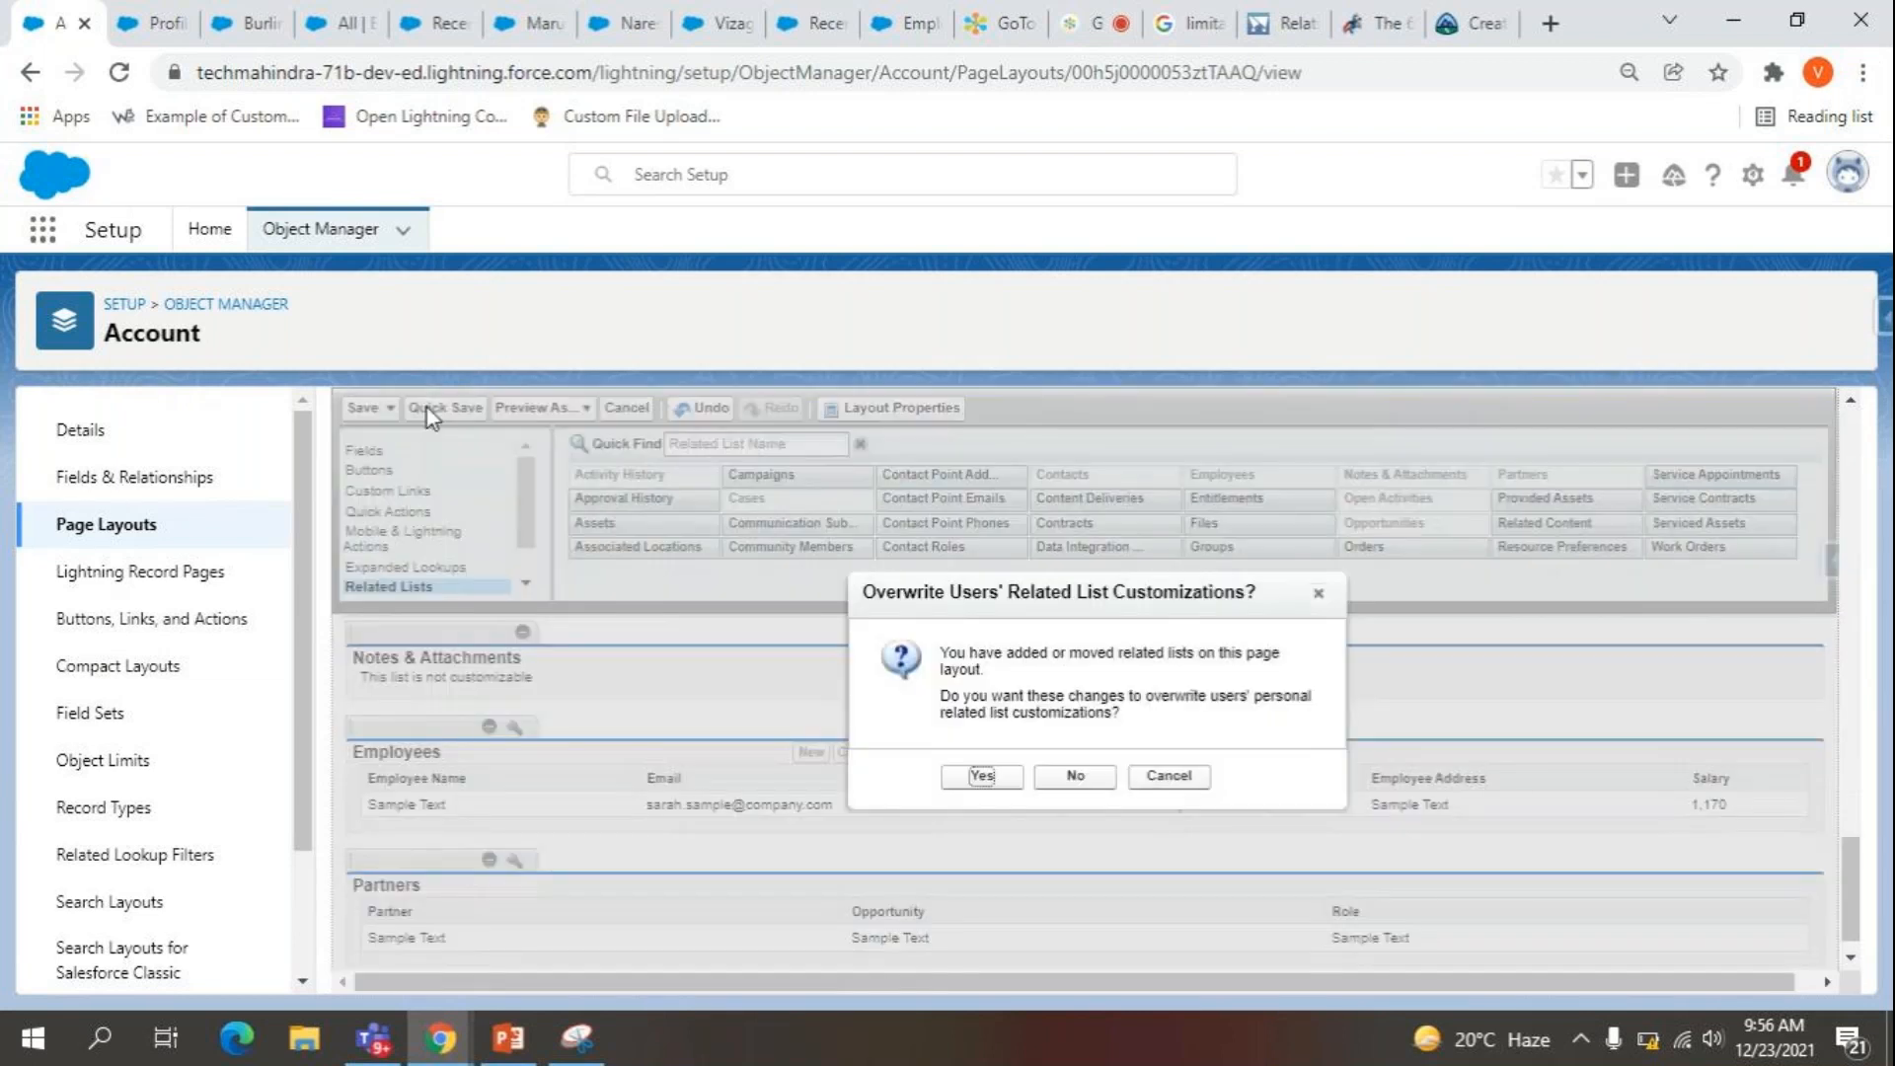
pyautogui.click(981, 777)
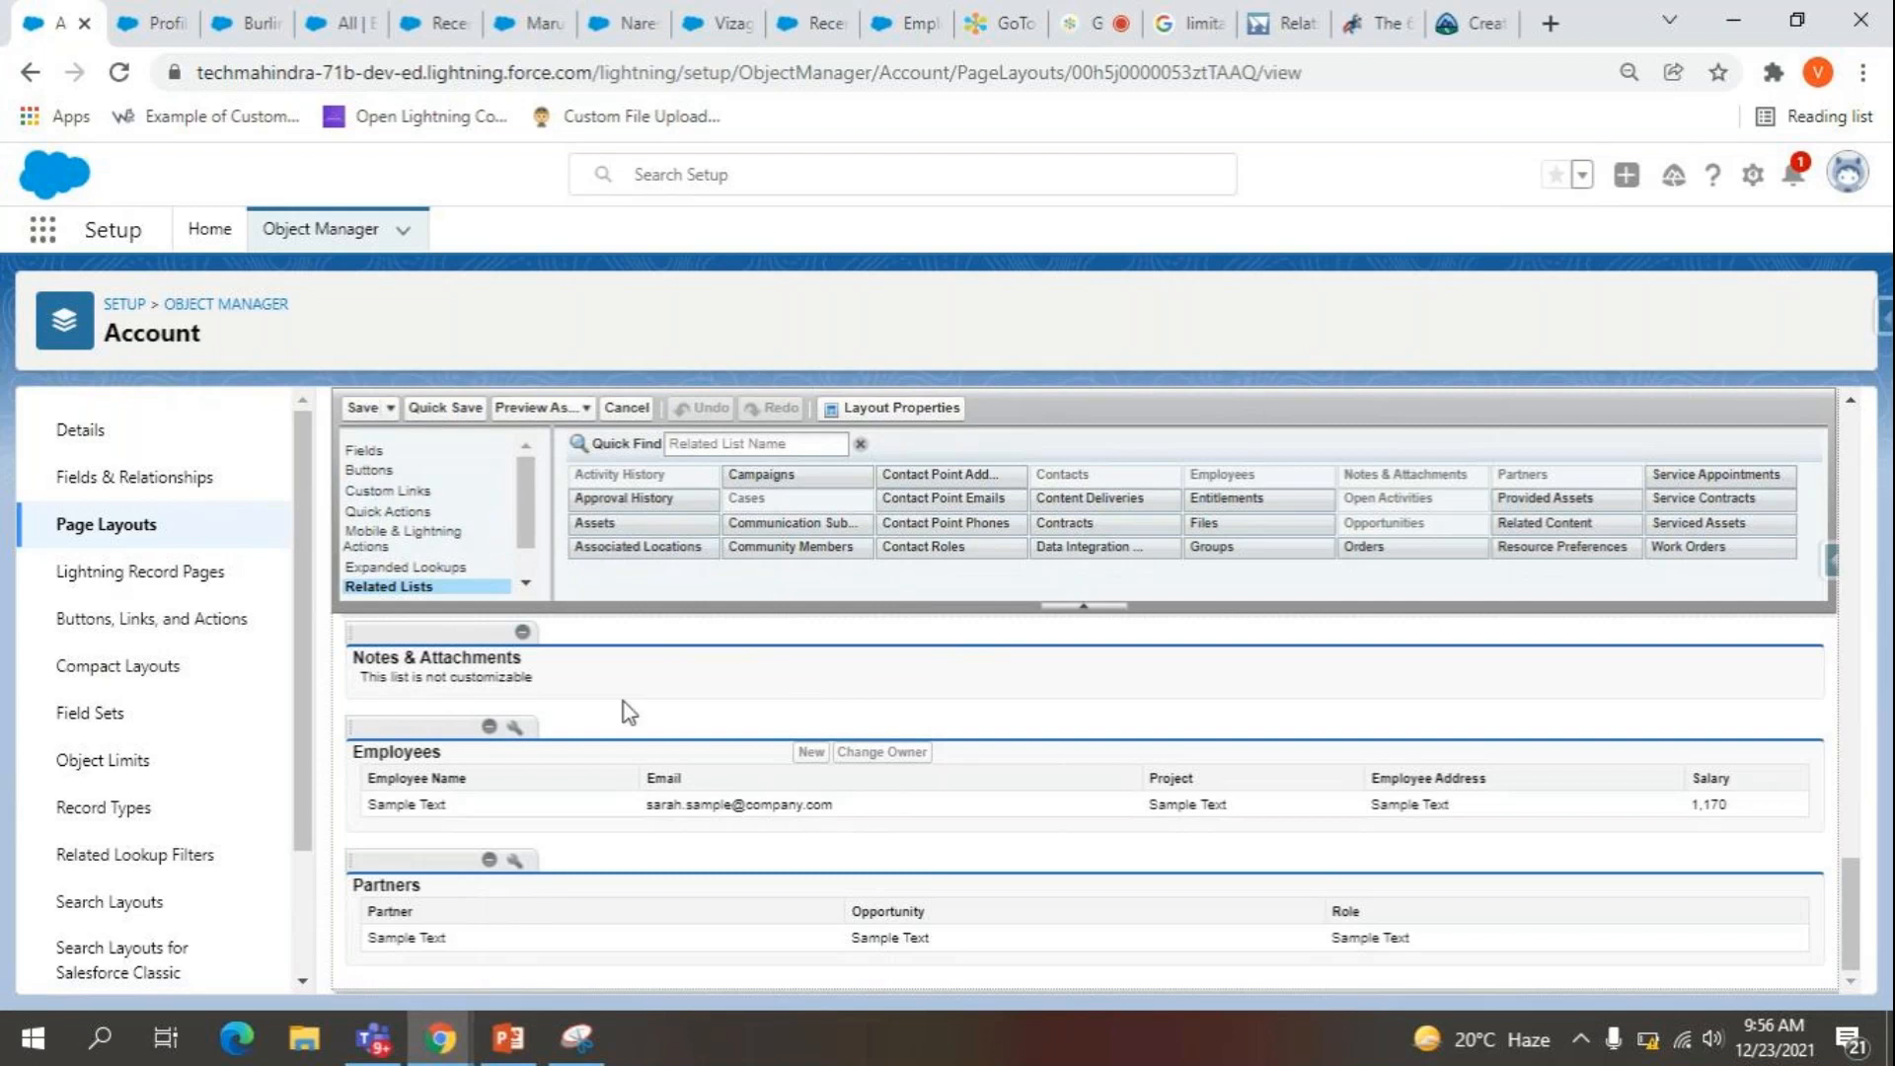
# Reload the Burlington Textiles Corp of America account and compare its Employees related list columns with those in the page layout.
pyautogui.click(232, 27)
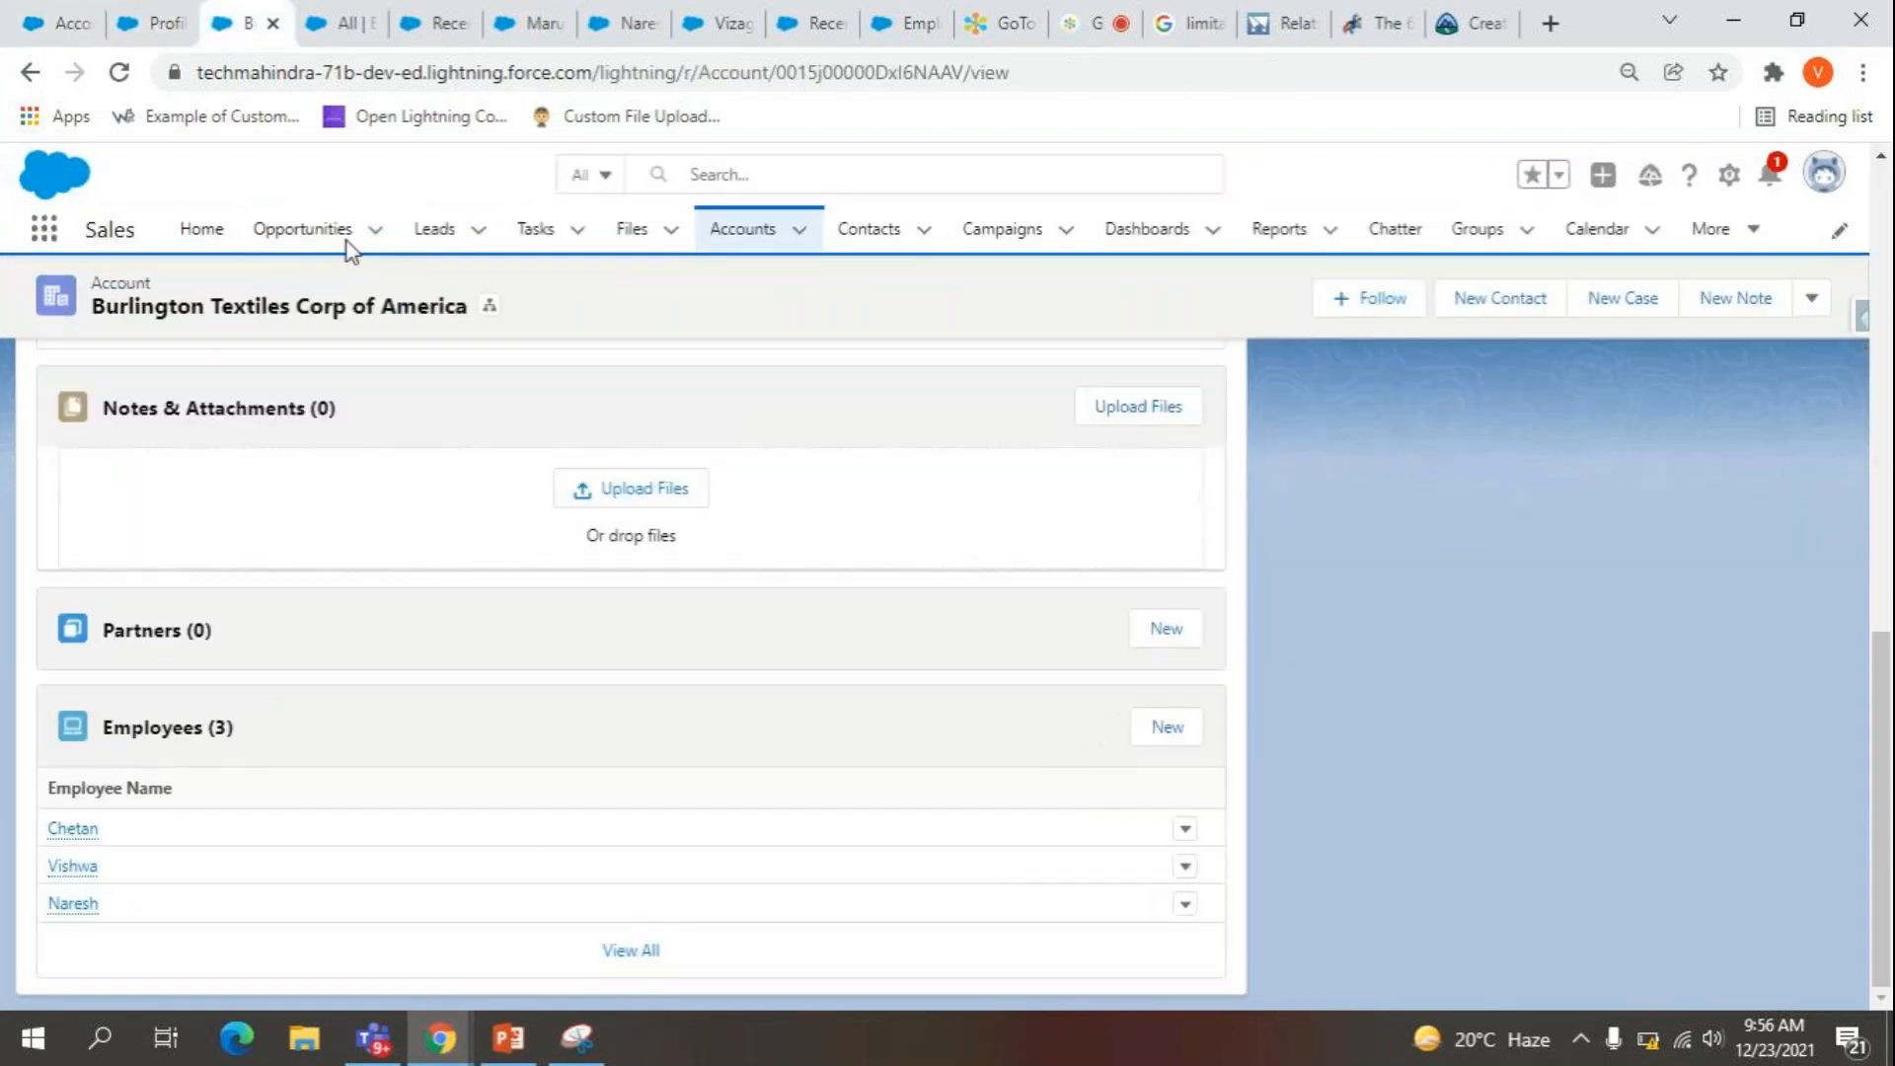
pyautogui.click(116, 75)
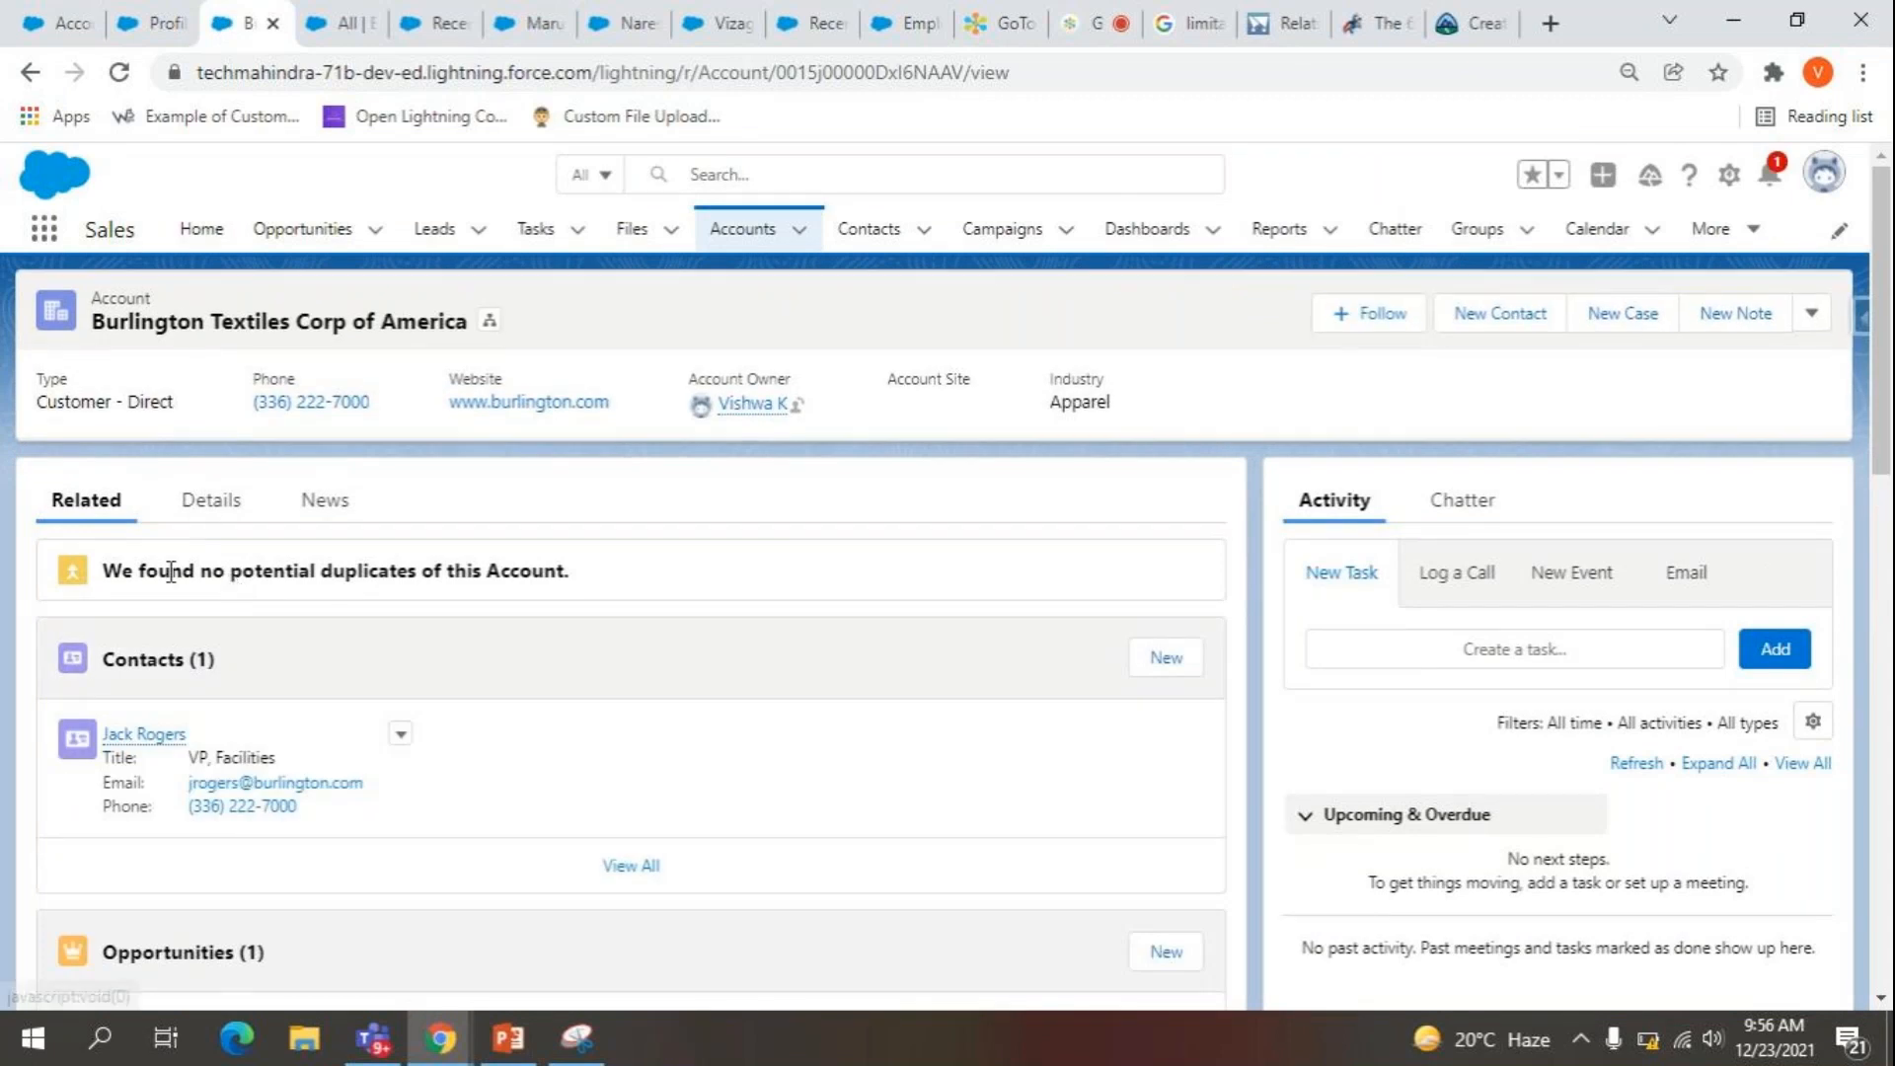
pyautogui.scroll(-6, 194, 711)
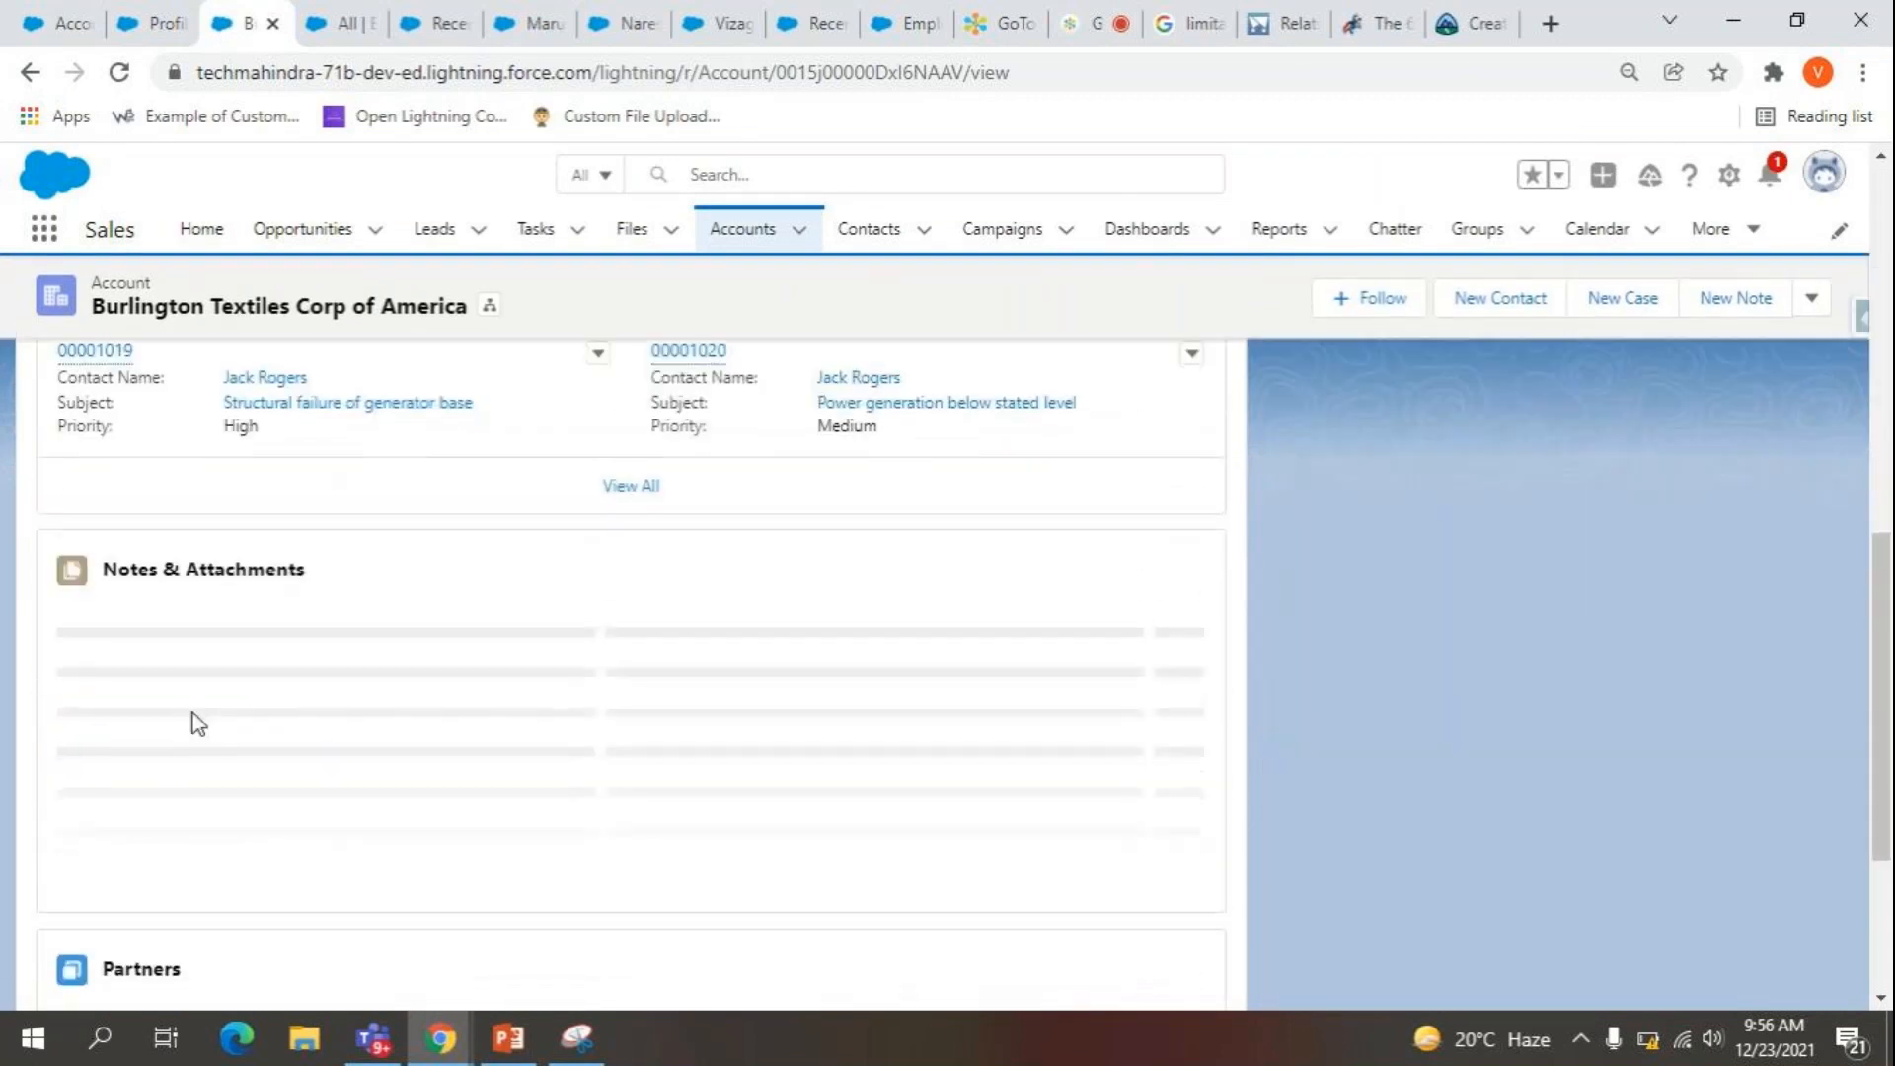
pyautogui.scroll(-3, 193, 720)
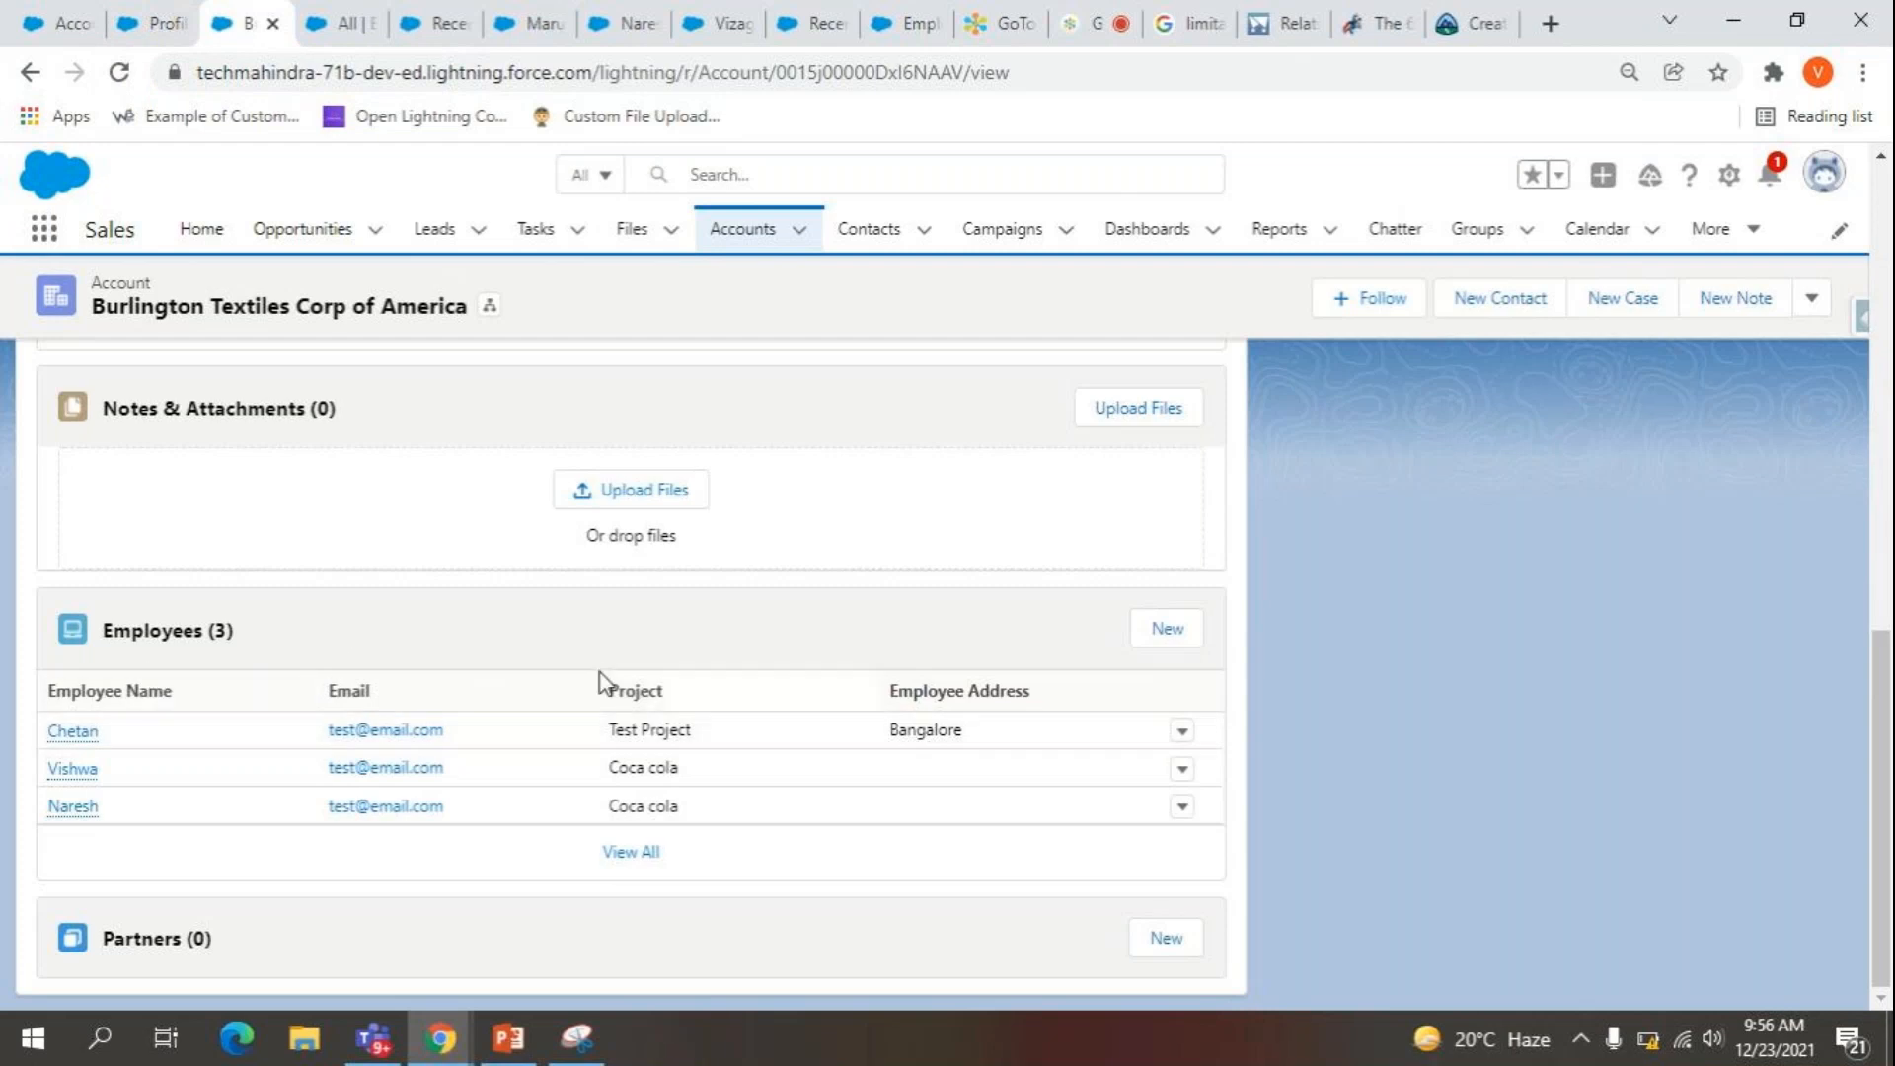
pyautogui.click(176, 4)
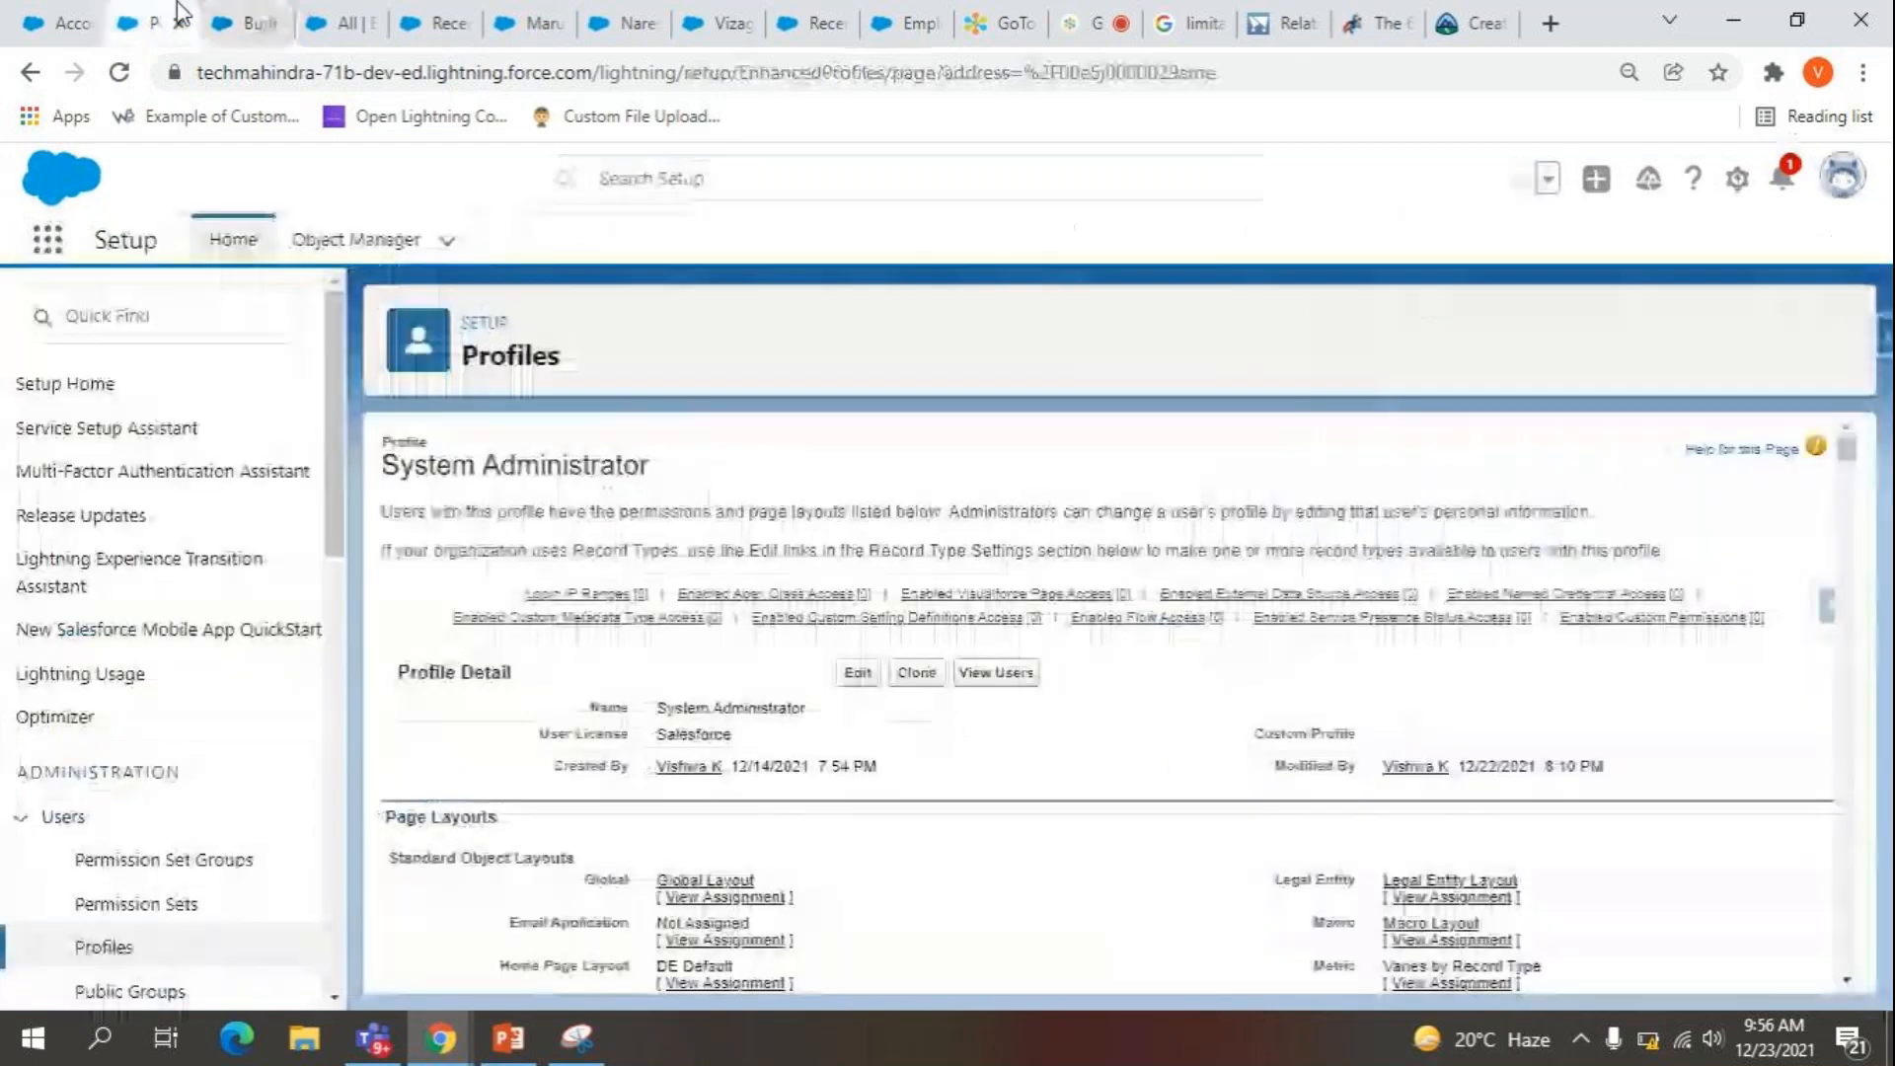
pyautogui.click(97, 13)
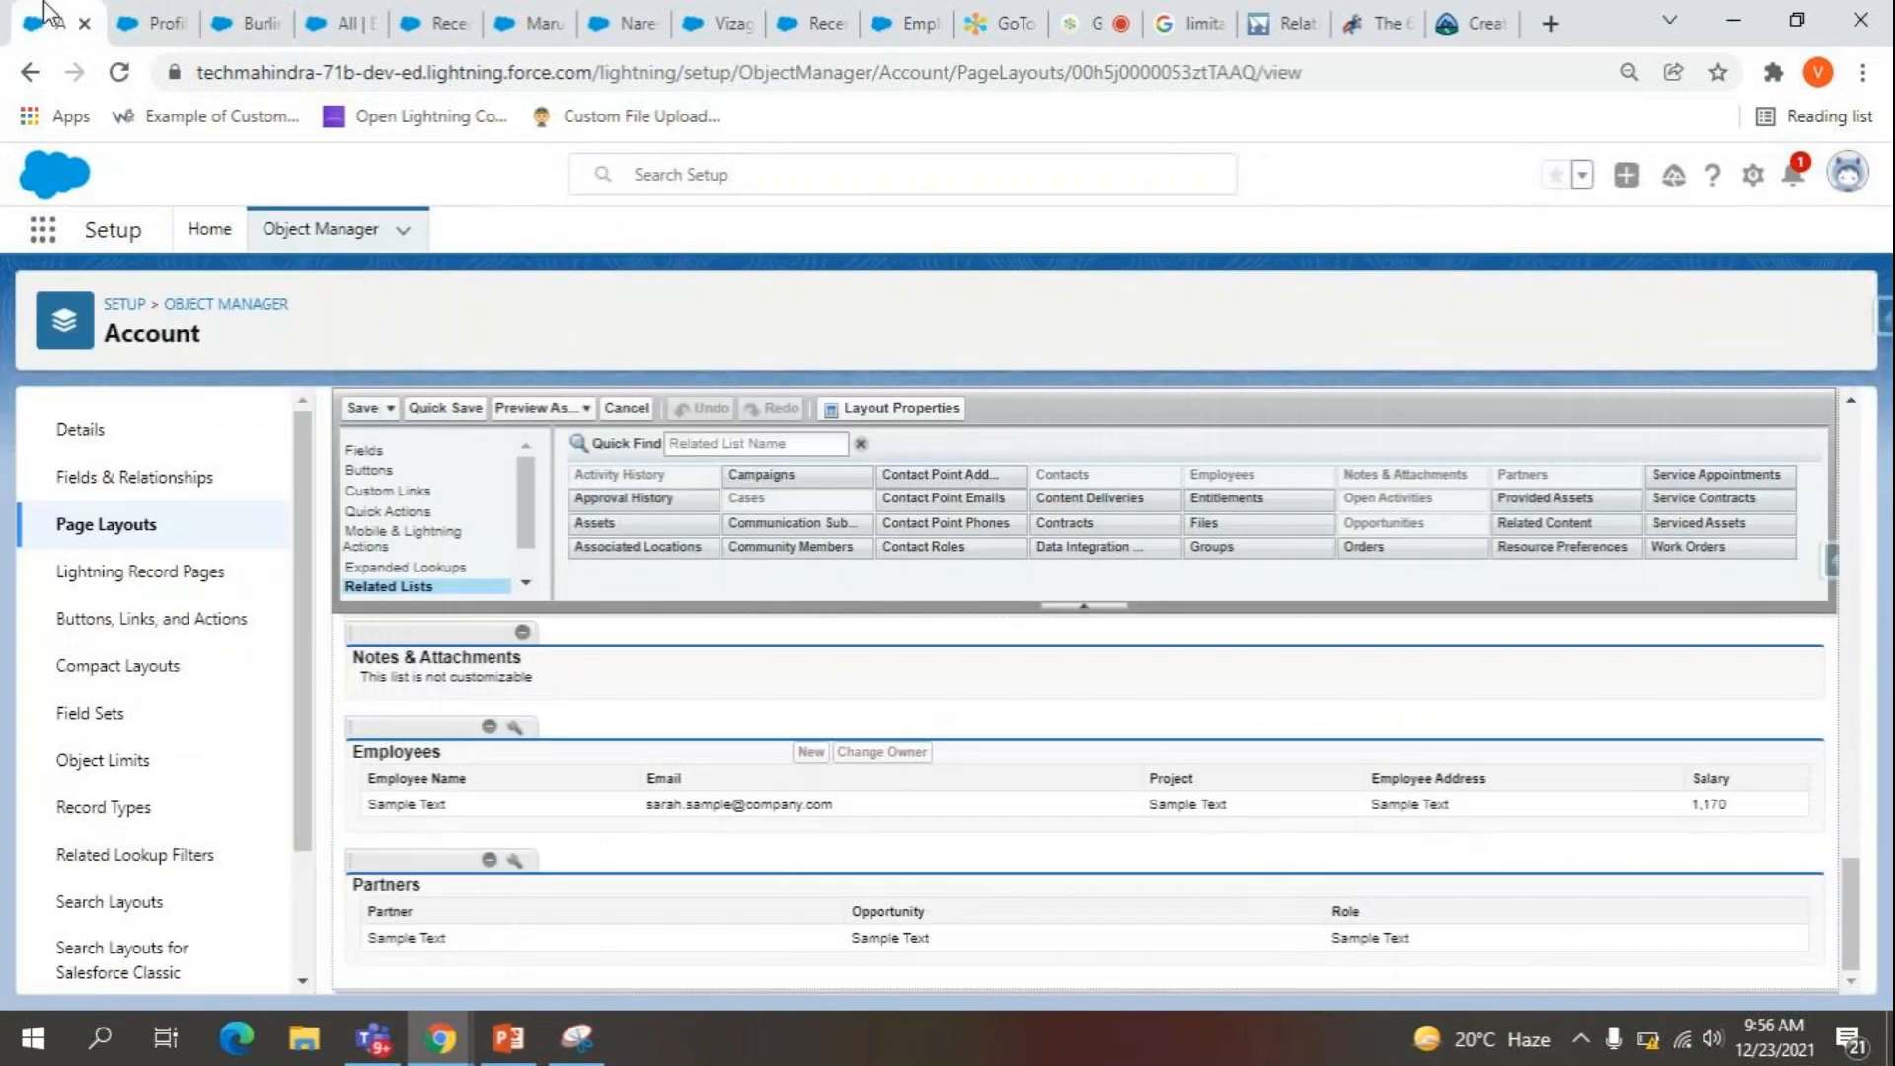
pyautogui.click(128, 18)
pyautogui.click(252, 21)
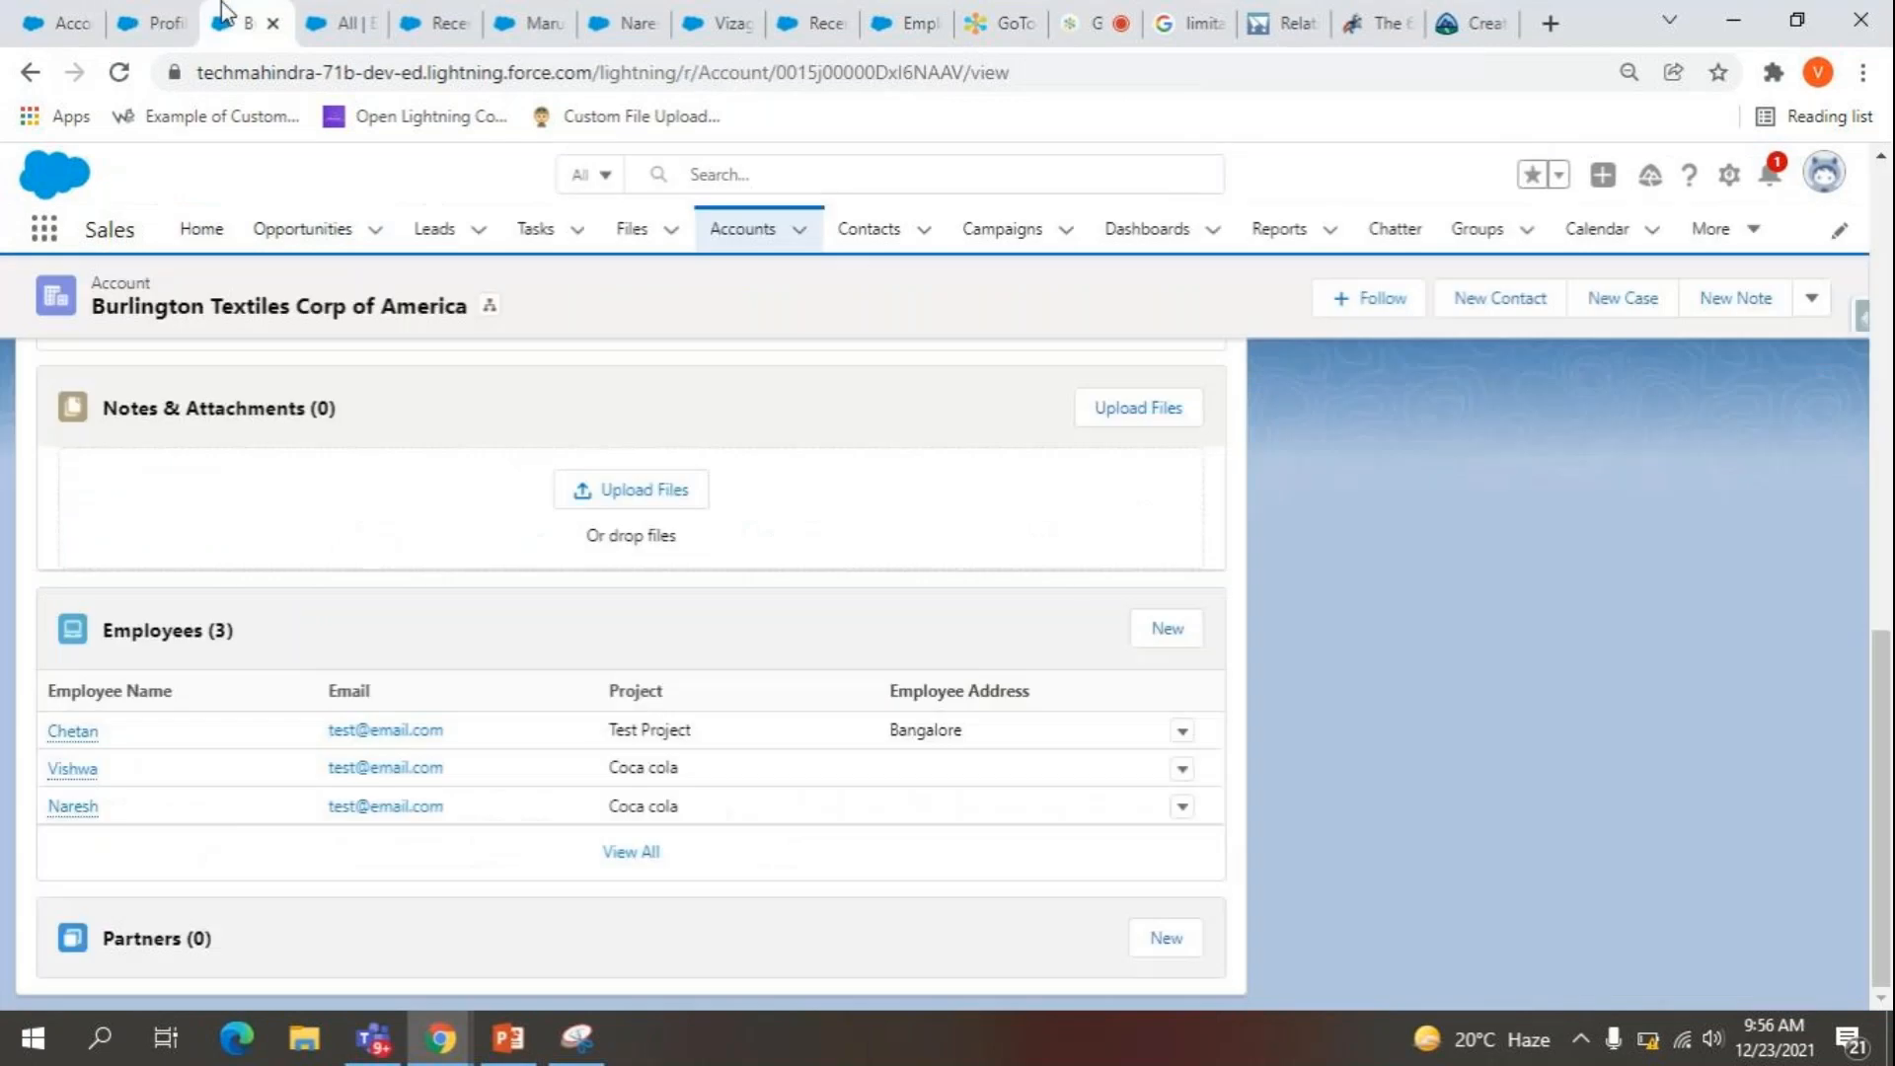
# Return to the Account page layout and save it, leaving the layout editor.
pyautogui.click(148, 12)
pyautogui.click(59, 22)
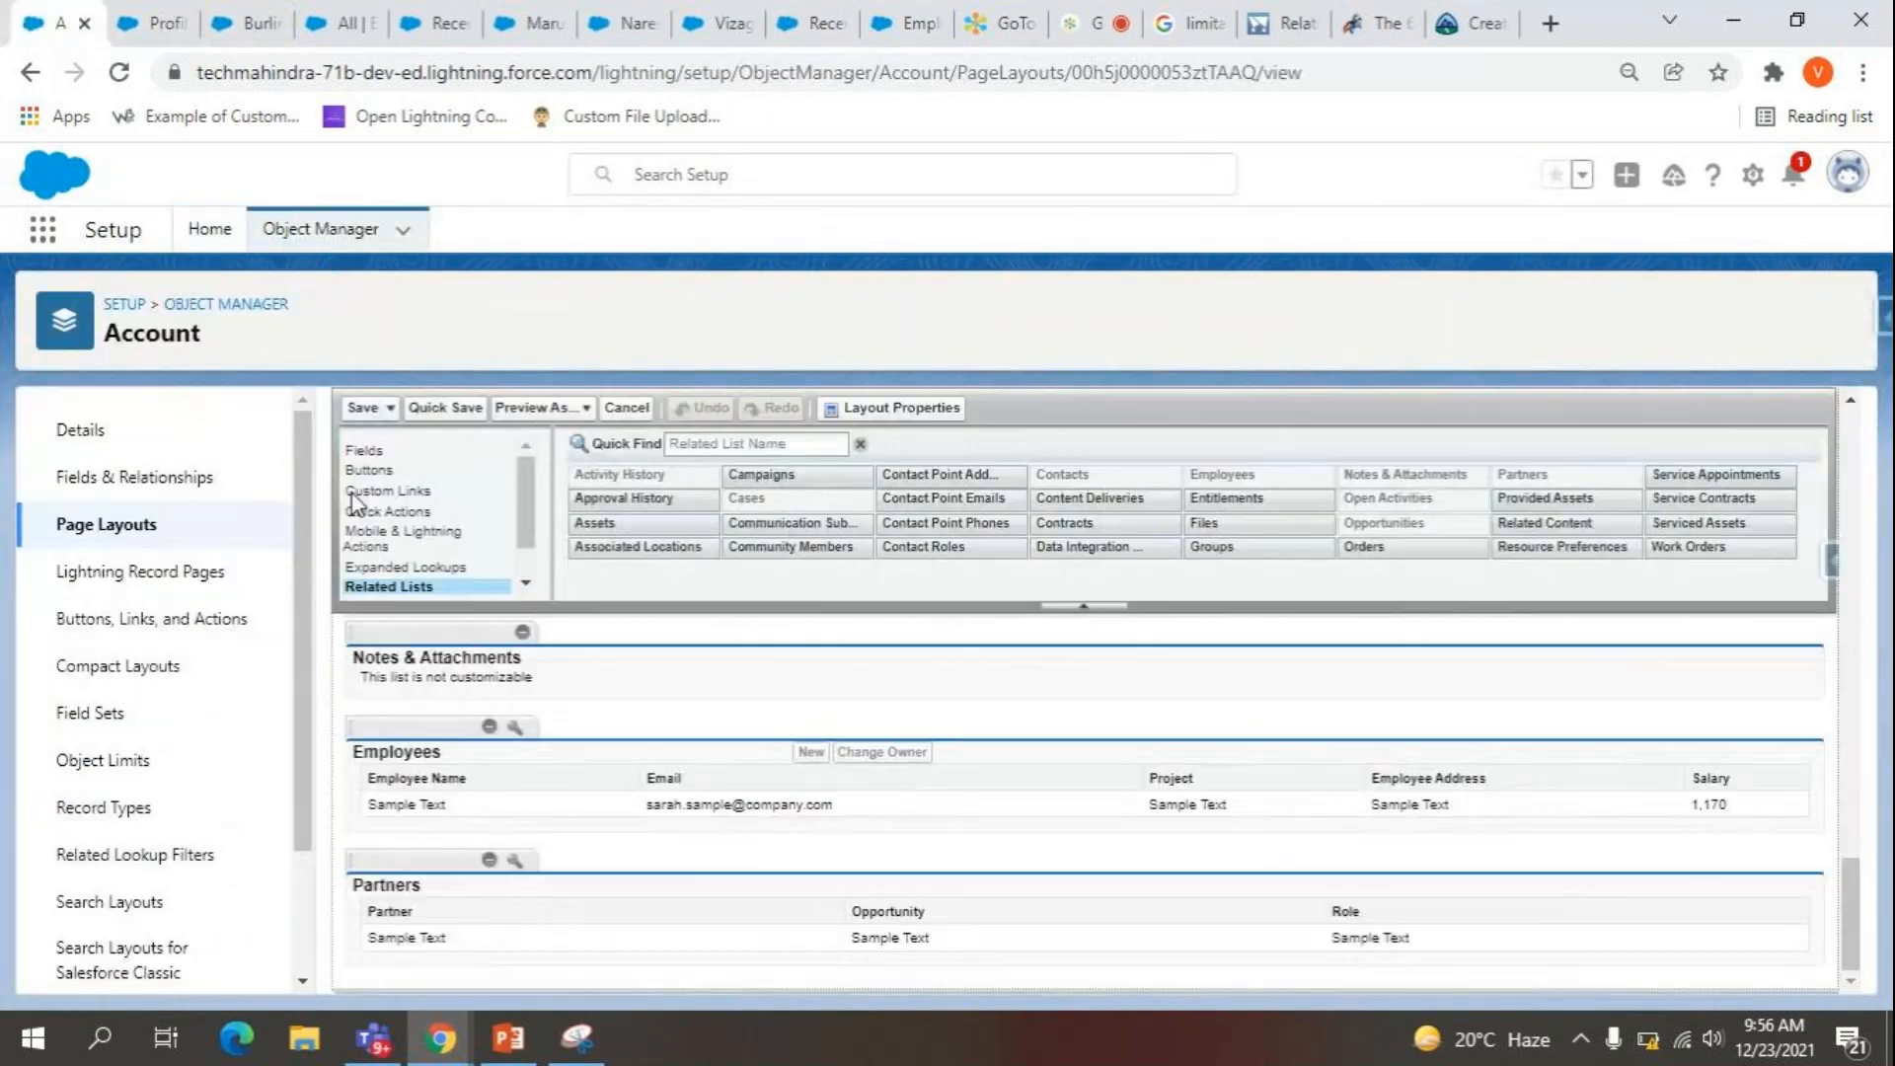
pyautogui.click(362, 410)
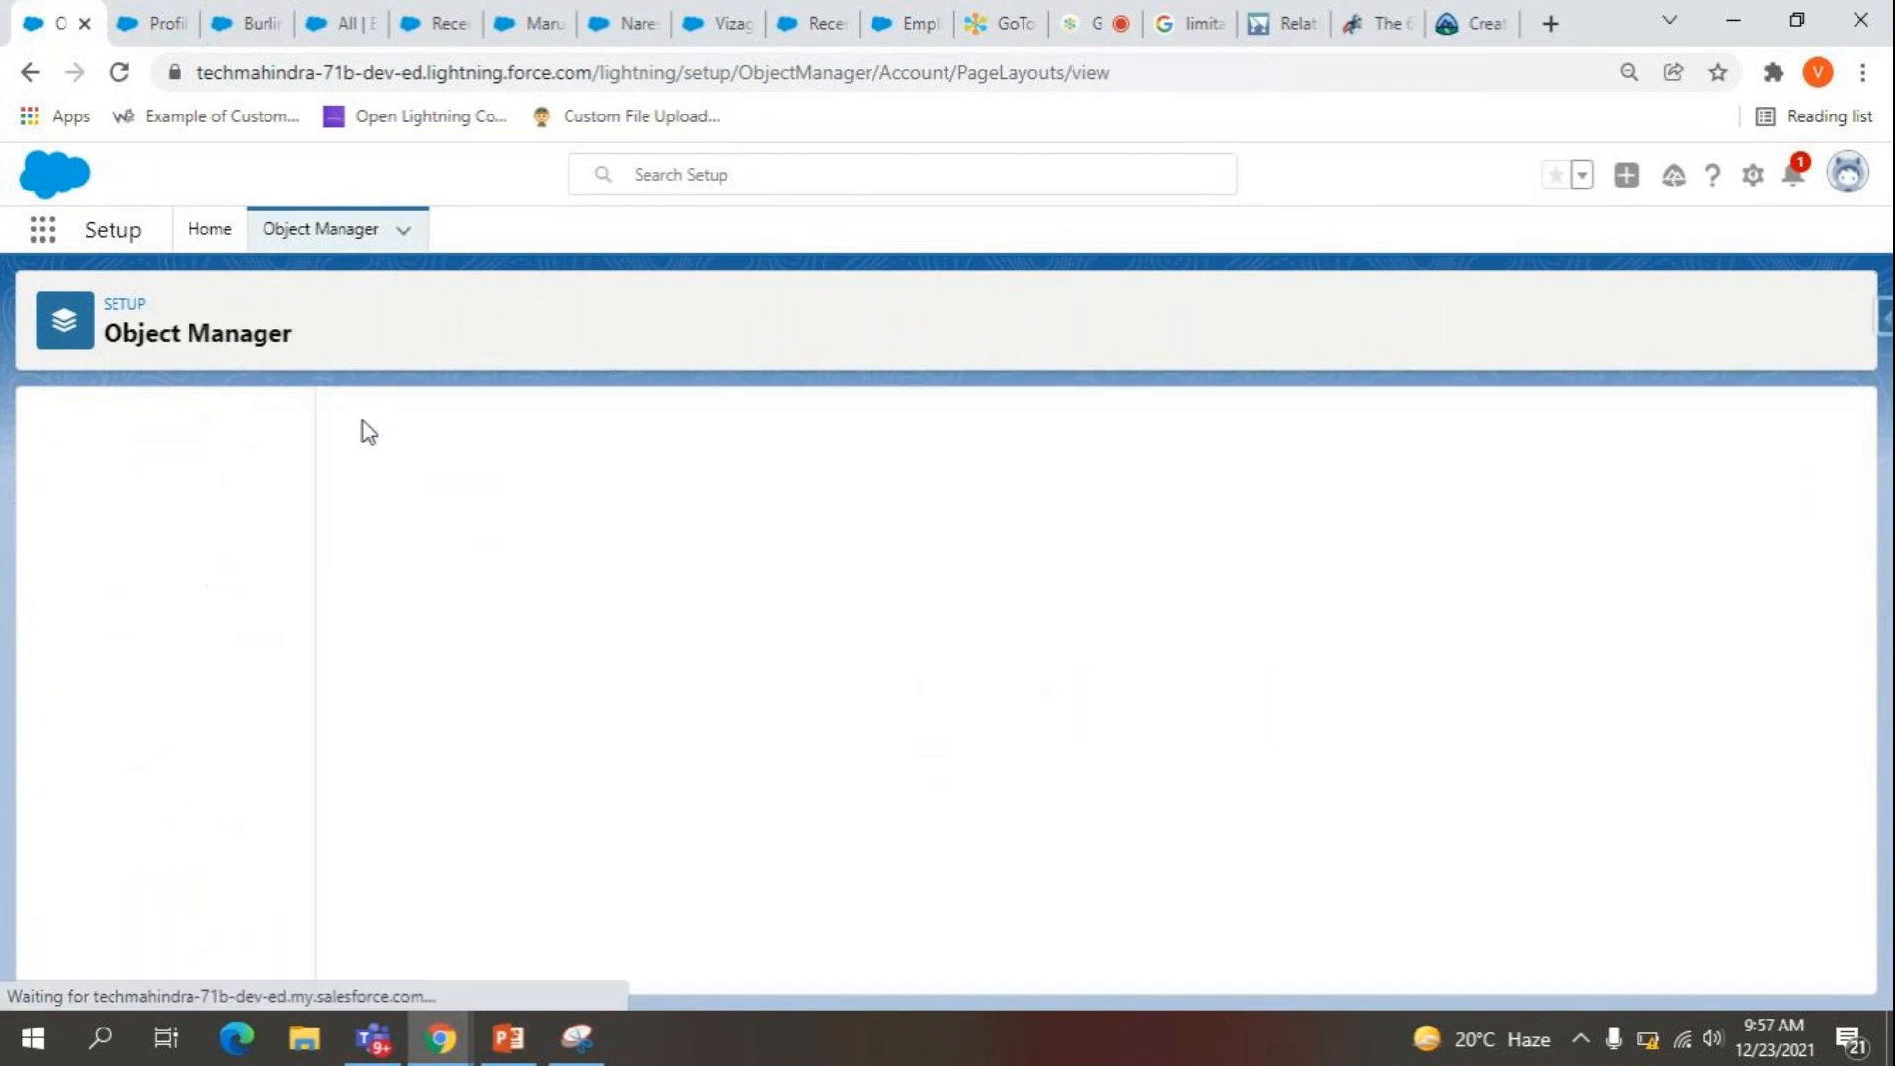
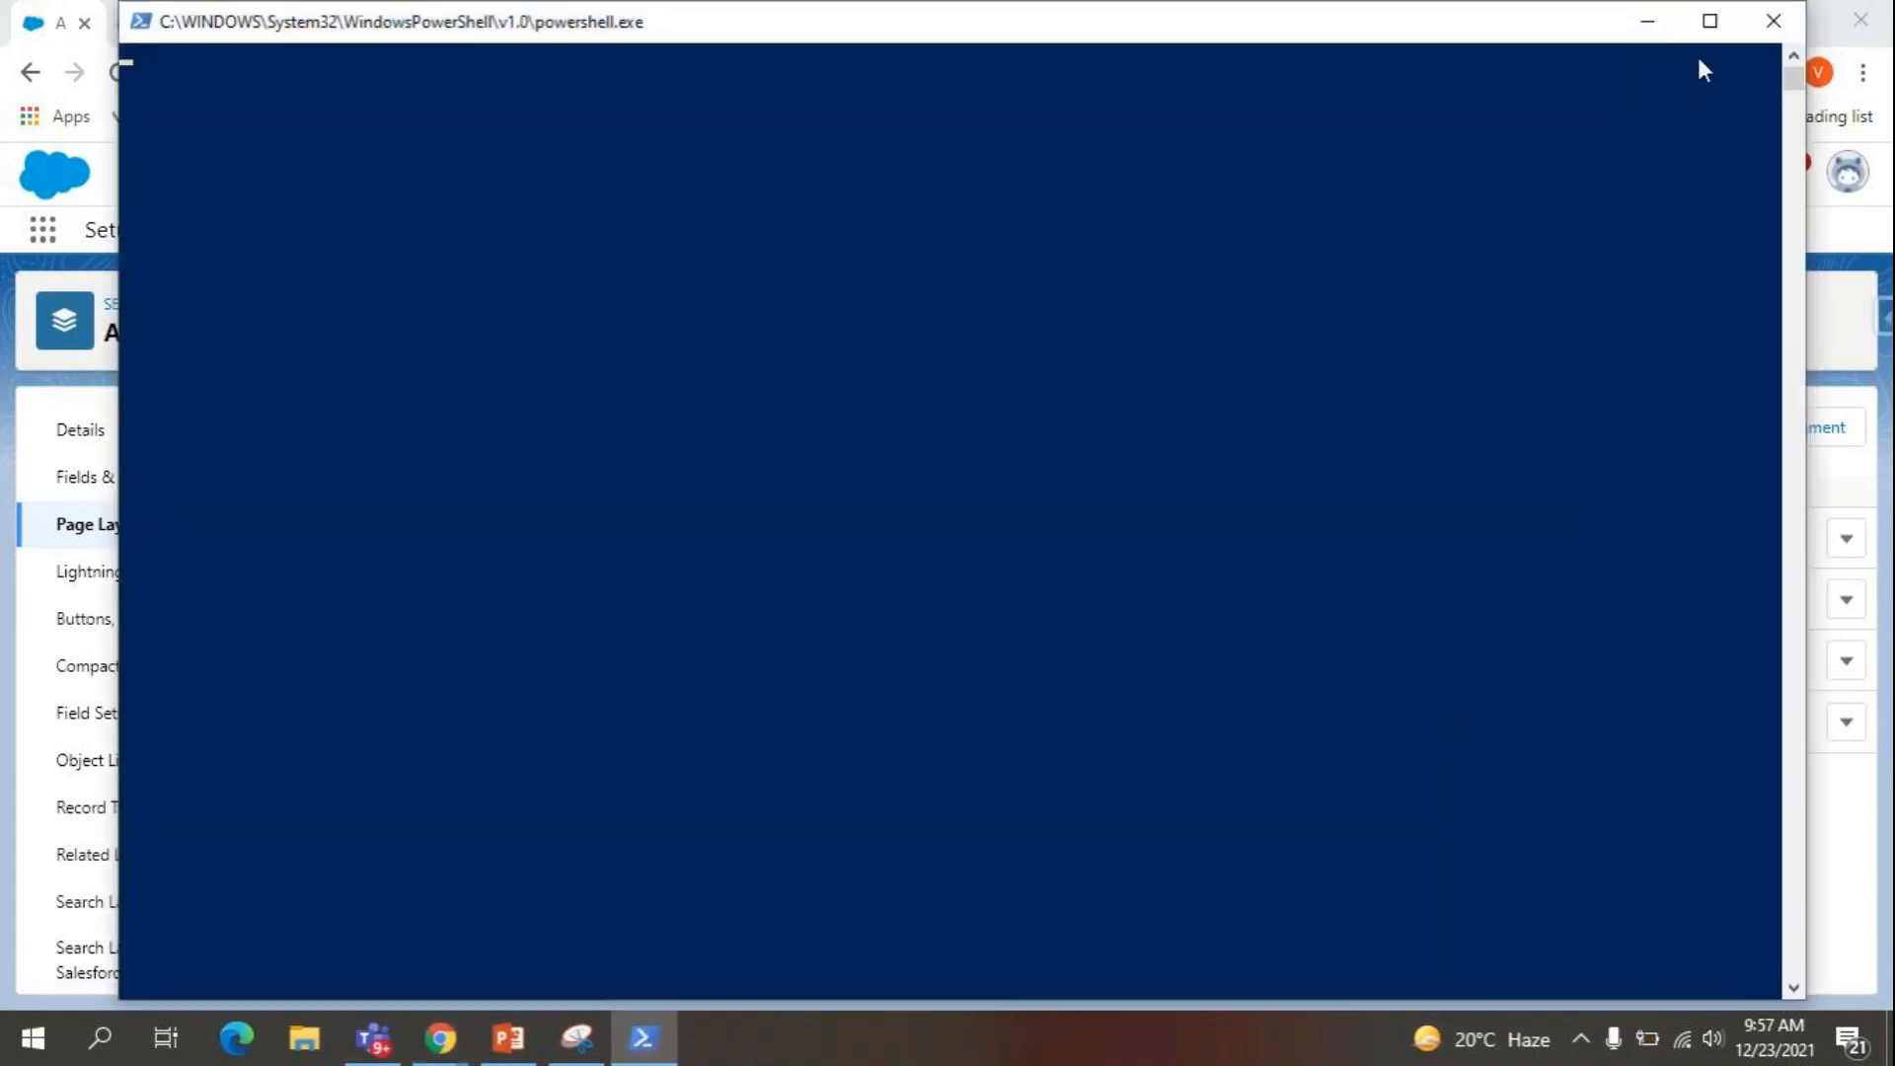
# Close the PowerShell window and switch back to the Salesforce setup page in Chrome.
pyautogui.click(1765, 26)
pyautogui.click(1752, 21)
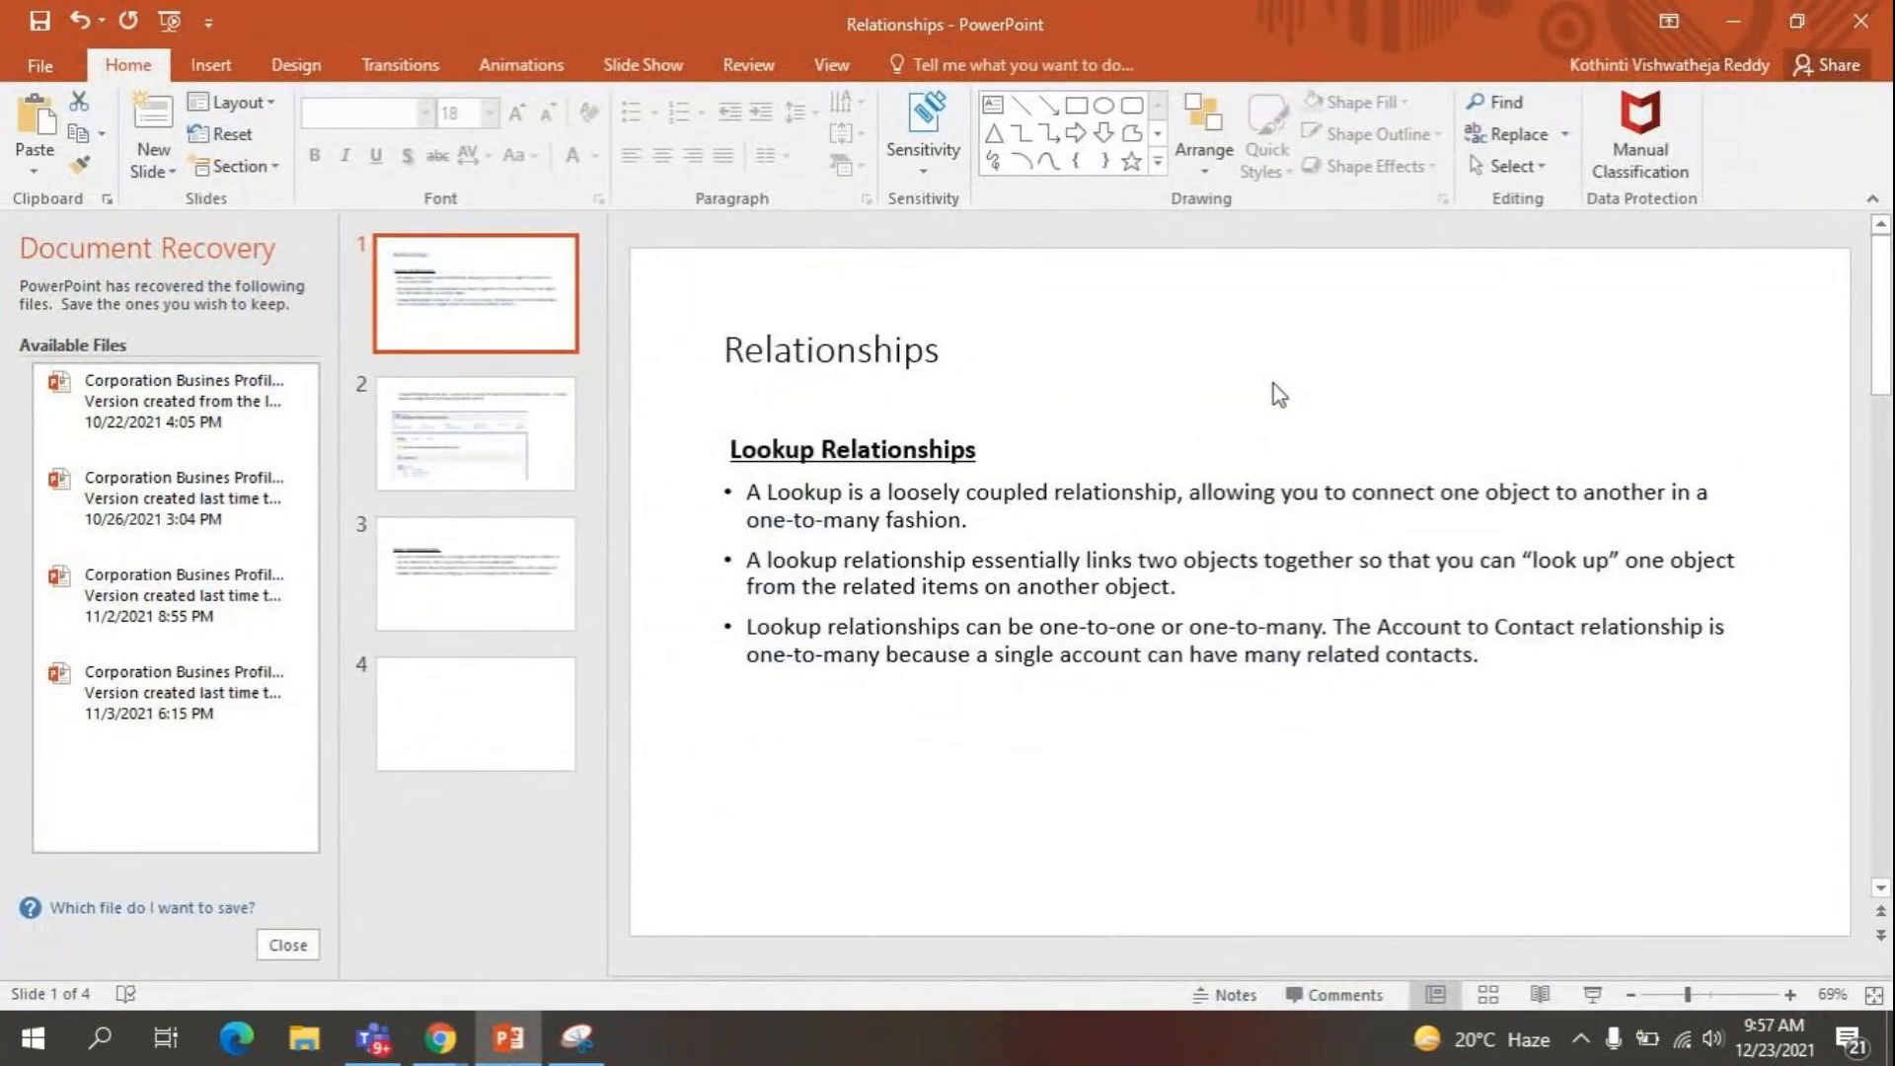
pyautogui.hotkey('alt', 'Tab')
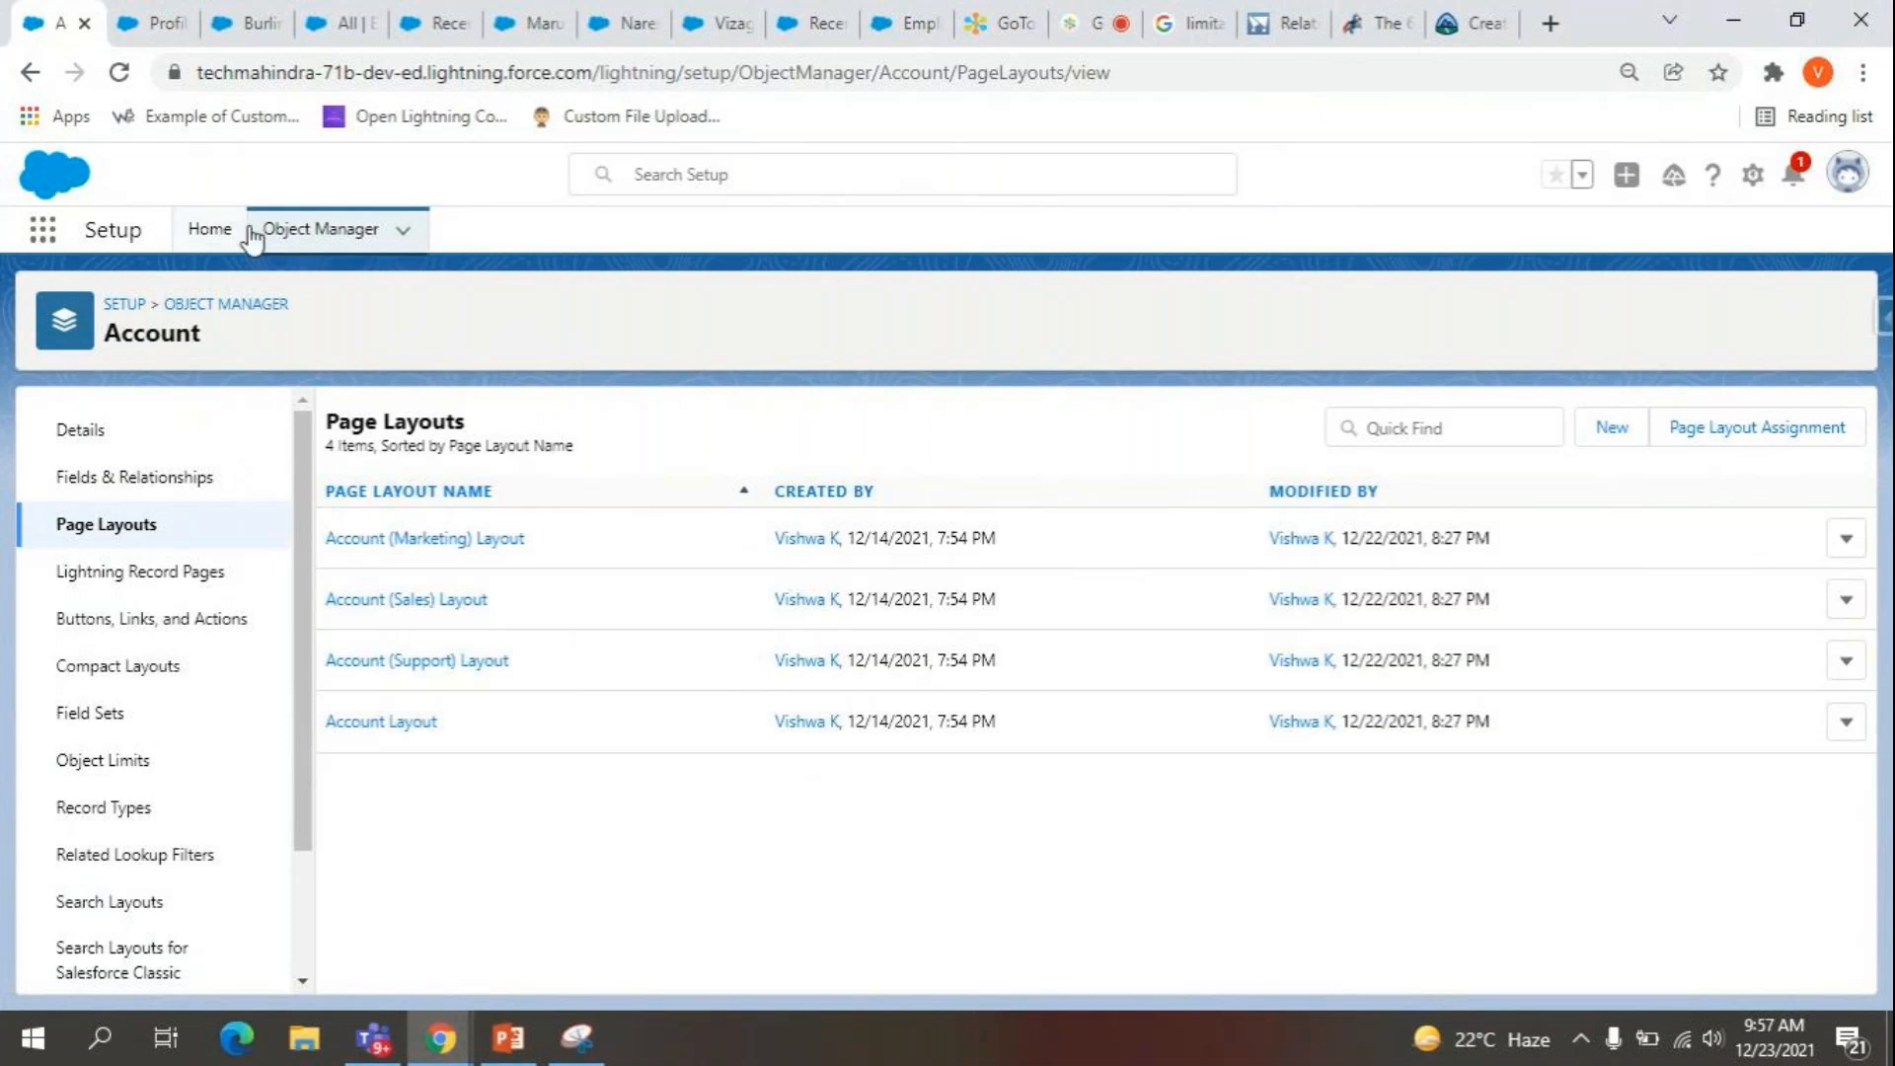
# Search setup for "user" and open the System Administrator's user record from the Users list.
pyautogui.click(209, 231)
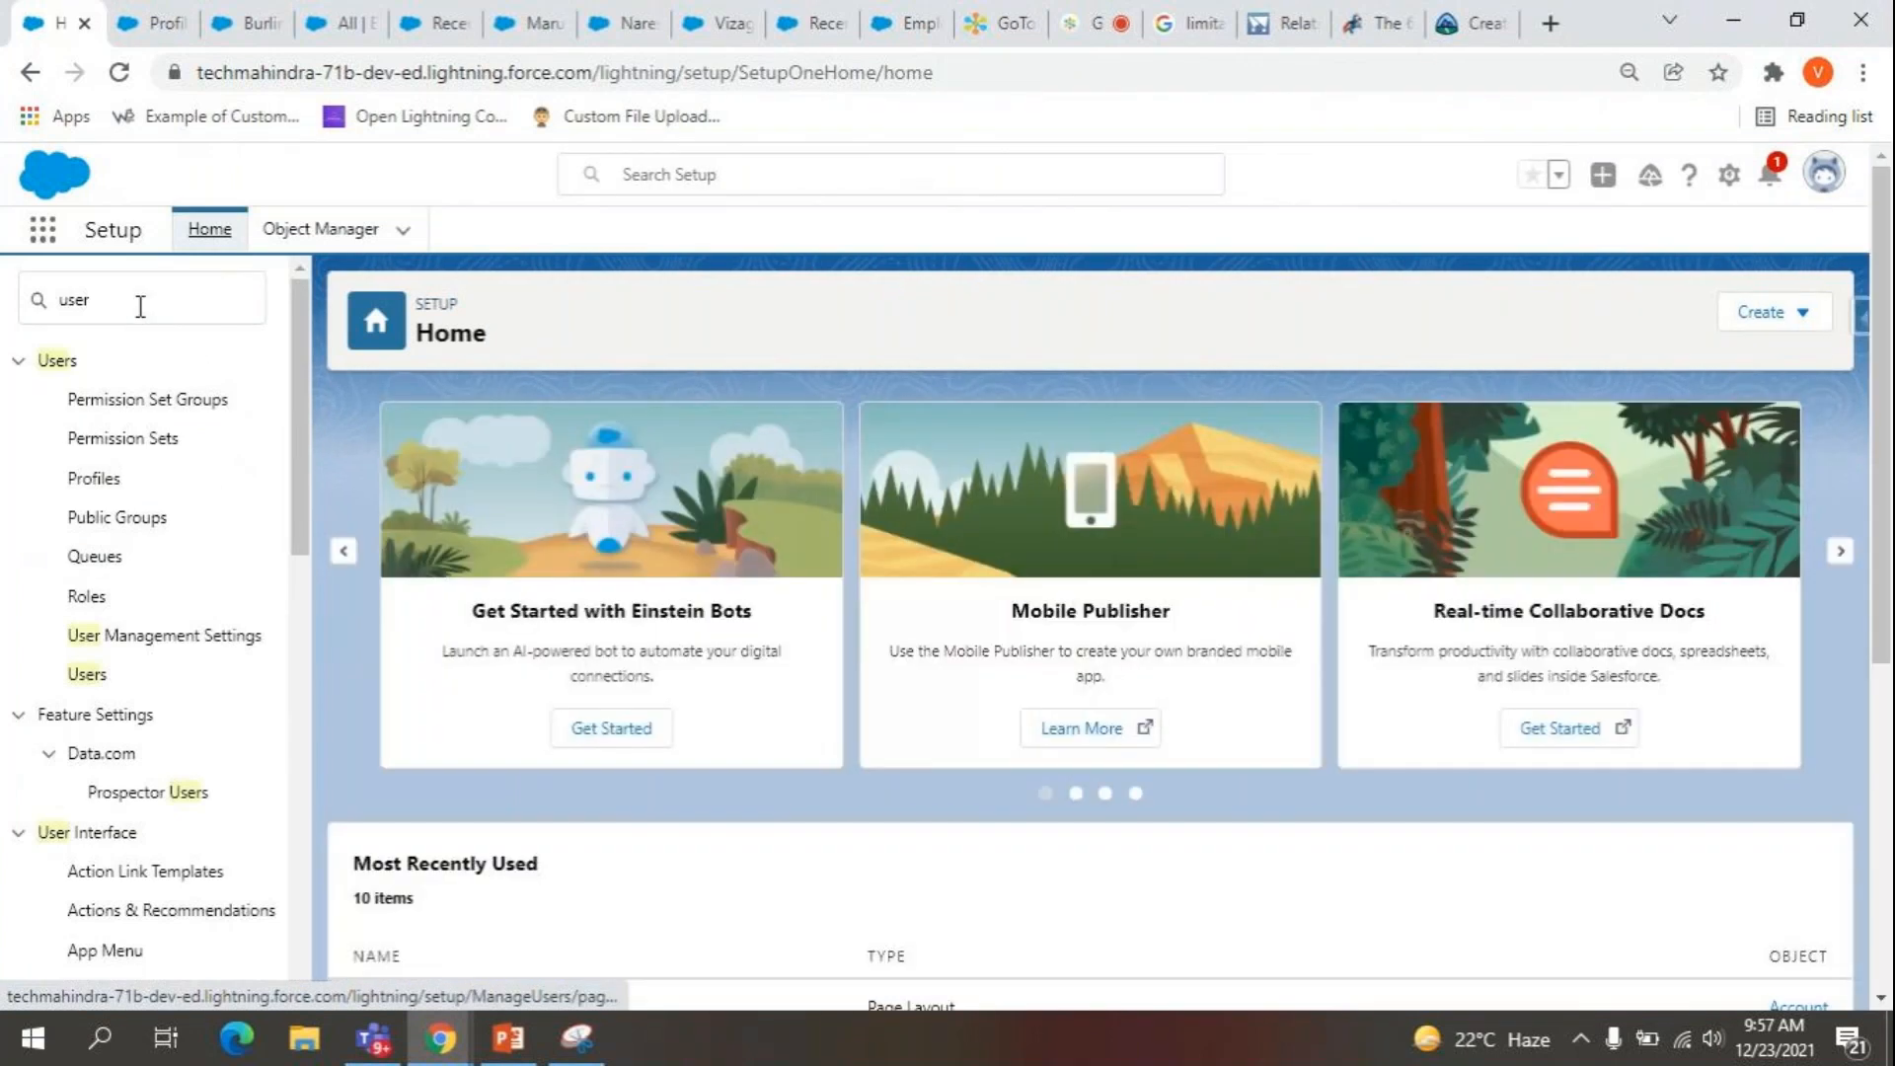
pyautogui.click(86, 674)
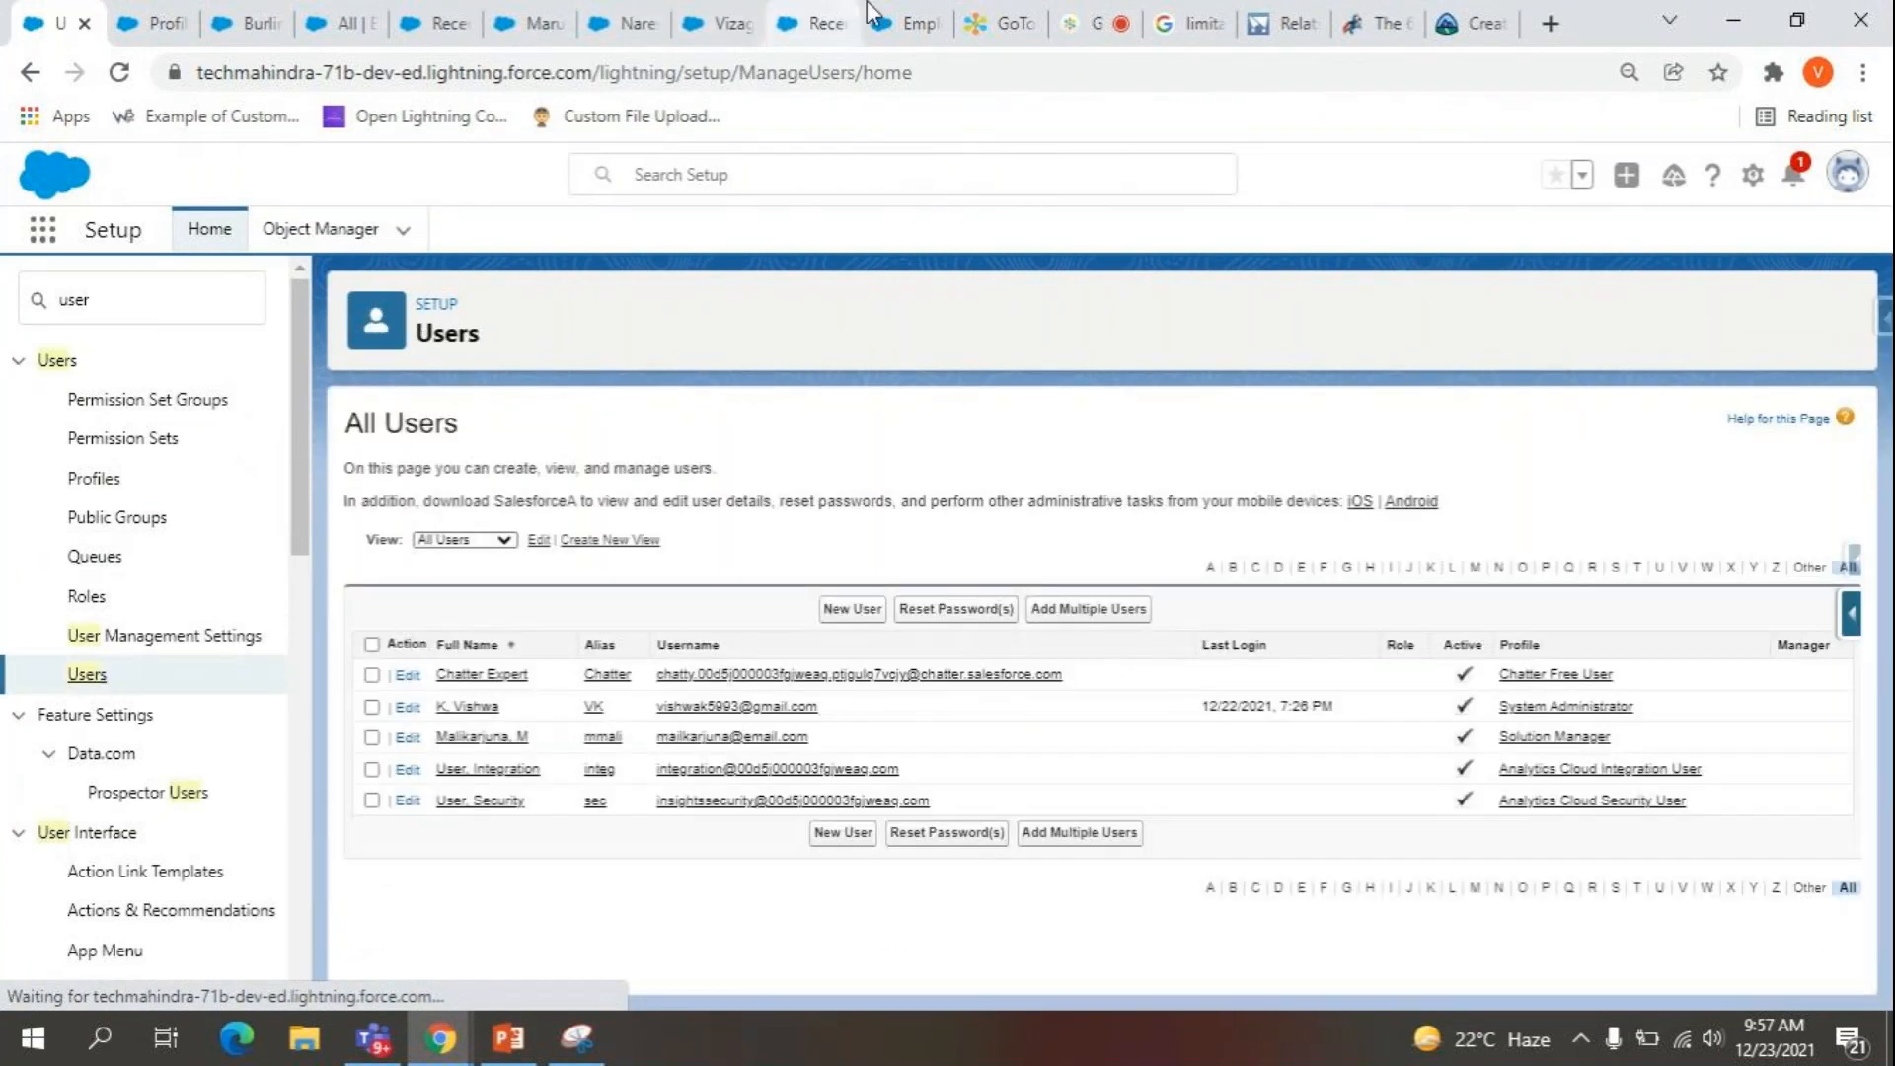
pyautogui.click(905, 4)
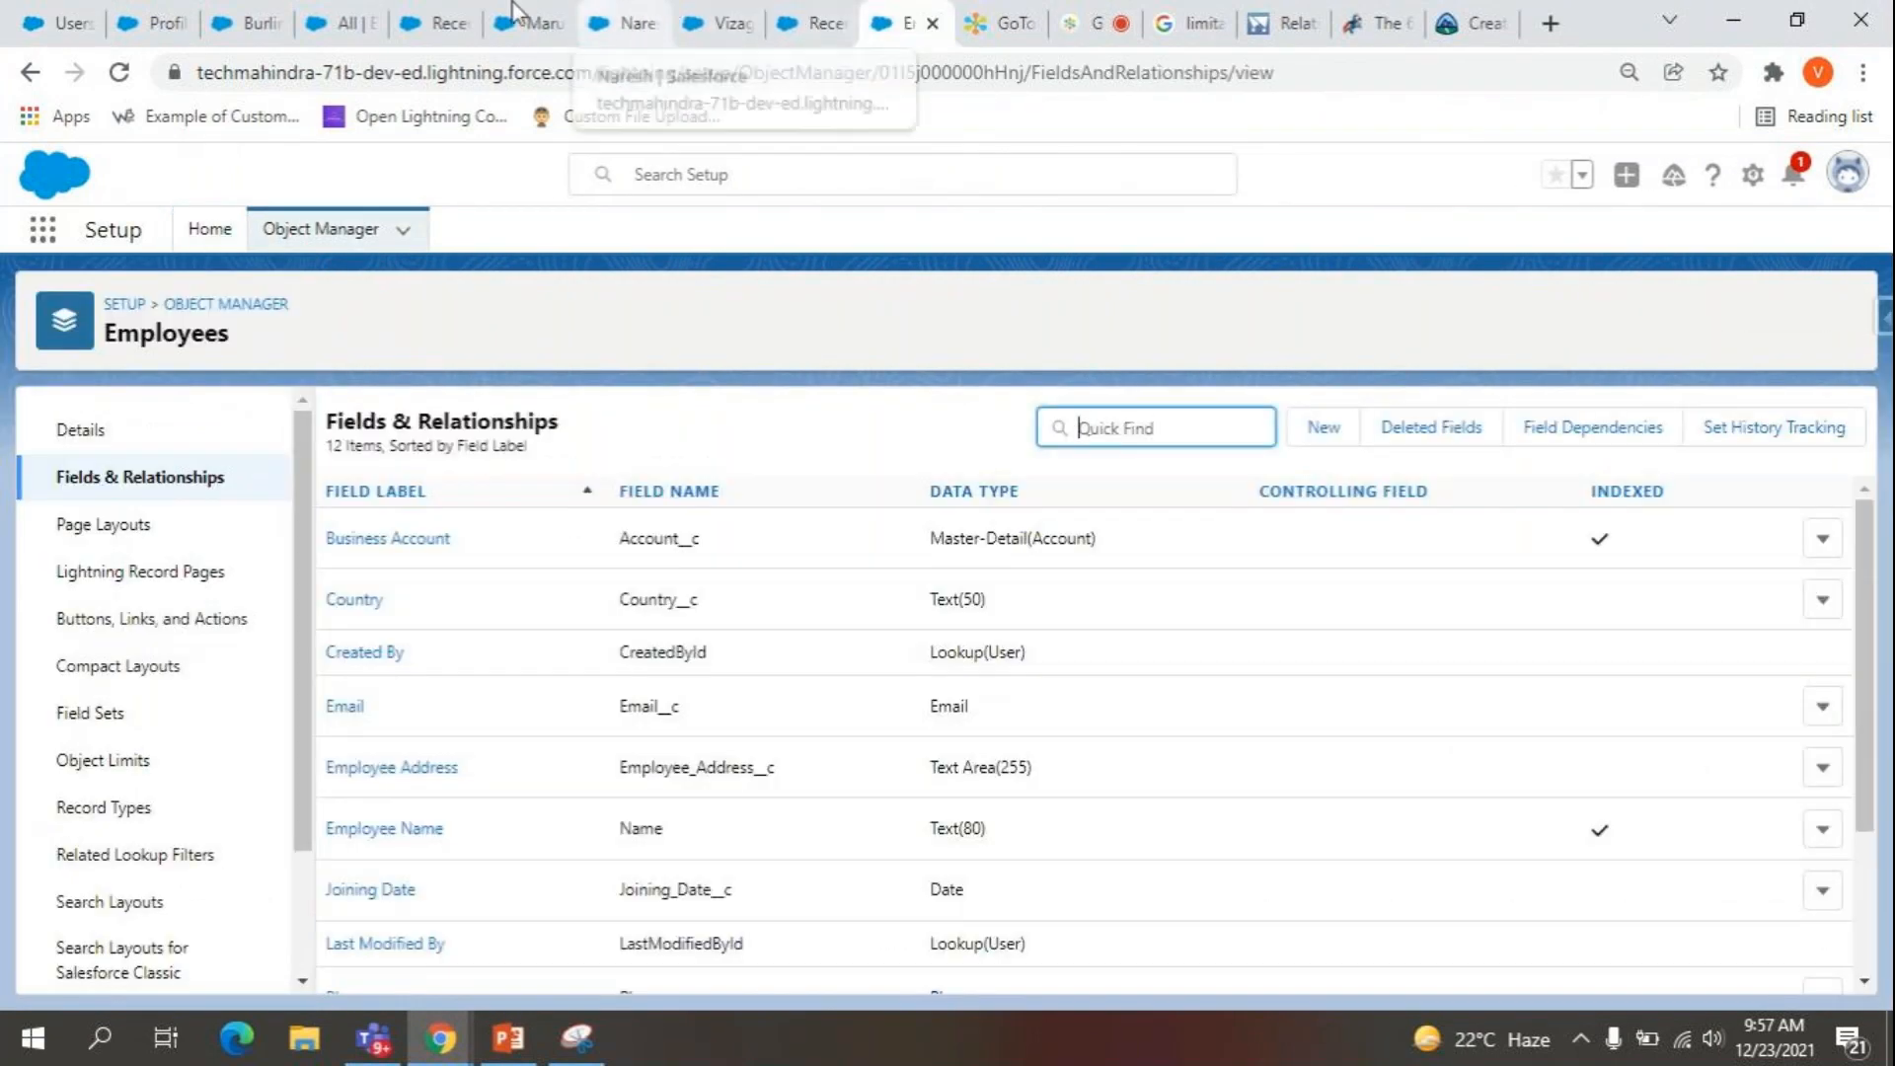
pyautogui.click(87, 12)
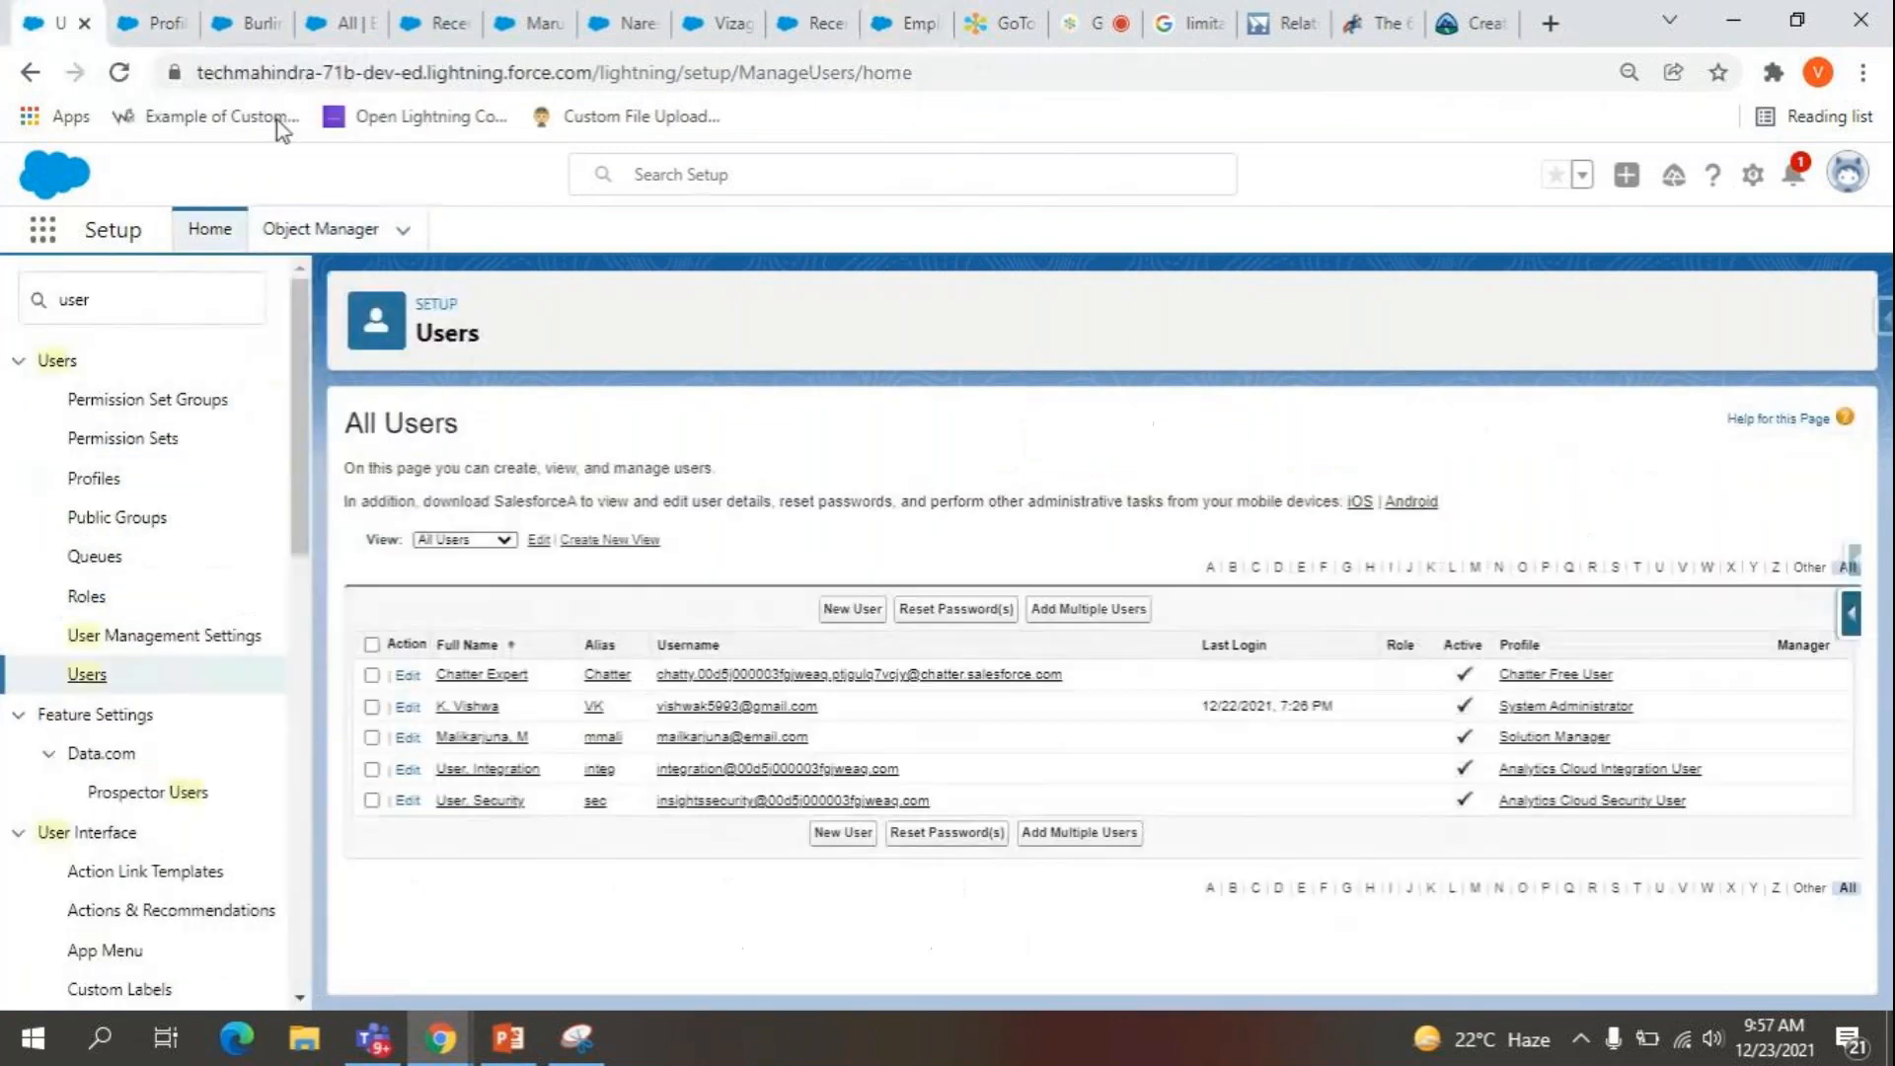
pyautogui.click(472, 708)
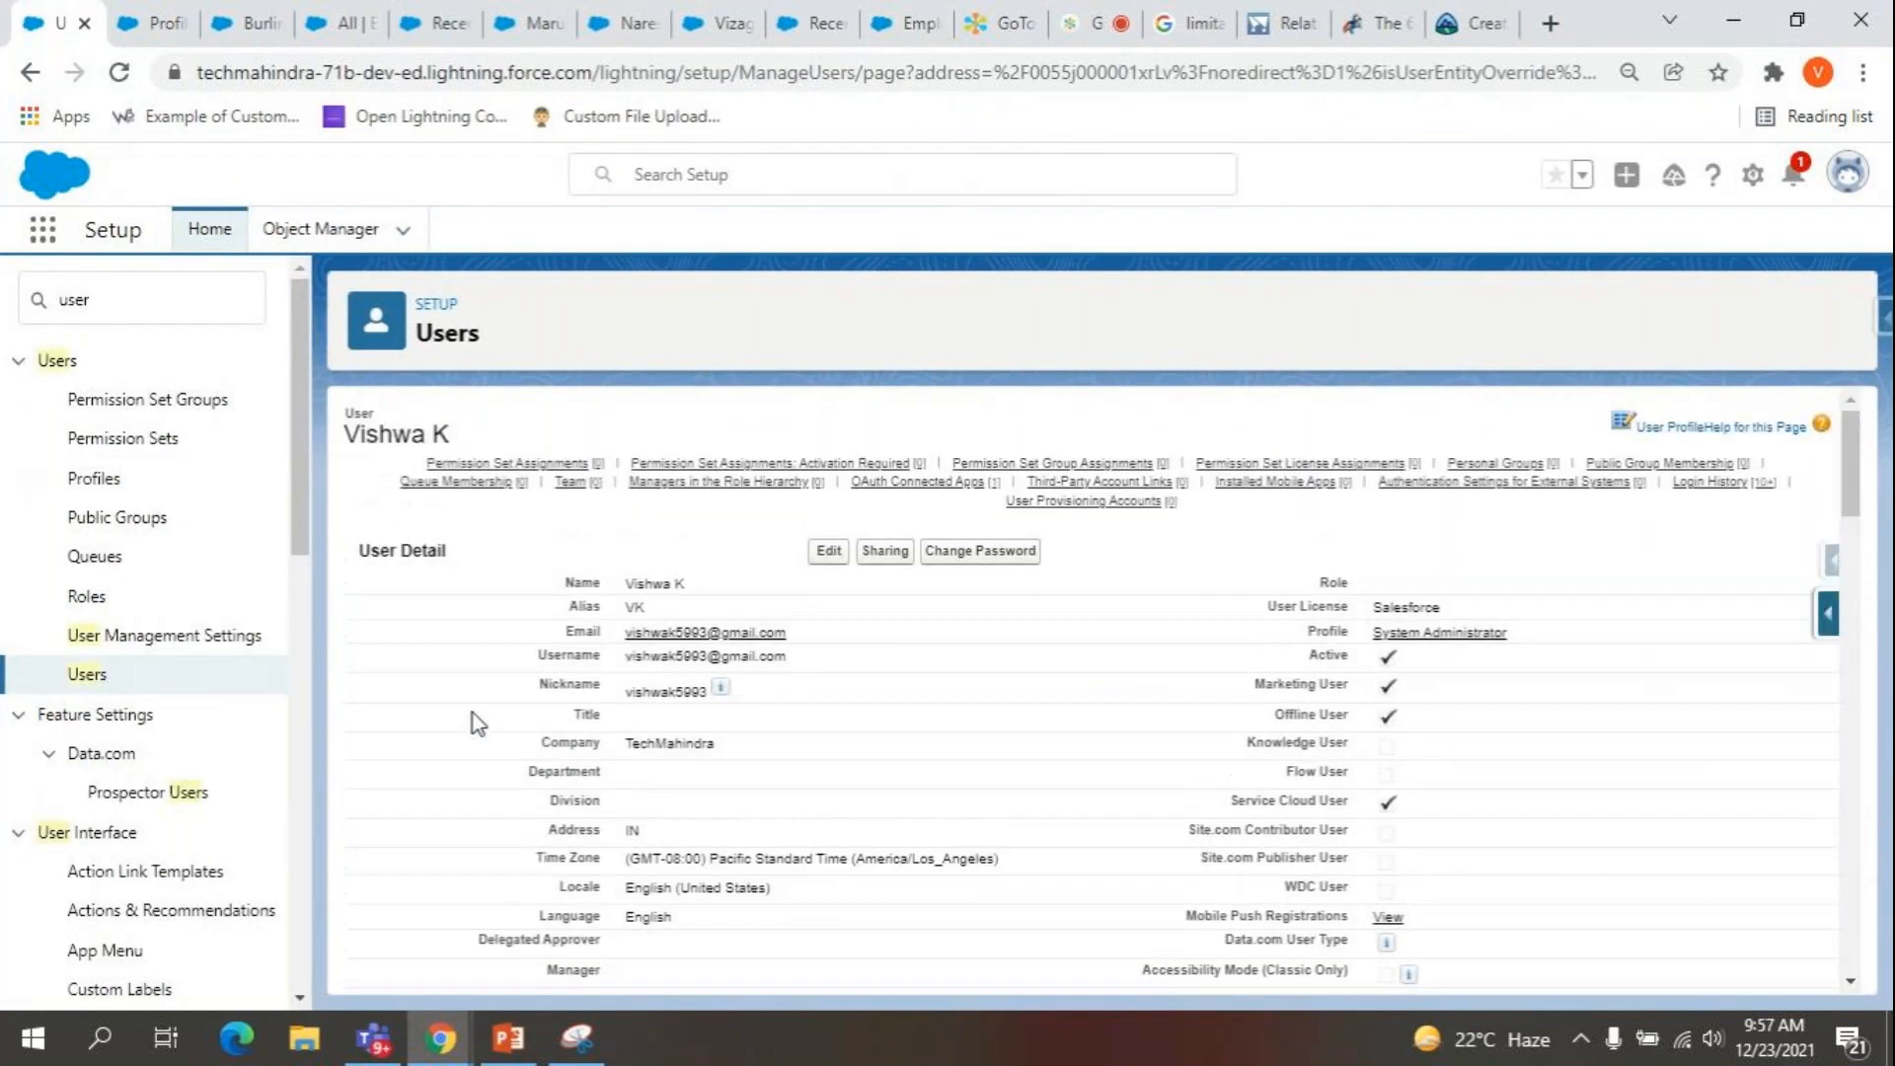
# Check the time zone in the user's details and open the user record for editing.
pyautogui.scroll(-5, 862, 740)
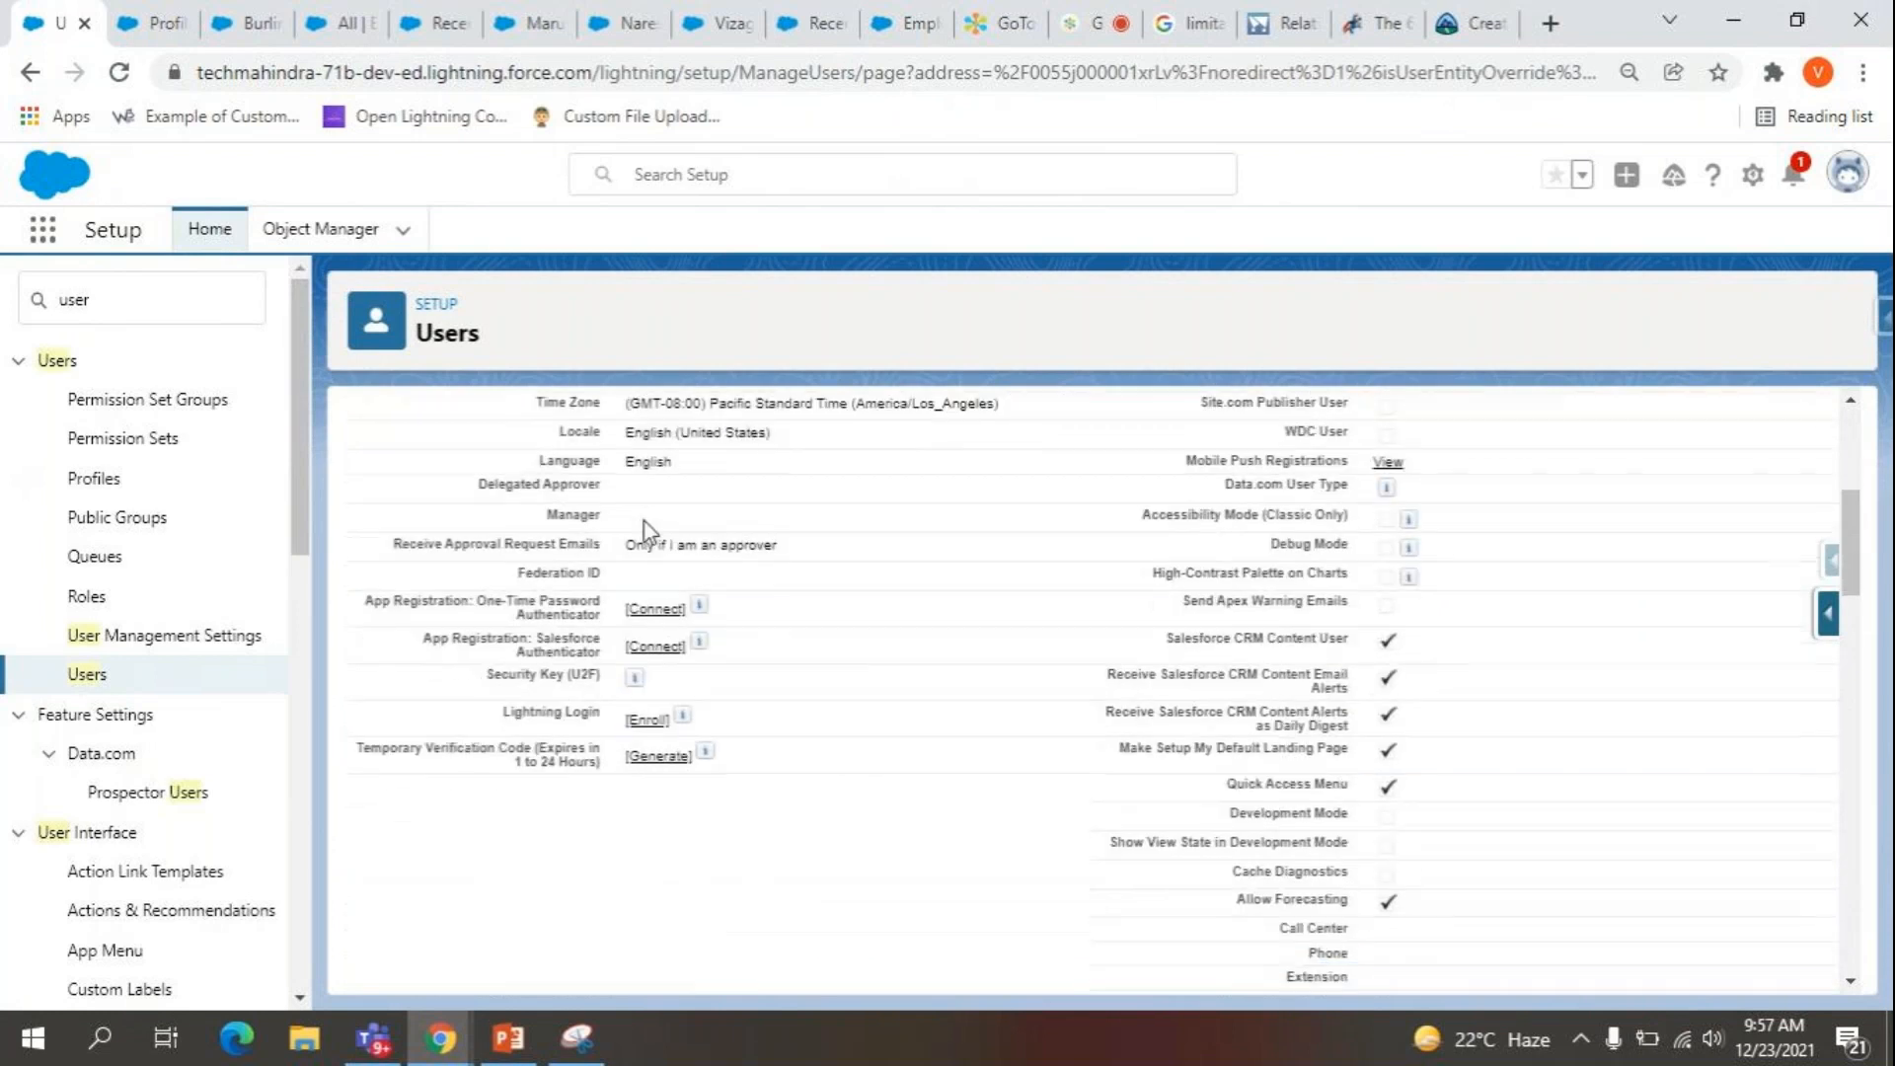
pyautogui.scroll(2, 644, 529)
pyautogui.moveTo(627, 620); pyautogui.dragTo(1000, 626)
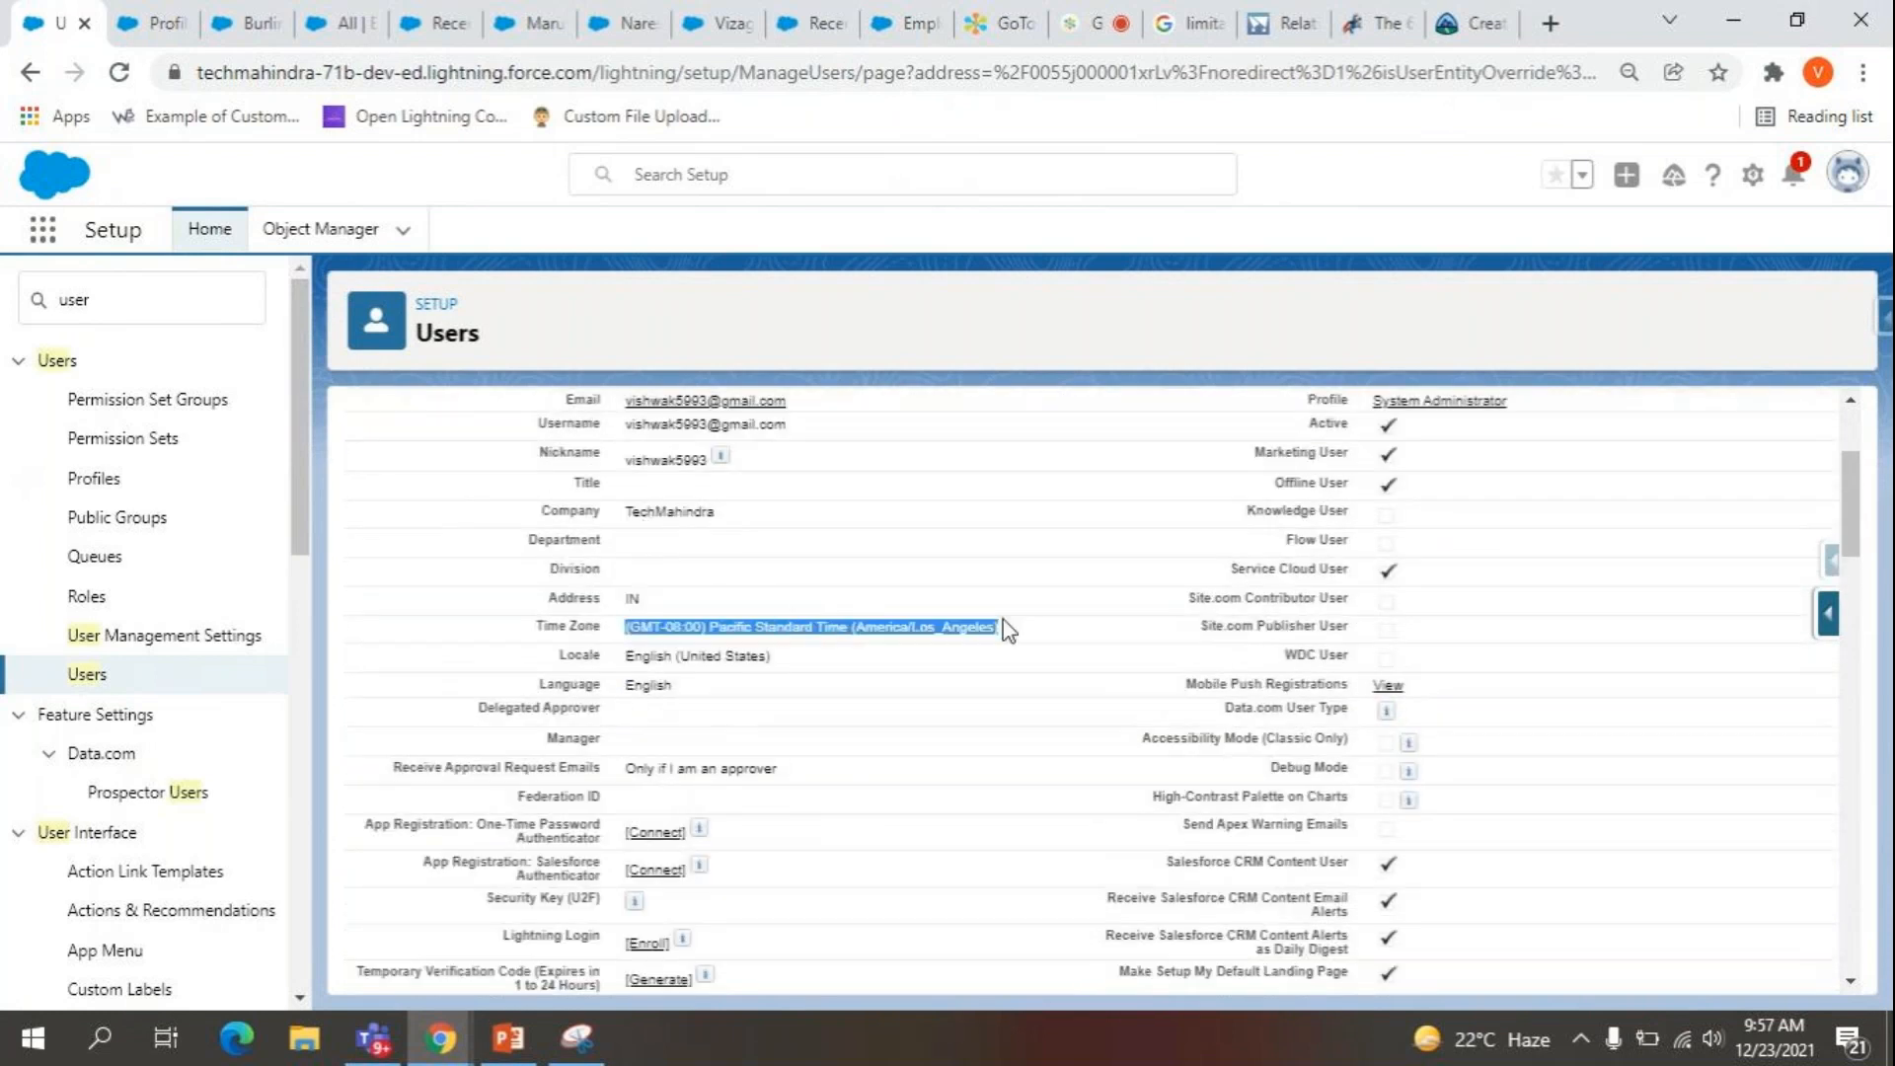
pyautogui.scroll(2, 1007, 630)
pyautogui.click(829, 549)
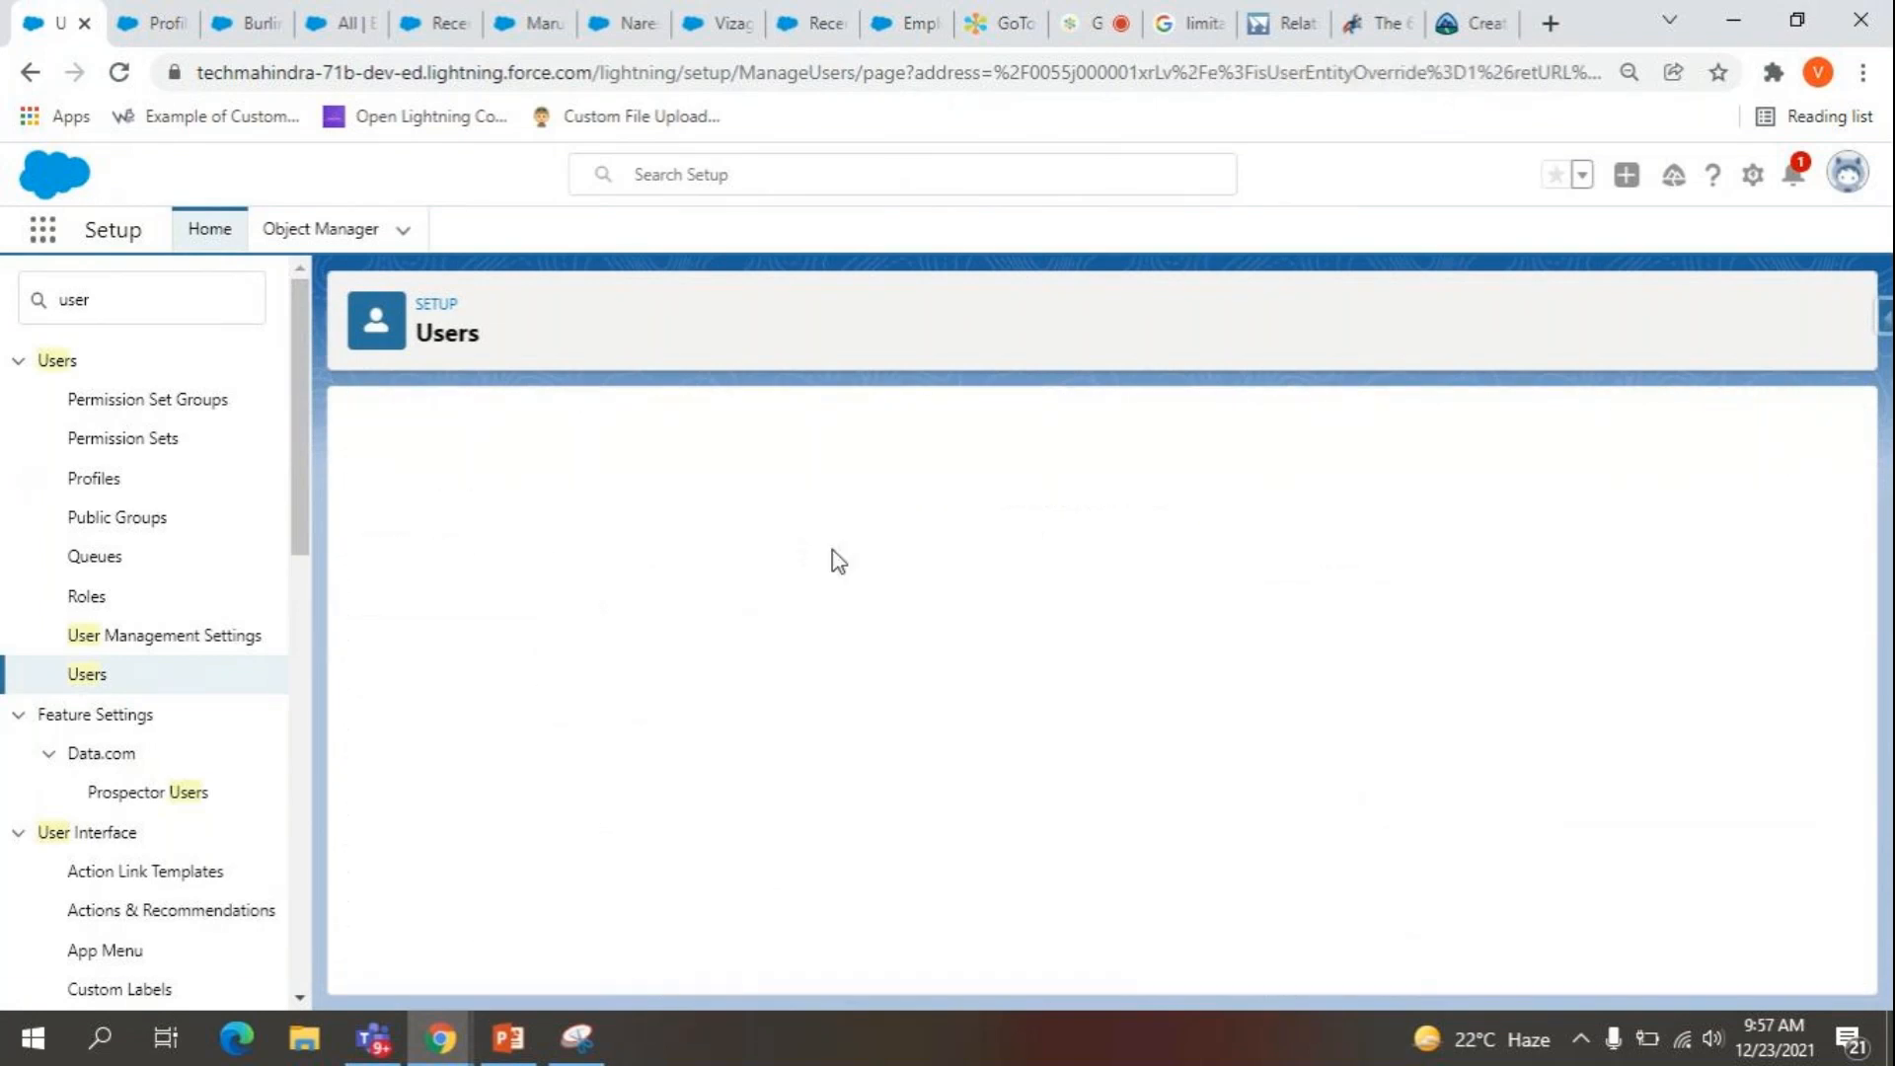
# Set the user's time zone to (GMT+05:30) India Standard Time (Asia/Kolkata) in the locale settings.
pyautogui.scroll(-15, 921, 793)
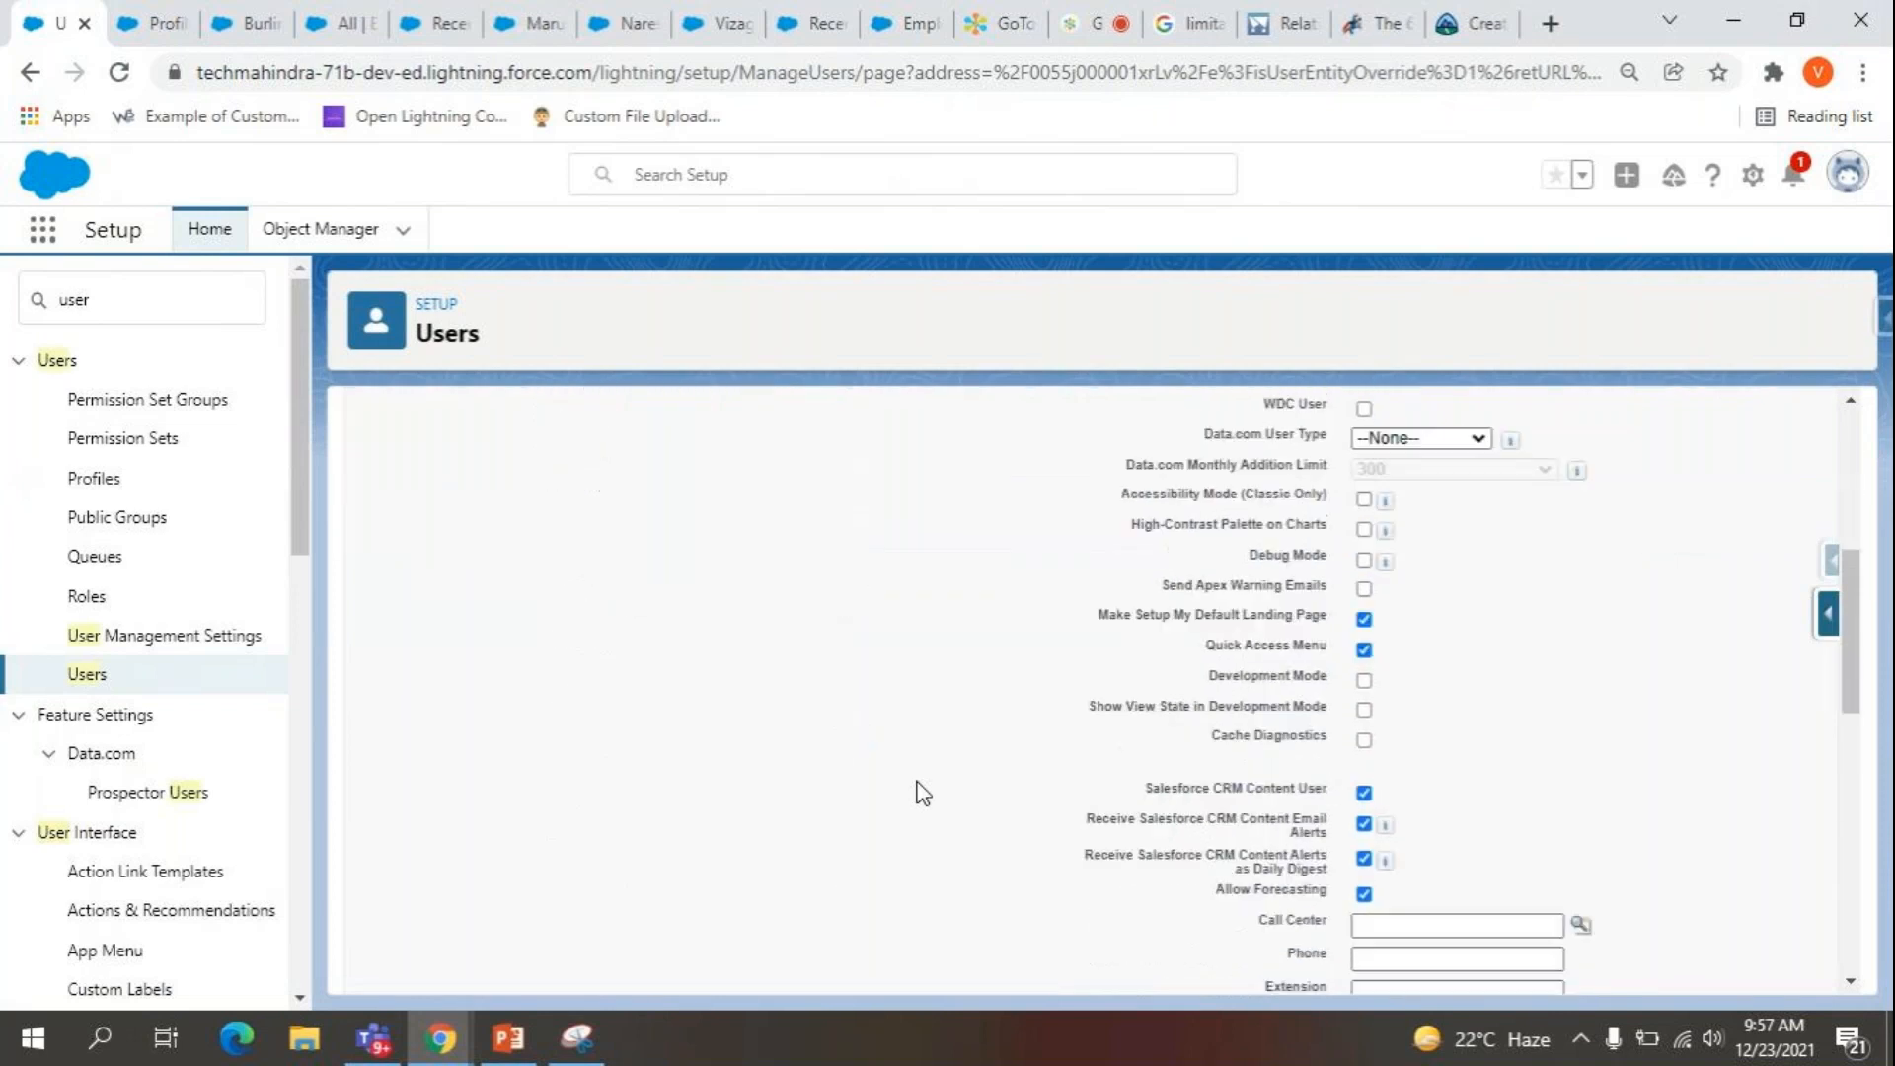
pyautogui.click(681, 671)
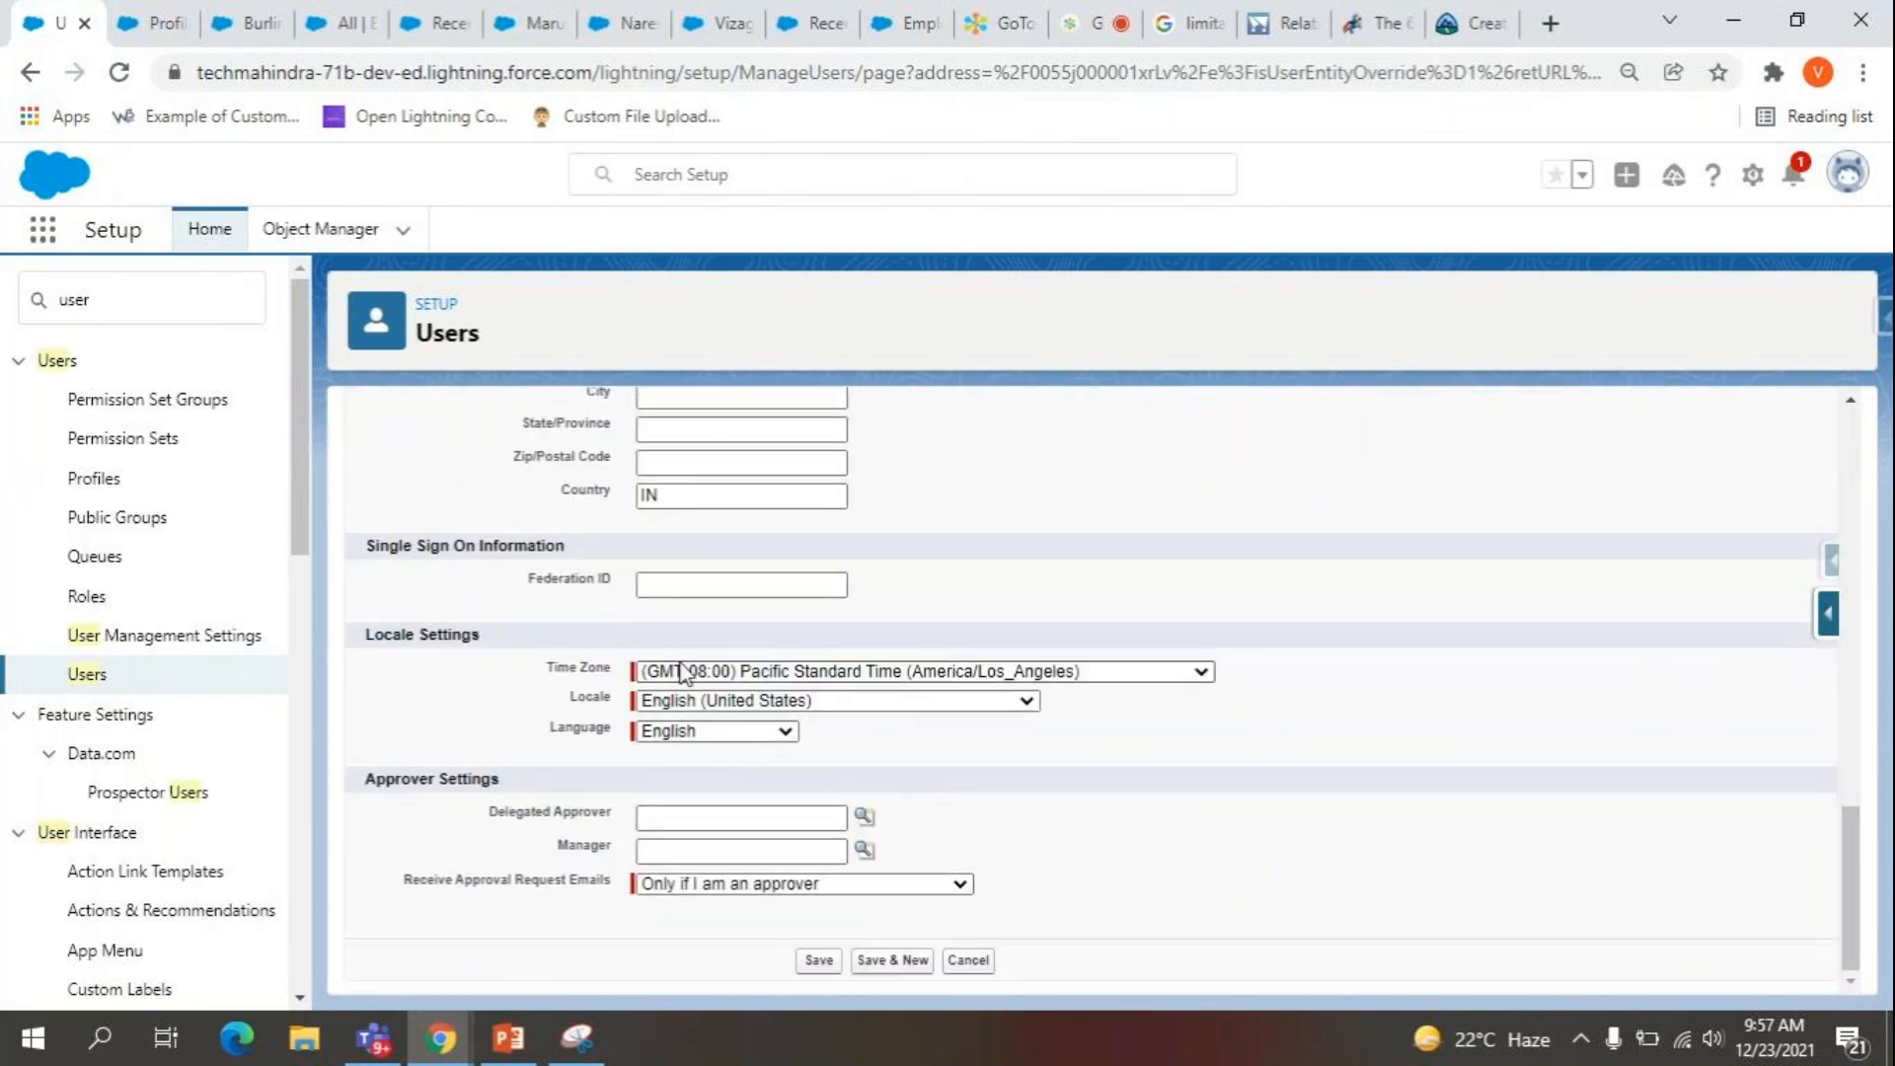
pyautogui.scroll(5, 766, 483)
pyautogui.scroll(8, 766, 483)
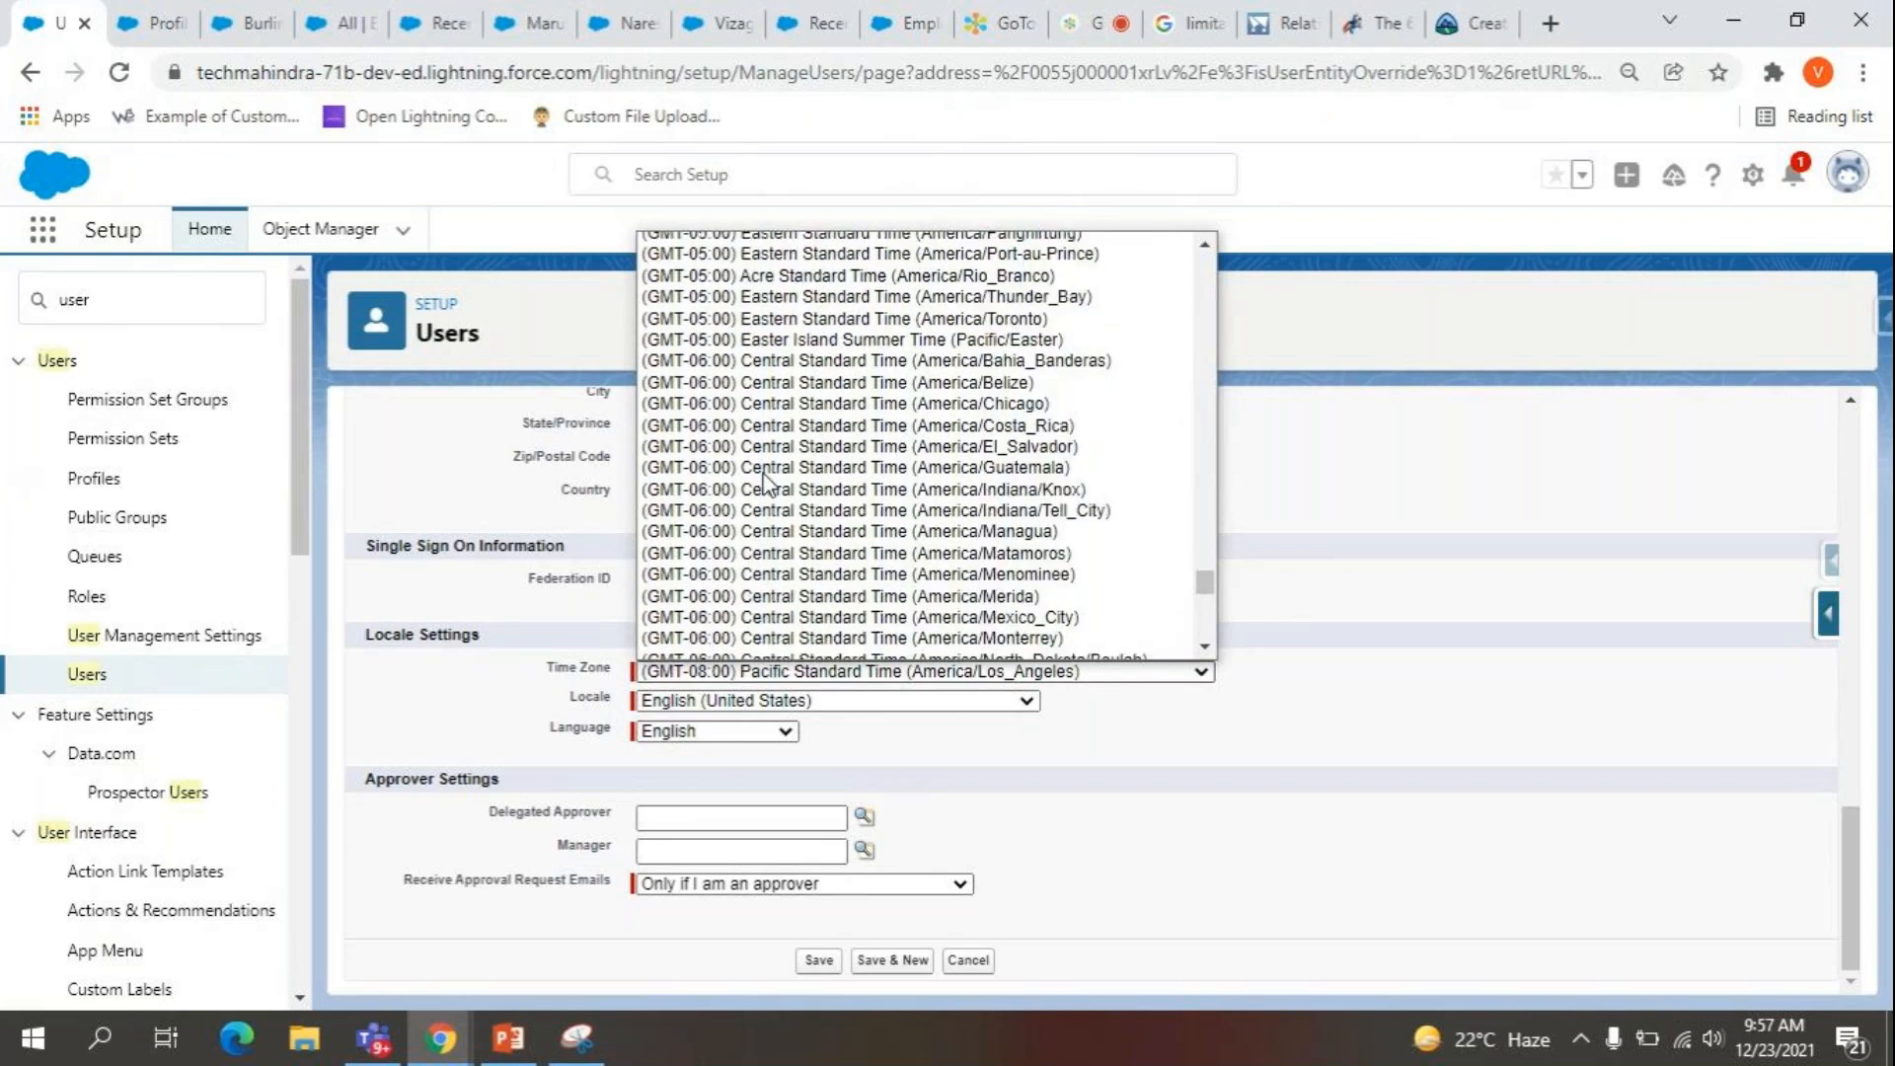
pyautogui.scroll(2, 766, 483)
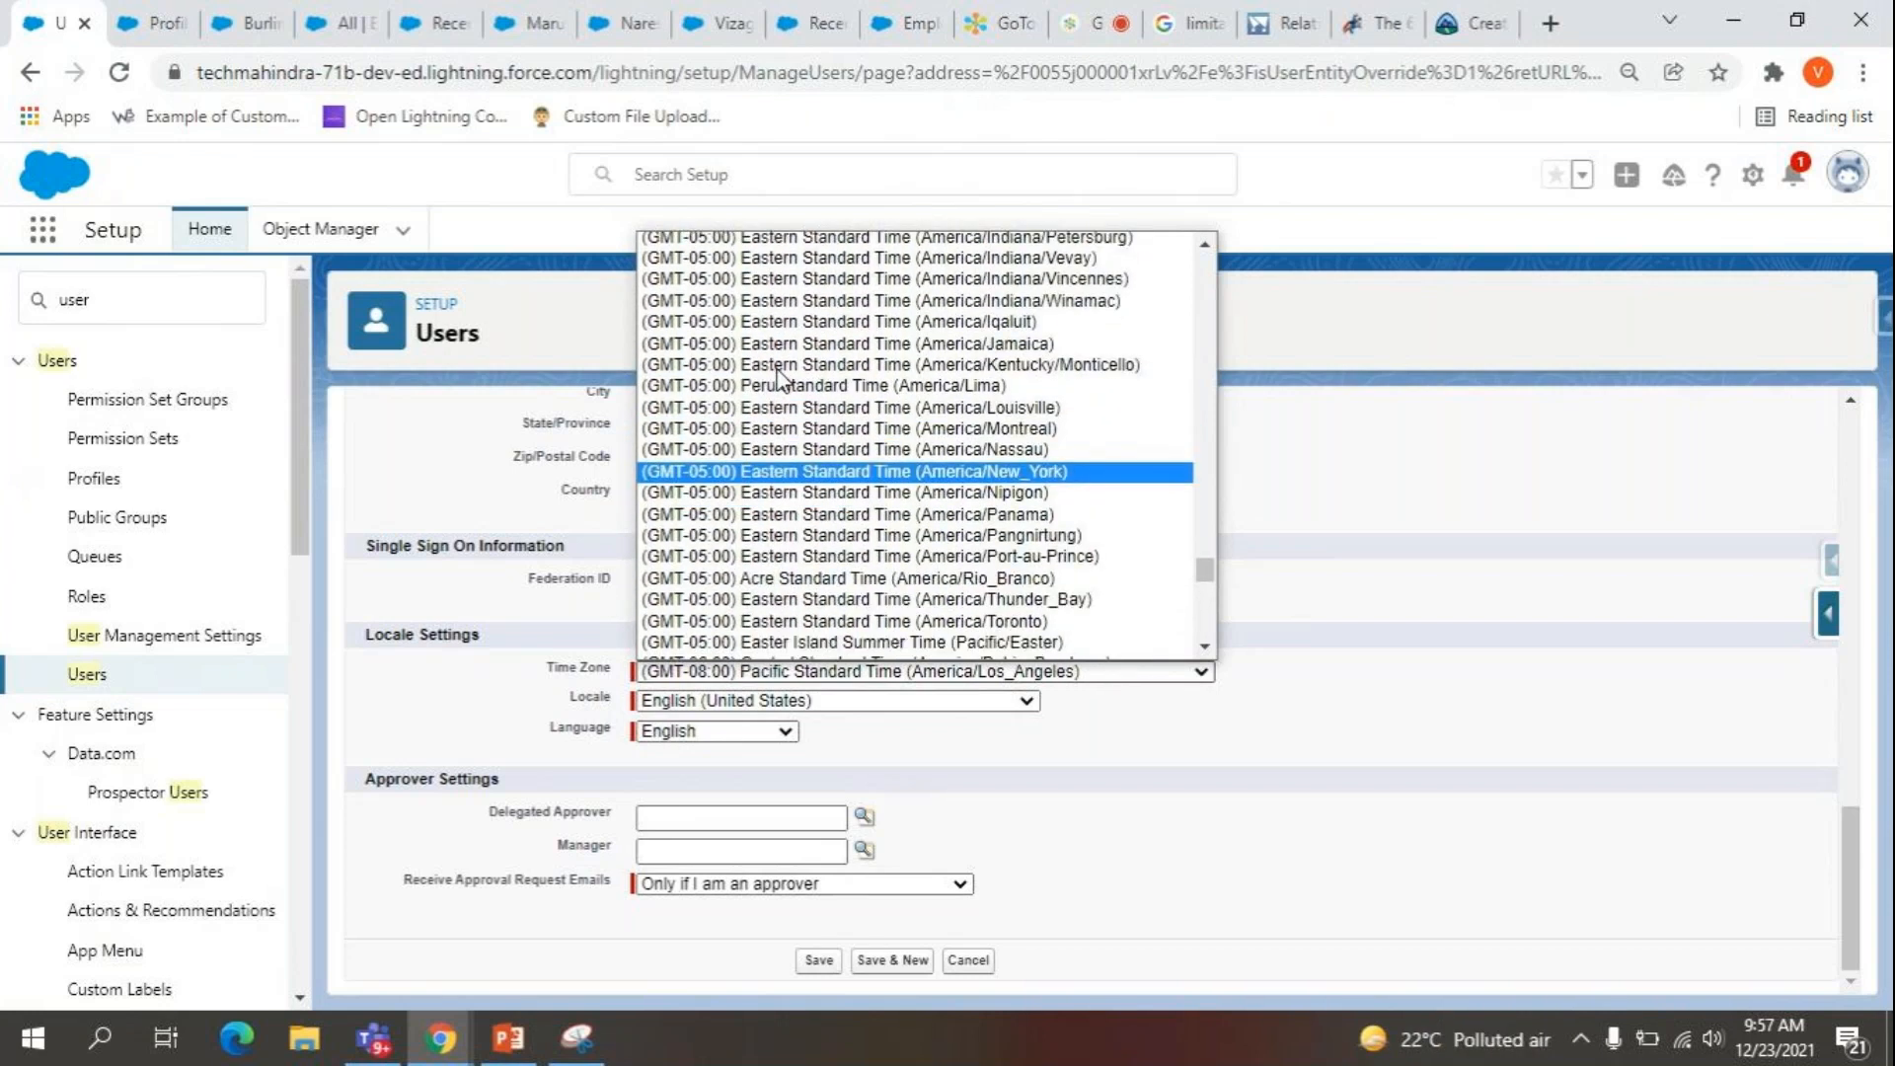
pyautogui.scroll(2, 778, 369)
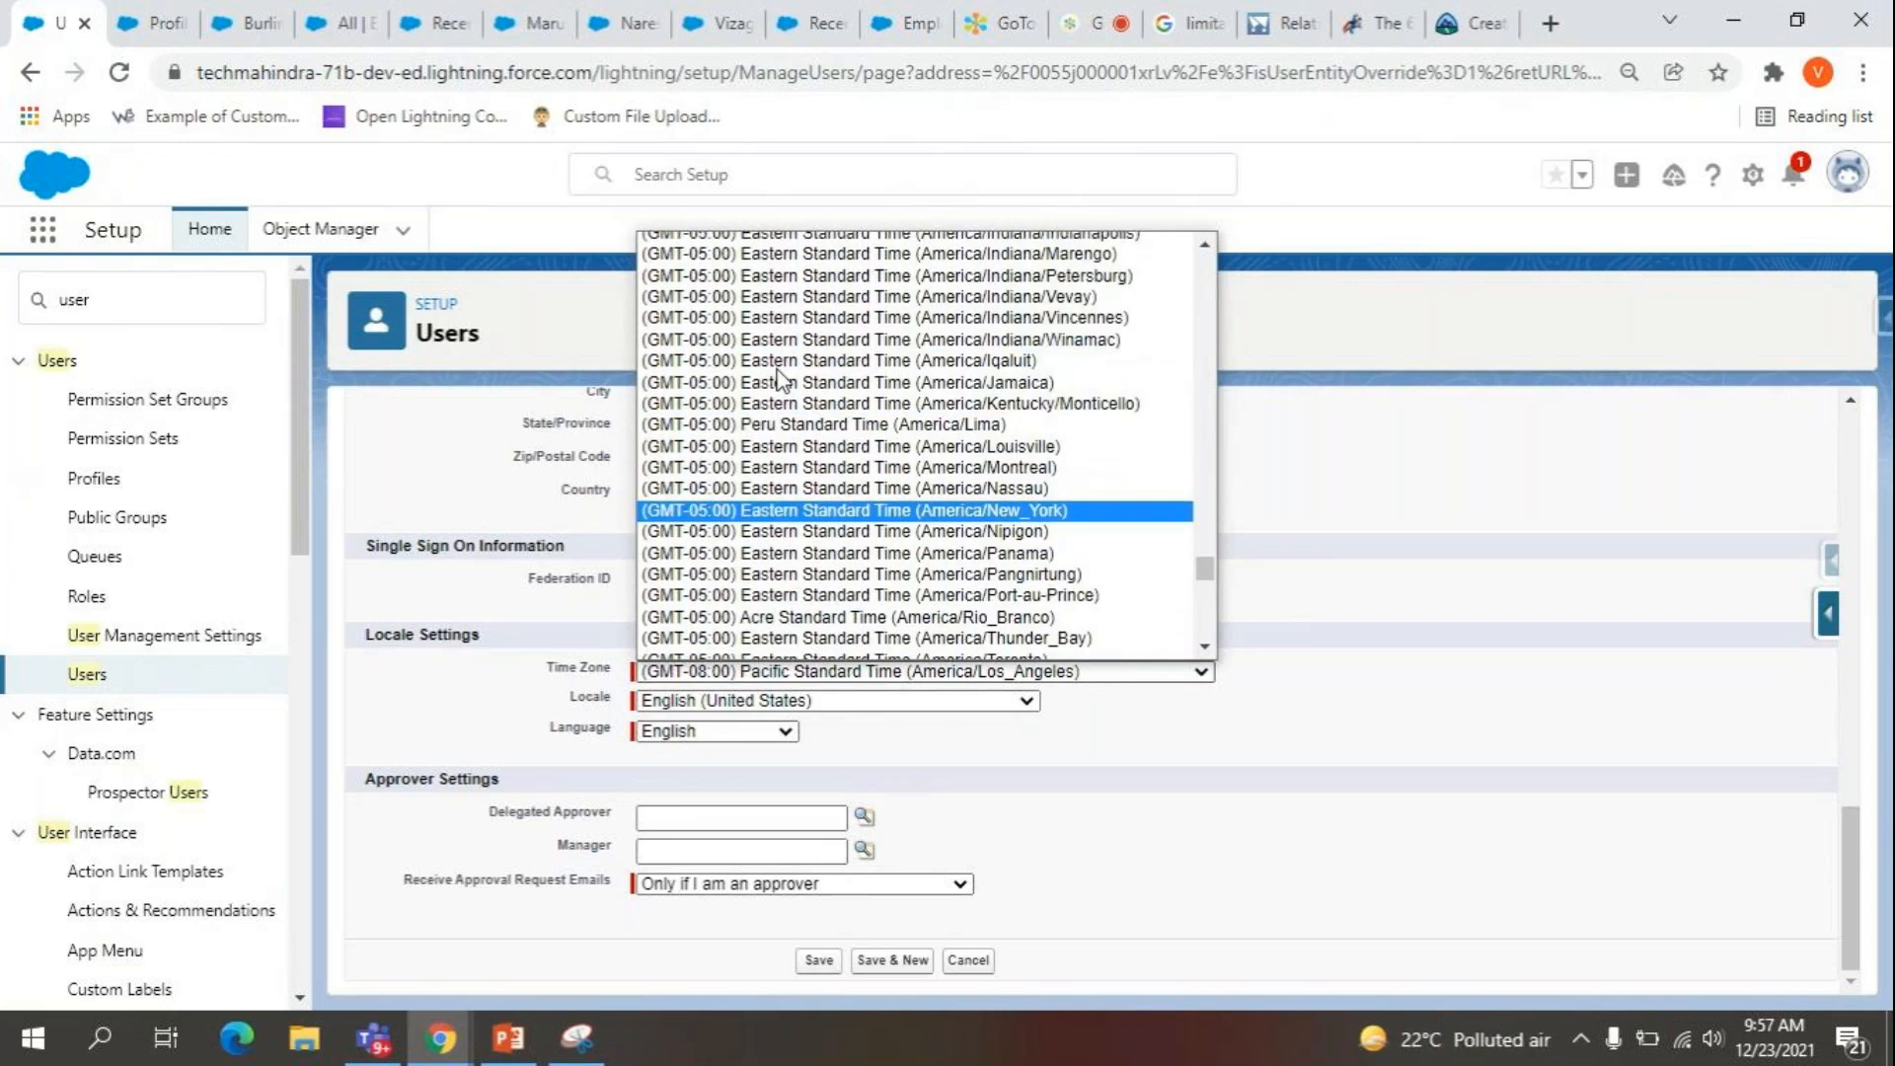
pyautogui.scroll(3, 793, 474)
pyautogui.scroll(6, 798, 504)
pyautogui.scroll(5, 798, 504)
pyautogui.scroll(-20, 796, 501)
pyautogui.scroll(-5, 796, 502)
pyautogui.scroll(18, 795, 501)
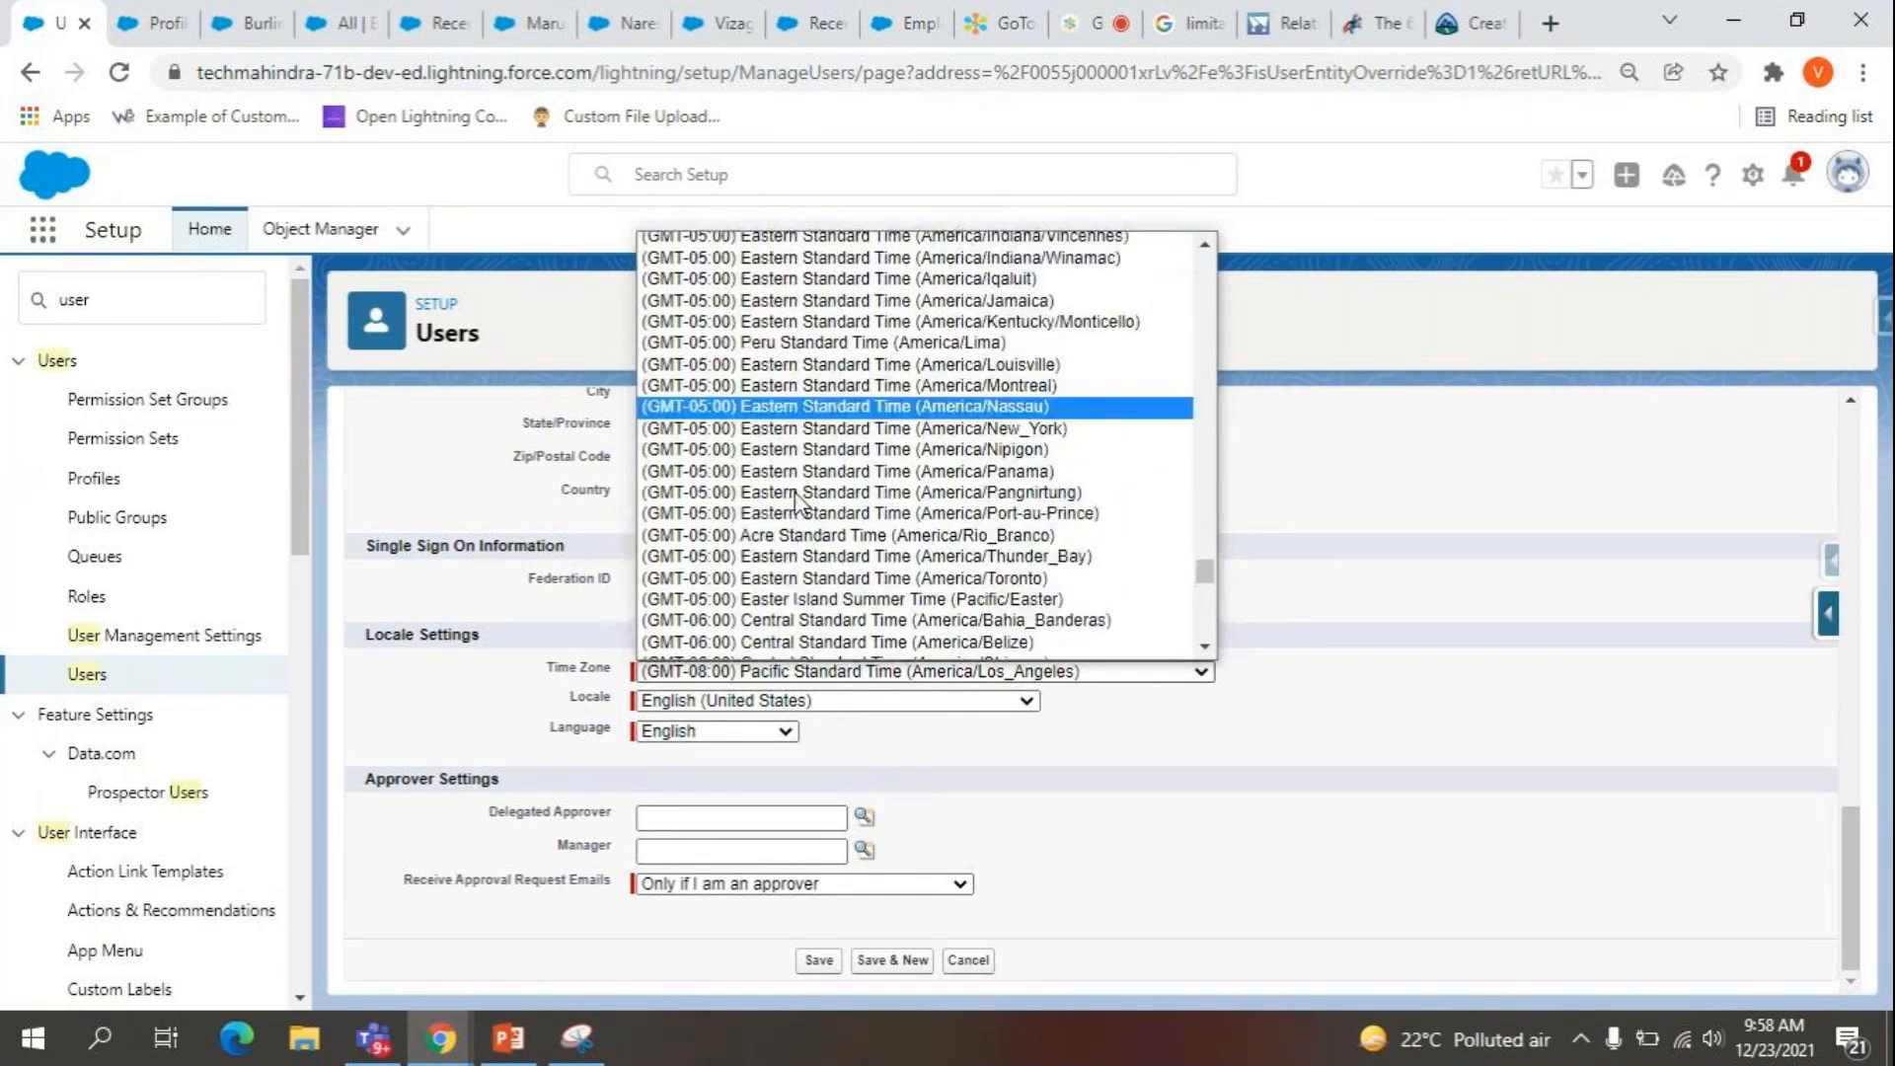
pyautogui.scroll(-2, 798, 504)
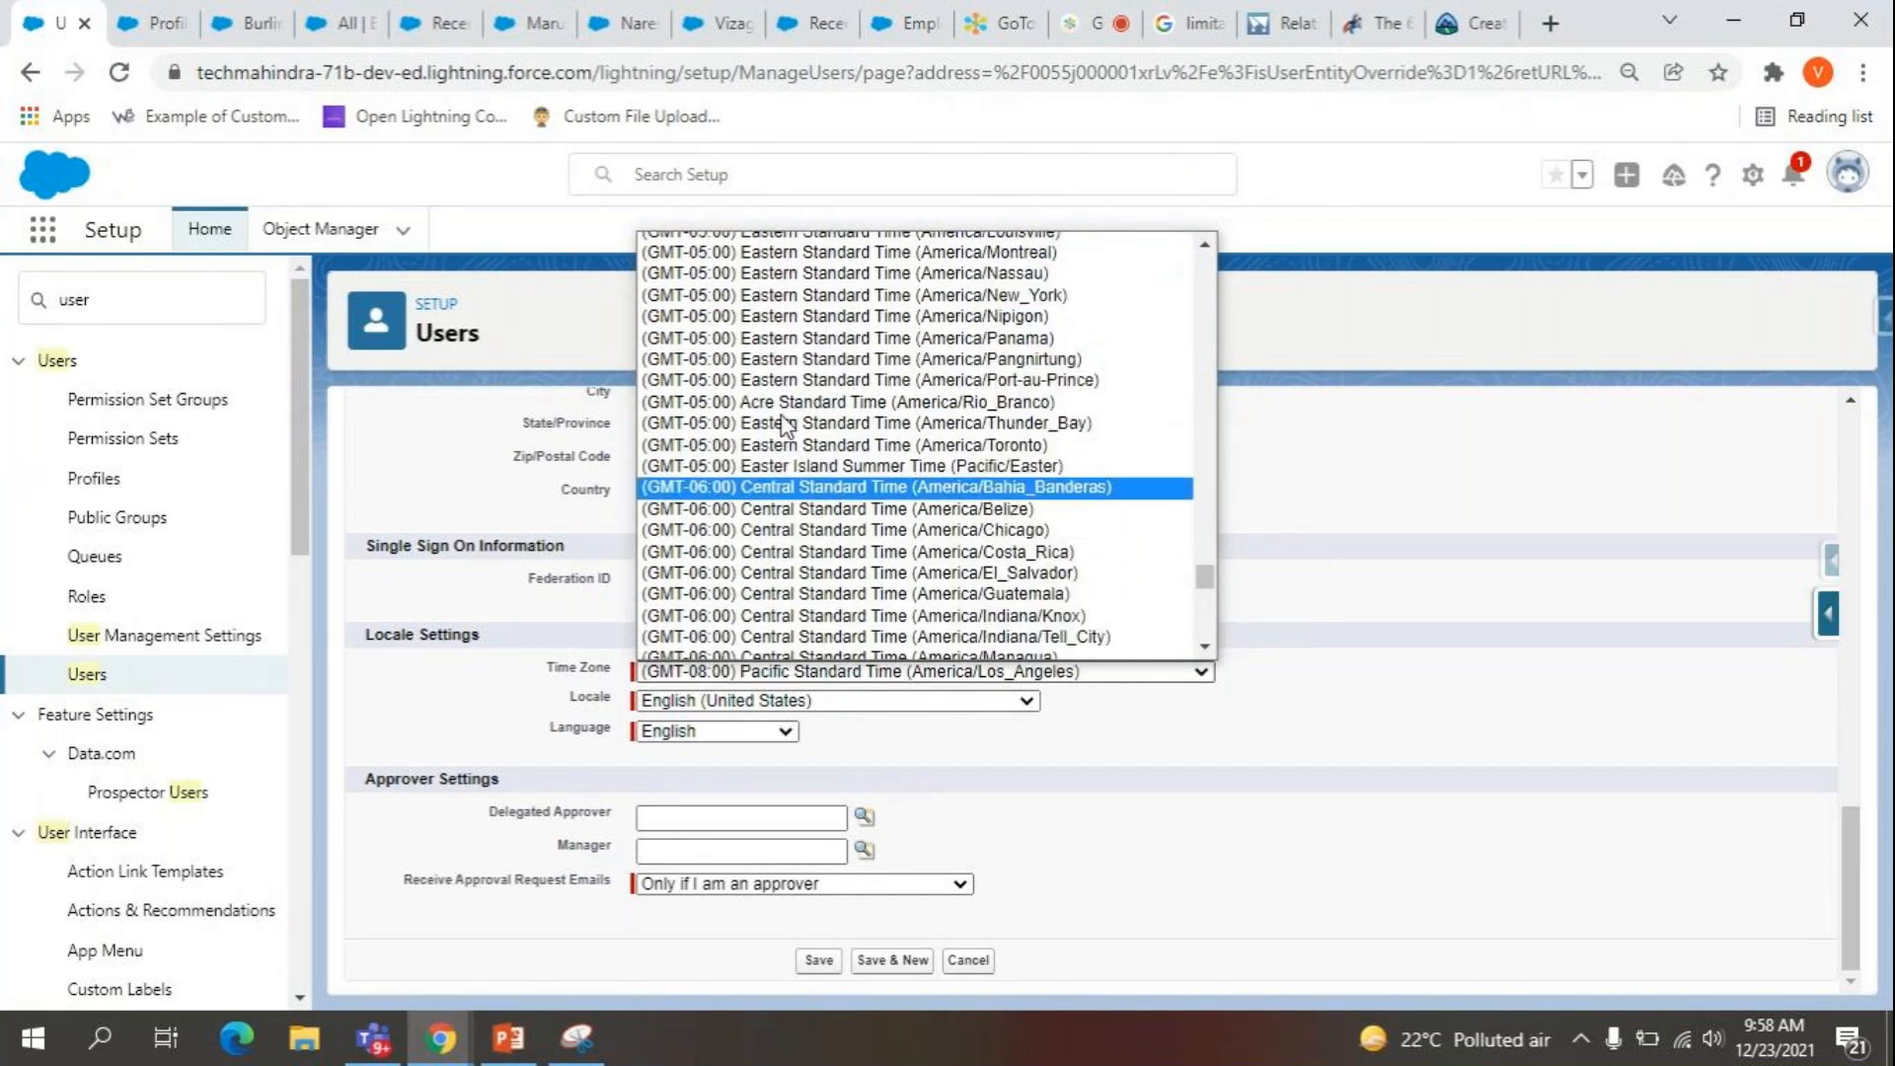
pyautogui.scroll(1, 785, 426)
pyautogui.scroll(2, 785, 426)
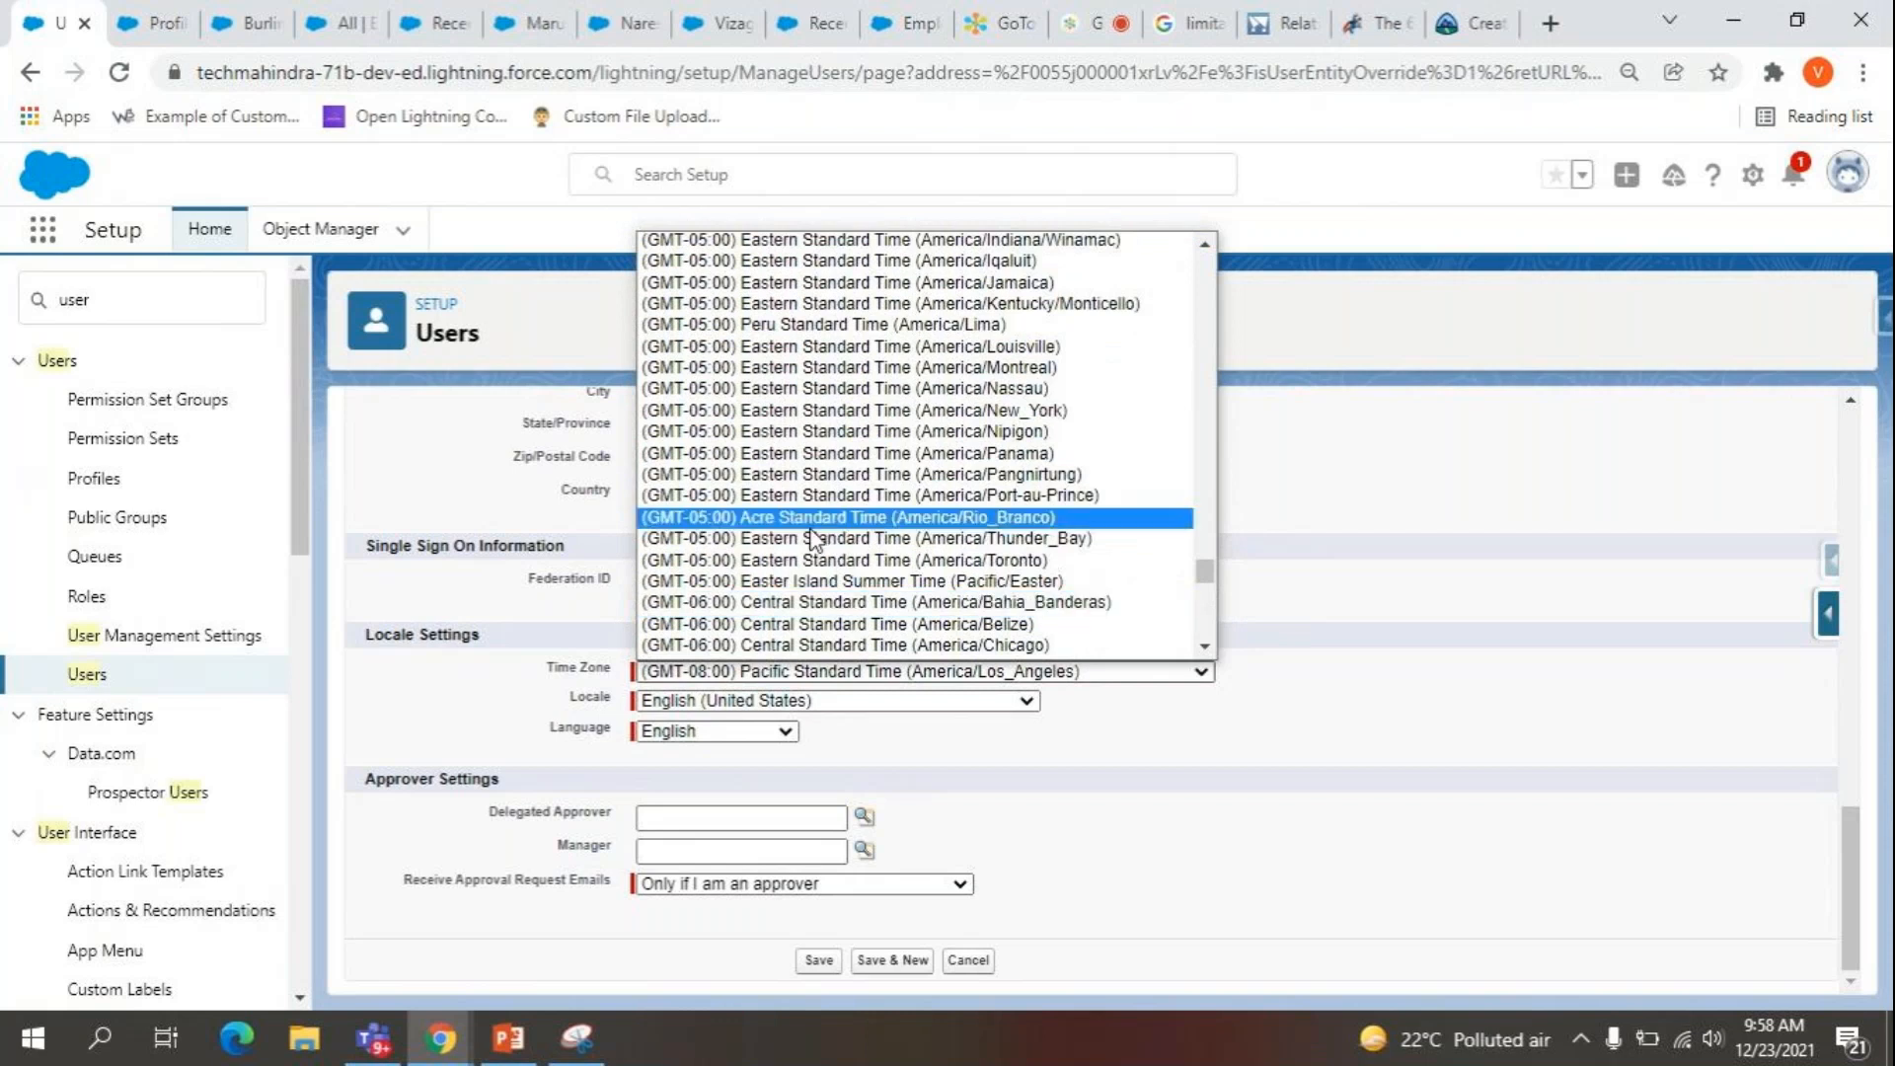
pyautogui.scroll(2, 825, 405)
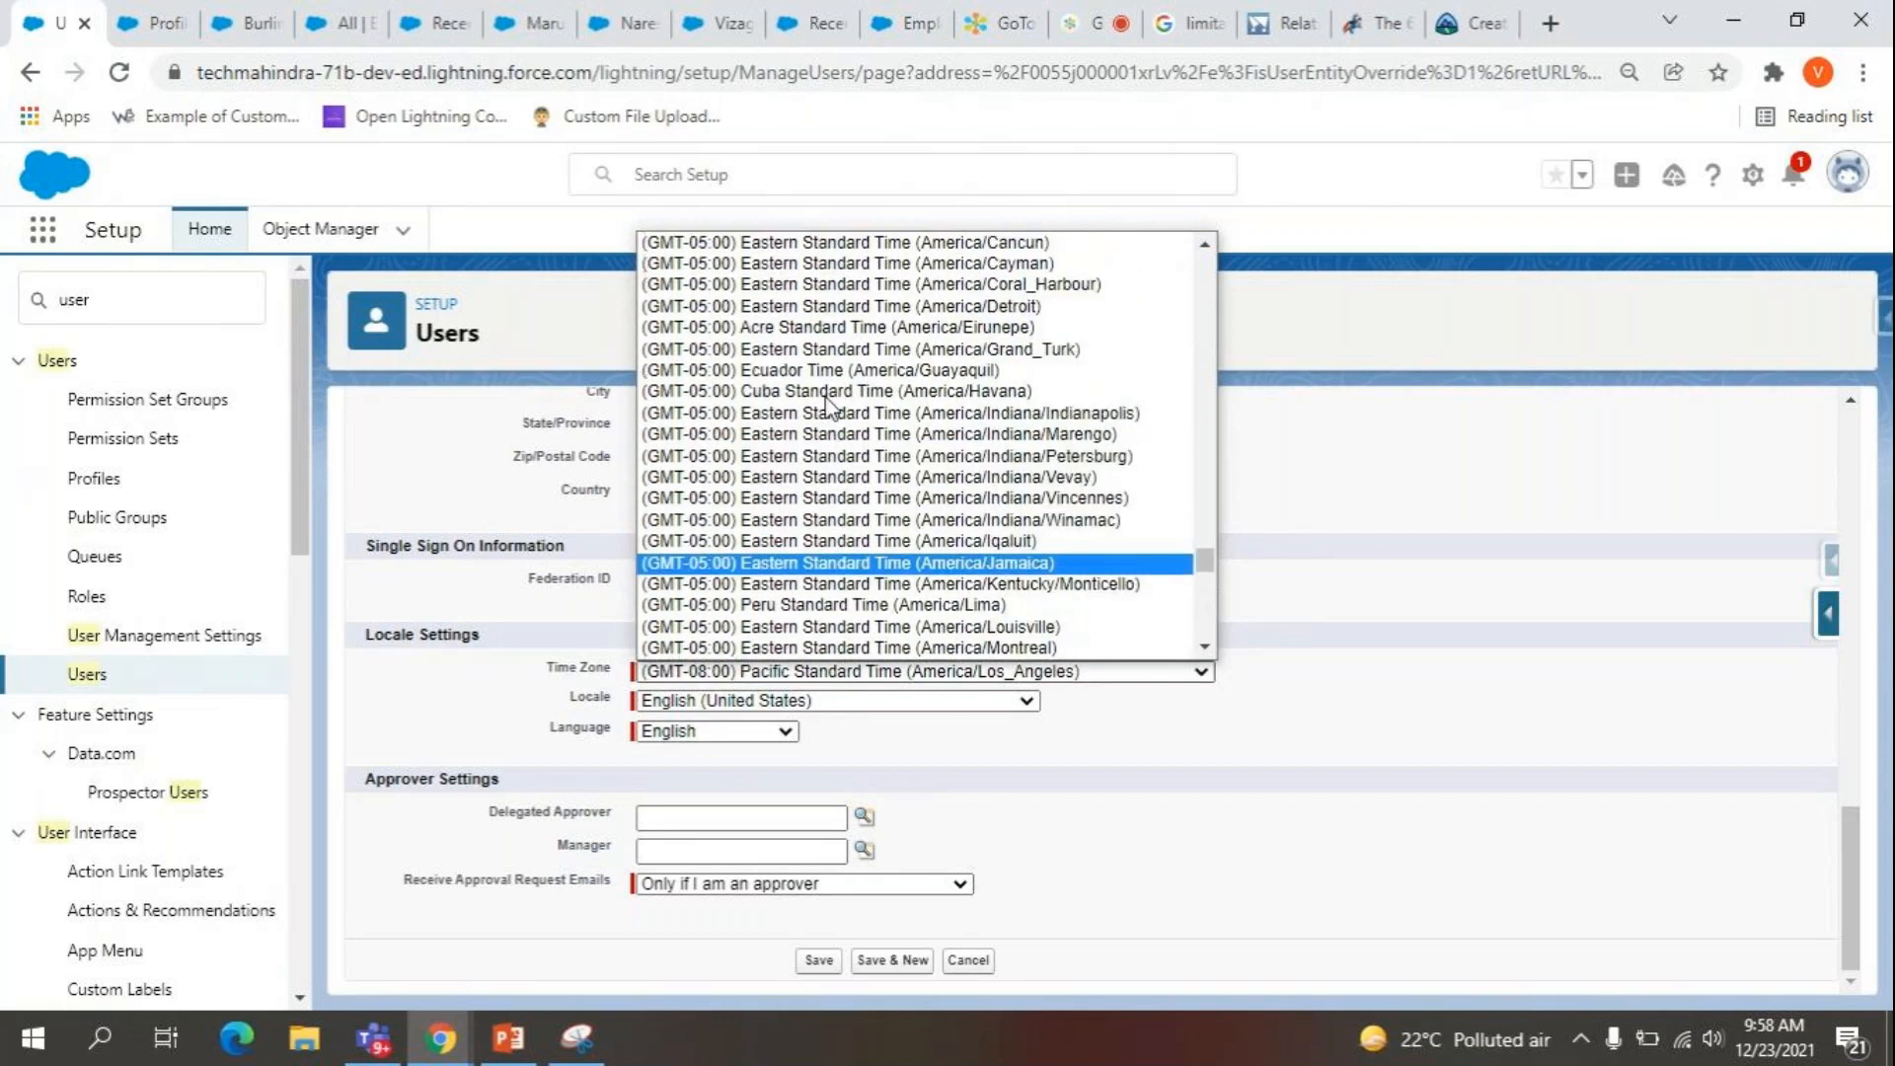
pyautogui.scroll(4, 833, 561)
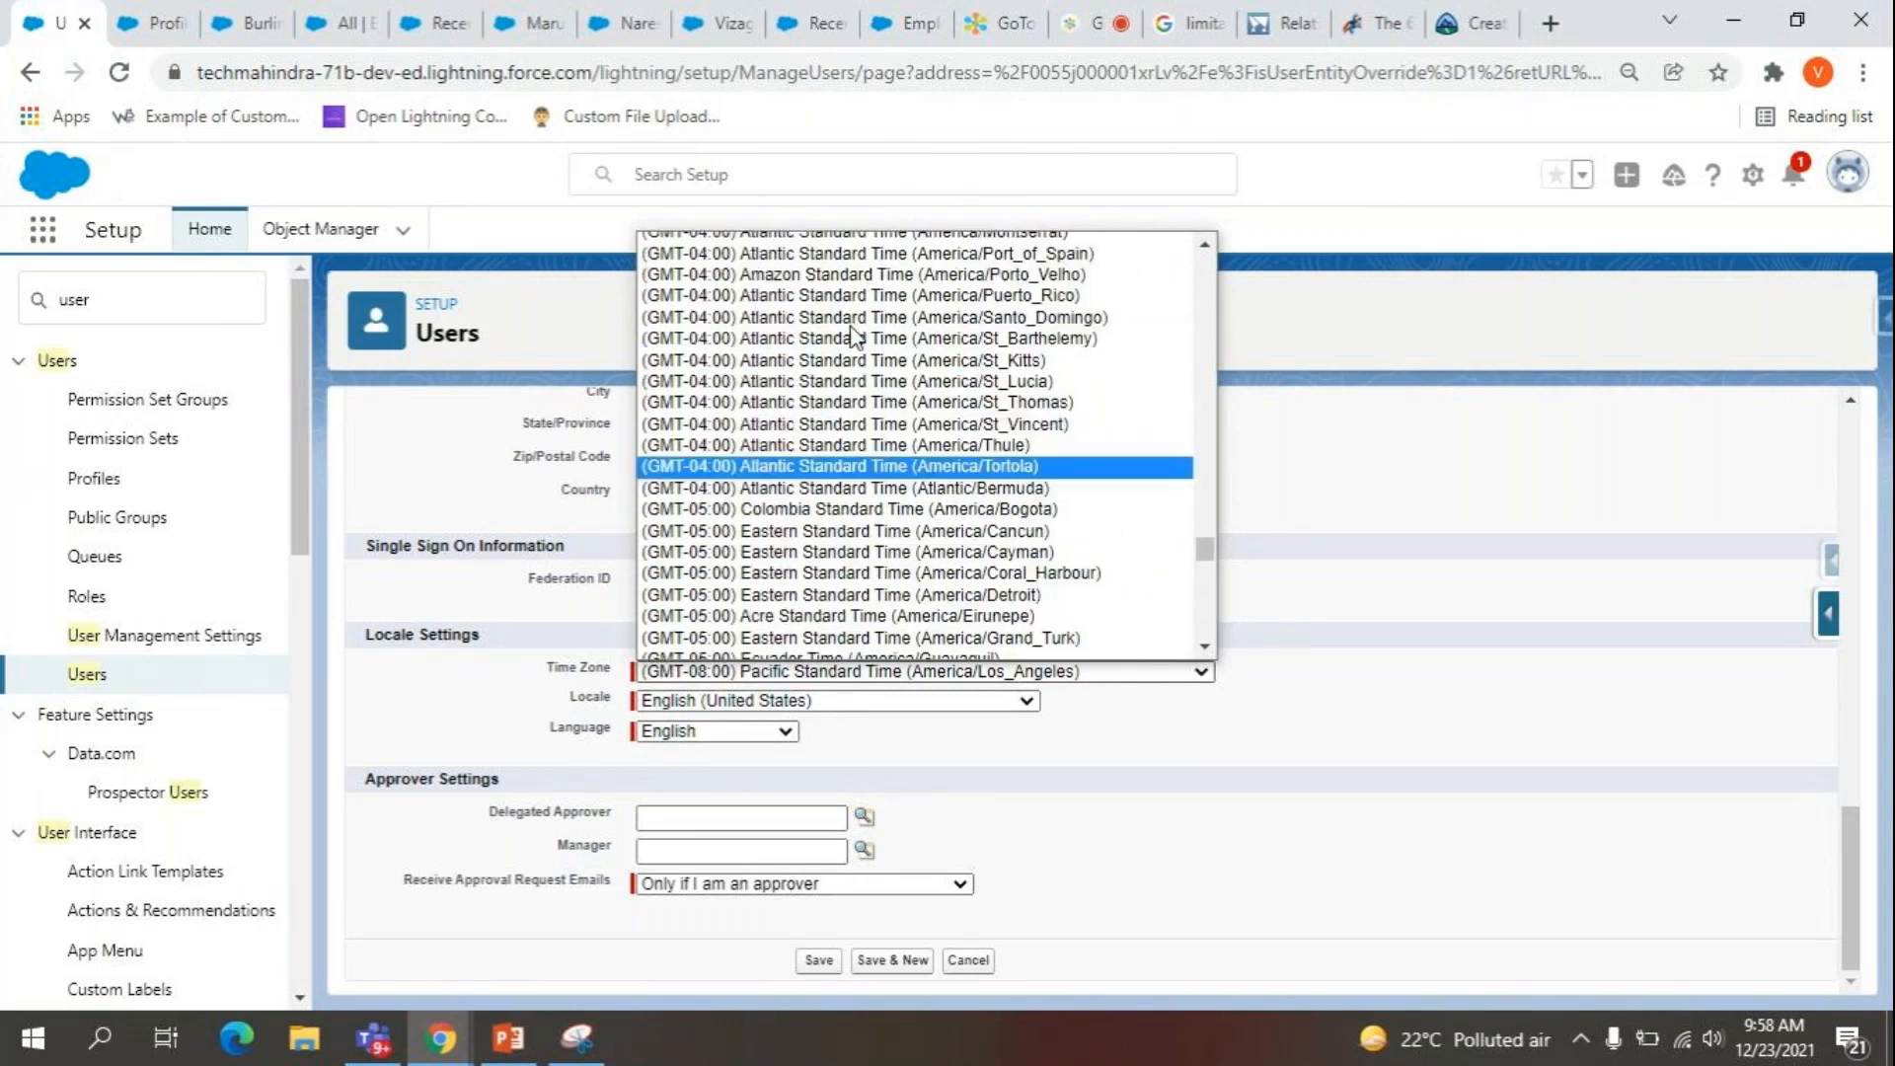
pyautogui.scroll(4, 859, 425)
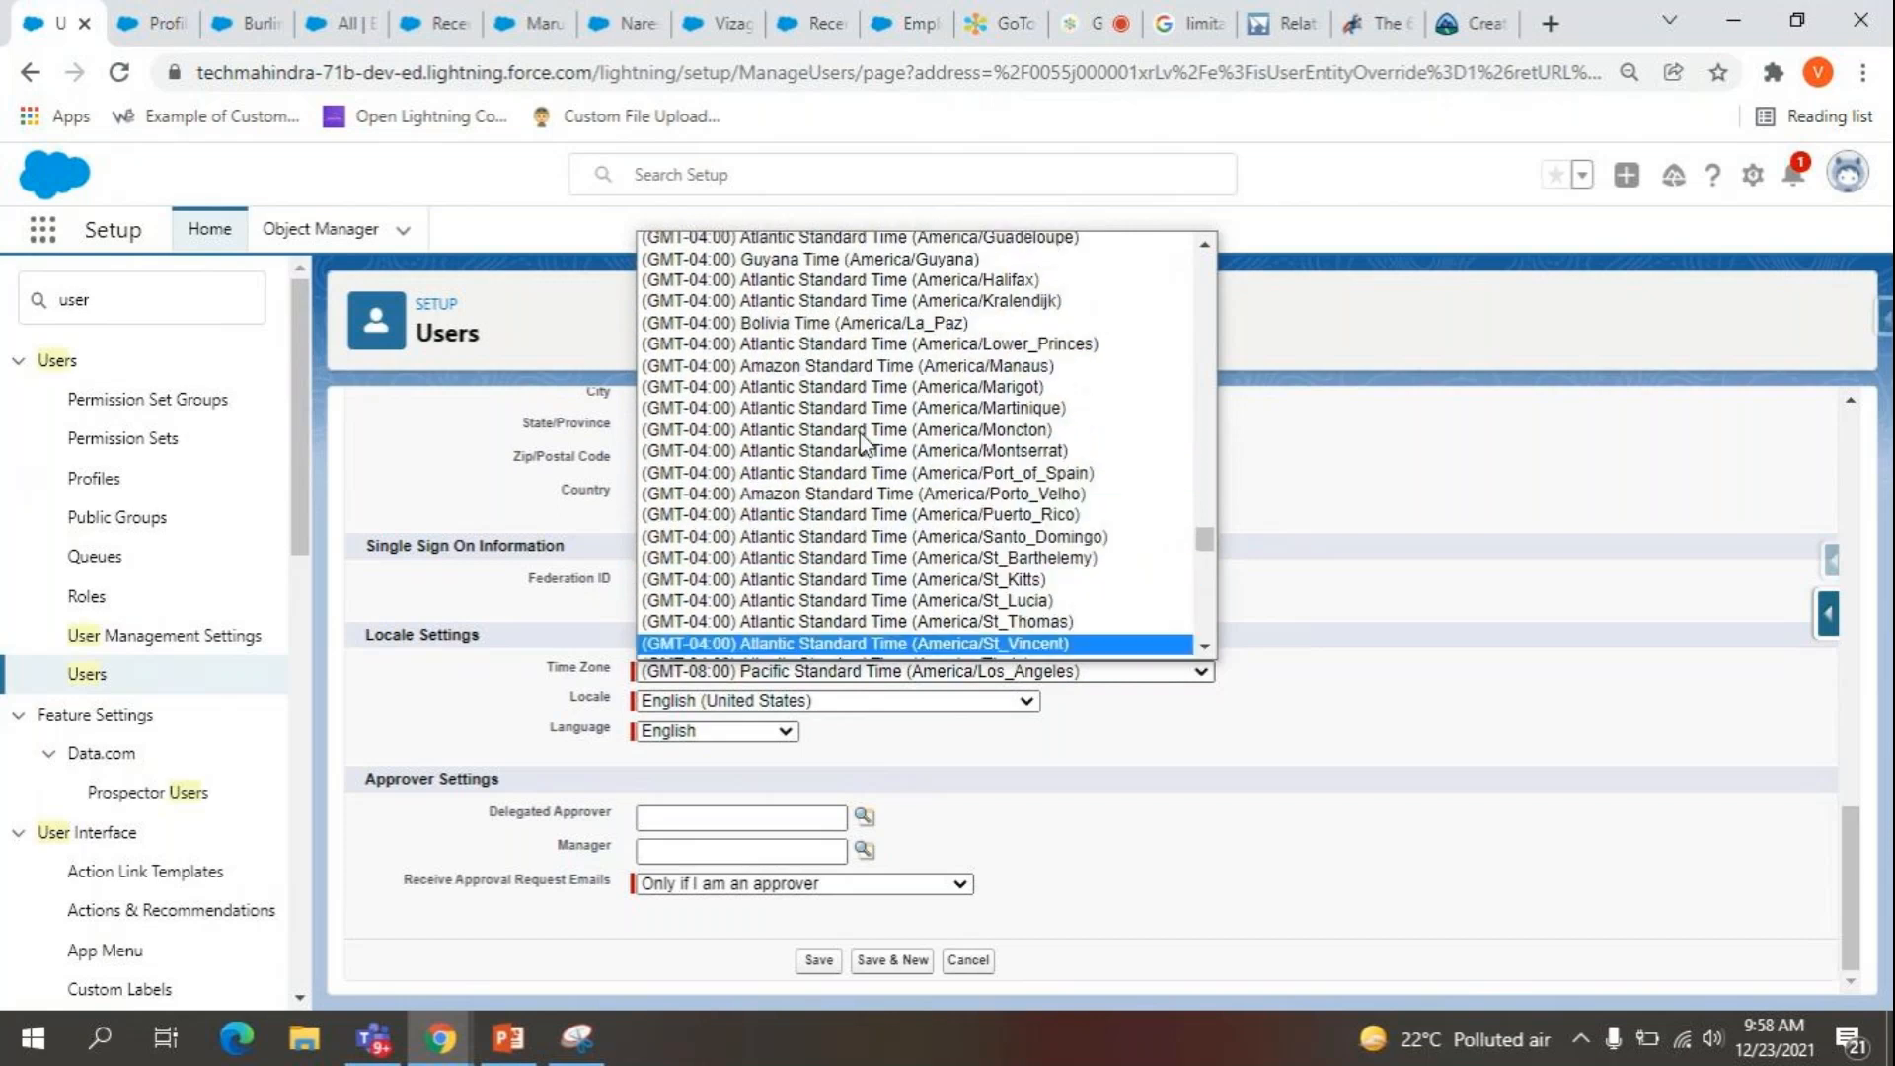
pyautogui.scroll(15, 862, 442)
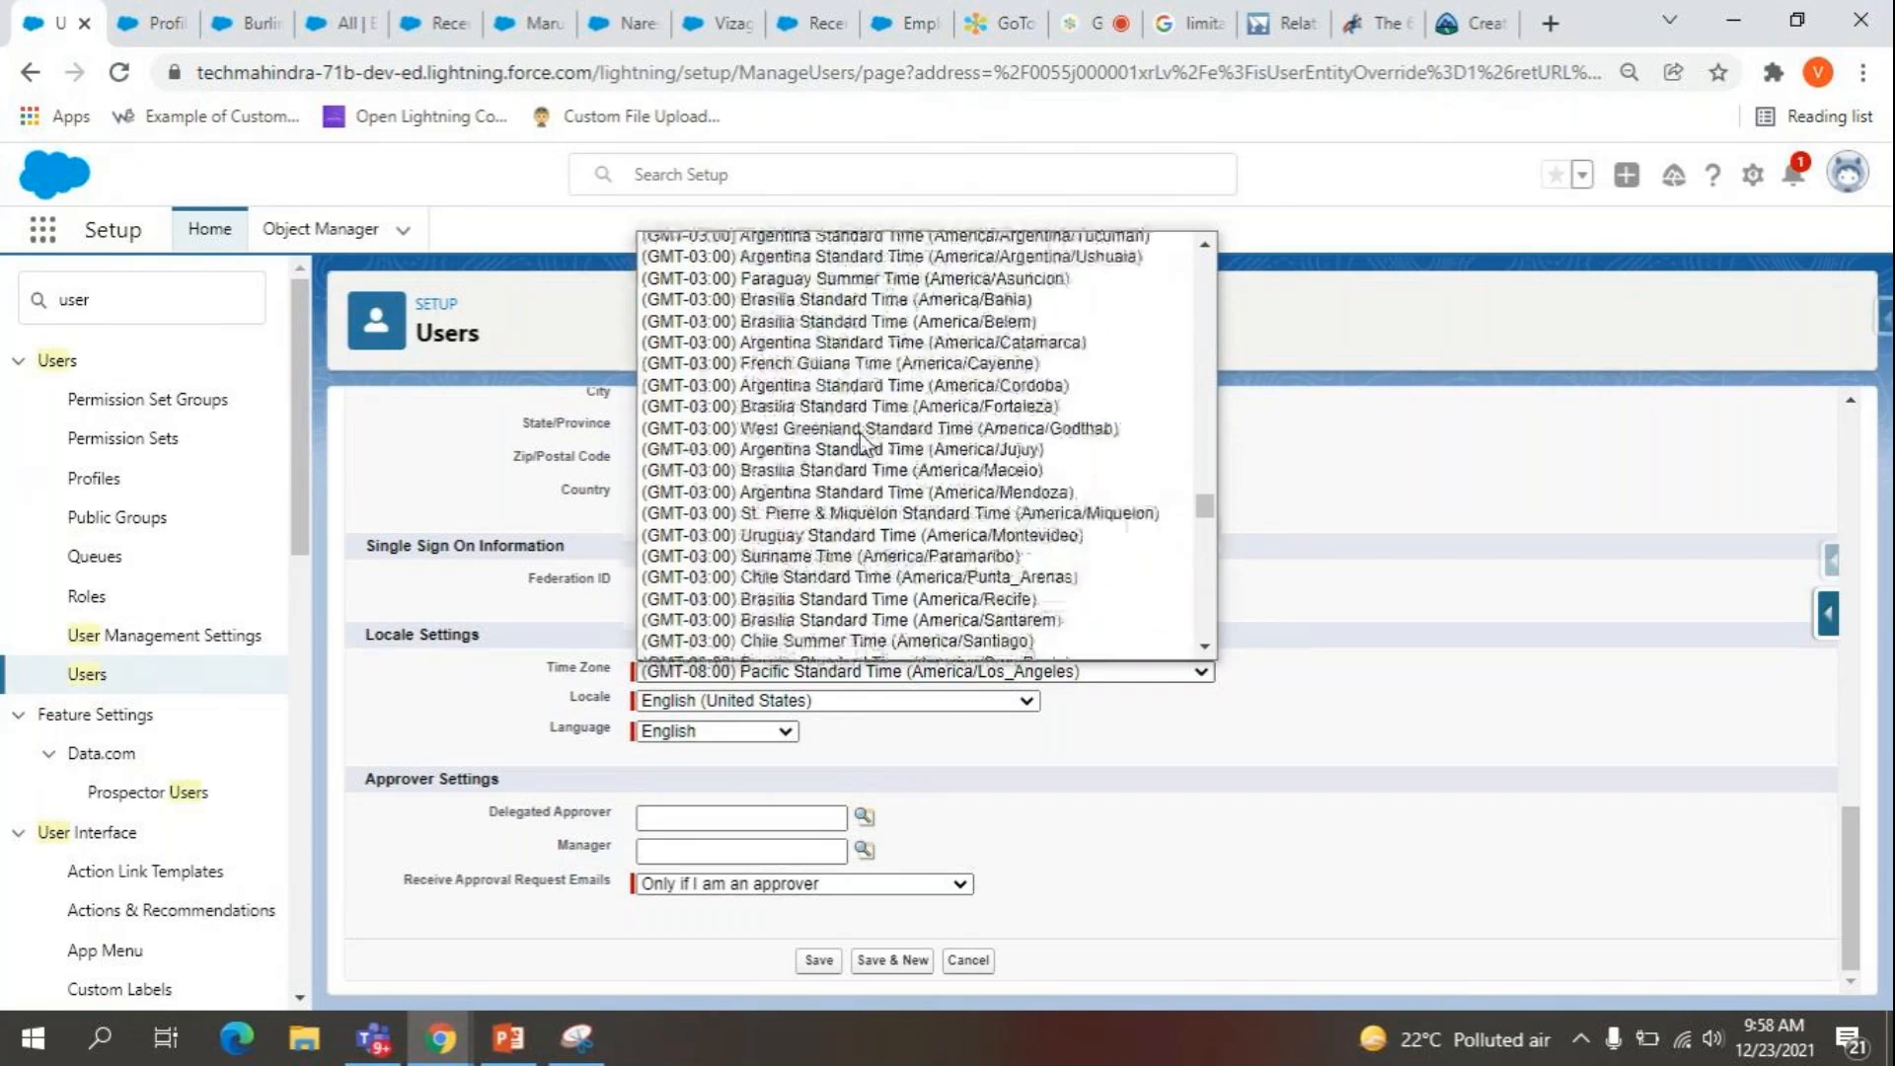
pyautogui.scroll(20, 862, 442)
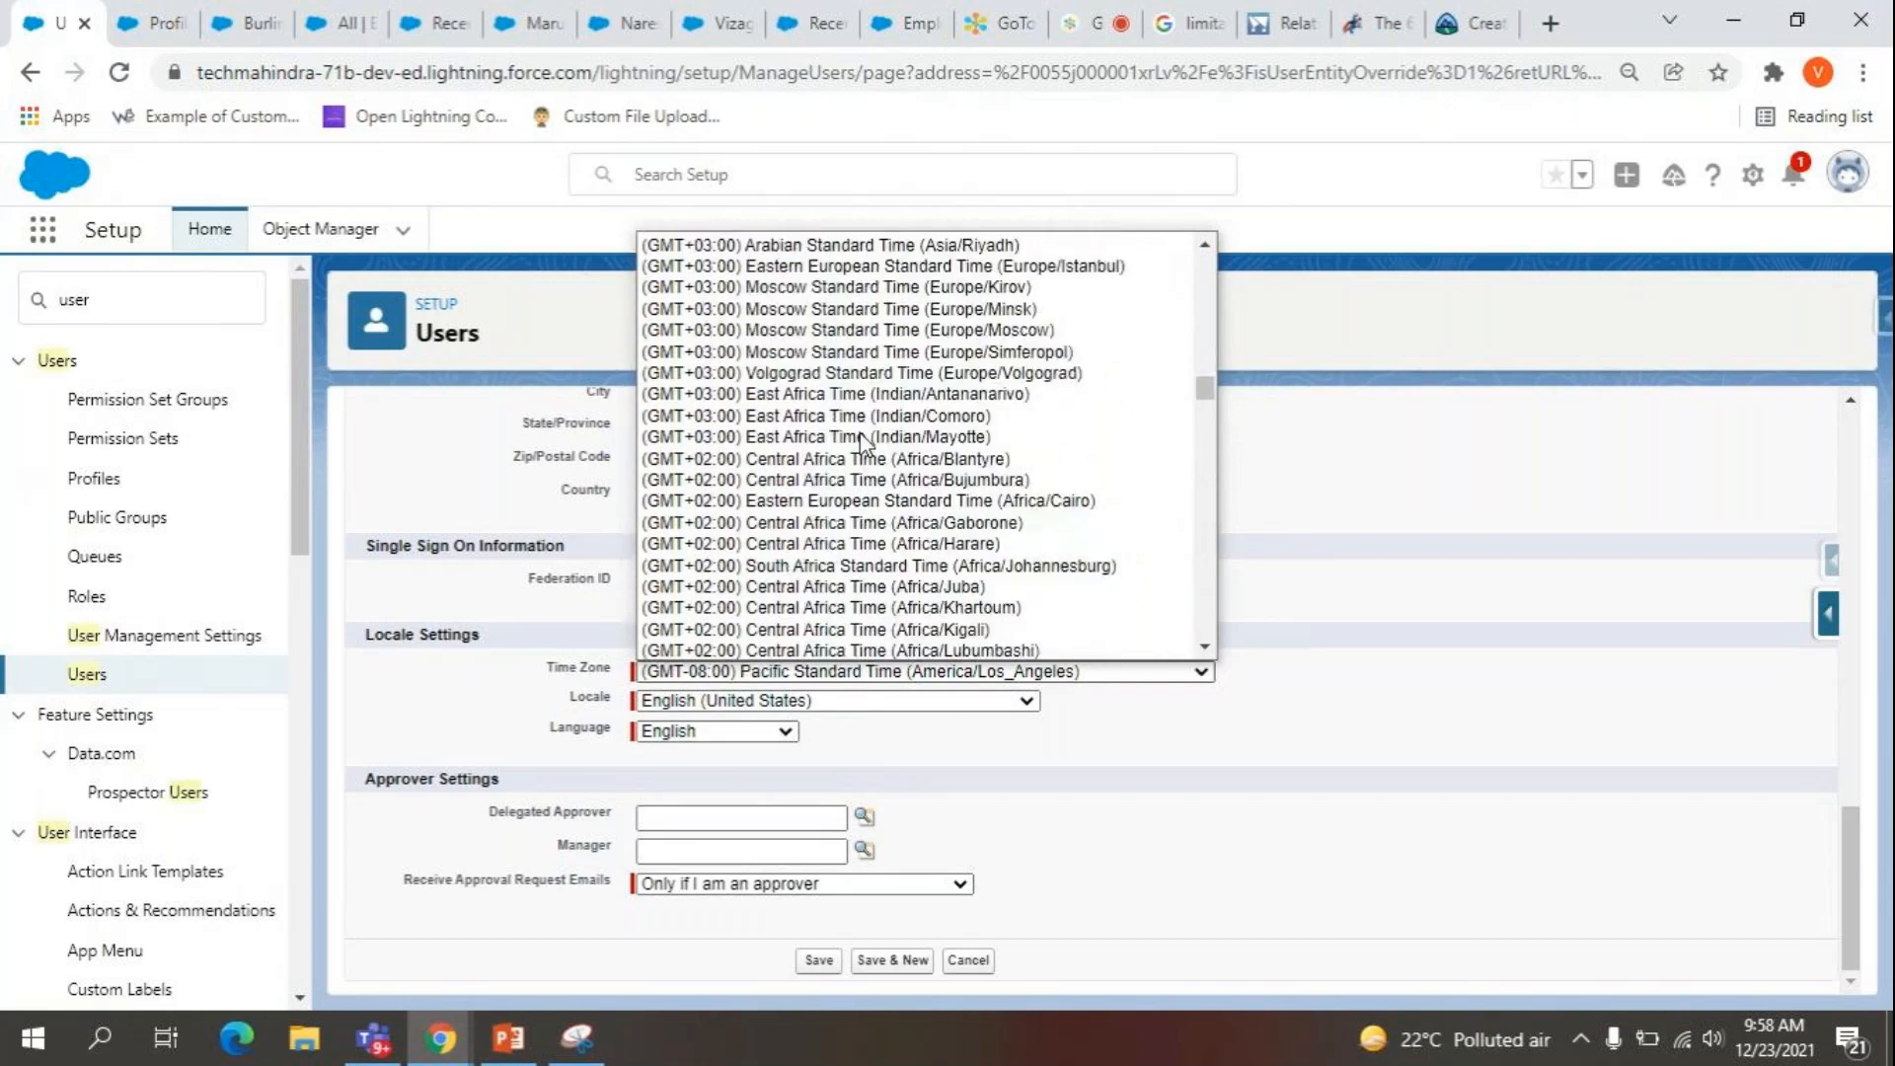
pyautogui.scroll(12, 862, 441)
pyautogui.scroll(-6, 862, 441)
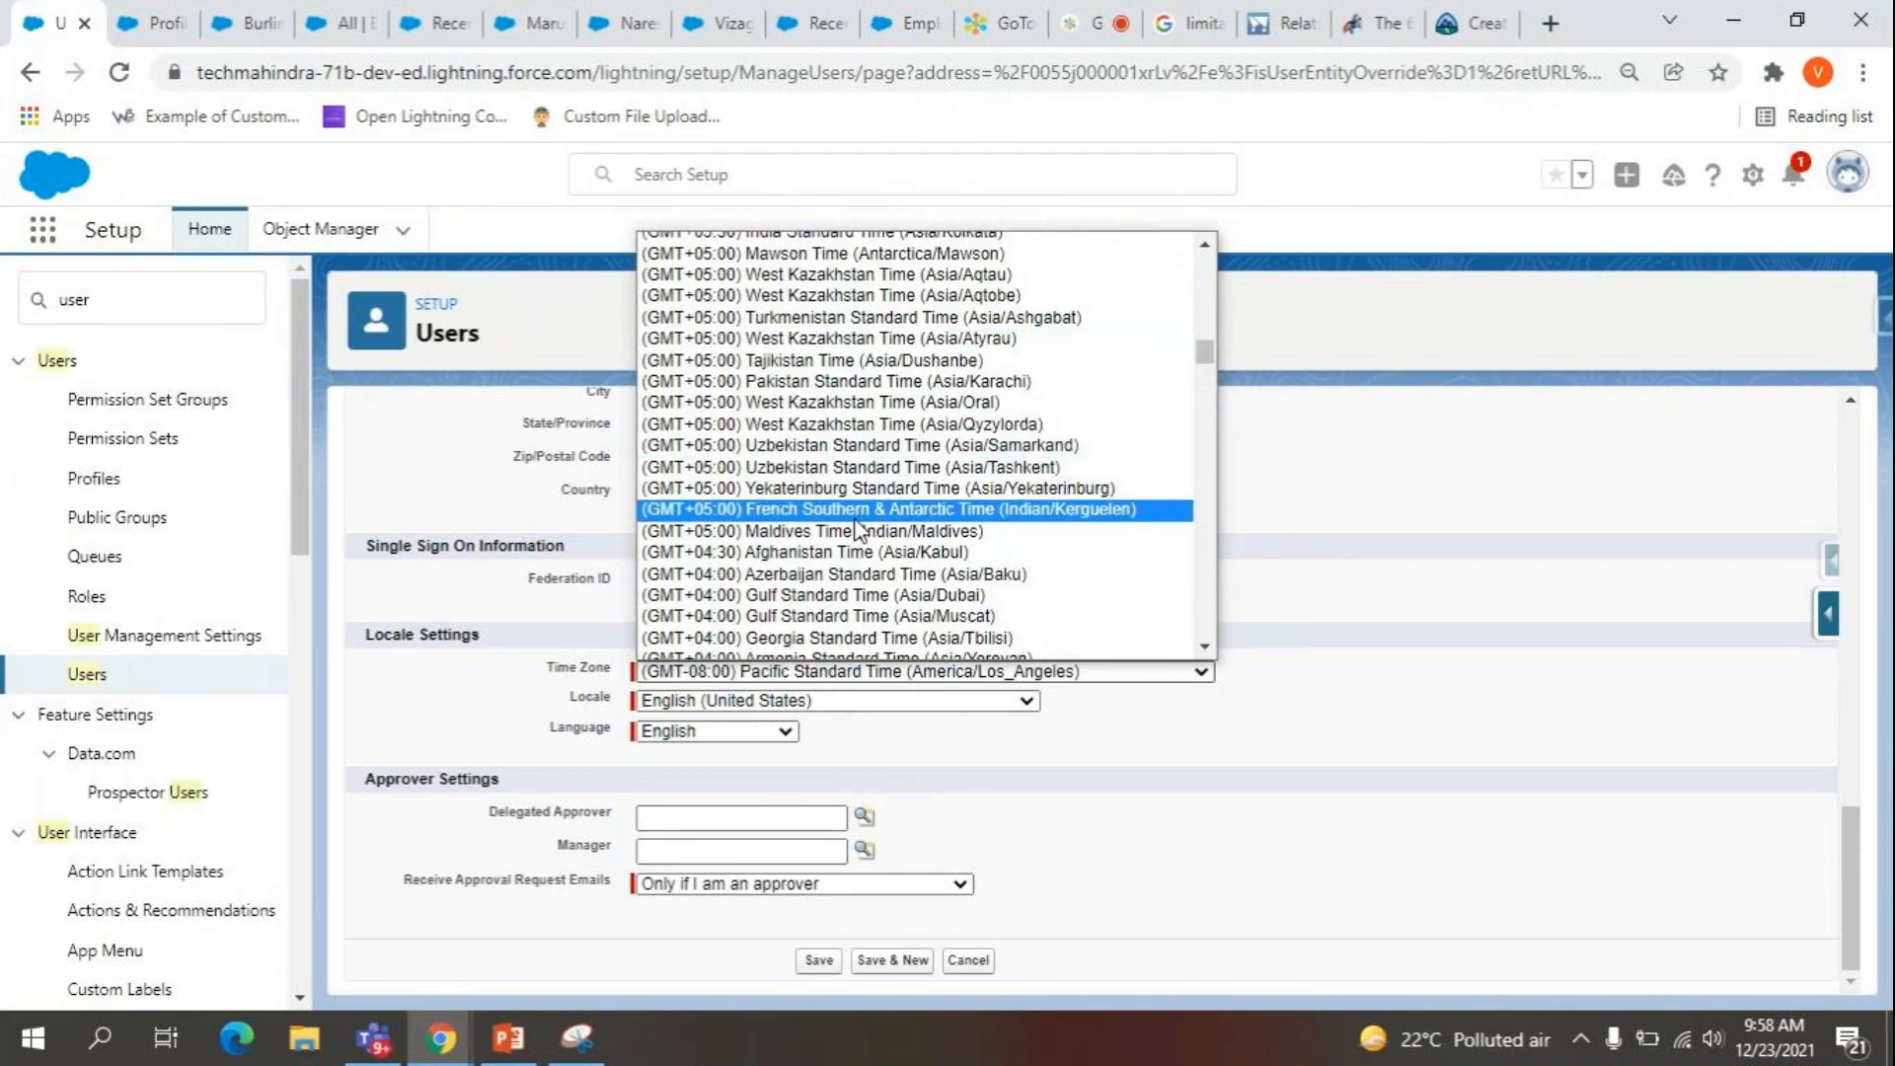
pyautogui.scroll(2, 855, 493)
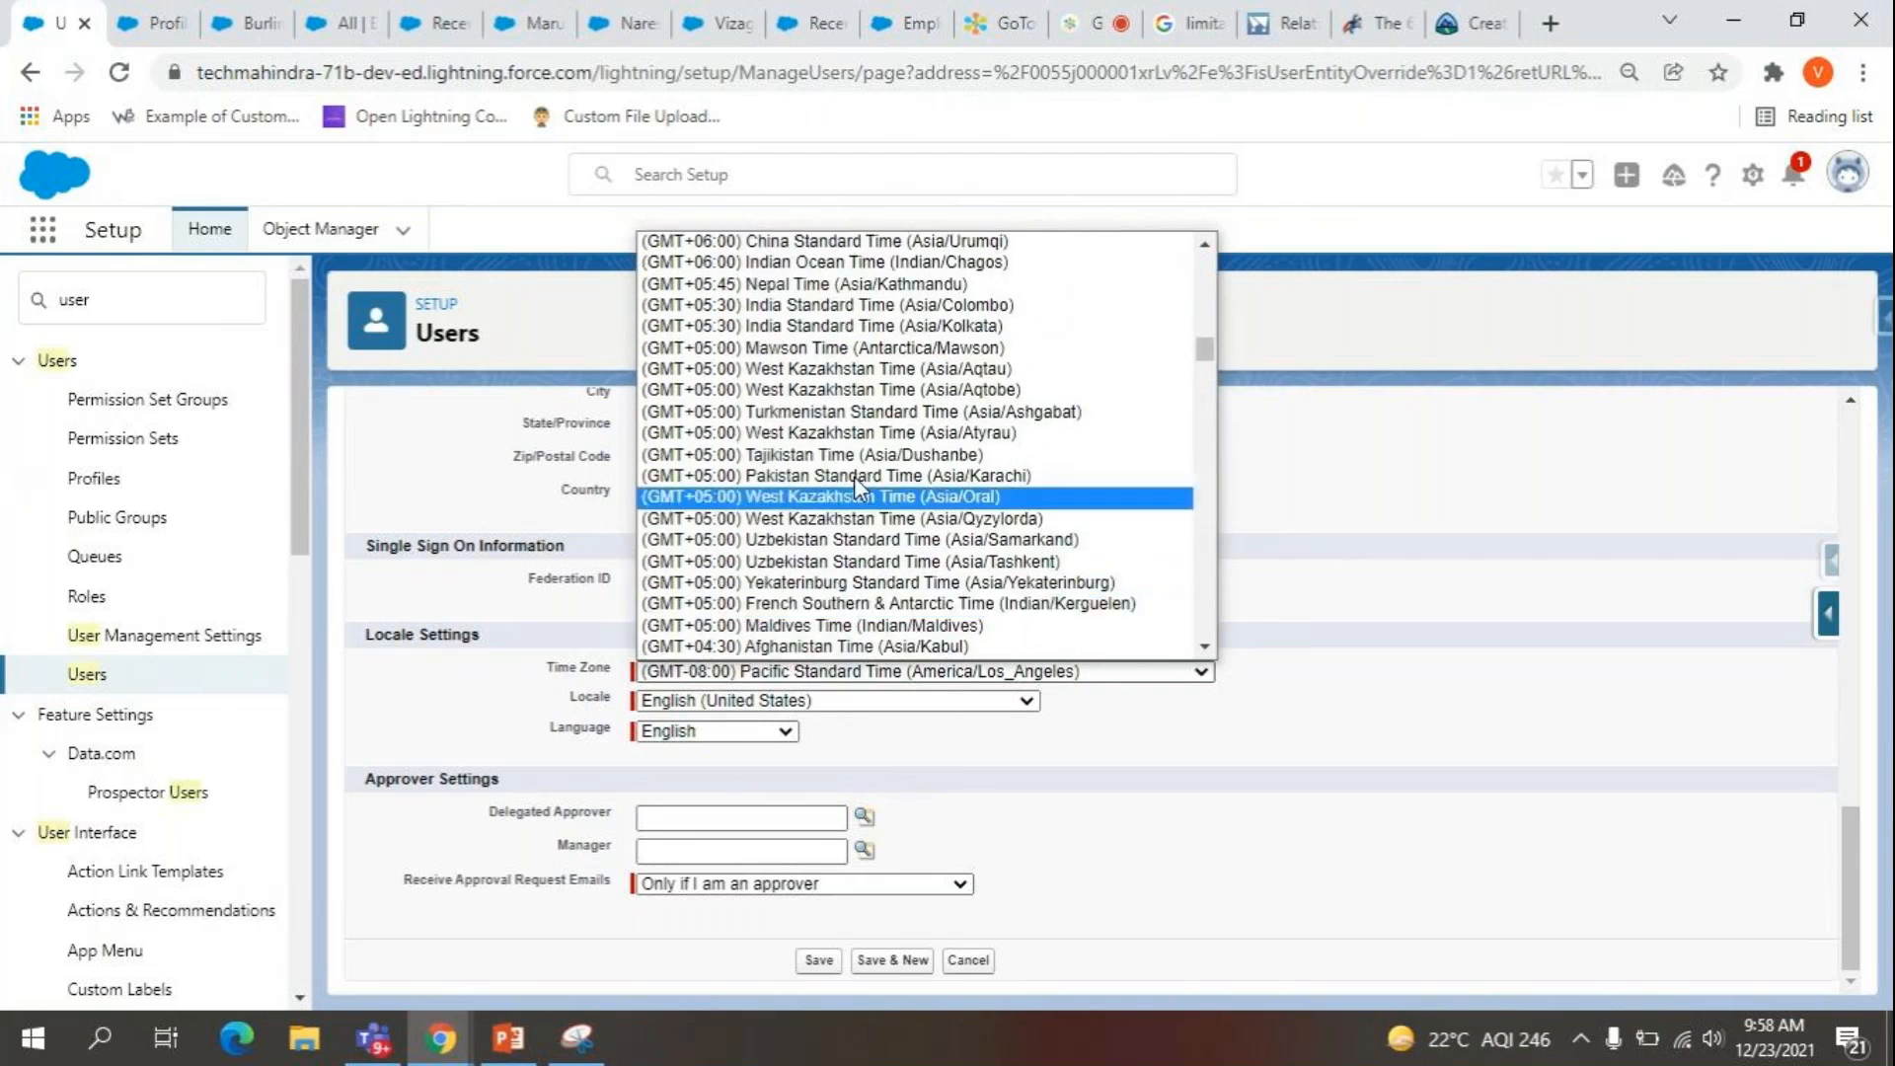
pyautogui.click(867, 328)
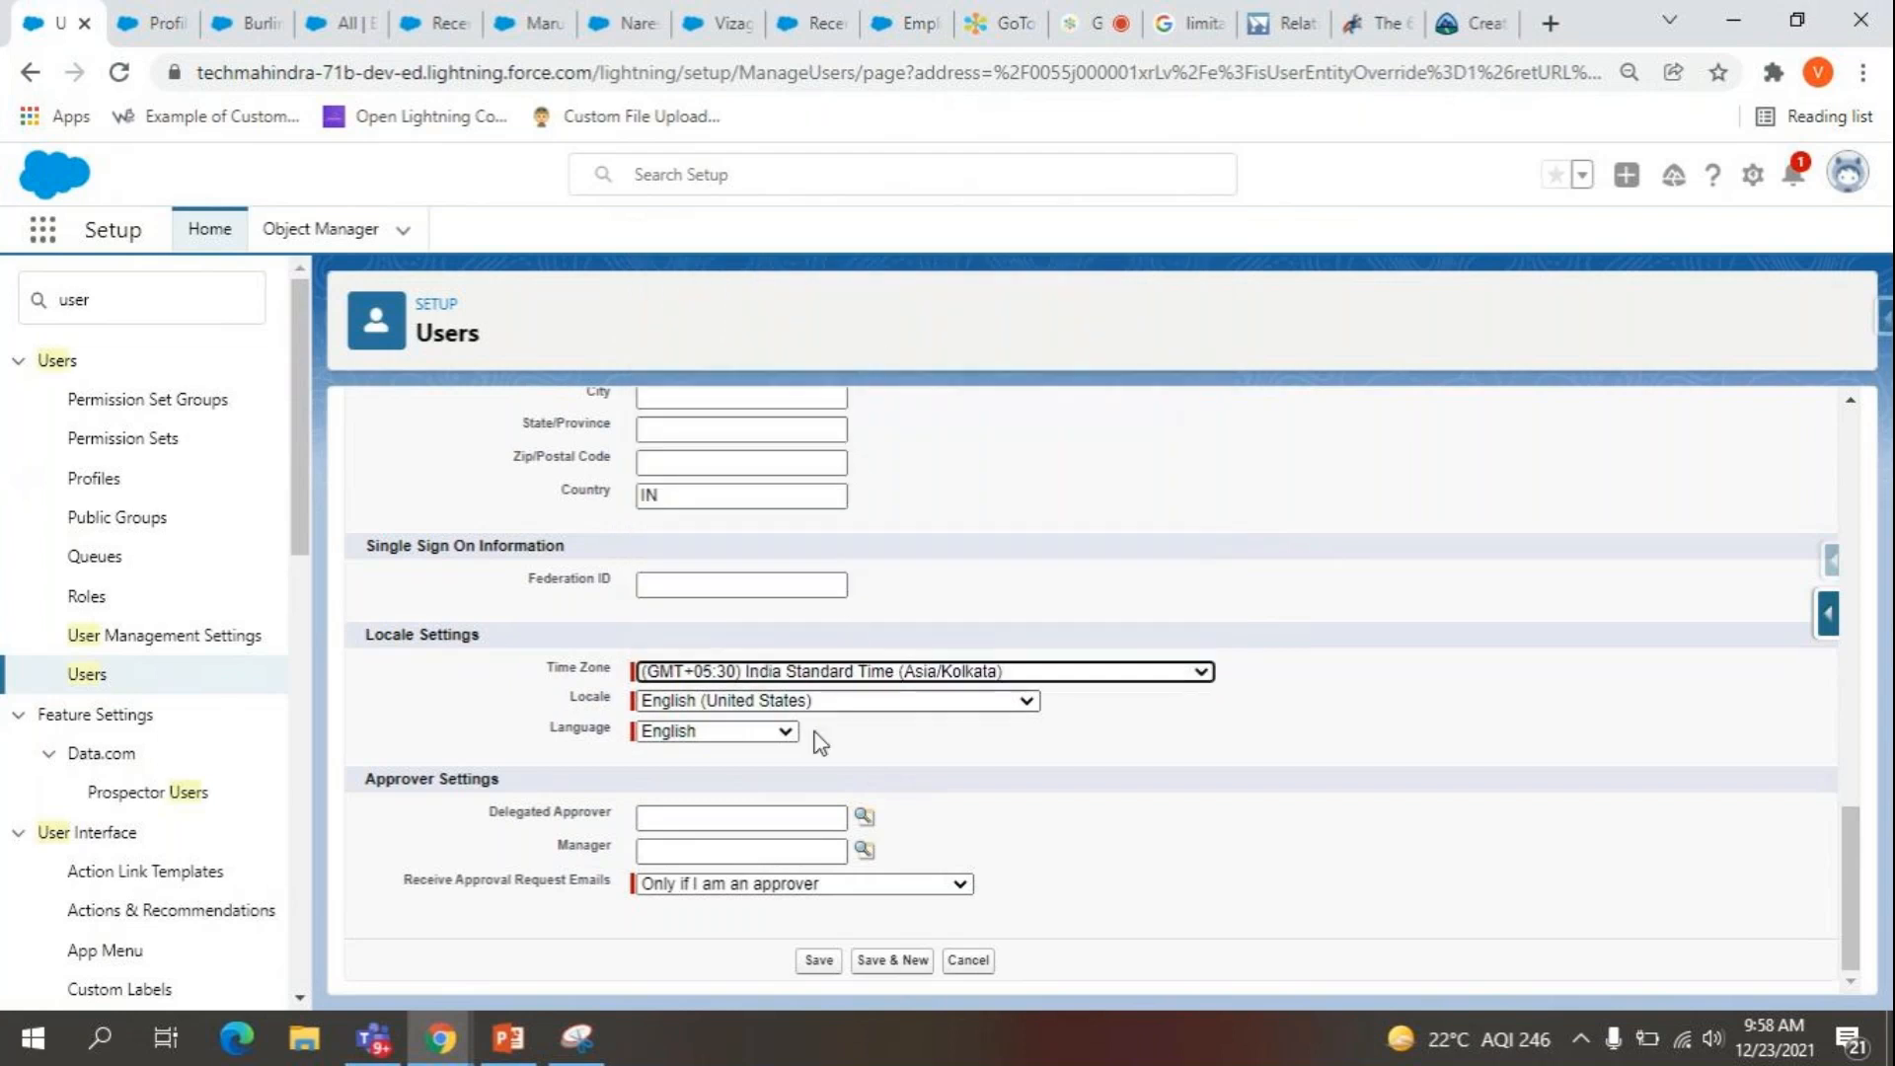
# Review the available locales, keep English (United States), and save the user record.
pyautogui.click(709, 703)
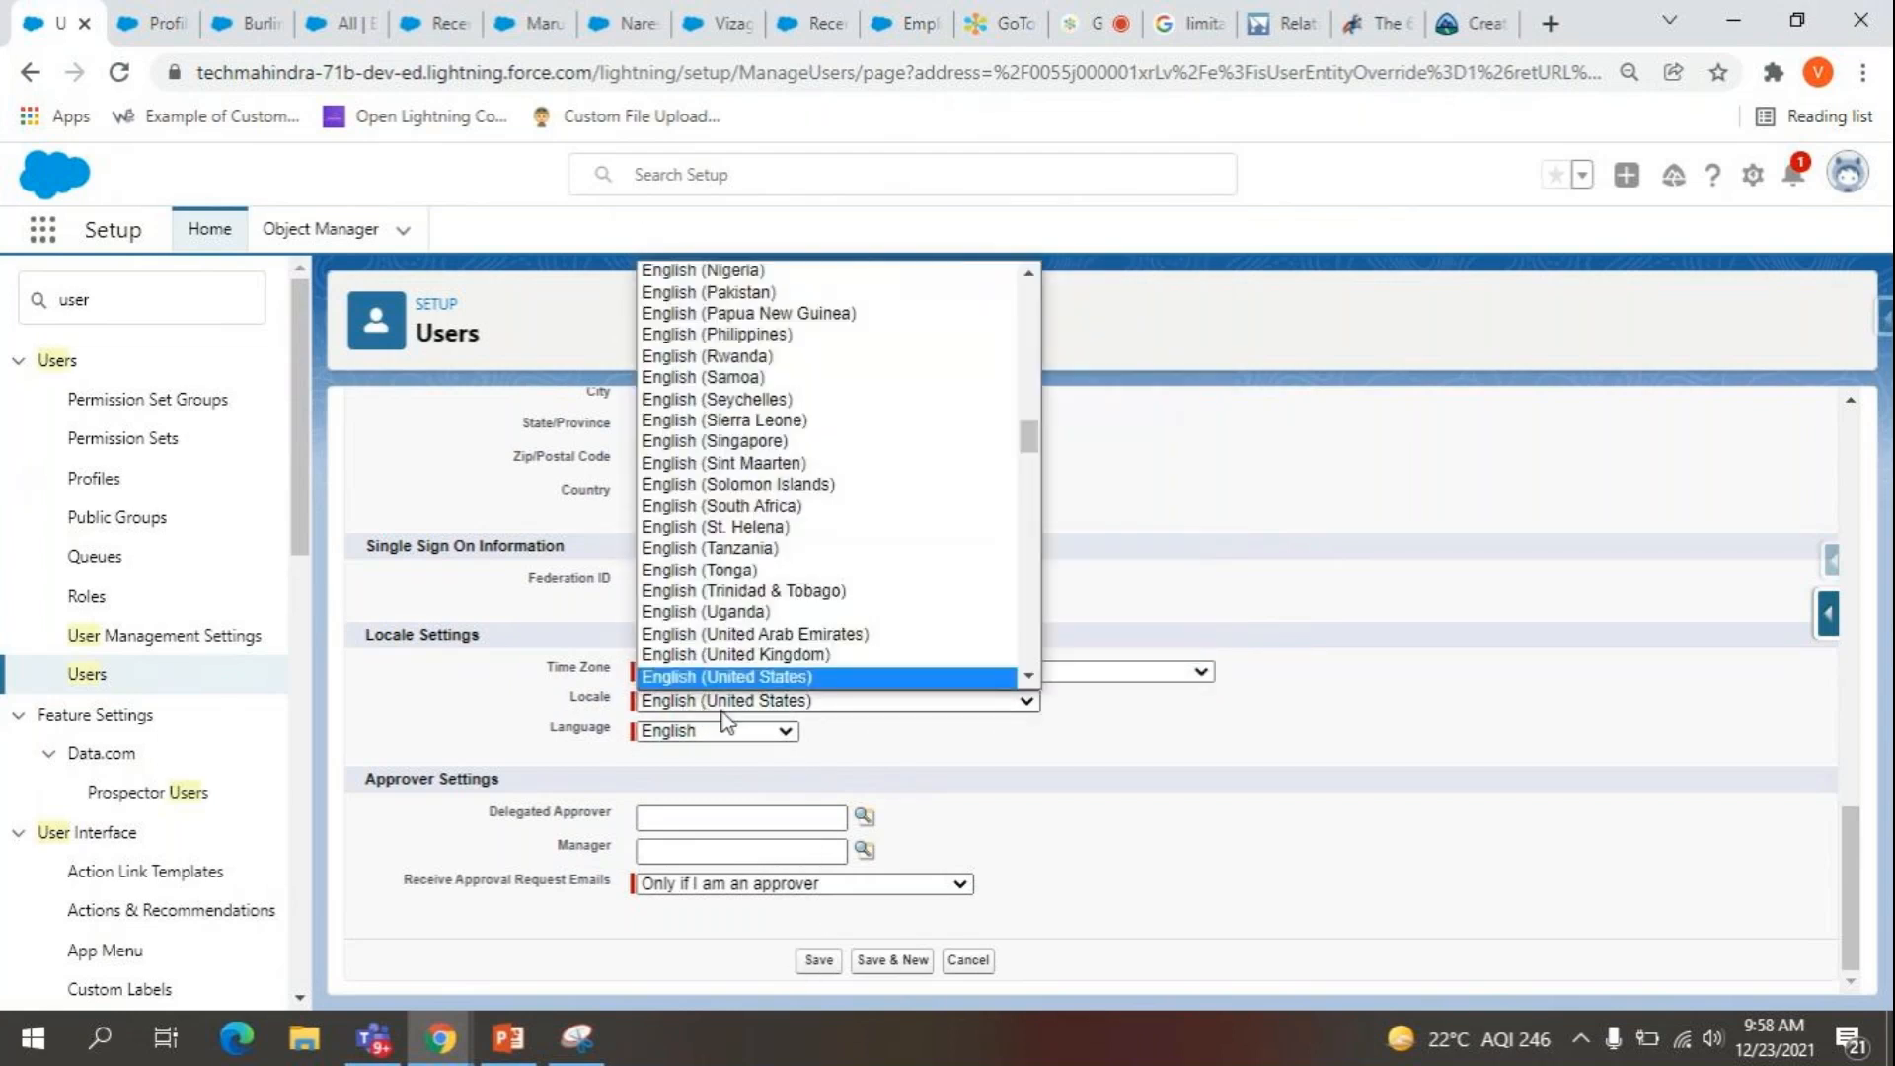
pyautogui.moveTo(1033, 435); pyautogui.dragTo(1032, 458)
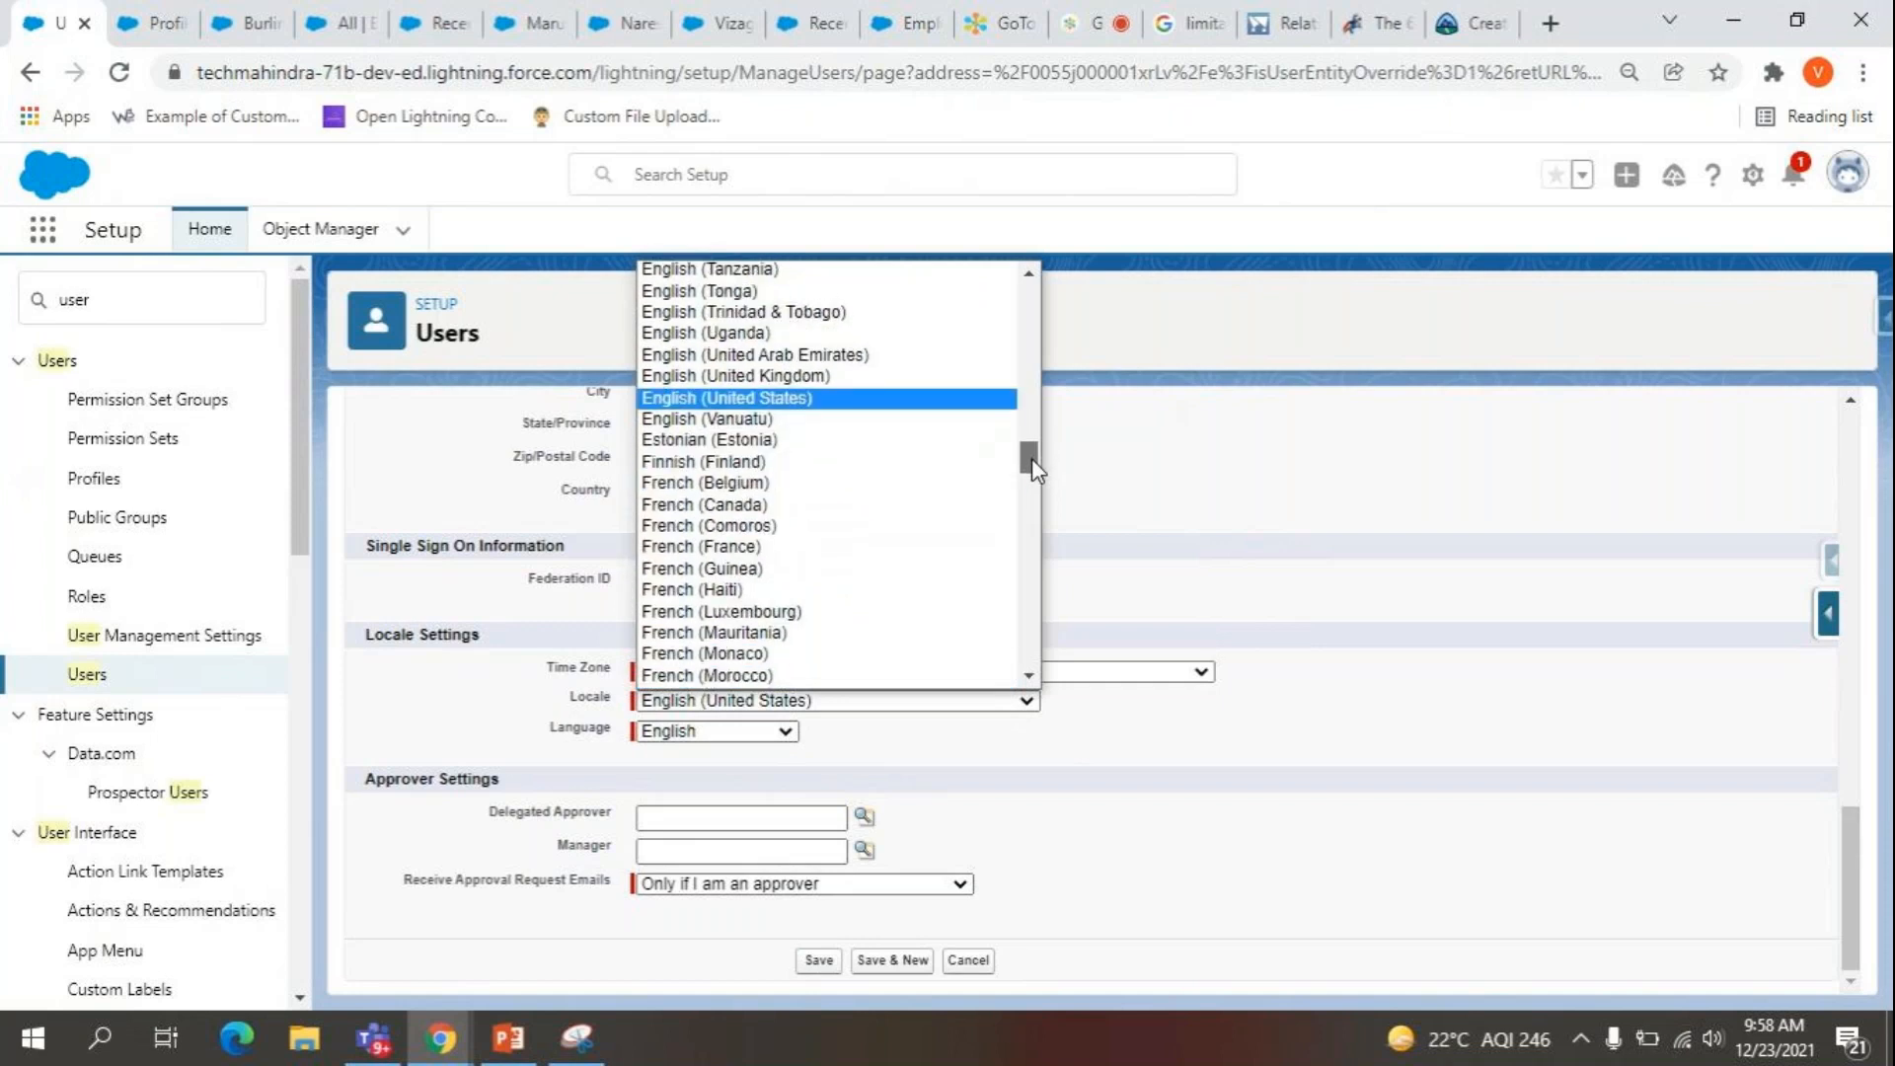
pyautogui.click(1204, 482)
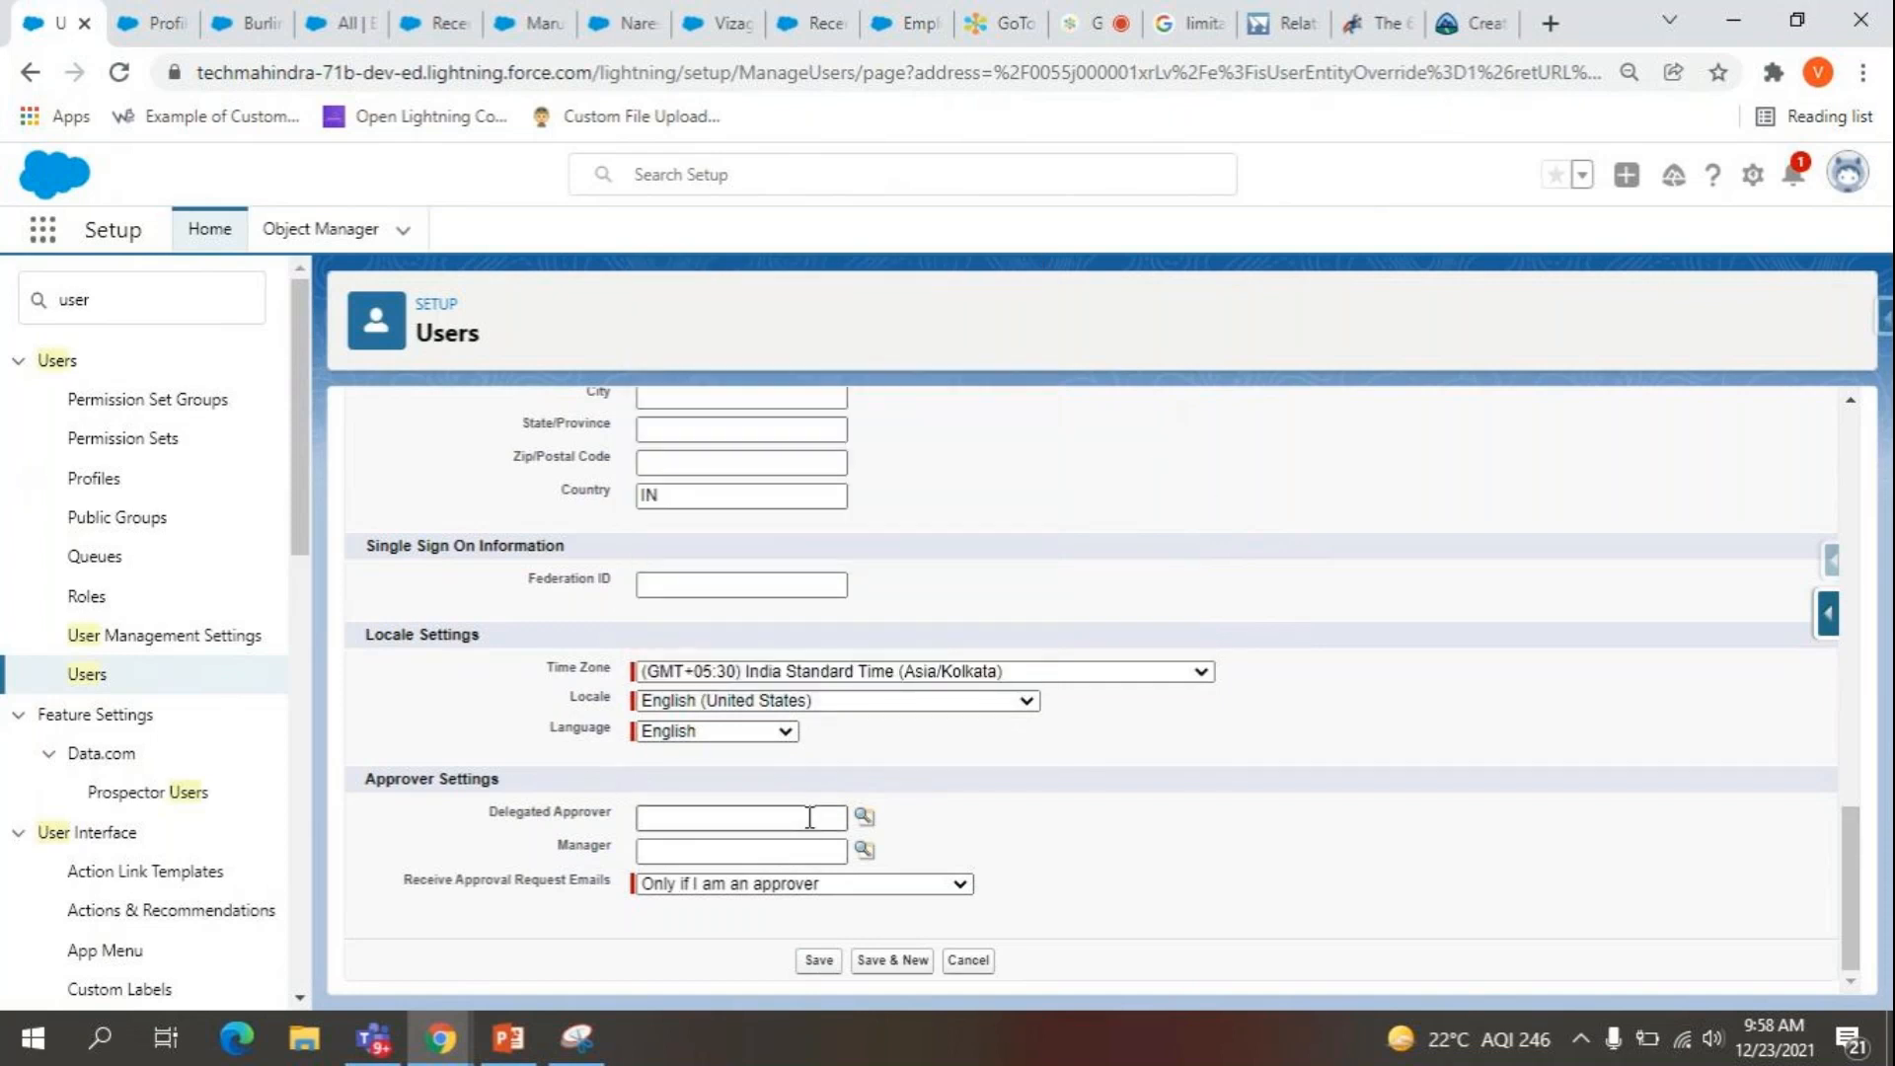
pyautogui.click(834, 965)
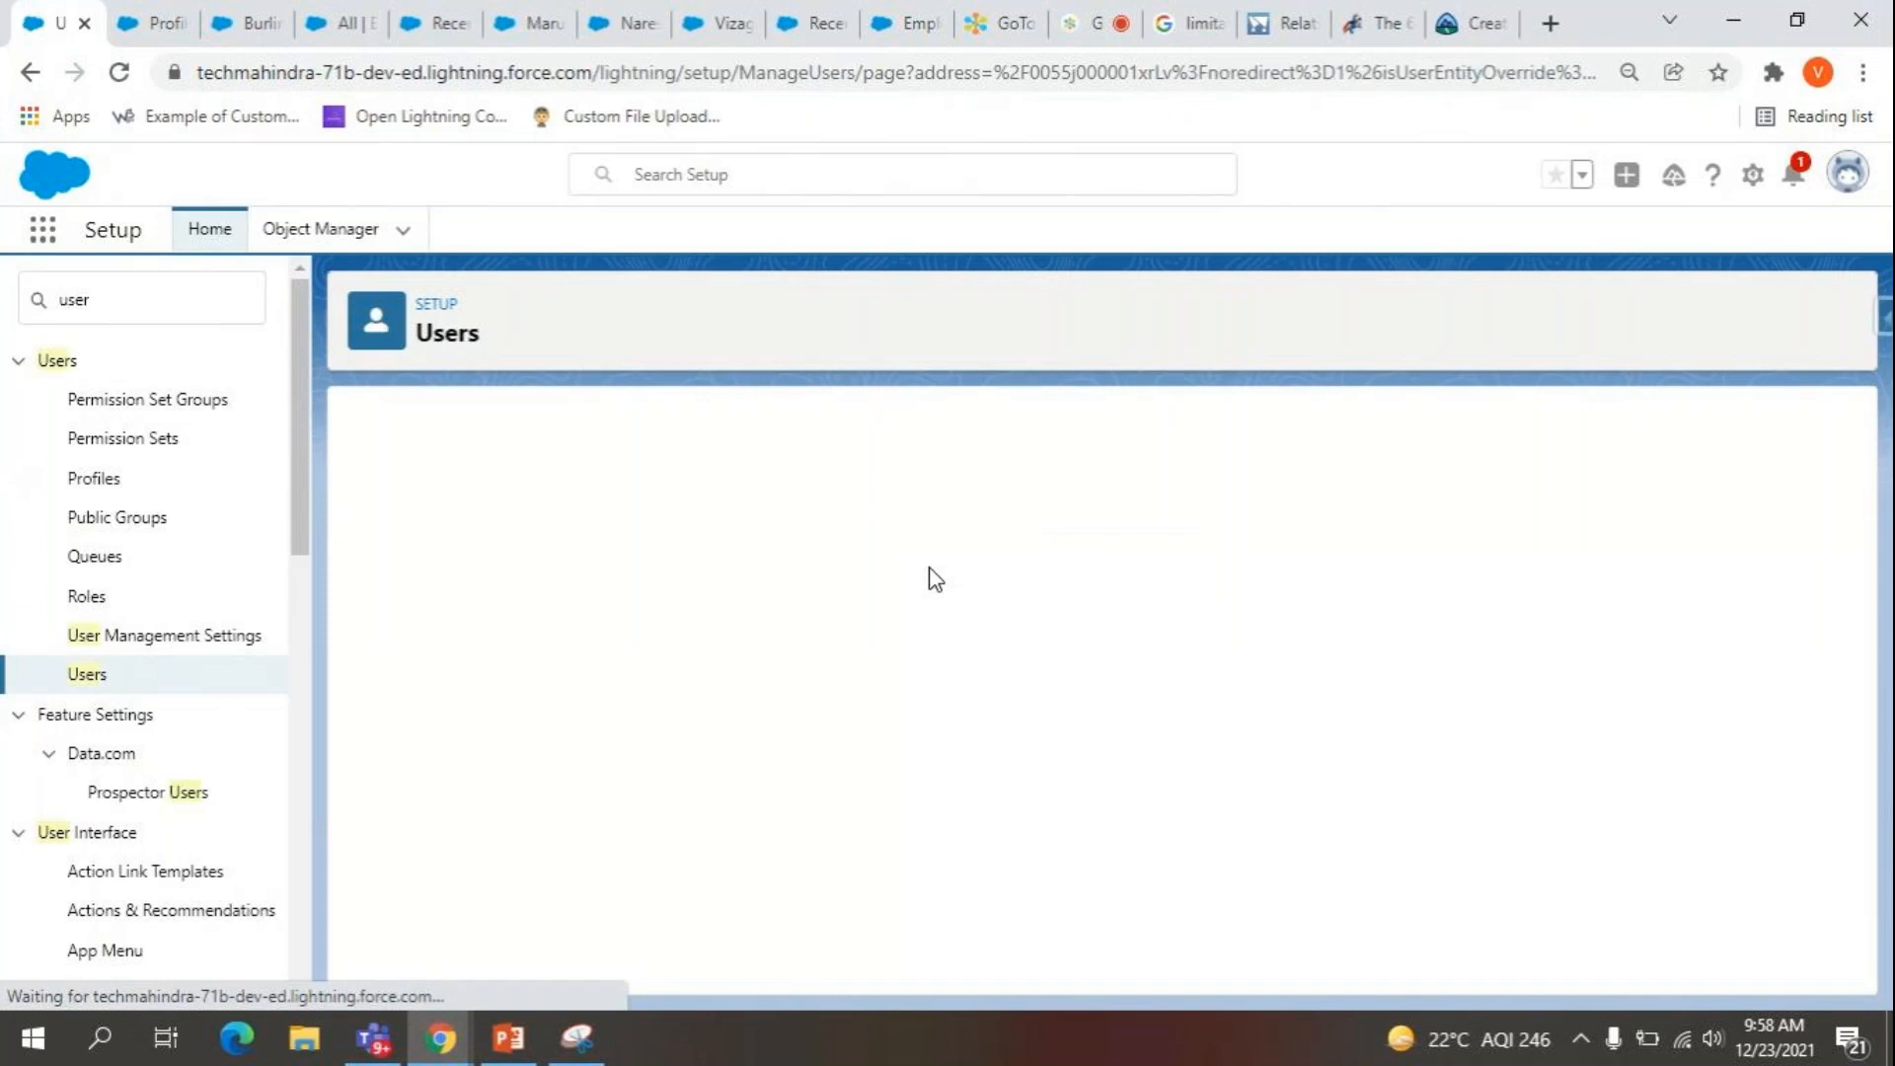
# Open the Account object's page layouts in Object Manager and check when Account Layout was last modified.
pyautogui.click(124, 14)
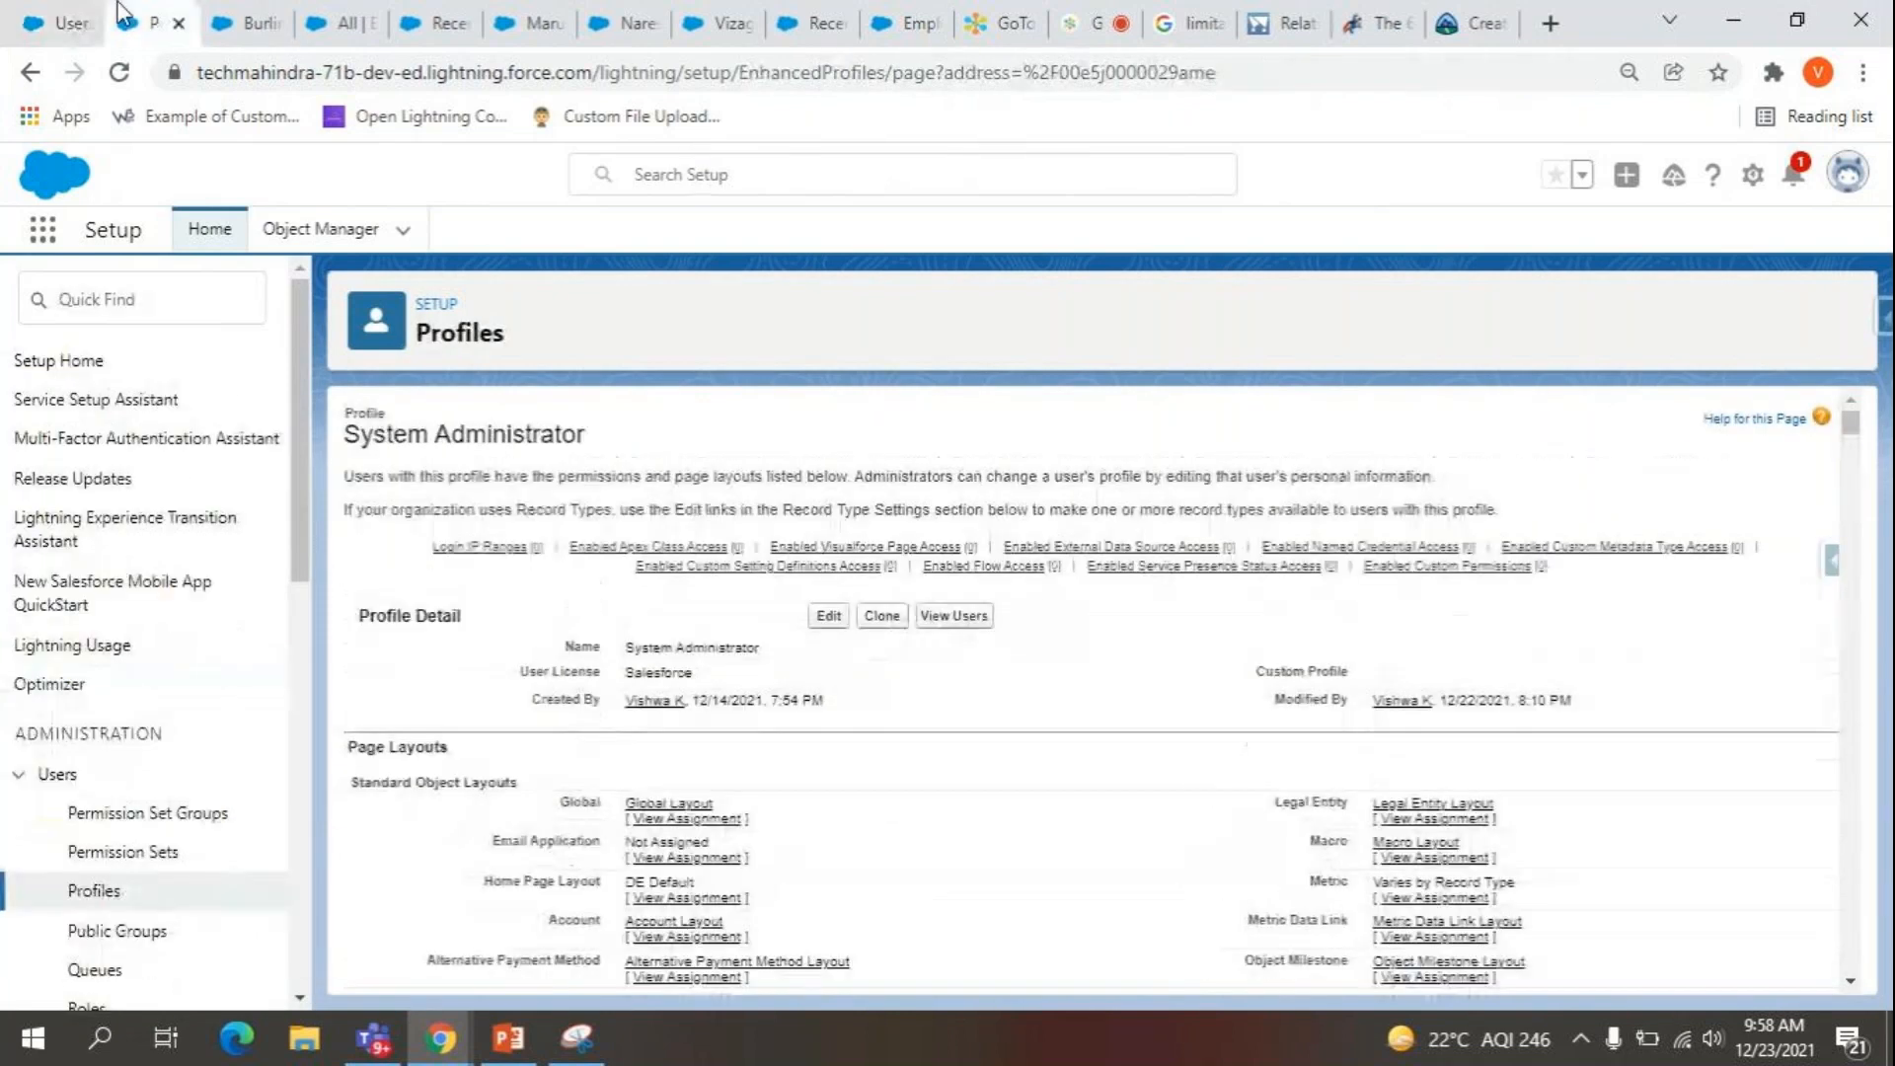
pyautogui.click(267, 16)
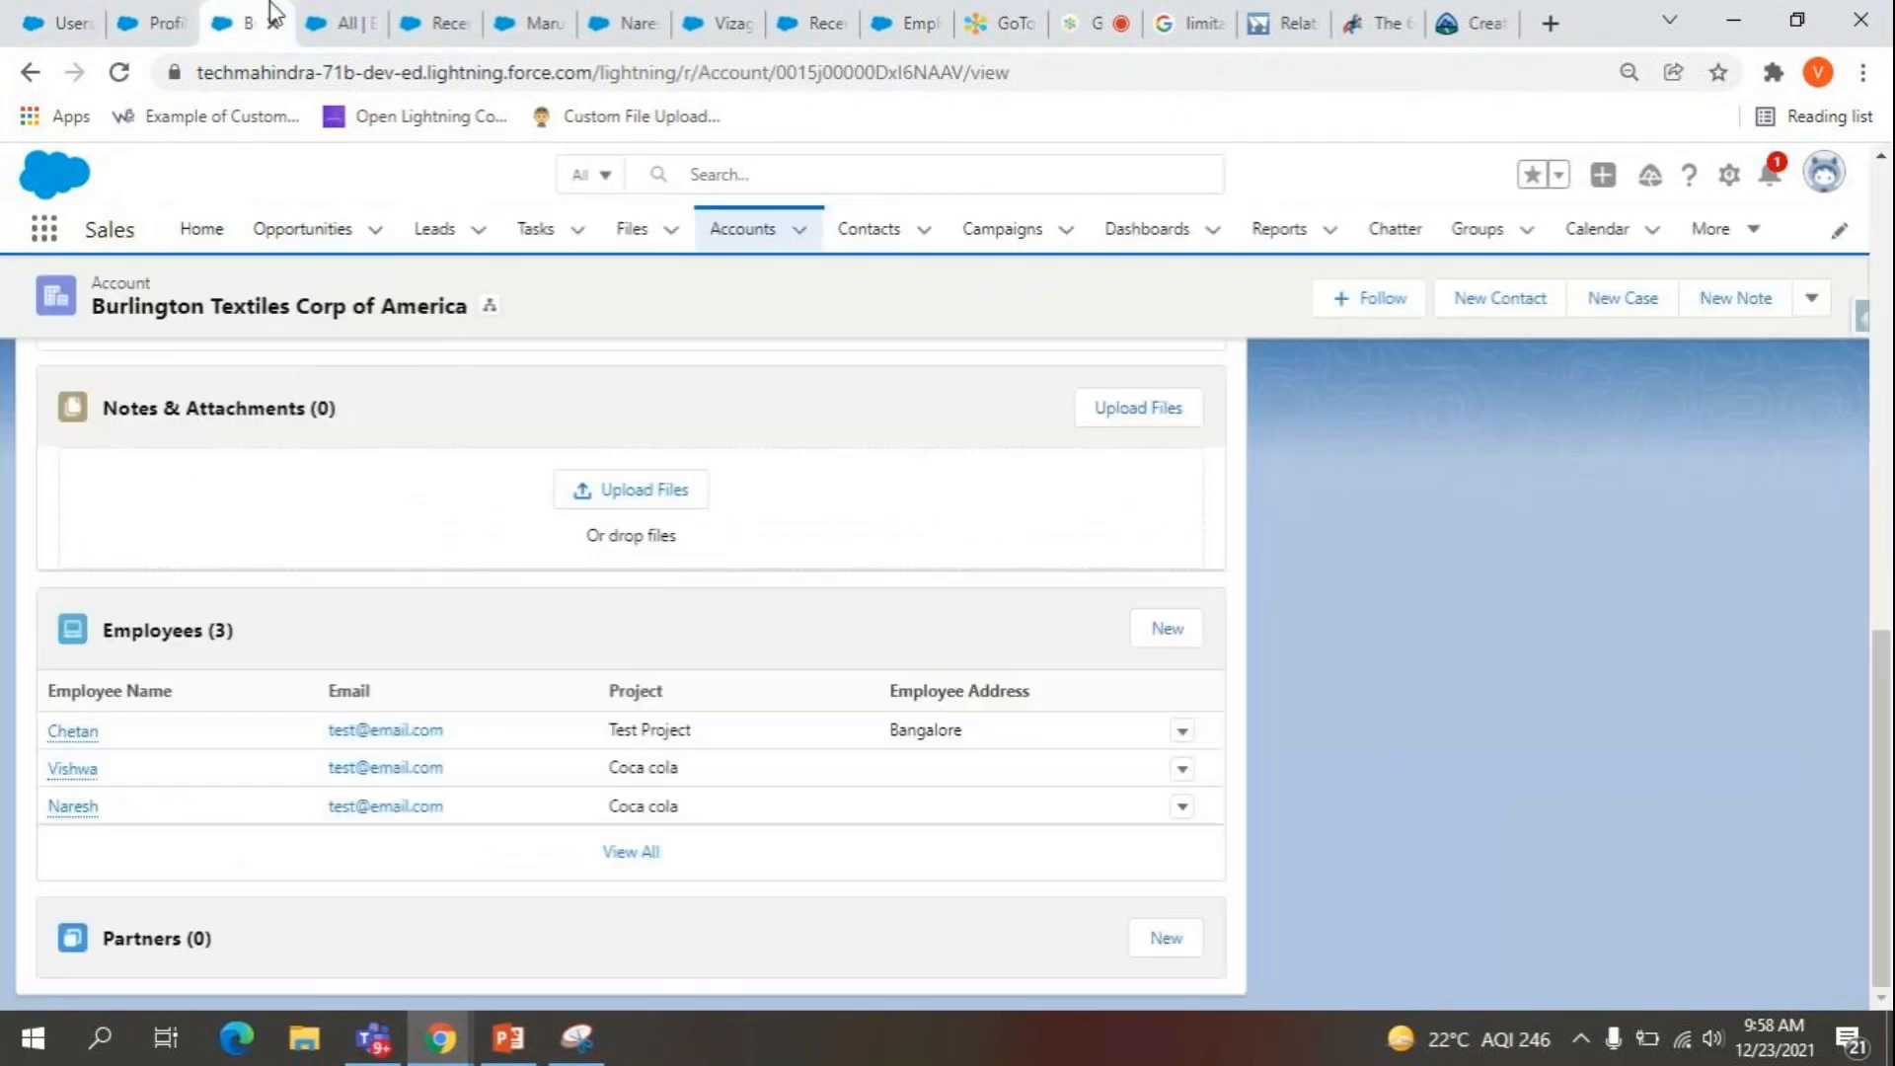
pyautogui.click(153, 21)
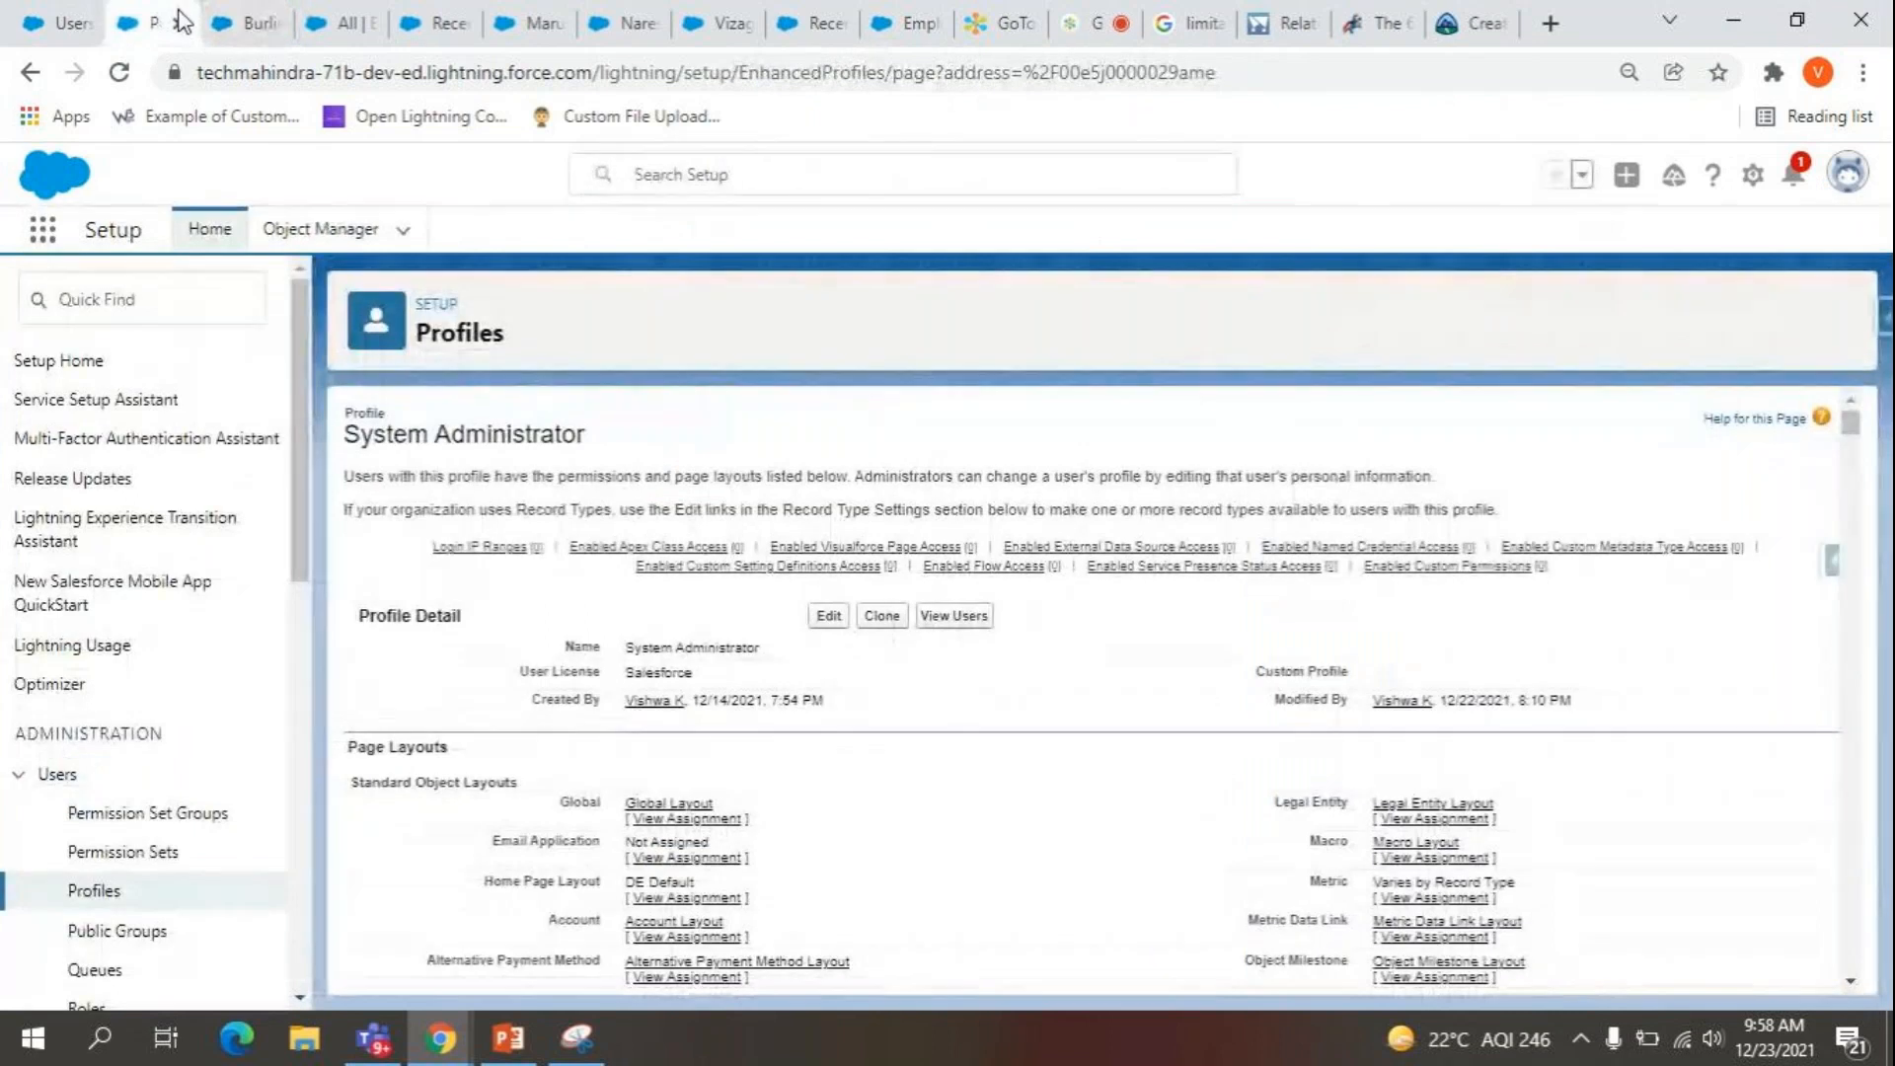
pyautogui.click(321, 229)
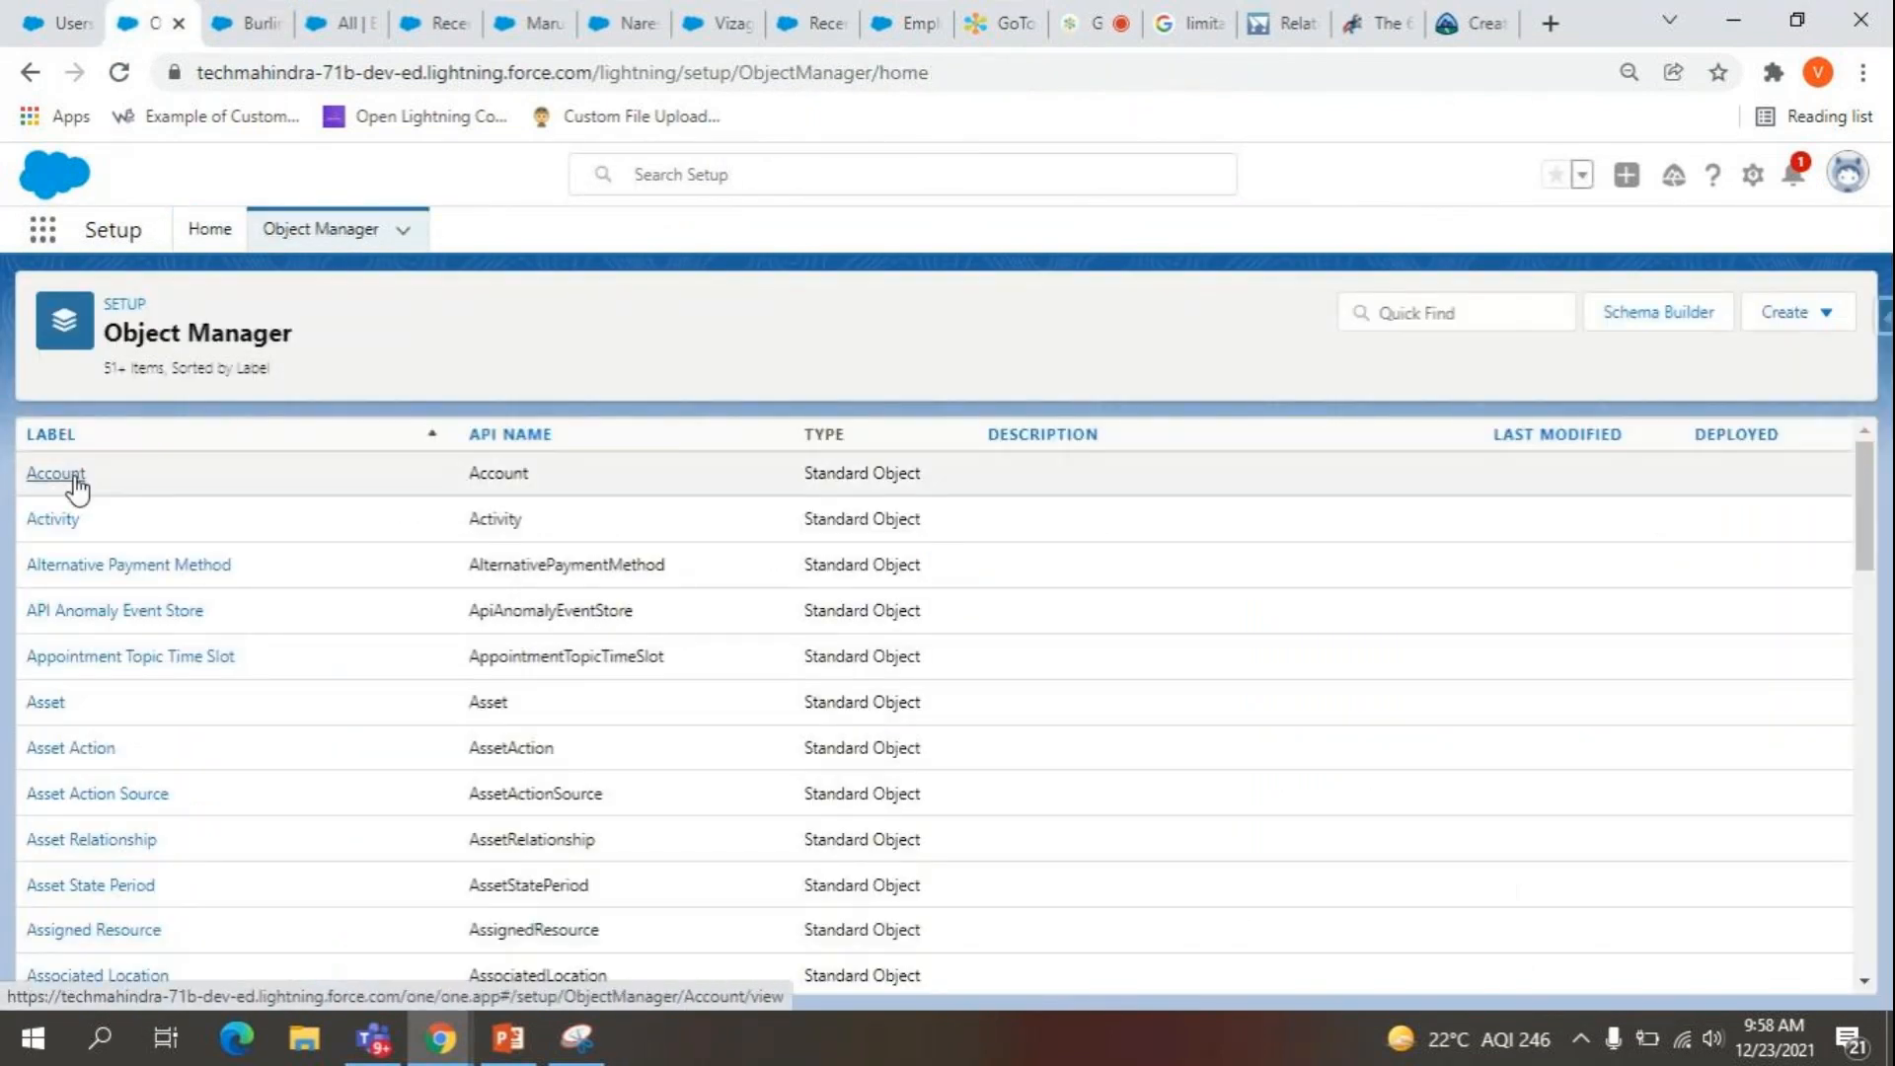
pyautogui.click(73, 478)
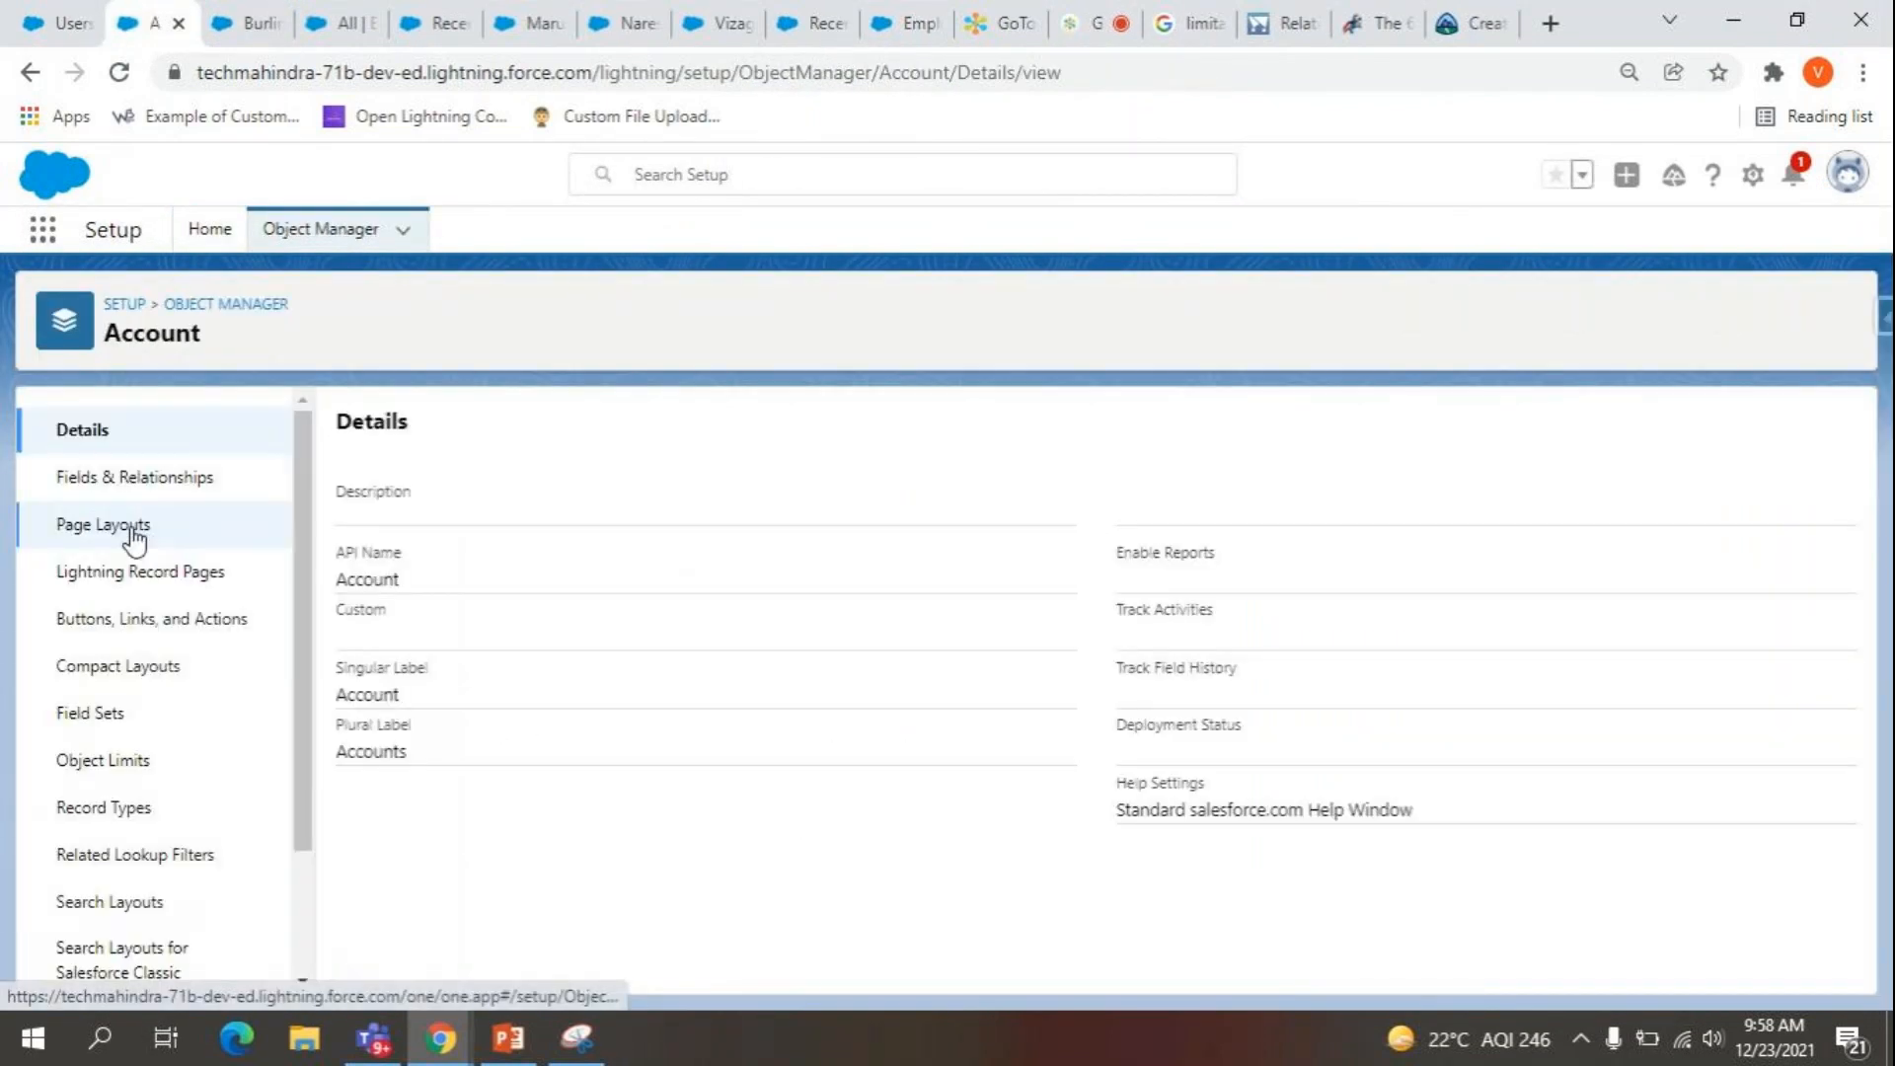
pyautogui.click(131, 533)
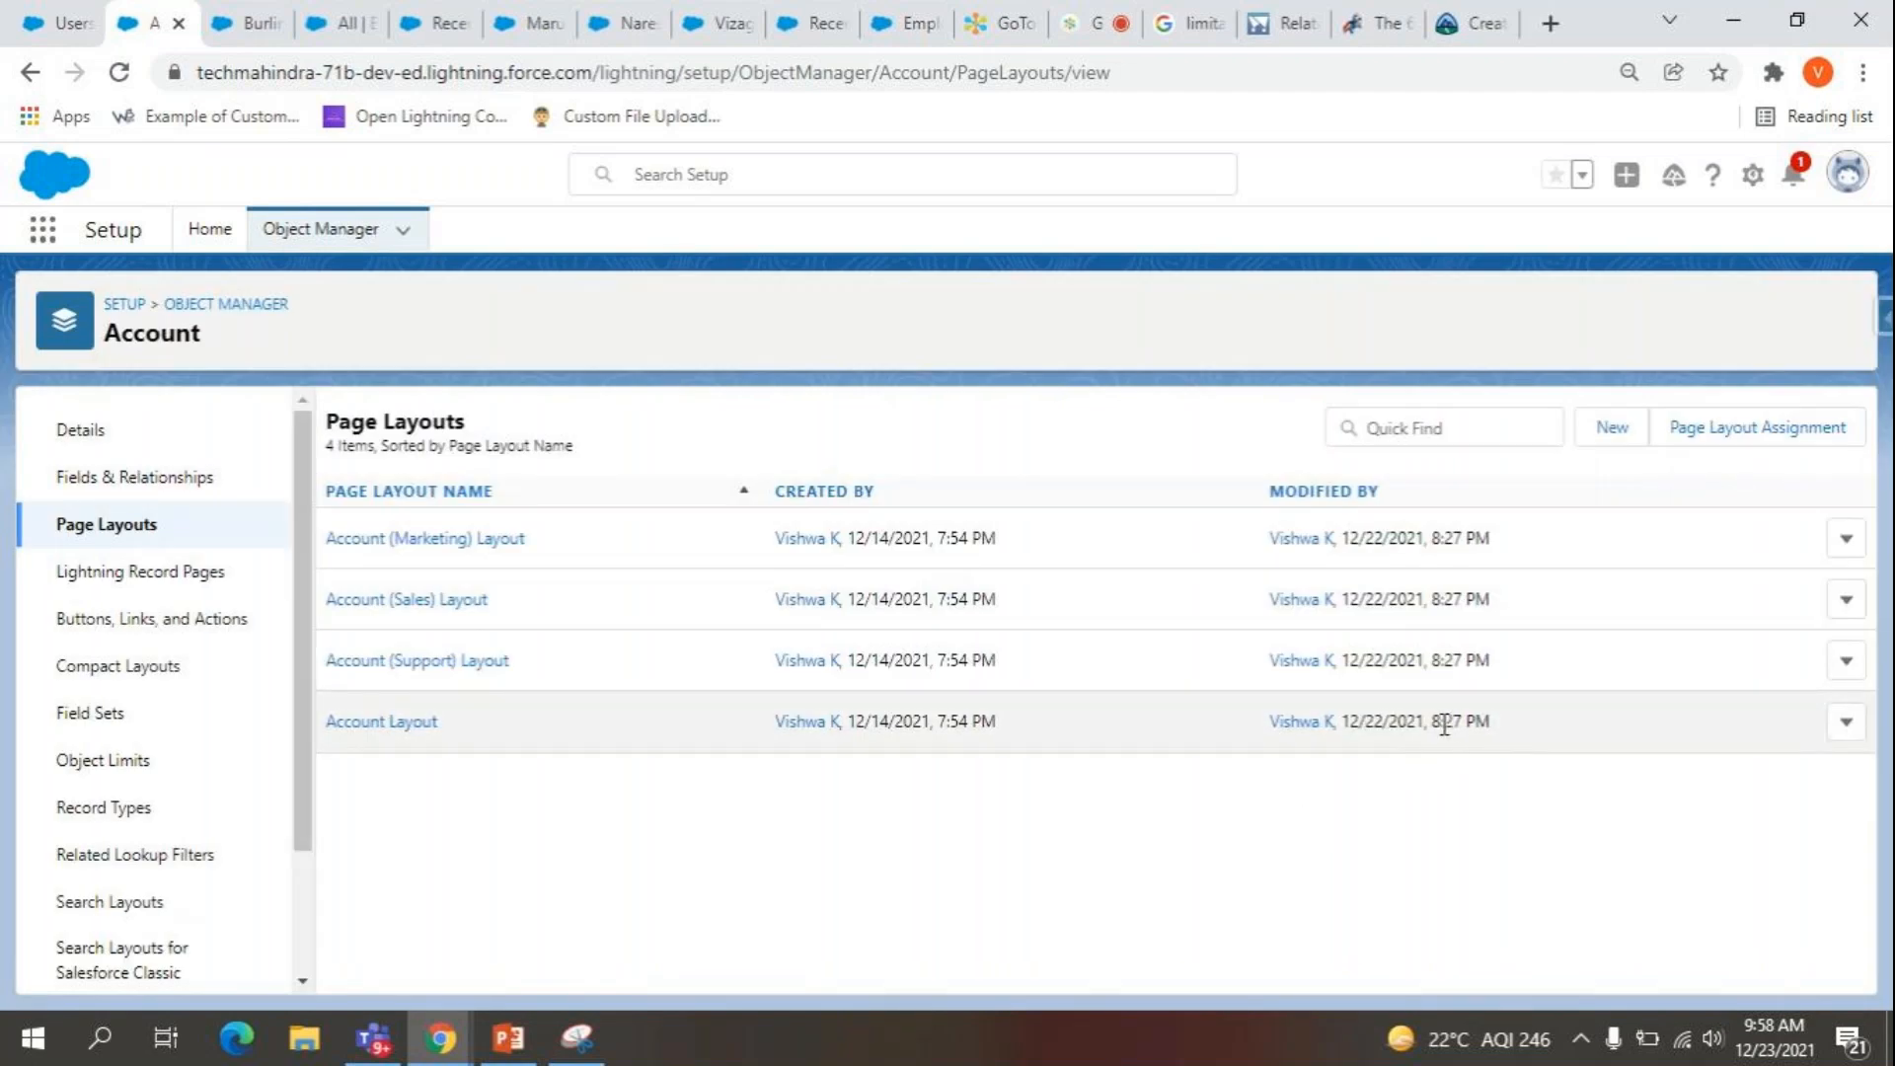
pyautogui.moveTo(1434, 726); pyautogui.dragTo(1480, 723)
pyautogui.click(1499, 741)
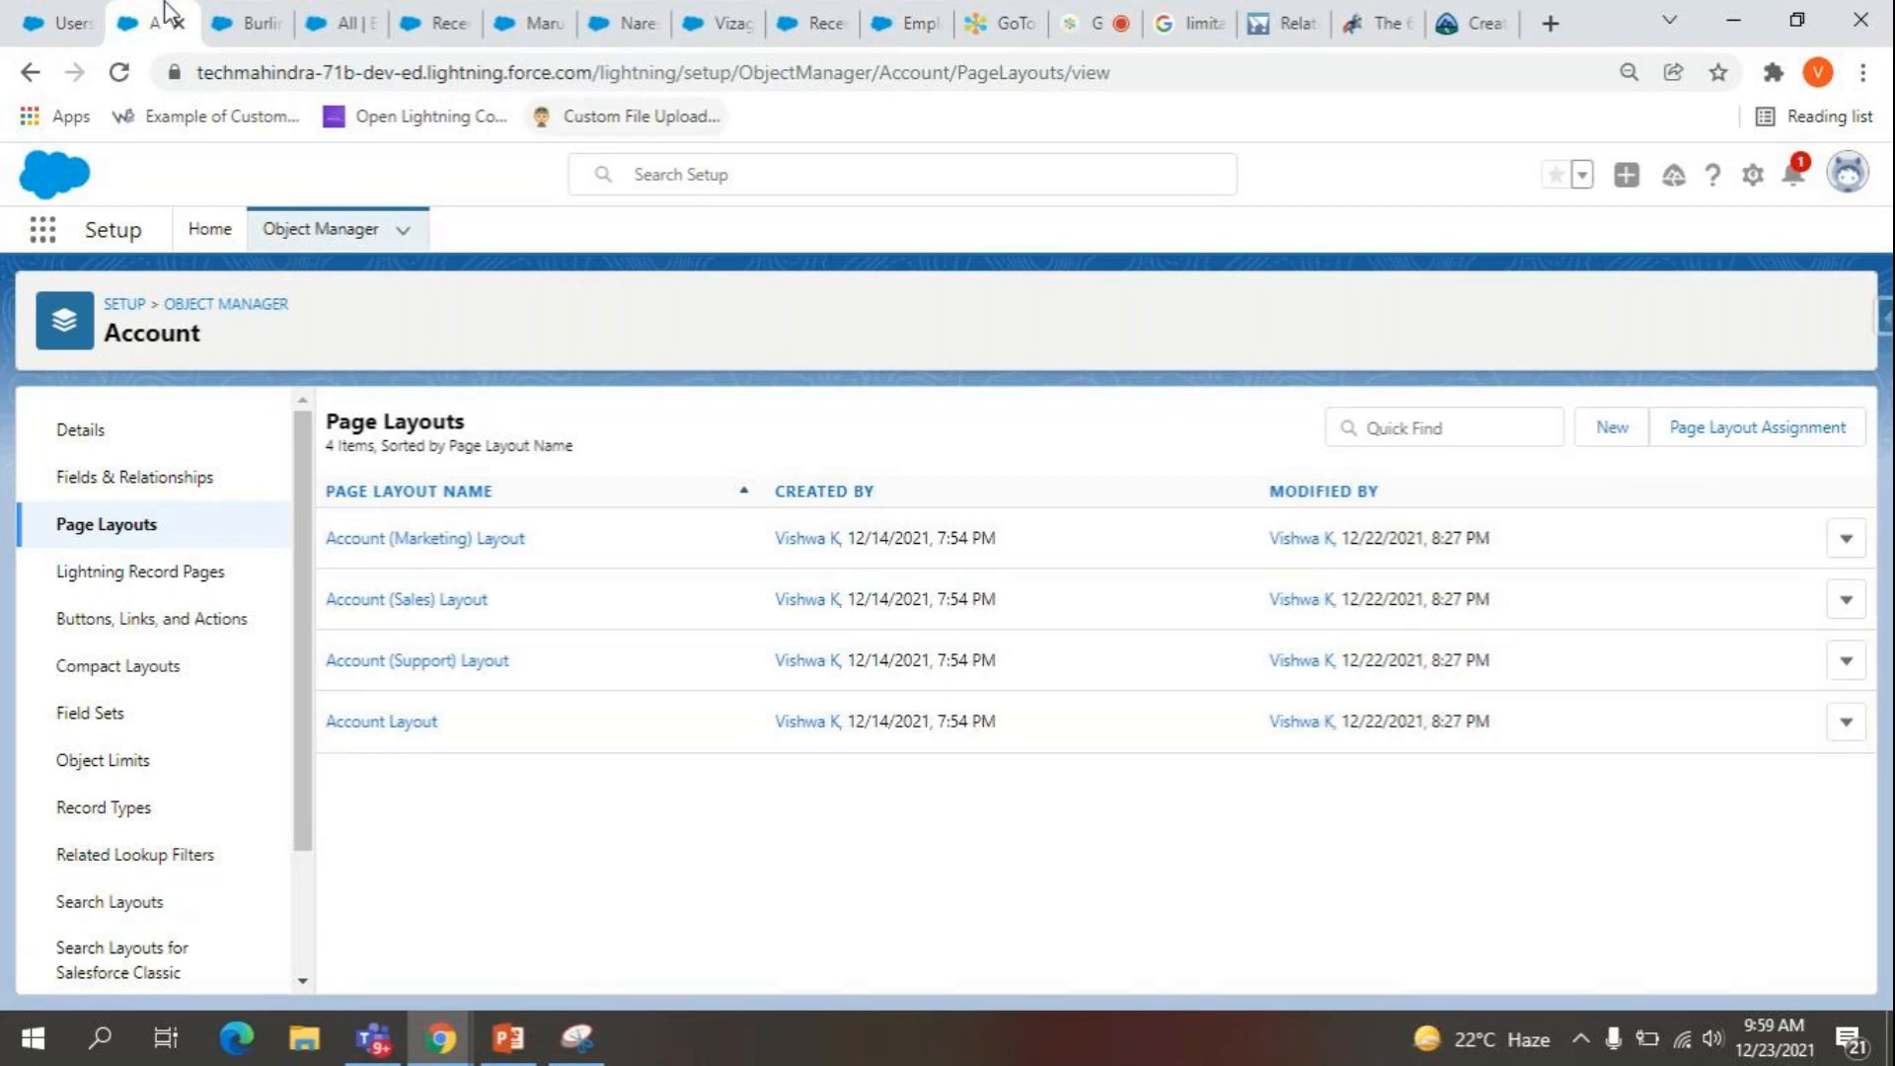
# Open the details of the Burlington Textiles Corp of America account and check its created and last modified times.
pyautogui.click(245, 22)
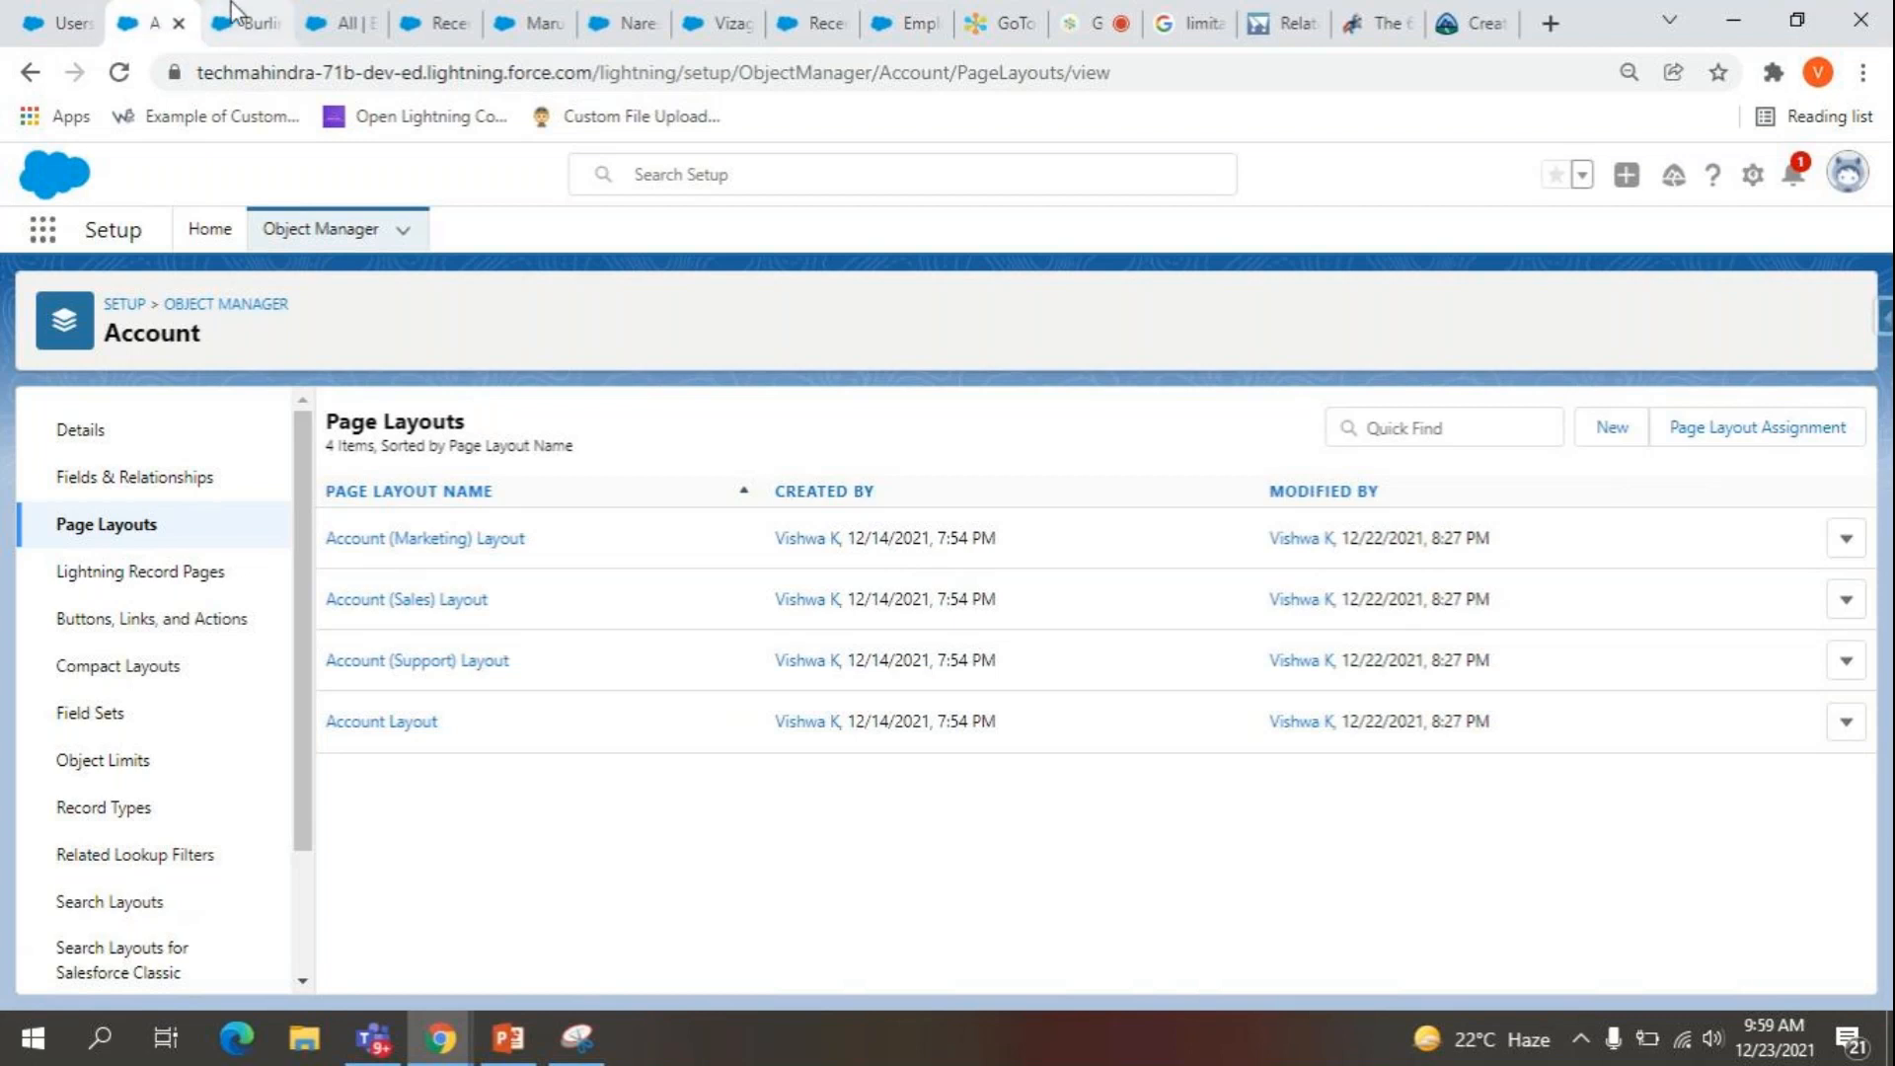
pyautogui.scroll(10, 440, 911)
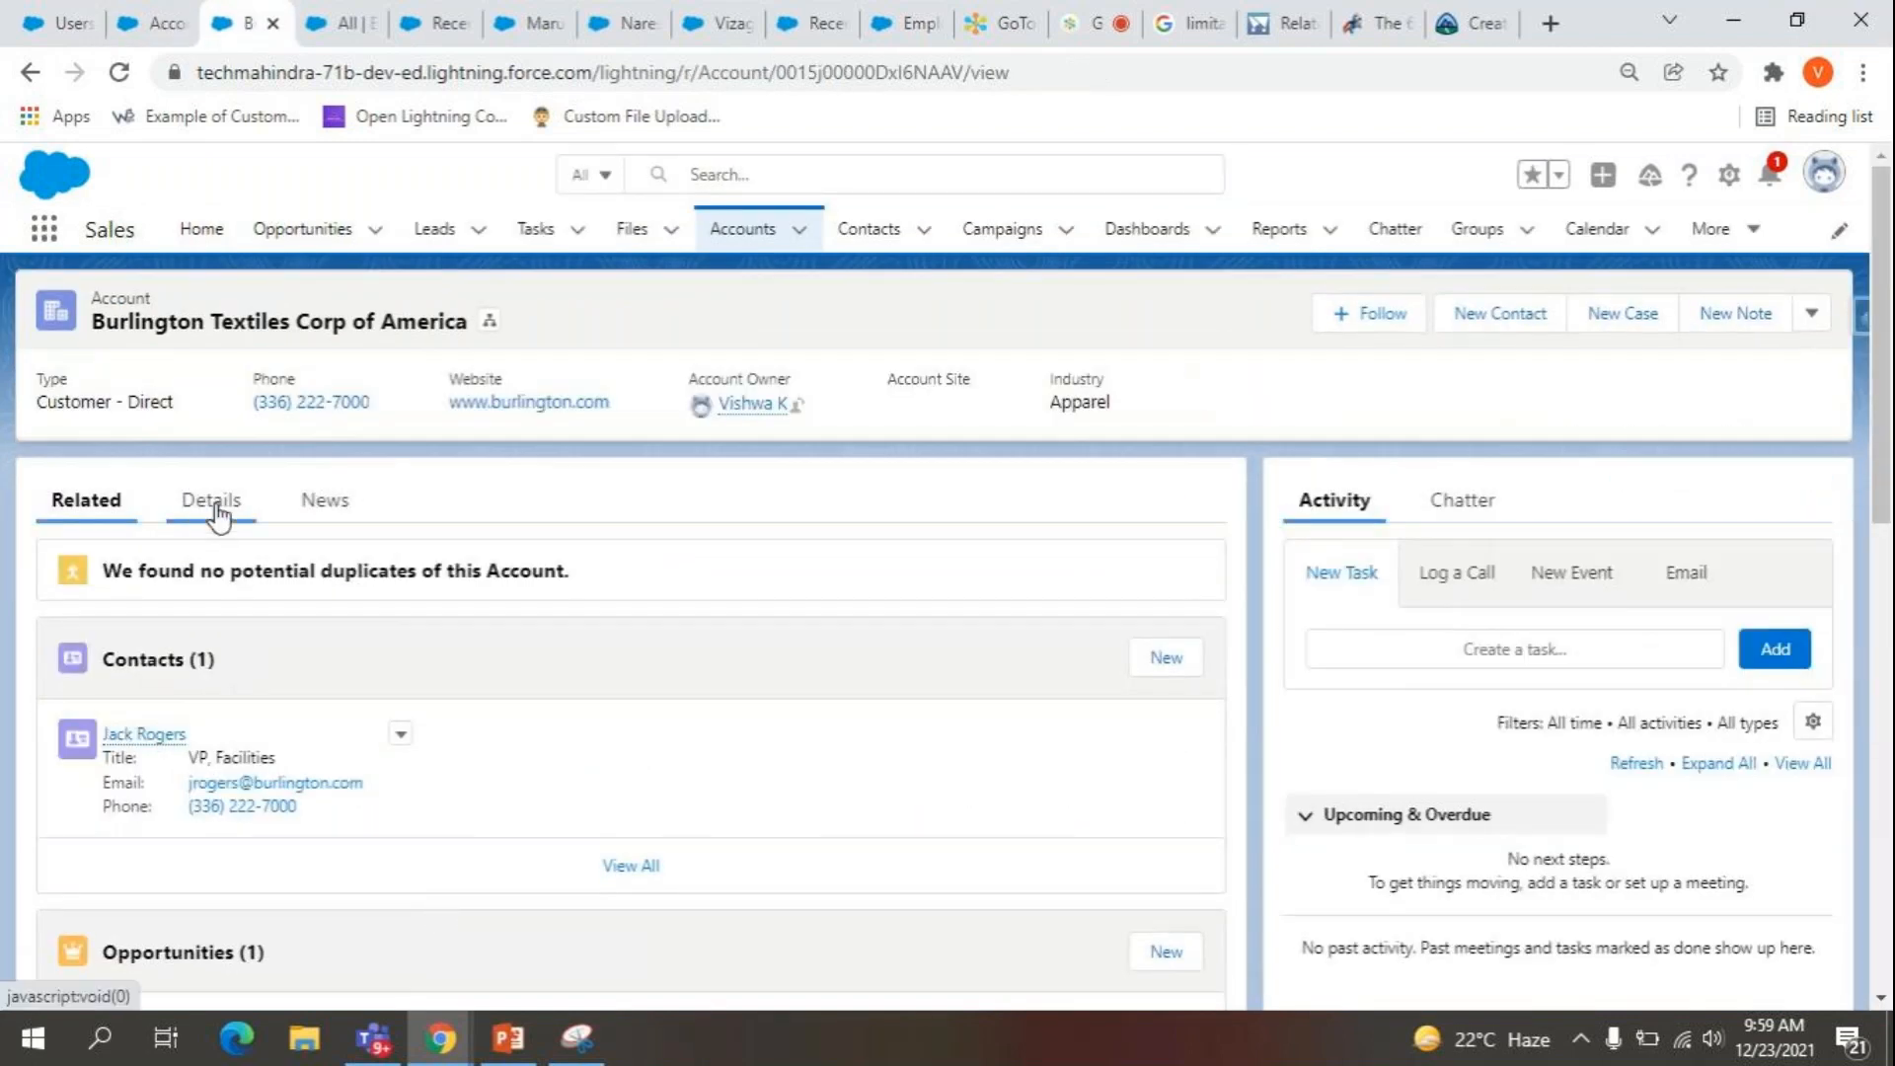
pyautogui.click(213, 489)
pyautogui.scroll(-2, 400, 788)
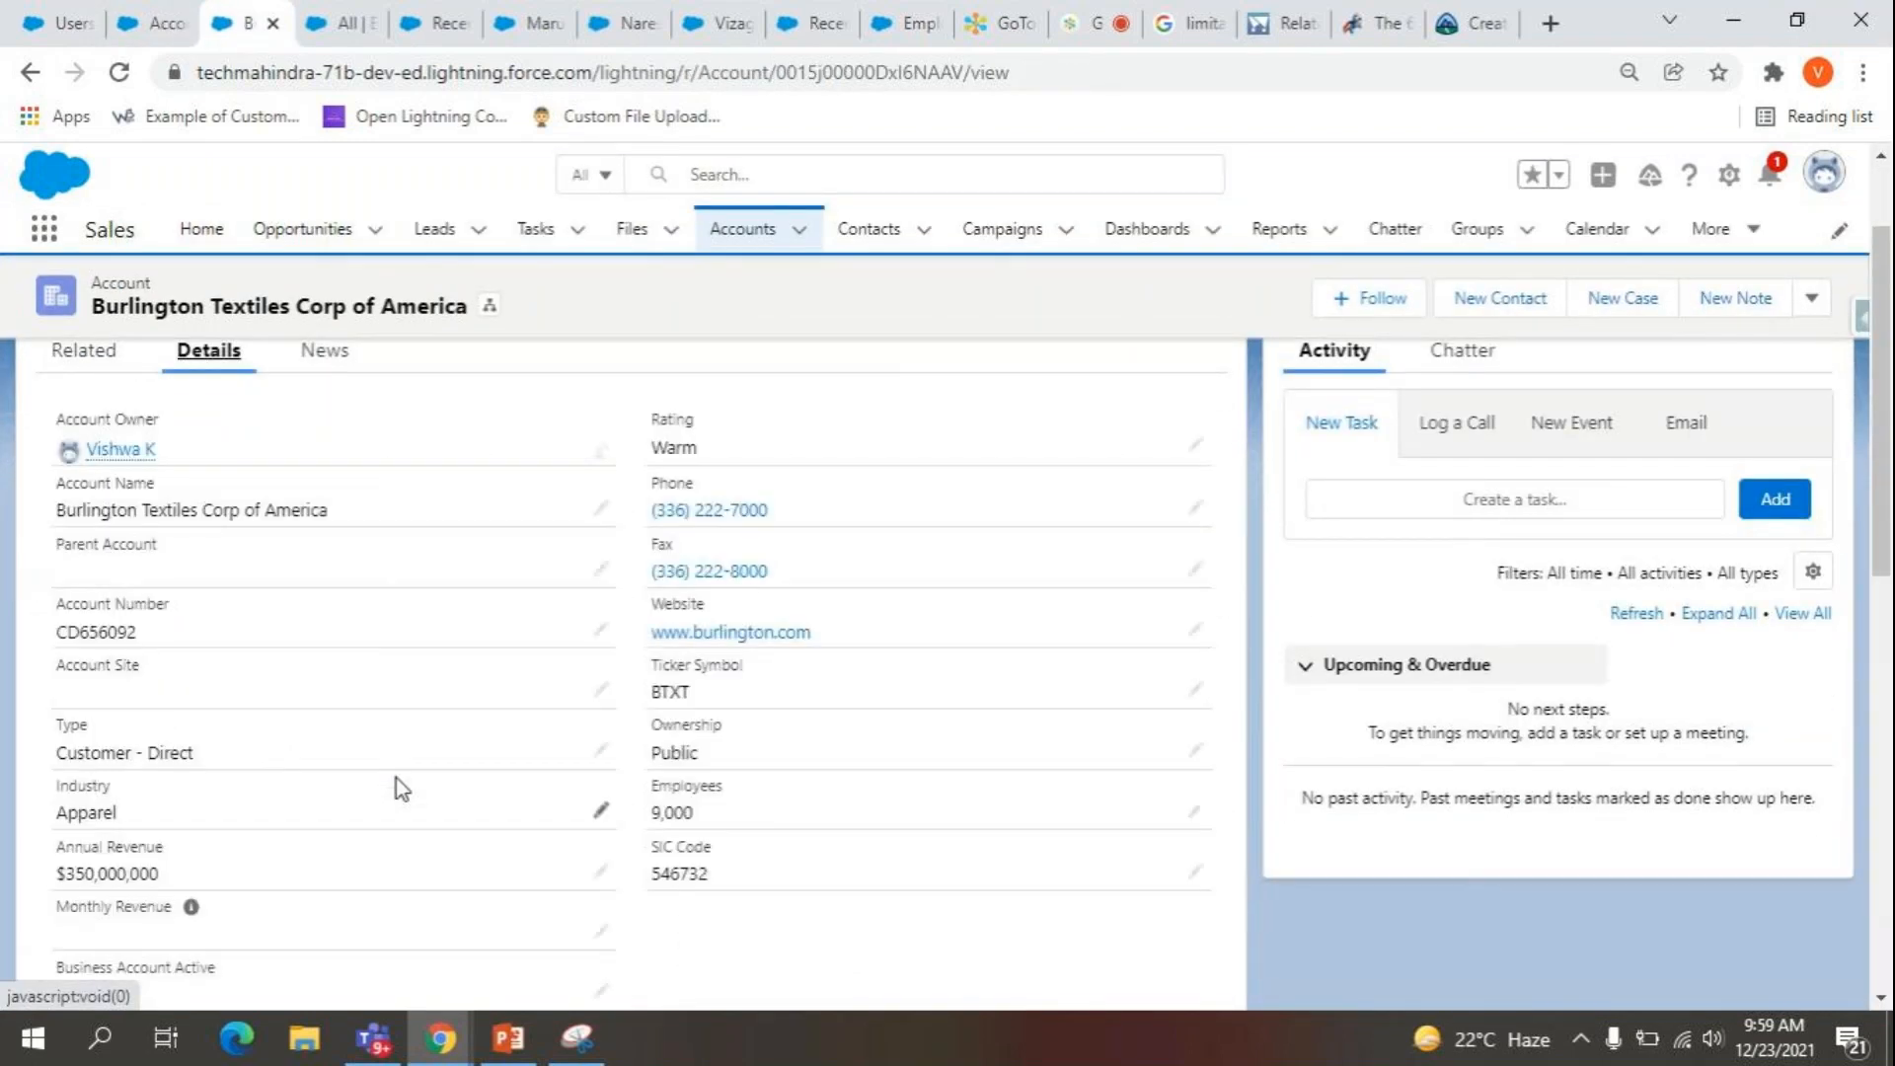
pyautogui.scroll(-10, 400, 788)
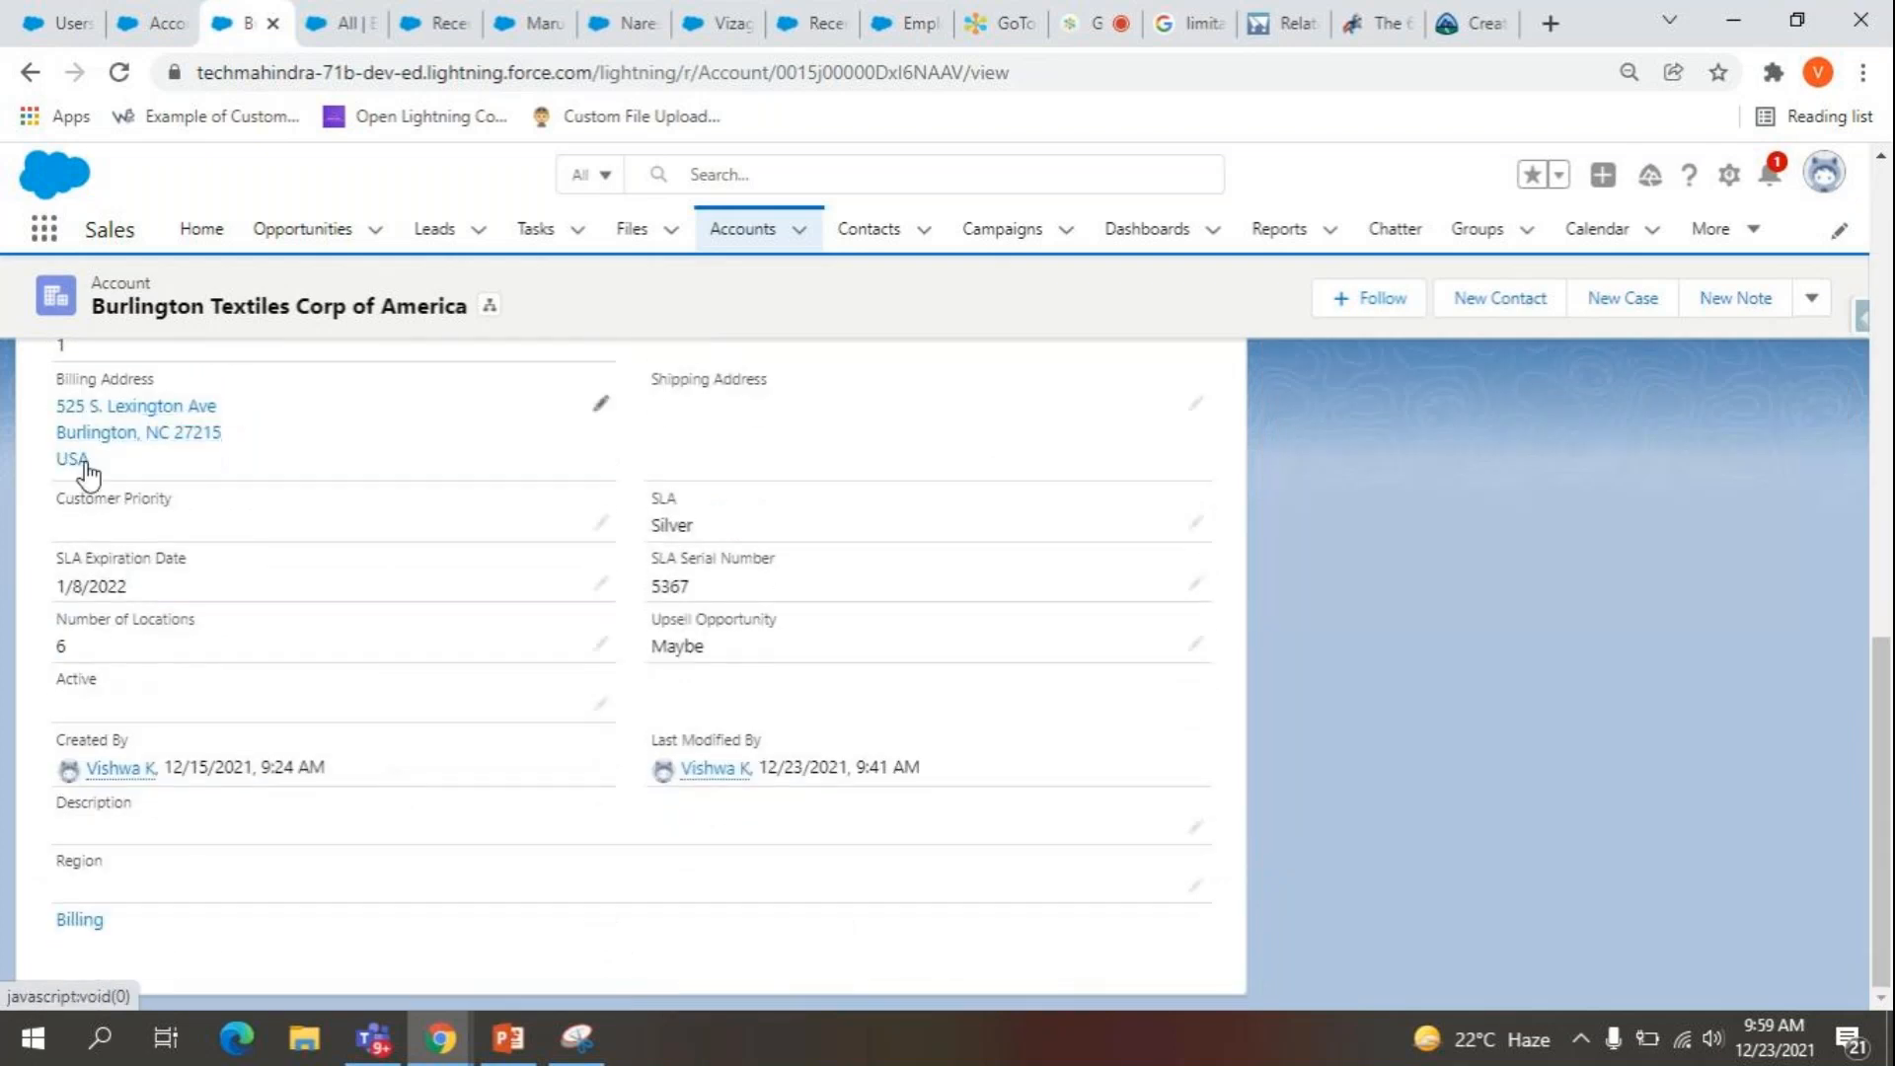